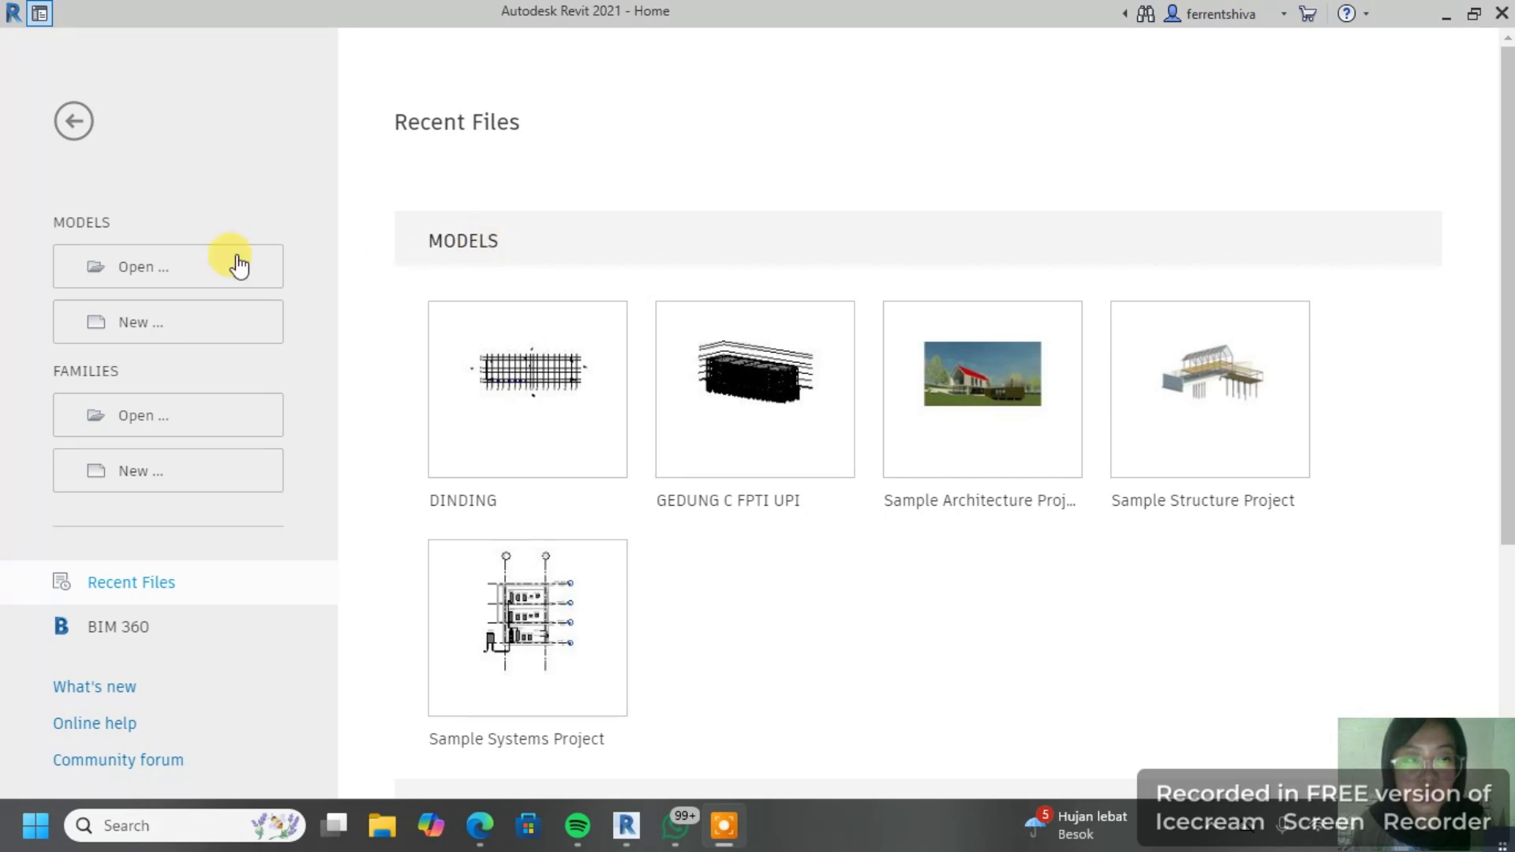
Step: Create a new project from the Metric-Structural Template
left_click(200, 341)
left_click(776, 379)
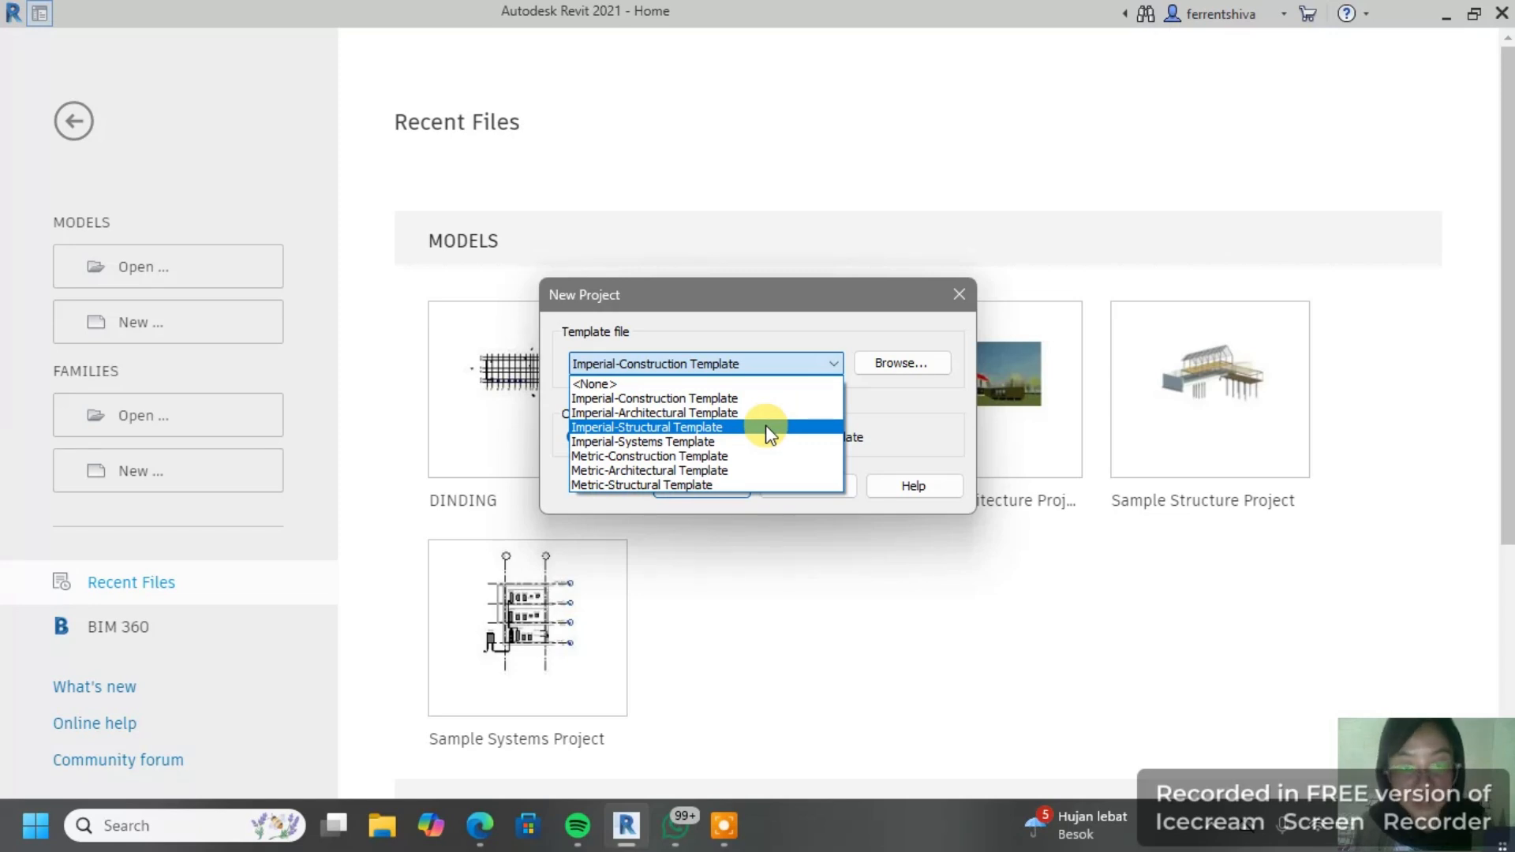
left_click(708, 484)
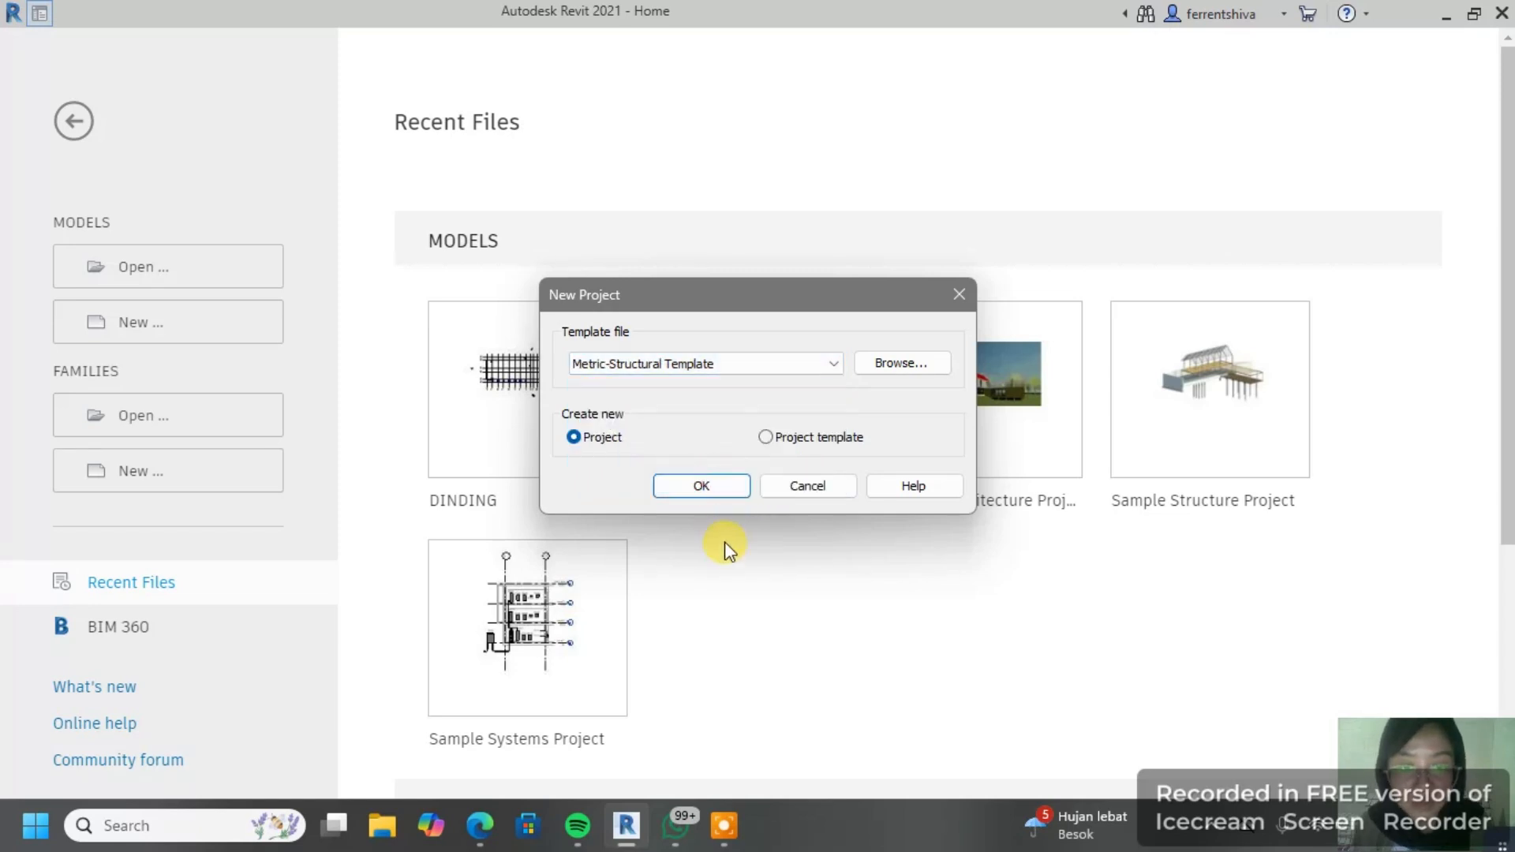
left_click(713, 486)
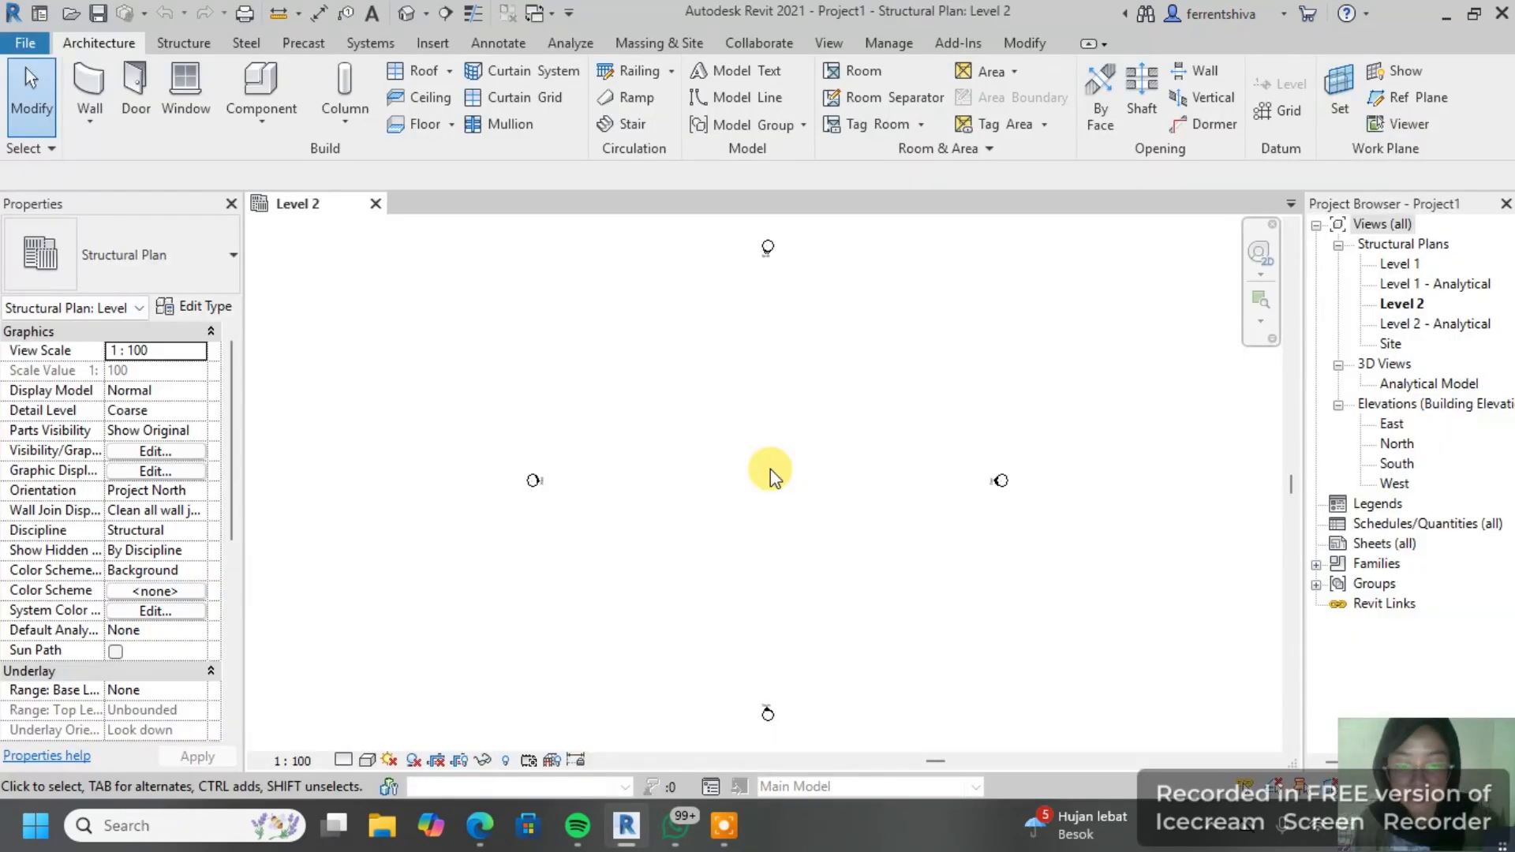
Step: Set the project's length units to centimeters
key("u")
key("n")
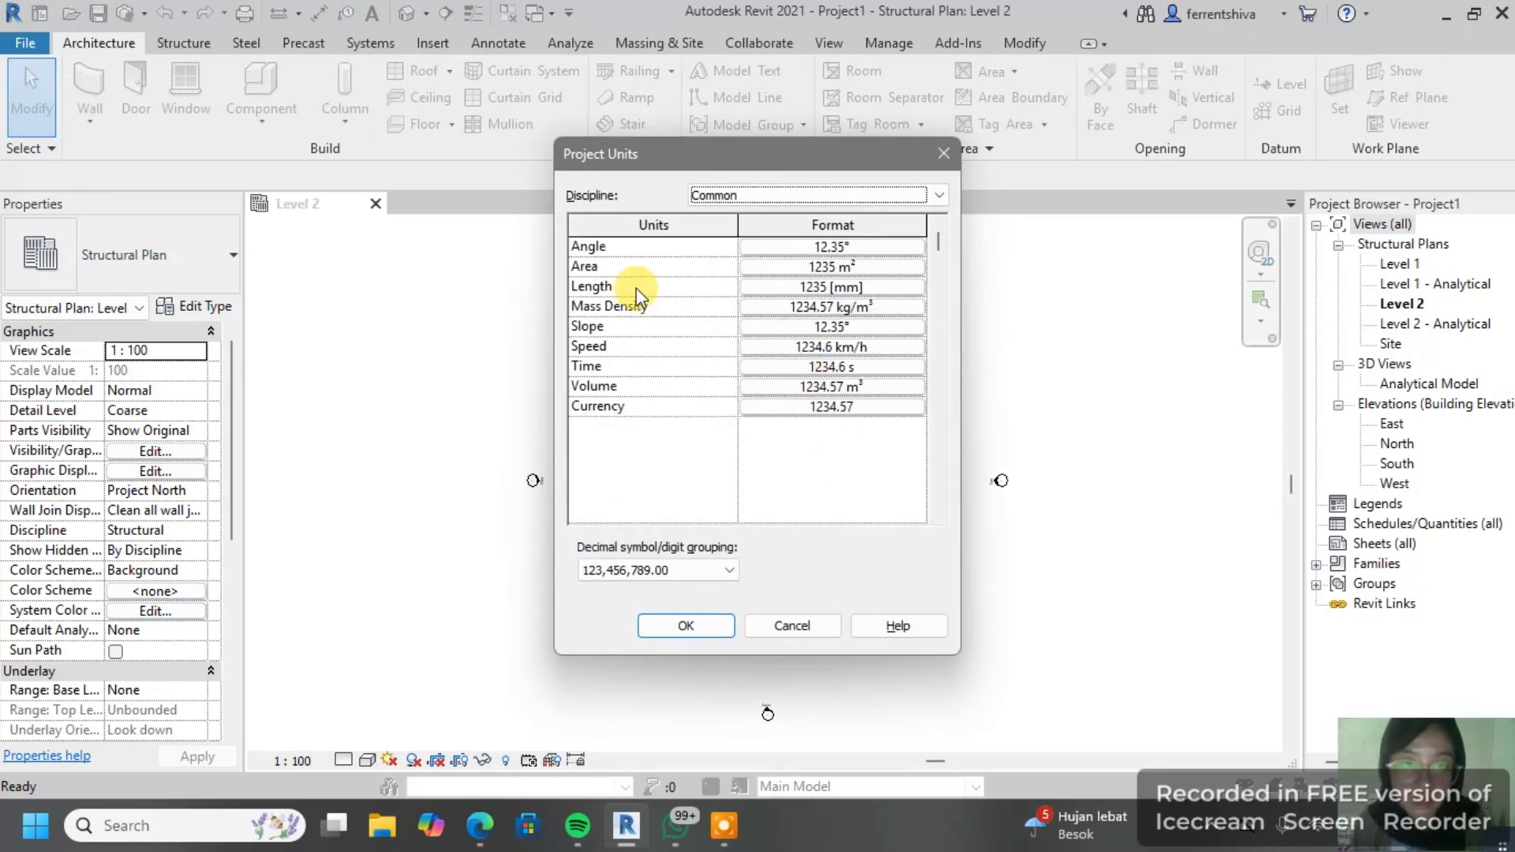
left_click(901, 288)
left_click(898, 288)
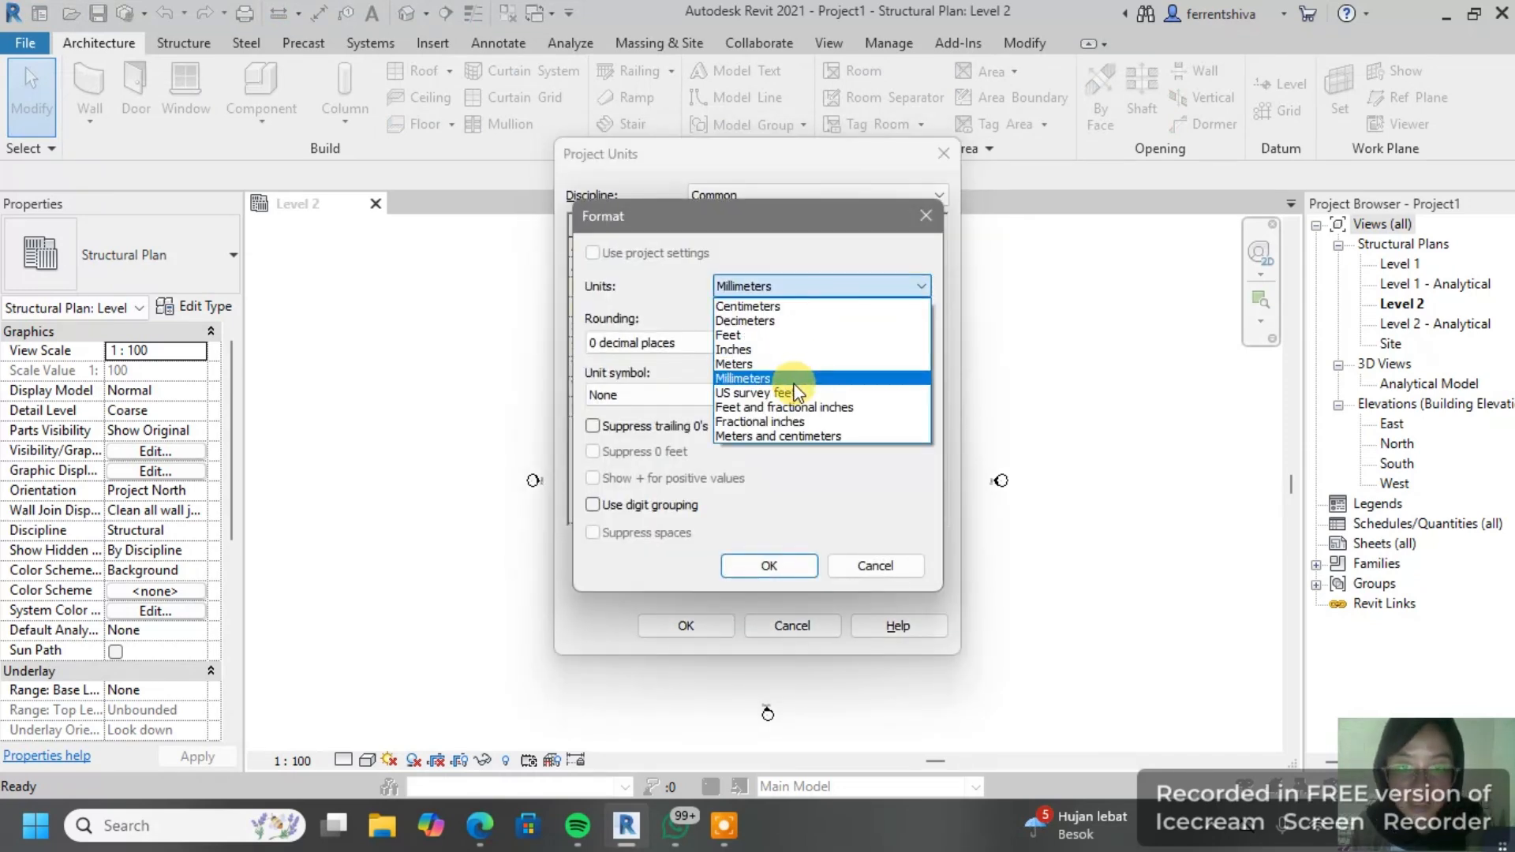
left_click(783, 306)
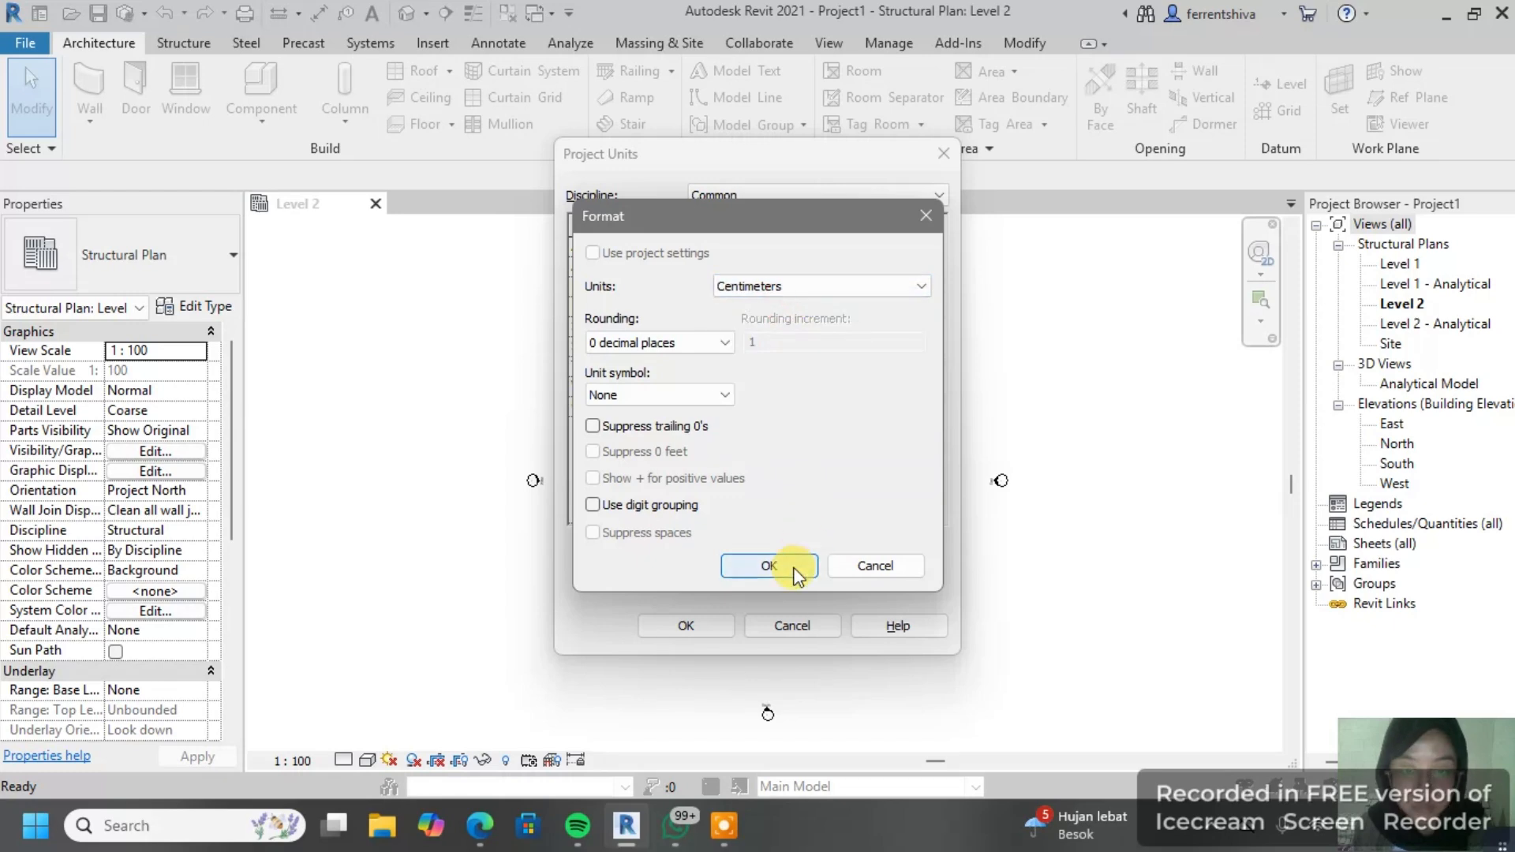
left_click(794, 570)
left_click(699, 628)
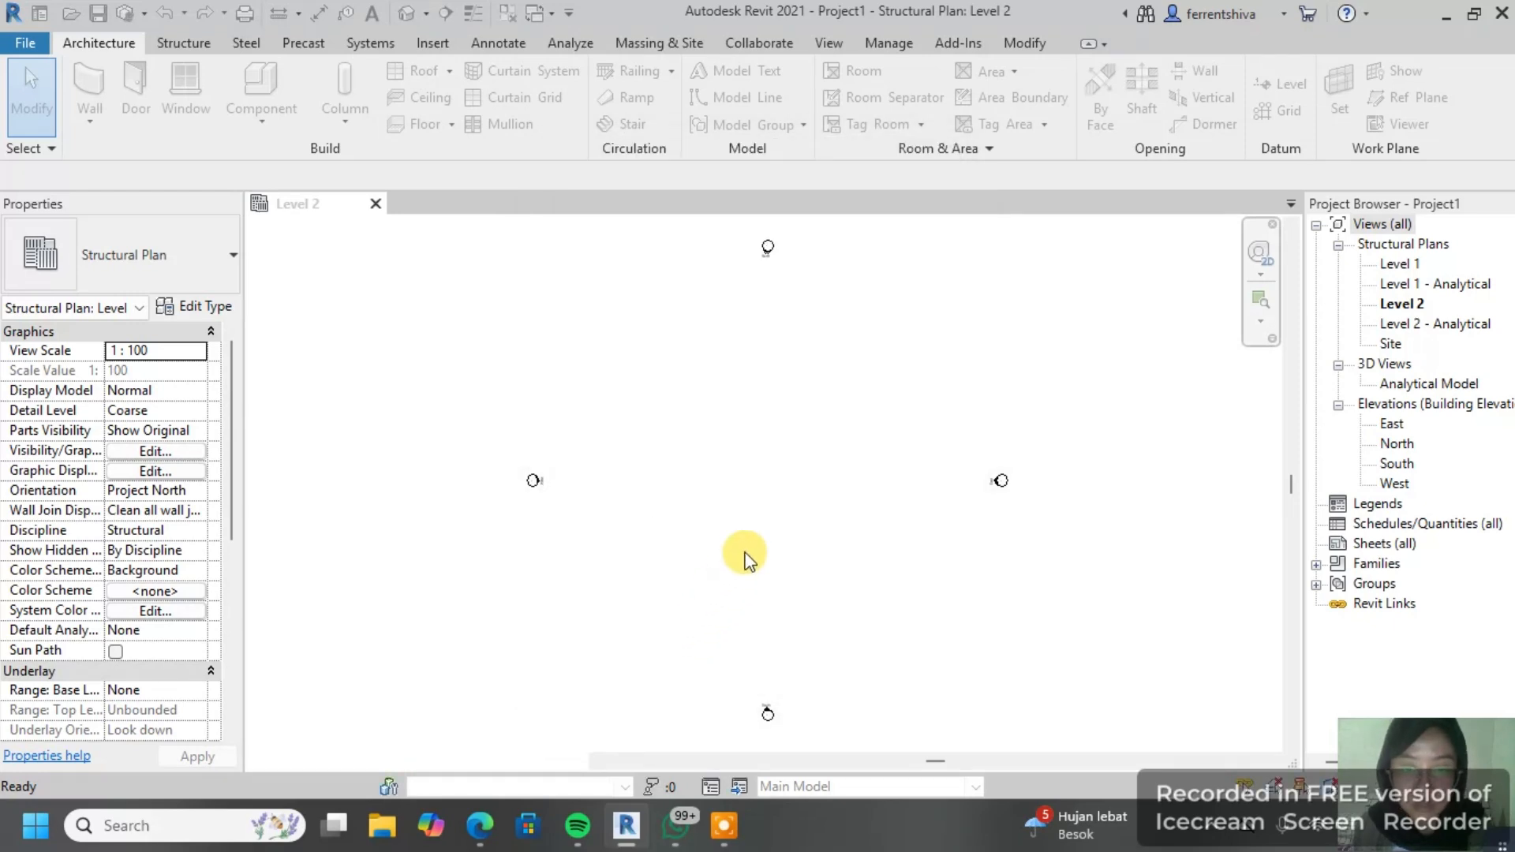
Step: Open the Level 1 structural plan and close the Level 2 view
double_click(1396, 267)
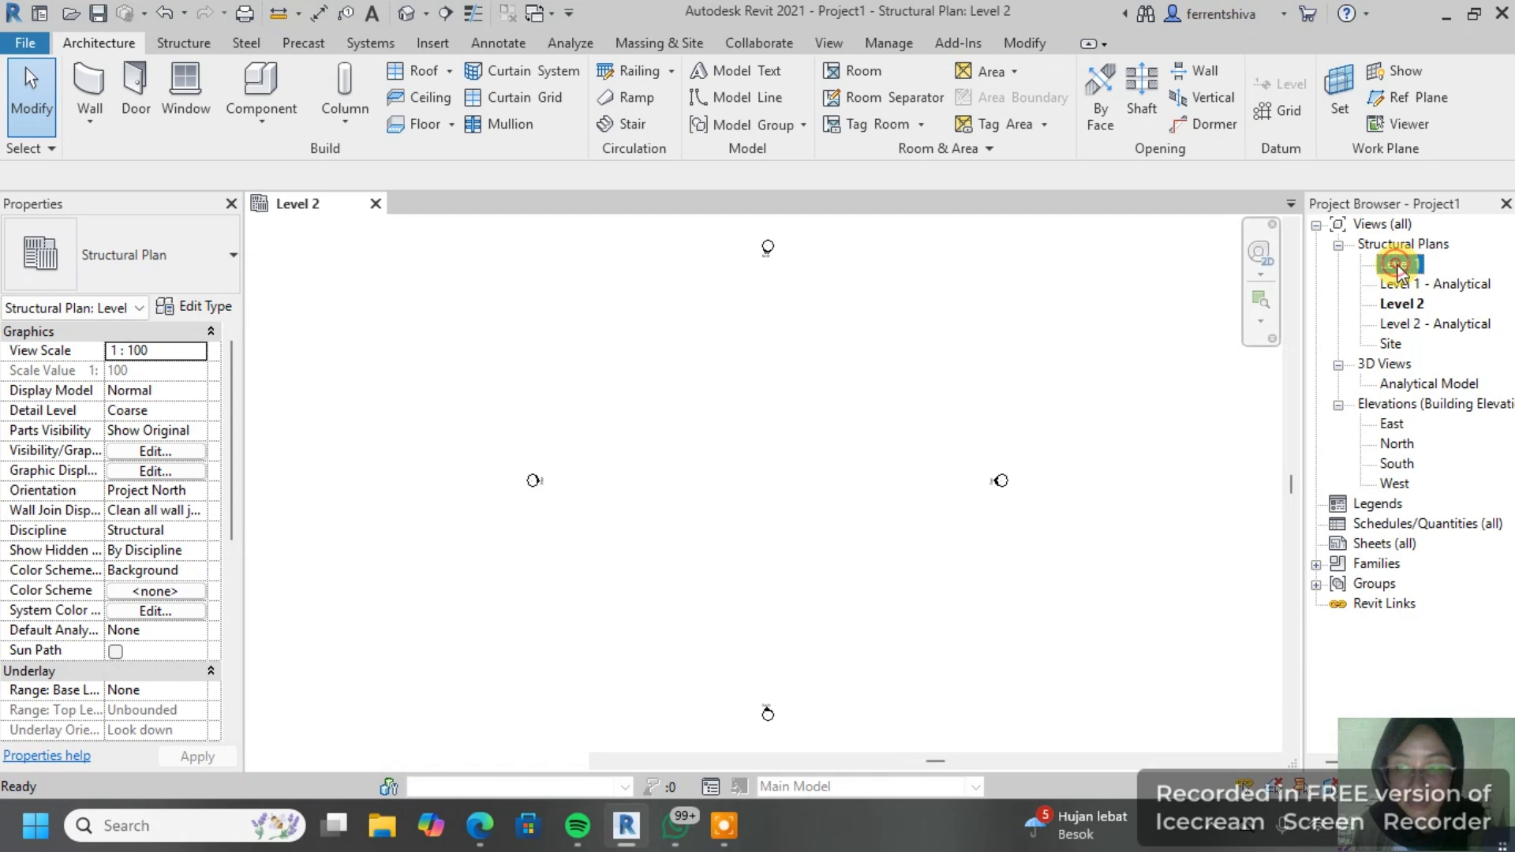
left_click(376, 204)
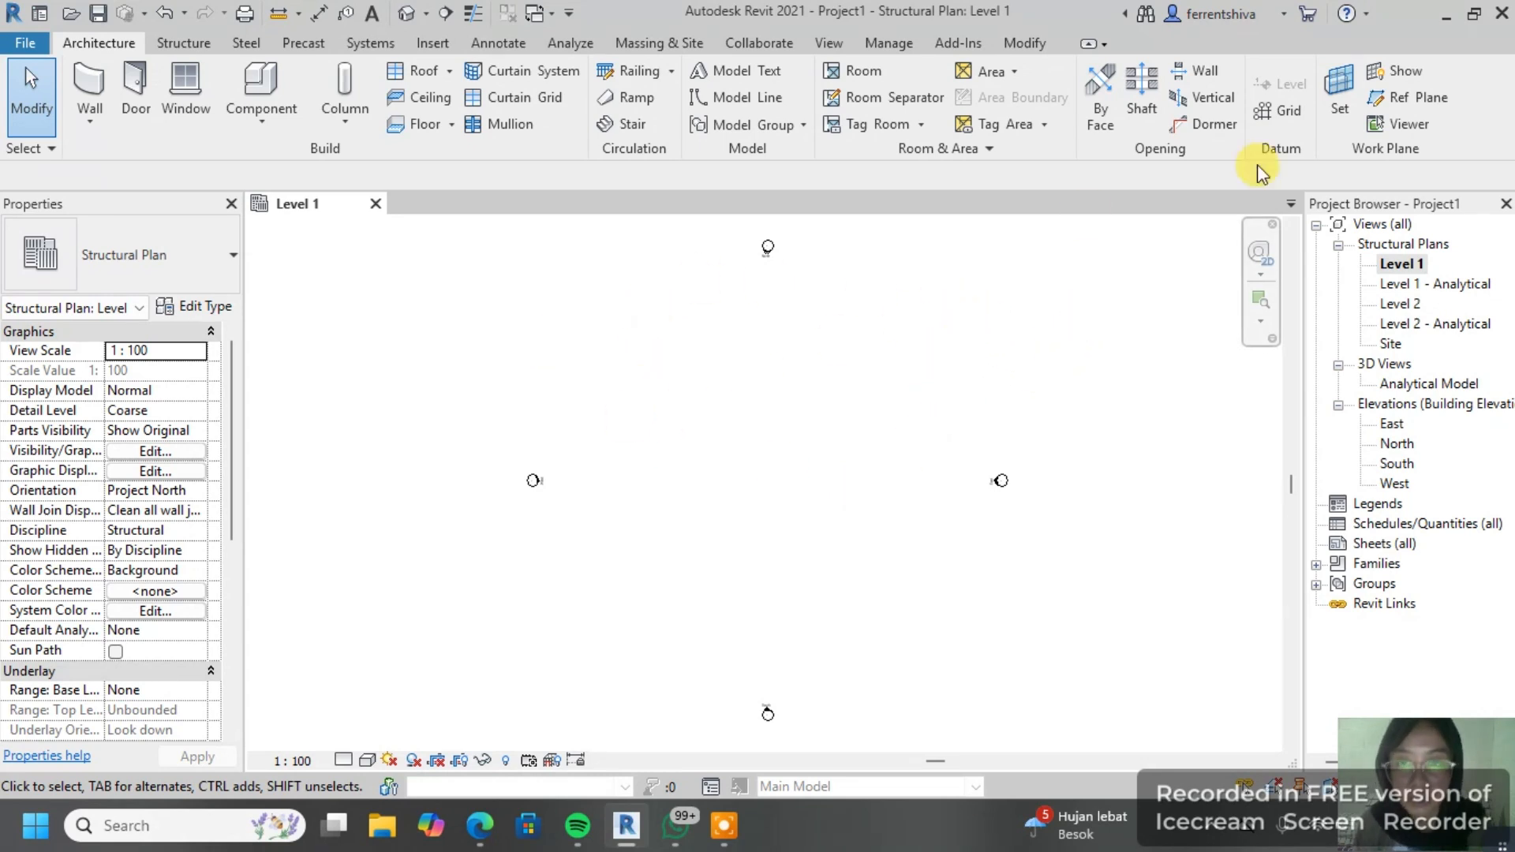
Step: Draw a vertical grid line just east of the west elevation marker, ending near the level of the south marker
left_click(1282, 111)
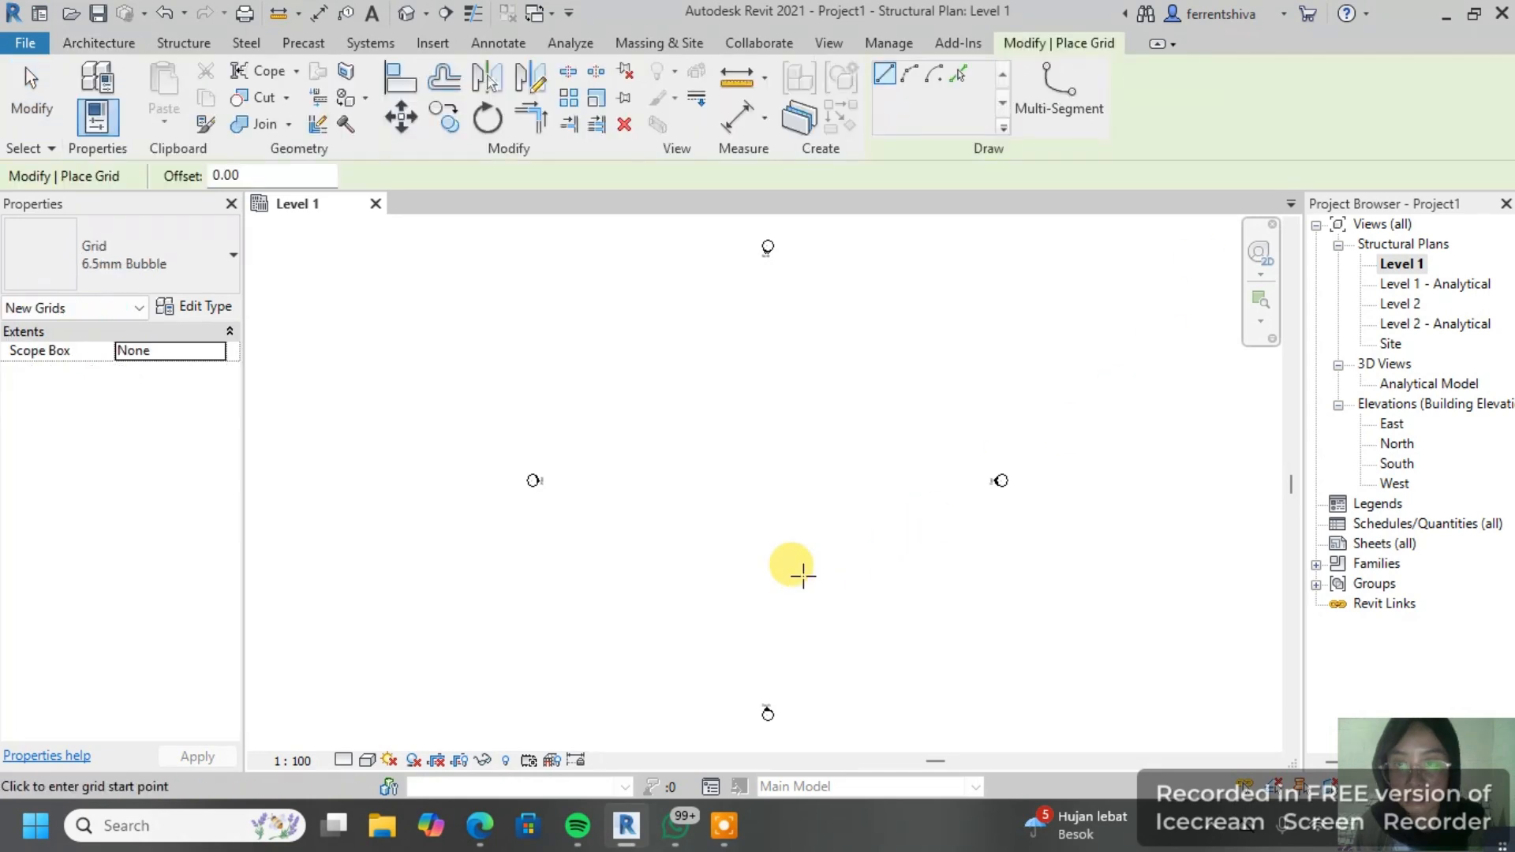
middle_click_drag(680, 475, 655, 453)
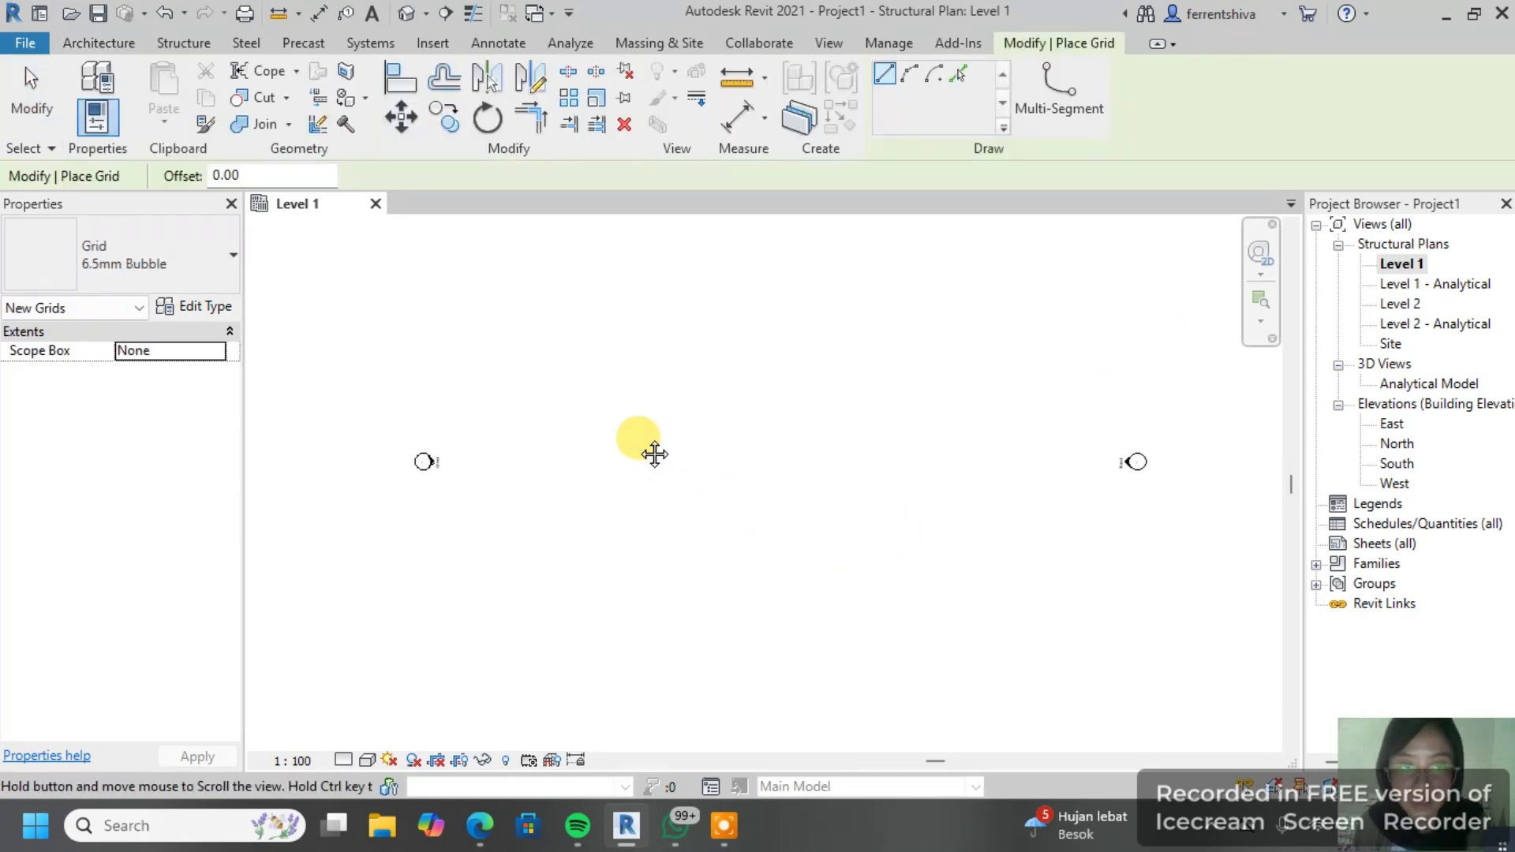
scroll(651, 441, "up", 2)
scroll(637, 435, "down", 3)
scroll(606, 385, "up", 1)
scroll(535, 355, "down", 2)
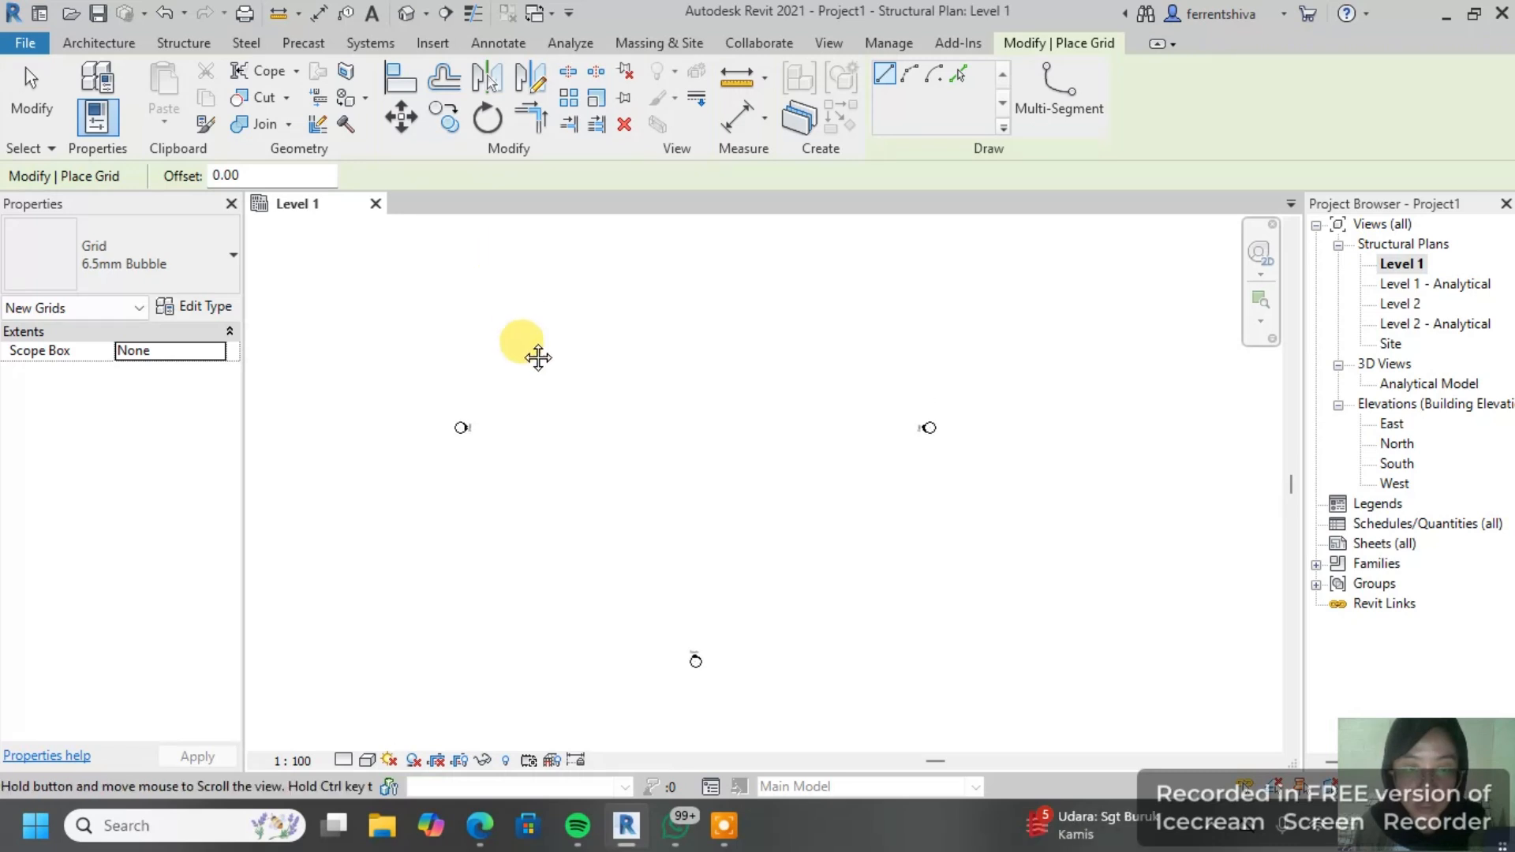
left_click(518, 255)
left_click(530, 637)
scroll(530, 637, "up", 2)
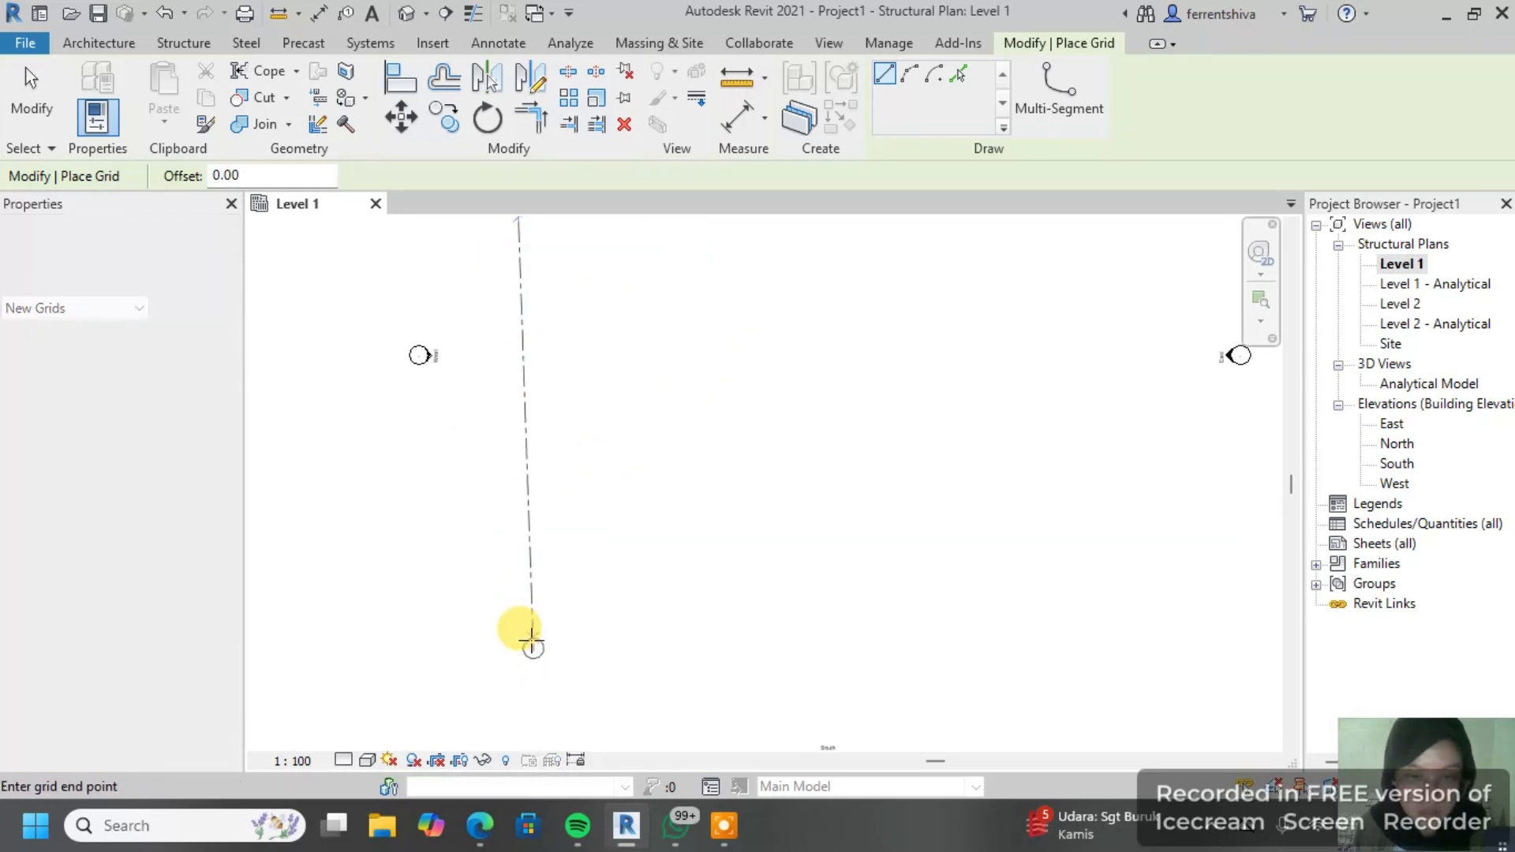
scroll(558, 568, "up", 1)
middle_click_drag(593, 622, 582, 552)
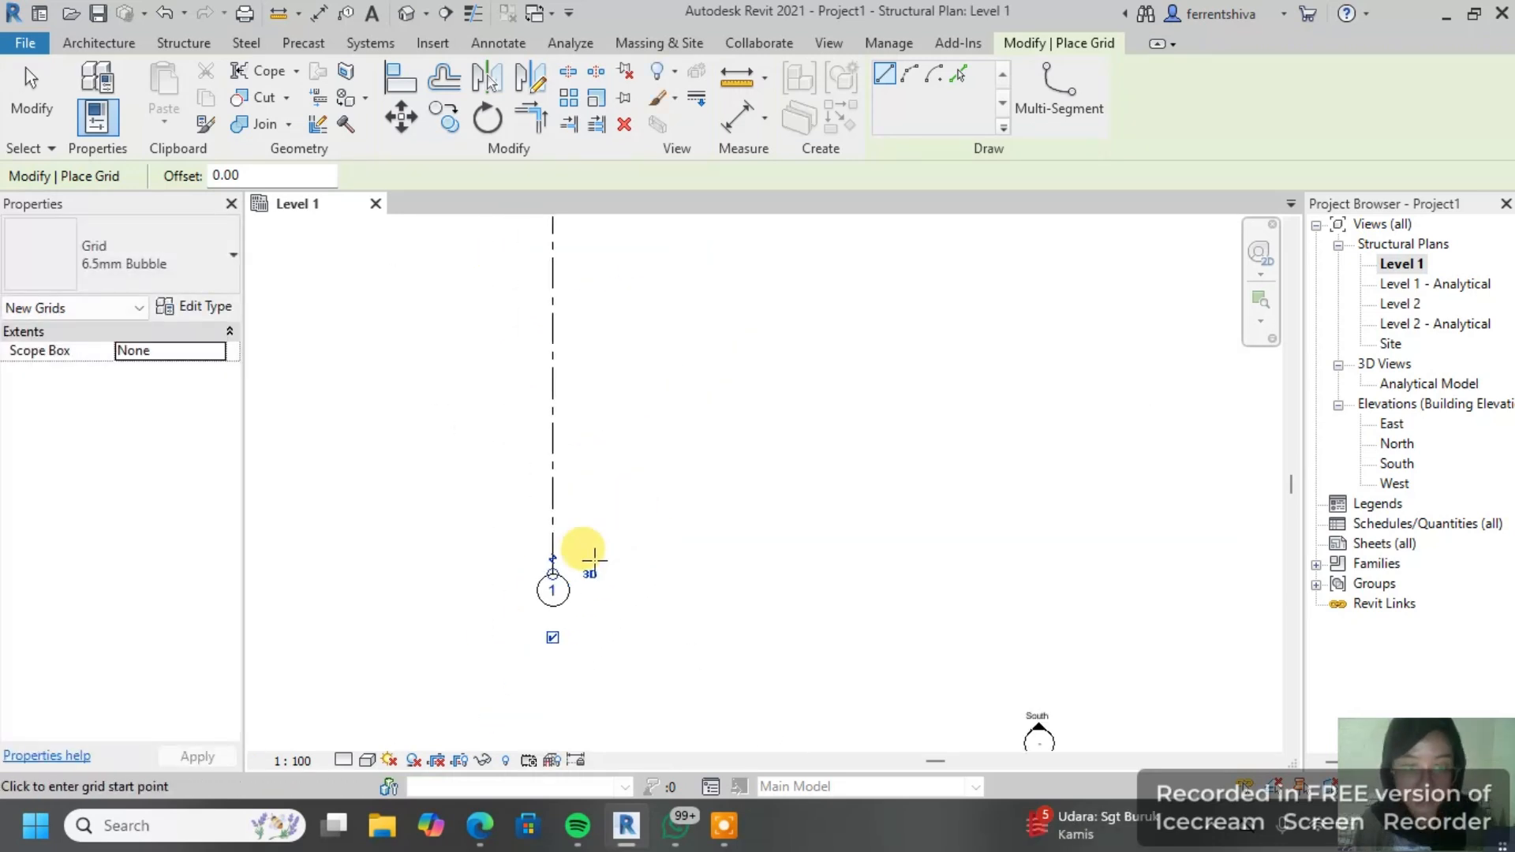
scroll(590, 564, "up", 1)
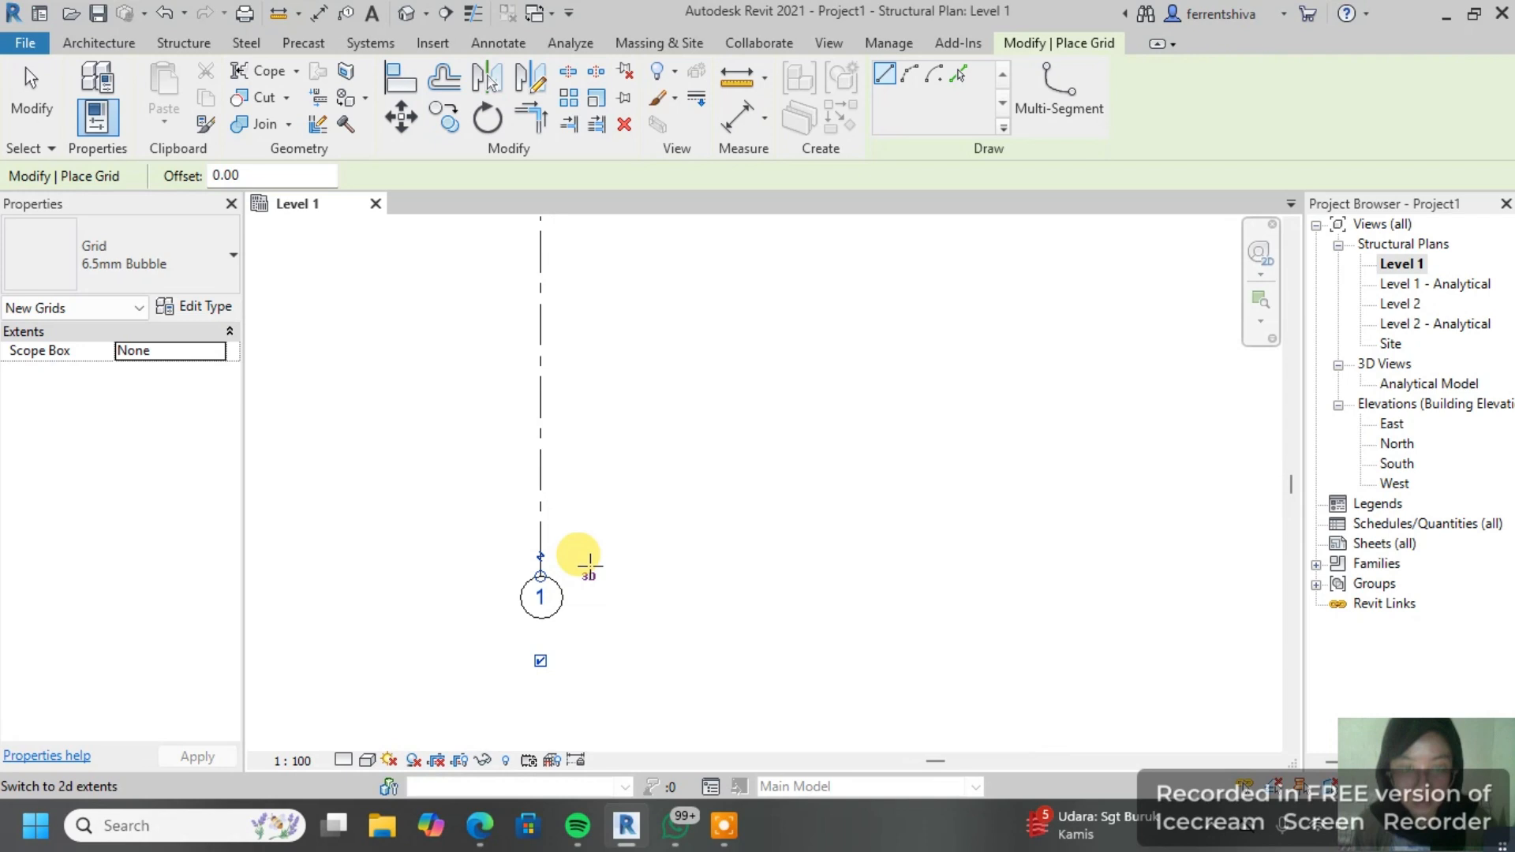
scroll(544, 586, "up", 2)
key("Escape")
key("Escape")
Step: Rename the vertical grid line's bubble as A
left_click(542, 584)
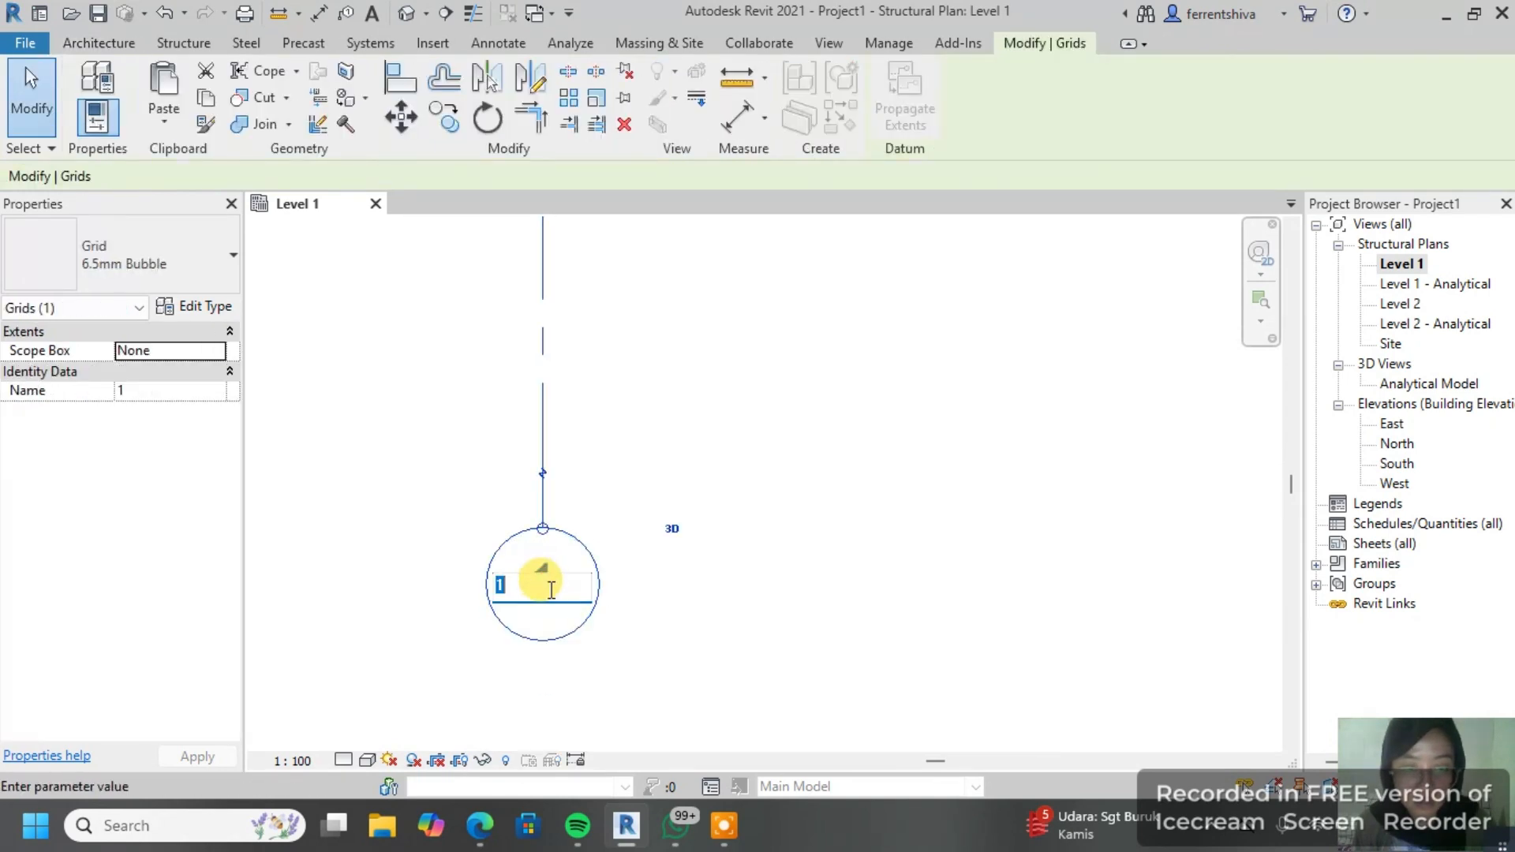
left_click(543, 584)
type("A")
left_click(737, 413)
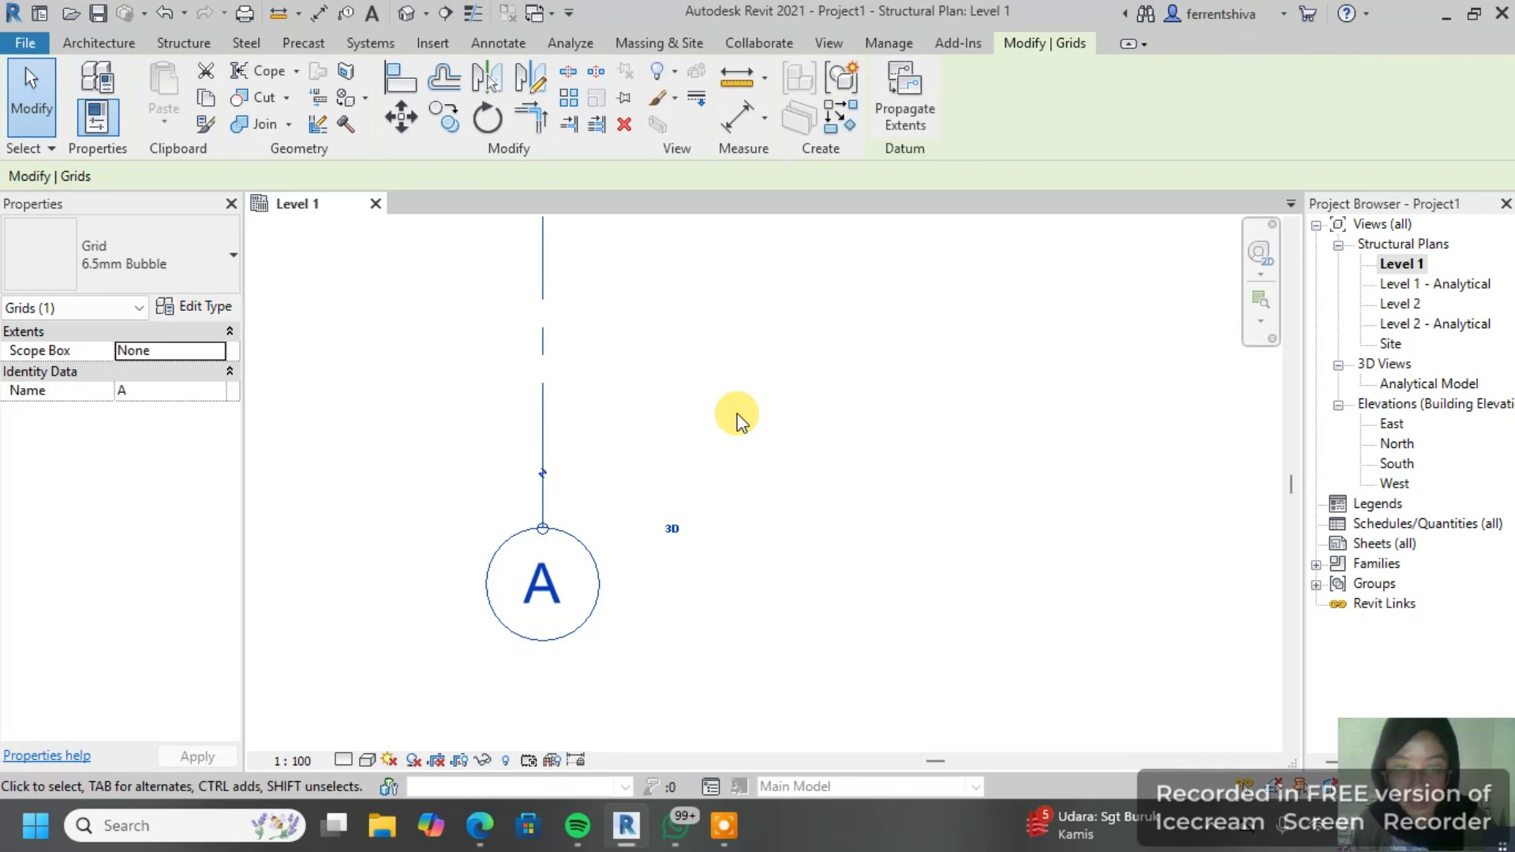
left_click(737, 414)
Step: Copy grid line A with multiple copies enabled, placing the first copy 360 cm to the east
scroll(737, 413, "down", 2)
middle_click_drag(745, 397, 693, 550)
scroll(696, 529, "down", 3)
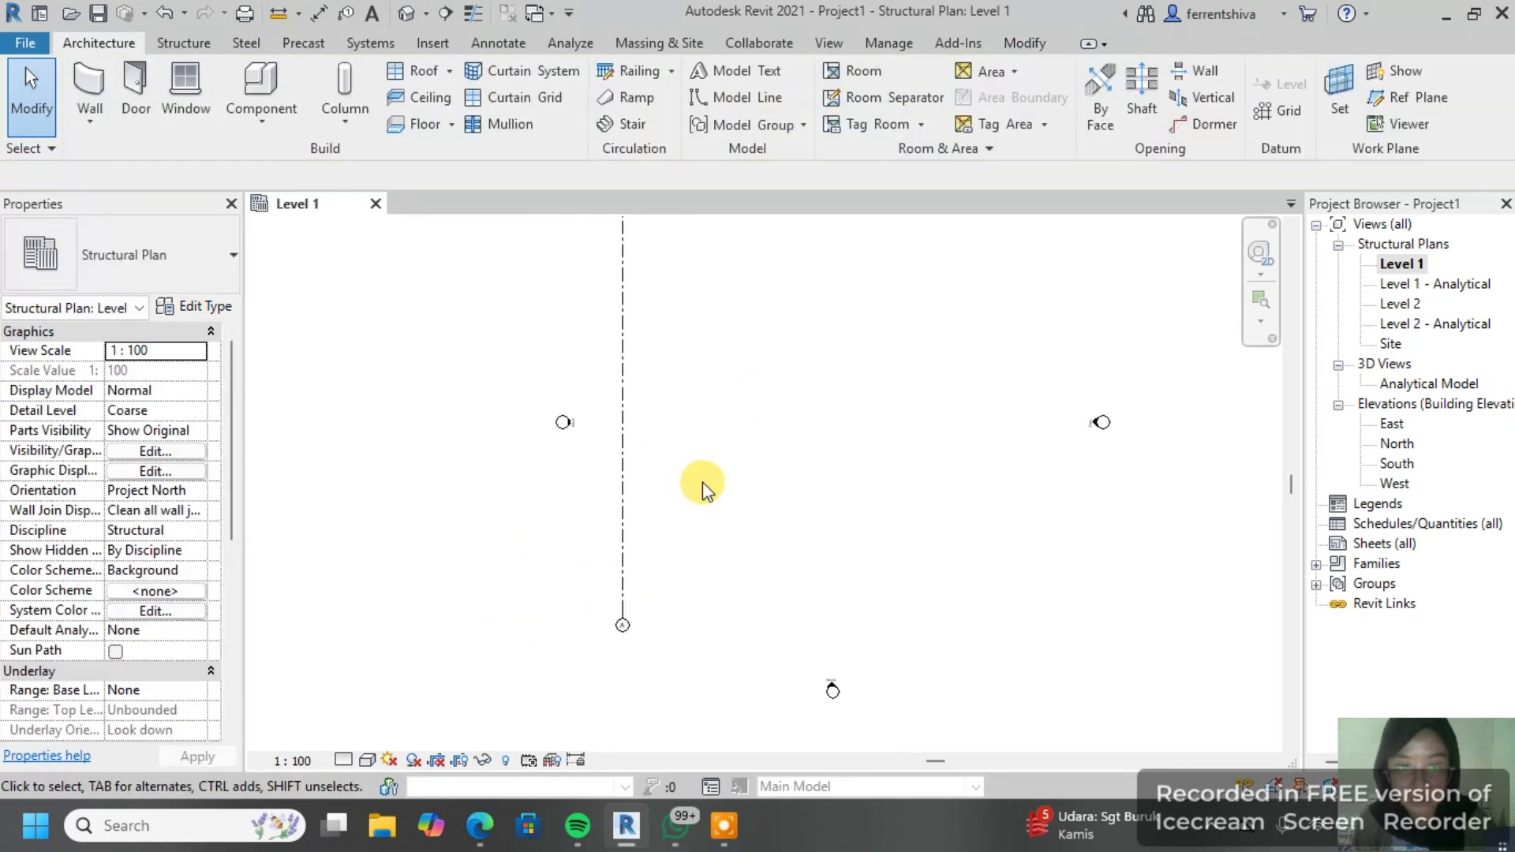
scroll(689, 578, "up", 2)
left_click(590, 604)
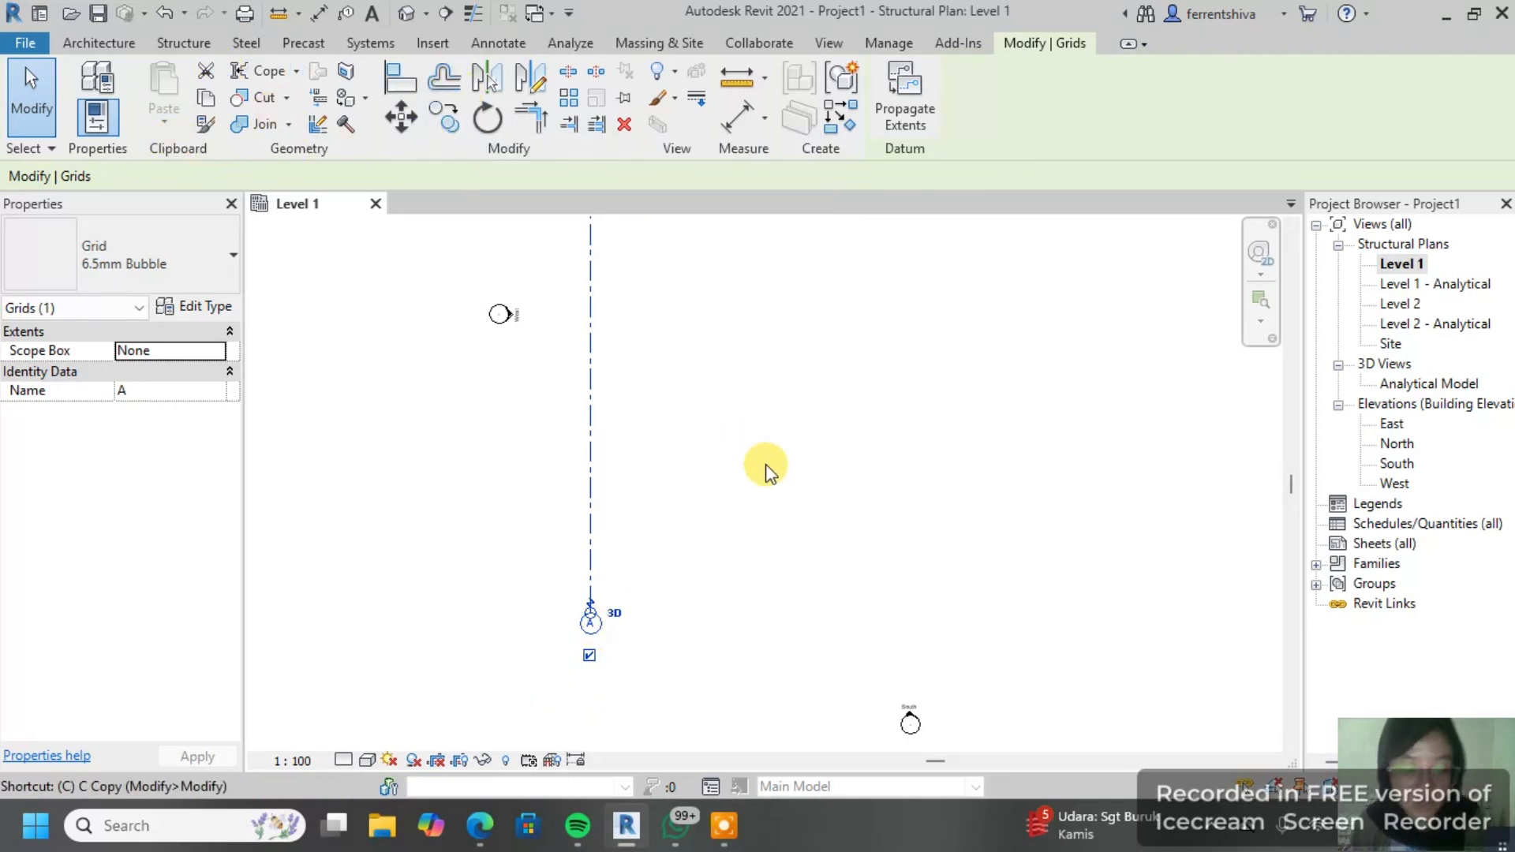
key("c")
key("o")
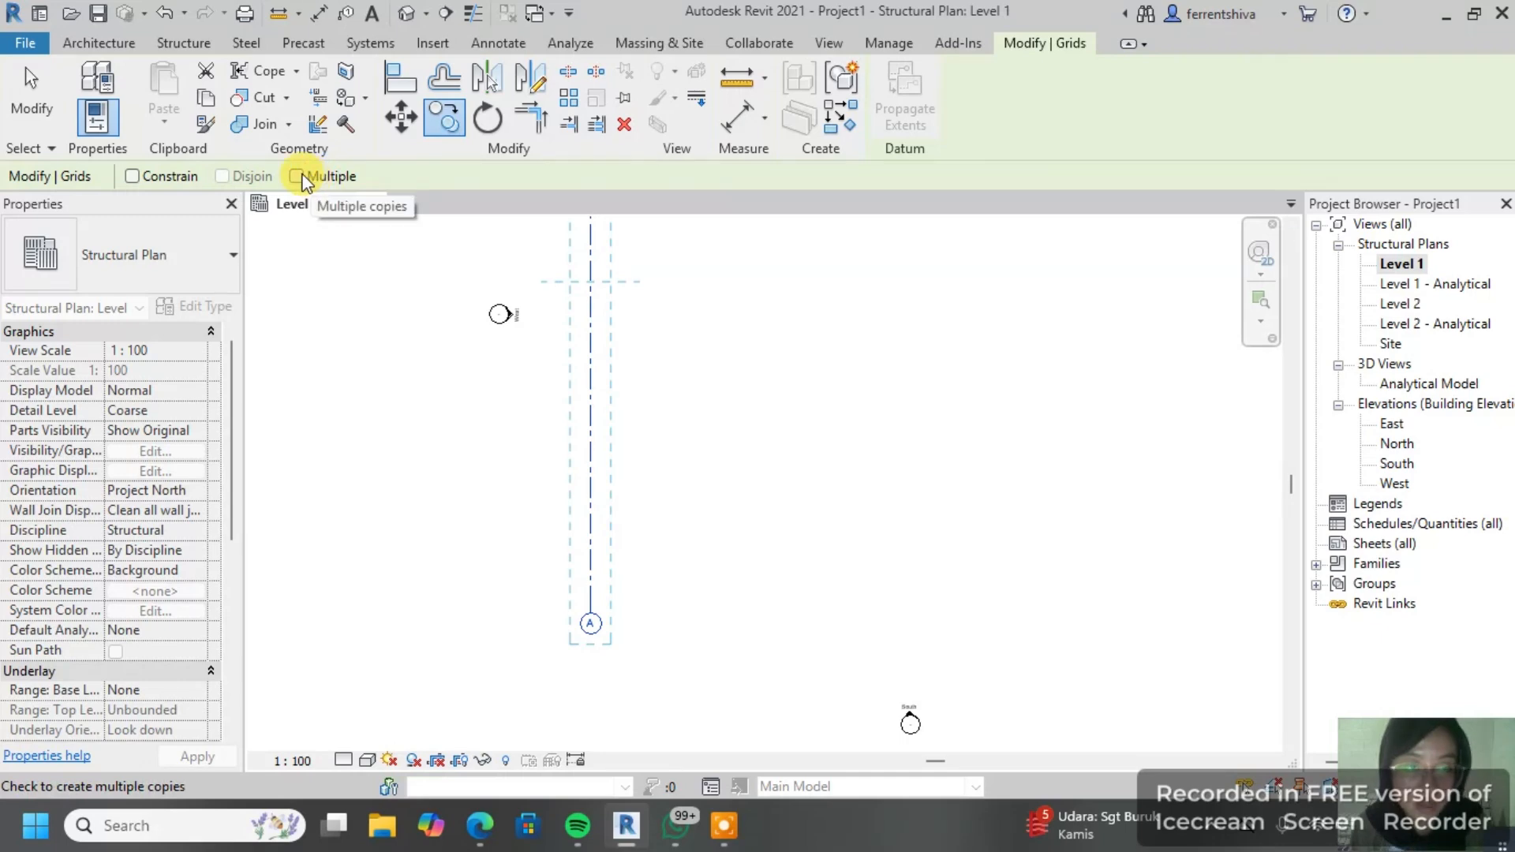
left_click(297, 176)
scroll(623, 394, "down", 2)
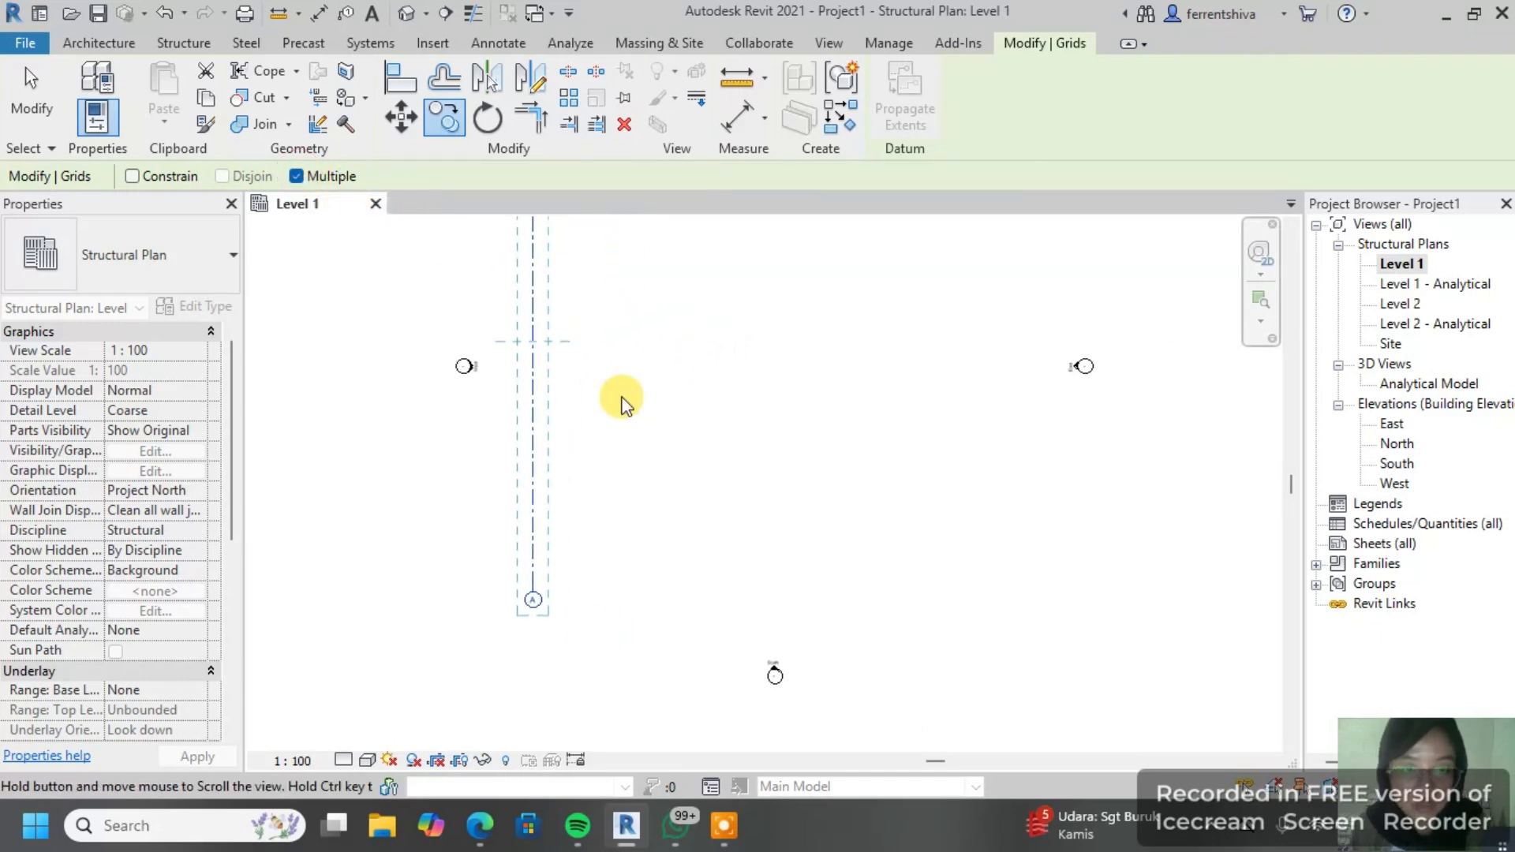
left_click(534, 306)
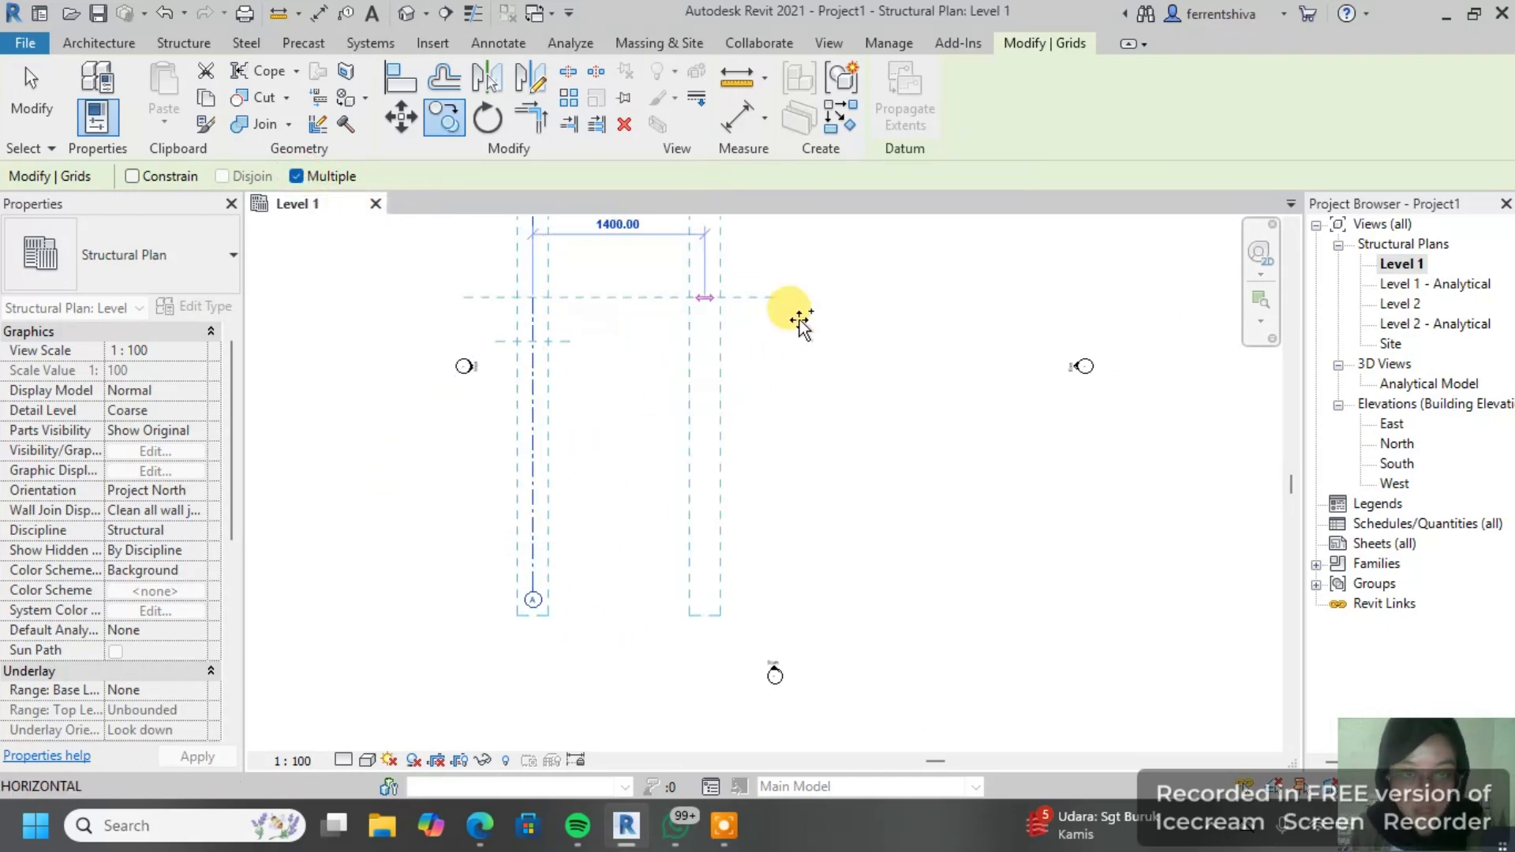
scroll(623, 278, "up", 1)
scroll(619, 332, "up", 1)
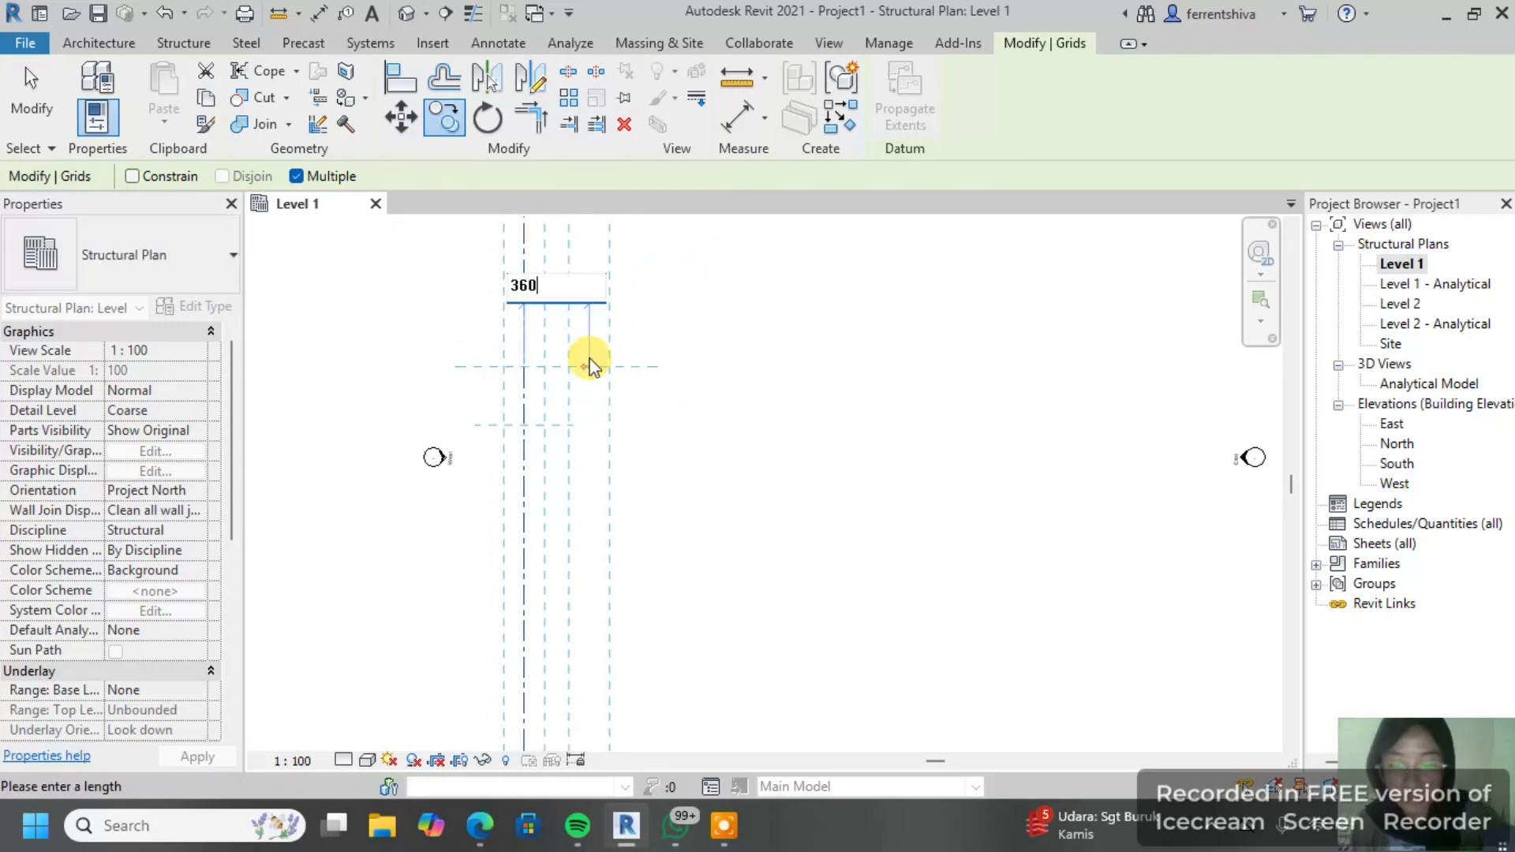
scroll(659, 351, "down", 1)
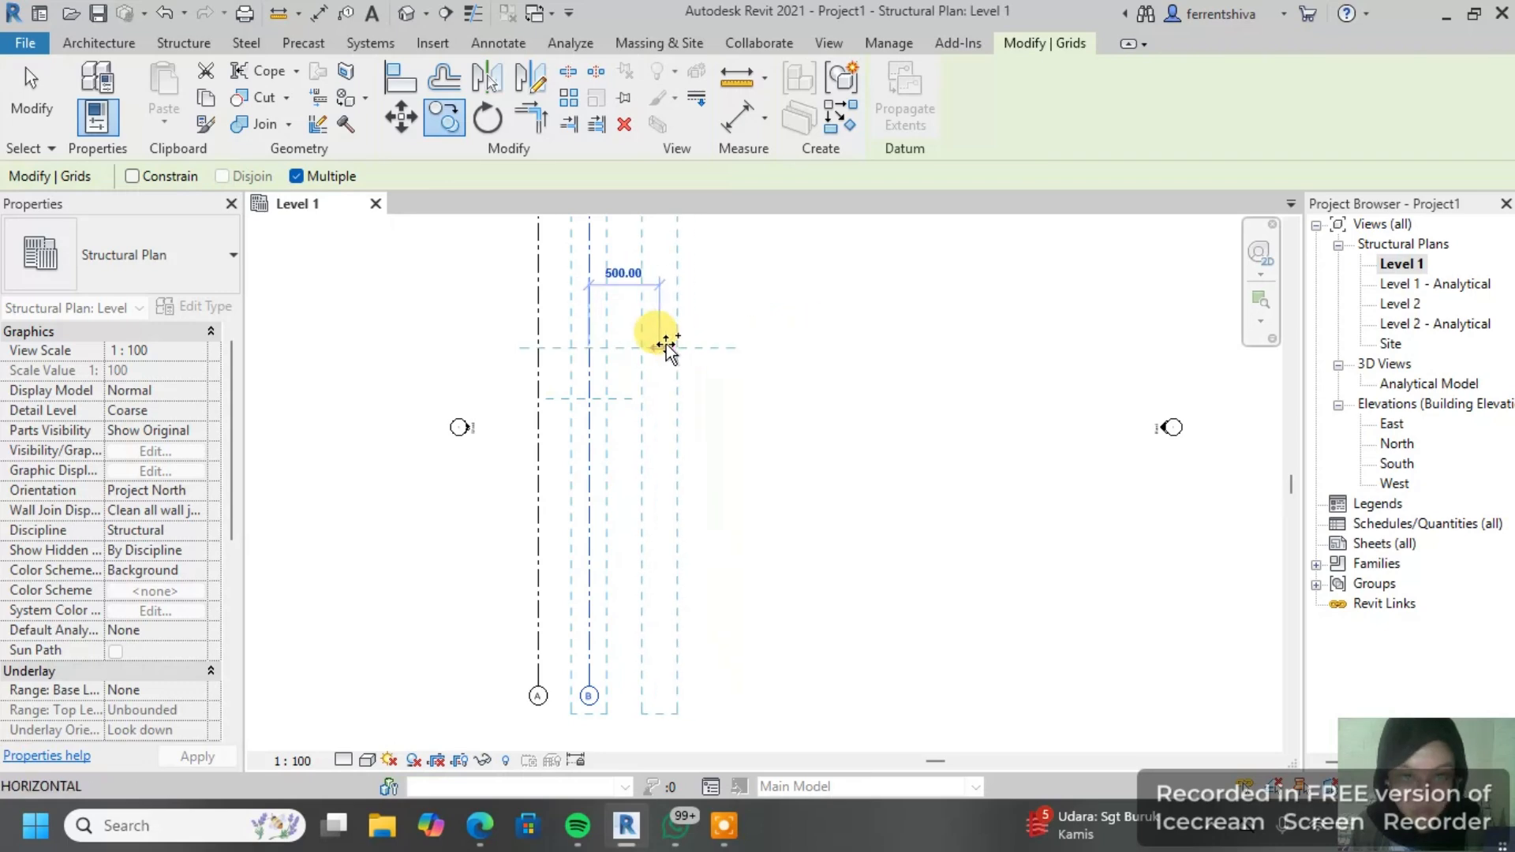
Step: Add six more vertical grid line copies to the east, each 360 cm from the previous one
type("360")
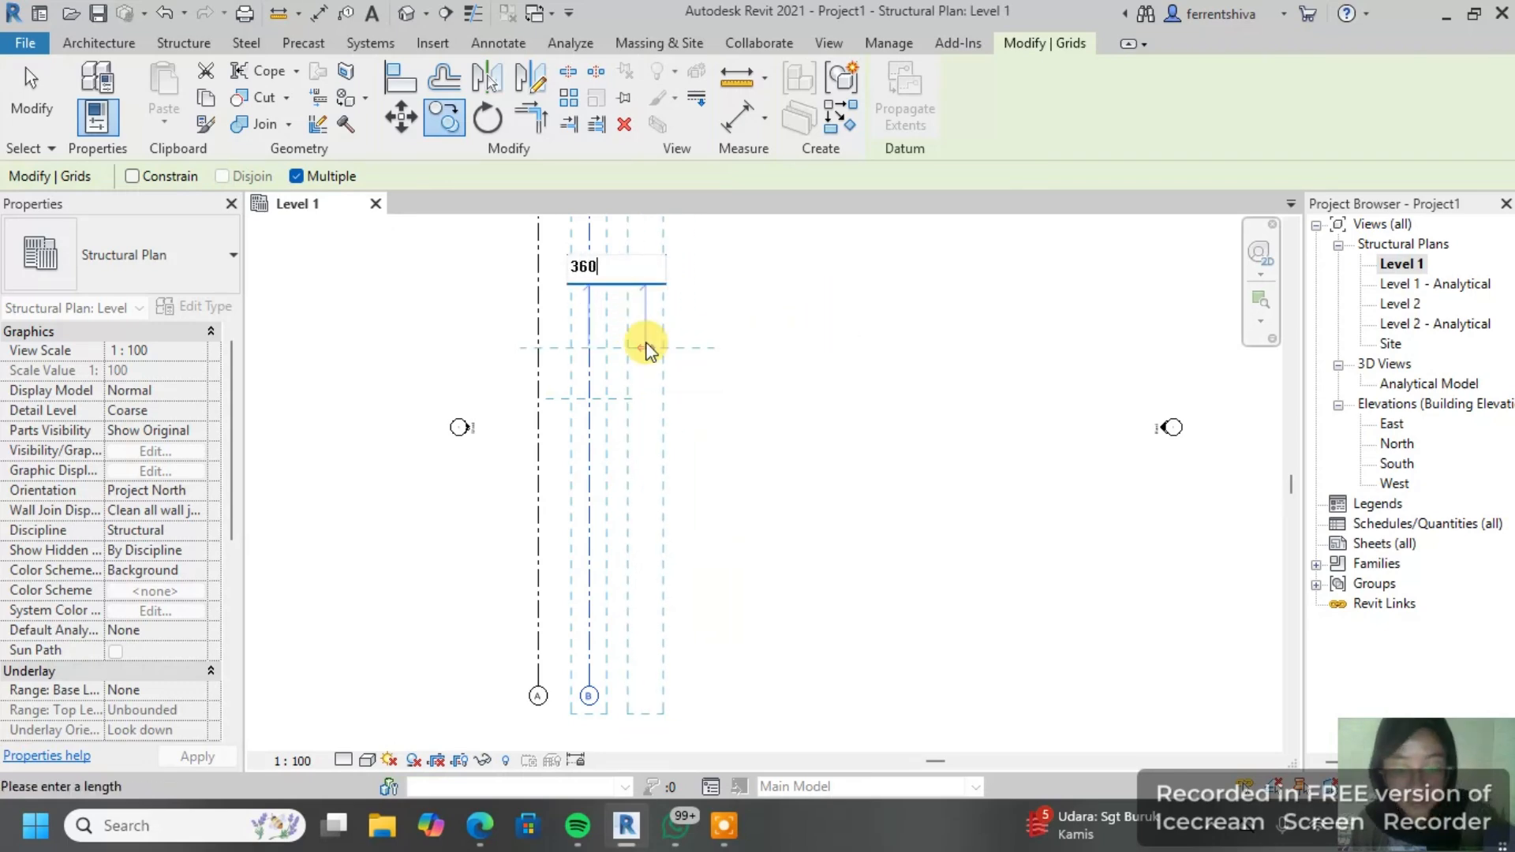
key("Return")
scroll(654, 338, "up", 1)
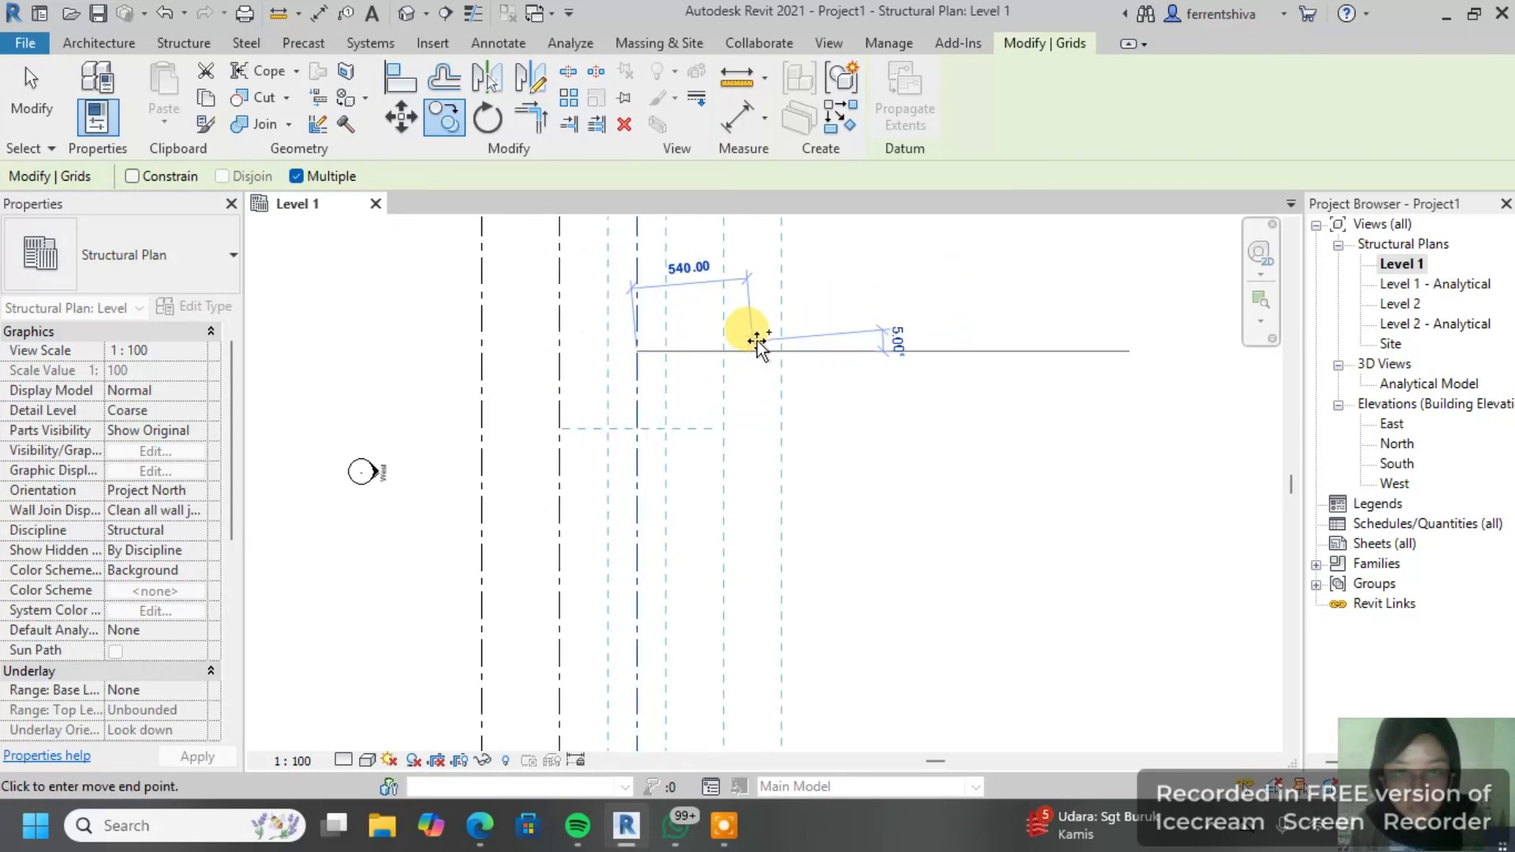
type("360")
key("Return")
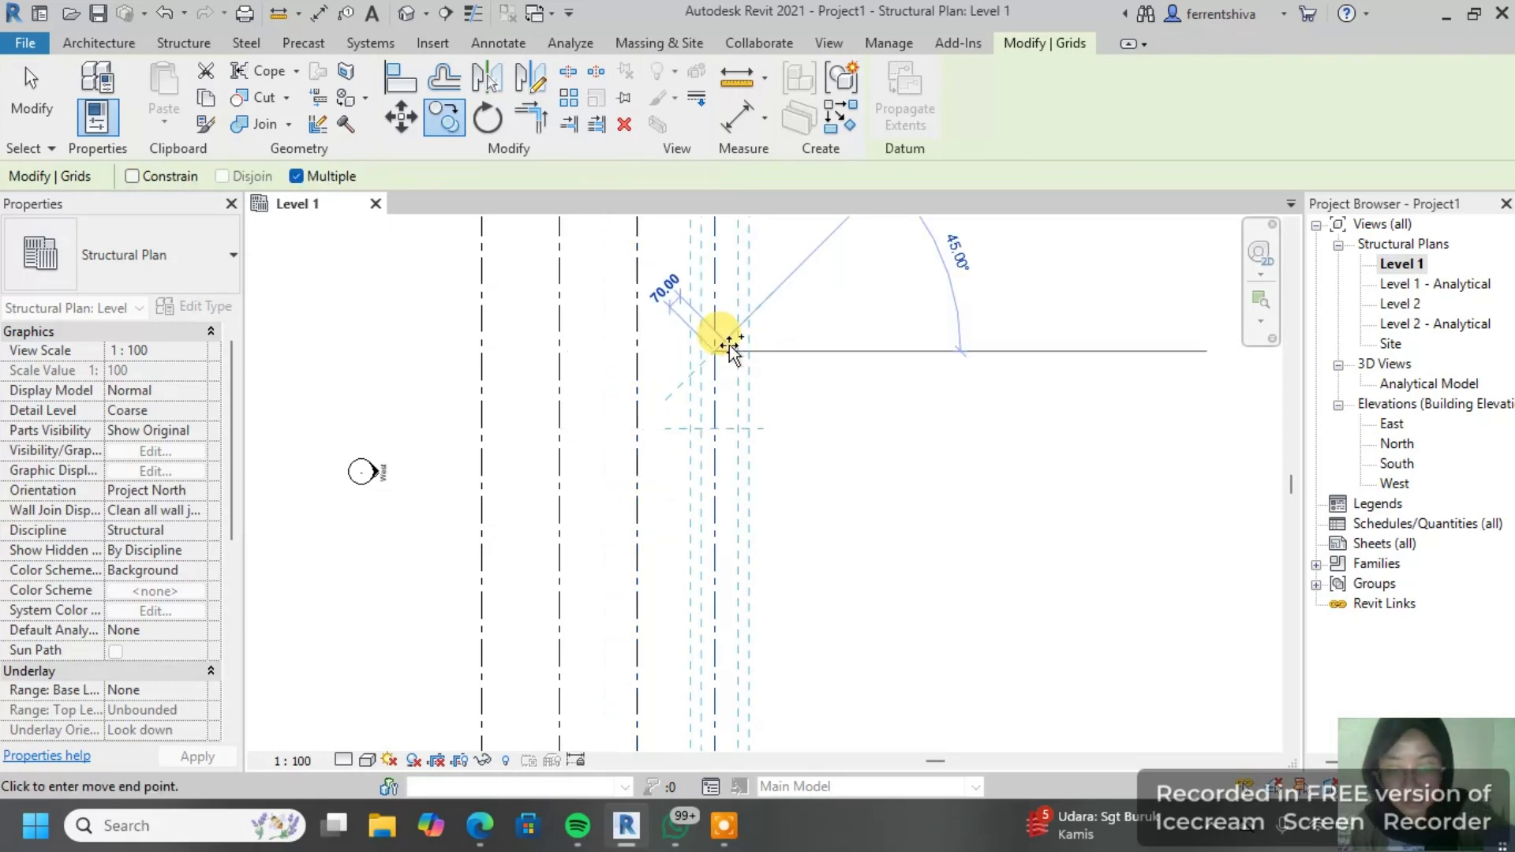
scroll(727, 340, "down", 3)
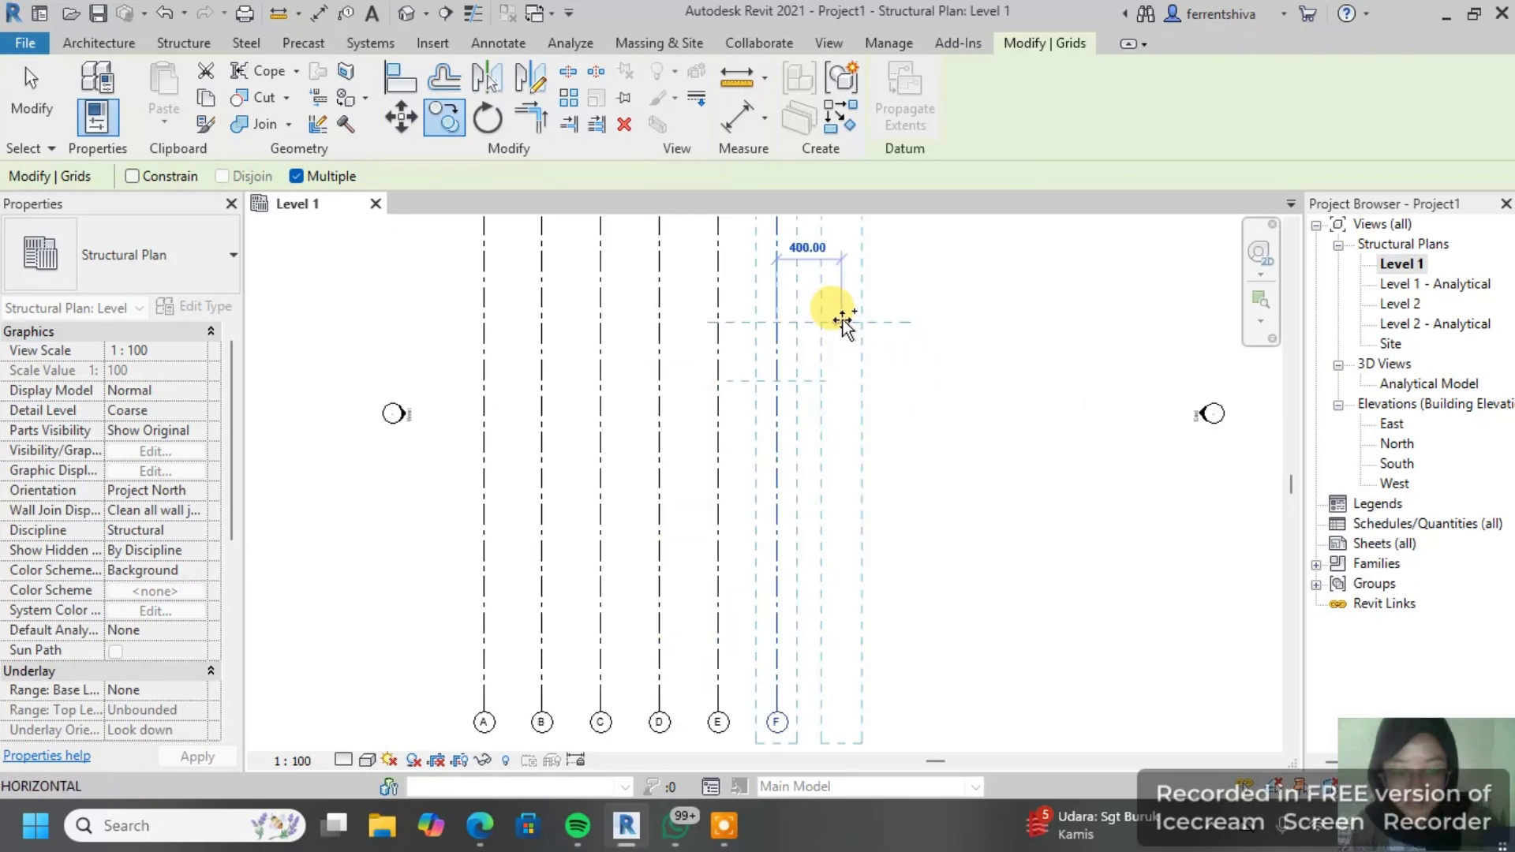
type("360")
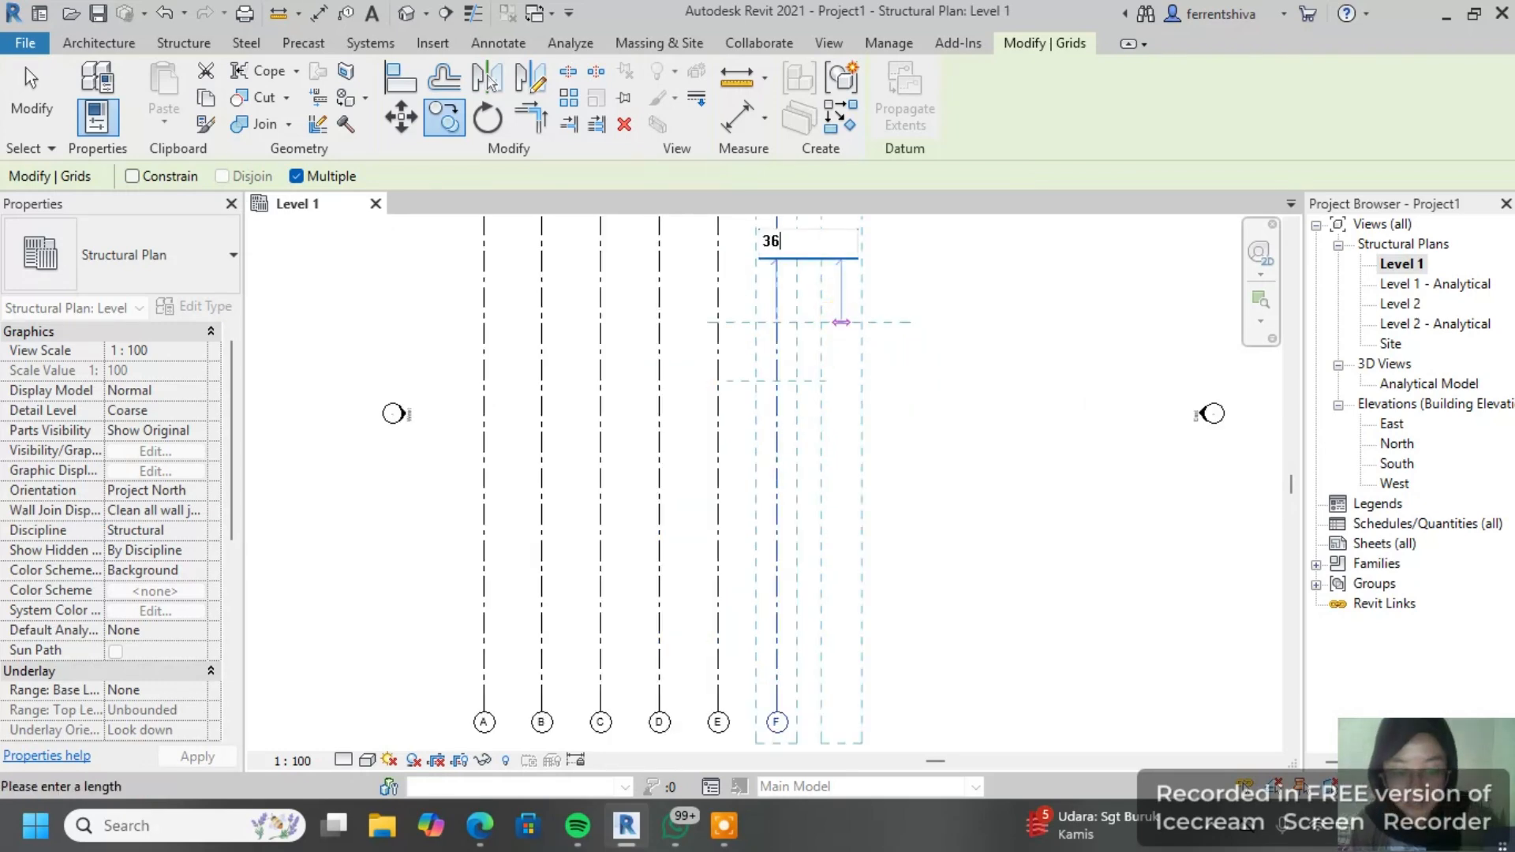
key("Return")
type("36")
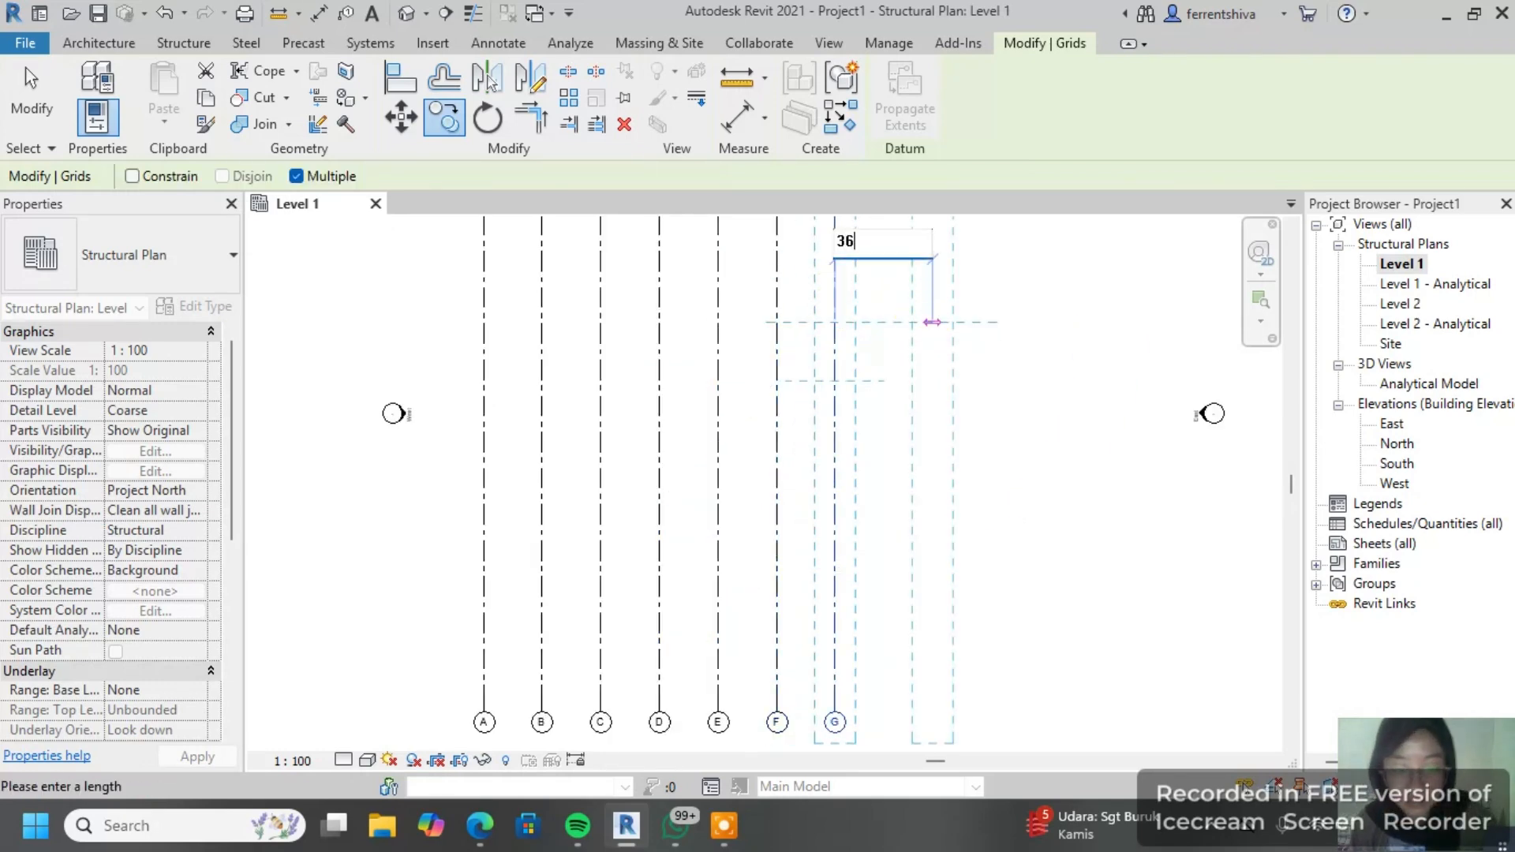
type("0")
key("Return")
Step: Place another vertical grid line copy 240 cm east of grid line H
scroll(545, 552, "up", 2)
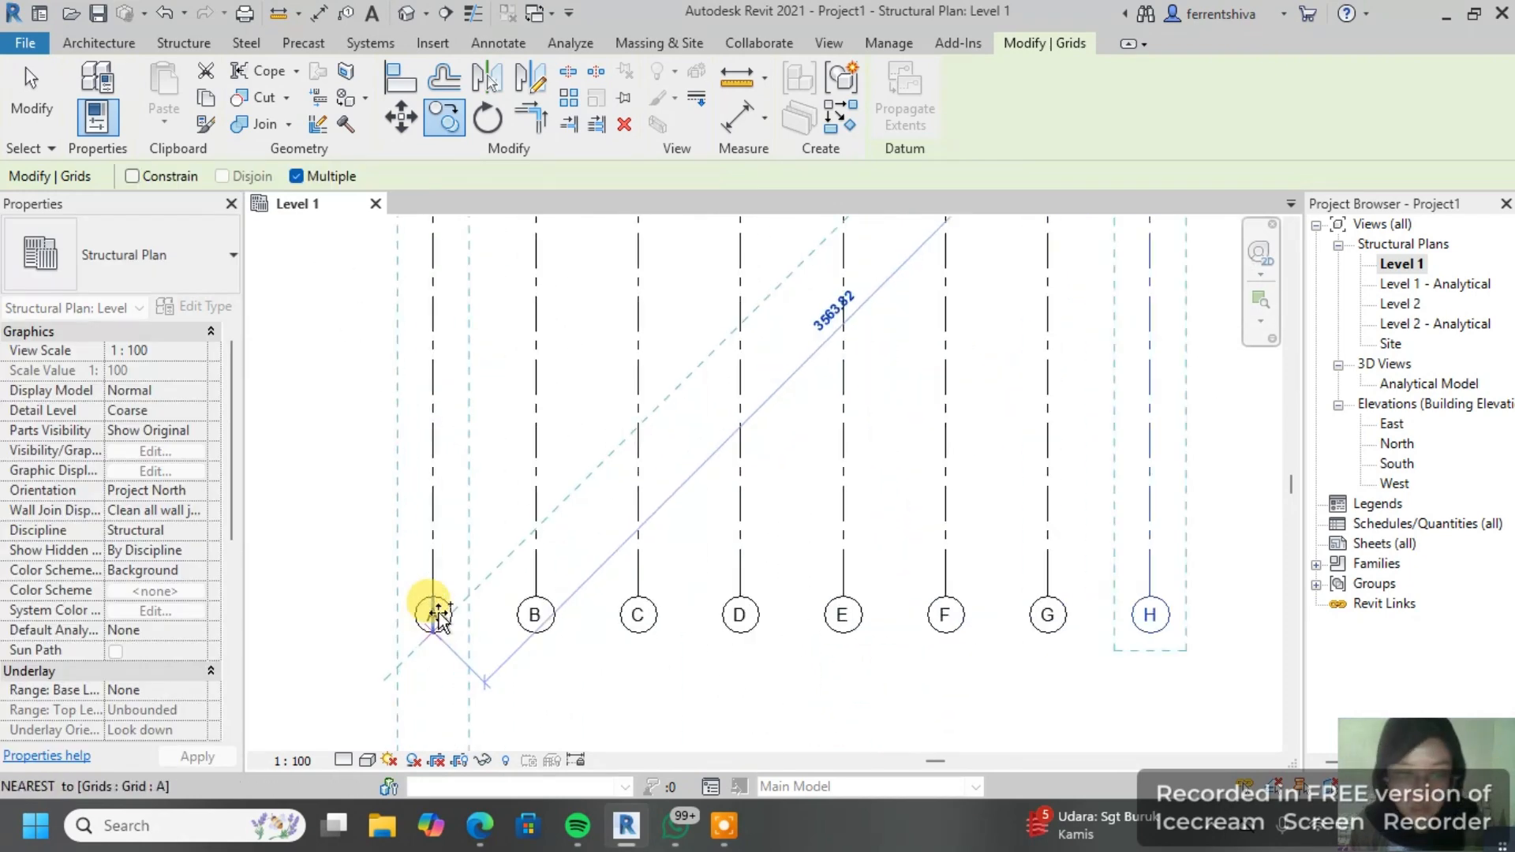
scroll(931, 493, "down", 2)
middle_click_drag(930, 493, 839, 499)
scroll(839, 499, "down", 2)
middle_click_drag(974, 273, 857, 418)
scroll(852, 412, "up", 2)
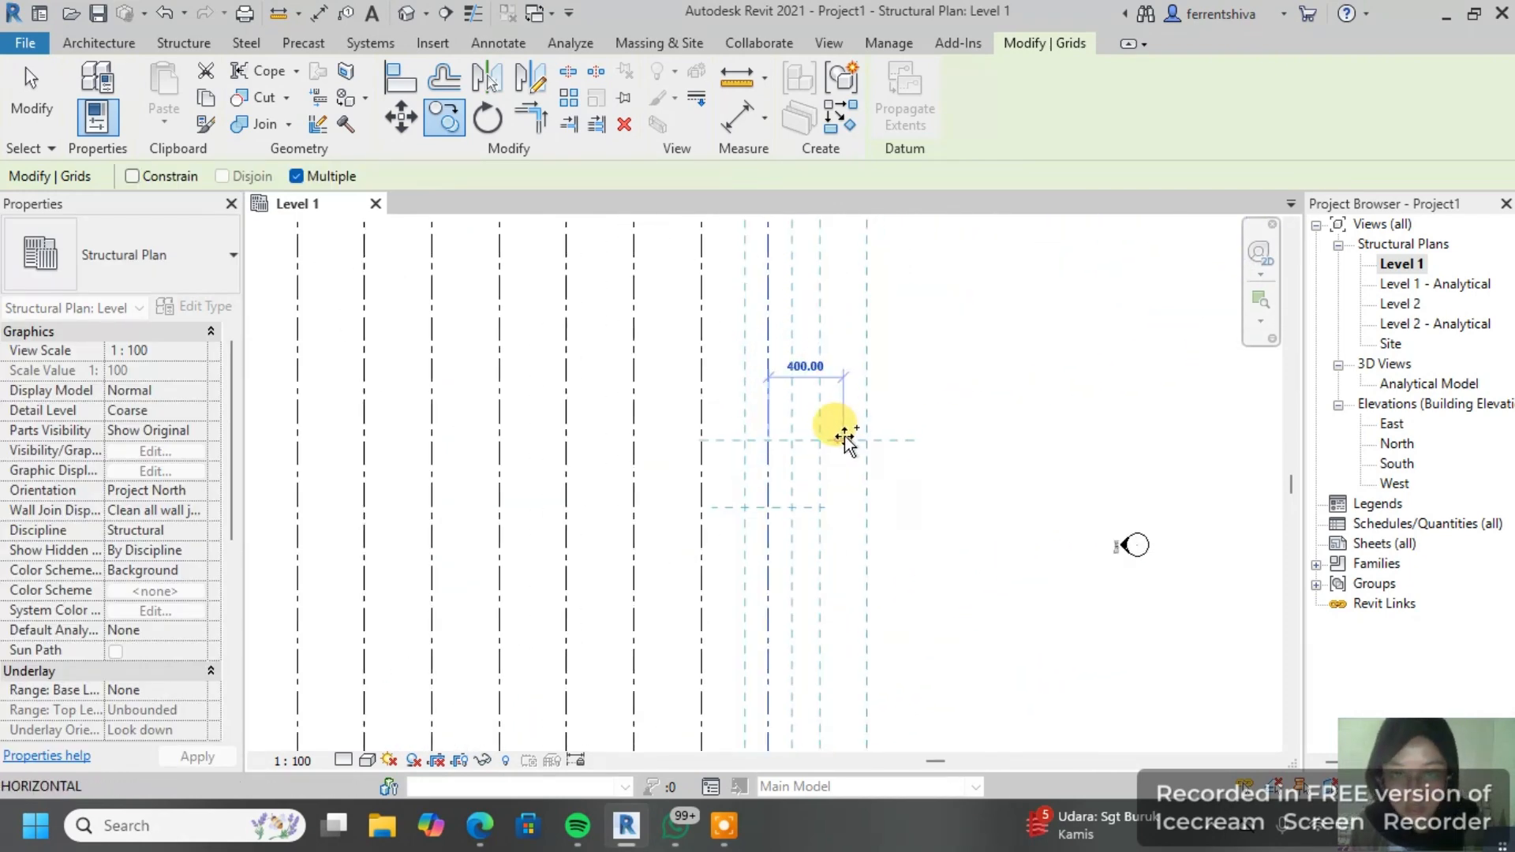
scroll(816, 434, "up", 2)
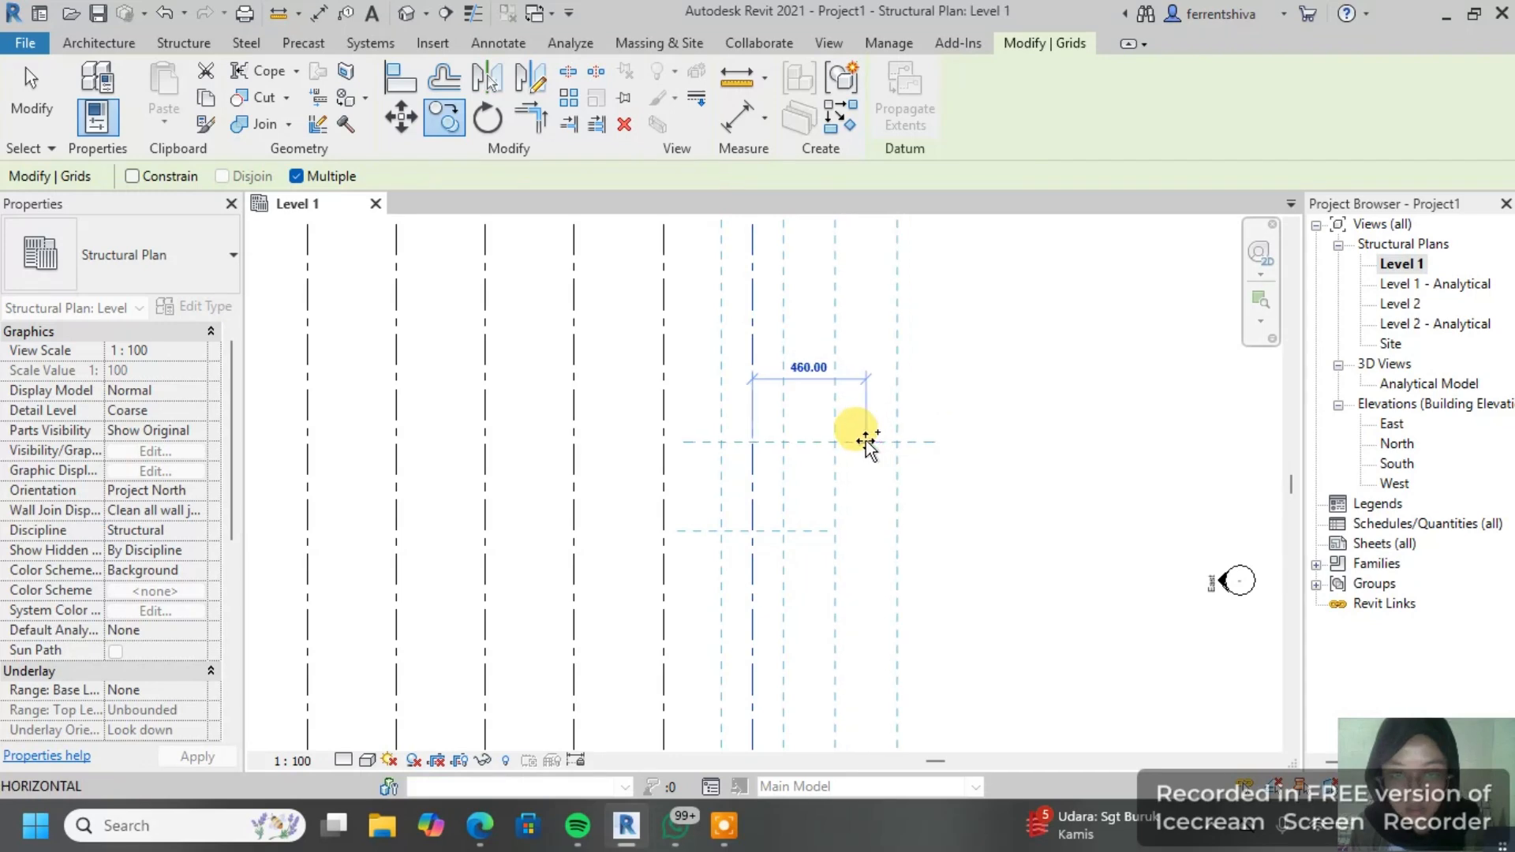
type("240")
key("Return")
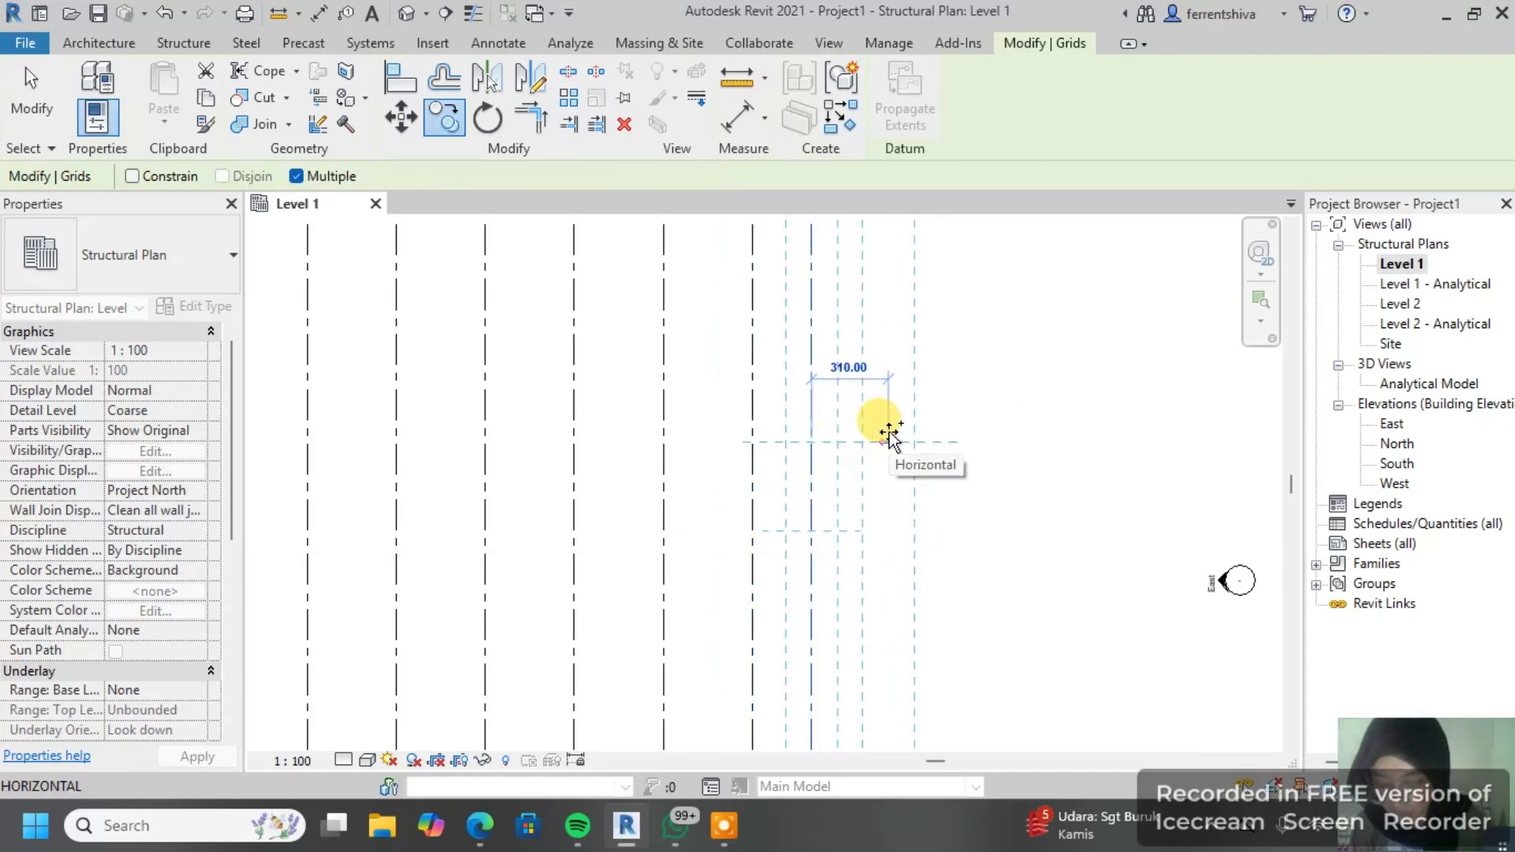
scroll(888, 433, "down", 2)
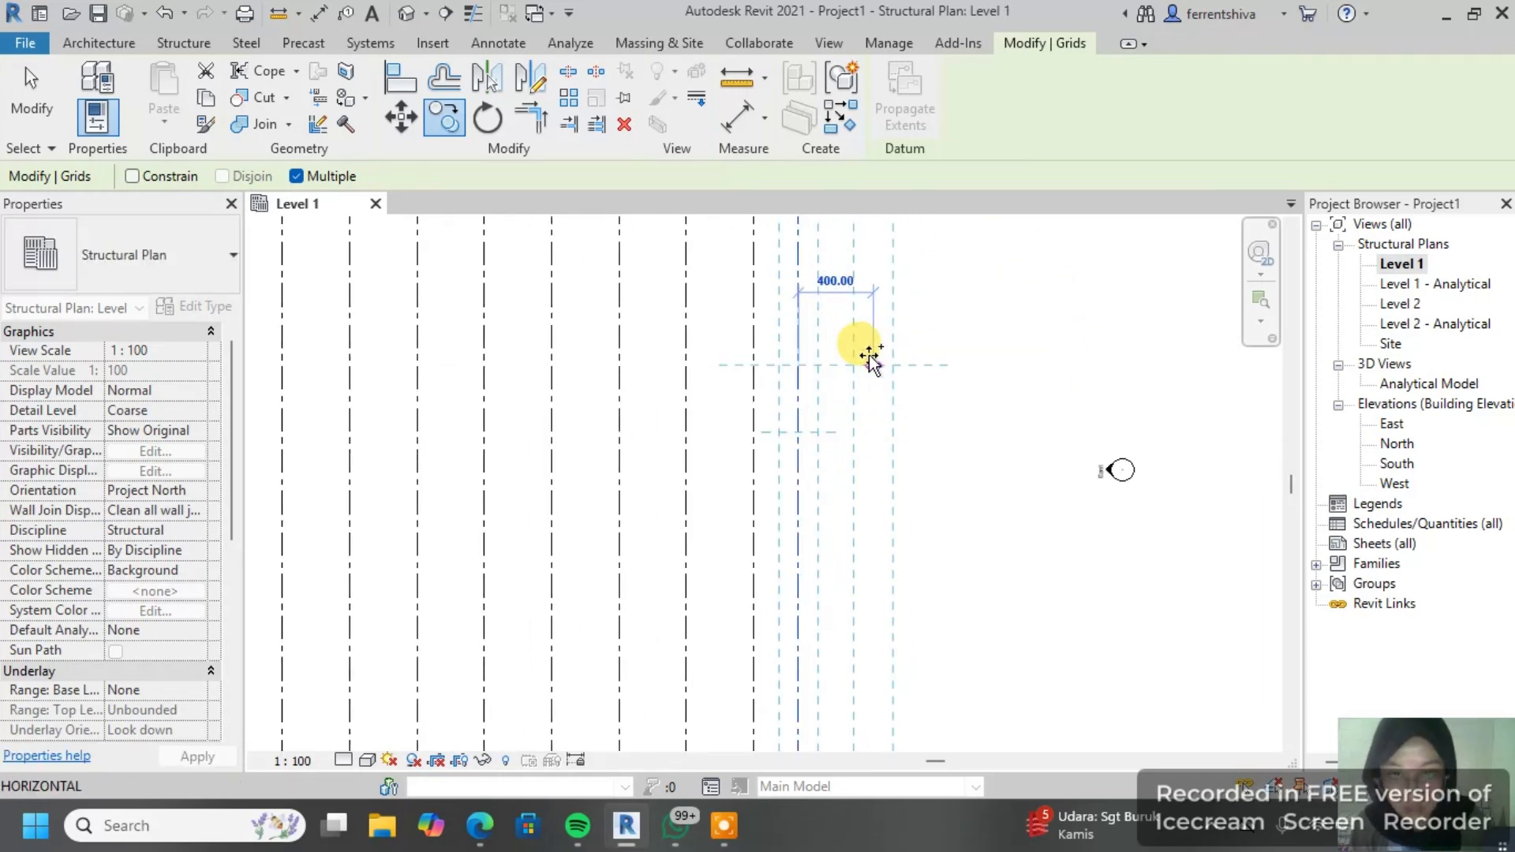
Step: Place two more vertical grid line copies to the east, each 240 cm from the previous one
type("240")
key("Return")
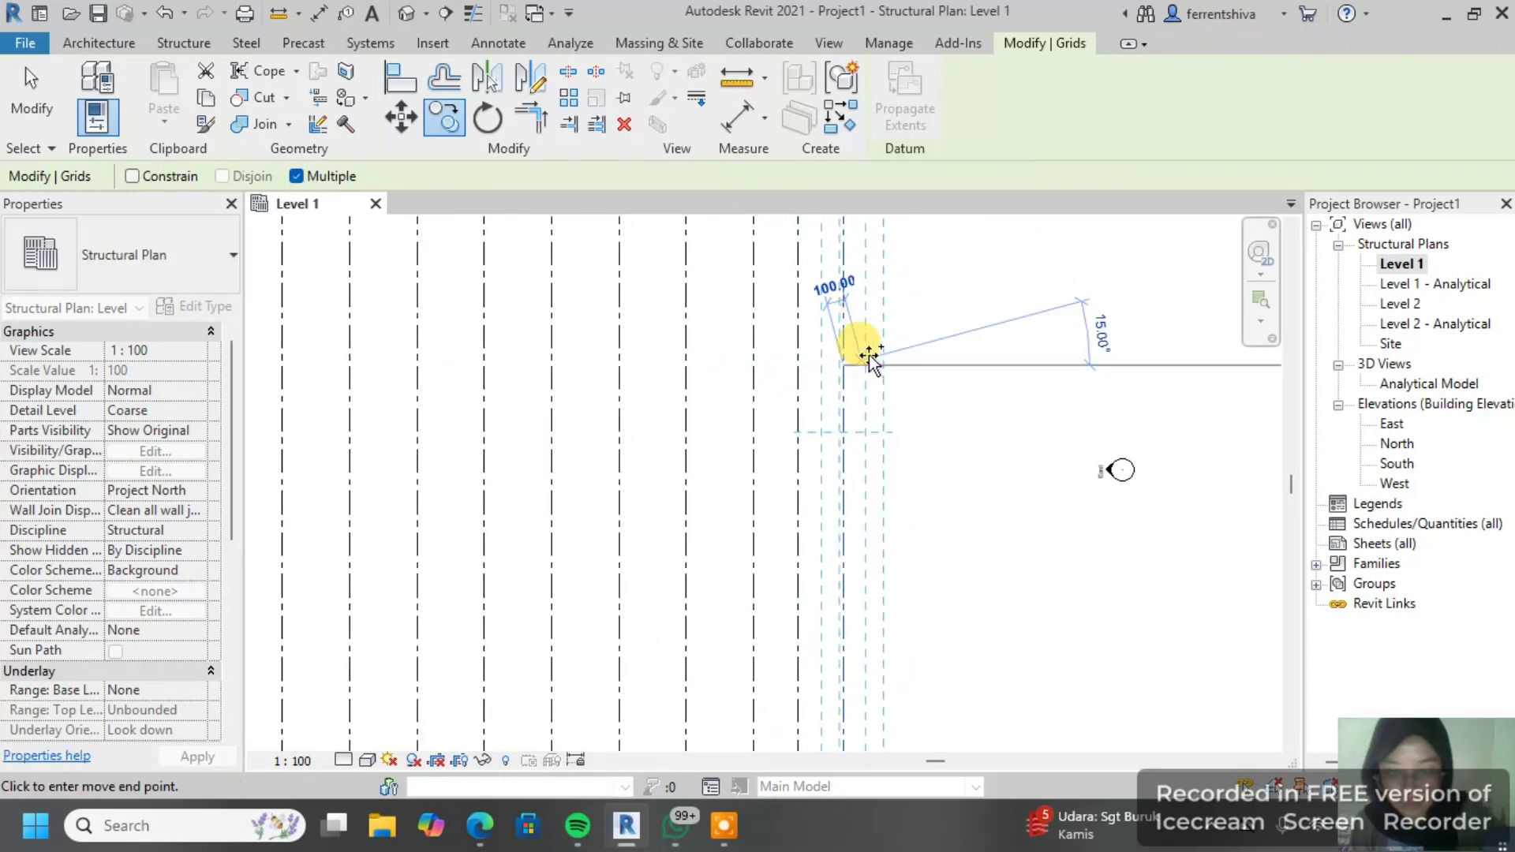
type("240")
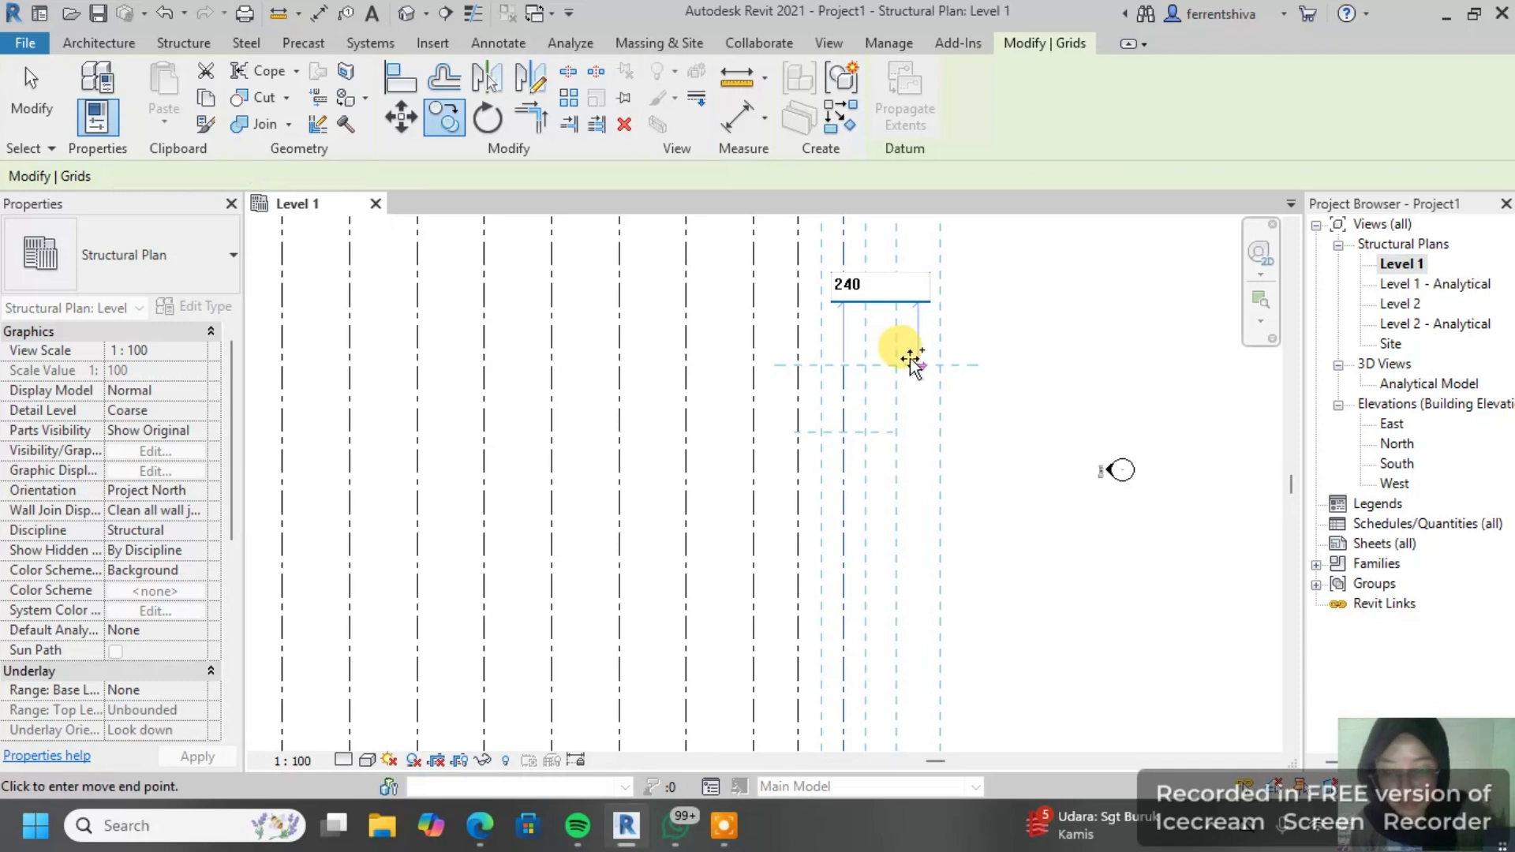
key("Return")
Step: Add seven more vertical grid line copies east of grid line K, at the same spacing as grid lines A to H
scroll(908, 348, "down", 2)
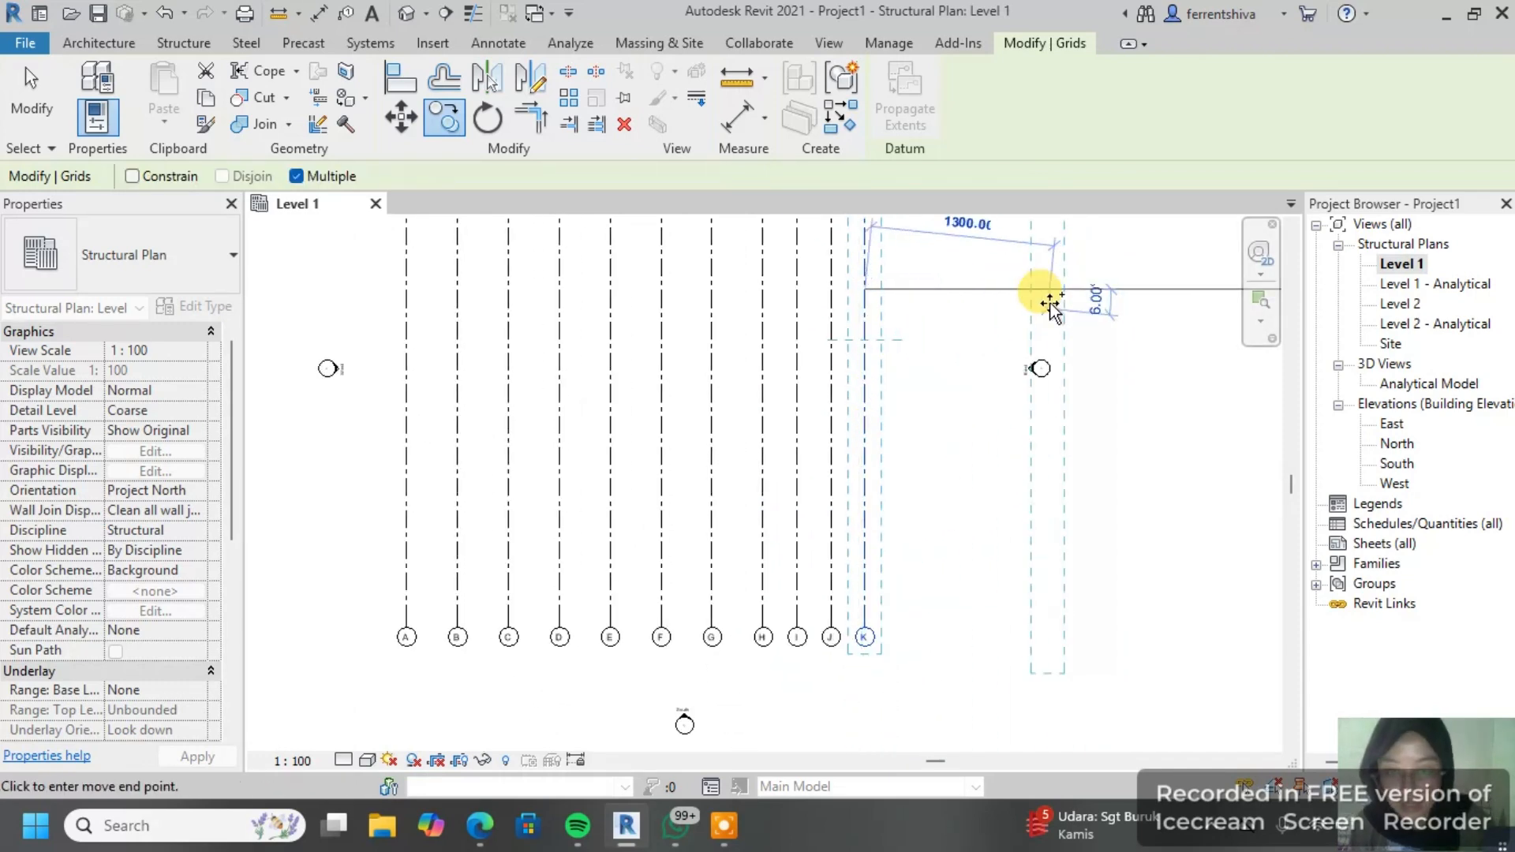
middle_click_drag(1041, 299, 1015, 341)
scroll(947, 335, "up", 1)
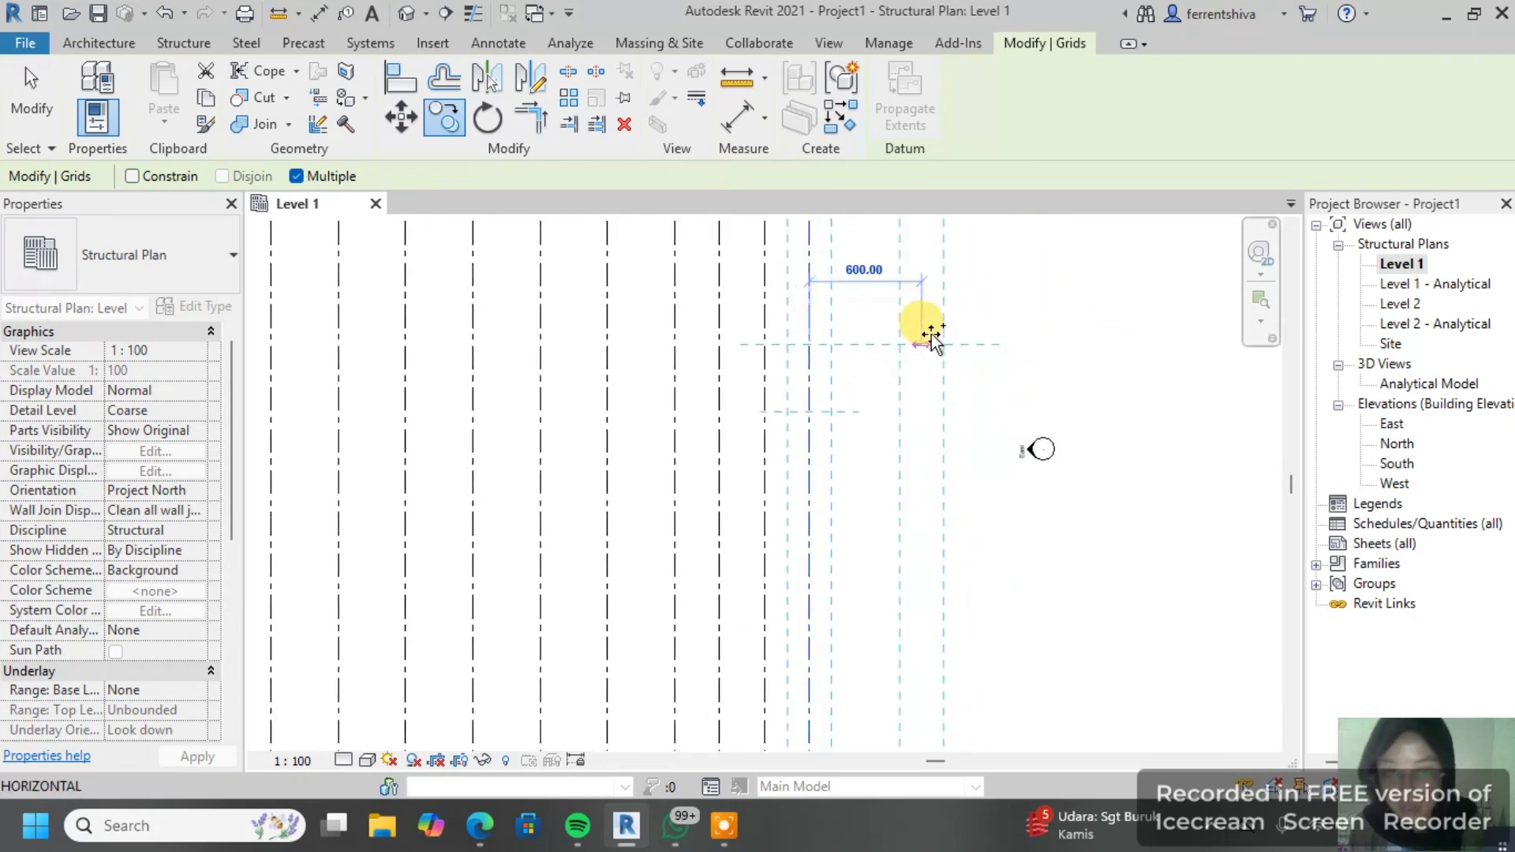
left_click(892, 343)
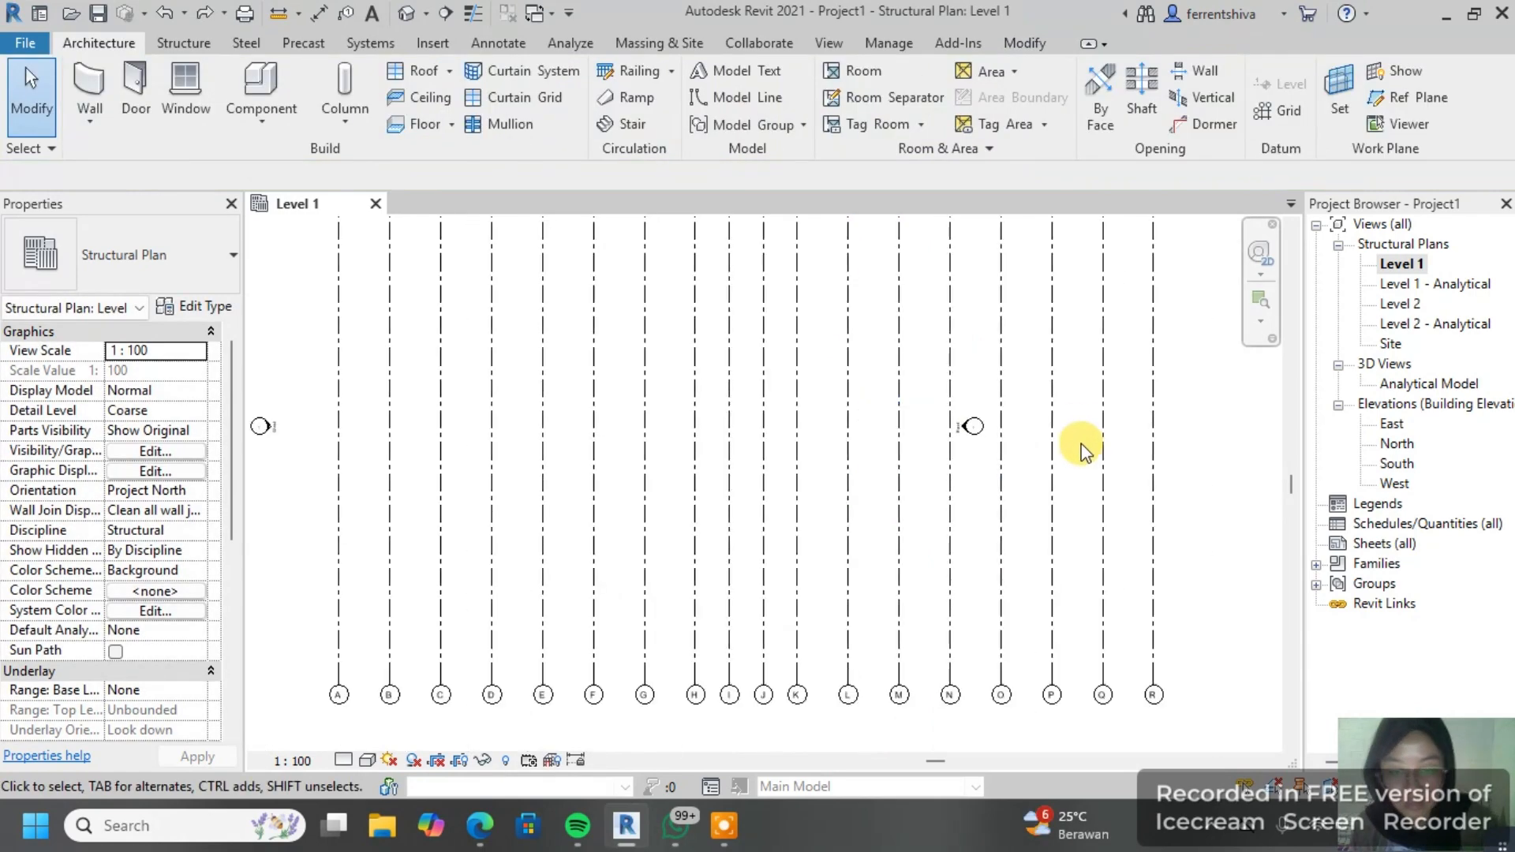
Step: Move the whole East elevation marker eastward to just beyond grid line R
scroll(1081, 450, "down", 1)
scroll(1087, 636, "up", 3)
middle_click_drag(975, 352, 1043, 491)
scroll(1019, 450, "down", 2)
scroll(1017, 426, "down", 1)
scroll(967, 370, "up", 4)
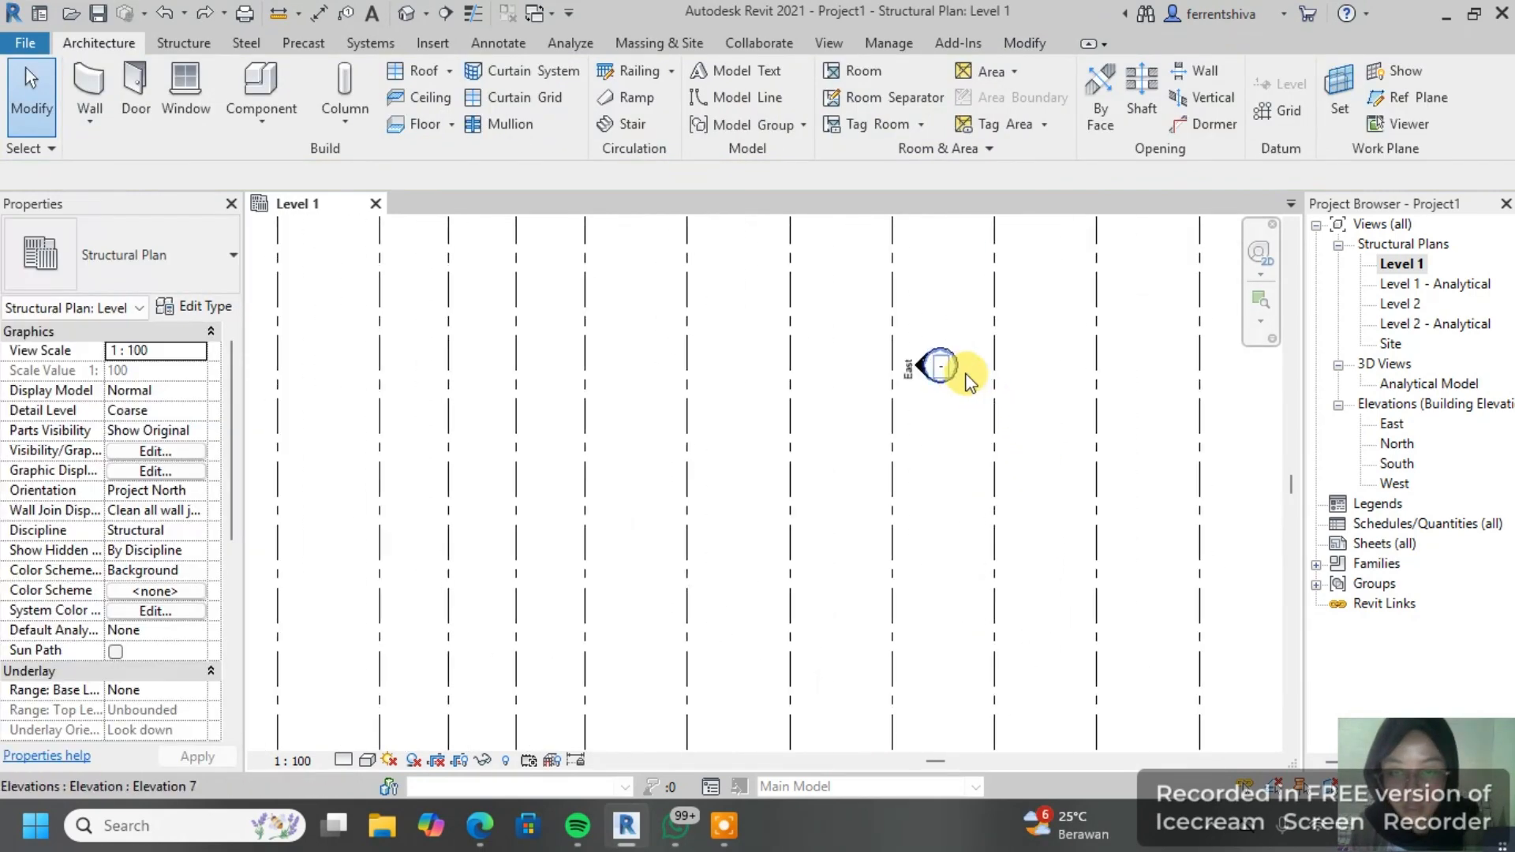
left_click_drag(964, 414, 905, 303)
scroll(919, 316, "down", 4)
middle_click_drag(925, 325, 922, 430)
scroll(931, 441, "down", 1)
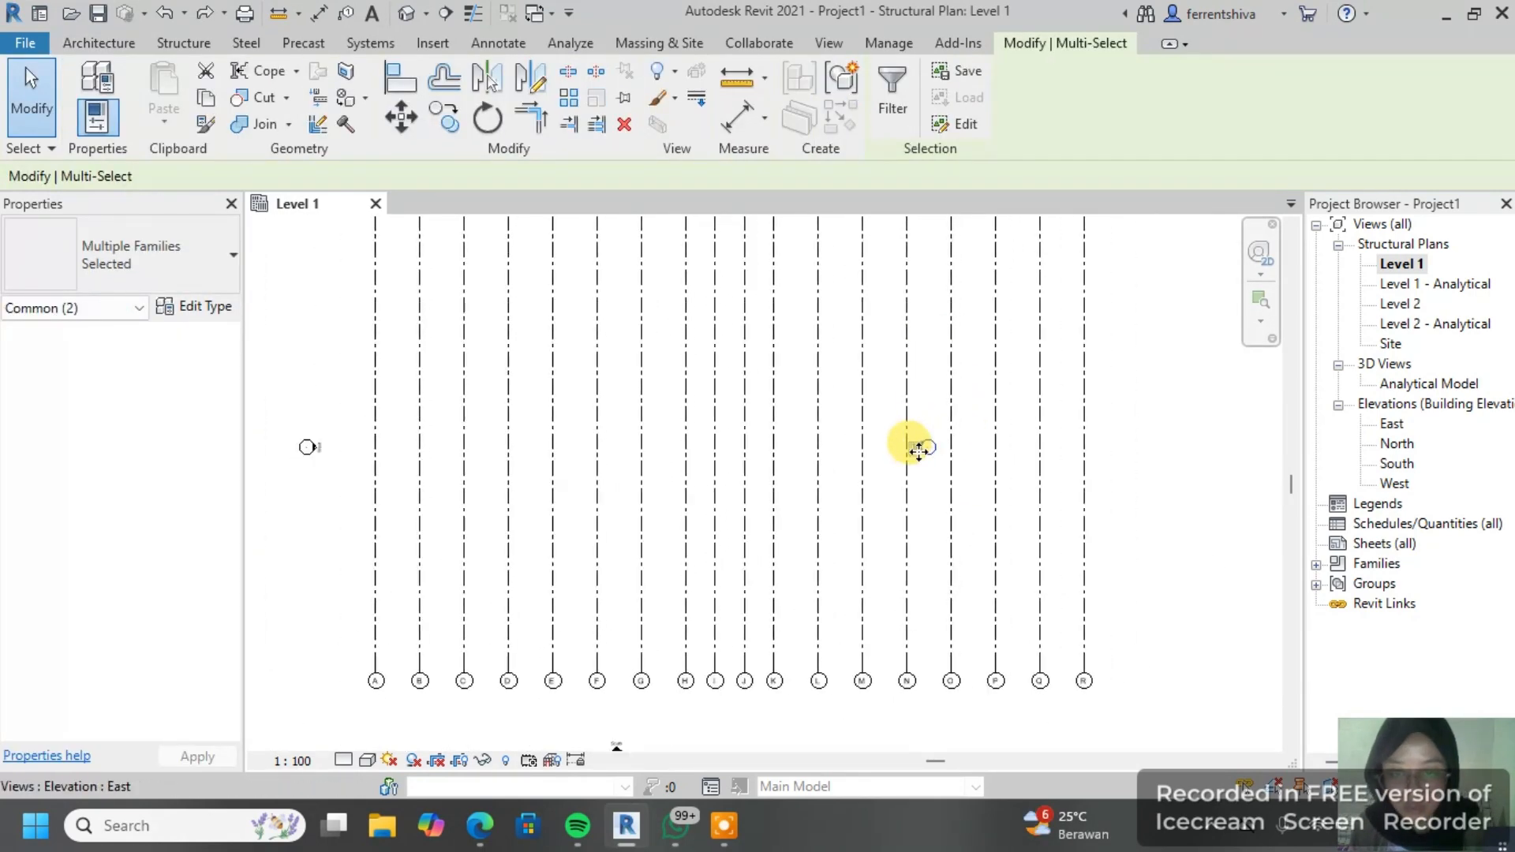
left_click_drag(913, 442, 1122, 449)
scroll(882, 416, "down", 1)
scroll(879, 410, "down", 1)
middle_click_drag(880, 410, 931, 418)
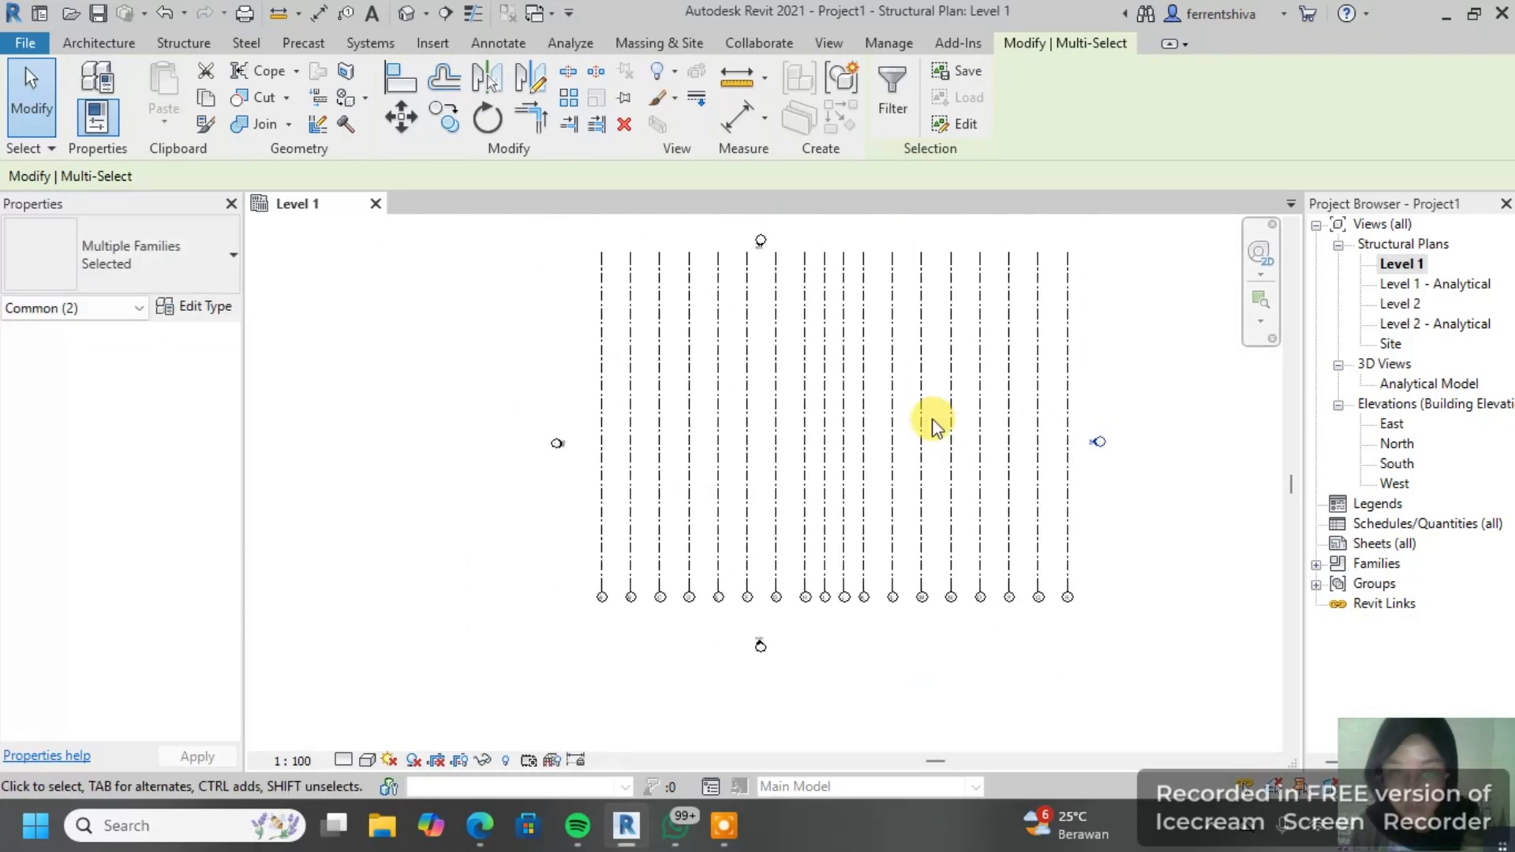
key("Escape")
scroll(575, 531, "up", 2)
scroll(737, 456, "down", 2)
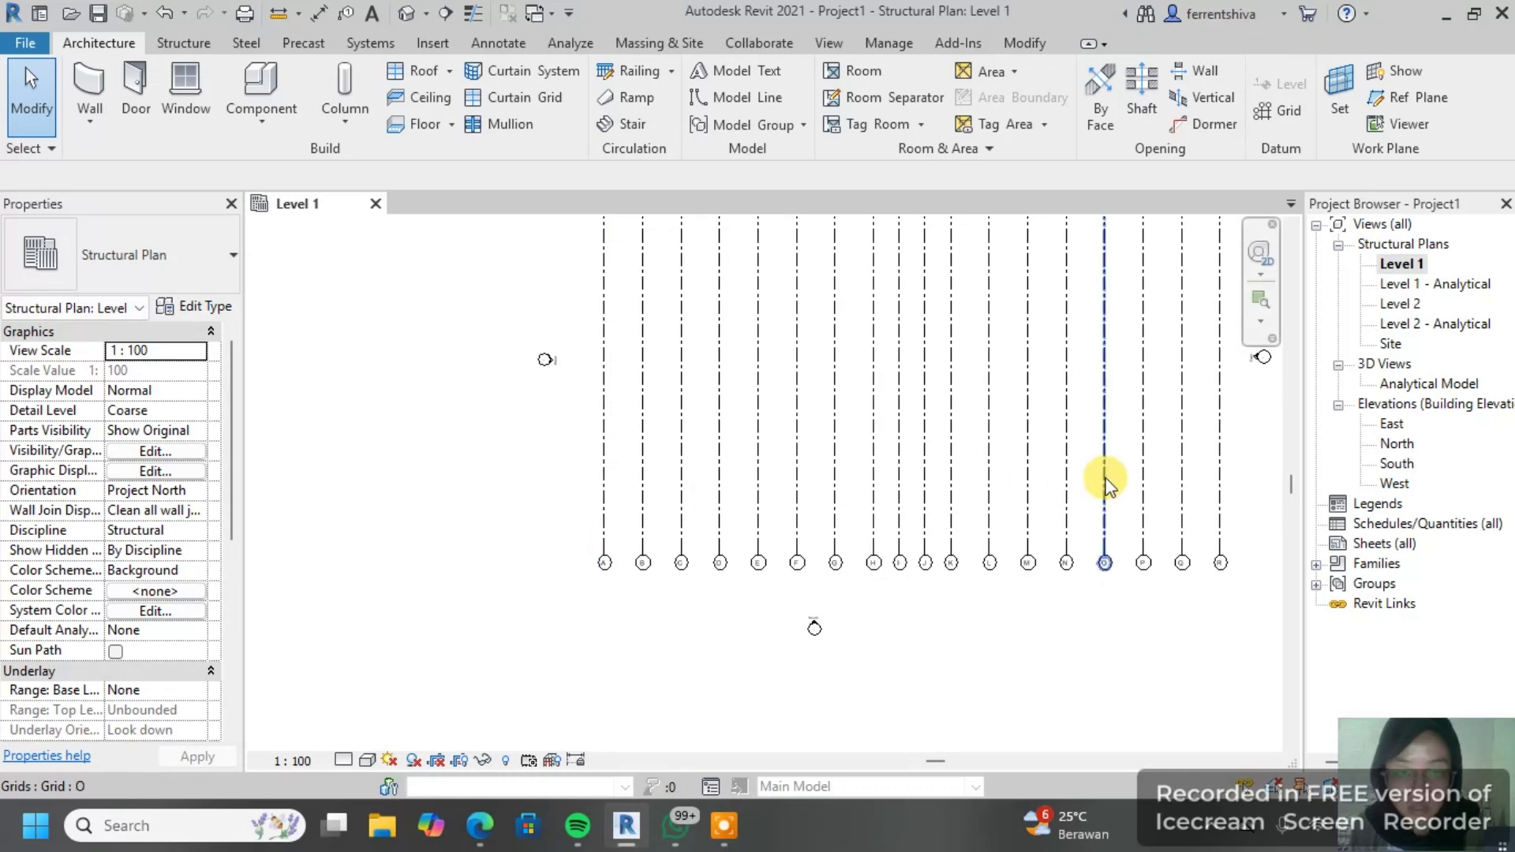
scroll(918, 414, "down", 1)
scroll(774, 443, "up", 2)
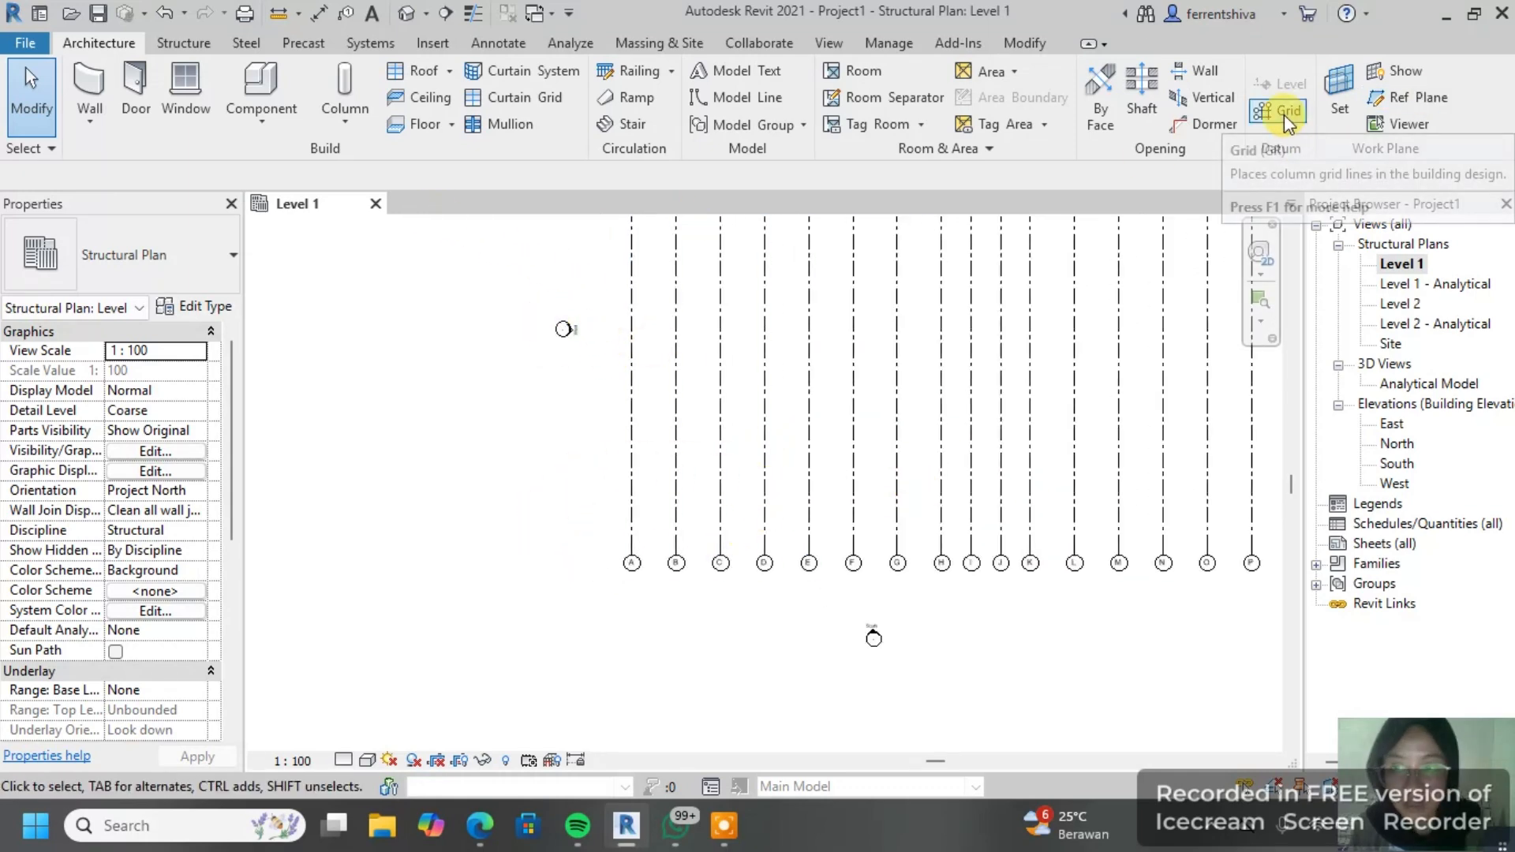
Step: Draw a horizontal grid line just above the lettered bubbles, from east of grid line R to west of grid line A
key("g")
key("r")
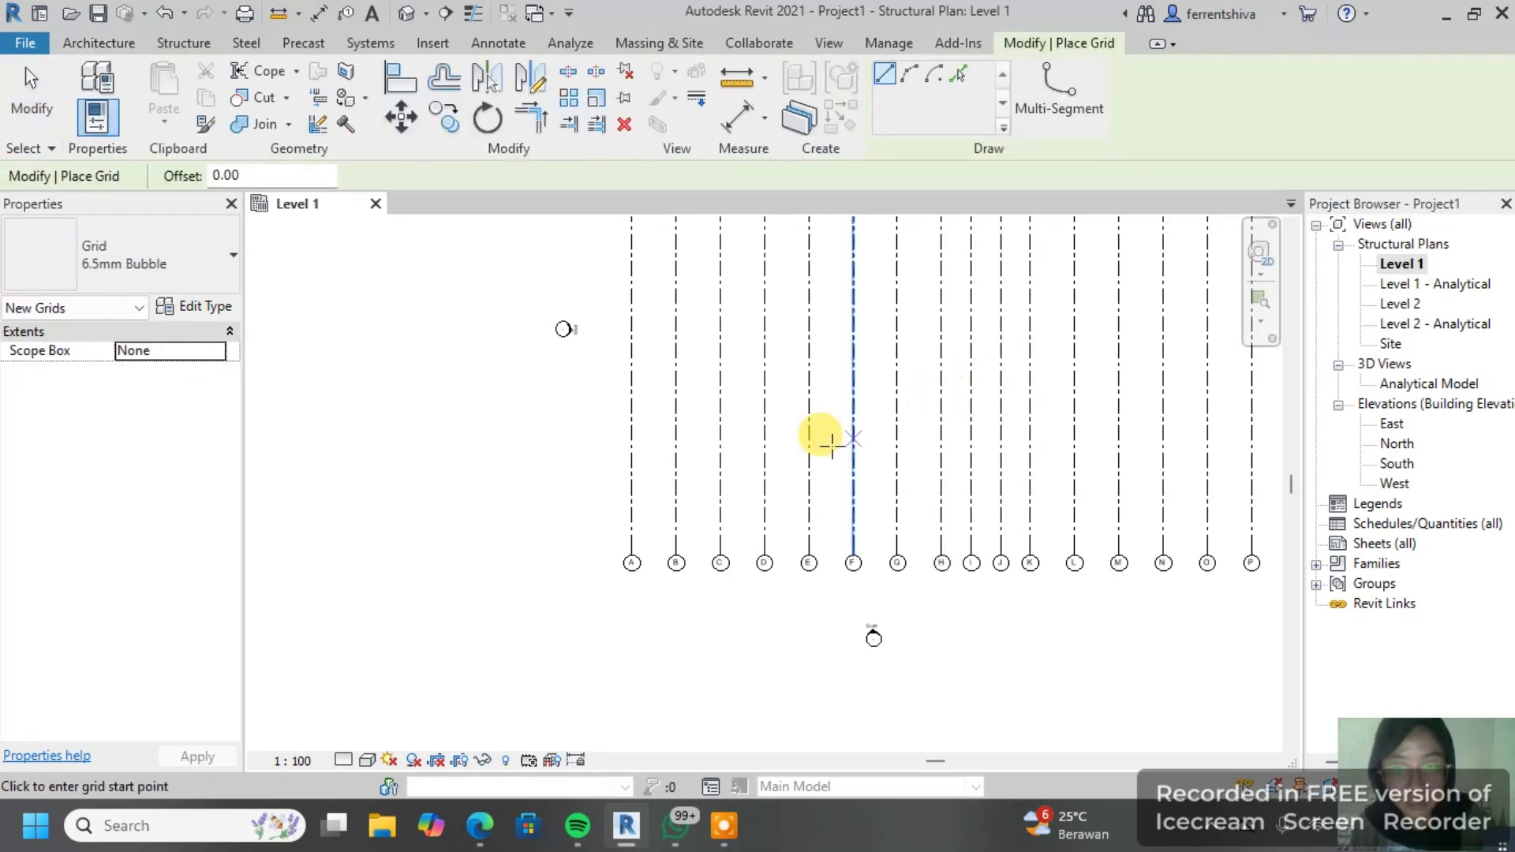
scroll(619, 533, "up", 1)
left_click(618, 519)
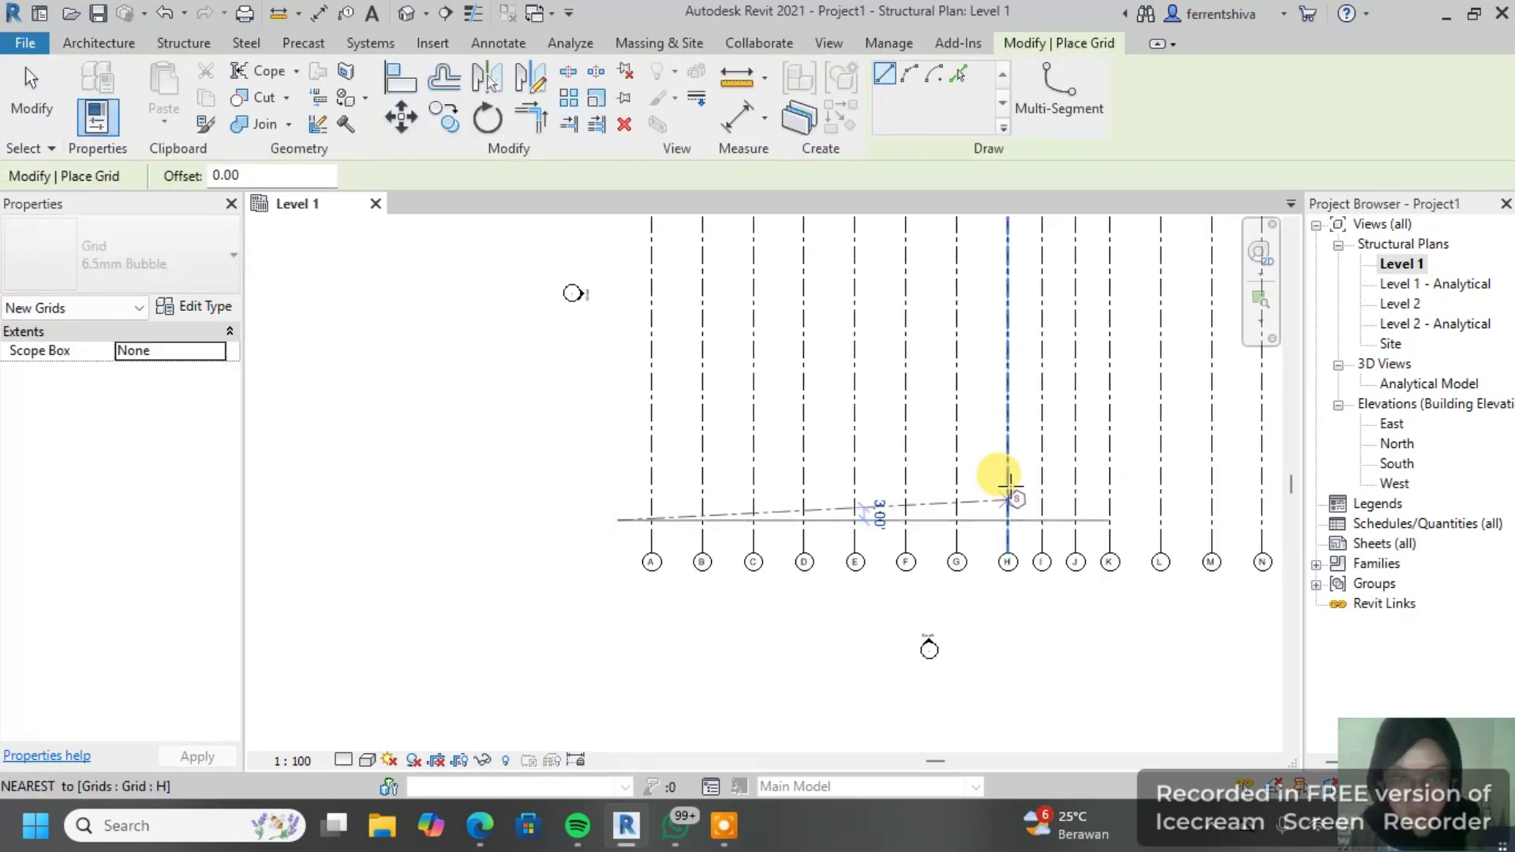
scroll(907, 485, "down", 2)
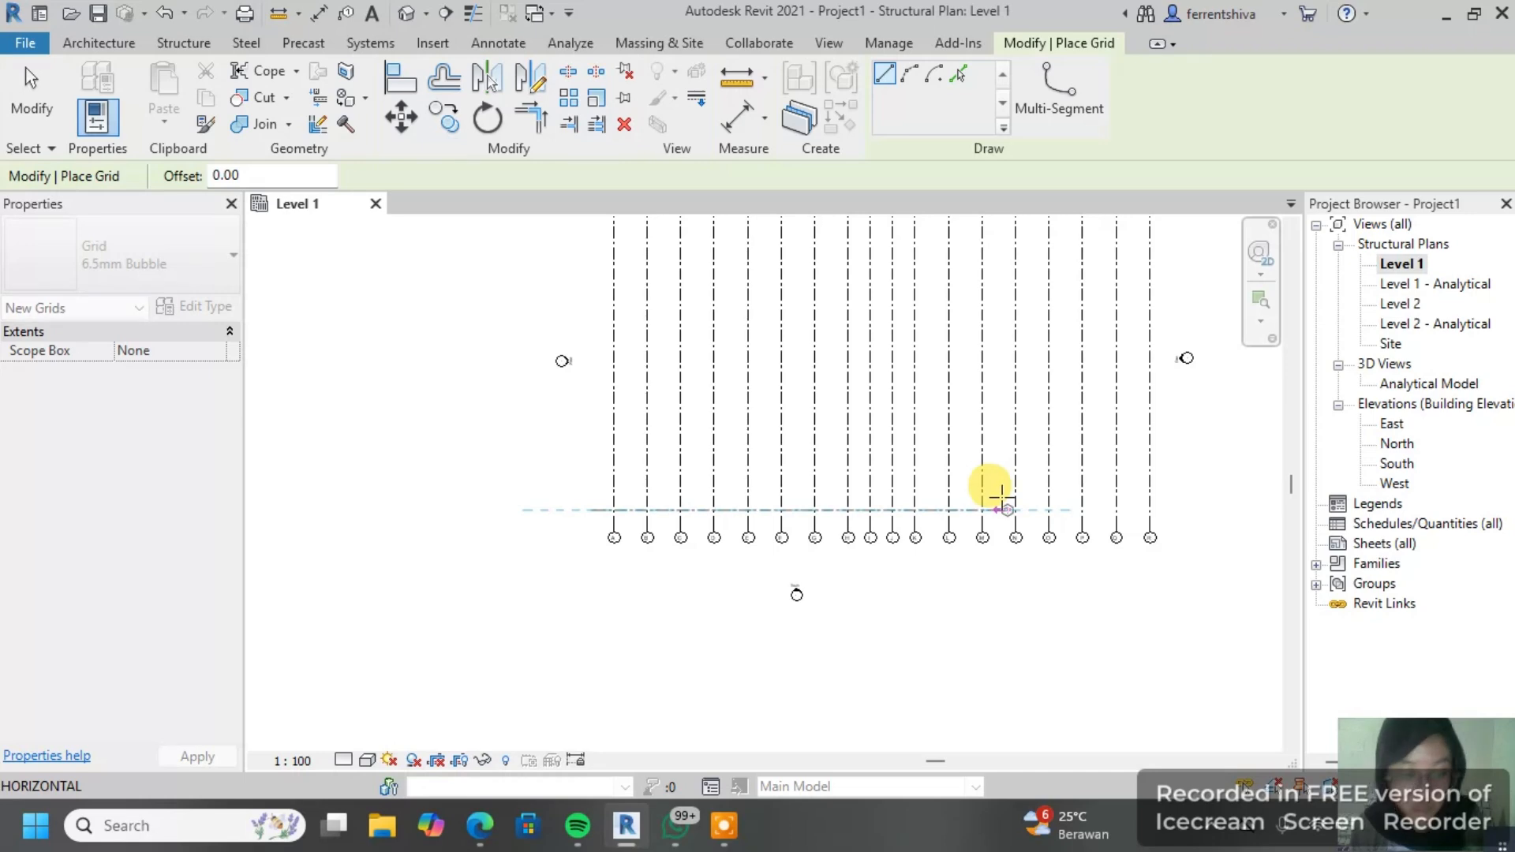
key("Escape")
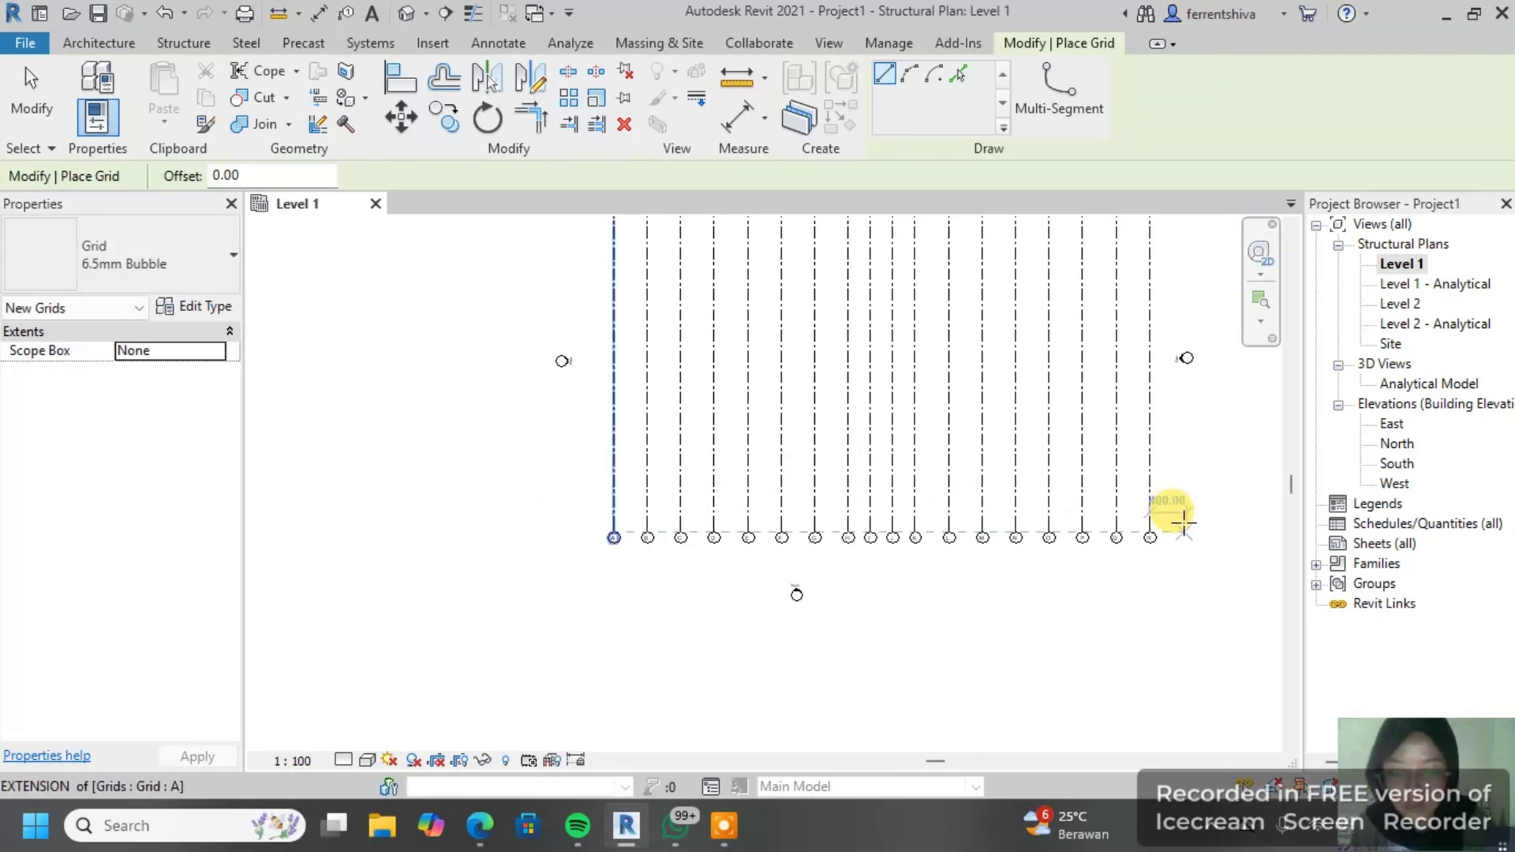
left_click(1172, 507)
scroll(588, 505, "up", 2)
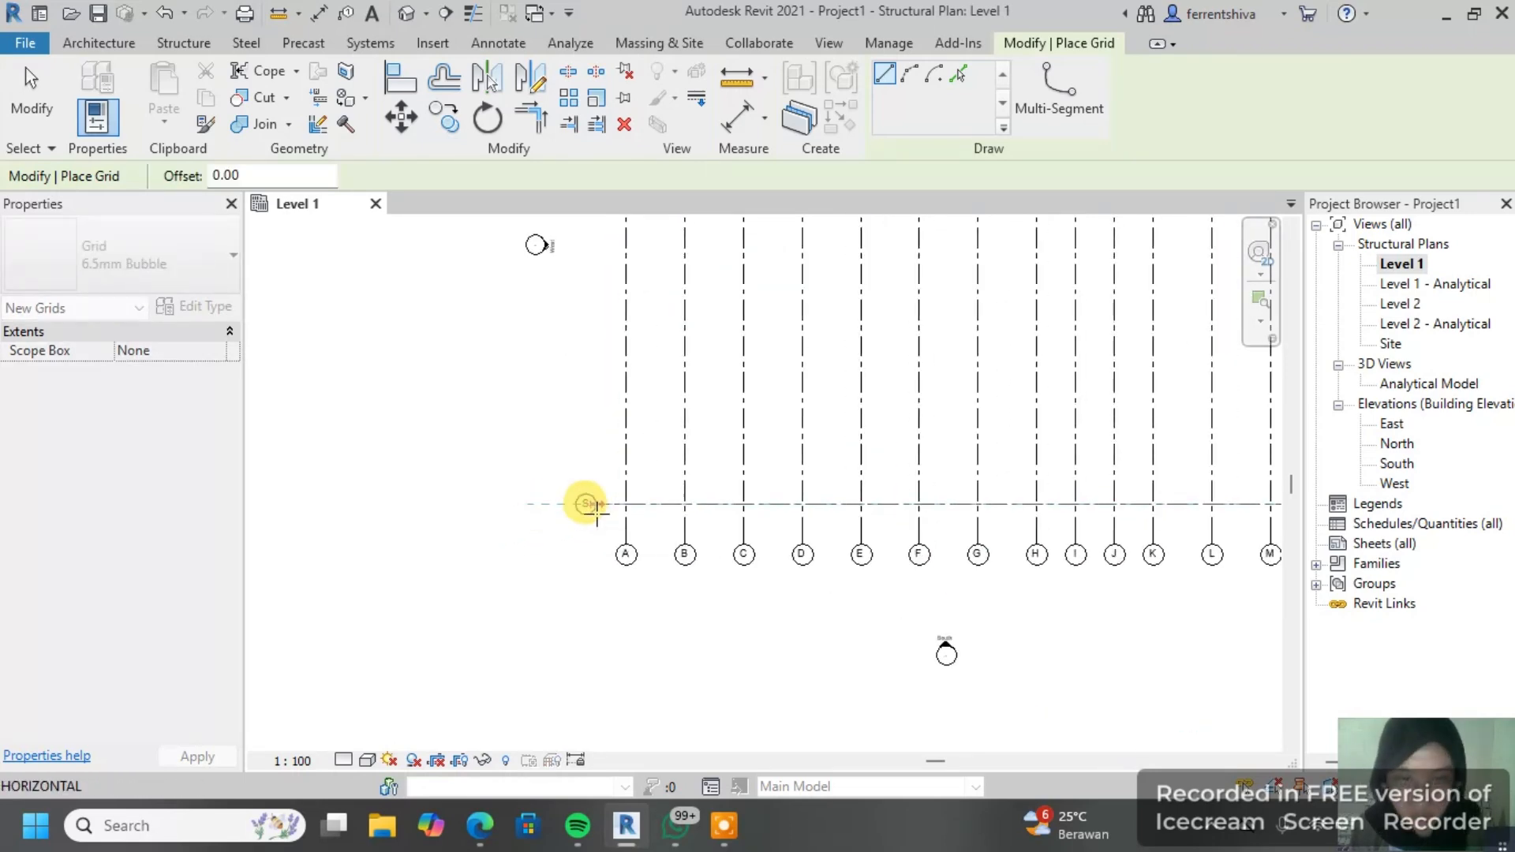
scroll(596, 512, "up", 2)
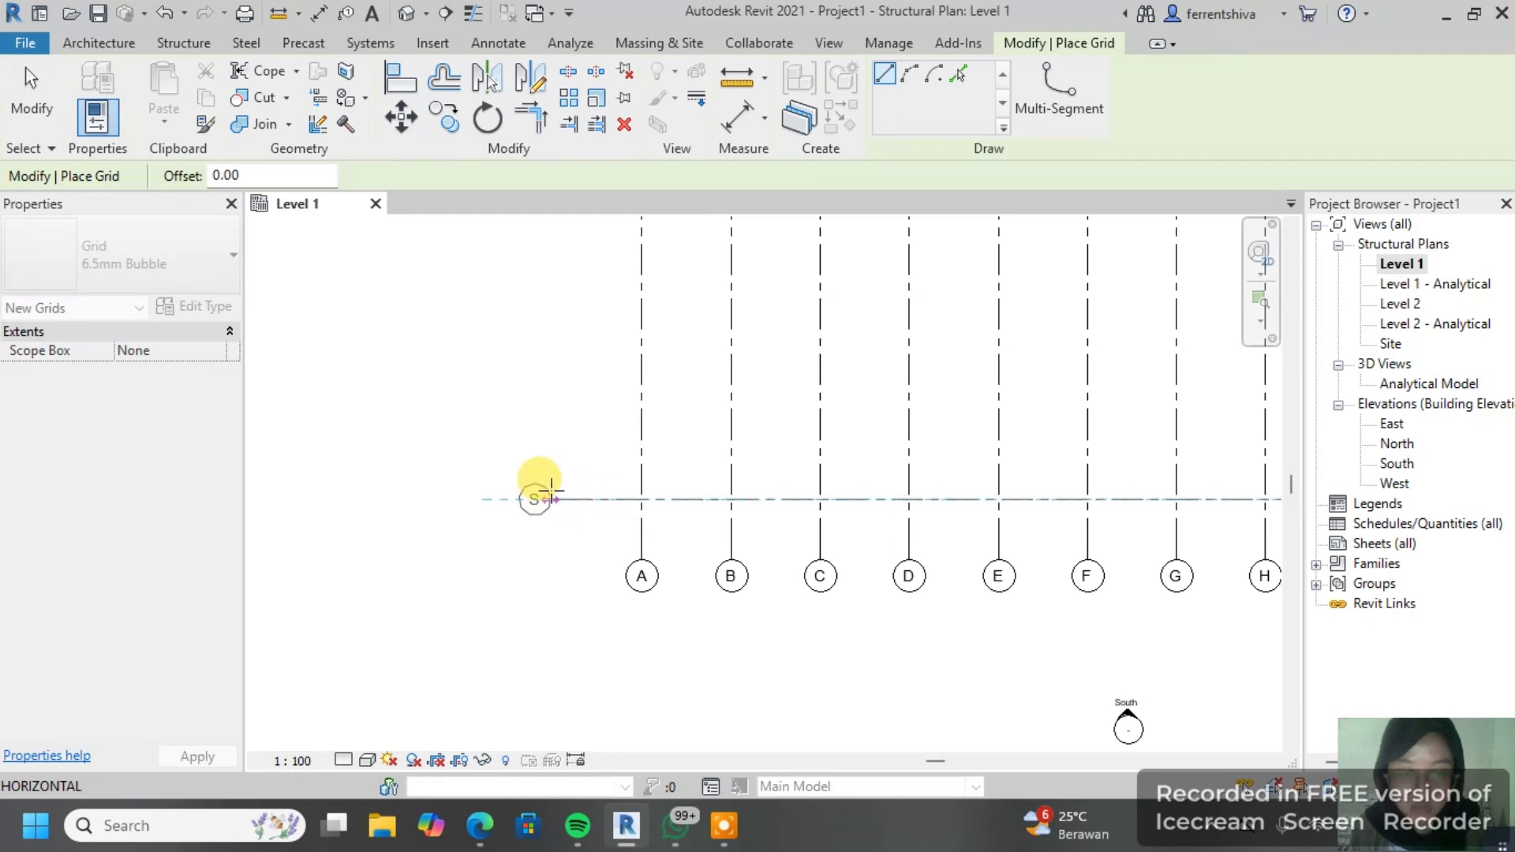
left_click(527, 484)
scroll(507, 497, "up", 3)
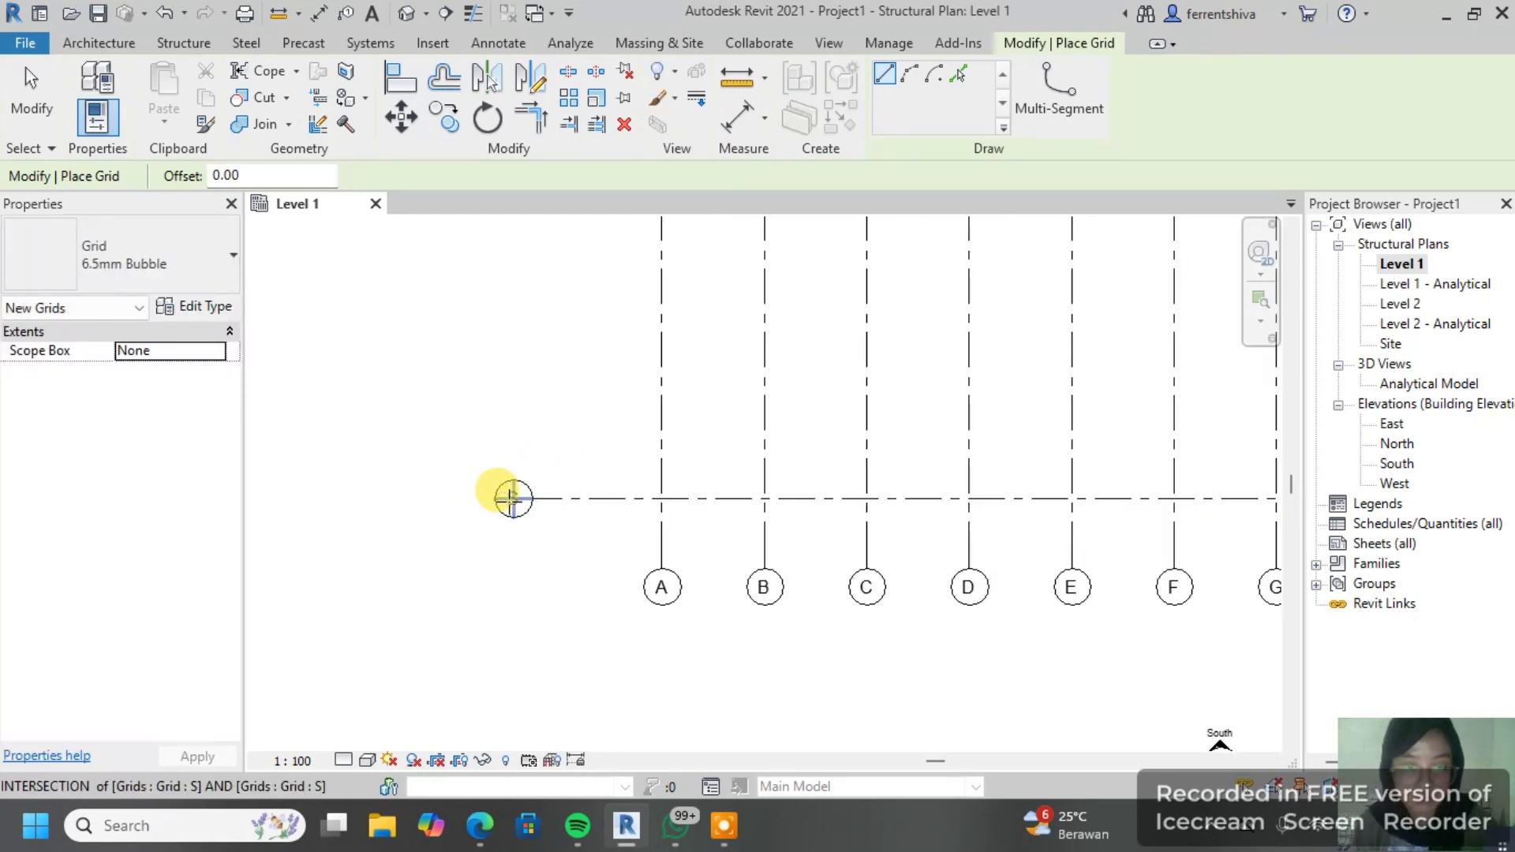
key("Escape")
key("Escape")
Step: Rename the horizontal grid line's bubble as 1
double_click(513, 496)
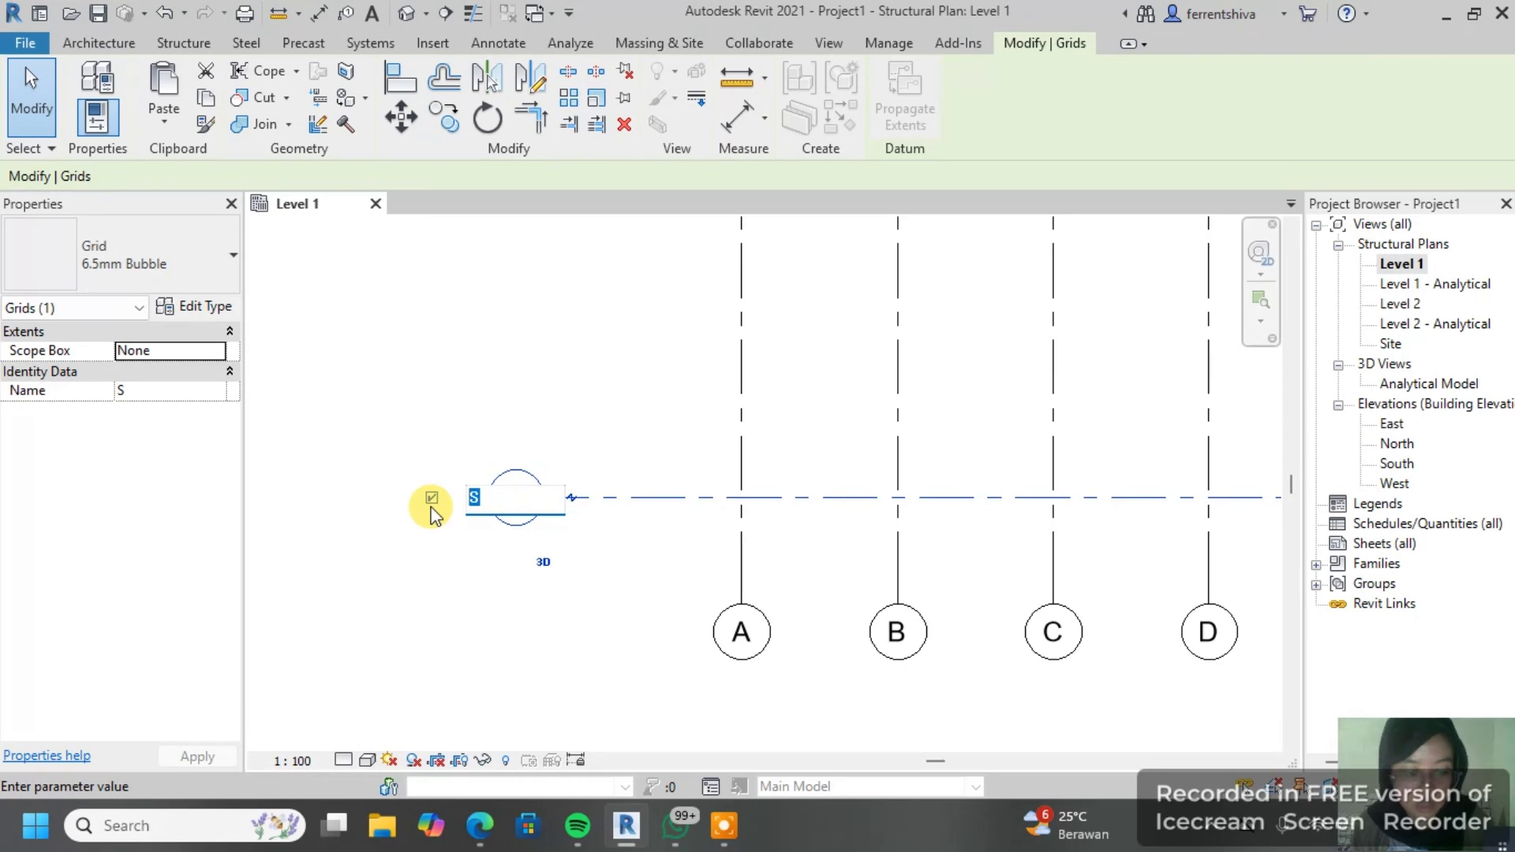
type("1")
left_click(586, 387)
scroll(586, 387, "down", 1)
left_click(586, 388)
scroll(588, 388, "down", 2)
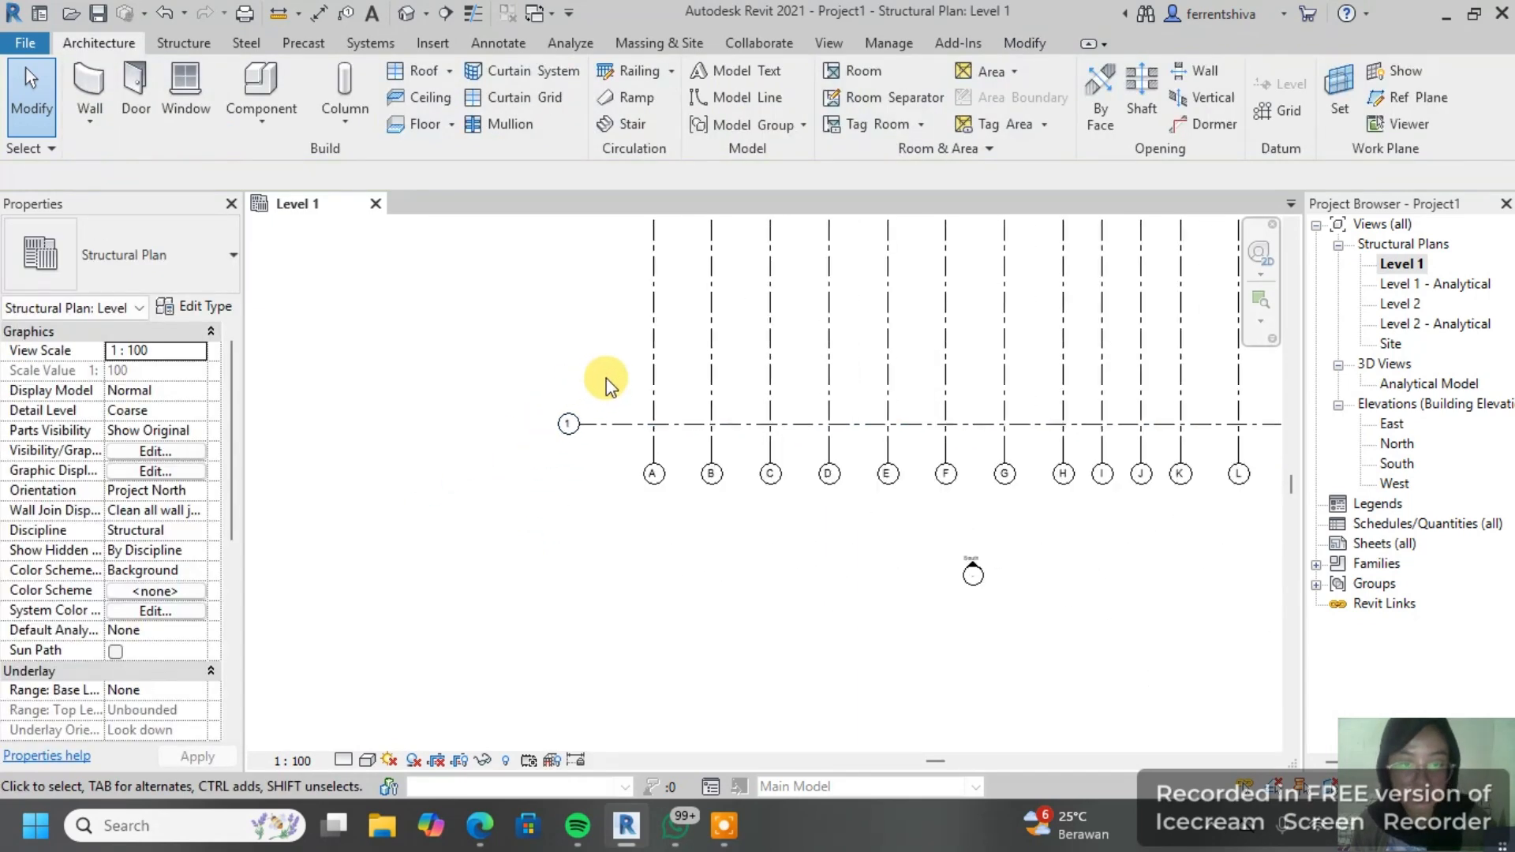
Step: Copy grid line 1 with multiple copies enabled, placing the first copy 180 cm to the north
left_click_drag(600, 447, 565, 389)
left_click(430, 117)
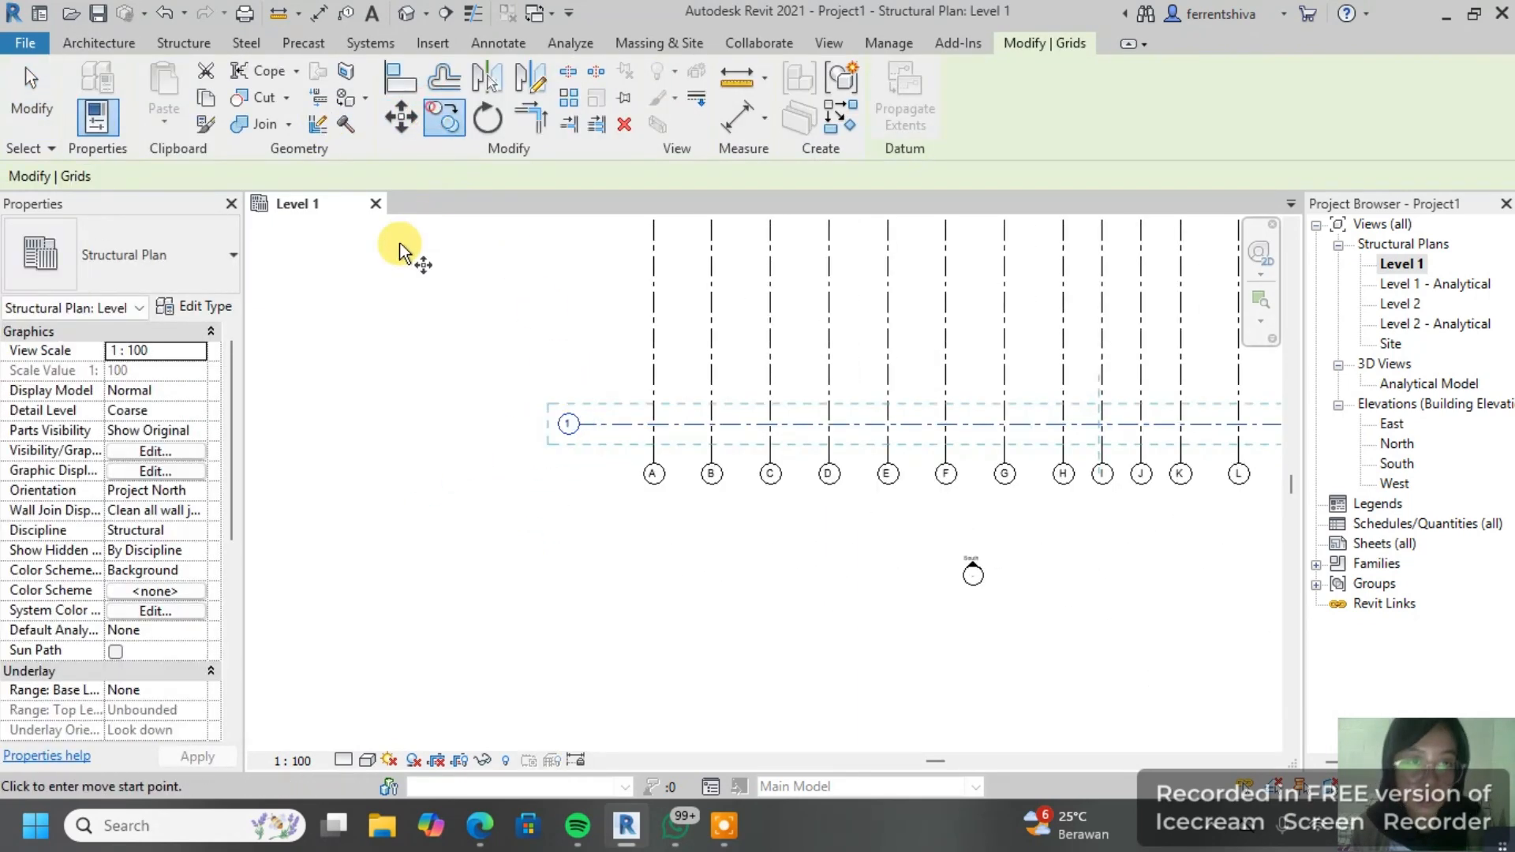
left_click(296, 176)
left_click(600, 414)
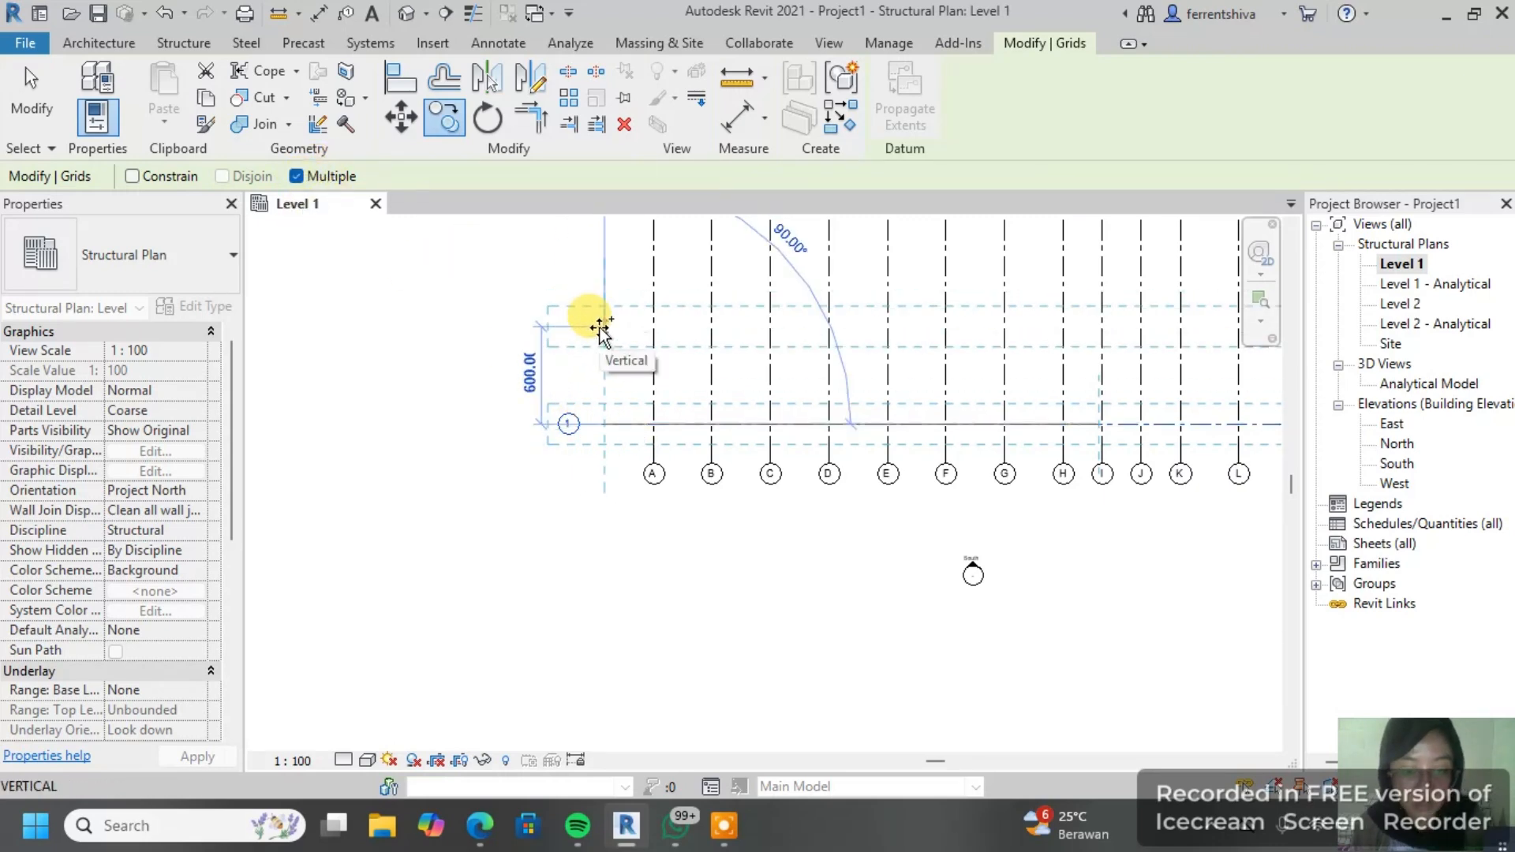
type("18")
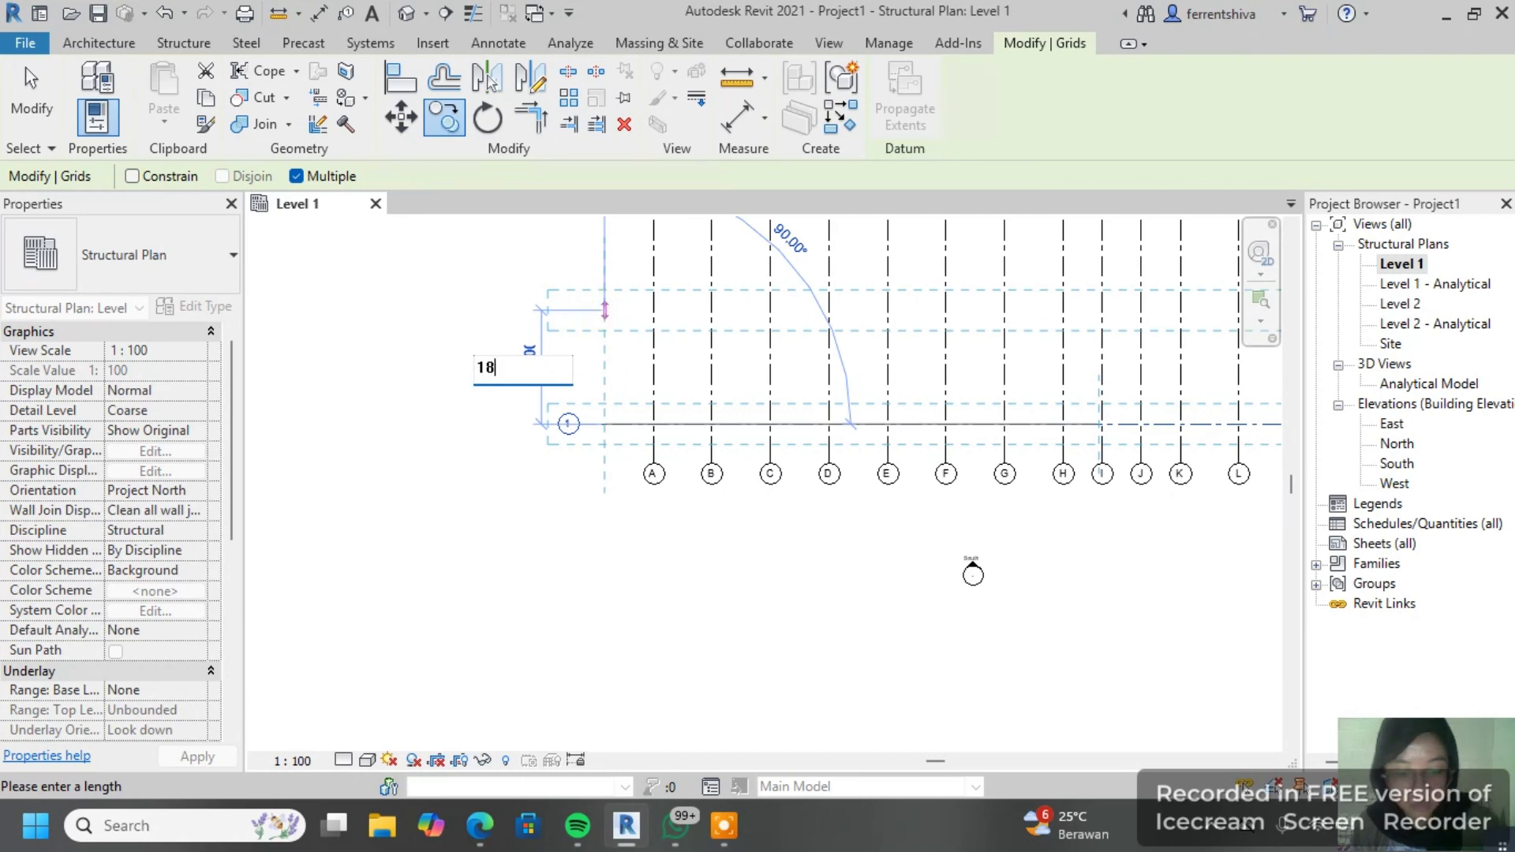
type("0")
key("Return")
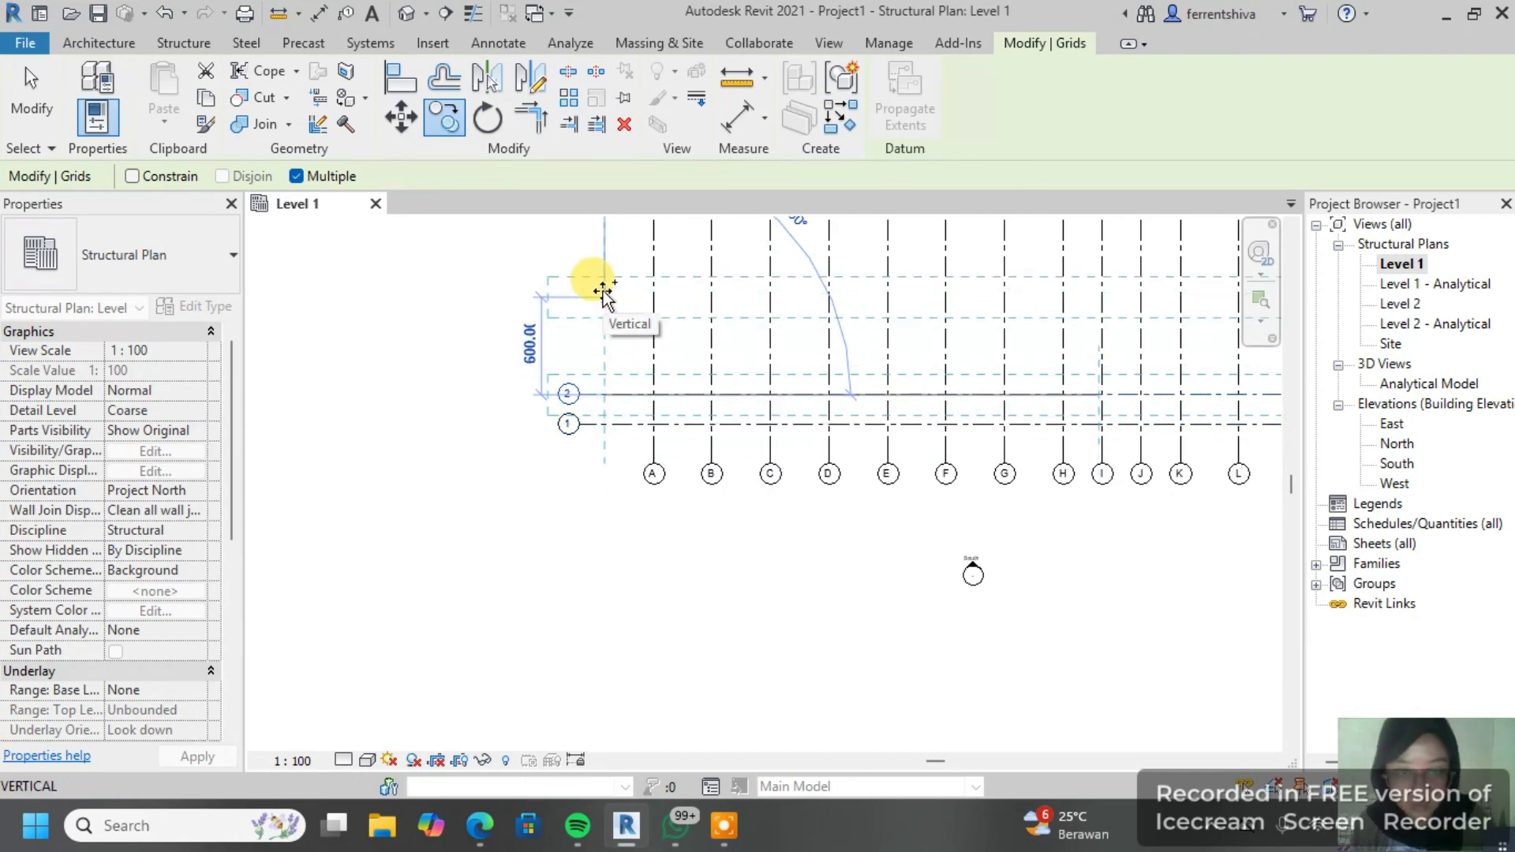
Step: Place two more horizontal grid line copies, one 510 cm north of grid line 2 and another 240 cm beyond that
type("5")
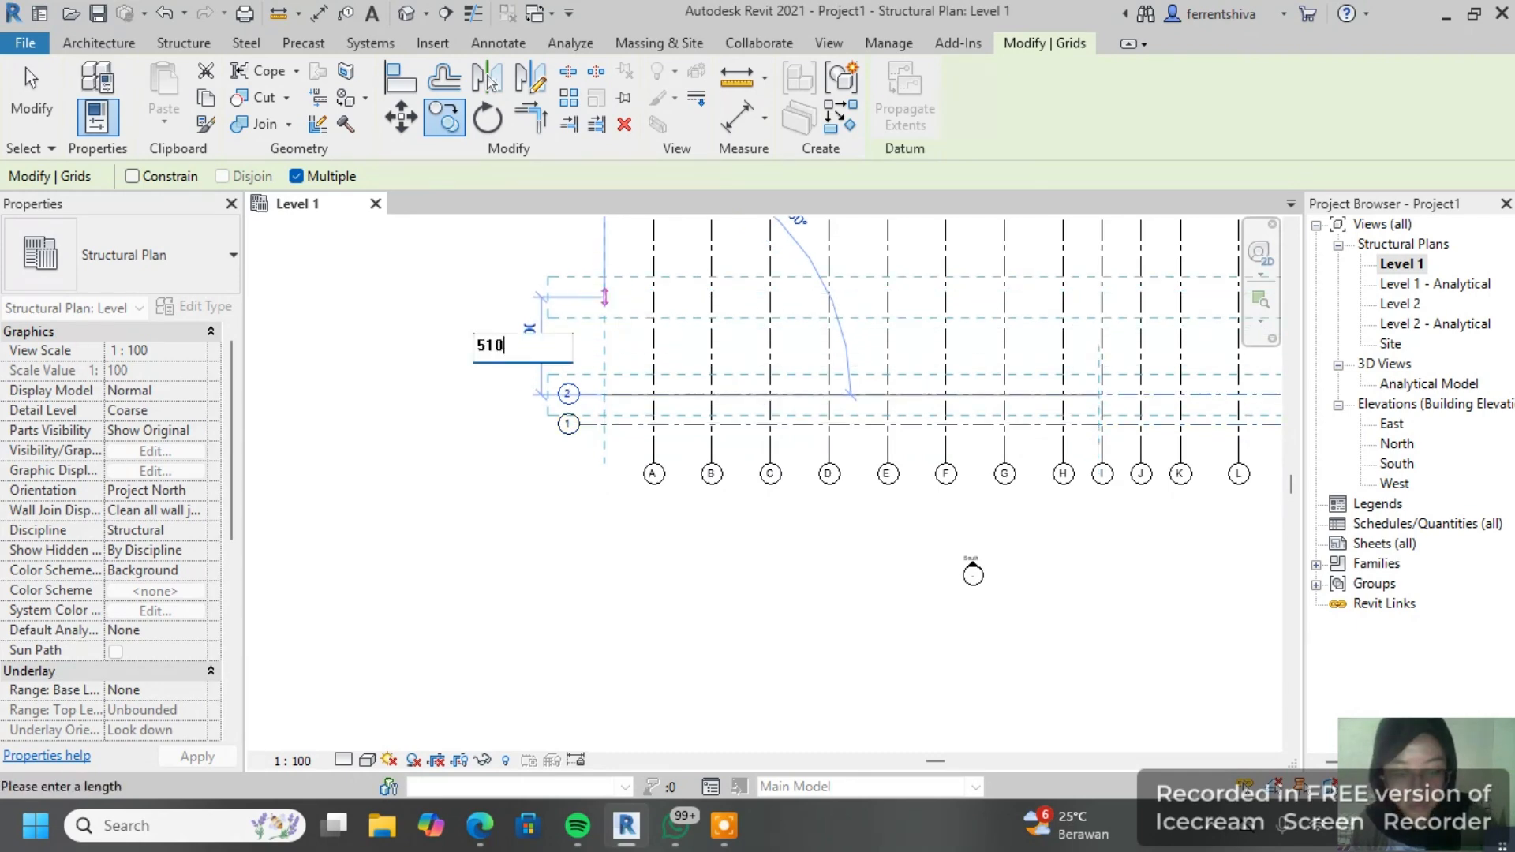
type("10")
key("Return")
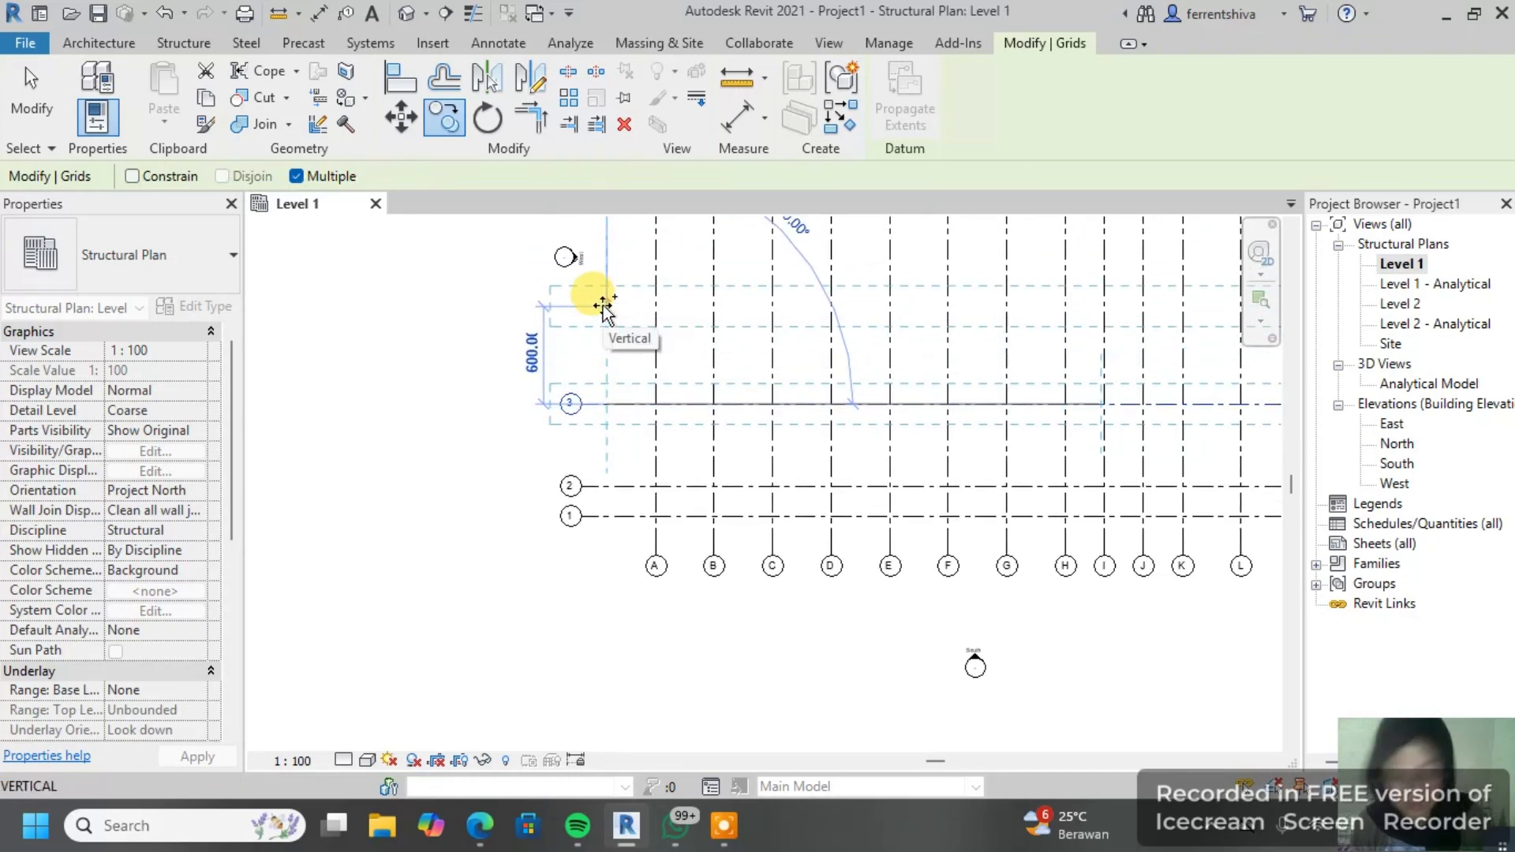
type("2")
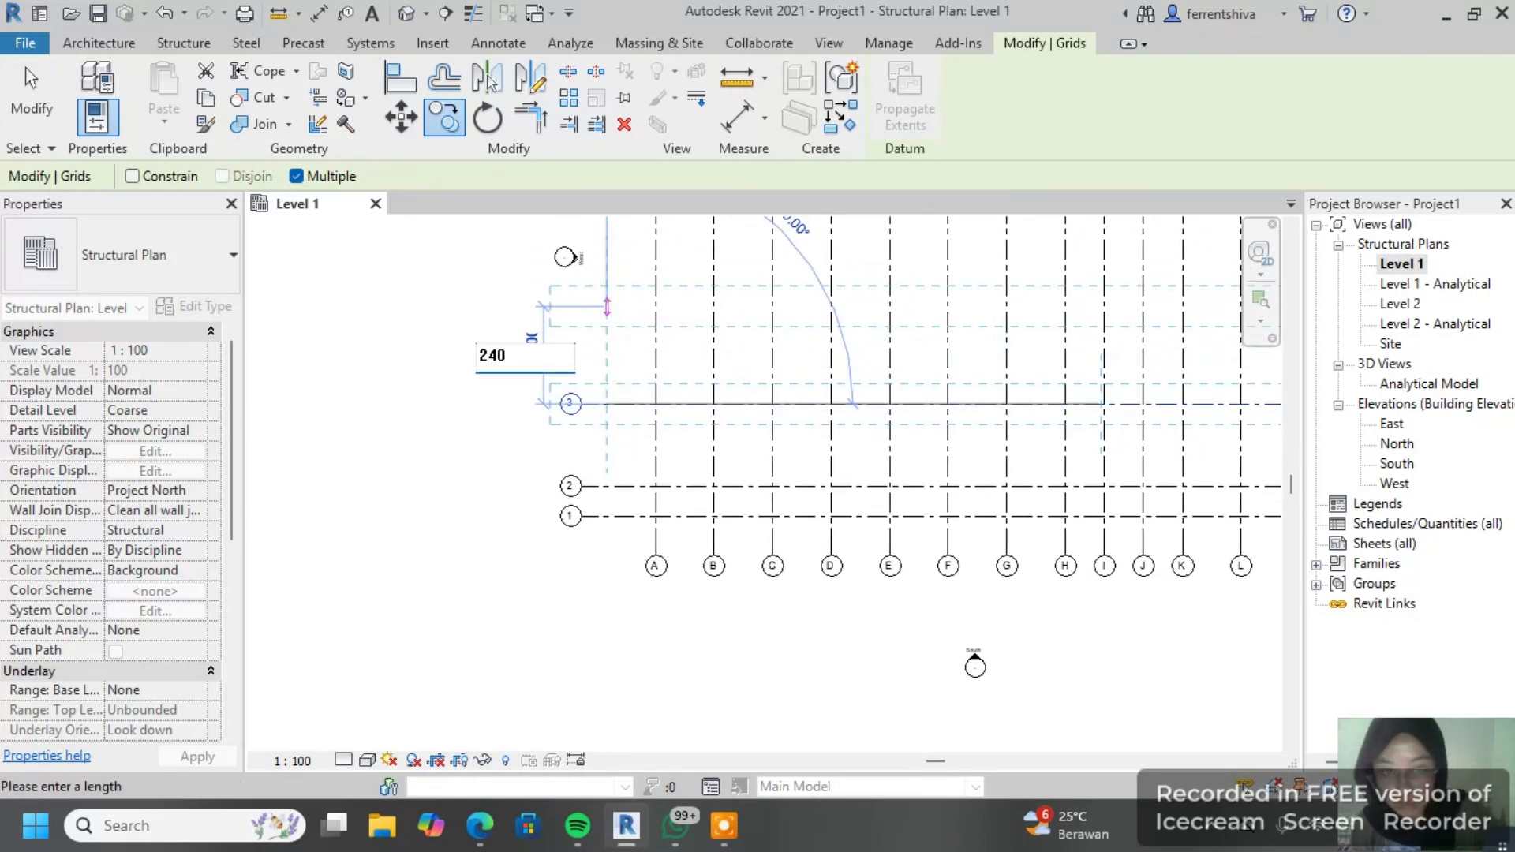
type("40")
key("Return")
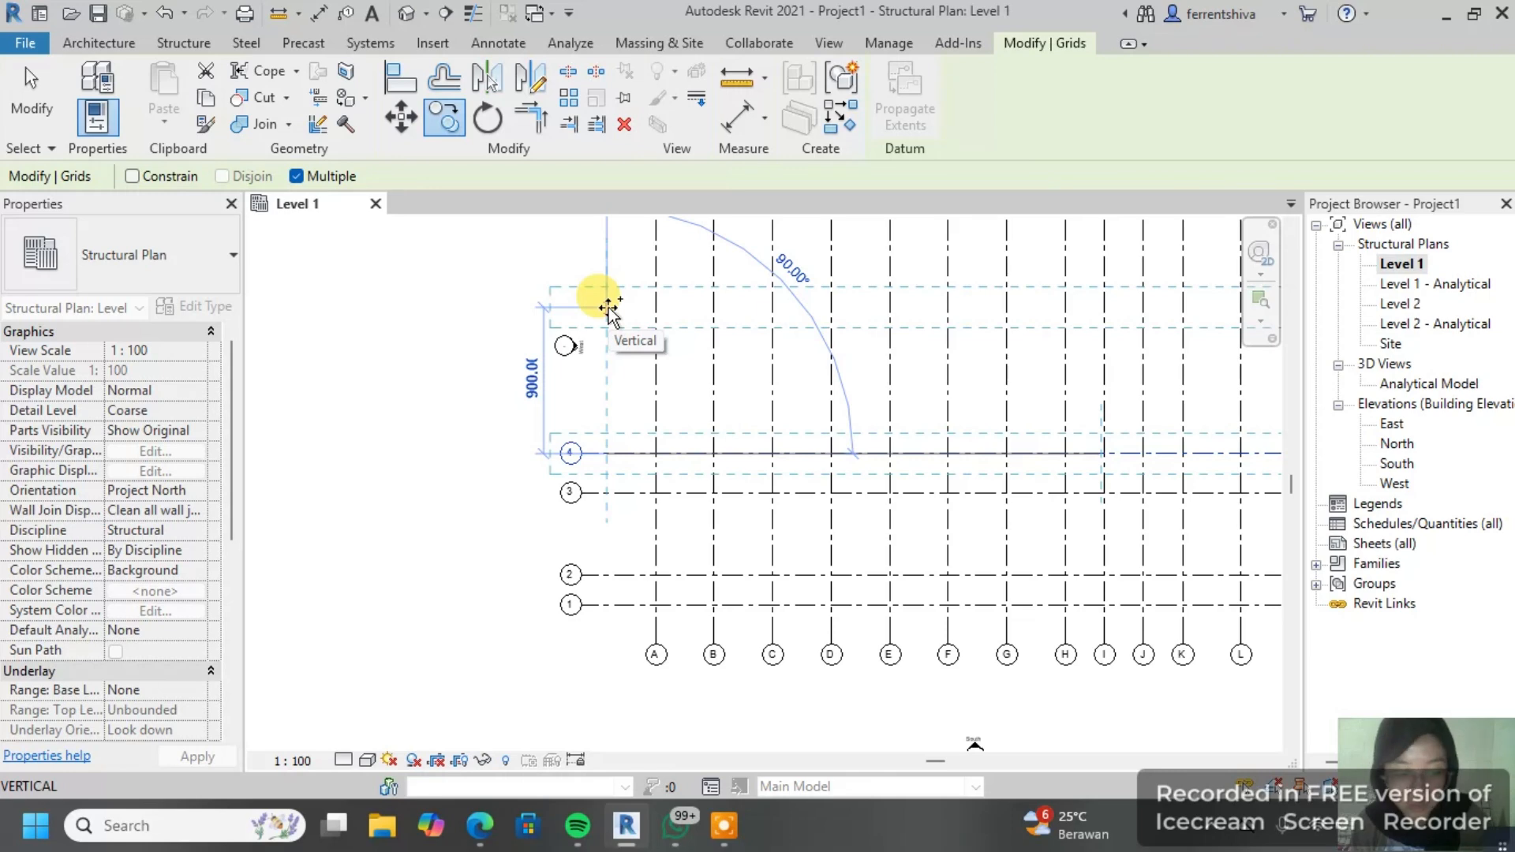
Step: Place the last two horizontal grid line copies, one 510 cm north of grid line 4 and another 180 cm beyond that
type("510")
key("Return")
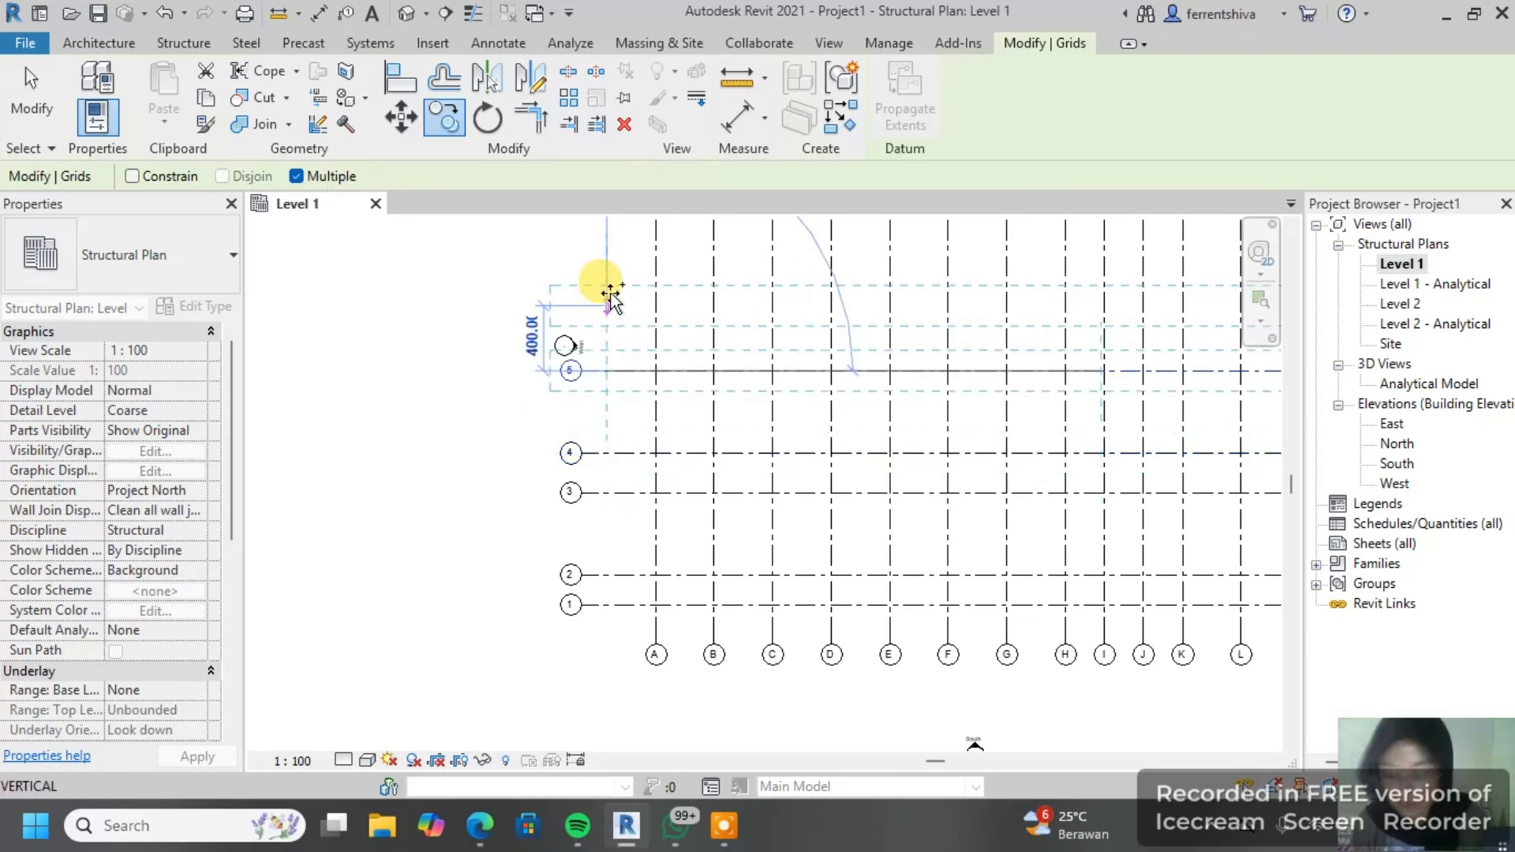
type("180")
key("Return")
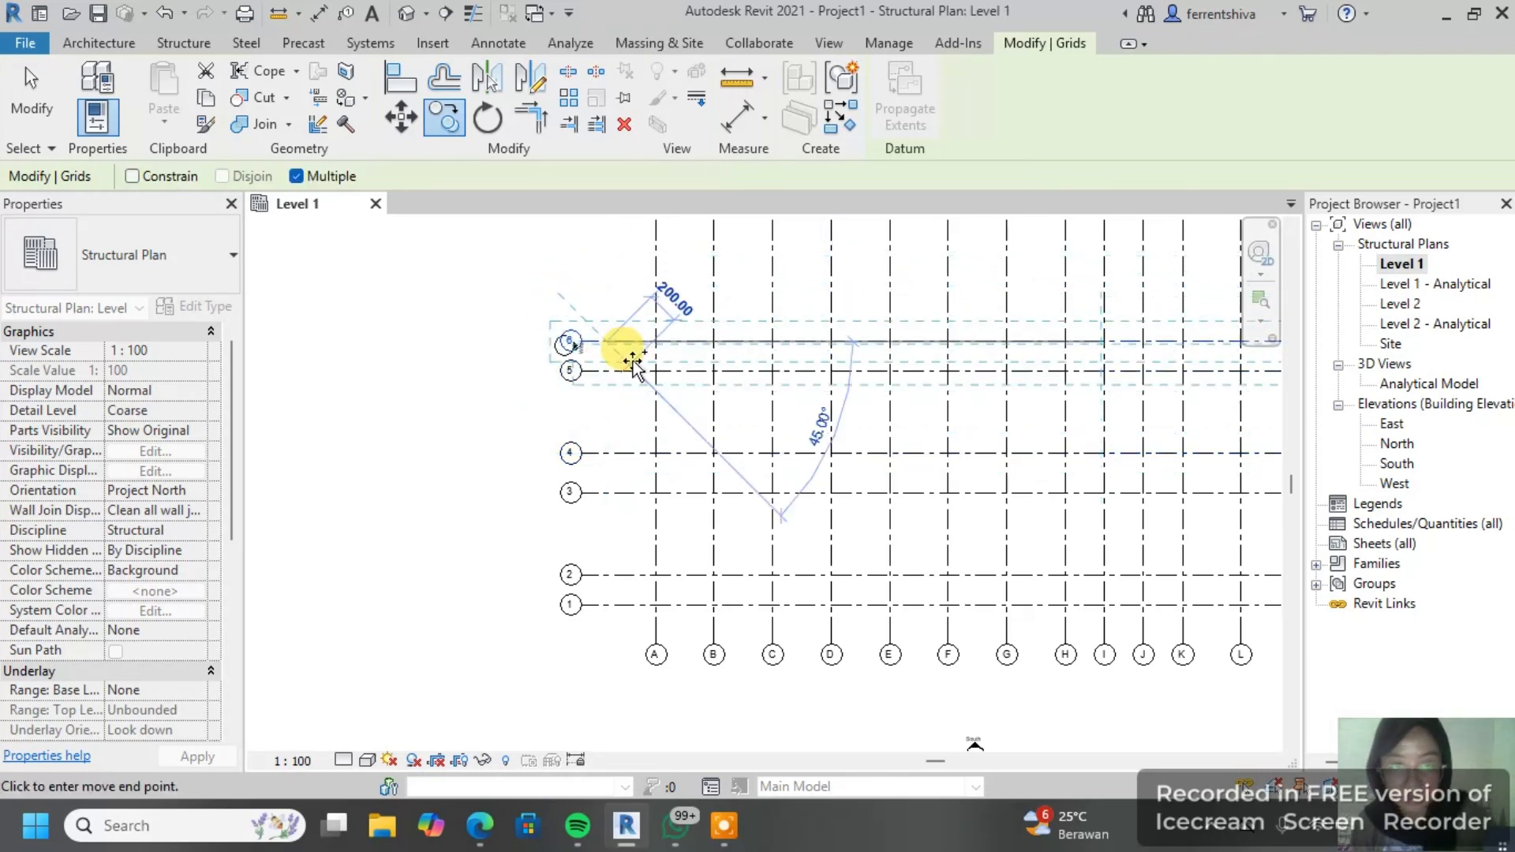
scroll(626, 348, "up", 2)
key("Escape")
key("Escape")
Step: Shorten the vertical grid lines' north ends to just past grid line 6 and reposition the four elevation markers around the grid
scroll(626, 352, "down", 5)
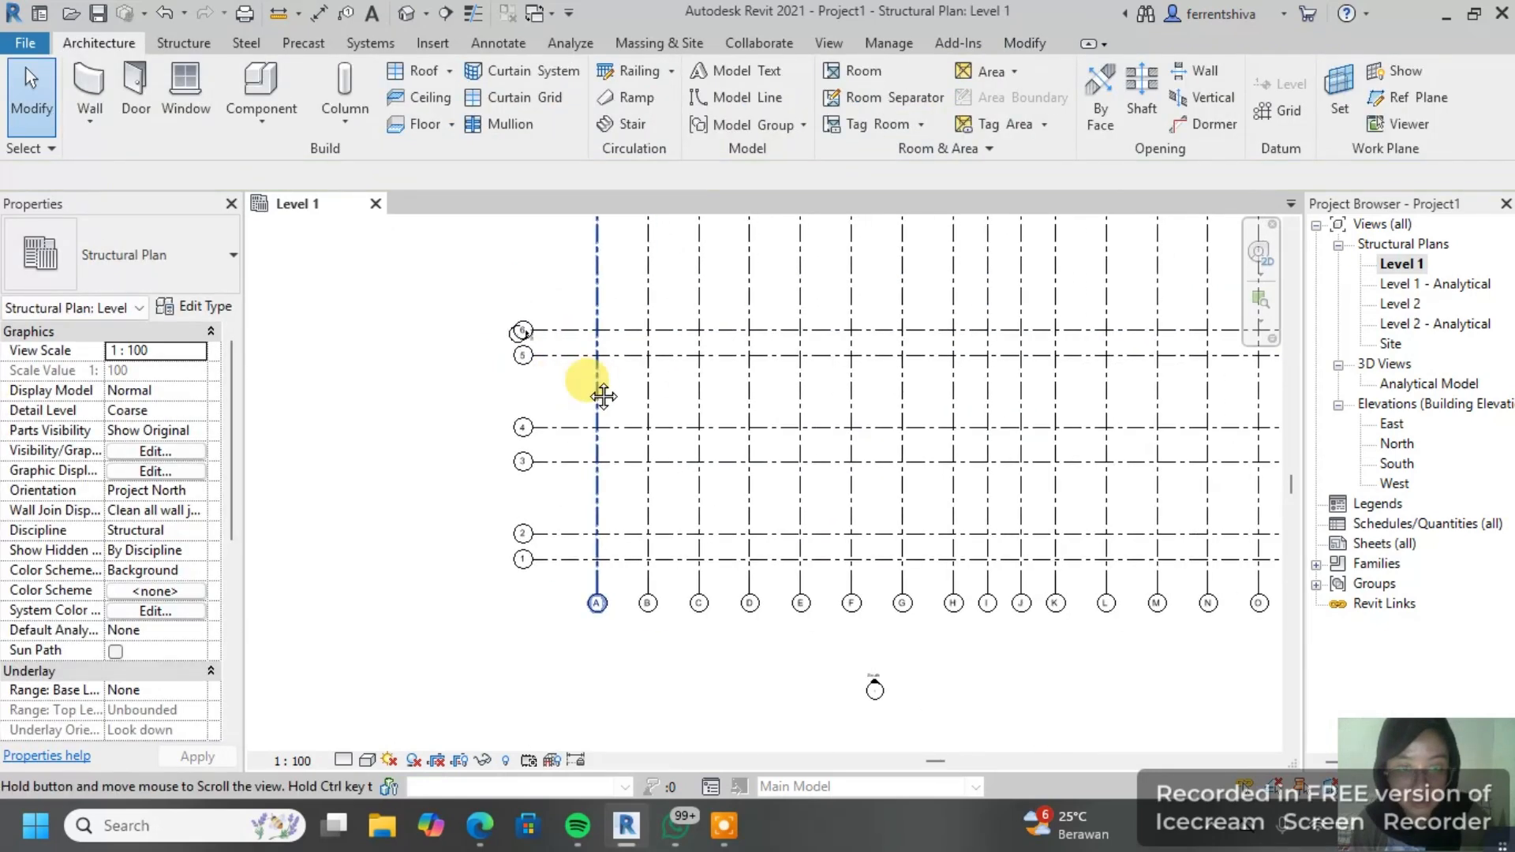
scroll(501, 422, "up", 3)
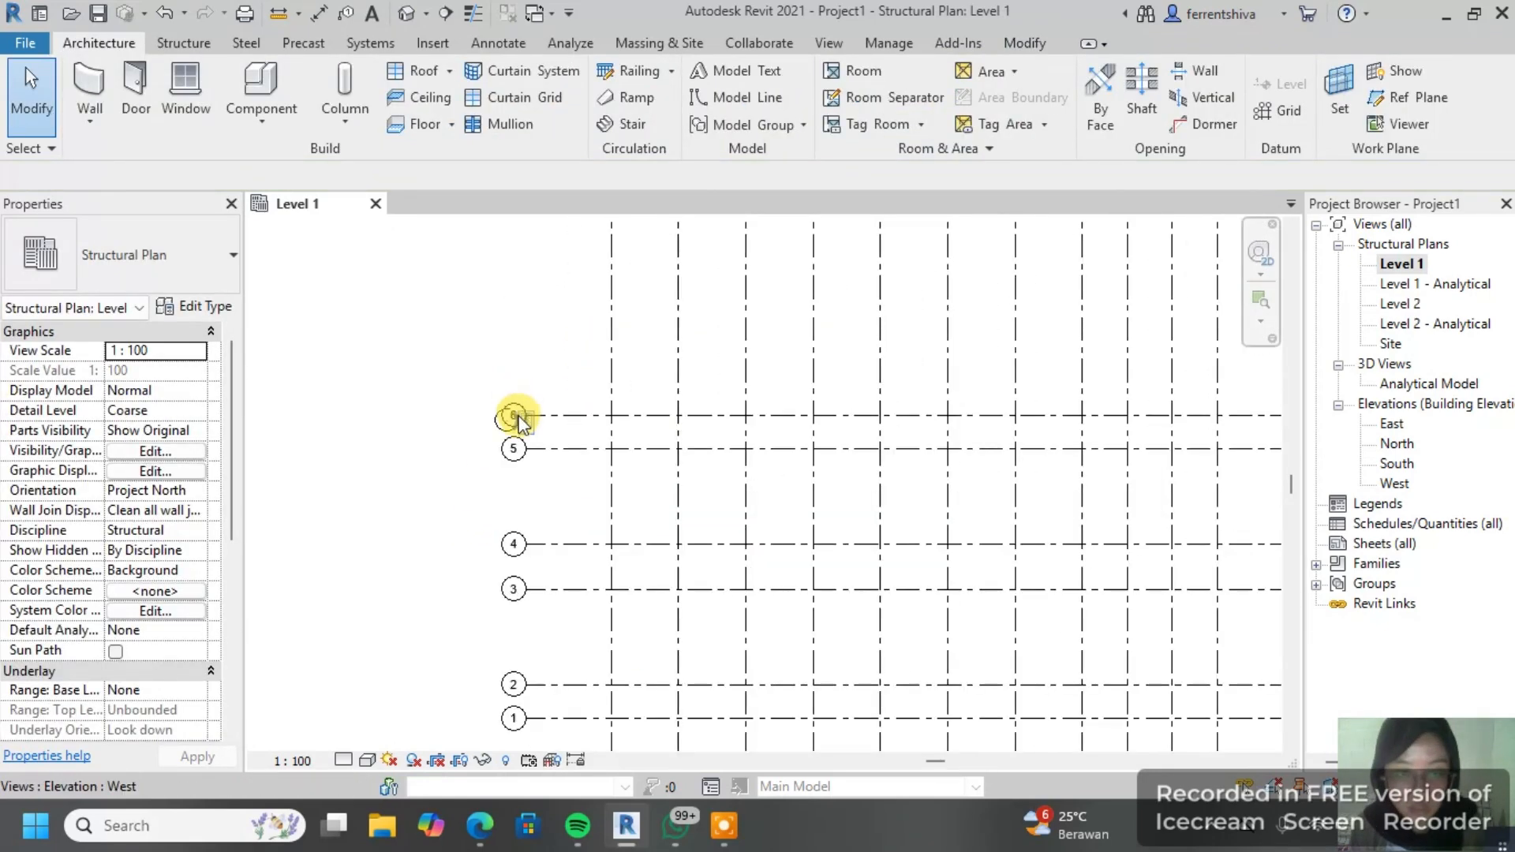
scroll(765, 402, "down", 1)
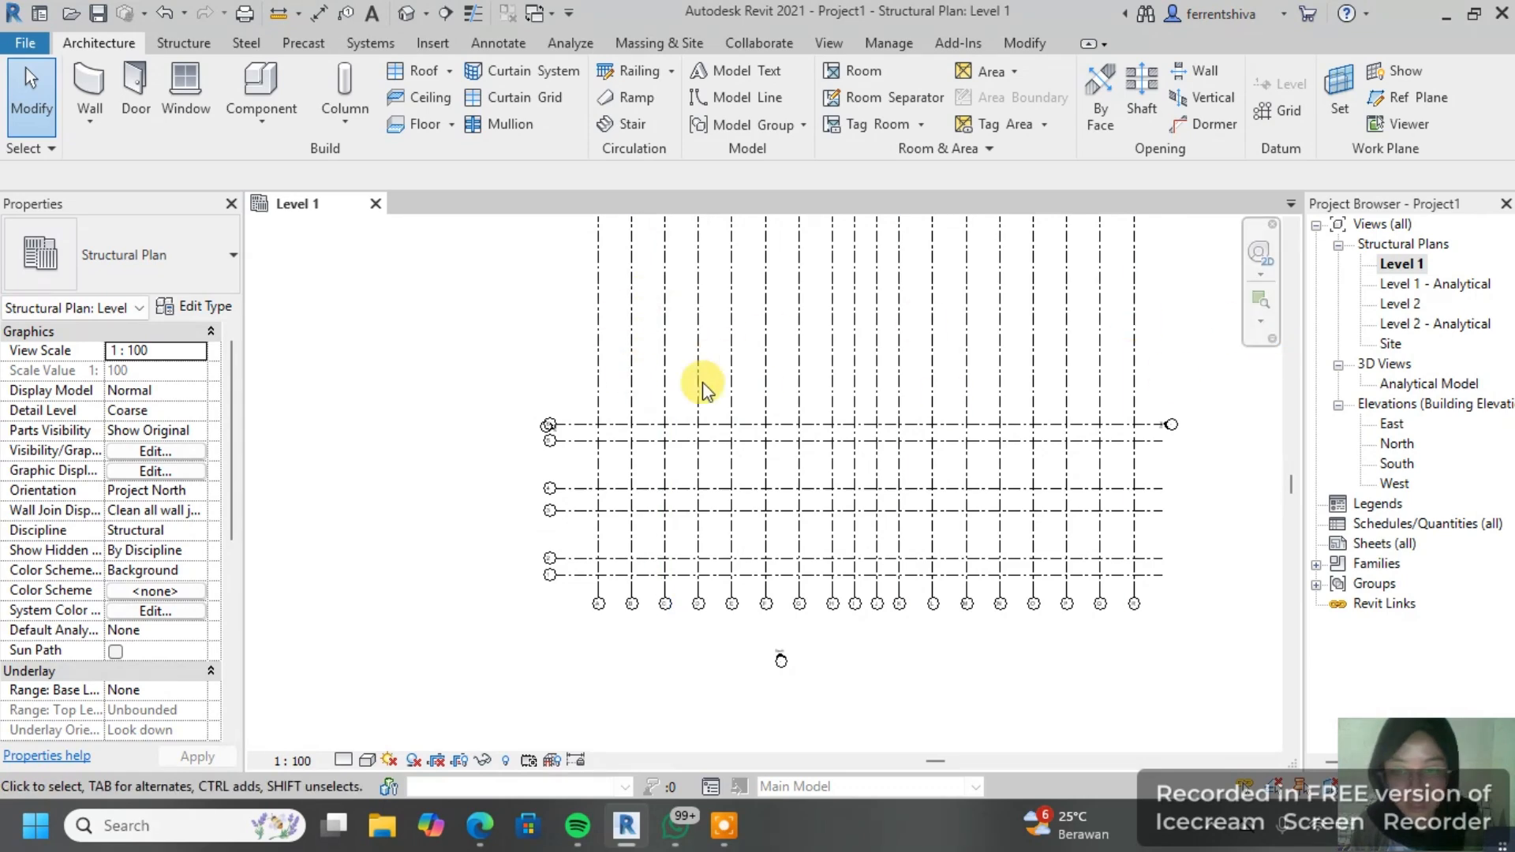
scroll(558, 419, "up", 3)
scroll(592, 423, "down", 3)
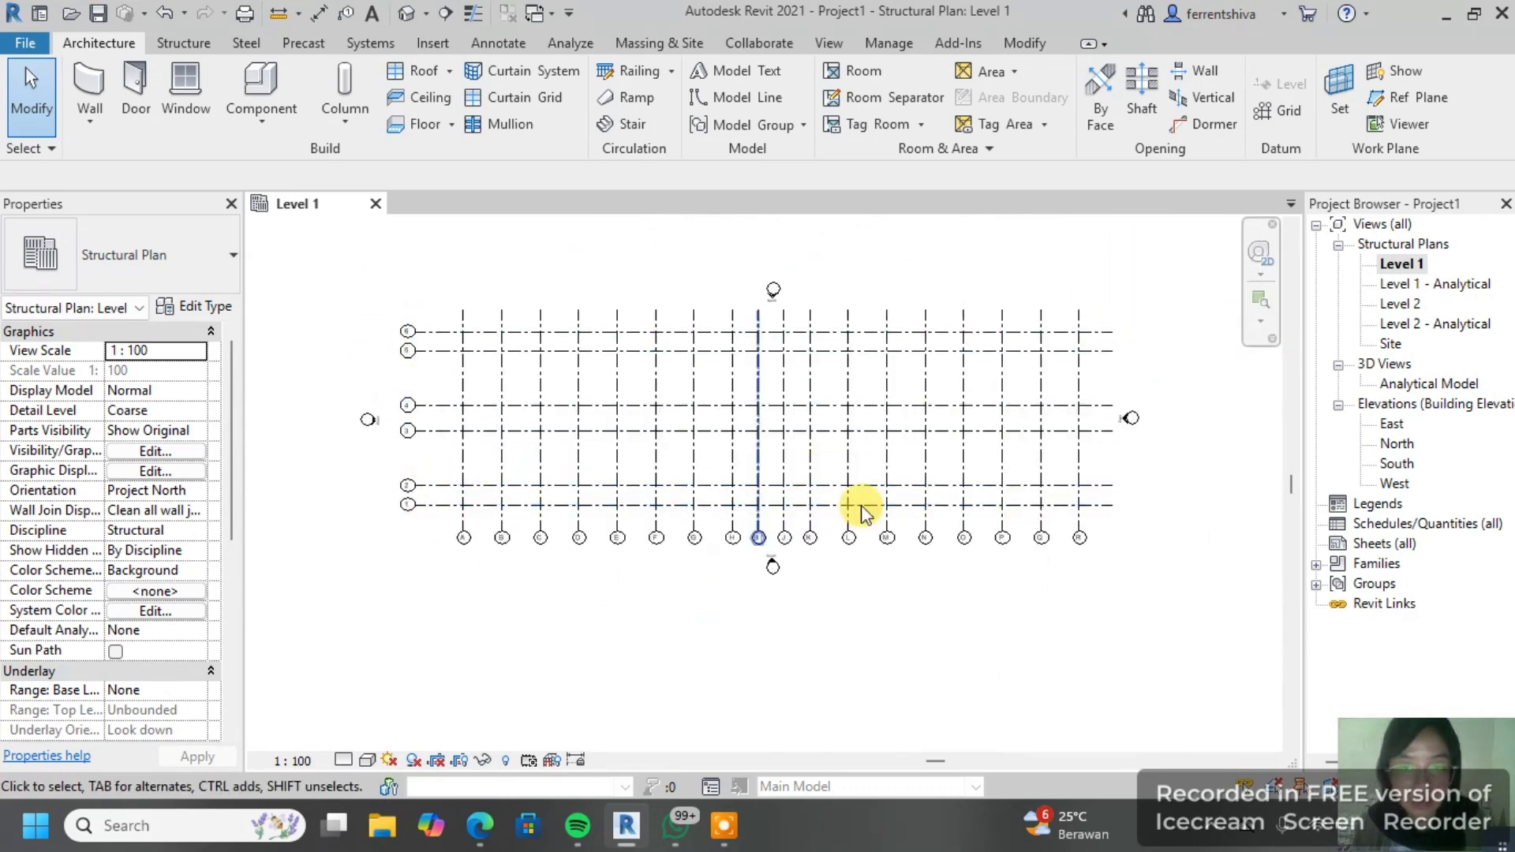
scroll(456, 511, "up", 2)
scroll(616, 466, "down", 1)
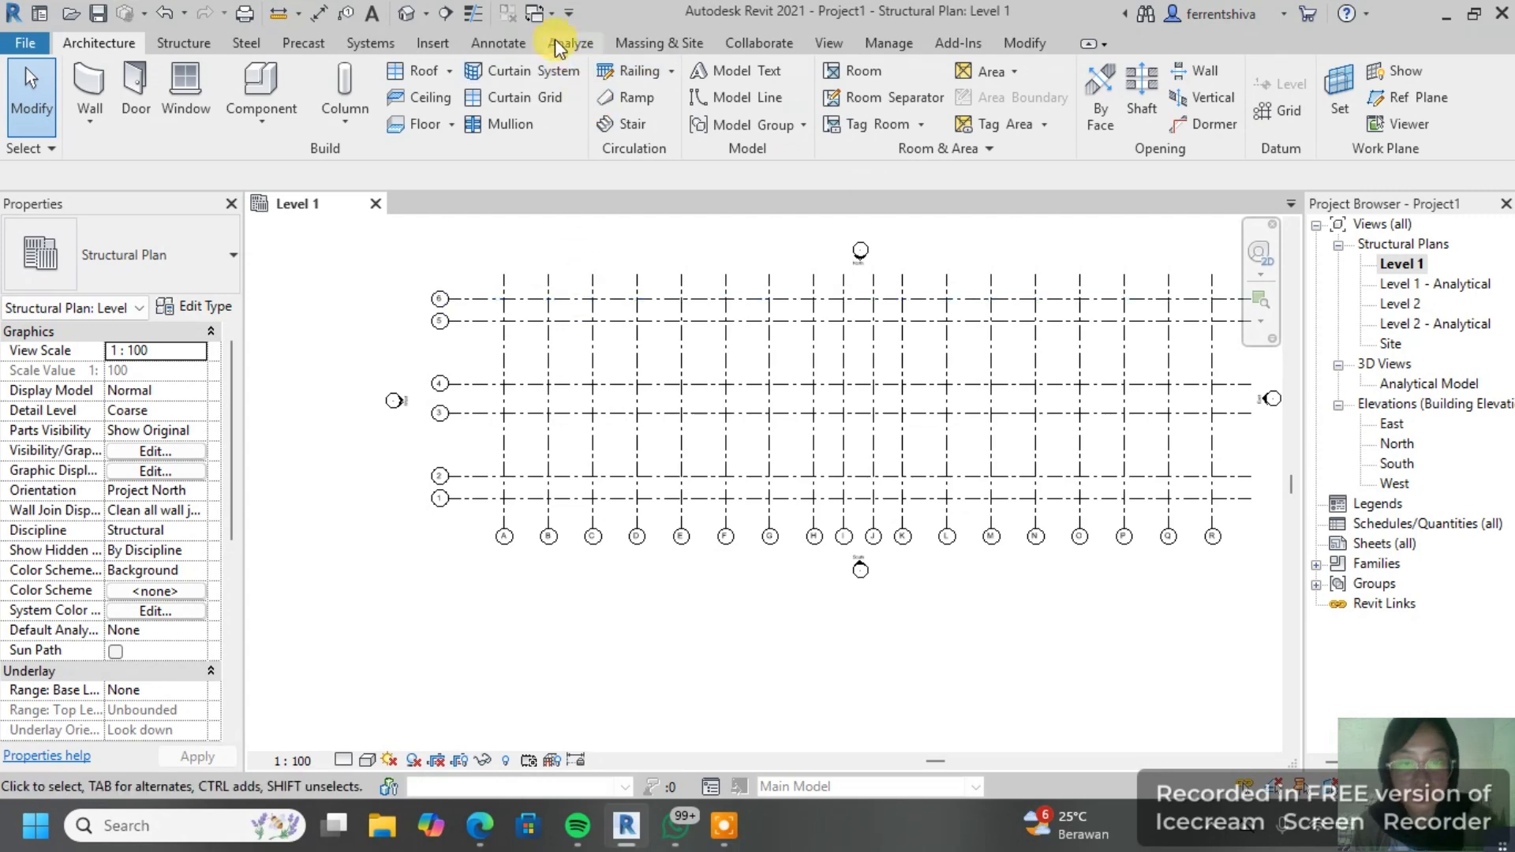
left_click(499, 44)
left_click(178, 87)
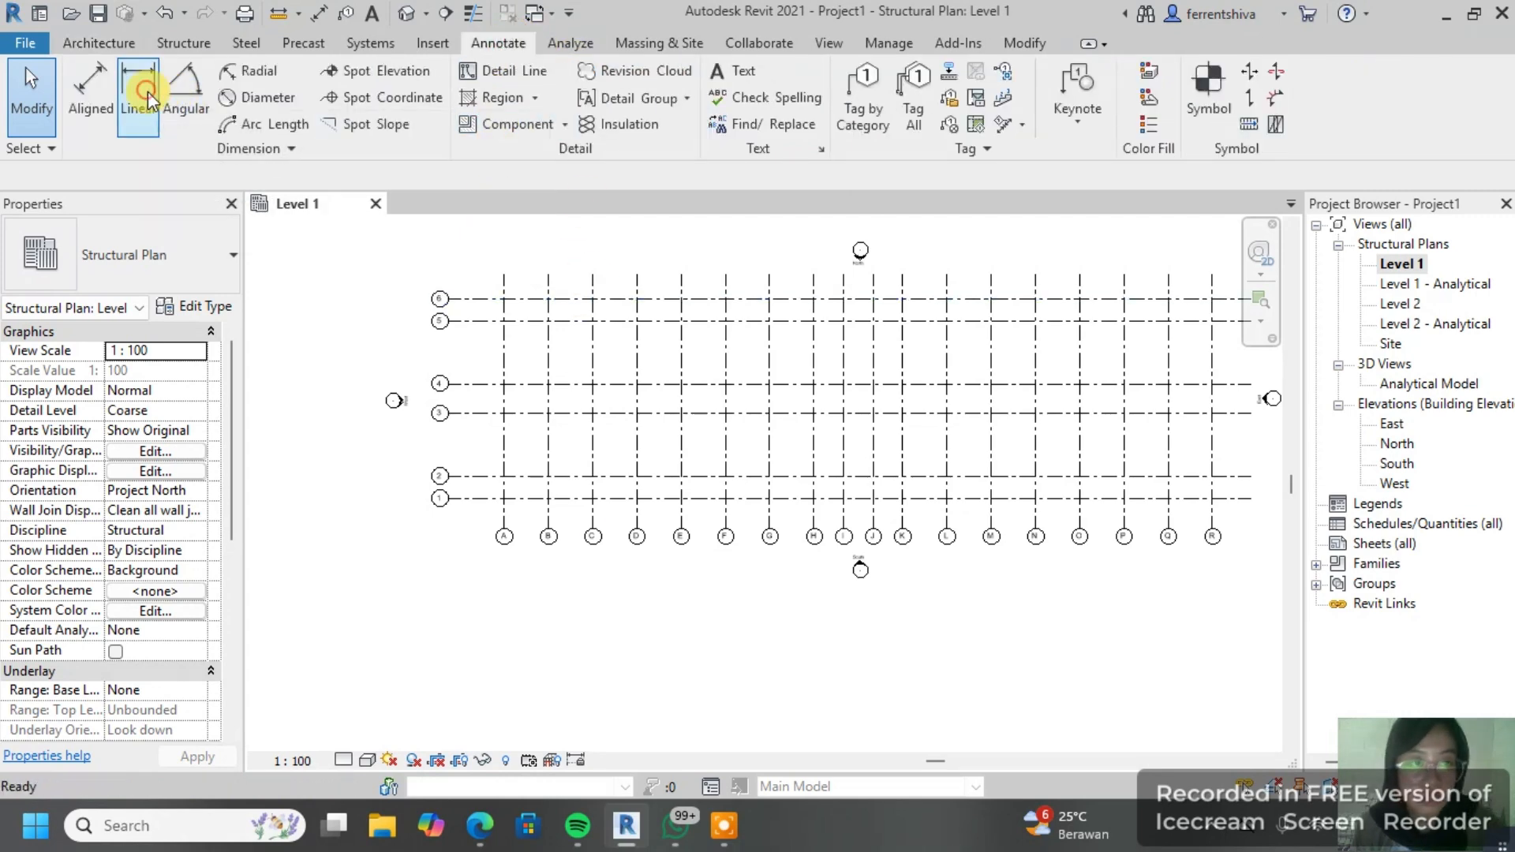
scroll(502, 509, "up", 3)
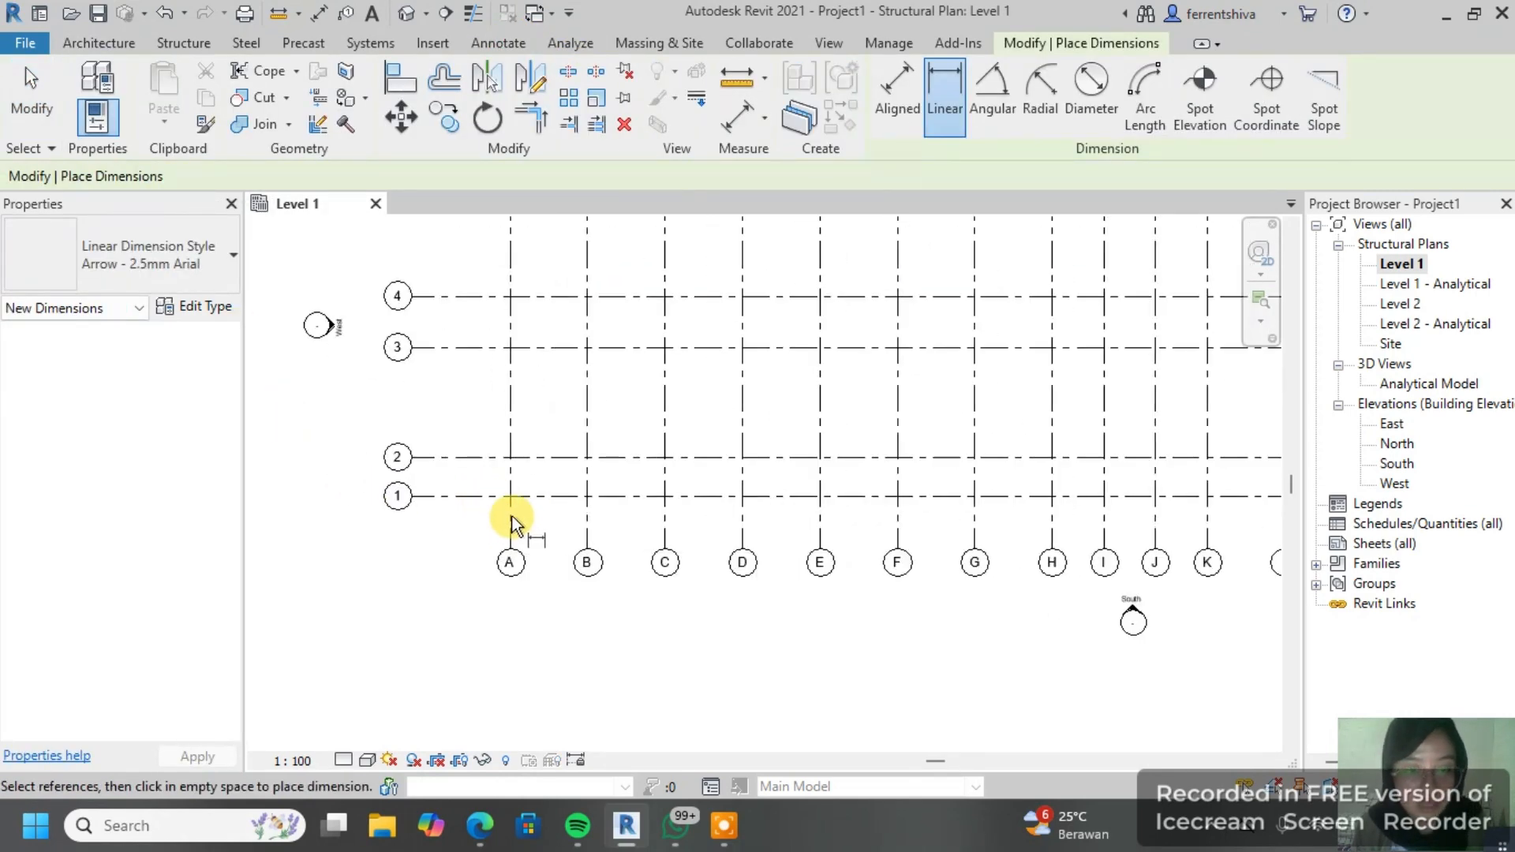
scroll(510, 514, "up", 1)
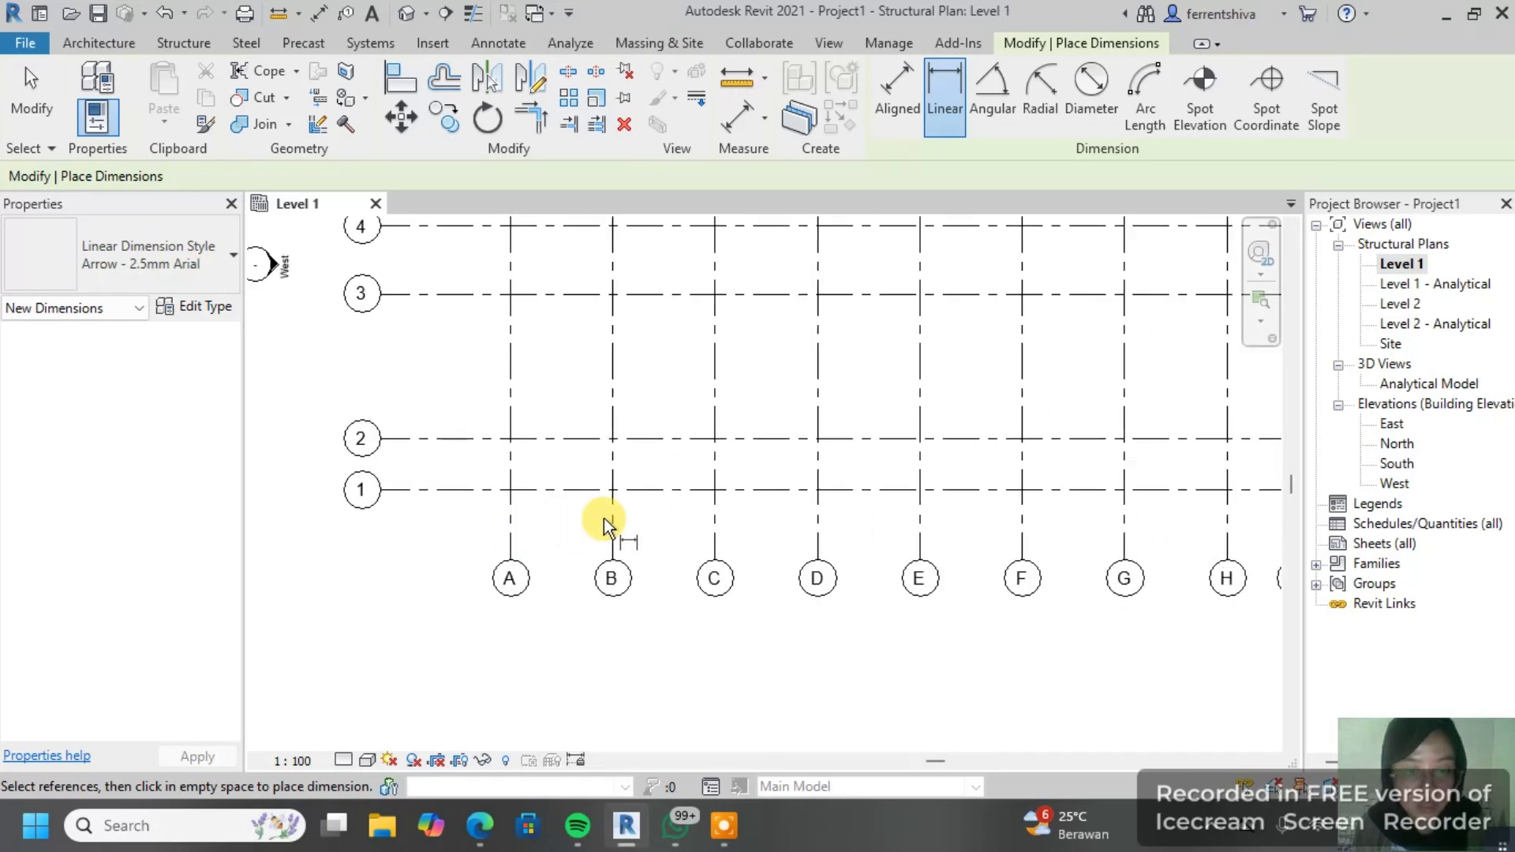
key("Escape")
scroll(467, 555, "down", 3)
scroll(506, 618, "up", 3)
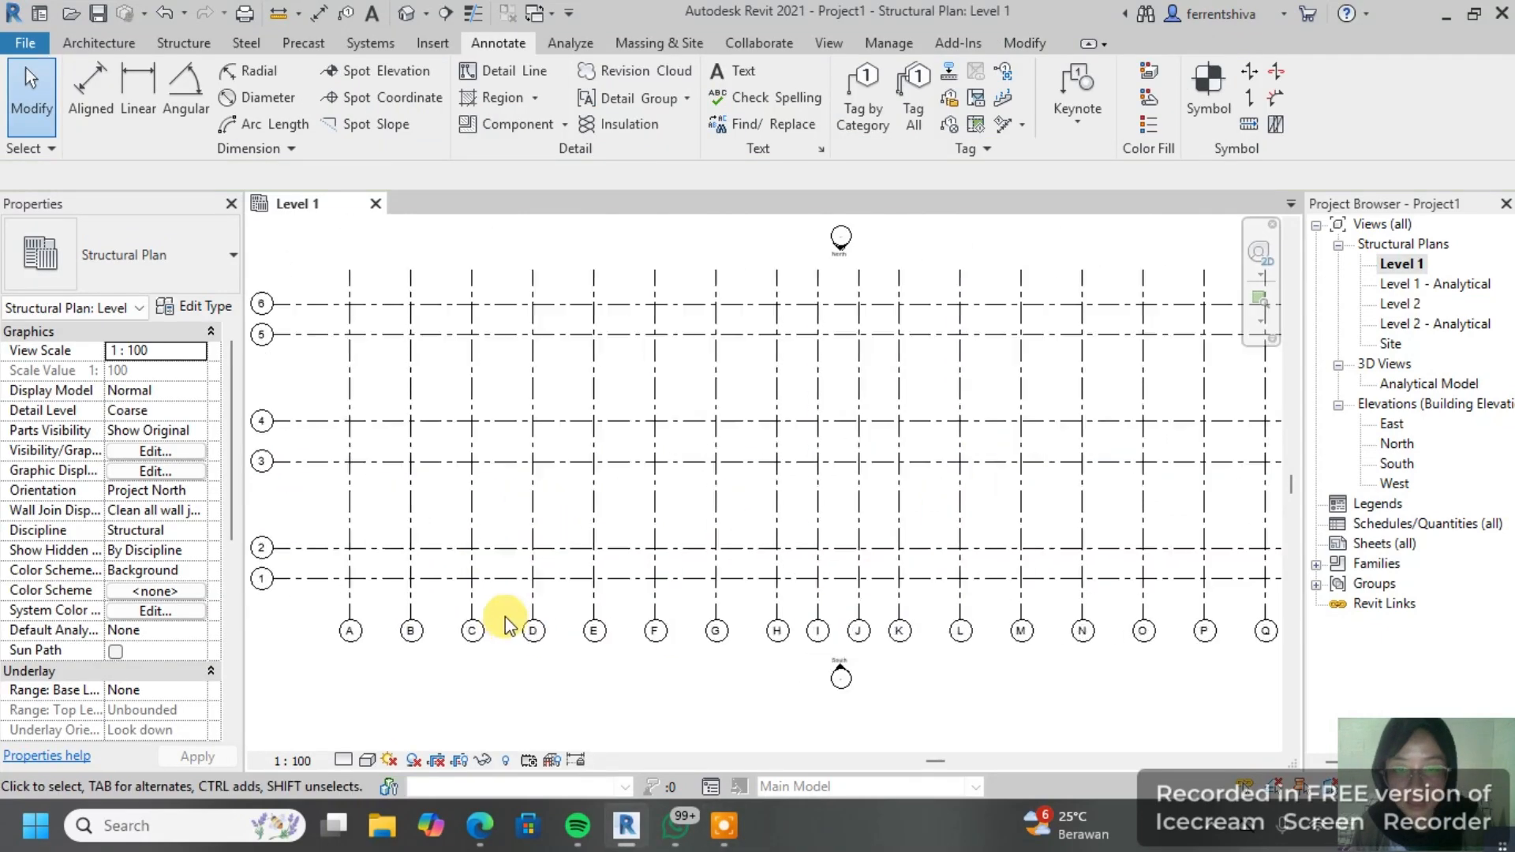
middle_click_drag(555, 622, 673, 560)
scroll(560, 453, "down", 2)
left_click(524, 371)
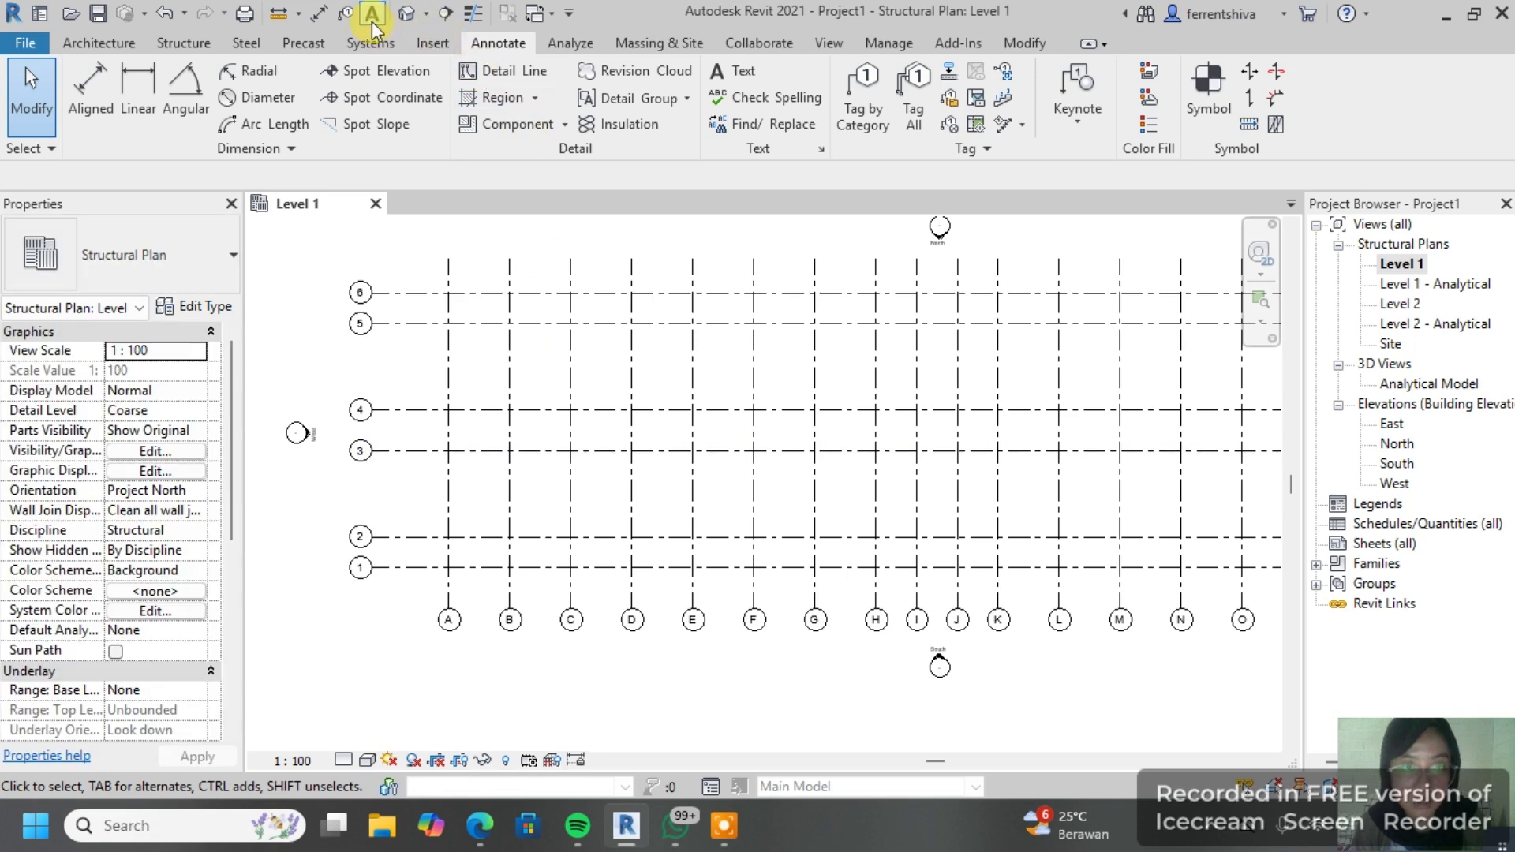
Step: Start an aligned dimension string just south of grid line 1, referencing vertical grid lines A through H in order
left_click(314, 16)
scroll(433, 592, "up", 2)
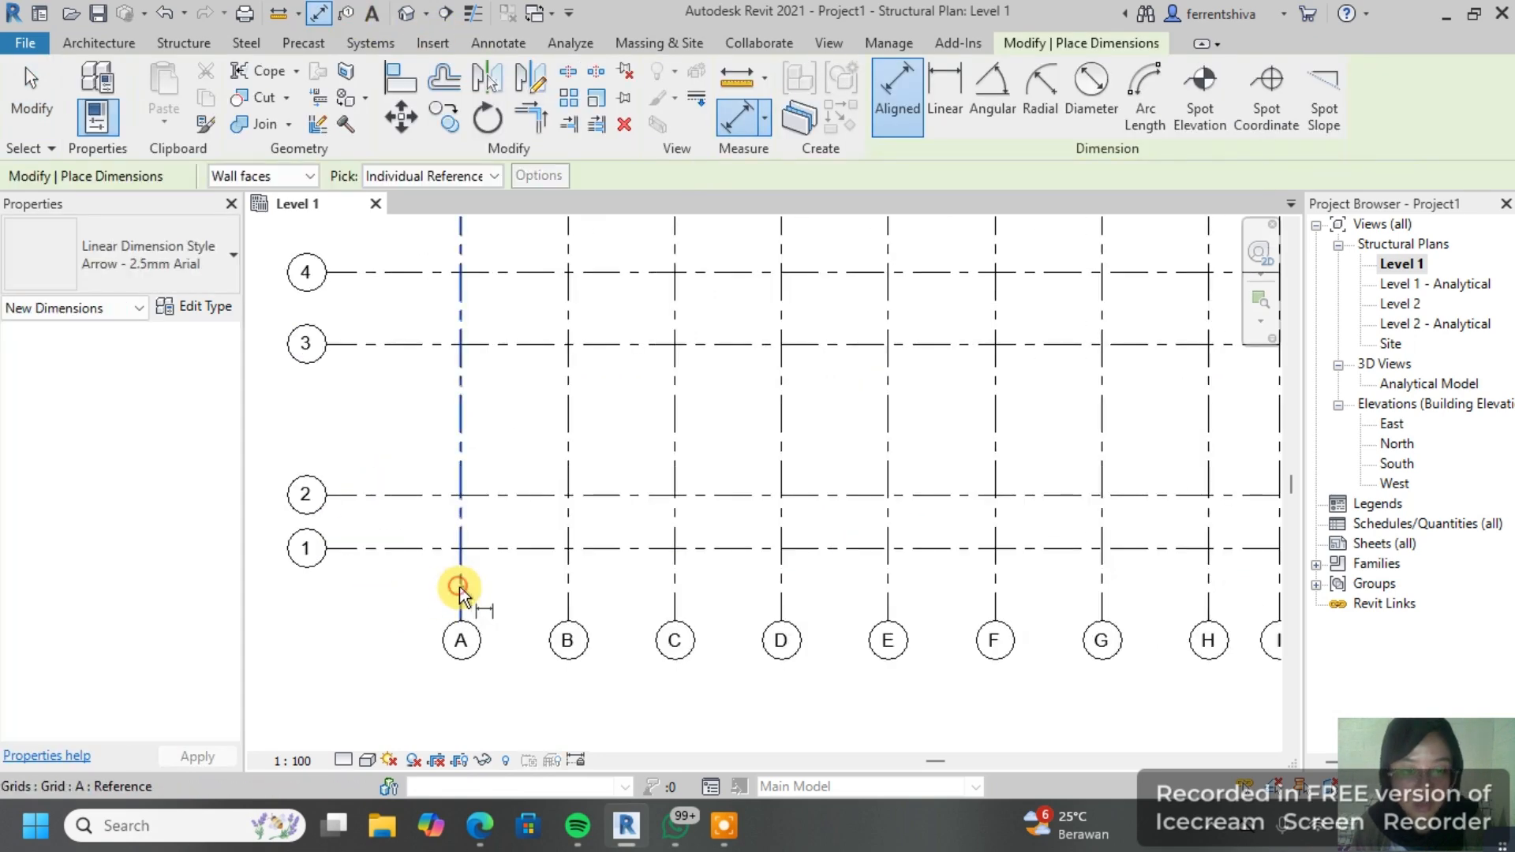
left_click(461, 582)
left_click(568, 584)
scroll(710, 584, "up", 2)
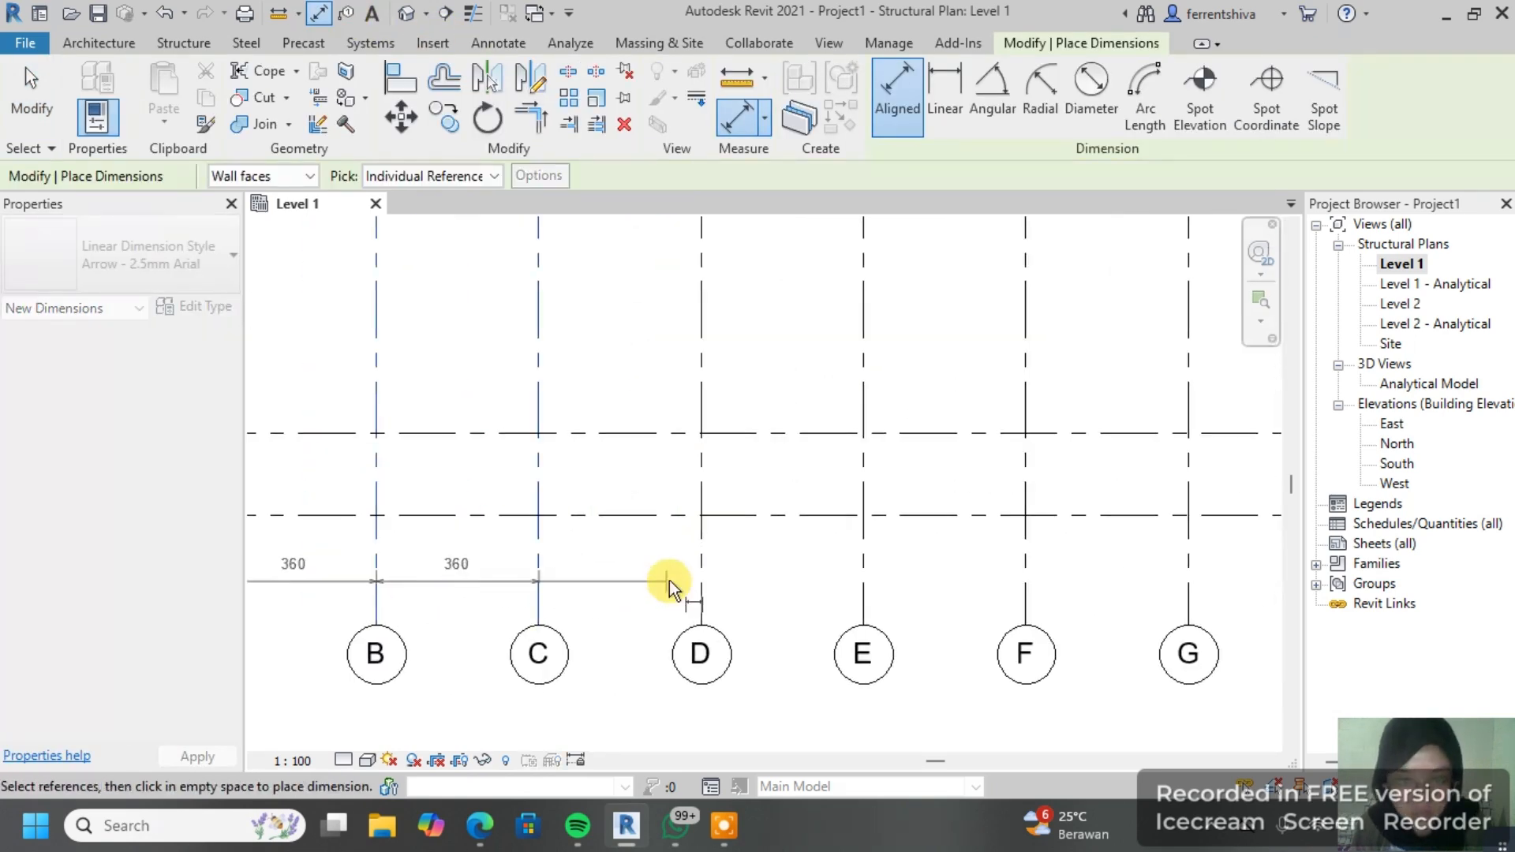
left_click(701, 558)
left_click(860, 557)
middle_click_drag(927, 566, 807, 568)
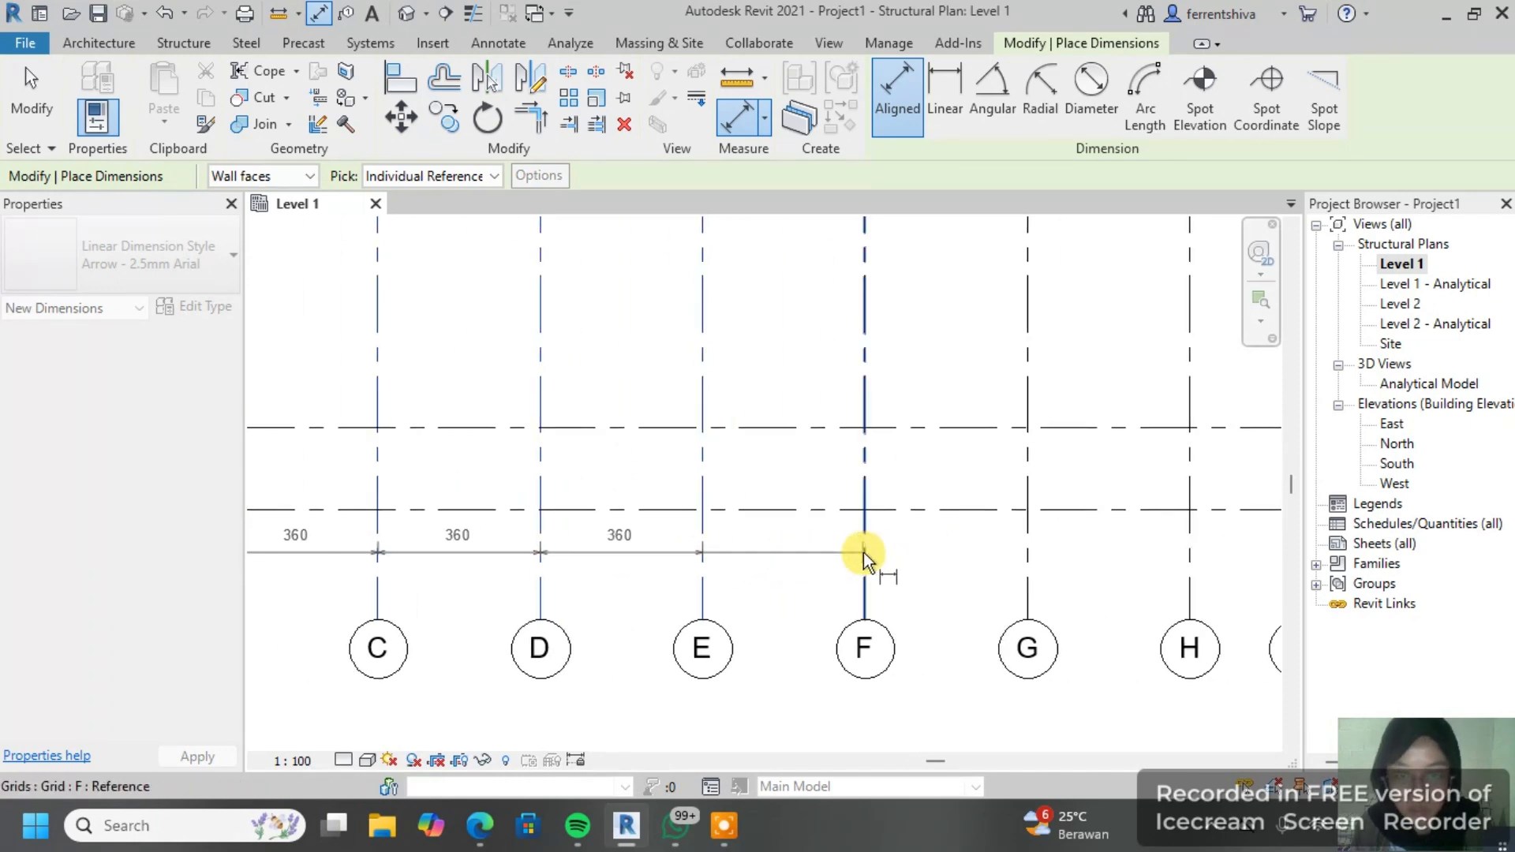
left_click(865, 552)
left_click(1027, 552)
middle_click_drag(1076, 558, 917, 544)
left_click(931, 538)
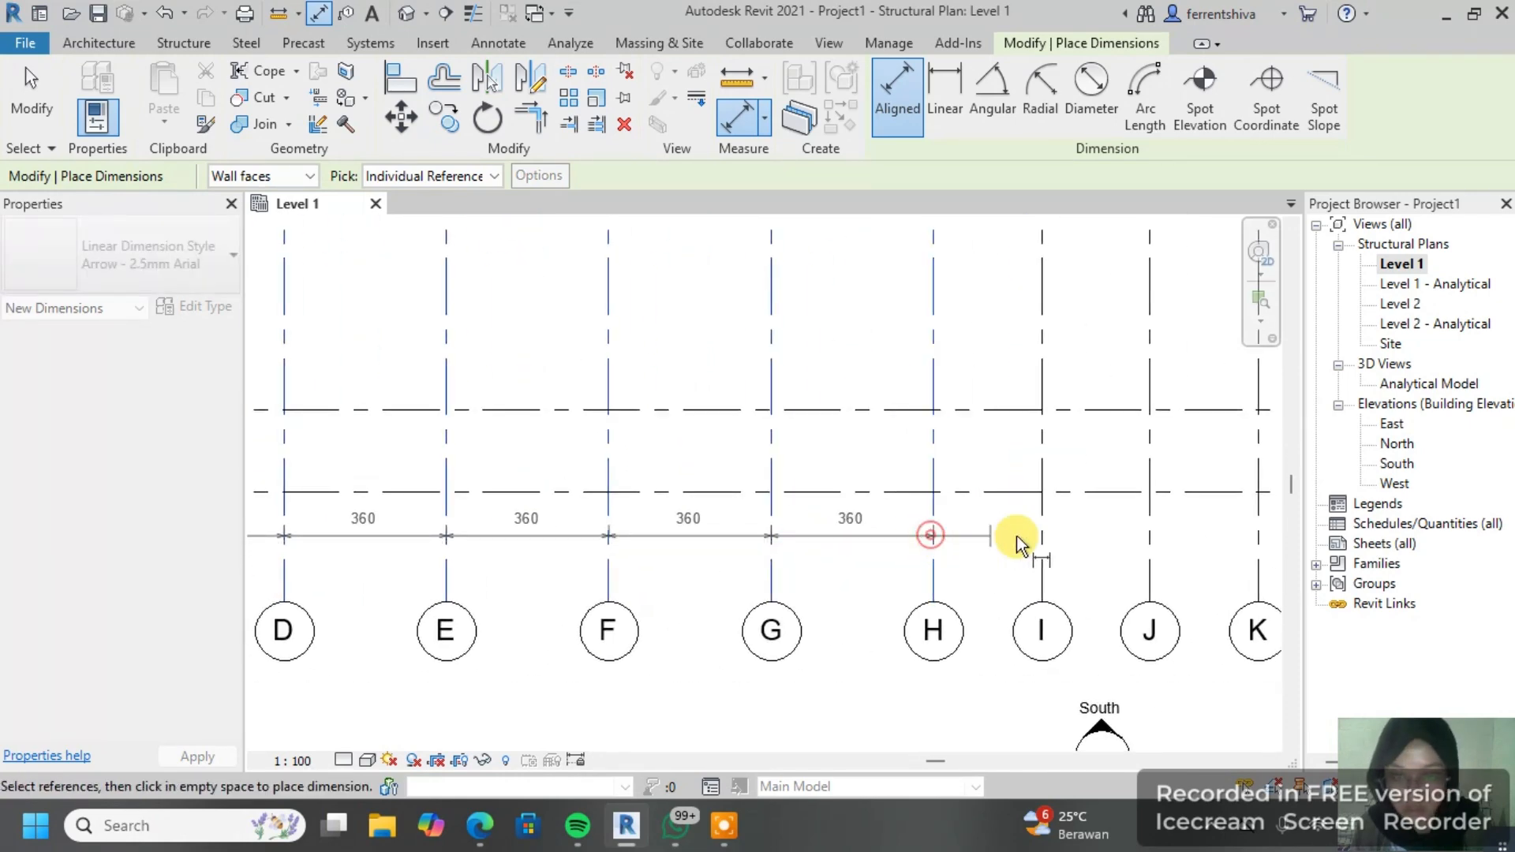
Step: Continue the dimension string eastward by adding grid lines I, J, K, L, M and N as references
left_click(1042, 537)
middle_click_drag(1049, 535, 690, 552)
left_click(800, 538)
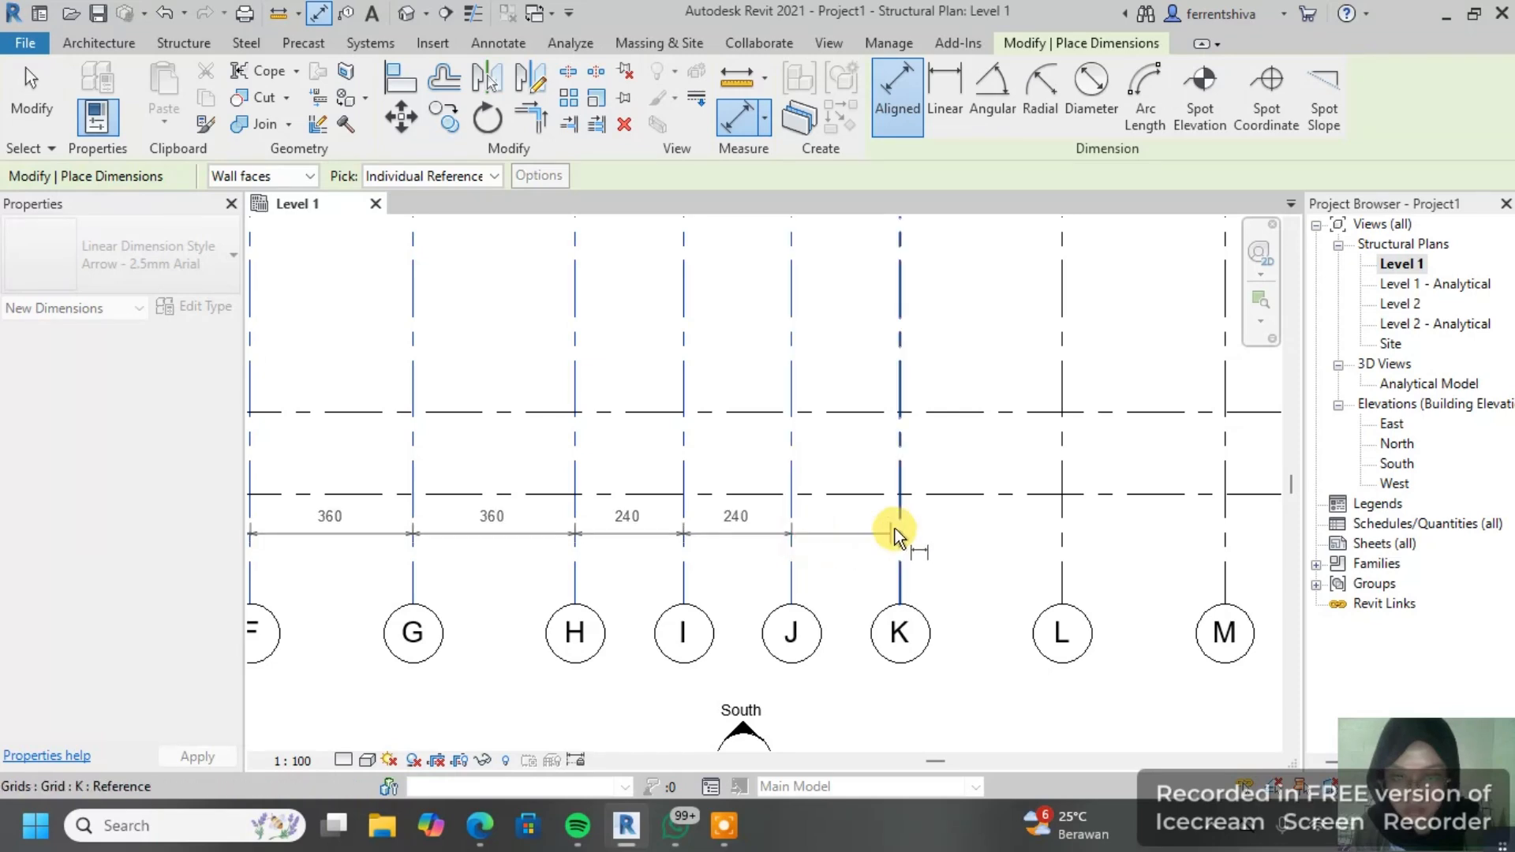
left_click(896, 532)
middle_click_drag(954, 541, 730, 540)
left_click(842, 531)
left_click(1005, 524)
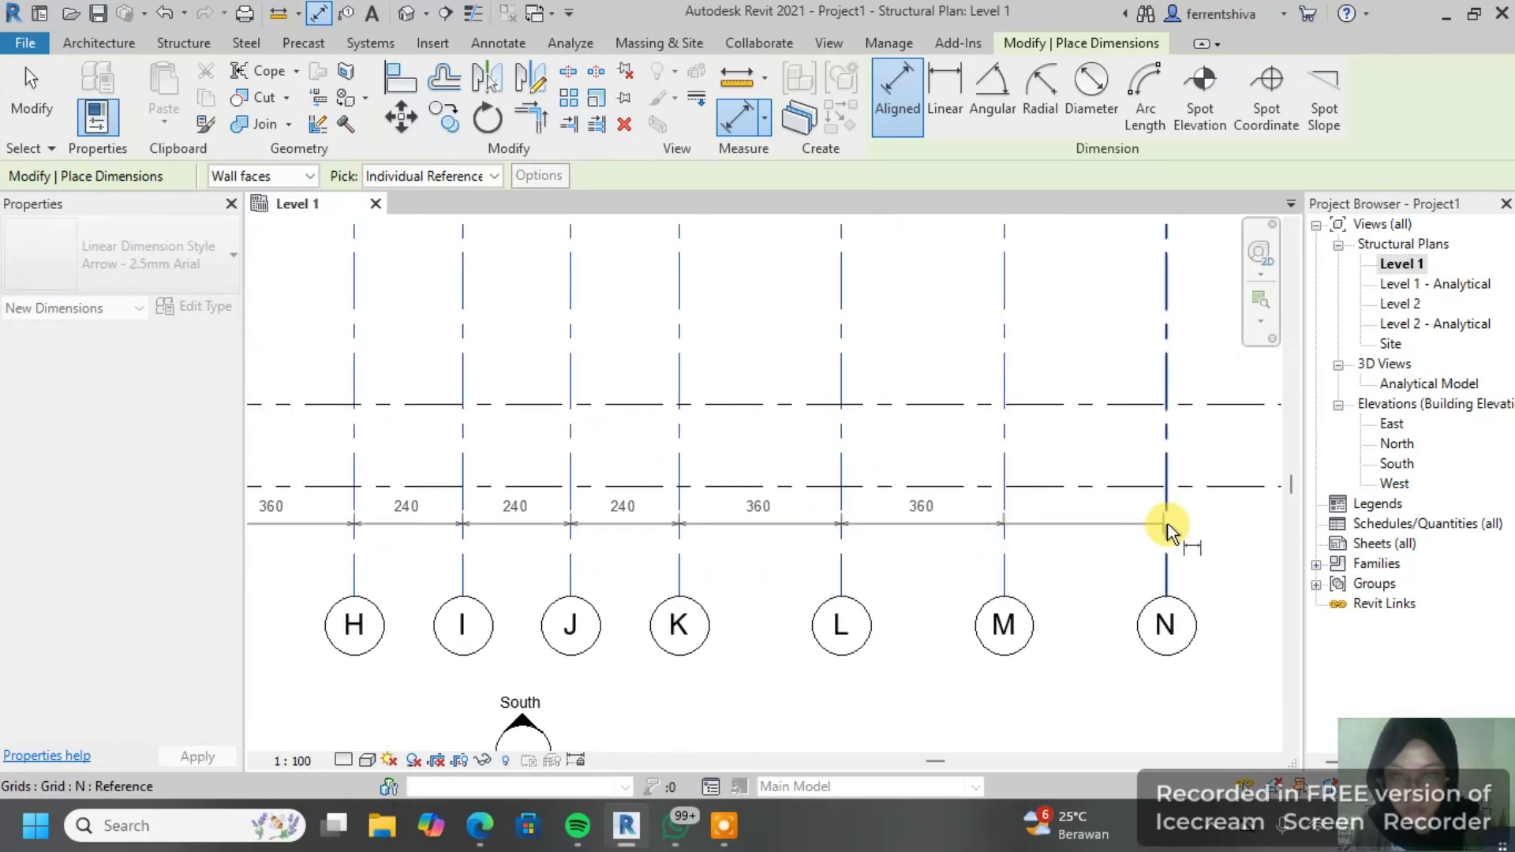
left_click(1166, 526)
Step: Add grid lines O, P, Q and R to the dimension string and place it between grid line 1 and the grid bubbles
scroll(1167, 526, "down", 1)
middle_click_drag(1031, 524, 703, 521)
left_click(955, 511)
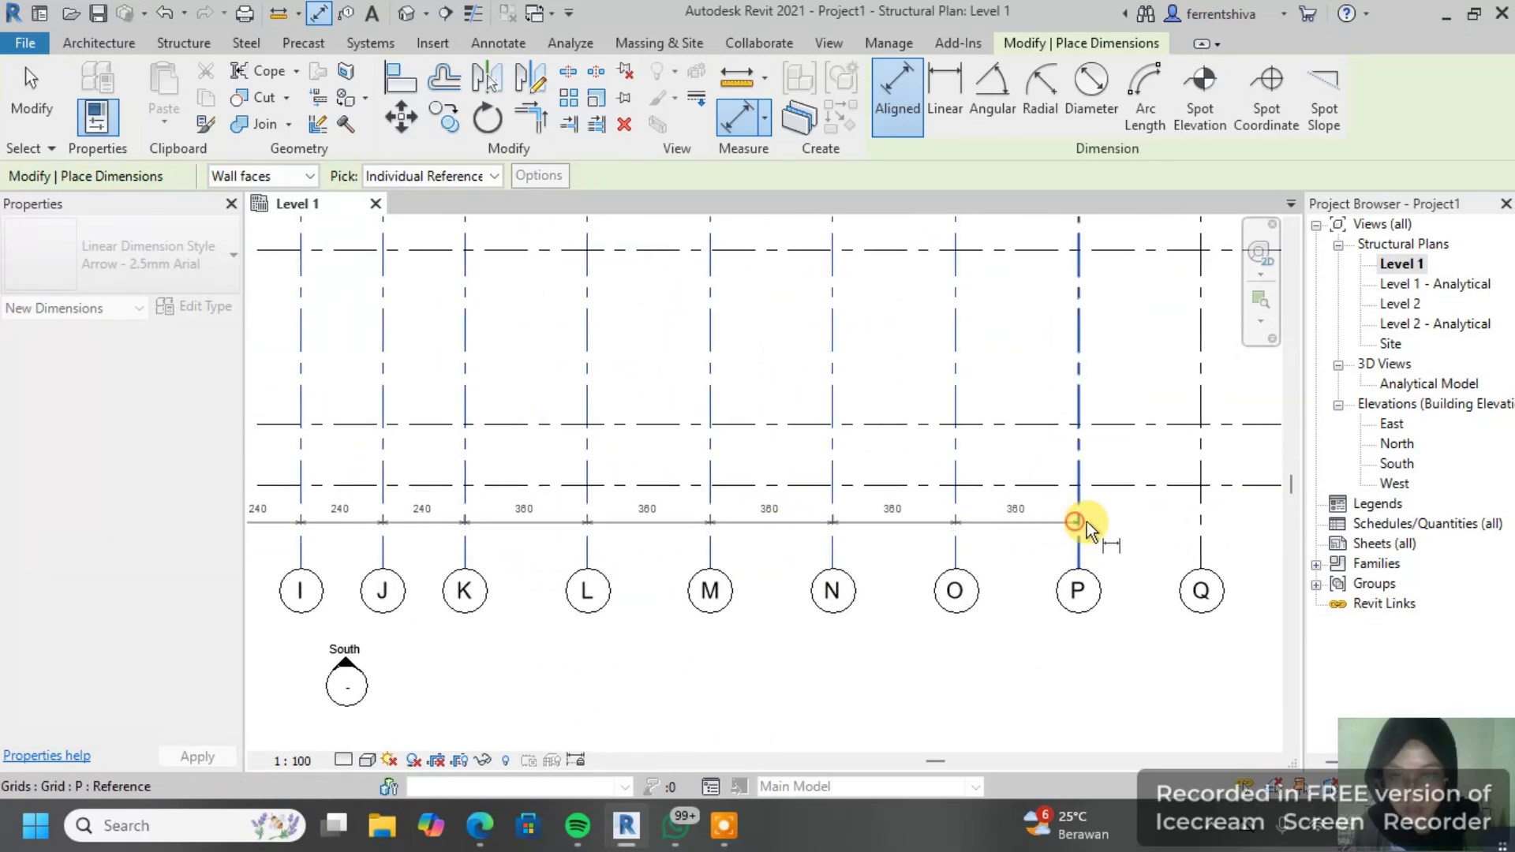
left_click(1078, 515)
middle_click_drag(1200, 514, 836, 523)
left_click(841, 522)
left_click(966, 521)
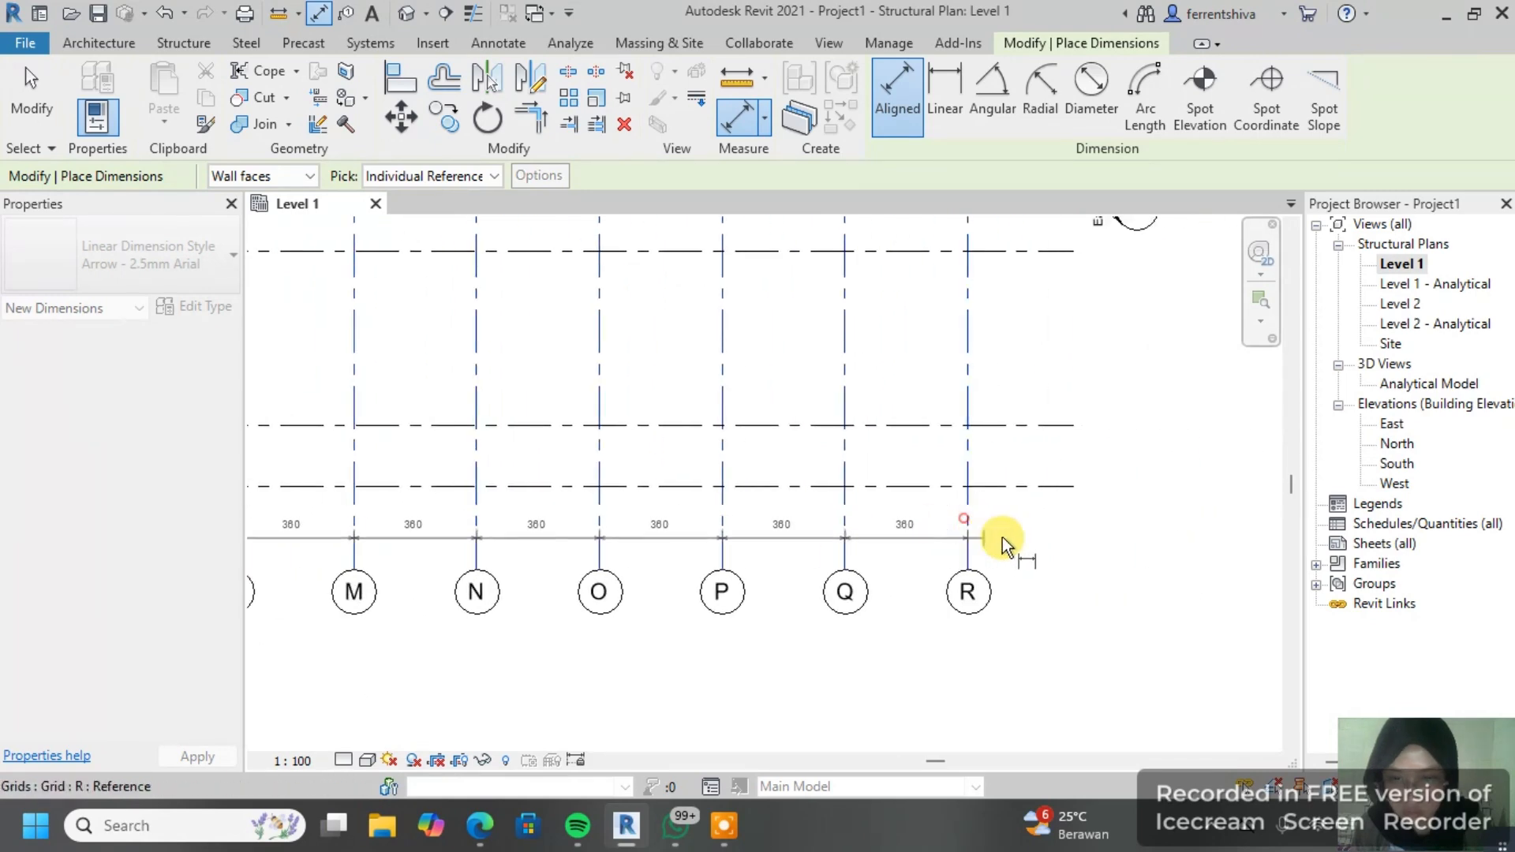
left_click(1032, 527)
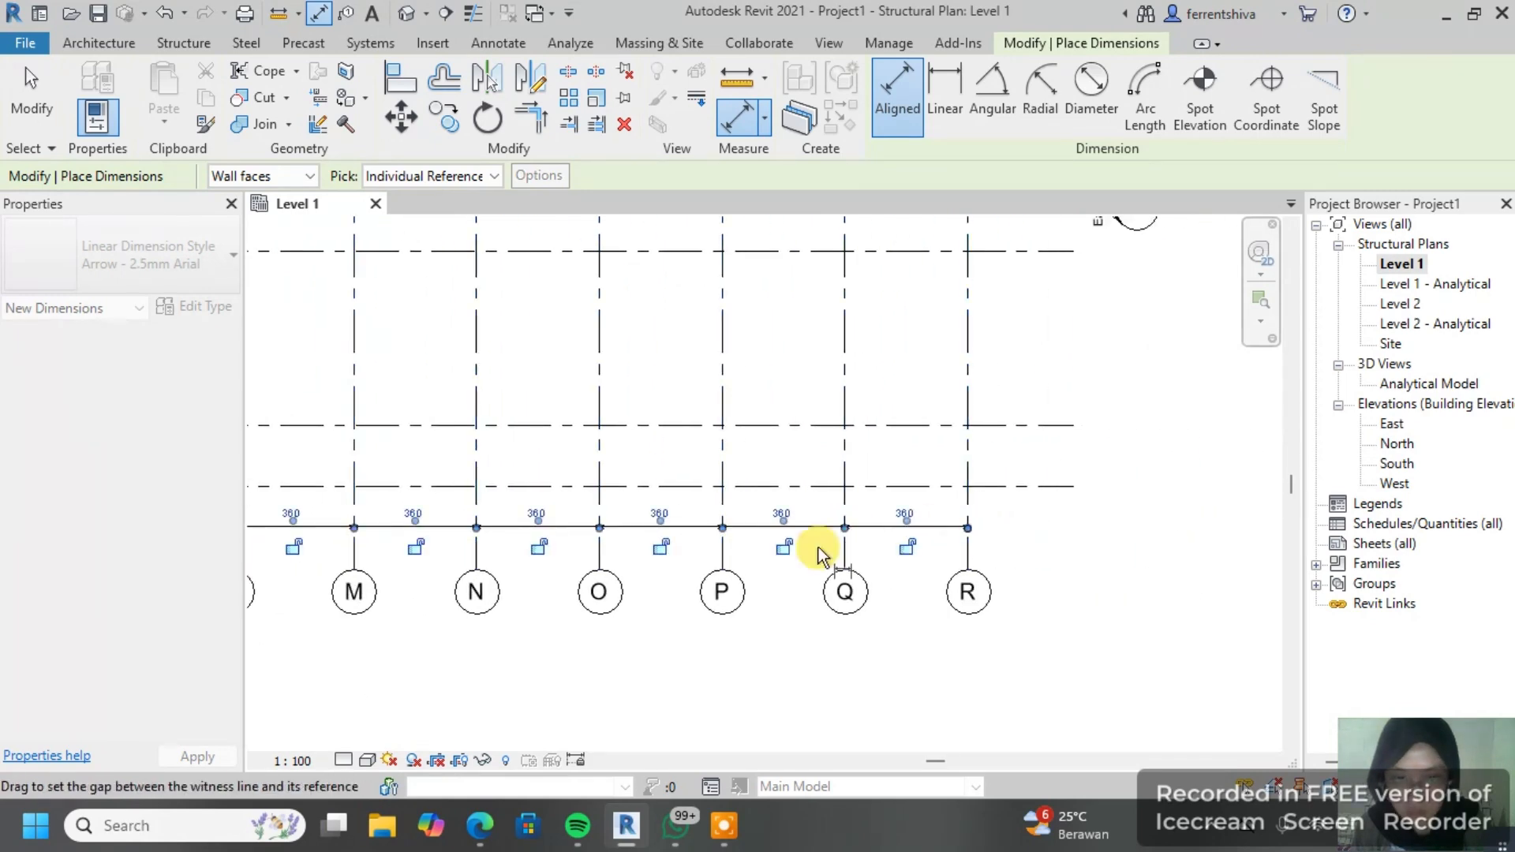
Step: Add an overall aligned dimension from grid line A to grid line R, placed between the spacing dimensions and the grid bubbles
scroll(913, 531, "down", 3)
scroll(505, 493, "up", 5)
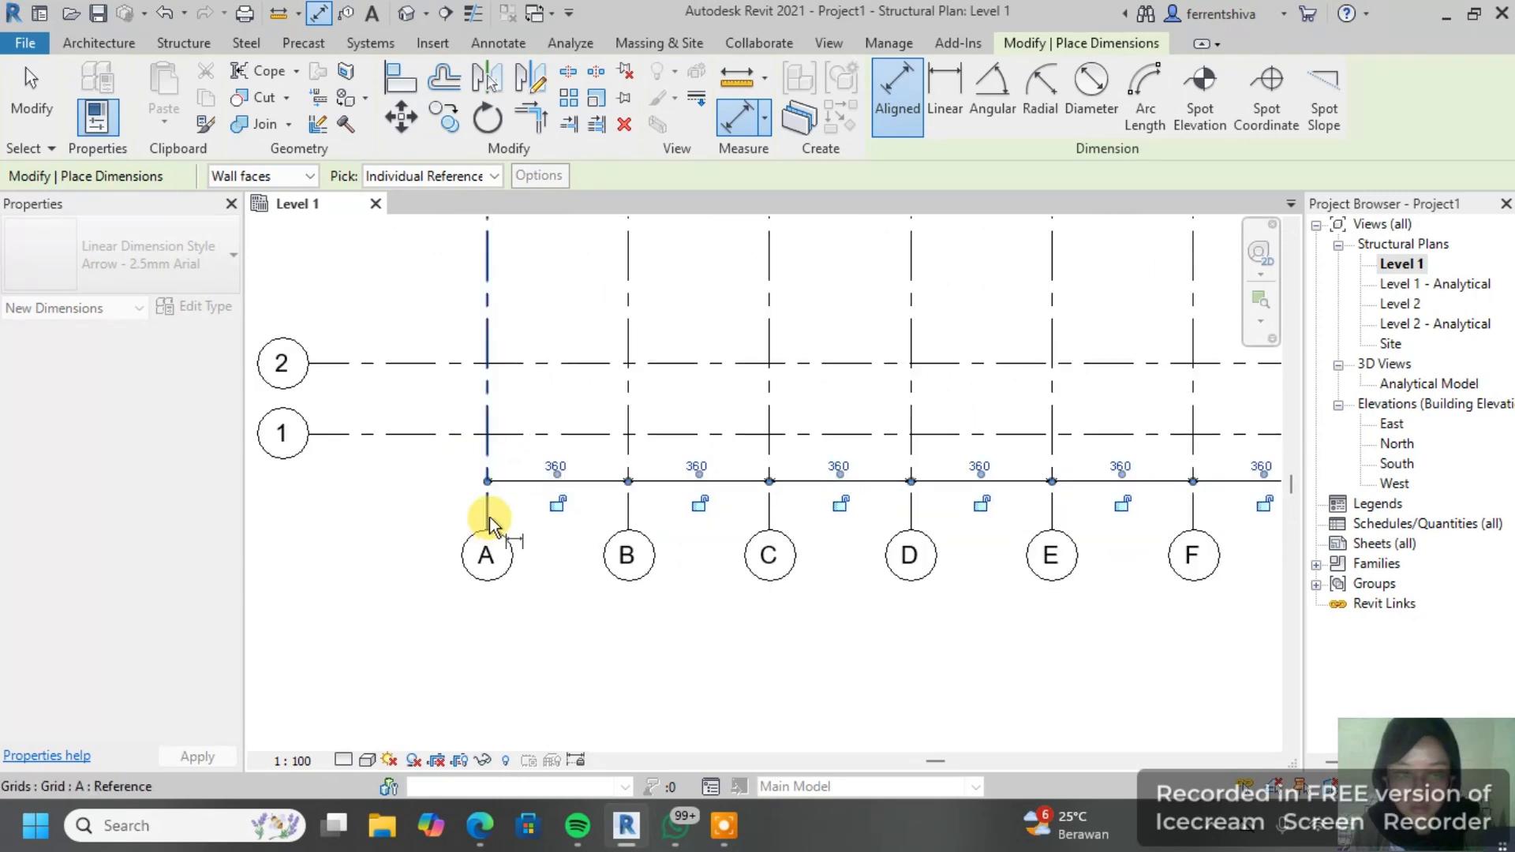
left_click(478, 499)
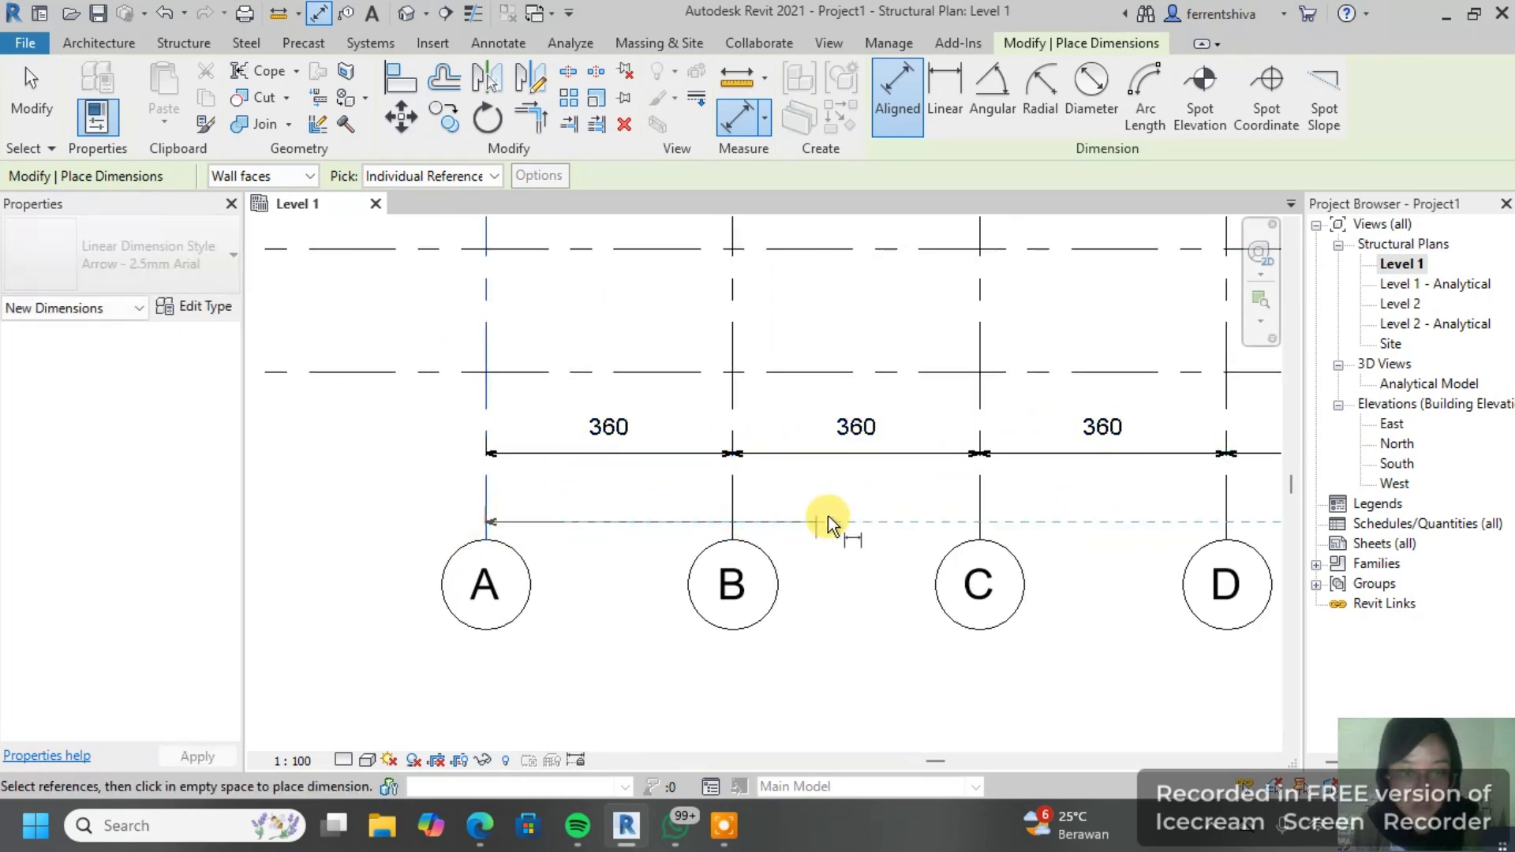
scroll(827, 515, "down", 5)
middle_click_drag(821, 505, 545, 483)
middle_click_drag(889, 486, 292, 462)
scroll(1043, 451, "up", 1)
scroll(1043, 451, "up", 1)
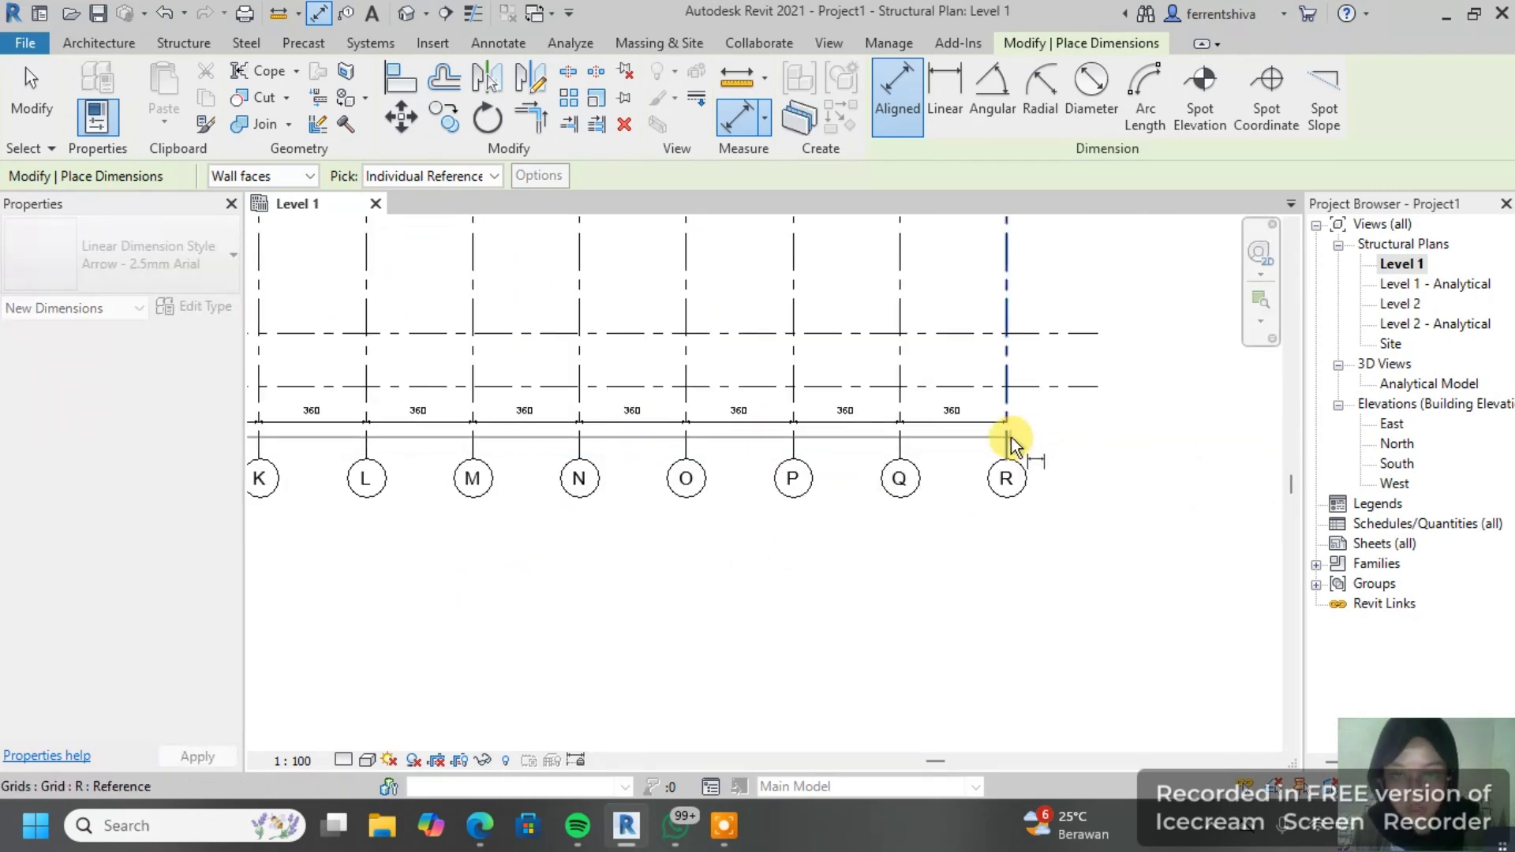
left_click(1006, 437)
middle_click_drag(778, 434, 1294, 411)
scroll(742, 418, "up", 2)
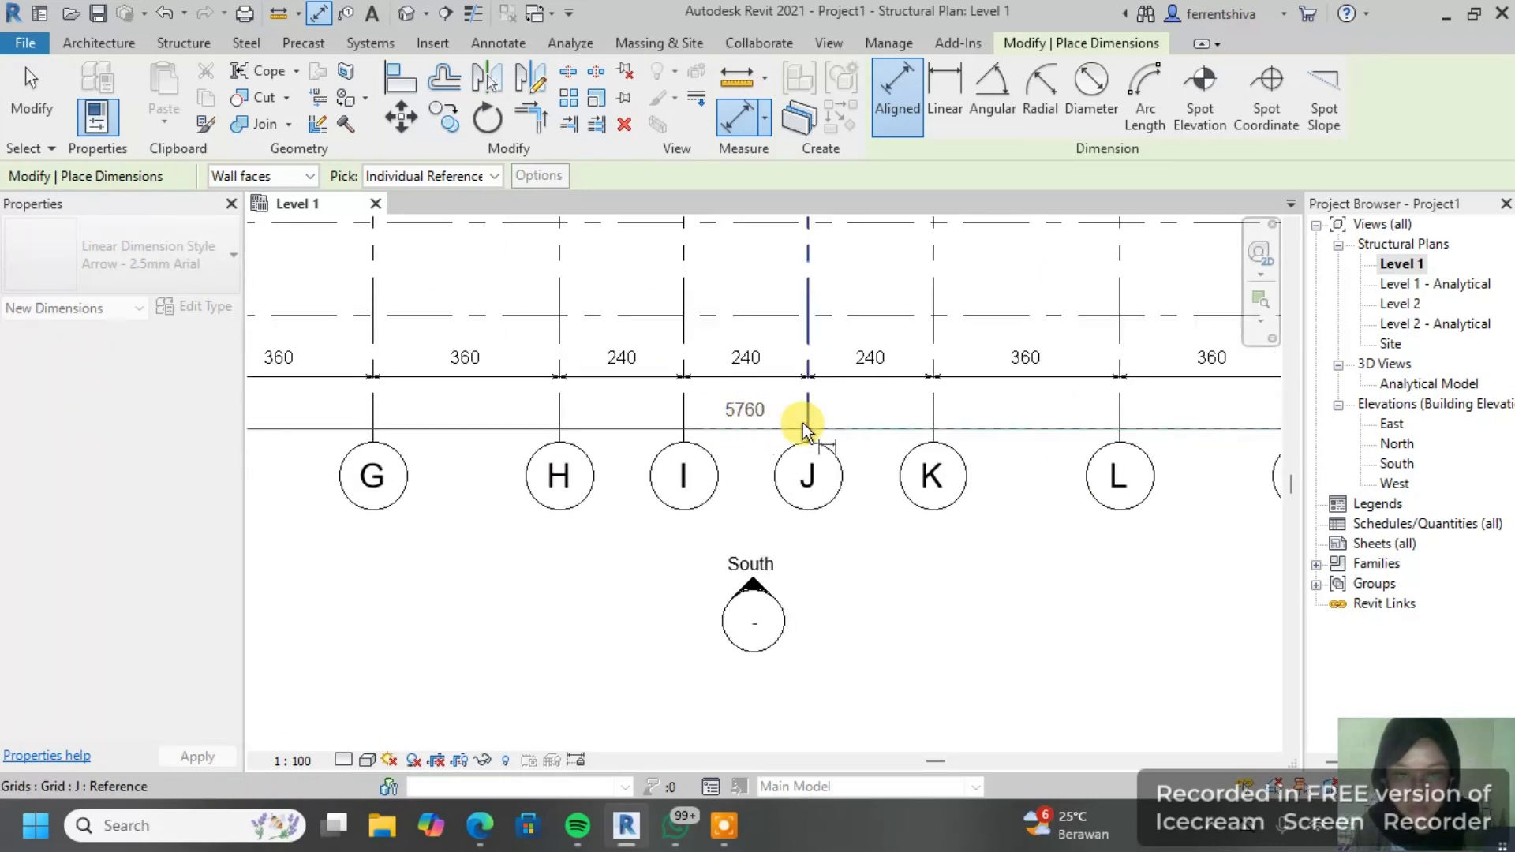
left_click(764, 415)
scroll(764, 413, "down", 4)
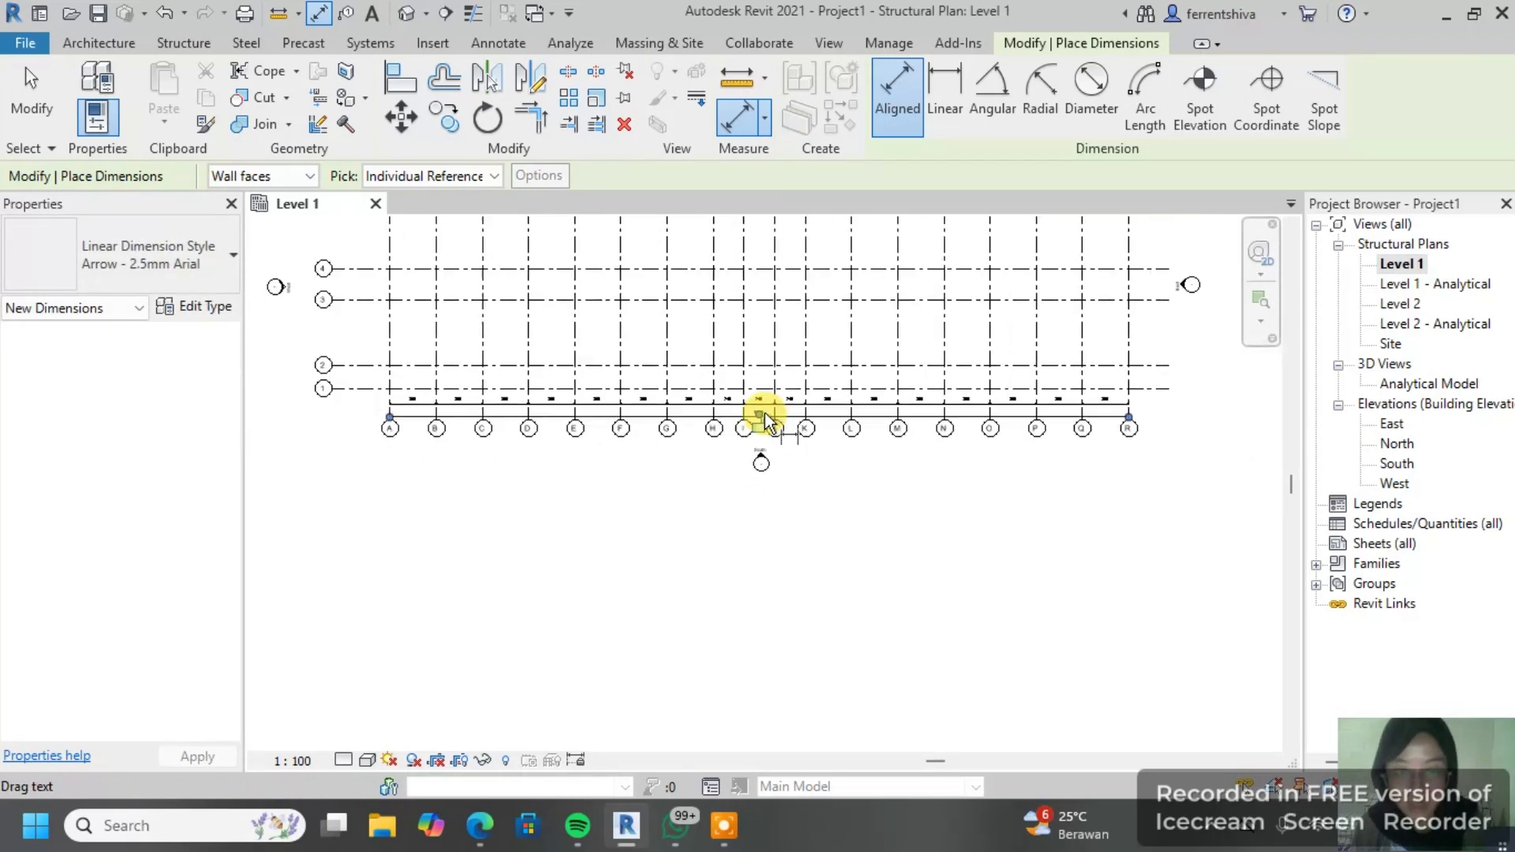
key("Escape")
key("Escape")
Step: Dimension the spacing of horizontal grid lines 1 through 6 with one aligned string placed just west of grid line A
scroll(771, 508, "up", 5)
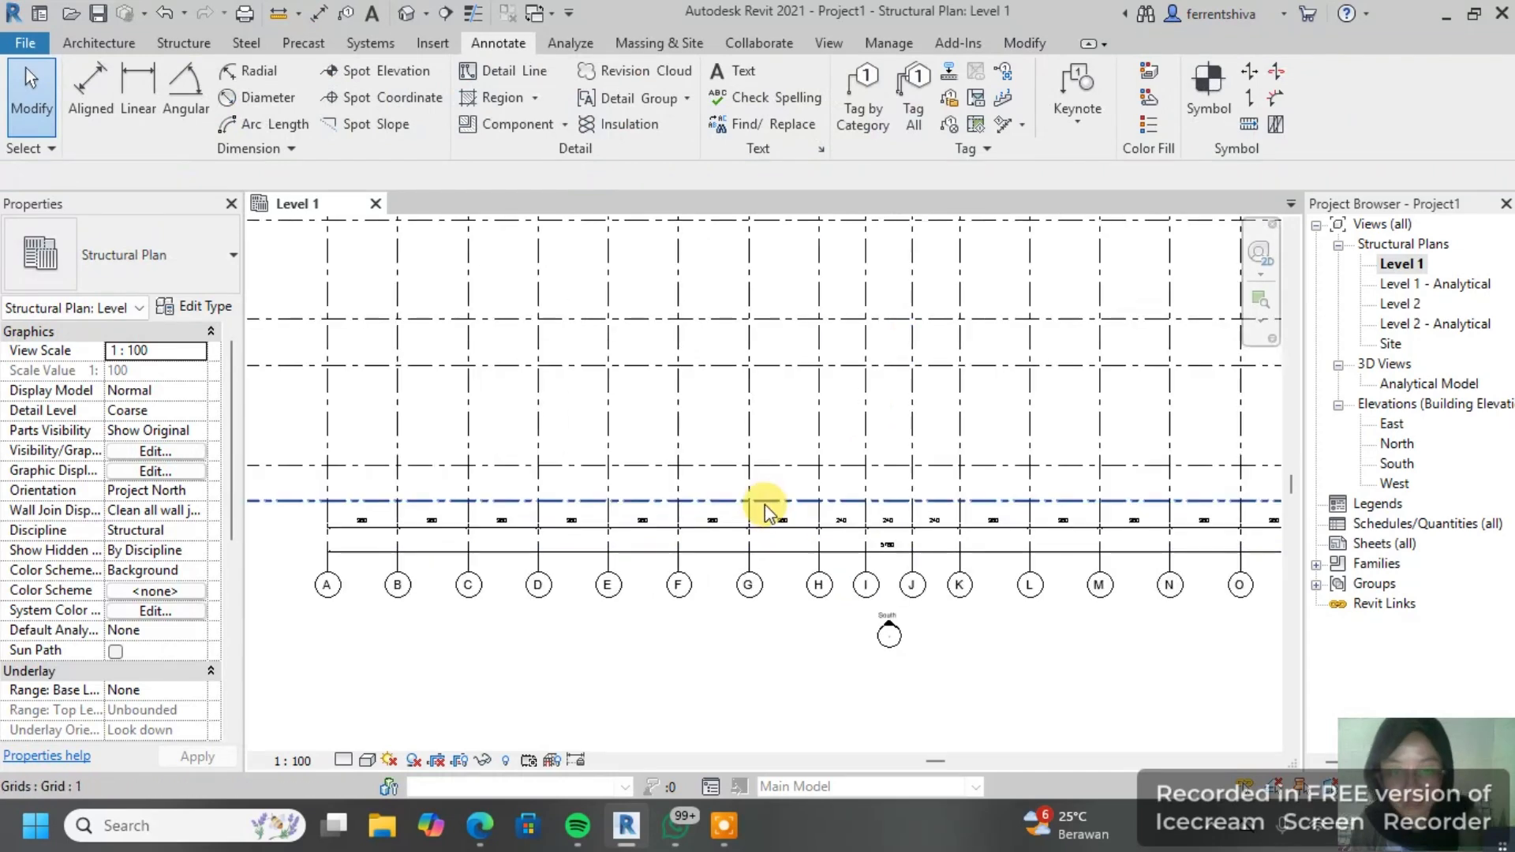
scroll(661, 374, "down", 2)
scroll(661, 374, "down", 3)
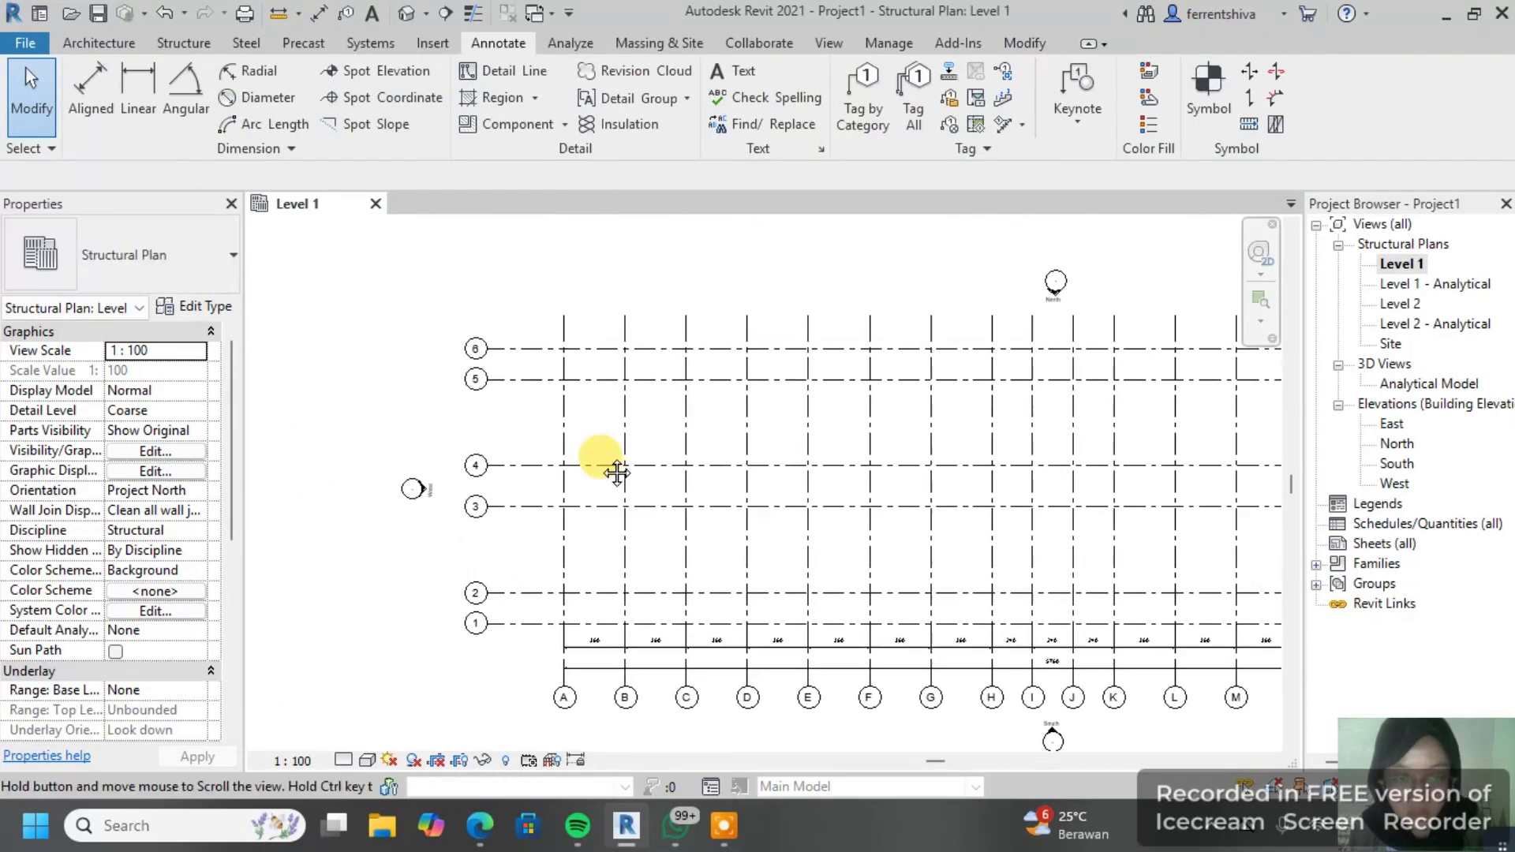
scroll(547, 558, "up", 2)
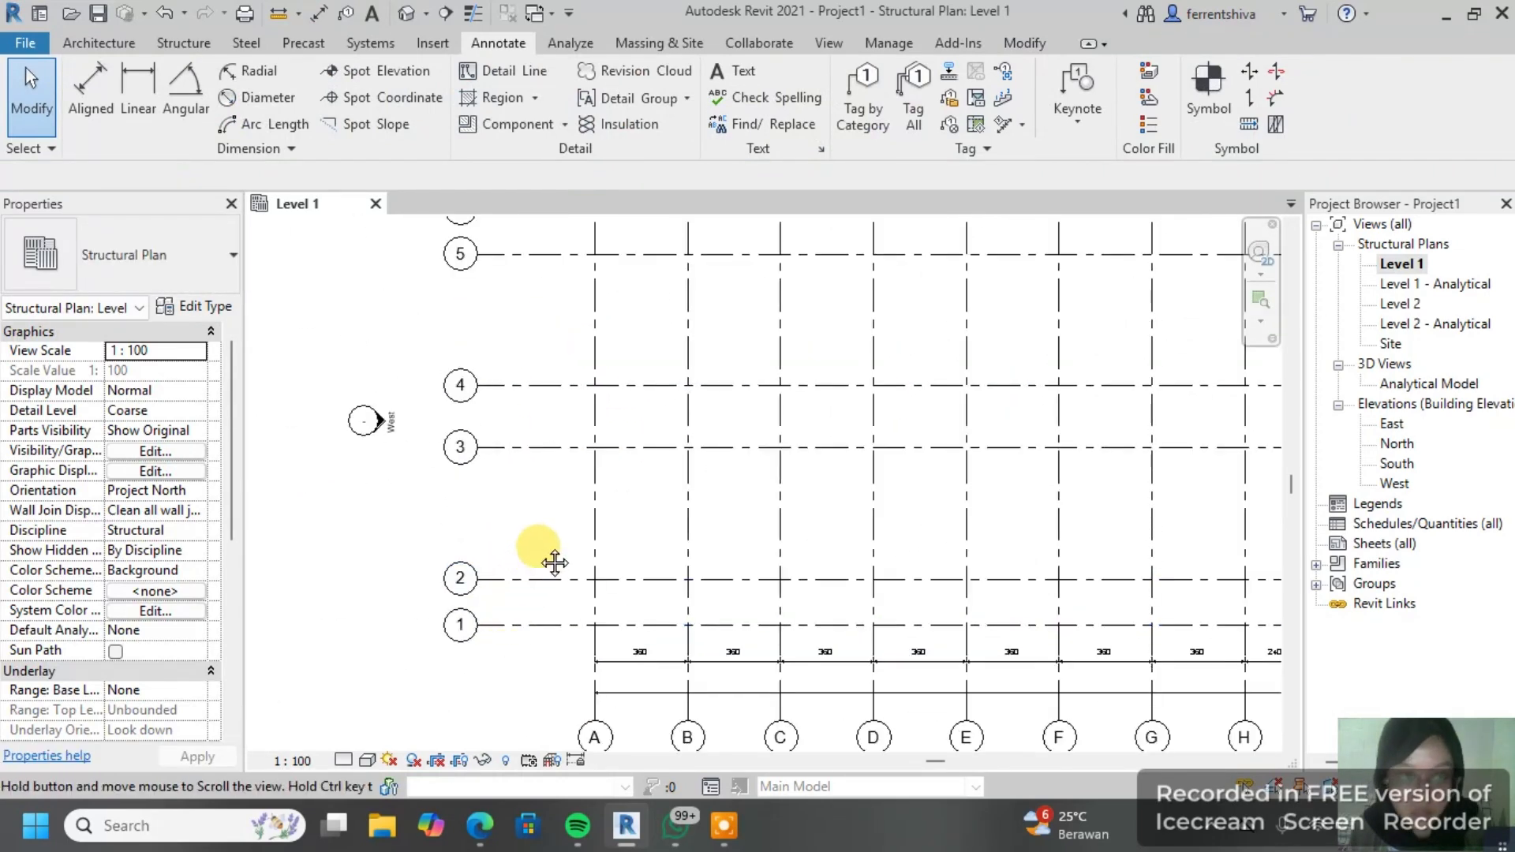
left_click(319, 14)
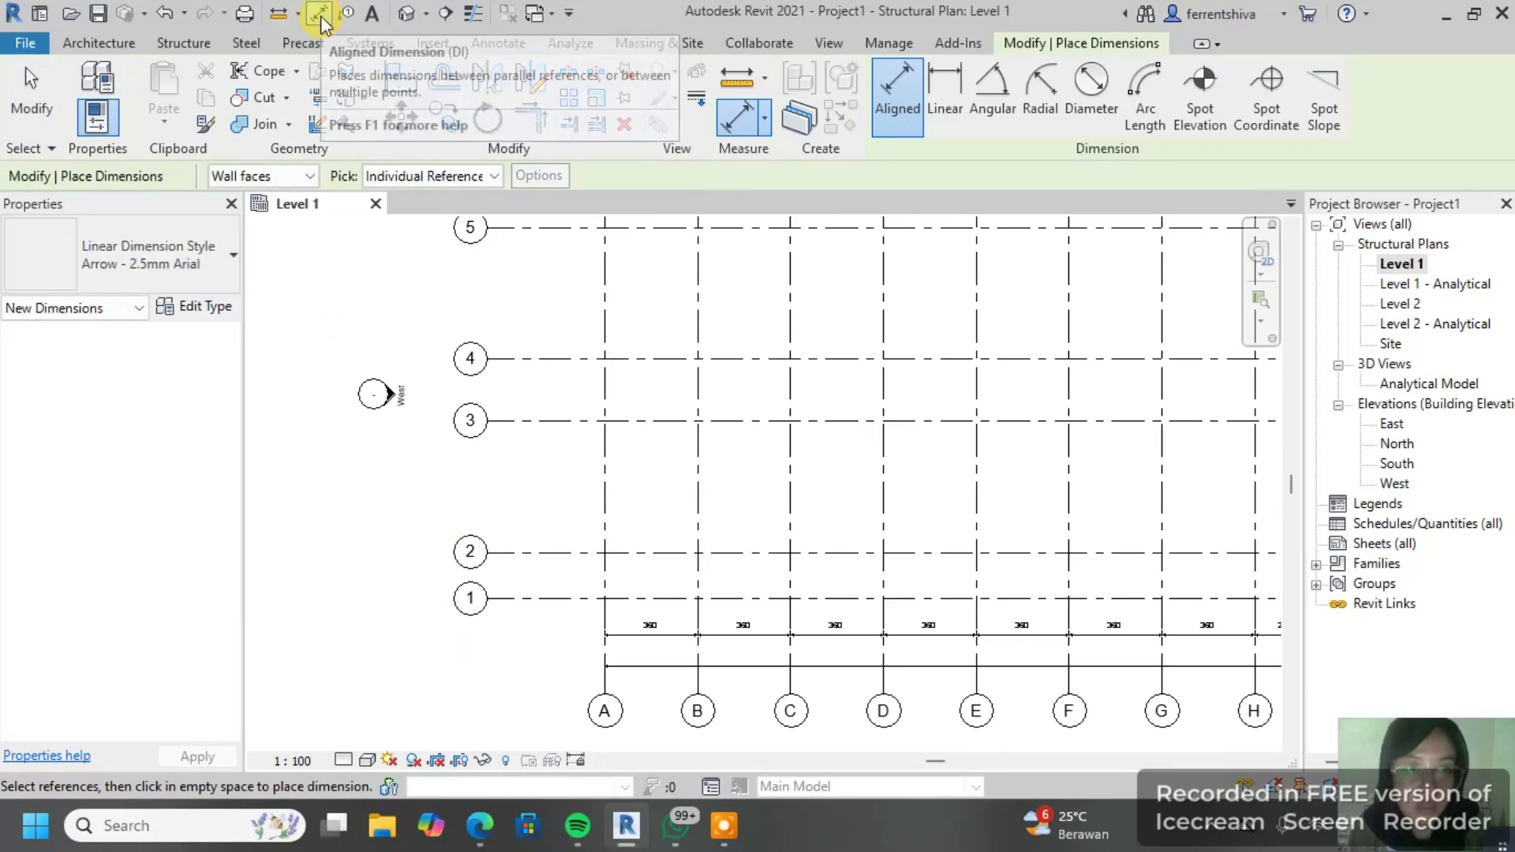
scroll(542, 581, "up", 2)
scroll(543, 581, "up", 1)
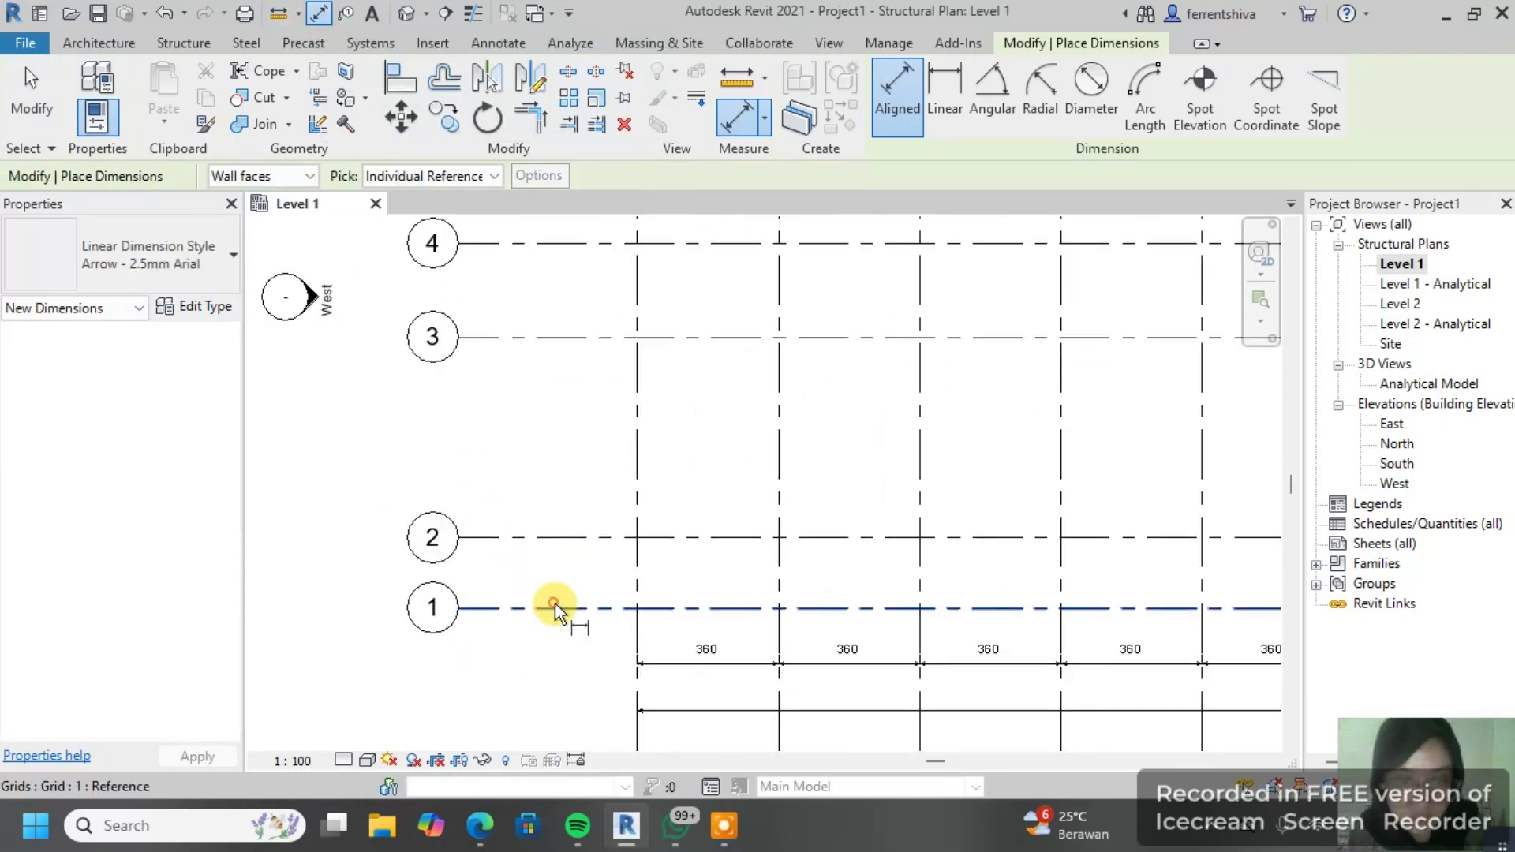
left_click(555, 604)
left_click(571, 540)
left_click(601, 335)
middle_click_drag(597, 266, 594, 378)
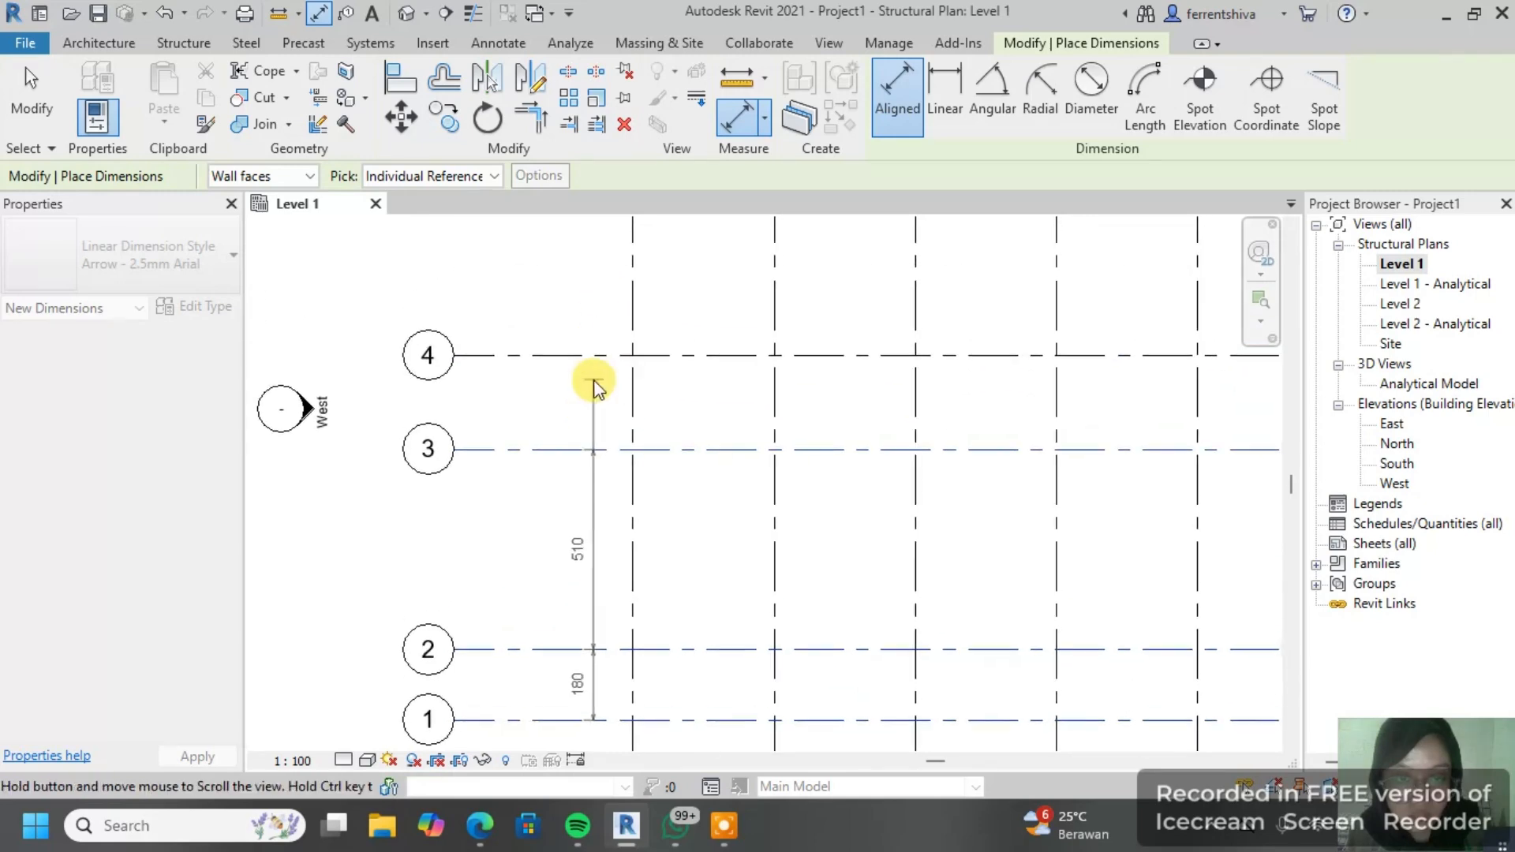
left_click(588, 353)
middle_click_drag(617, 272, 607, 431)
left_click(594, 314)
middle_click_drag(599, 278, 596, 358)
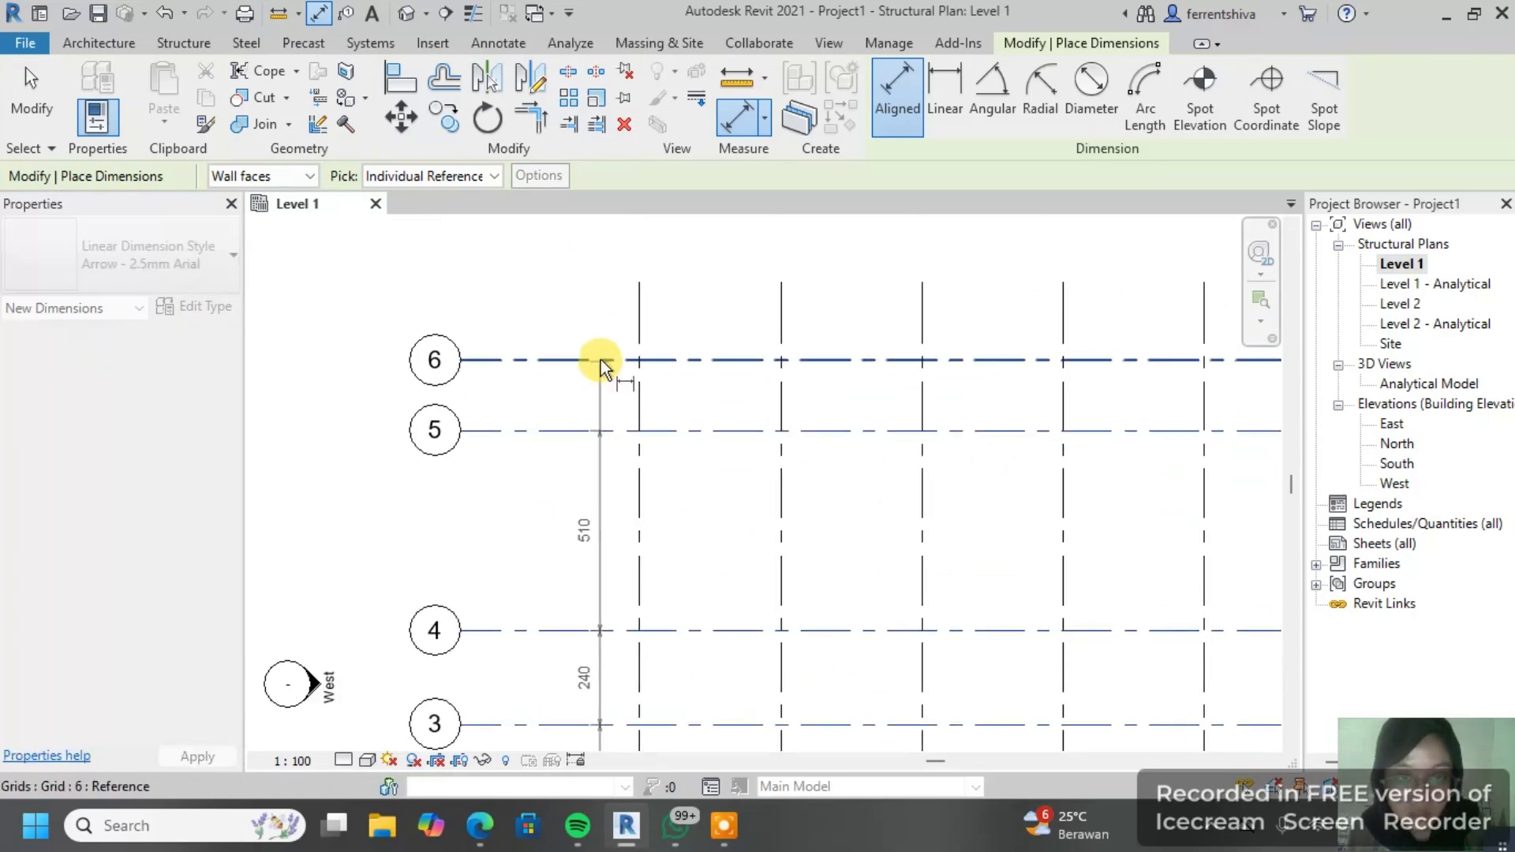
left_click(599, 360)
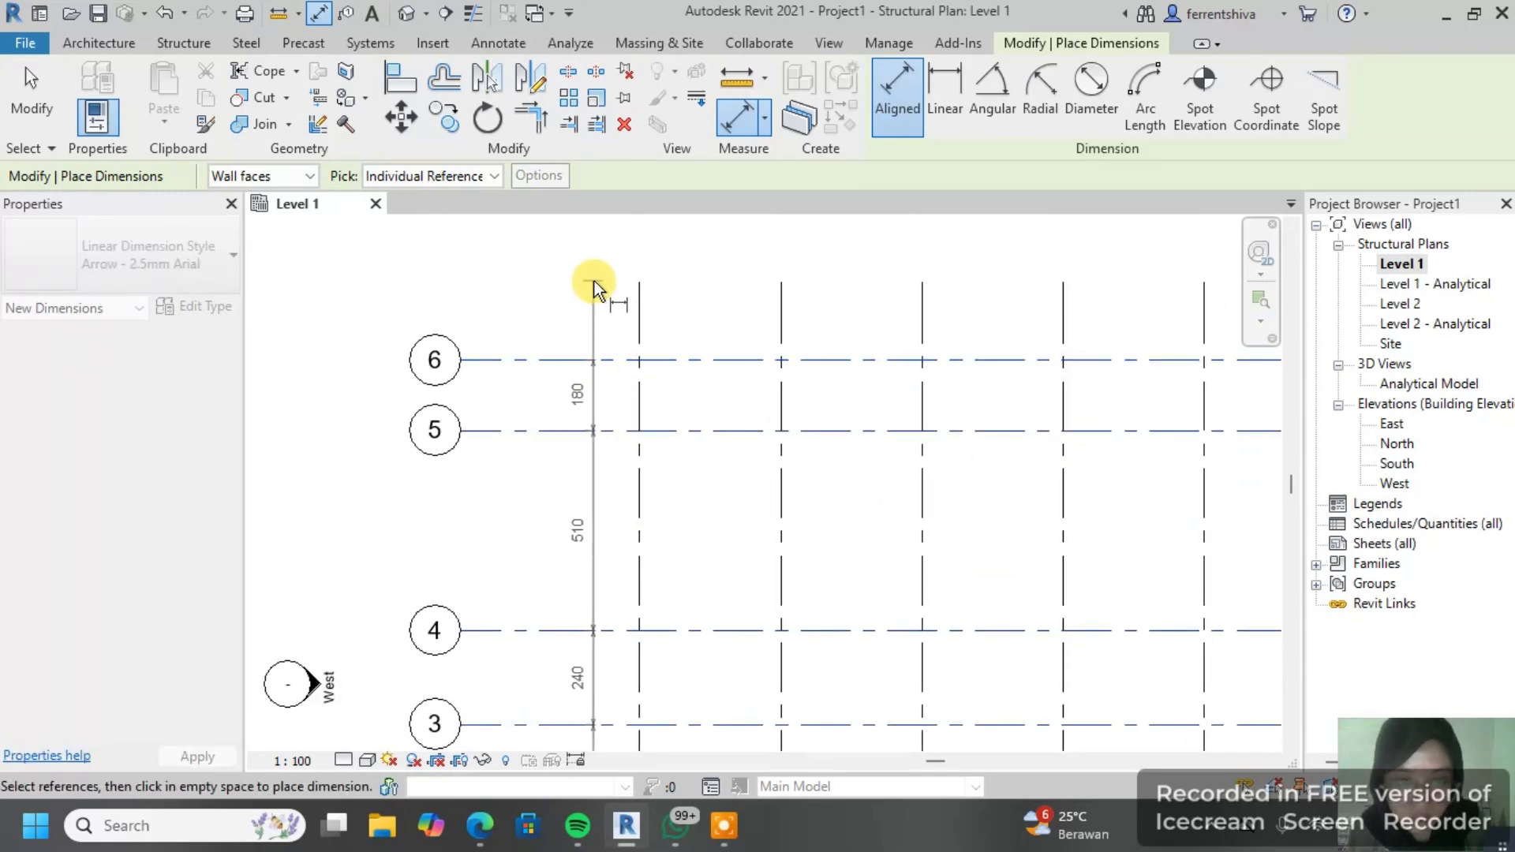
left_click(594, 332)
Step: Add an overall aligned dimension from grid line 1 to grid line 6, placed west of the horizontal grid lines' spacing dimensions
scroll(591, 399, "down", 2)
middle_click_drag(592, 400, 662, 314)
middle_click_drag(593, 620, 598, 516)
scroll(598, 516, "up", 1)
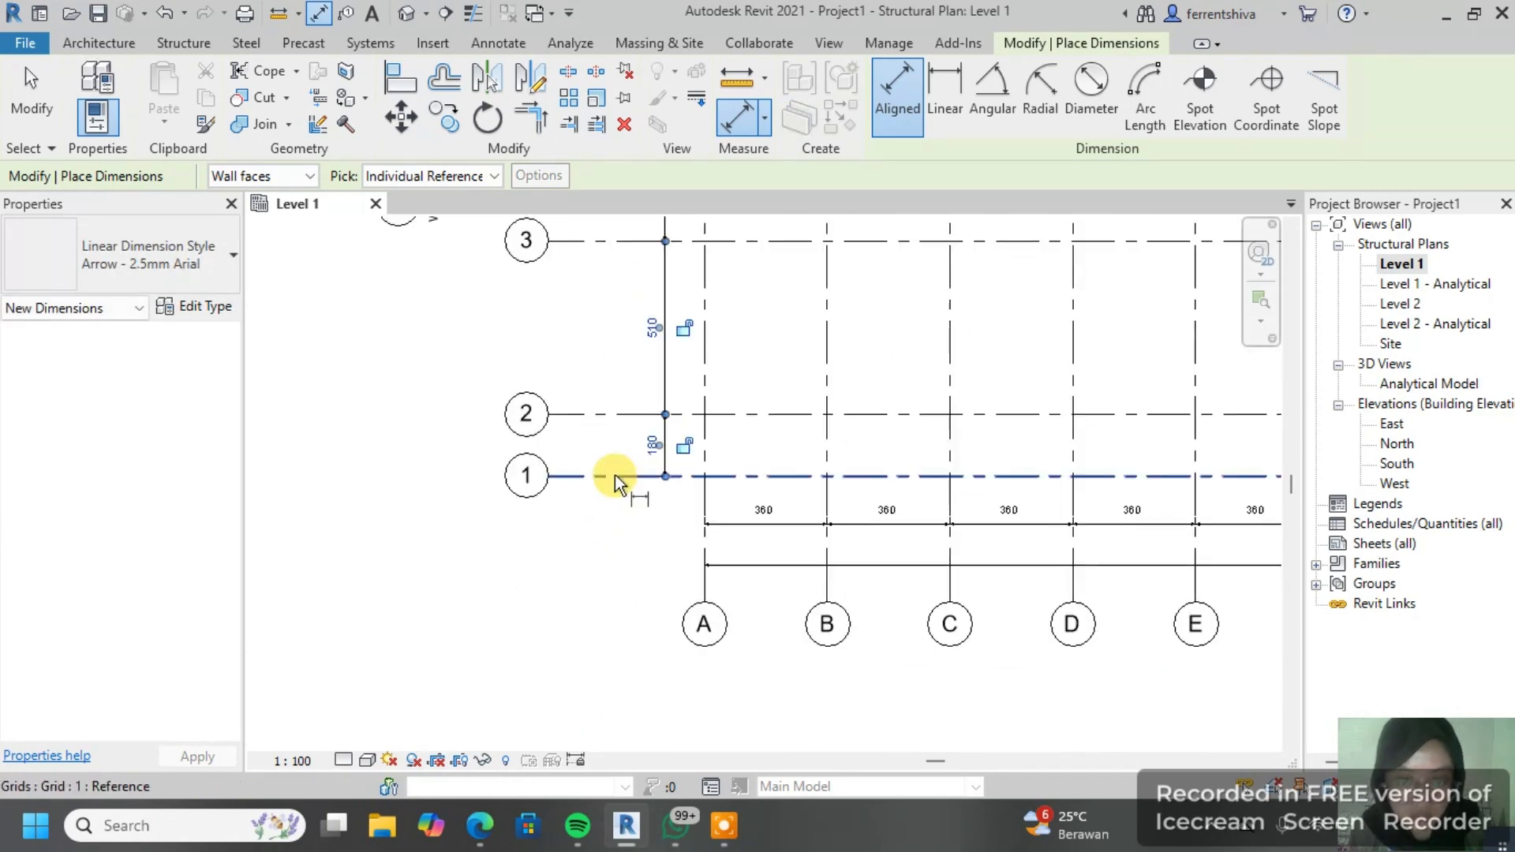
left_click(614, 475)
scroll(619, 313, "down", 2)
middle_click_drag(616, 237, 619, 419)
scroll(610, 273, "up", 3)
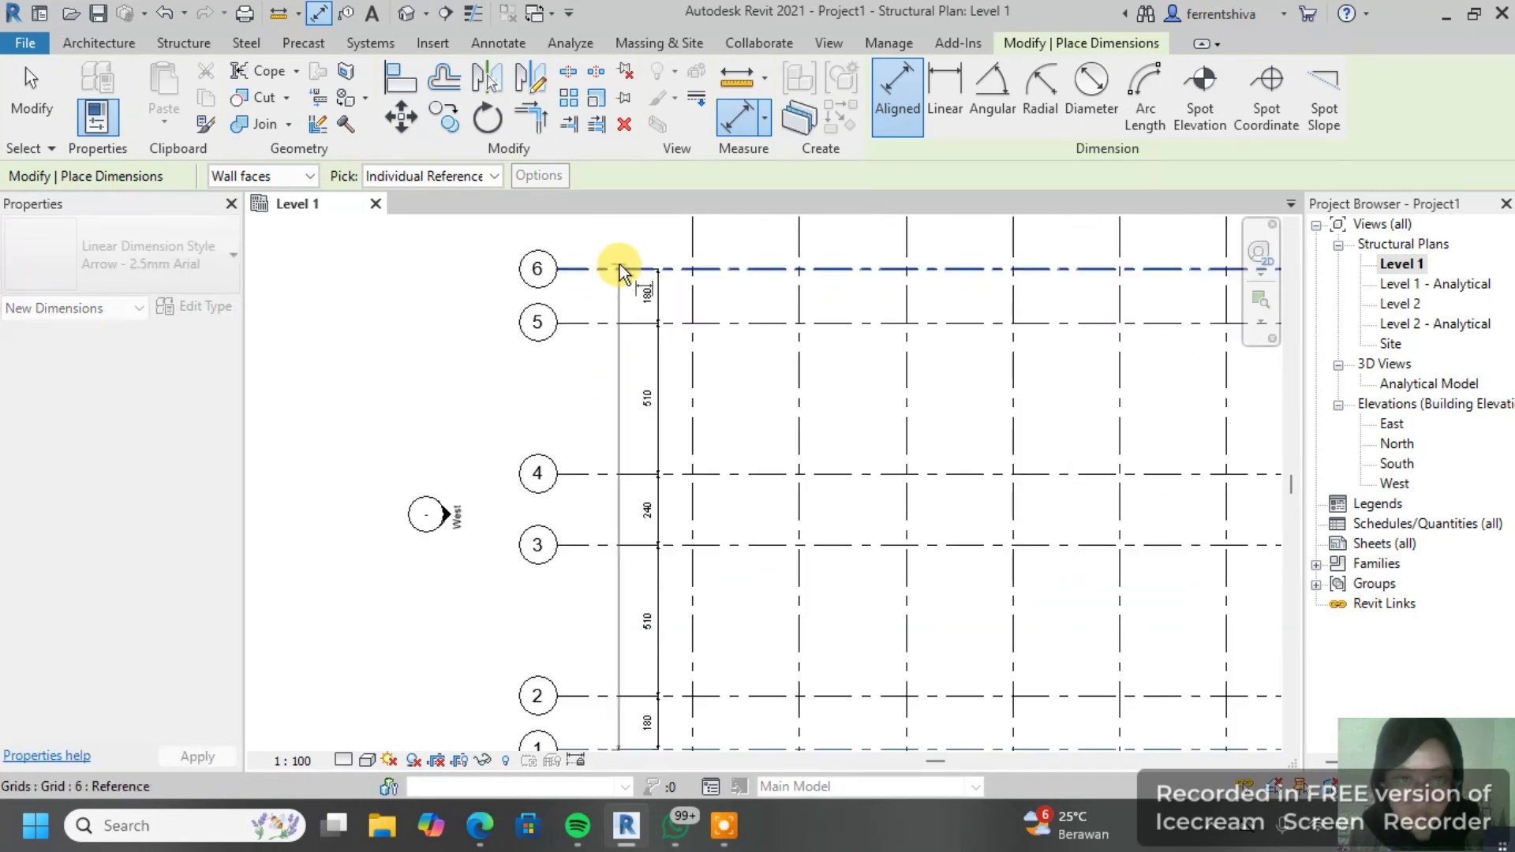
left_click(618, 266)
scroll(612, 358, "up", 2)
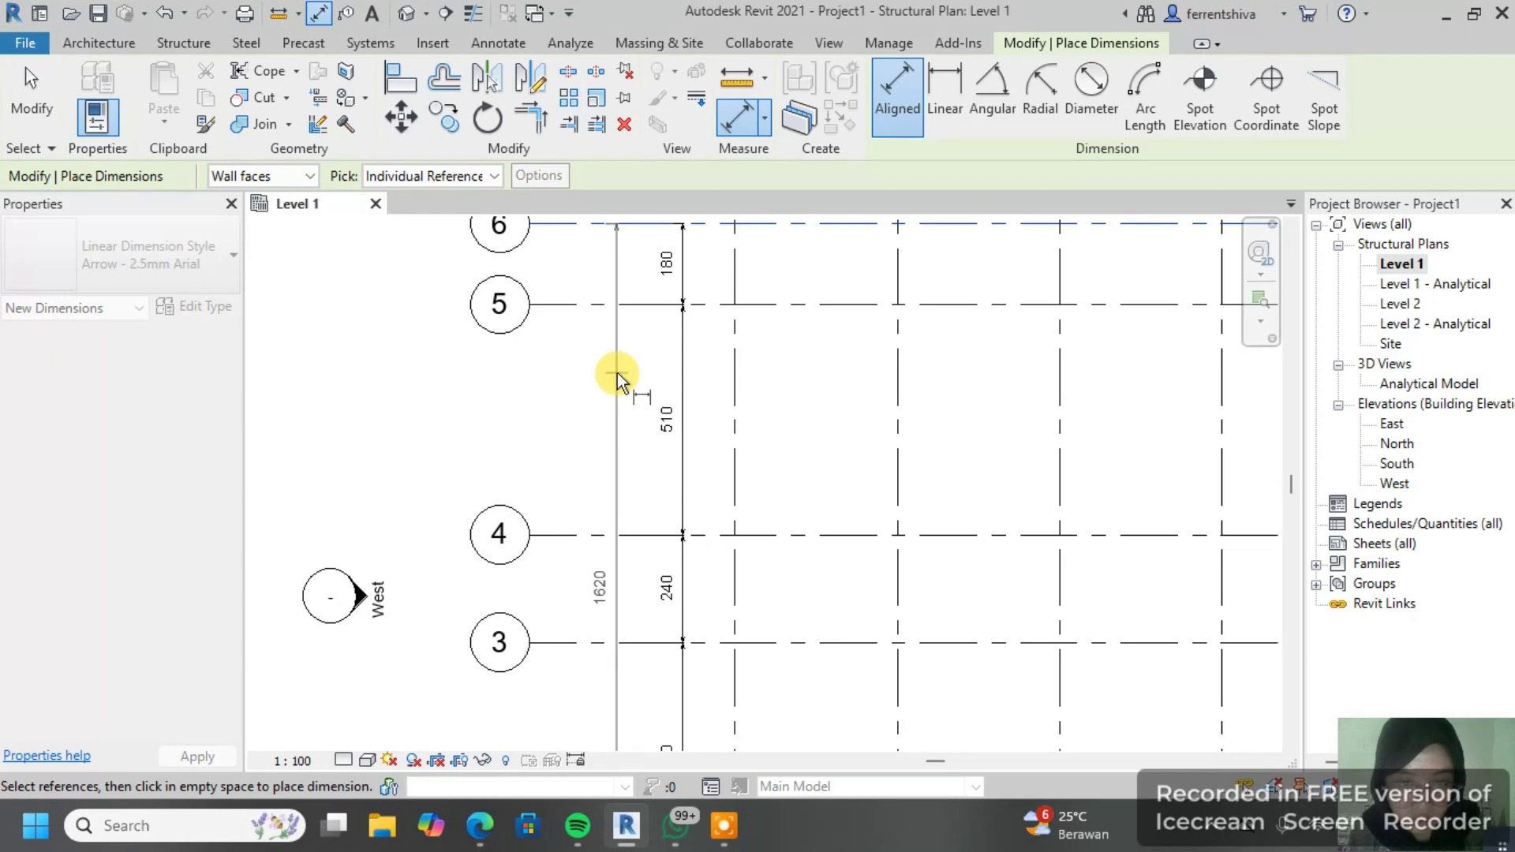
left_click(652, 456)
scroll(652, 456, "down", 2)
scroll(650, 525, "up", 2)
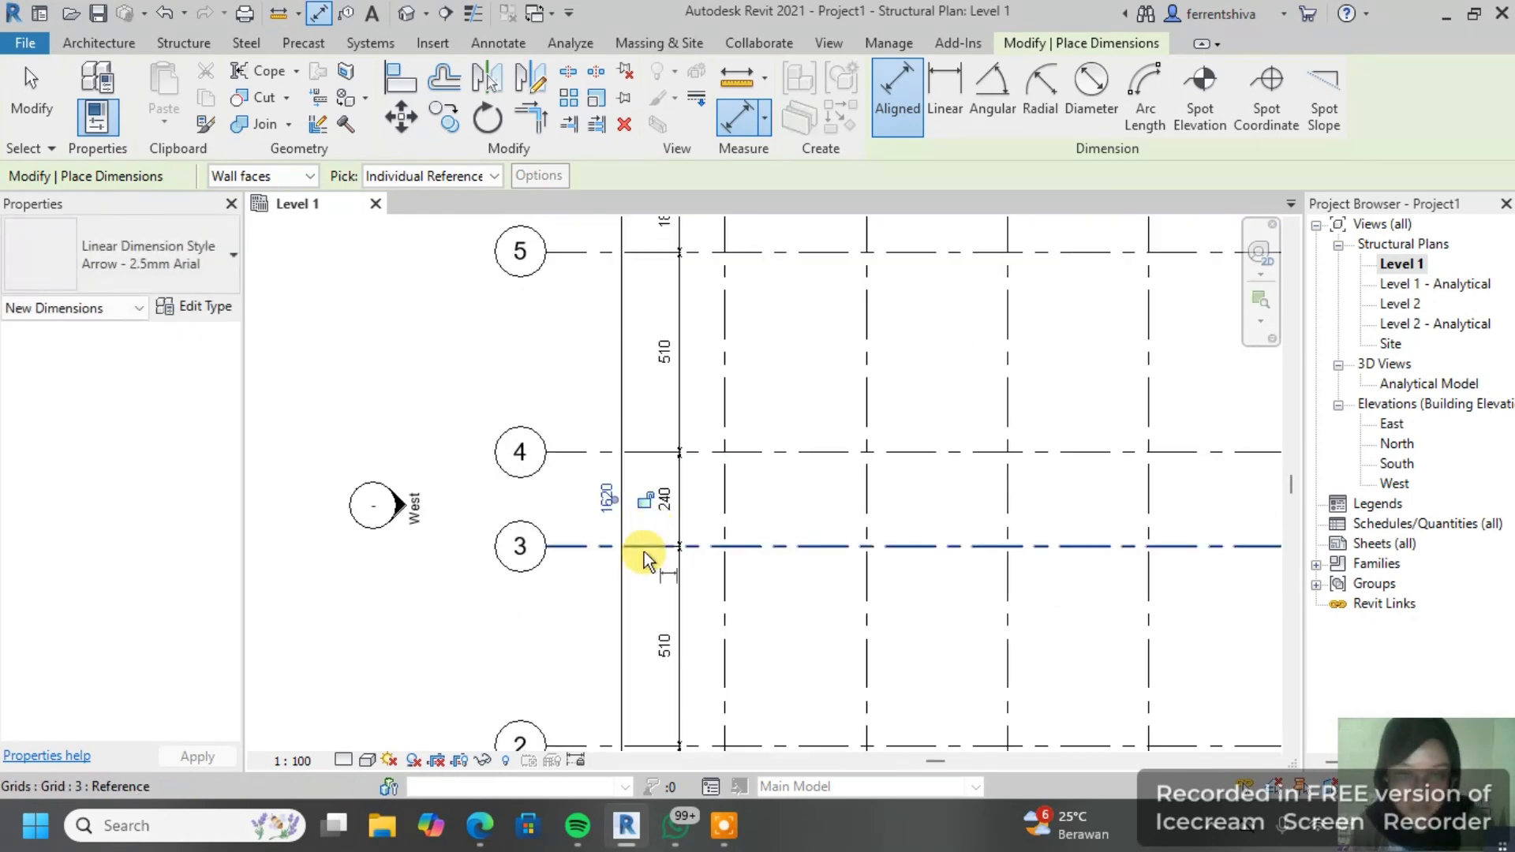
scroll(644, 551, "down", 5)
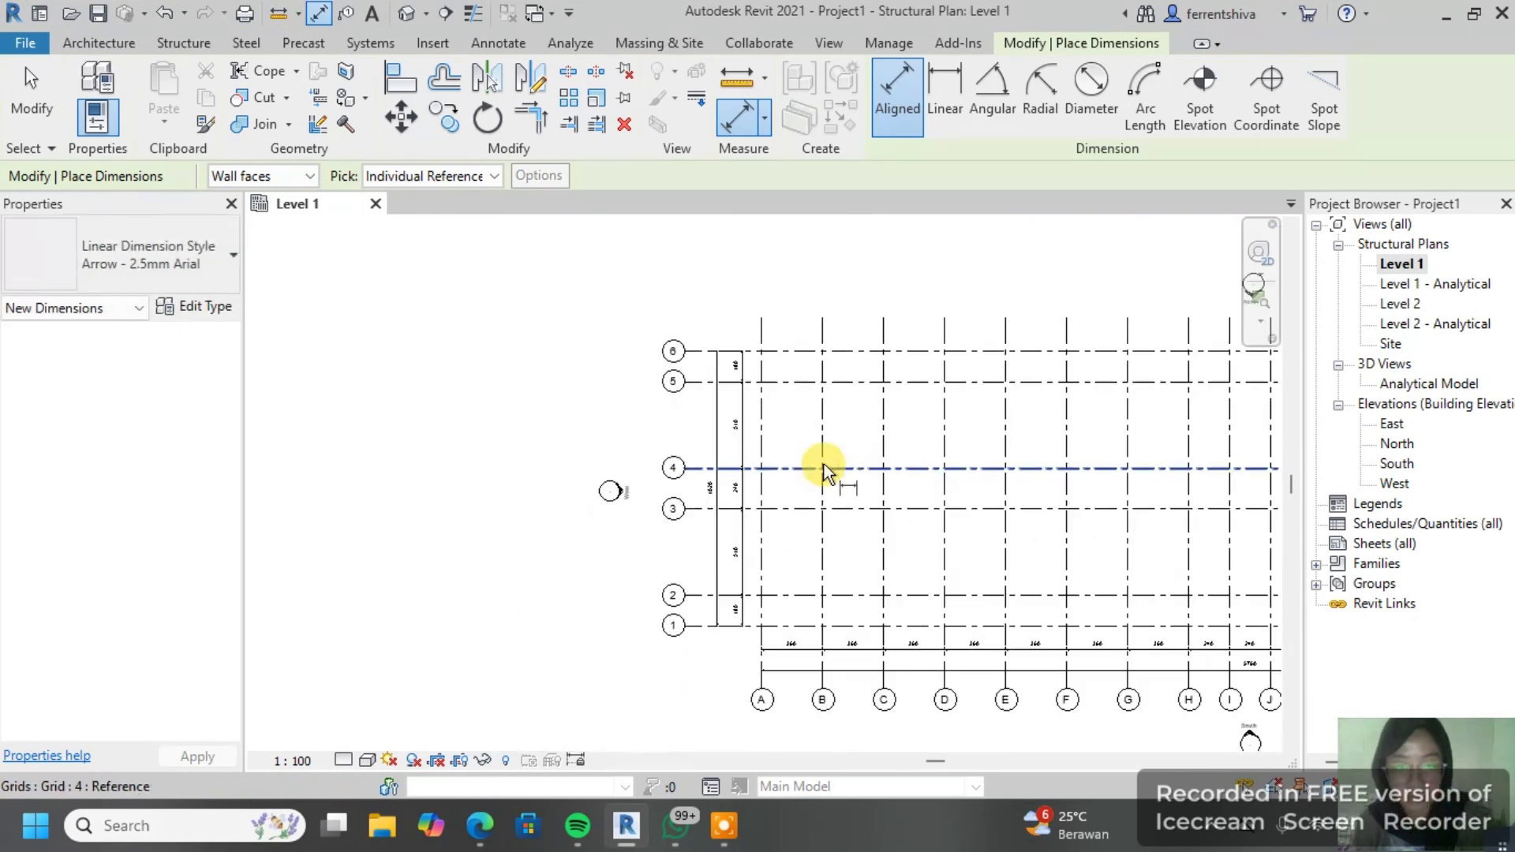
key("Escape")
middle_click_drag(1196, 485, 747, 484)
scroll(872, 449, "up", 1)
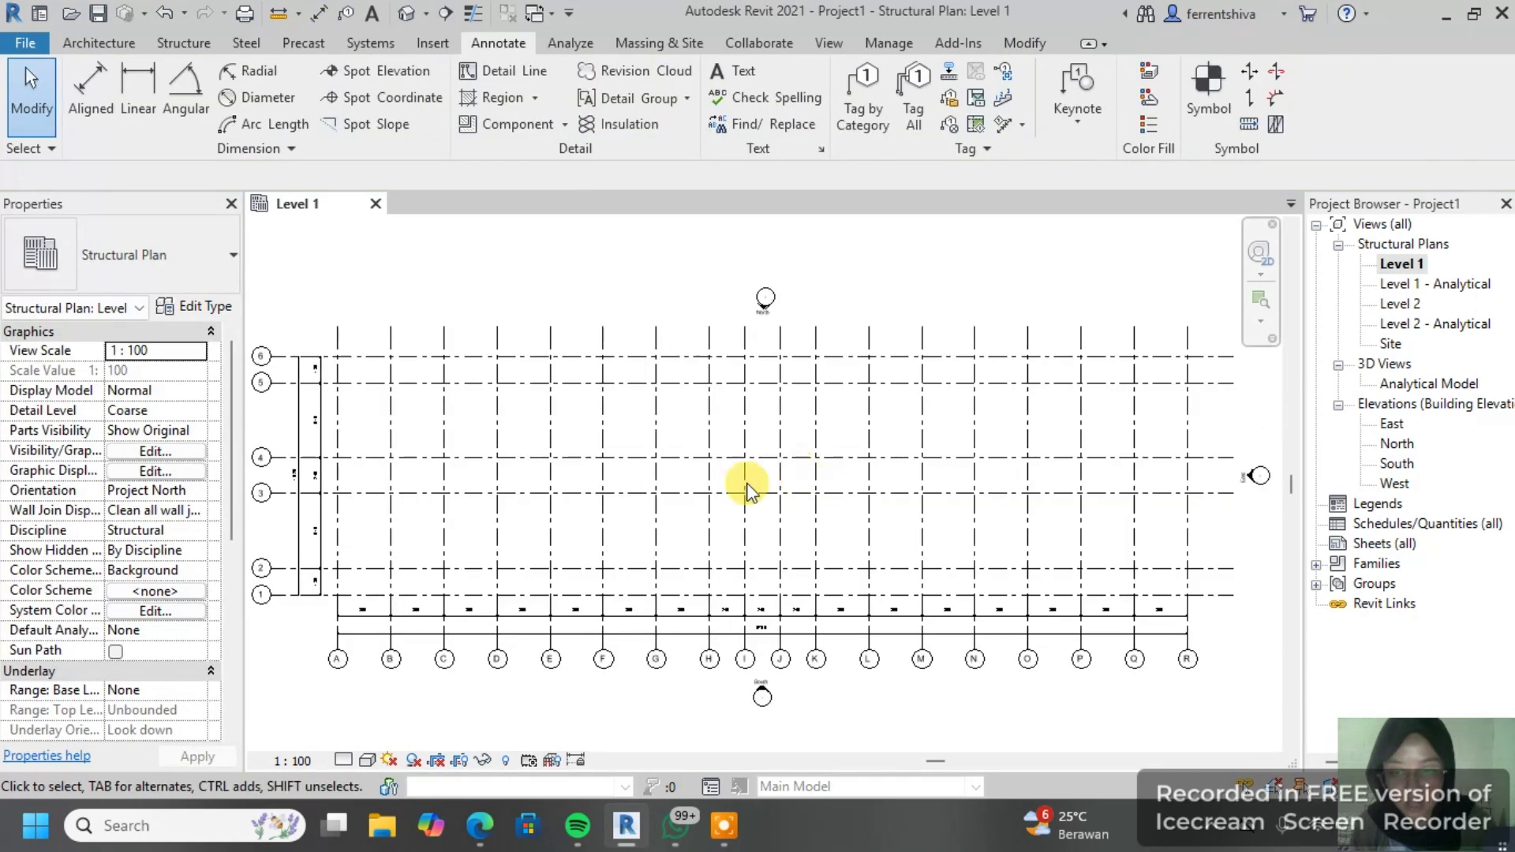
middle_click_drag(629, 486, 689, 482)
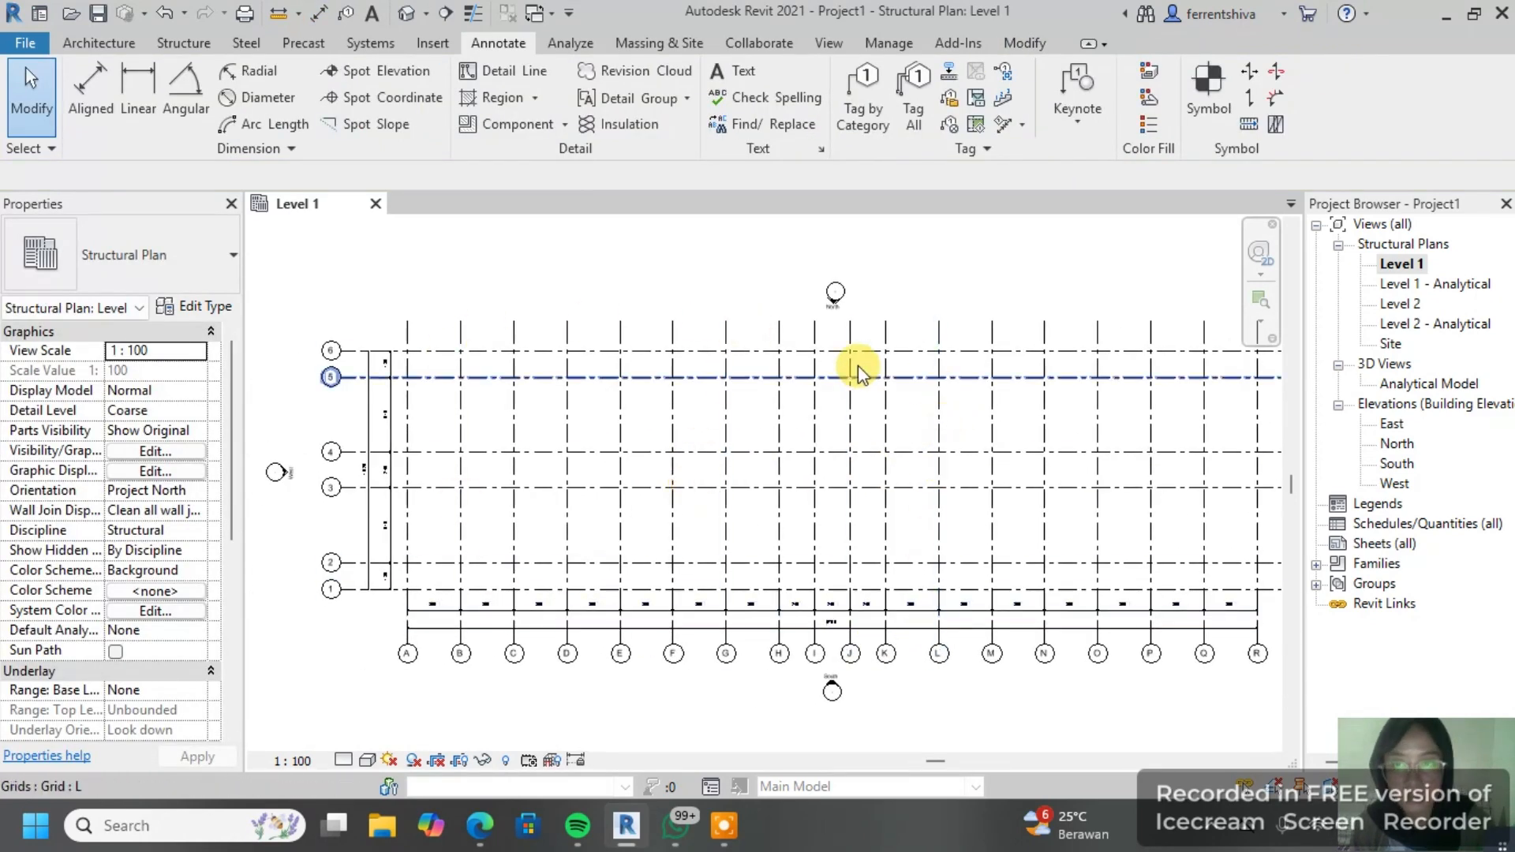
middle_click_drag(895, 512, 815, 496)
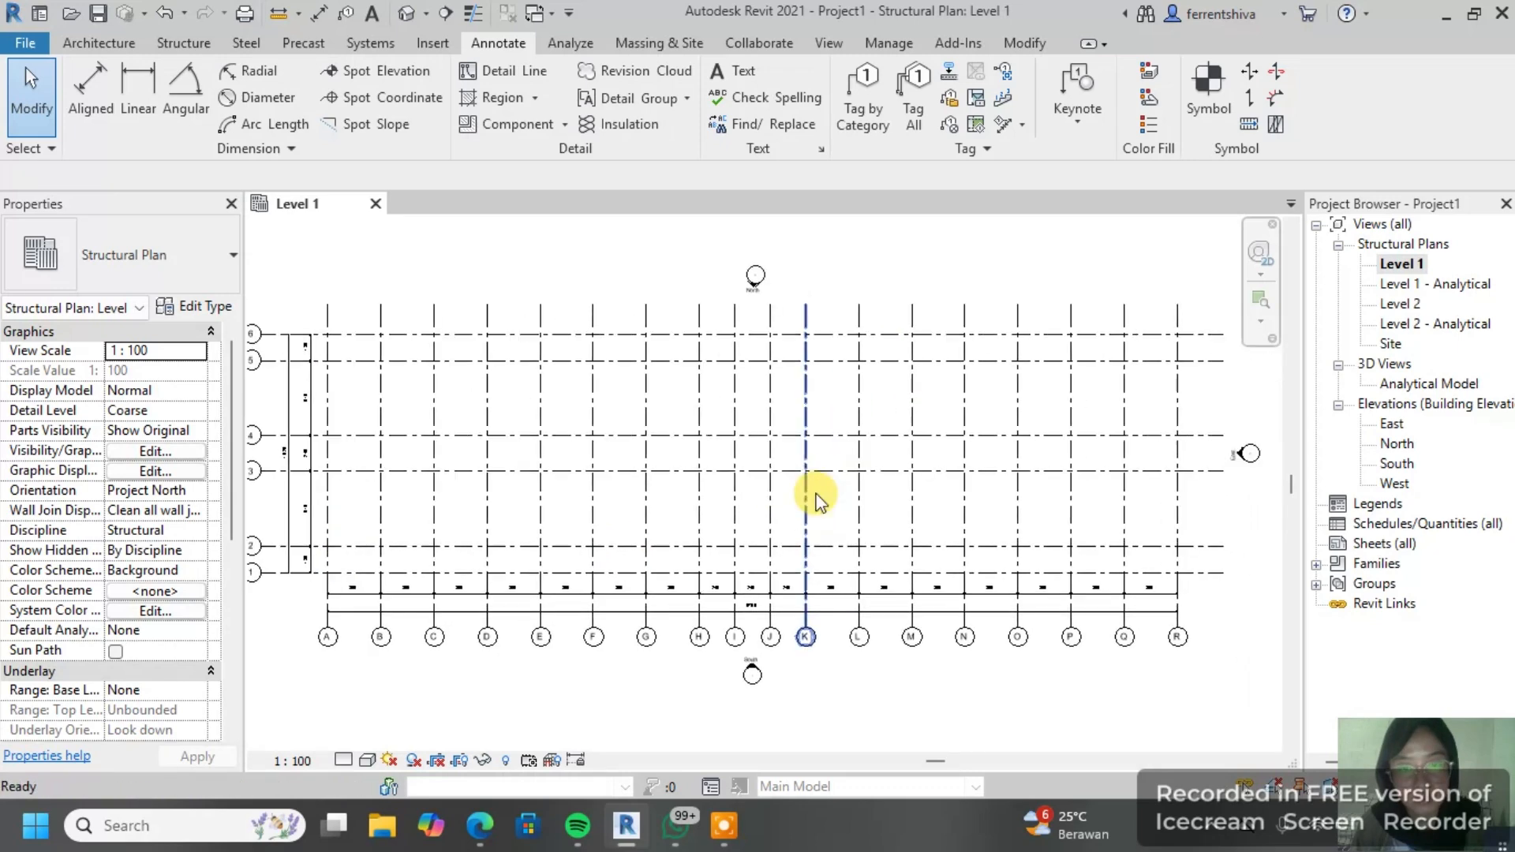
Step: Open the North elevation view and the East elevation view
middle_click_drag(634, 540, 658, 534)
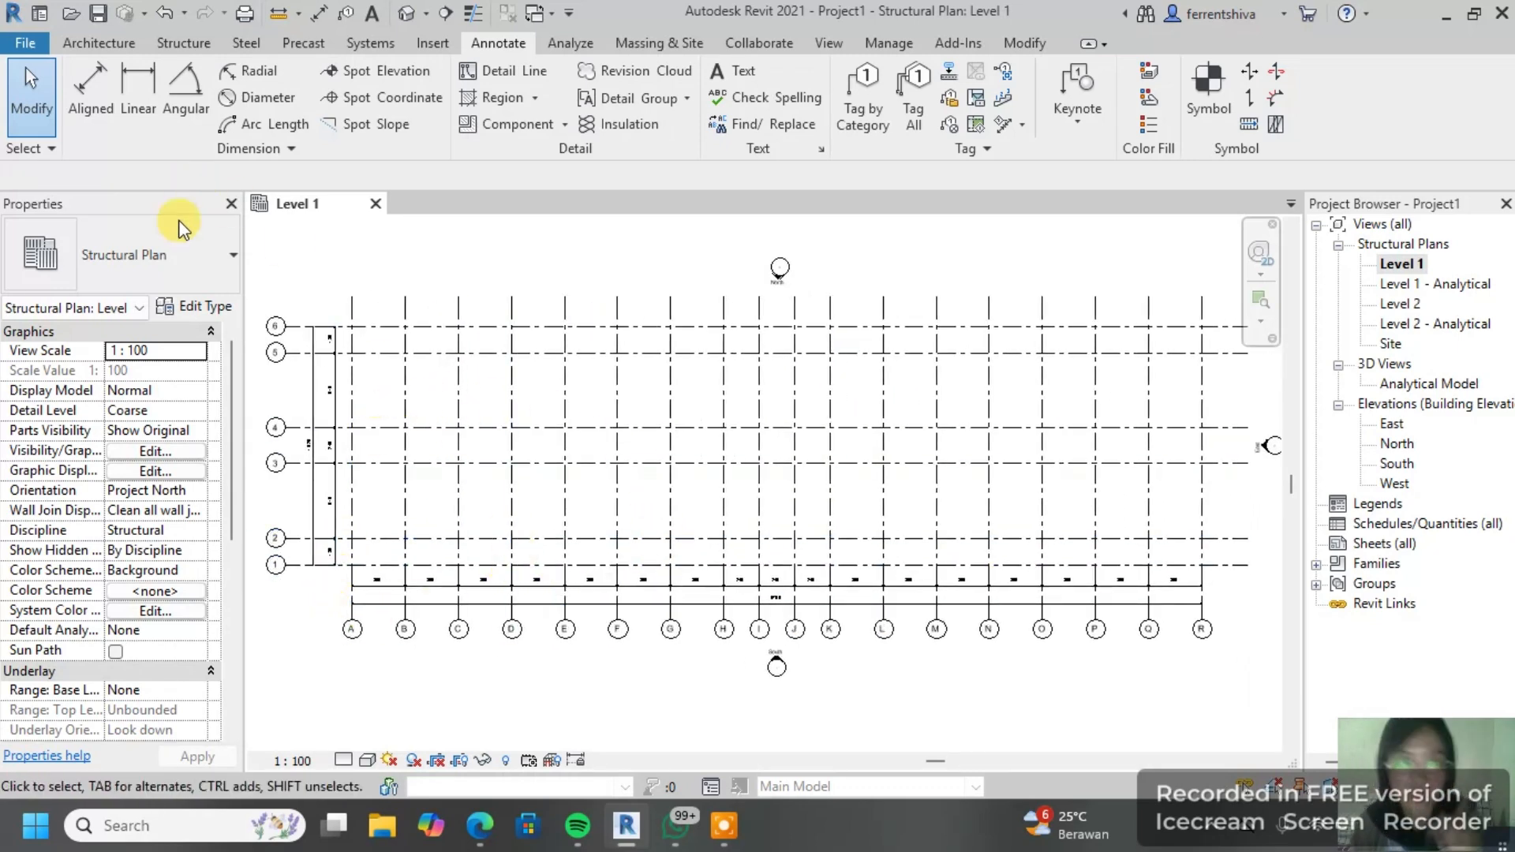
left_click(103, 45)
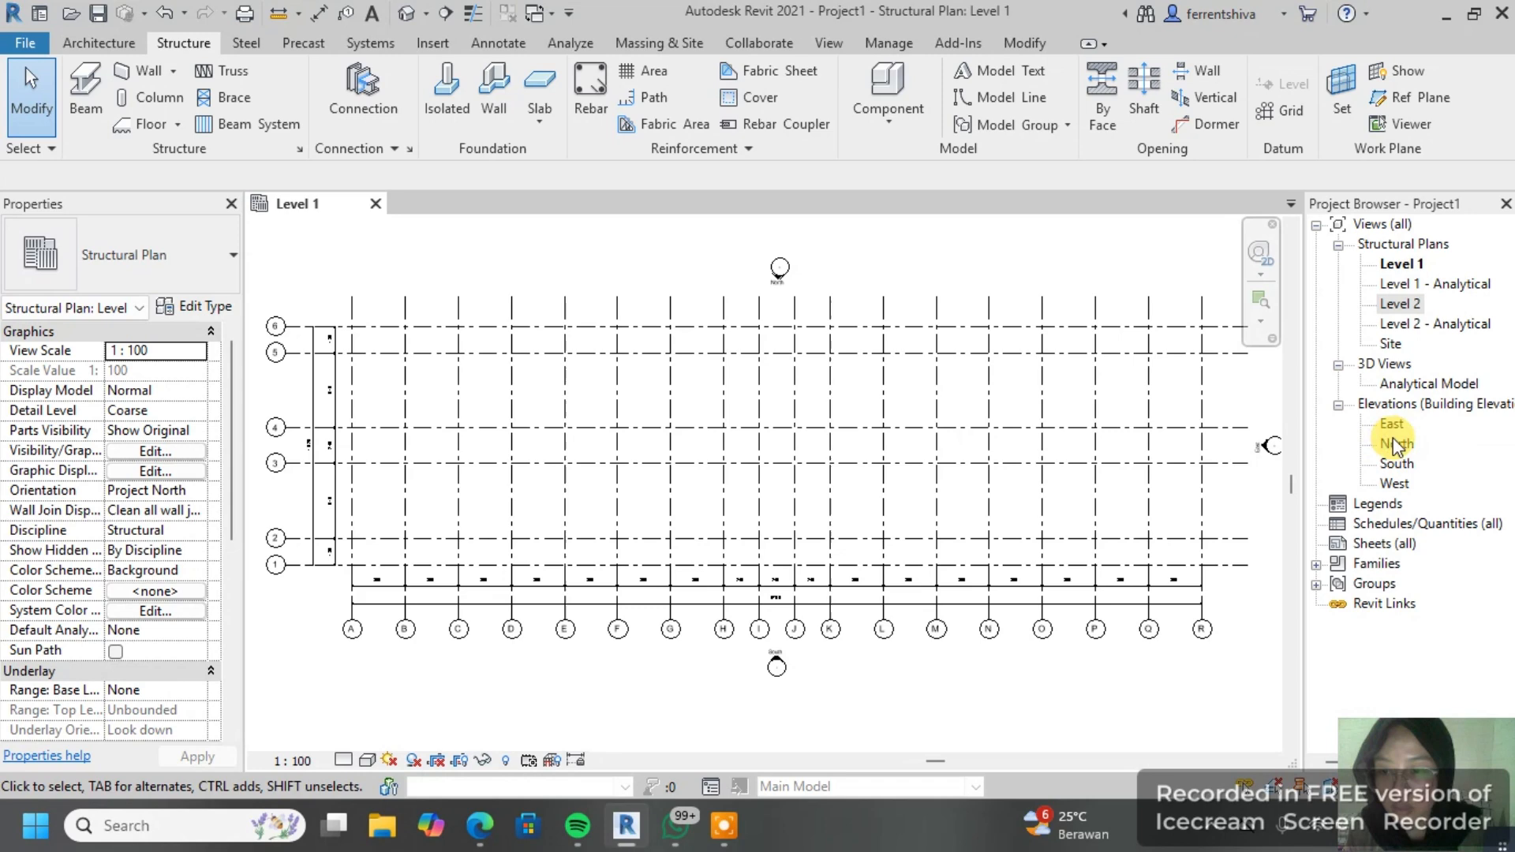
double_click(1394, 444)
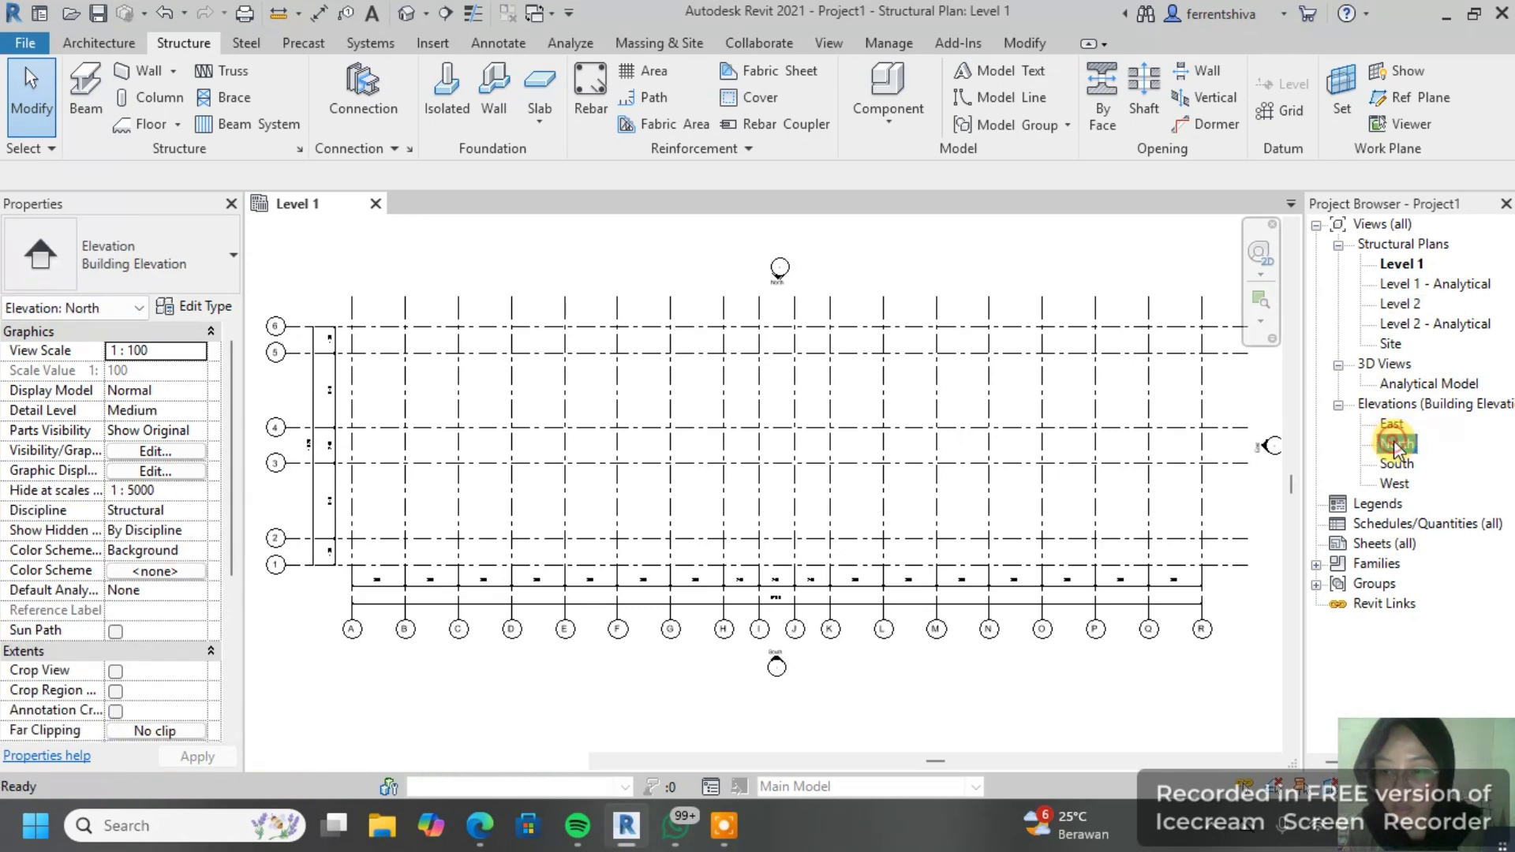
double_click(1394, 425)
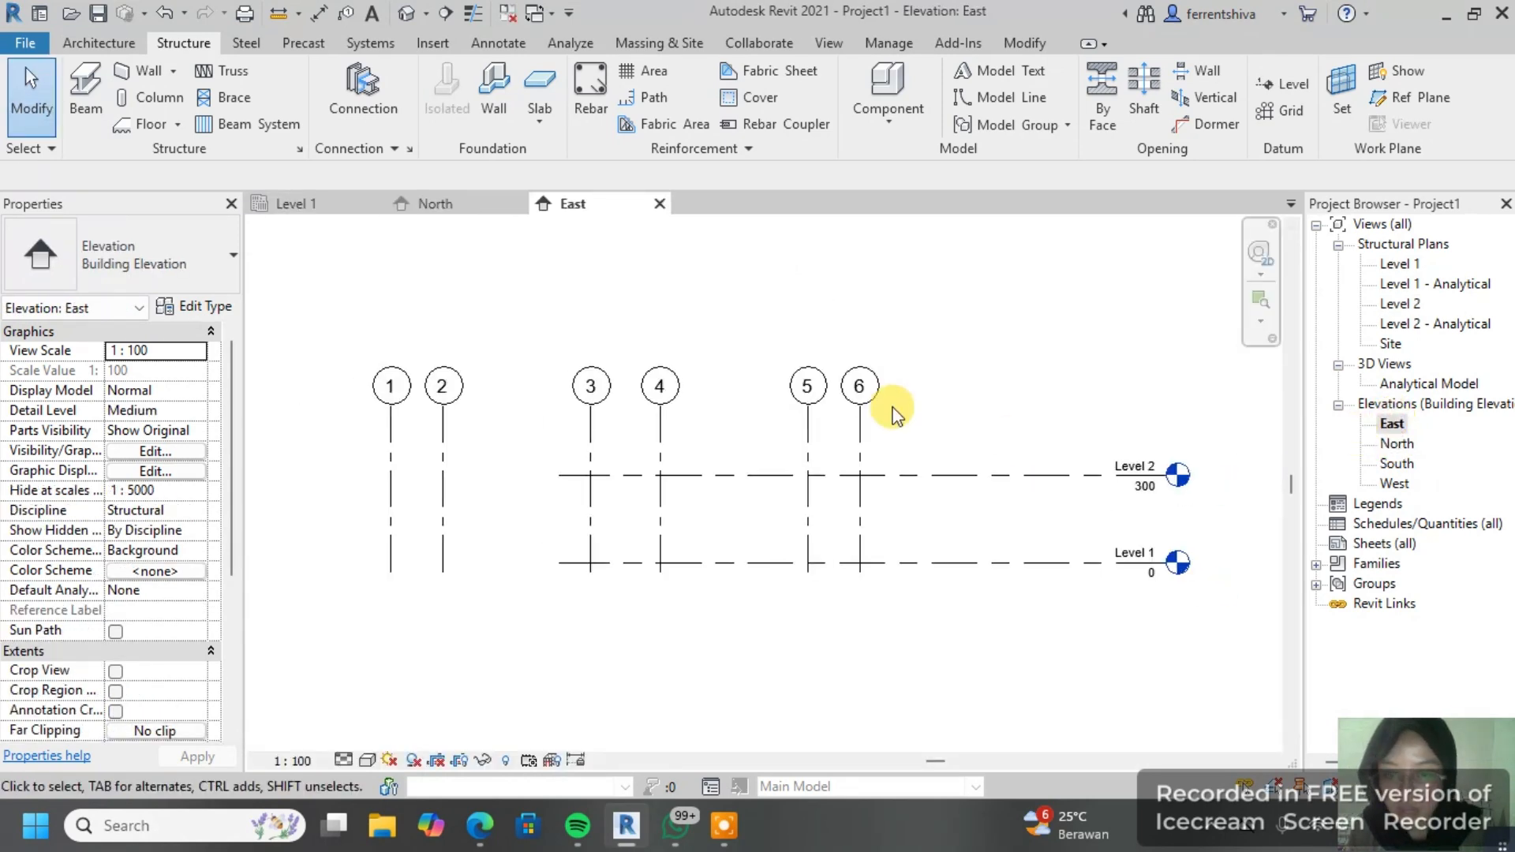
Step: Select both level lines and extend their free ends past grid line 1 so they span all six grids
scroll(874, 443, "up", 2)
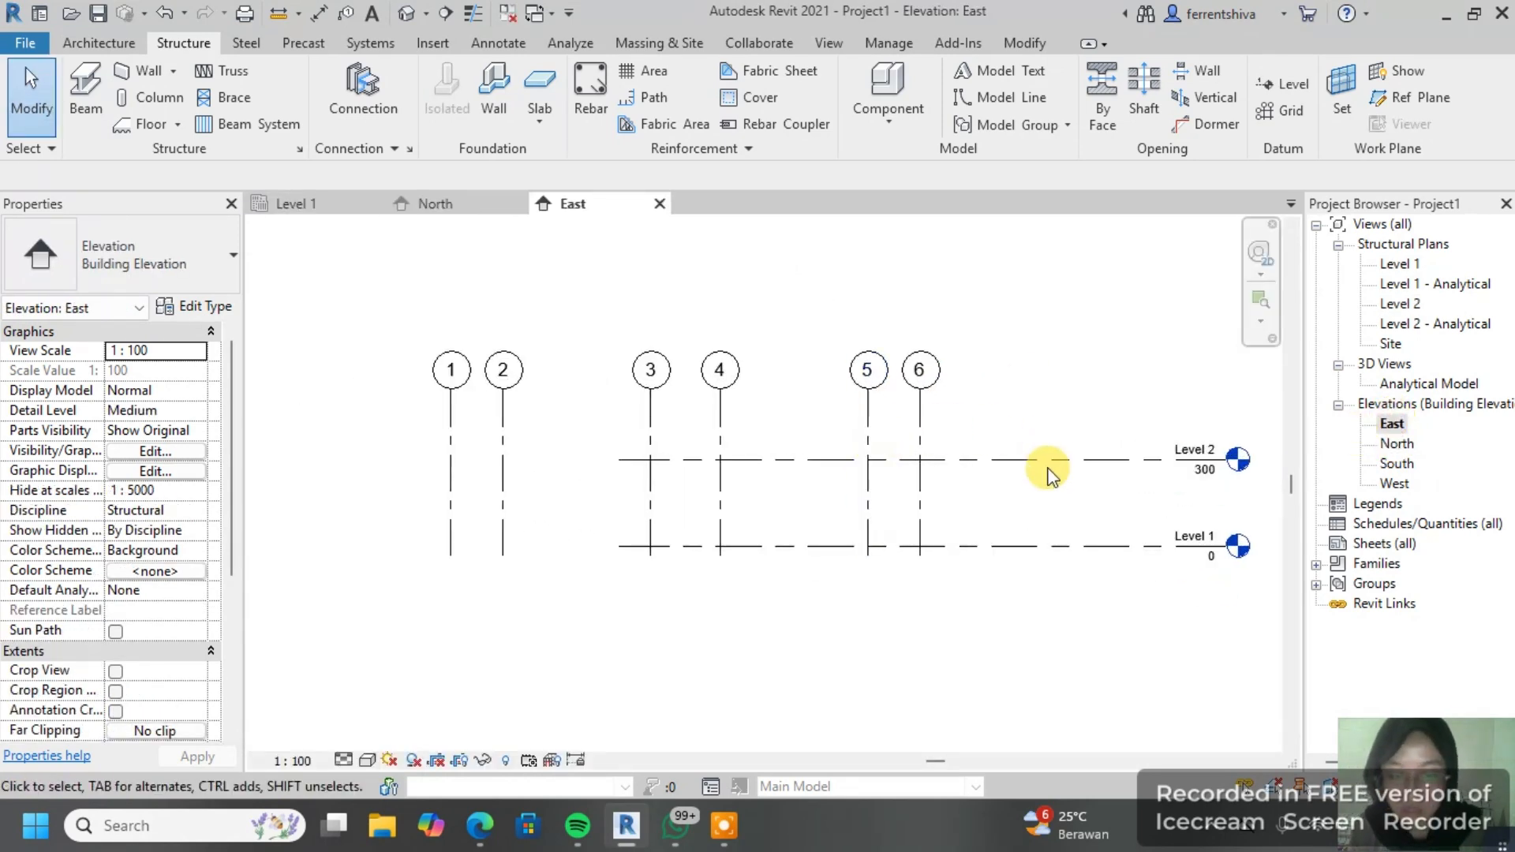
left_click_drag(1063, 617, 989, 410)
middle_click_drag(771, 443, 881, 459)
left_click(872, 457)
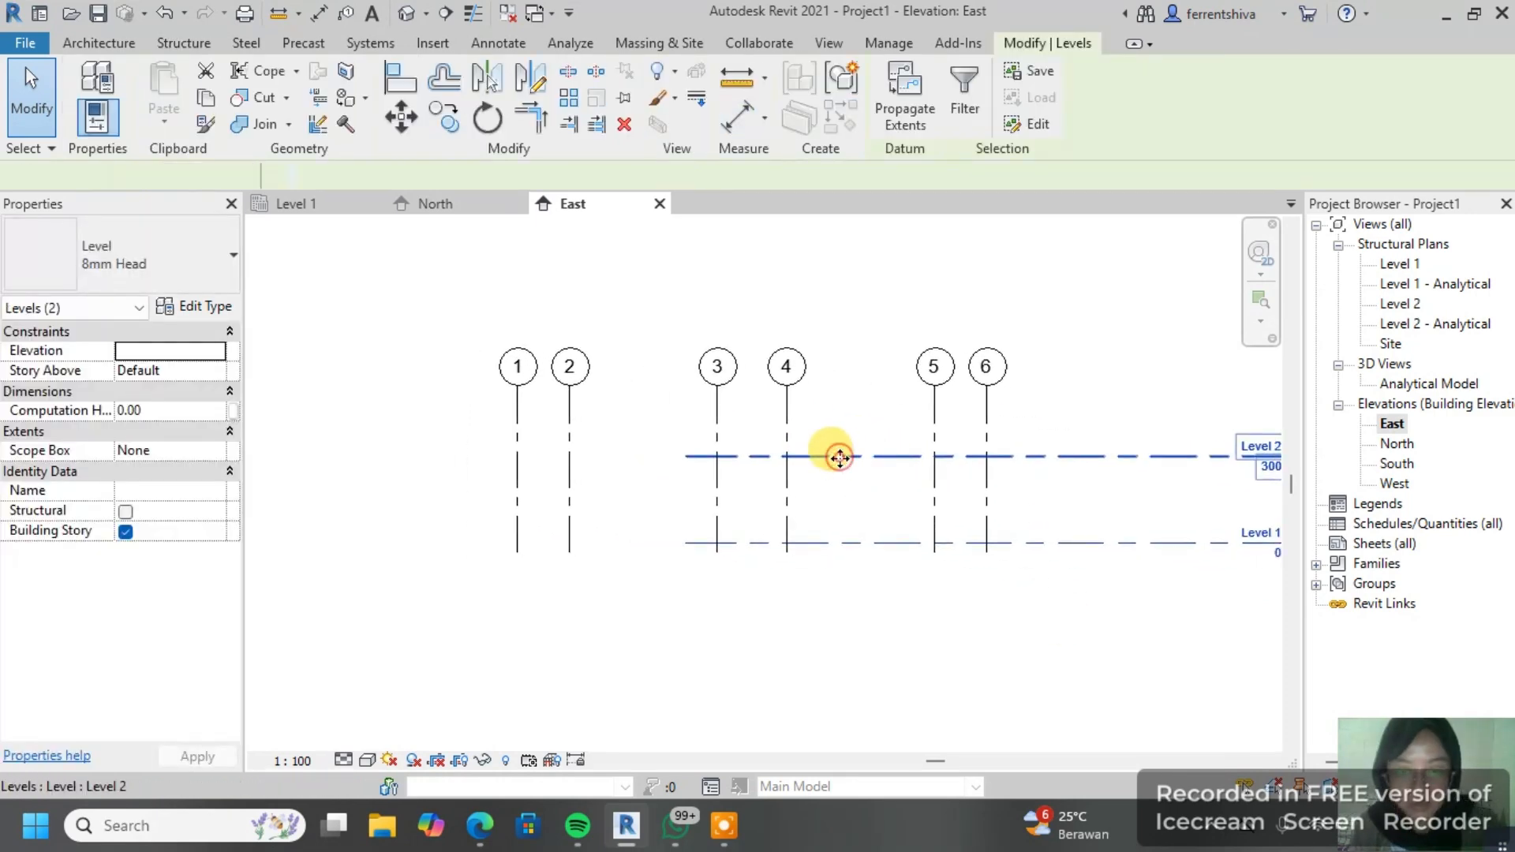
left_click_drag(652, 462, 448, 456)
scroll(838, 398, "down", 2)
Step: Extend the bubble ends of grid lines 1 to 6 well above Level 2 to make room for more levels
left_click_drag(1015, 406, 592, 371)
scroll(615, 430, "down", 2)
left_click(600, 456)
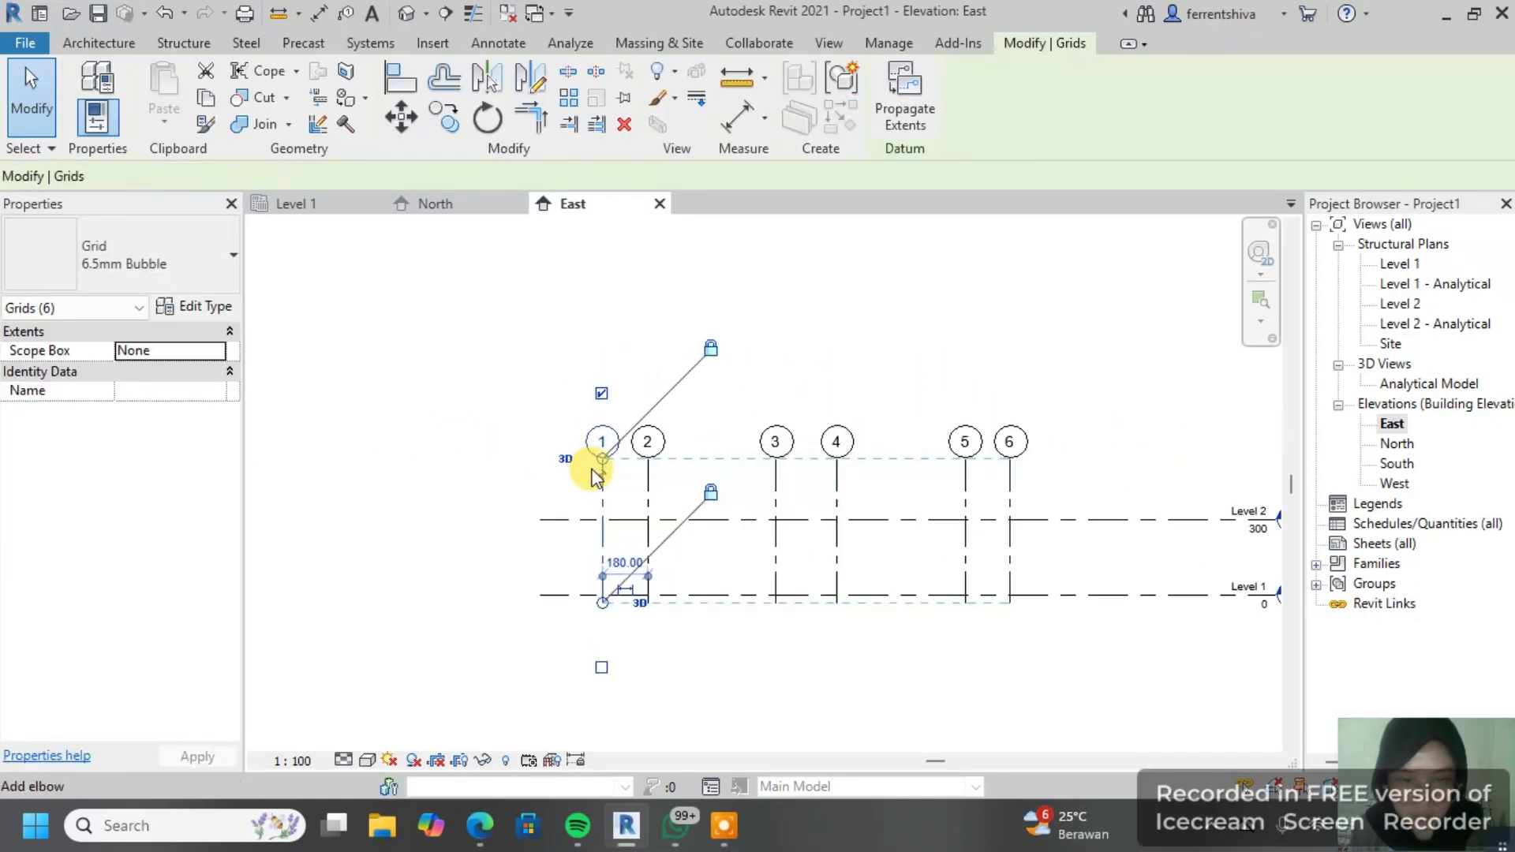
left_click_drag(599, 462, 623, 337)
middle_click_drag(643, 398, 661, 472)
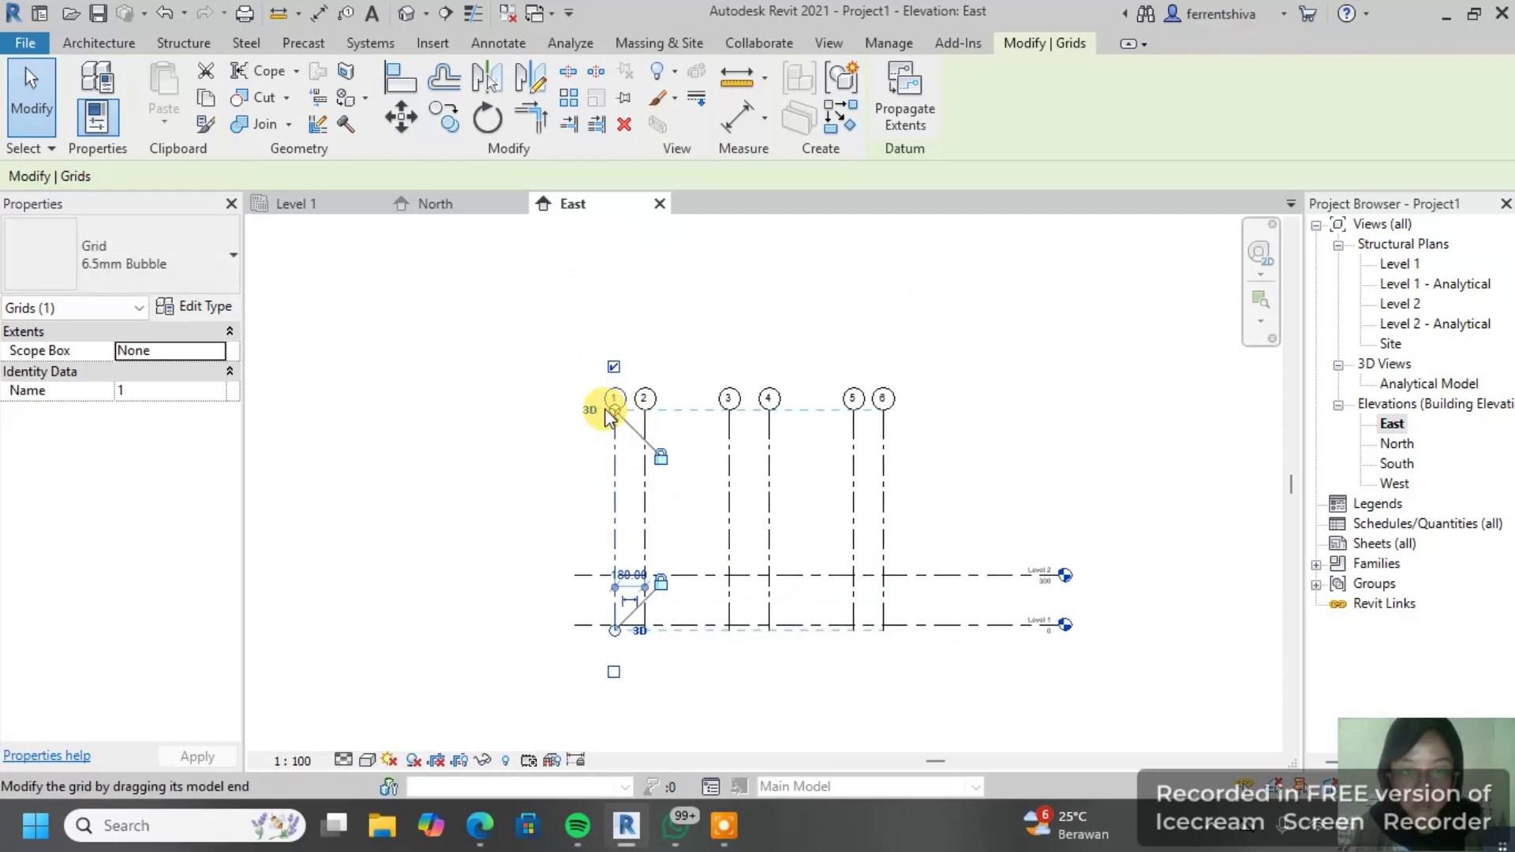
left_click_drag(612, 408, 614, 274)
key("Escape")
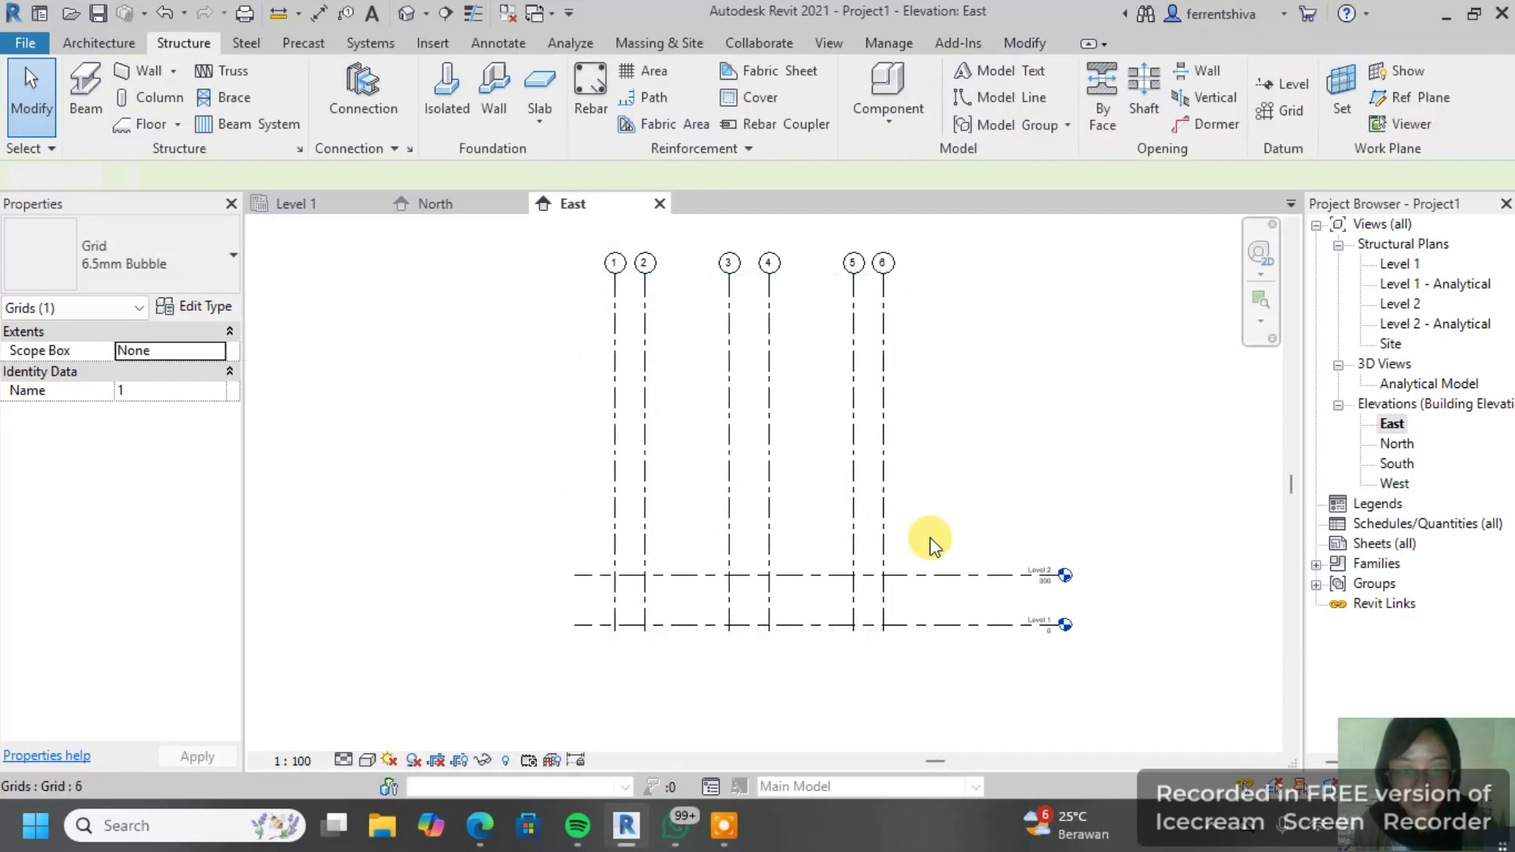
Step: Set the elevation of Level 2 to 385 cm
scroll(975, 509, "up", 5)
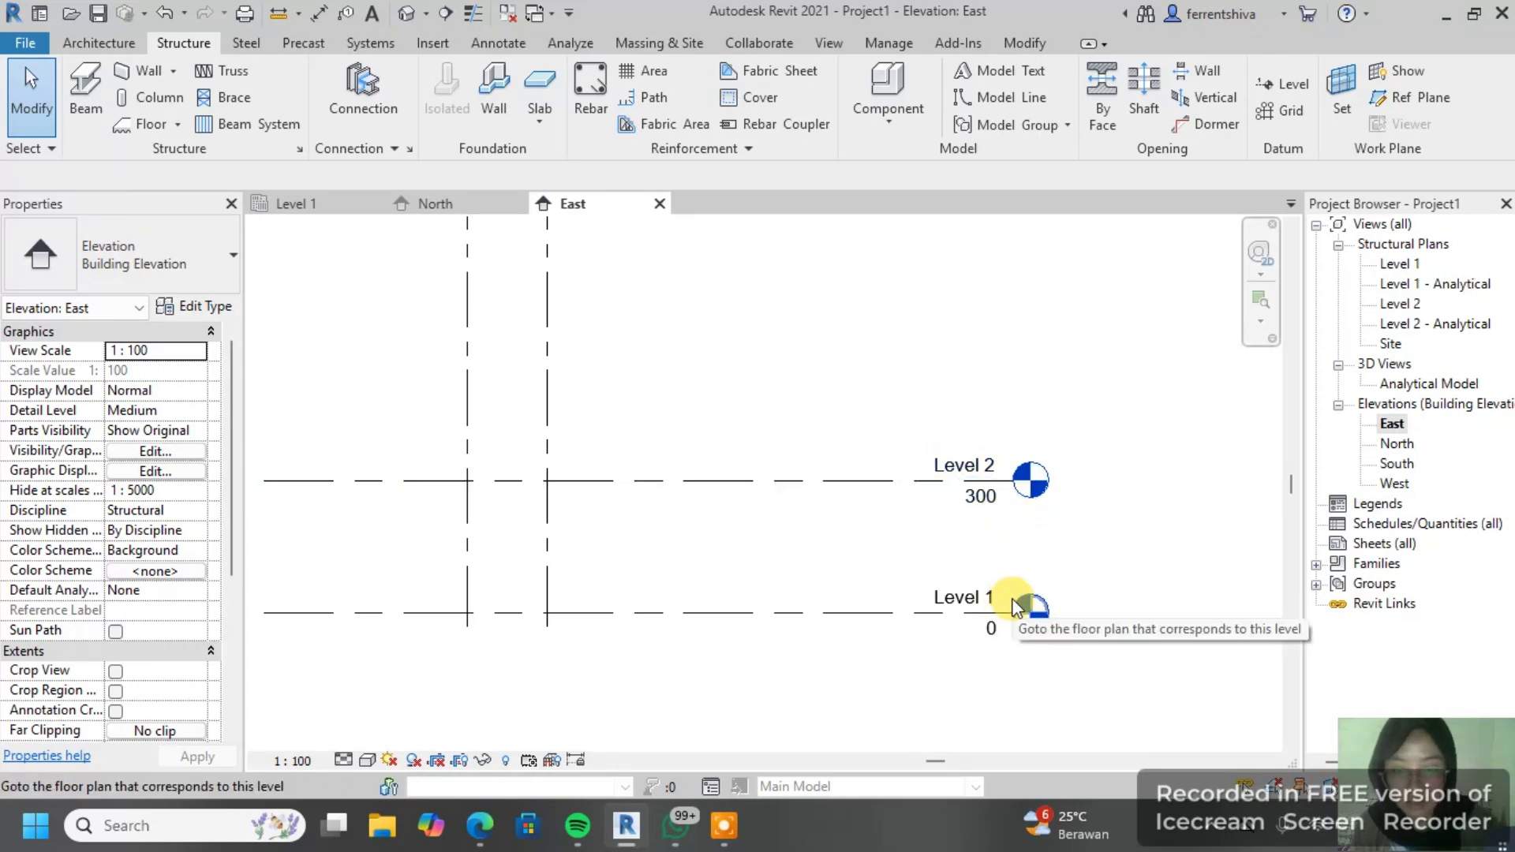
double_click(986, 498)
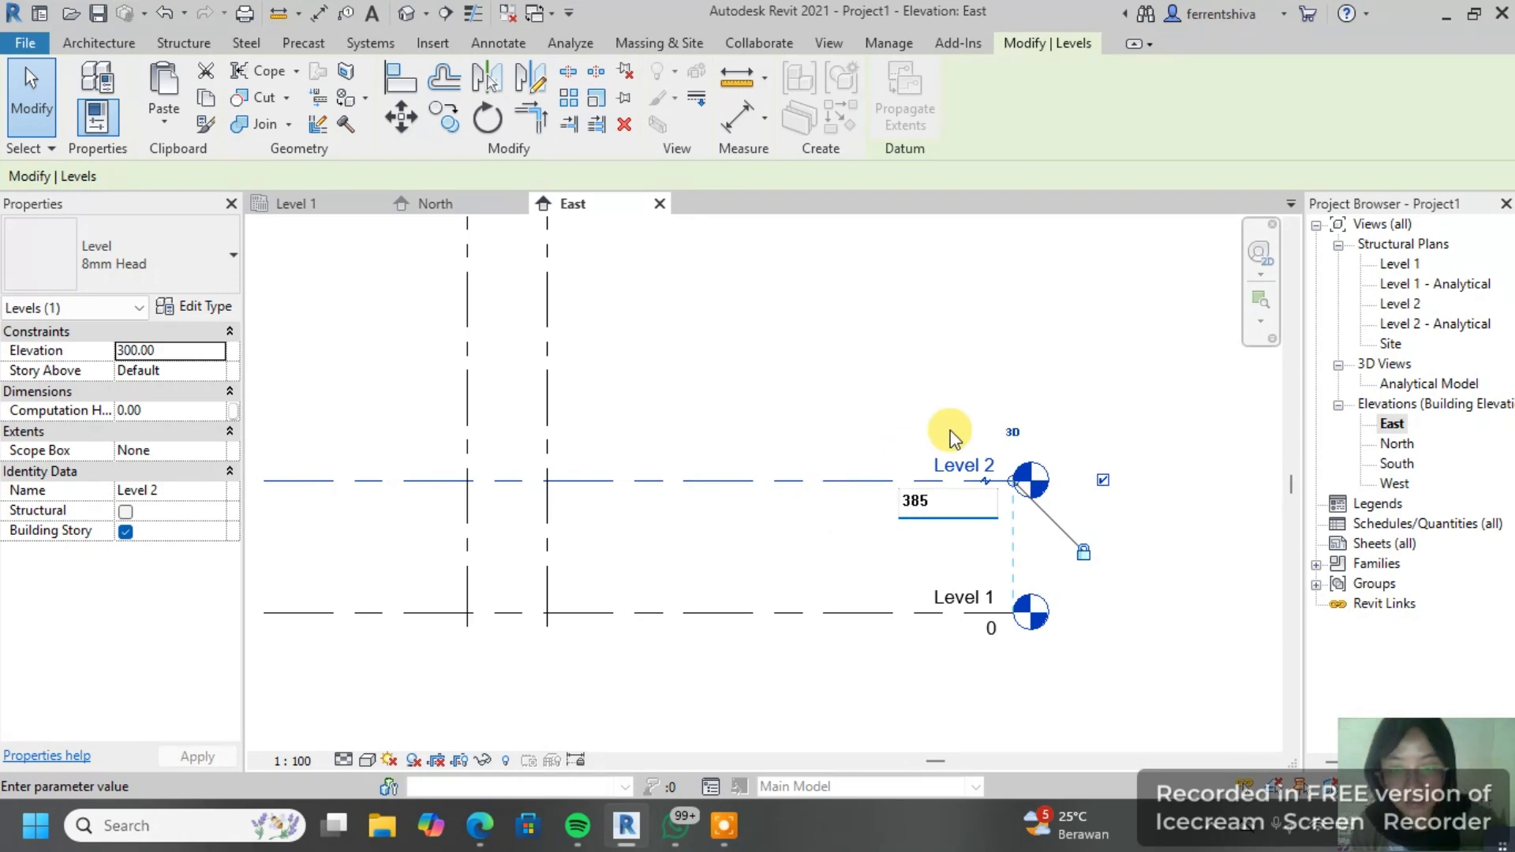
key("Return")
scroll(995, 376, "down", 1)
middle_click_drag(1002, 374, 1068, 379)
left_click(1069, 362)
Step: Add a new level 385 cm above Level 2, aligned with both ends of the existing level lines
middle_click_drag(937, 322, 1005, 325)
scroll(1006, 324, "down", 1)
left_click(1291, 88)
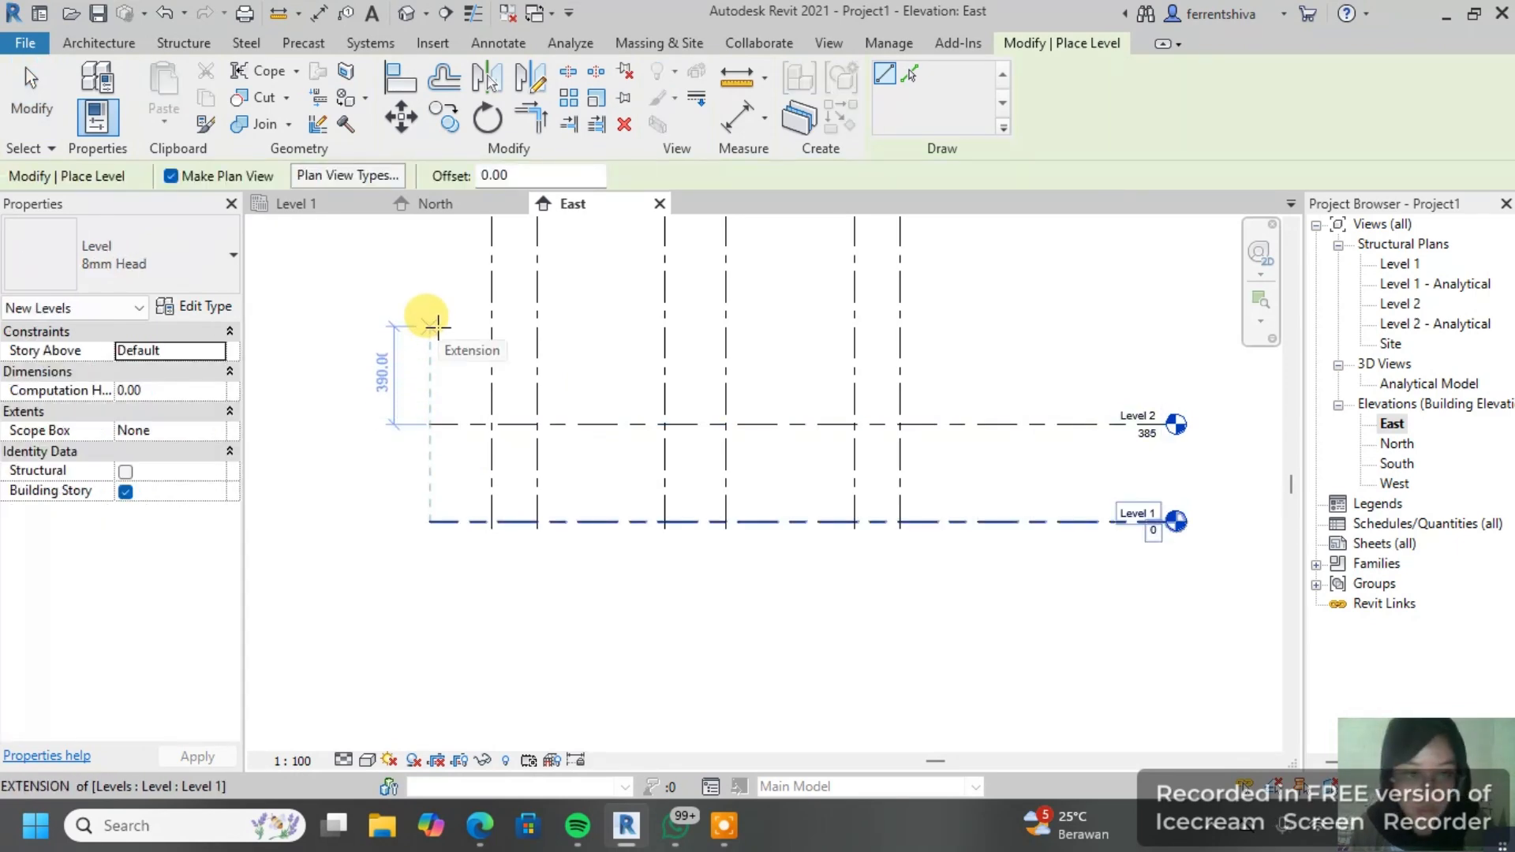
type("3")
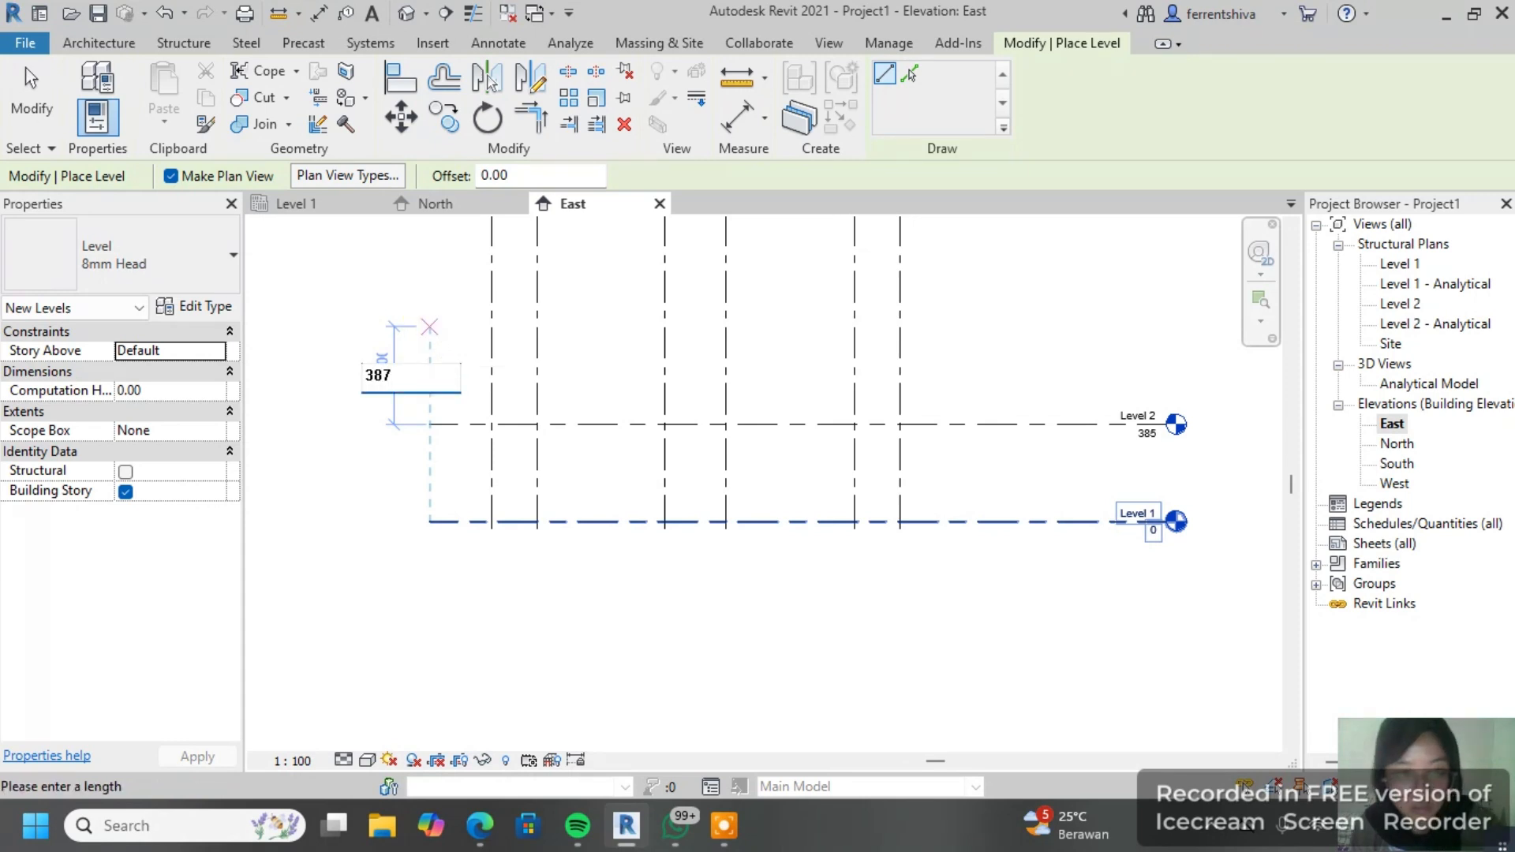
type("85")
key("Return")
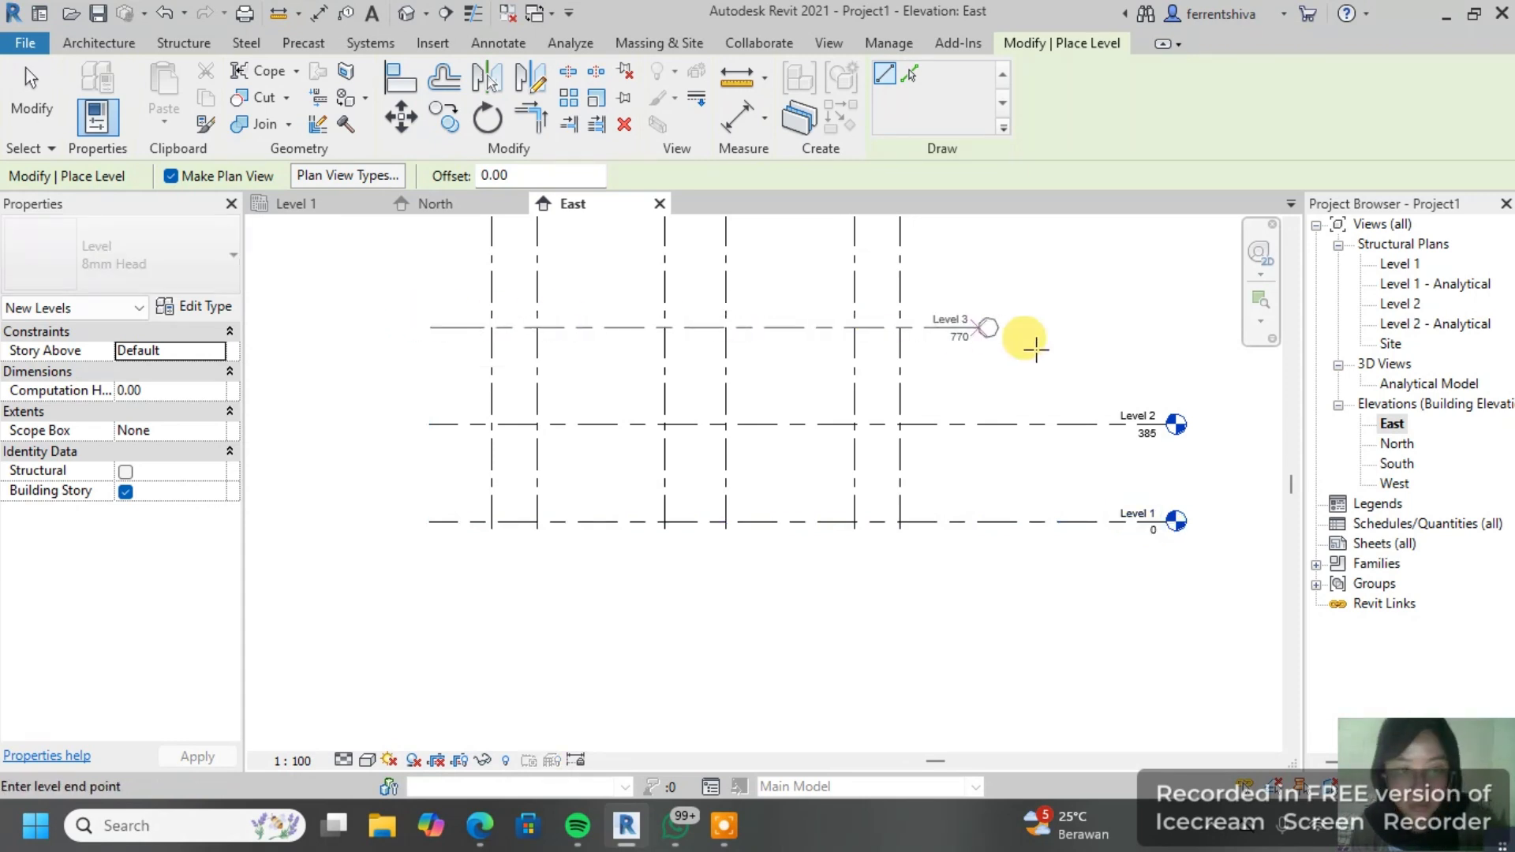
left_click(1148, 418)
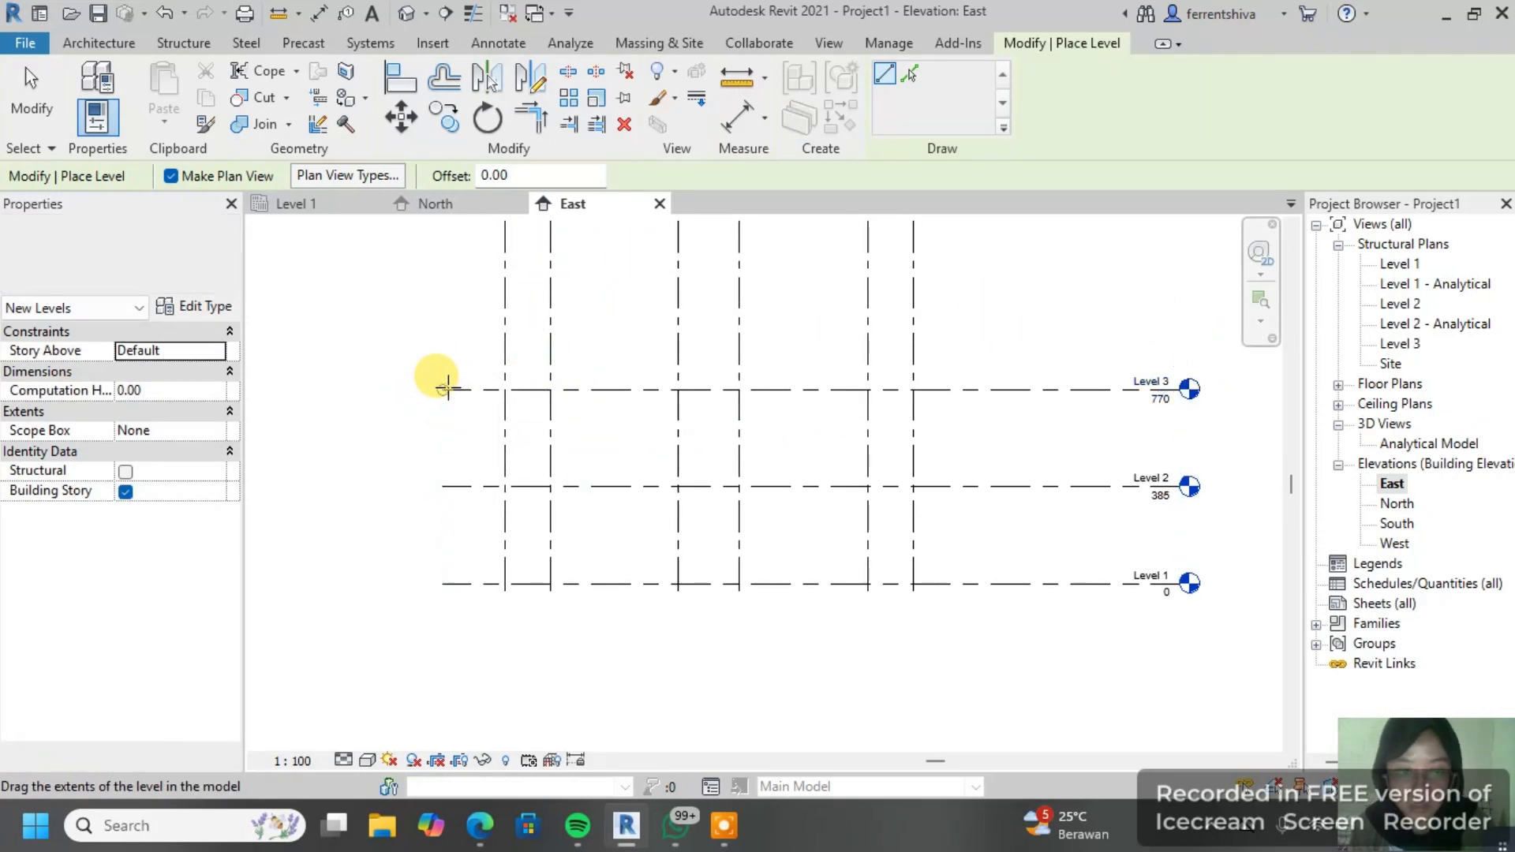
Step: Add a new level 350 cm above Level 3, aligned with both ends of the existing level lines
left_click(444, 389)
key("Escape")
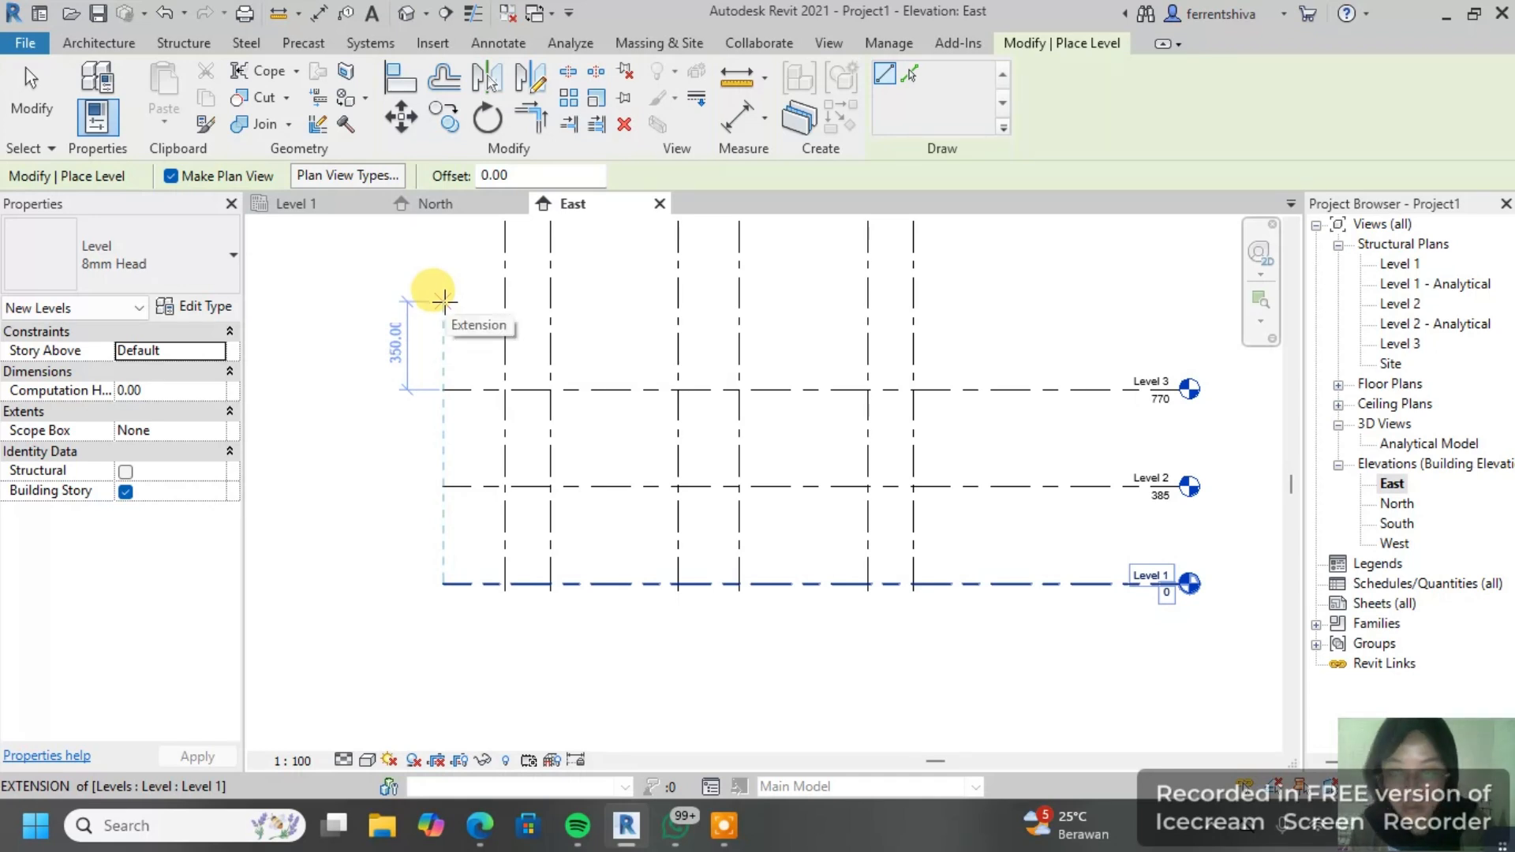
type("3")
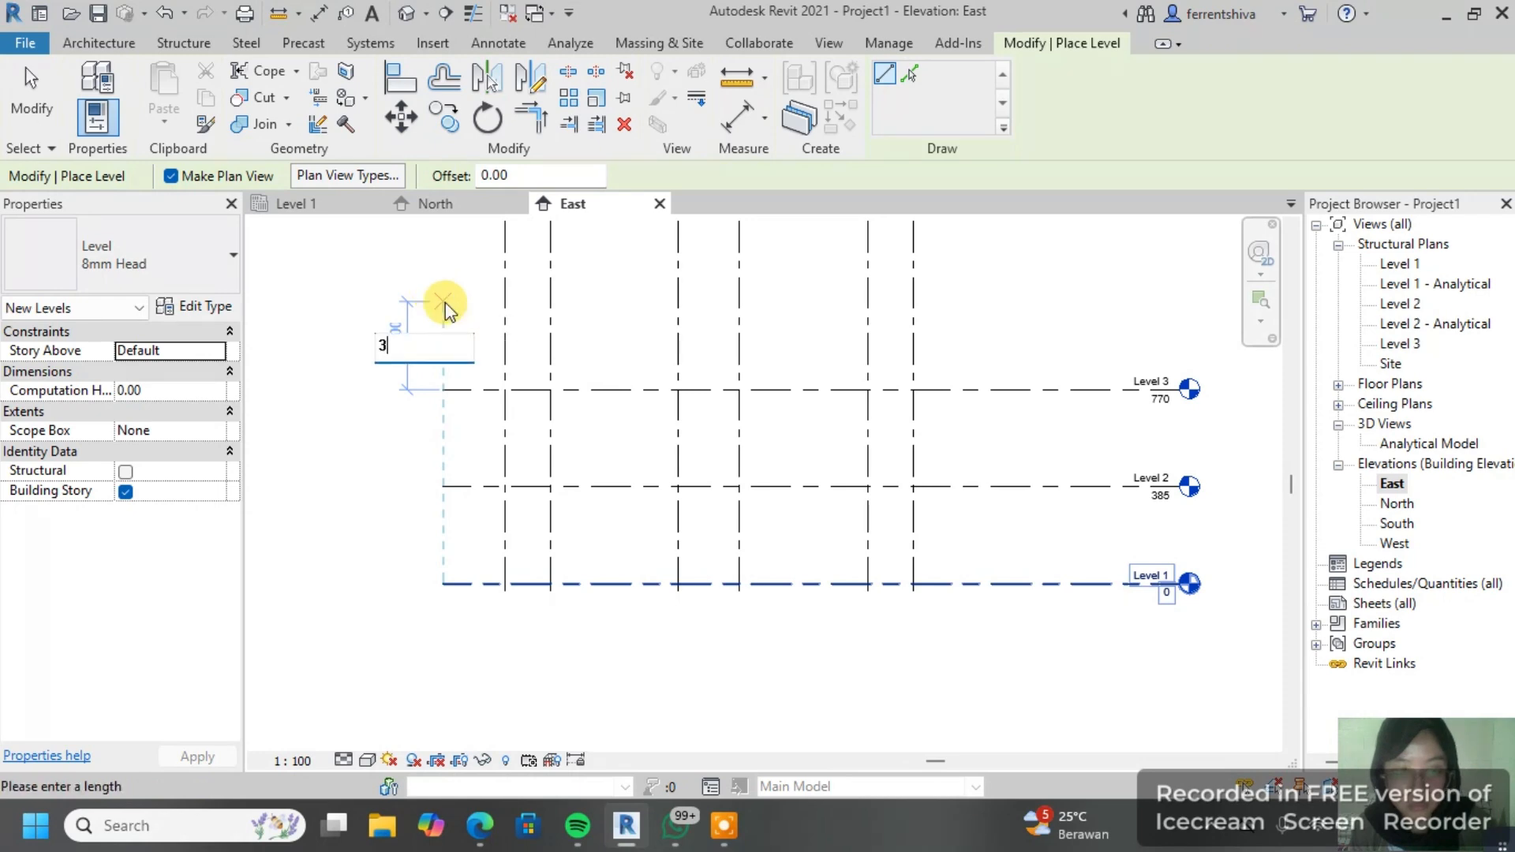
type("50")
key("Return")
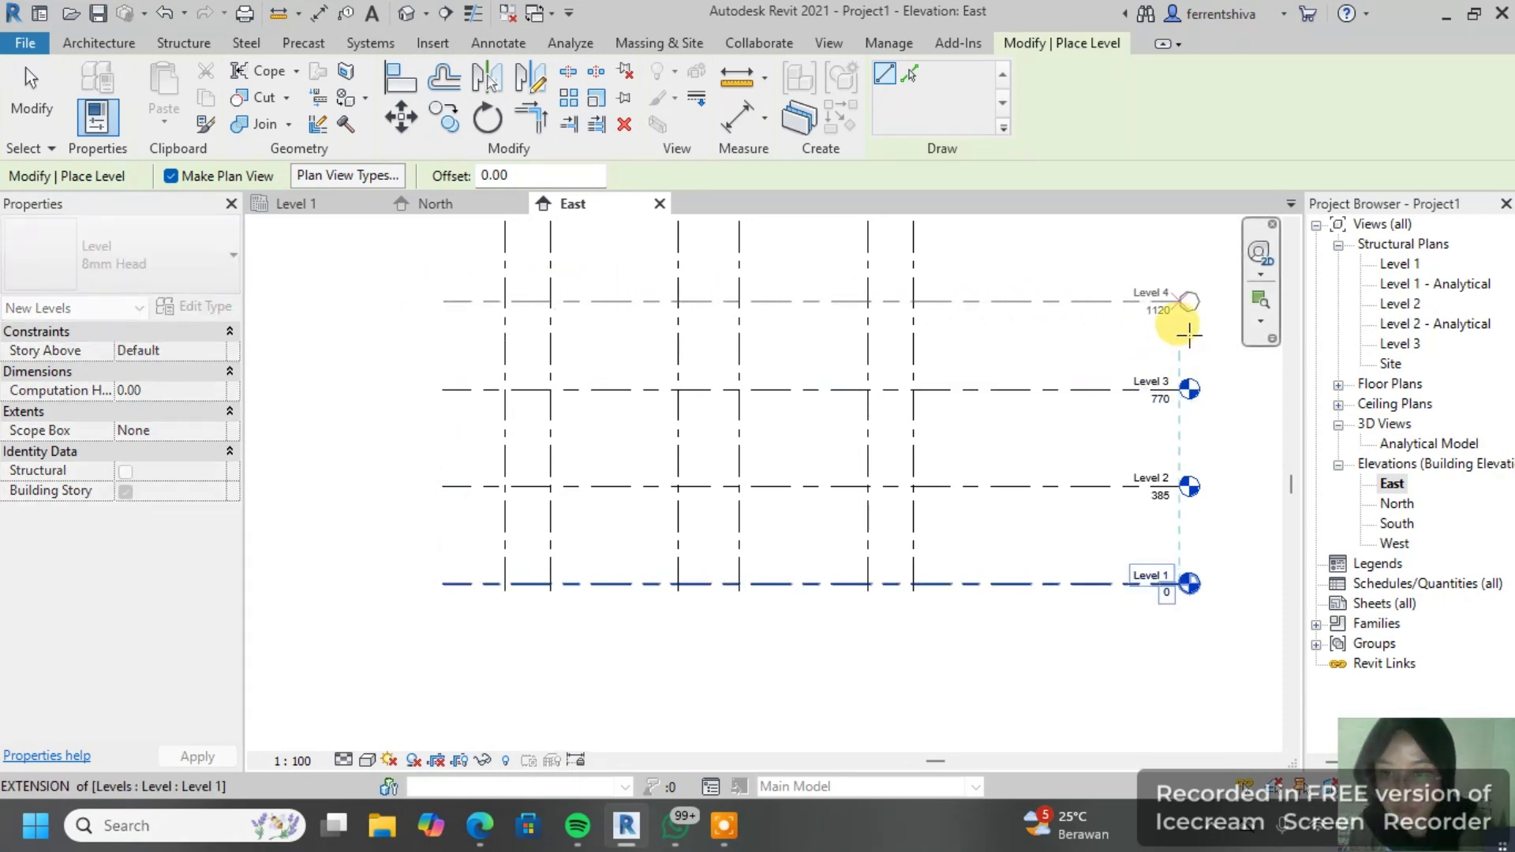
left_click(1168, 301)
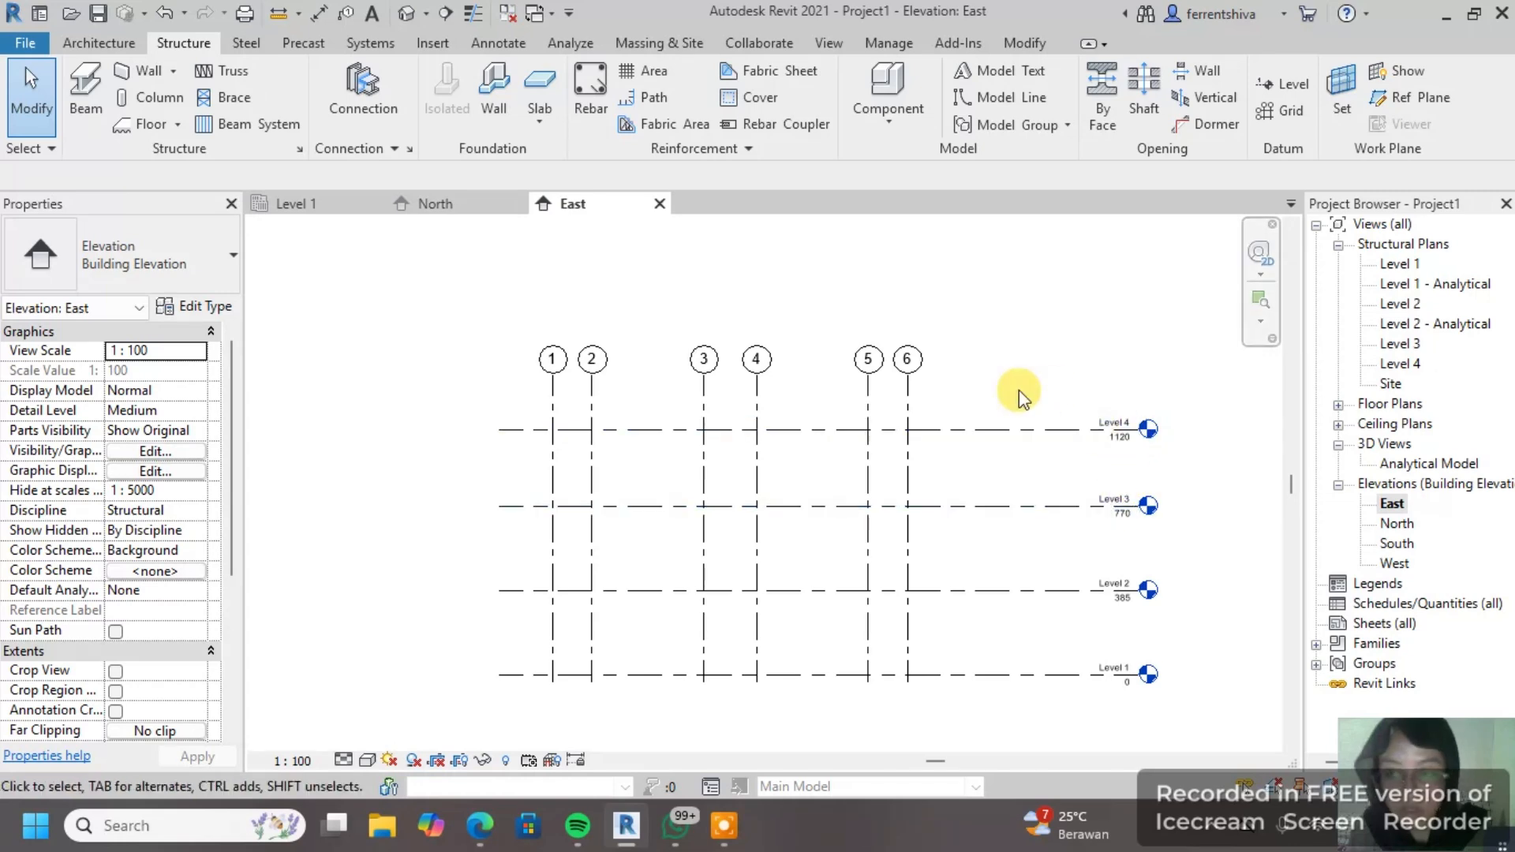
Step: Return to the Level 1 plan and start a structural column with the M_Concrete-Rectangular-Column 300 x 450mm type
scroll(1125, 544, "up", 3)
middle_click_drag(1125, 544, 1042, 445)
scroll(790, 416, "down", 2)
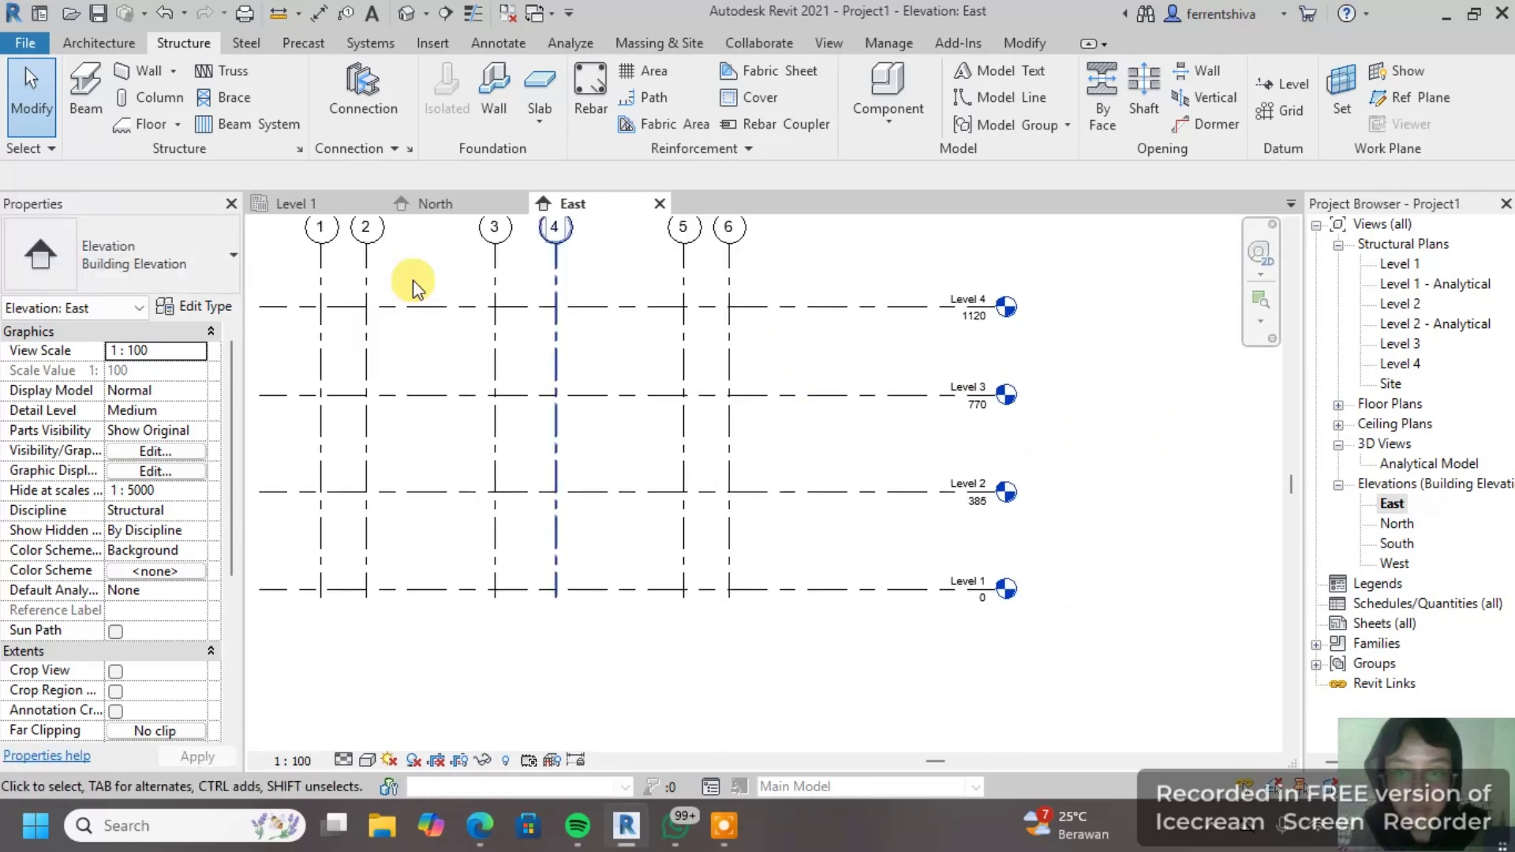
left_click(295, 210)
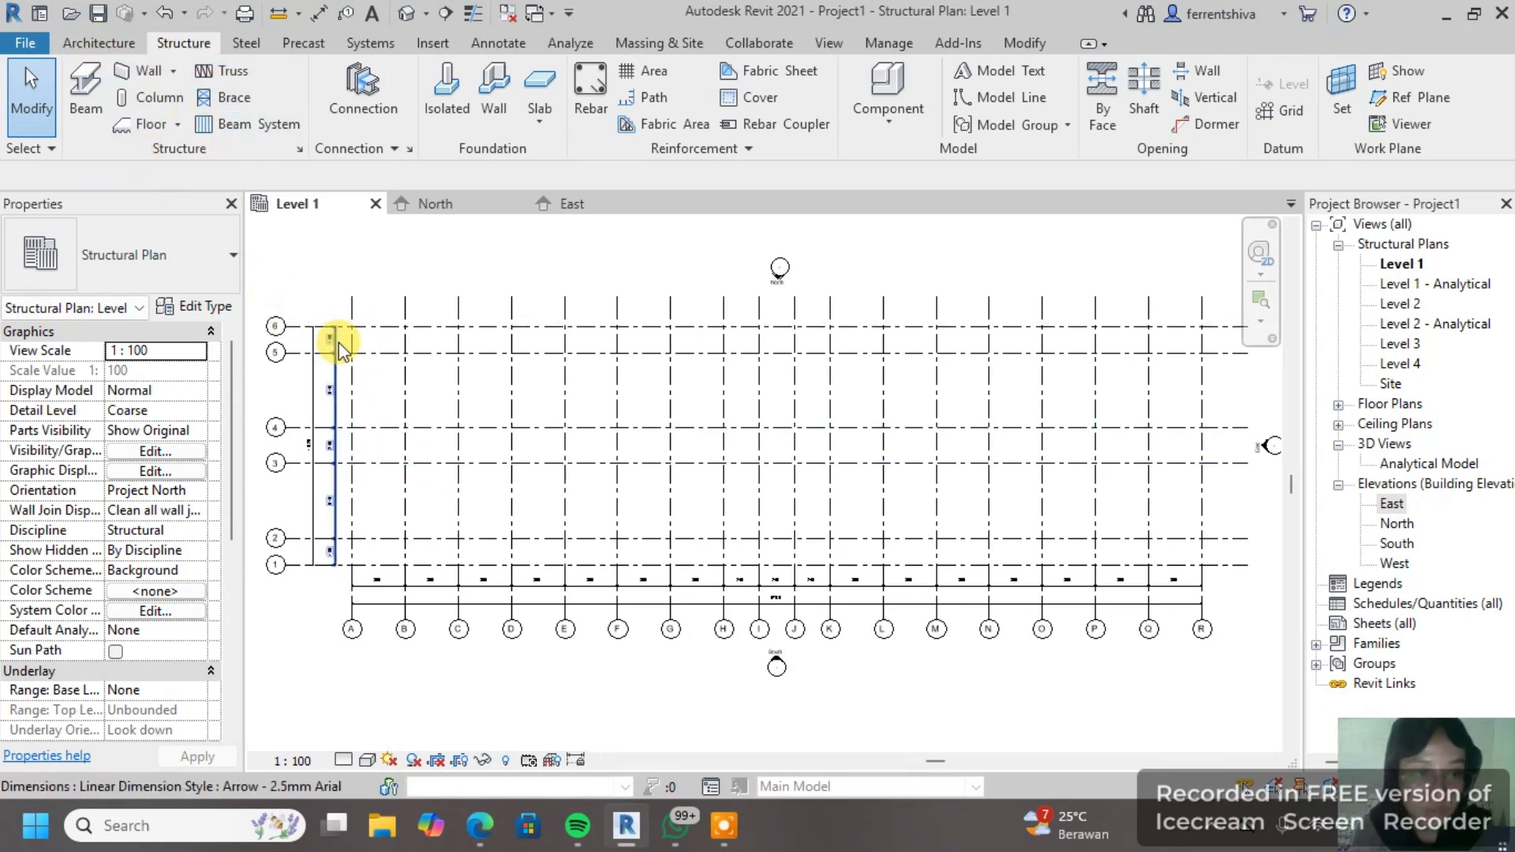
scroll(337, 341, "up", 3)
scroll(679, 548, "down", 2)
middle_click_drag(679, 547, 618, 523)
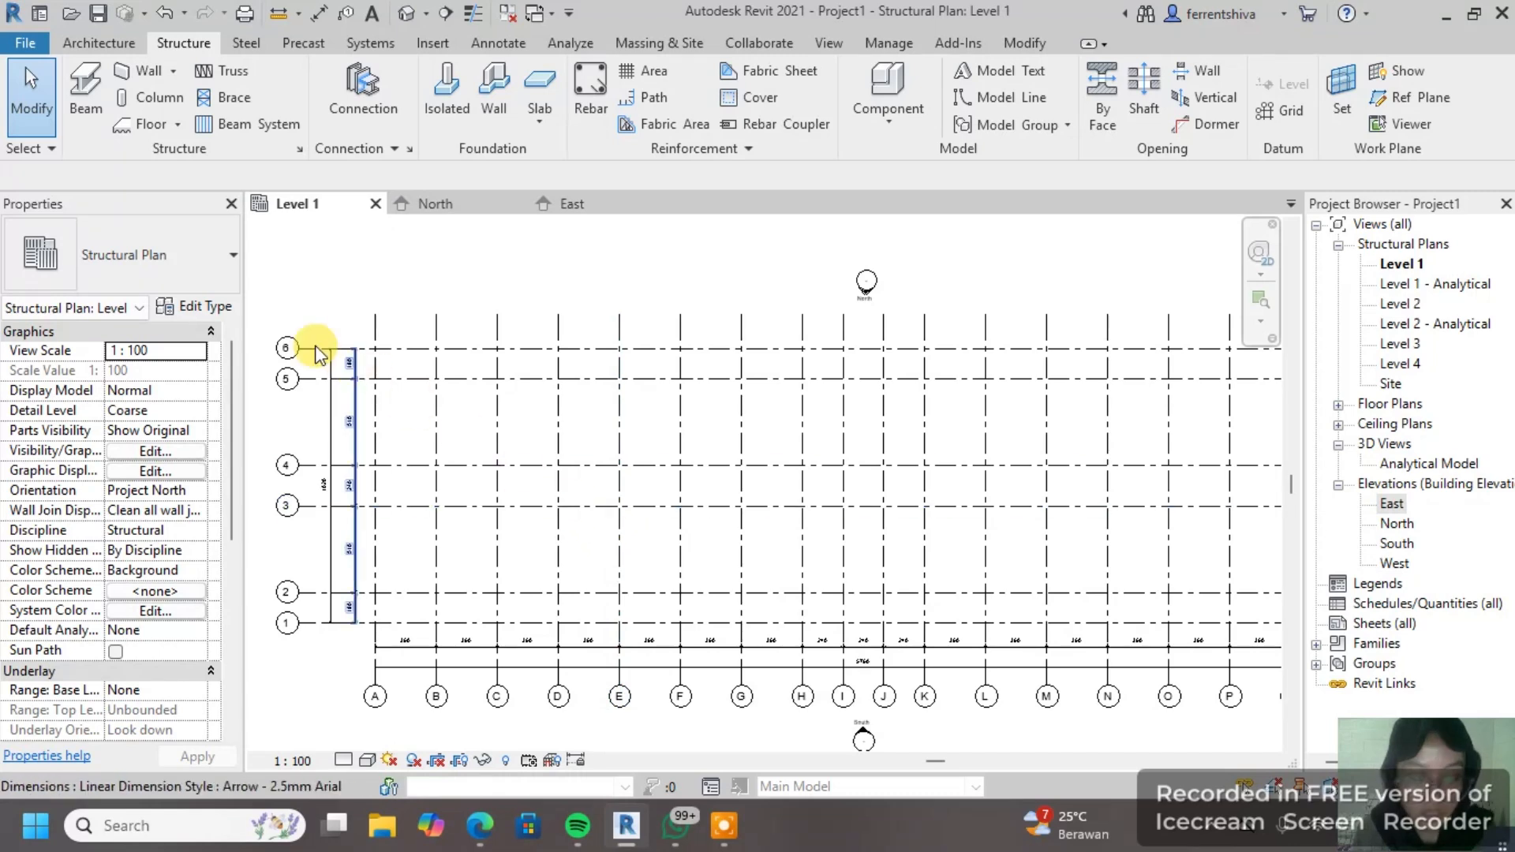
left_click(160, 99)
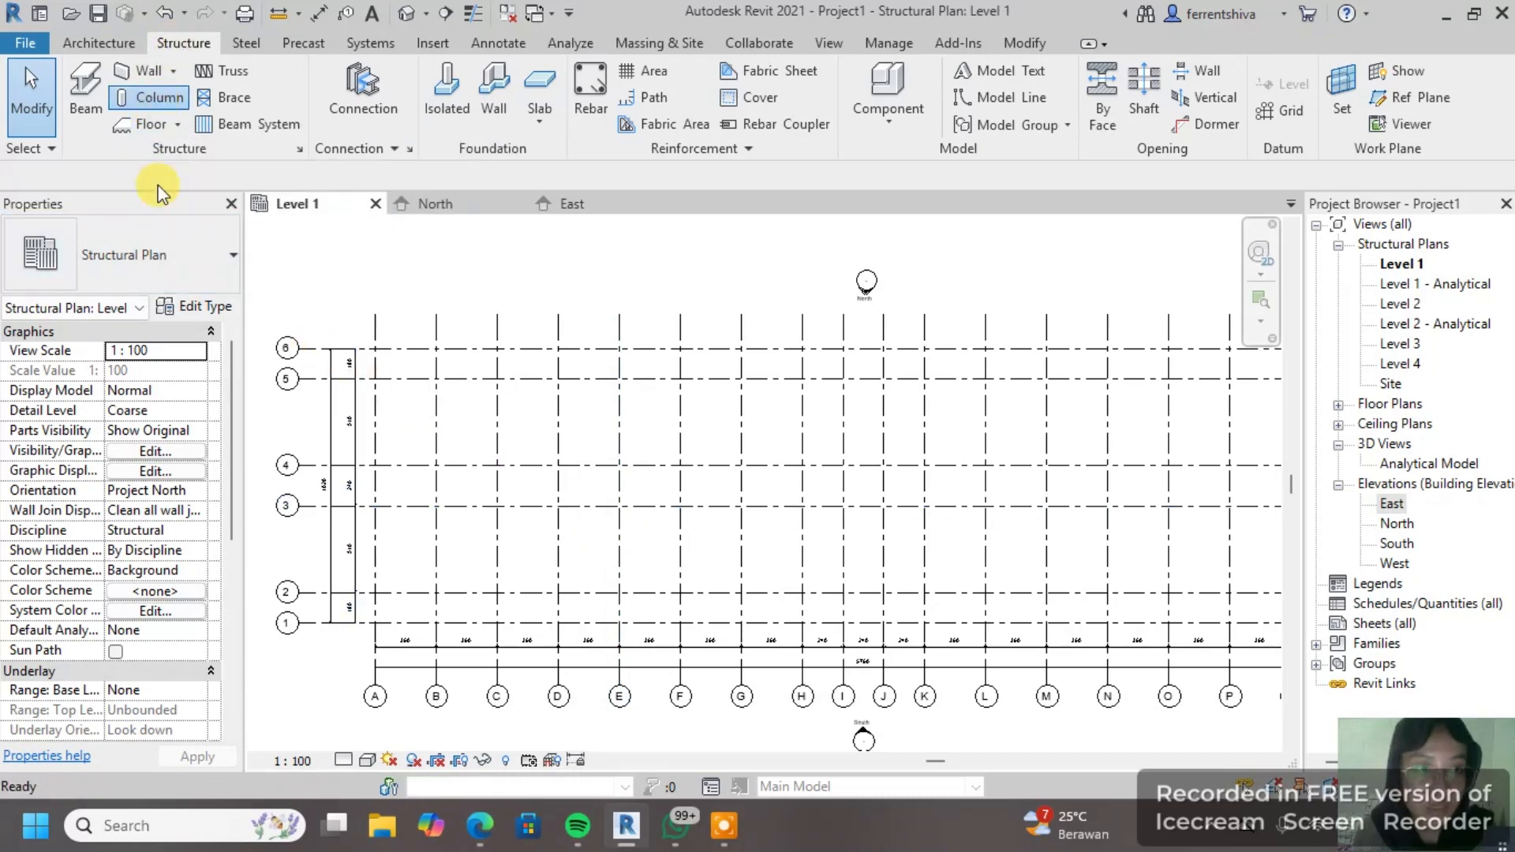
left_click(140, 274)
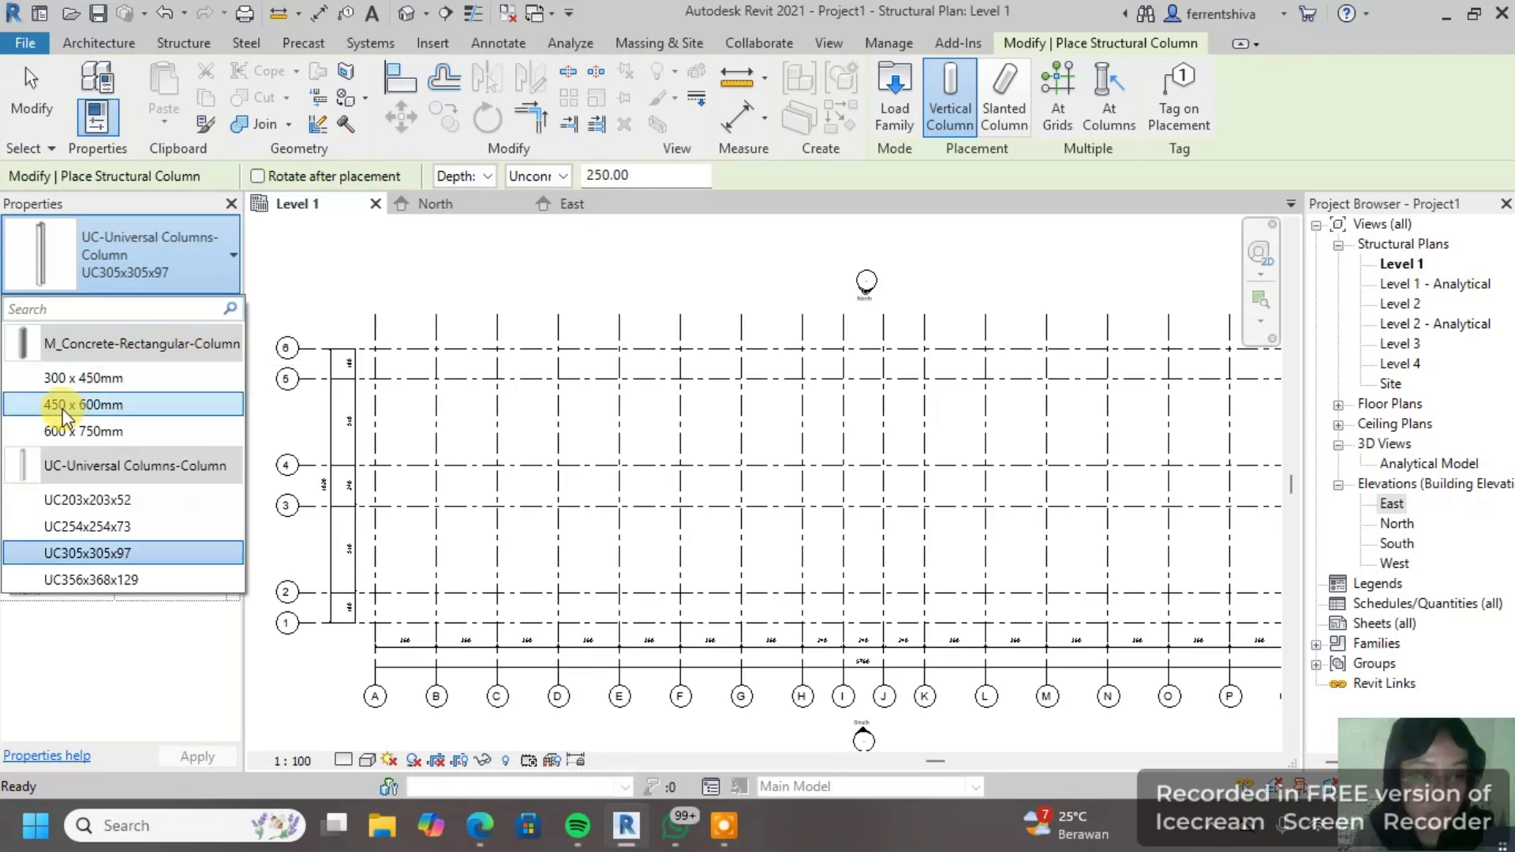
left_click(86, 377)
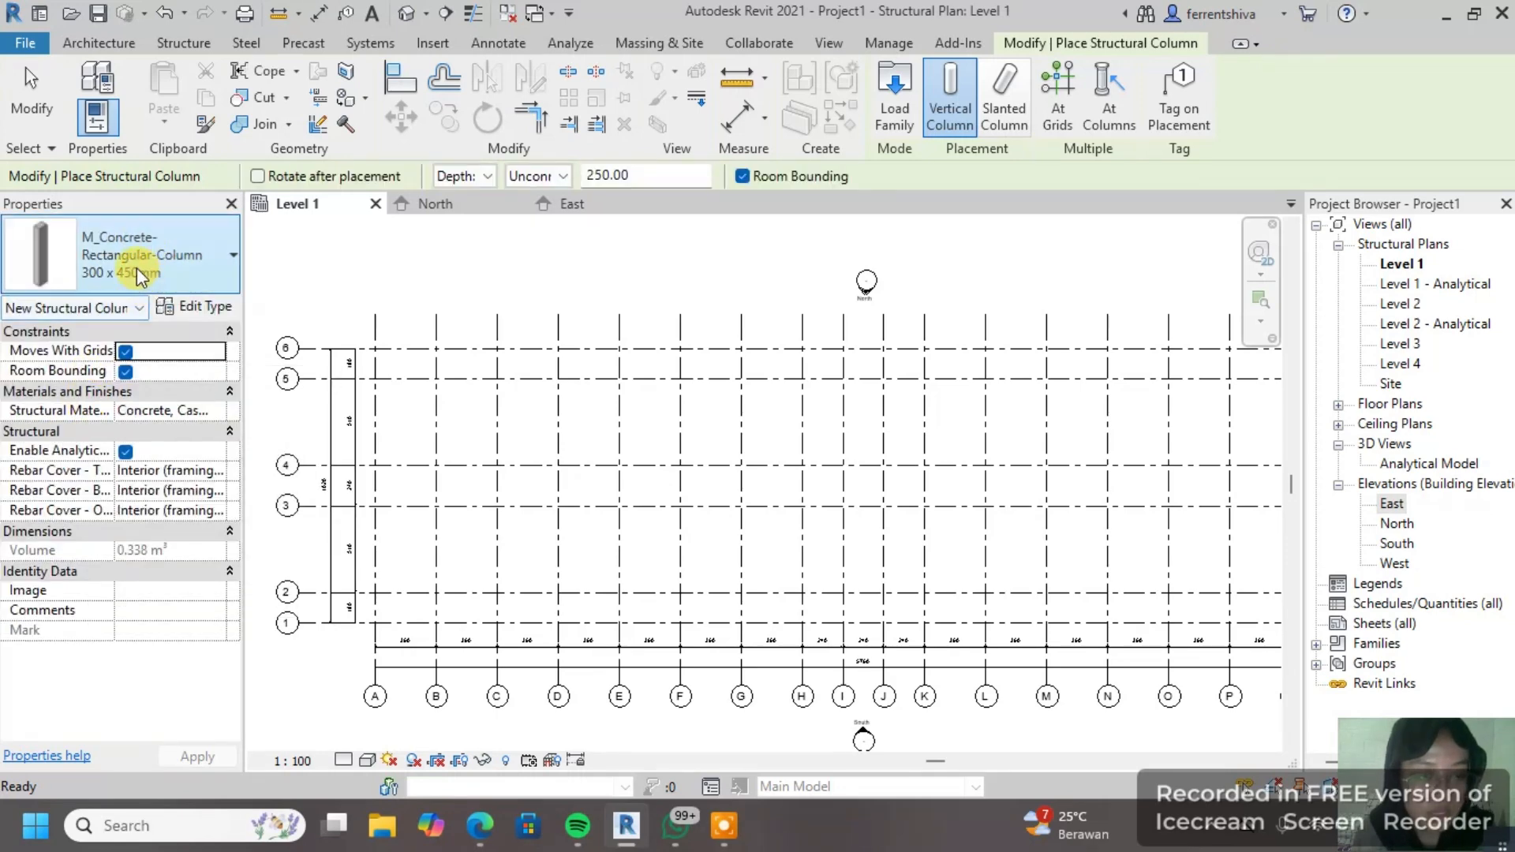
Step: Duplicate the 300 x 450mm column type as K1 35 X 45 and set its width b to 35 cm
left_click(197, 303)
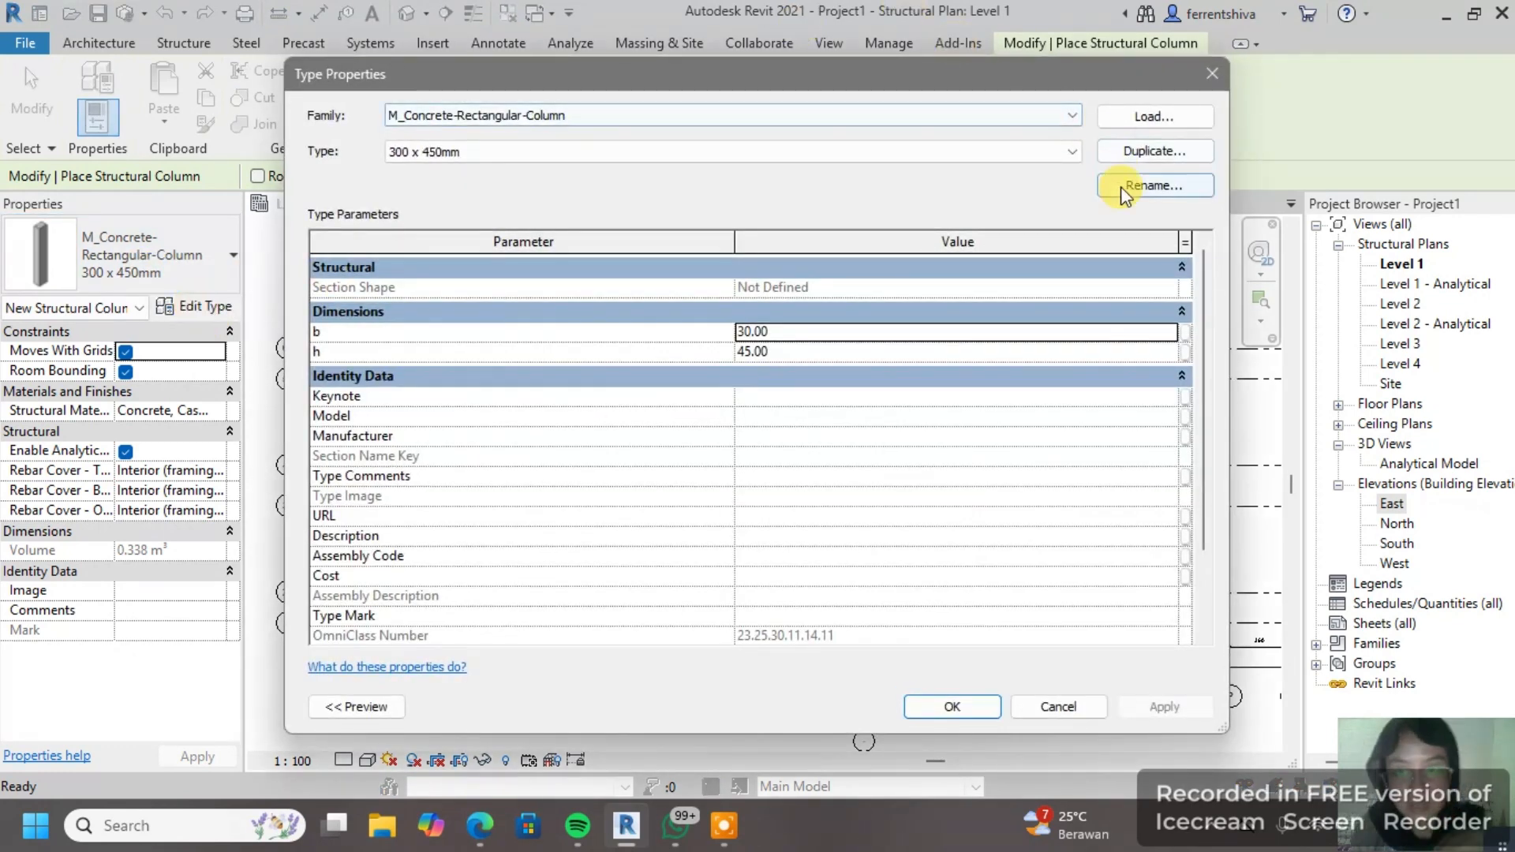
left_click(1152, 152)
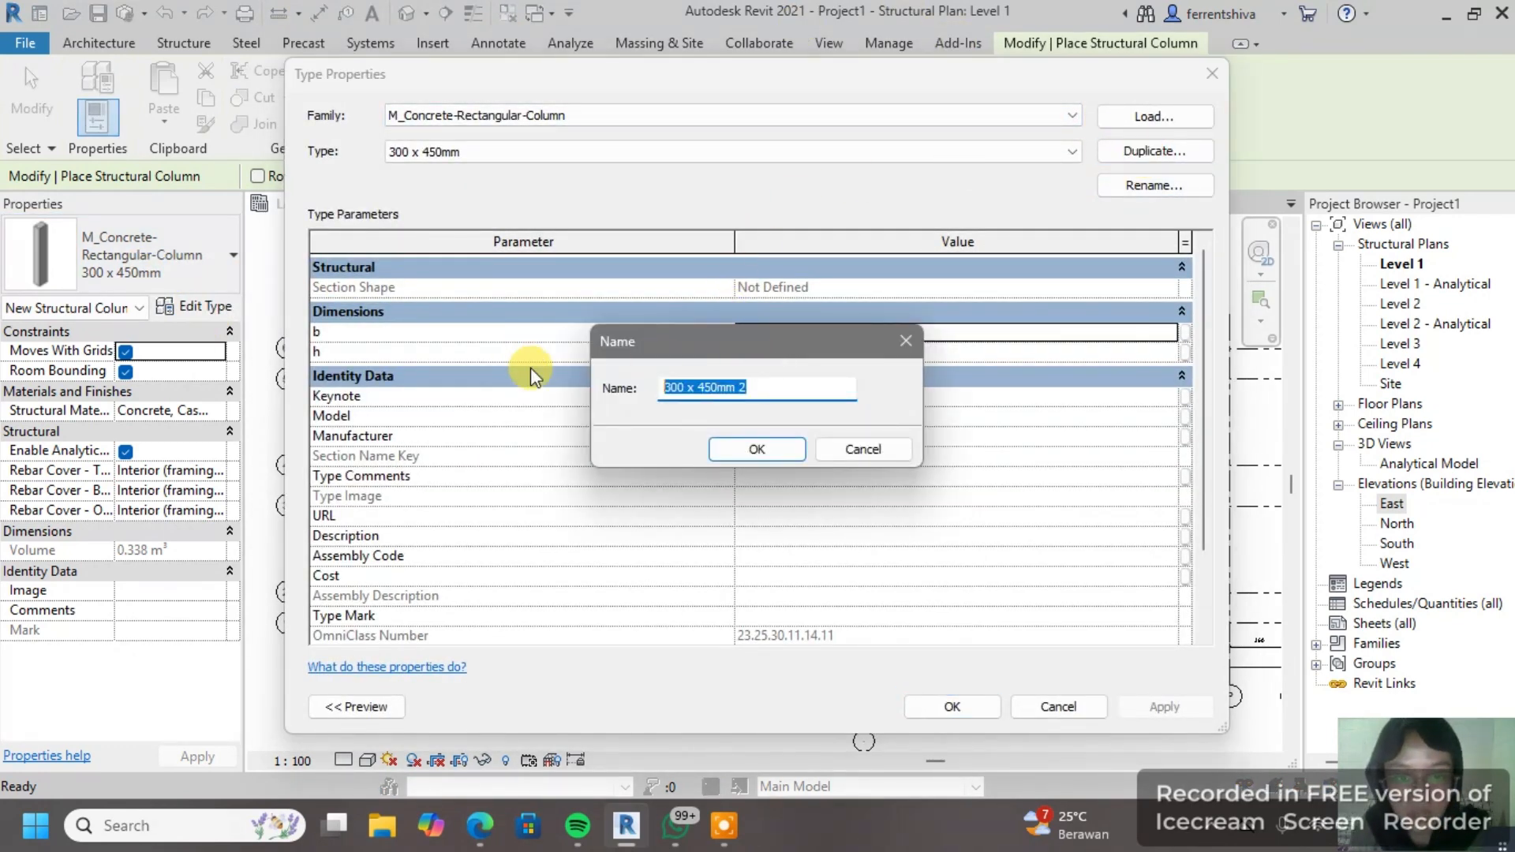
key("BackSpace")
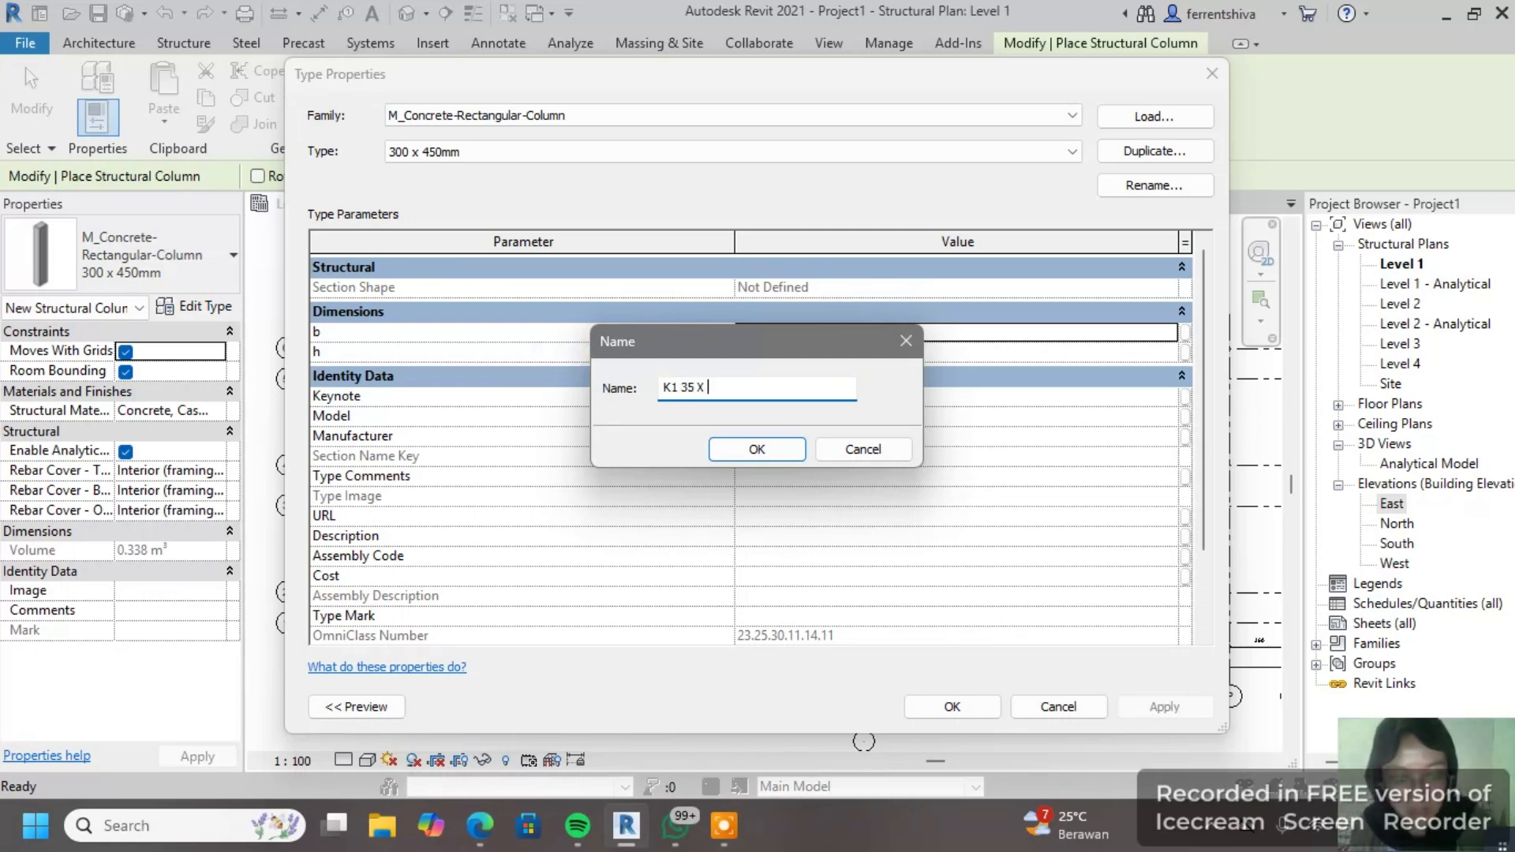
left_click(749, 450)
left_click(779, 332)
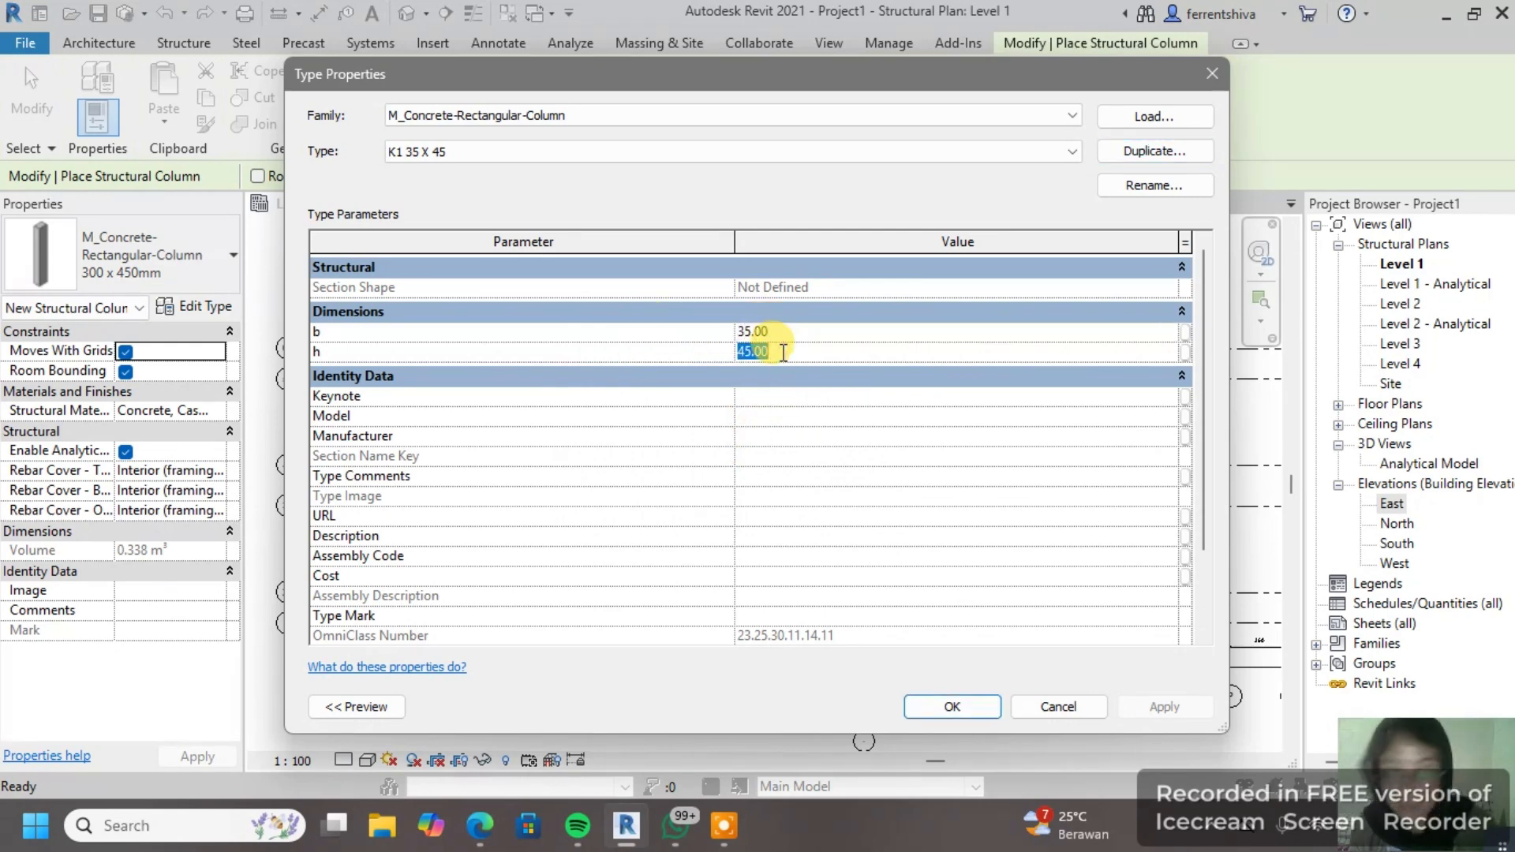
left_click(951, 706)
scroll(365, 371, "up", 2)
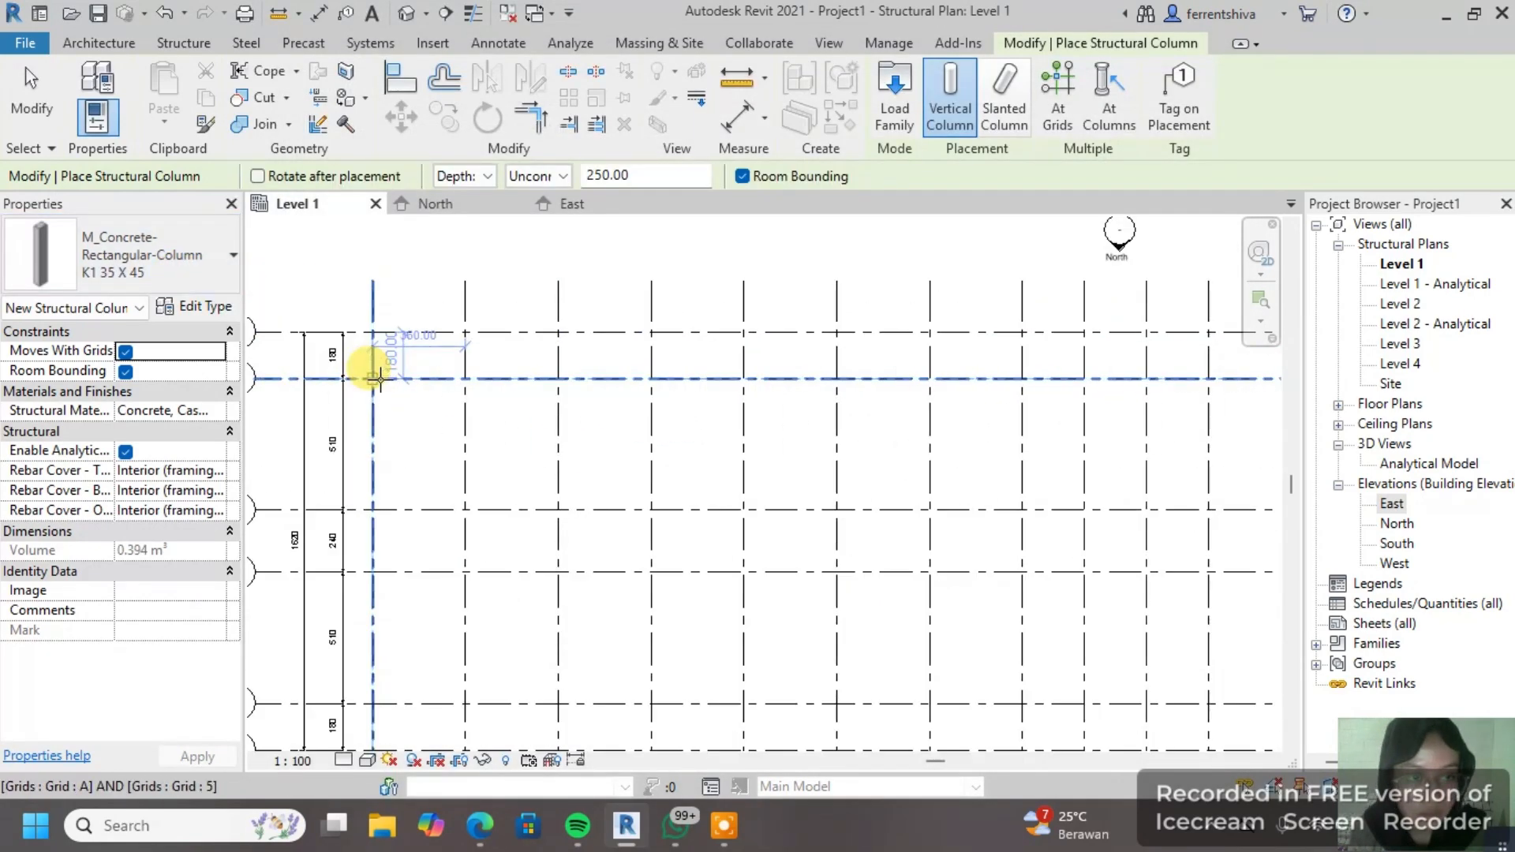
Step: Duplicate the K1 35 X 45 column type as K2 35 X 35 and set its depth h to 35 cm
left_click(221, 273)
left_click(202, 457)
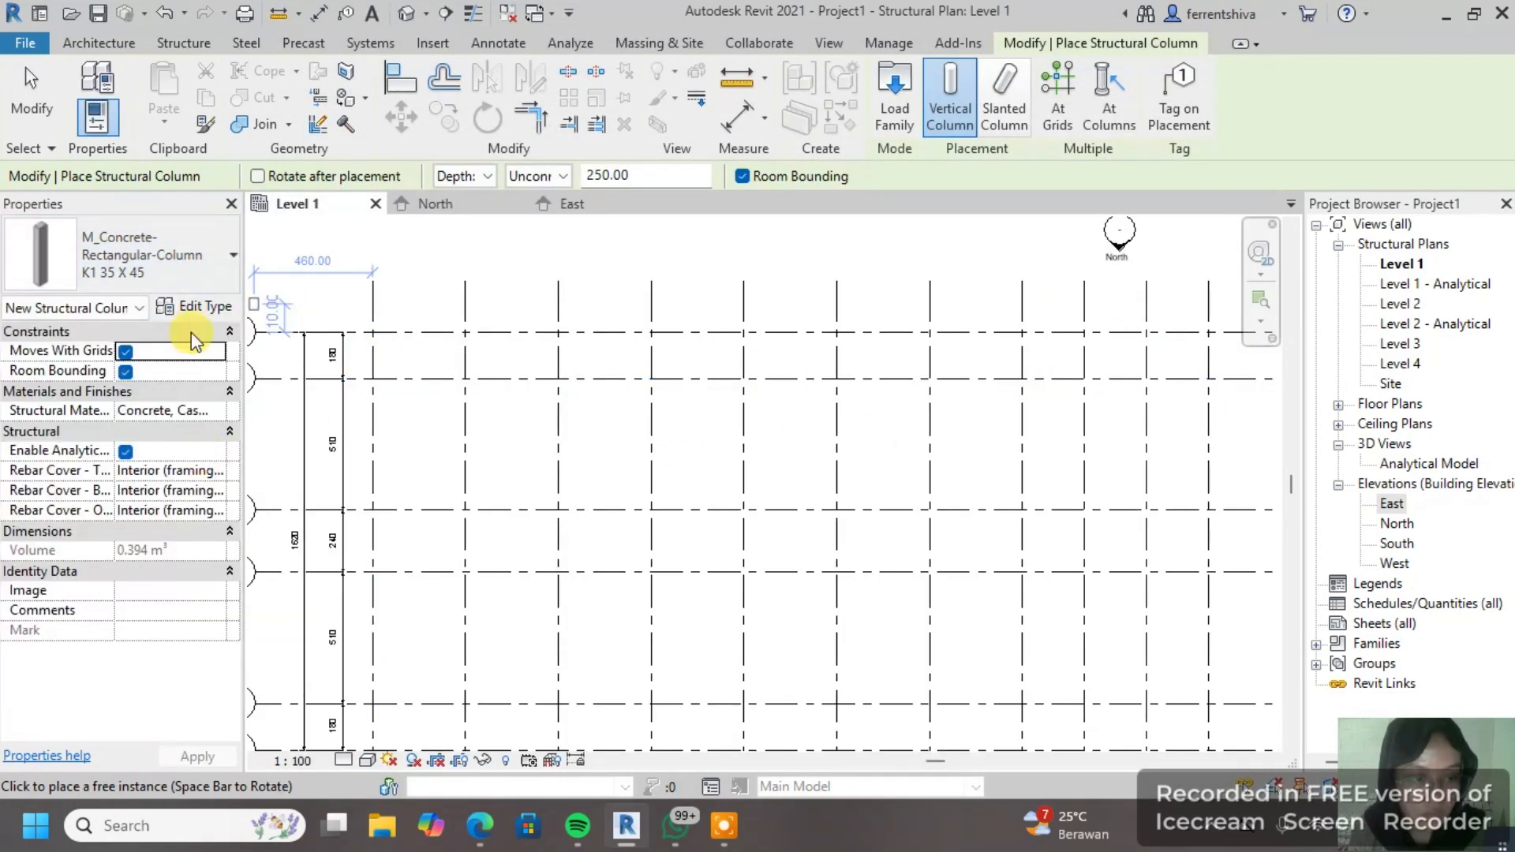
left_click(196, 306)
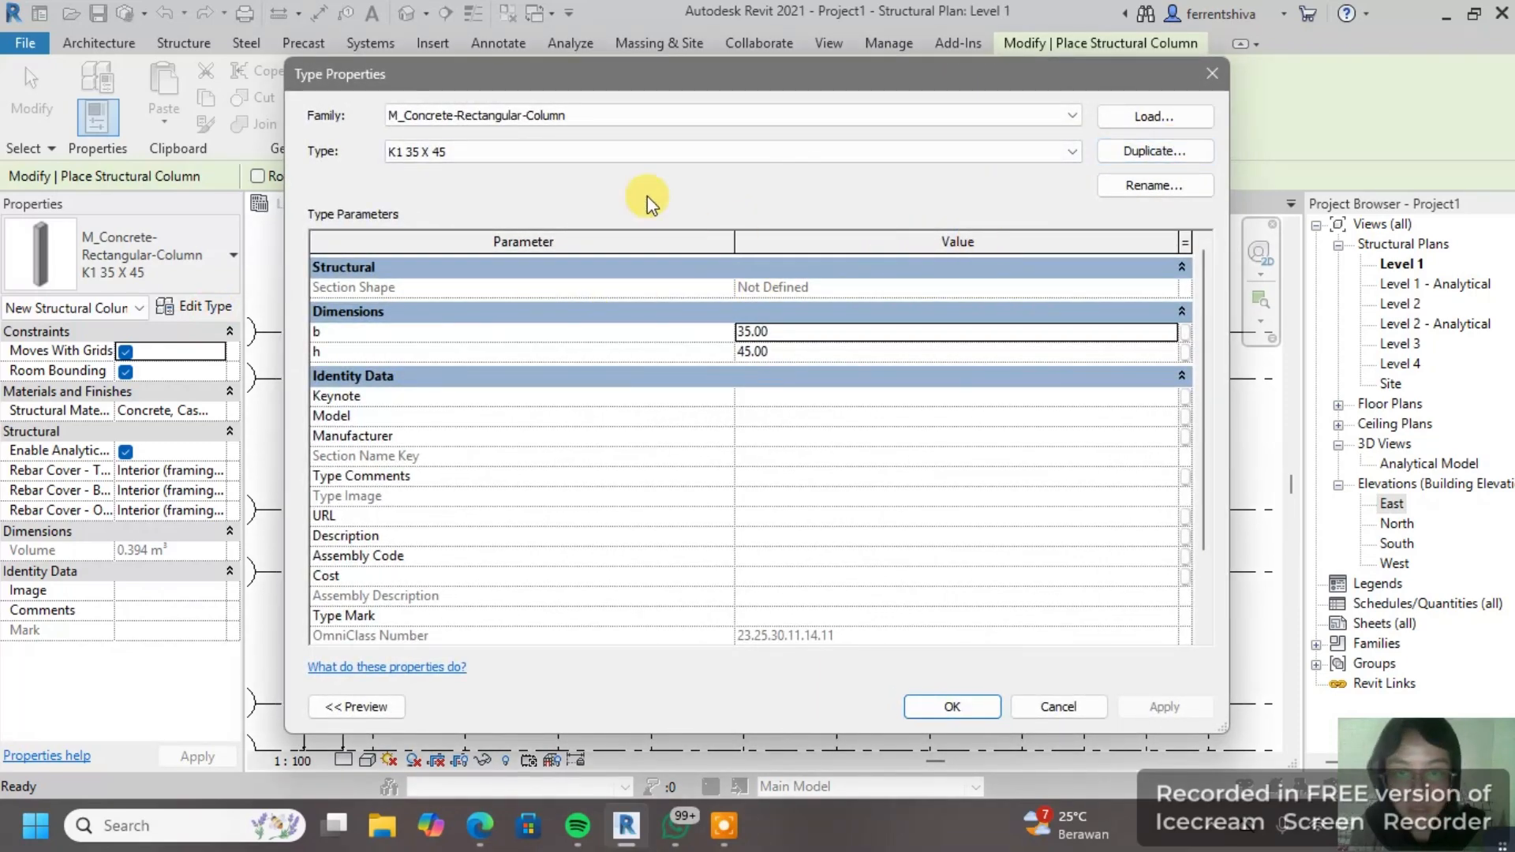
left_click(1154, 151)
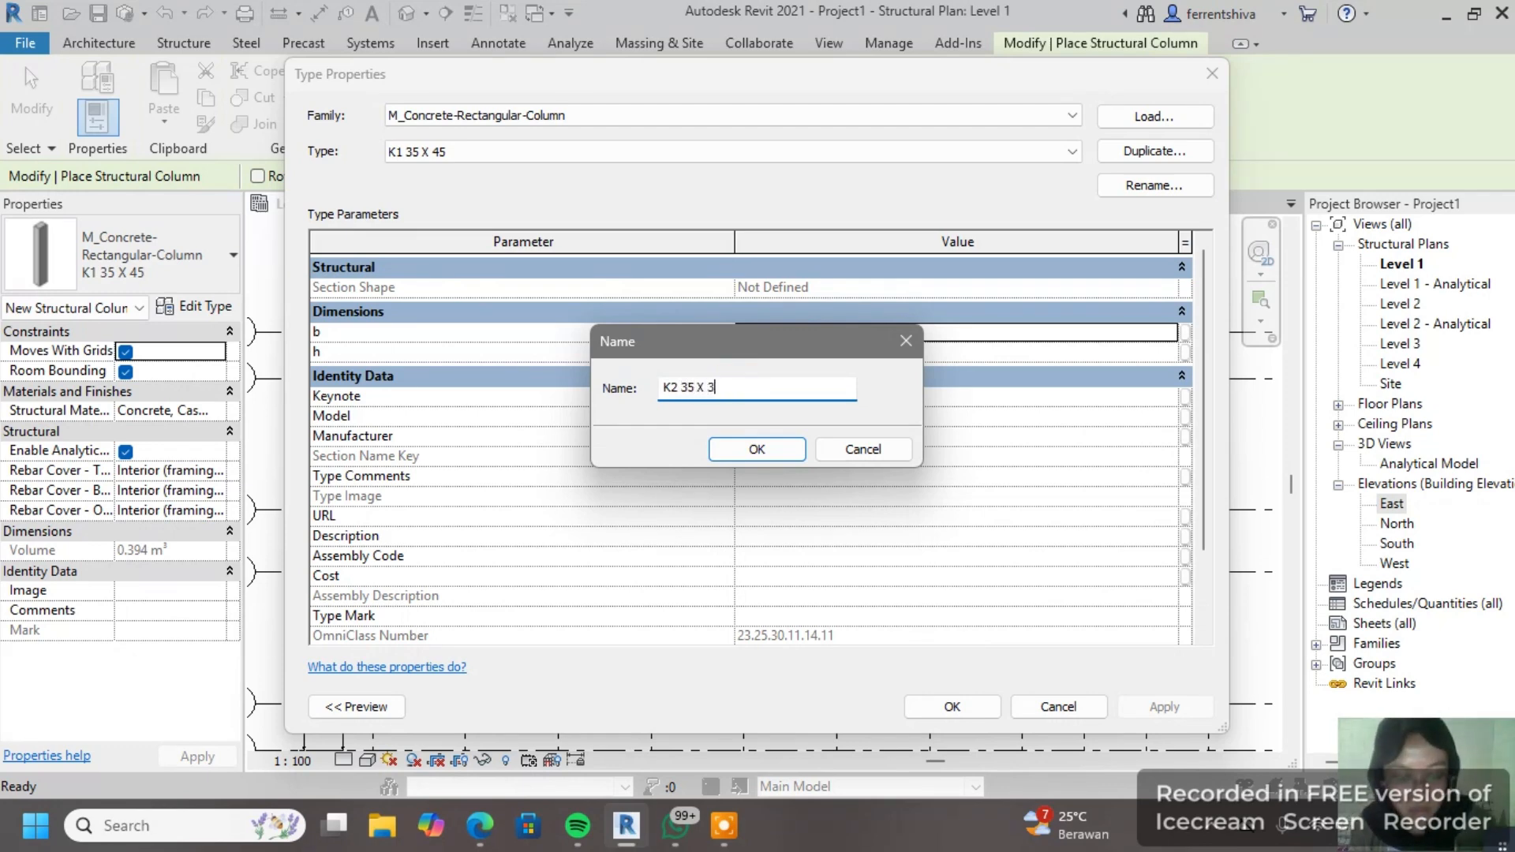
left_click(777, 452)
left_click(800, 351)
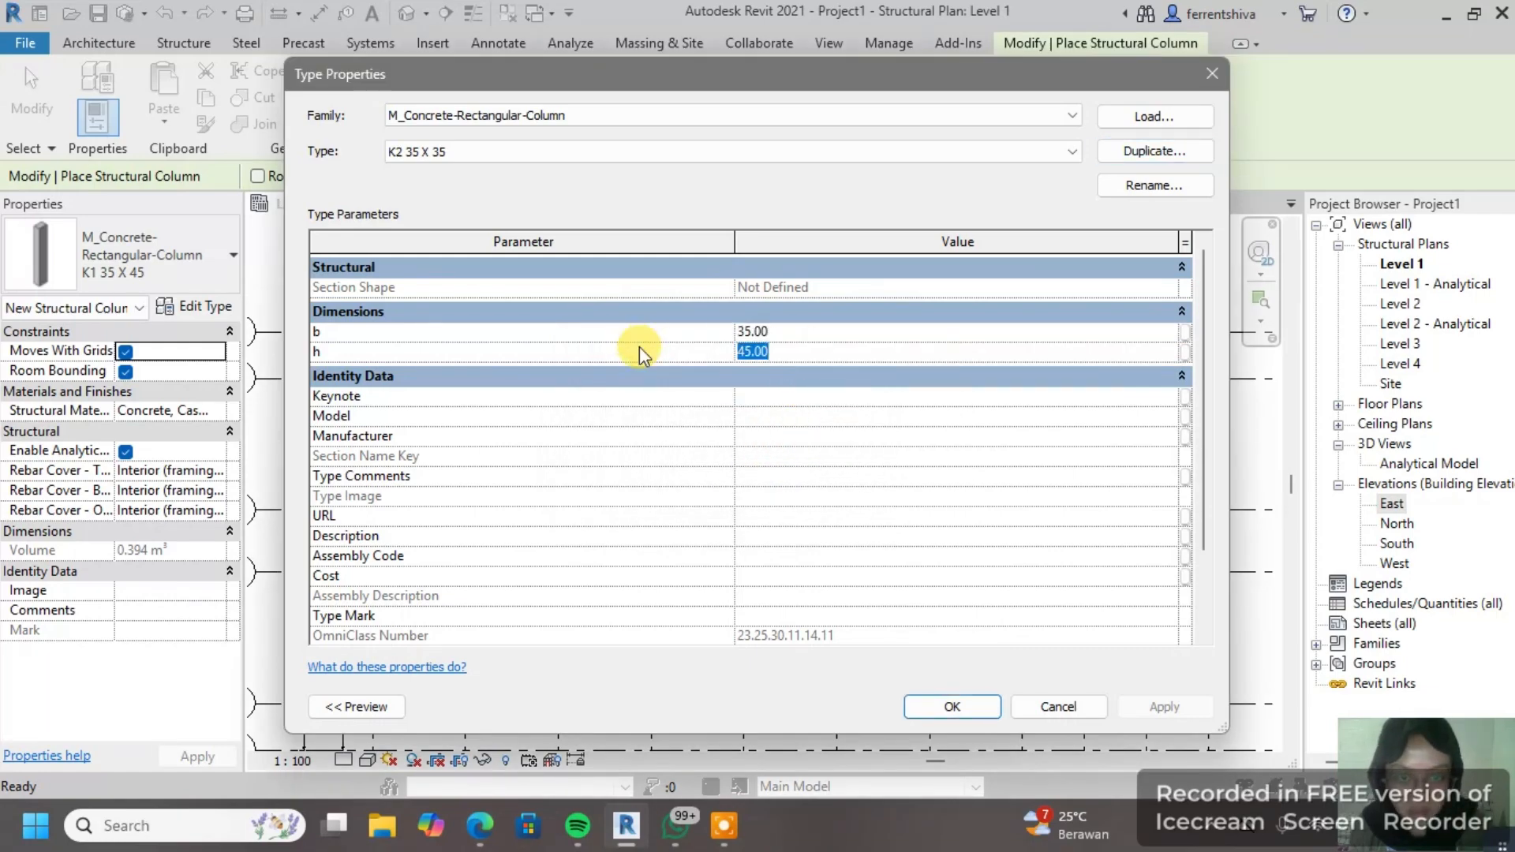
left_click(953, 707)
Step: Close the K2 35 X 35 type properties and choose K1 35 X 45 as the structural column type for placement
left_click(195, 306)
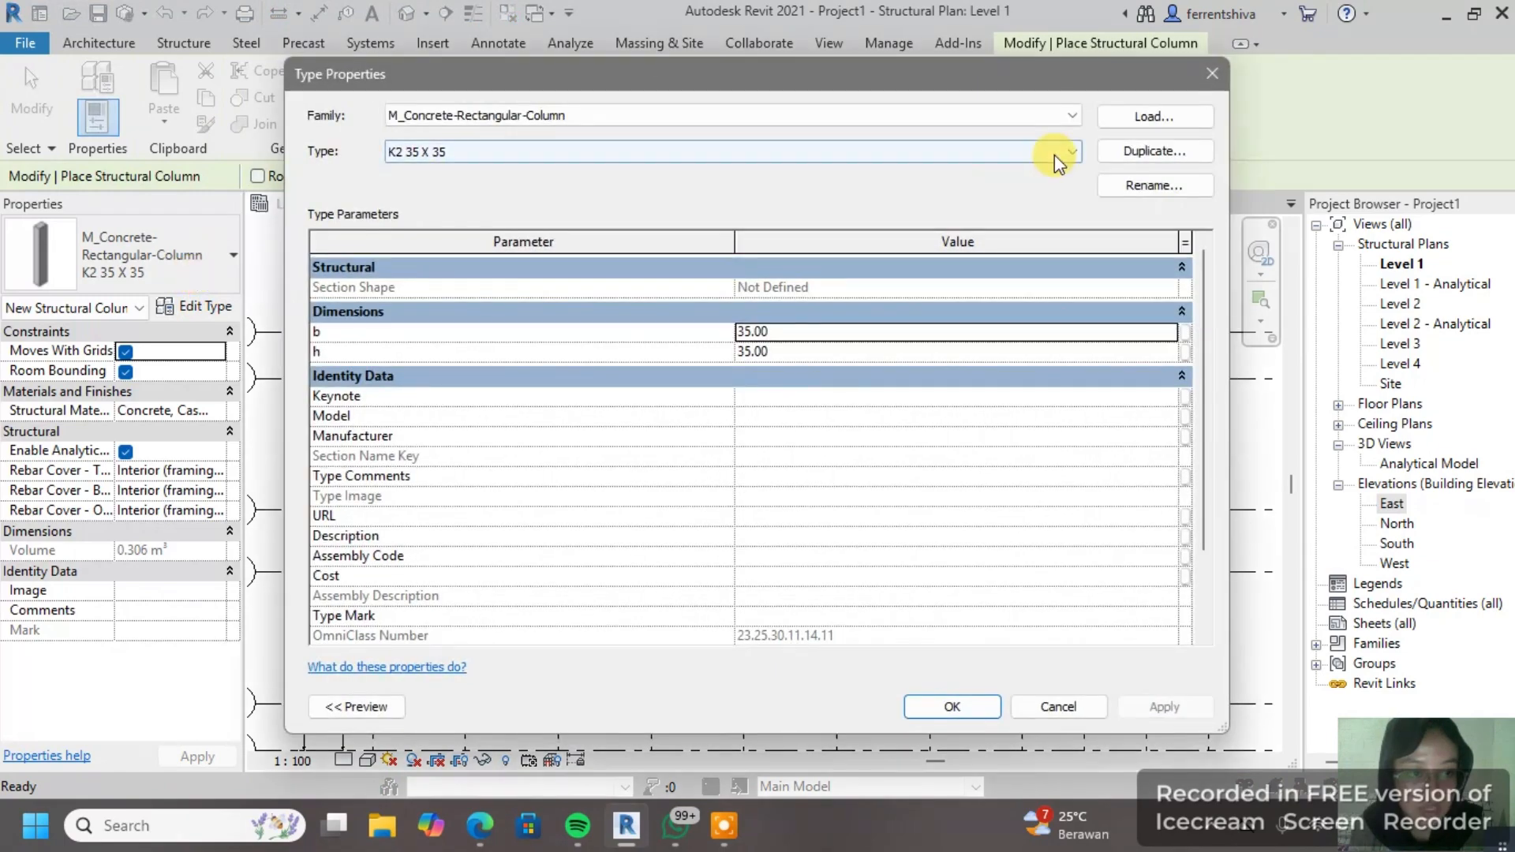
left_click(1212, 73)
left_click(157, 254)
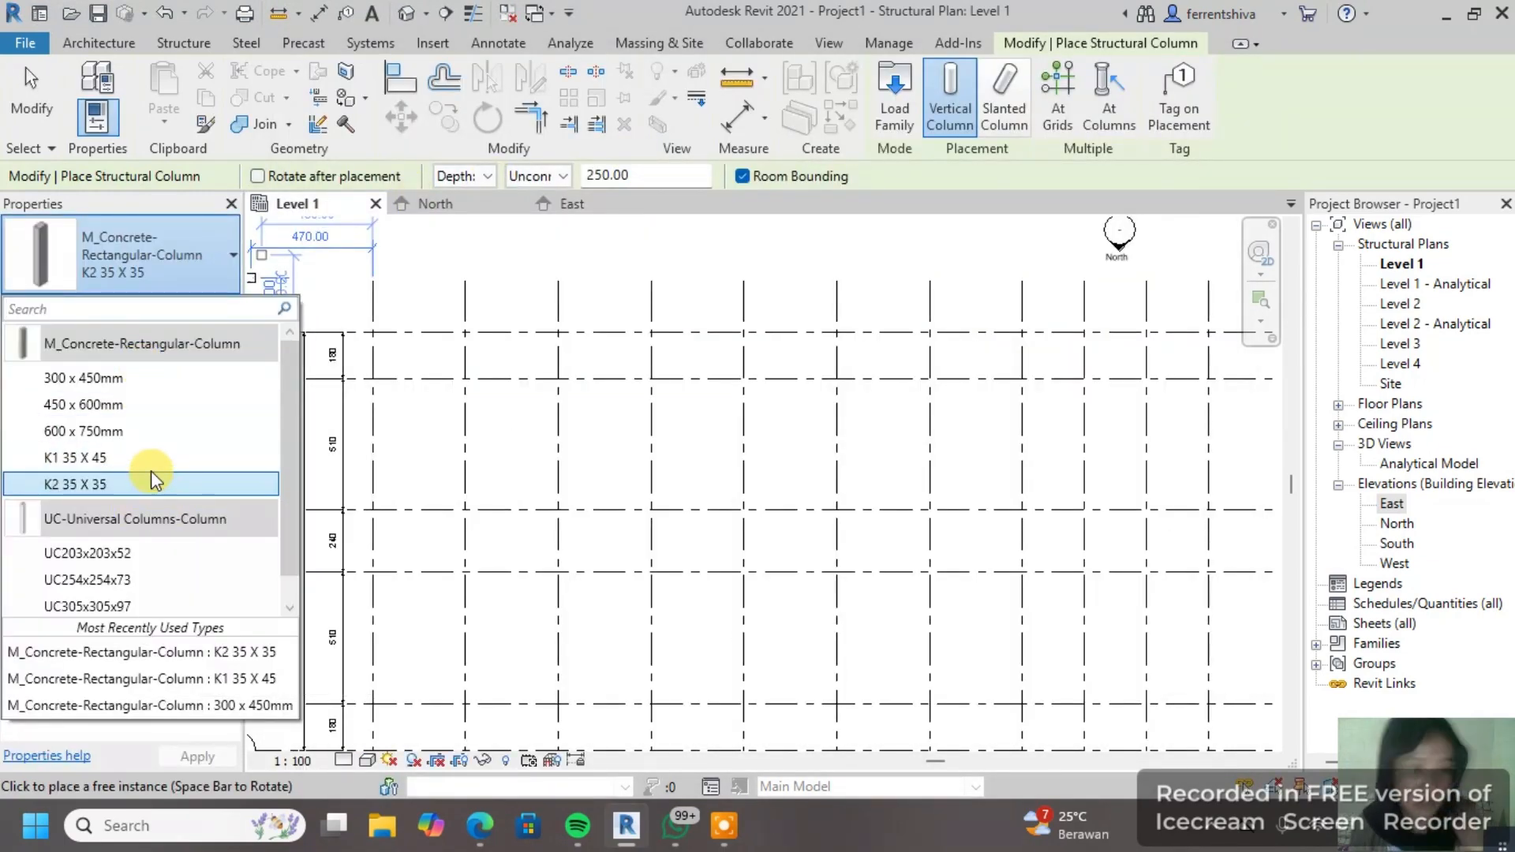
left_click(208, 457)
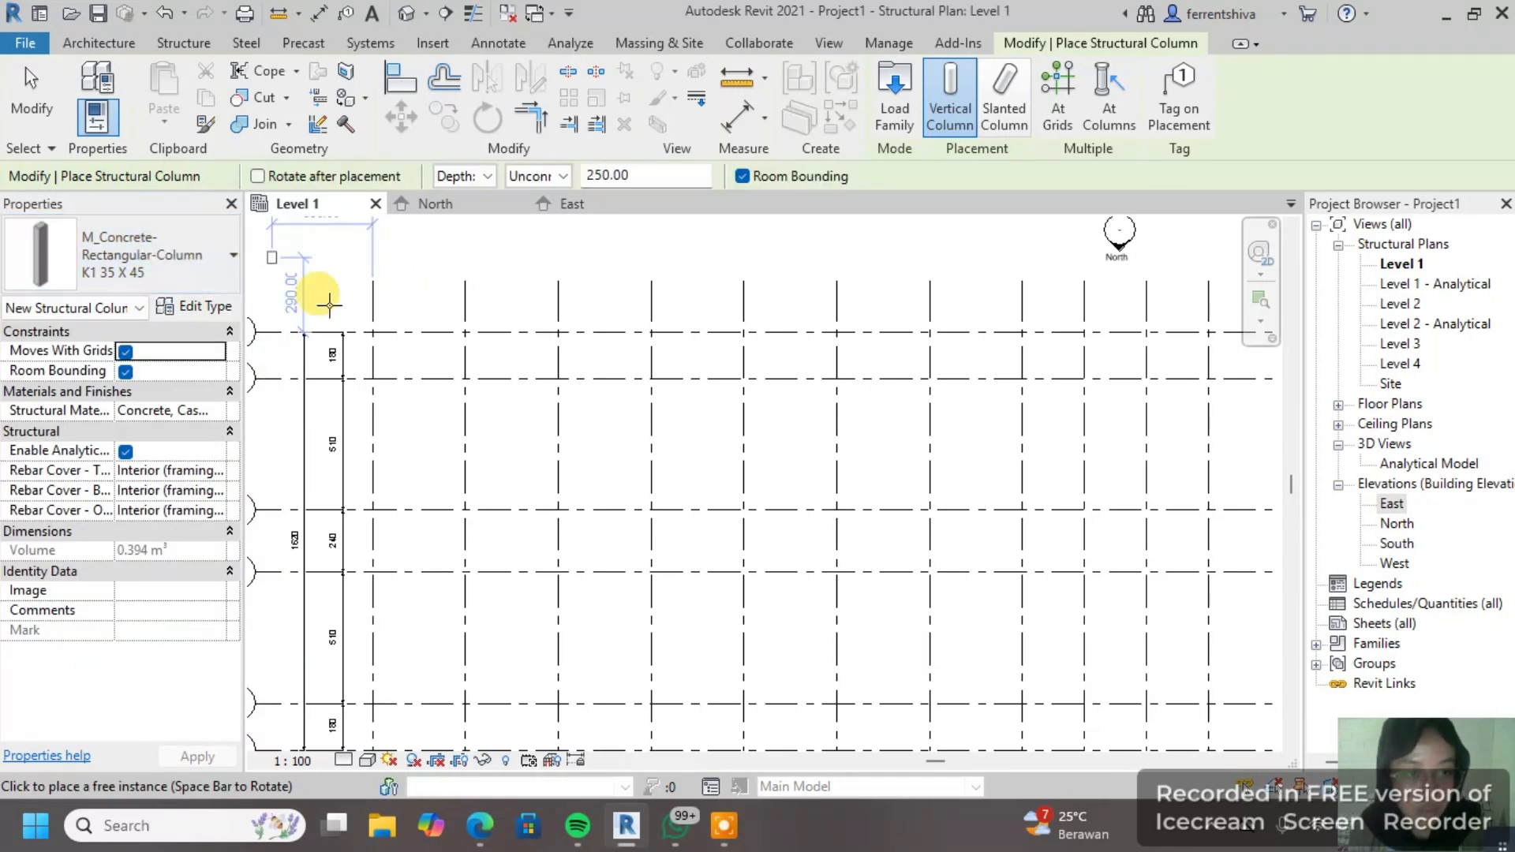
scroll(329, 304, "up", 2)
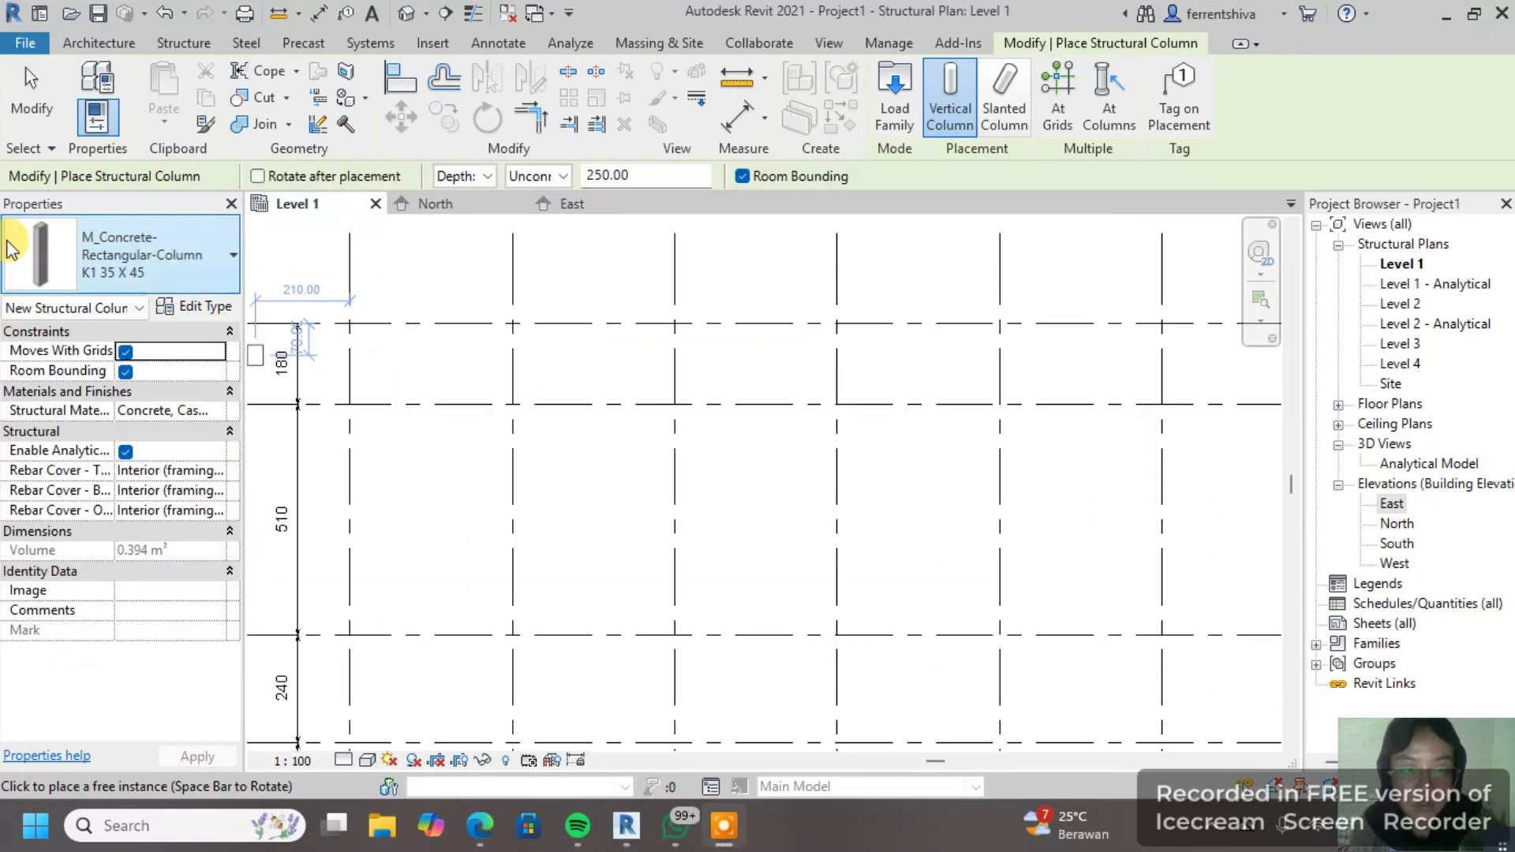
left_click(116, 273)
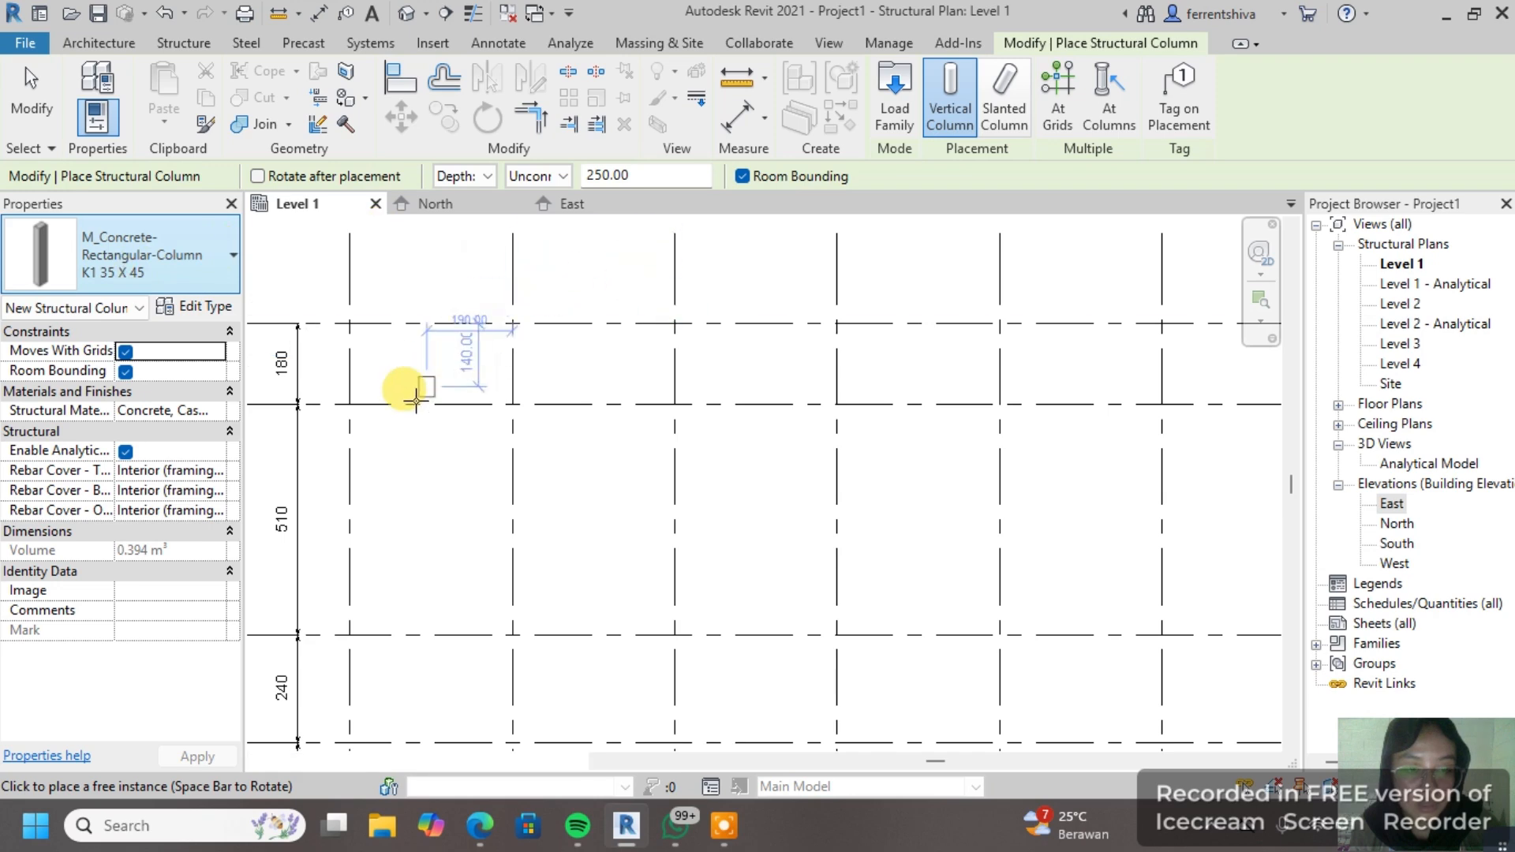
left_click(180, 249)
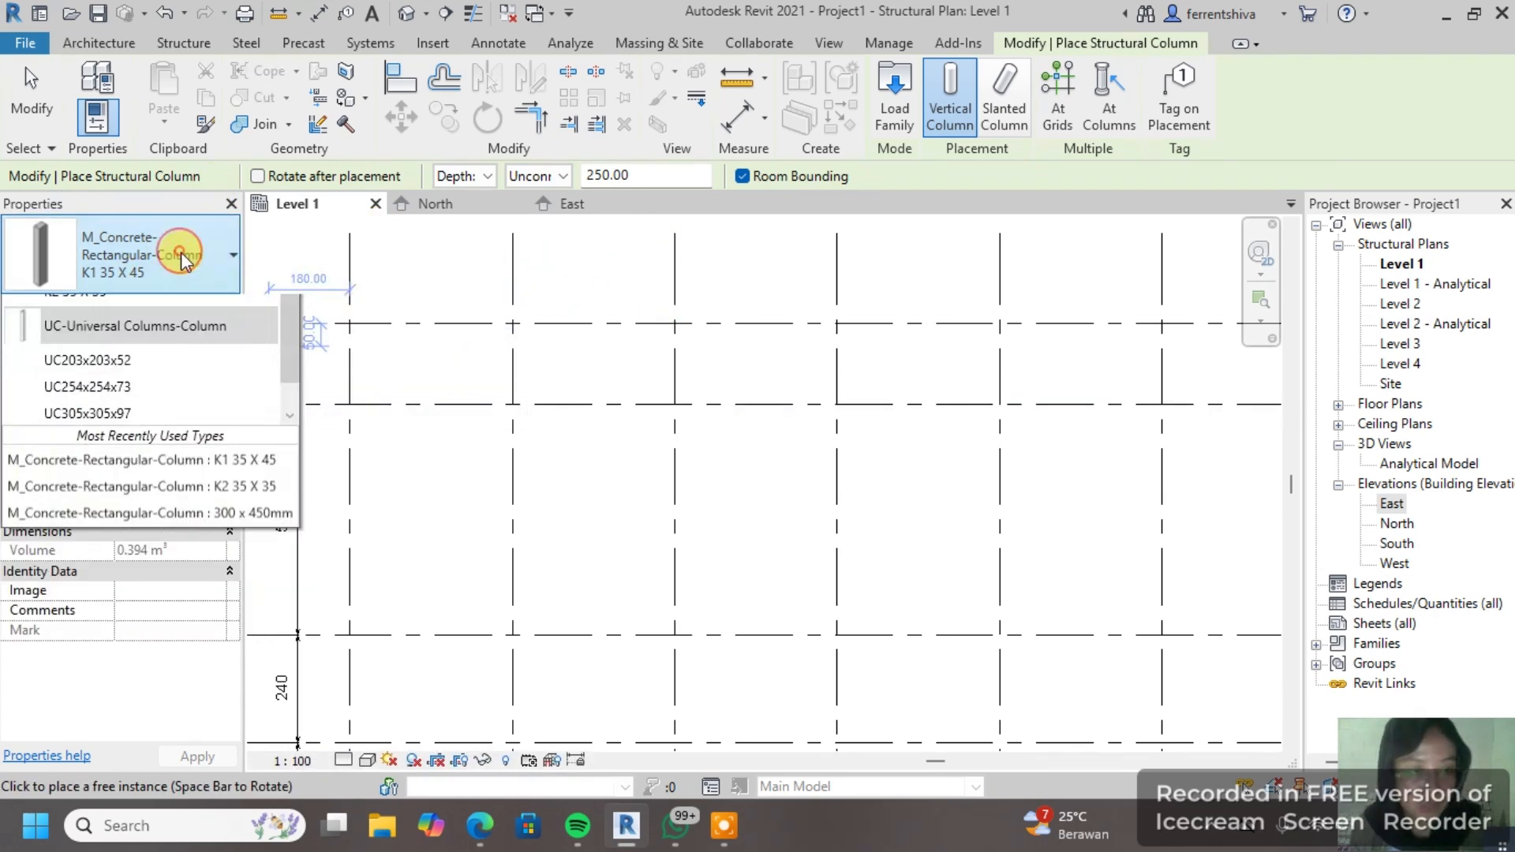
left_click(223, 234)
Step: Place K1 35 X 45 columns along grid 6 at its intersections with grids B to F
scroll(478, 307, "down", 3)
scroll(505, 320, "up", 5)
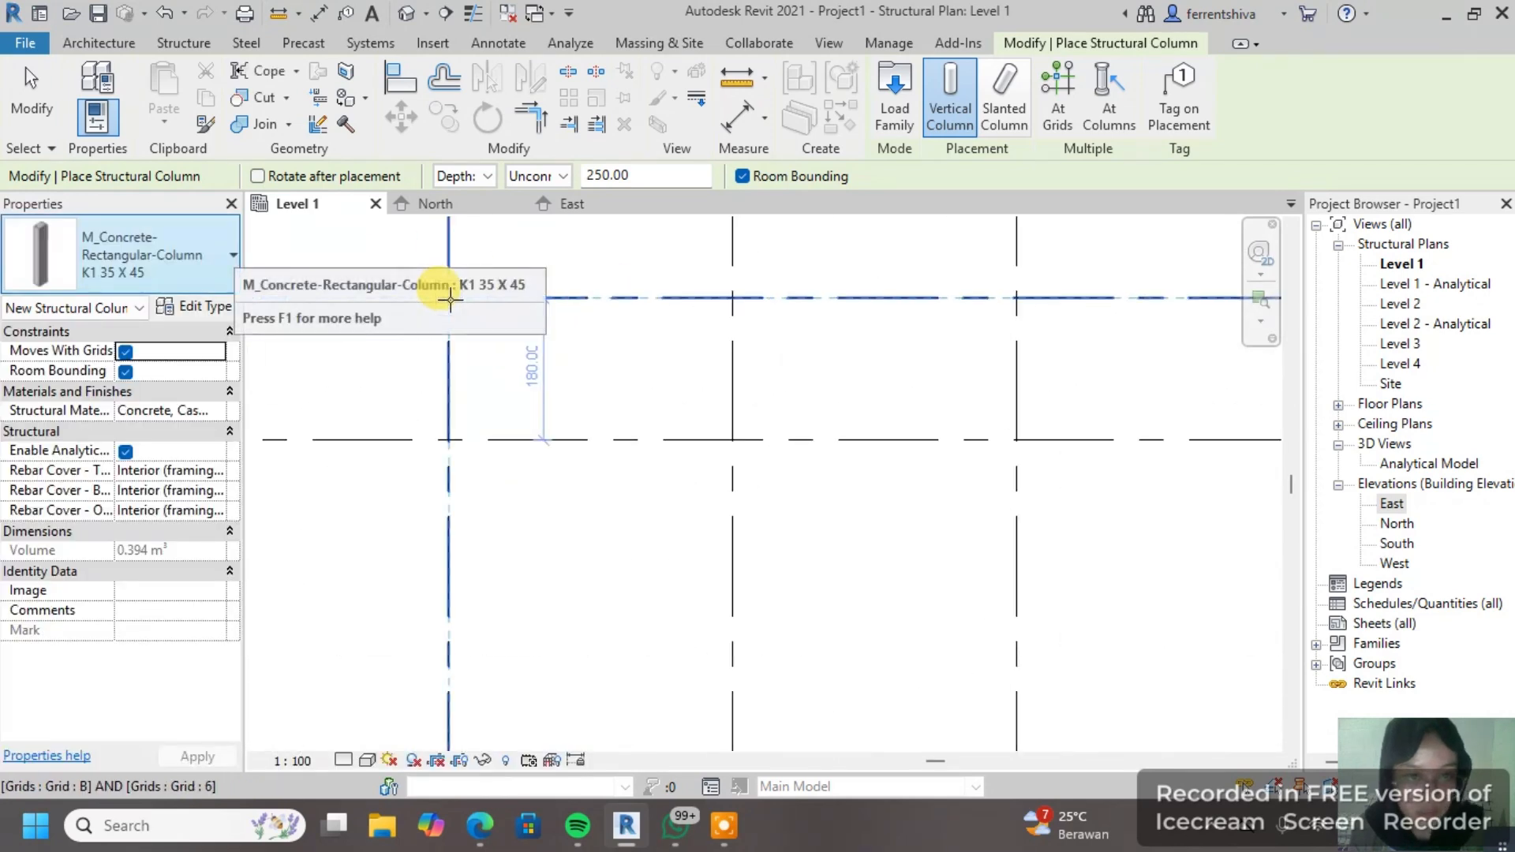
scroll(718, 315, "down", 3)
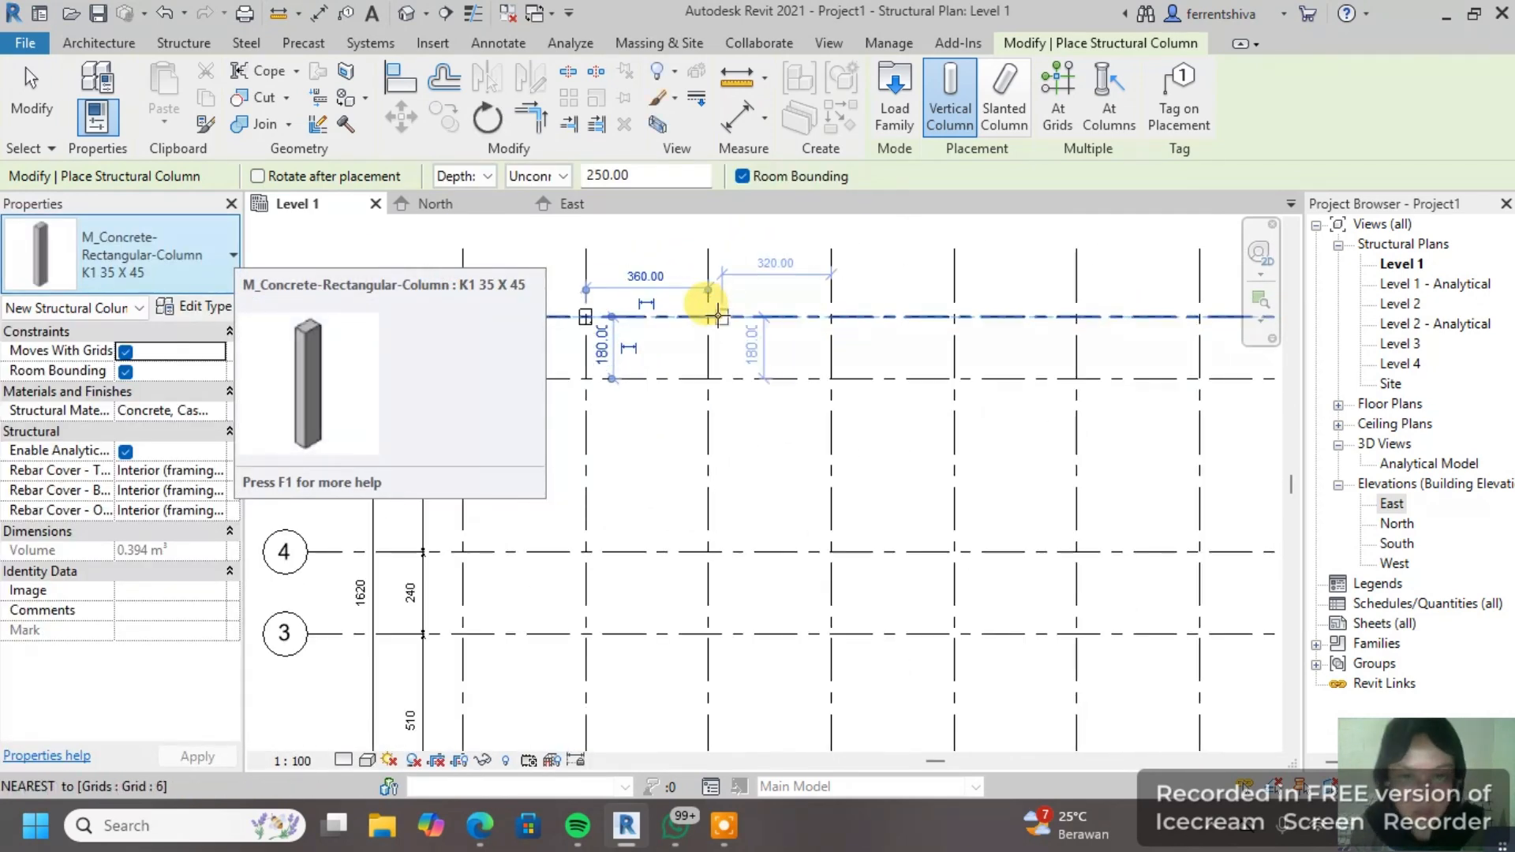
left_click(709, 316)
left_click(830, 317)
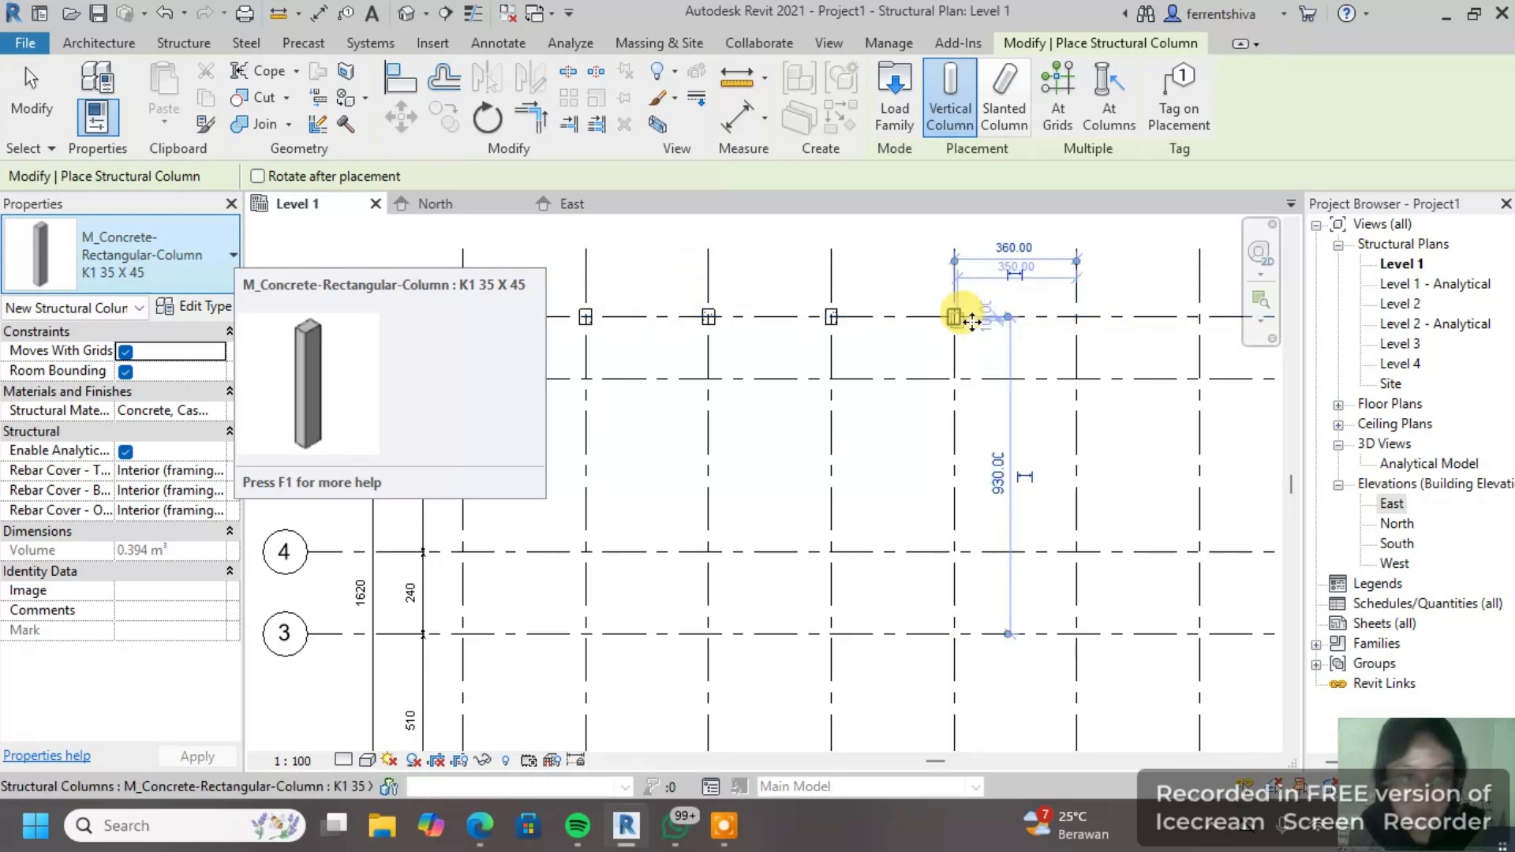
scroll(973, 379, "down", 3)
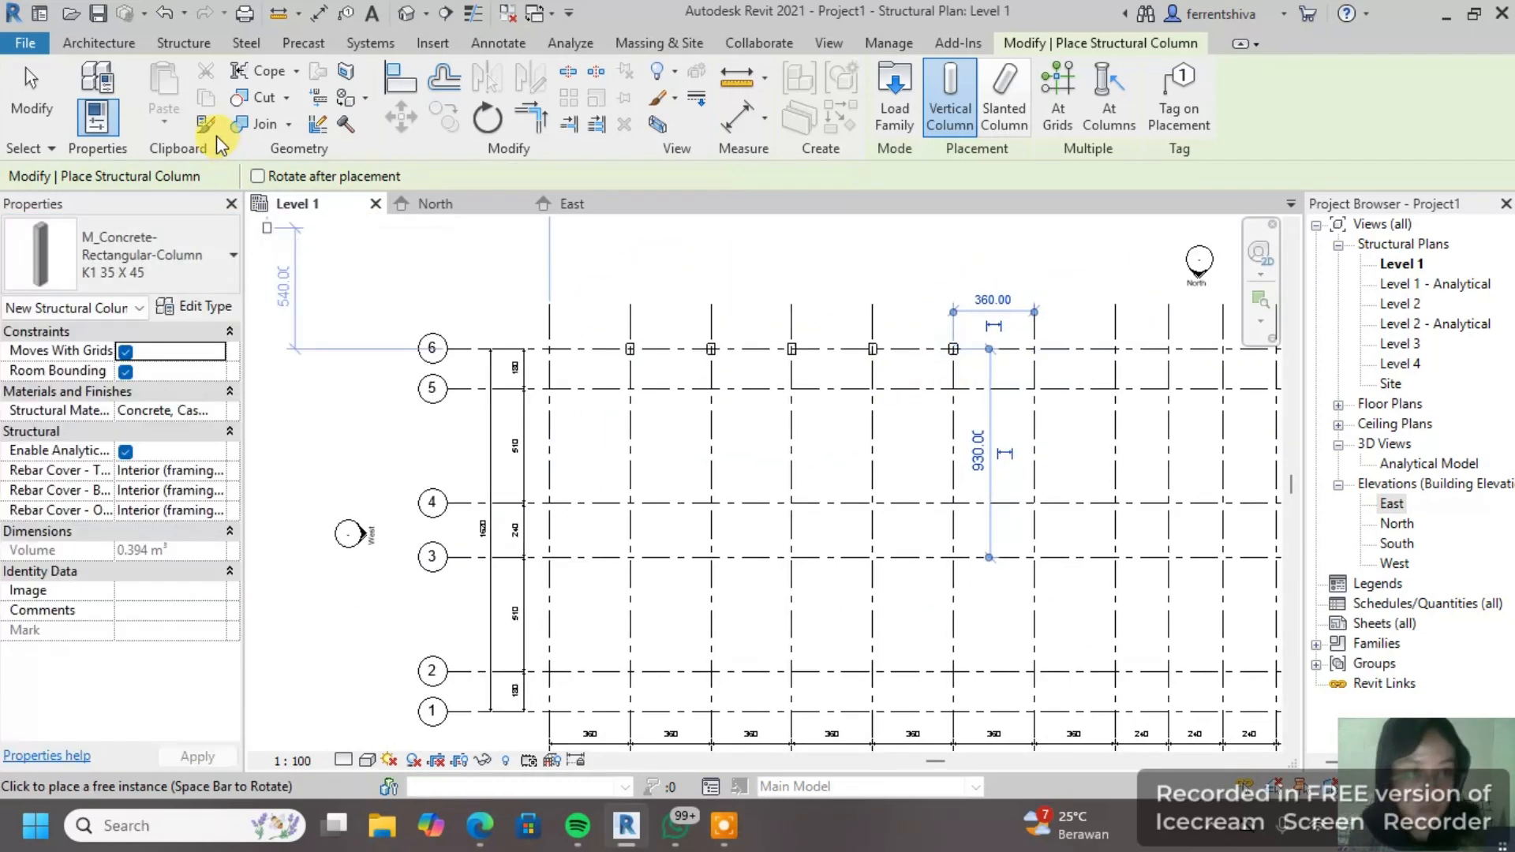
Step: Continue the K1 35 X 45 columns along grid 6 at its intersections with grids G to M
middle_click_drag(1153, 372, 788, 328)
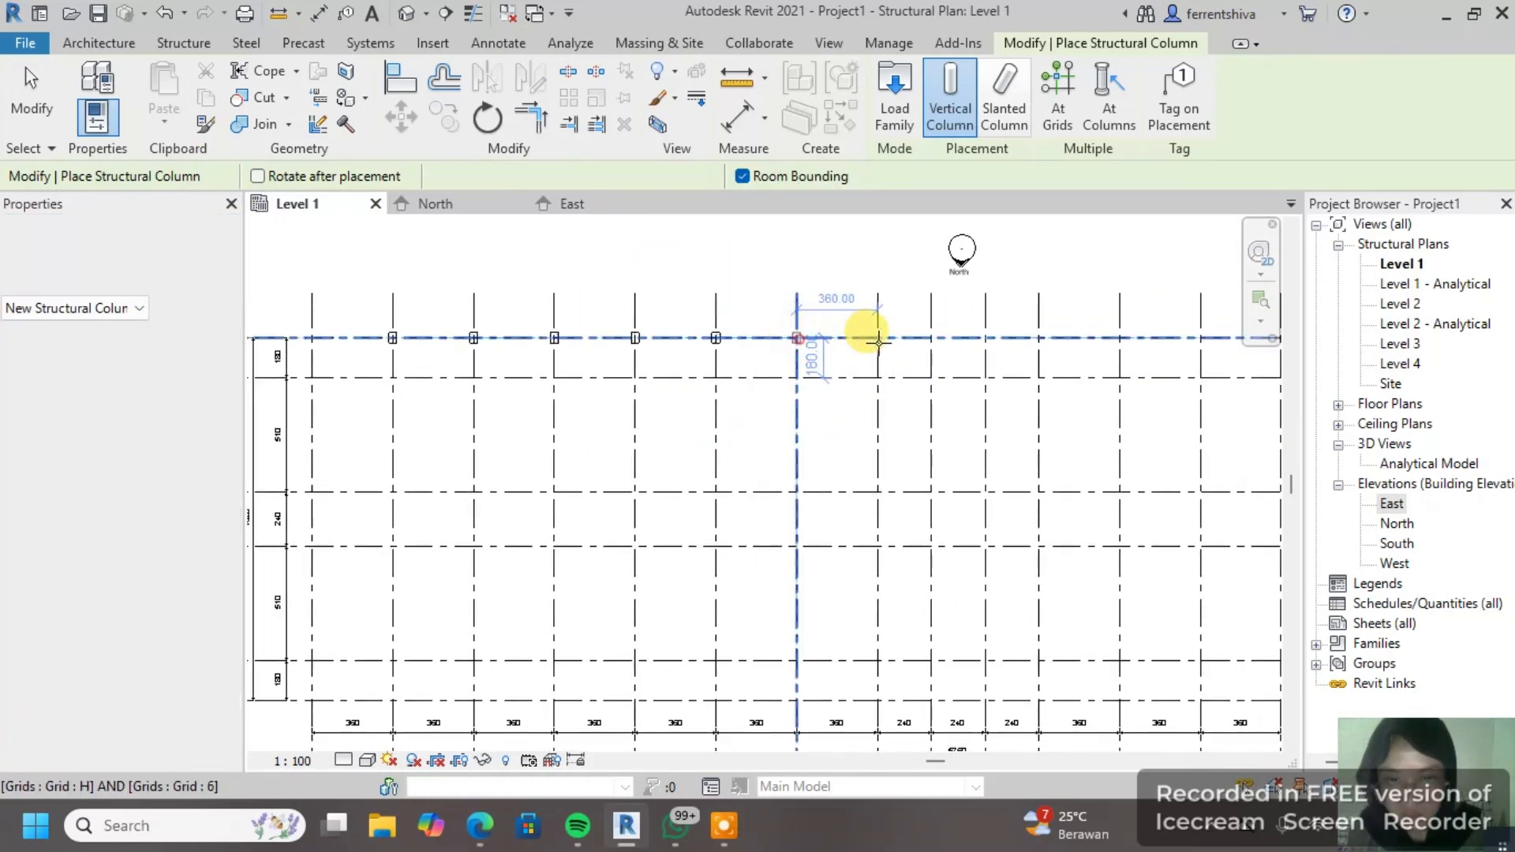
scroll(897, 328, "down", 2)
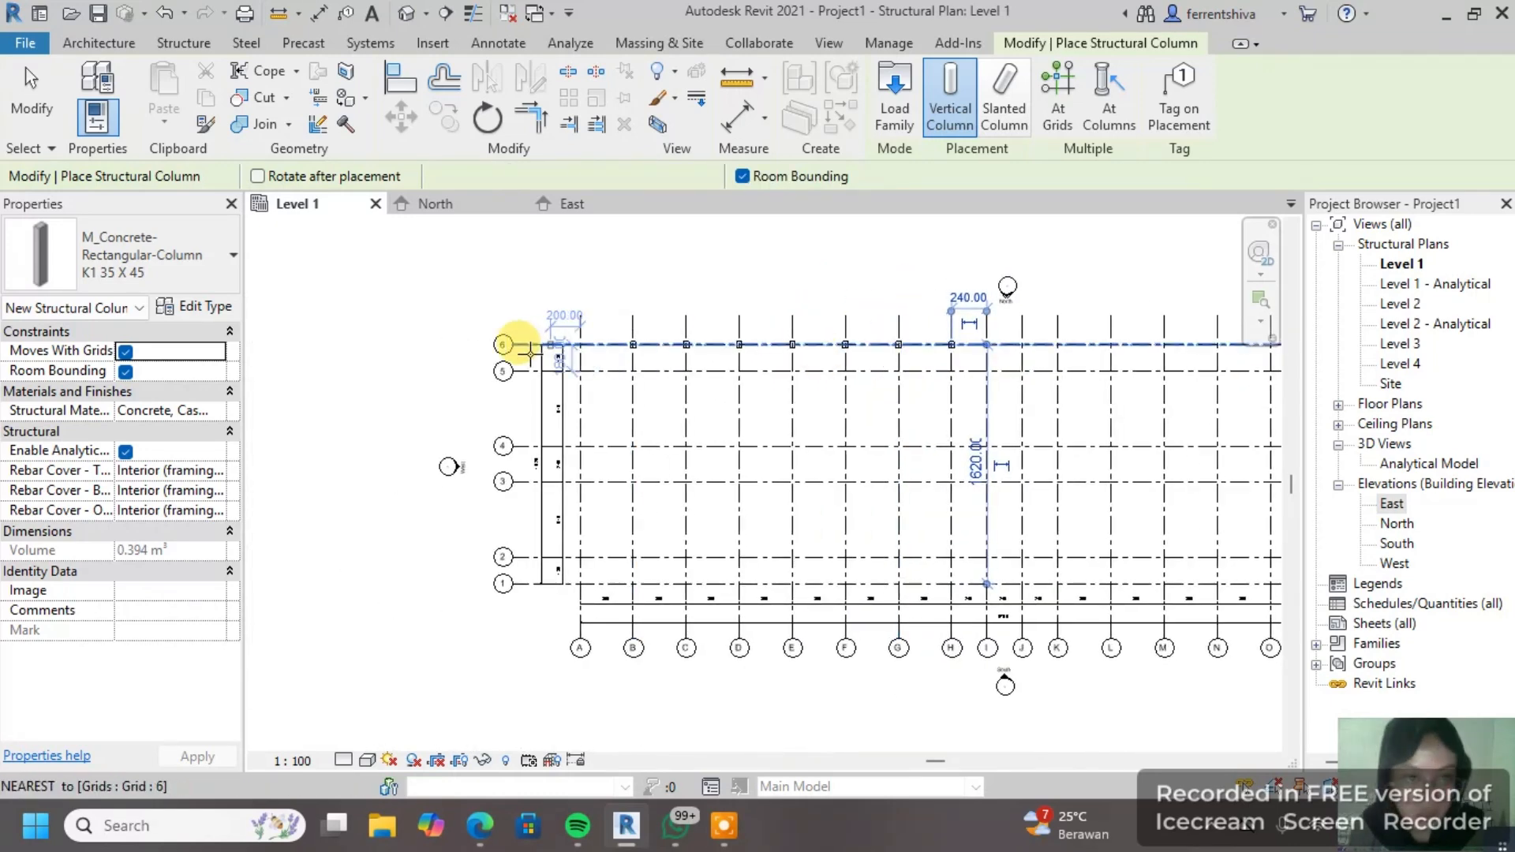
scroll(507, 339, "up", 2)
scroll(663, 374, "down", 1)
middle_click_drag(868, 378, 542, 378)
scroll(991, 329, "up", 1)
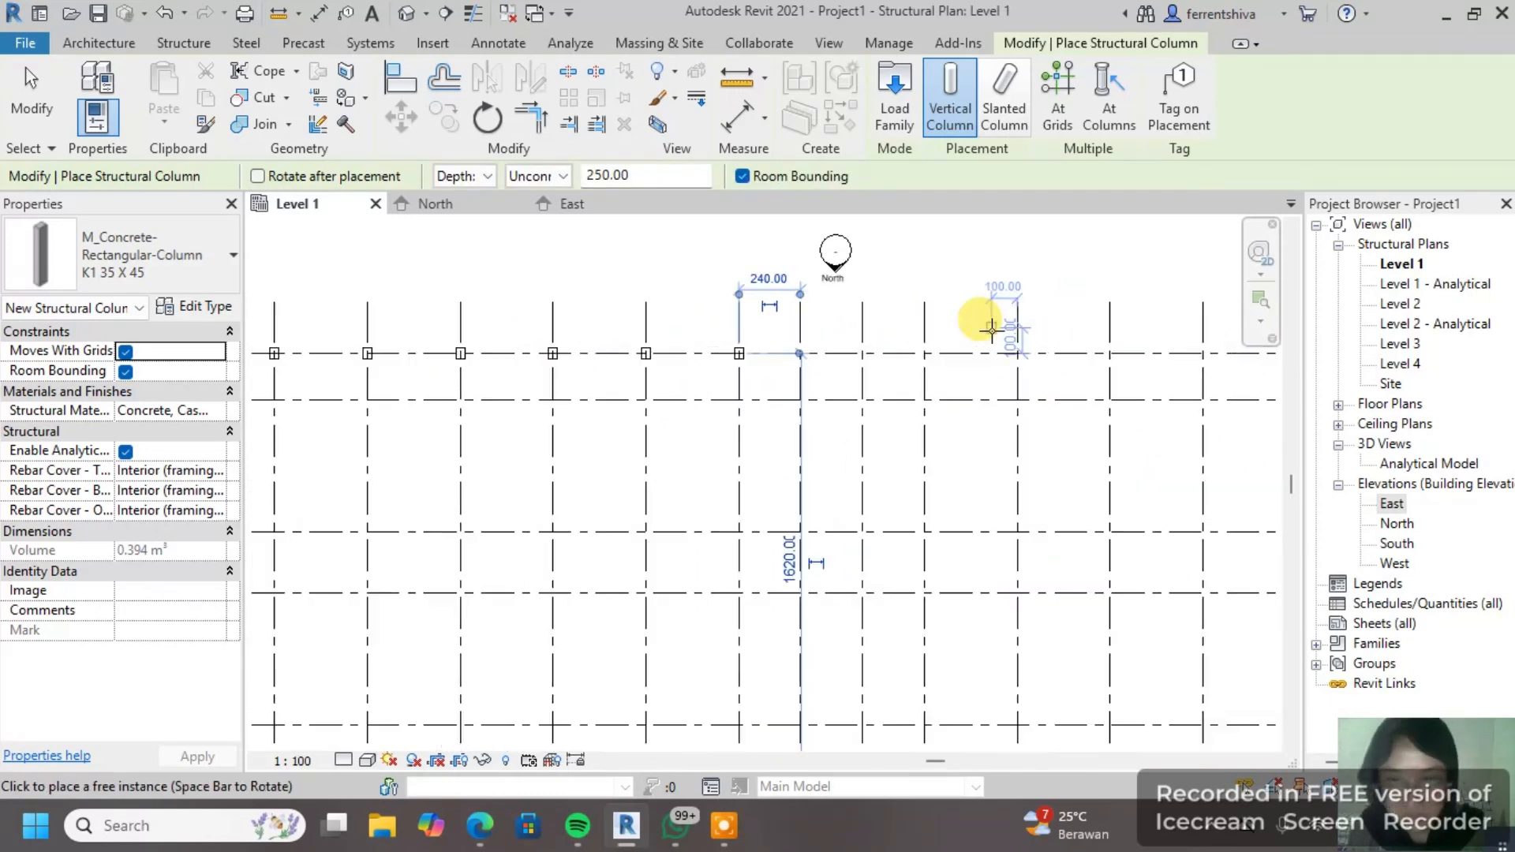
scroll(813, 359, "up", 2)
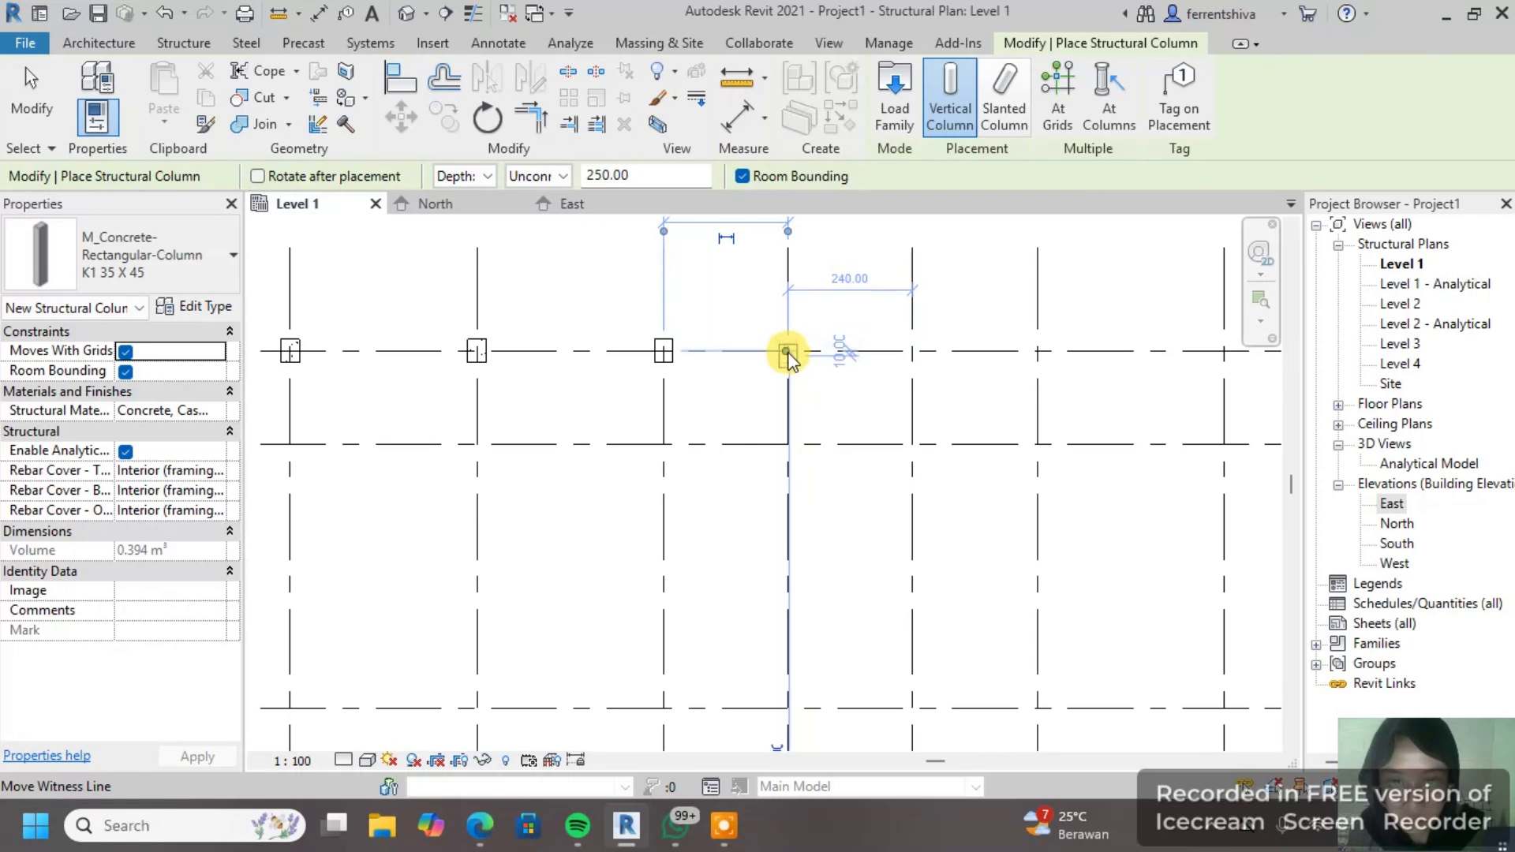
scroll(793, 353, "up", 2)
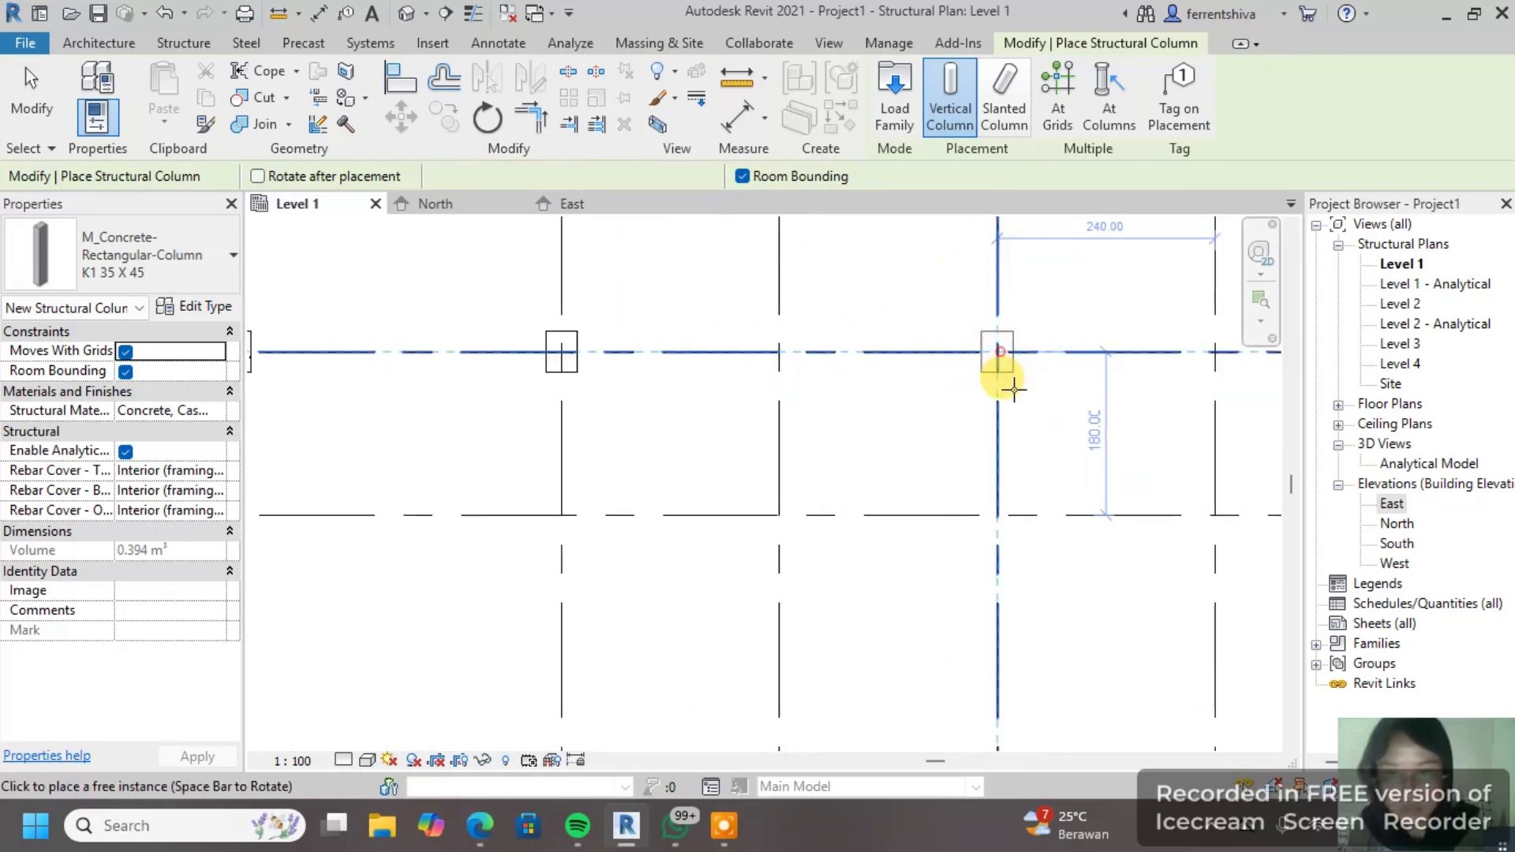
scroll(1014, 388, "down", 3)
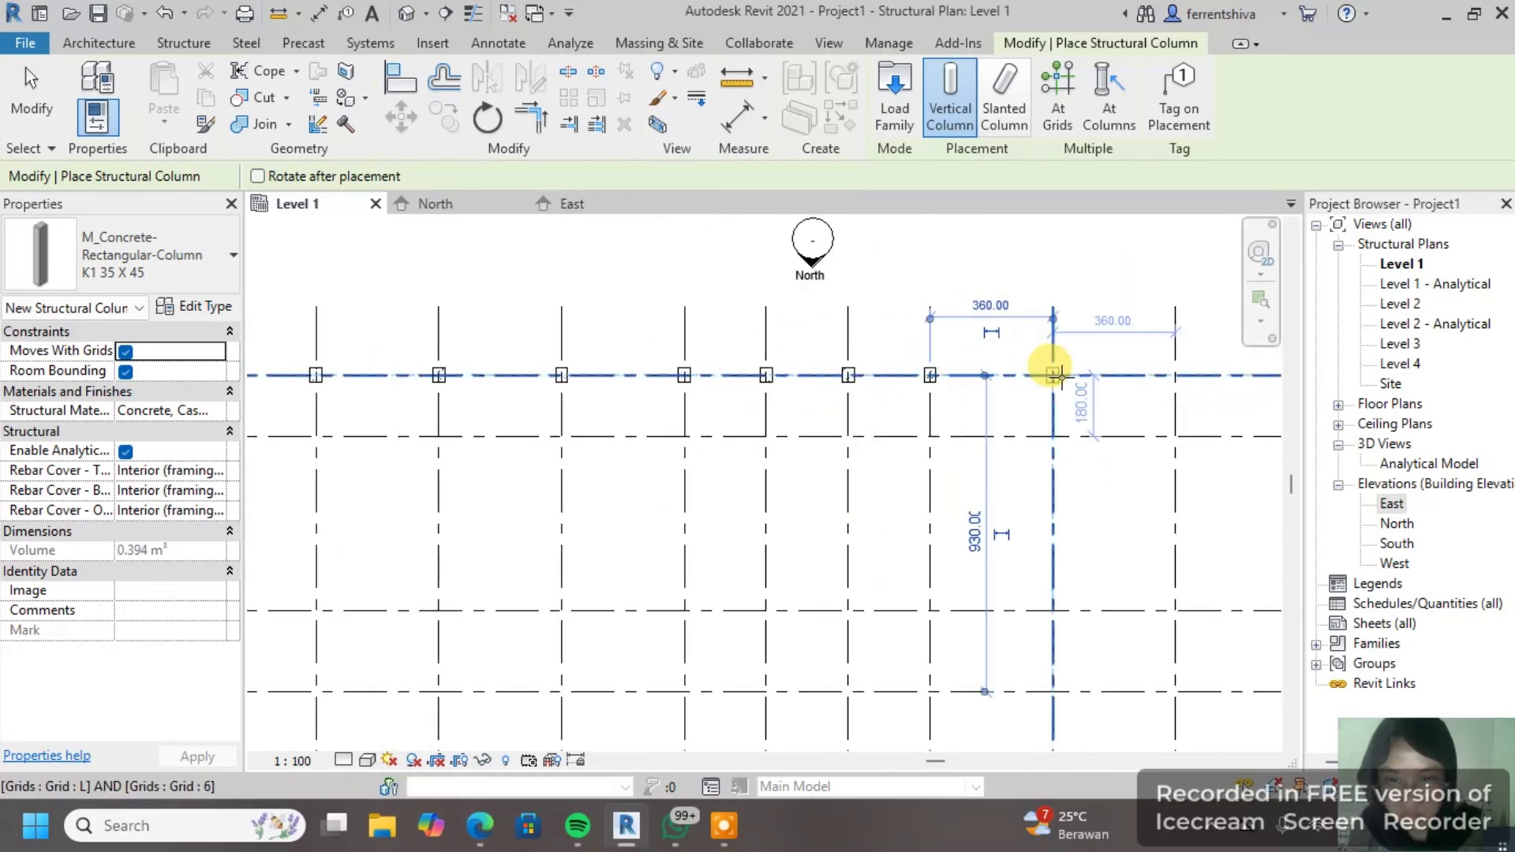
middle_click_drag(1058, 377, 1005, 400)
left_click(1101, 378)
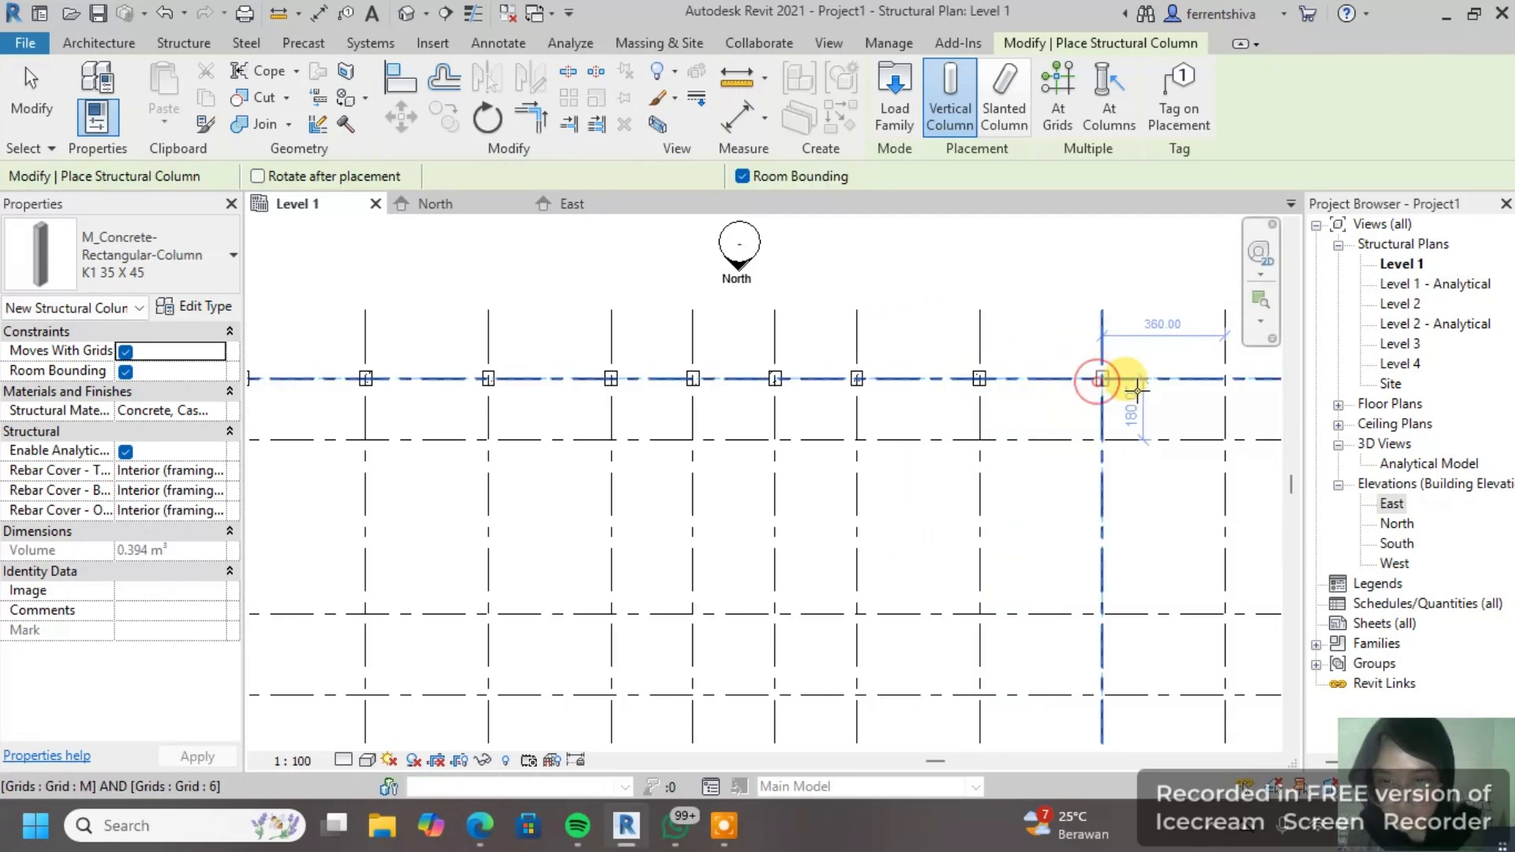
Step: Complete the grid 6 row with K1 35 X 45 columns at grids N to Q
scroll(1136, 388, "down", 2)
middle_click_drag(1137, 388, 920, 358)
left_click(1061, 353)
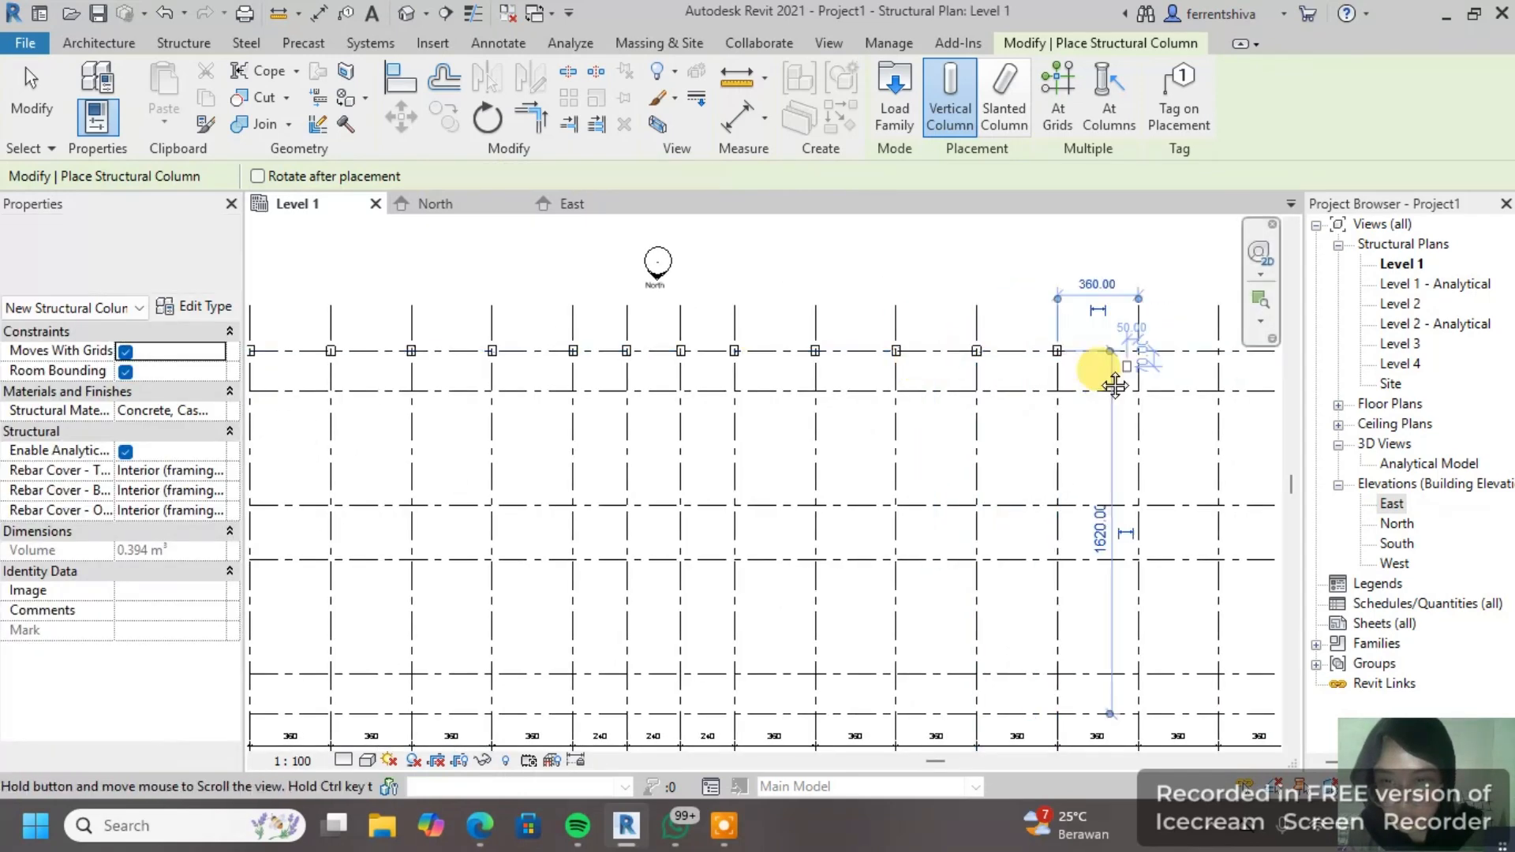
middle_click_drag(1112, 385, 912, 348)
scroll(915, 345, "down", 1)
scroll(936, 364, "down", 1)
scroll(942, 381, "up", 1)
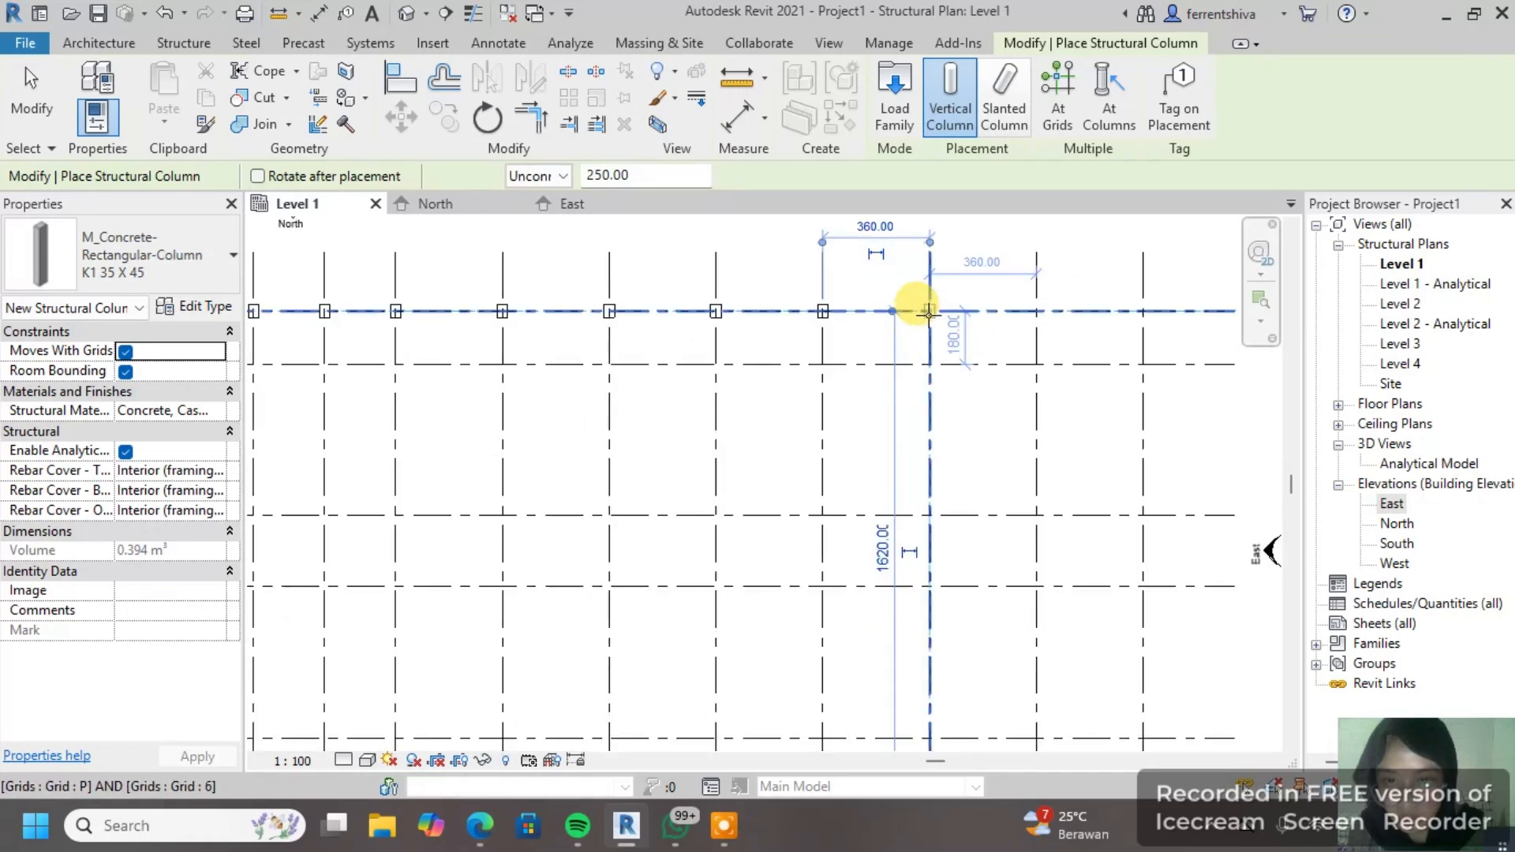
left_click(929, 314)
scroll(735, 400, "down", 2)
Step: Place K1 35 X 45 columns along grid 1 at its intersections with grids B to K
scroll(695, 400, "down", 1)
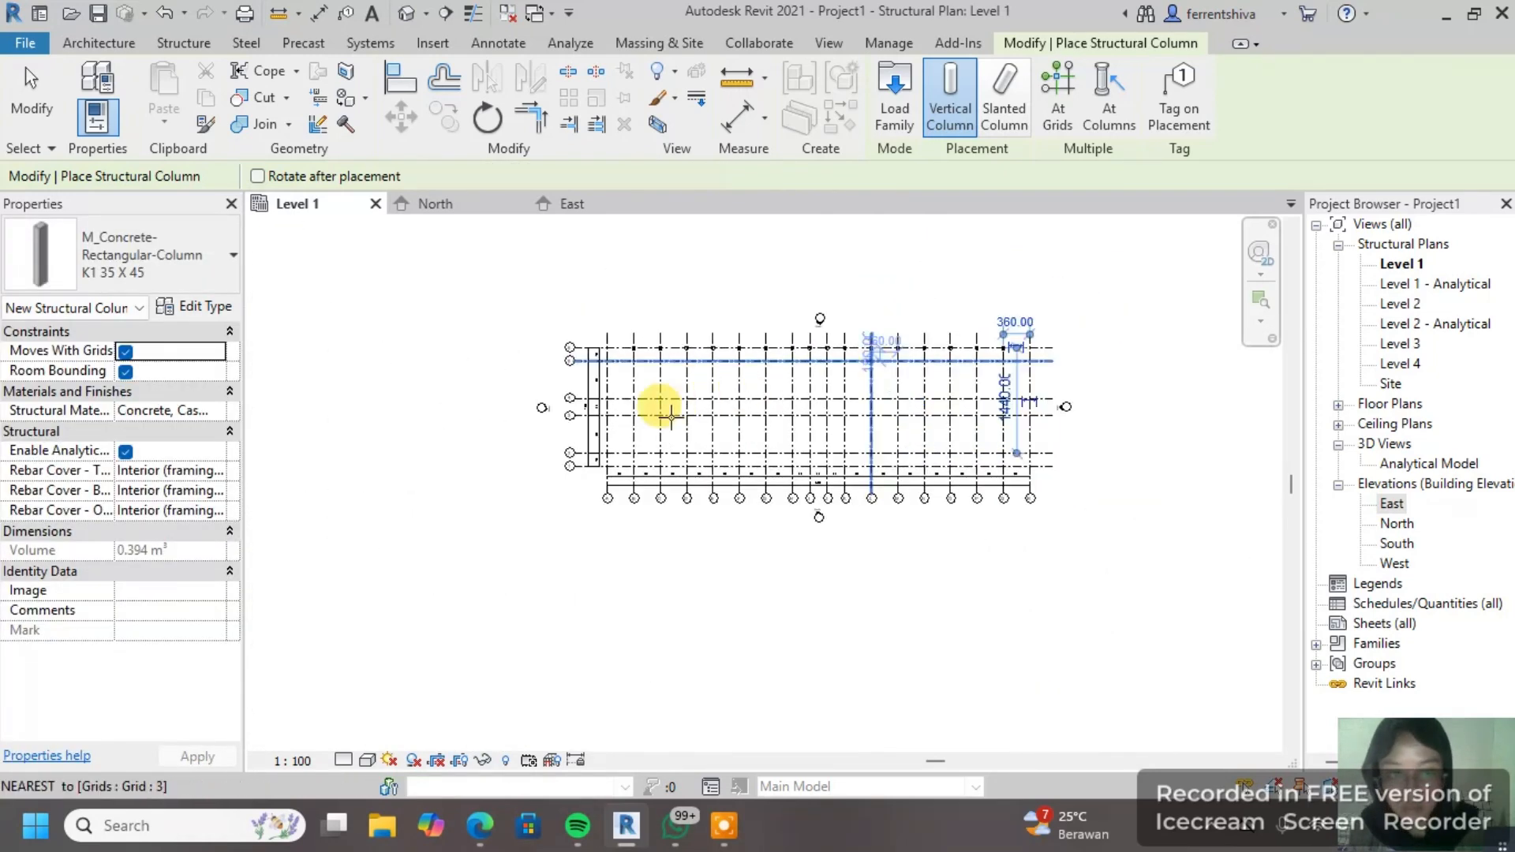
scroll(620, 430, "up", 4)
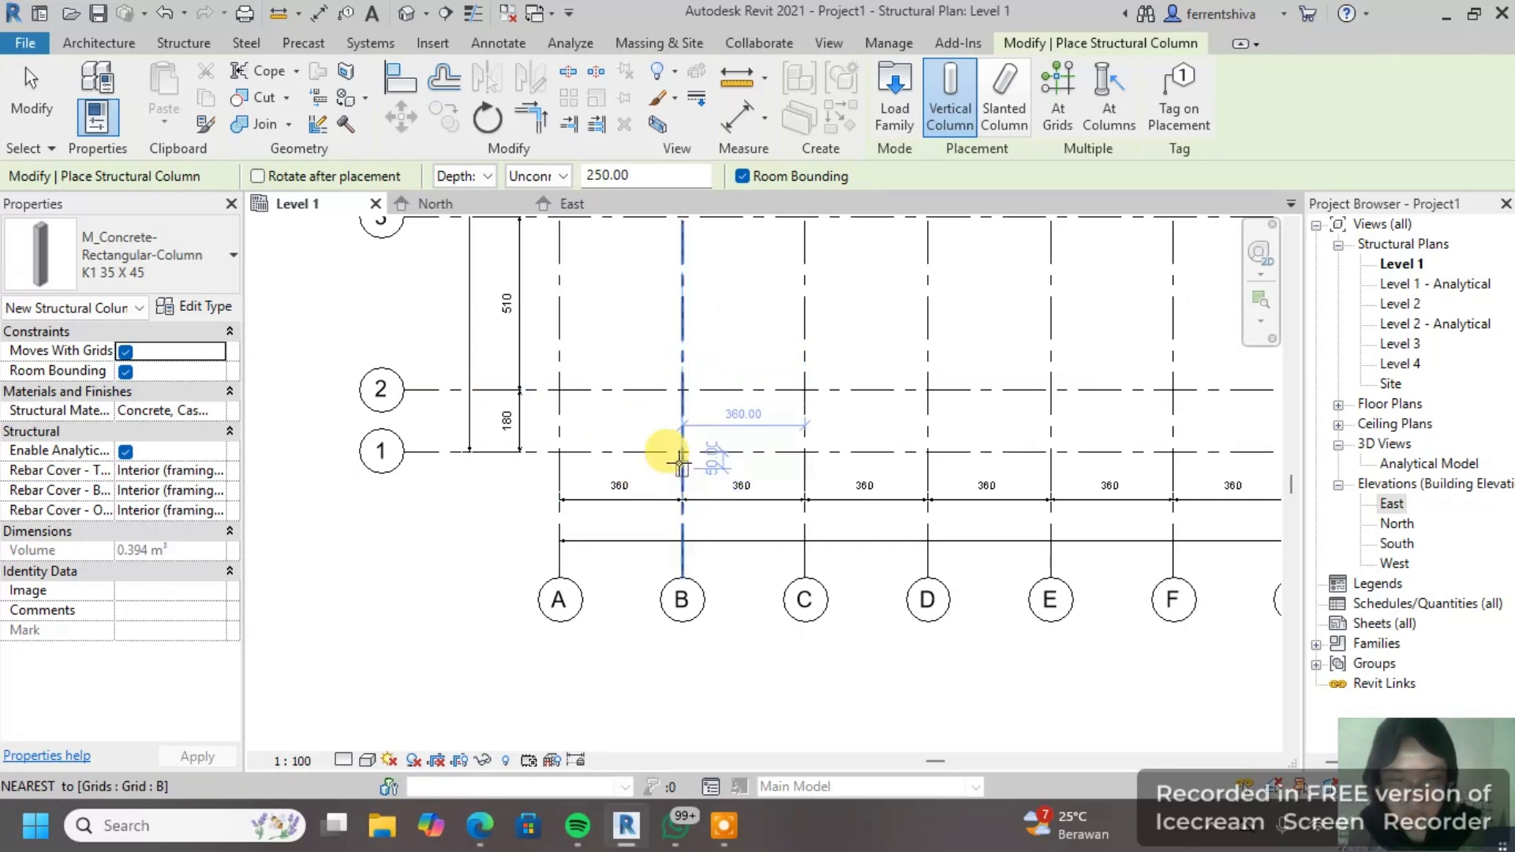
middle_click_drag(924, 445, 755, 415)
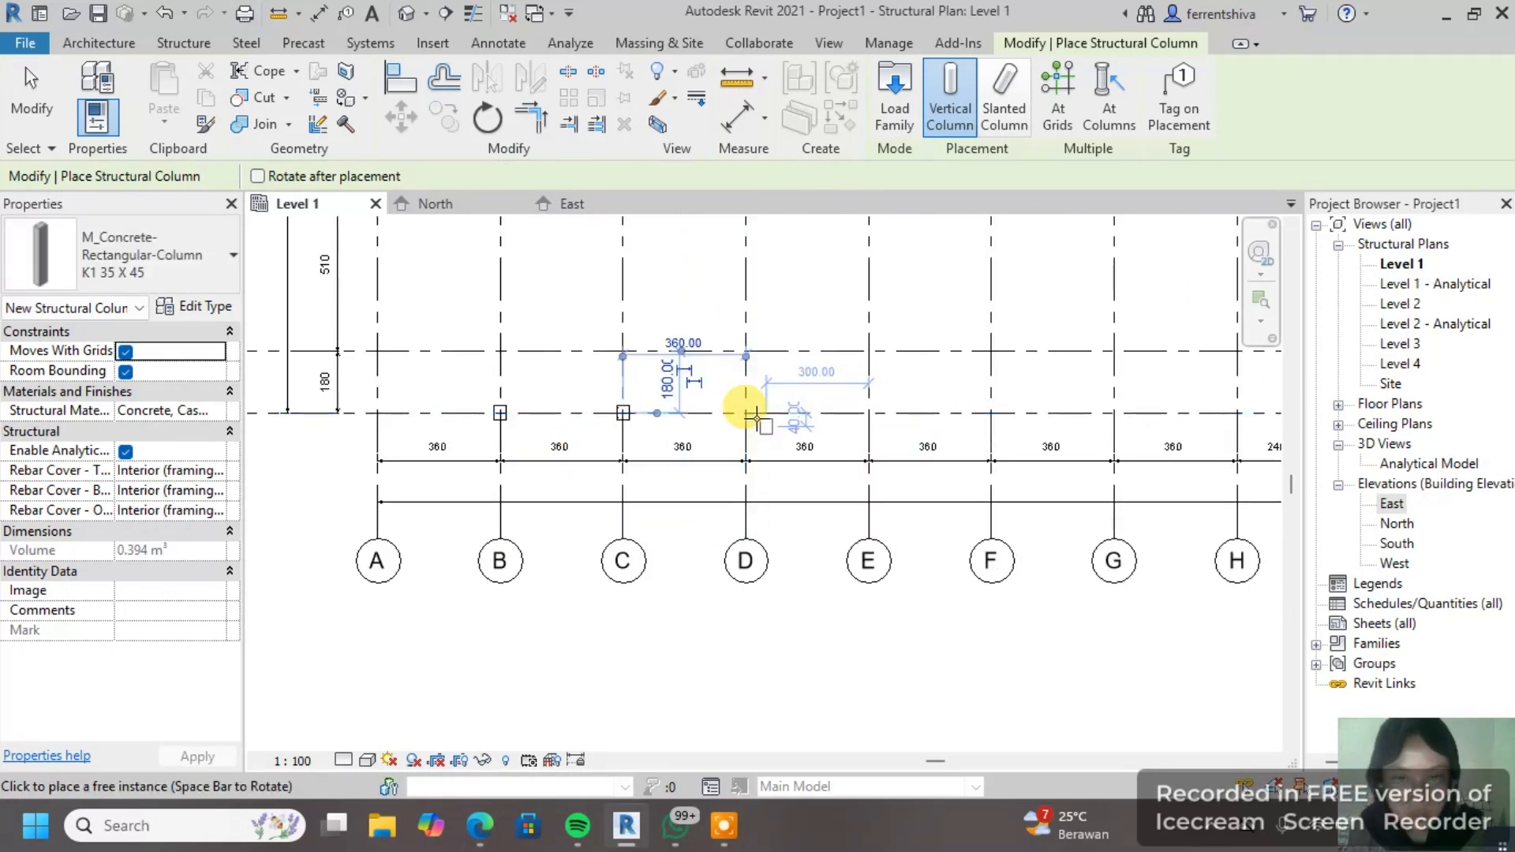
middle_click_drag(1036, 411, 773, 411)
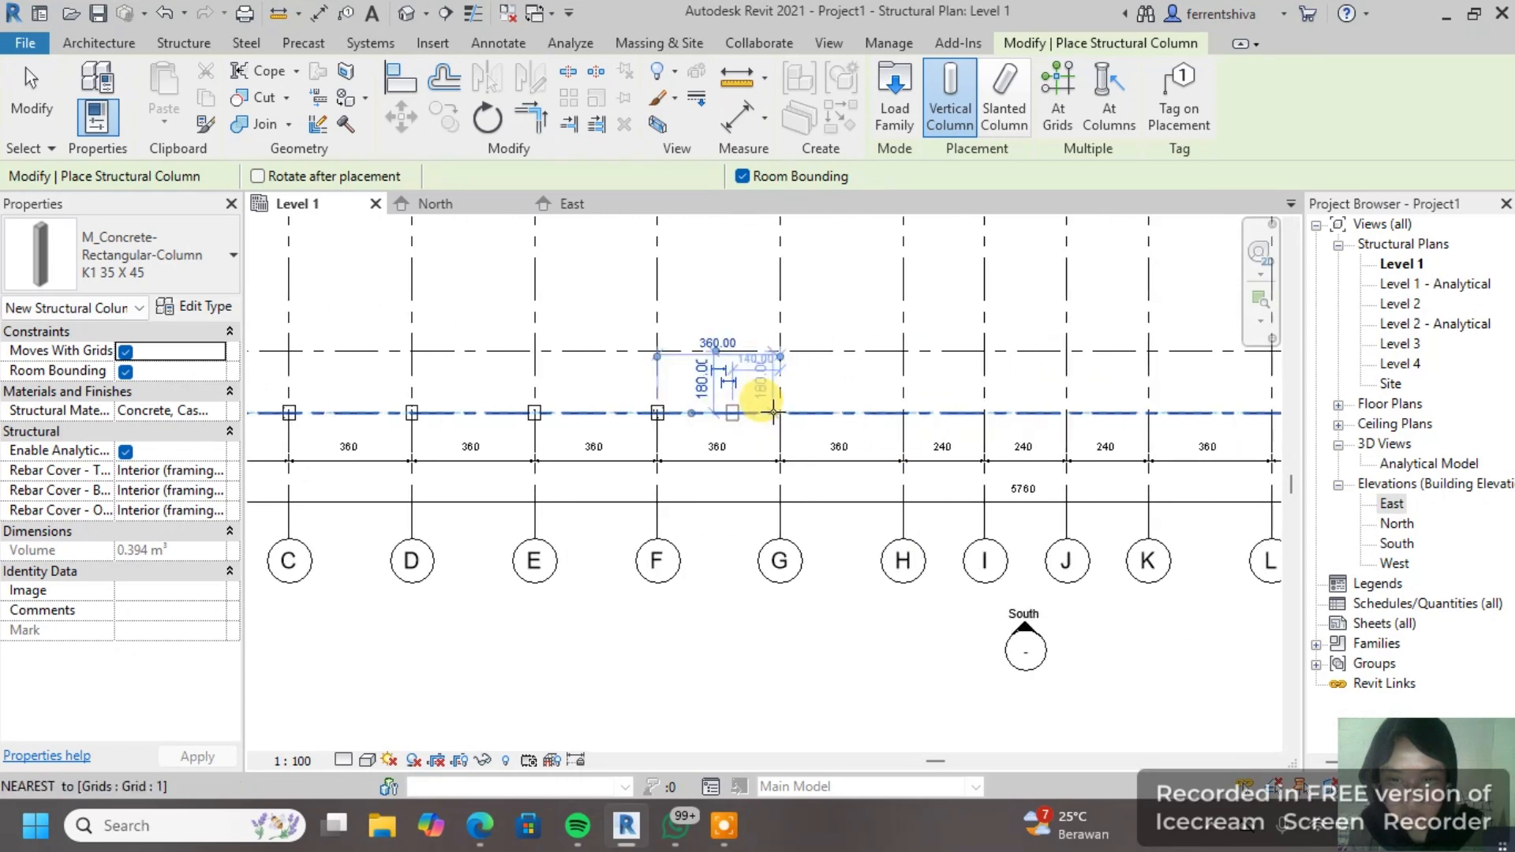
scroll(730, 413, "down", 1)
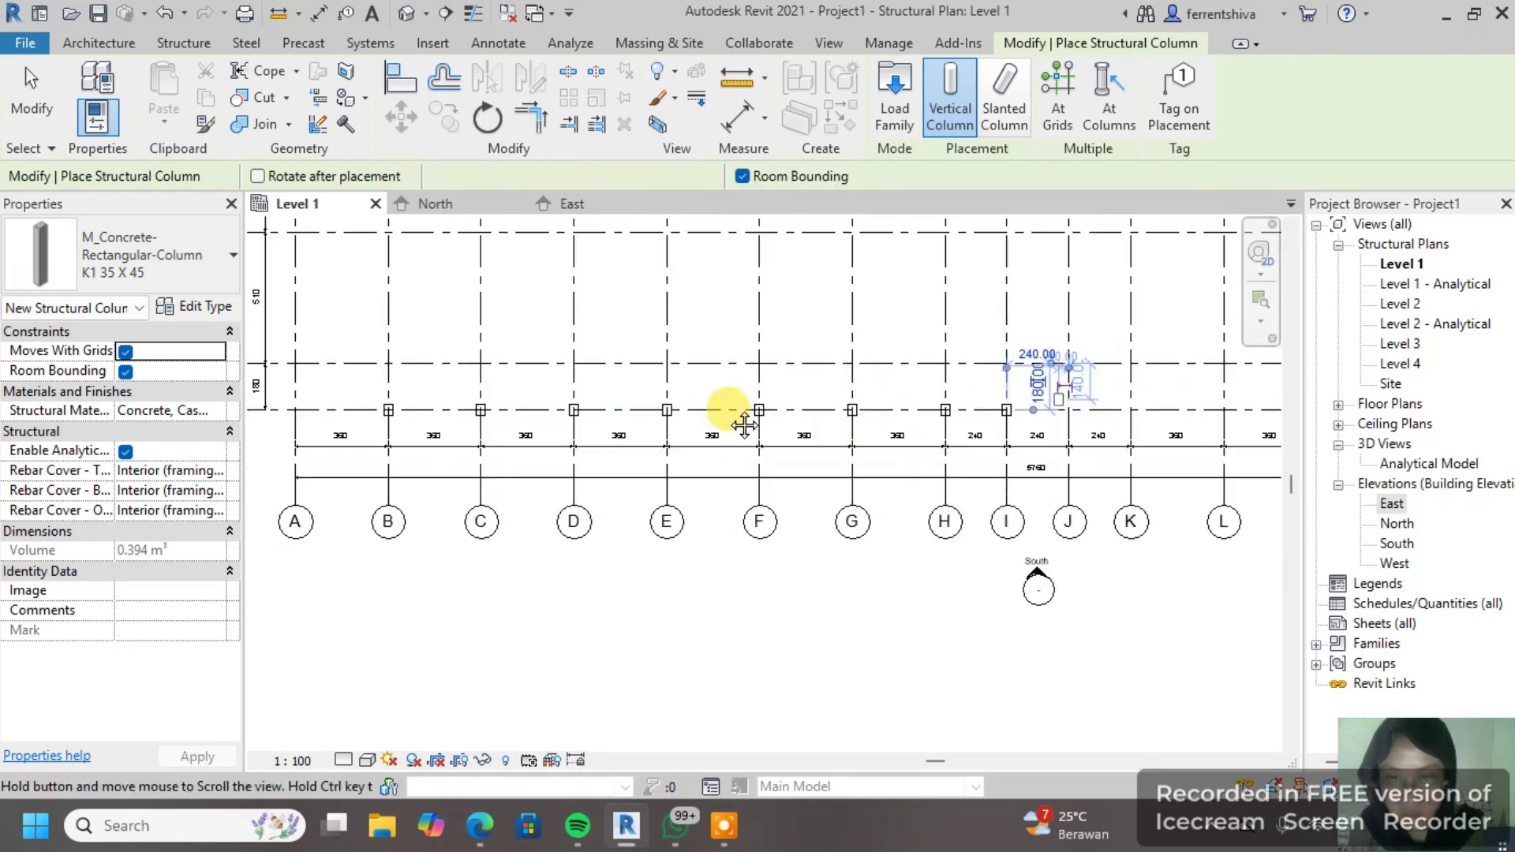
scroll(771, 399, "right", 3, "shift")
scroll(724, 427, "up", 1)
left_click(729, 417)
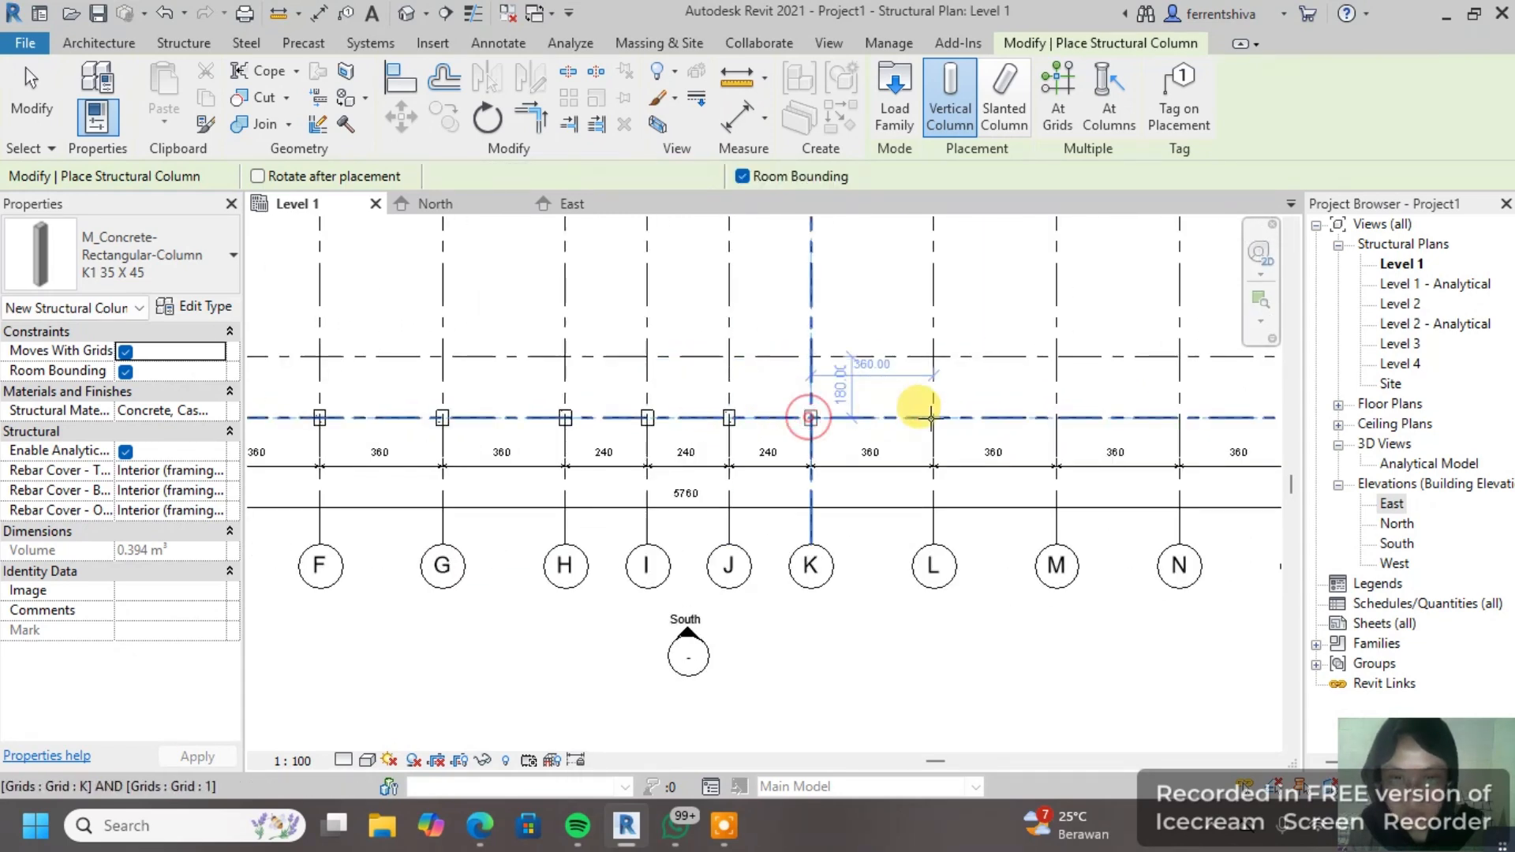
Step: Complete the grid 1 row with K1 35 X 45 columns at grids L to Q
middle_click_drag(1006, 433, 765, 416)
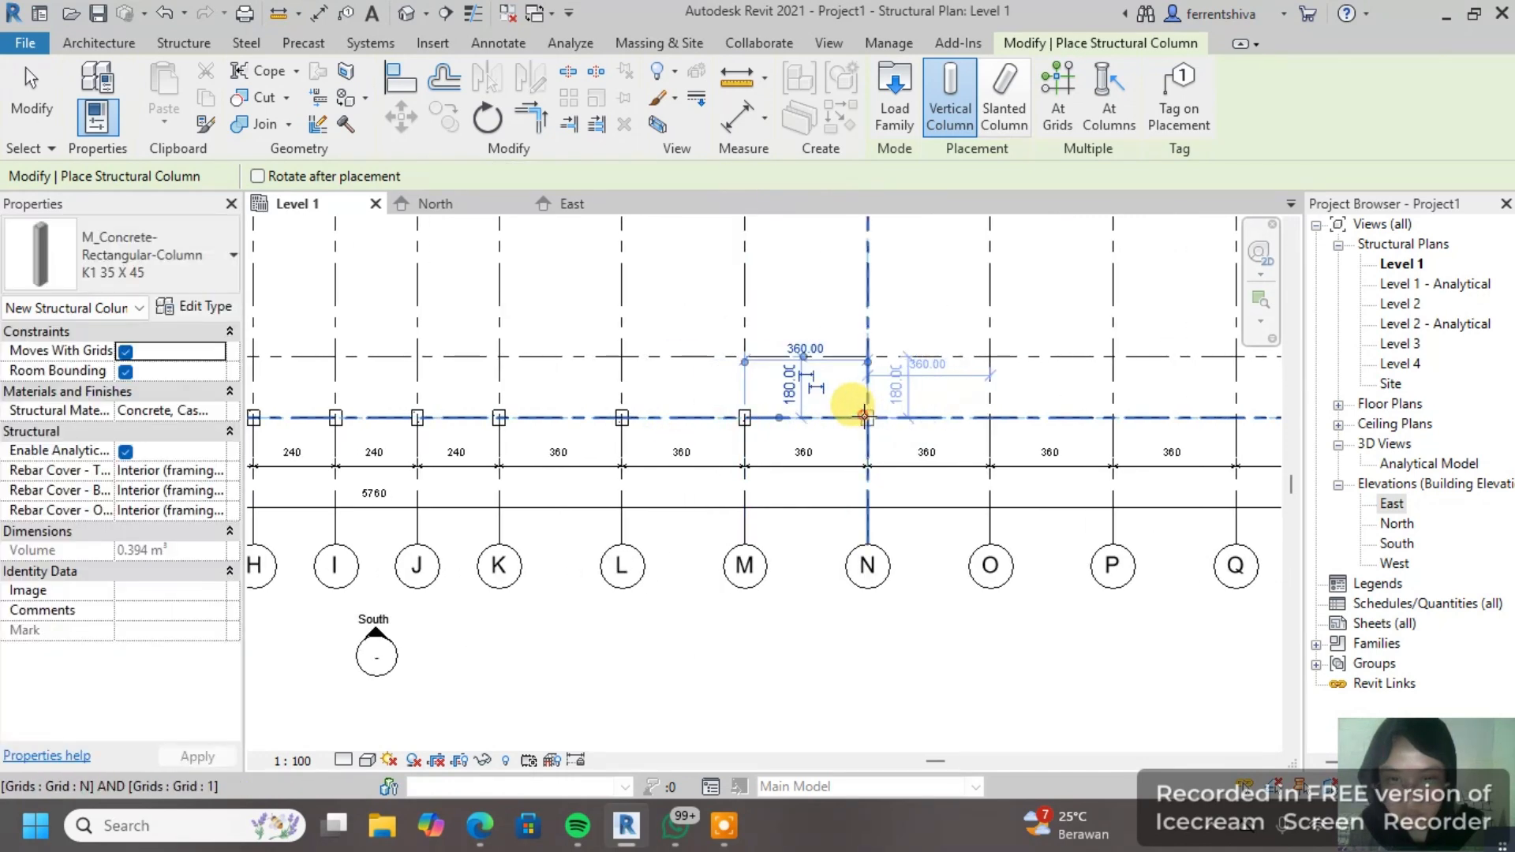
left_click(990, 416)
middle_click_drag(963, 418, 690, 418)
left_click(840, 415)
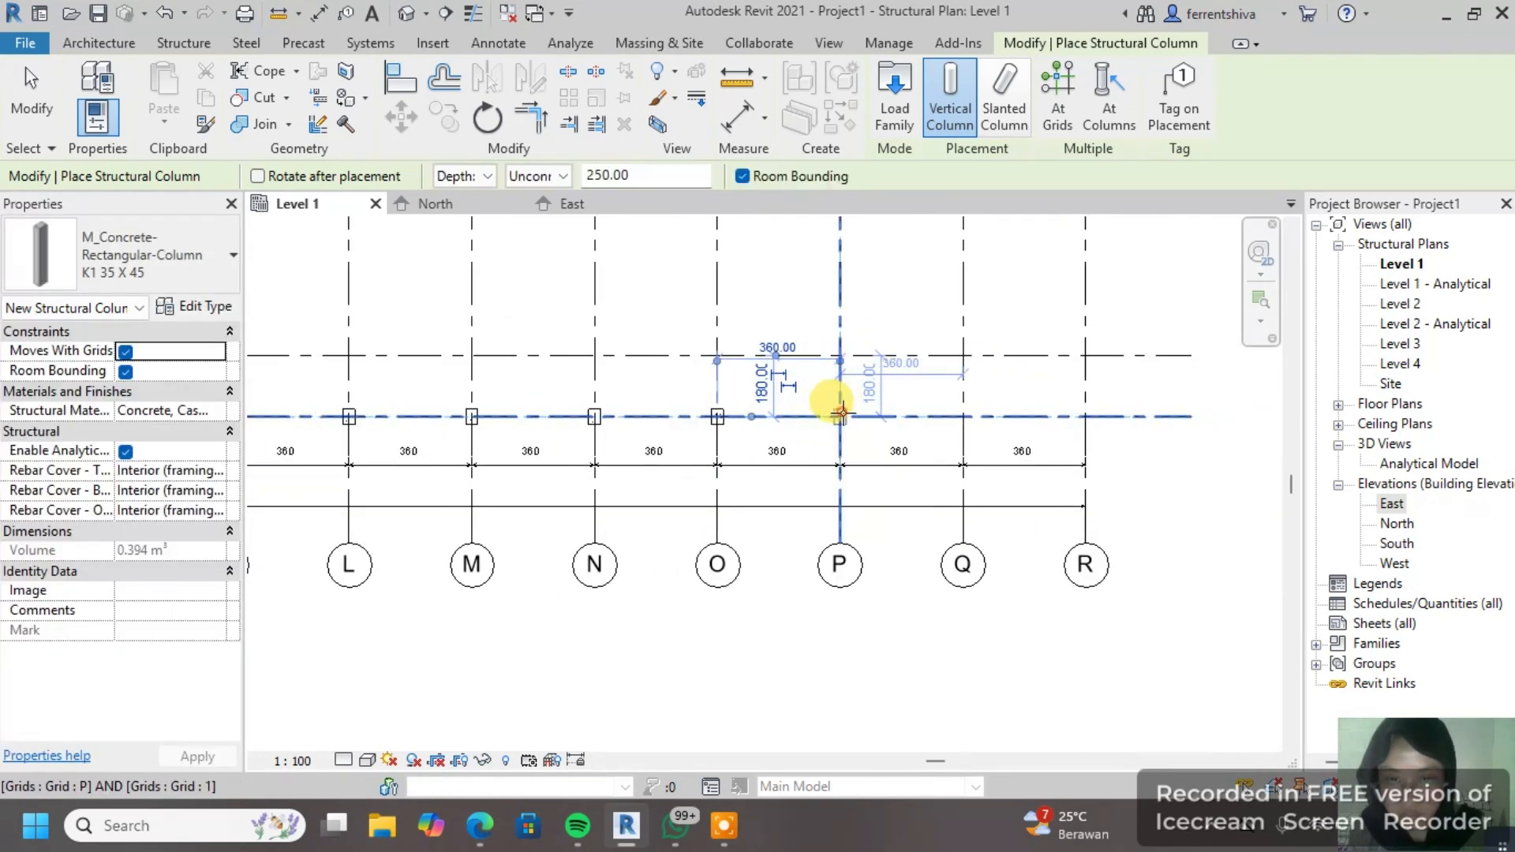
left_click(964, 415)
Step: Place K1 35 X 45 columns on grid 4 at its intersections with grids I and J, and end column placement
scroll(876, 394, "down", 6)
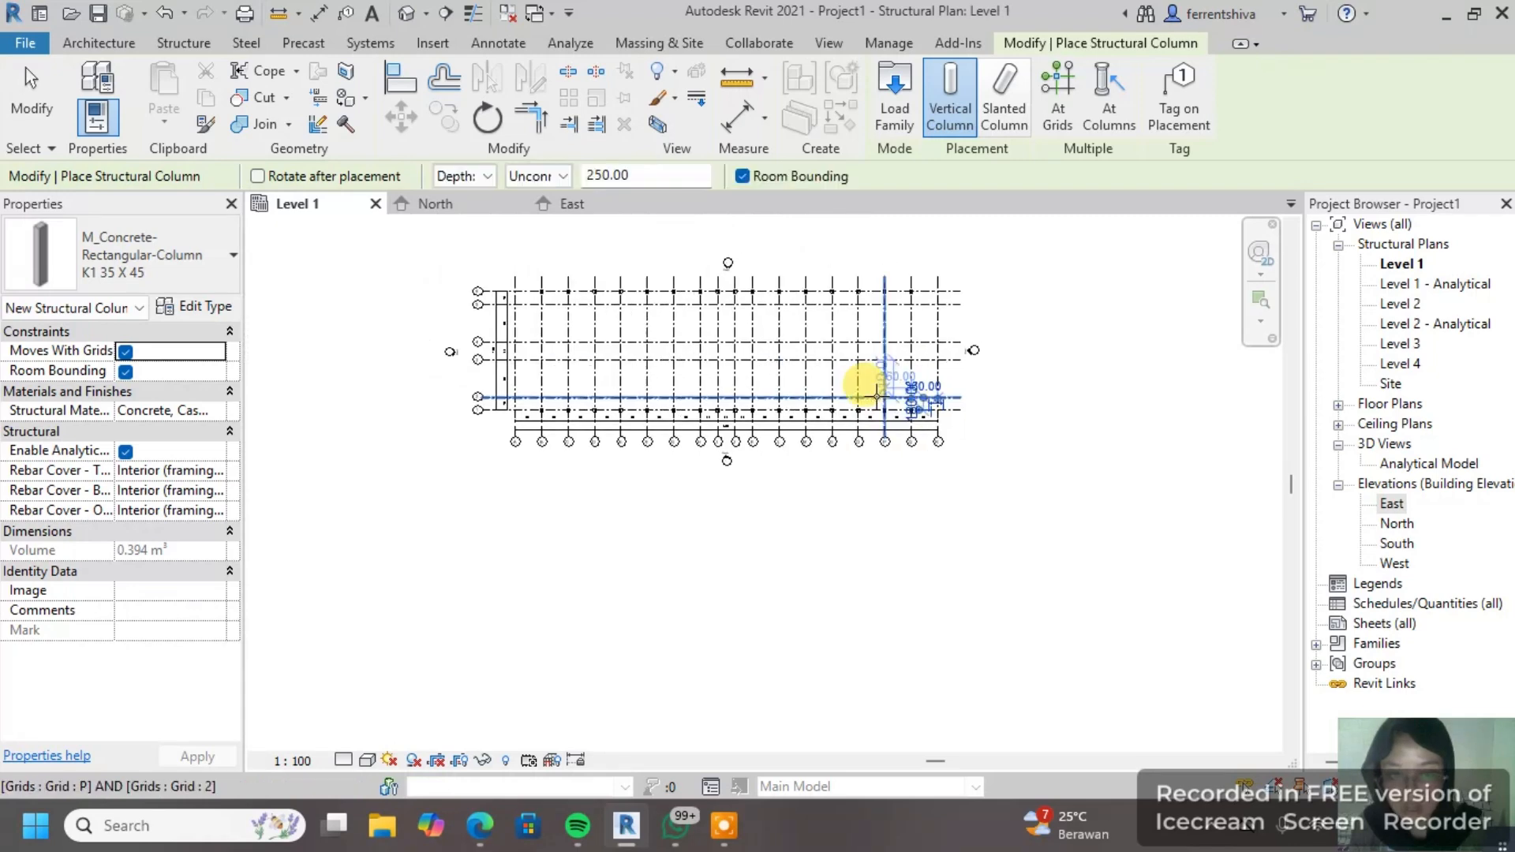
scroll(787, 370, "up", 5)
scroll(808, 386, "up", 2)
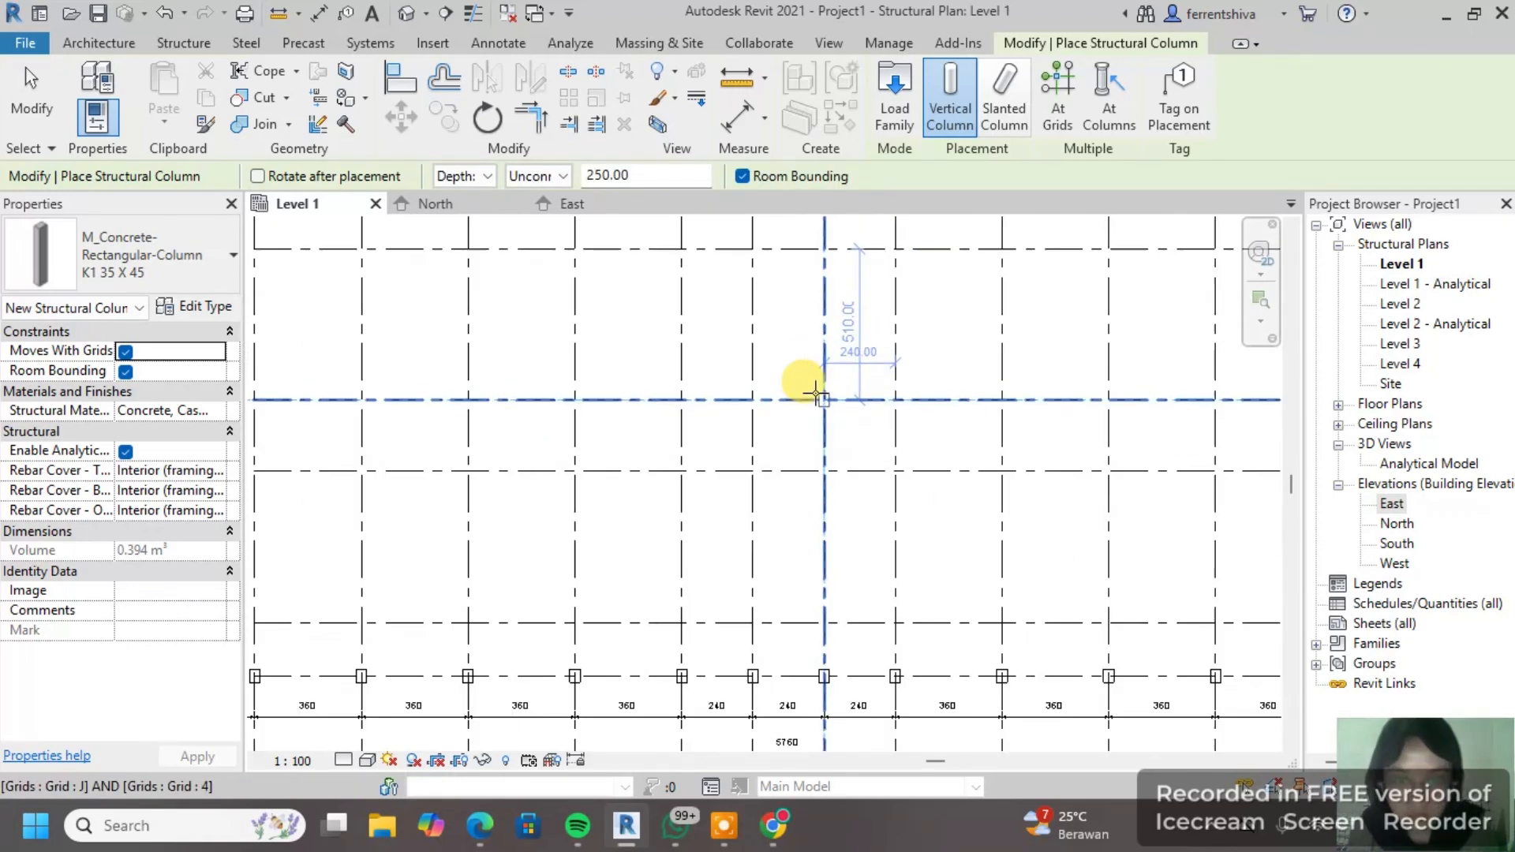
scroll(777, 414, "up", 3)
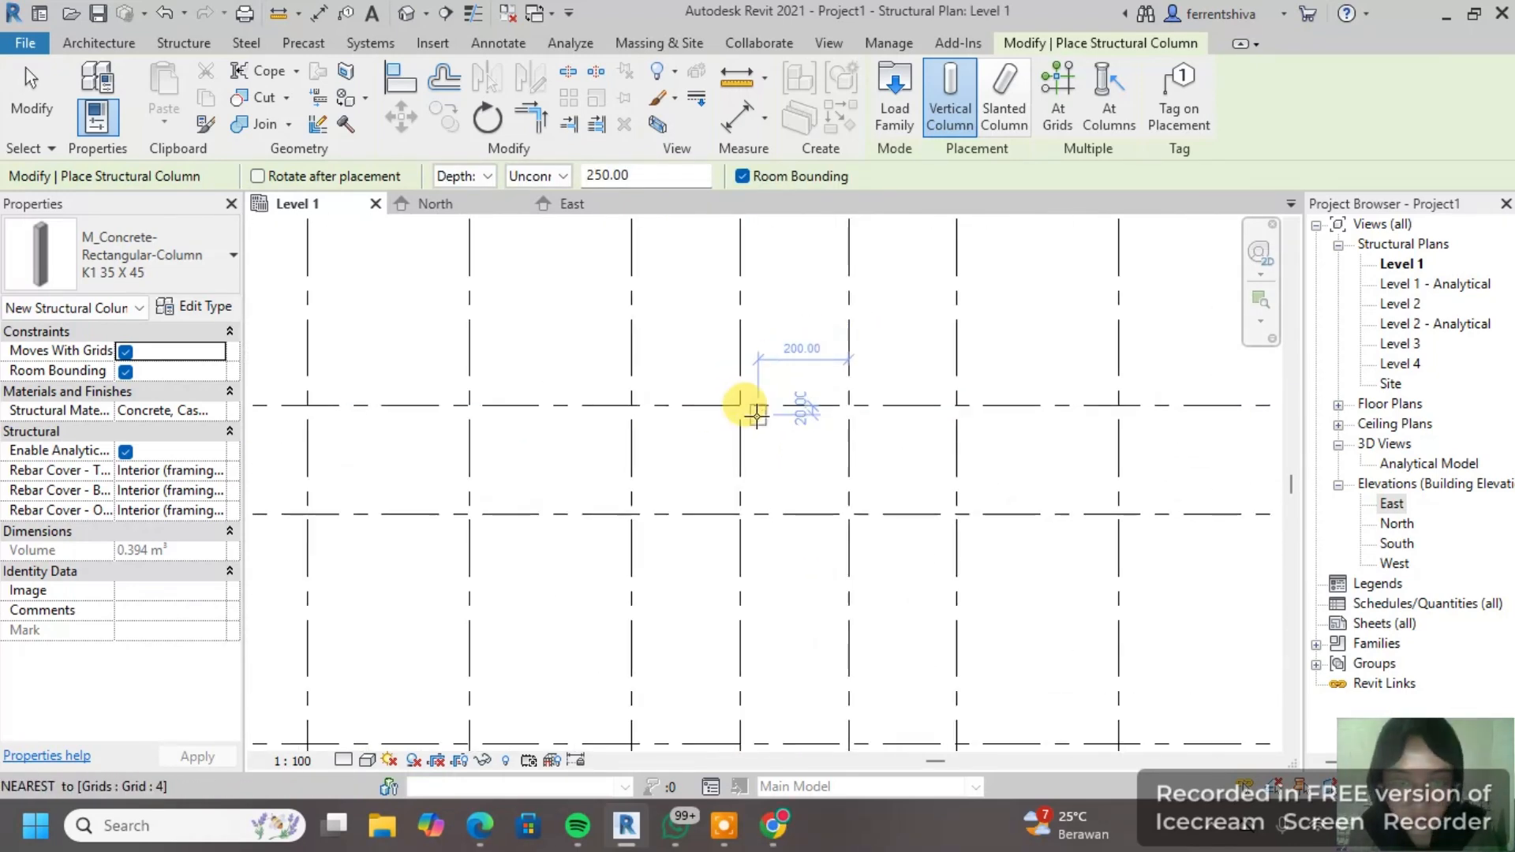
left_click(736, 403)
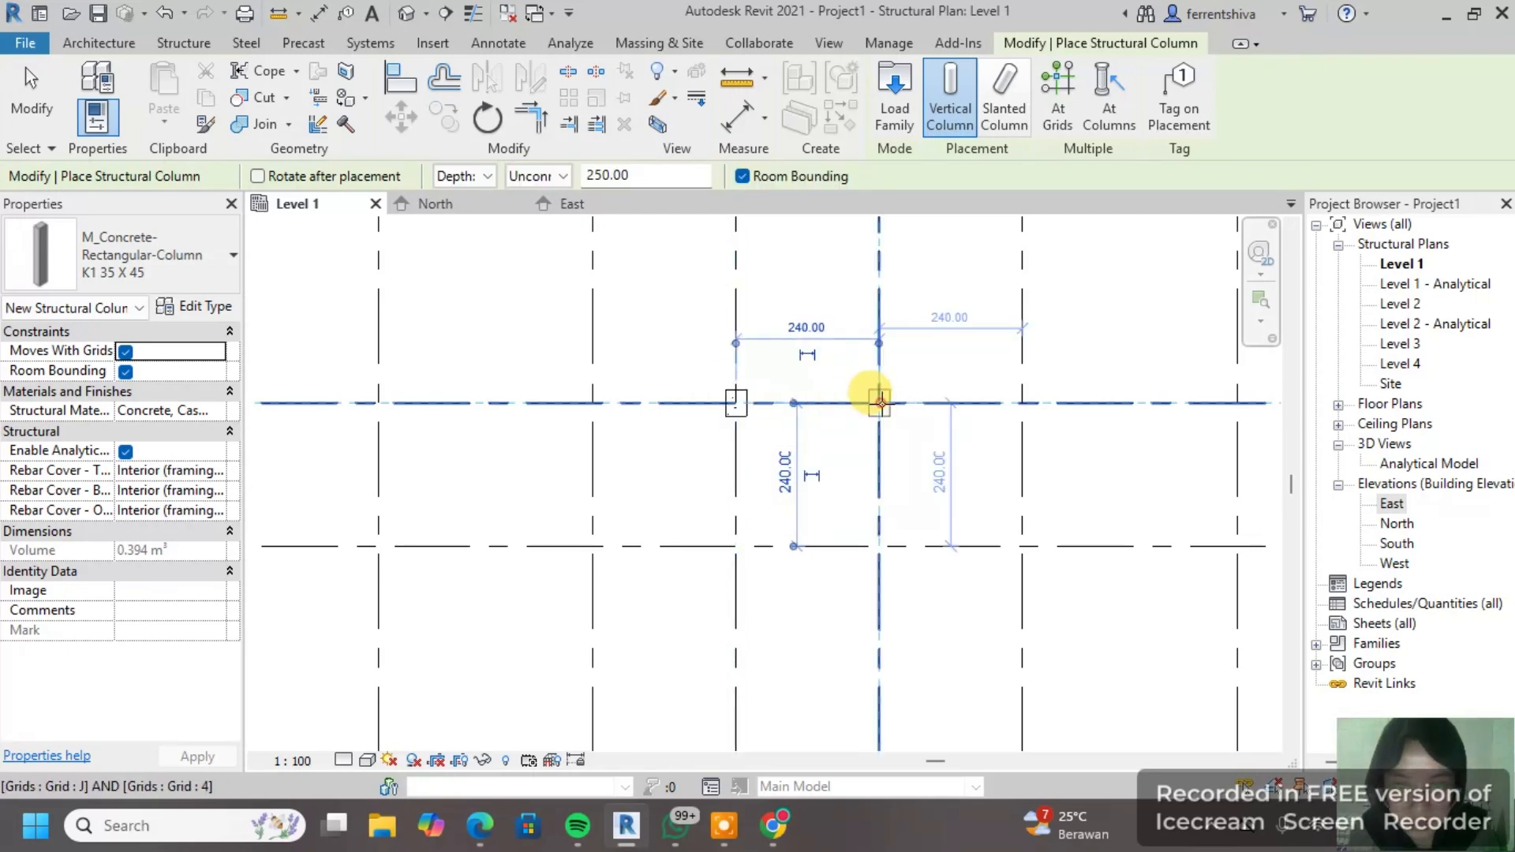
scroll(842, 460, "down", 6)
scroll(828, 450, "up", 4)
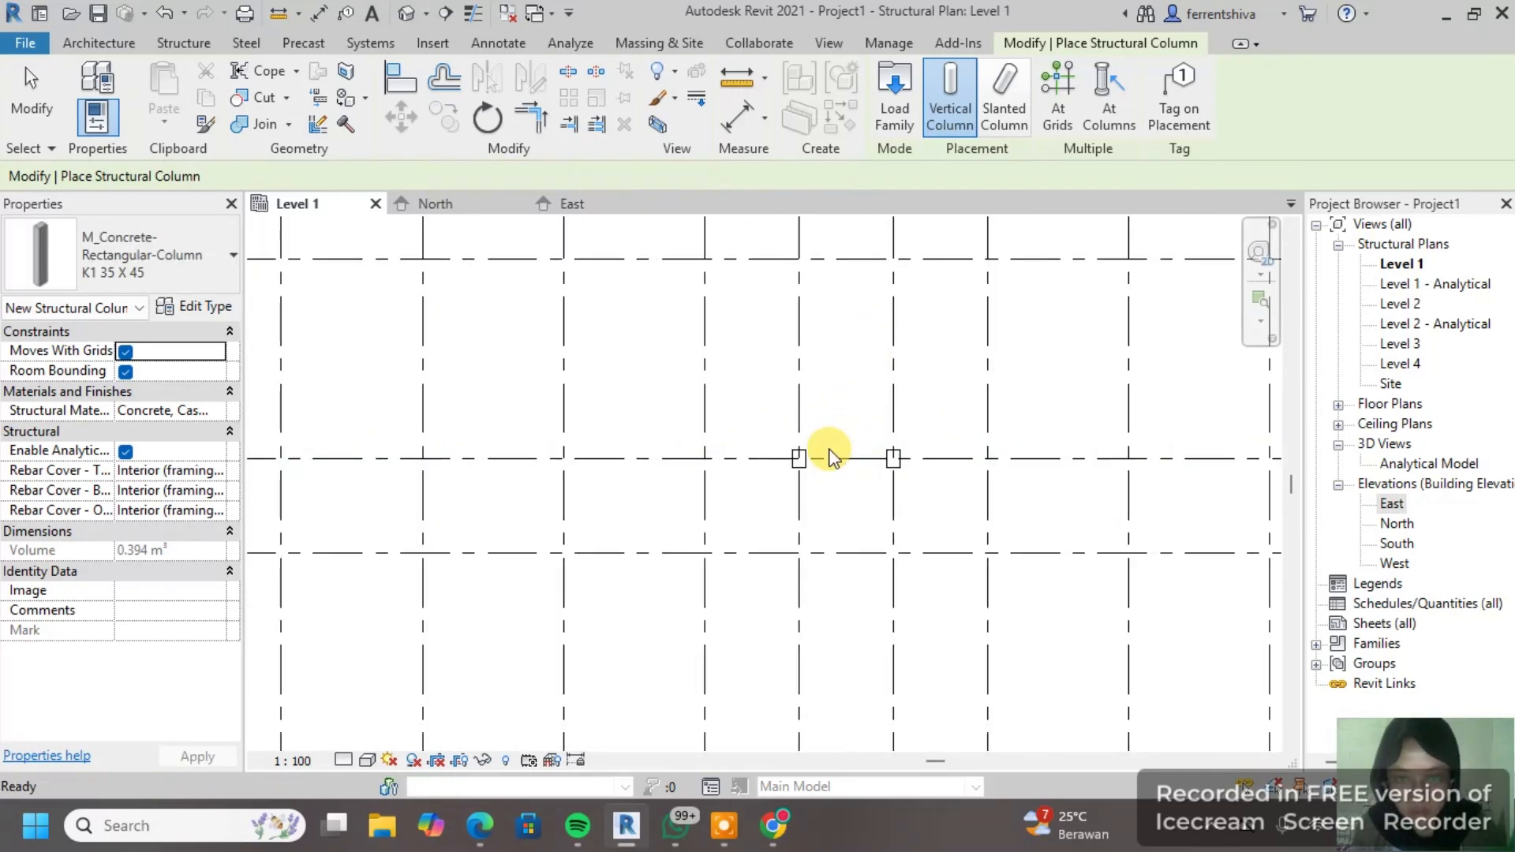
key("Escape")
Step: Move the two K1 columns at I-4 and J-4 together a short distance straight toward grid 5
left_click(948, 469)
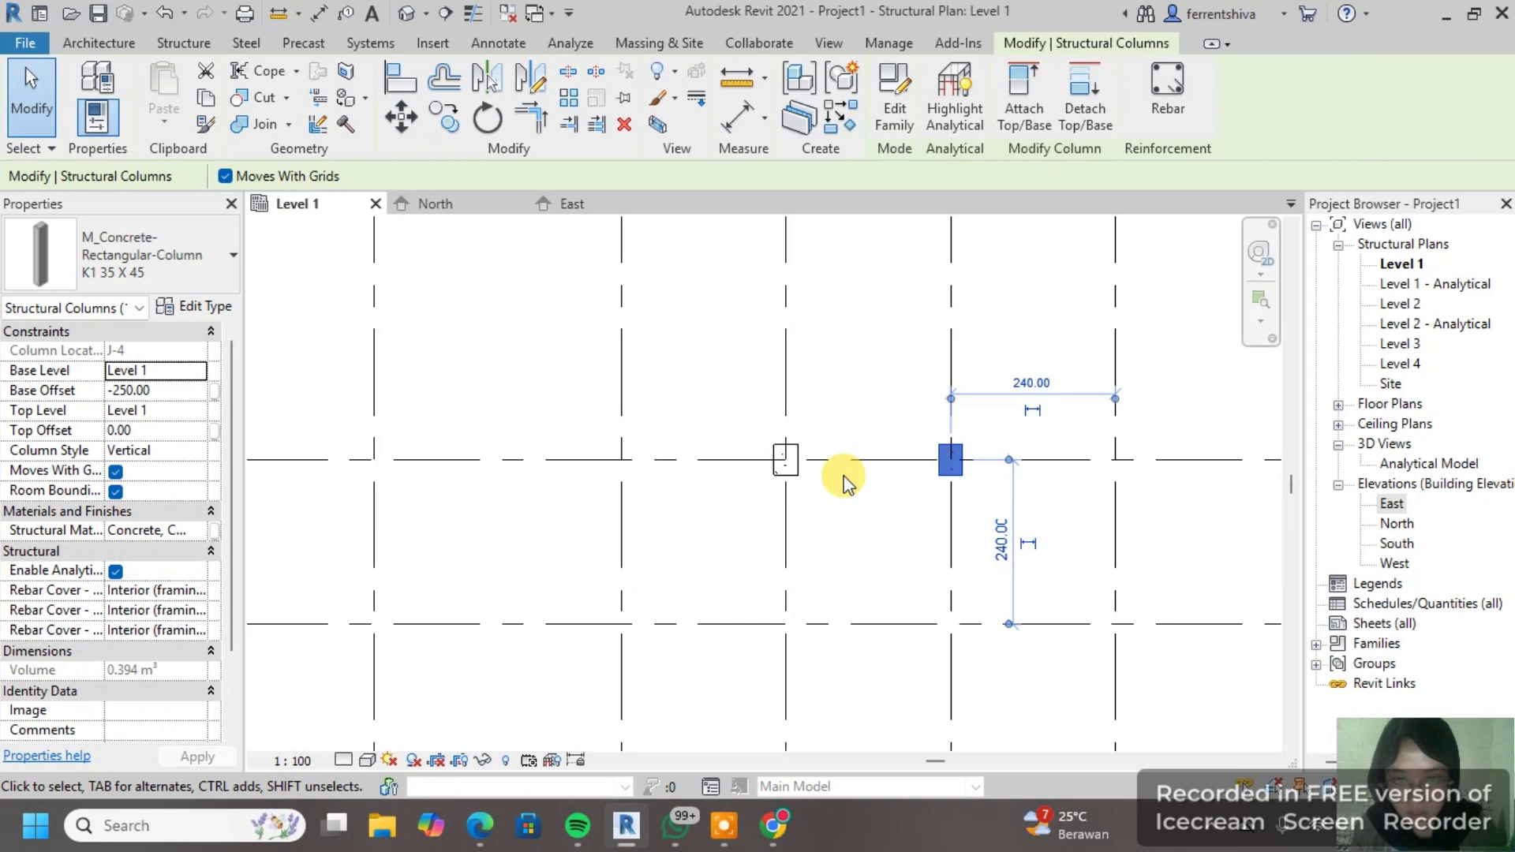
left_click(786, 466, "ctrl")
scroll(788, 468, "up", 2)
left_click(400, 117)
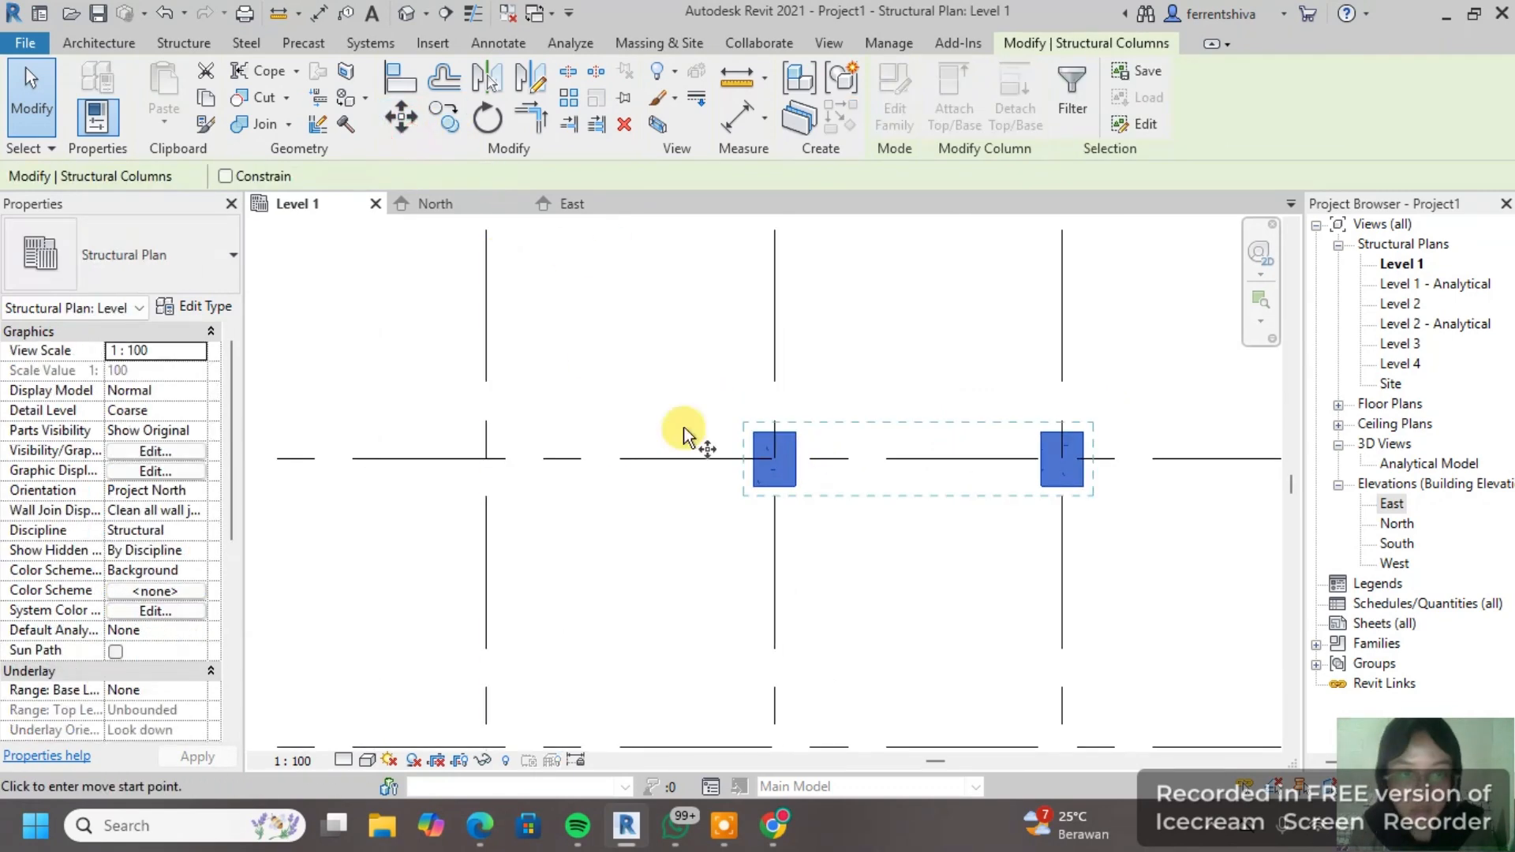
left_click(722, 457)
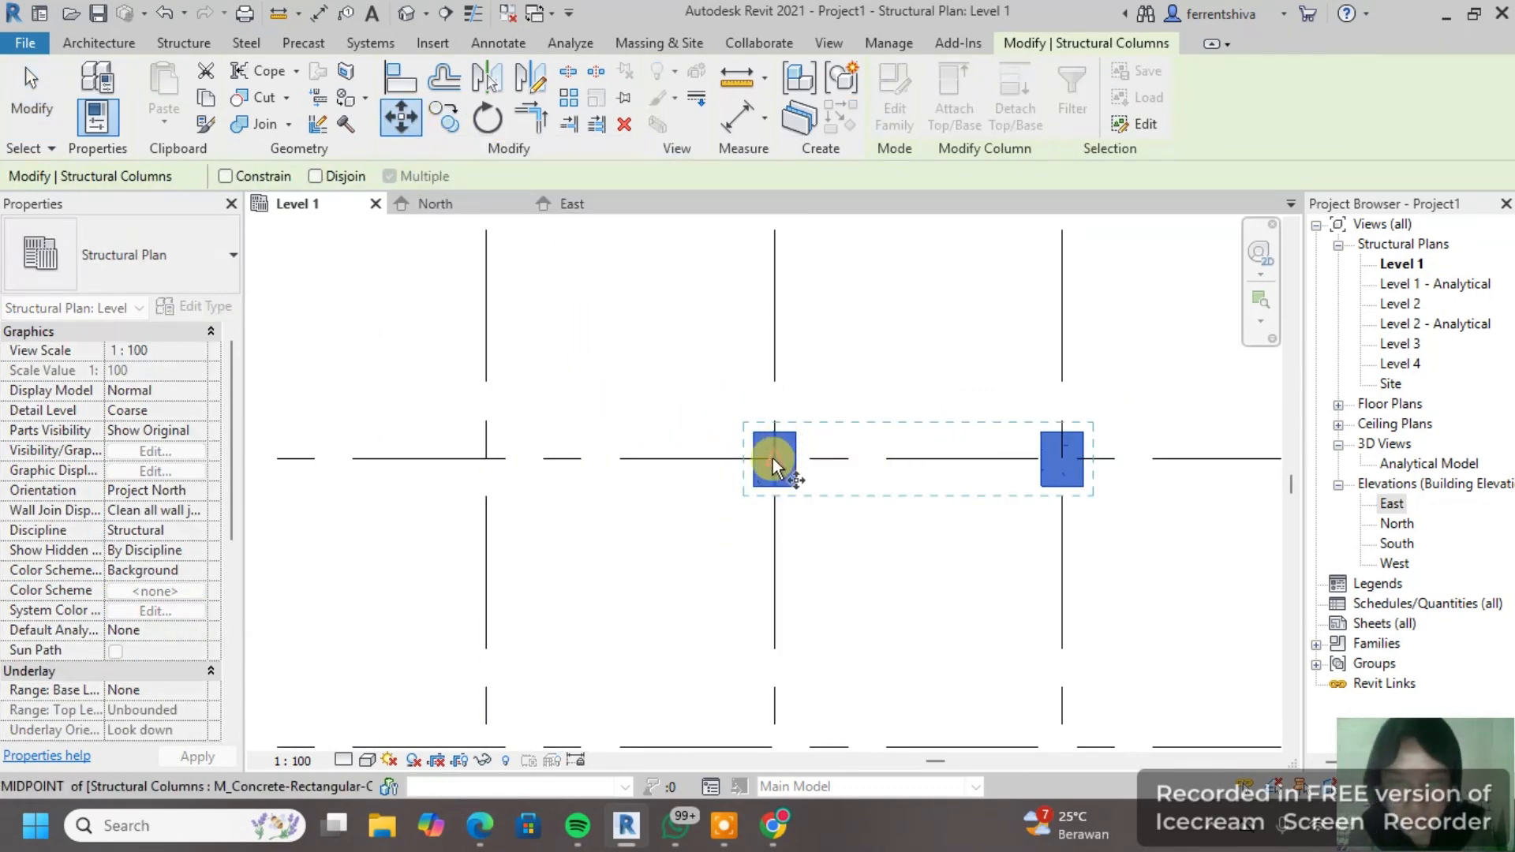
left_click(774, 465)
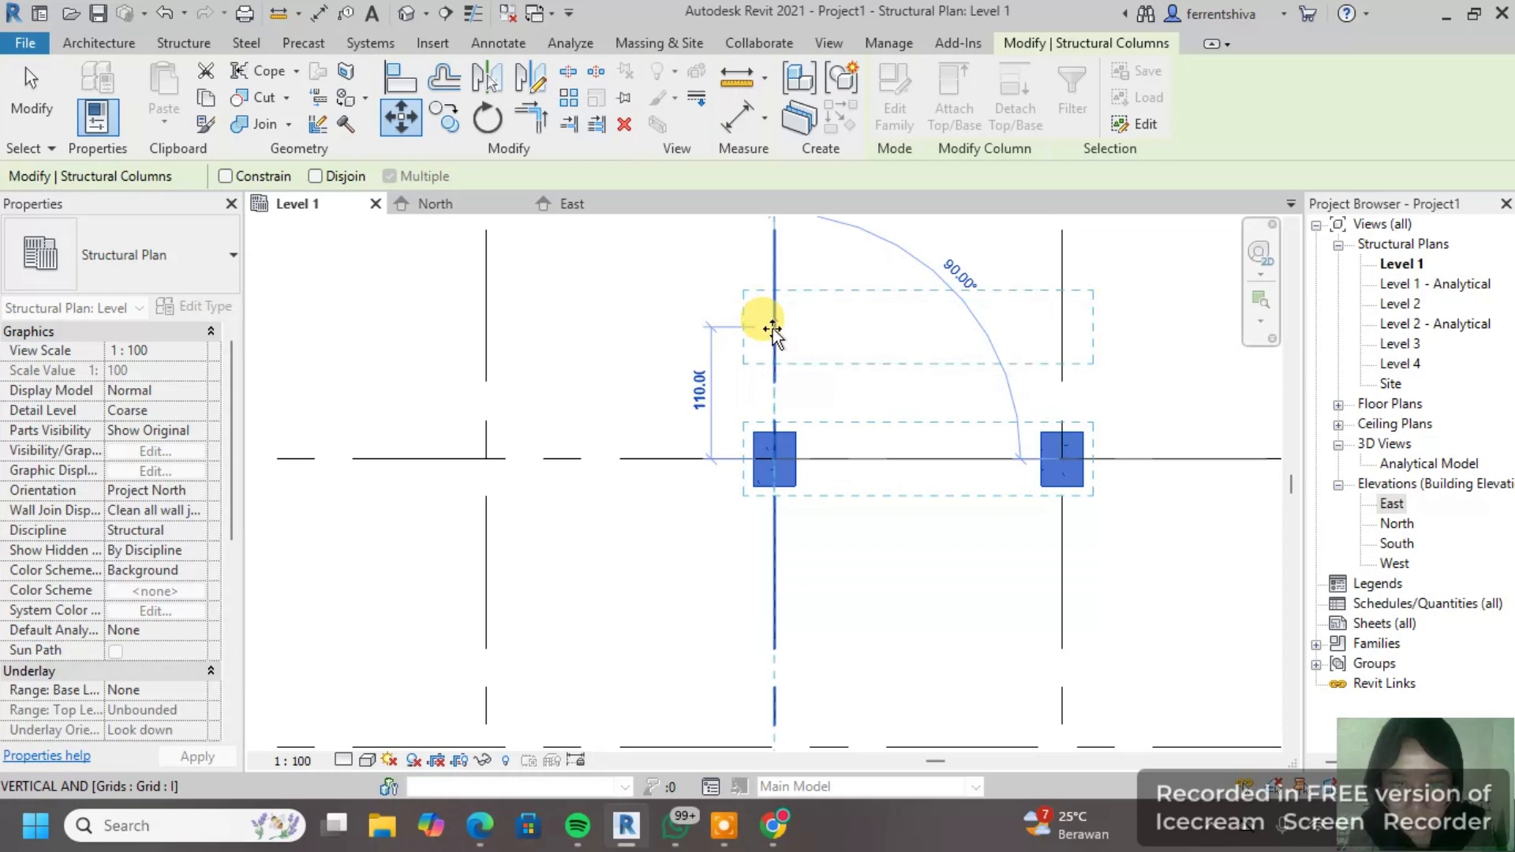
left_click(773, 281)
scroll(797, 379, "down", 5)
key("Escape")
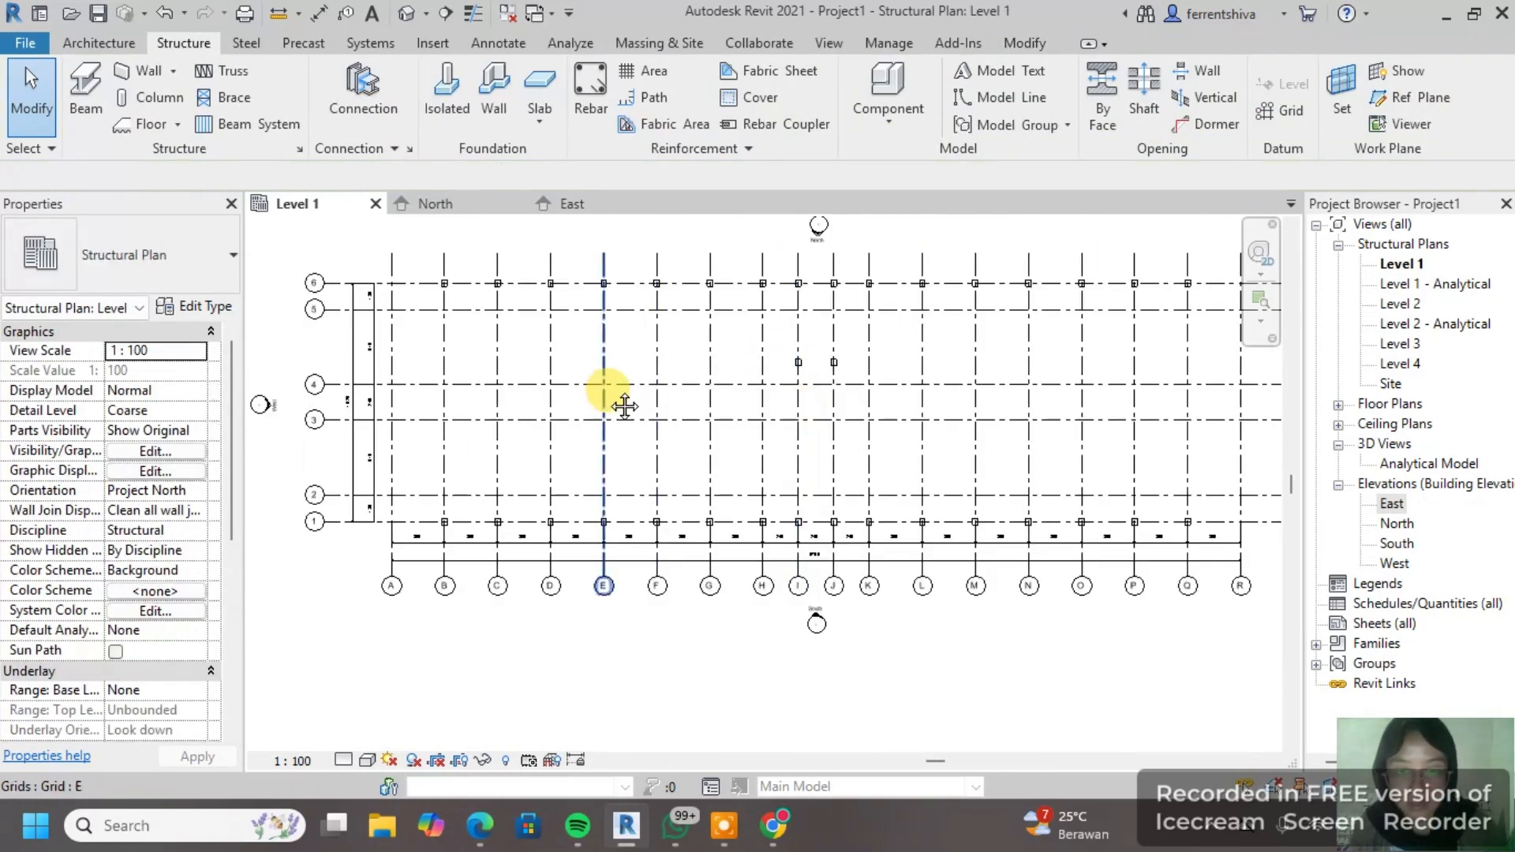
Step: Start structural column placement with the K2 35 X 35 type and place a column at A-2
left_click(150, 97)
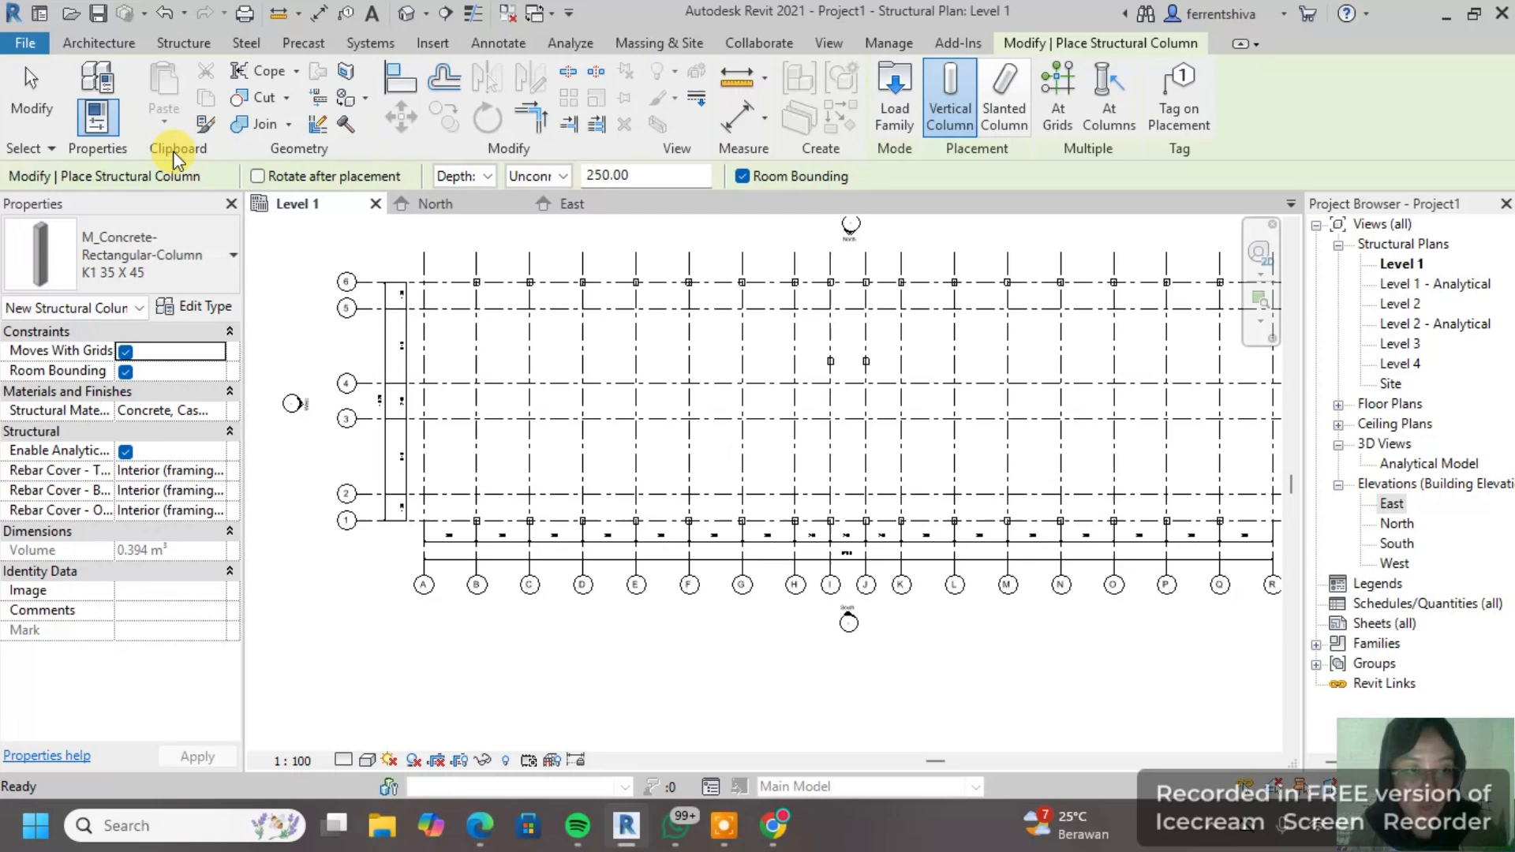
left_click(138, 266)
left_click(184, 483)
scroll(458, 502, "up", 5)
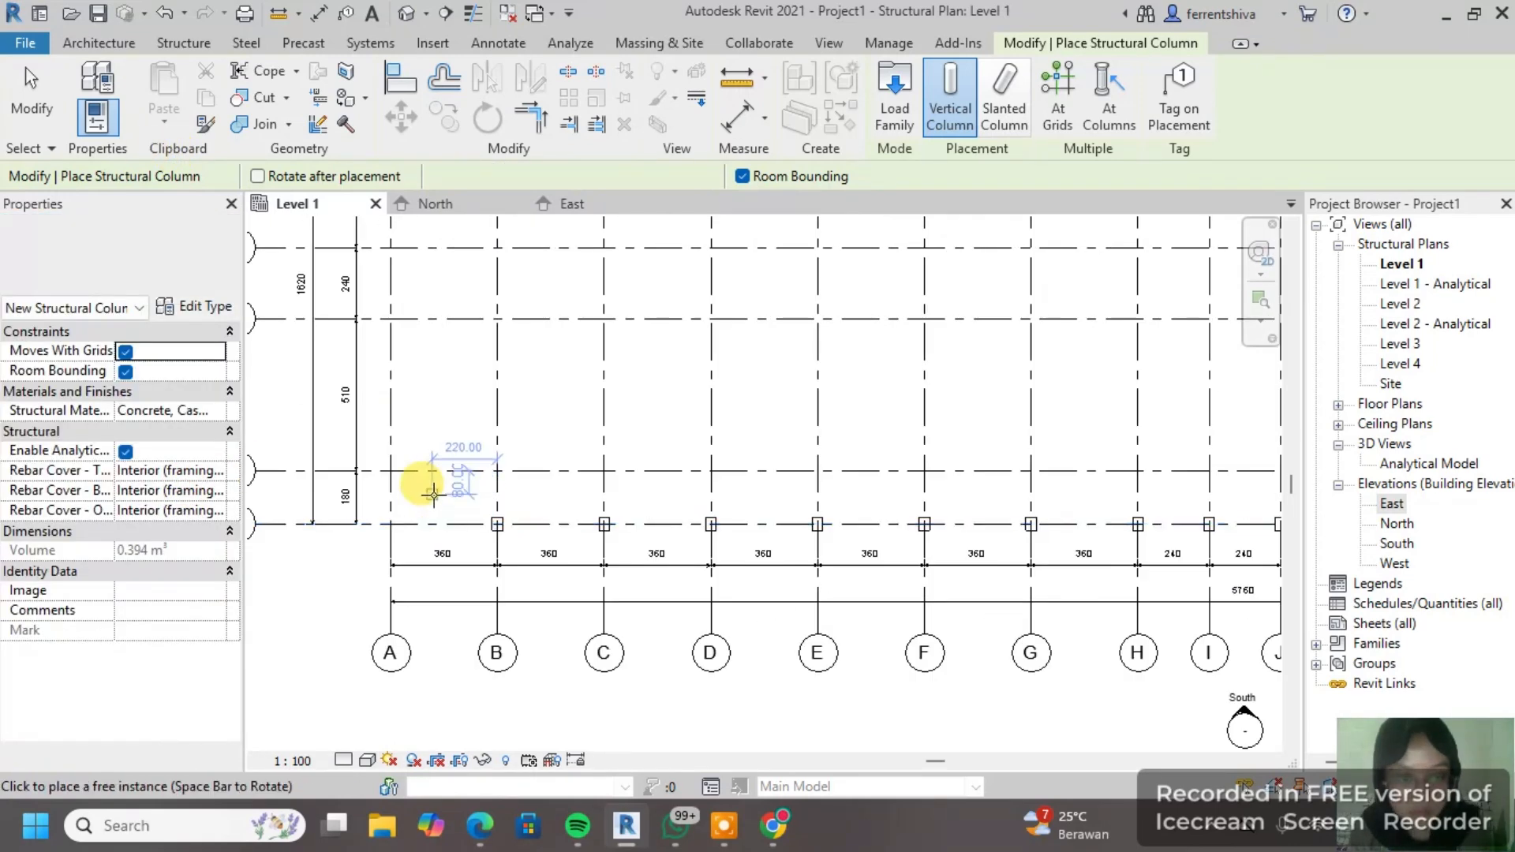
left_click(378, 465)
Step: Place K2 35 X 35 columns along grid A at its intersections with grids 3, 4 and 5
scroll(401, 359, "down", 3)
middle_click_drag(411, 386, 450, 535)
scroll(426, 377, "up", 2)
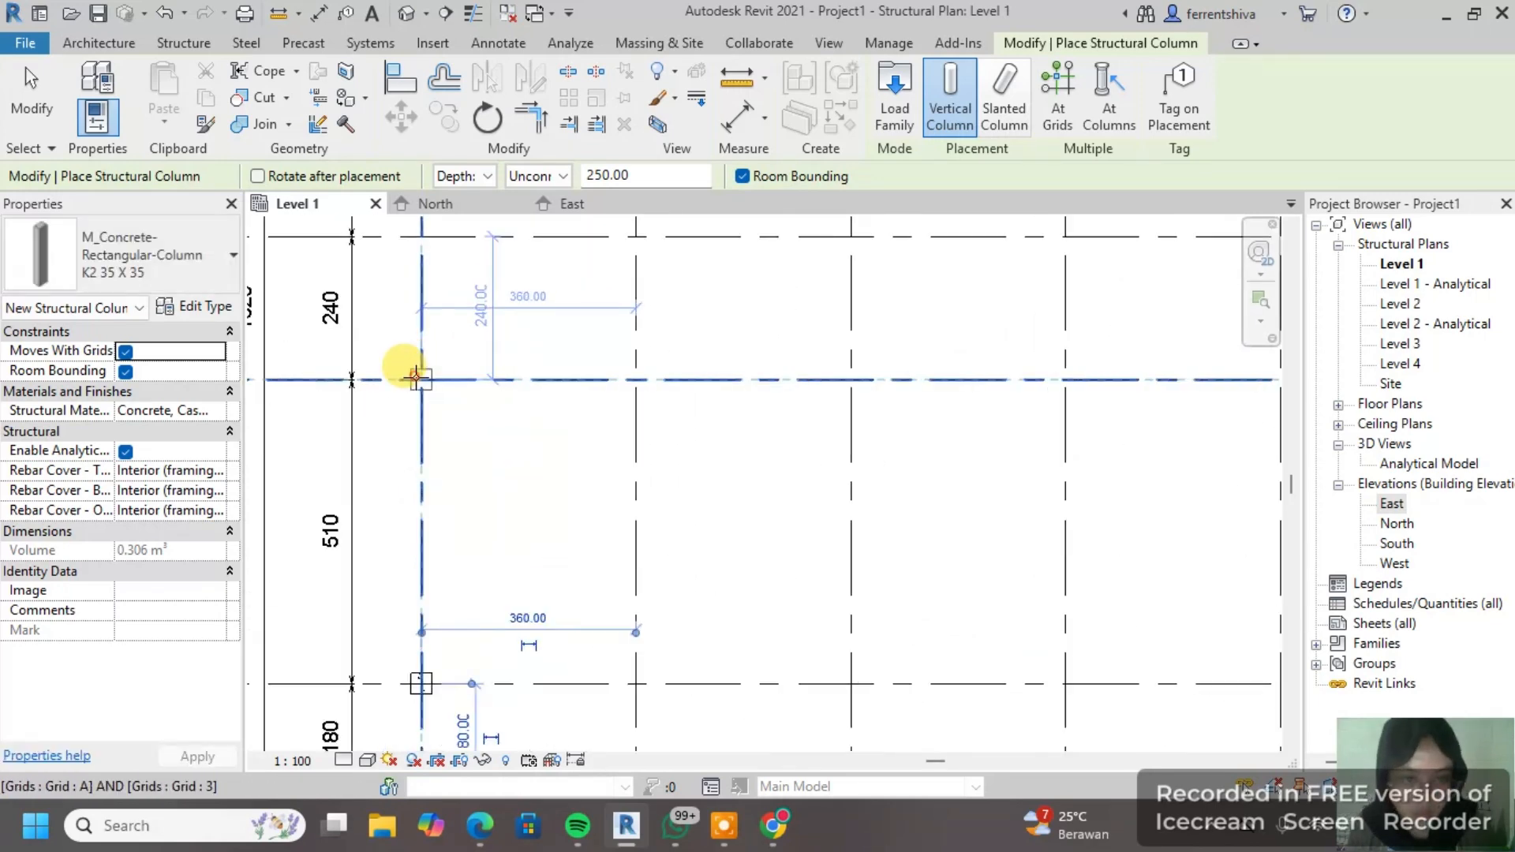
left_click(416, 377)
middle_click_drag(424, 264, 442, 398)
left_click(438, 372)
scroll(444, 364, "down", 2)
middle_click_drag(452, 319, 473, 424)
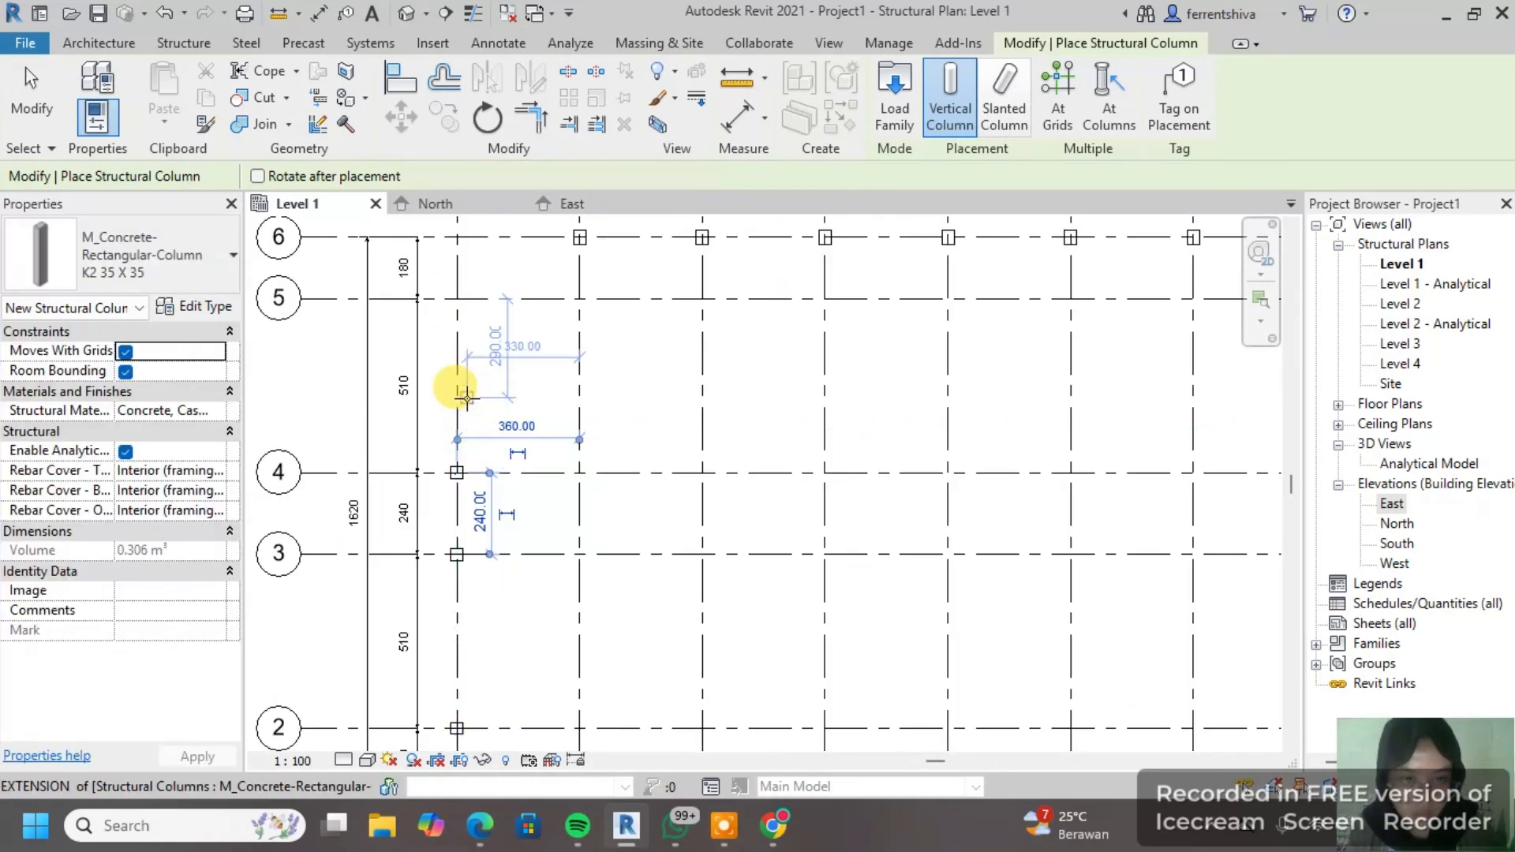
left_click(457, 300)
Step: Place K2 35 X 35 columns on grids 3 and 4 at their intersections with grids B and C
scroll(580, 466, "down", 2)
middle_click_drag(592, 505, 553, 436)
scroll(542, 428, "up", 1)
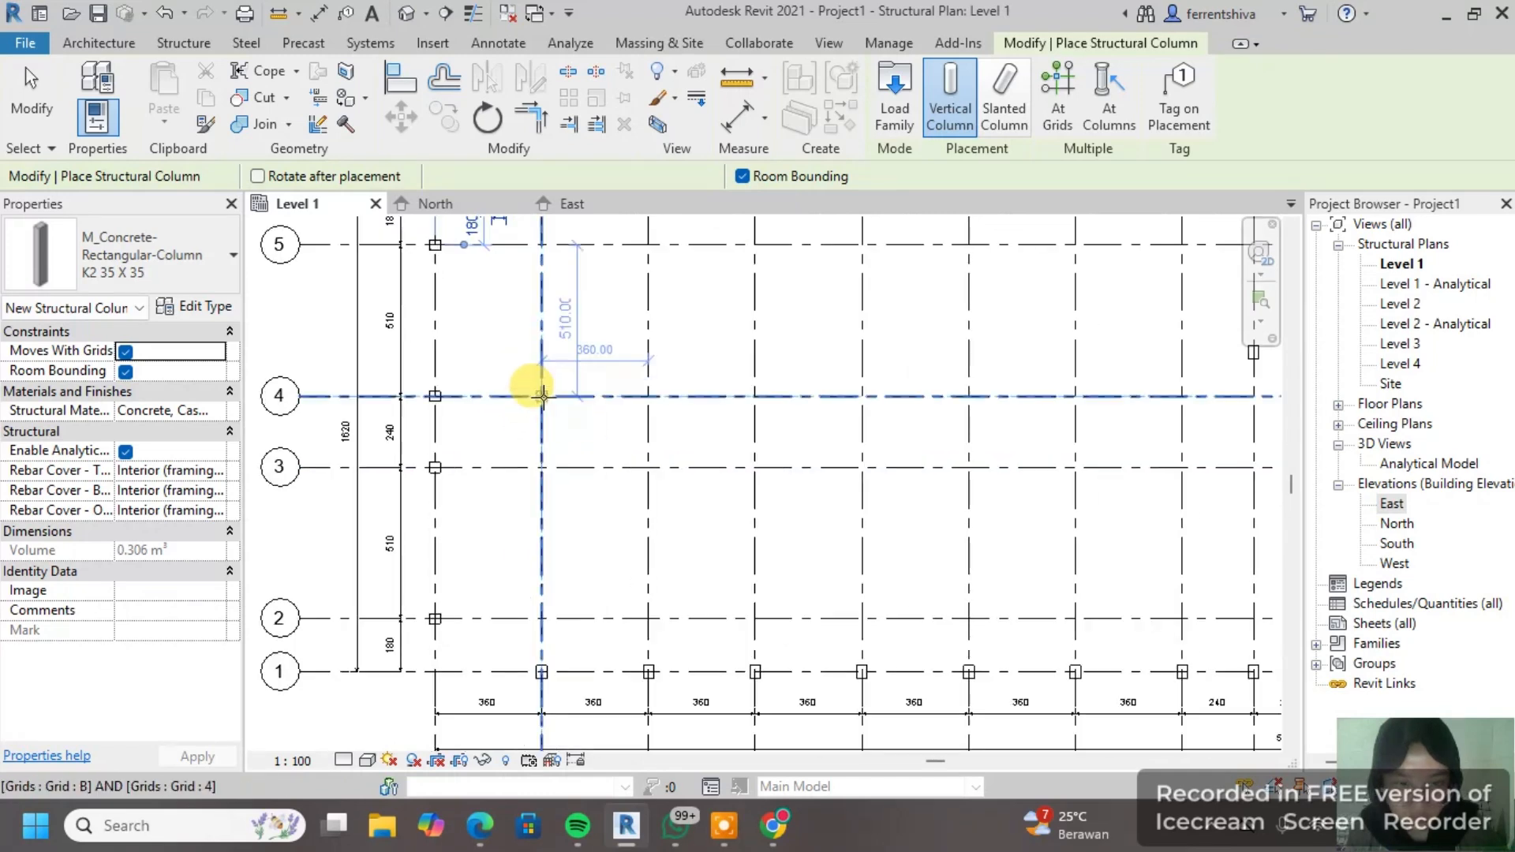
left_click(541, 395)
left_click(648, 396)
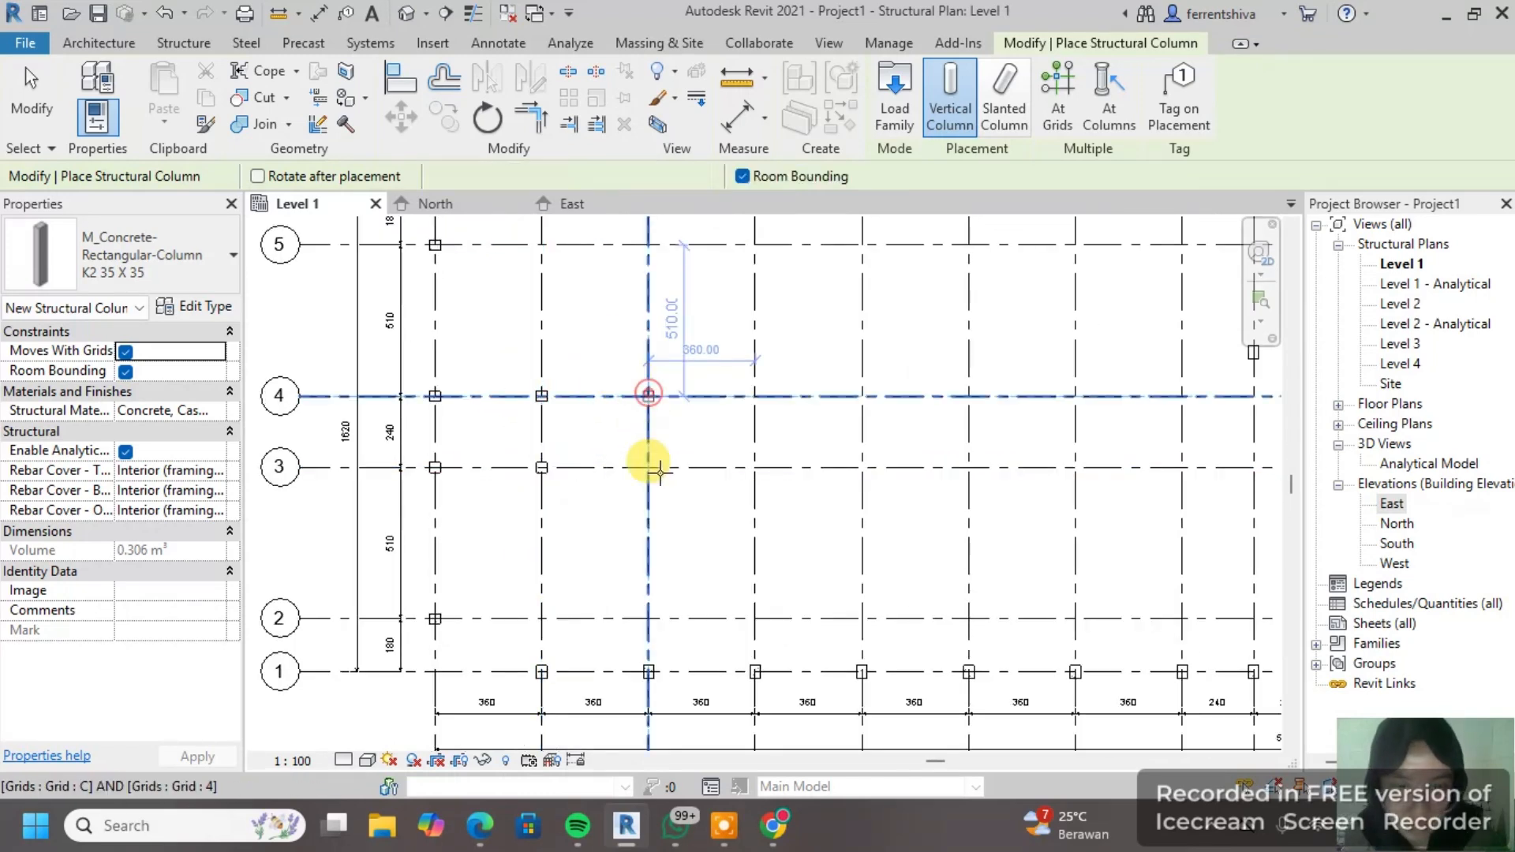
left_click(648, 467)
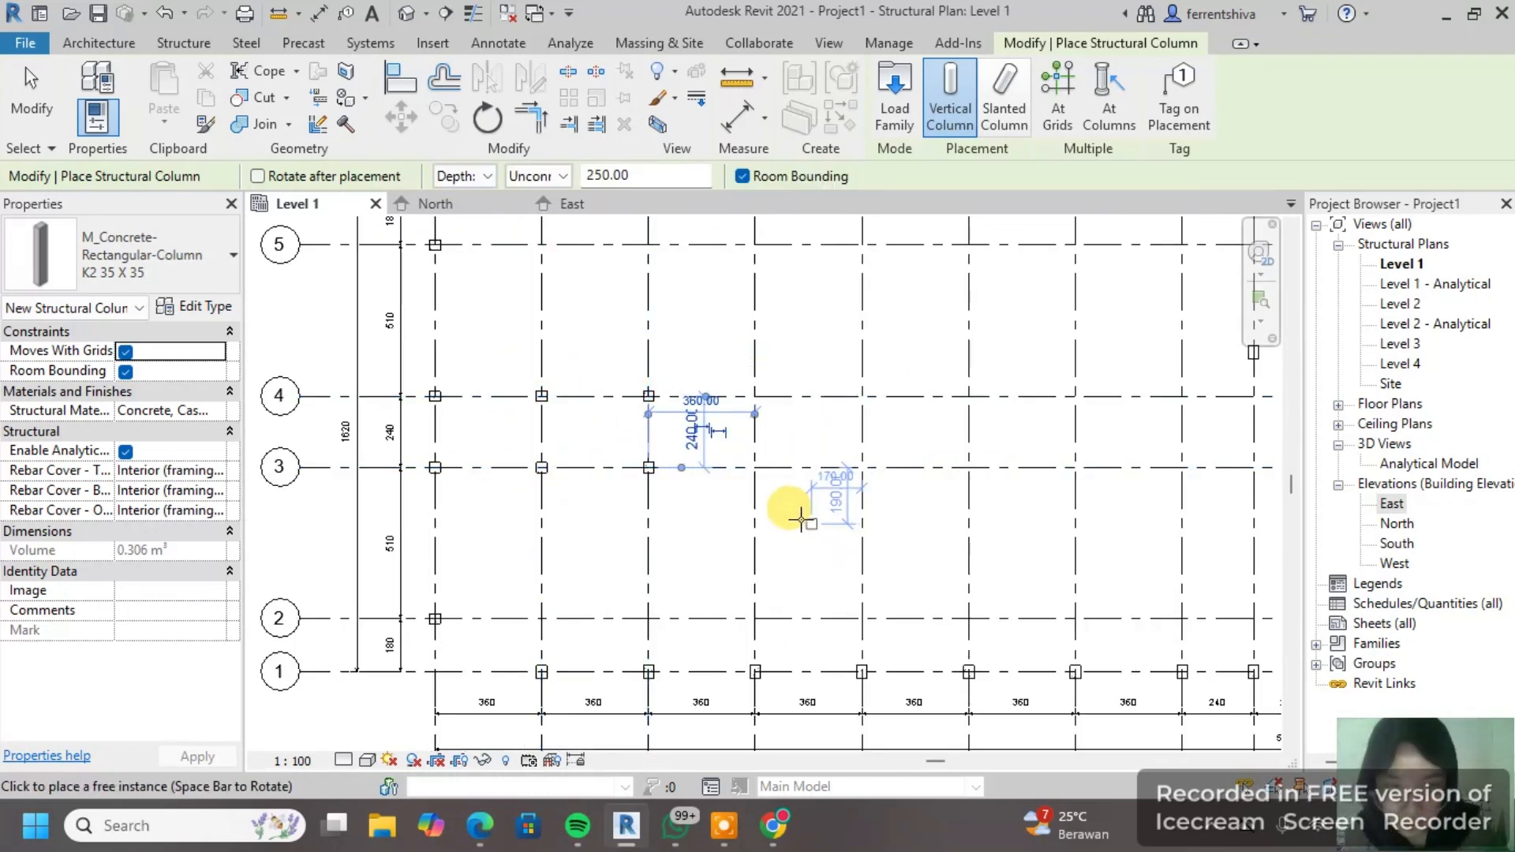
Step: Place K2 35 X 35 columns along grid 4 at its intersections with grids D to H
middle_click_drag(761, 404, 697, 423)
left_click(691, 415)
left_click(797, 416)
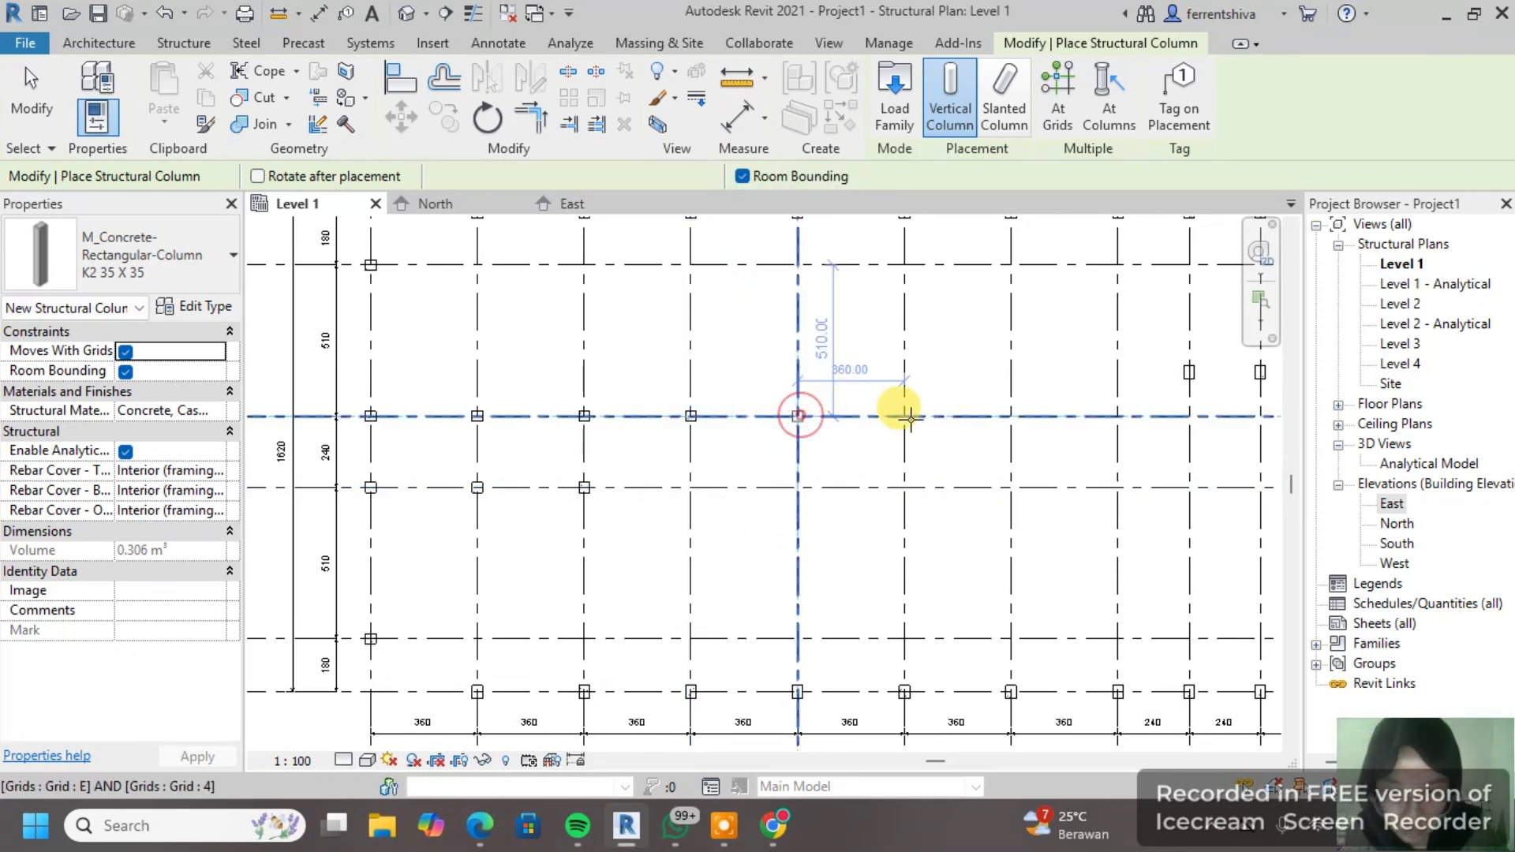
middle_click_drag(909, 416, 590, 452)
left_click(683, 452)
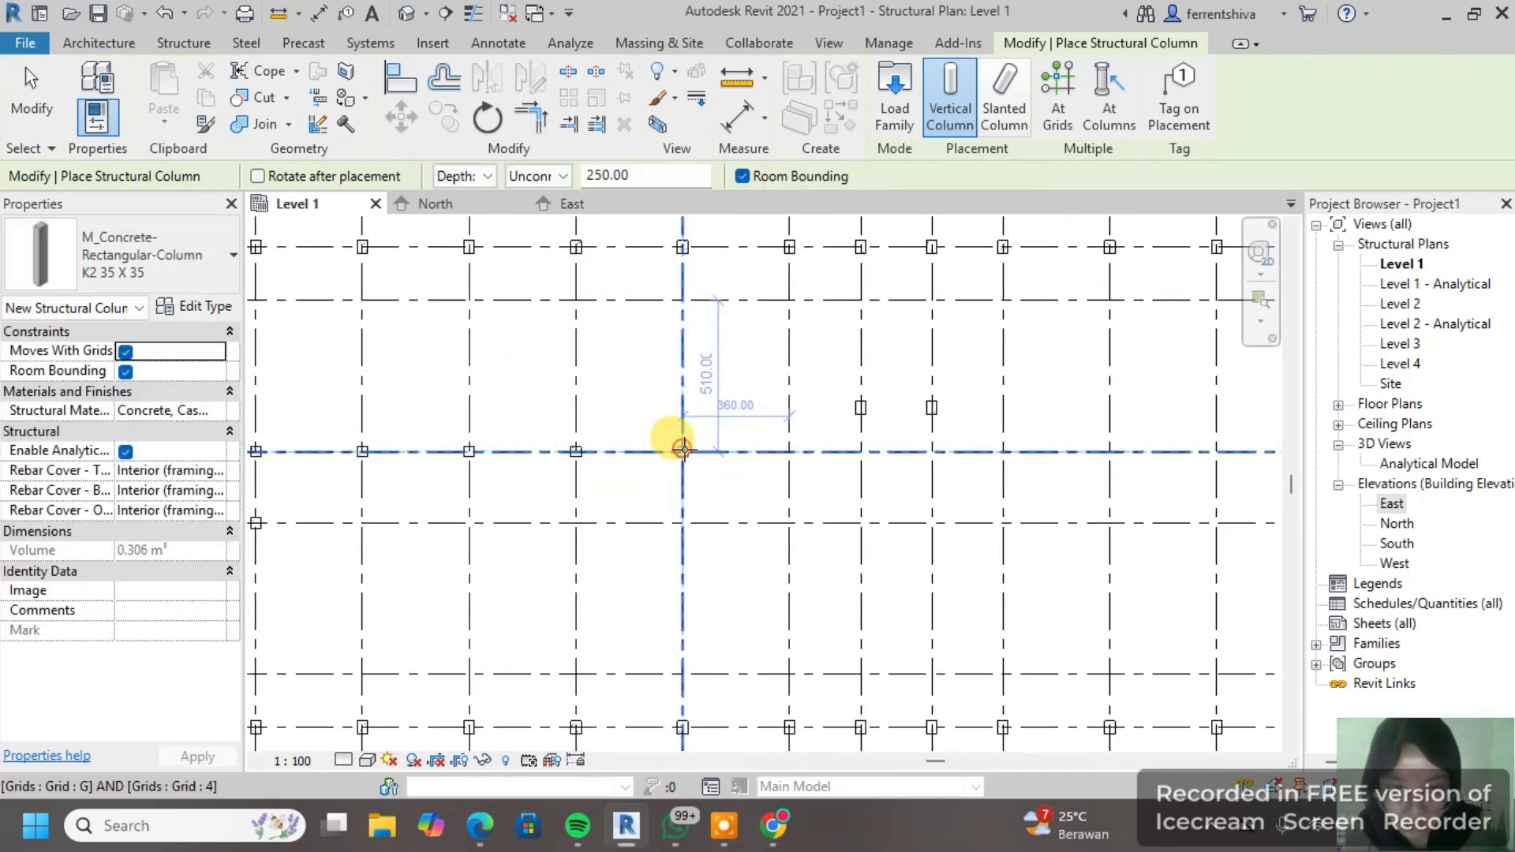
left_click(789, 452)
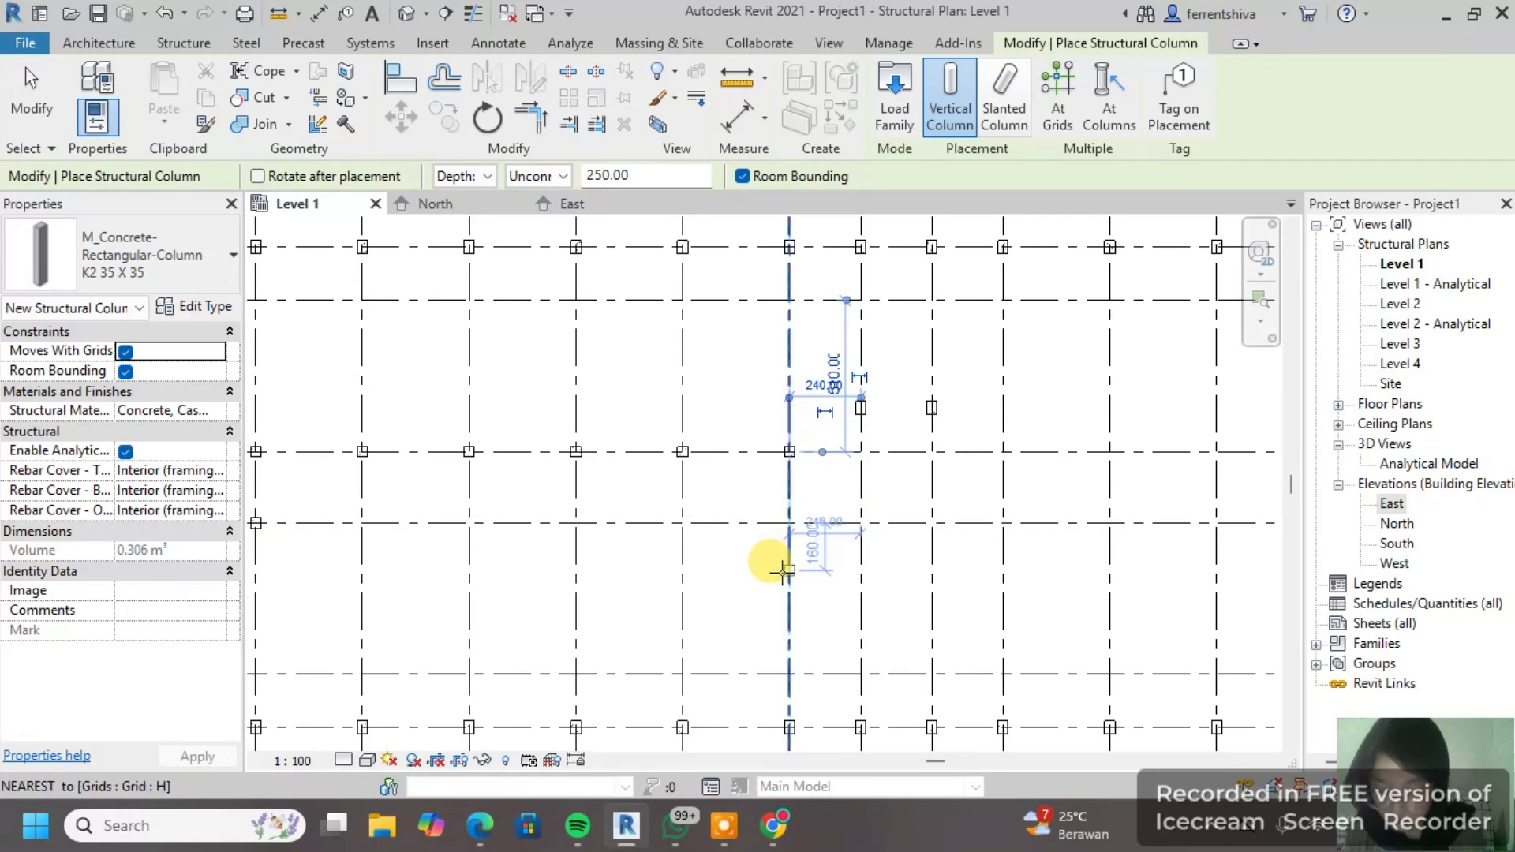
Step: Place K2 35 X 35 columns along grid 3 at its intersections with grids H, I, J and K
left_click(789, 523)
scroll(848, 513, "up", 3)
left_click(858, 526)
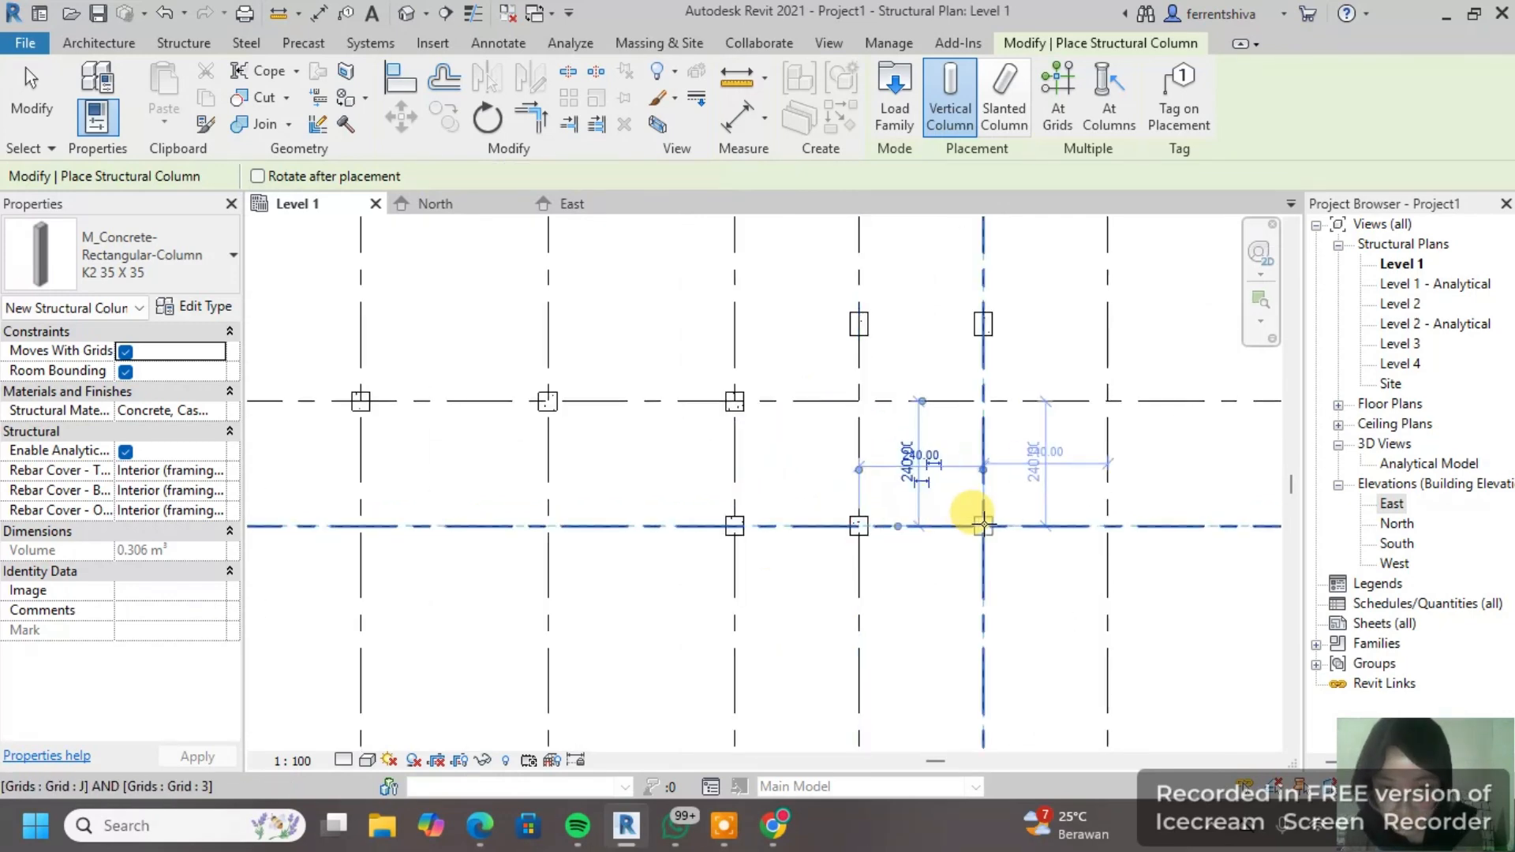
left_click(983, 527)
left_click(1096, 524)
scroll(967, 494, "down", 2)
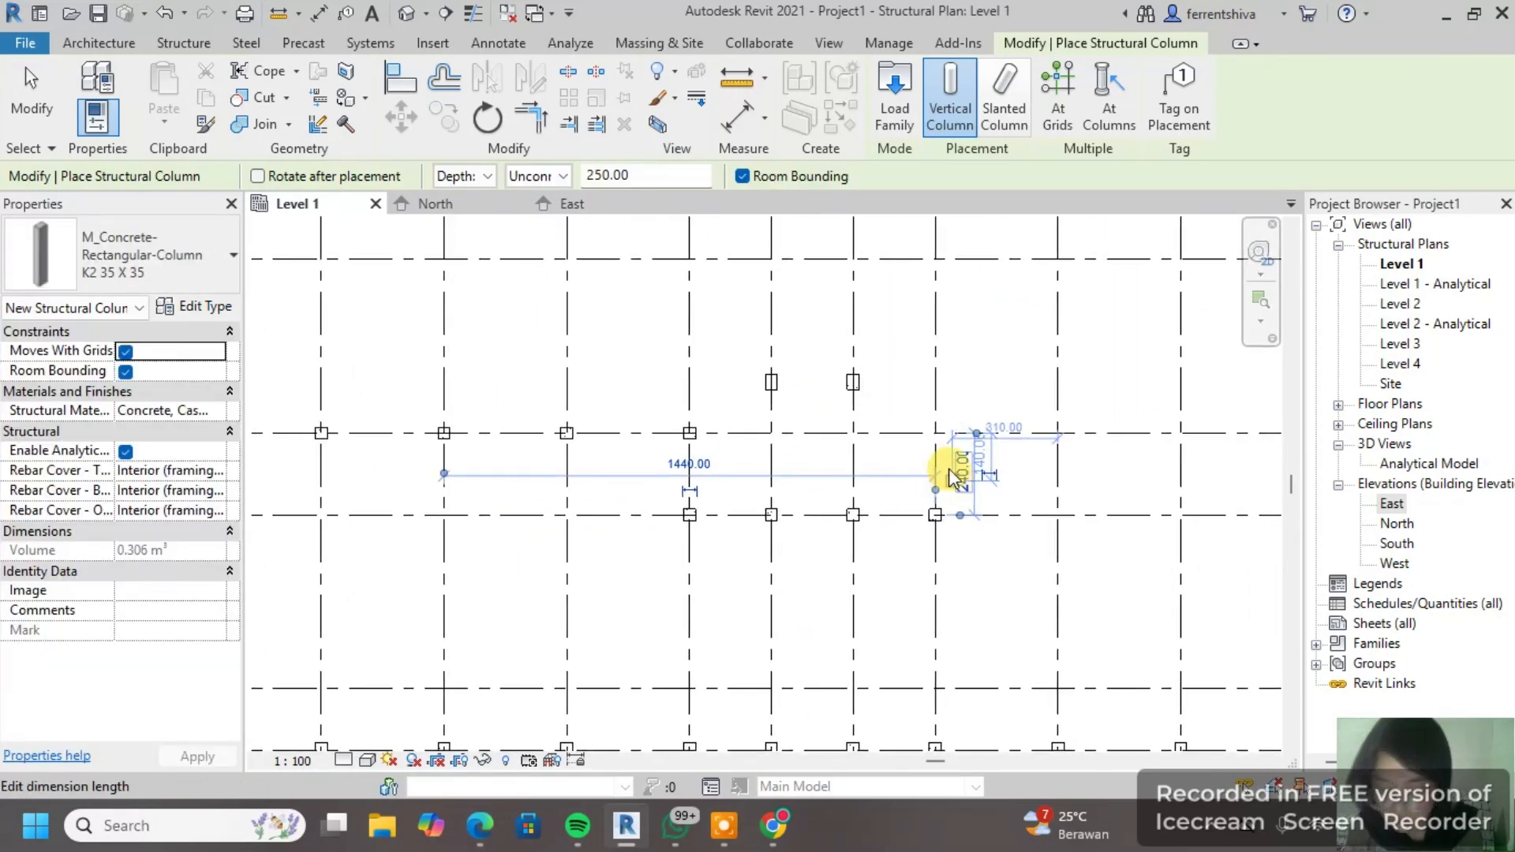
Step: Place K2 35 X 35 columns along grid 4 at its intersections with grids K to O
left_click(939, 434)
middle_click_drag(1080, 472, 934, 486)
left_click(913, 447)
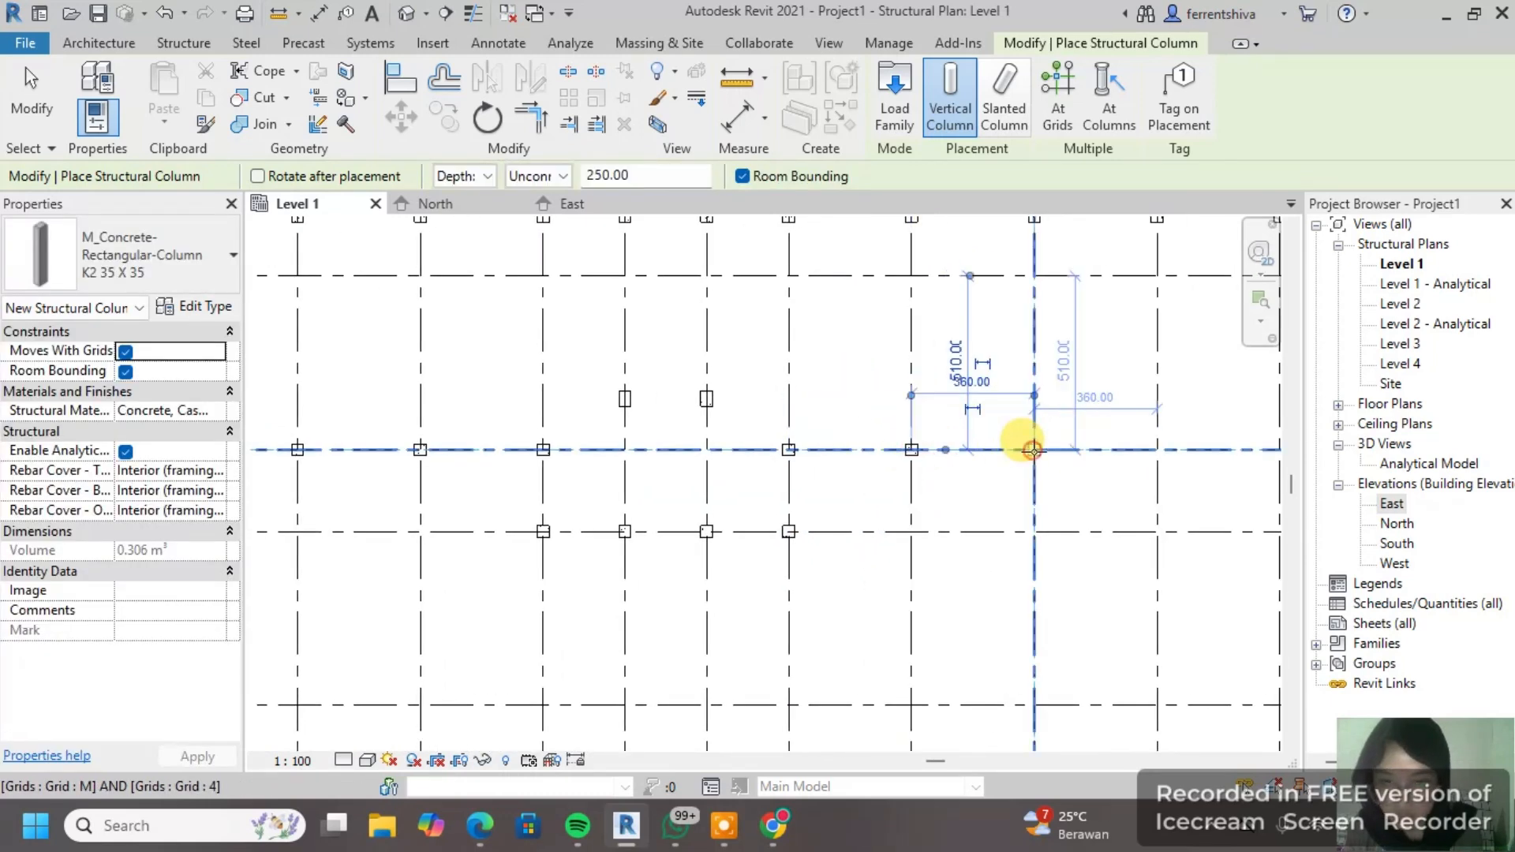
left_click(1034, 447)
scroll(1053, 474, "down", 1)
middle_click_drag(1040, 497, 858, 506)
left_click(952, 463)
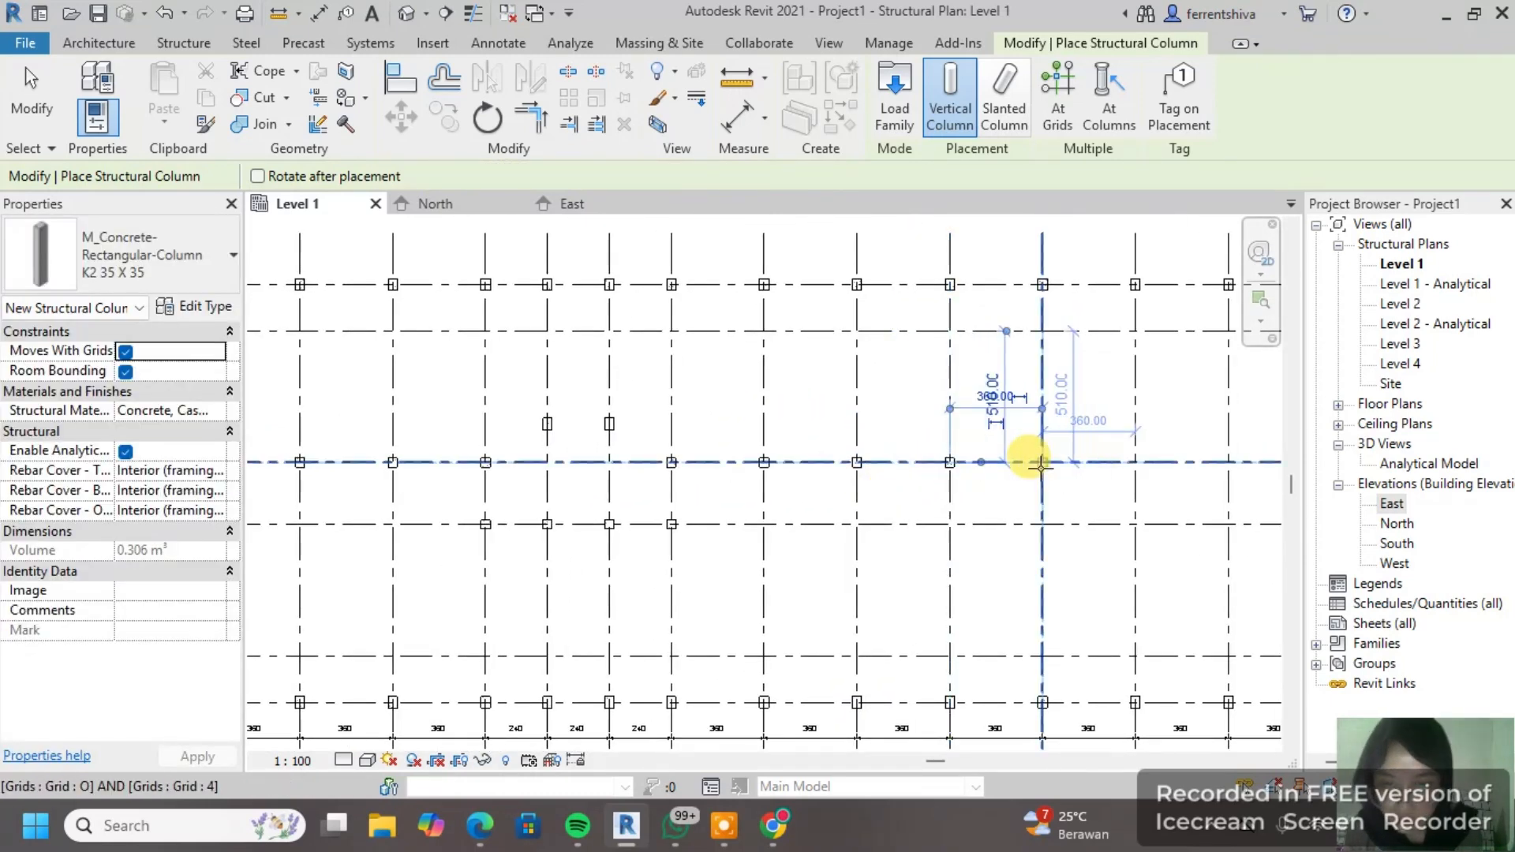
left_click(1043, 463)
Step: Place K2 35 X 35 columns on grids 4 and 3 at their intersections with grids P, Q and R
scroll(1090, 491, "down", 1)
middle_click_drag(1090, 491, 937, 508)
left_click(976, 483)
left_click(1056, 484)
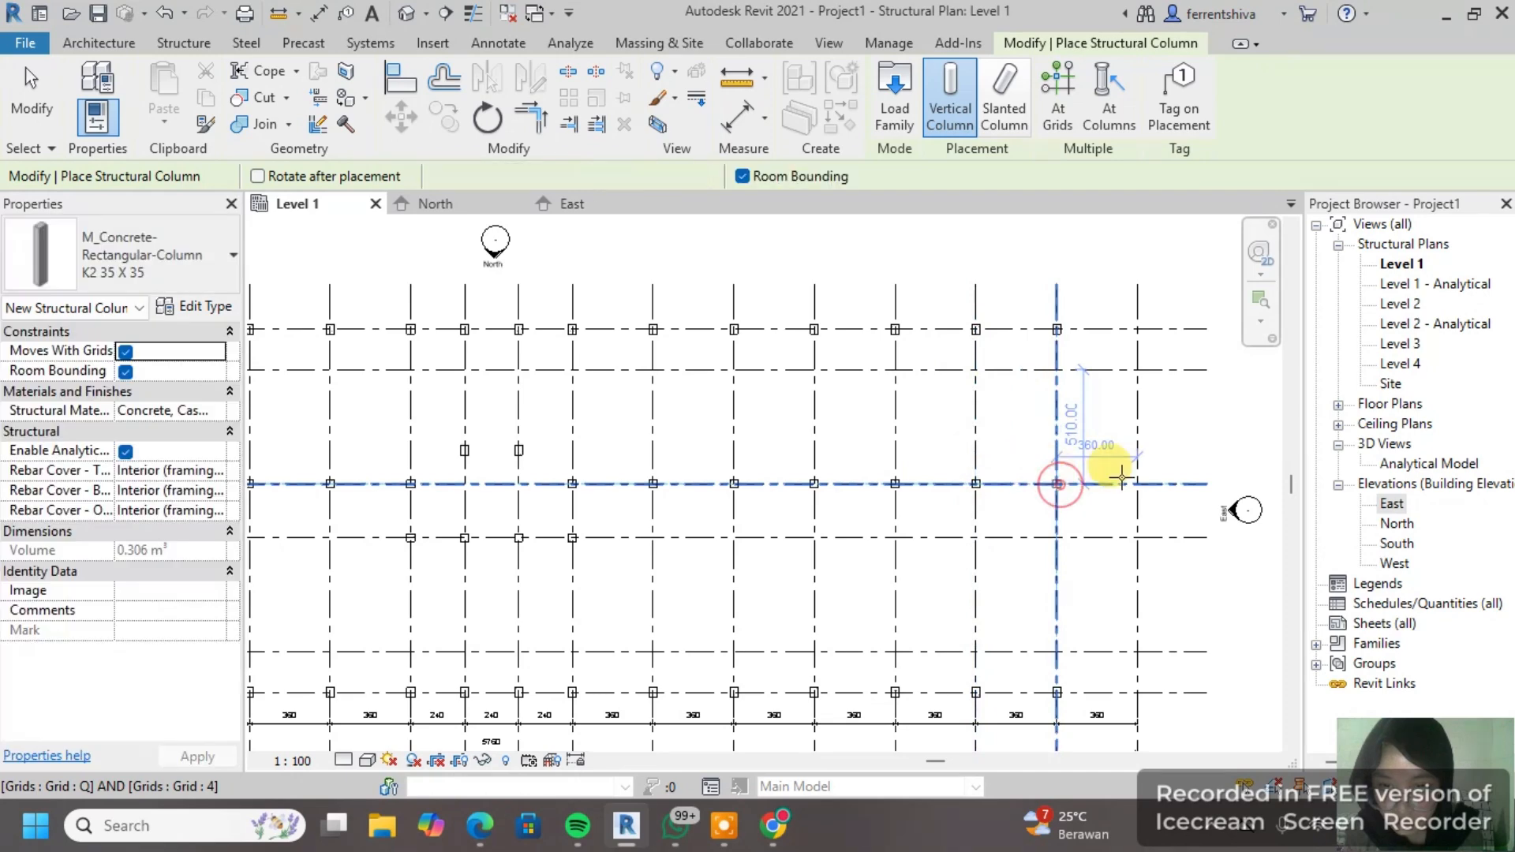
left_click(1137, 482)
left_click(1137, 535)
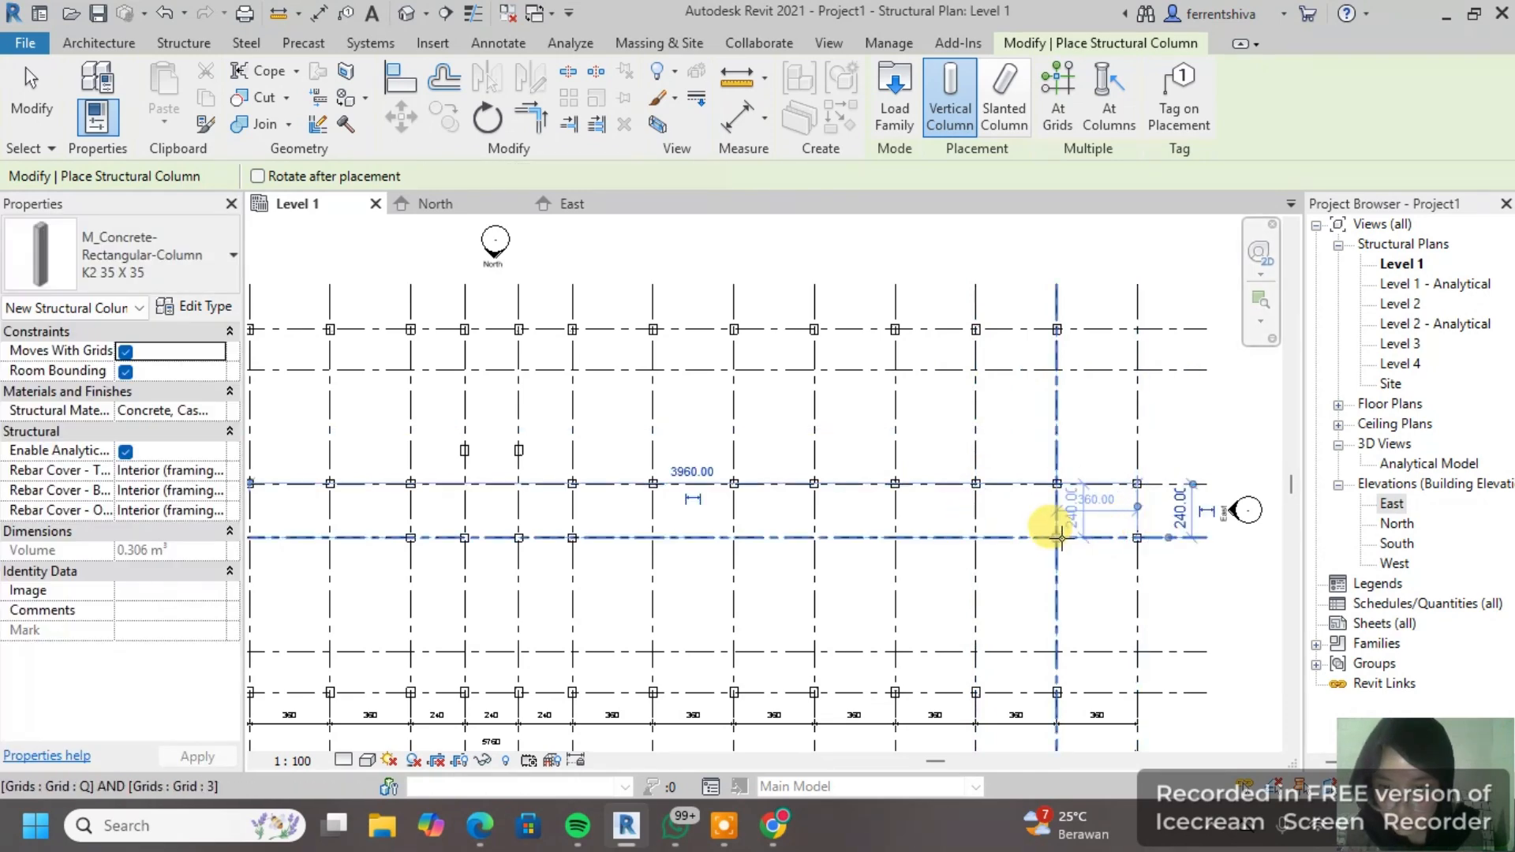
Step: Place K2 35 X 35 columns on grid R at its intersections with grids 5 and 2
scroll(1137, 360, "up", 2)
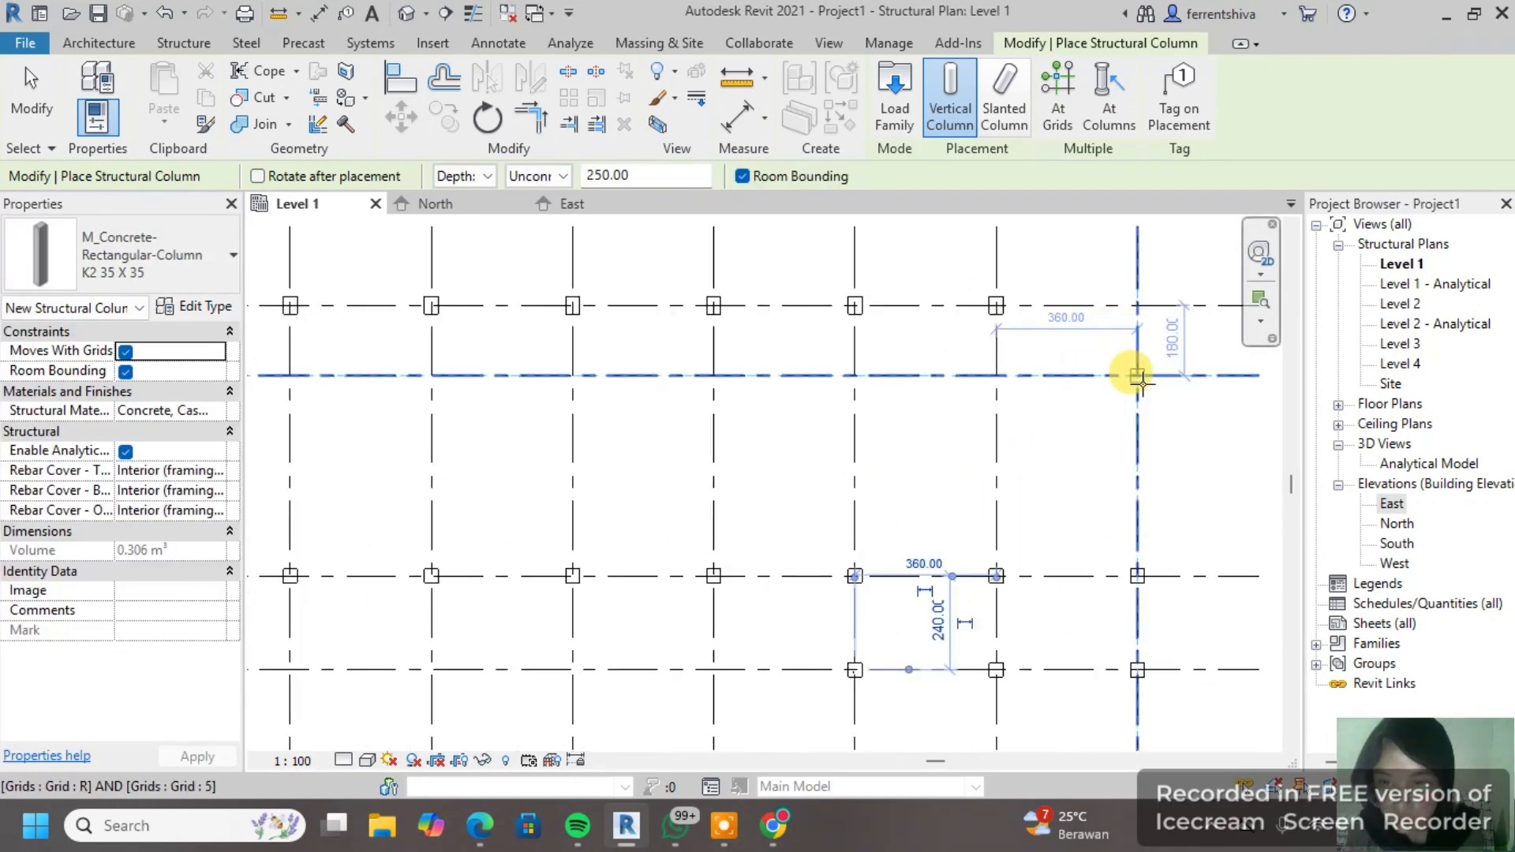
left_click(1139, 377)
scroll(1161, 575, "down", 2)
middle_click_drag(1162, 575, 1100, 386)
scroll(1086, 552, "up", 1)
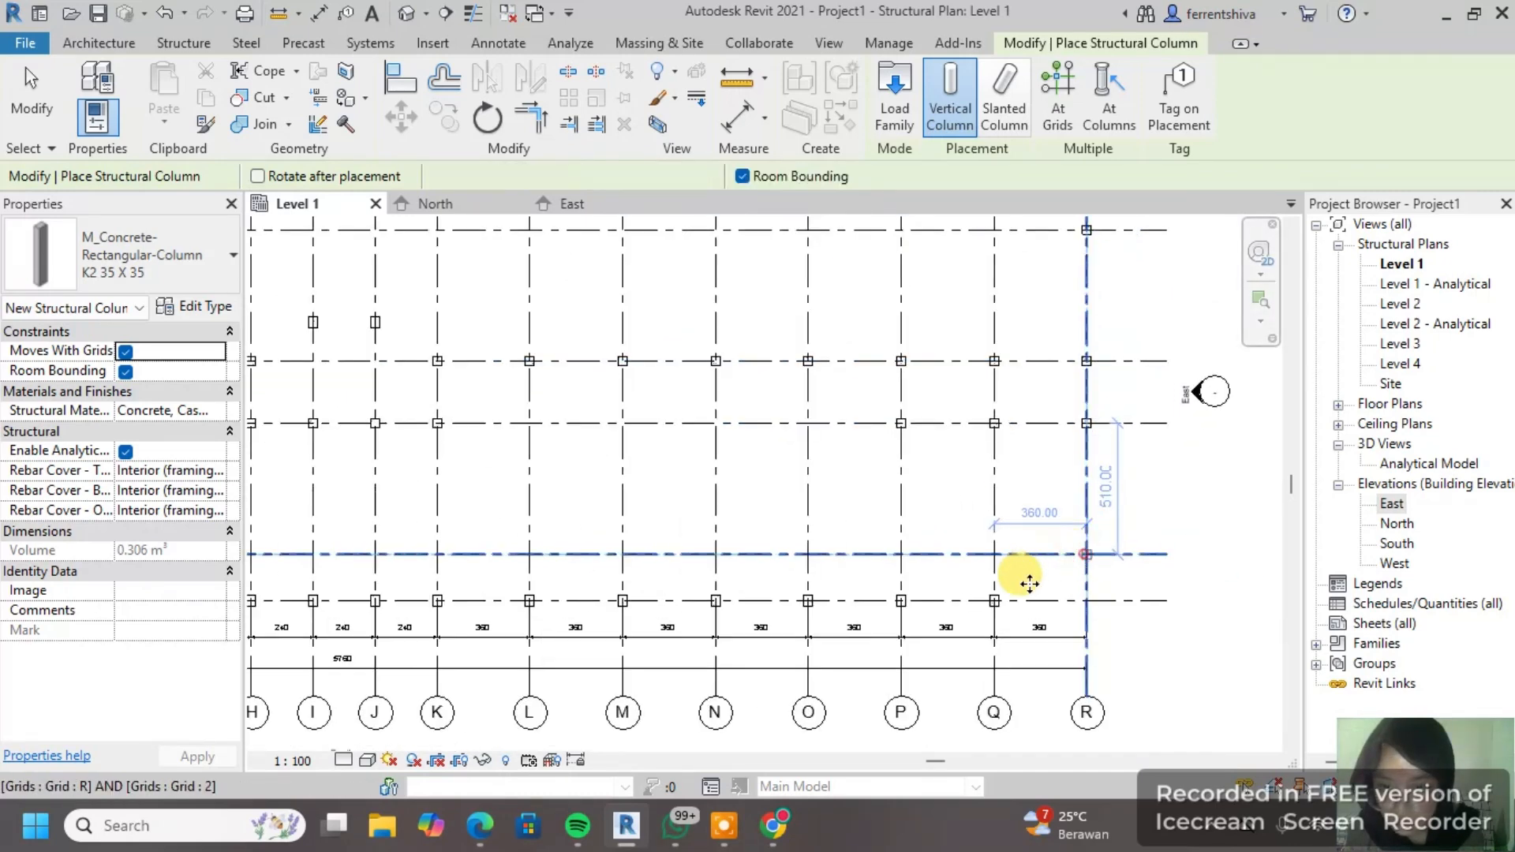
left_click(1086, 554)
Step: Place K2 35 X 35 columns along grid 2 at its intersections with grids C to G
scroll(993, 455, "down", 2)
middle_click_drag(629, 452, 845, 447)
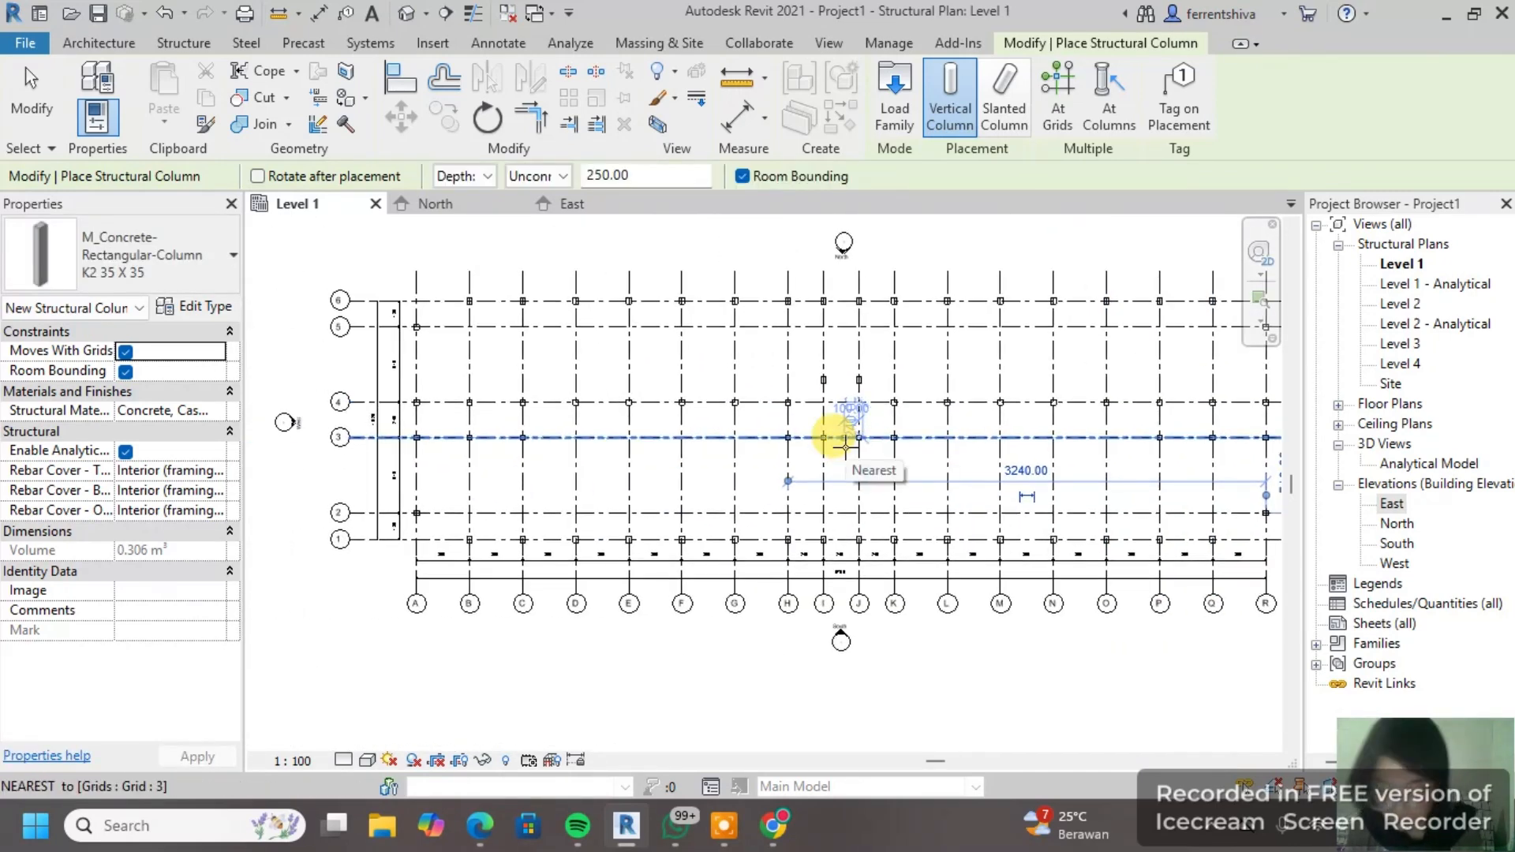
scroll(488, 535, "up", 2)
scroll(489, 533, "up", 2)
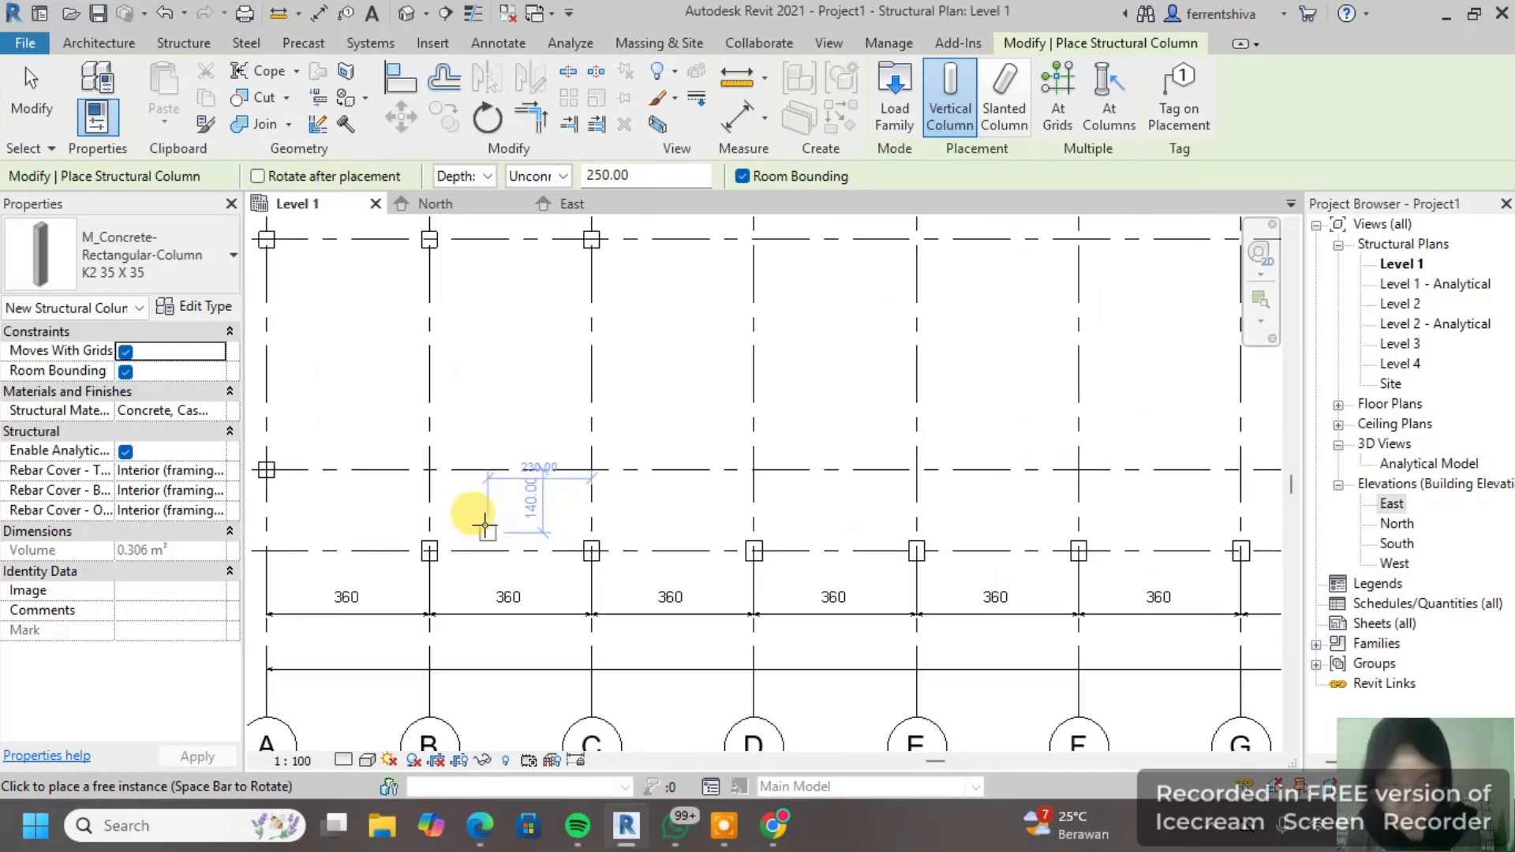
left_click(593, 478)
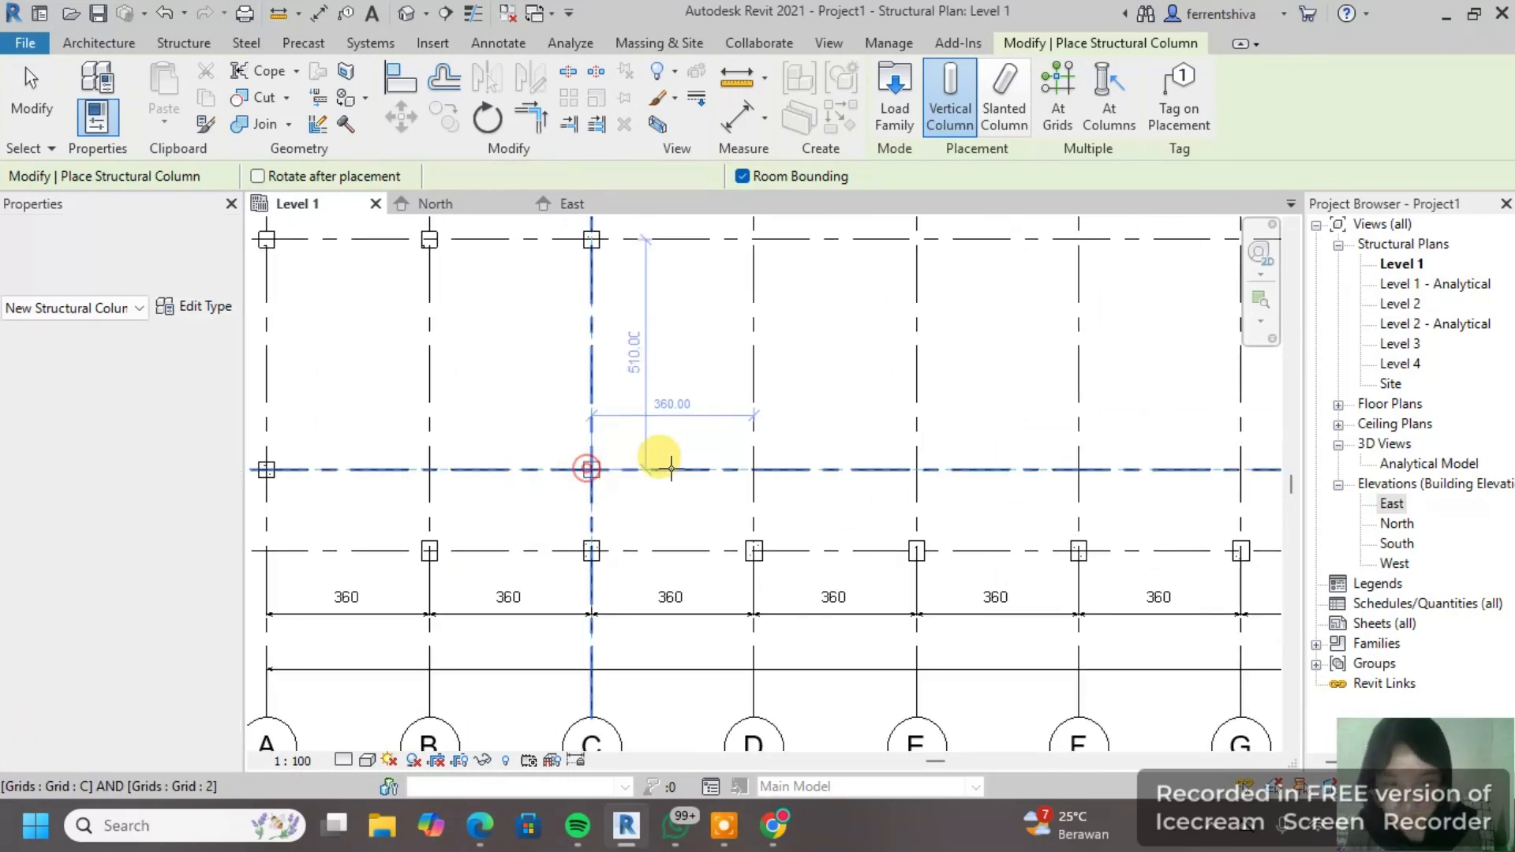
left_click(752, 471)
middle_click_drag(816, 485, 802, 487)
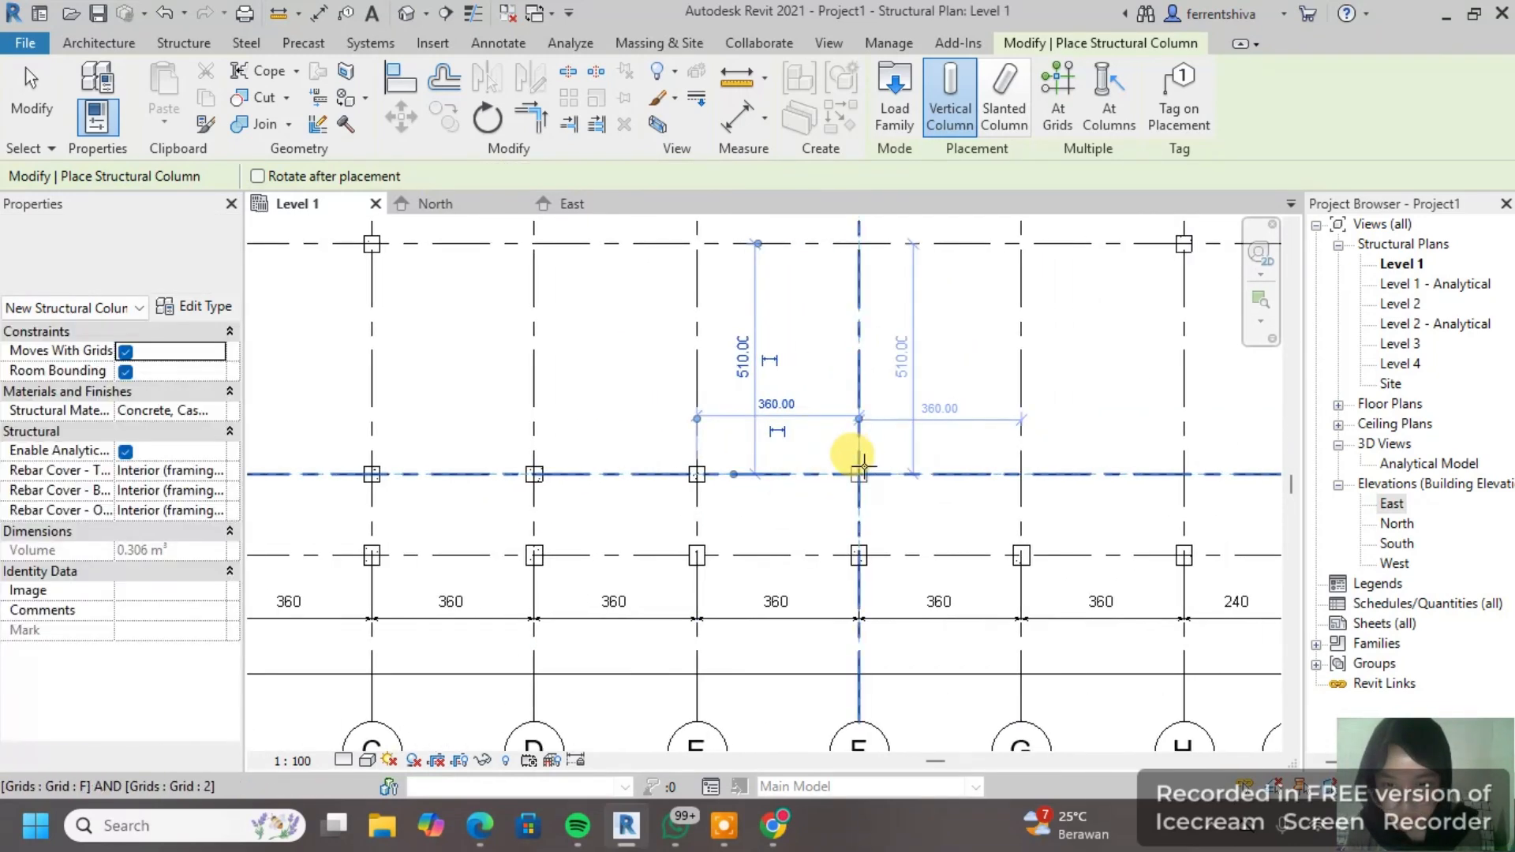
left_click(860, 471)
left_click(1022, 472)
Step: Place K2 35 X 35 columns along grid 2 at its intersections with grids H to M
middle_click_drag(1102, 488, 789, 500)
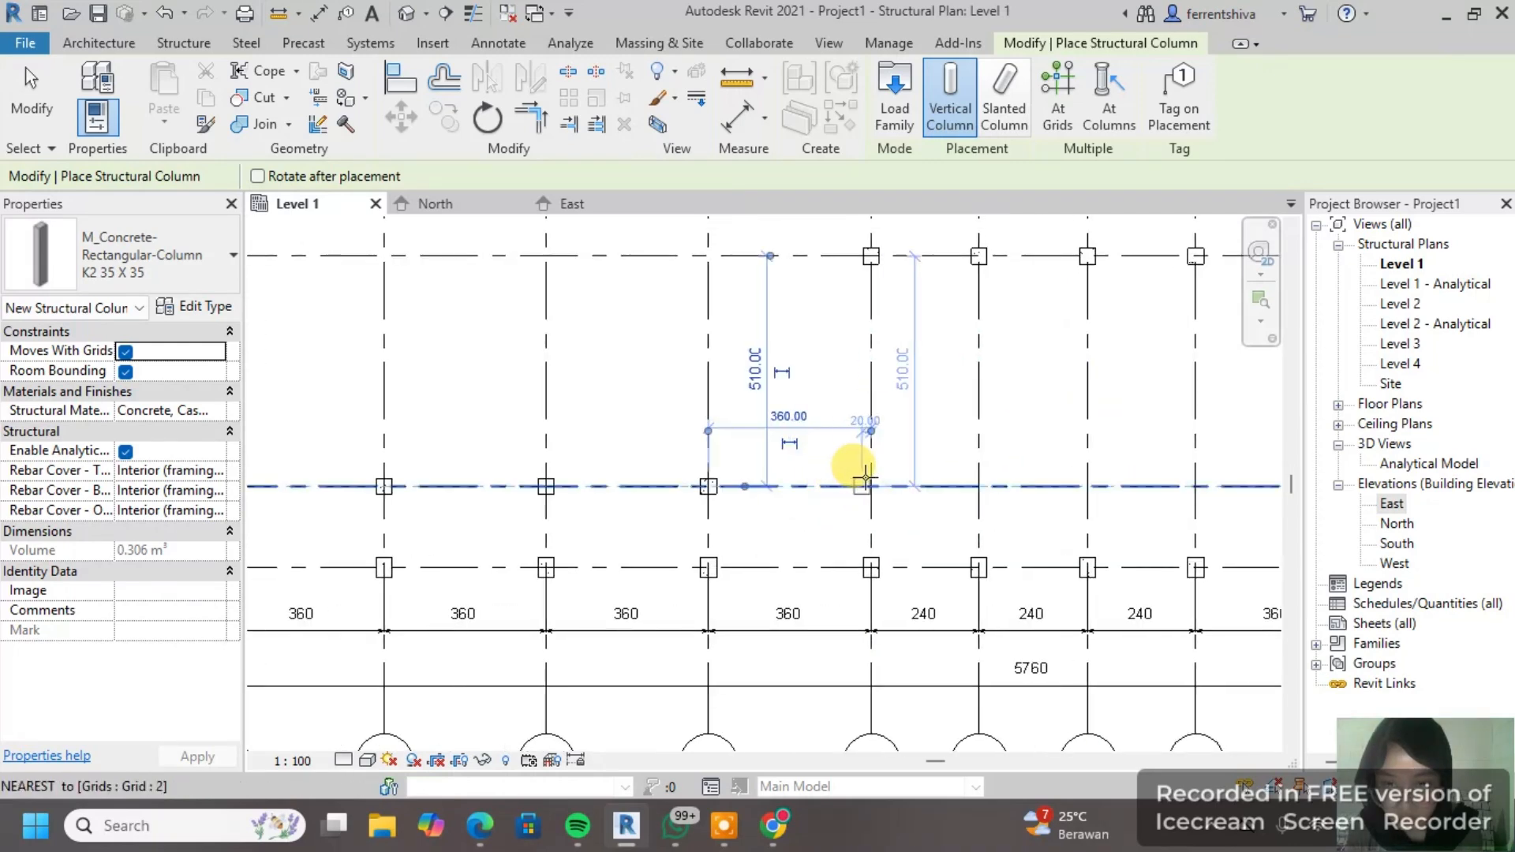
left_click(992, 484)
left_click(1083, 483)
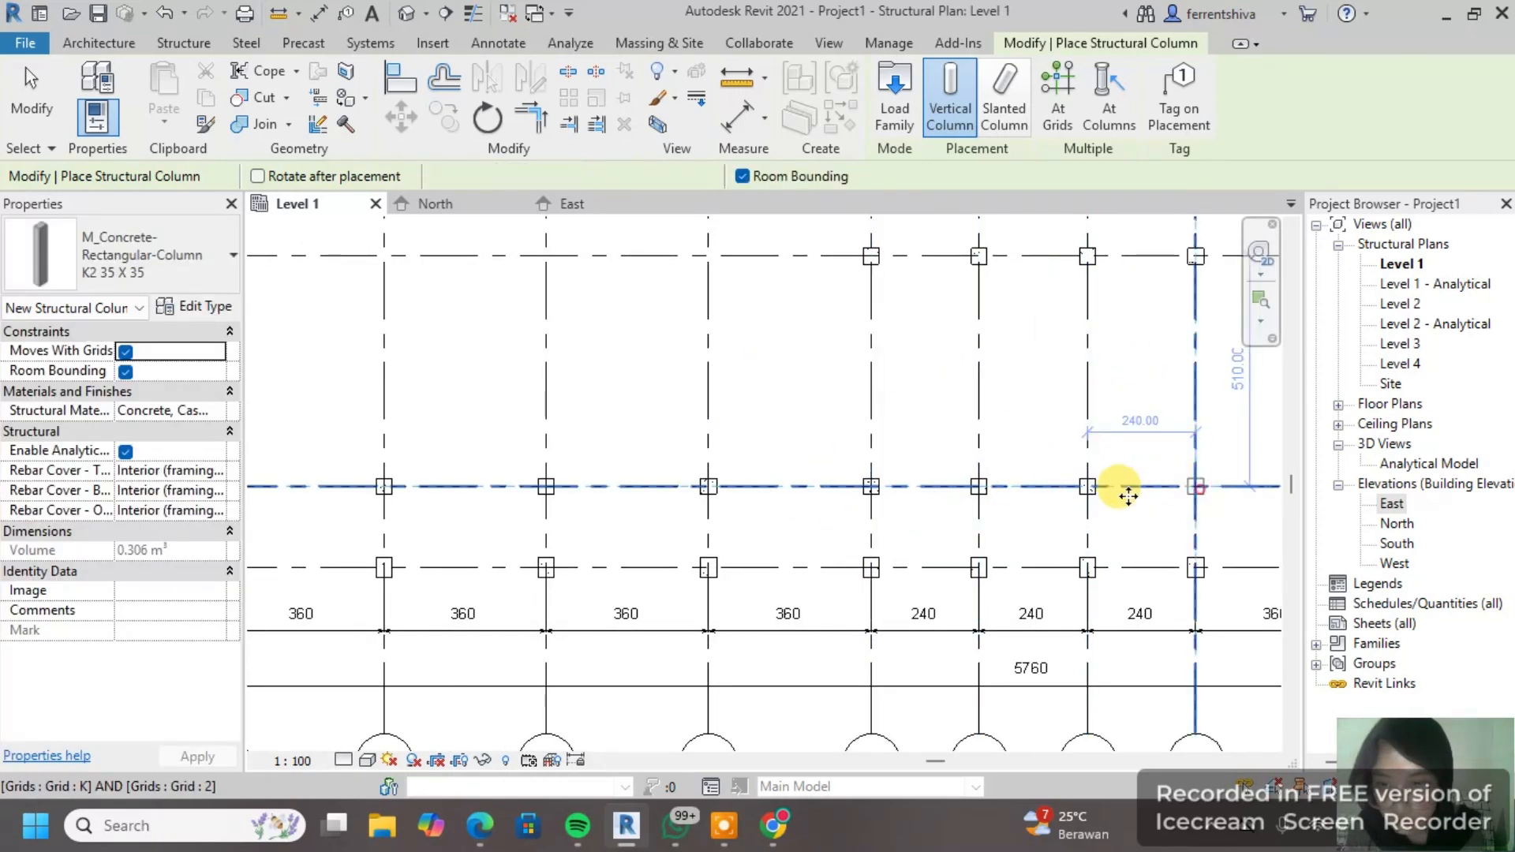
middle_click_drag(1129, 496, 820, 475)
scroll(812, 475, "down", 2)
left_click(933, 466)
scroll(1048, 467, "up", 2)
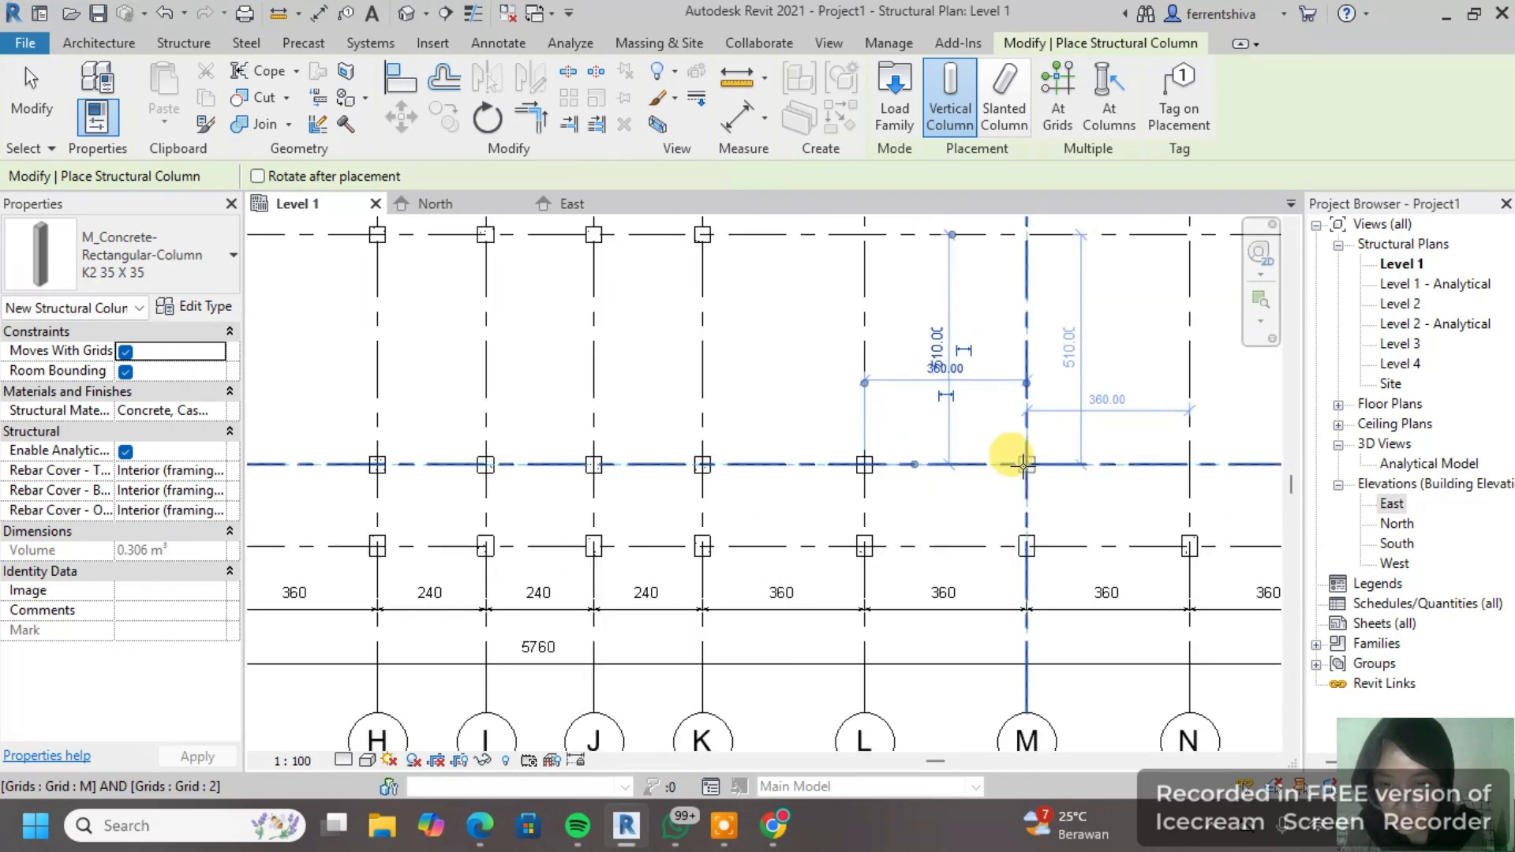
left_click(1025, 464)
Step: Place K2 35 X 35 columns along grid 2 at its intersections with grids N to P, and end column placement
middle_click_drag(1108, 476, 816, 483)
left_click(888, 467)
left_click(1053, 468)
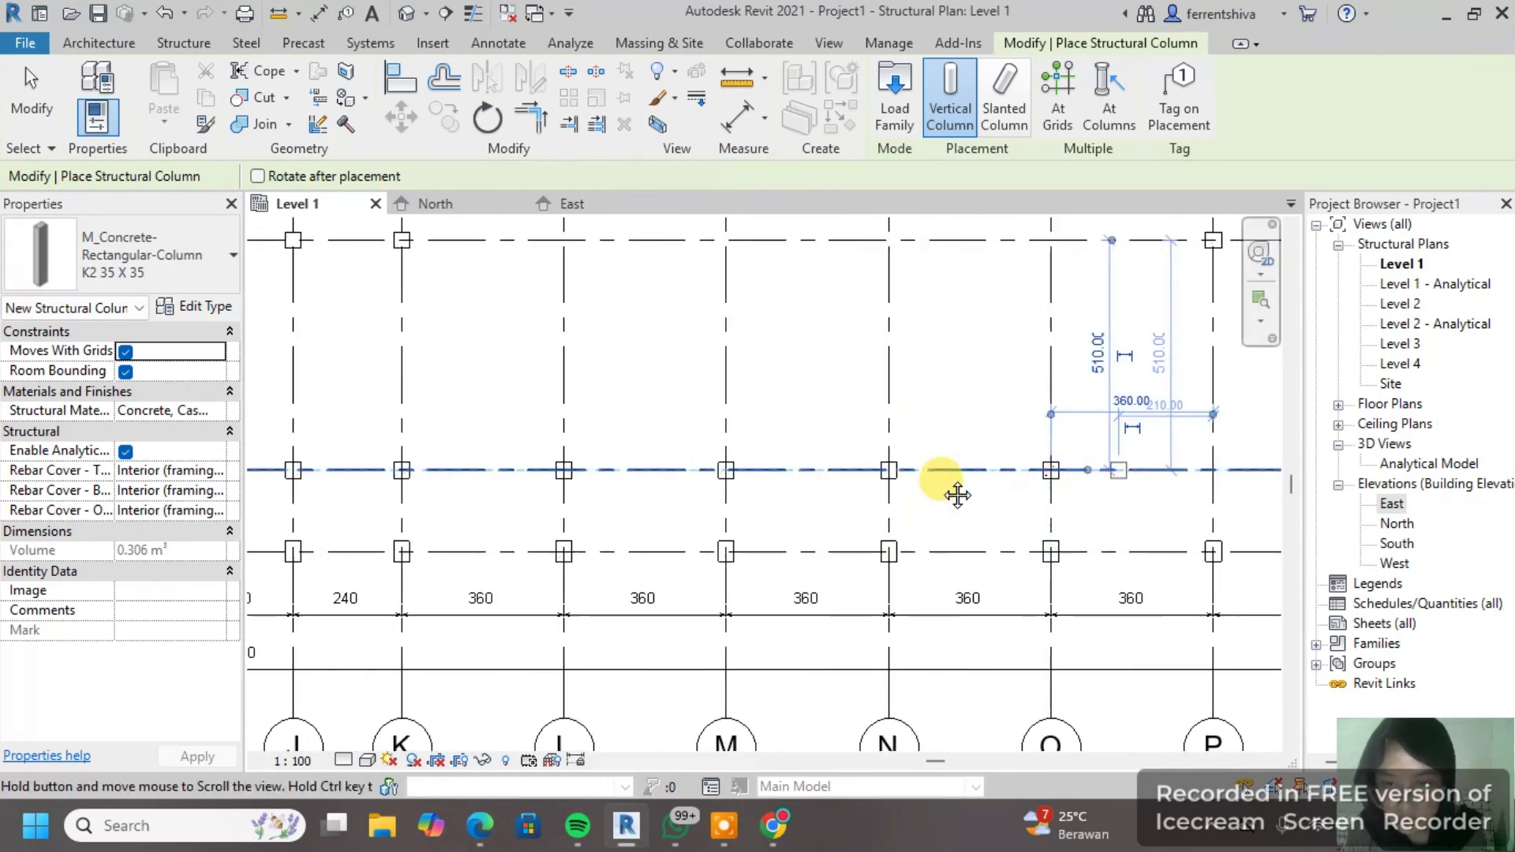
middle_click_drag(1207, 477, 886, 463)
left_click(939, 476)
scroll(997, 466, "down", 5)
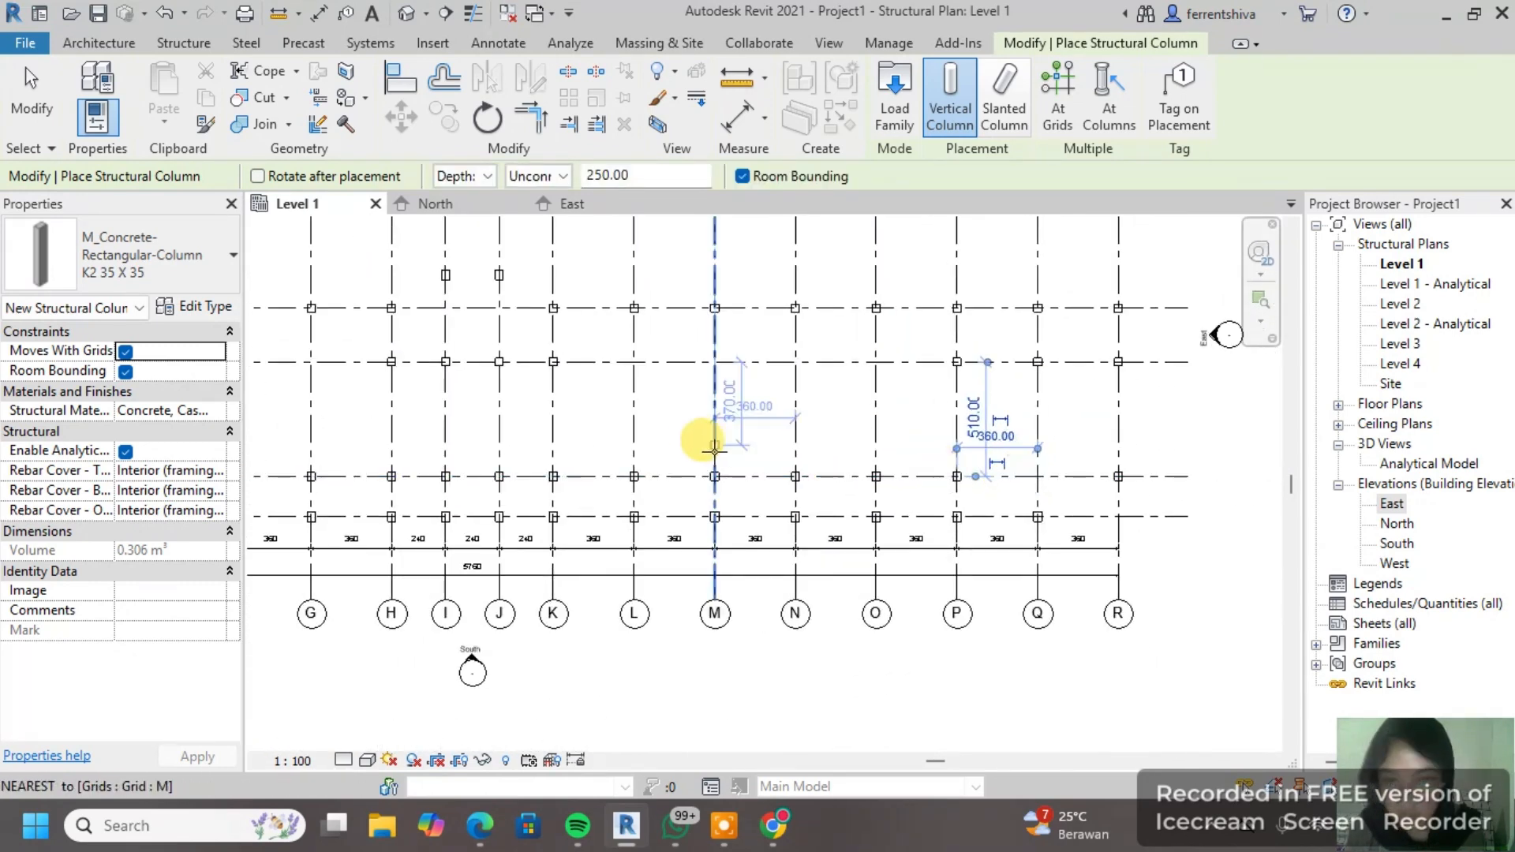
scroll(1068, 456, "up", 3)
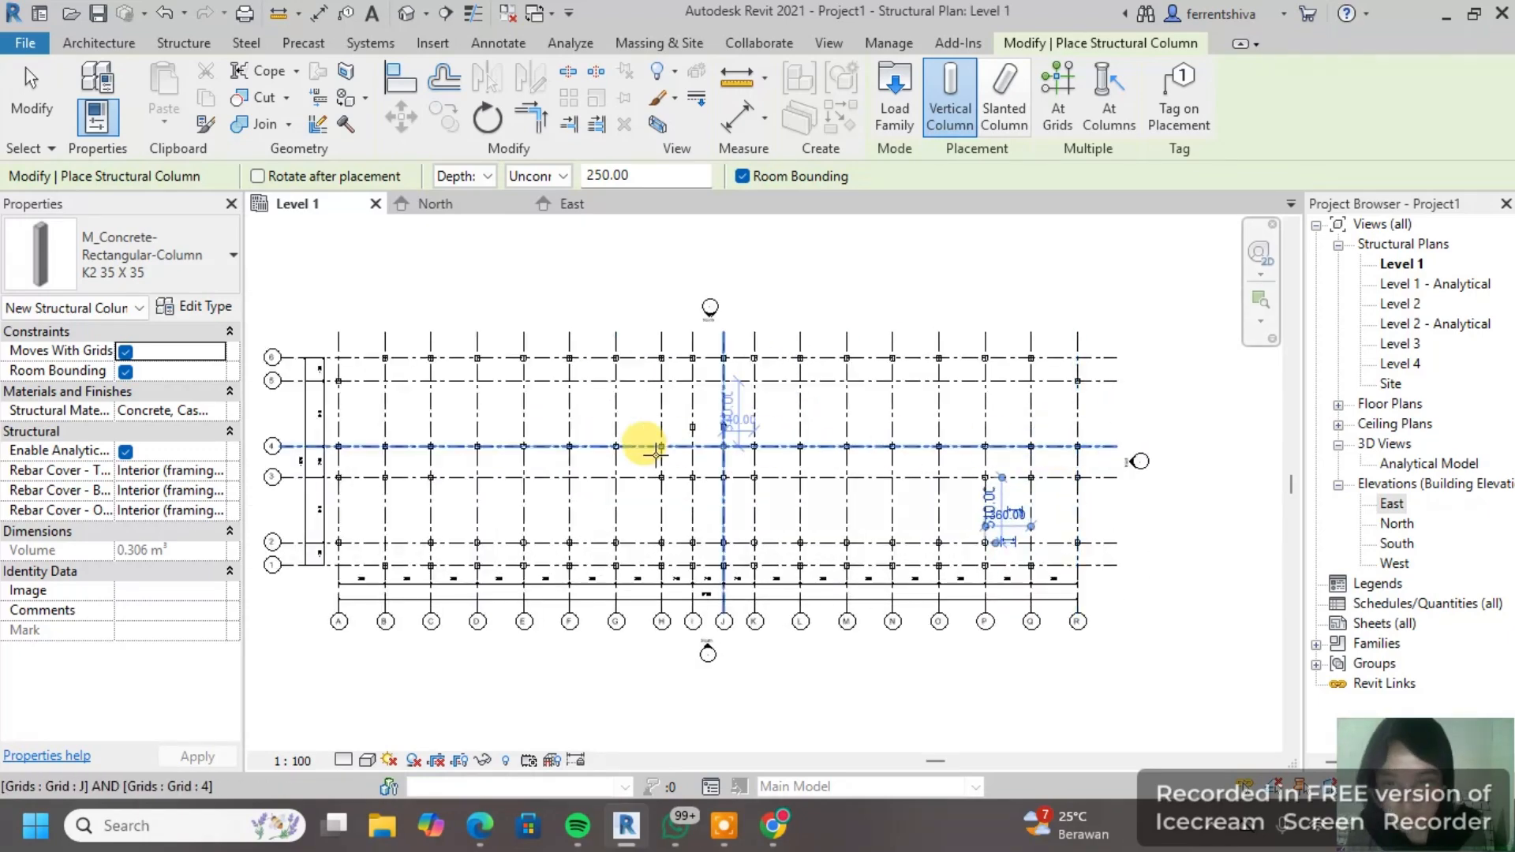
key("Escape")
Step: Place a K2 35 X 35 column at the intersection of grids B and 2, and end column placement
scroll(339, 541, "up", 4)
middle_click_drag(341, 542, 510, 506)
scroll(328, 524, "up", 2)
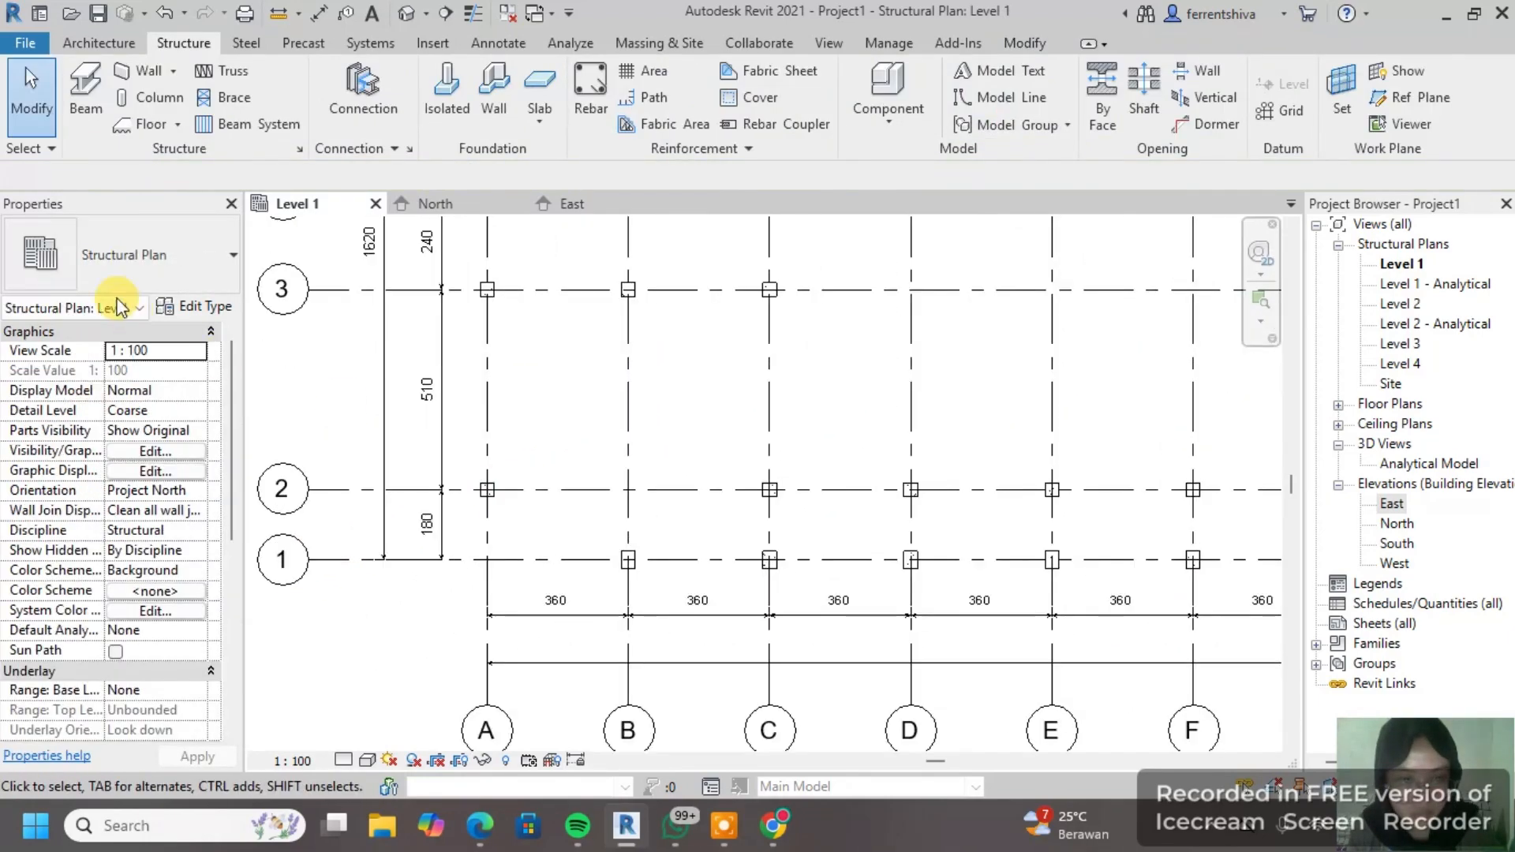
left_click(136, 99)
left_click(168, 268)
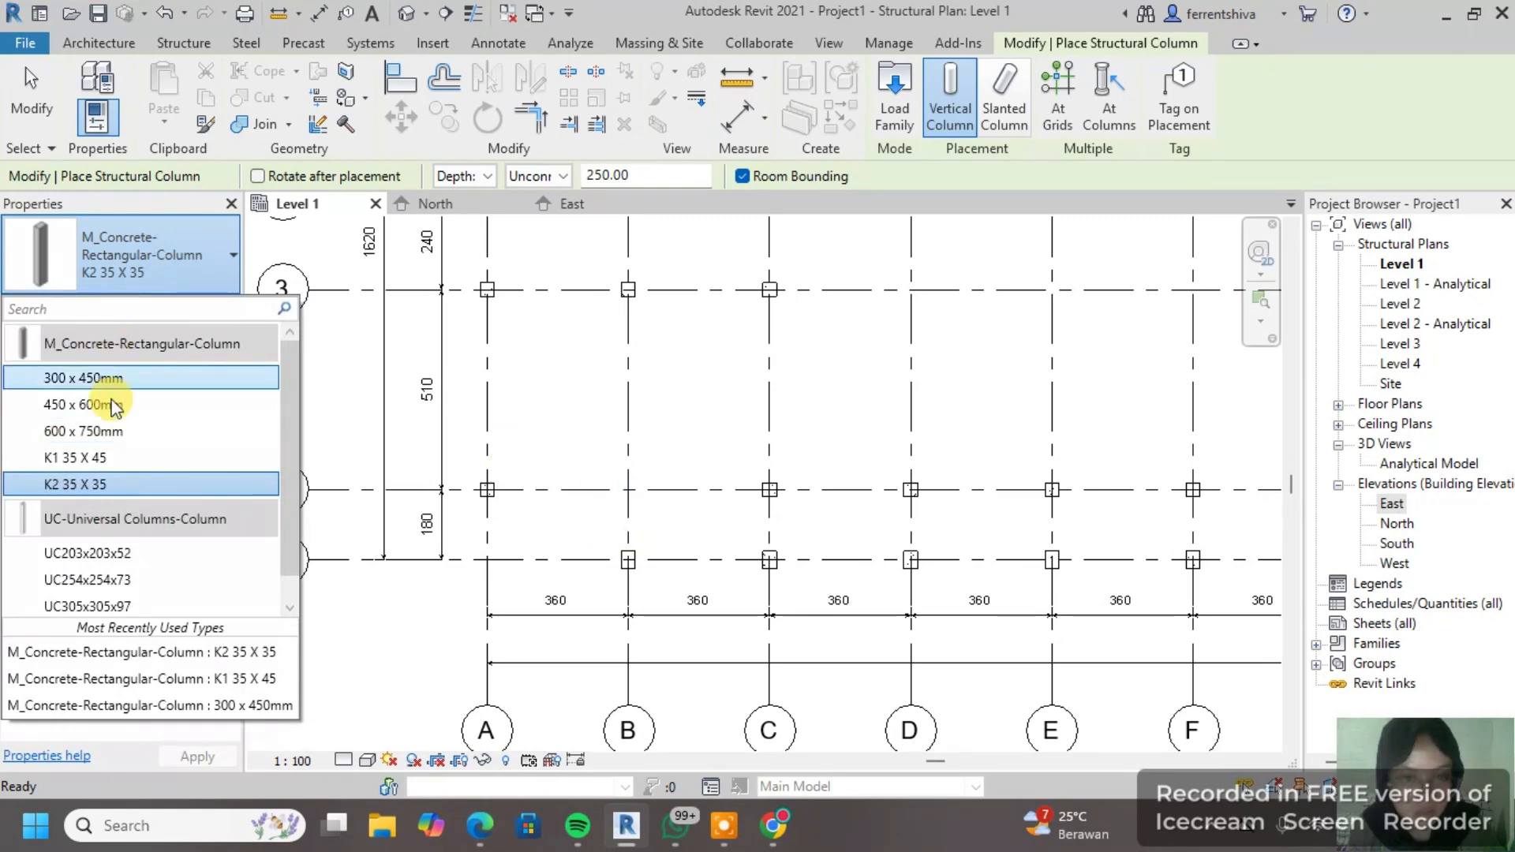
left_click(119, 483)
scroll(626, 497, "up", 2)
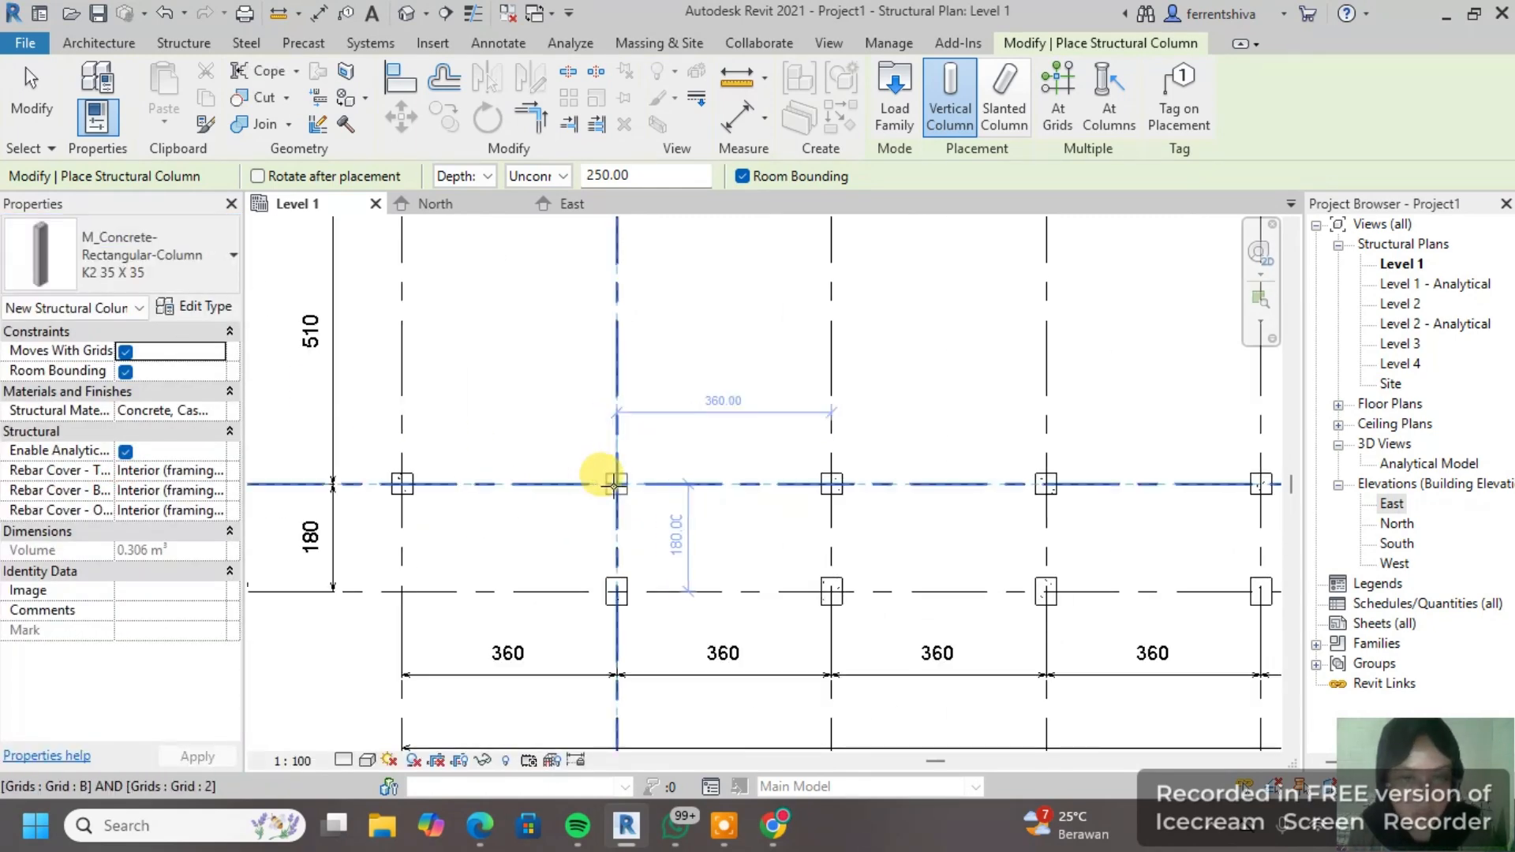
scroll(619, 470, "up", 2)
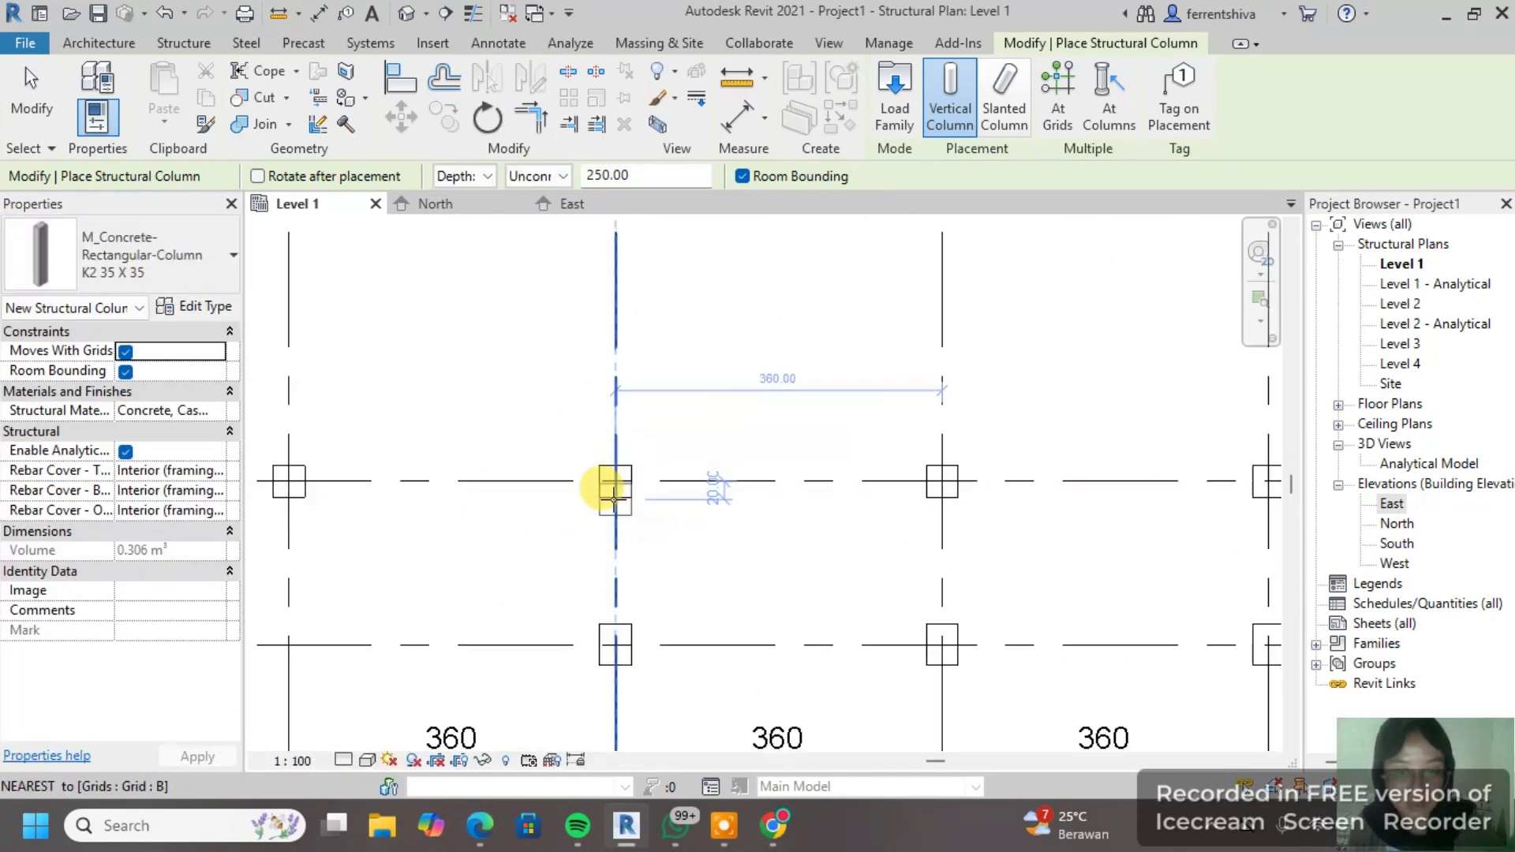
key("Escape")
Step: Move the K2 column at B-2 along grid 2 toward grid A, off the grid B intersection
middle_click_drag(625, 498, 840, 494)
left_click(841, 478)
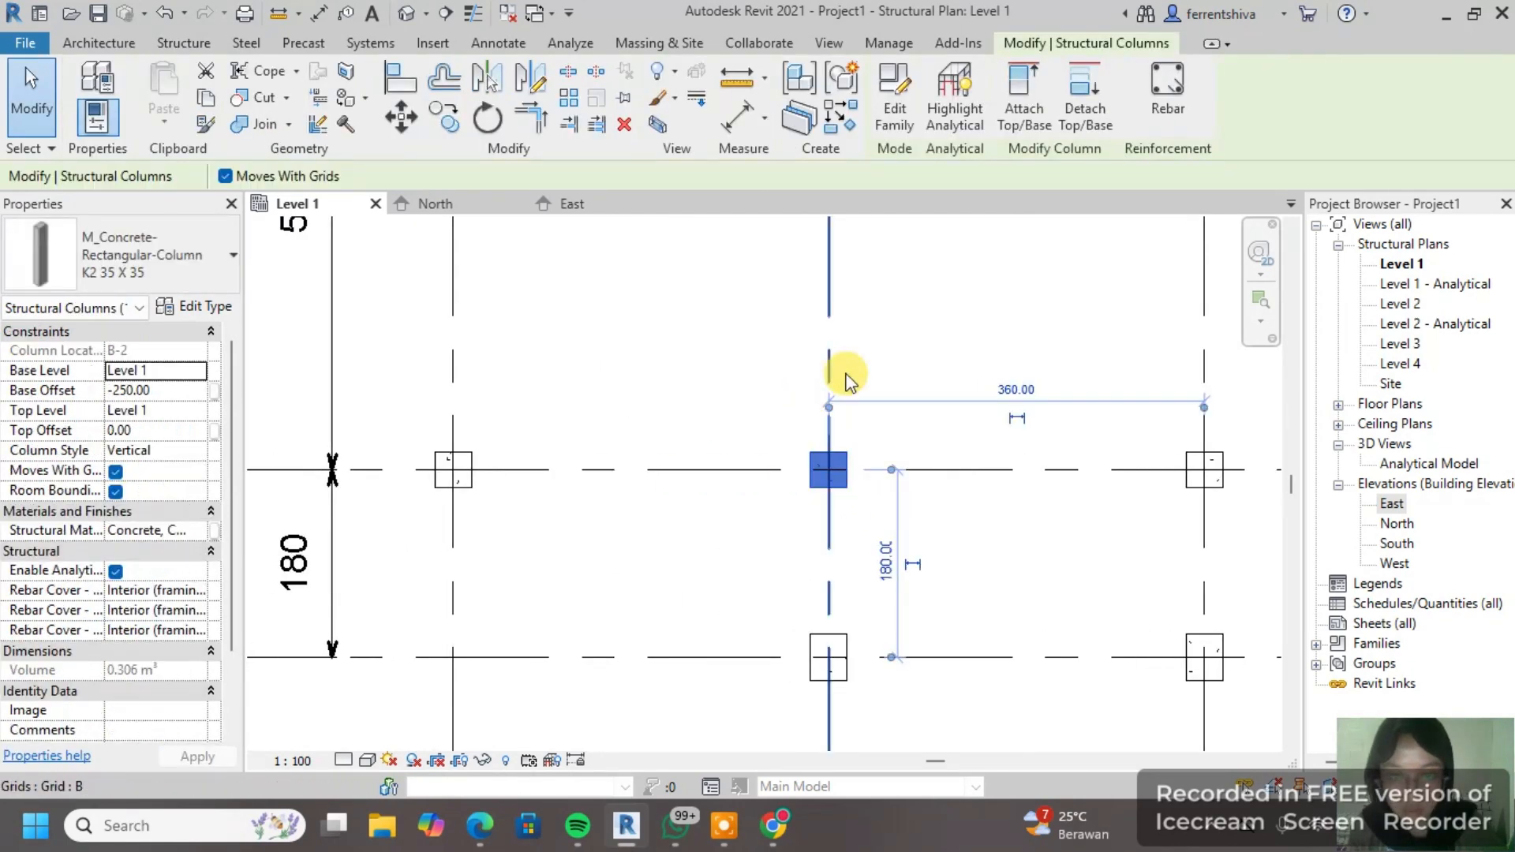
left_click(400, 118)
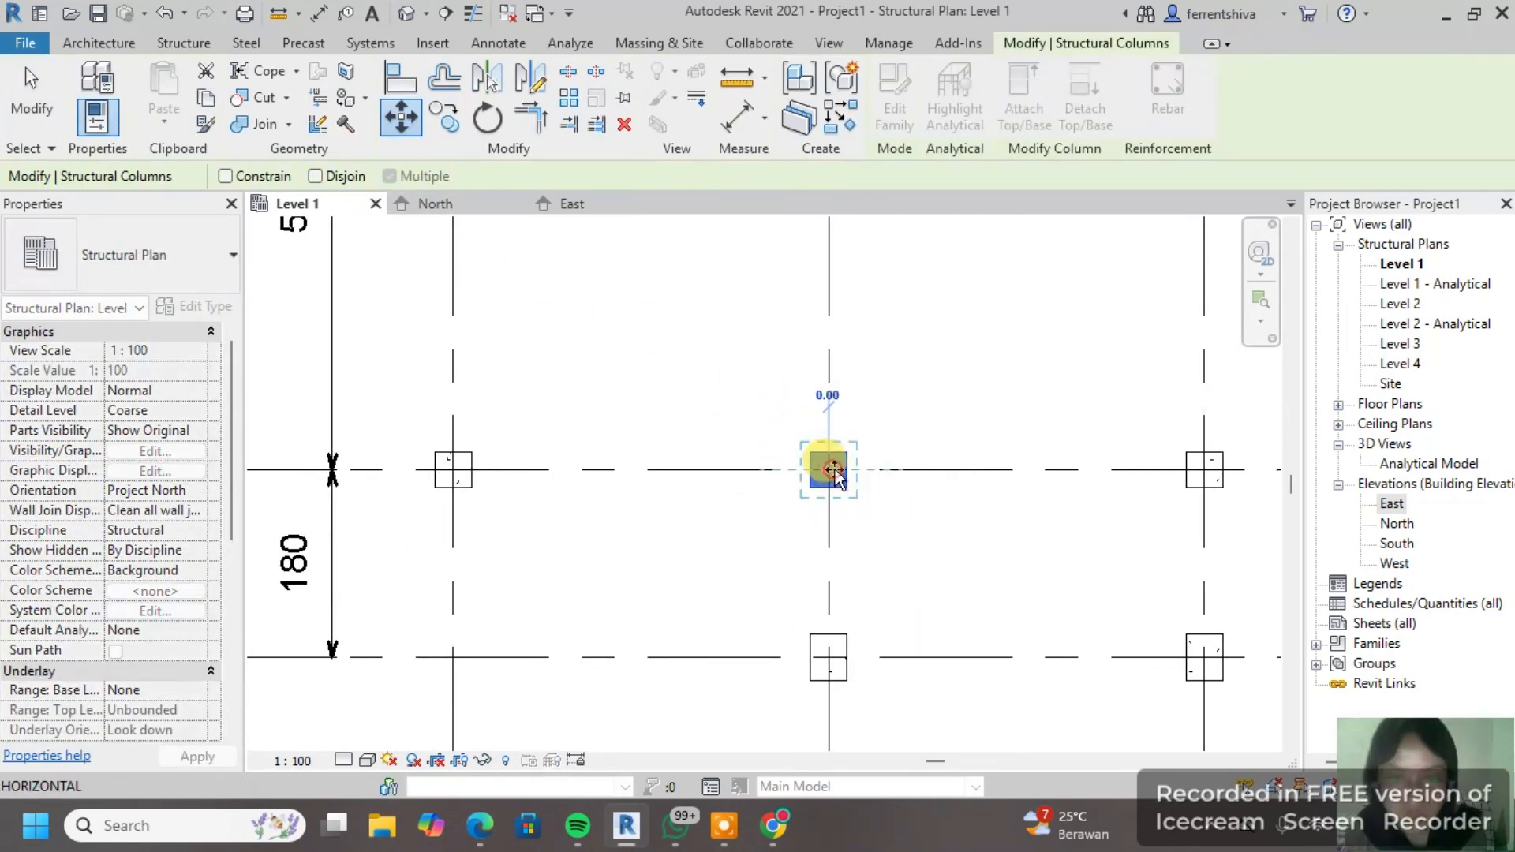
left_click(829, 470)
left_click(725, 467)
left_click(747, 357)
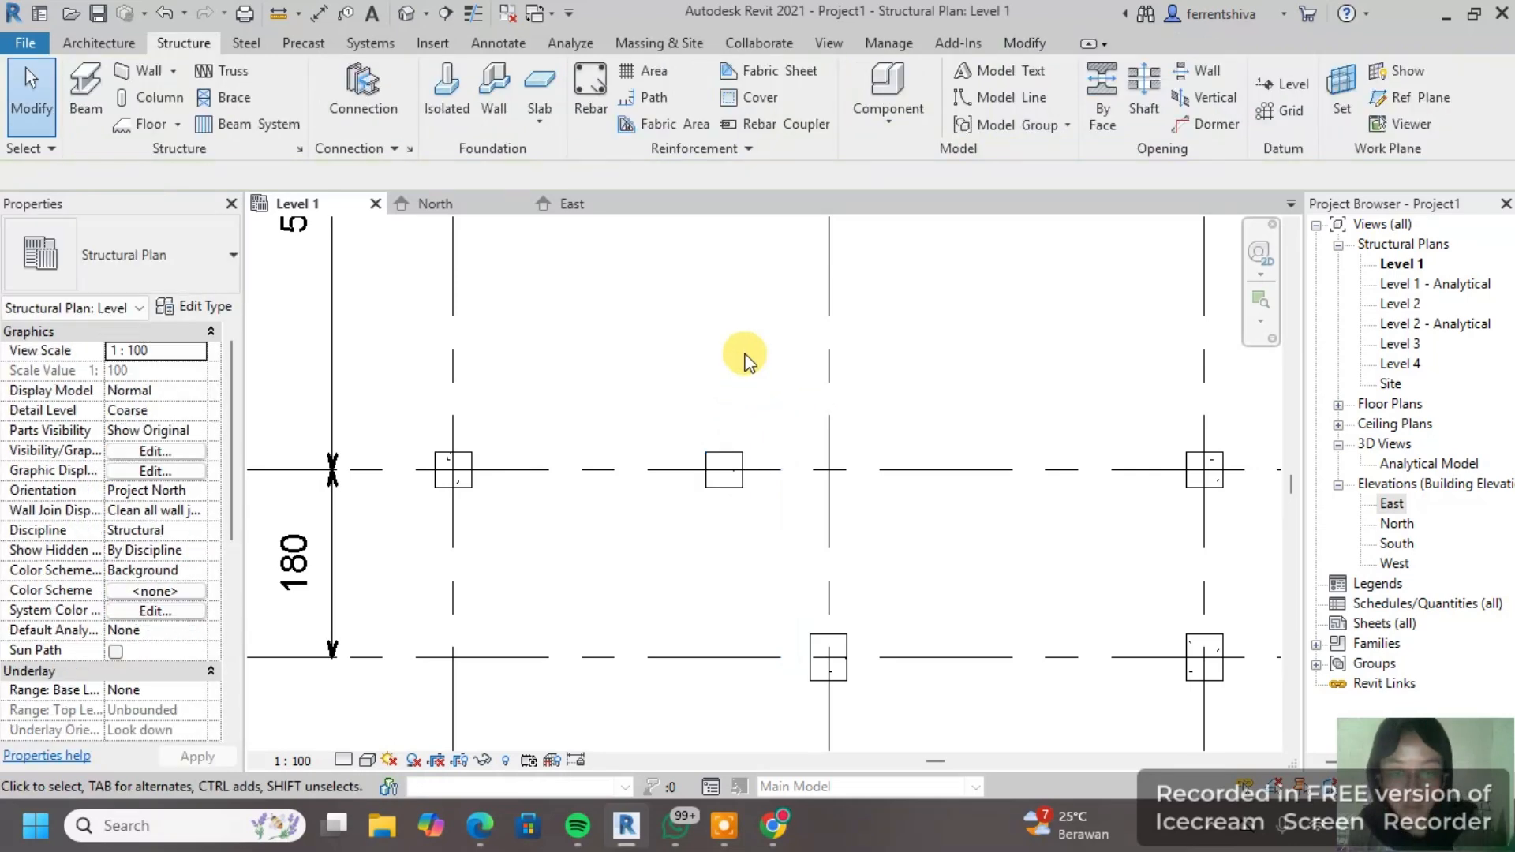
Step: Place a K2 35 X 35 column at the intersection of grids B and 5, and end column placement
scroll(805, 389, "down", 2)
middle_click_drag(811, 389, 801, 650)
scroll(804, 411, "down", 4)
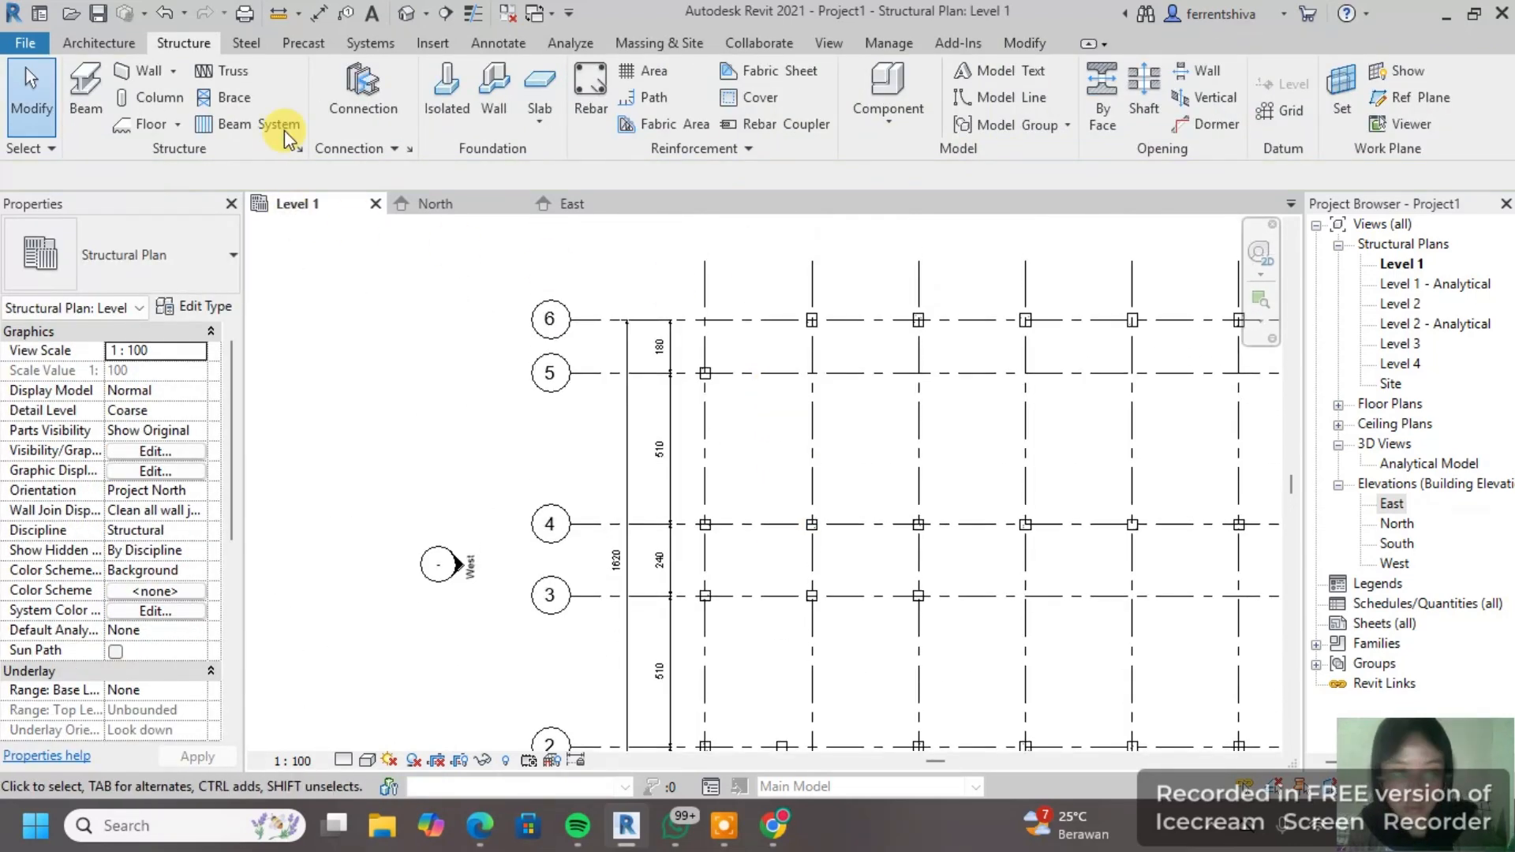
scroll(804, 372, "up", 4)
left_click(832, 375)
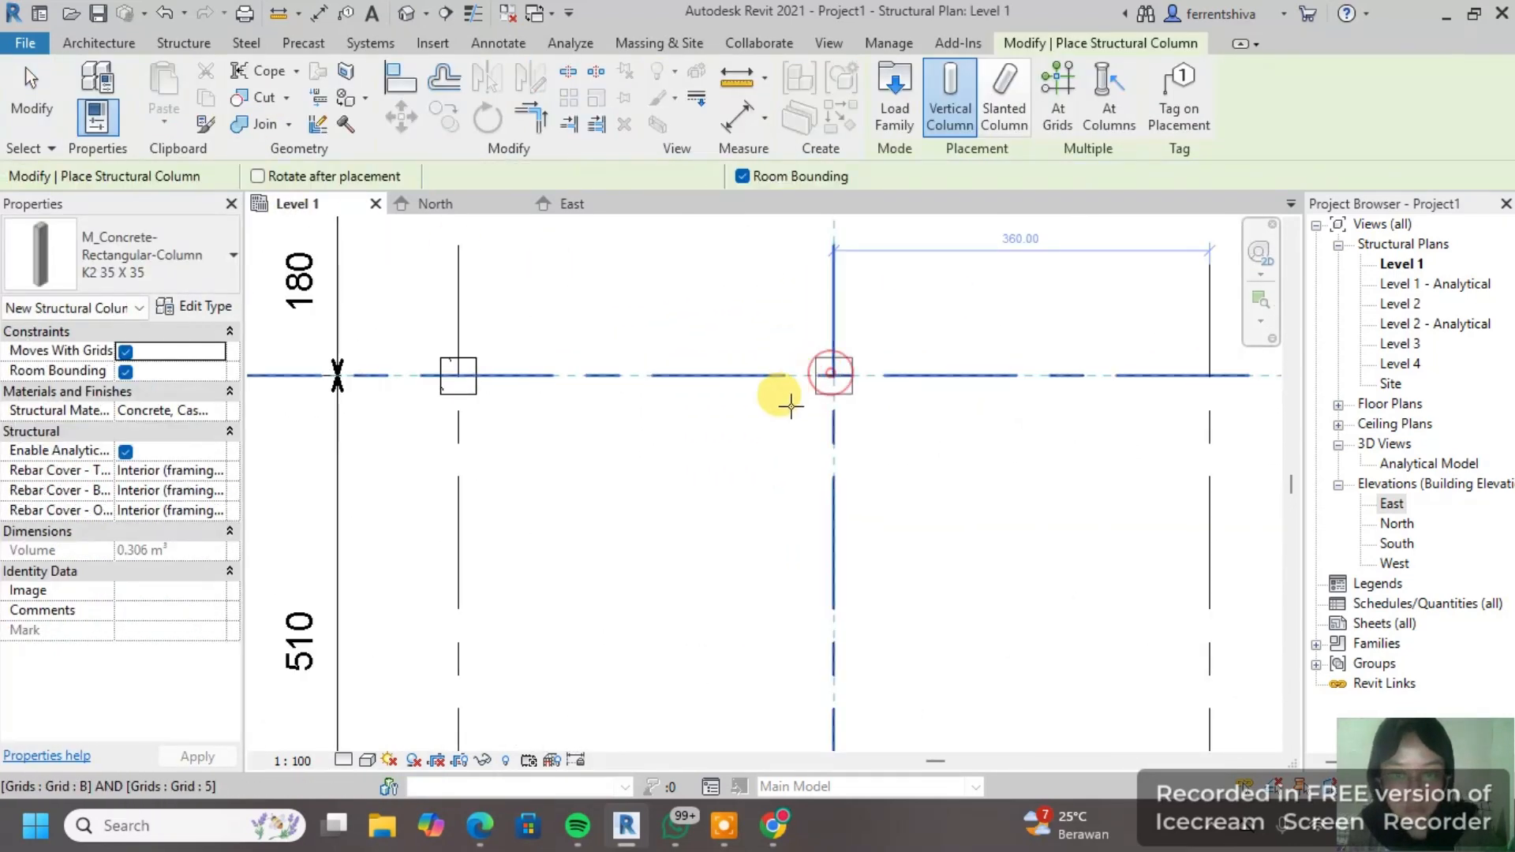
key("Escape")
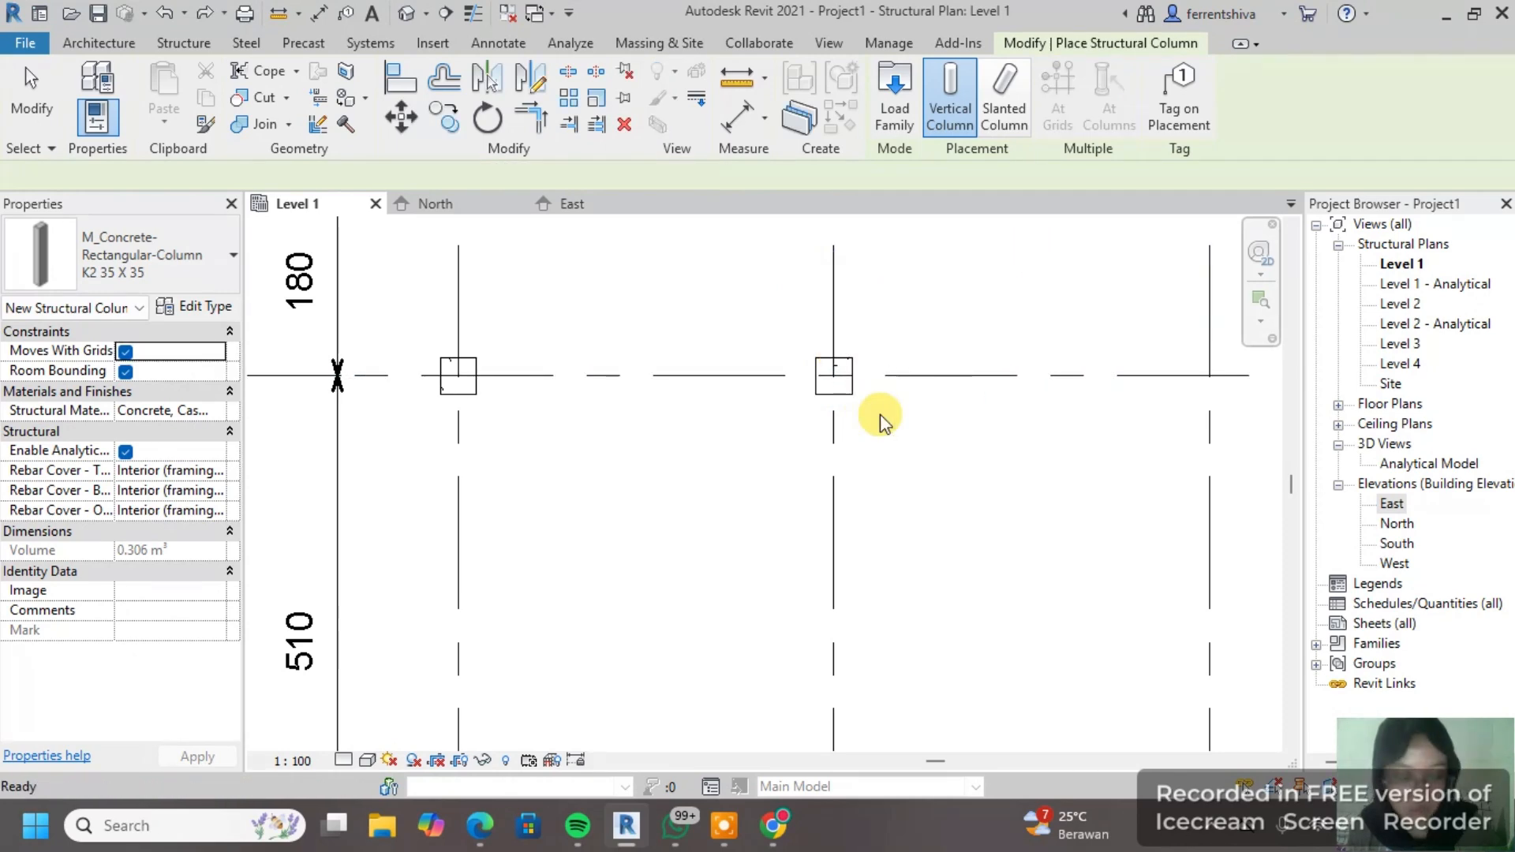
Step: Move the K2 column at B-5 100 cm along grid 5 toward grid A
left_click(849, 392)
left_click(401, 117)
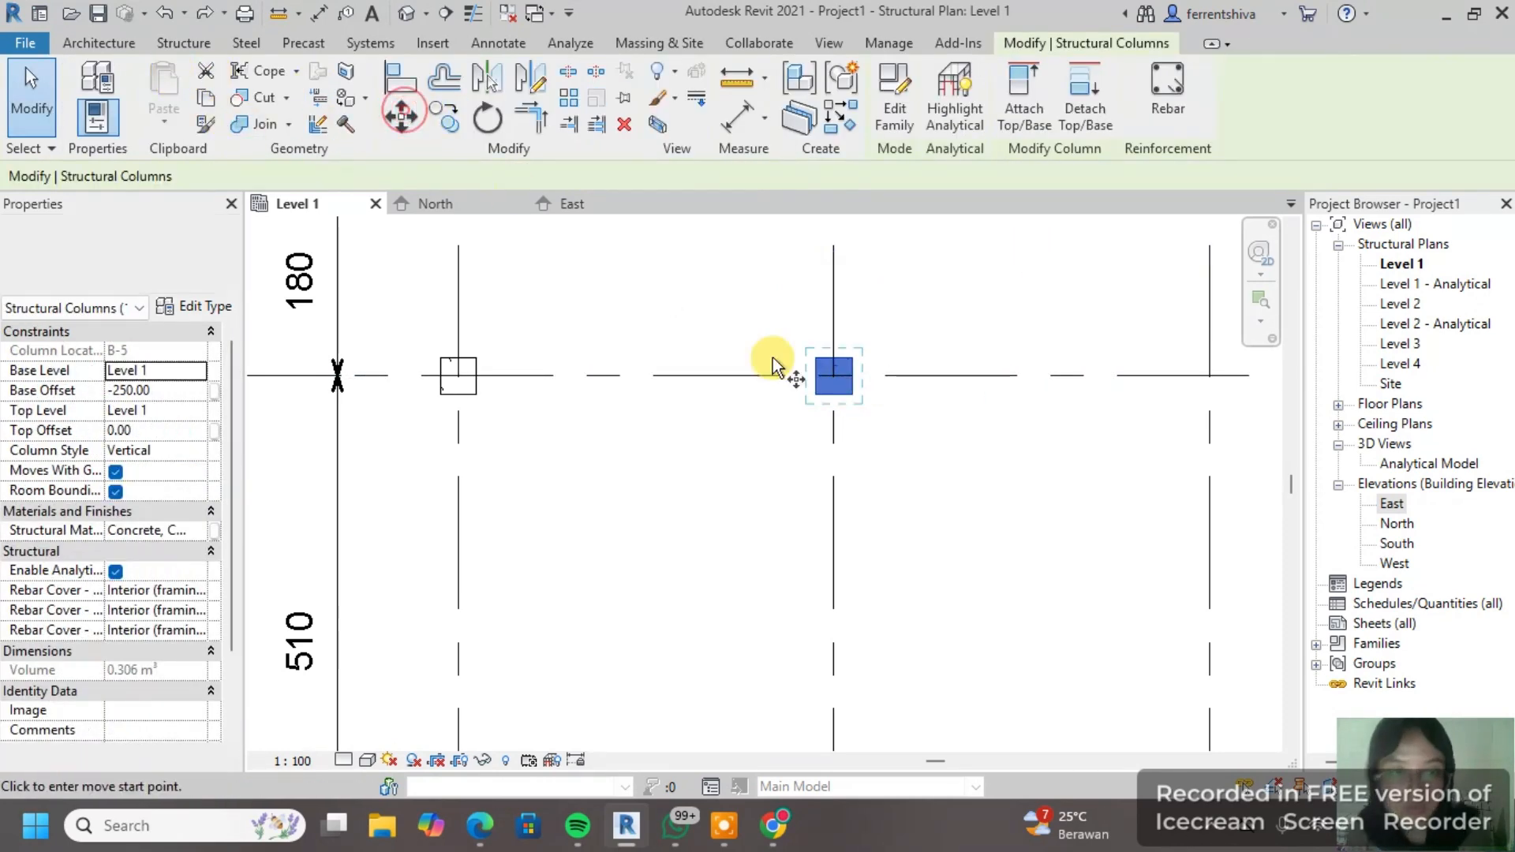
left_click(830, 375)
left_click(731, 375)
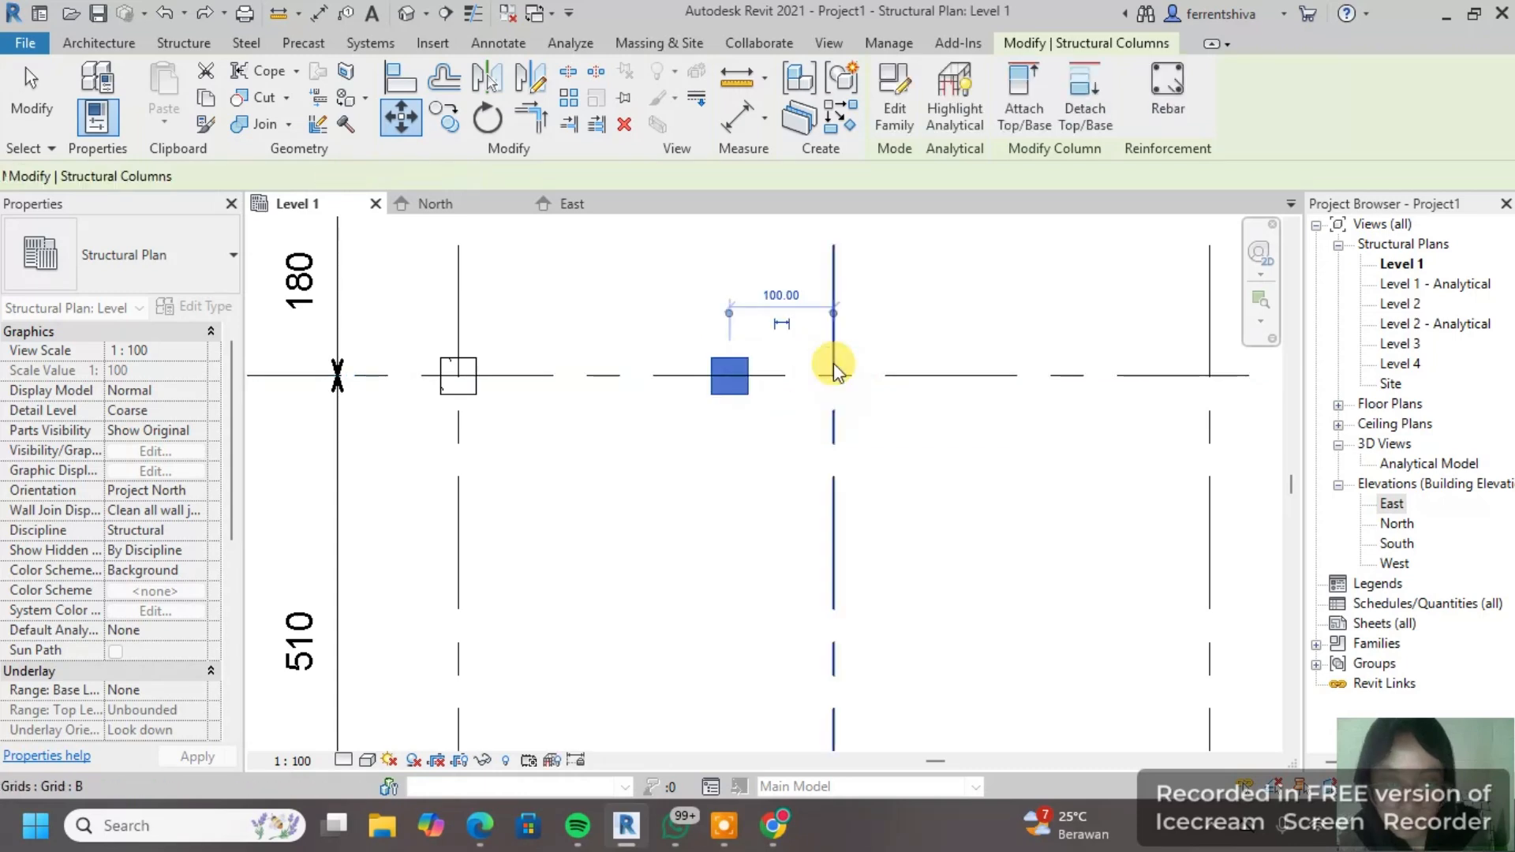
key("Escape")
Step: Place a K2 35 X 35 column at the intersection of grids Q and 2
scroll(839, 367, "down", 5)
middle_click_drag(865, 391, 767, 372)
scroll(768, 372, "down", 1)
middle_click_drag(854, 424, 481, 413)
middle_click_drag(860, 426, 466, 419)
scroll(1028, 625, "up", 3)
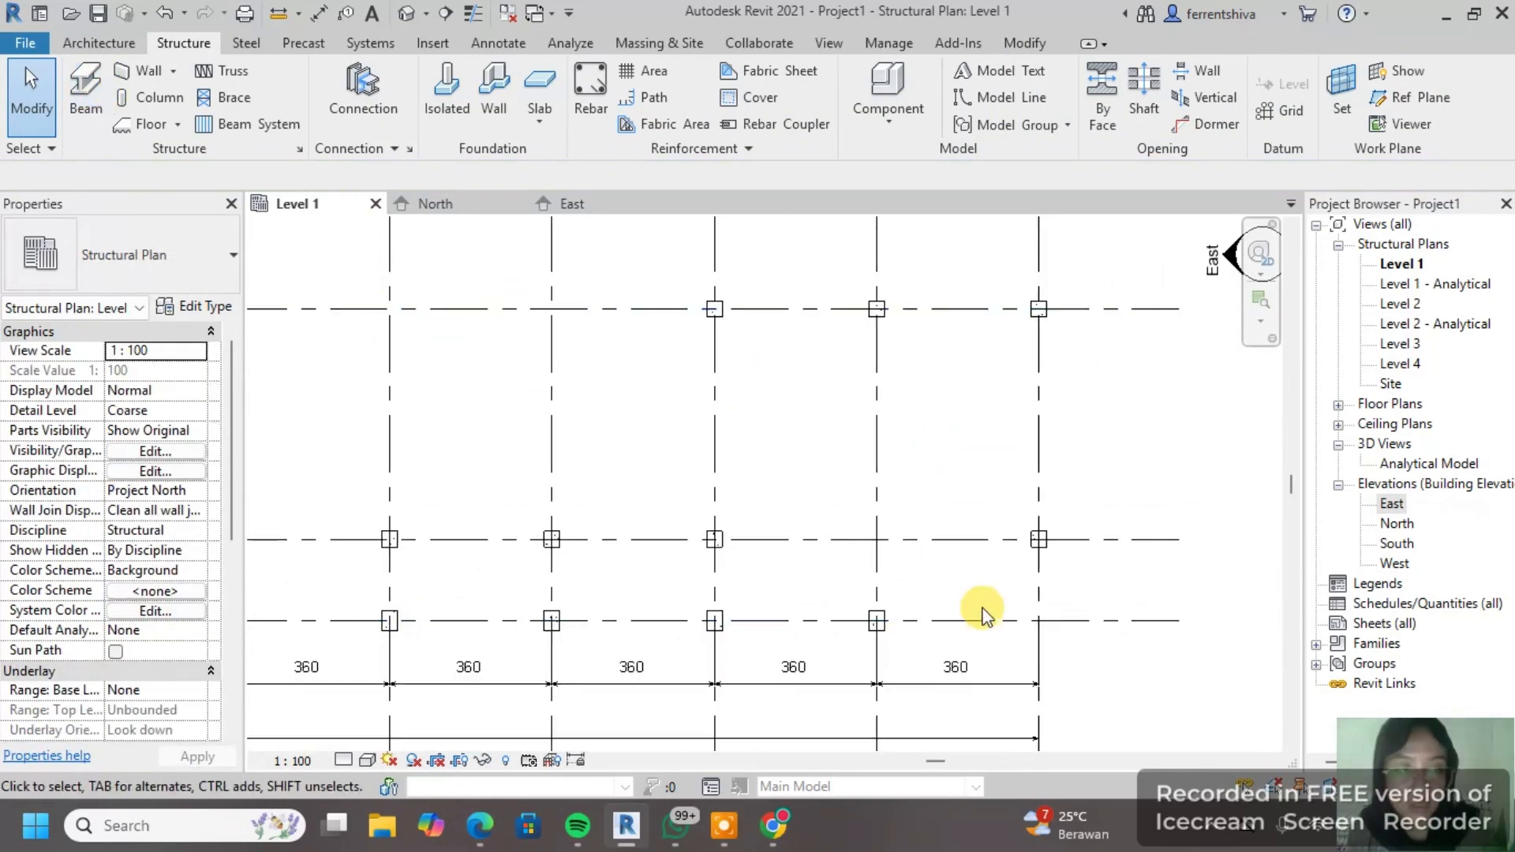
scroll(983, 615, "up", 1)
left_click(149, 97)
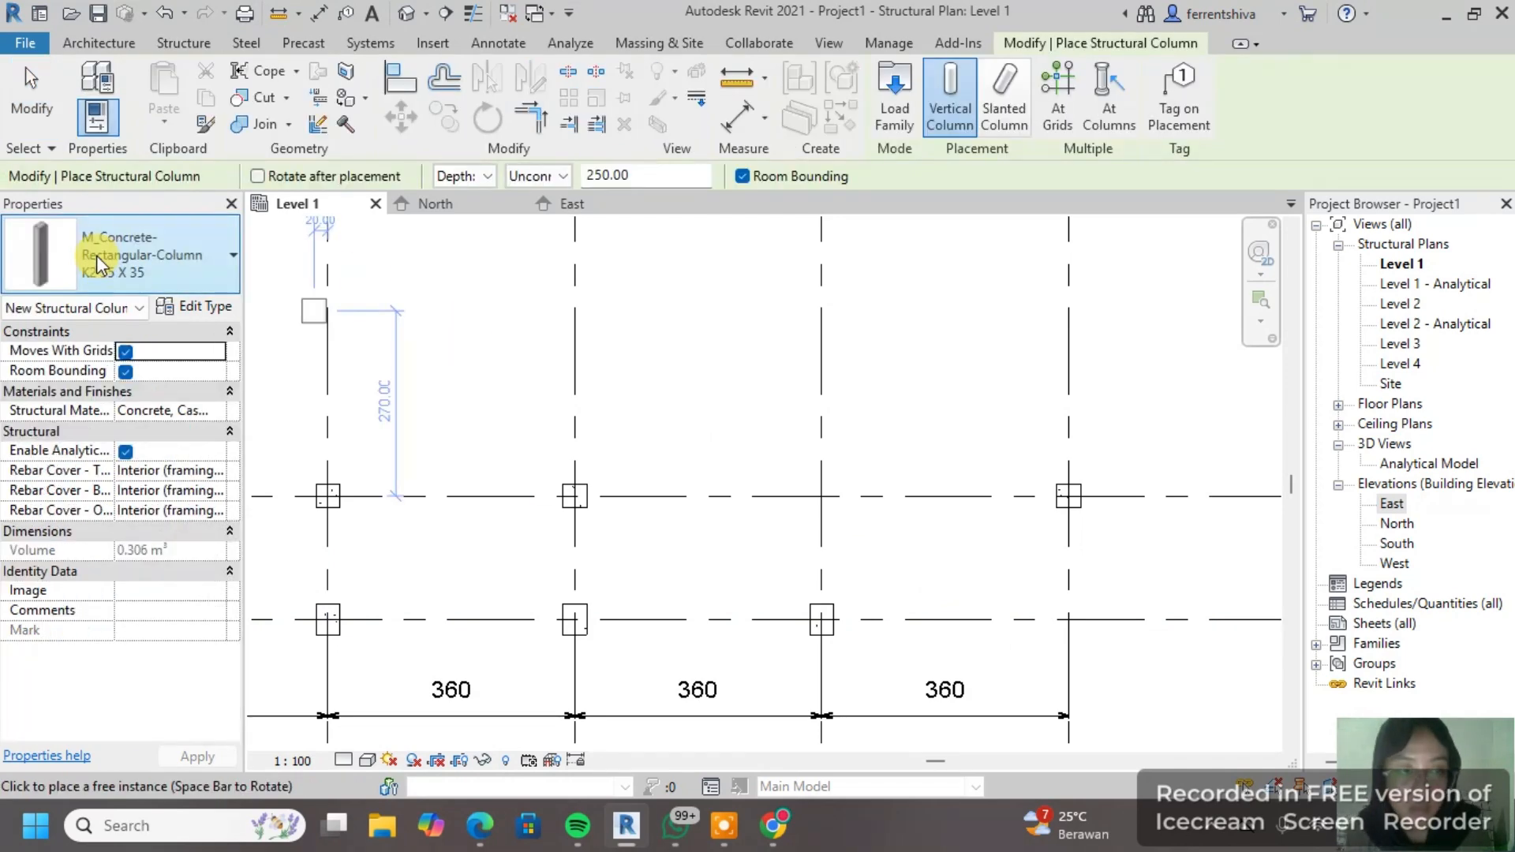
scroll(817, 511, "up", 3)
left_click(827, 487)
scroll(847, 368, "down", 5)
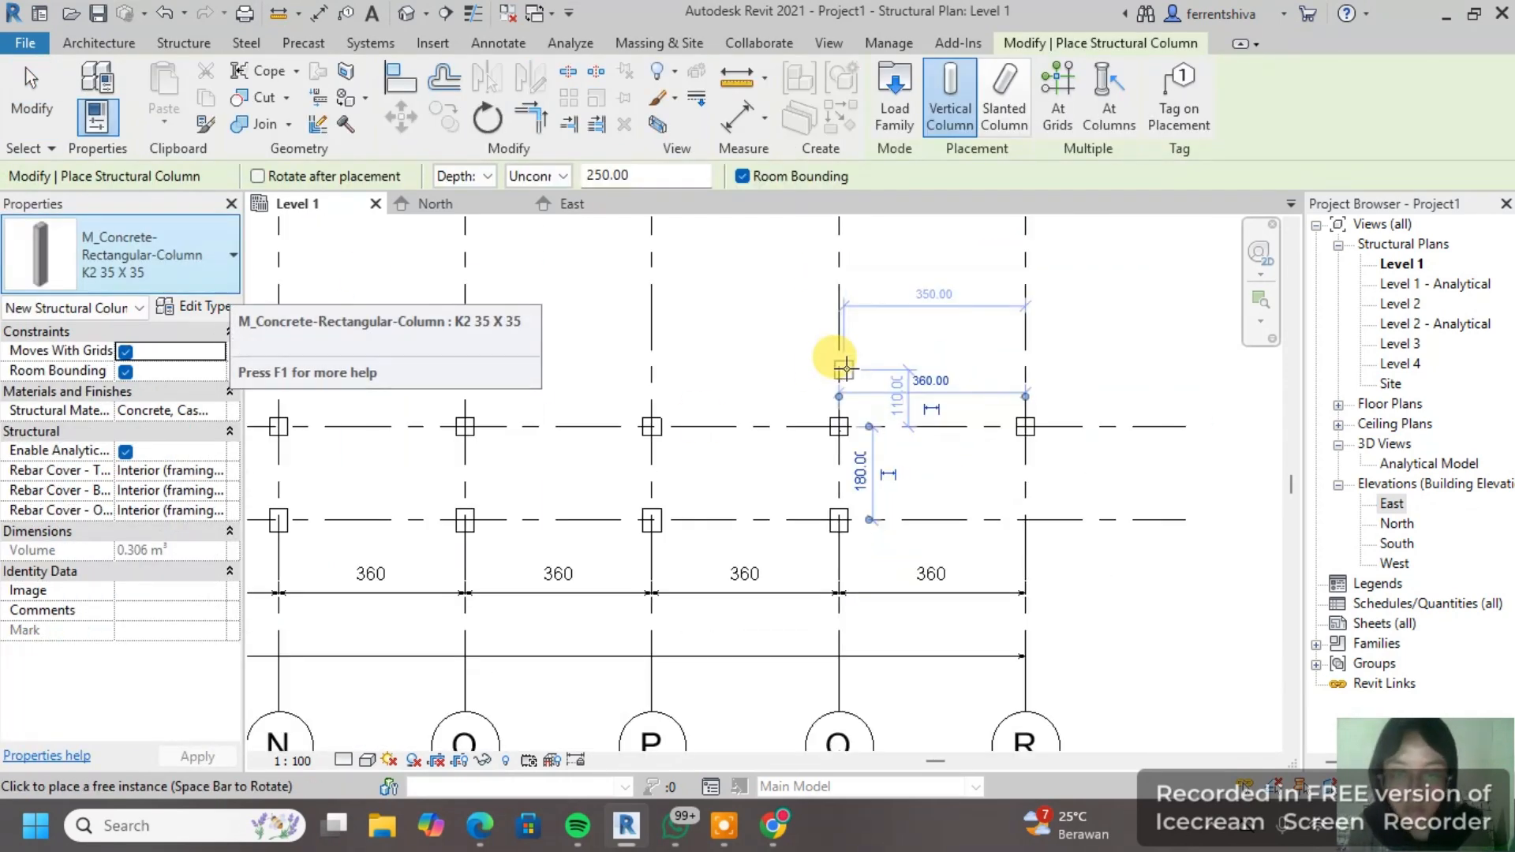
Step: Place a K2 35 X 35 column at the intersection of grids Q and 5, and end column placement
scroll(821, 382, "up", 1)
scroll(821, 297, "down", 3)
middle_click_drag(821, 298, 858, 514)
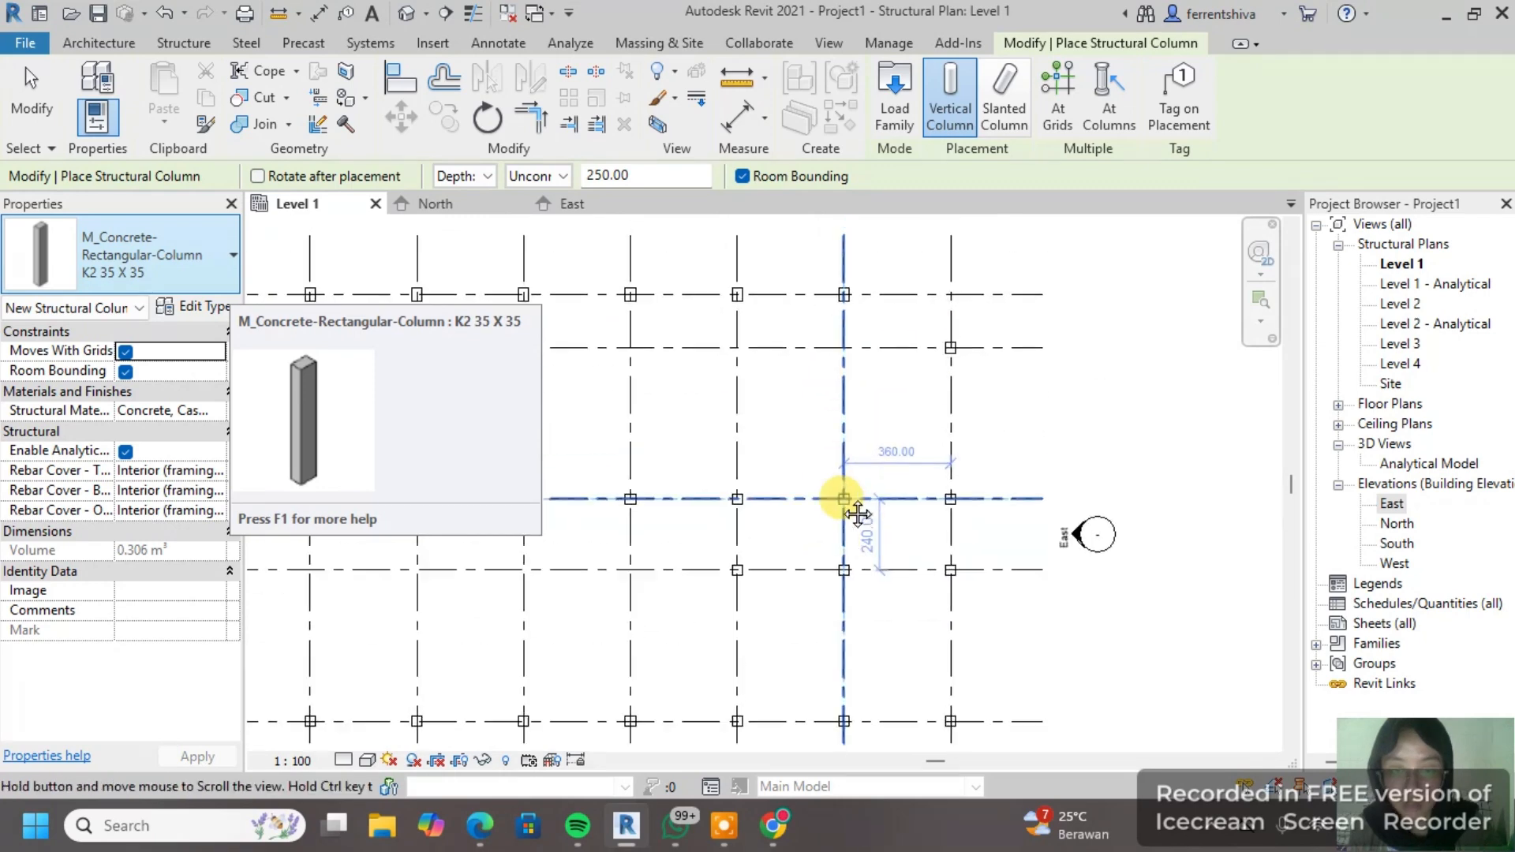
scroll(839, 355, "up", 3)
key("Escape")
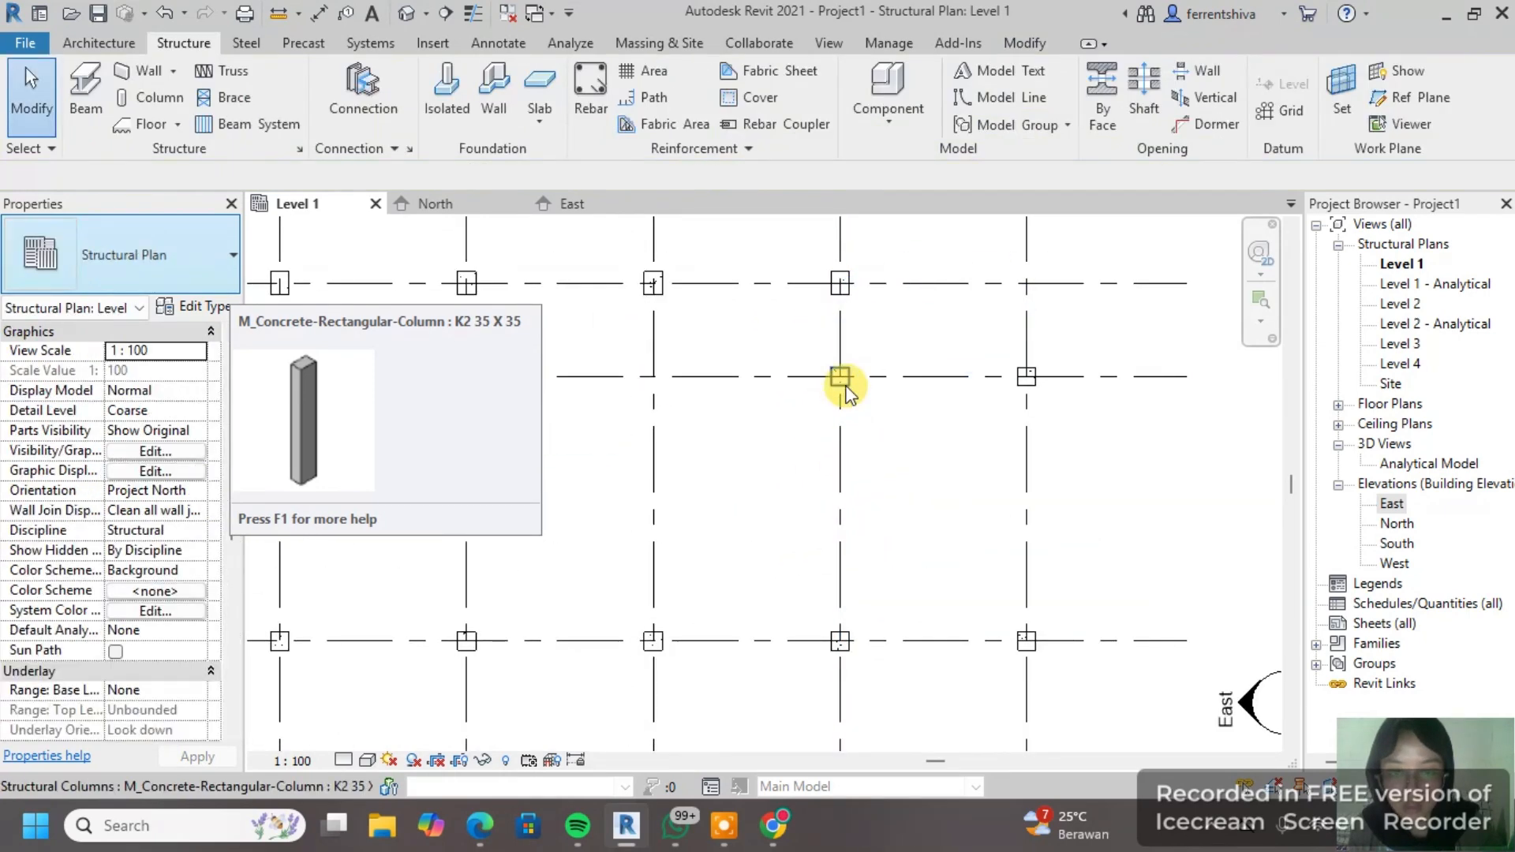
Step: Select the K2 columns at Q-5 and Q-2 and move them together horizontally toward grid R
left_click(841, 381)
scroll(893, 458, "down", 2)
scroll(873, 534, "up", 4)
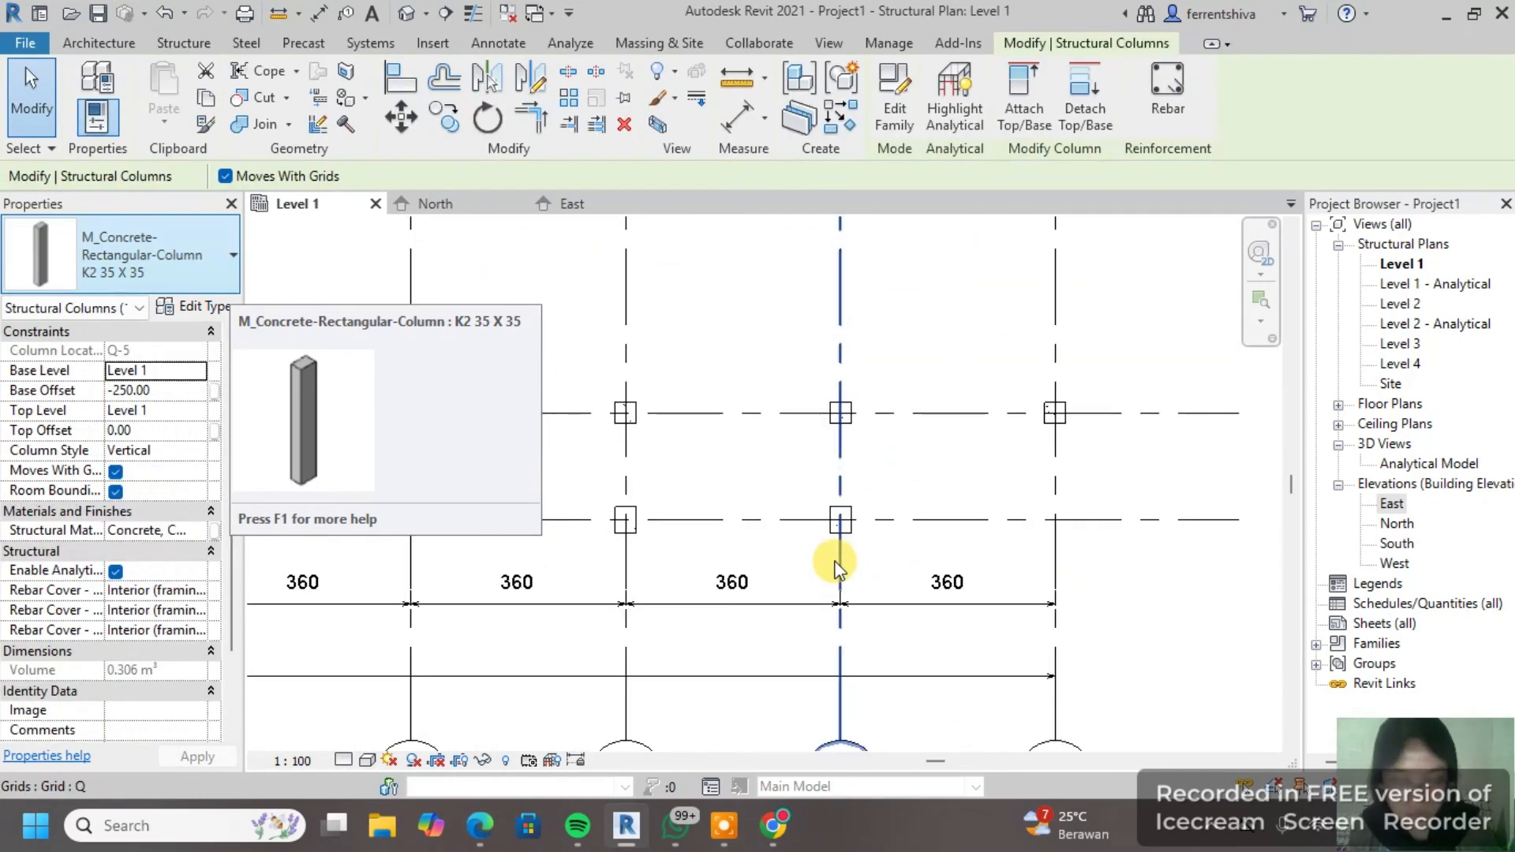
left_click(849, 427)
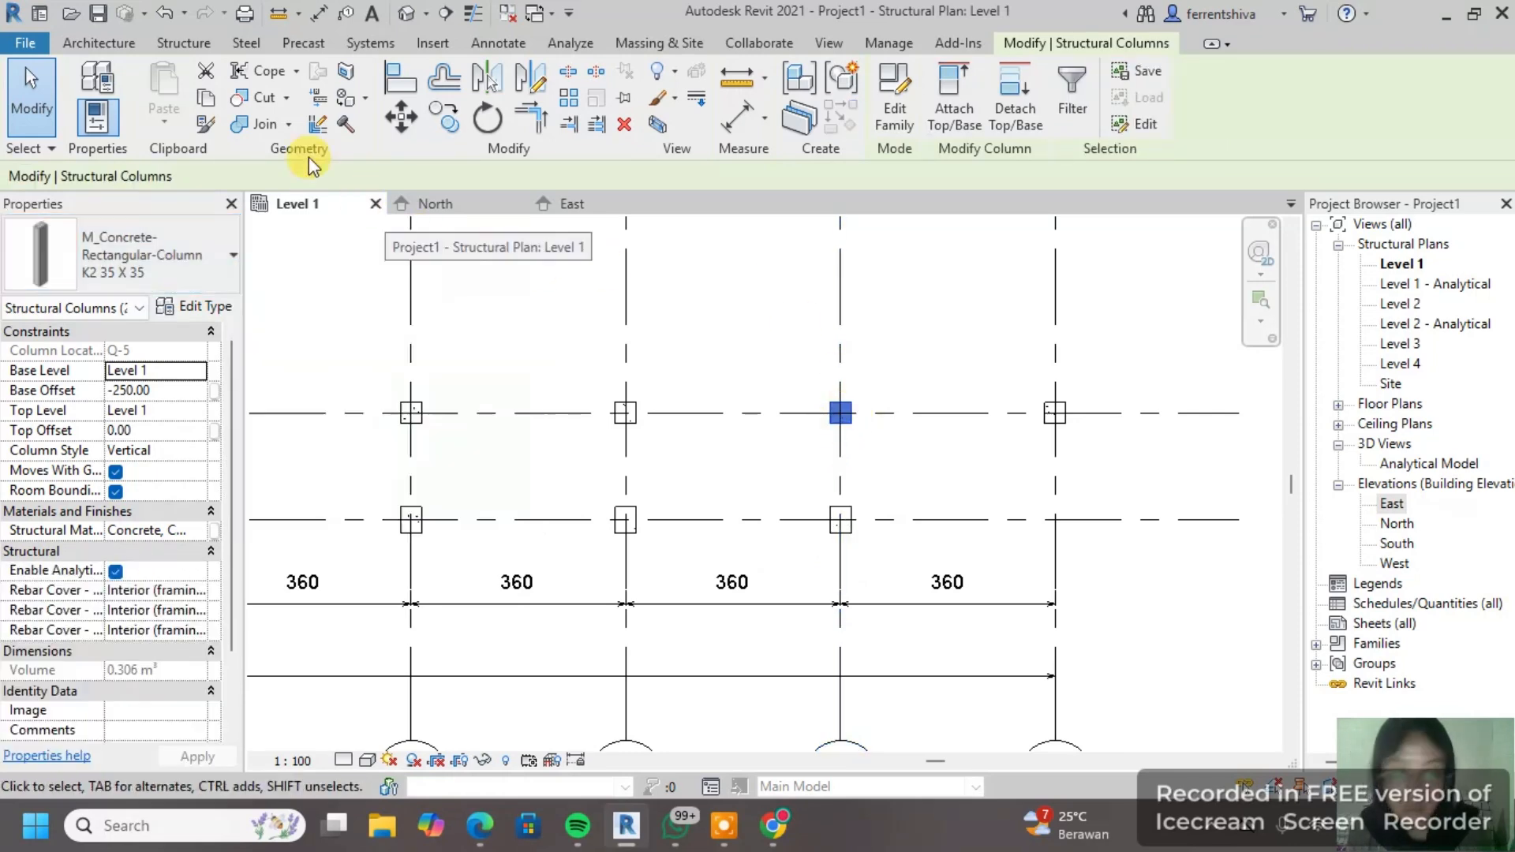
left_click(400, 117)
scroll(852, 437, "up", 2)
left_click(827, 399)
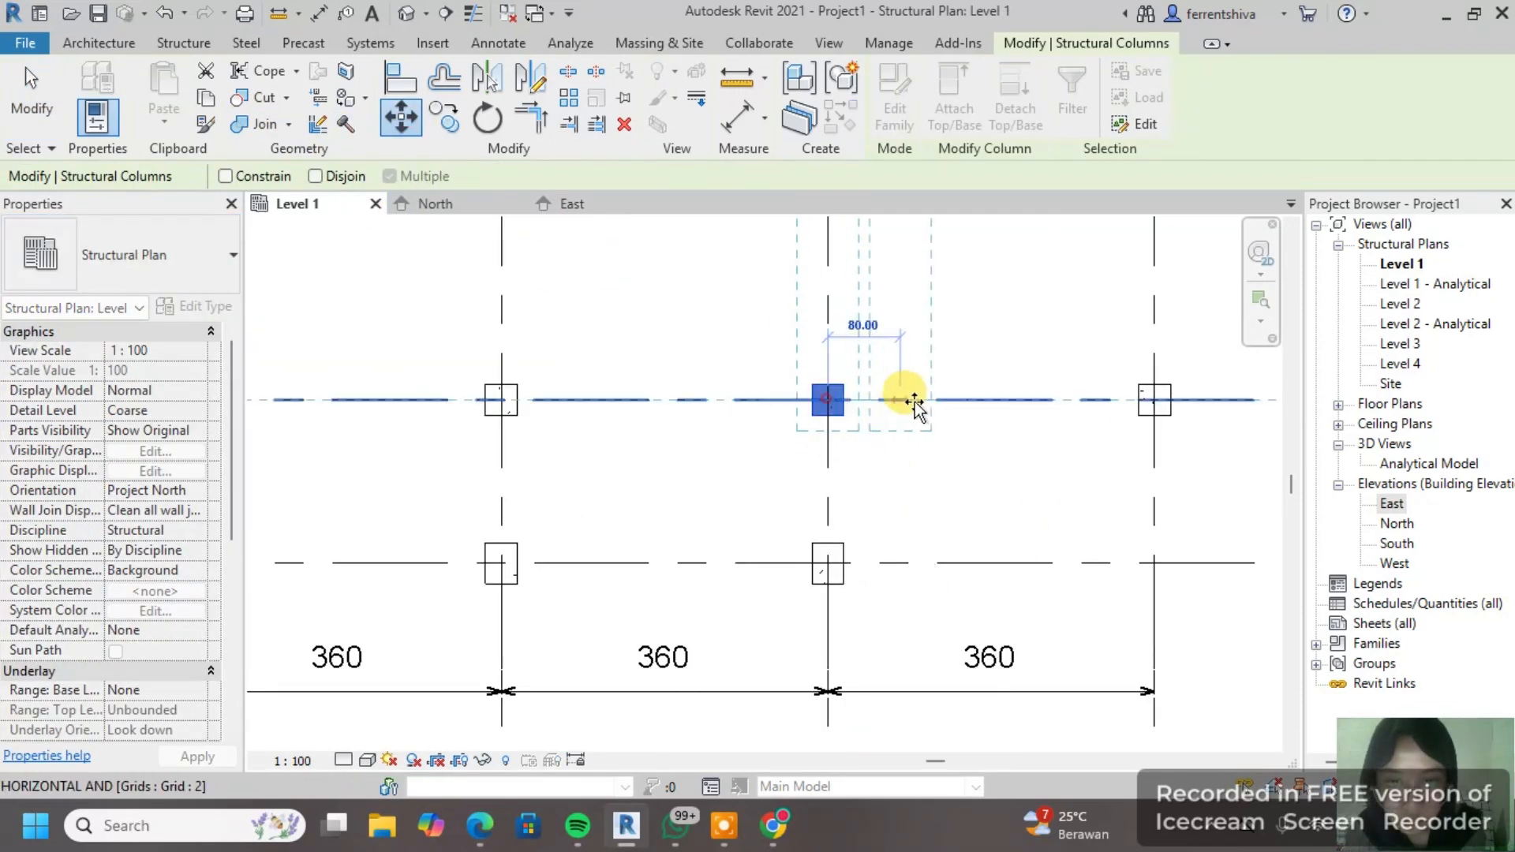
left_click(917, 401)
scroll(951, 363, "down", 2)
key("Escape")
Step: Select all K1 35 X 45 columns visible in the view and set their base offset to 0 and top level to Level 2
scroll(950, 320, "down", 5)
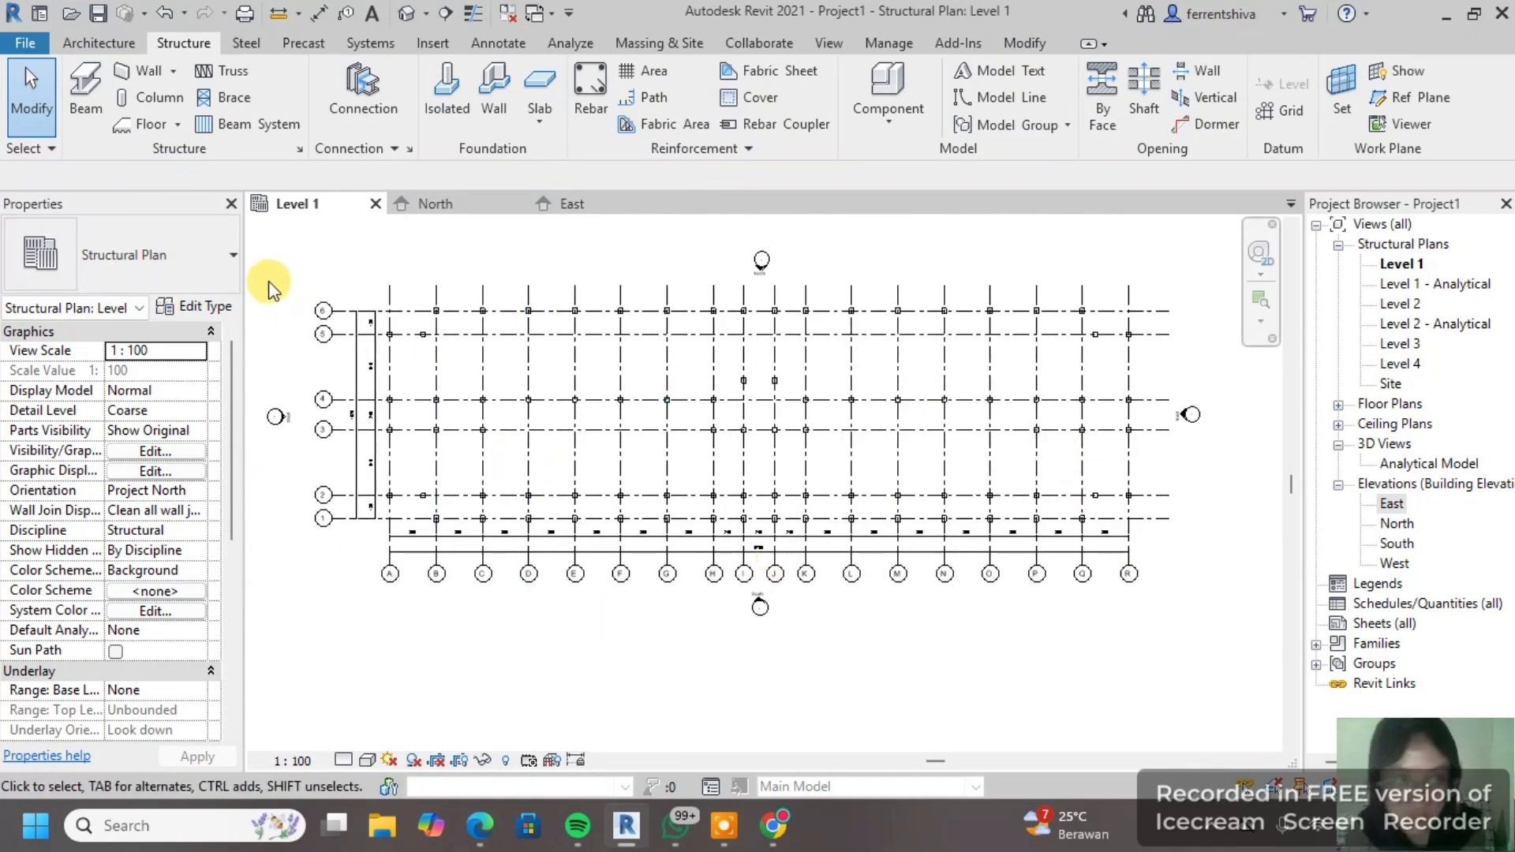
scroll(430, 317, "up", 2)
scroll(452, 315, "up", 2)
left_click(443, 305)
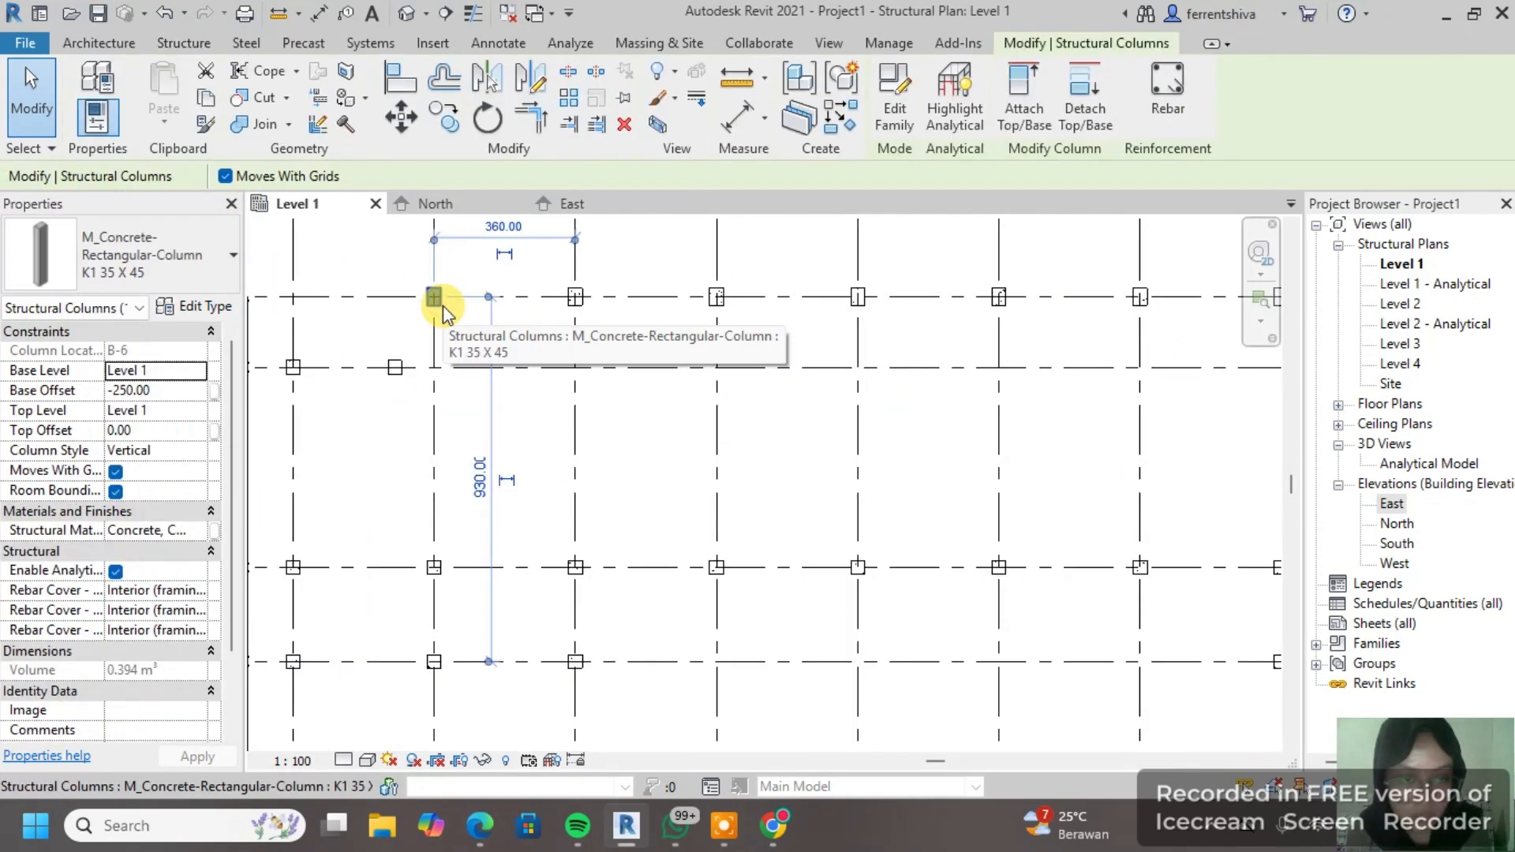
right_click(444, 307)
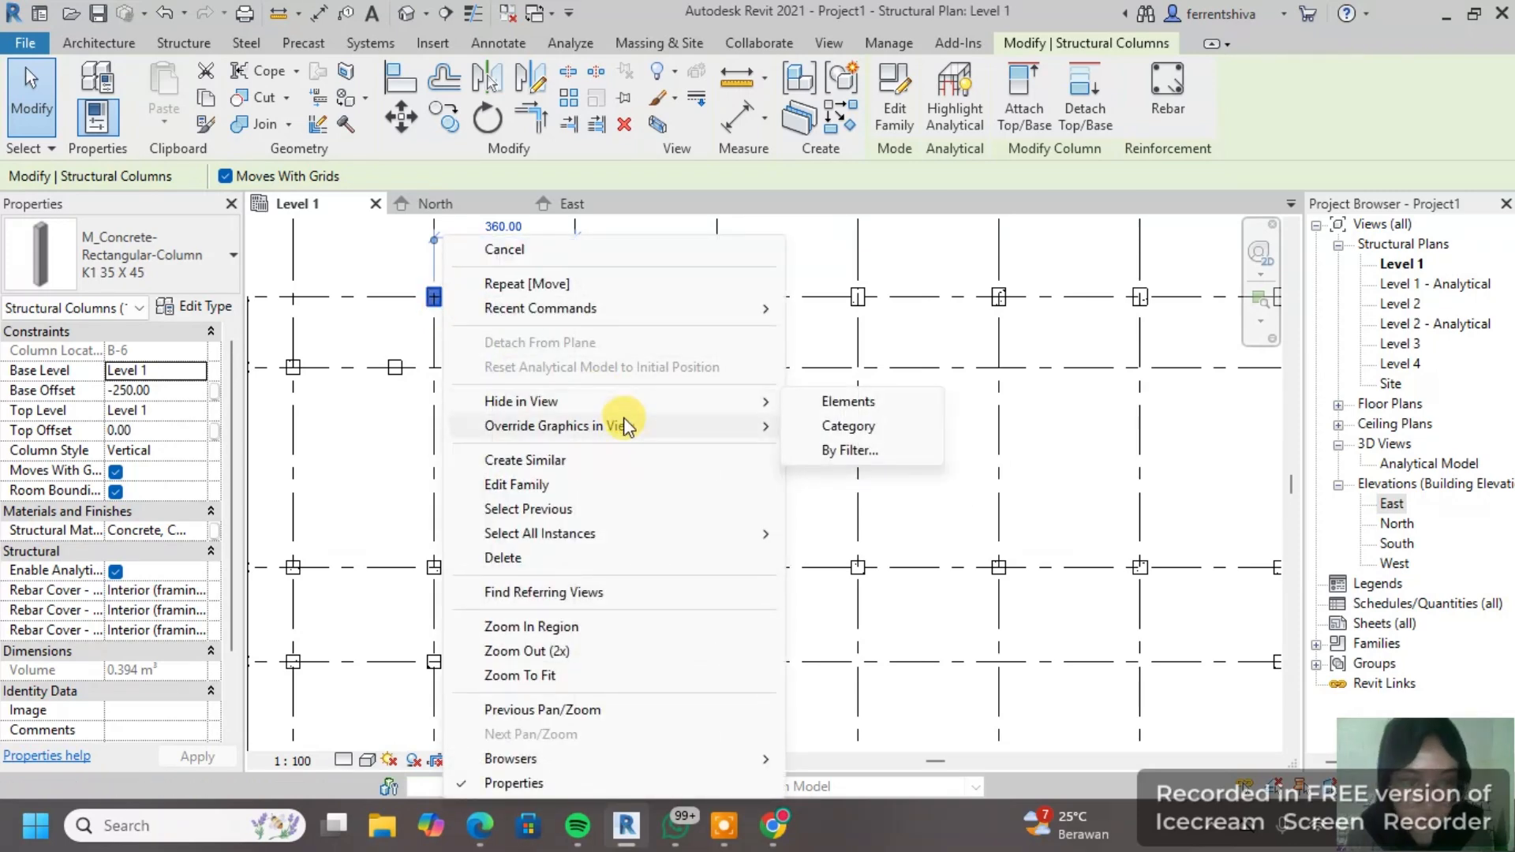
left_click(859, 533)
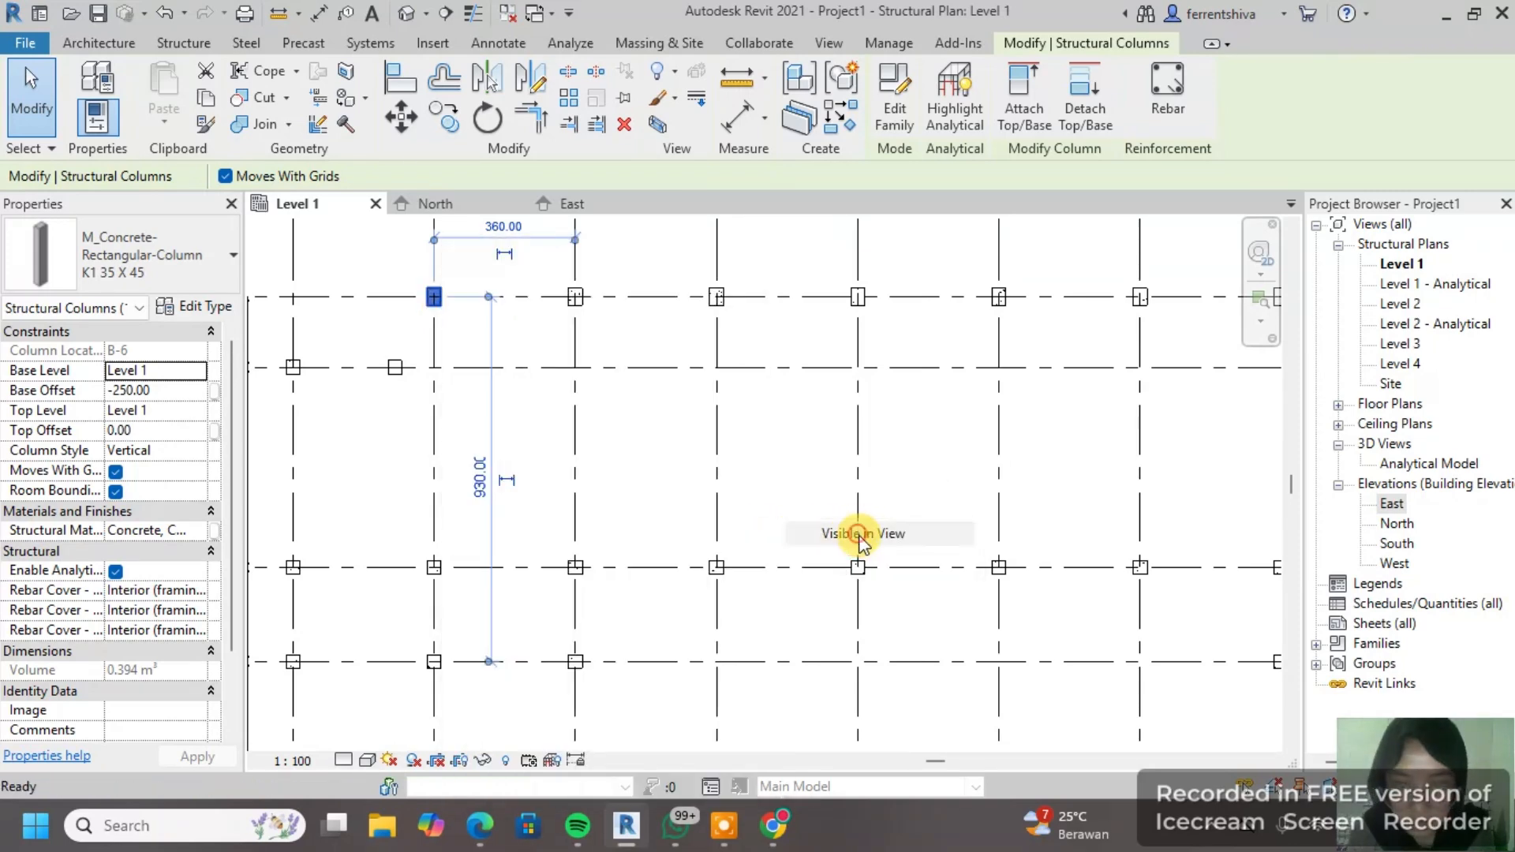
scroll(856, 534, "down", 3)
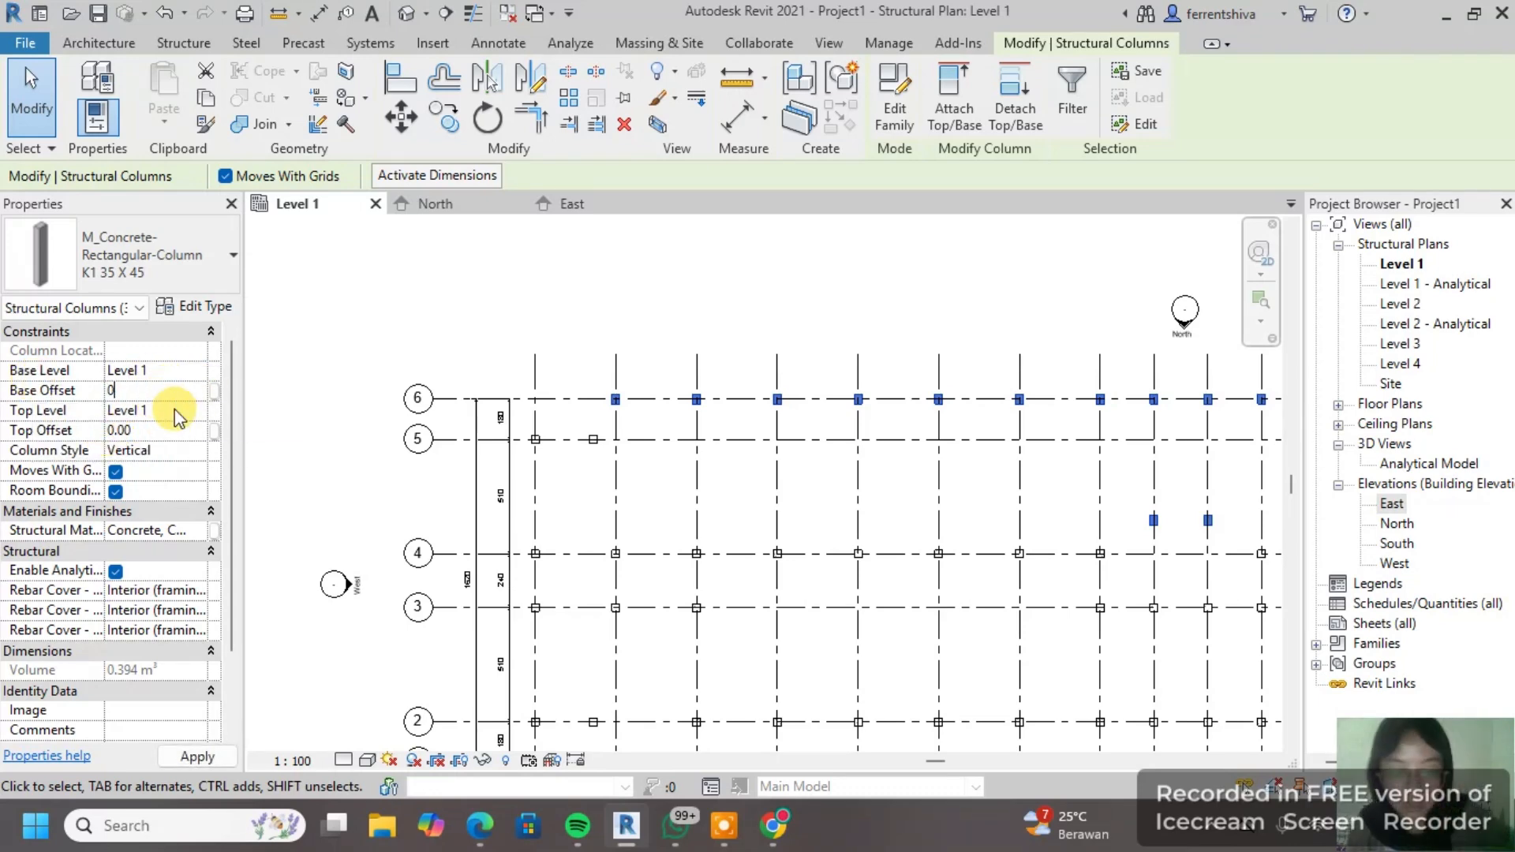
left_click(175, 410)
left_click(953, 483)
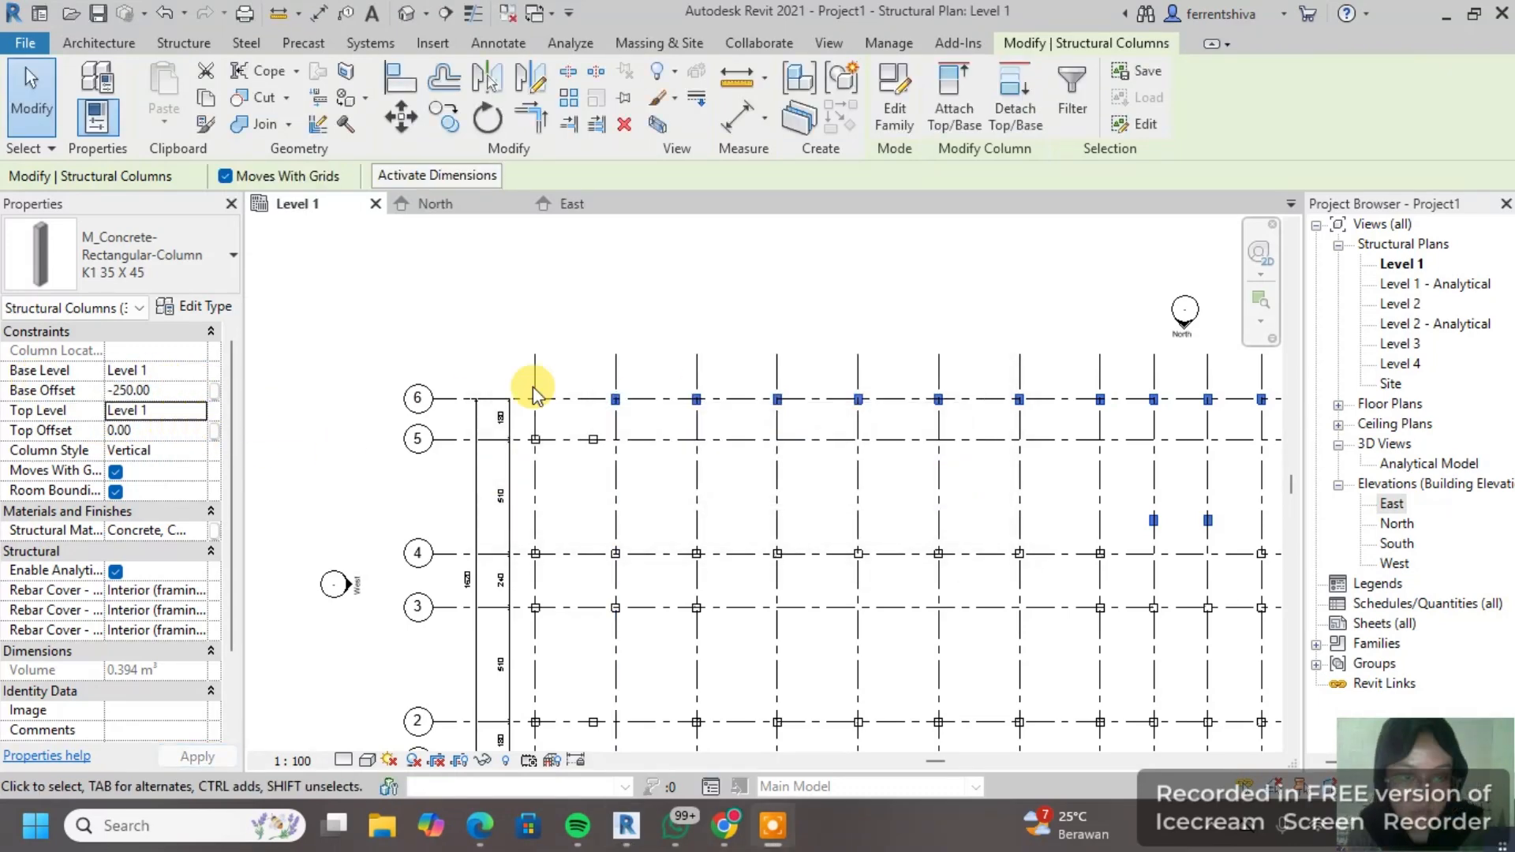
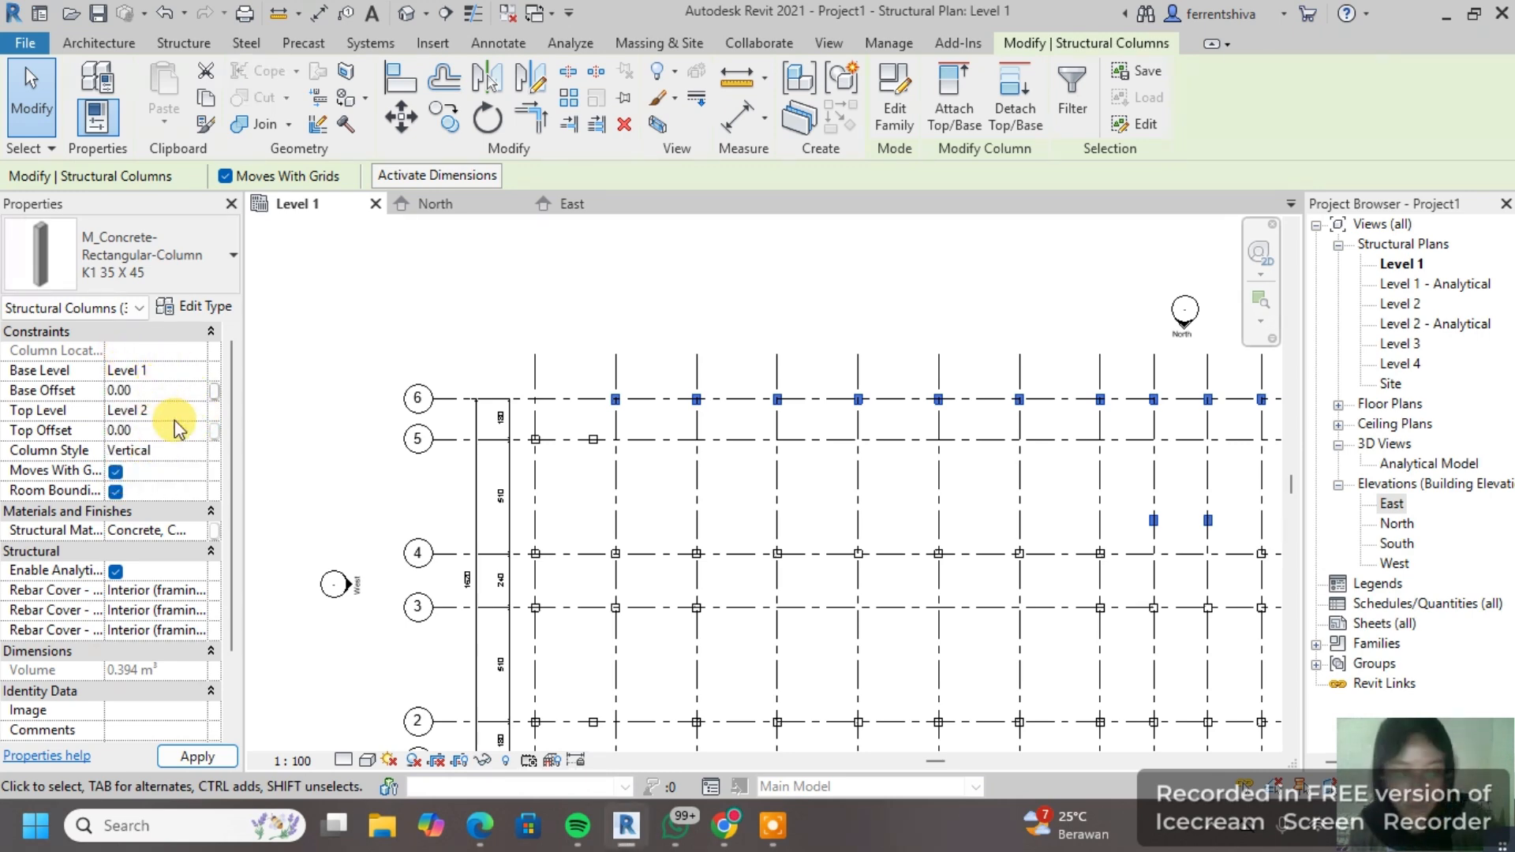
middle_click_drag(827, 471, 646, 453)
scroll(645, 453, "down", 1)
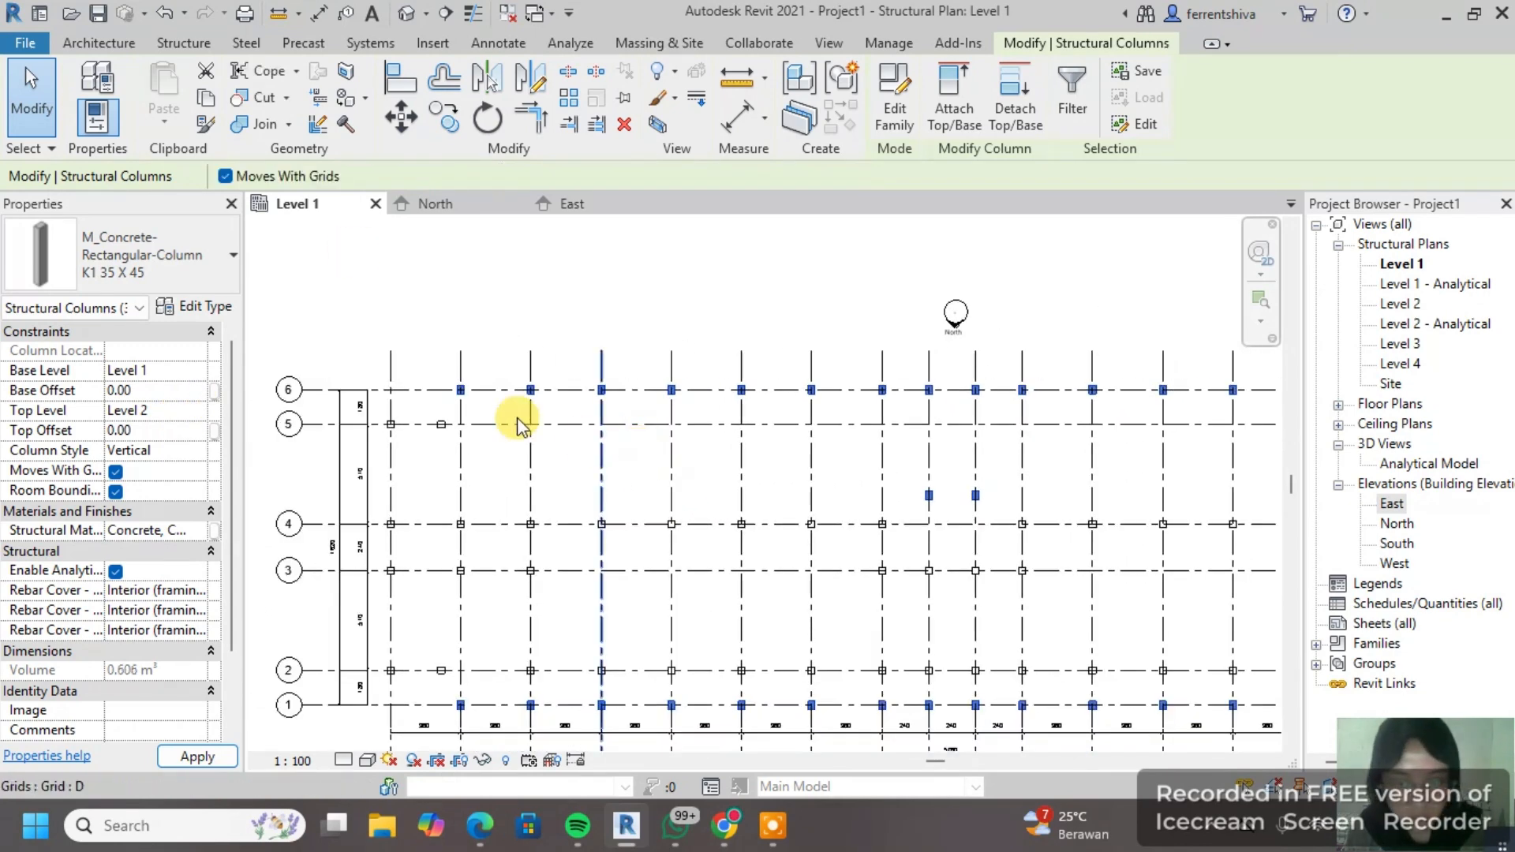
Step: Set the base offset of the K2 column at A-5 to 0 and its top level to Level 2
scroll(426, 446, "up", 2)
left_click(423, 446)
scroll(378, 426, "up", 3)
left_click(396, 430)
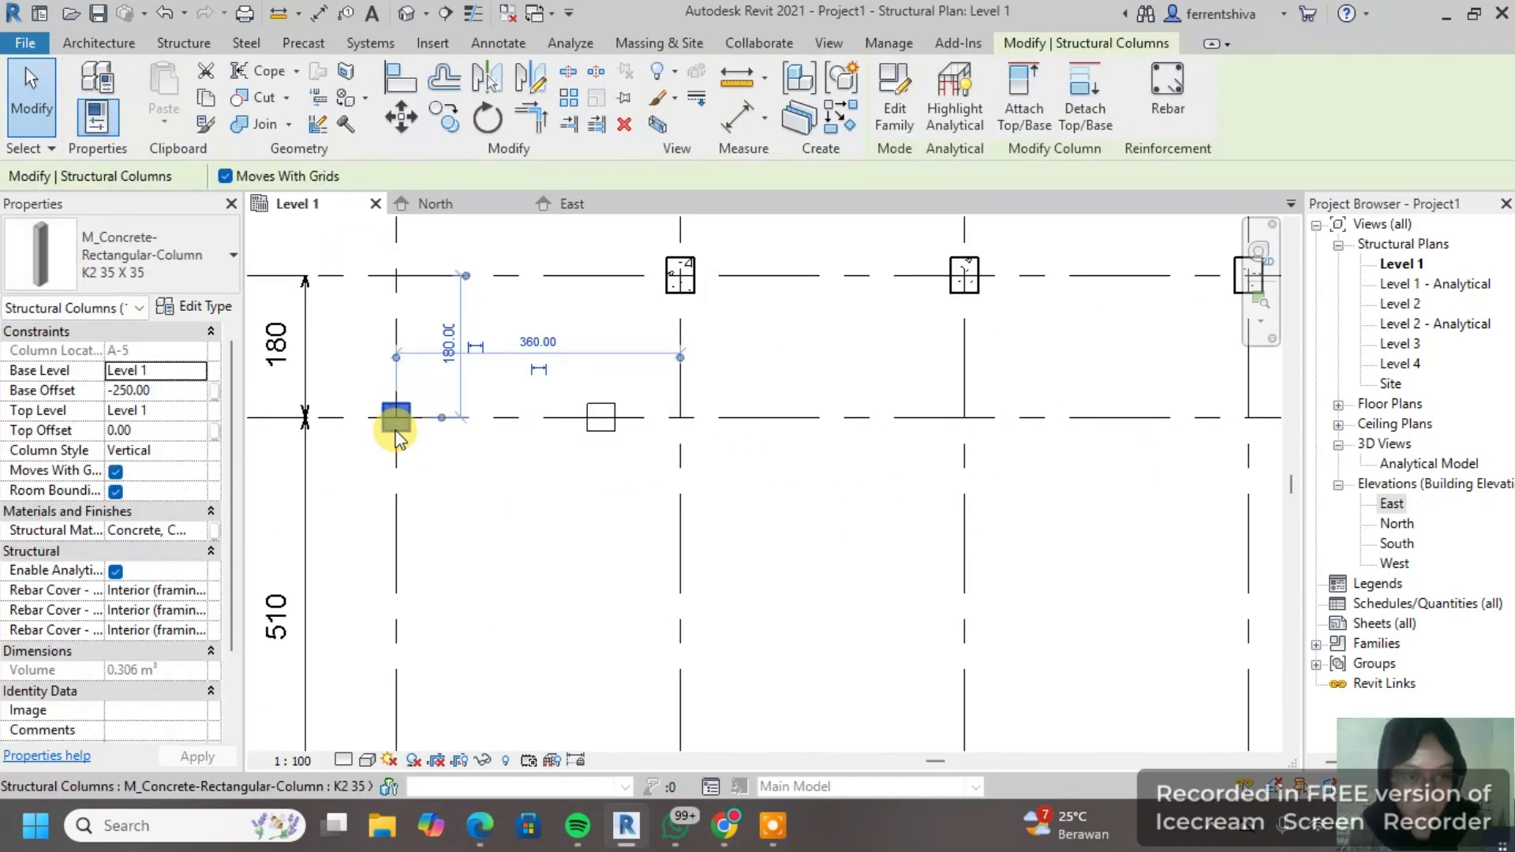
left_click(174, 410)
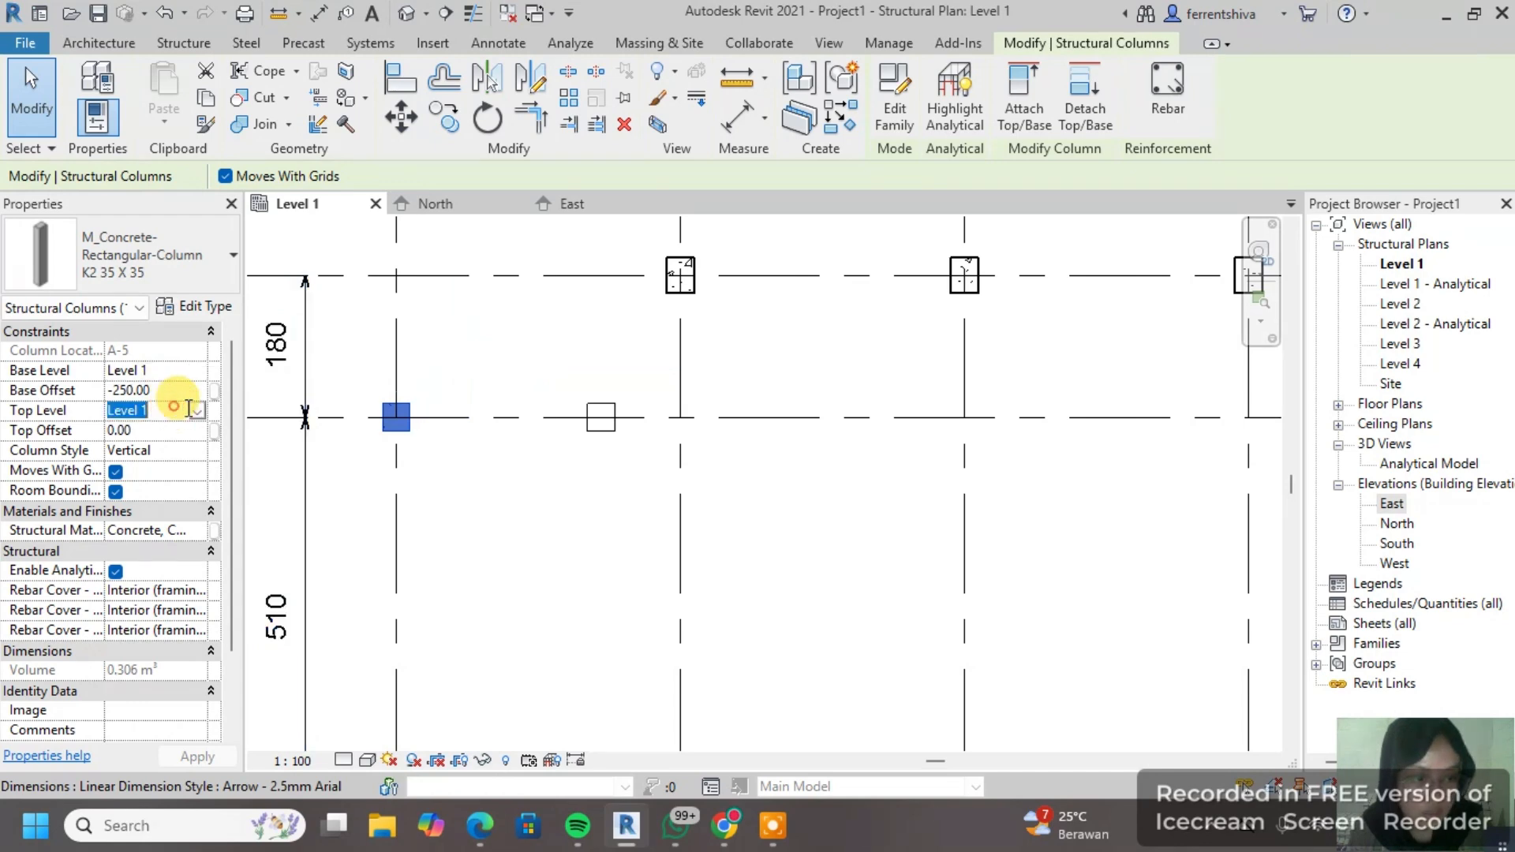
left_click(198, 411)
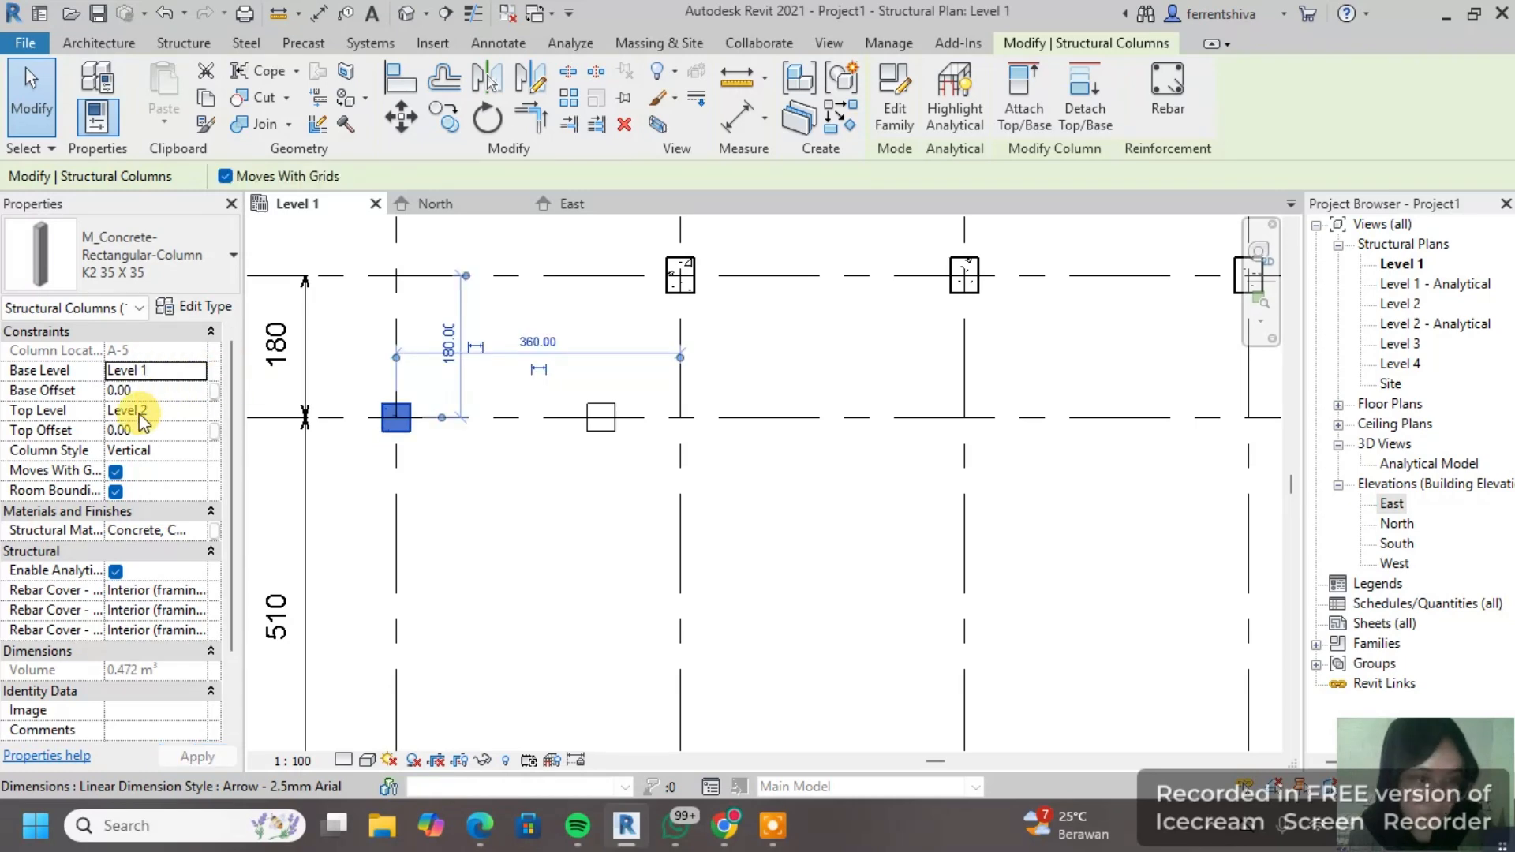
scroll(560, 402, "down", 3)
left_click(649, 448)
Step: Open the East elevation and examine how the columns span between Level 1 and Level 2
scroll(686, 445, "down", 4)
middle_click_drag(730, 452, 603, 425)
scroll(758, 462, "down", 1)
middle_click_drag(825, 474, 680, 479)
middle_click_drag(1044, 506, 873, 446)
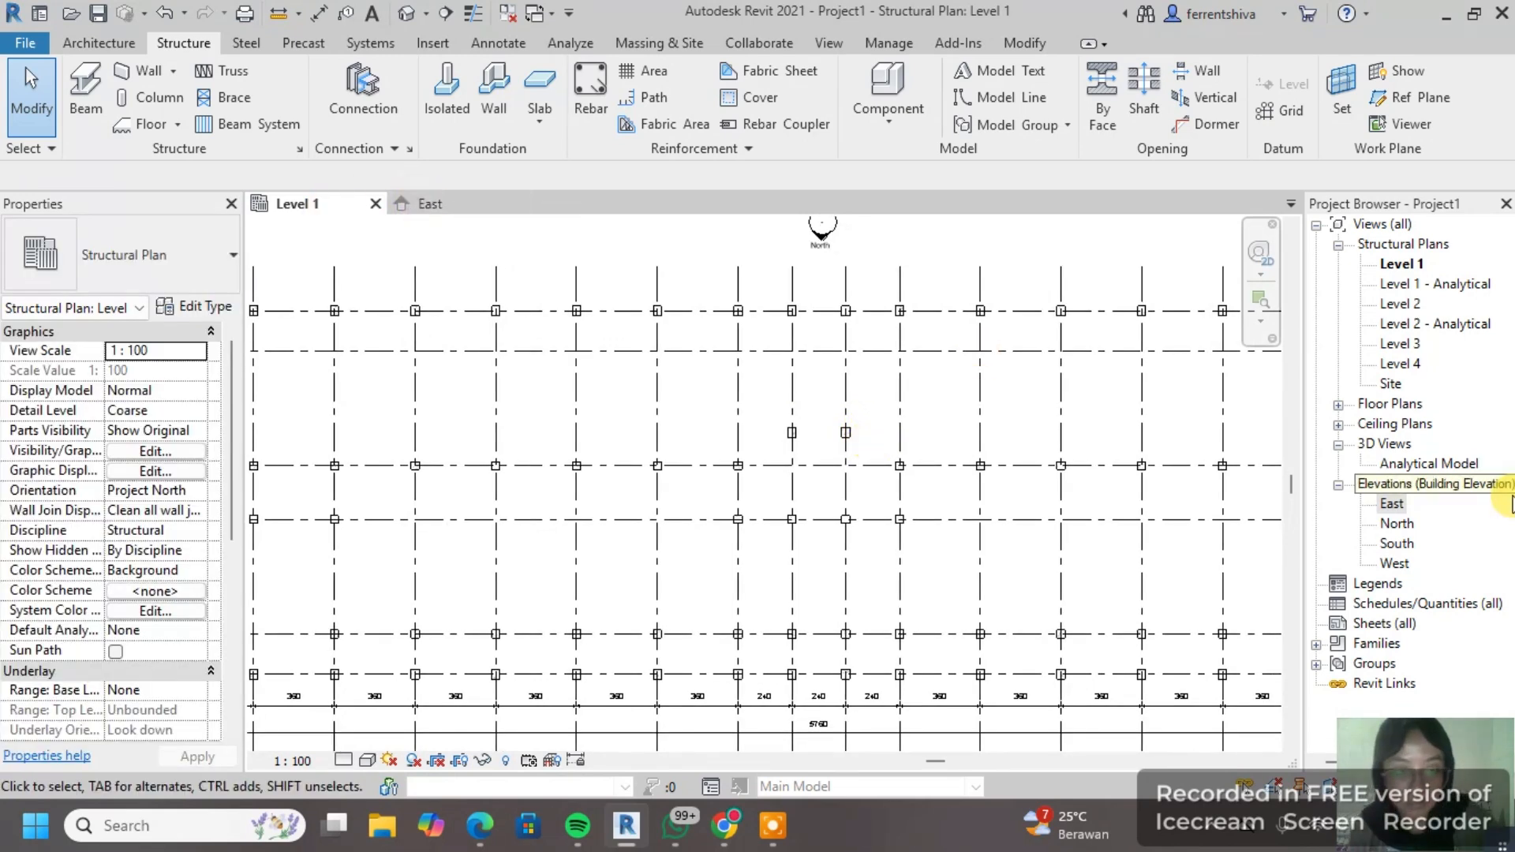
double_click(1393, 503)
scroll(720, 507, "up", 5)
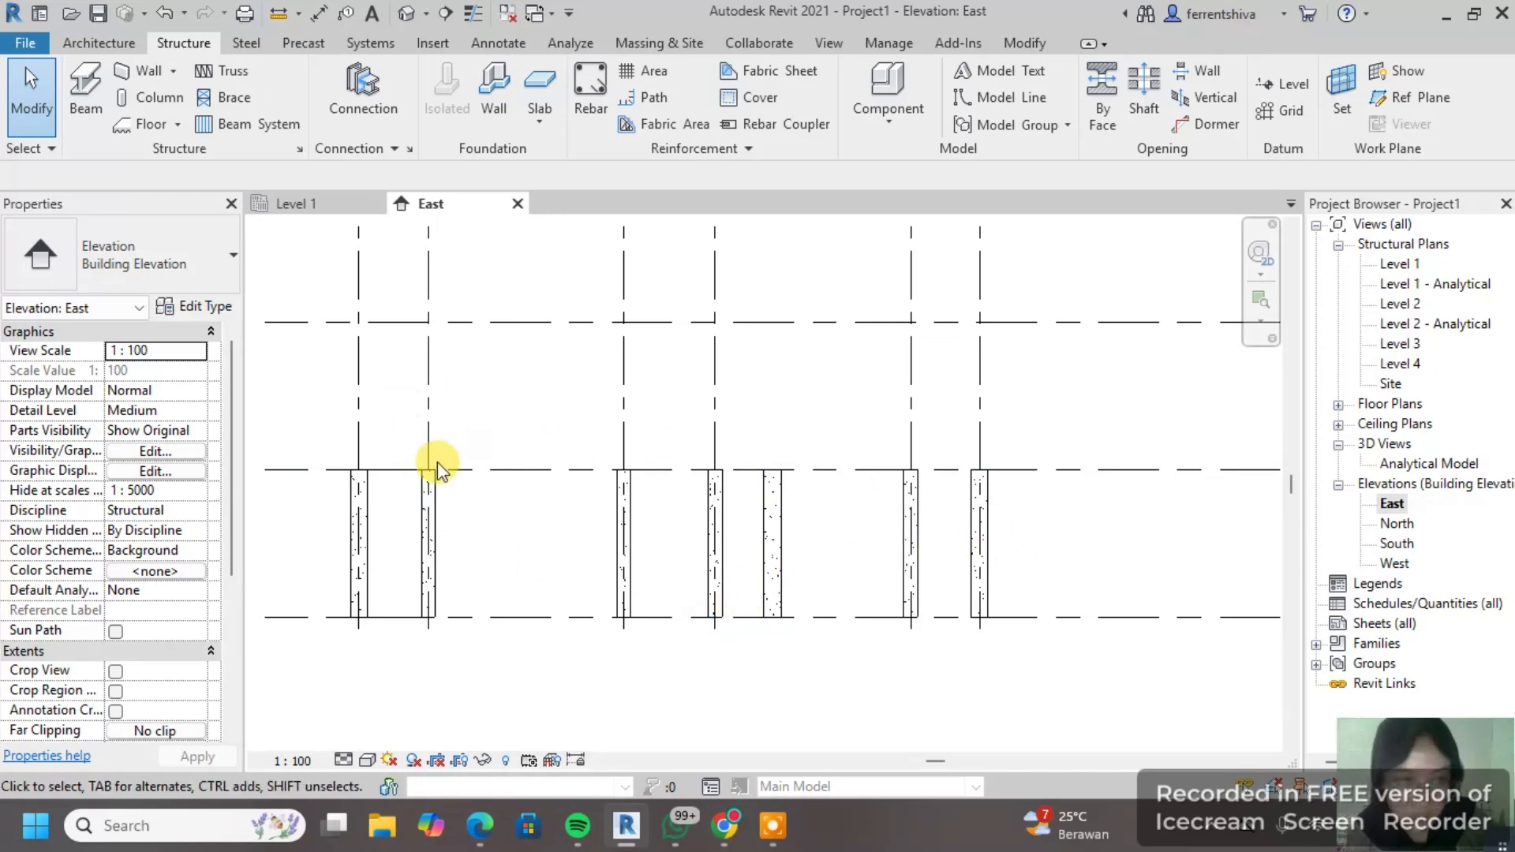
scroll(677, 408, "down", 2)
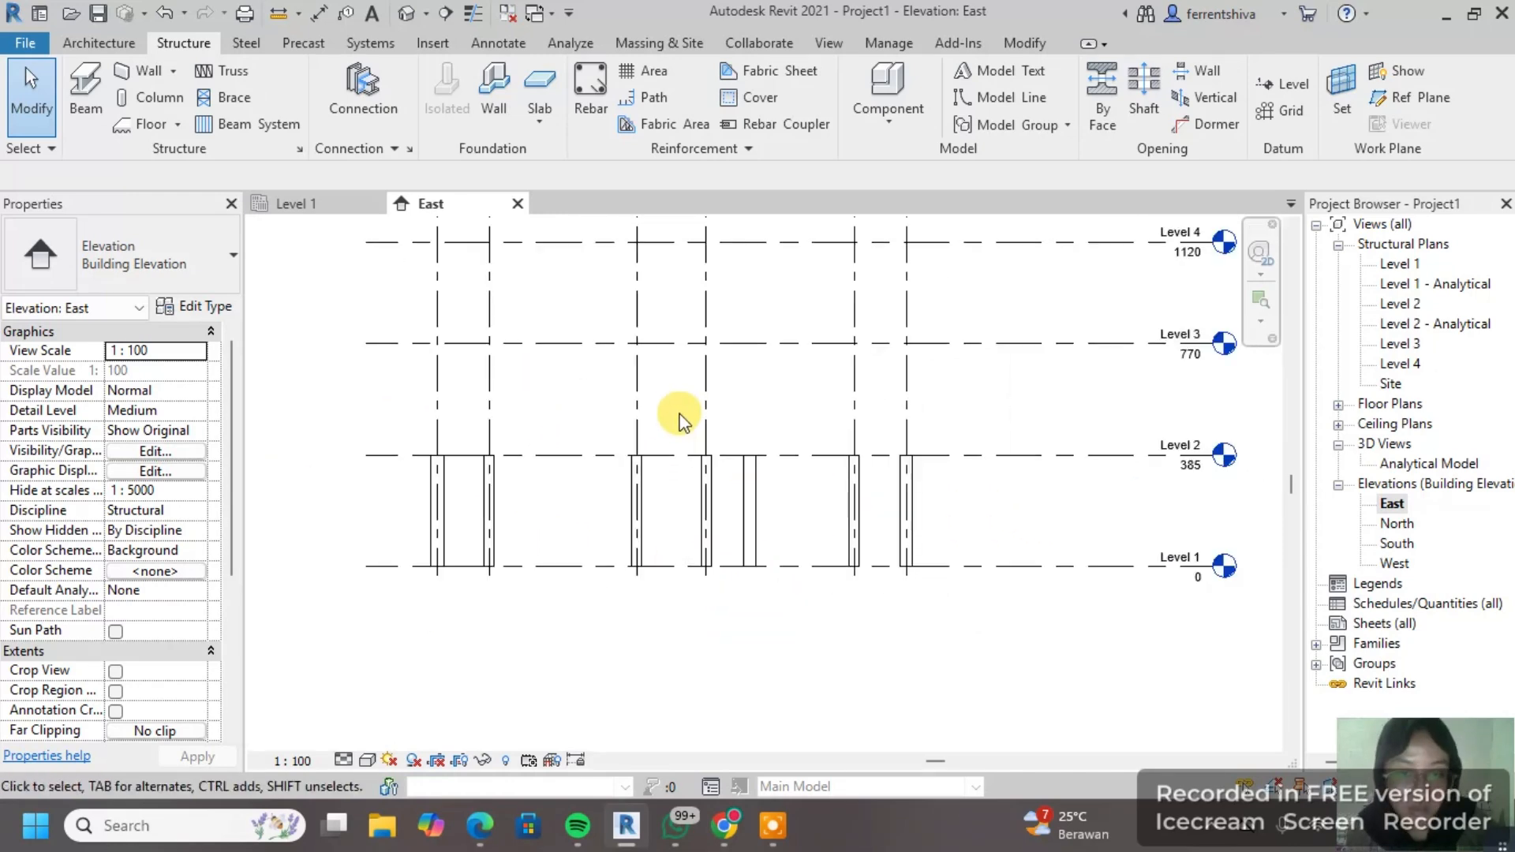
Step: Select everything between Level 1 and Level 2 in the East elevation and filter the selection to Structural Columns only
left_click(901, 484)
middle_click_drag(855, 308, 866, 370)
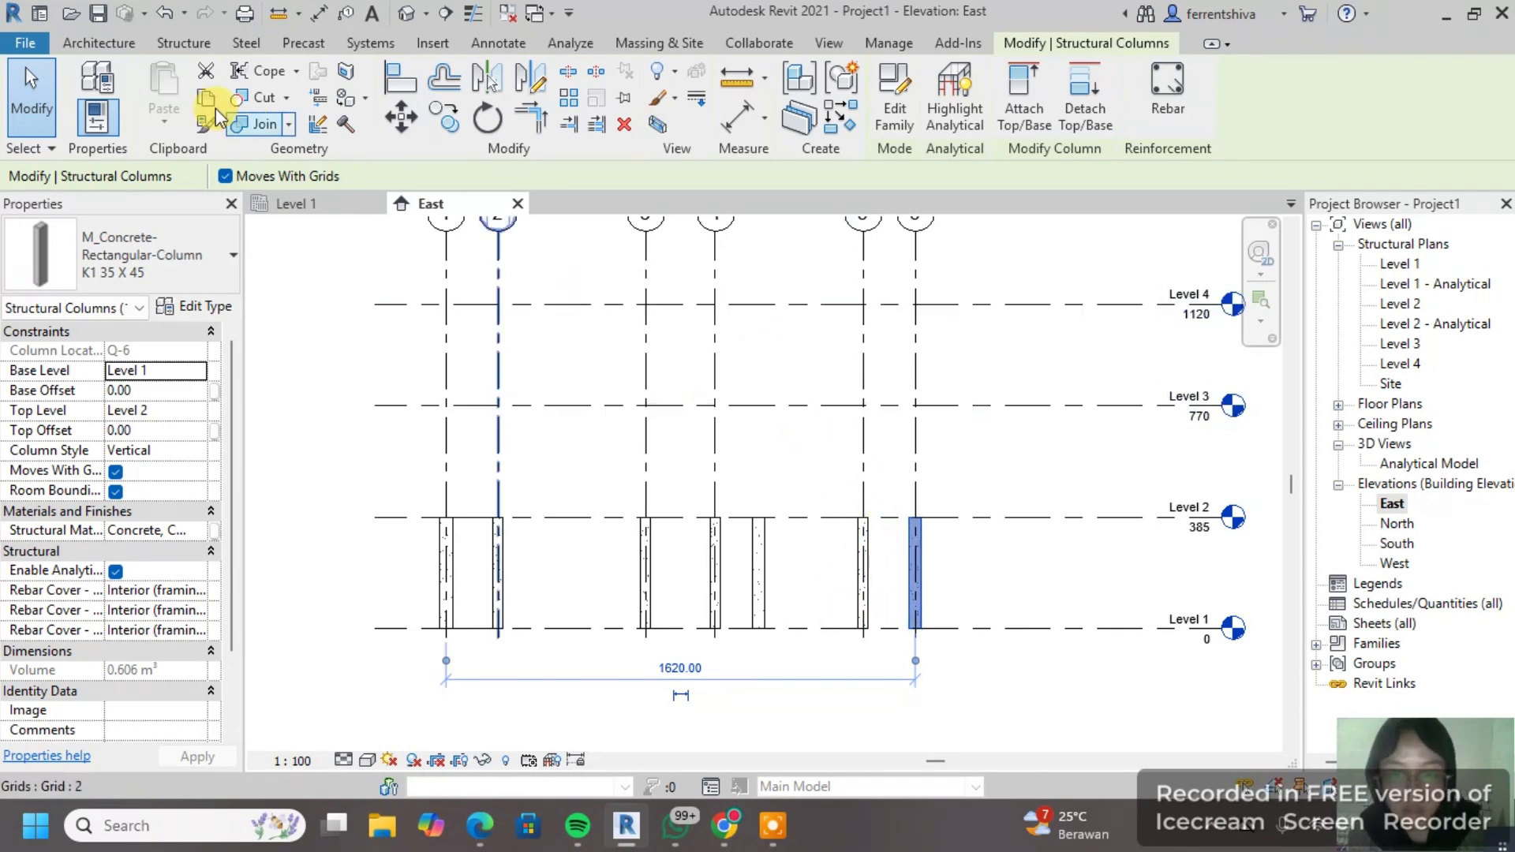
left_click_drag(1058, 604, 388, 561)
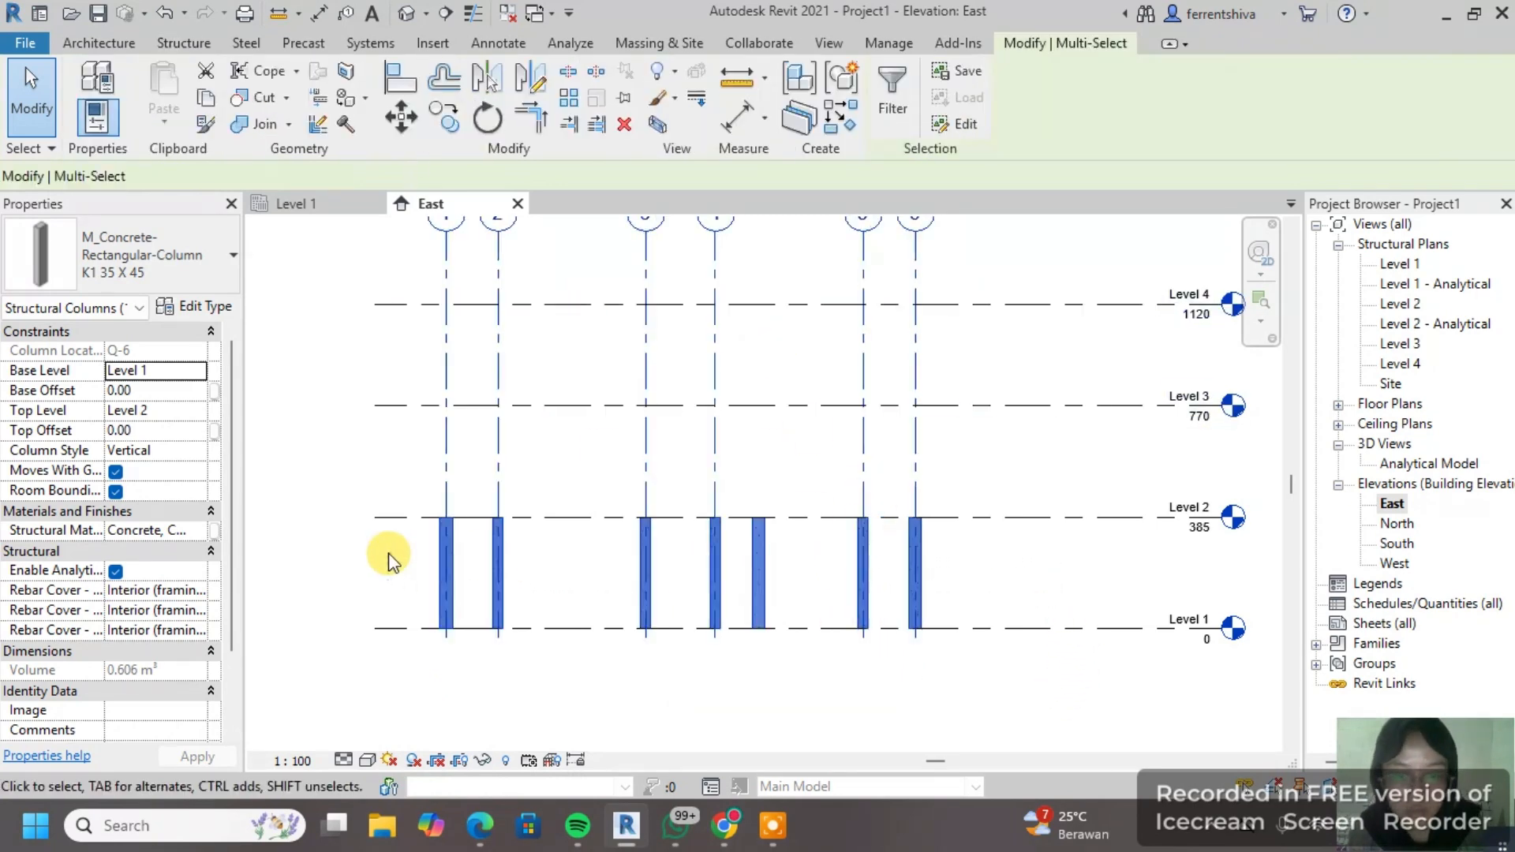
left_click(908, 105)
left_click(560, 266)
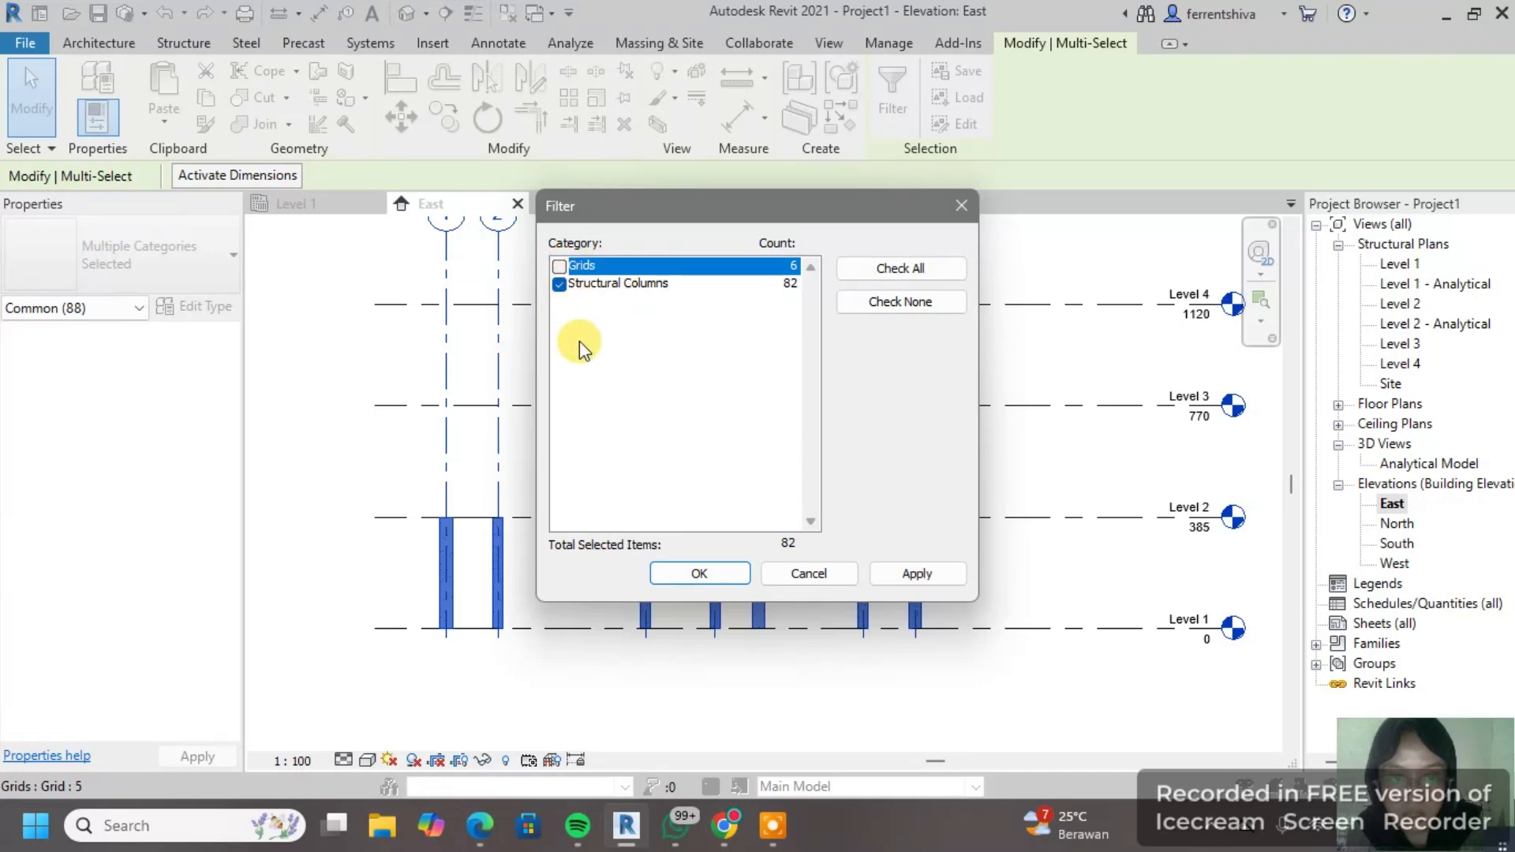
left_click(911, 574)
left_click(729, 574)
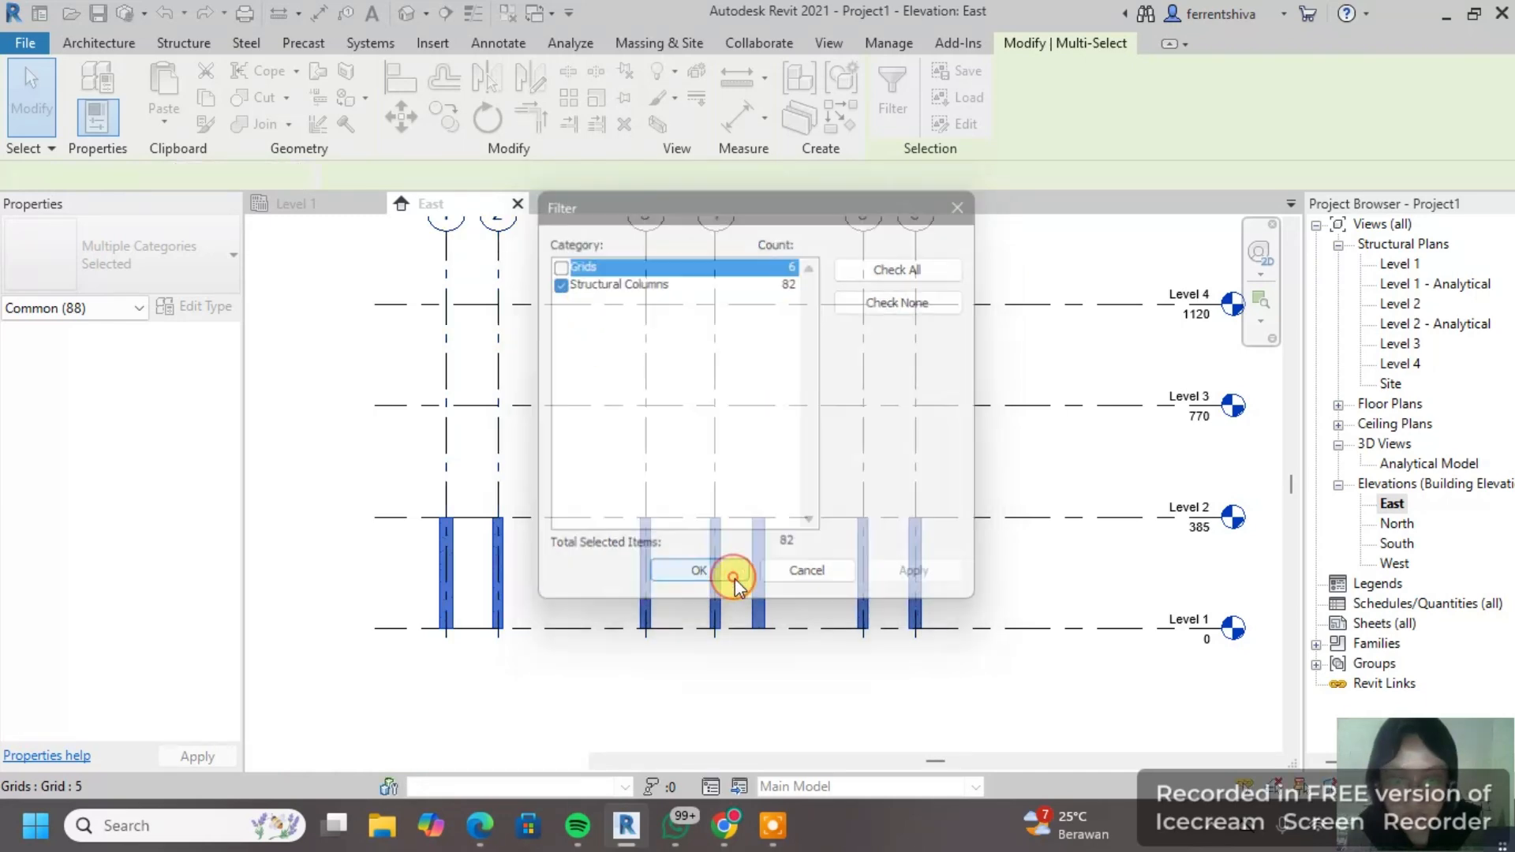
Step: Copy the selected columns and paste them aligned to Level 2 and Level 3
left_click(210, 99)
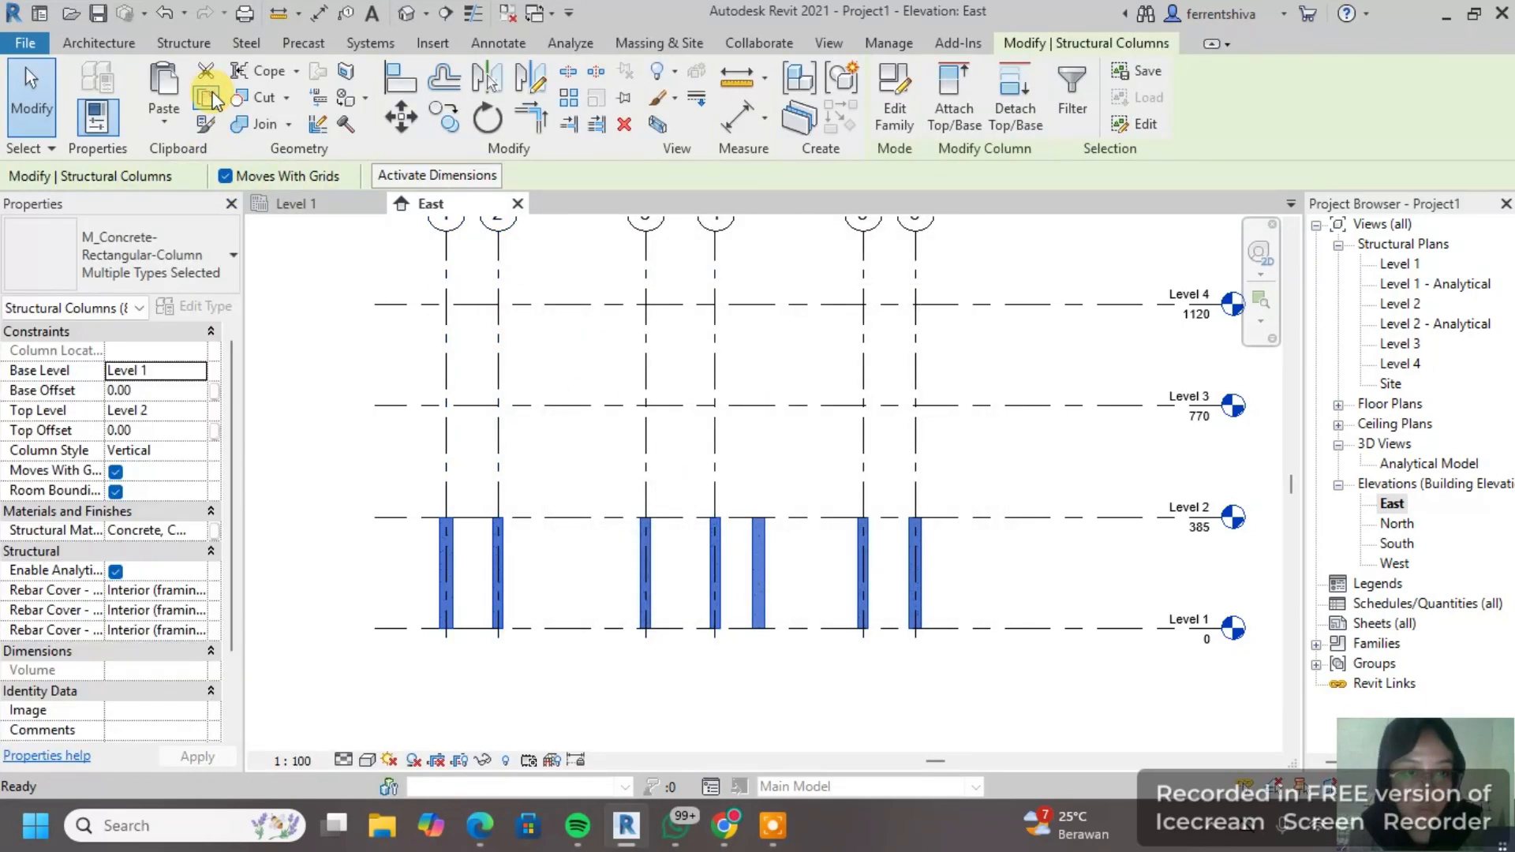
left_click(166, 119)
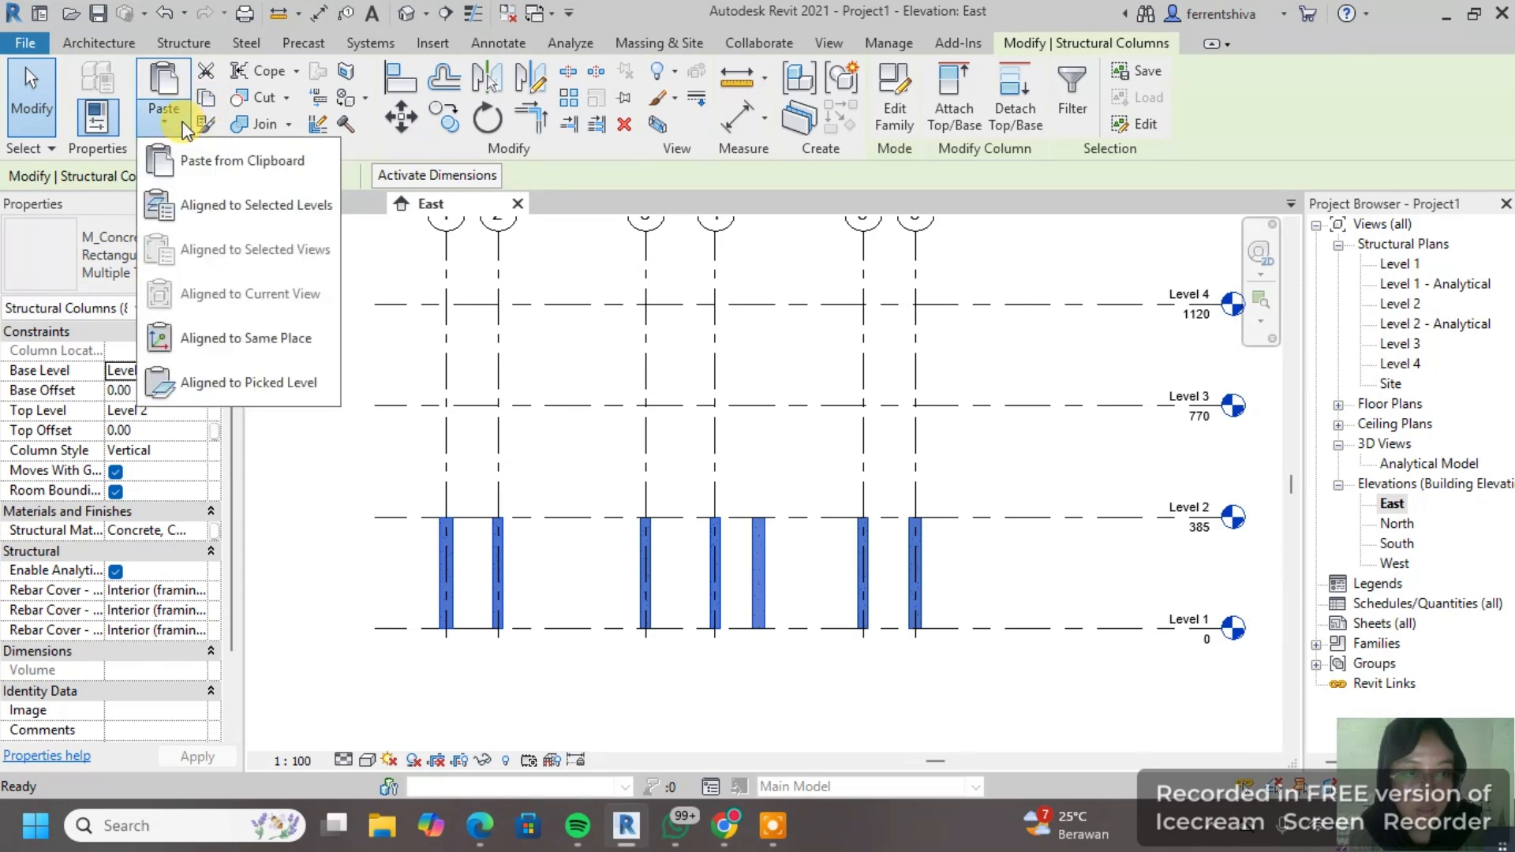
left_click(208, 213)
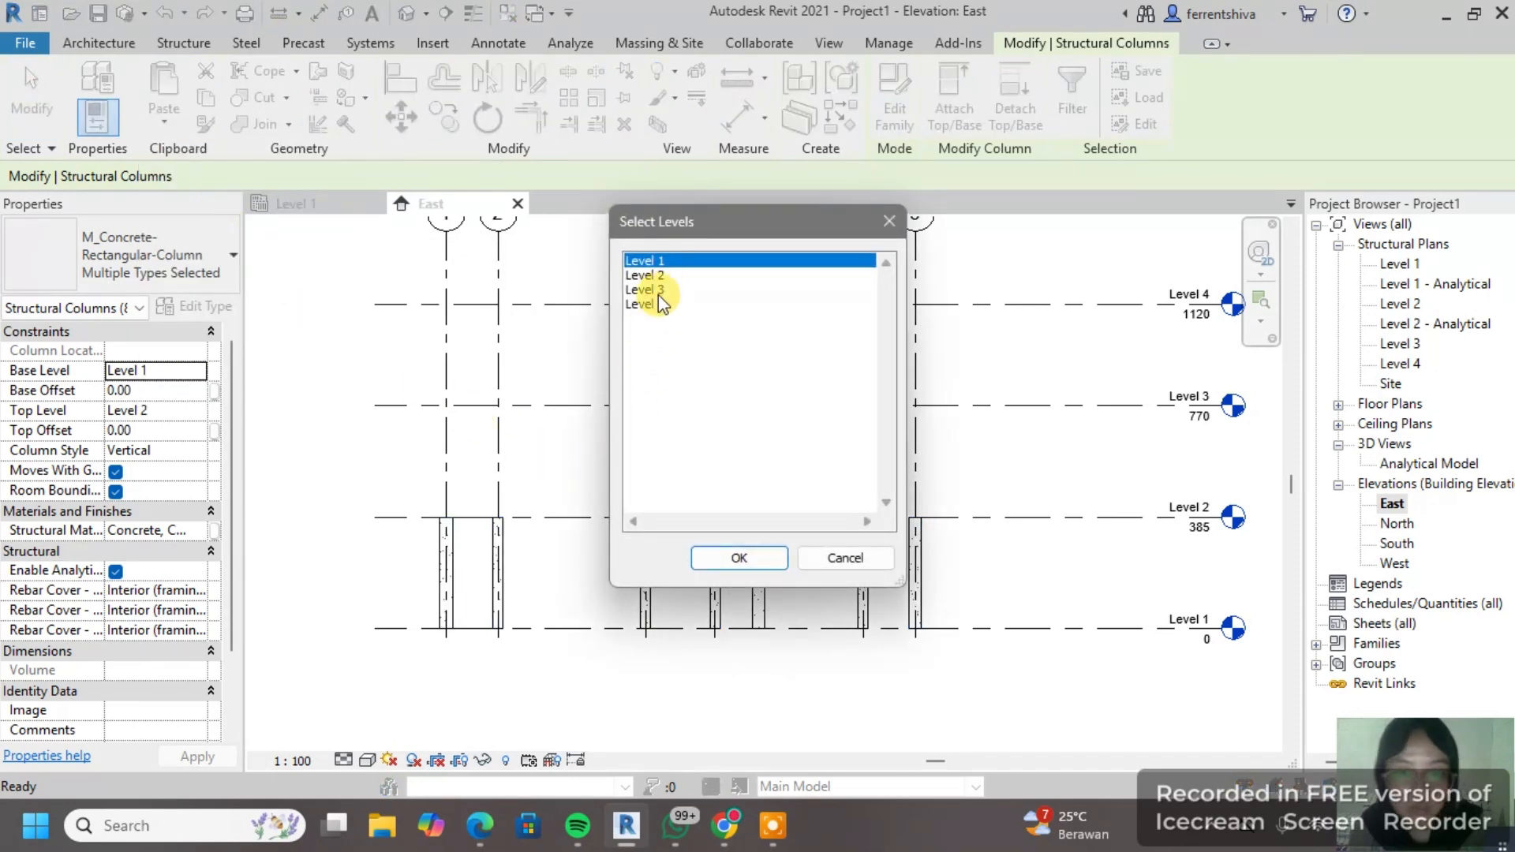
left_click(667, 276)
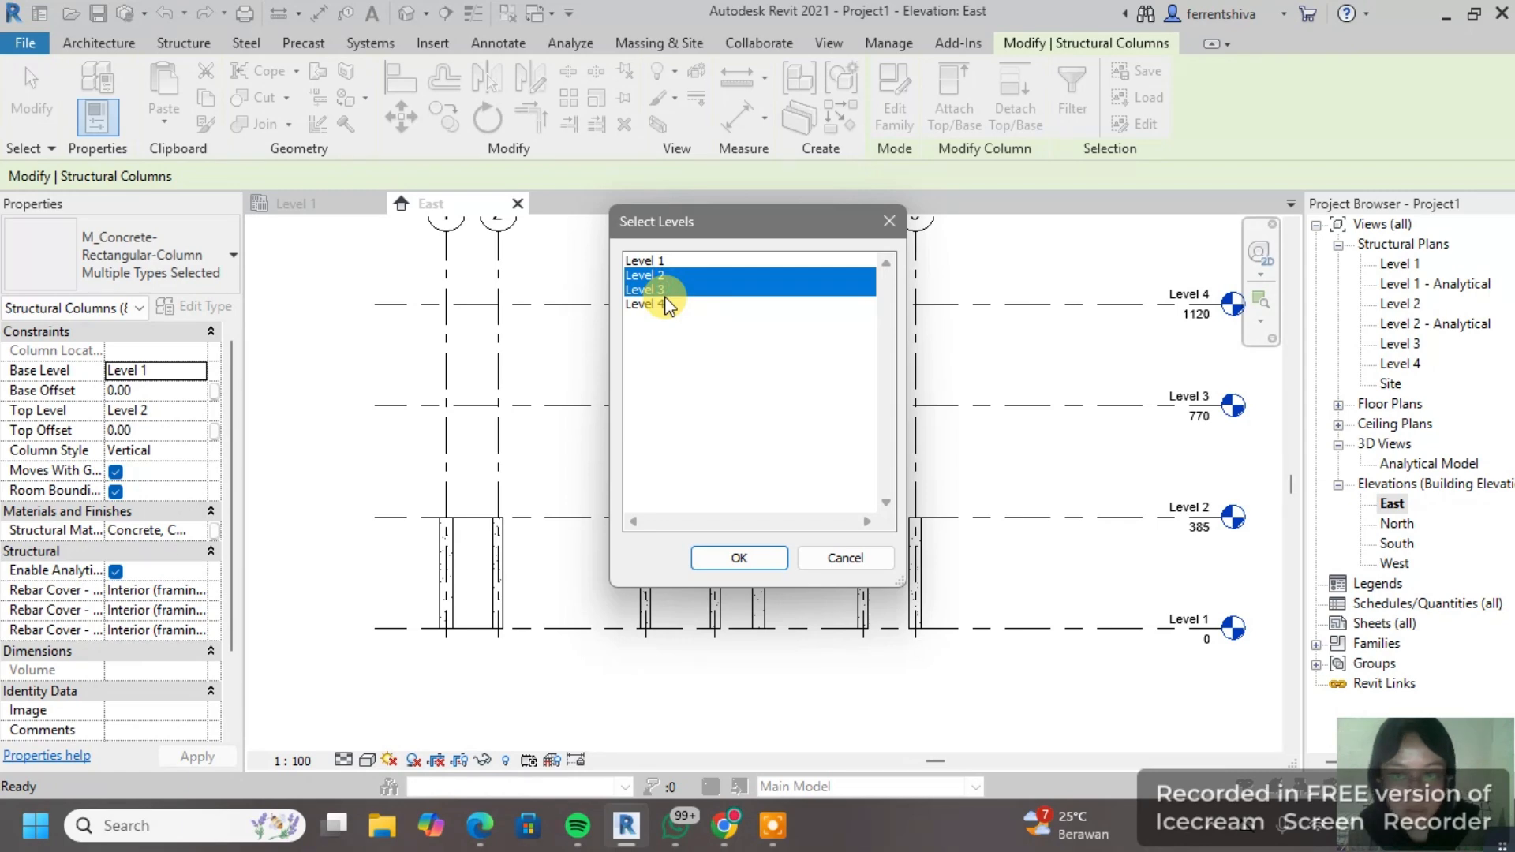
left_click(739, 559)
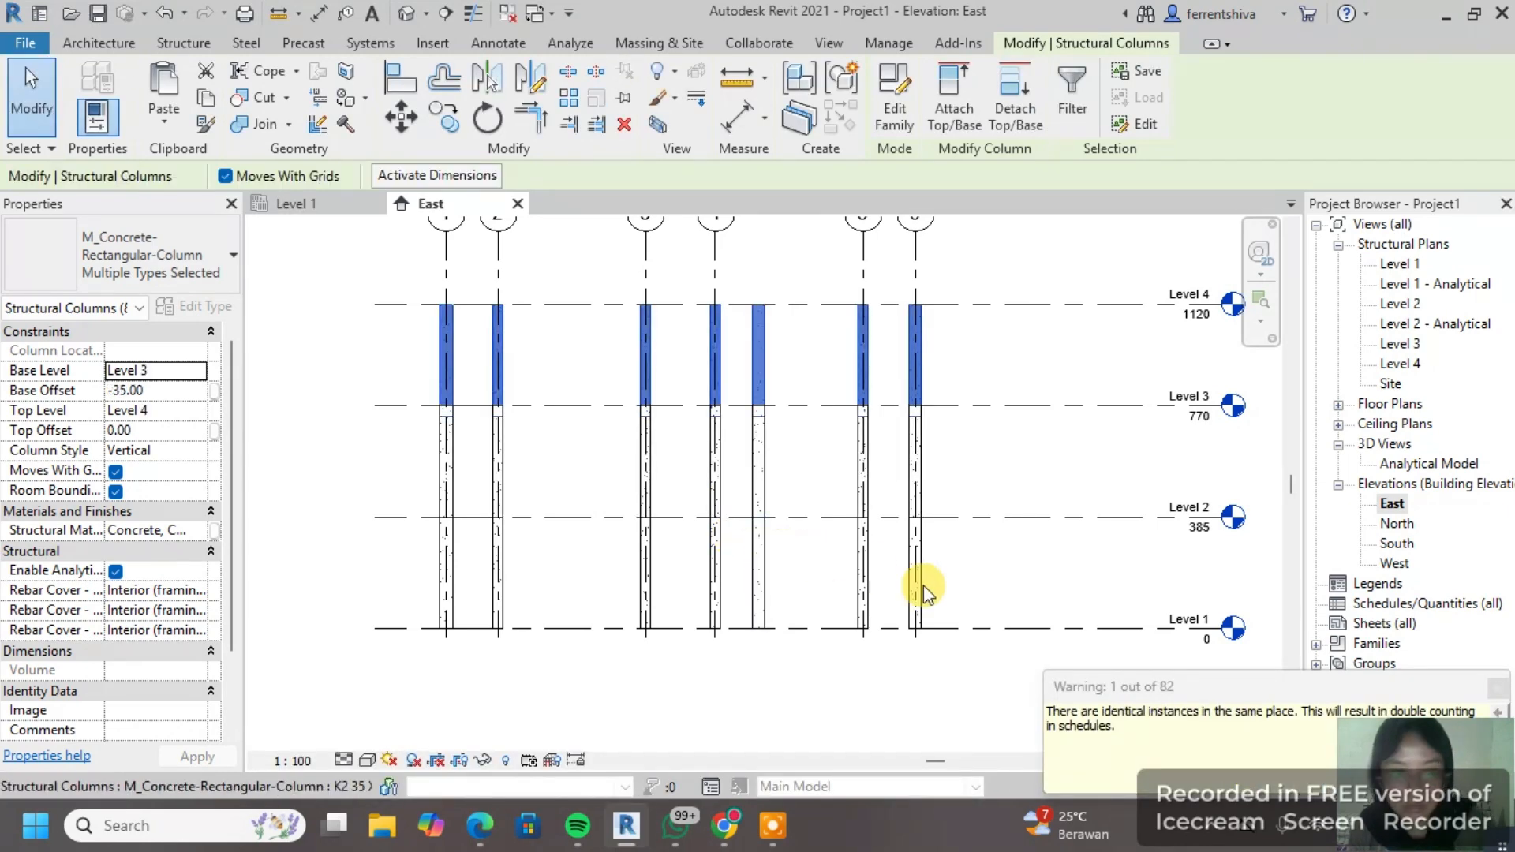
mouse_move(1316, 655)
left_click(1360, 633)
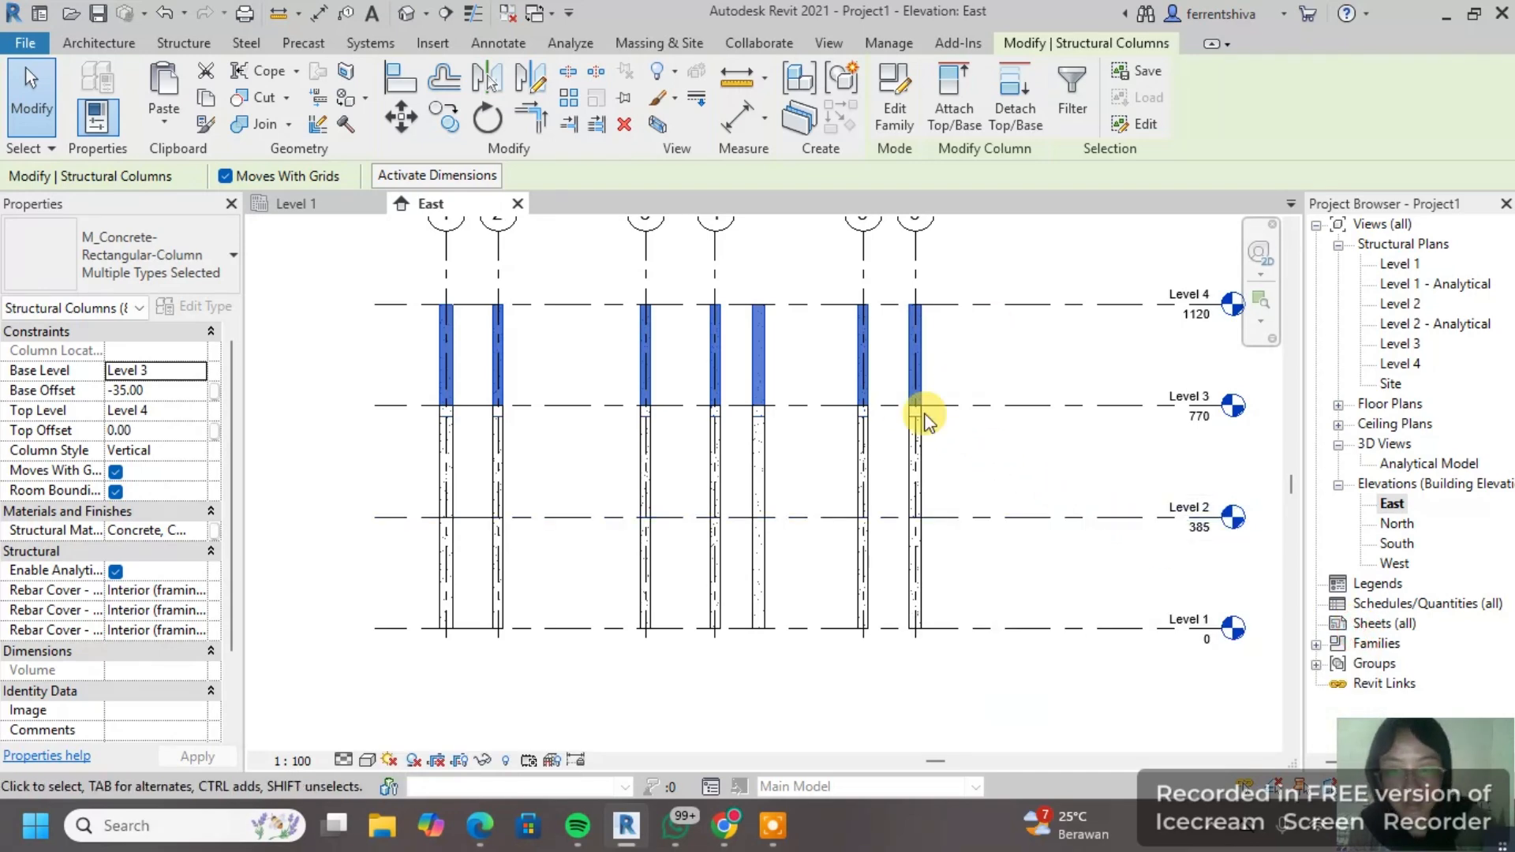
Step: Set the base offset of the selected columns between Level 3 and Level 4 to 0
scroll(876, 406, "up", 2)
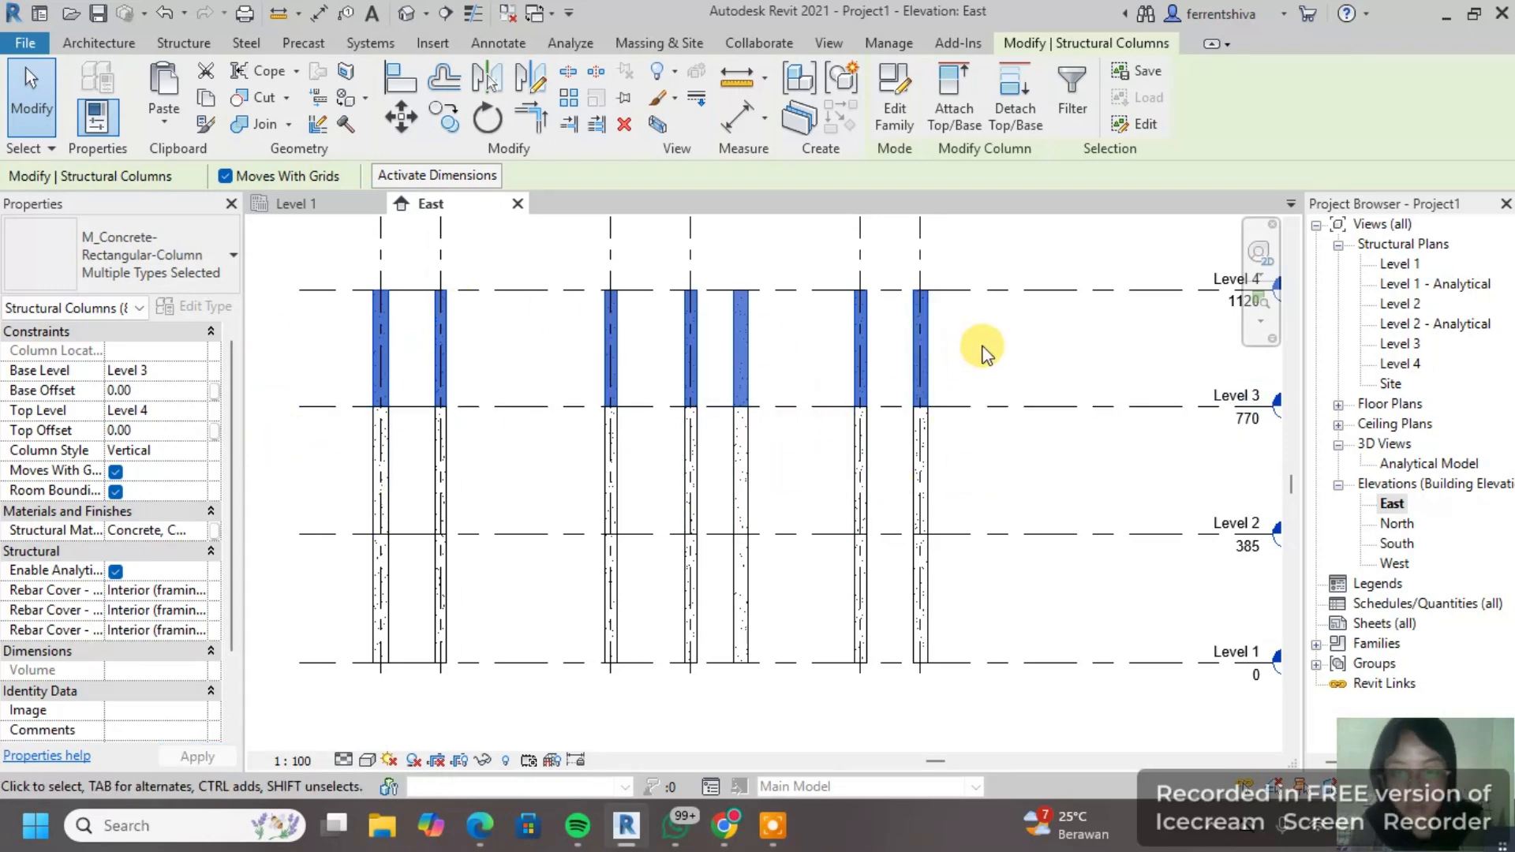
middle_click_drag(934, 436, 881, 454)
middle_click_drag(551, 436, 669, 419)
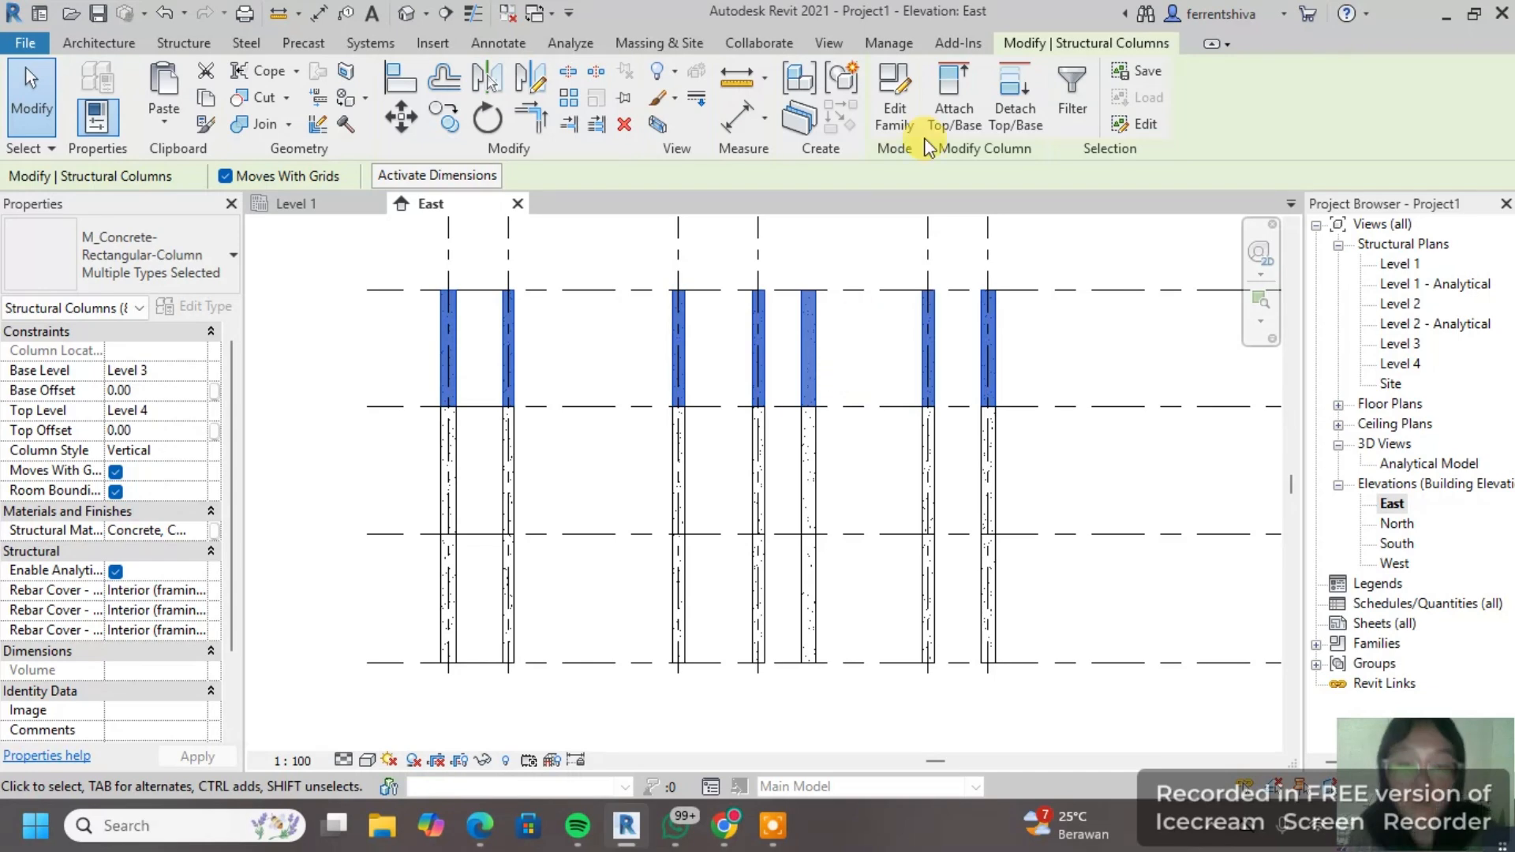
Step: In the Level 1 structural plan, start placing an isolated foundation and check the available footing types
left_click(282, 205)
scroll(643, 536, "down", 2)
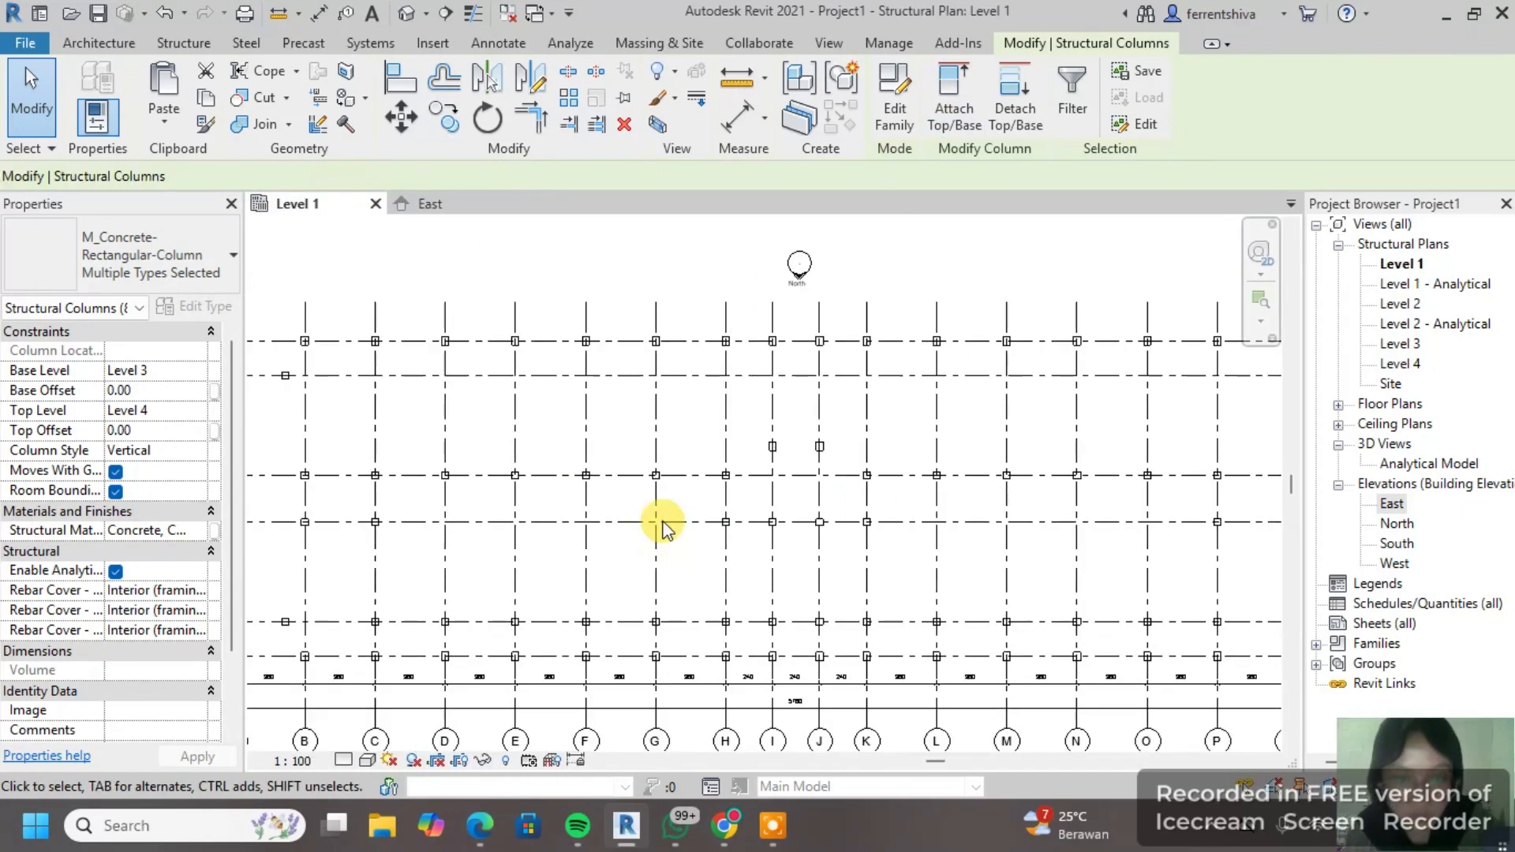
middle_click_drag(543, 477, 665, 444)
scroll(461, 411, "up", 4)
scroll(813, 388, "down", 2)
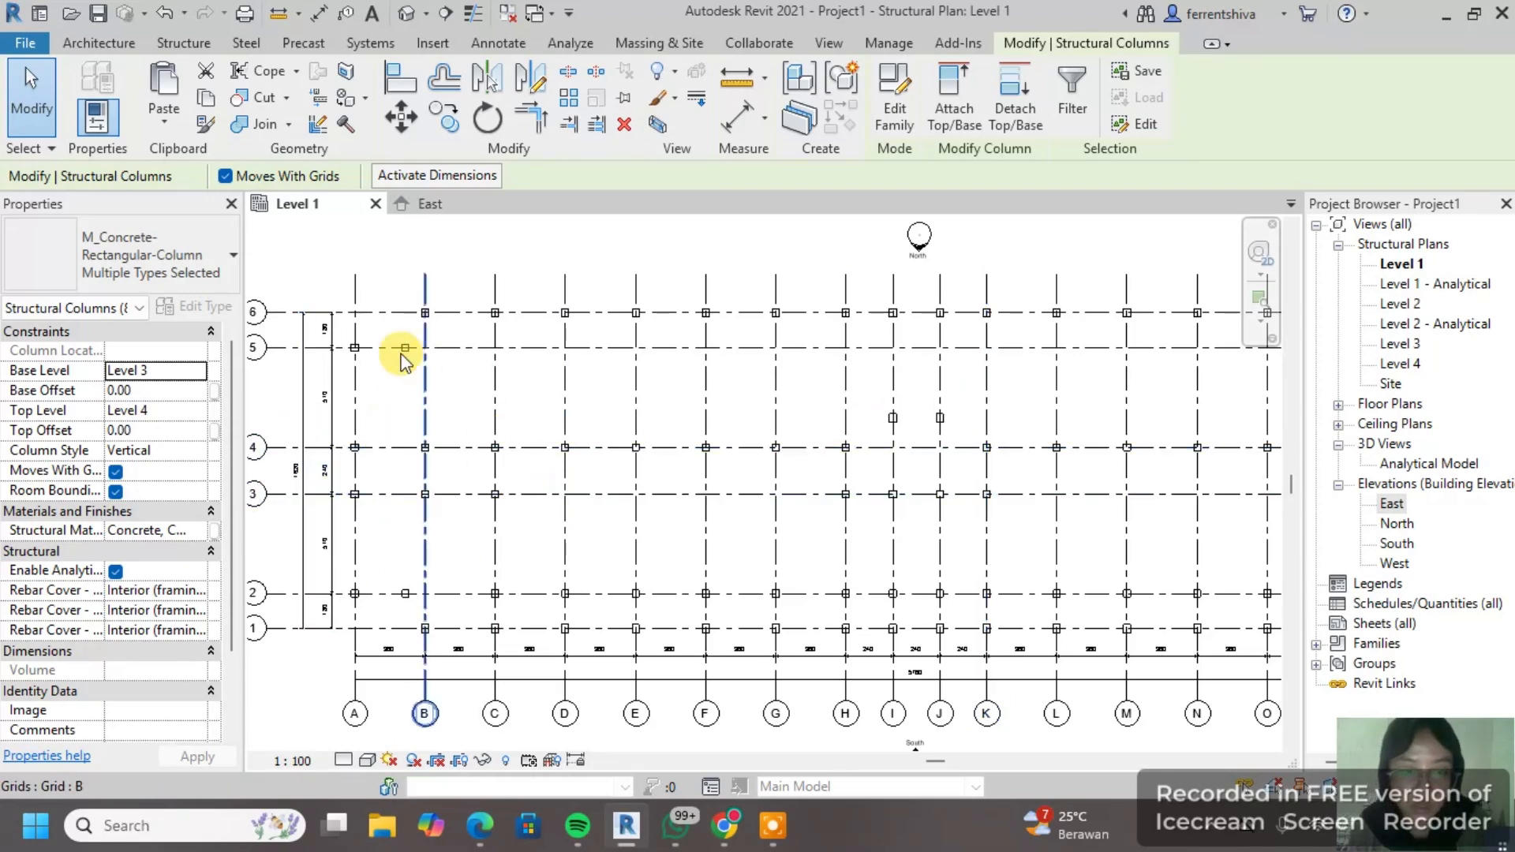
scroll(357, 325, "up", 2)
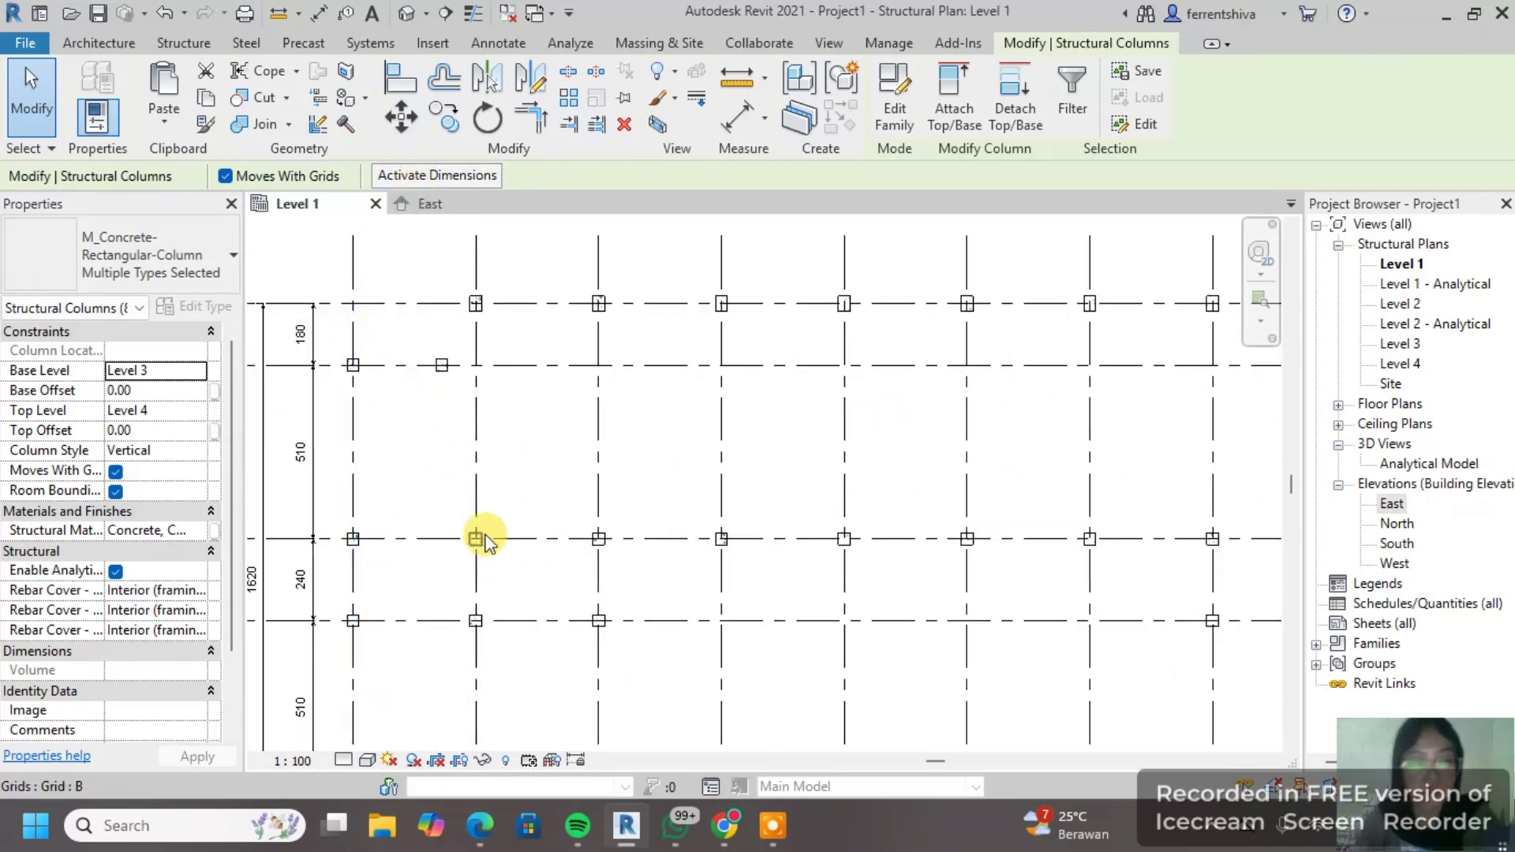
left_click(181, 44)
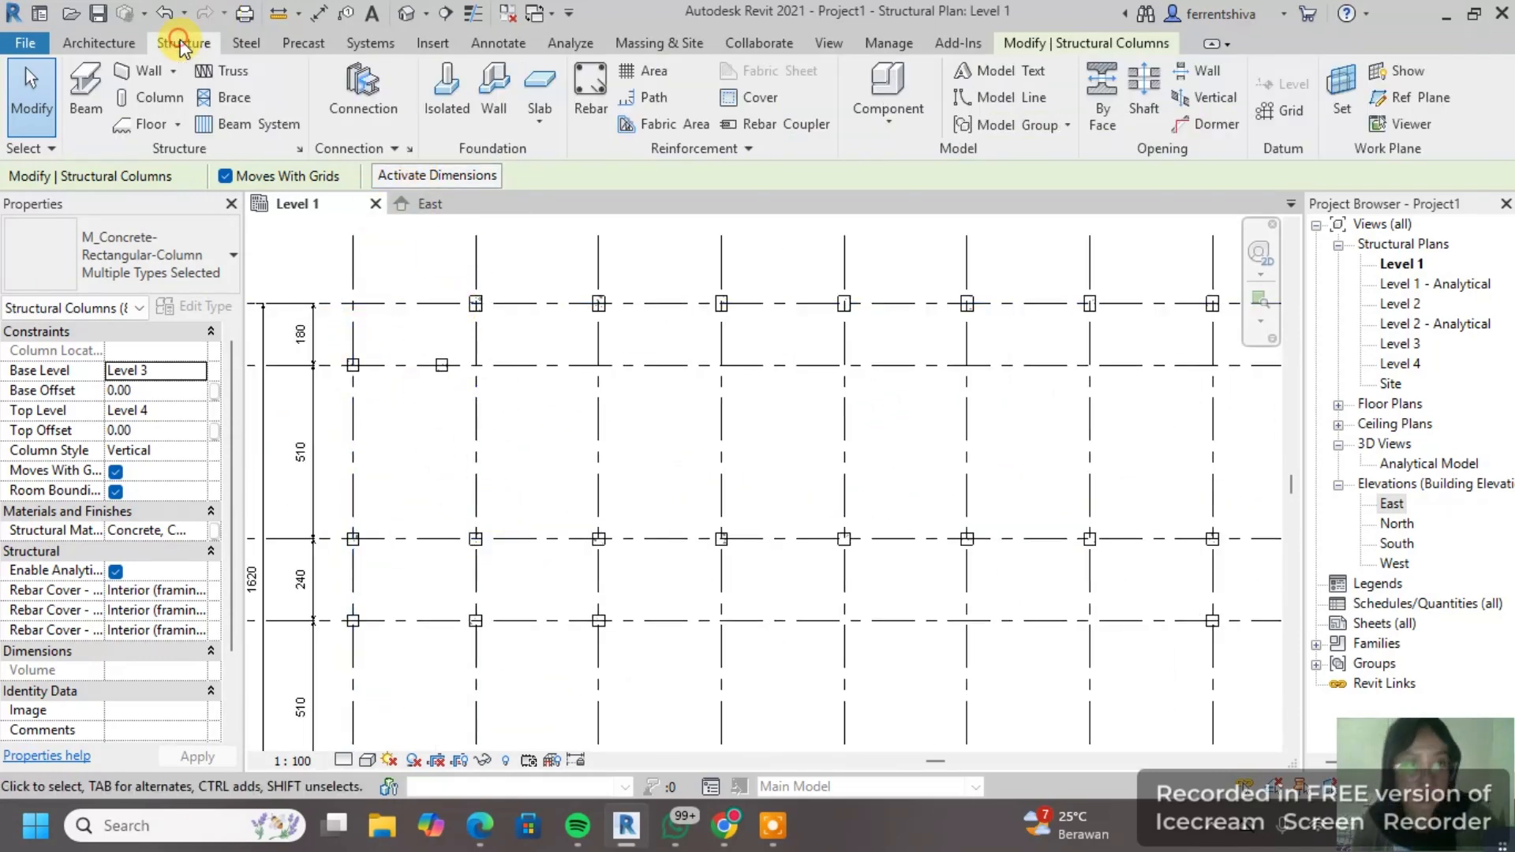
left_click(440, 112)
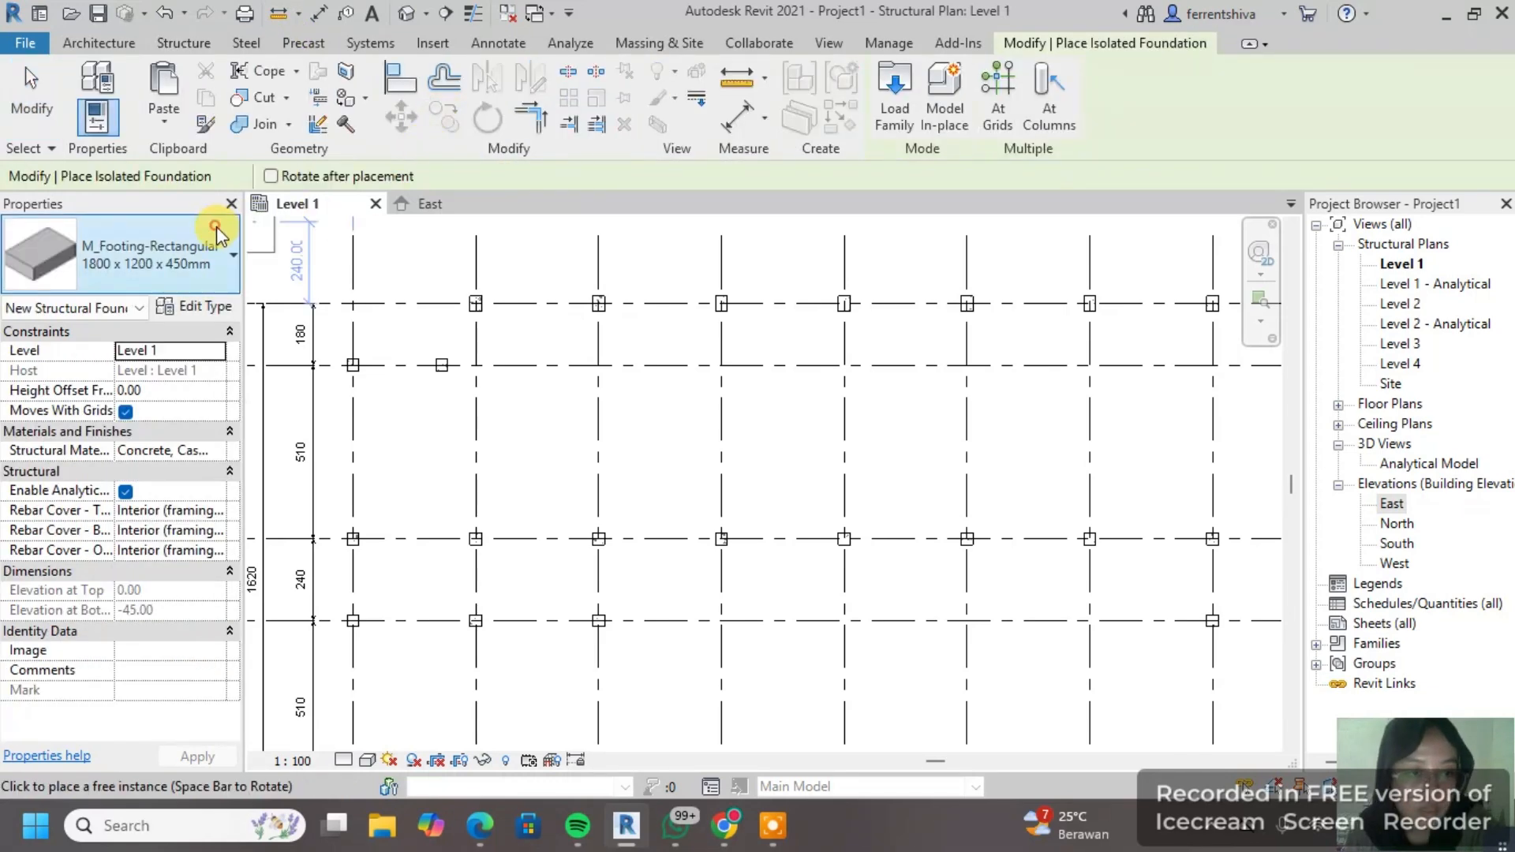
left_click(216, 230)
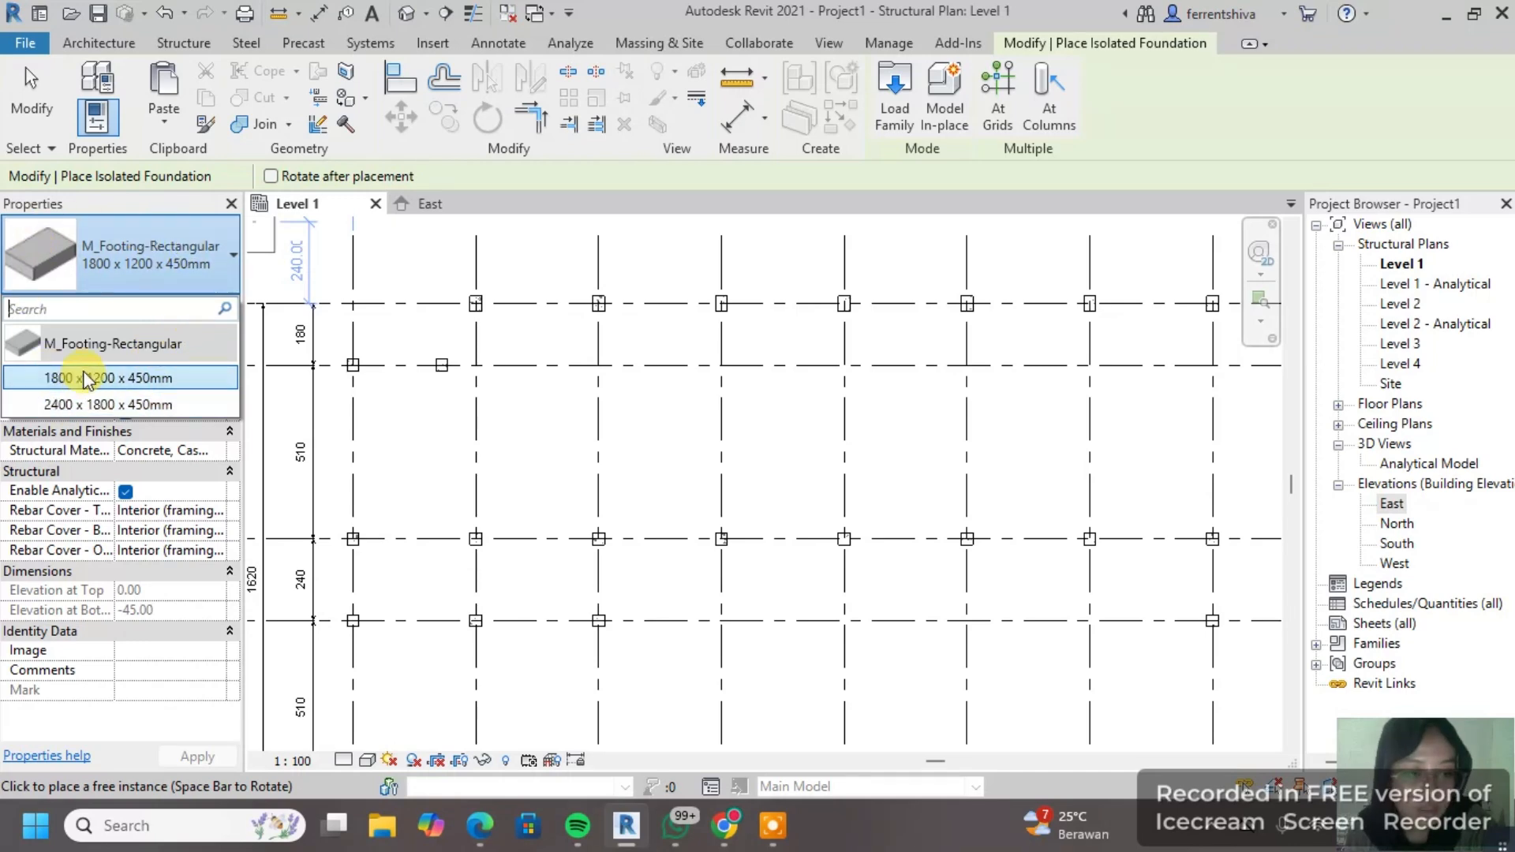
left_click(172, 248)
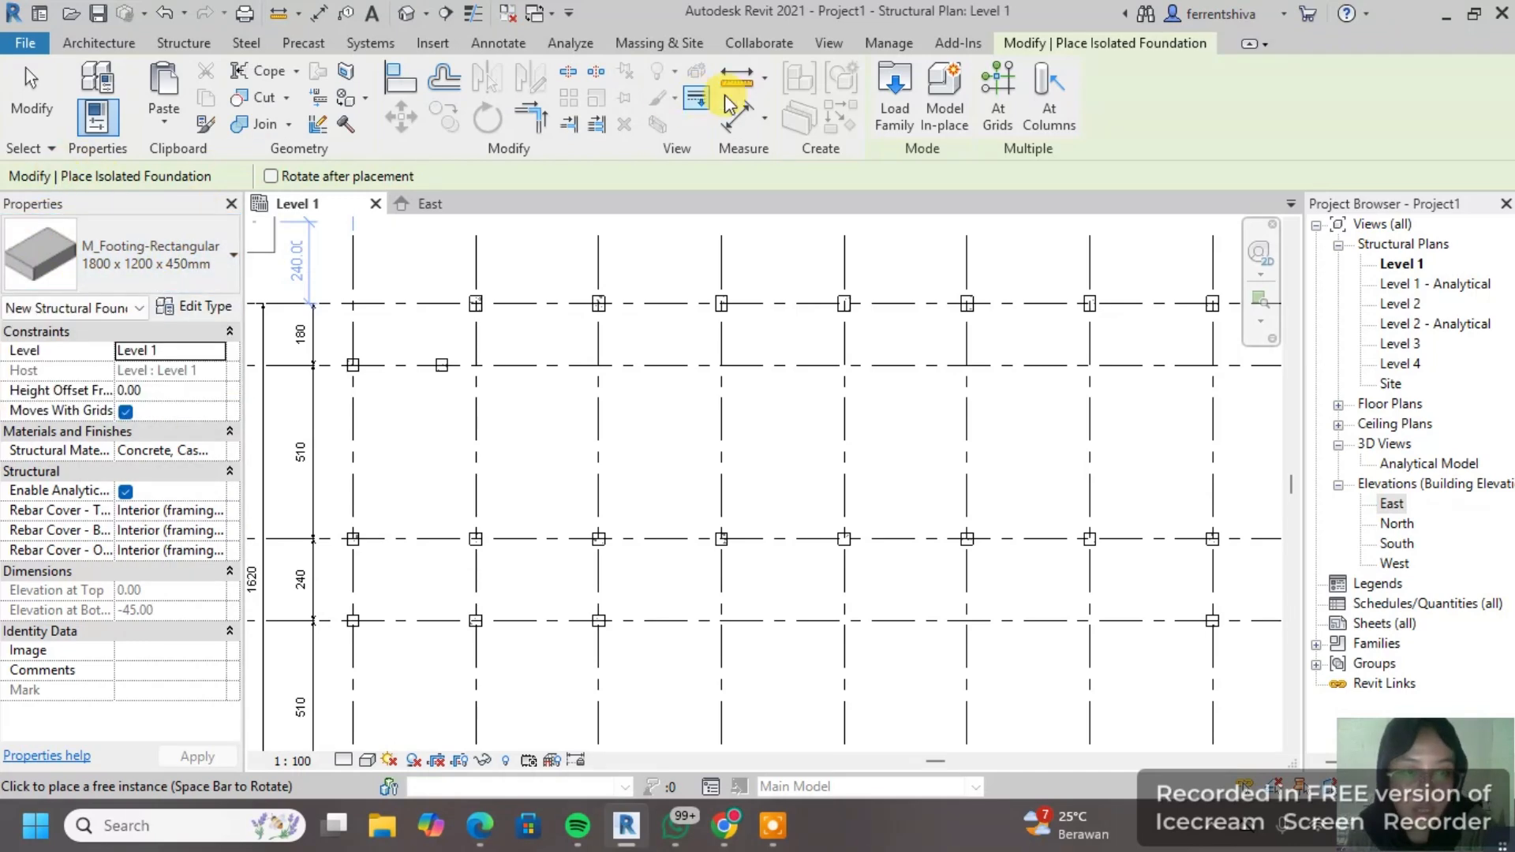
Step: Start loading a foundation family and browse the English library to the Structural Foundations folder
left_click(892, 119)
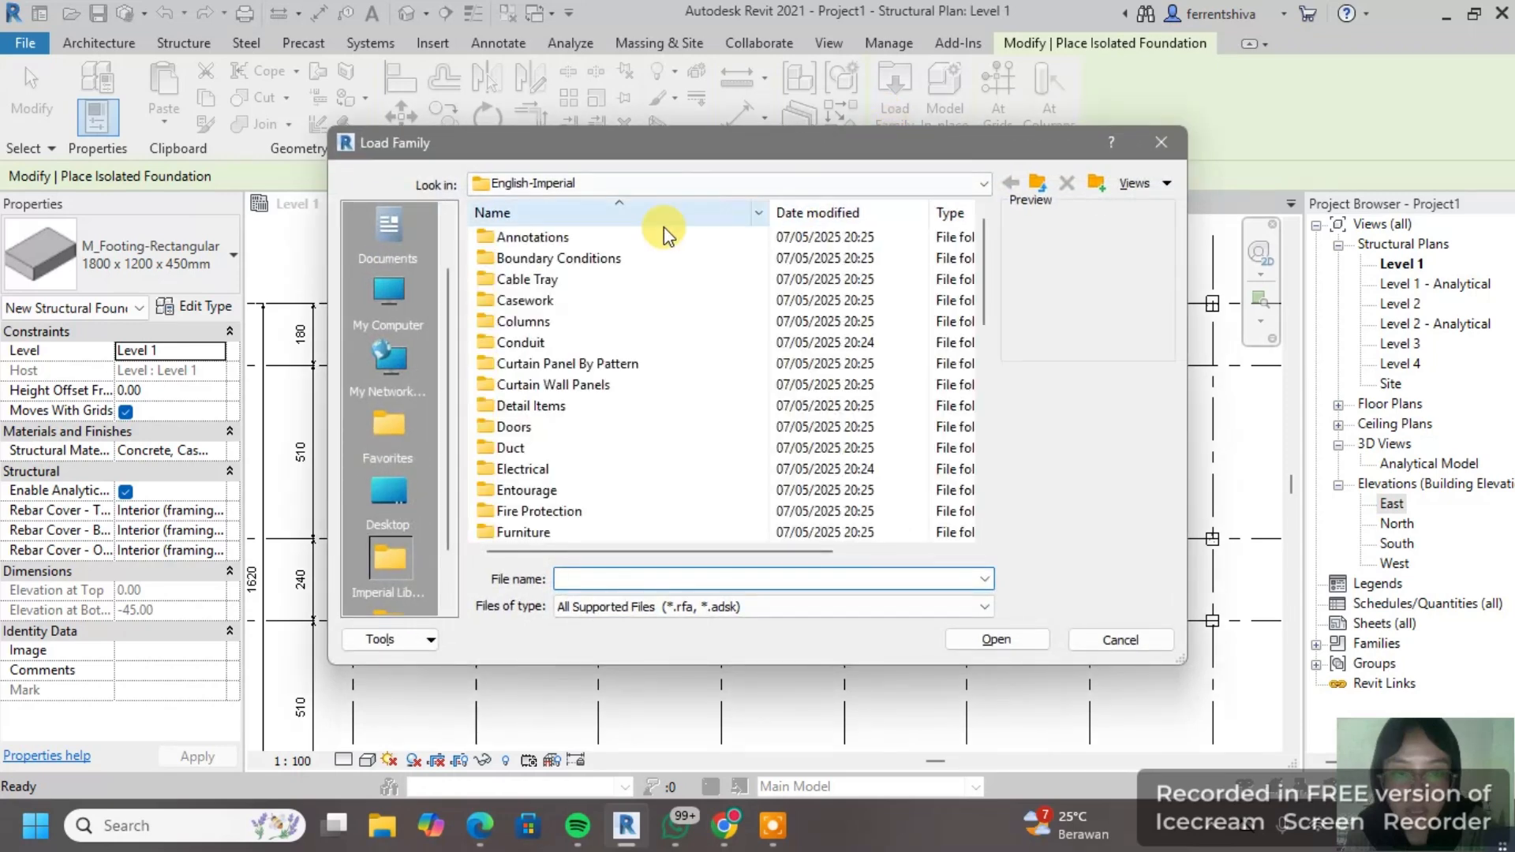
left_click(641, 187)
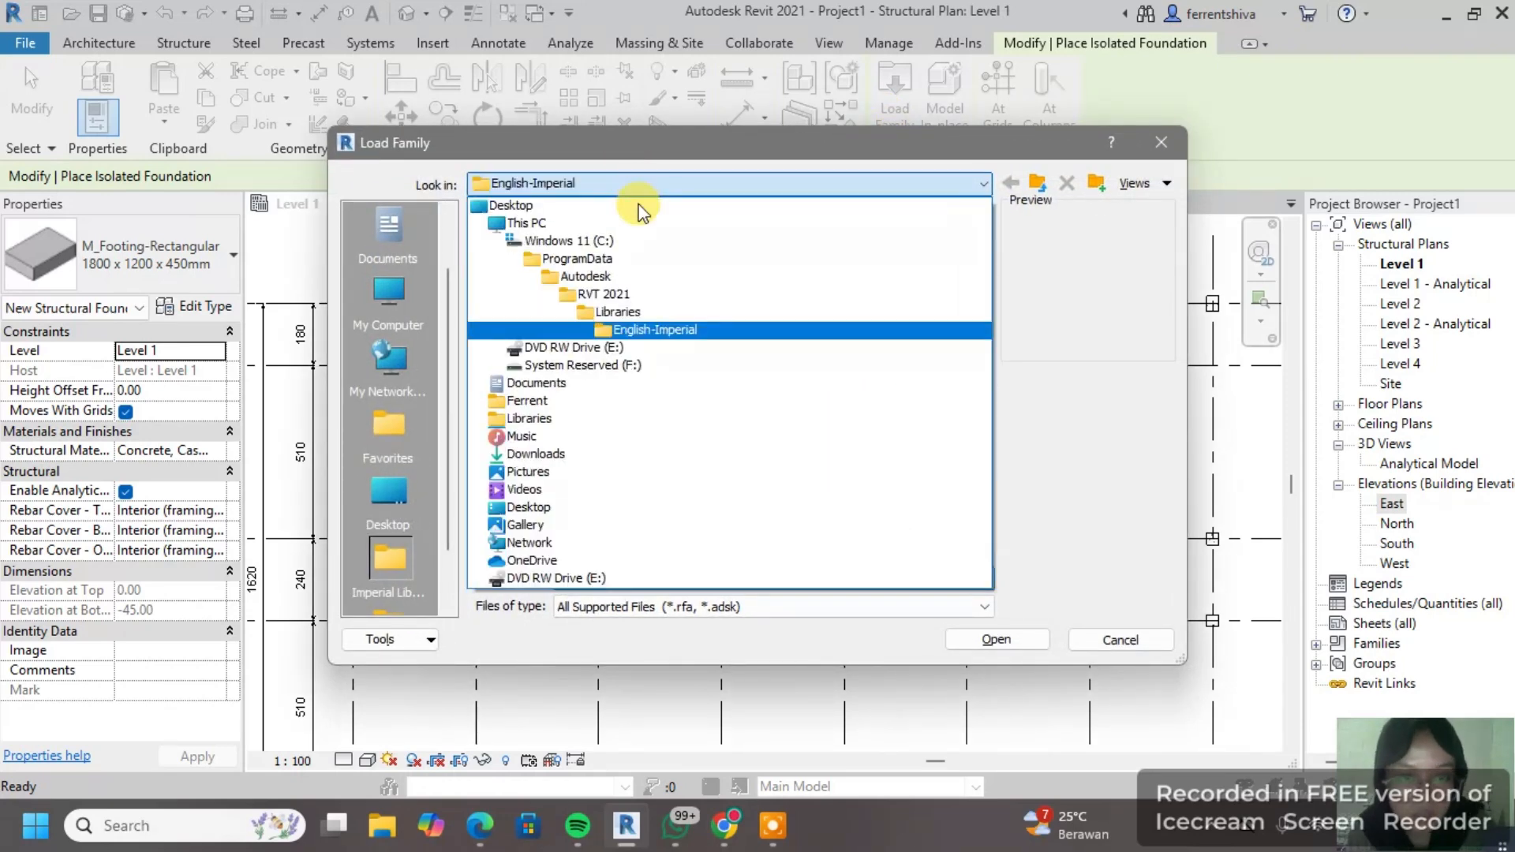
left_click(648, 306)
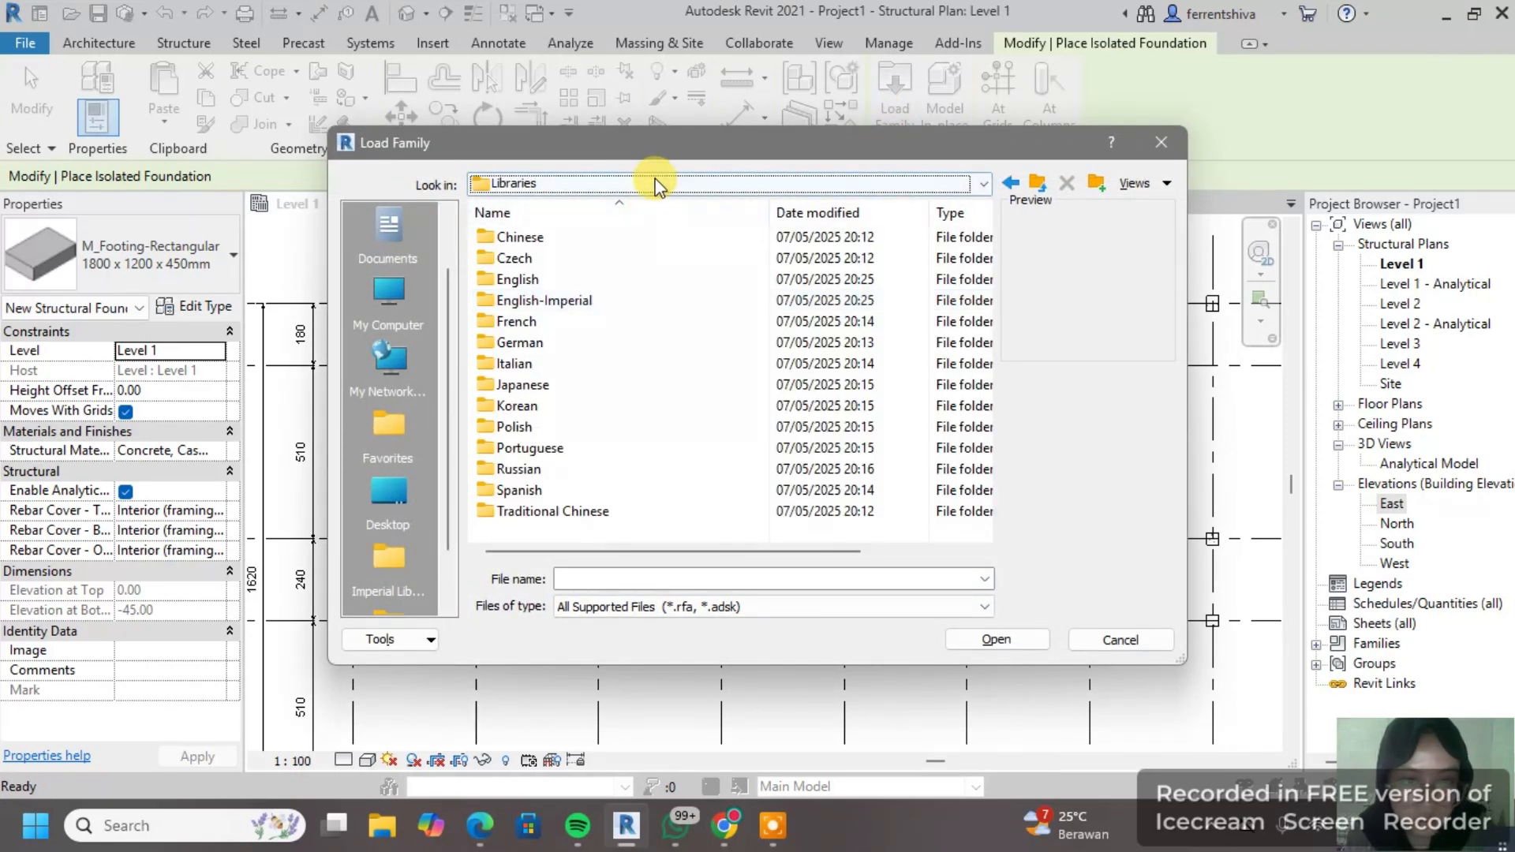
double_click(543, 284)
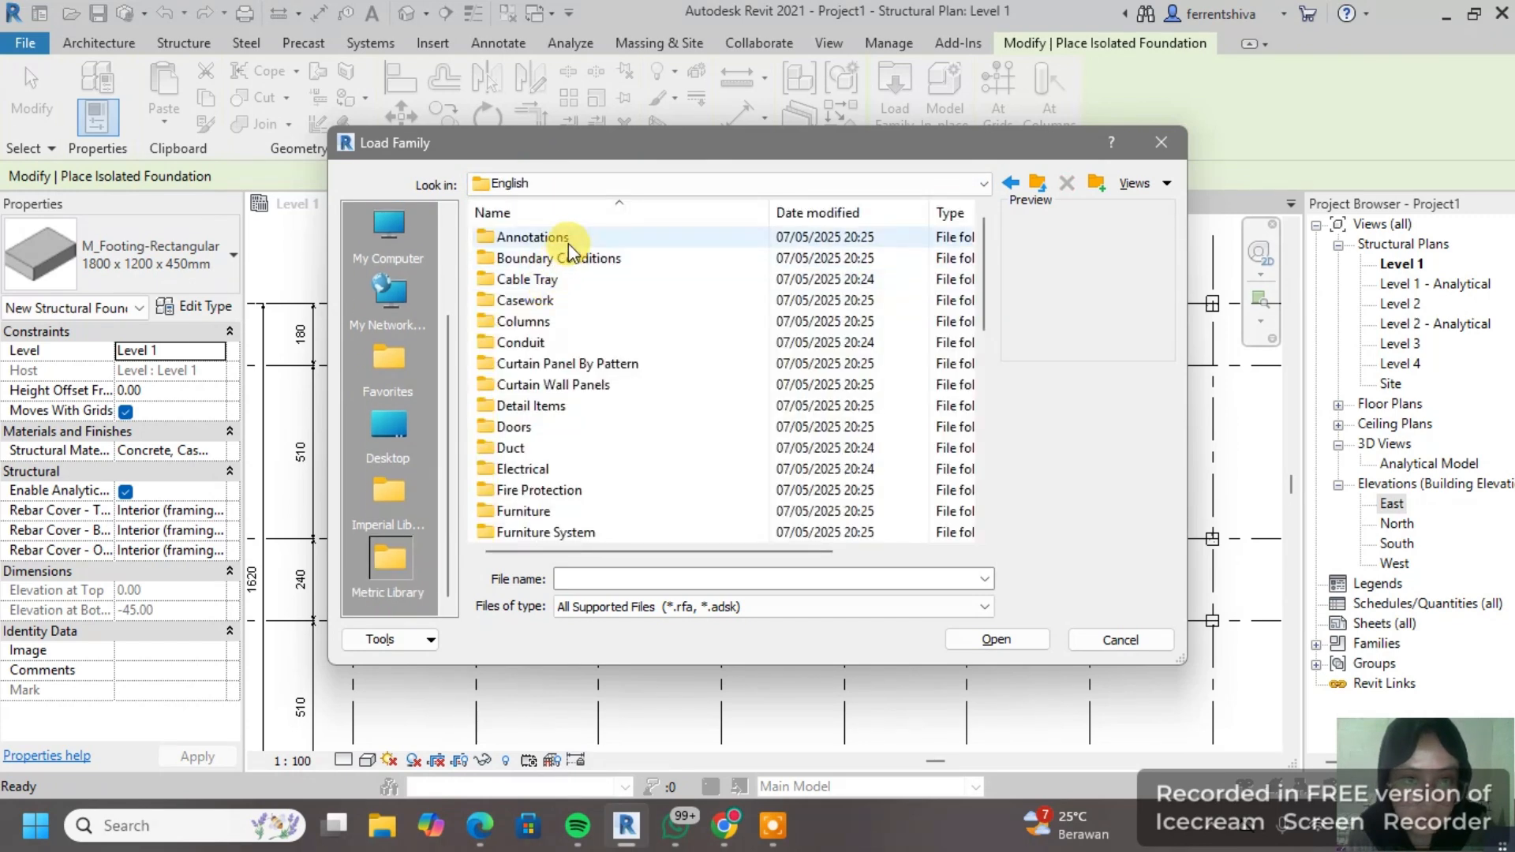
scroll(565, 271, "down", 4)
scroll(585, 335, "down", 4)
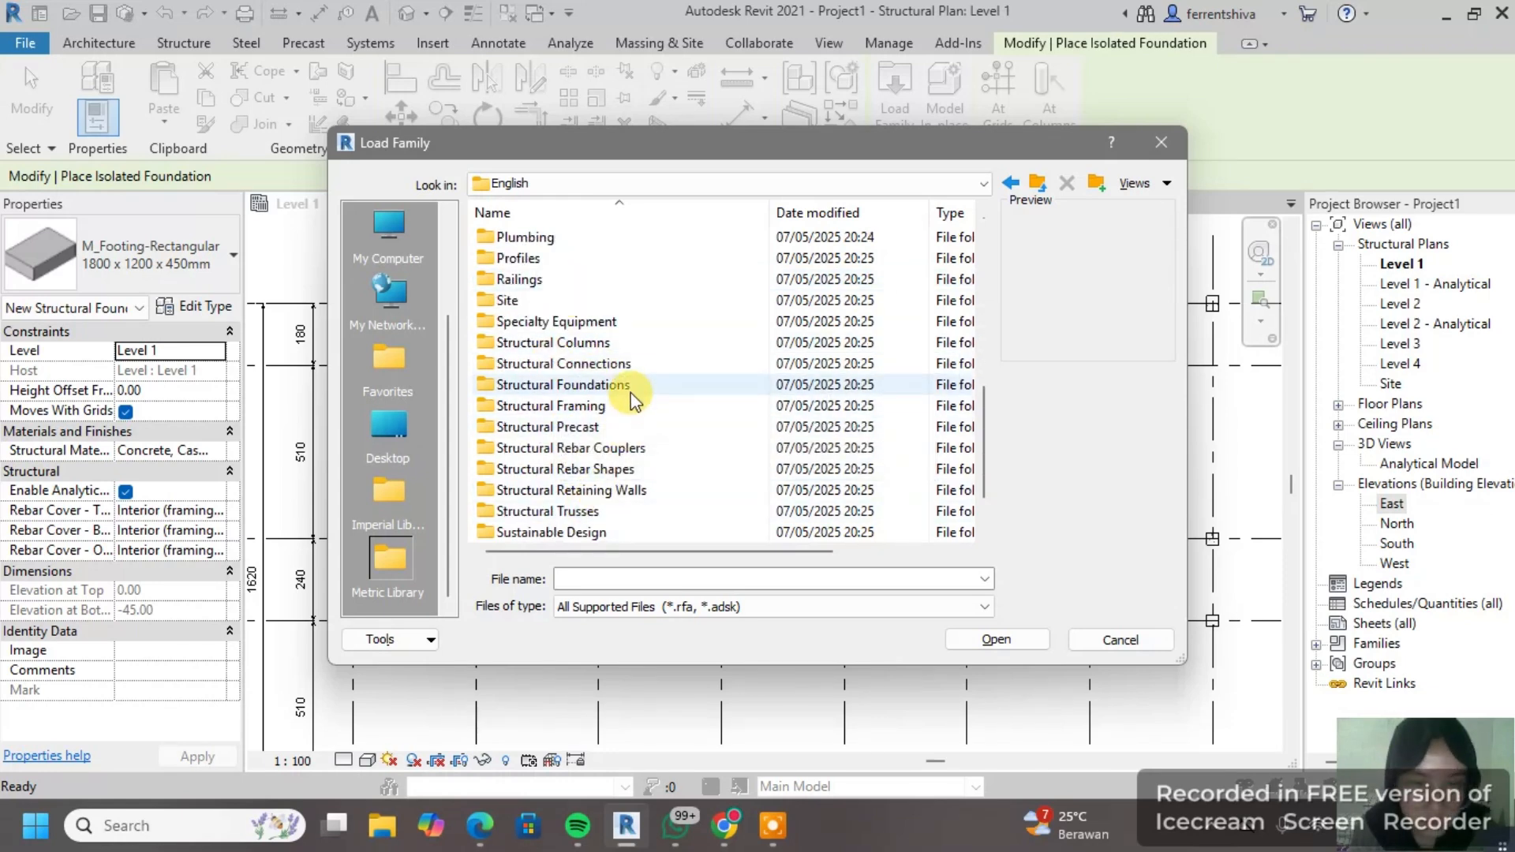
left_click(645, 386)
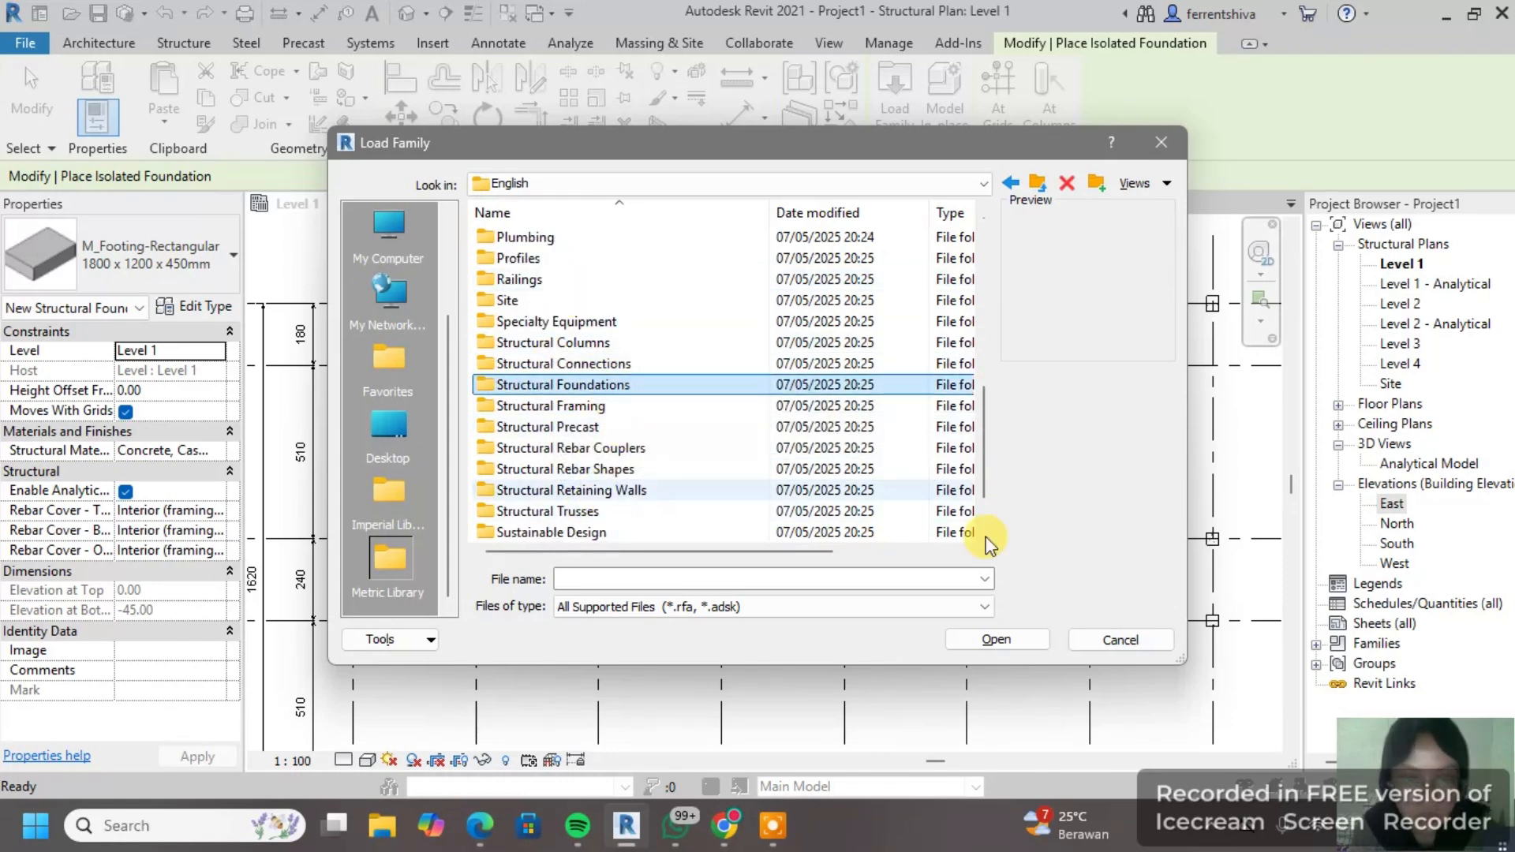
left_click(1025, 637)
Step: Preview the foundation families one by one, from M_Cup Foundation through the pile caps to M_Pile-HP Shape
left_click(588, 238)
left_click(602, 300)
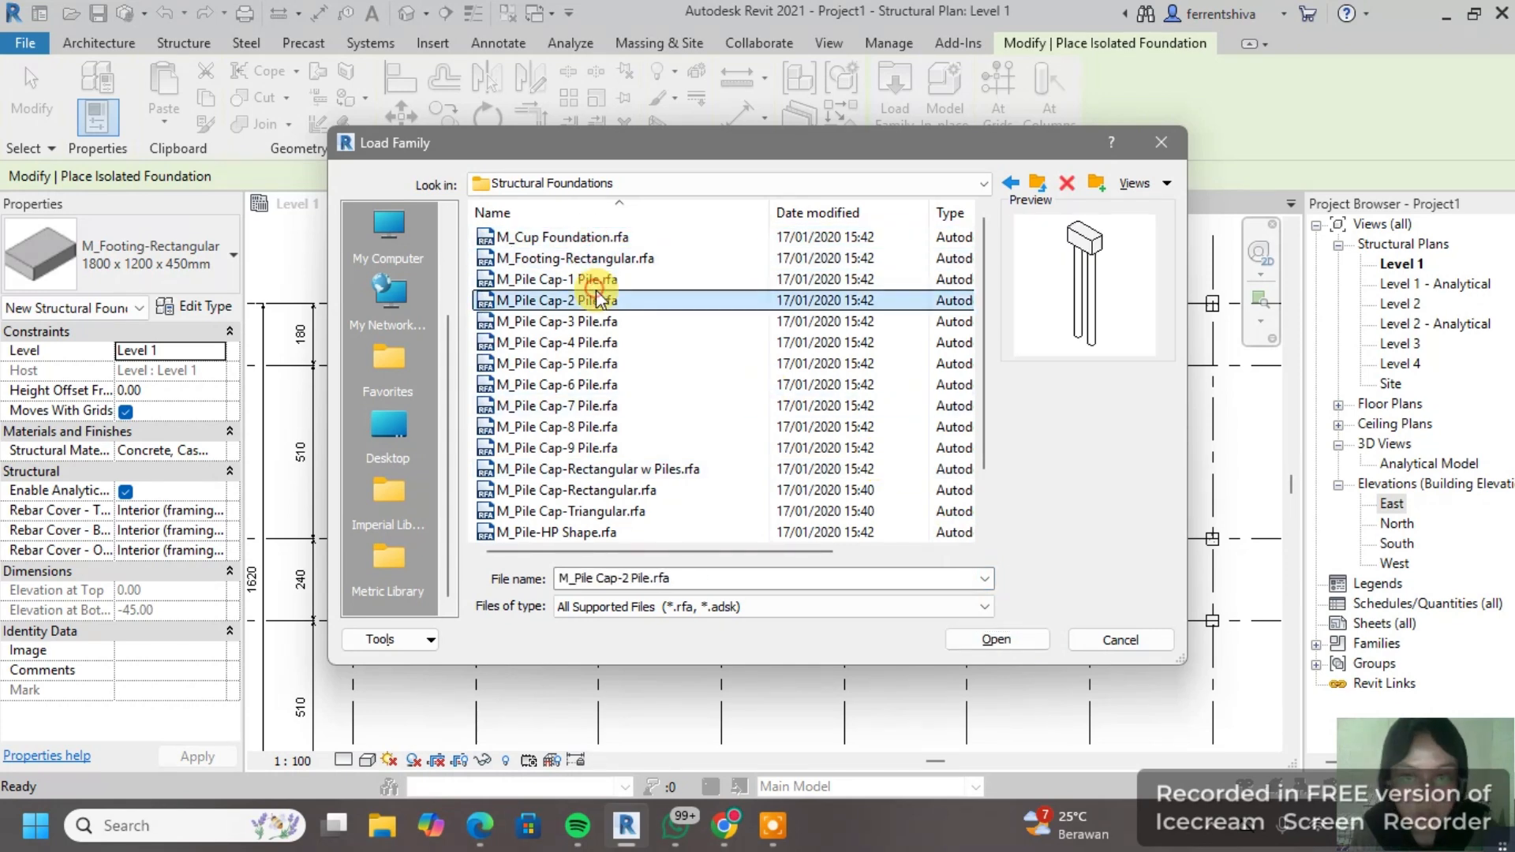
left_click(604, 321)
left_click(603, 341)
left_click(602, 302)
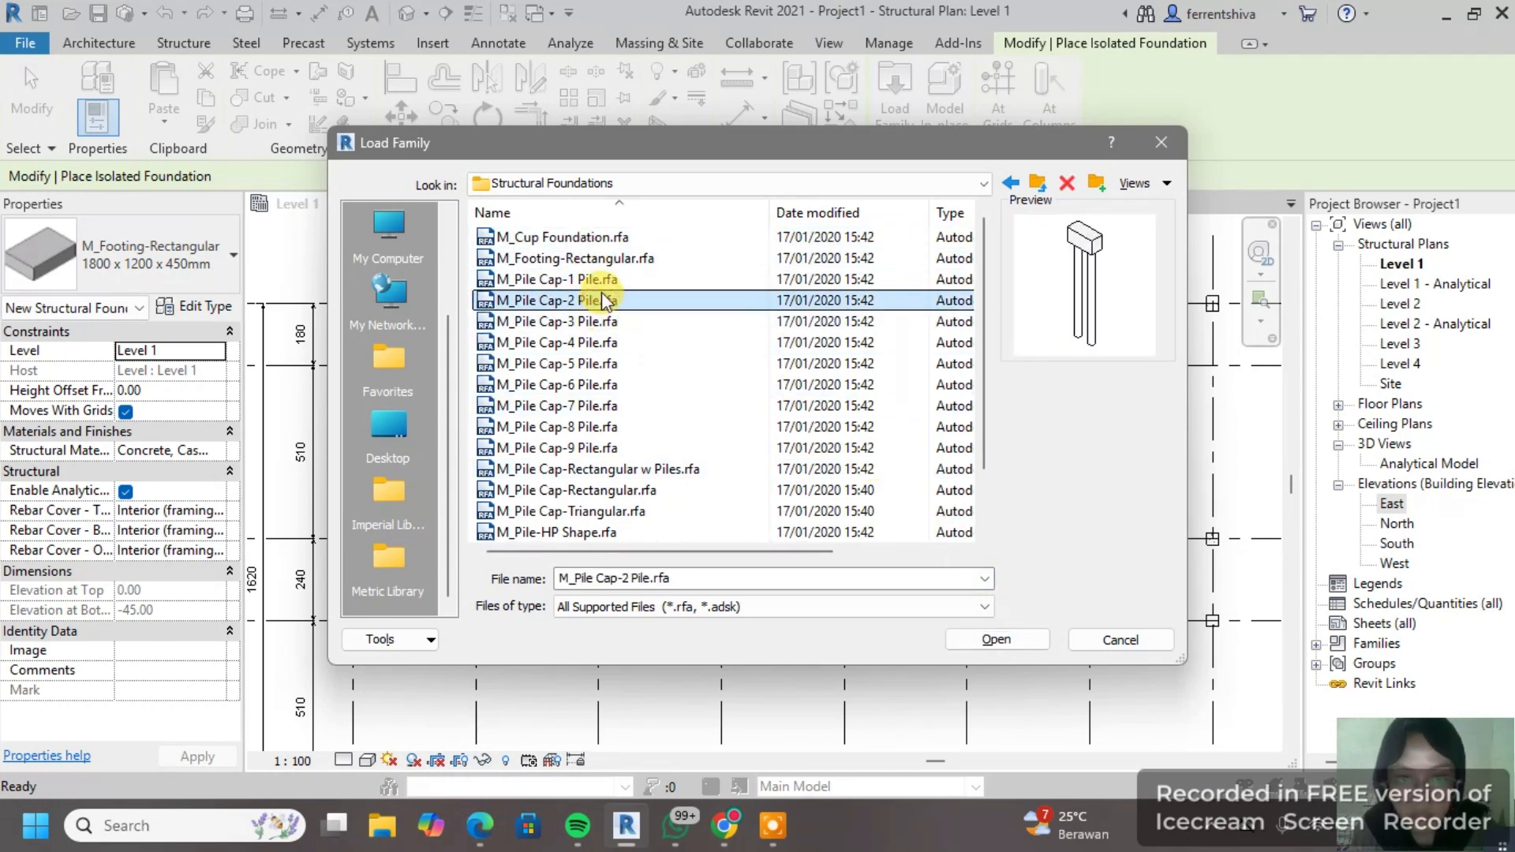
left_click(603, 282)
left_click(601, 305)
left_click(604, 321)
left_click(604, 342)
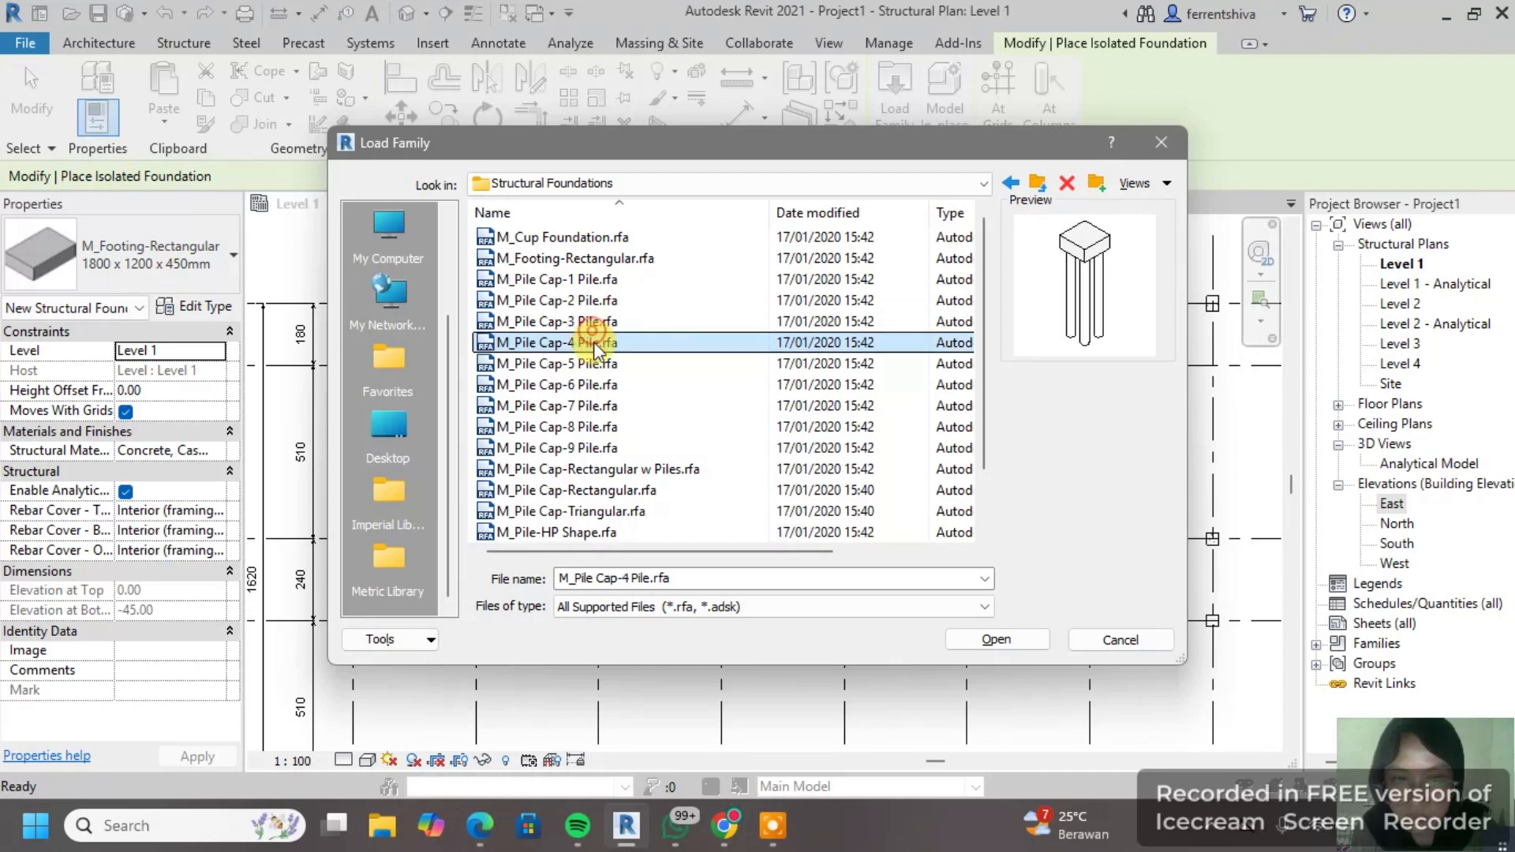
left_click(598, 363)
left_click(593, 385)
left_click(596, 405)
left_click(593, 426)
left_click(583, 447)
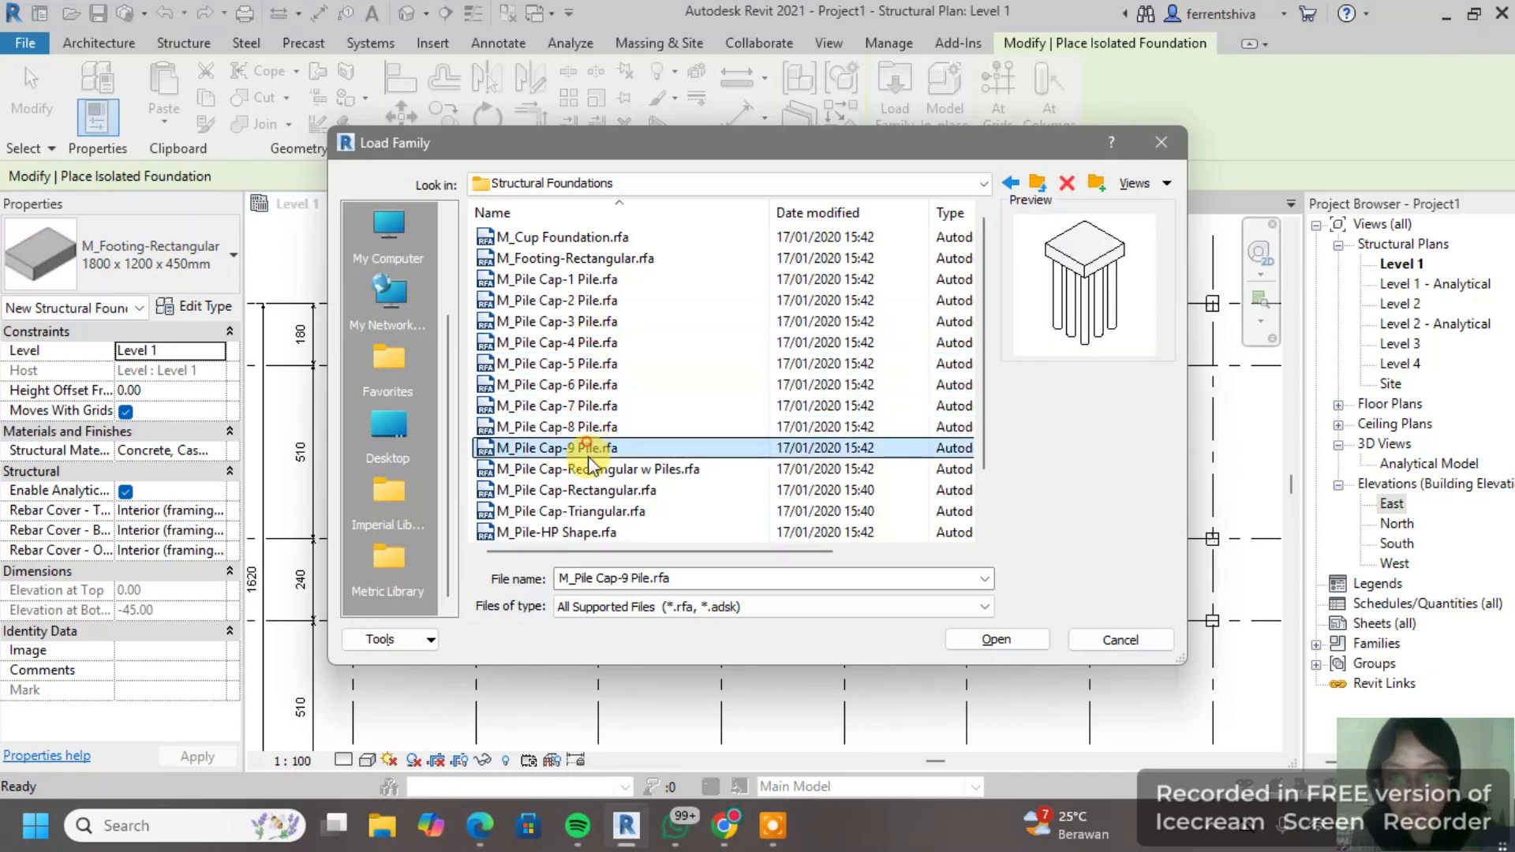
left_click(587, 468)
left_click(592, 490)
left_click(581, 511)
left_click(583, 532)
Step: Compare the pile caps with four, three and two piles and load the M_Pile Cap-2 Pile family
left_click(582, 342)
left_click(582, 320)
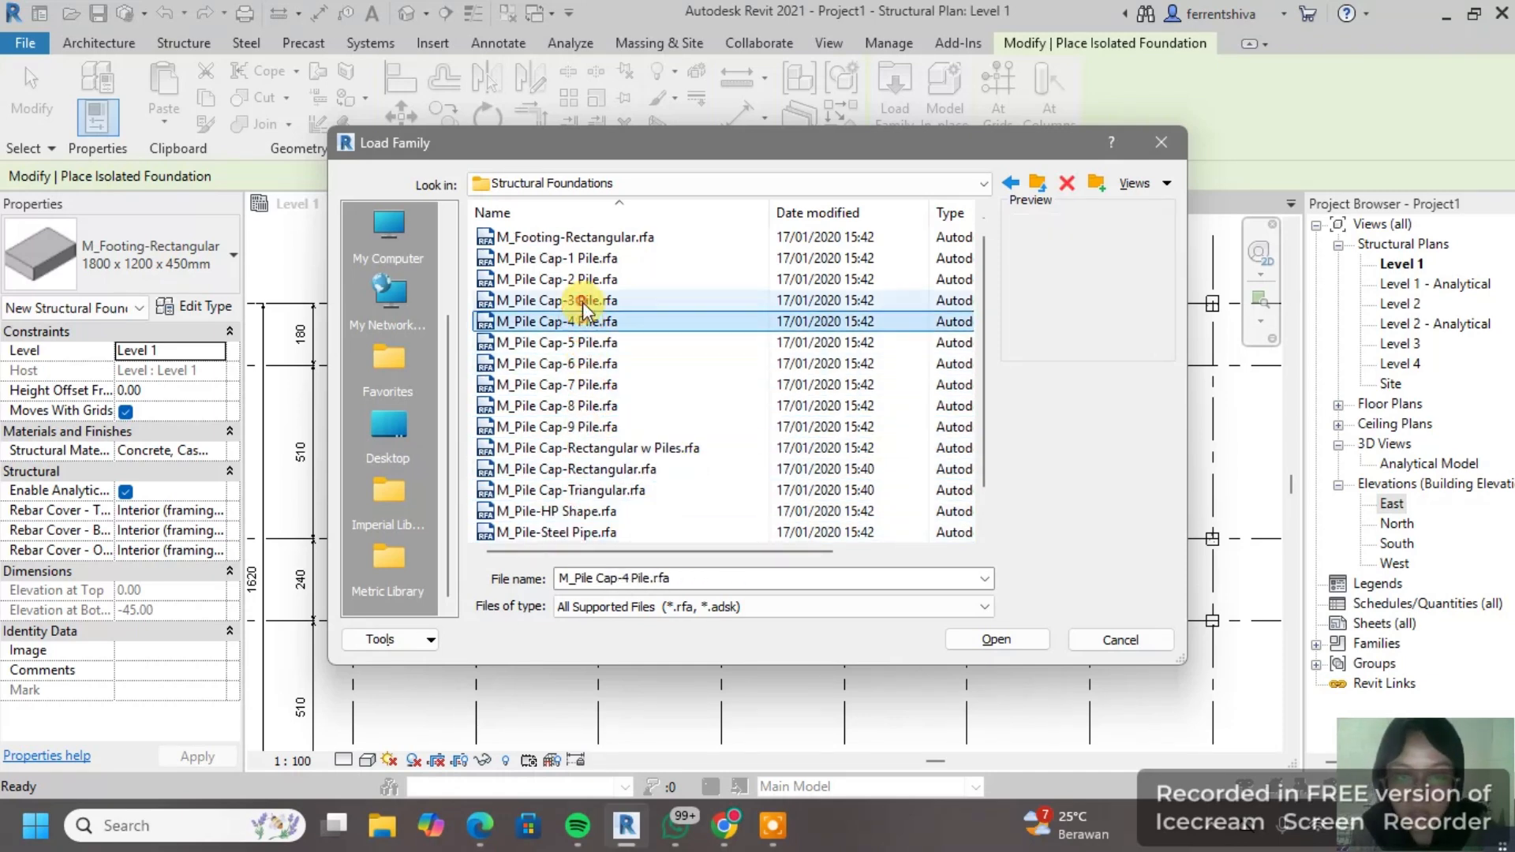
left_click(583, 299)
left_click(585, 271)
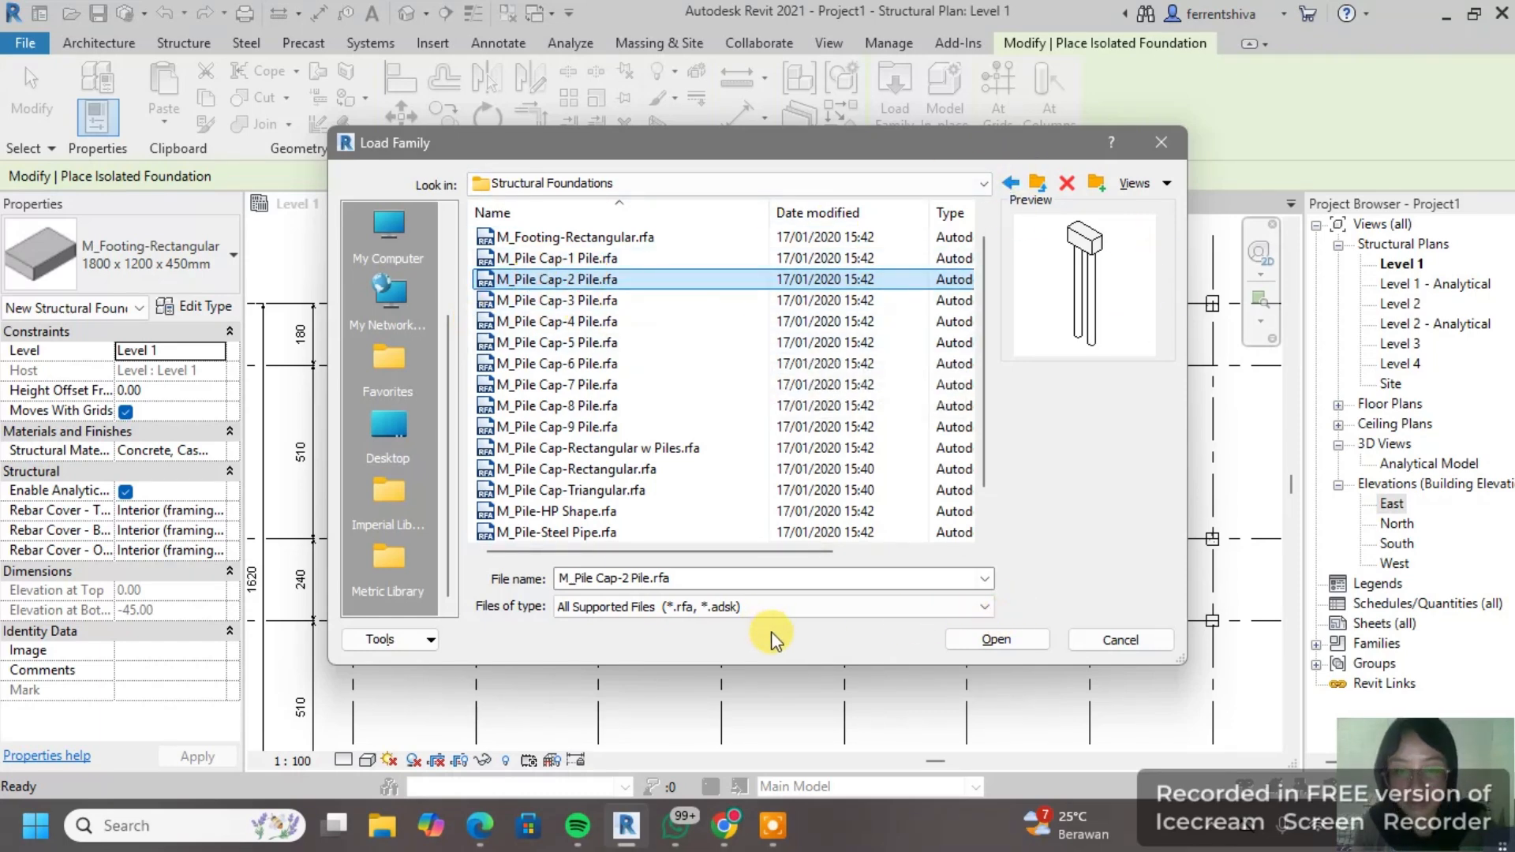
left_click(1032, 640)
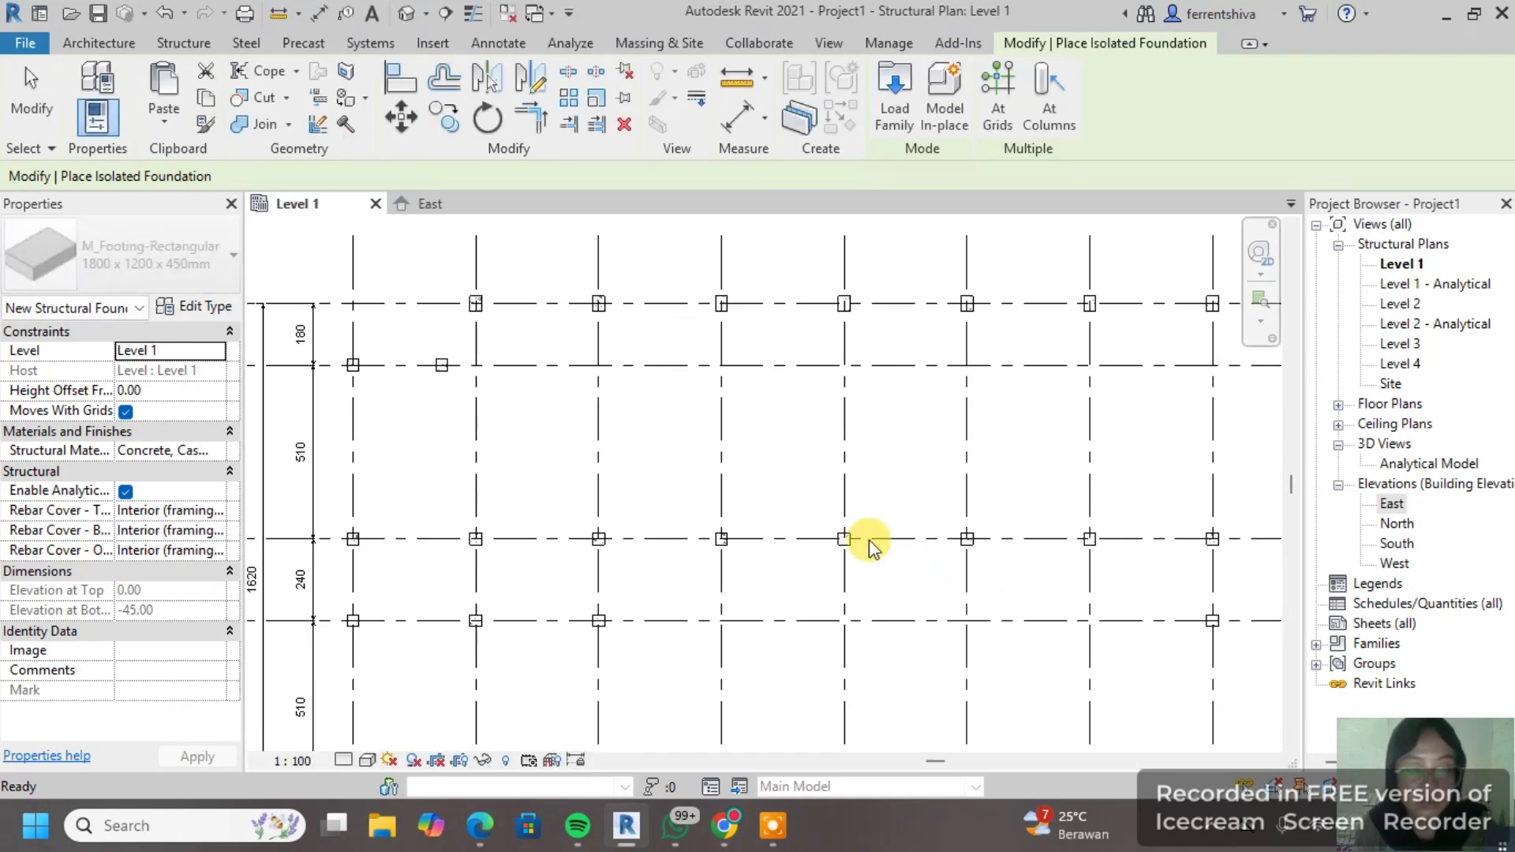
Step: Check the loaded foundation types and open the type properties of M_Pile Cap-2 Pile 800 x 1800 x 900mm
left_click(149, 258)
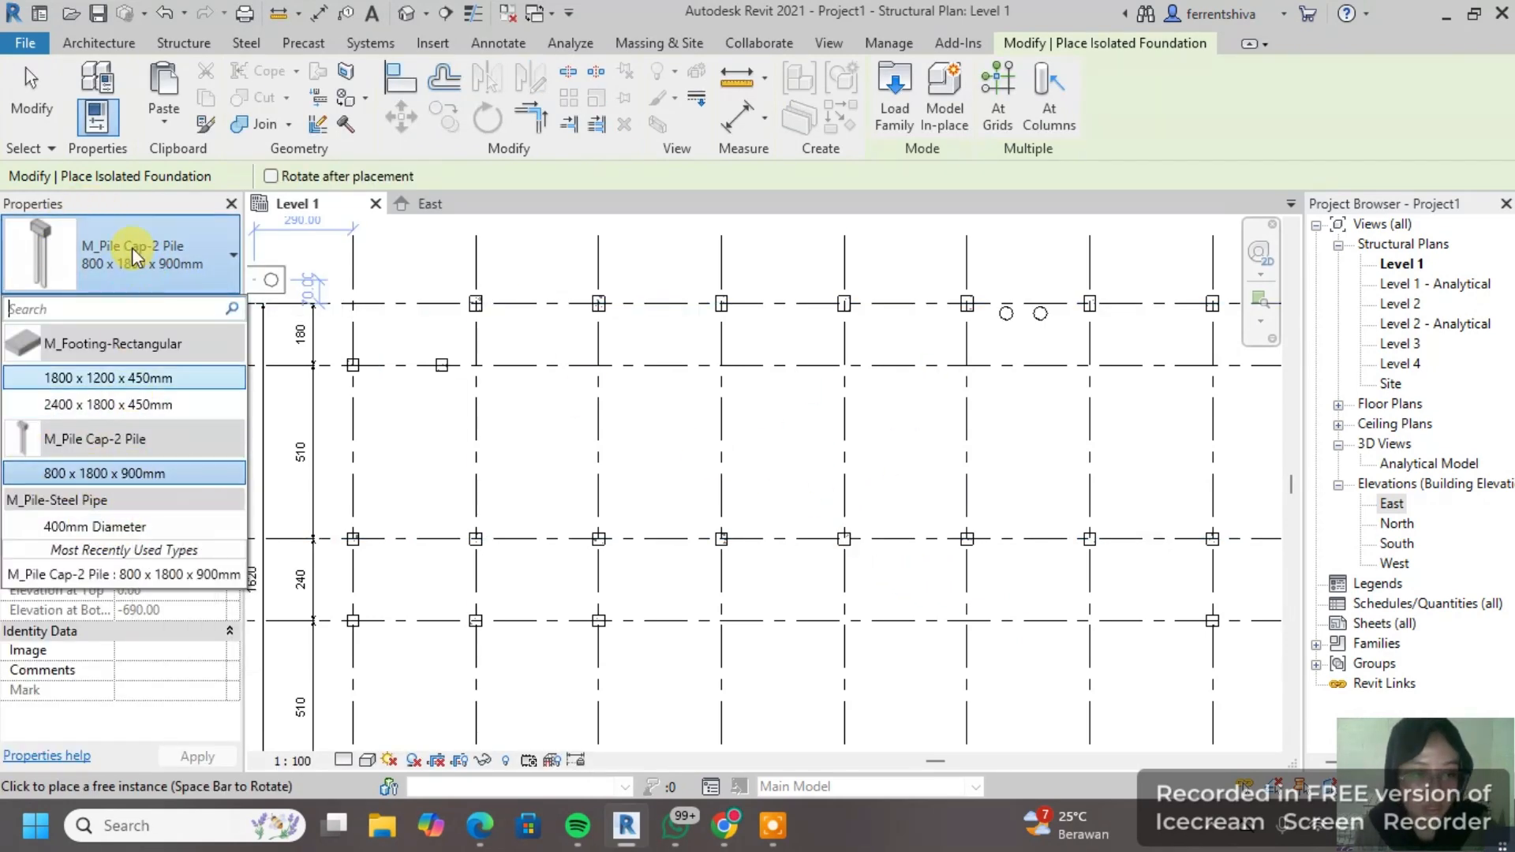
left_click(125, 266)
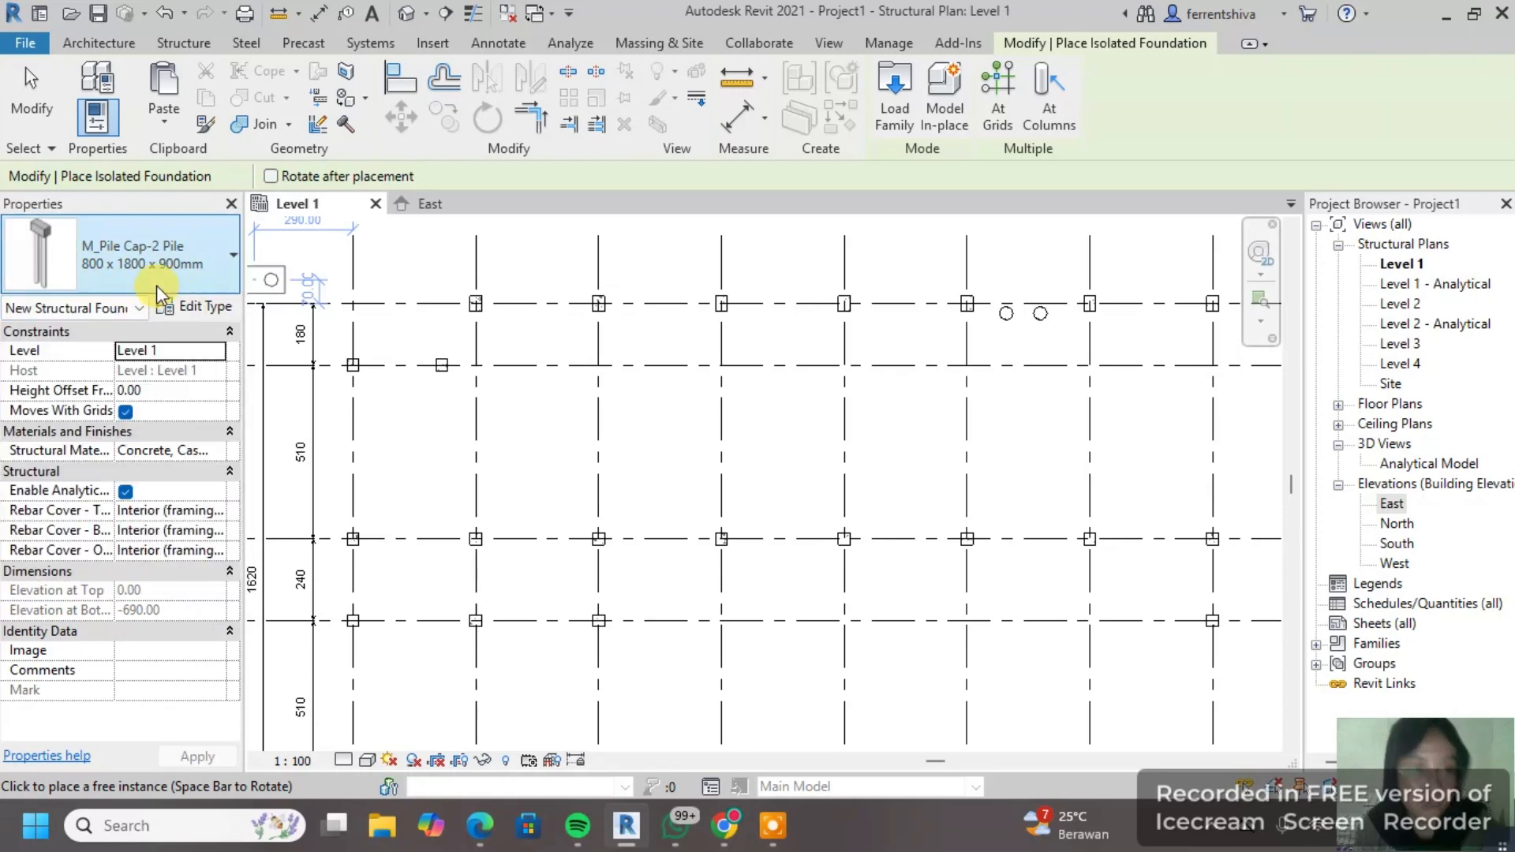
left_click(202, 307)
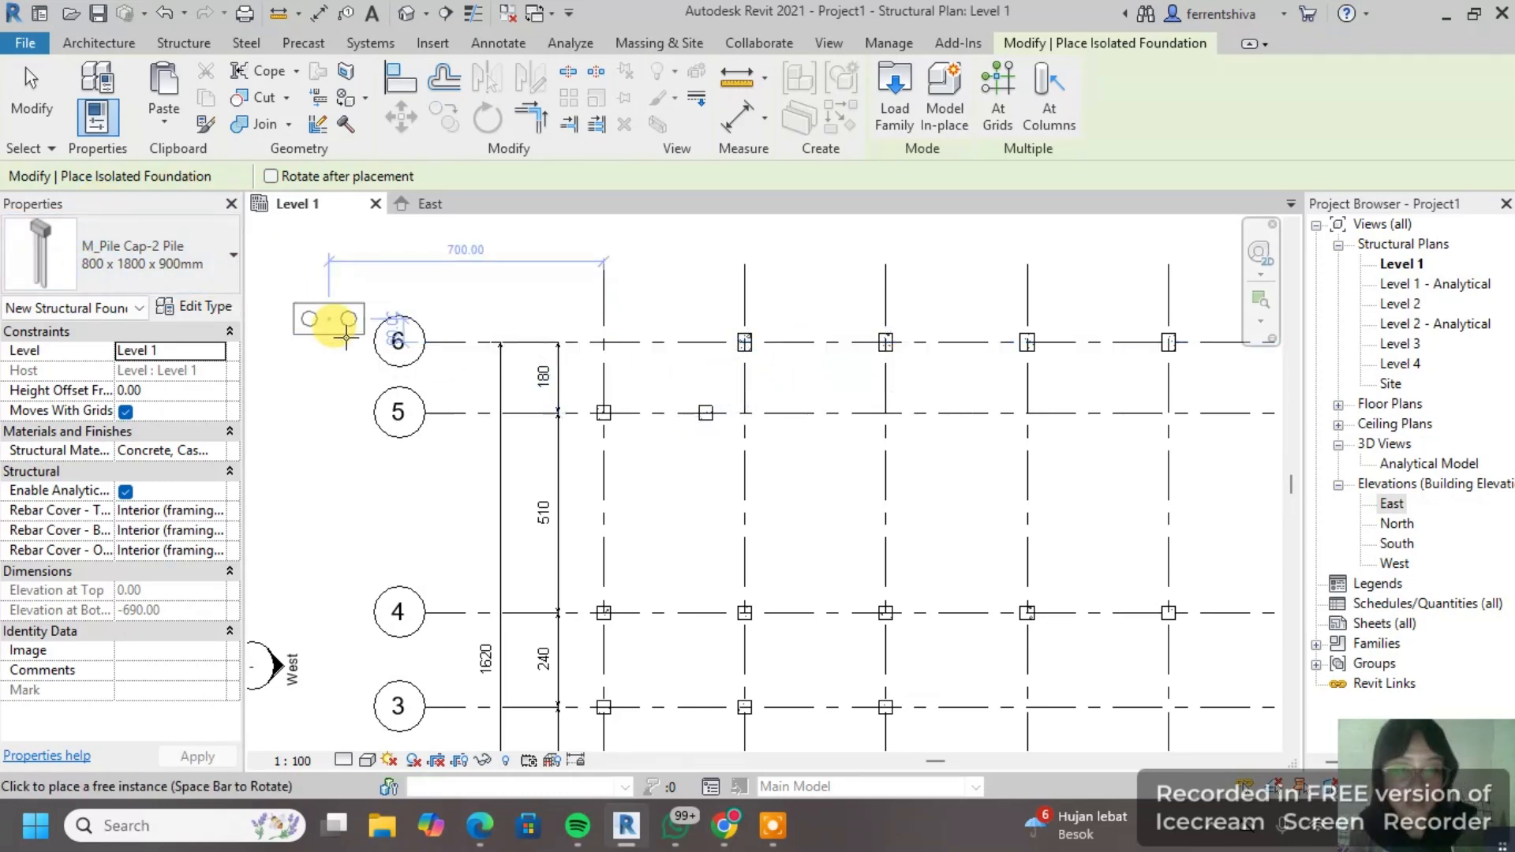
Step: Place M_Pile Cap-2 Pile 800 x 1800 x 900mm foundations under the column at A/5 and the column between grids A and B on grid 5
scroll(666, 406, "up", 6)
scroll(460, 404, "down", 5)
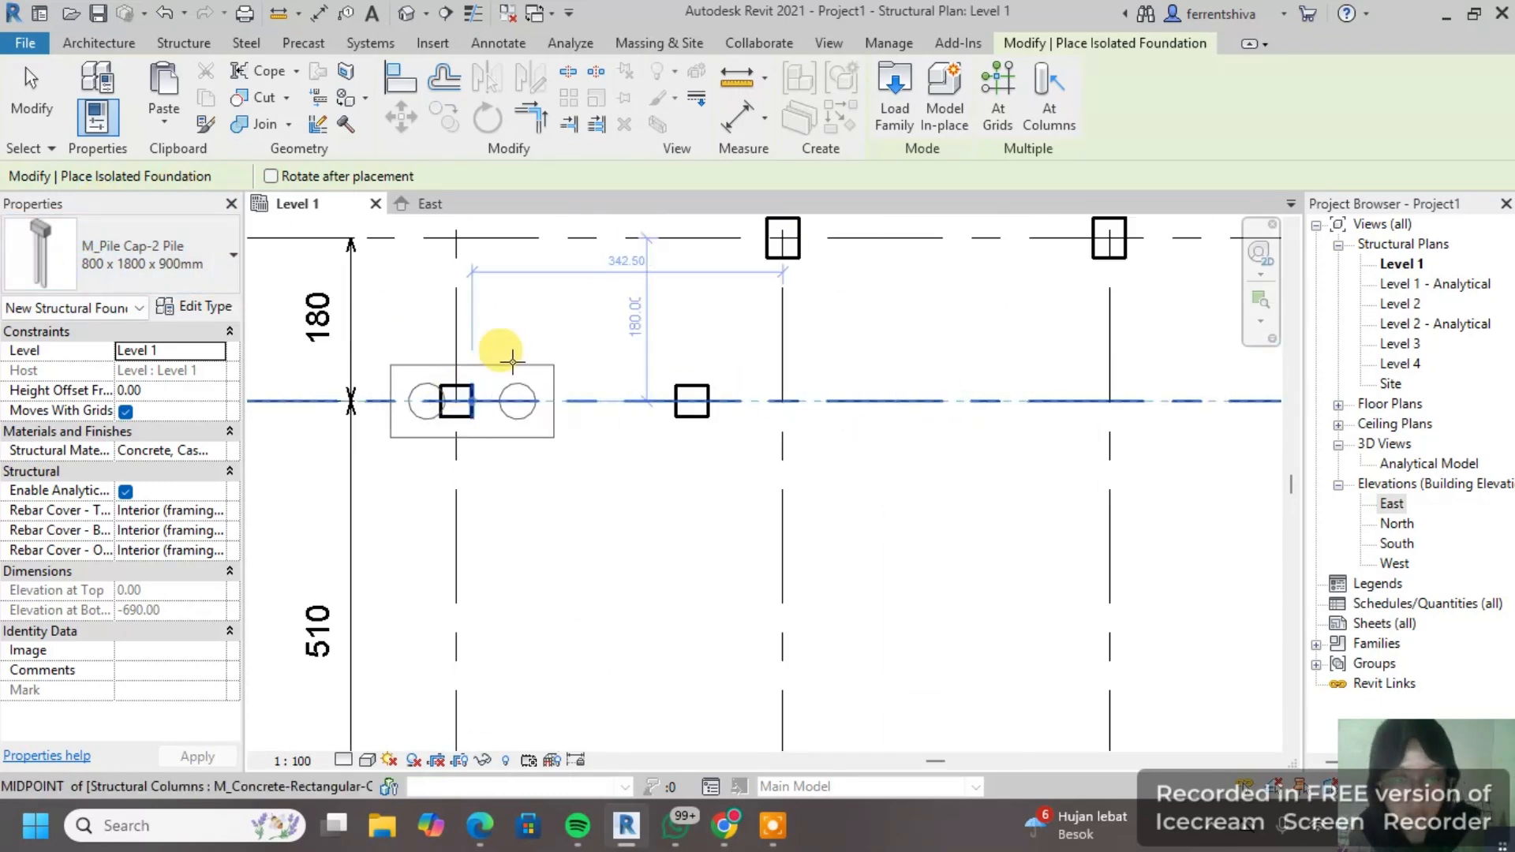
scroll(500, 352, "up", 4)
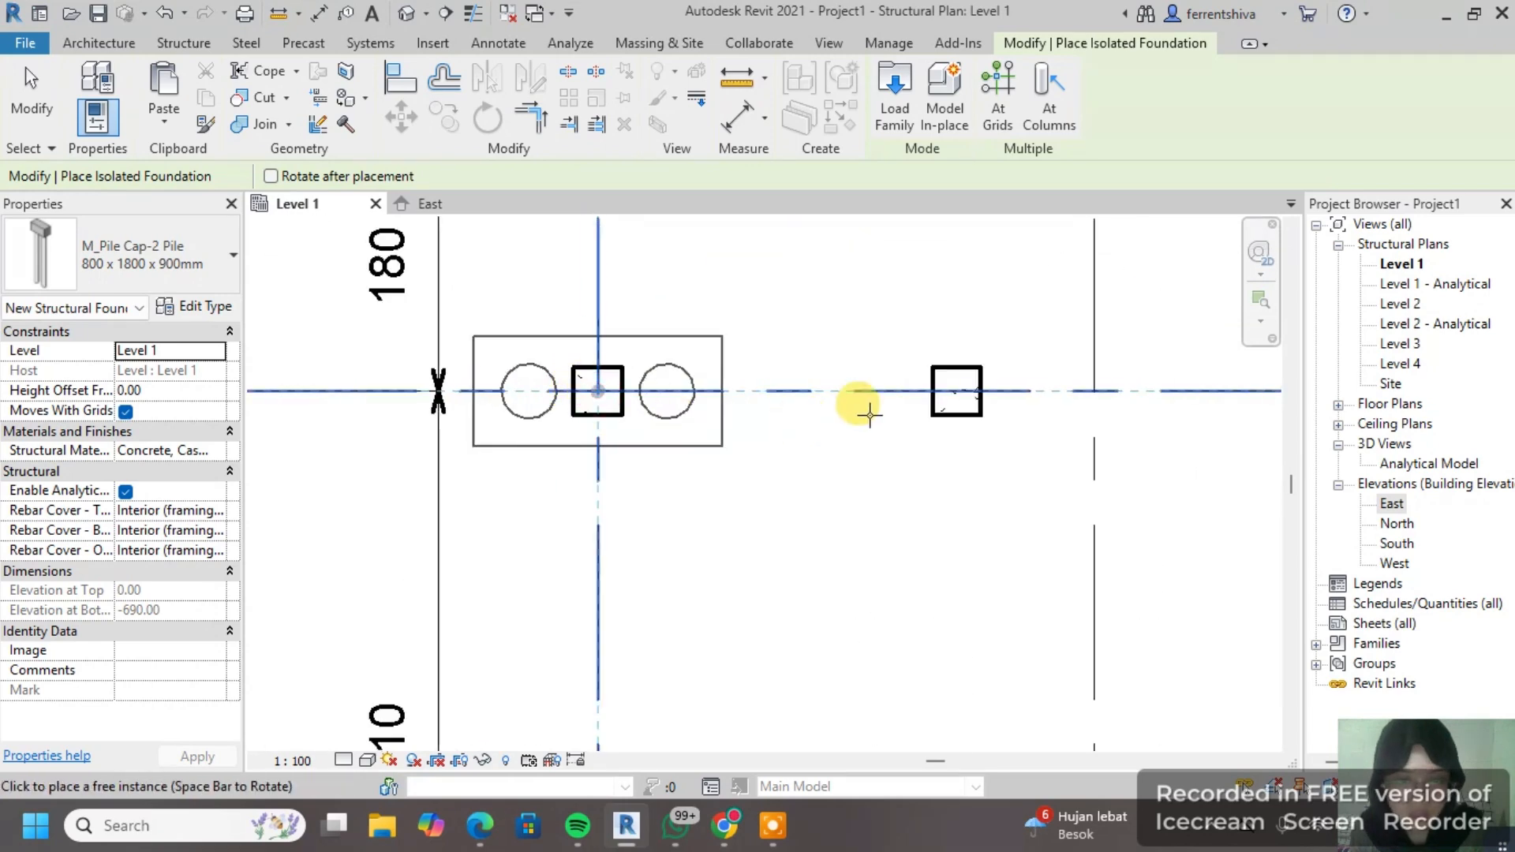
left_click(598, 391)
left_click(956, 391)
Step: Place two-pile caps under the grid 6 columns at grids B and C
scroll(964, 244, "down", 3)
middle_click_drag(967, 285, 839, 427)
scroll(939, 292, "up", 3)
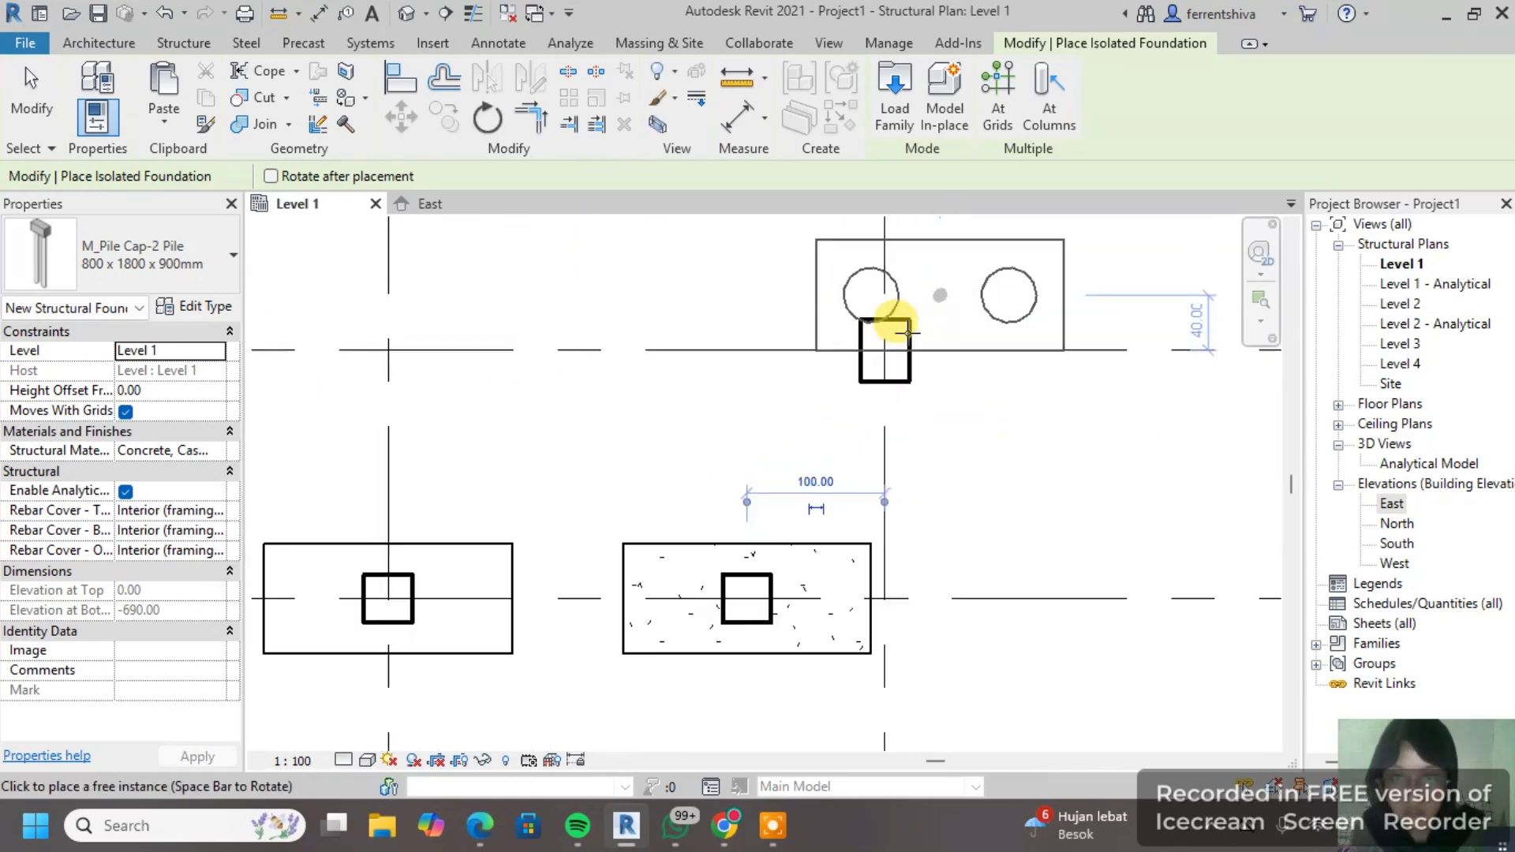
scroll(1018, 368, "down", 2)
middle_click_drag(1054, 365, 768, 371)
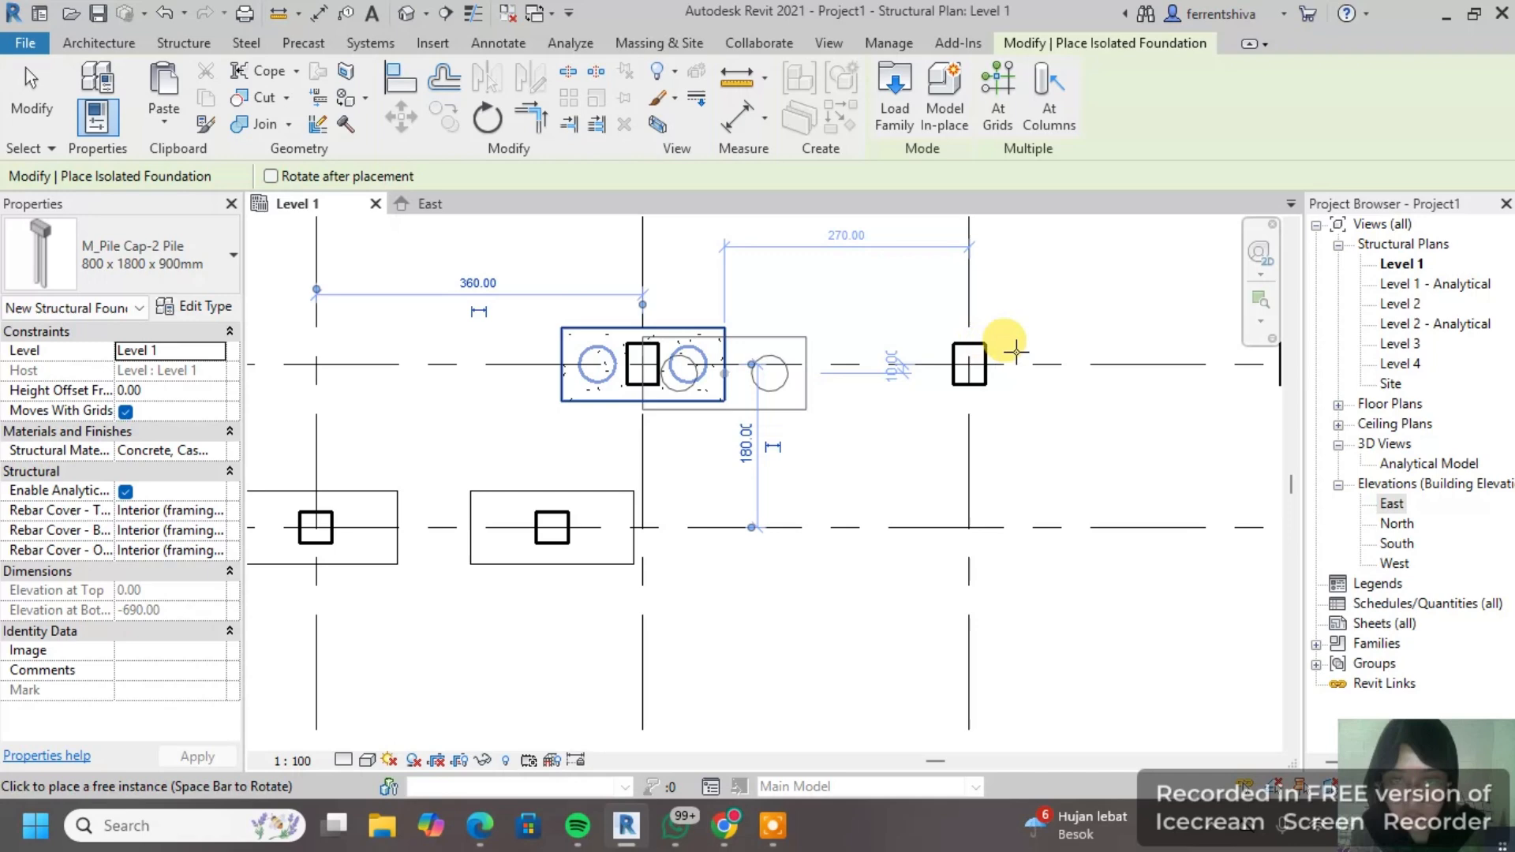
left_click(968, 360)
Step: Place two-pile caps under the grid A columns at grids 4, 3 and 2
scroll(829, 491, "down", 2)
middle_click_drag(818, 497, 818, 413)
scroll(698, 499, "up", 3)
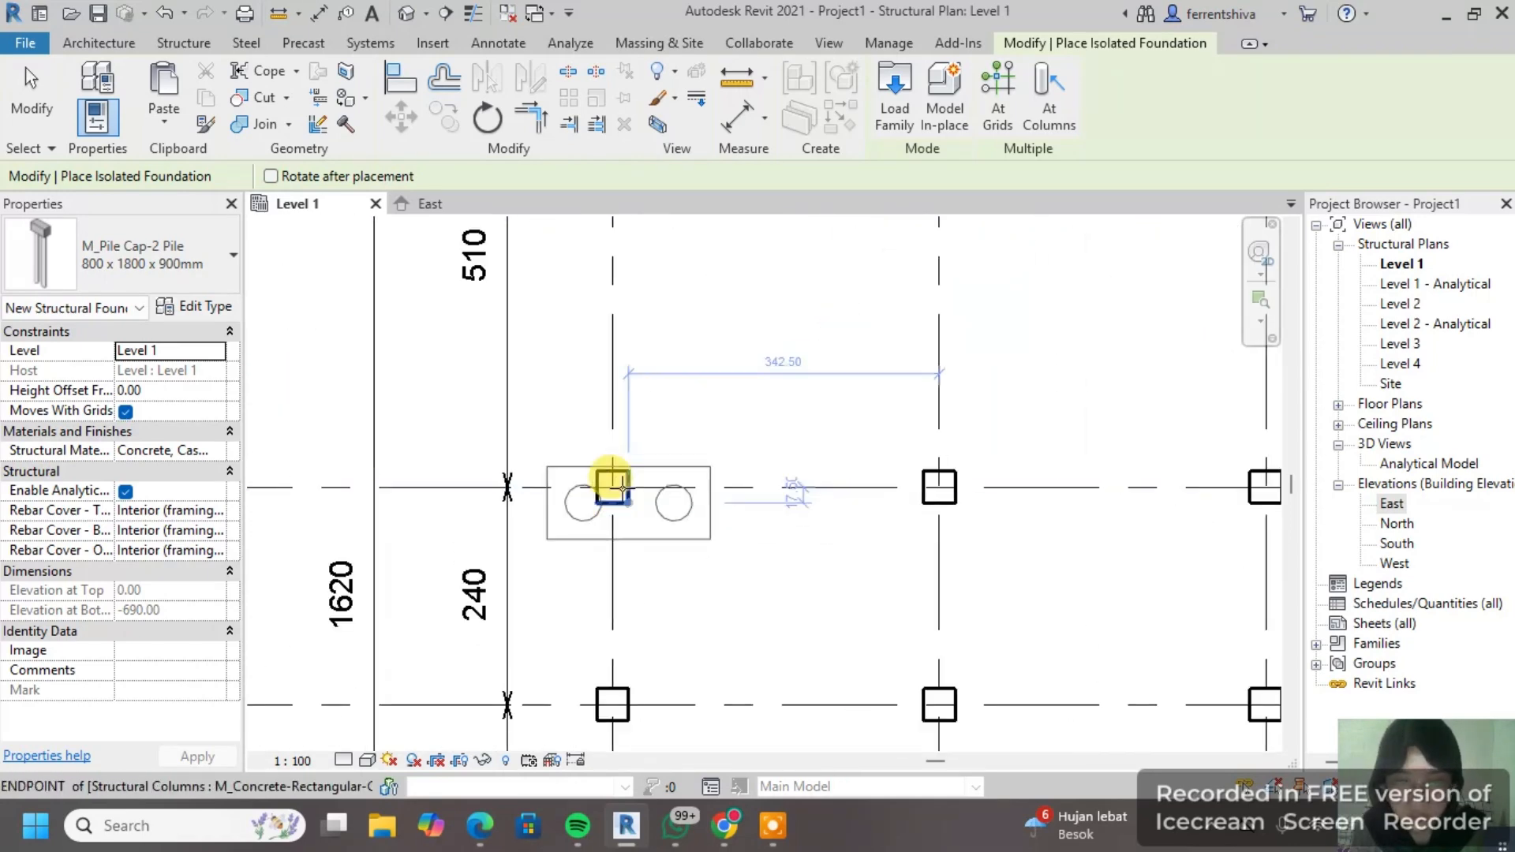
left_click(613, 487)
middle_click_drag(639, 568, 698, 373)
left_click(670, 509)
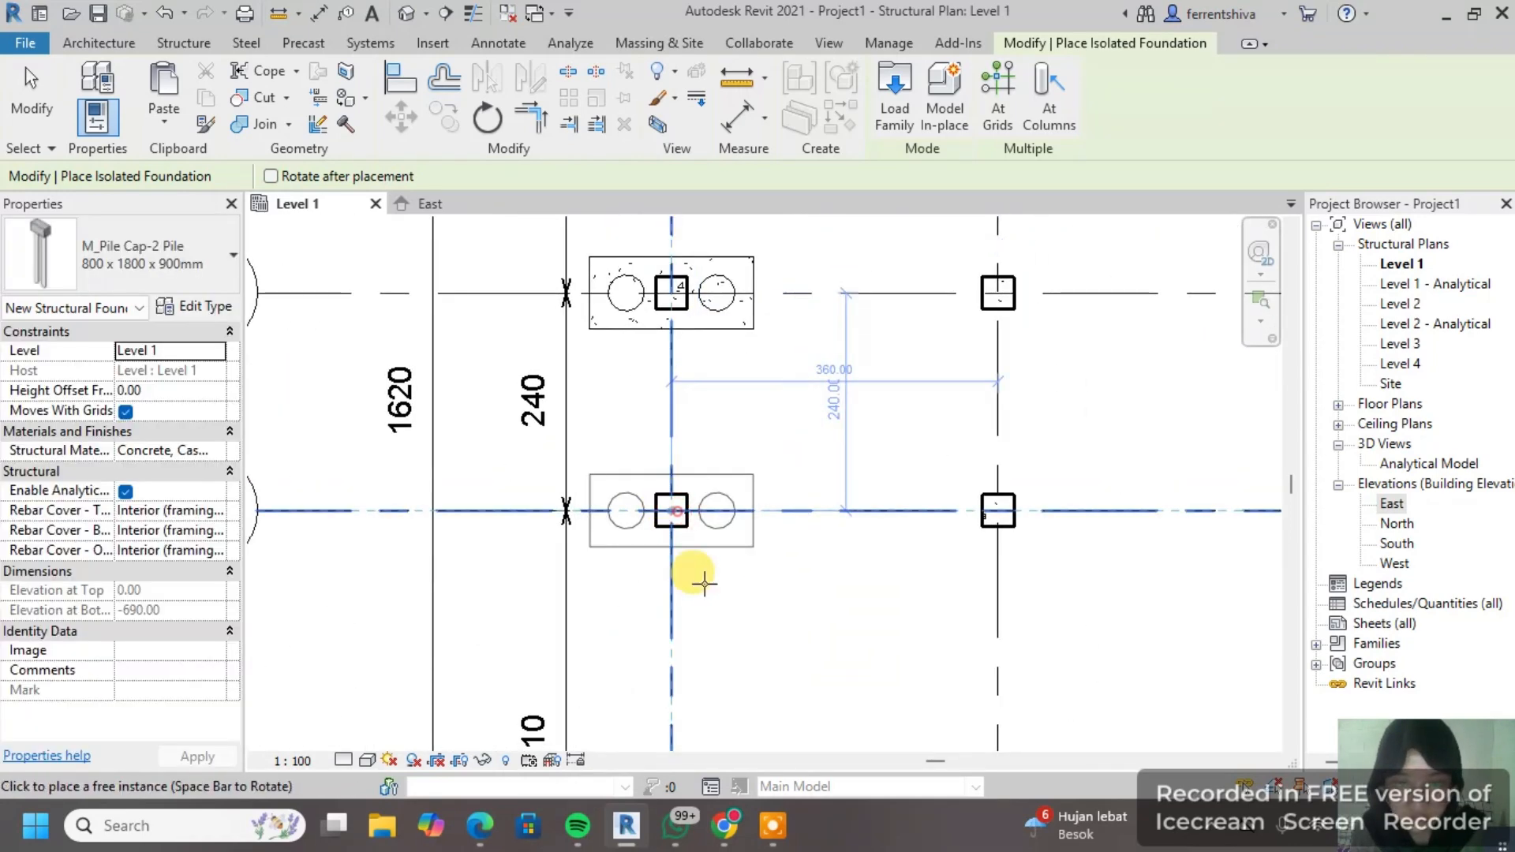
scroll(710, 568, "down", 3)
left_click(709, 638)
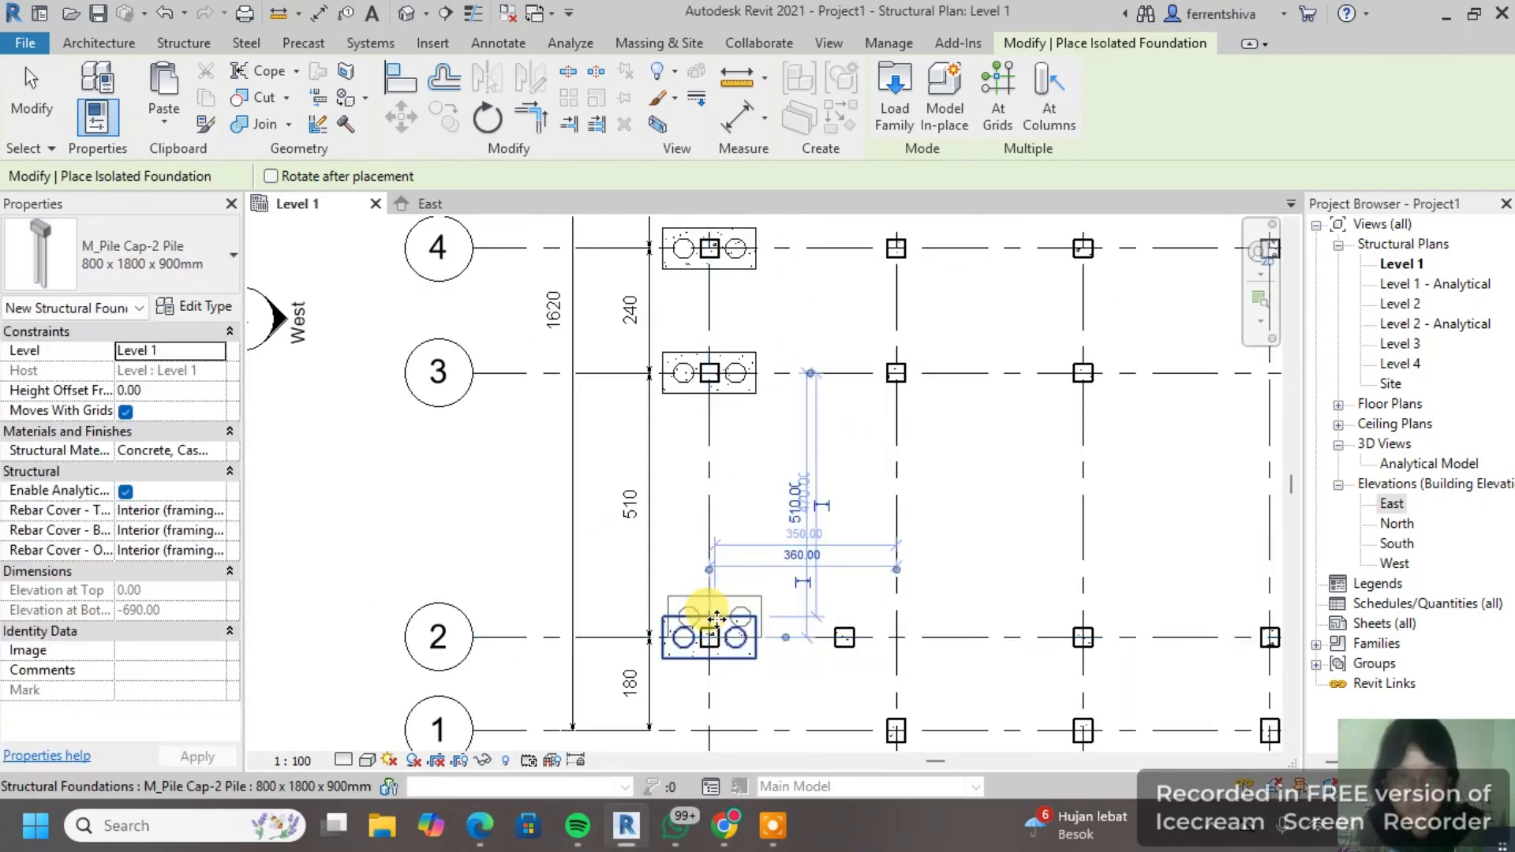
Step: Place two-pile caps under the column between grids A and B on grid 2 and the columns at B/1 and B/3
scroll(791, 628, "up", 2)
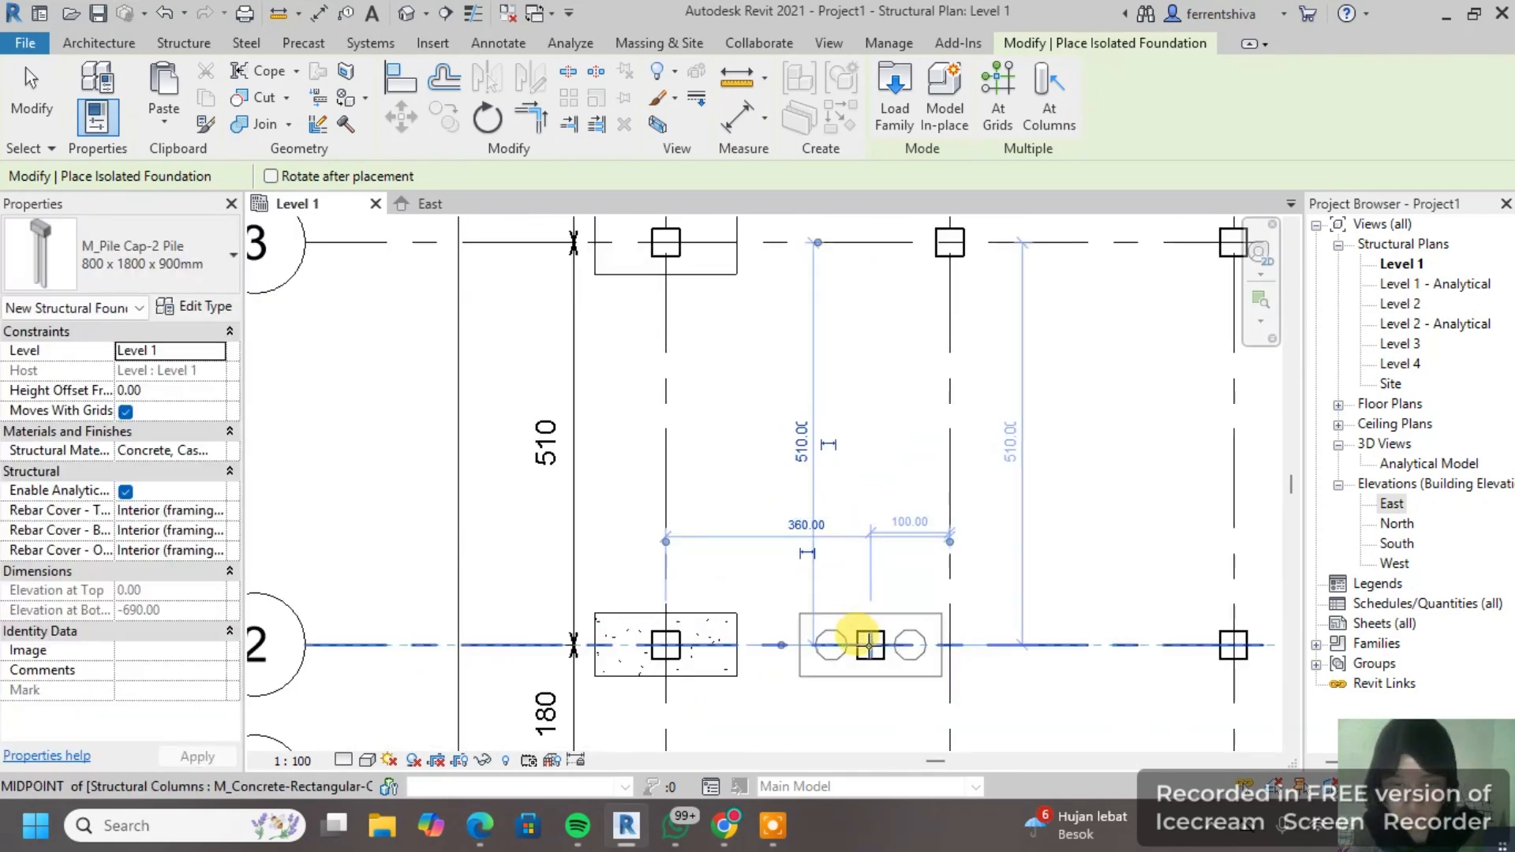
left_click(869, 642)
middle_click_drag(974, 623, 873, 723)
left_click(843, 643)
scroll(845, 293, "up", 1)
left_click(845, 294)
Step: Place two-pile caps under the grid C columns at grids 2, 1 and 3
scroll(821, 399, "down", 2)
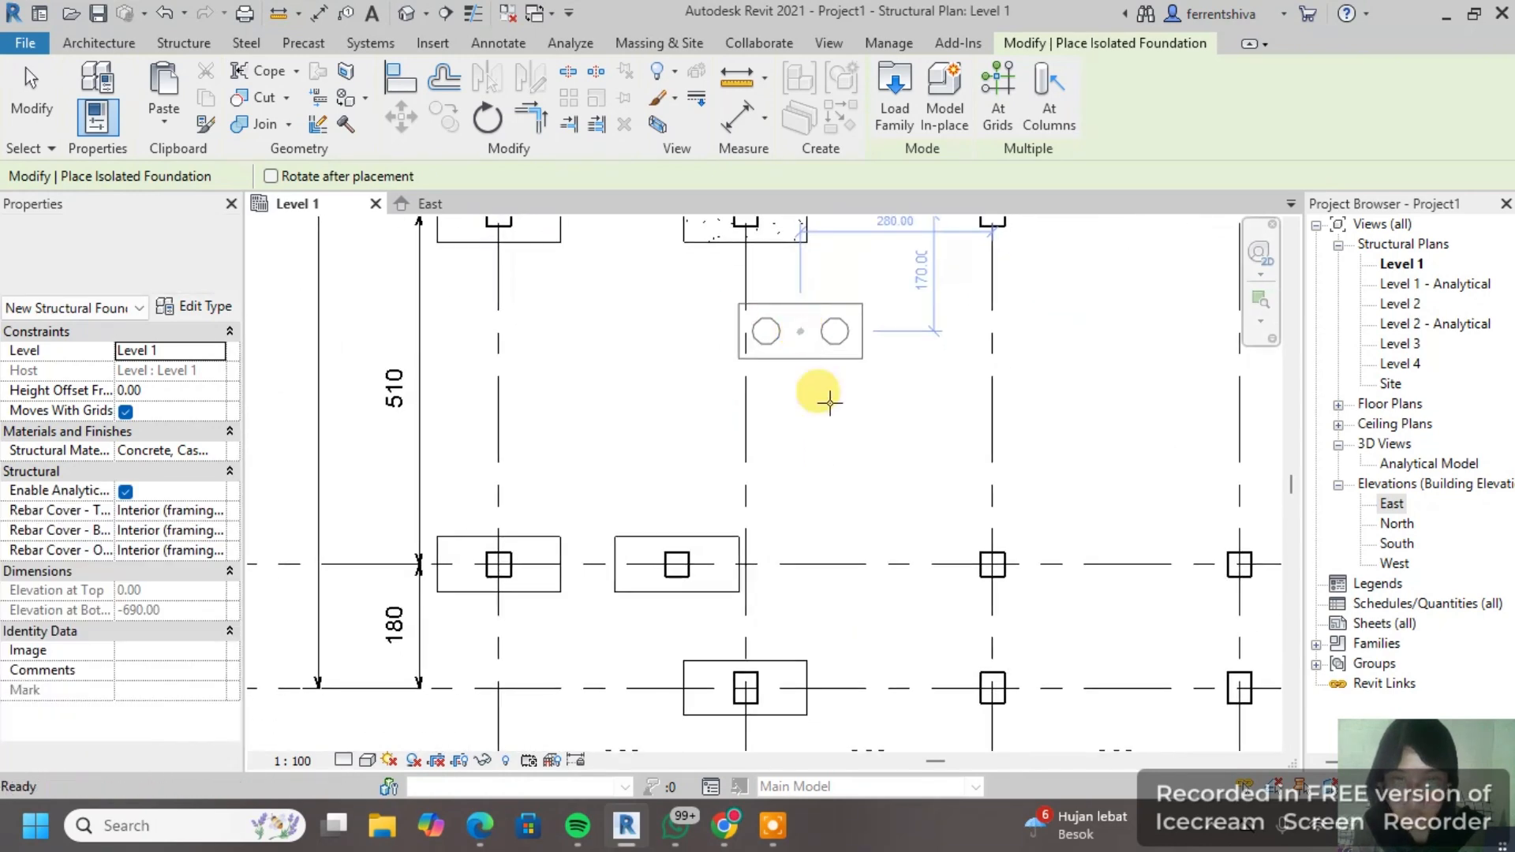
left_click(992, 564)
left_click(992, 683)
middle_click_drag(985, 330, 960, 531)
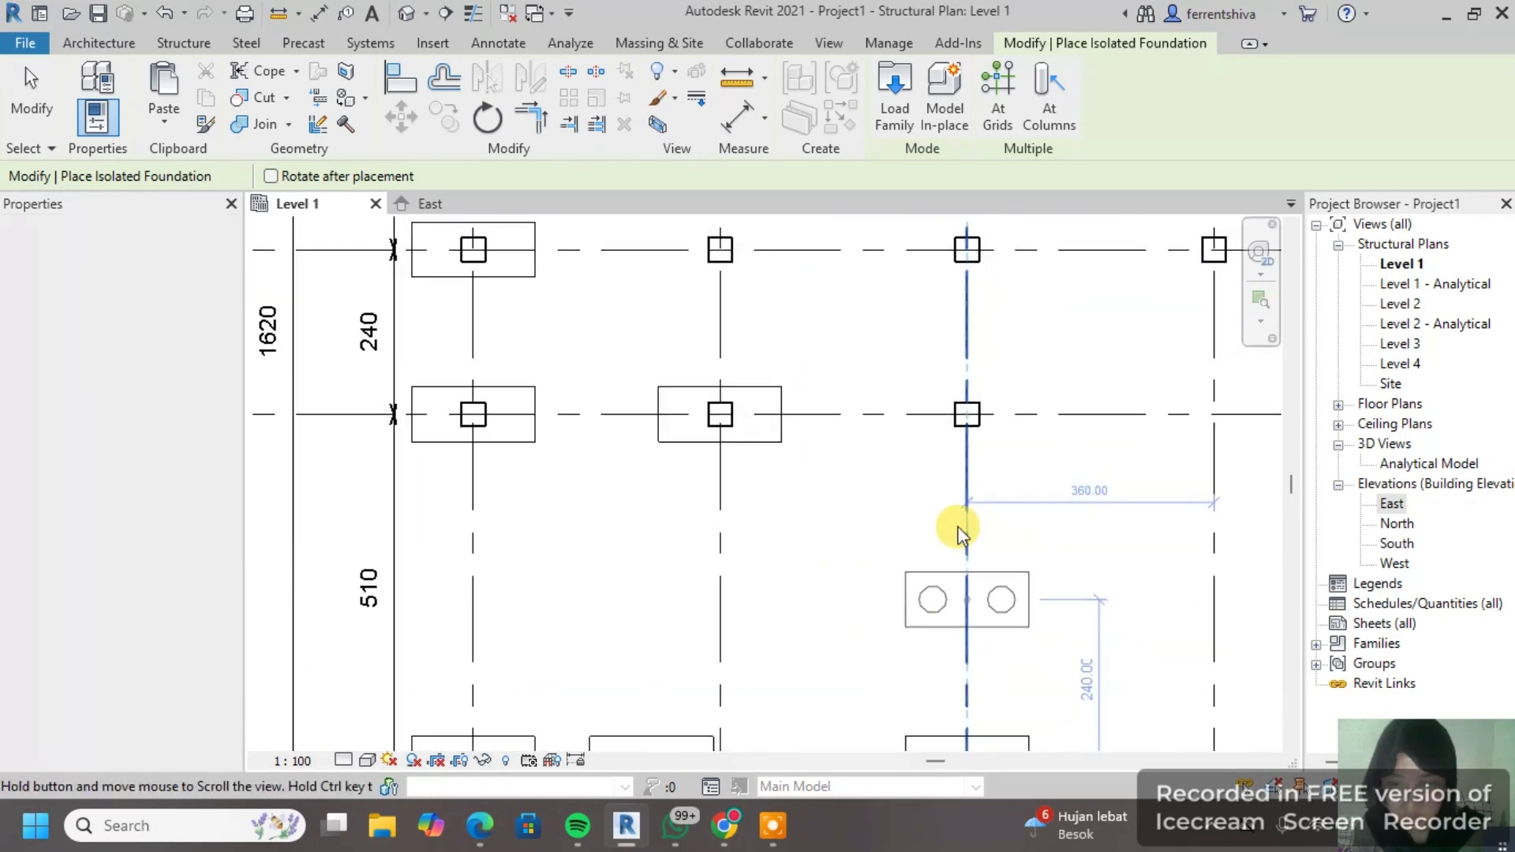
left_click(966, 413)
Step: Place two-pile caps under the grid 4 columns at grids B and C
middle_click_drag(769, 282, 805, 366)
scroll(767, 325, "up", 1)
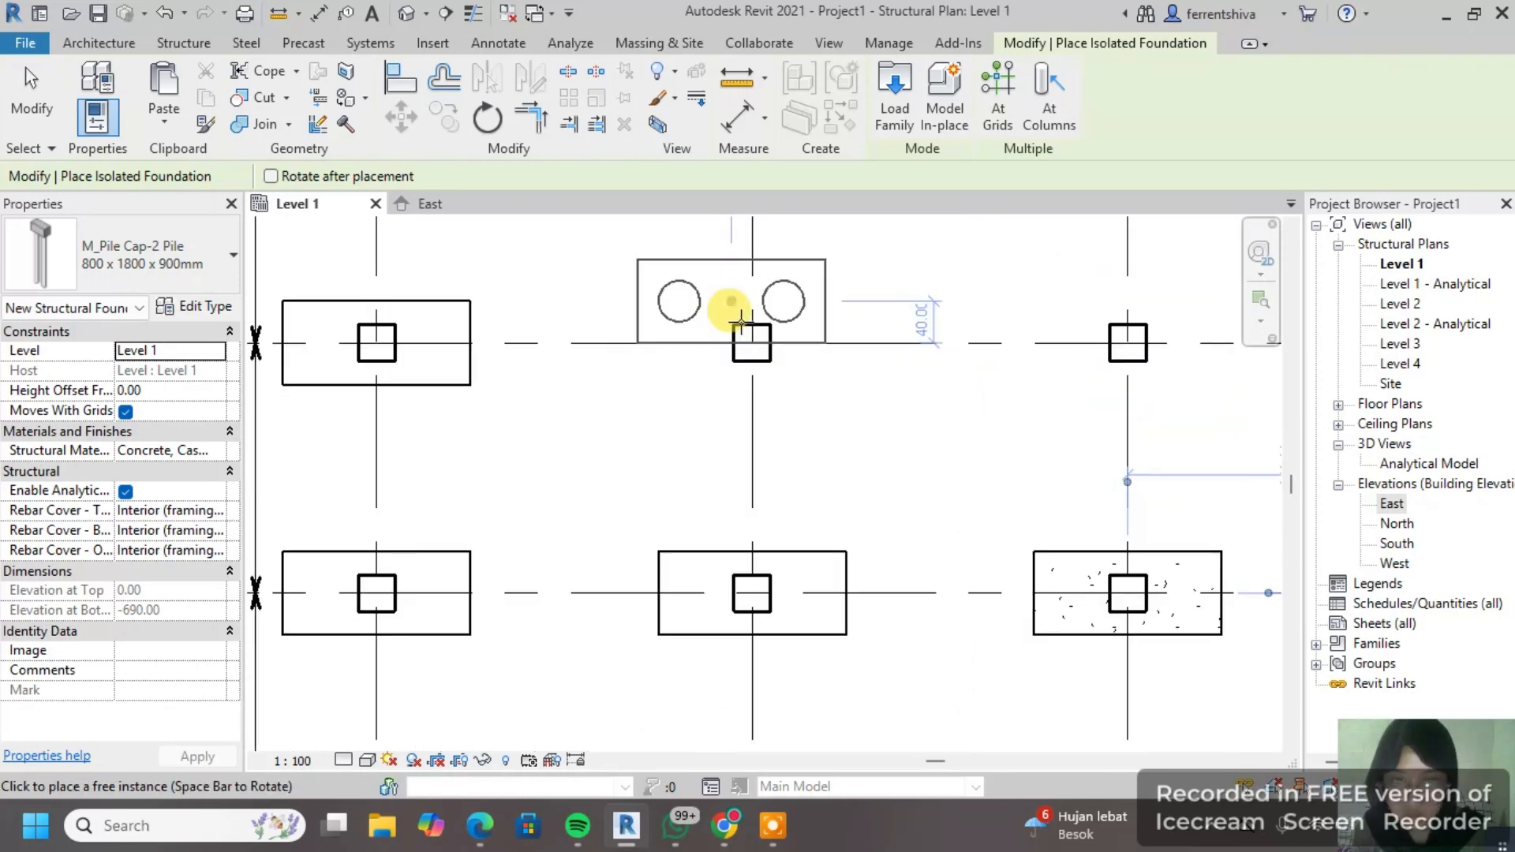
left_click(749, 340)
middle_click_drag(1004, 352, 811, 417)
left_click(939, 385)
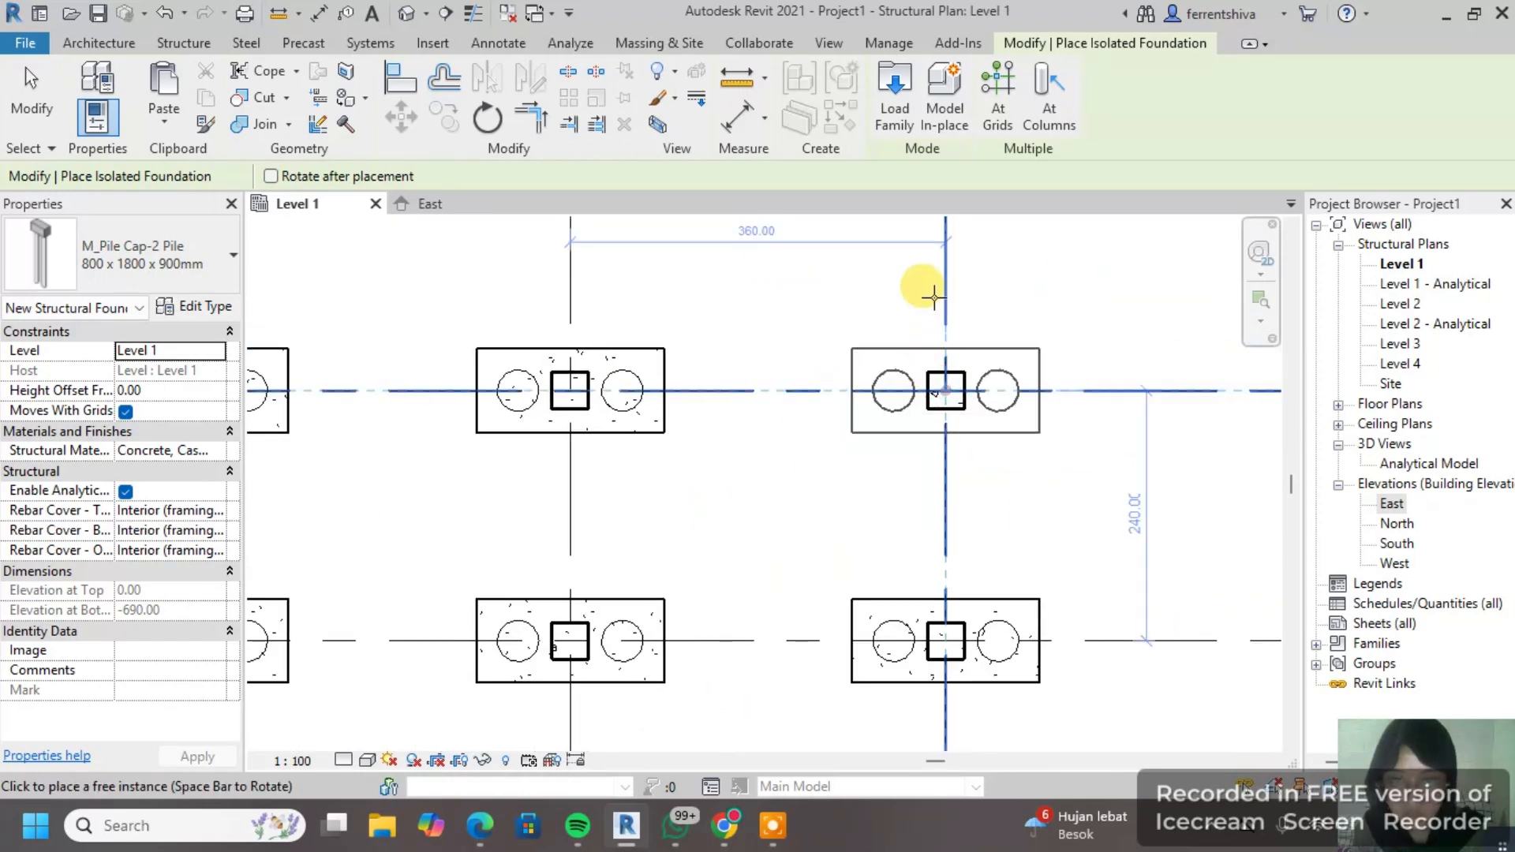
Step: Place two-pile caps under the grid D columns at grids 6 and 4
scroll(934, 298, "down", 2)
middle_click_drag(925, 225, 898, 496)
middle_click_drag(885, 304, 719, 391)
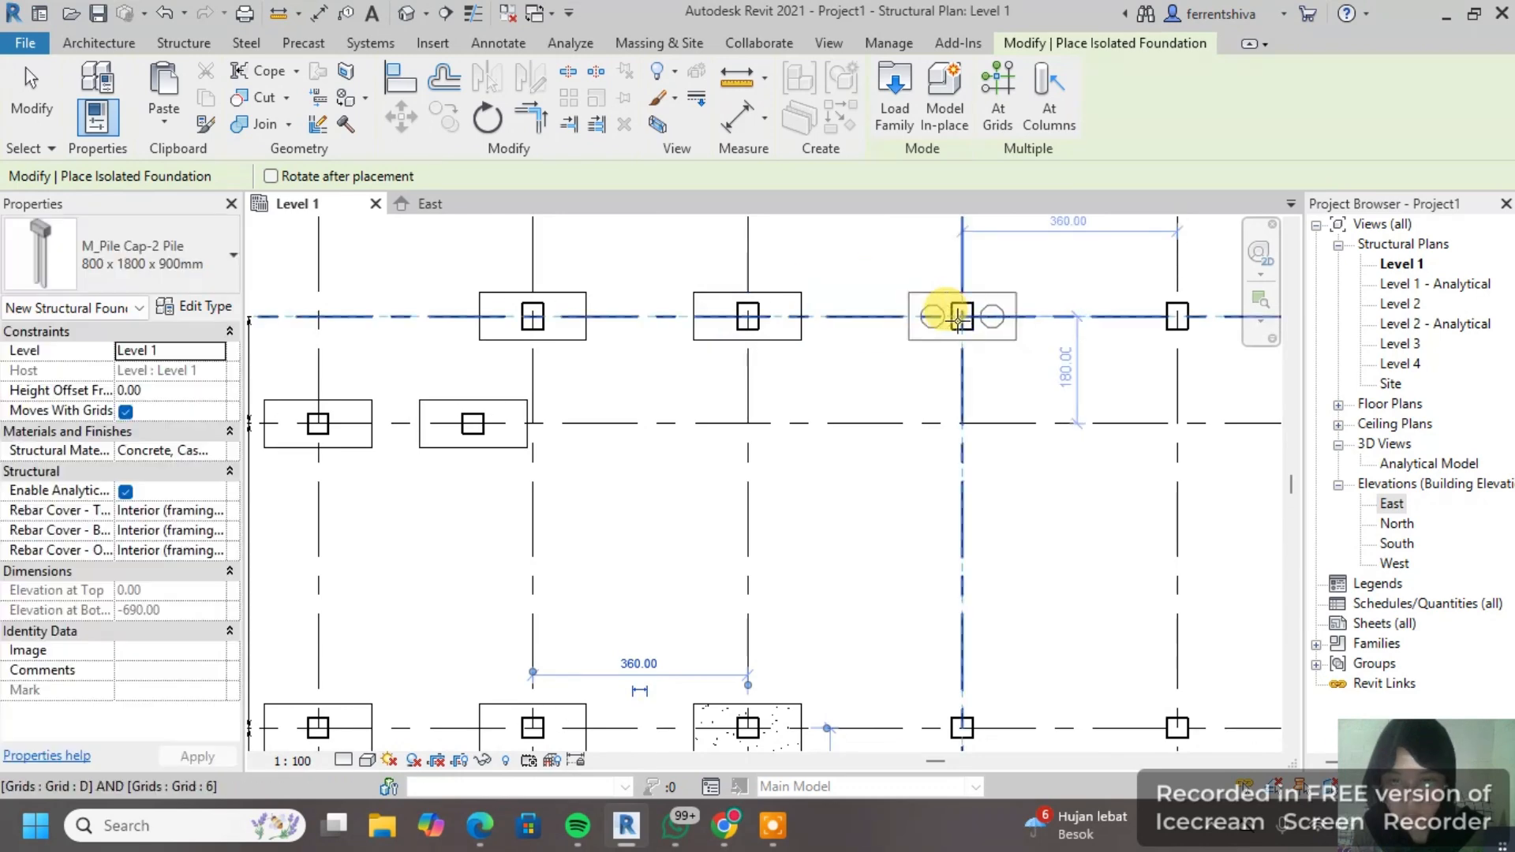
middle_click_drag(976, 444, 948, 300)
left_click(916, 493)
Step: Place two-pile caps under the grid D and grid E columns at grids 2 and 1
middle_click_drag(917, 615, 916, 395)
middle_click_drag(916, 594, 902, 437)
scroll(902, 568, "up", 1)
left_click(901, 569)
left_click(902, 693)
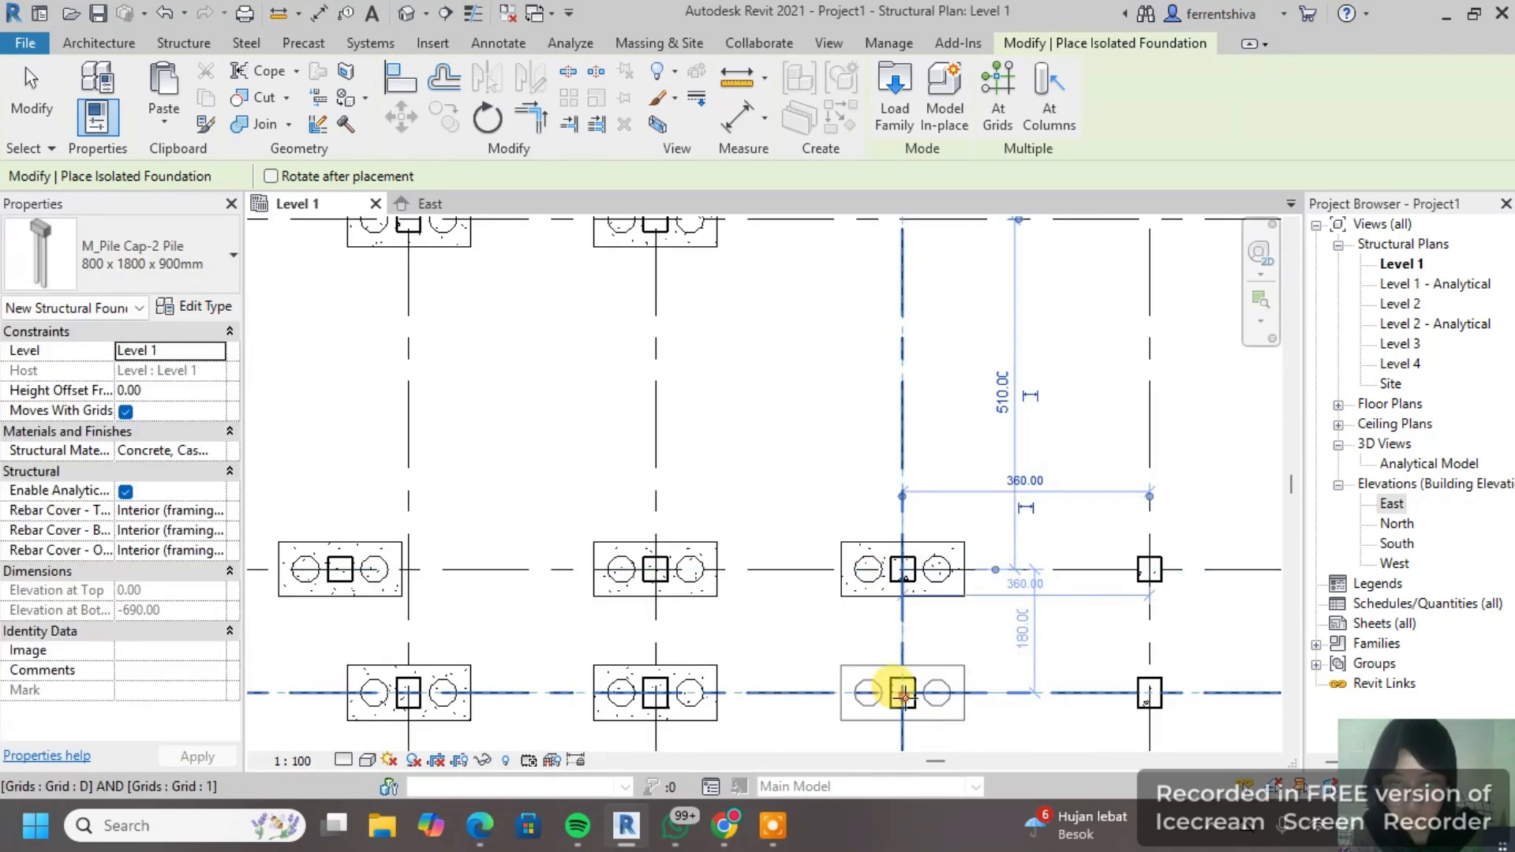
left_click(1150, 569)
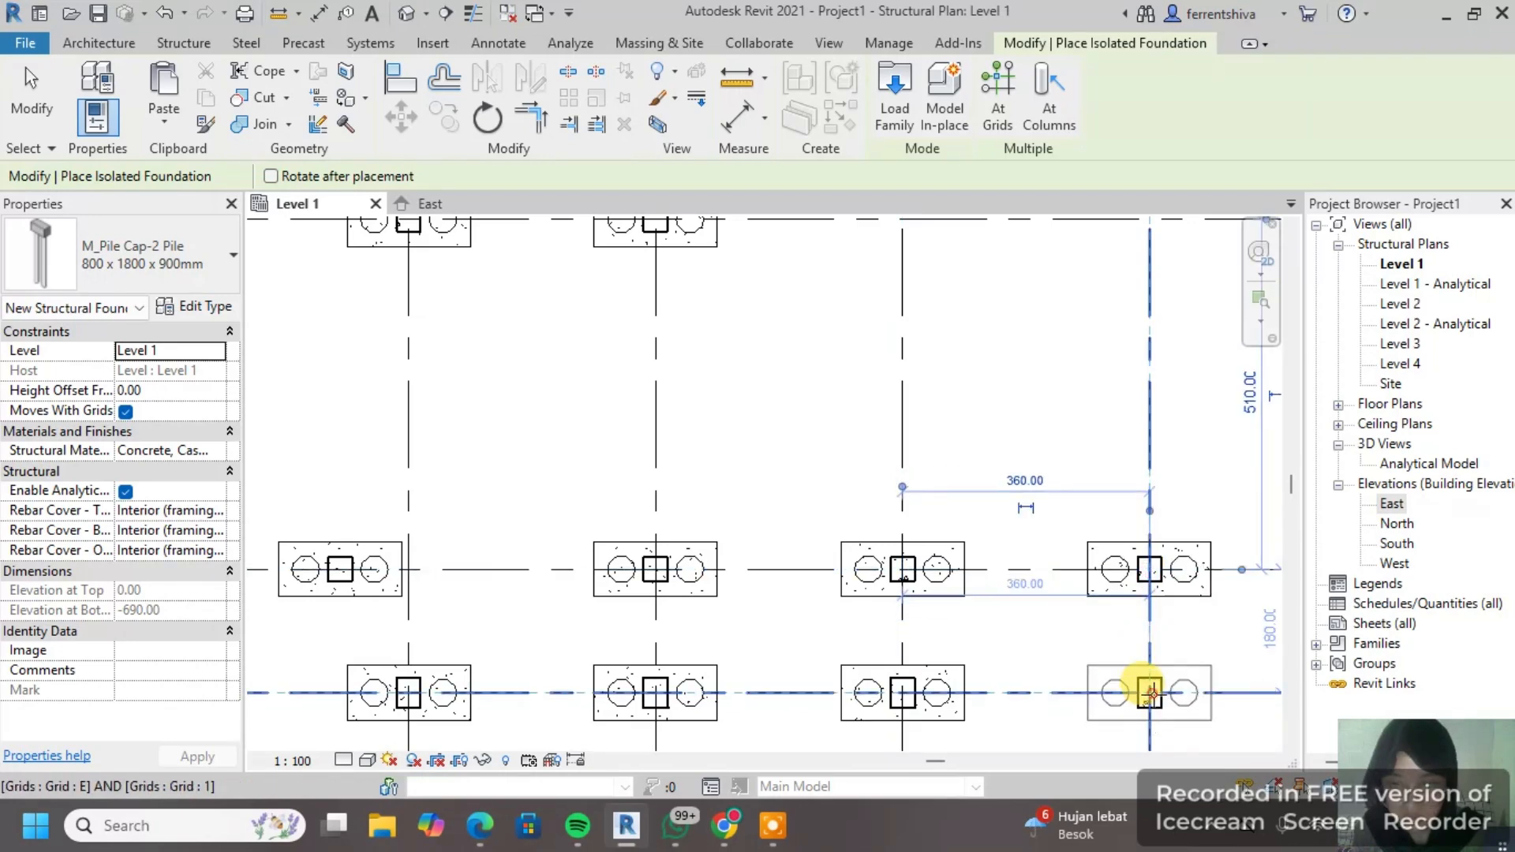
left_click(1151, 694)
Step: Place two-pile caps under the columns at E/4, E/6 and F/6
middle_click_drag(1150, 466, 991, 647)
middle_click_drag(1059, 397, 1006, 543)
left_click(934, 376)
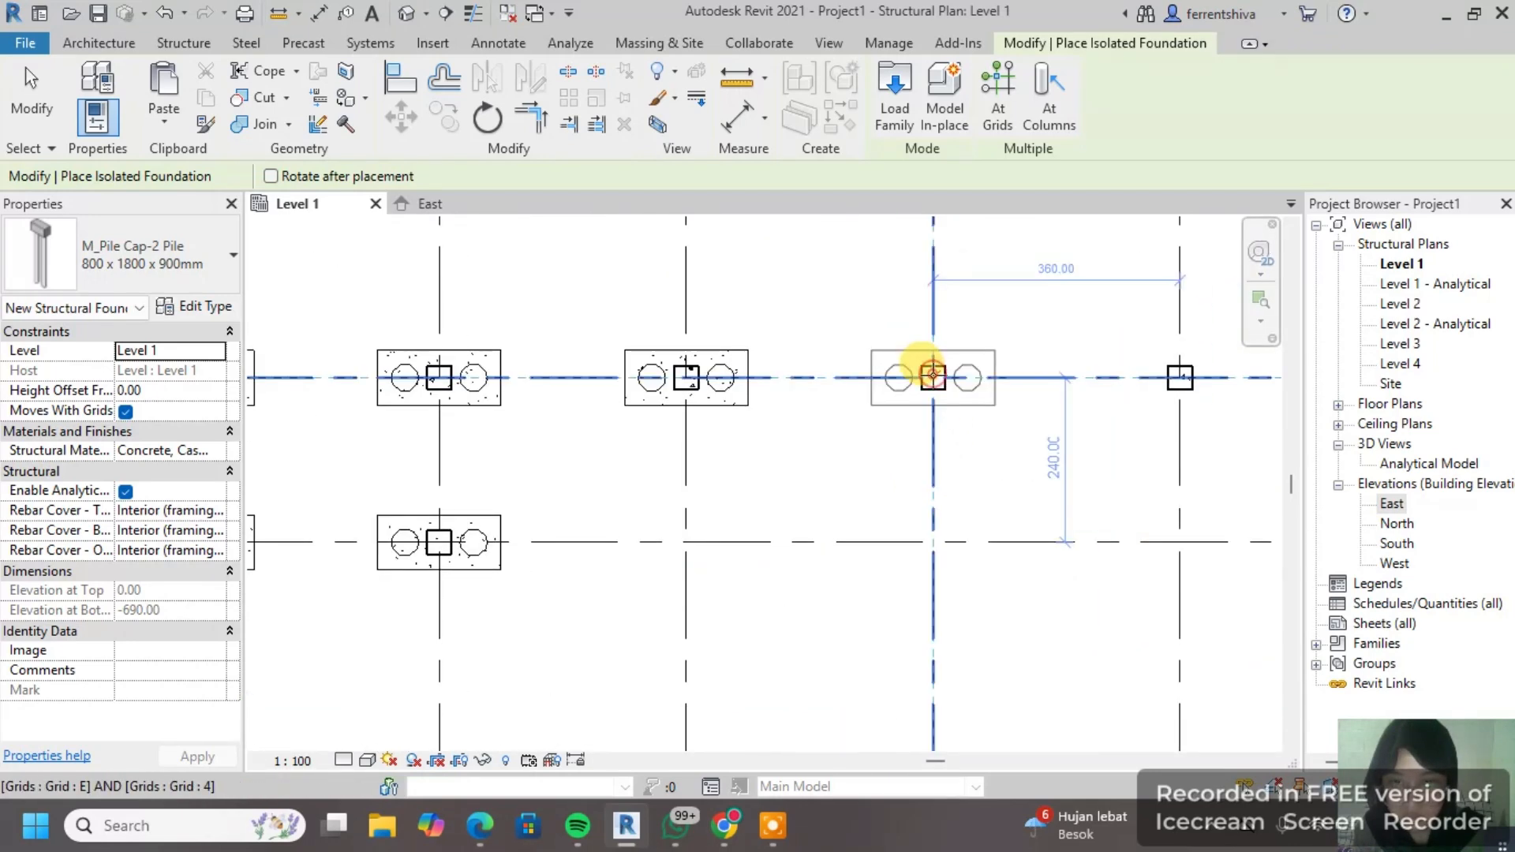
middle_click_drag(962, 292, 904, 483)
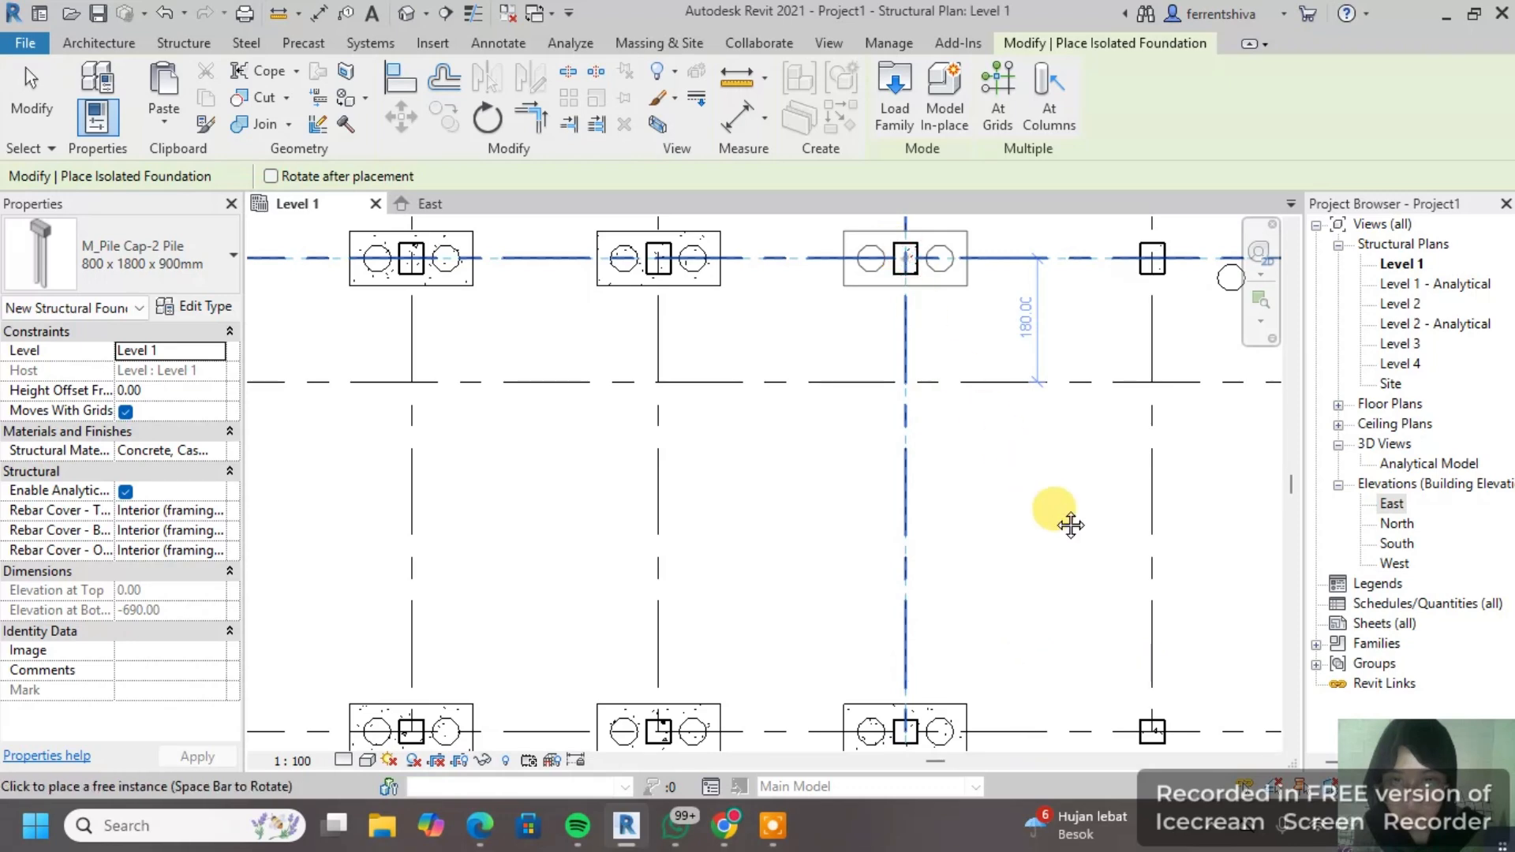
middle_click_drag(1071, 524, 916, 429)
middle_click_drag(963, 376, 829, 602)
left_click(854, 391)
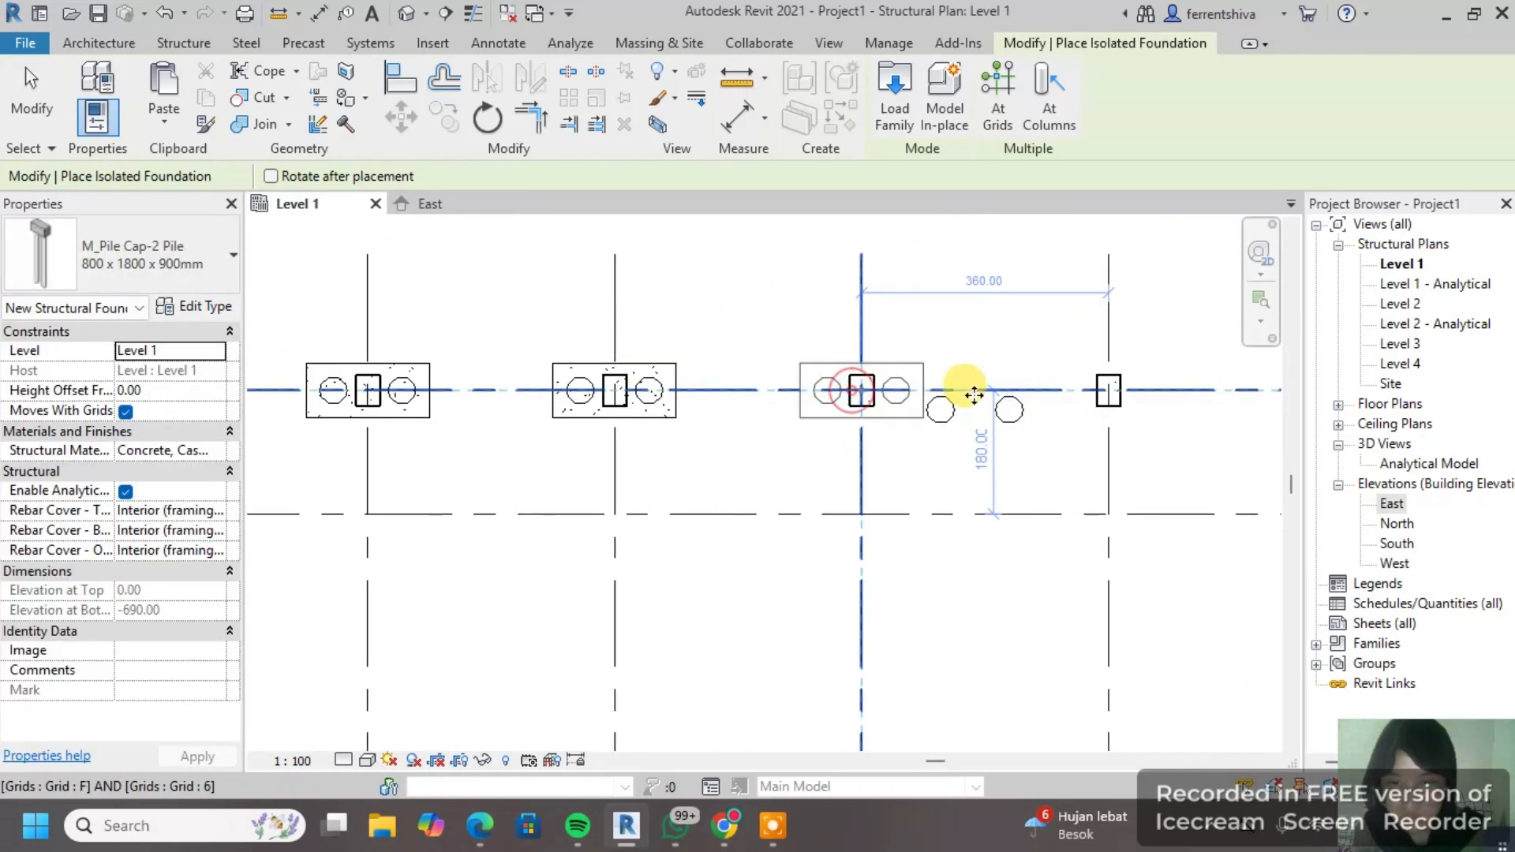
Step: Place M_Pile Cap-2 Pile 800 x 1800 x 900mm foundations under the grid 6 columns from grid F through H
scroll(974, 395, "down", 2)
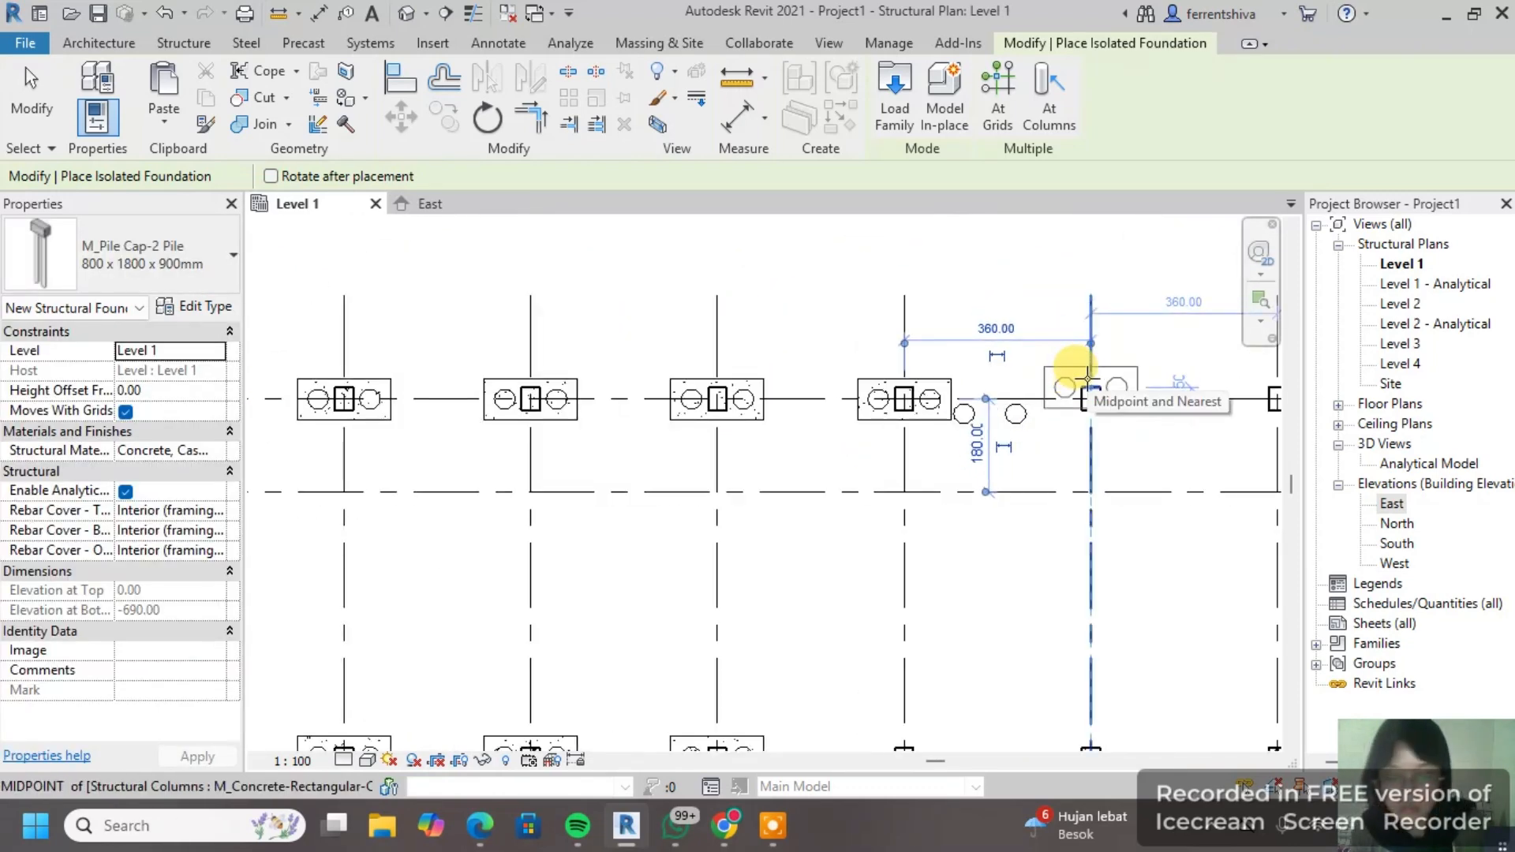
key("Escape")
key("Escape")
scroll(1104, 398, "up", 1)
left_click(446, 89)
scroll(1101, 396, "up", 2)
middle_click_drag(1098, 395, 632, 355)
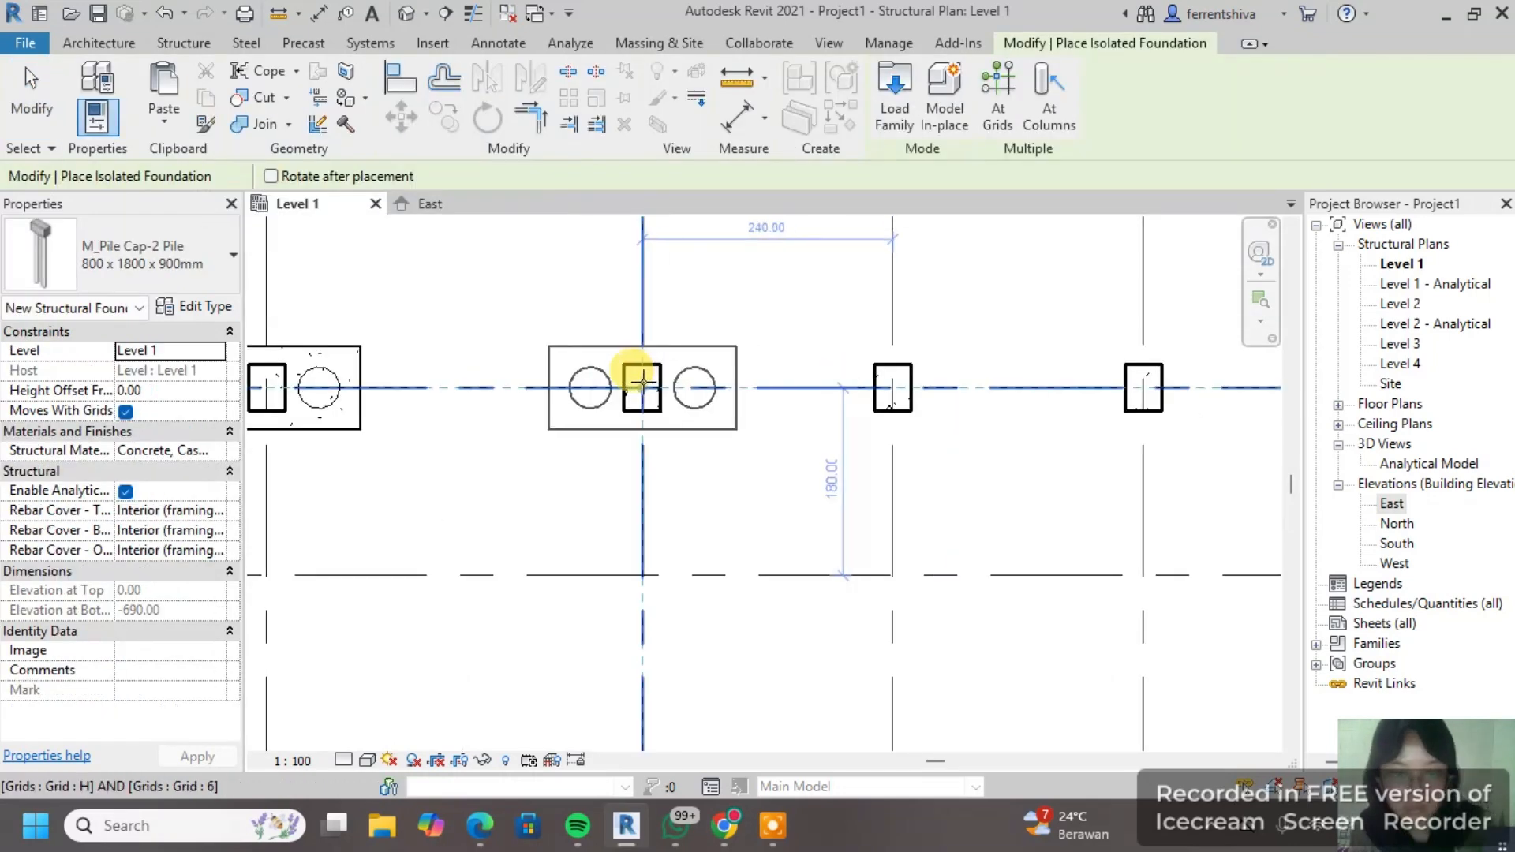
Step: Continue the 2-pile caps along grid 6 under the columns at grids I, J, K and L
left_click(893, 386)
middle_click_drag(1030, 394, 807, 393)
left_click(919, 386)
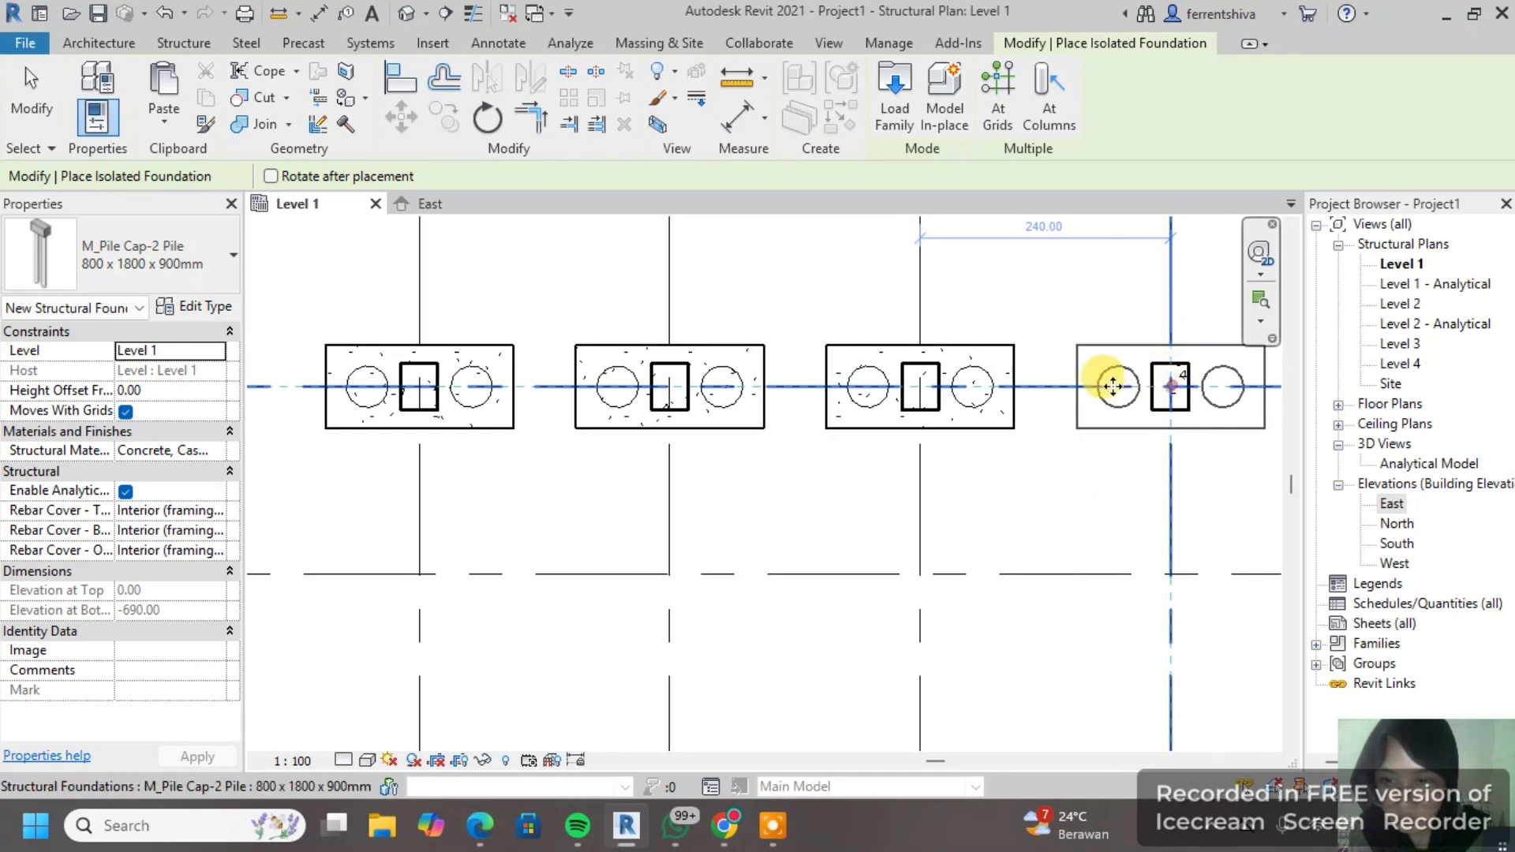
left_click(1171, 386)
scroll(1112, 386, "down", 2)
middle_click_drag(1112, 387, 872, 388)
left_click(1096, 386)
Step: Add 2-pile caps under the remaining grid 6 columns from grid M through Q
middle_click_drag(1101, 406, 766, 433)
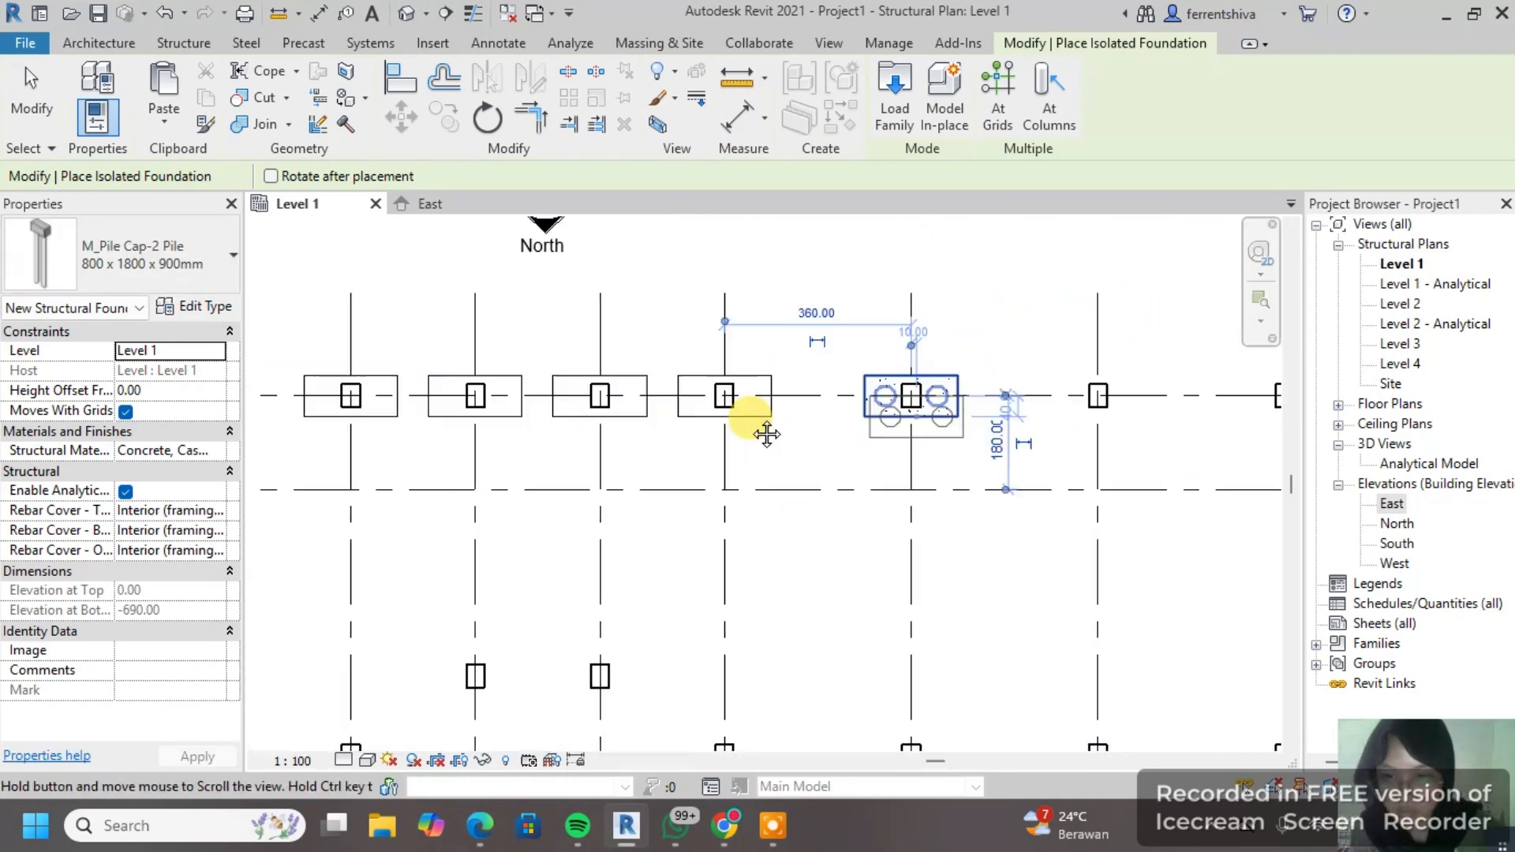
scroll(1112, 394, "up", 3)
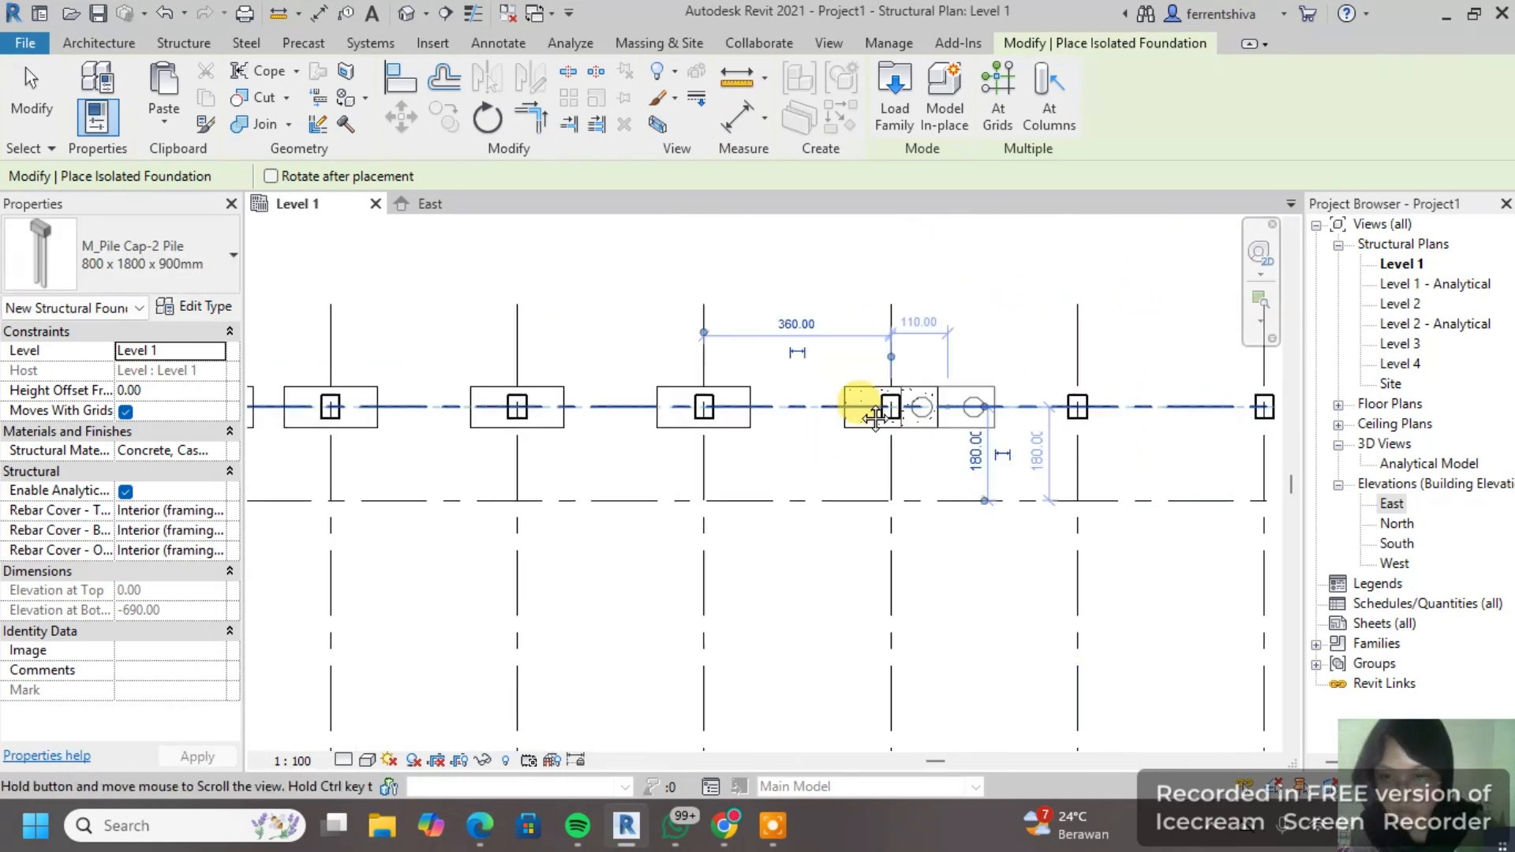
scroll(938, 413, "down", 2)
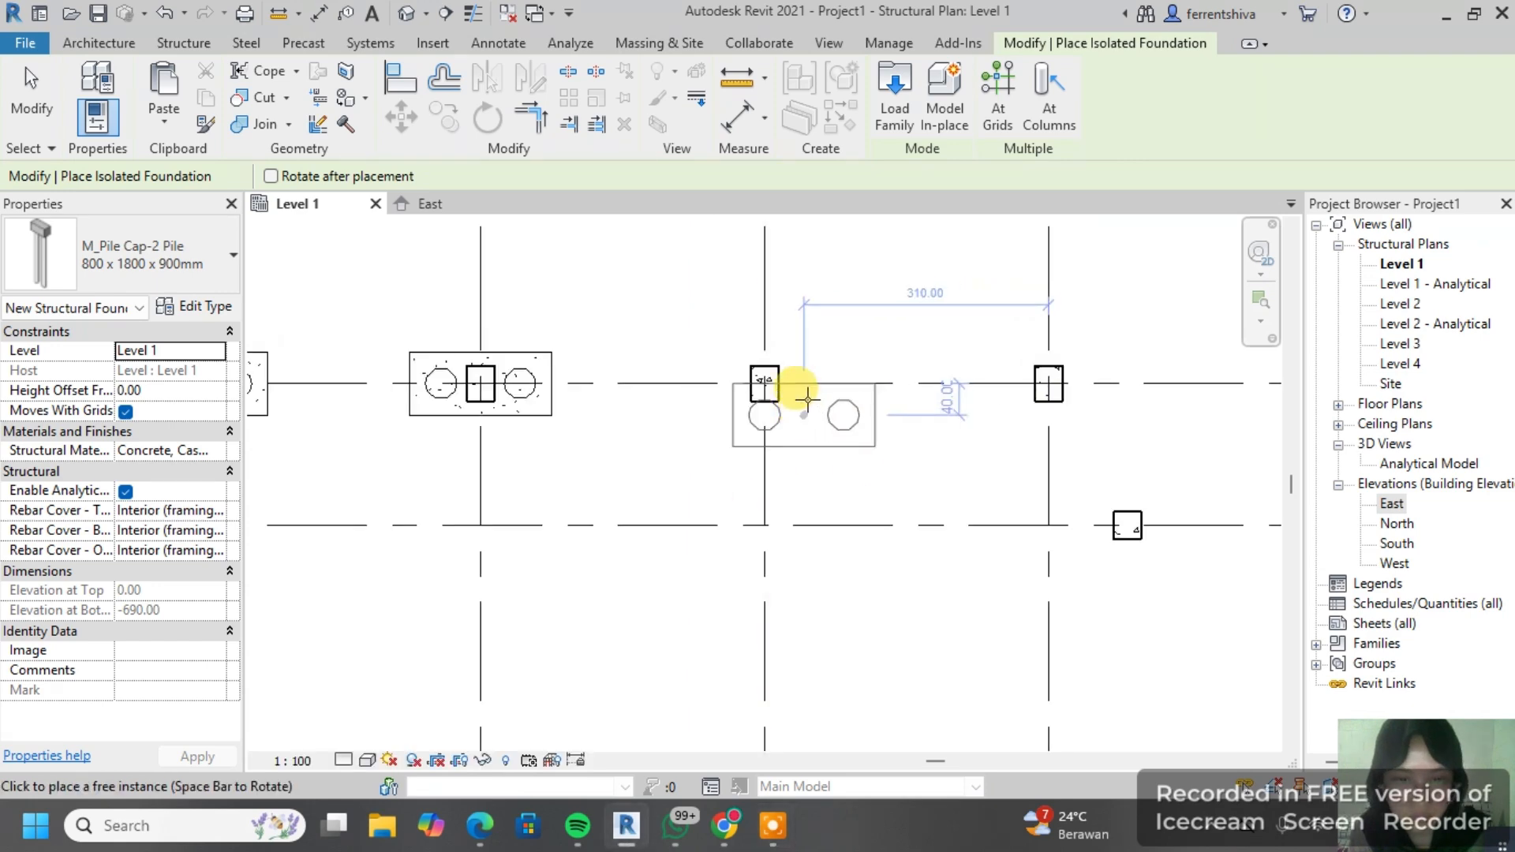
left_click(1073, 371)
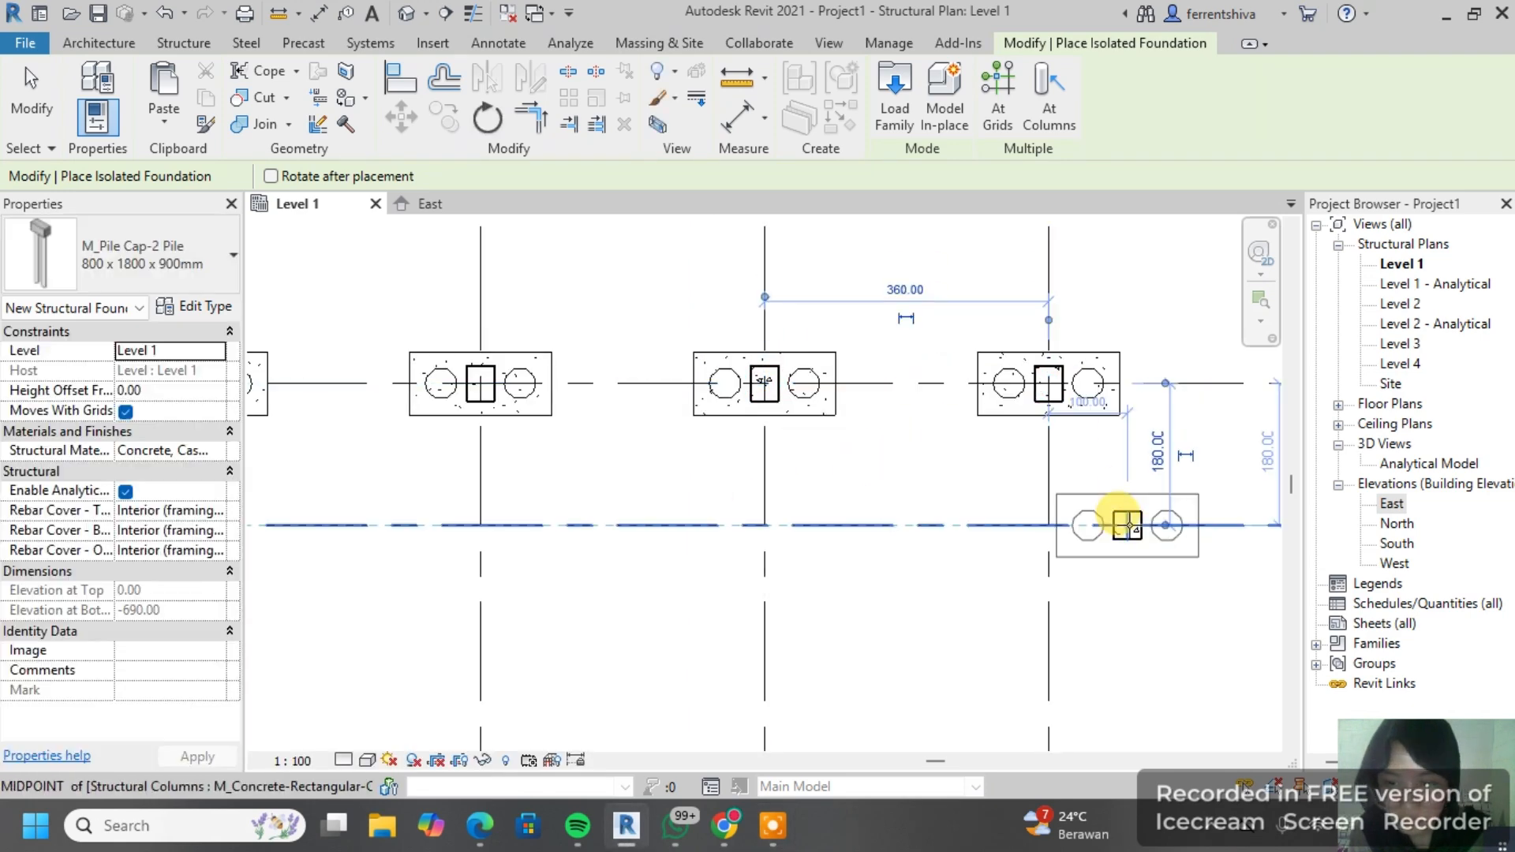
Step: Place 2-pile caps on grid 5 under the column between grids Q and R and the column at grid R
left_click(1127, 524)
middle_click_drag(1130, 524, 775, 442)
left_click(978, 440)
scroll(1059, 379, "down", 4)
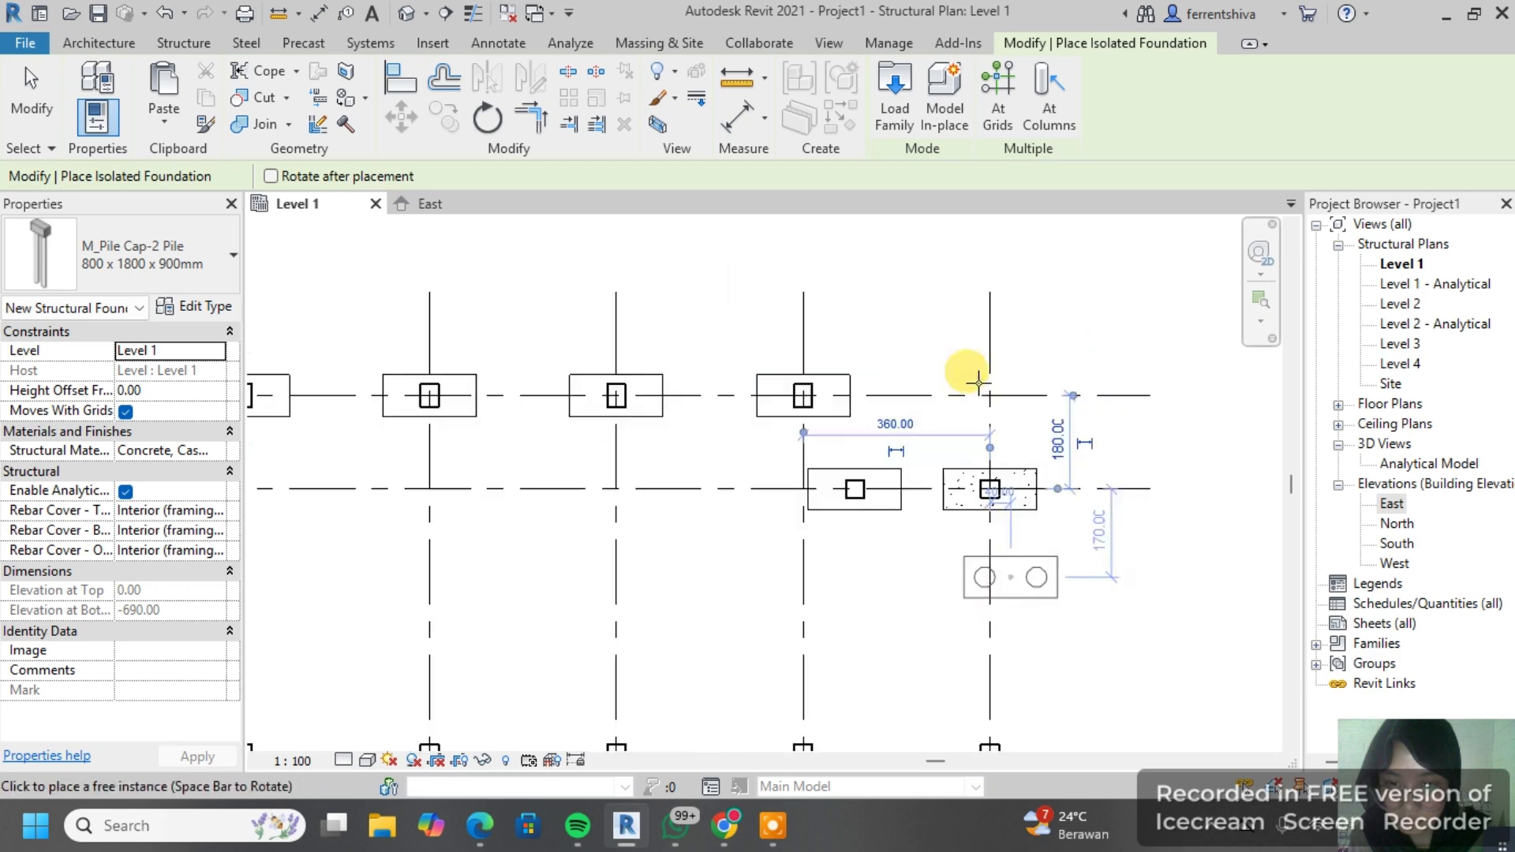
Step: Place 2-pile caps under the columns where grids P, Q and R cross grids 3 and 4
scroll(1042, 433, "up", 3)
left_click(955, 449)
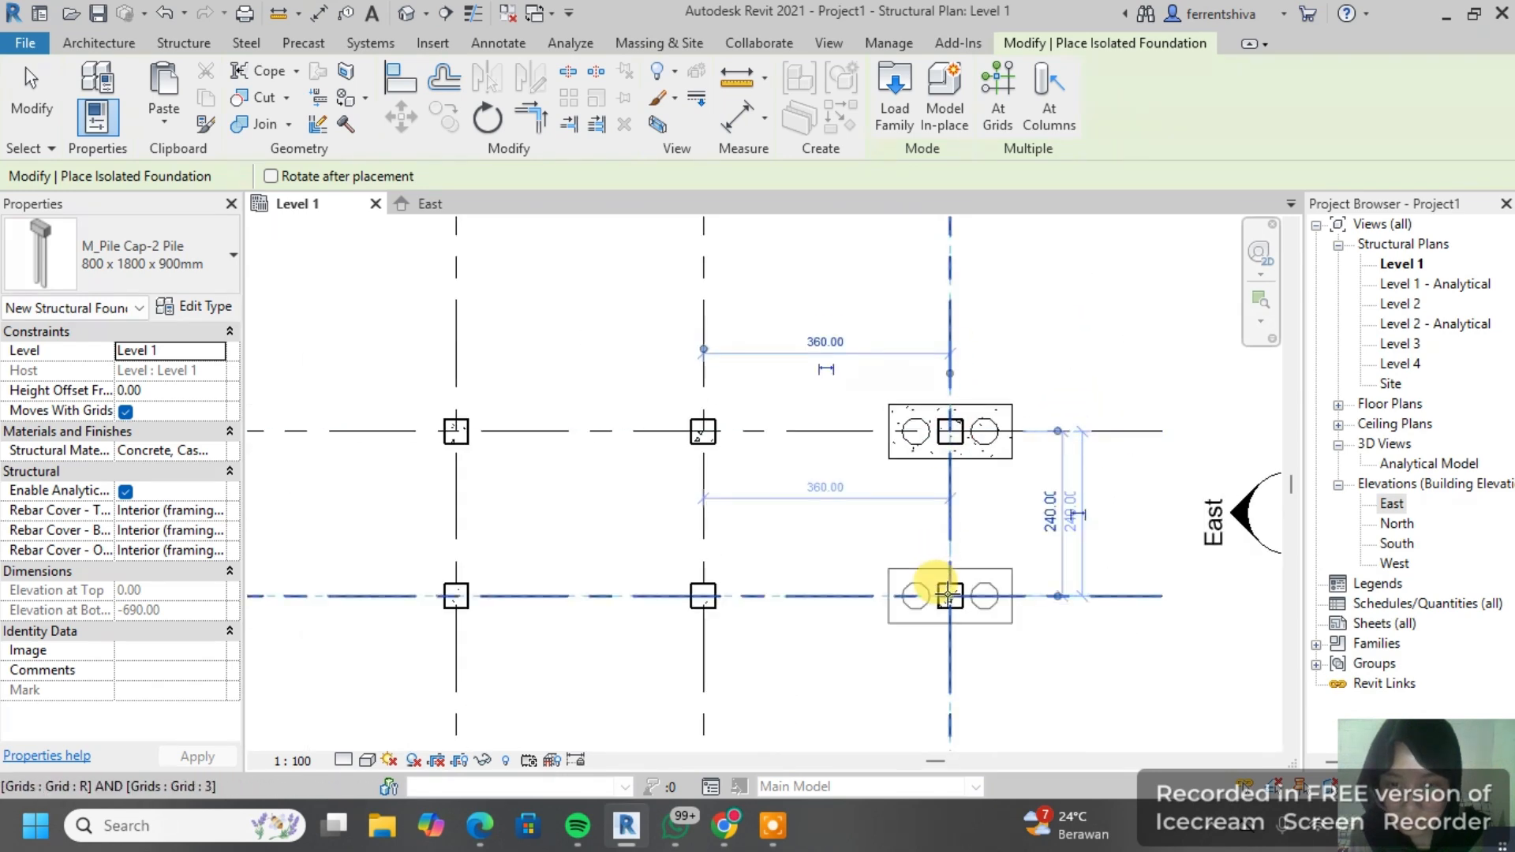
left_click(704, 598)
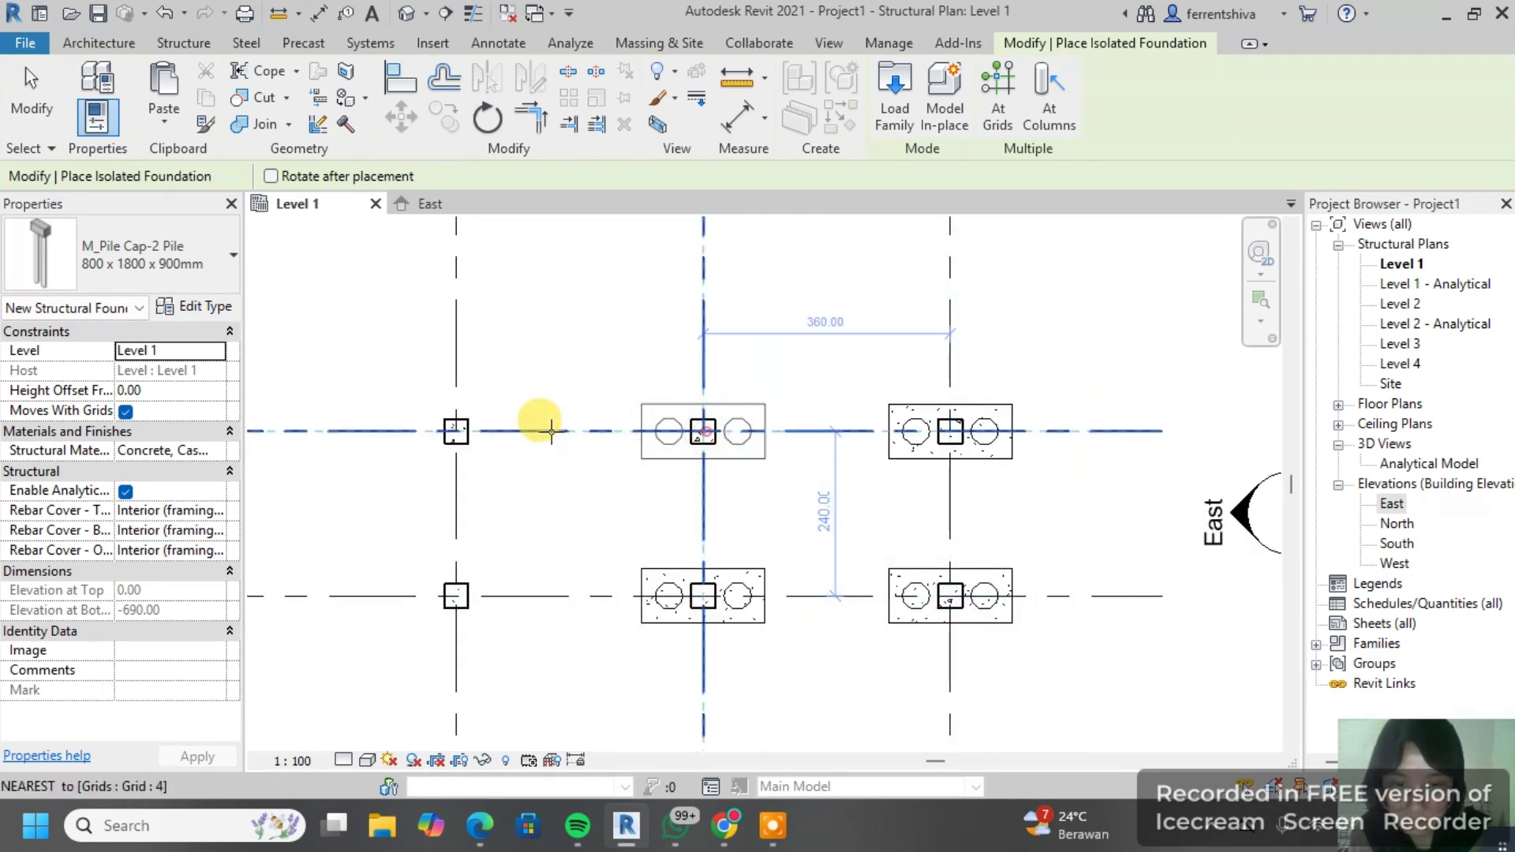
left_click(456, 431)
left_click(449, 595)
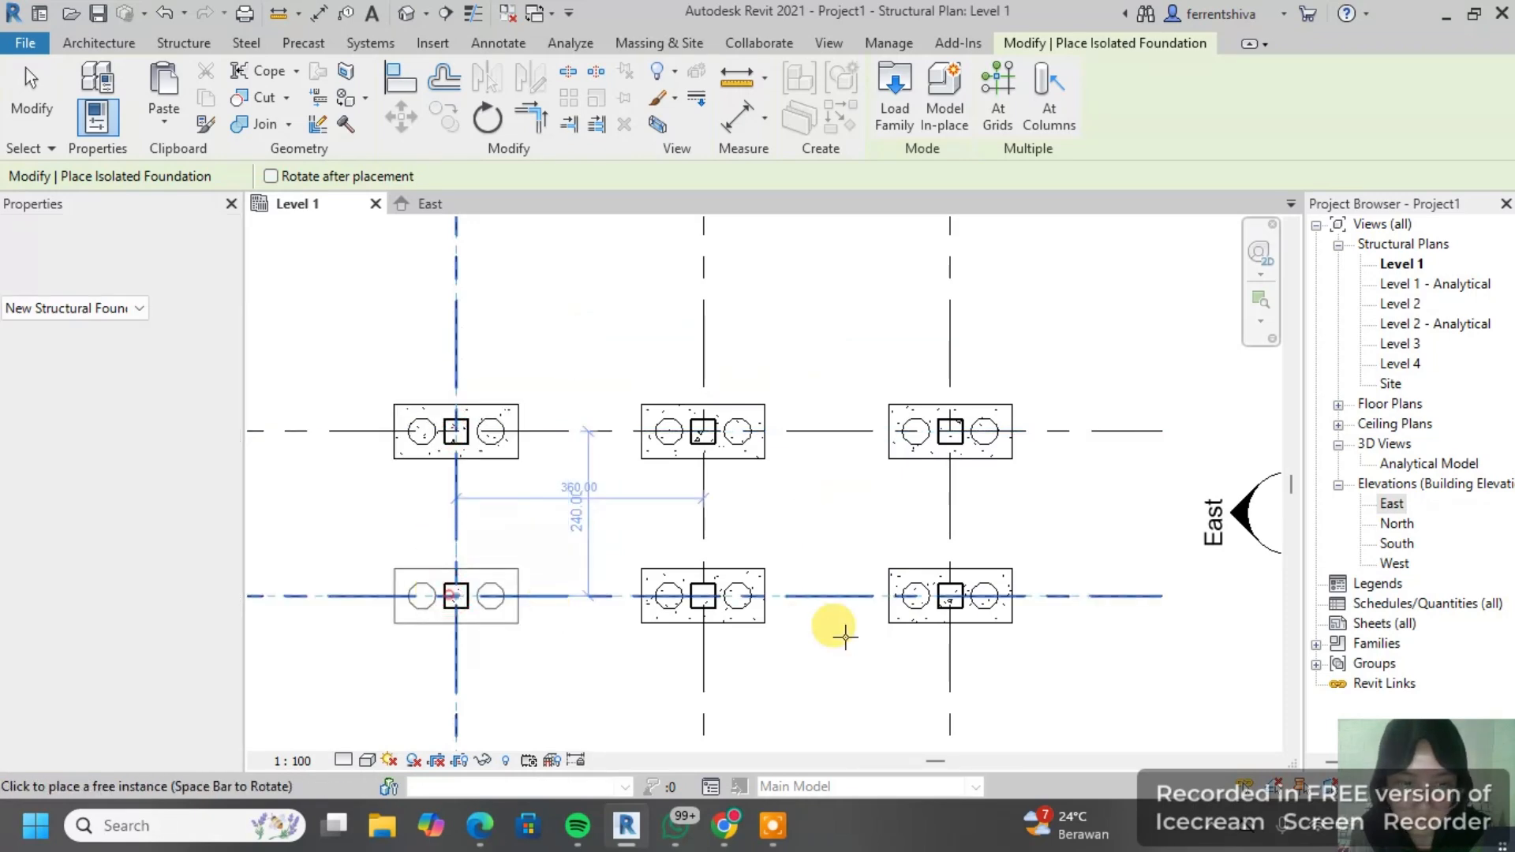
Step: Place 2-pile caps on grid 2 at R, between Q and R, and at P, and on grid 1 at Q and P
scroll(847, 639, "down", 4)
middle_click_drag(863, 652, 900, 409)
scroll(921, 593, "up", 3)
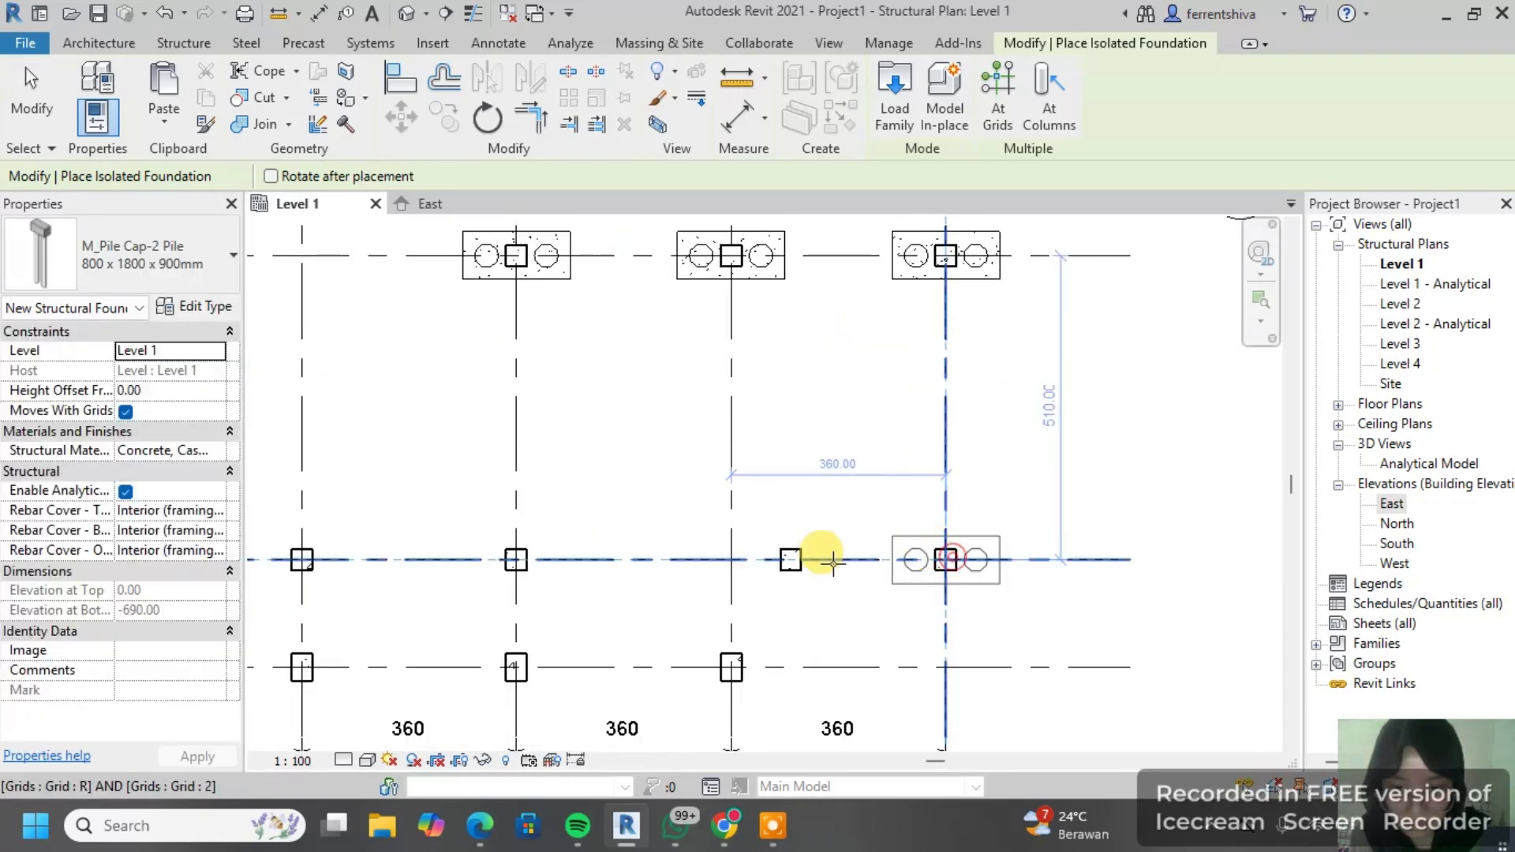
left_click(728, 666)
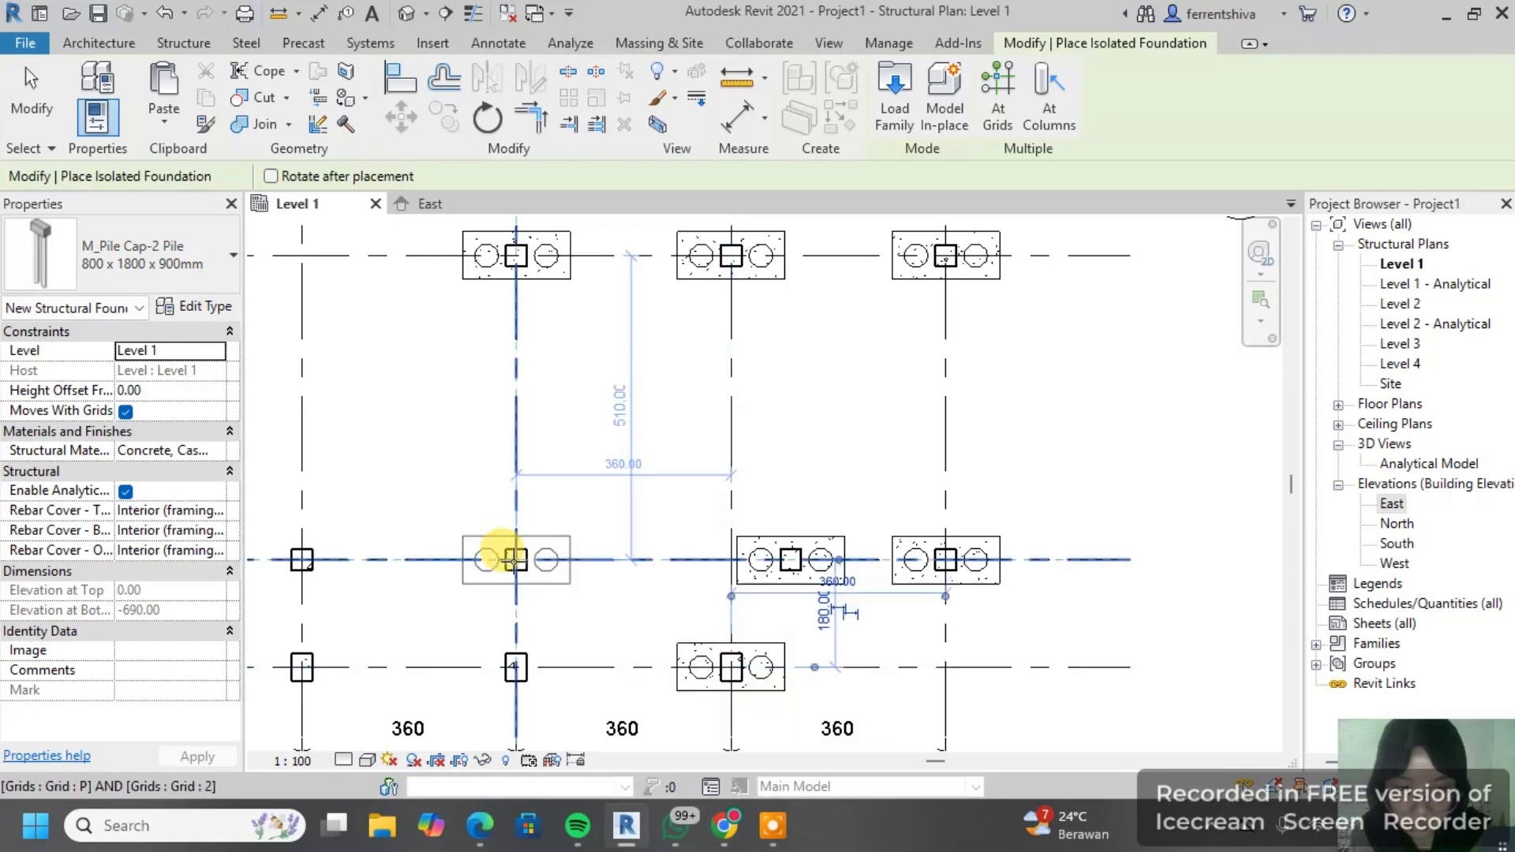
left_click(515, 561)
left_click(515, 666)
Step: Place 2-pile caps under the columns at grids O, N and M on grids 1 and 2, and end foundation placement
middle_click_drag(442, 602, 918, 531)
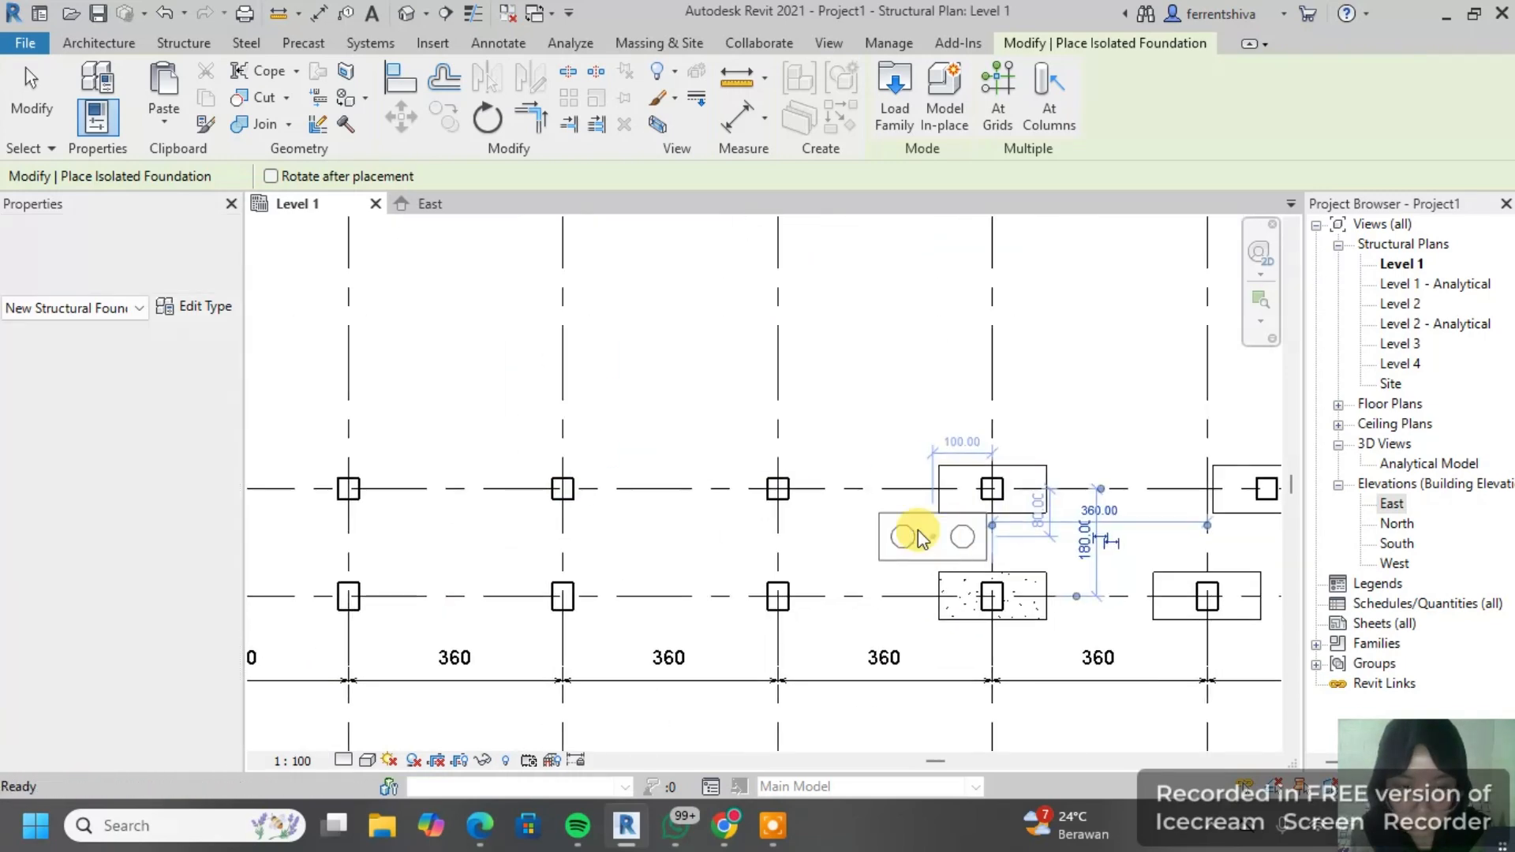
left_click(777, 488)
left_click(778, 596)
left_click(562, 489)
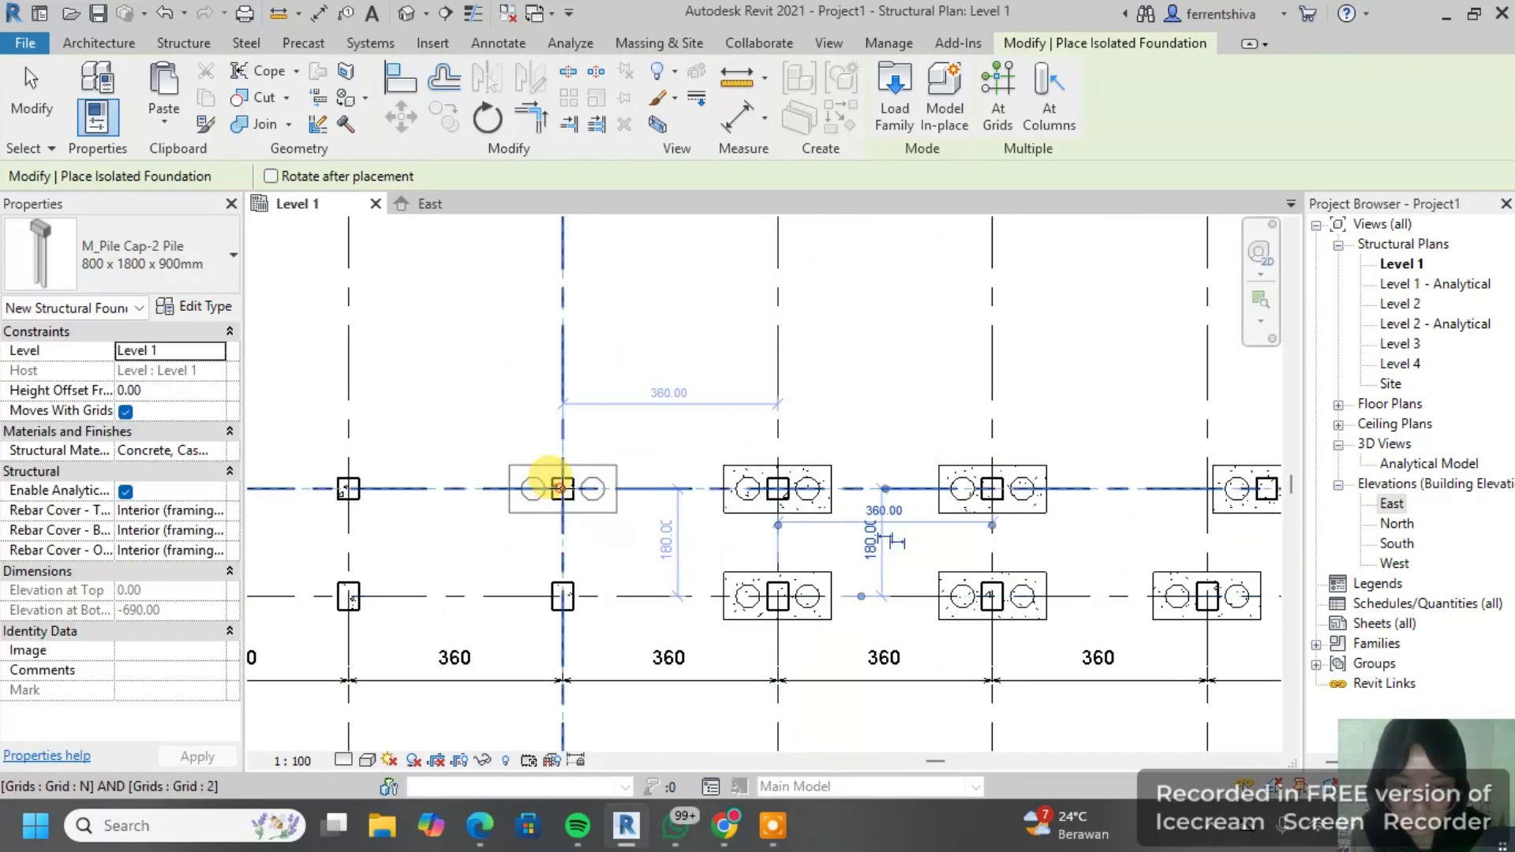
left_click(563, 596)
left_click(349, 598)
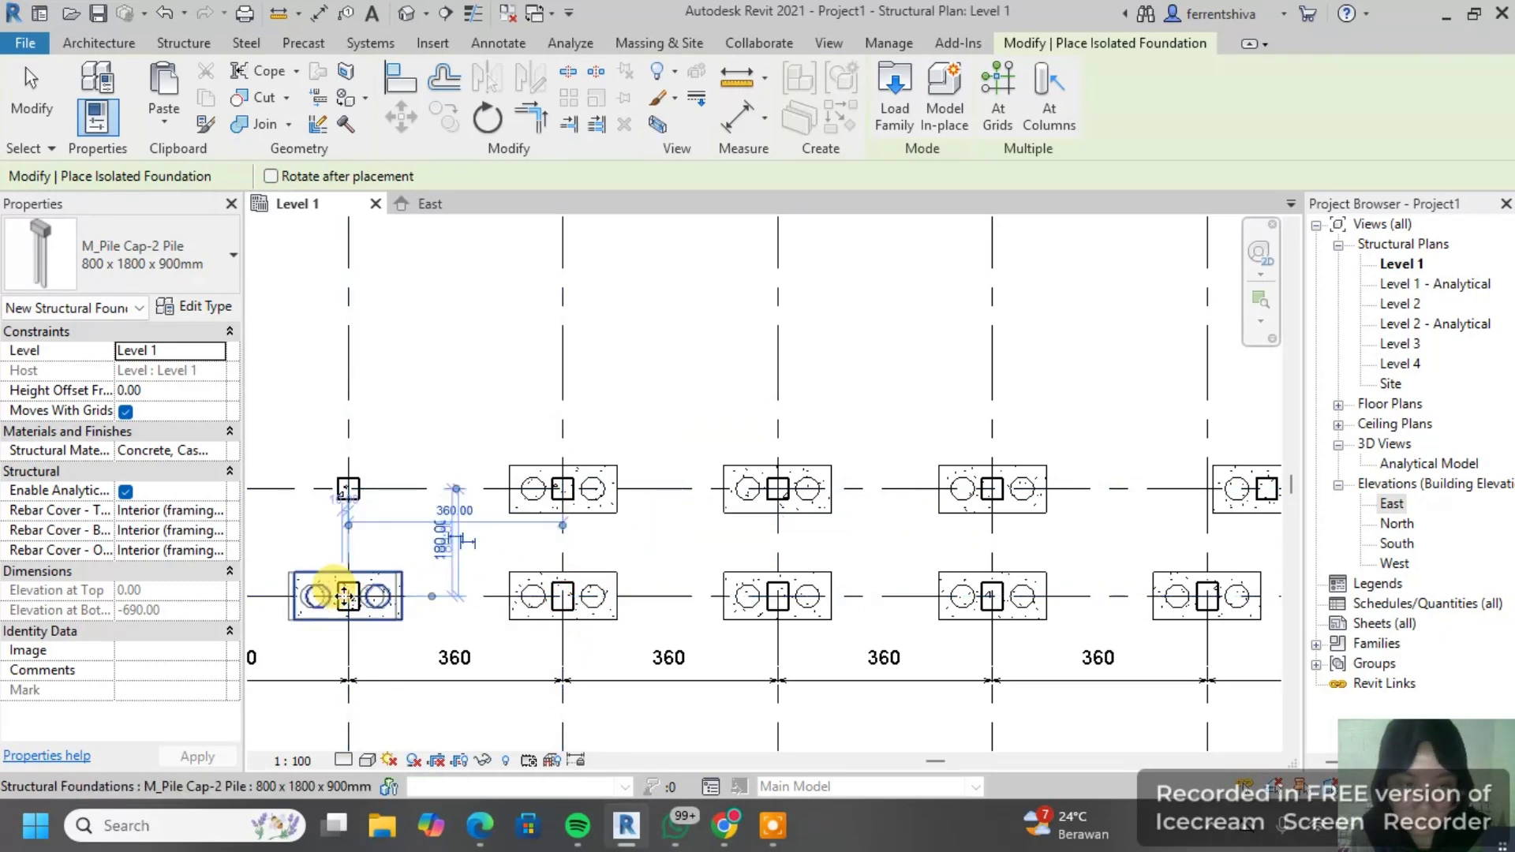
left_click(350, 487)
key("z")
key("f")
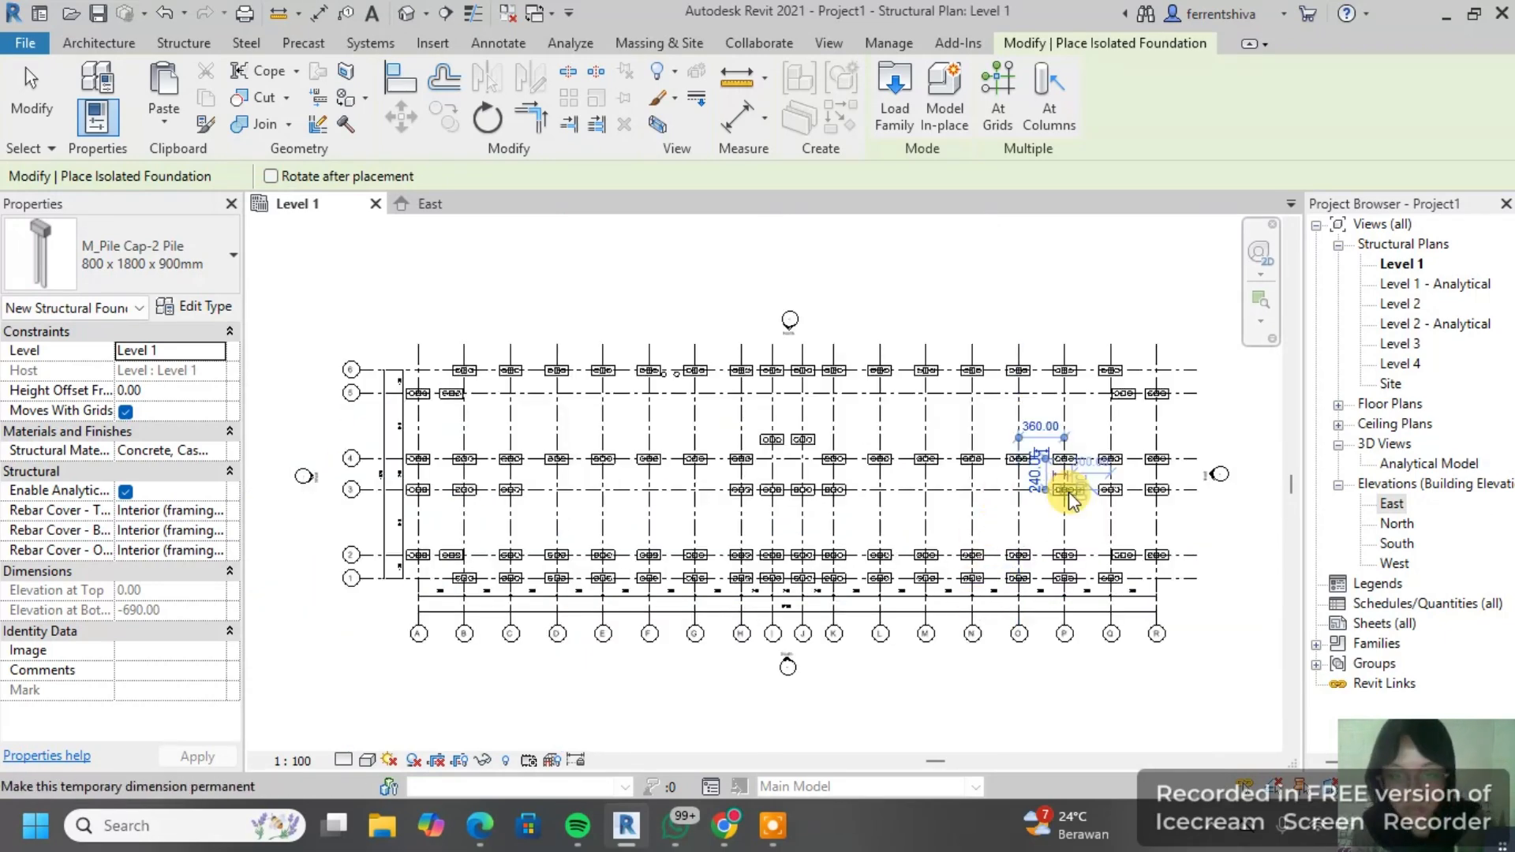
key("Escape")
key("Escape")
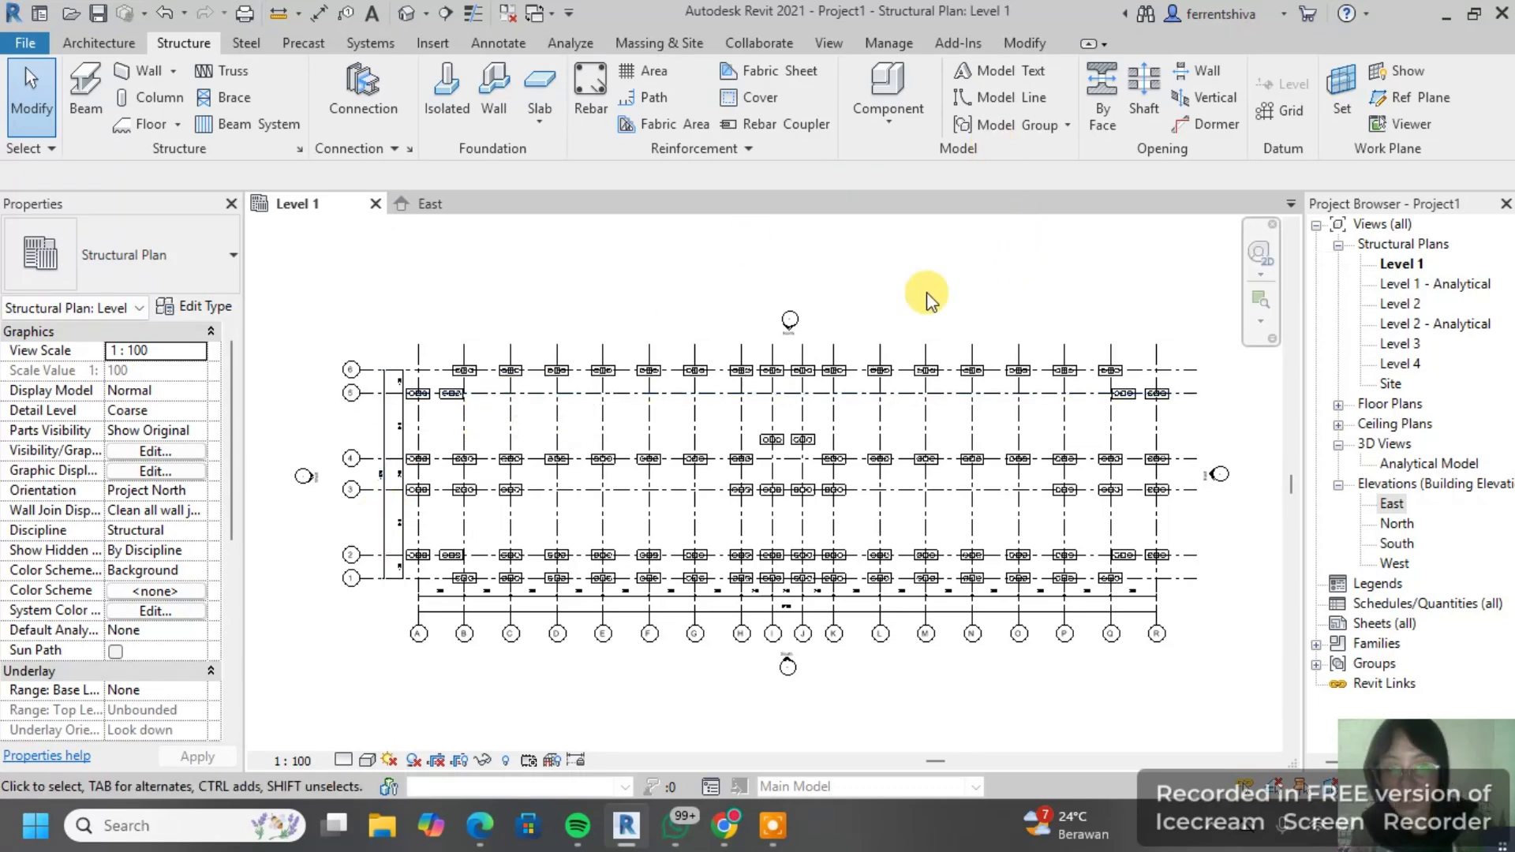
Step: Check the pile caps and columns in the East elevation, and return to the Level 1 plan
left_click(430, 203)
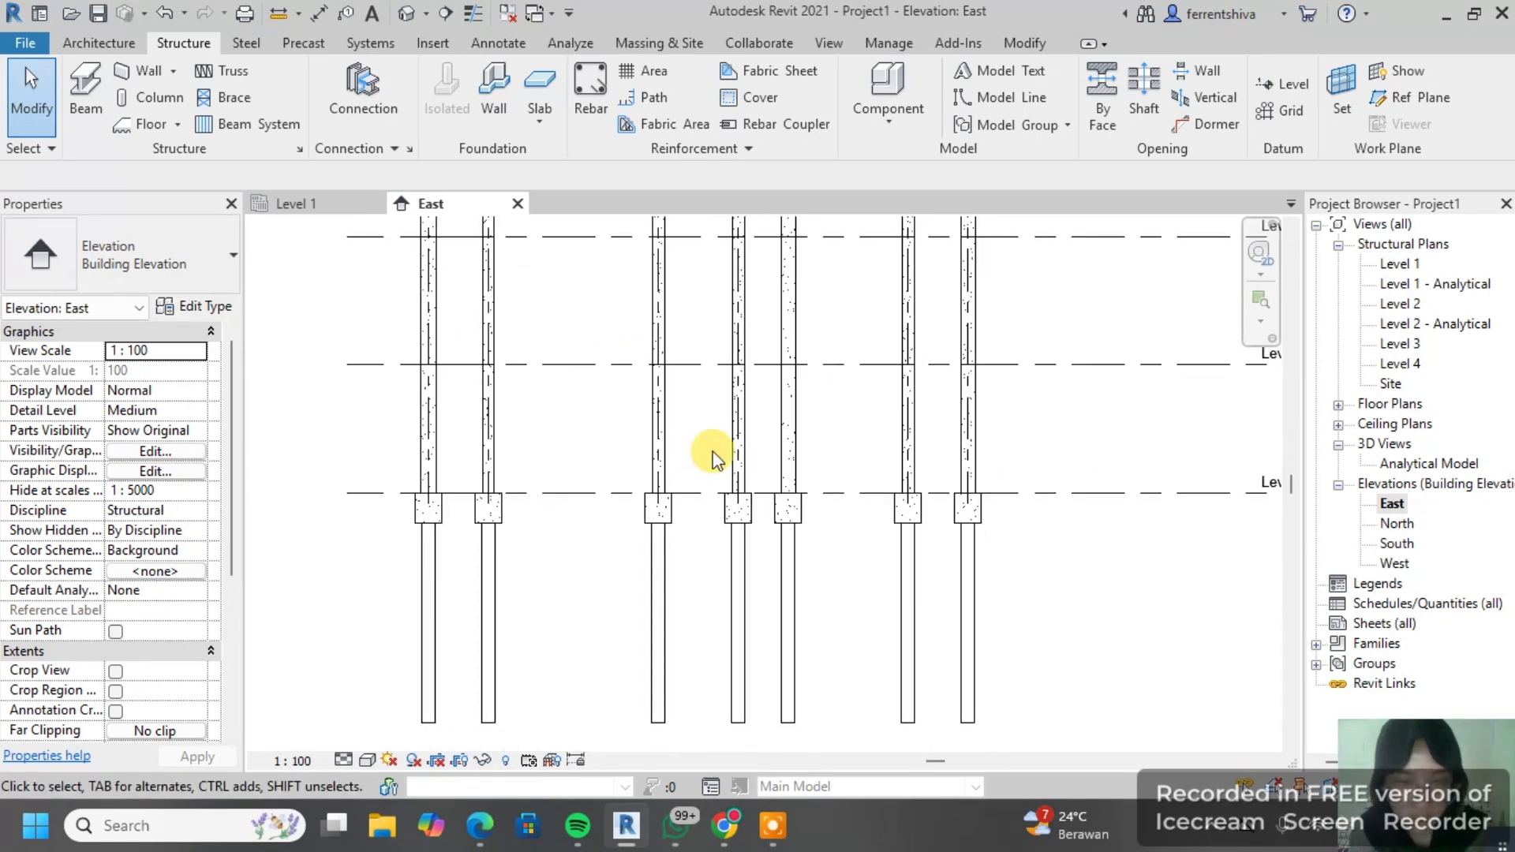
scroll(872, 463, "down", 1)
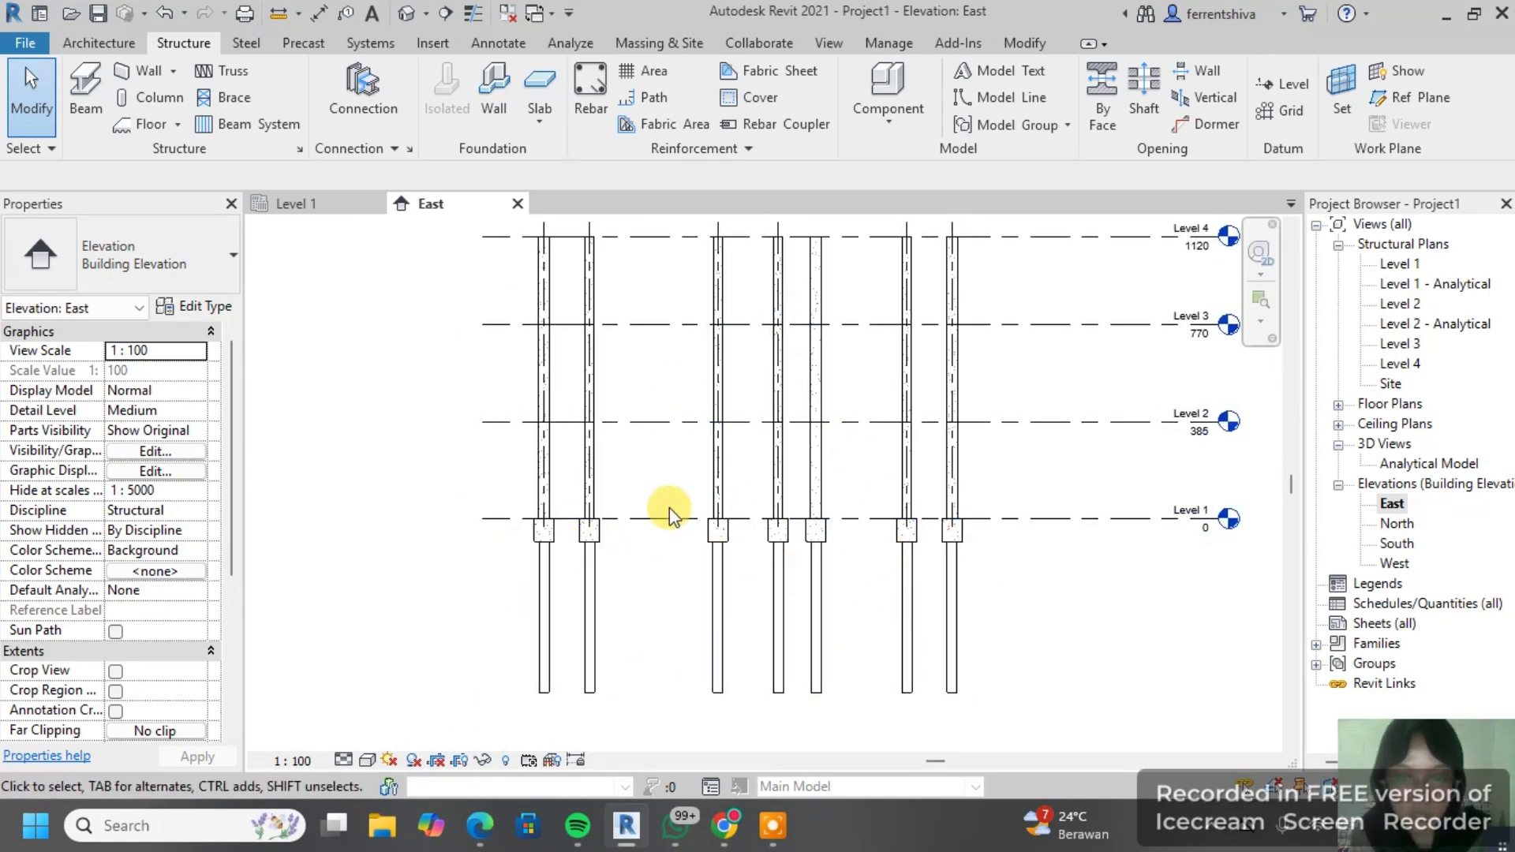
scroll(669, 508, "up", 2)
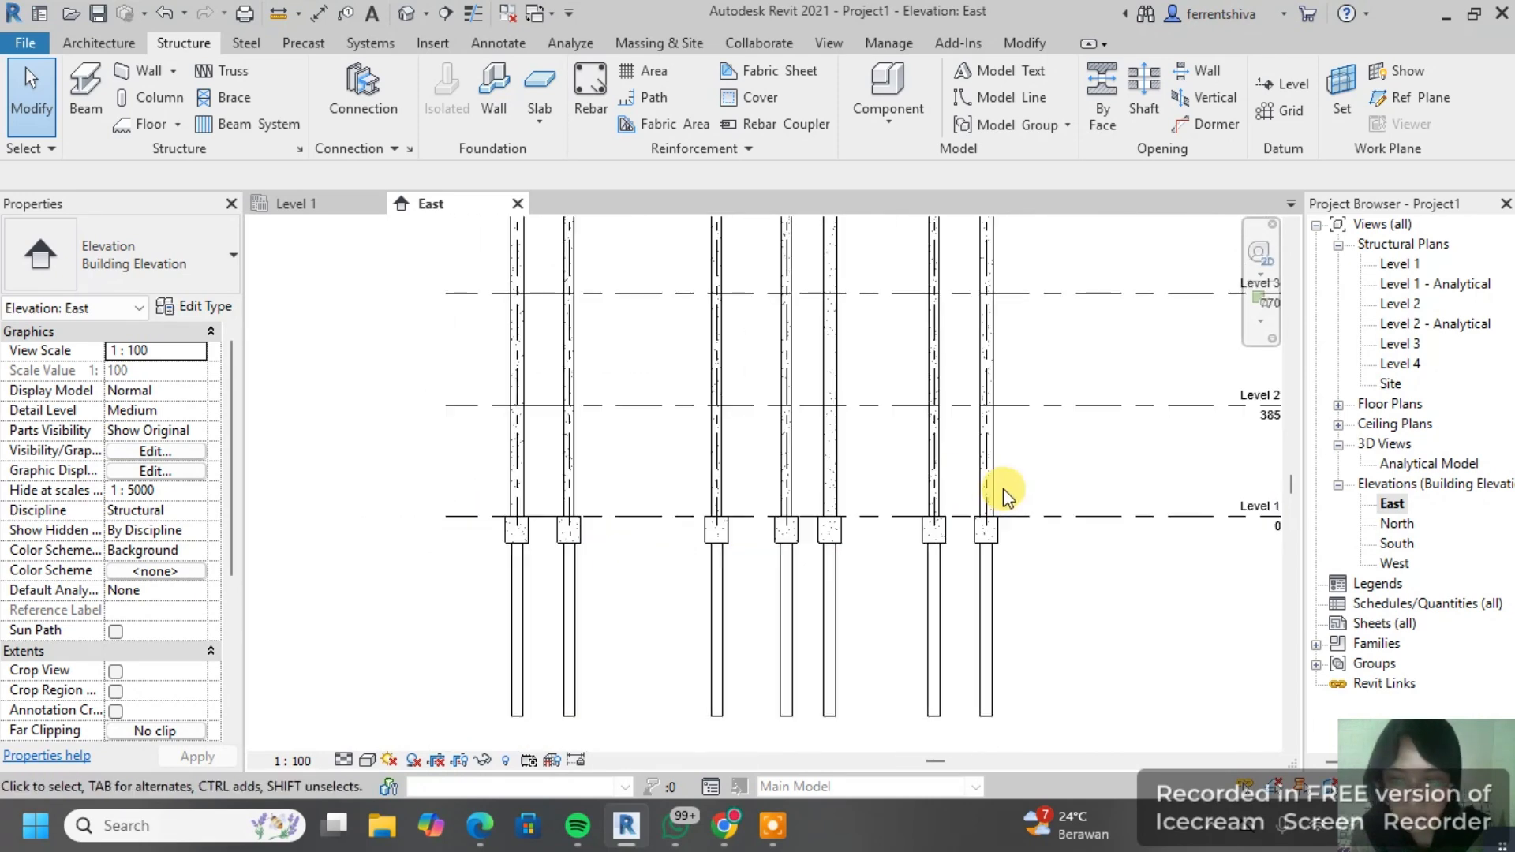
scroll(1003, 496, "down", 1)
left_click(296, 205)
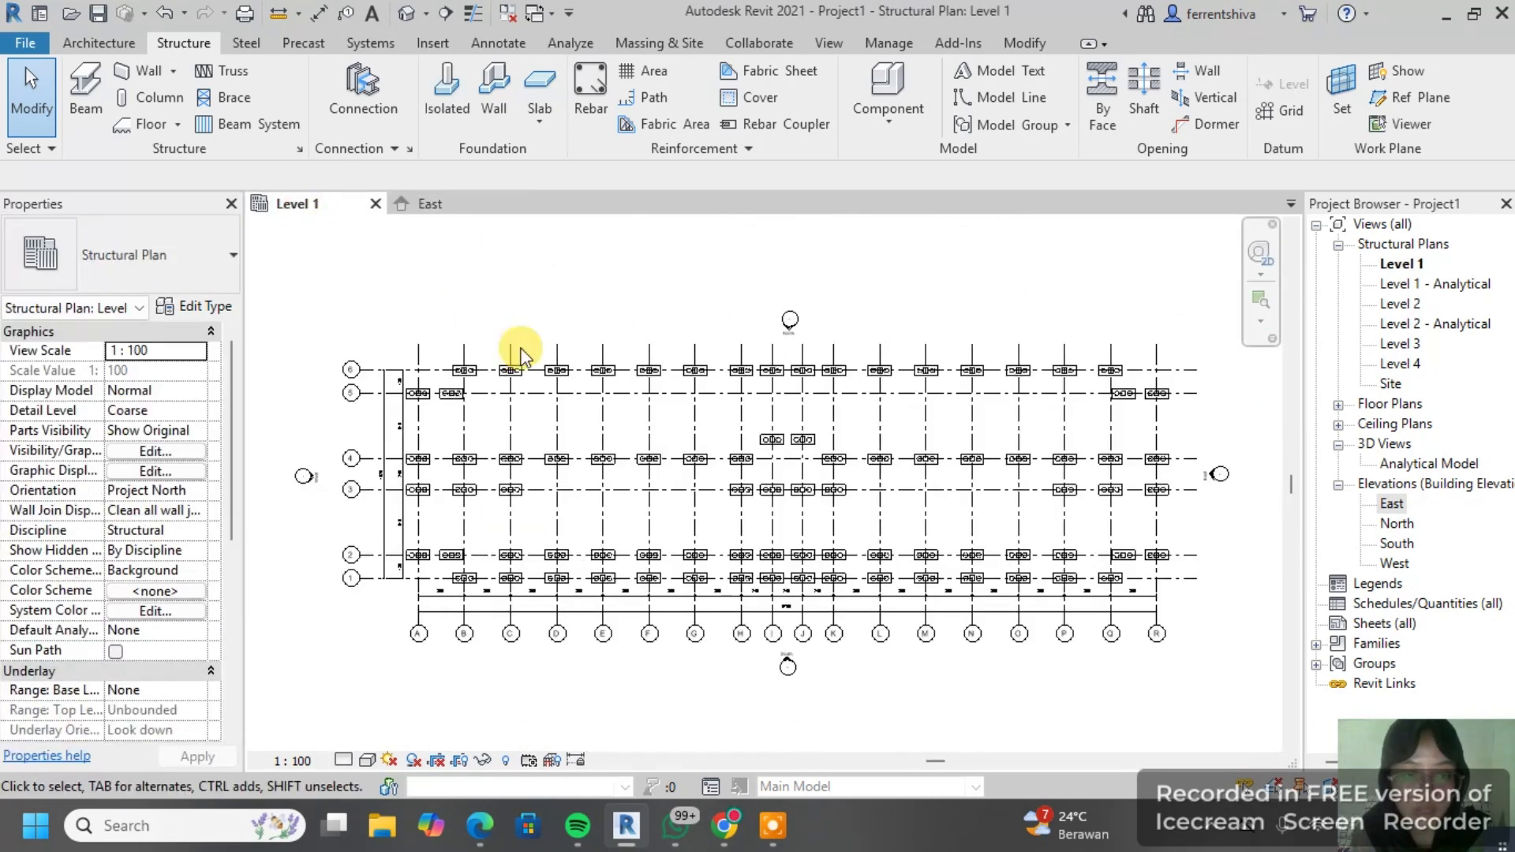
Step: Start beam placement on Level 1 with the M_Concrete-Rectangular Beam 300 x 600mm type
scroll(382, 419, "up", 2)
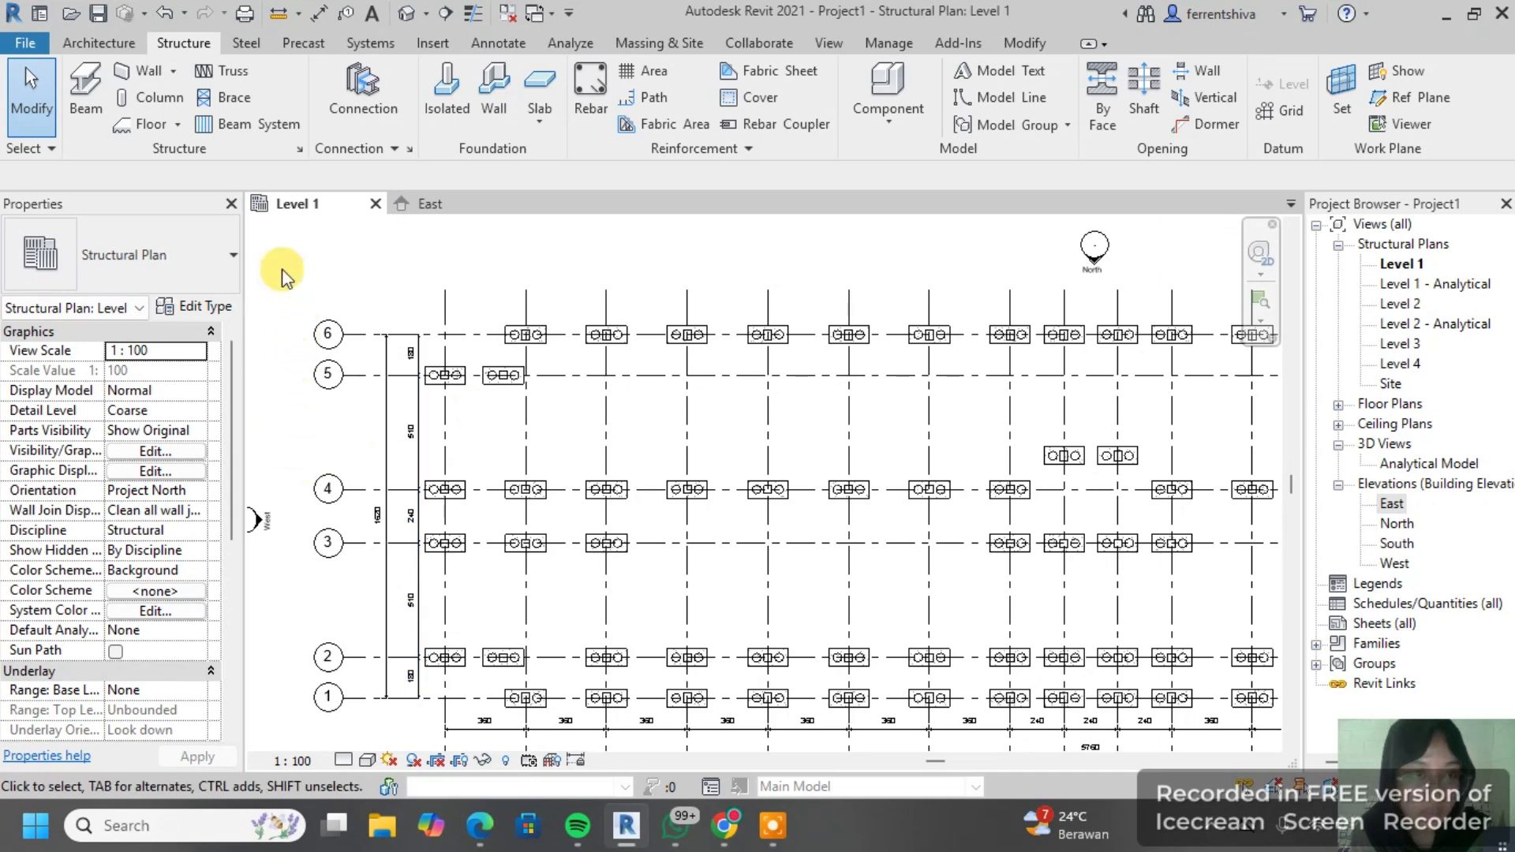
middle_click_drag(686, 484, 575, 473)
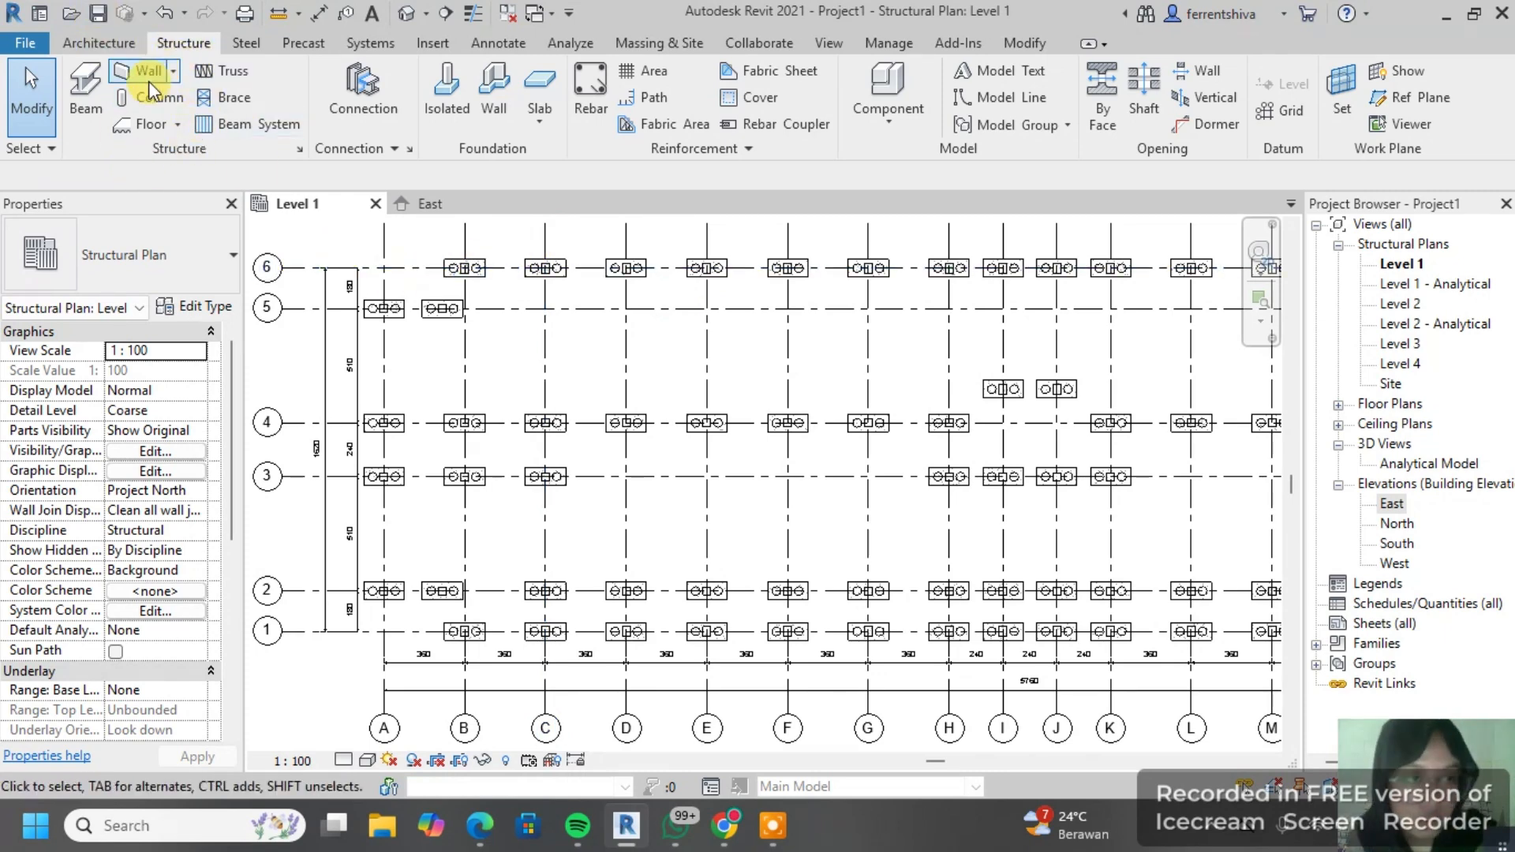
left_click(88, 88)
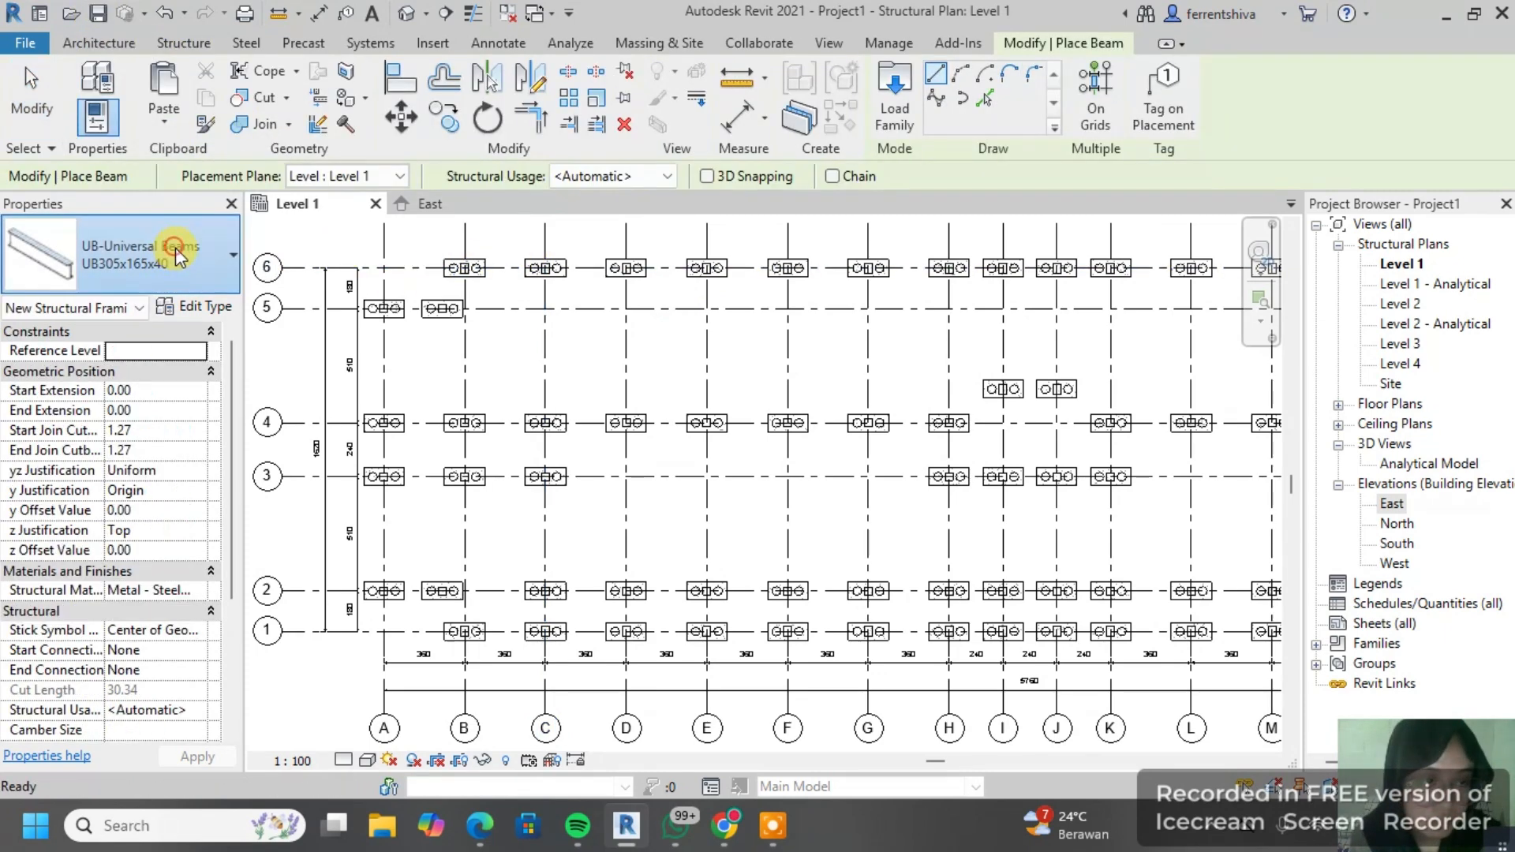
left_click(175, 248)
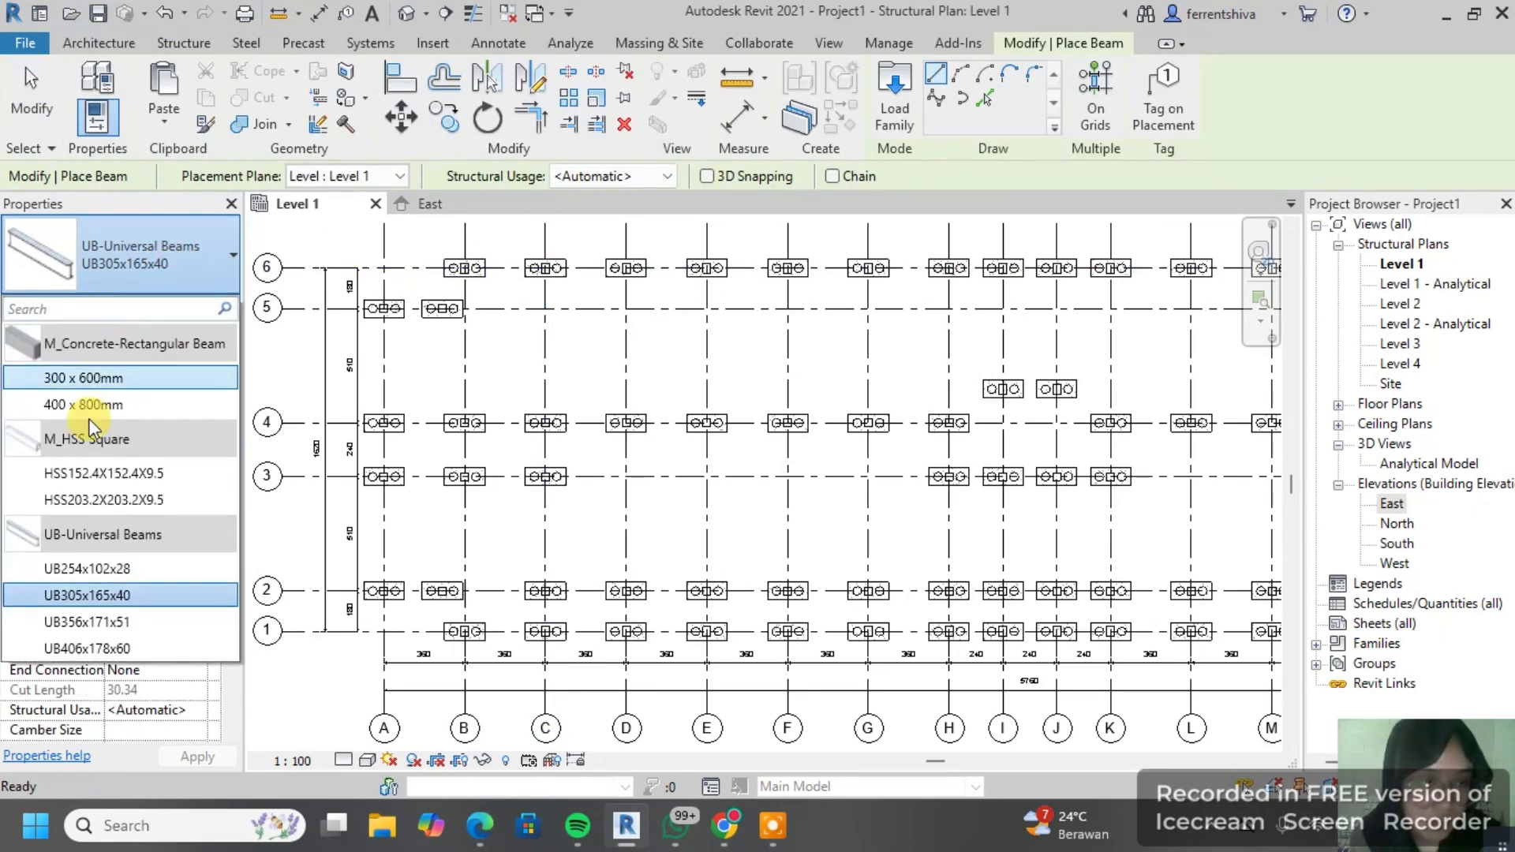
left_click(117, 379)
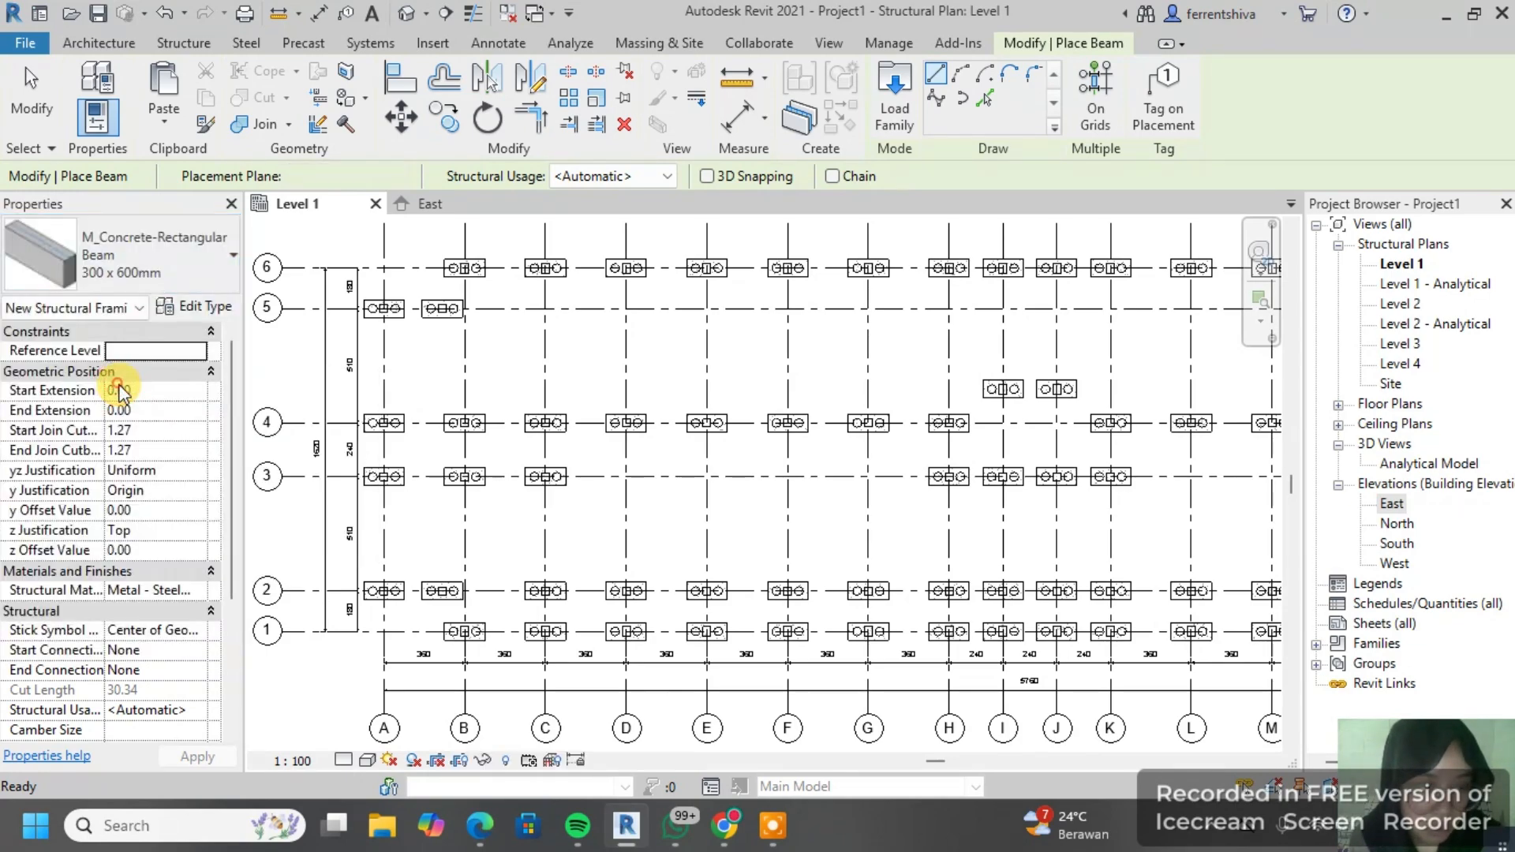
Step: Duplicate the beam type as "B1 30 X 50" and set its height h to 50
left_click(192, 309)
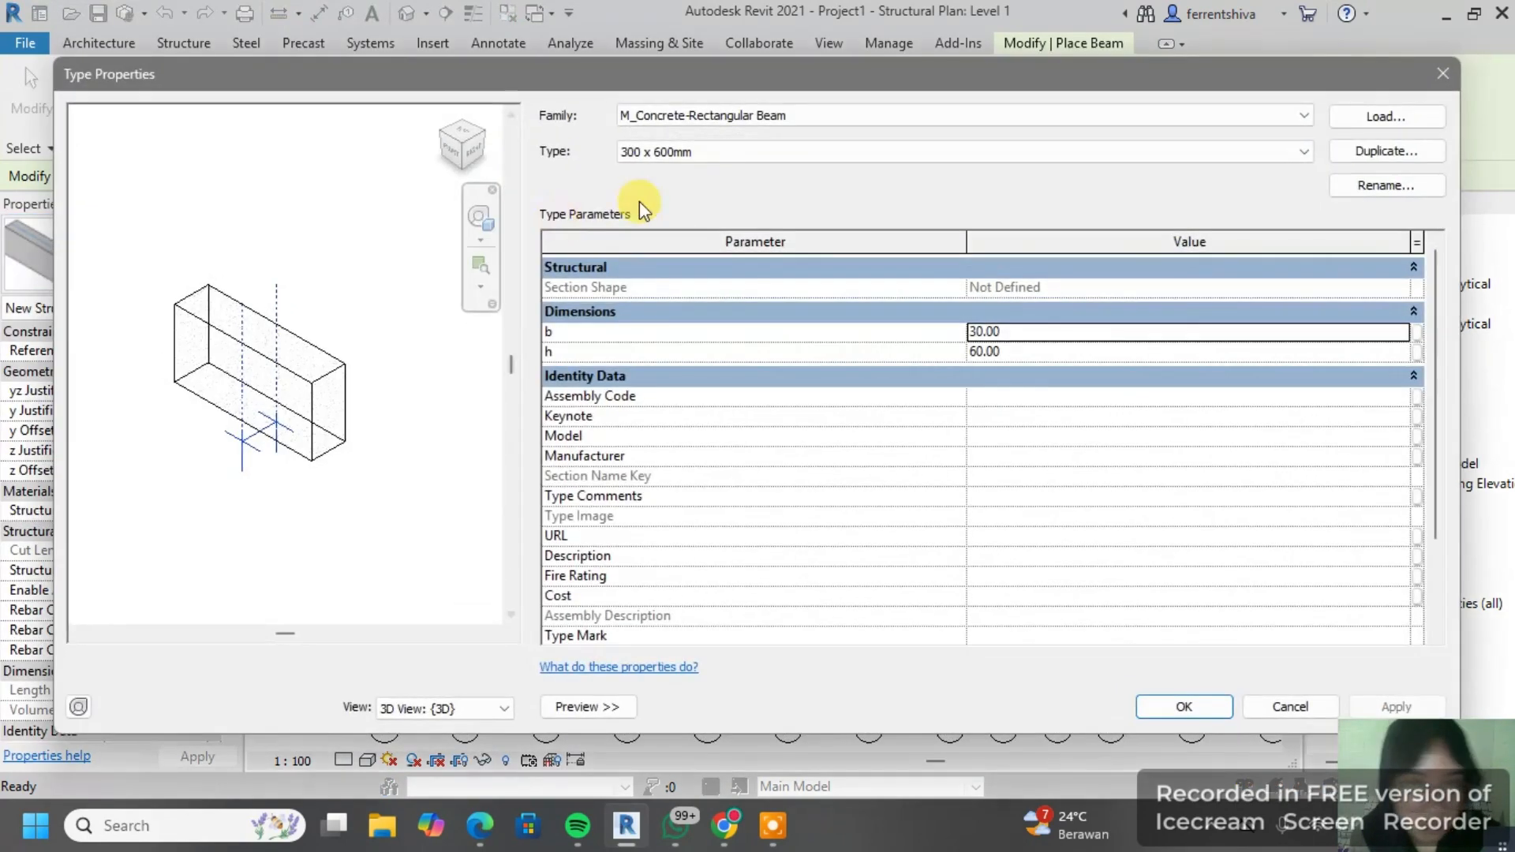
left_click(1418, 158)
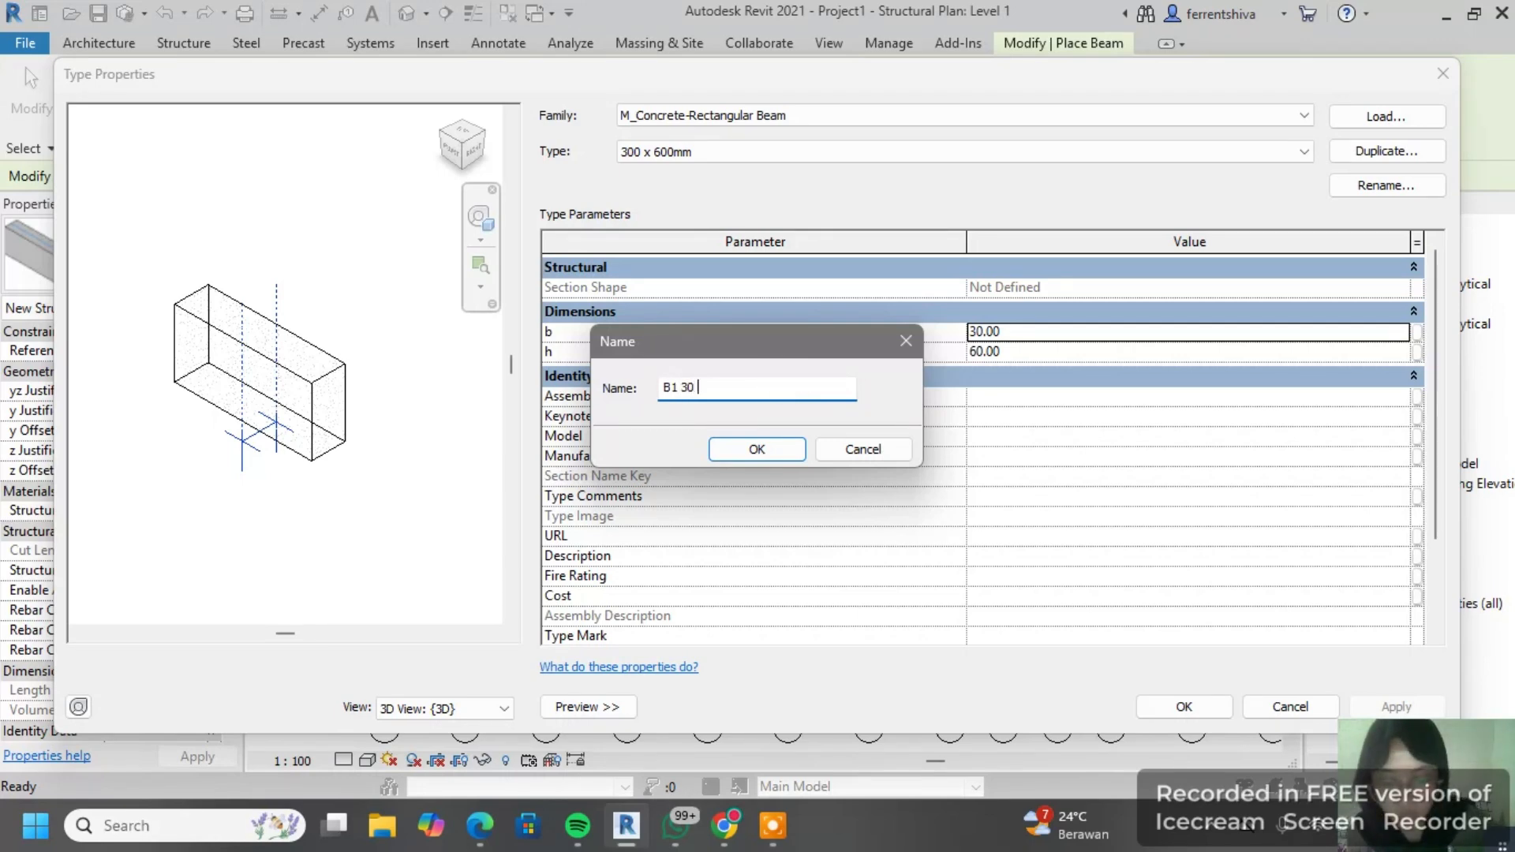
left_click(772, 443)
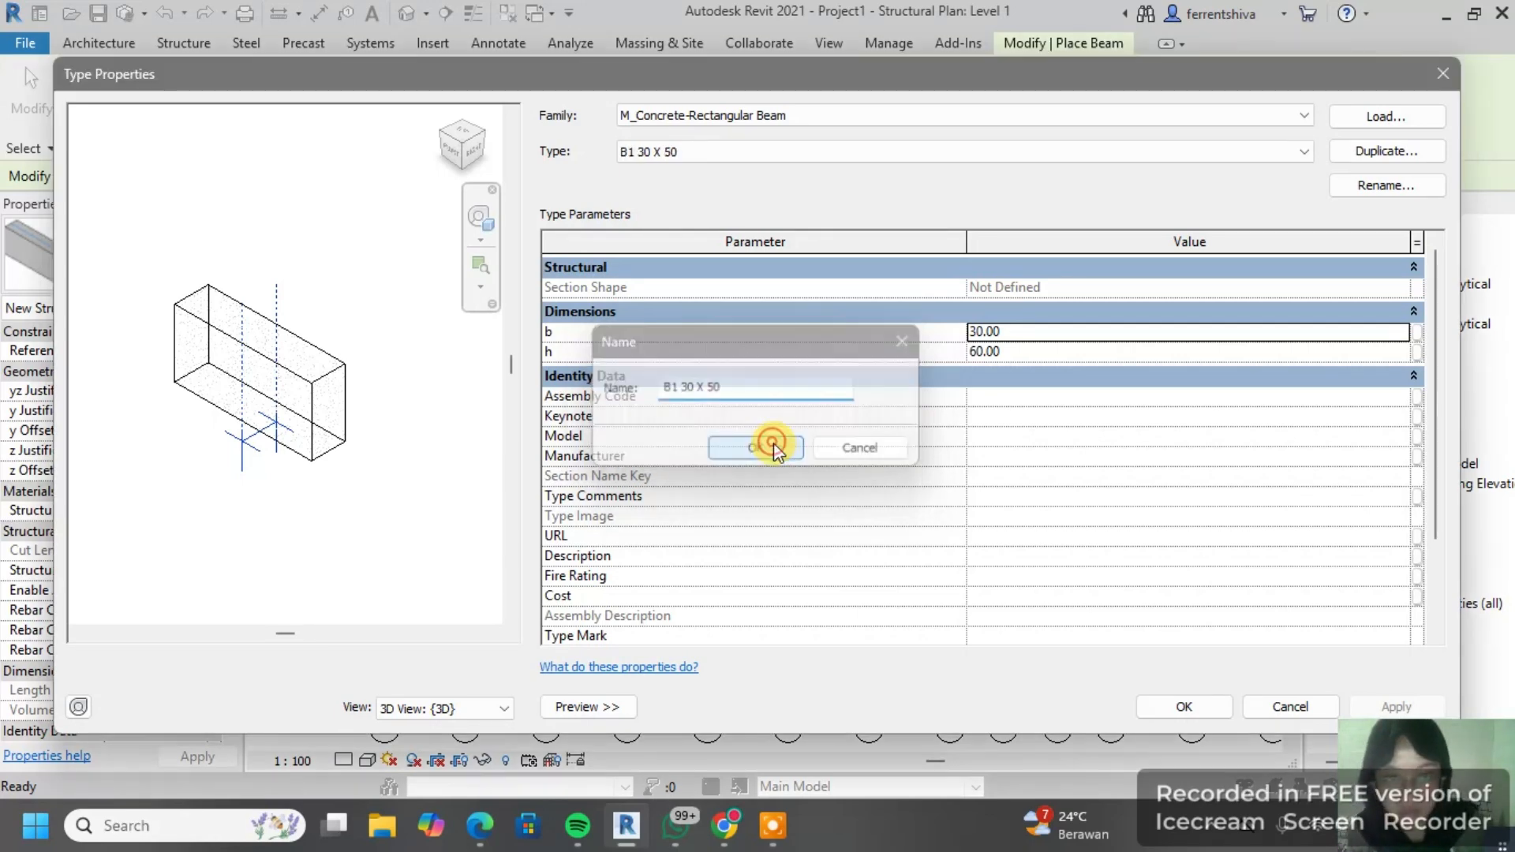
left_click(1018, 352)
type("50")
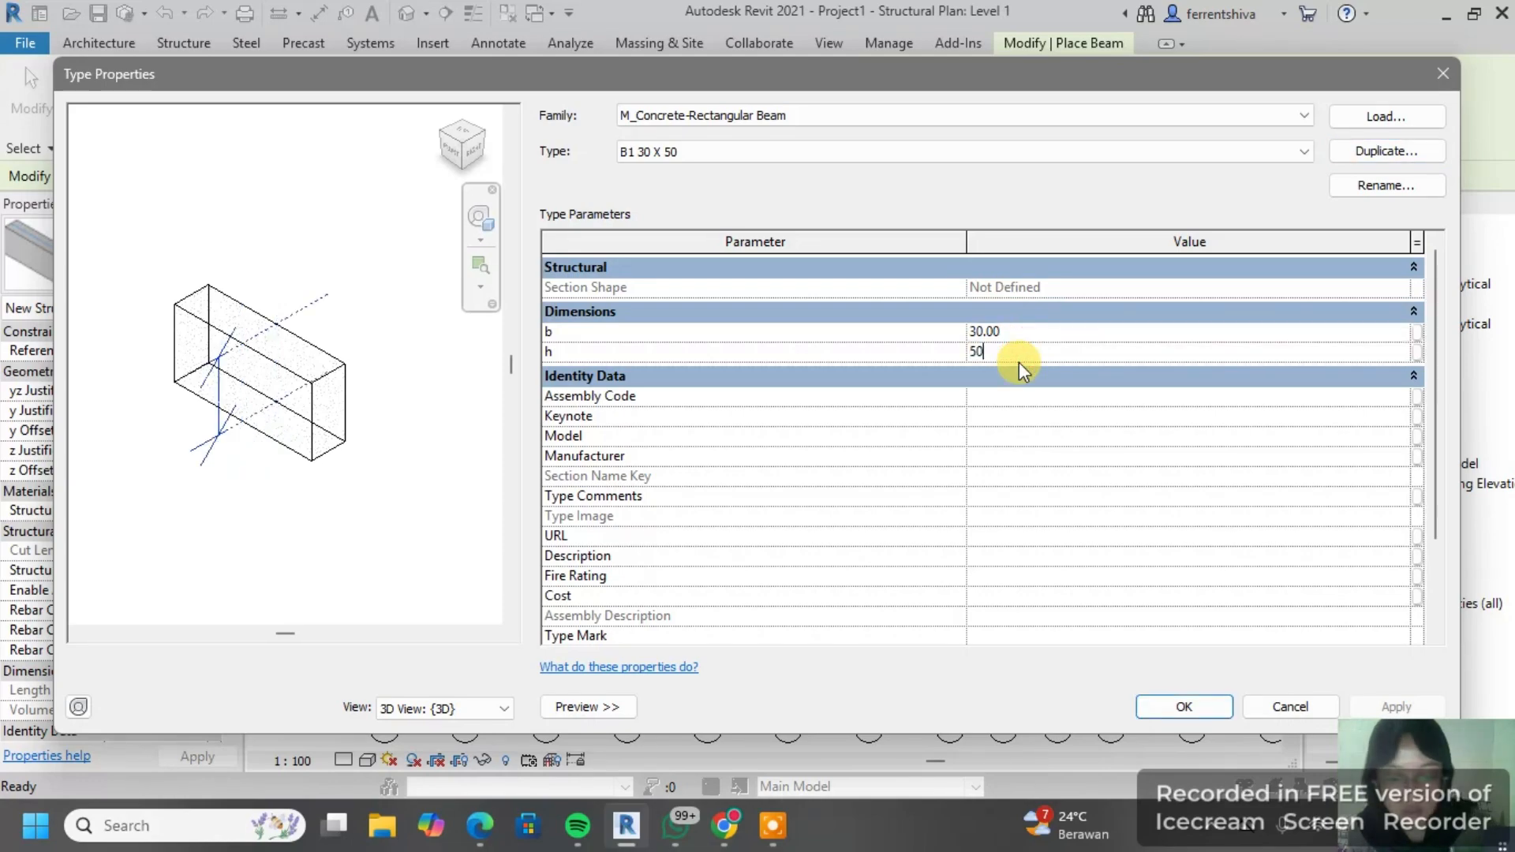
left_click(1184, 706)
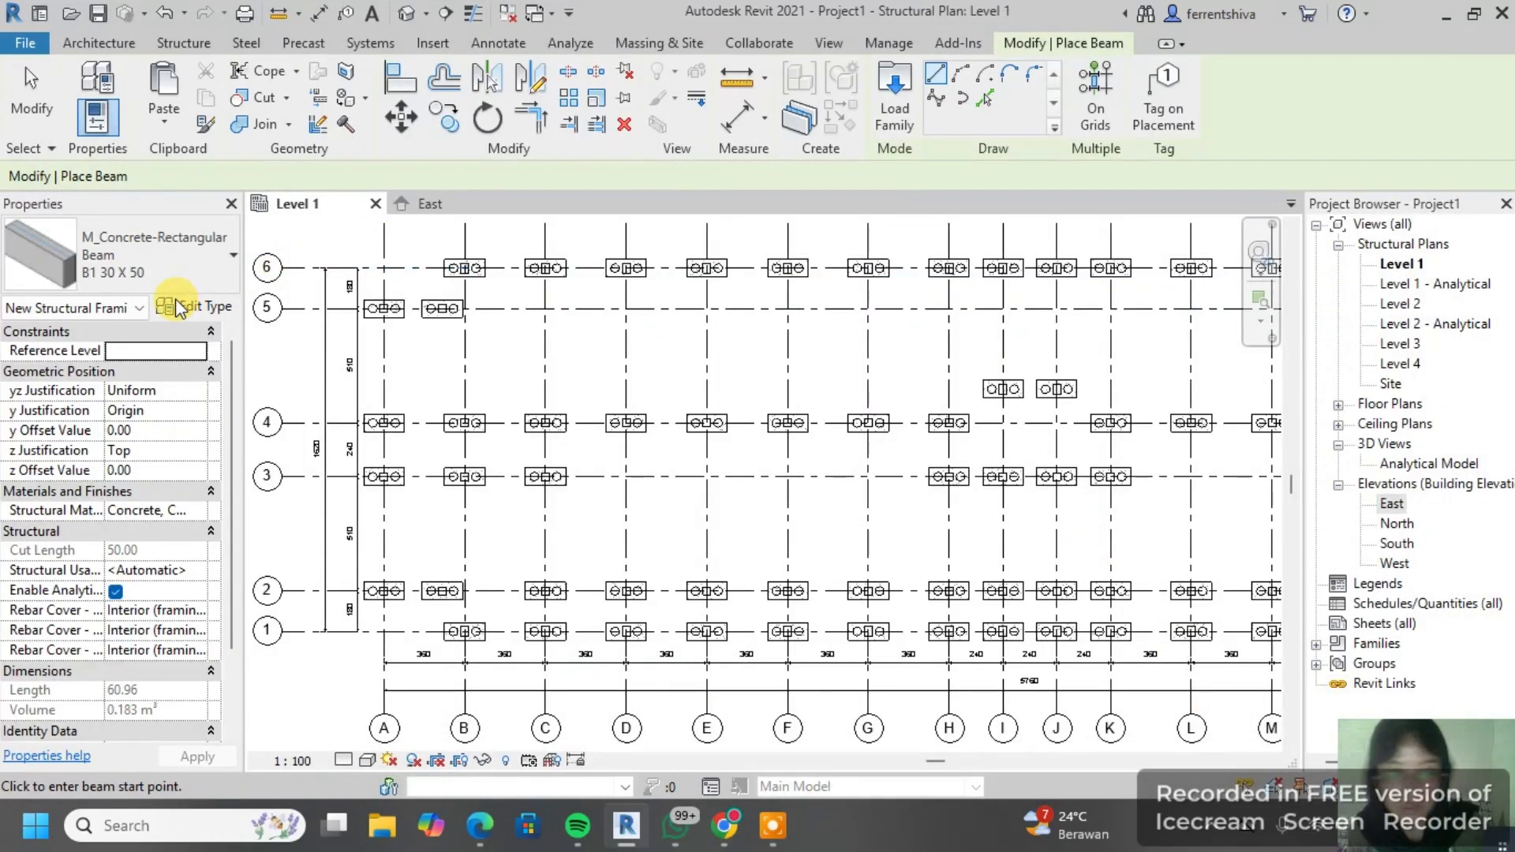
Step: Duplicate the B1 30 X 50 beam type as "B2 20 X 40" and set b to 20 and h to 40
left_click(189, 254)
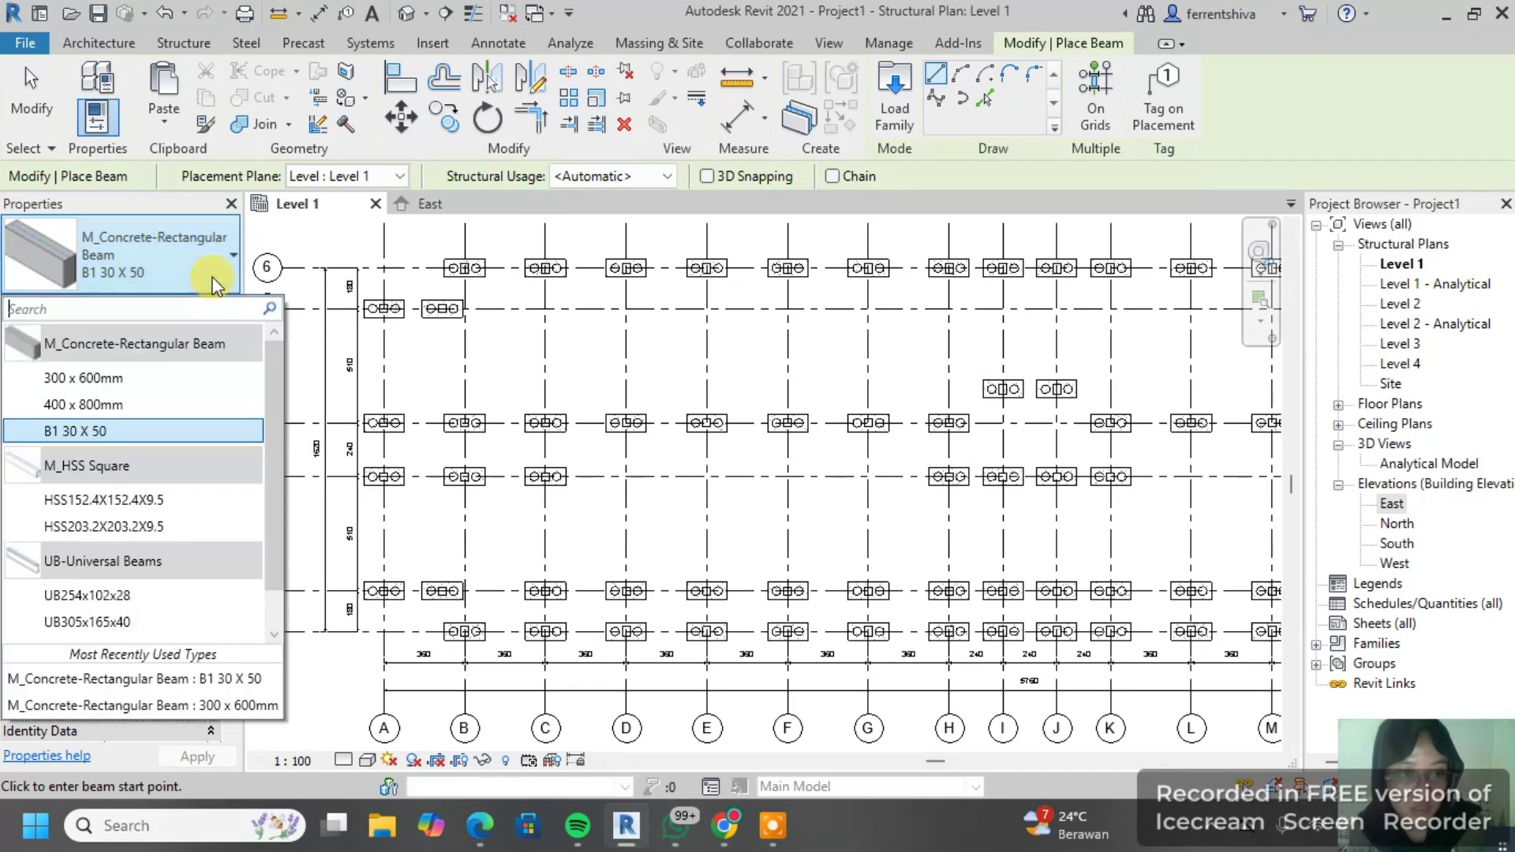
left_click(204, 430)
left_click(197, 309)
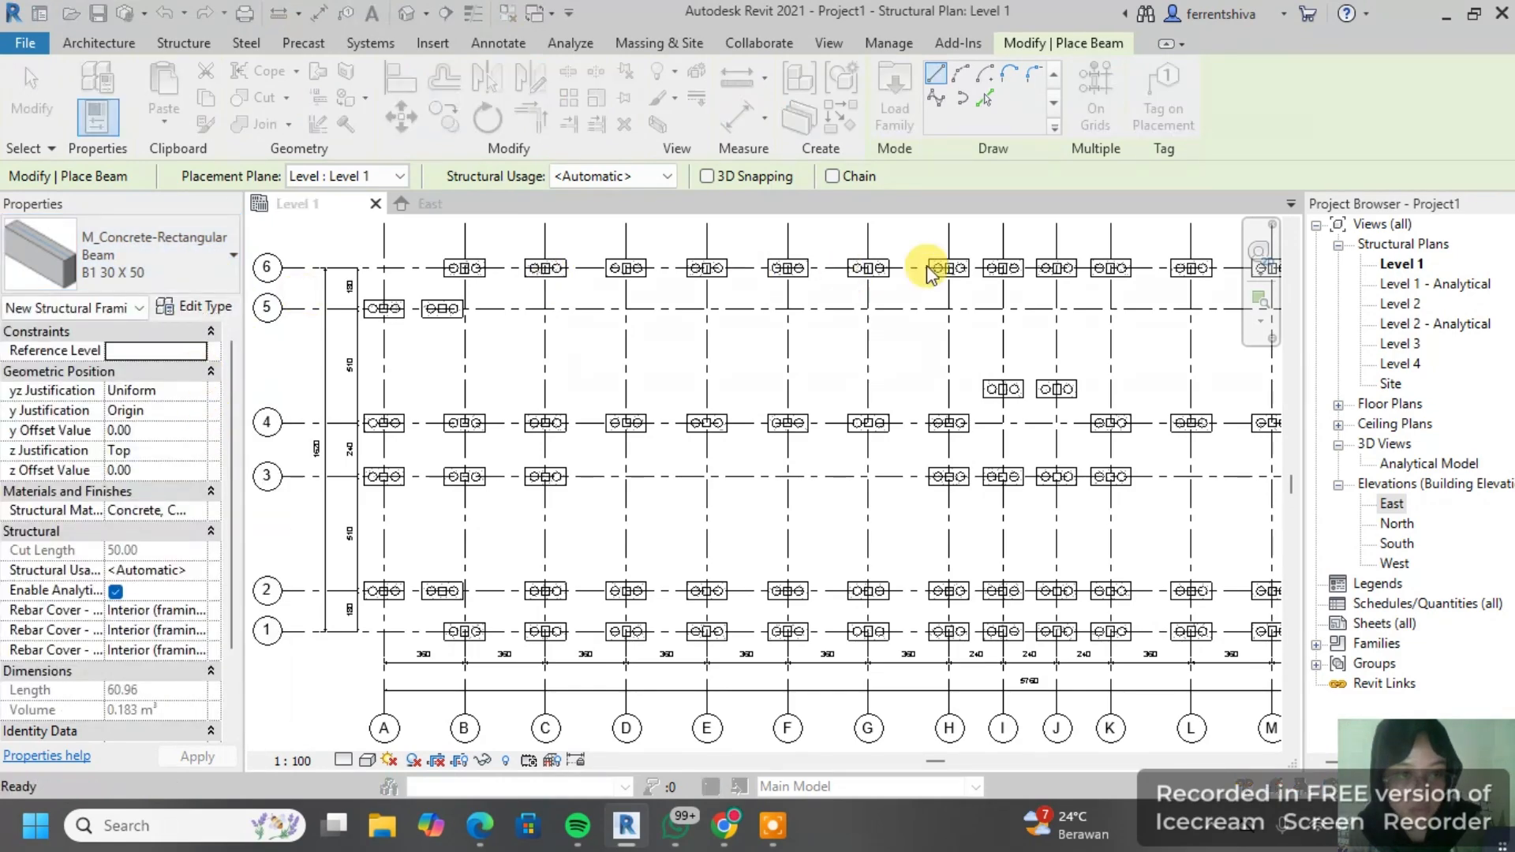
left_click(1386, 152)
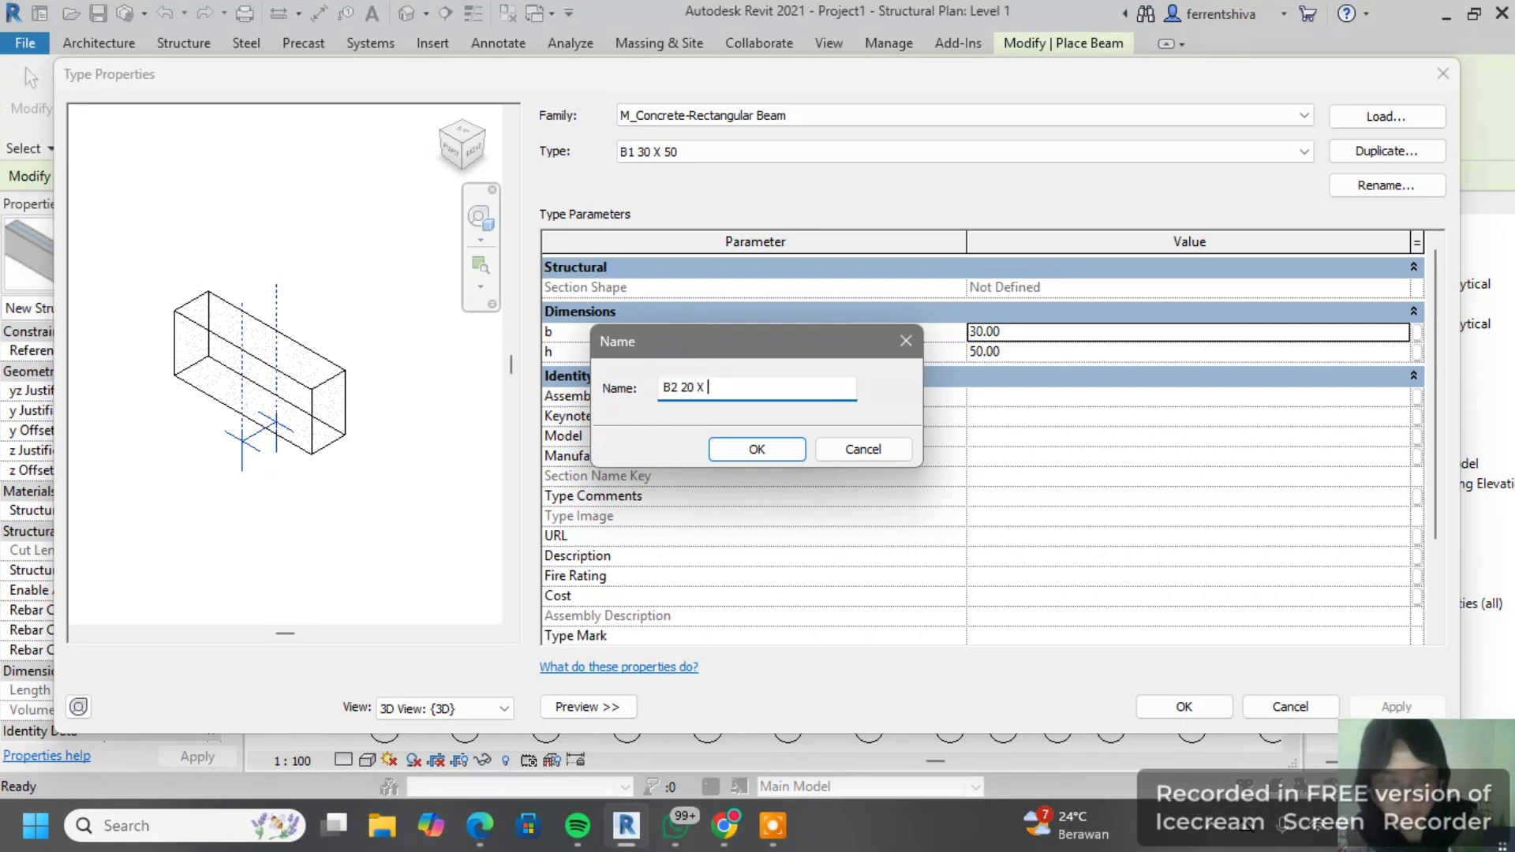
left_click(767, 448)
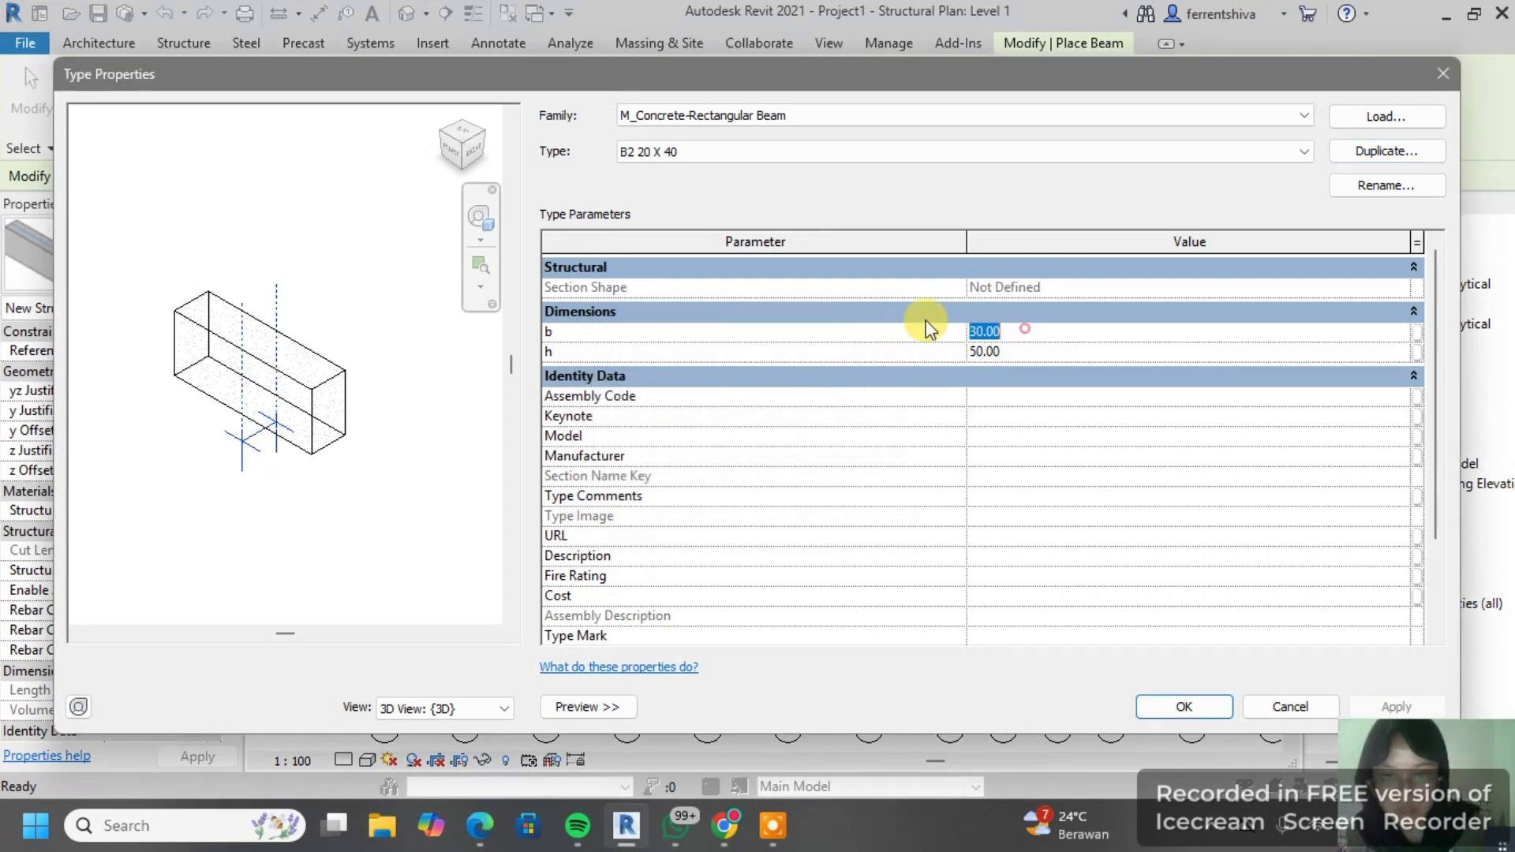
left_click(1031, 345)
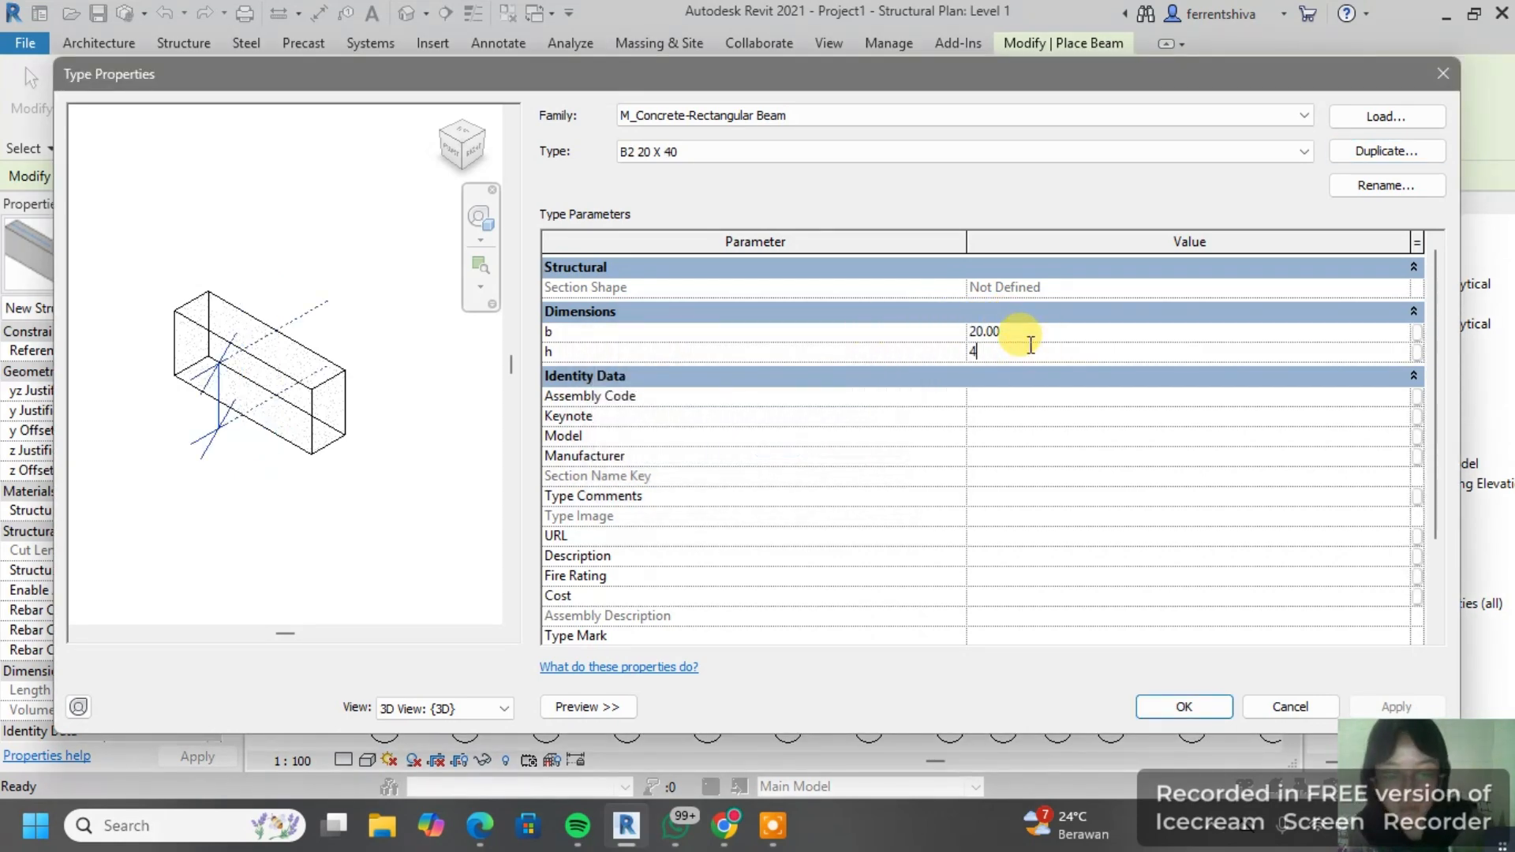
left_click(1176, 699)
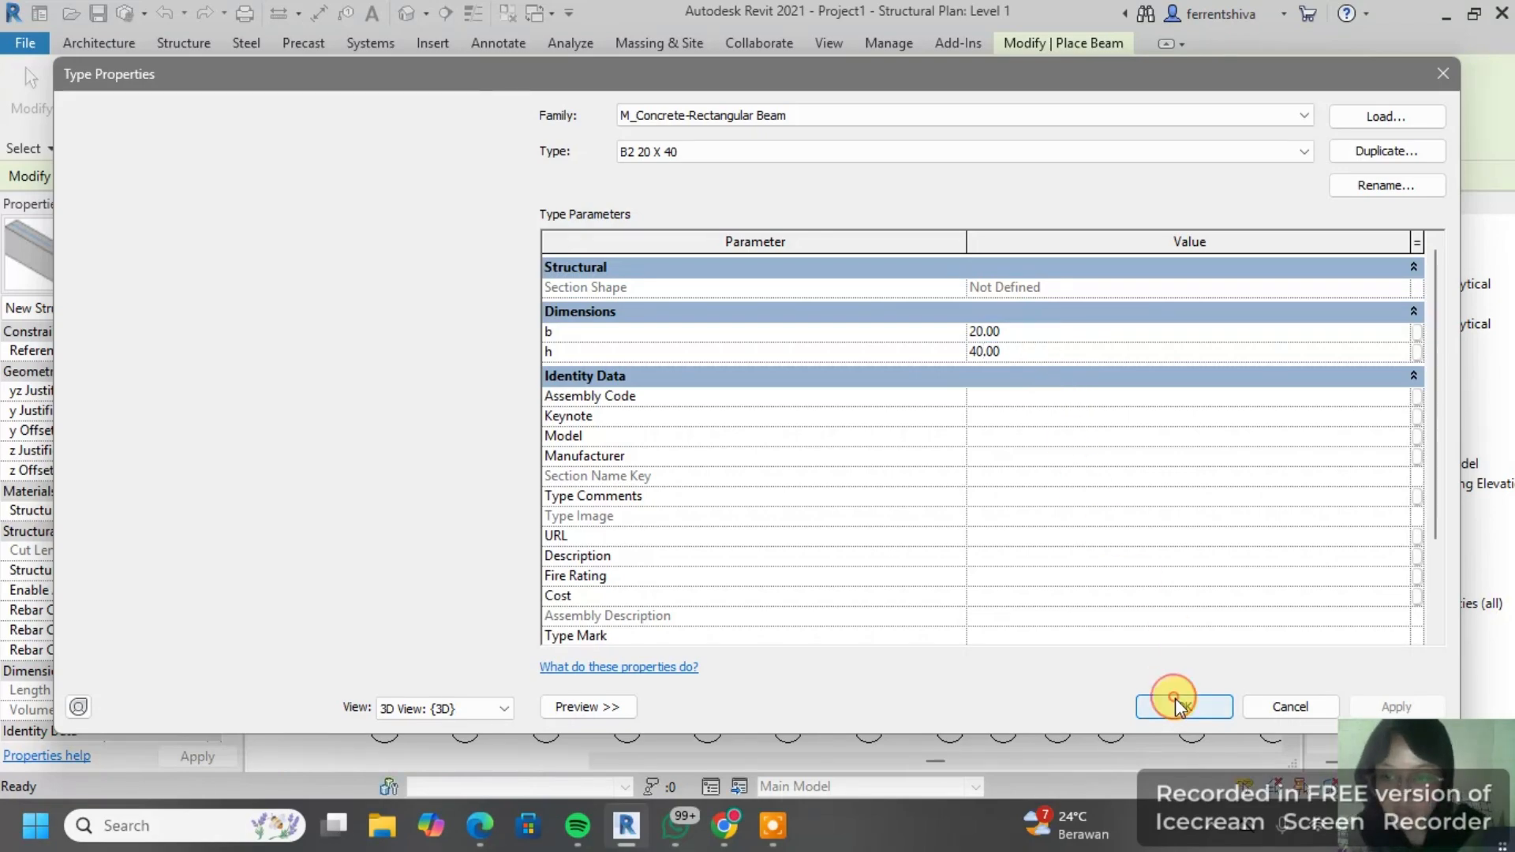
Step: Place a B1 30 X 50 beam on grid 5 between the column at grid A and the column just before grid B
left_click(147, 268)
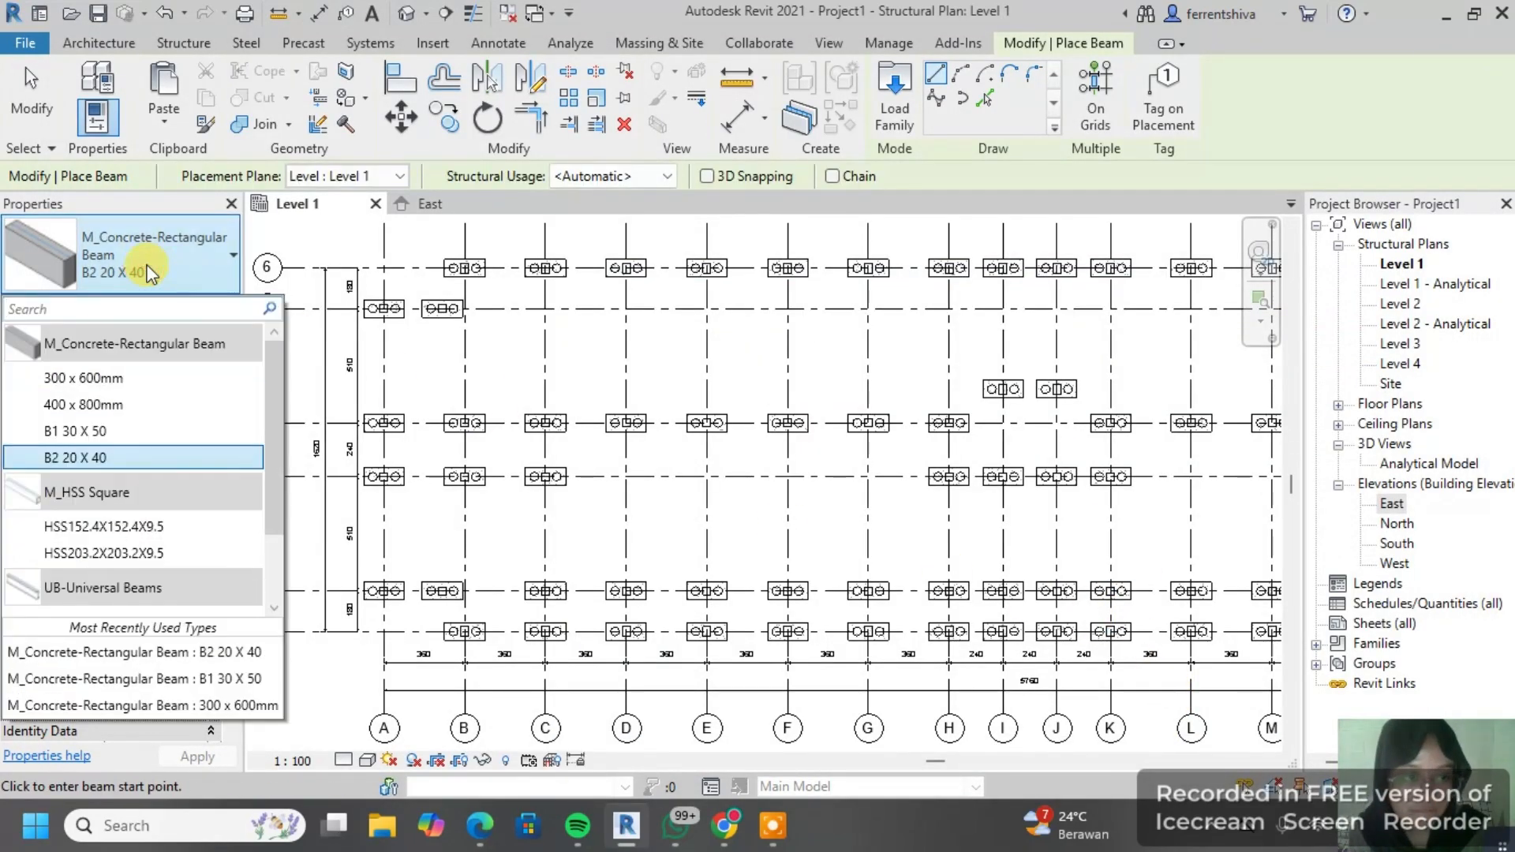
left_click(100, 433)
scroll(444, 308, "up", 5)
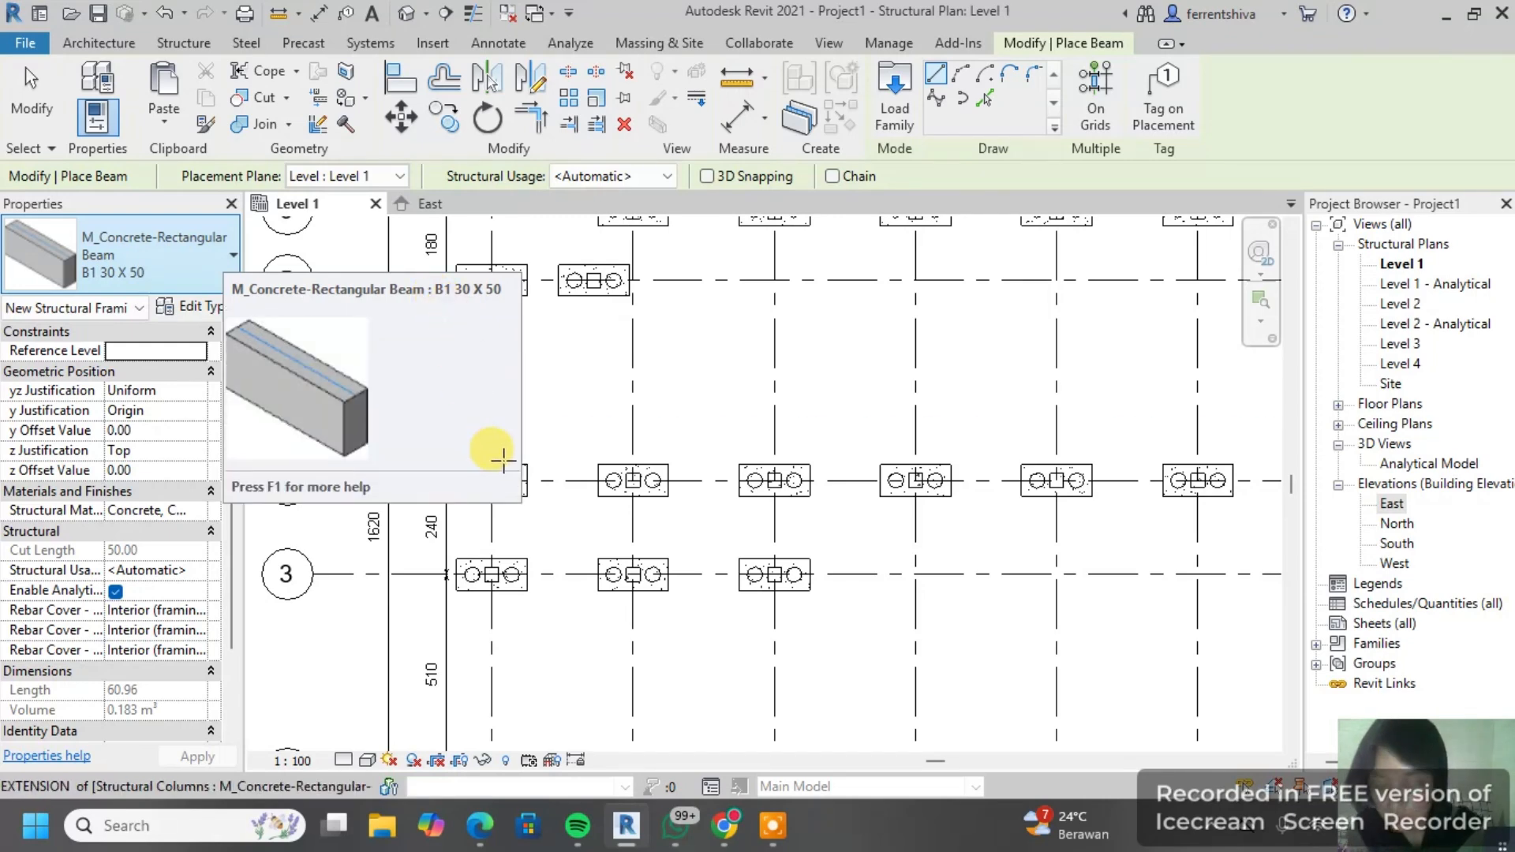
scroll(703, 335, "down", 3)
scroll(645, 344, "up", 2)
scroll(610, 361, "up", 3)
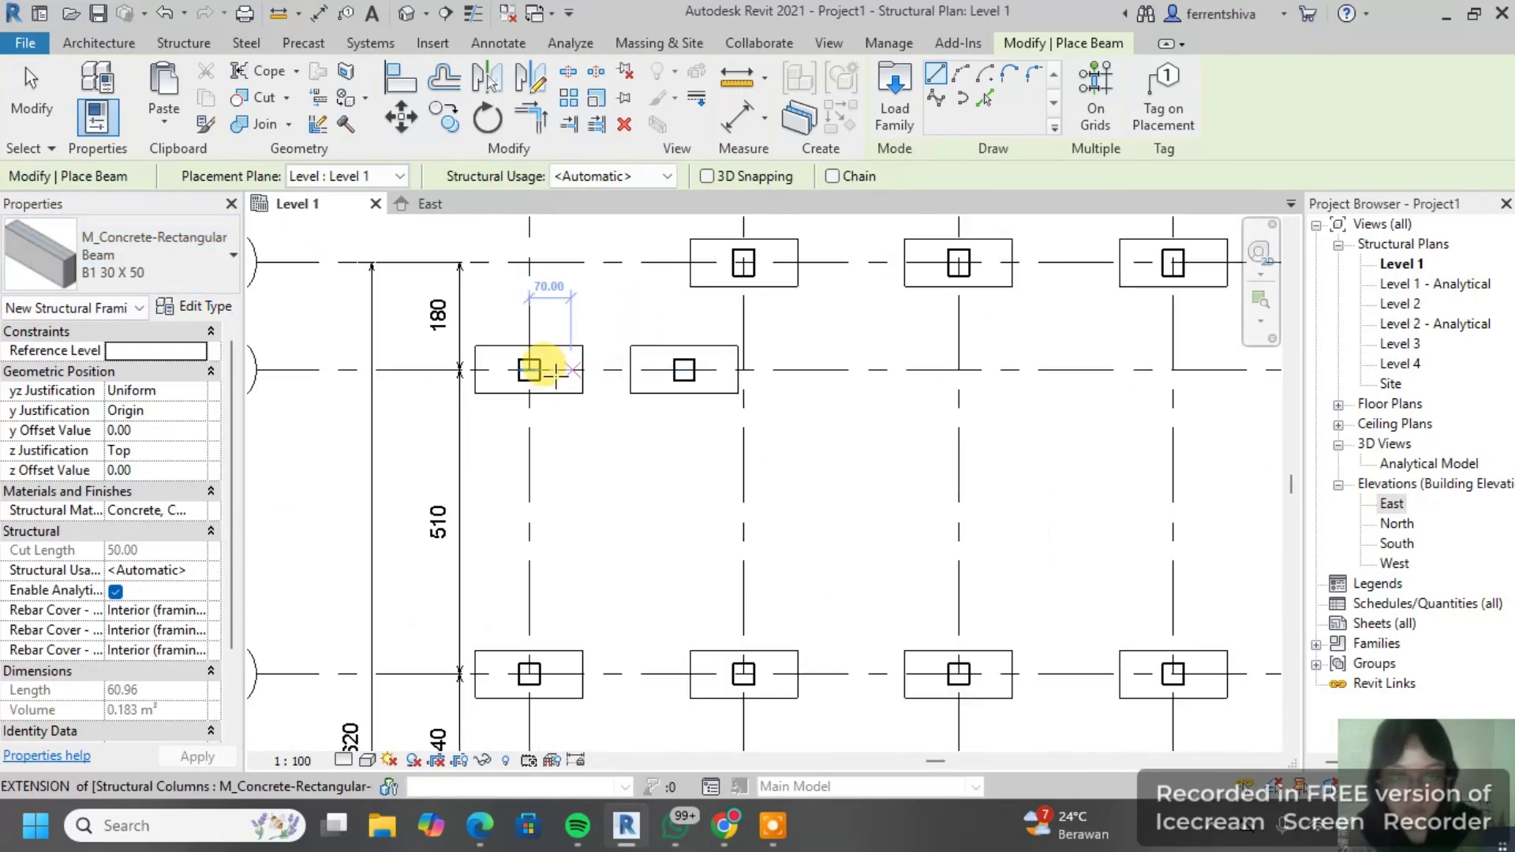
left_click(523, 365)
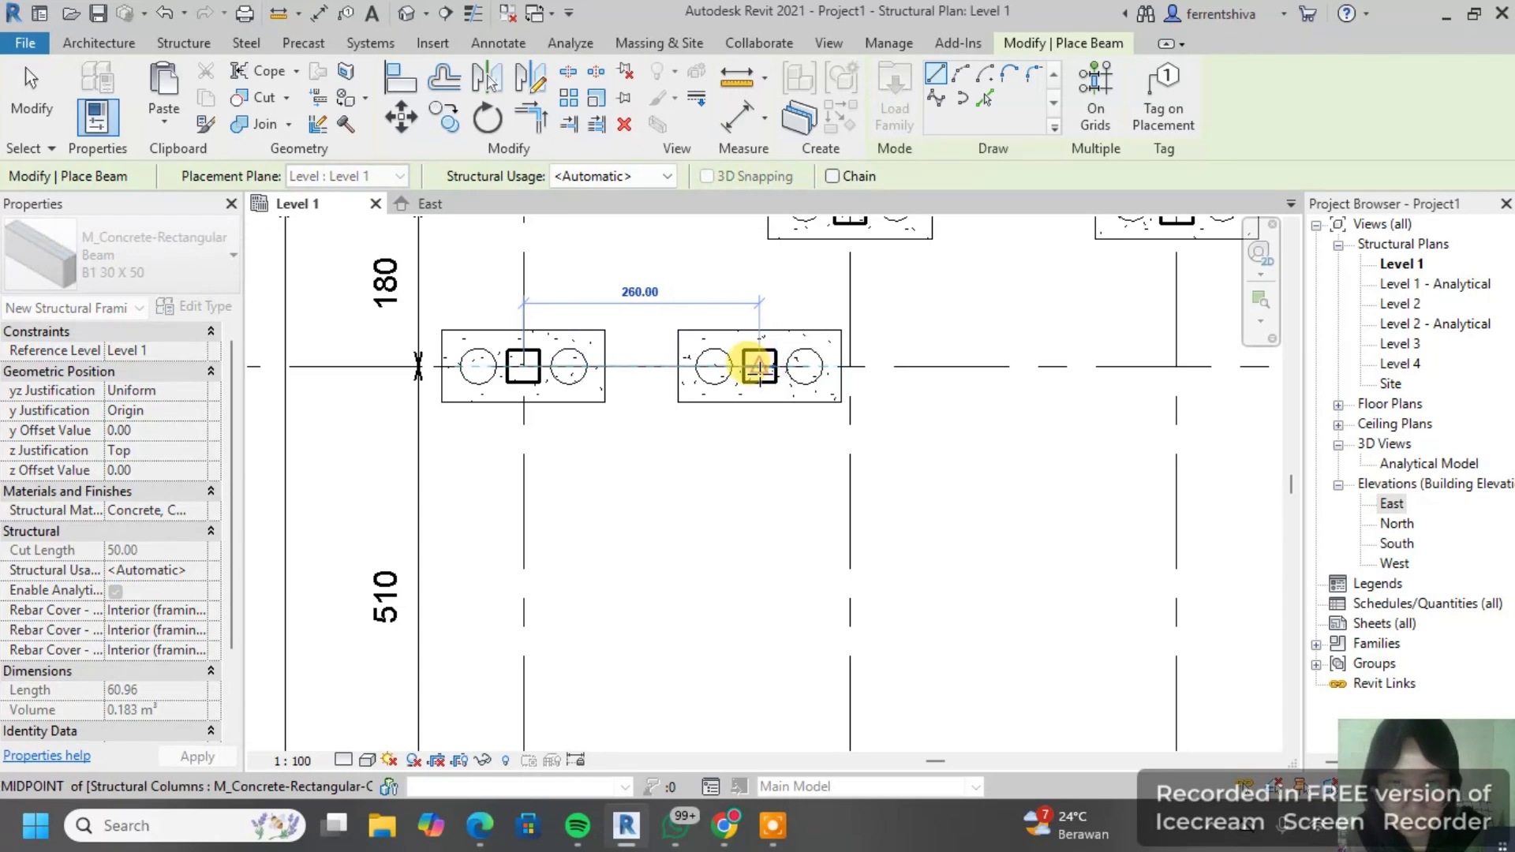
left_click(759, 366)
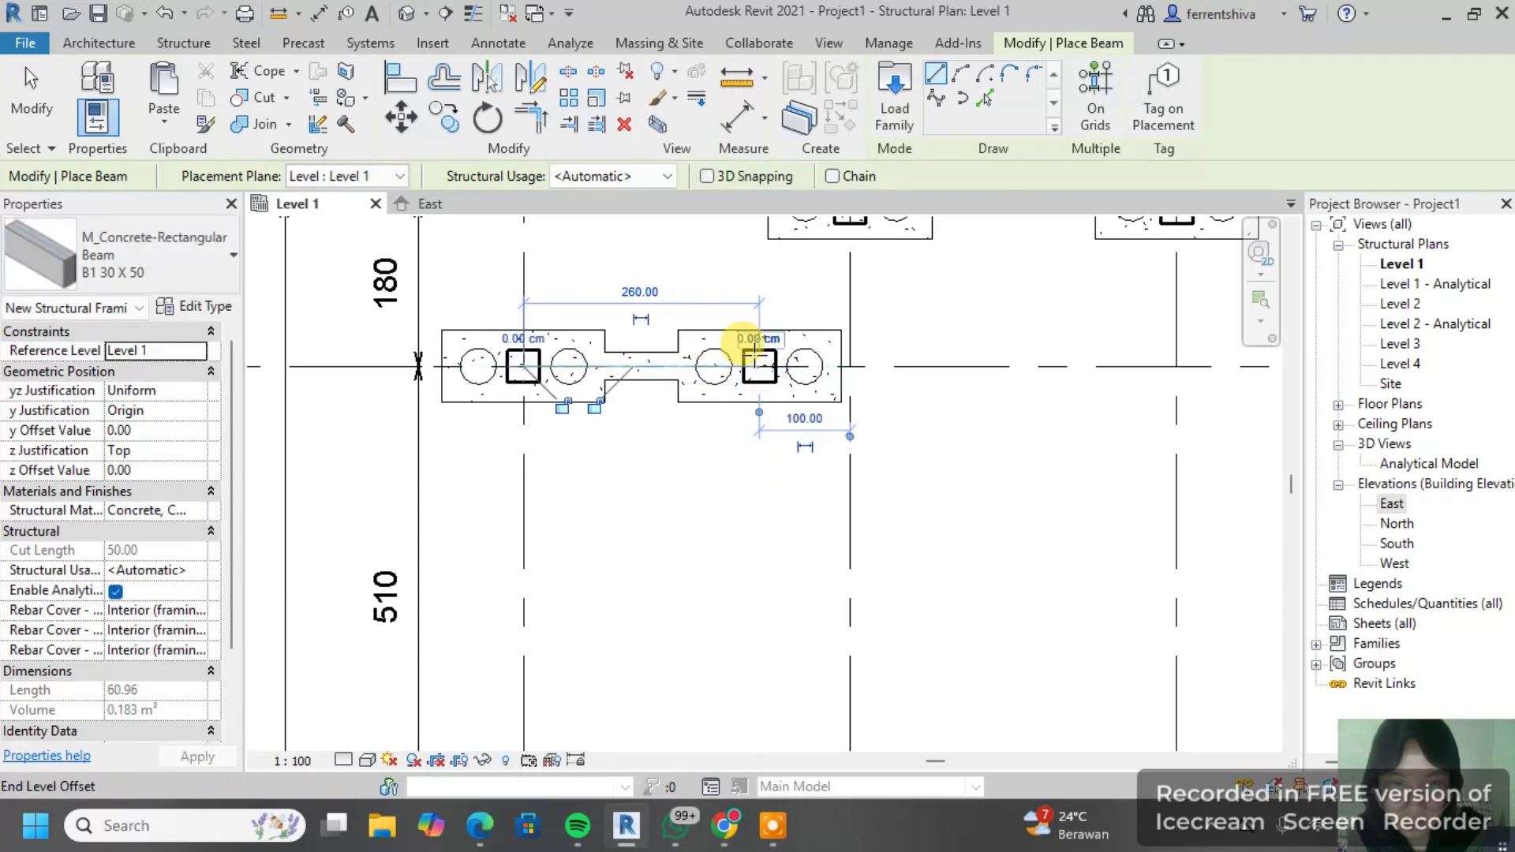
Step: Add B1 beams 100 cm down from the grid 5 column beside B and 270 cm down from column B6, and join their lower ends
left_click(759, 365)
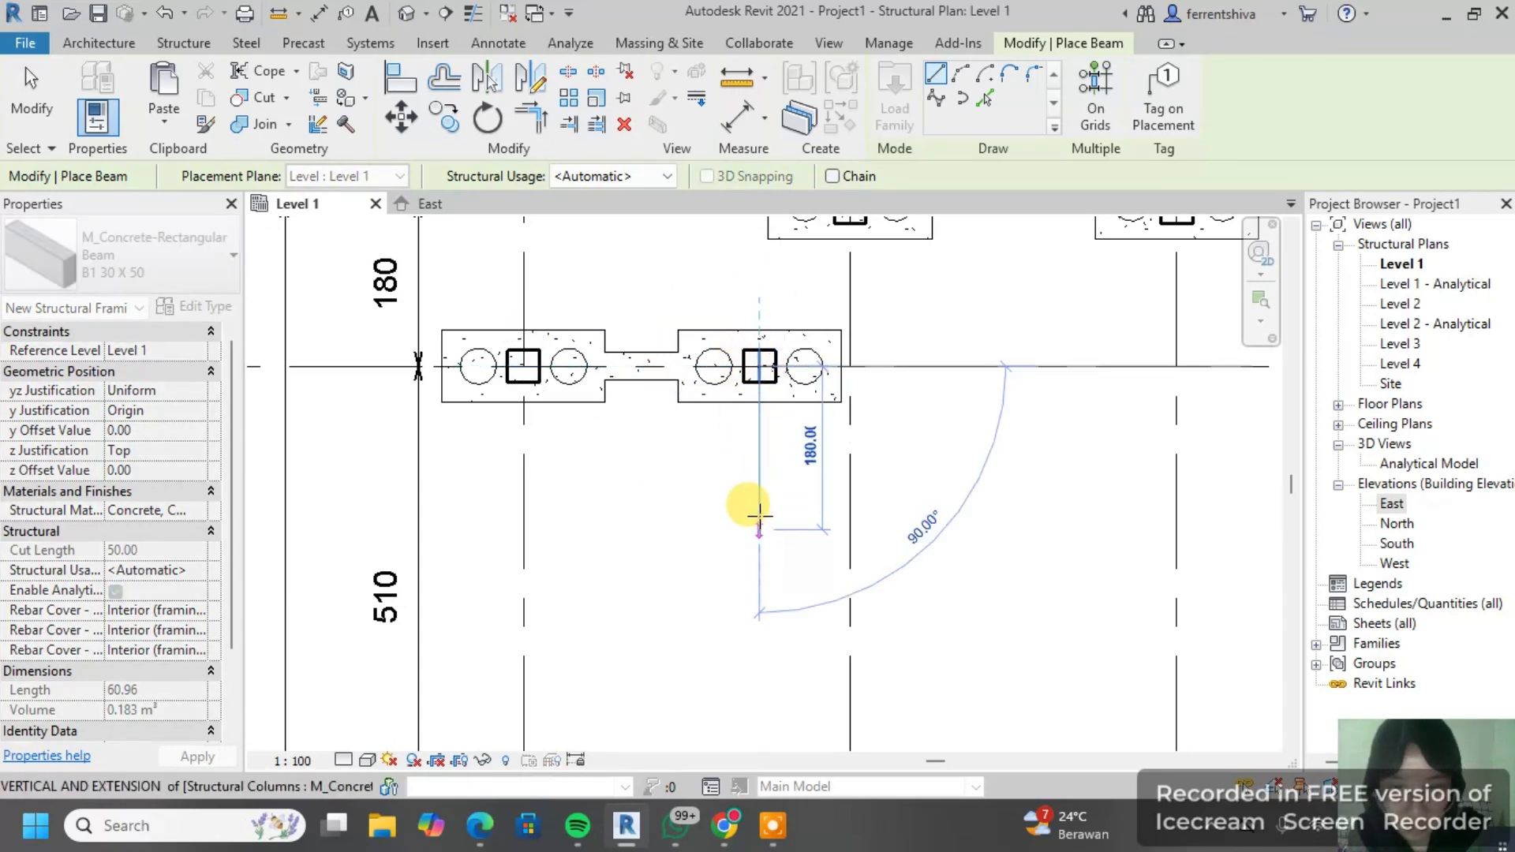
left_click(760, 456)
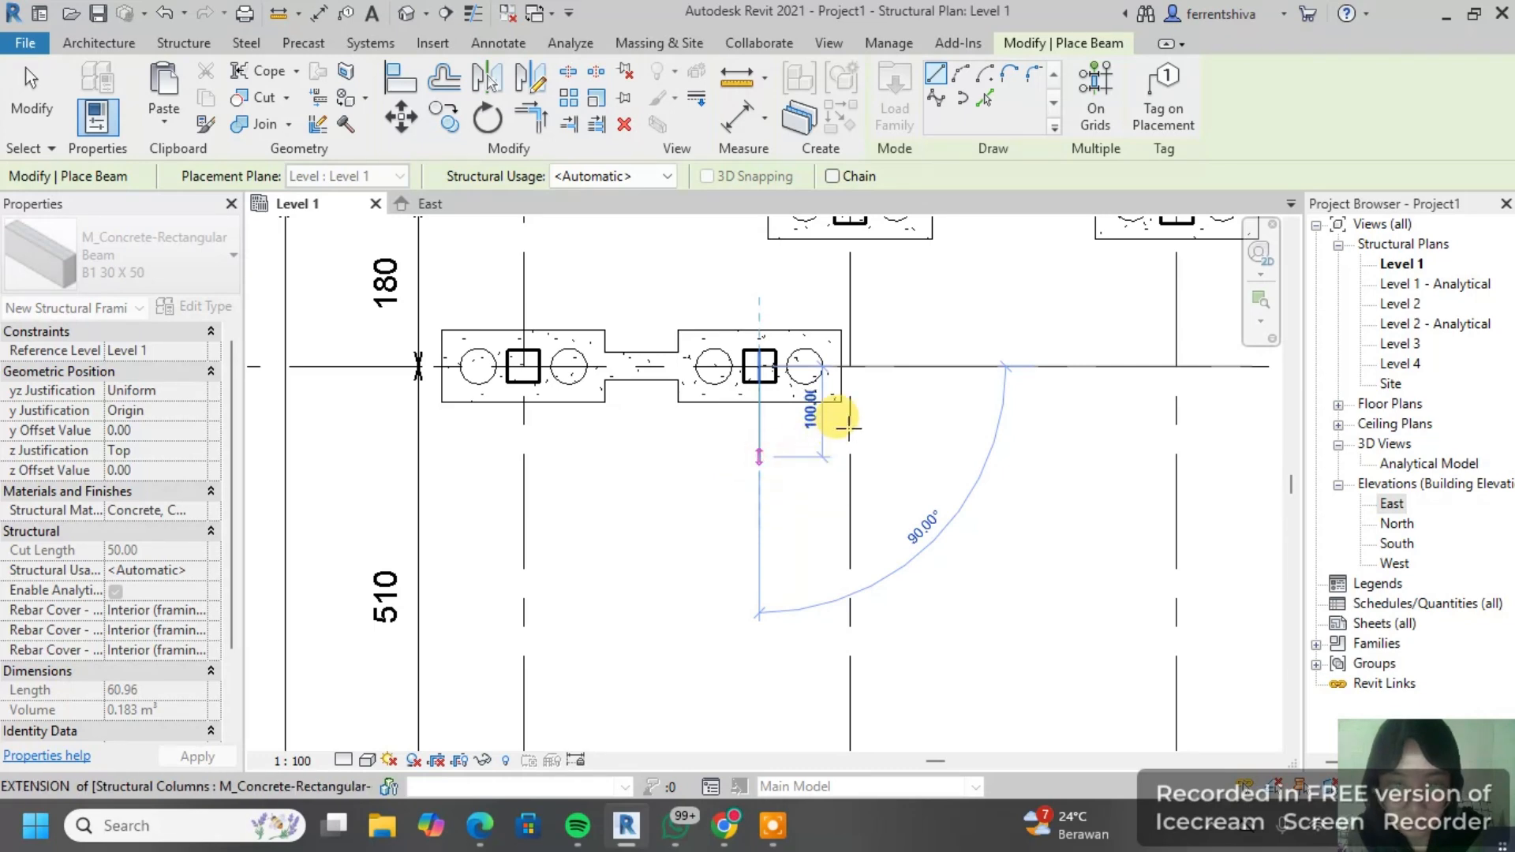
middle_click_drag(844, 466, 835, 544)
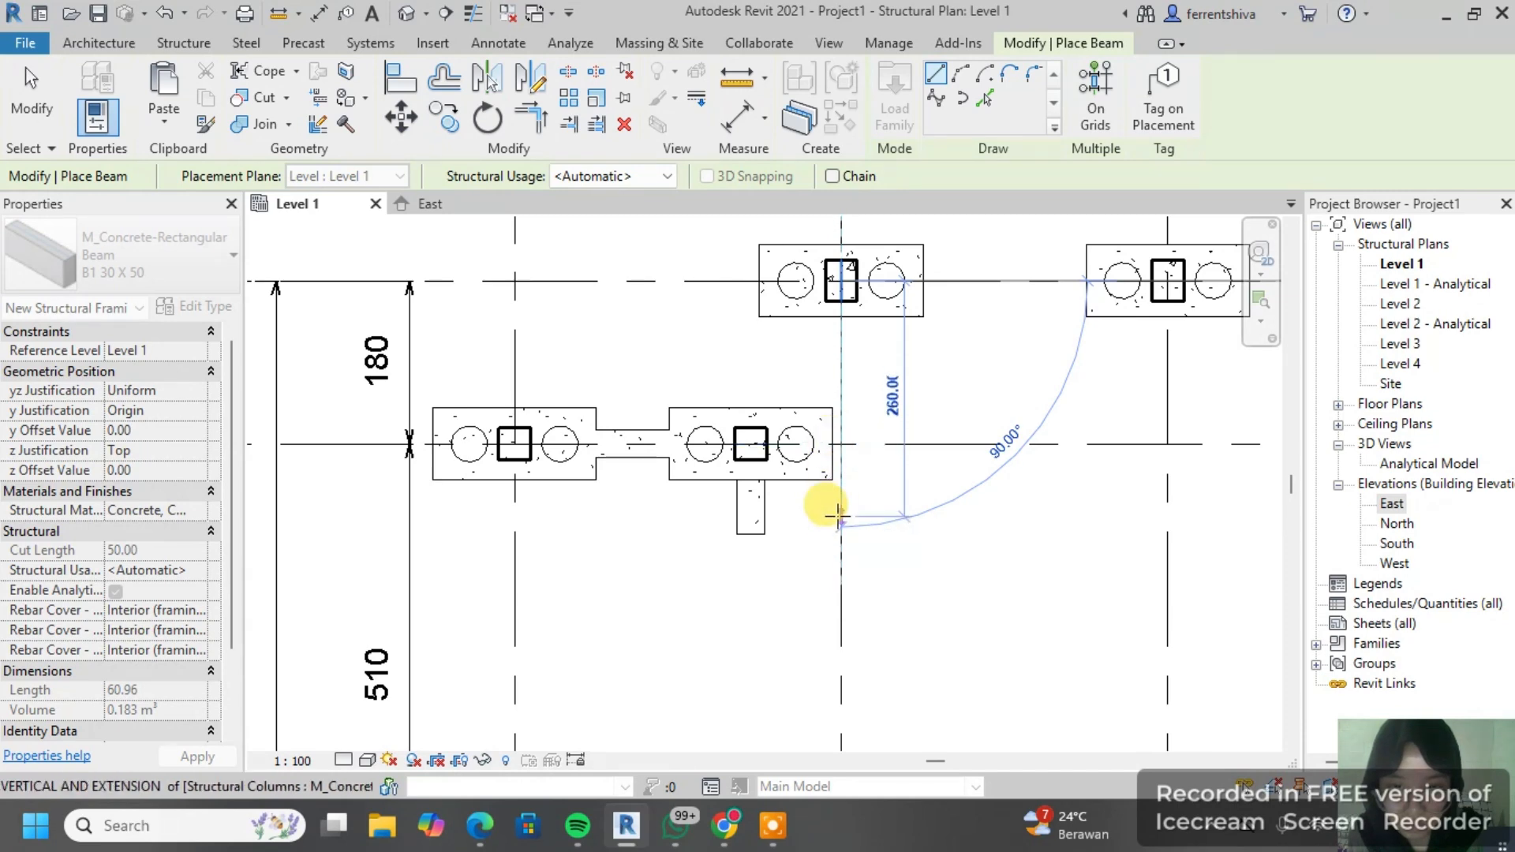
left_click(837, 525)
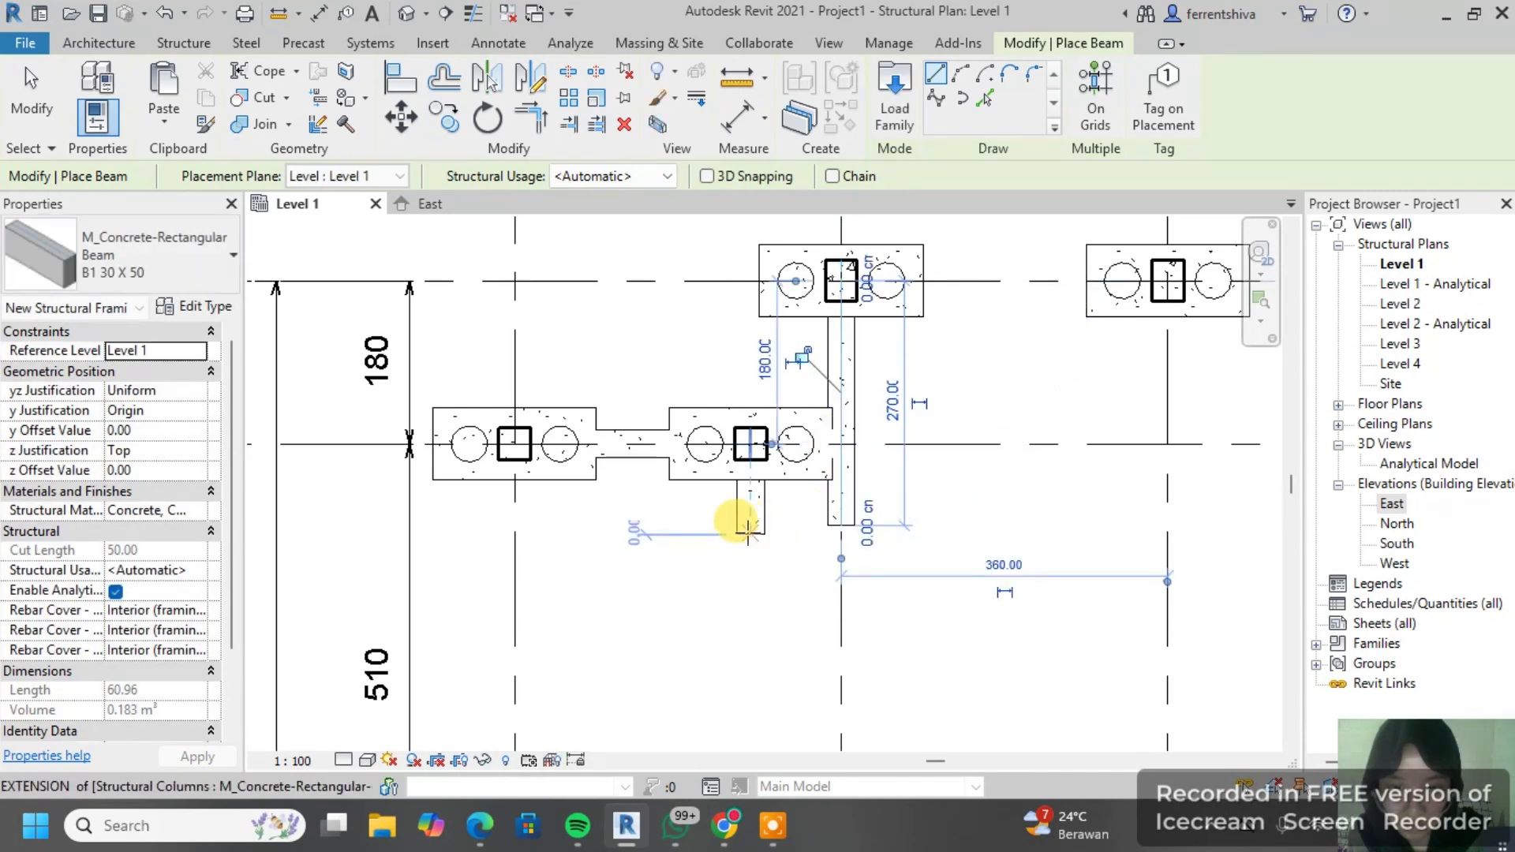
left_click(841, 534)
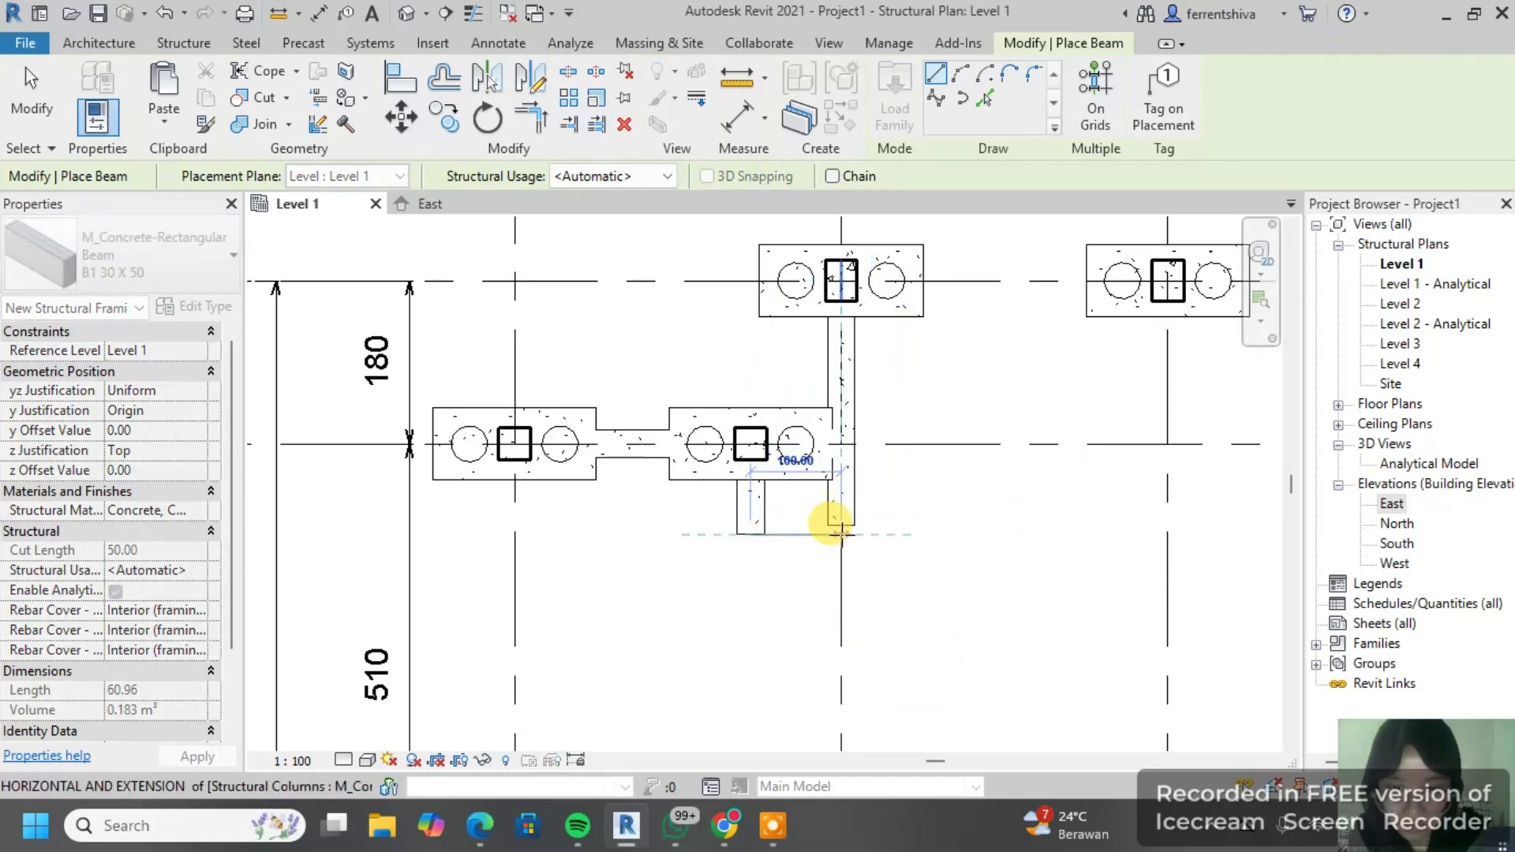
left_click(842, 533)
left_click(841, 507)
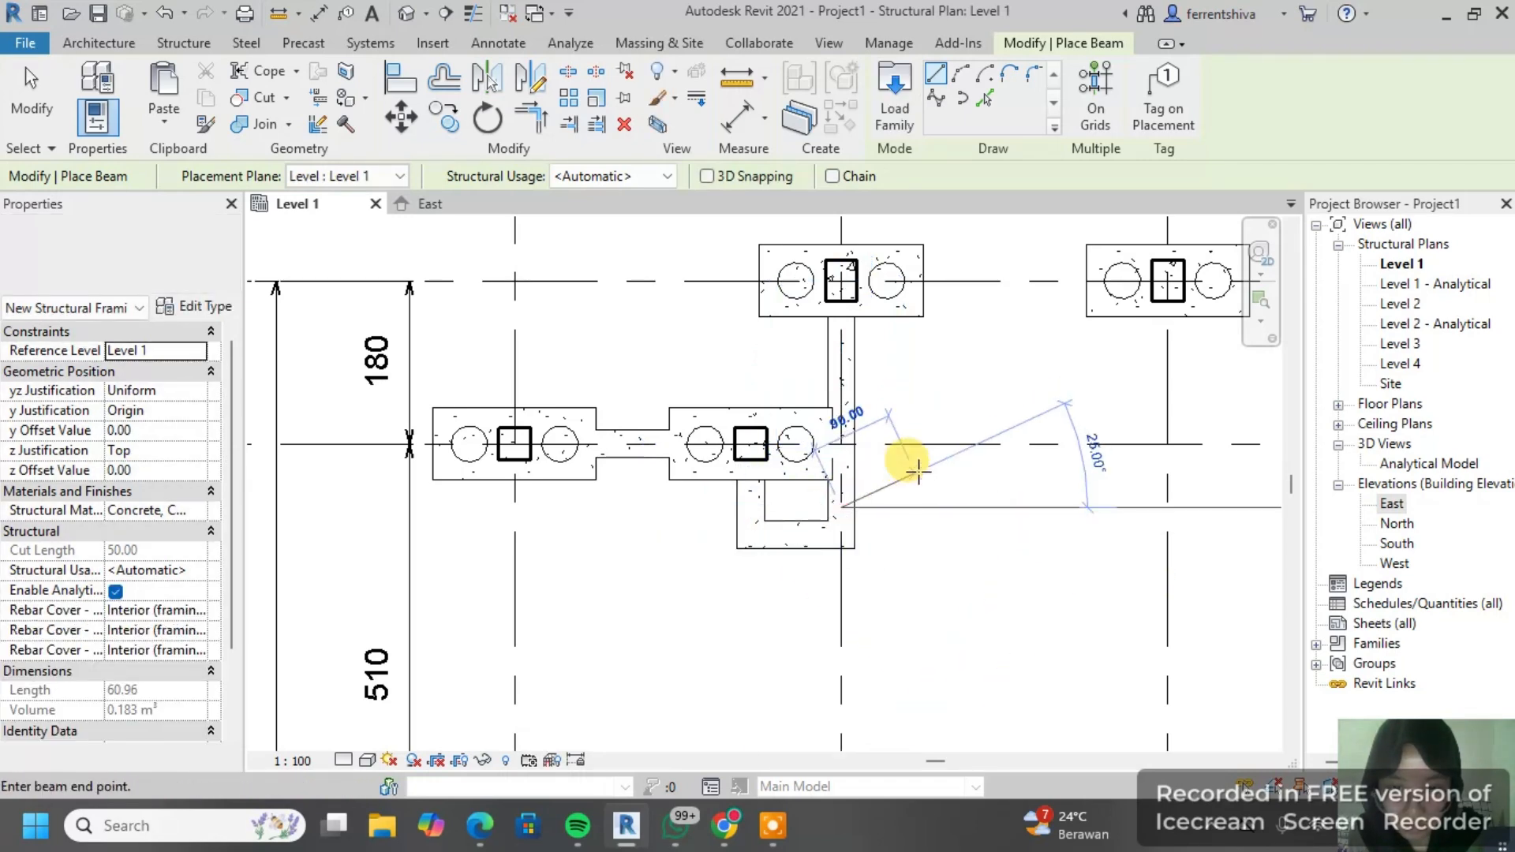
key("Escape")
Step: Place B1 30 X 50 beams column to column along grid 6, from grid B to grid E
middle_click_drag(865, 382, 745, 454)
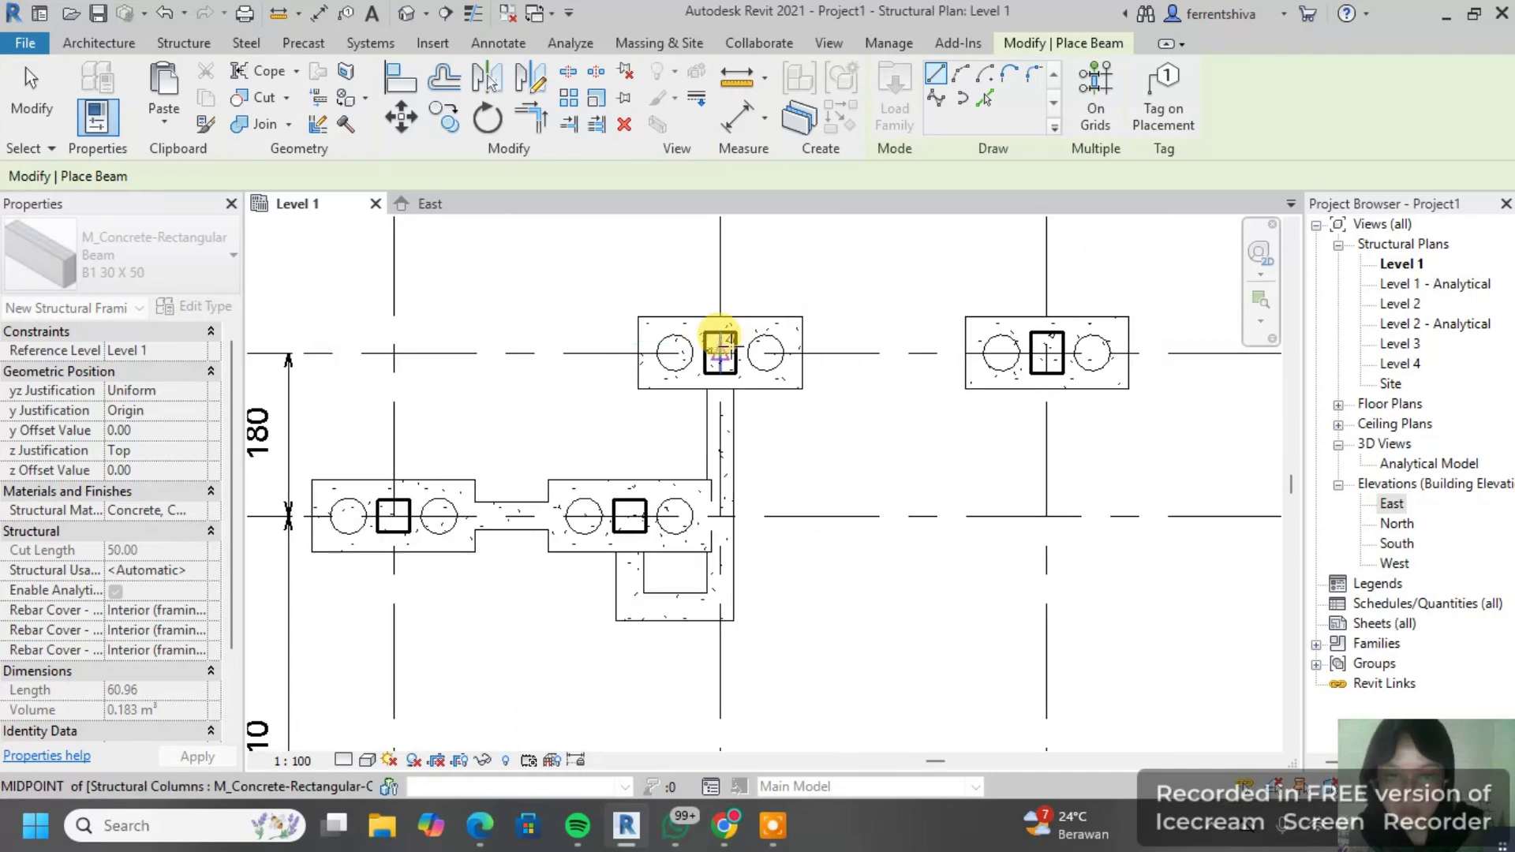
left_click(720, 352)
left_click(1046, 352)
middle_click_drag(1088, 287, 704, 406)
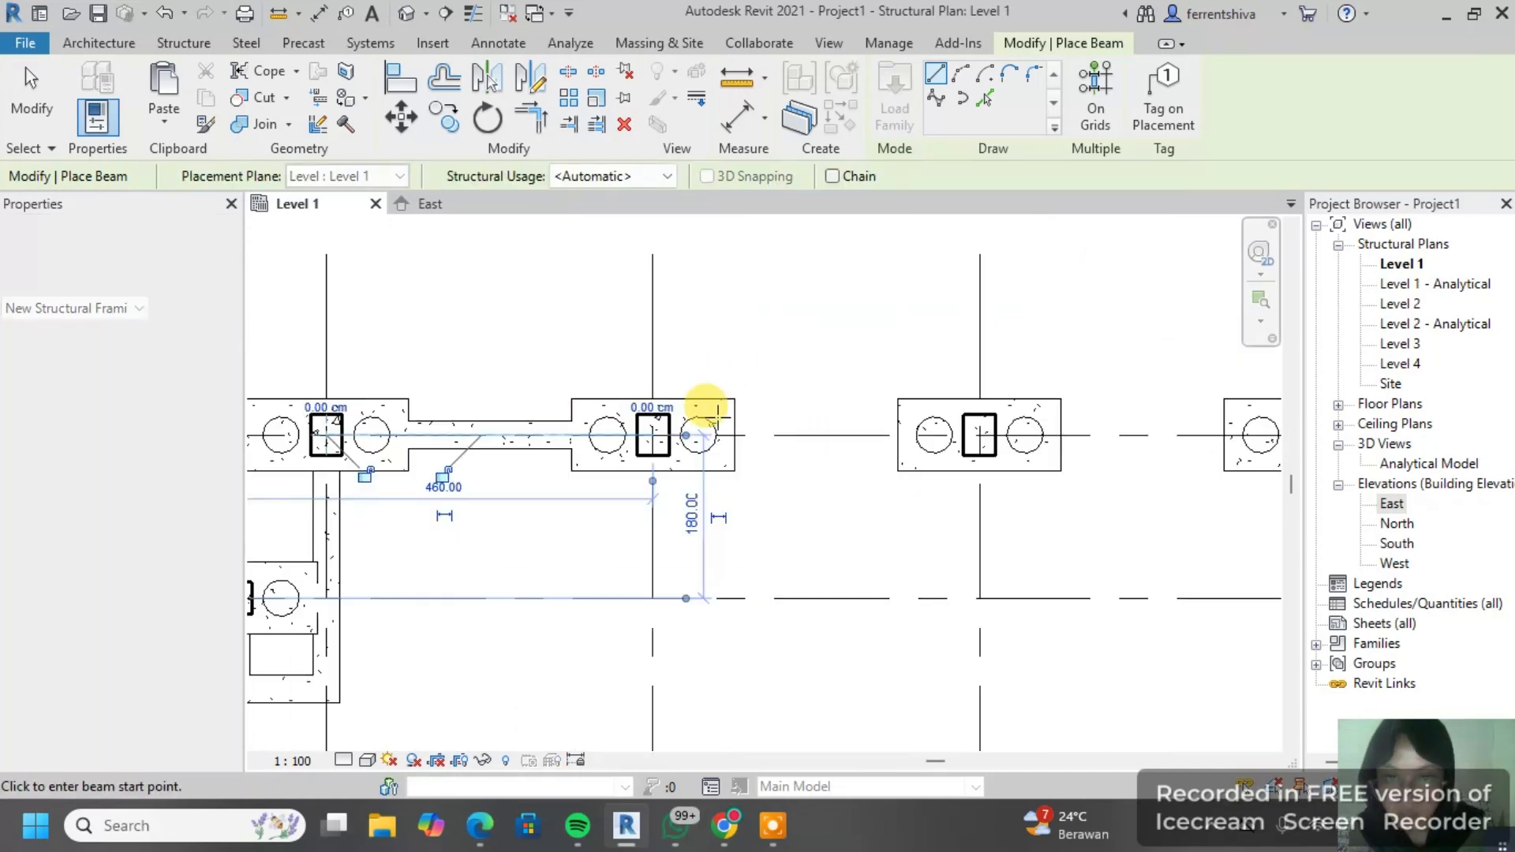
left_click(654, 436)
left_click(980, 435)
middle_click_drag(1060, 420, 805, 419)
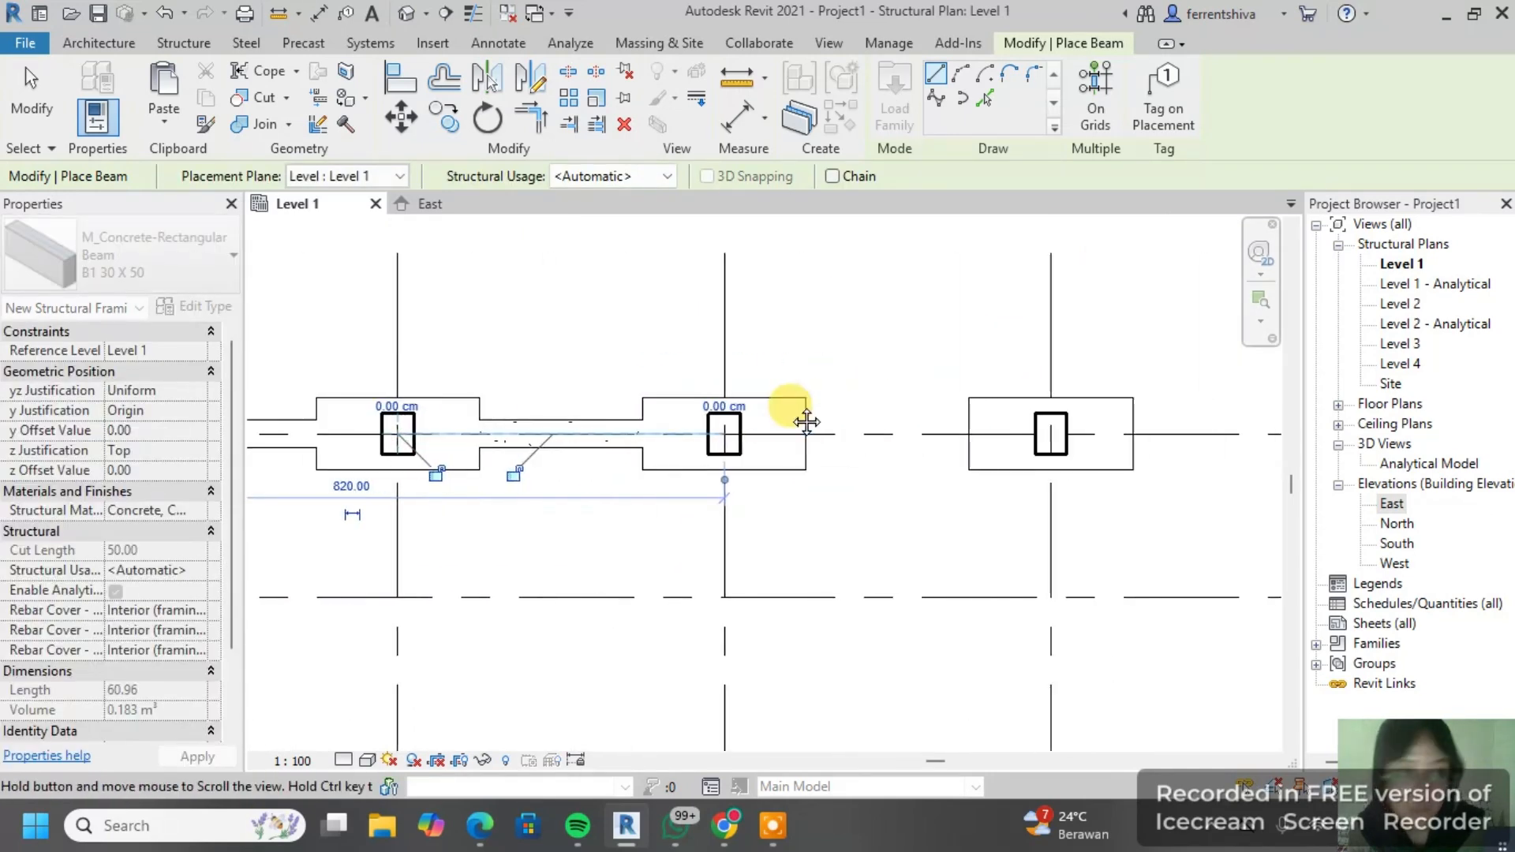
left_click(723, 430)
left_click(1049, 433)
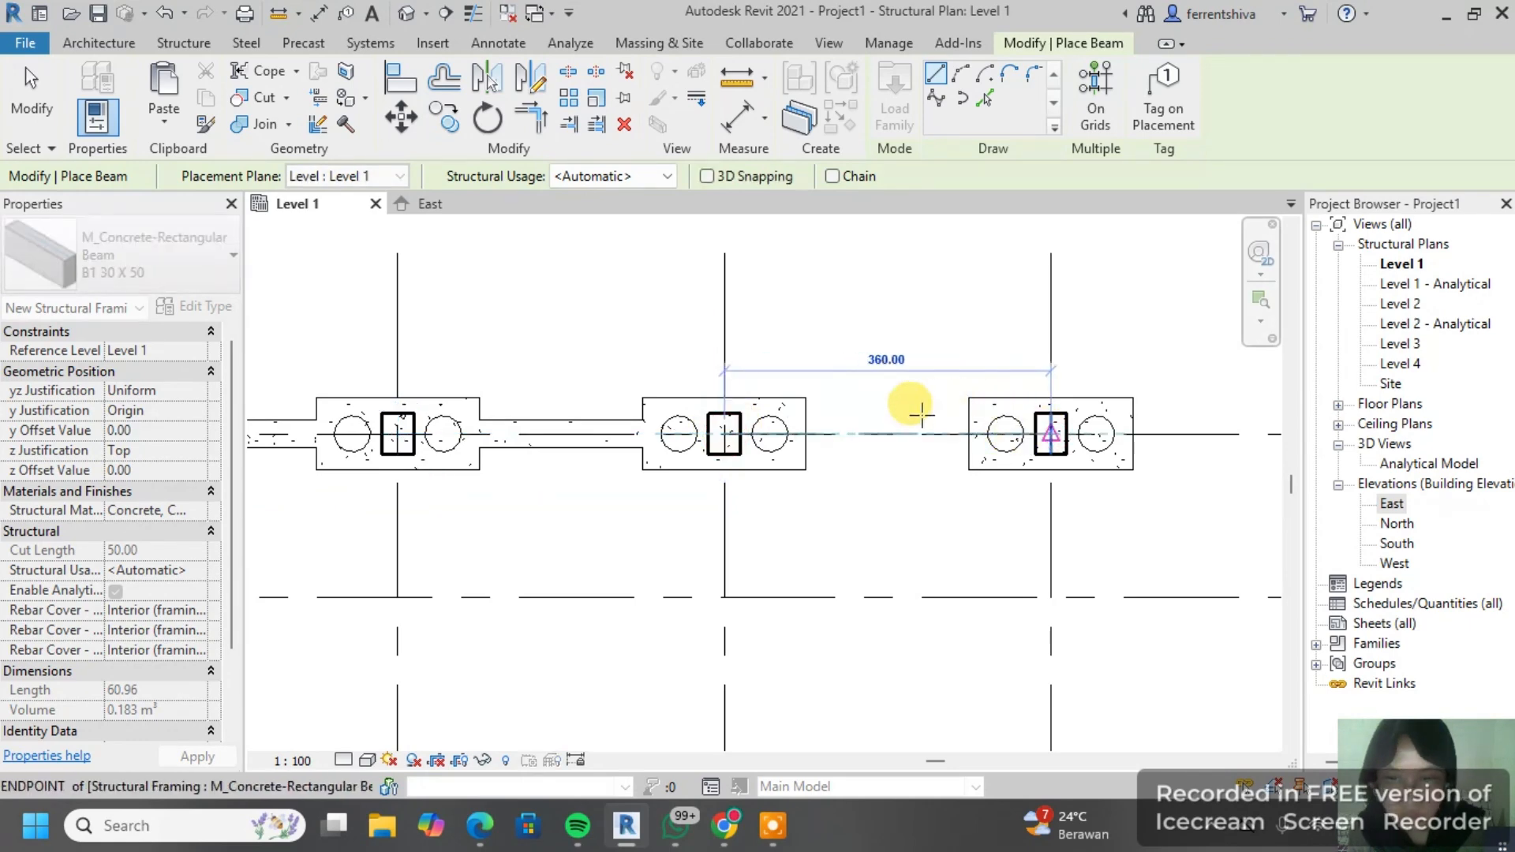
Step: Place the grid 6 beam between the columns at grids E and F, and start the adjoining span at F
scroll(1004, 403, "down", 1)
middle_click_drag(1005, 402, 821, 407)
left_click(799, 420)
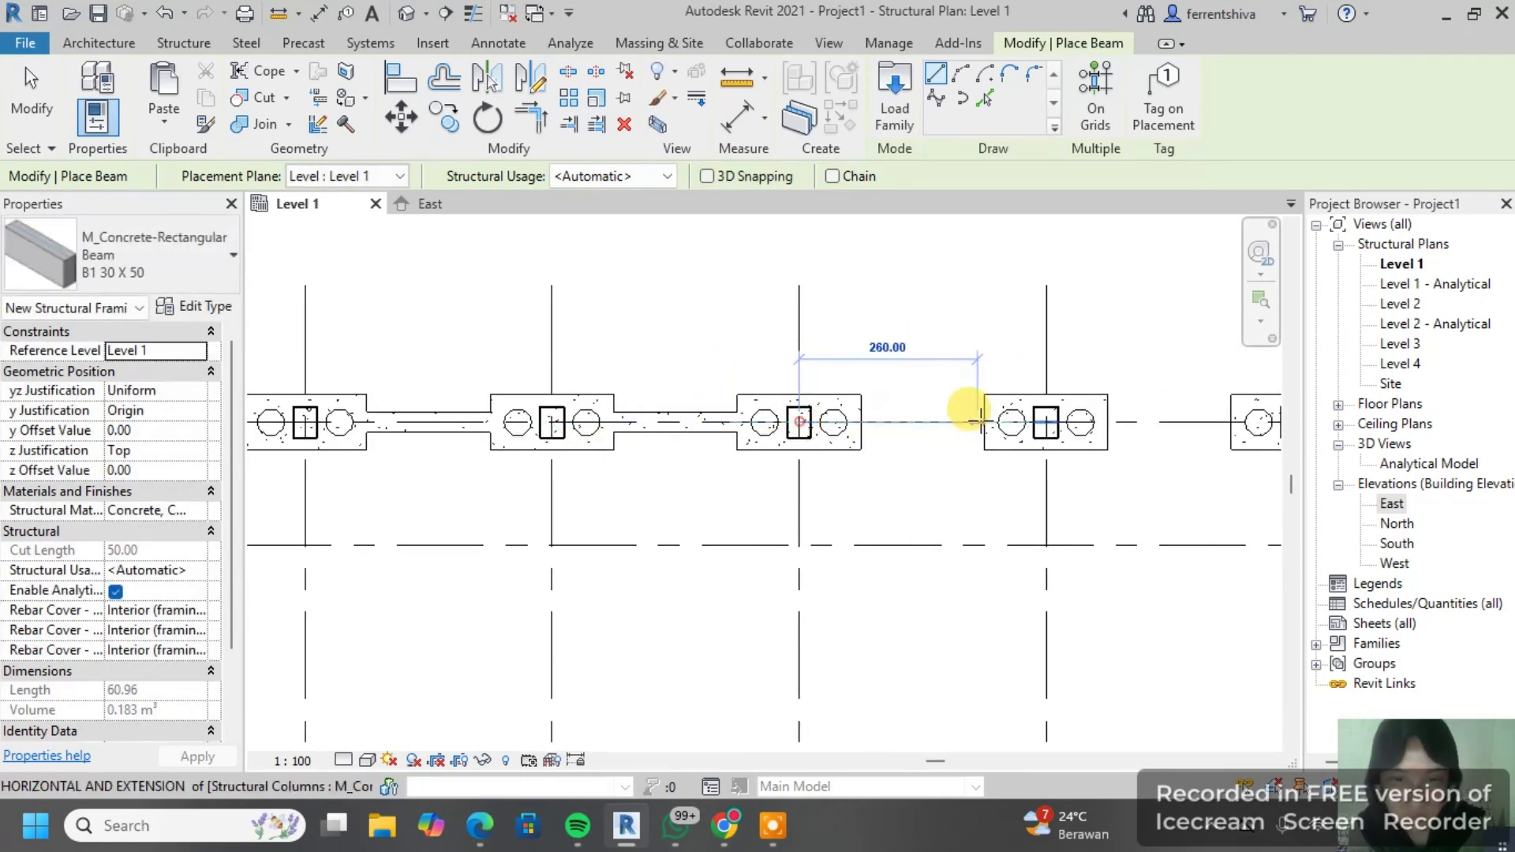
left_click(1047, 420)
left_click(1045, 422)
middle_click_drag(1128, 427, 797, 429)
Step: Place B1 30 X 50 beams column to column along grid 1, from grid B to grid E
left_click(1186, 549)
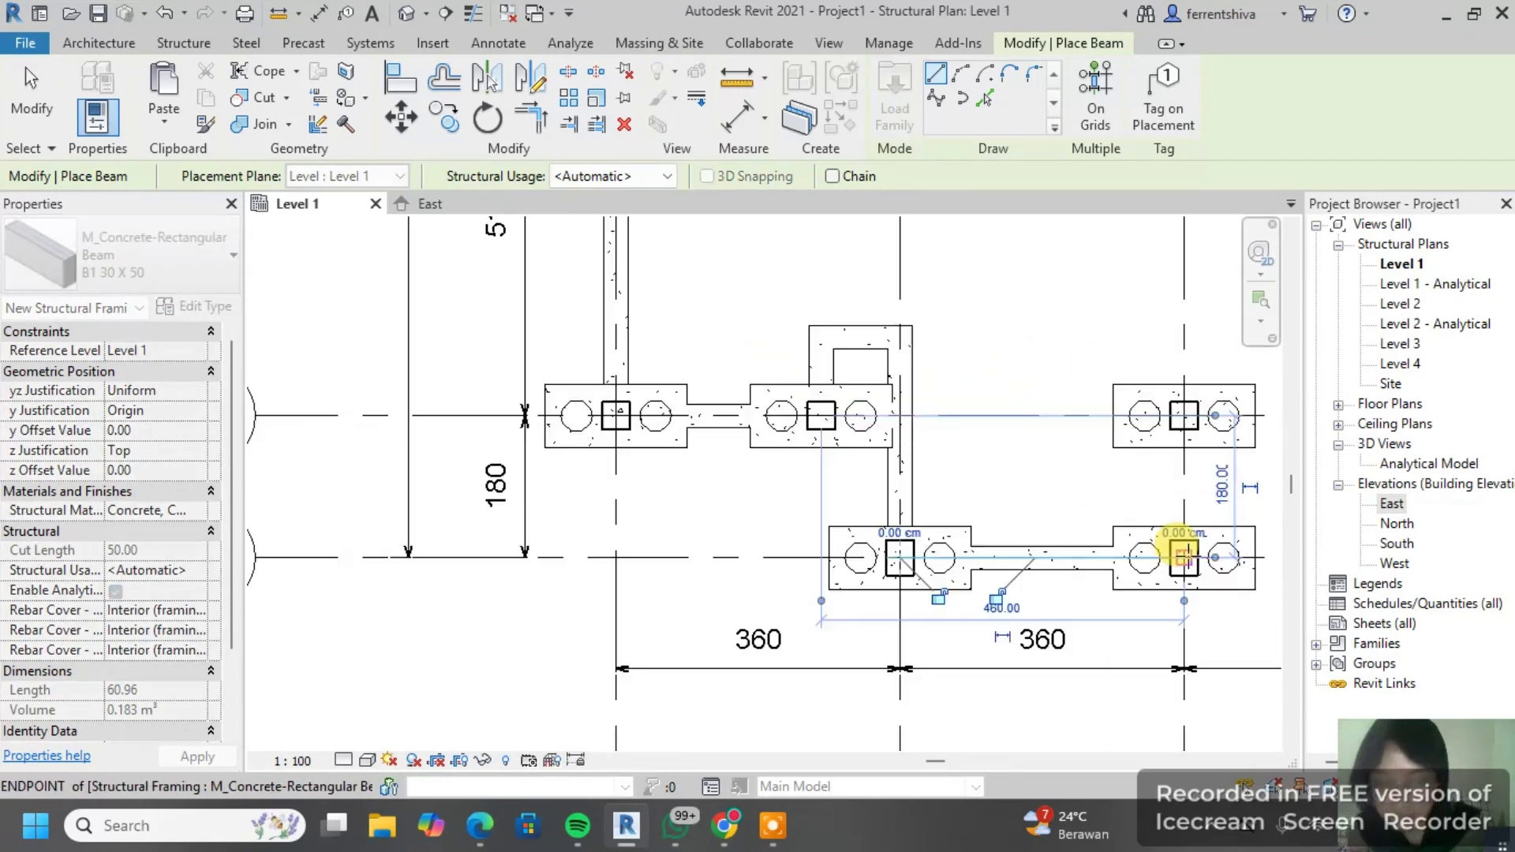
middle_click_drag(1205, 544, 795, 526)
left_click(769, 534)
left_click(1055, 534)
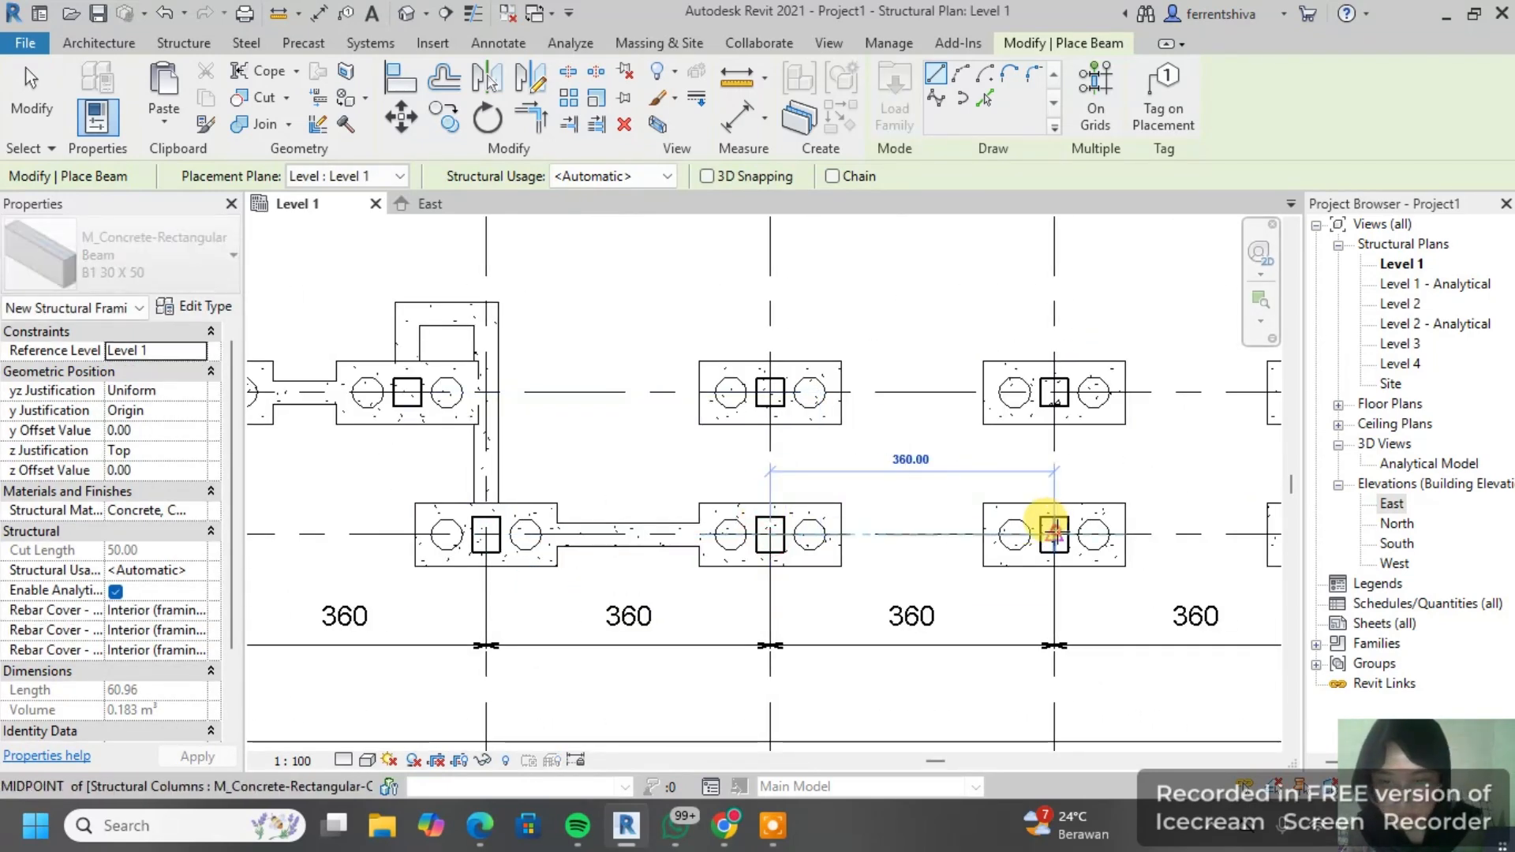
scroll(1092, 532, "down", 1)
middle_click_drag(1094, 532, 777, 532)
left_click(755, 534)
left_click(1002, 533)
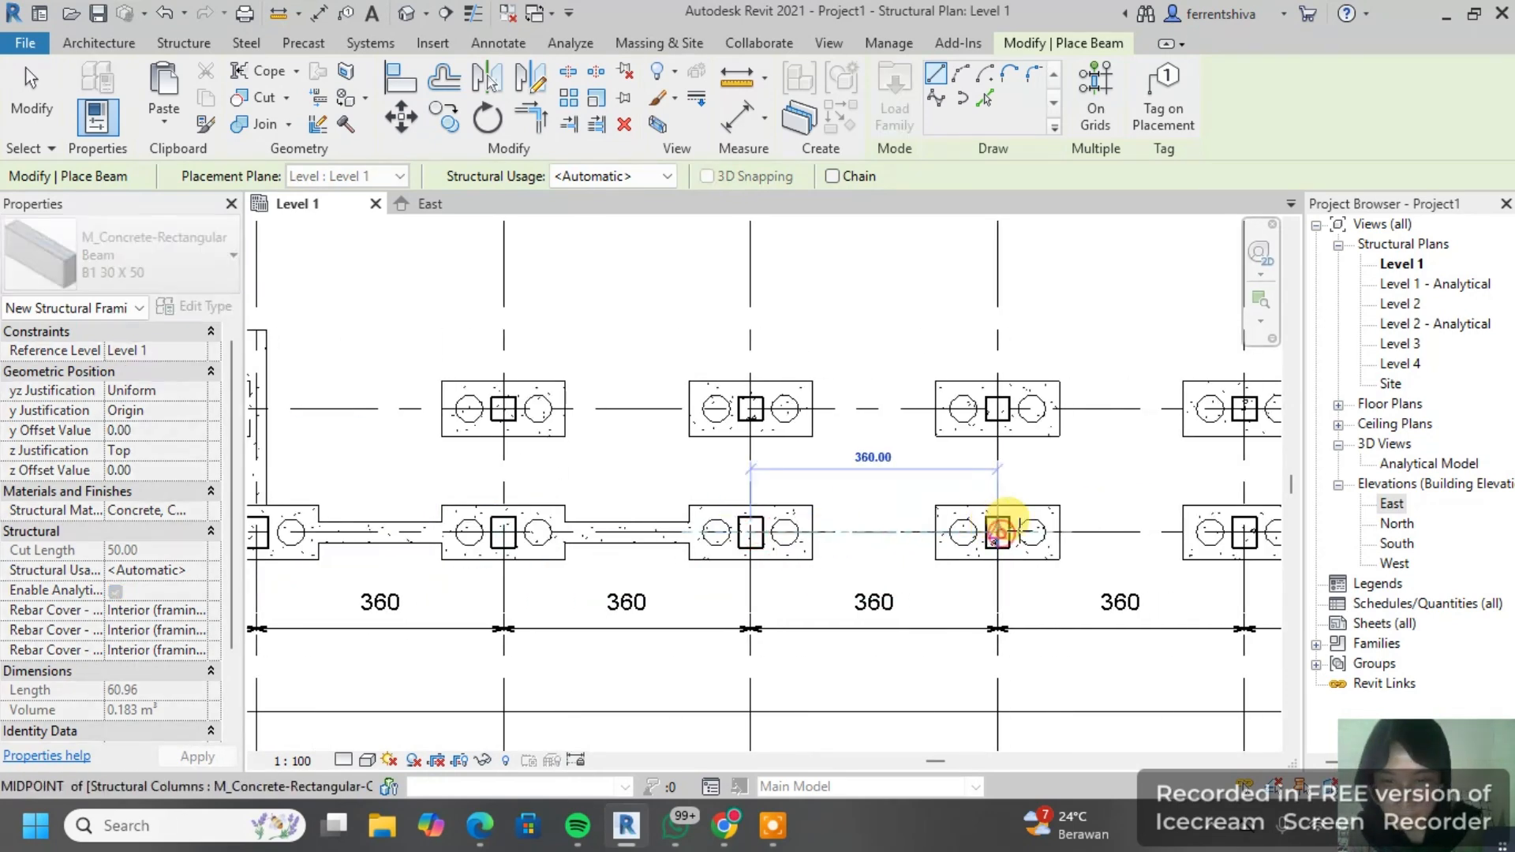
Step: Continue the B1 beams along grid 1 across the three 360 cm bays from grid E to grid H
left_click(1001, 534)
left_click(1244, 529)
middle_click_drag(1244, 527, 609, 497)
left_click(602, 499)
left_click(849, 500)
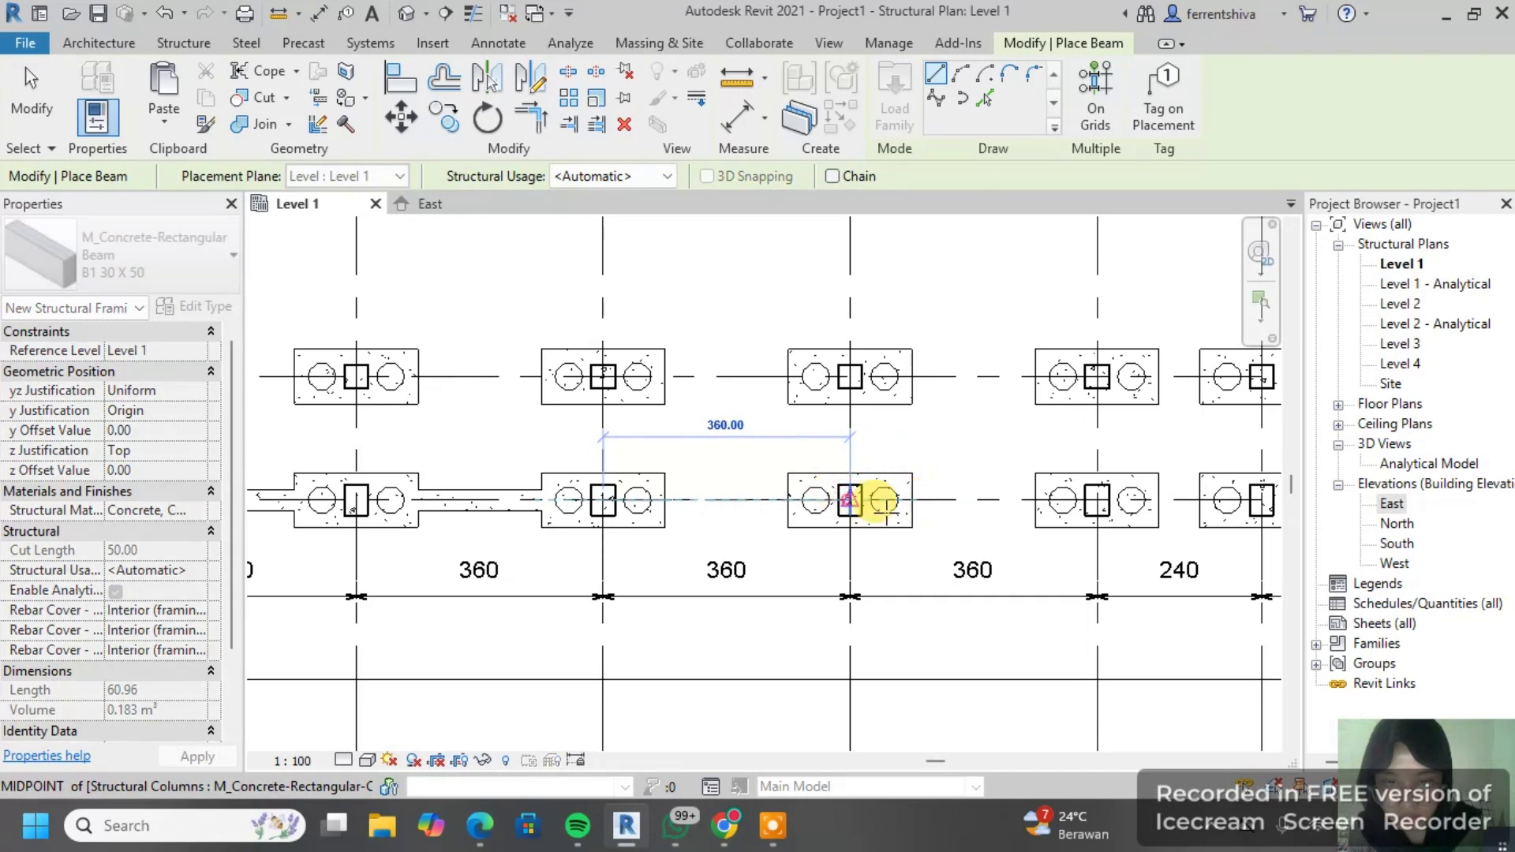
left_click(850, 499)
left_click(1096, 500)
Step: Place B1 beams across the three 240 cm bays on grid 1, from grid H to grid K
middle_click_drag(1127, 470, 812, 471)
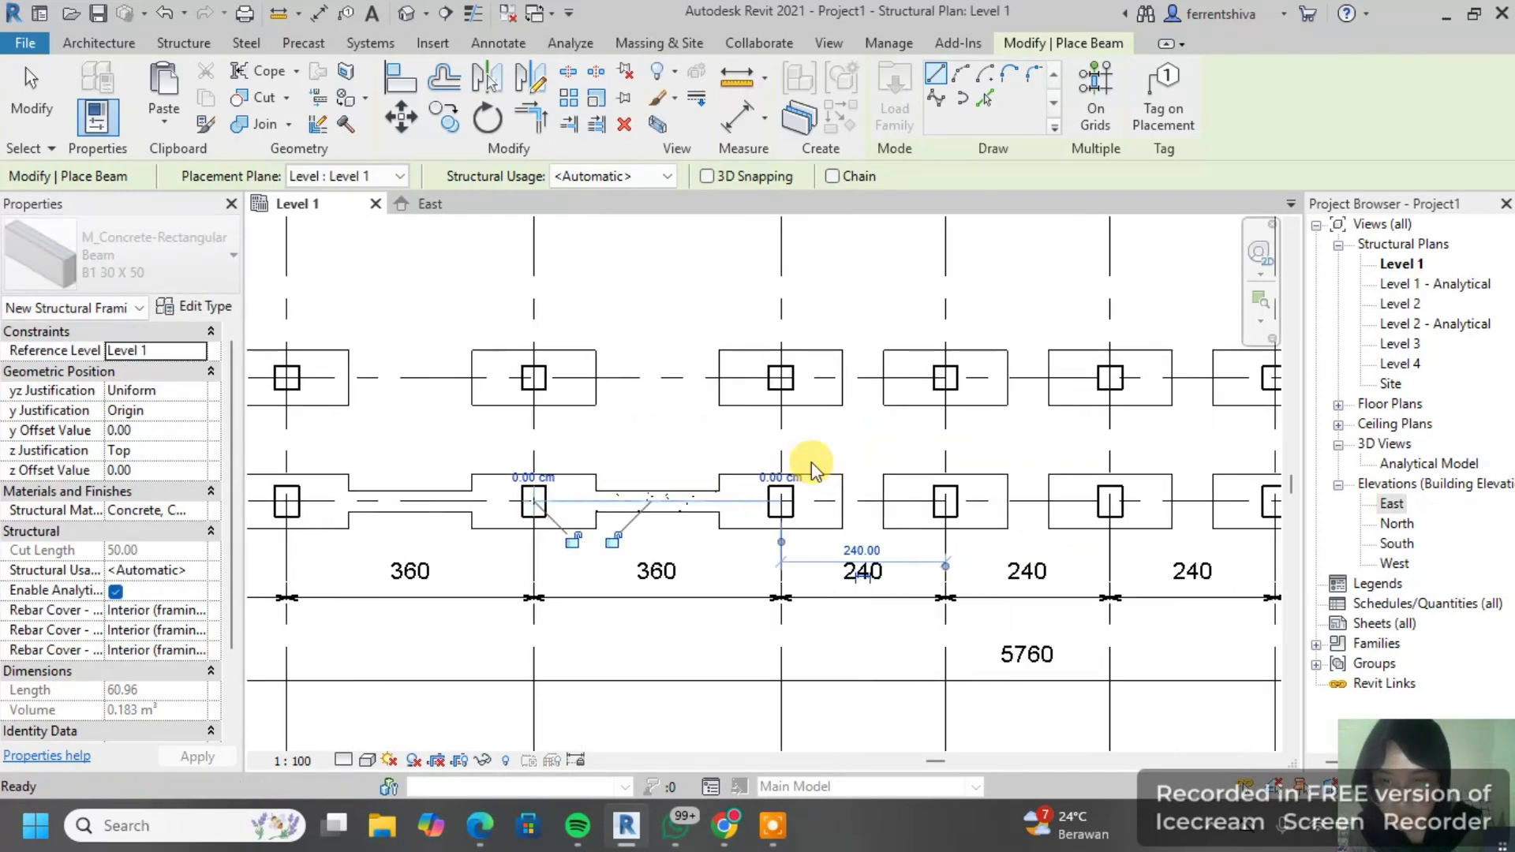
left_click(778, 501)
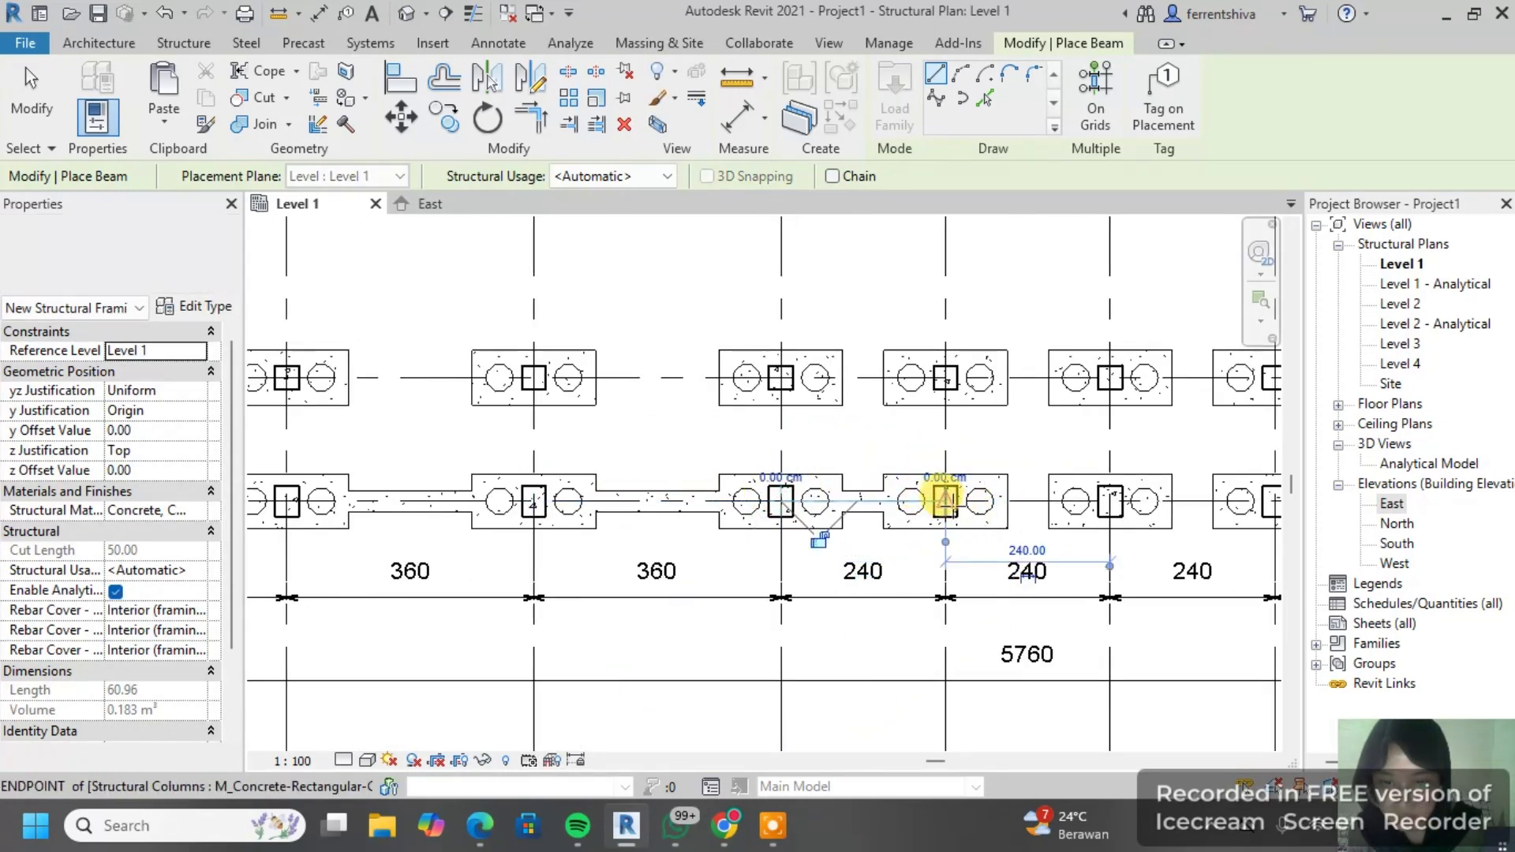
left_click(945, 500)
middle_click_drag(1105, 497, 760, 497)
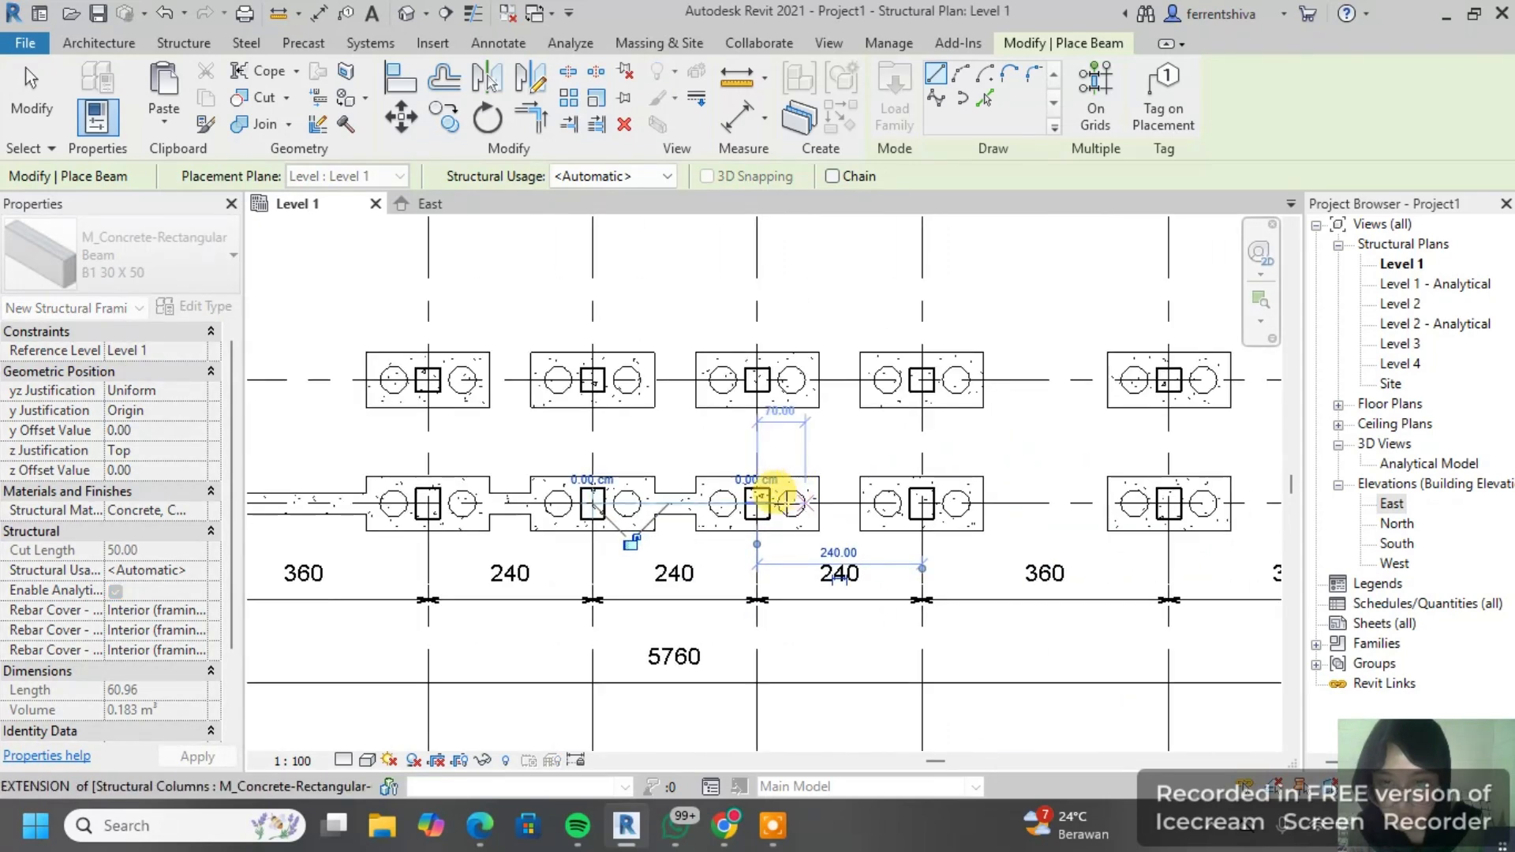
scroll(922, 503, "up", 1)
left_click(922, 502)
Step: Continue the B1 beams along grid 1 across the three bays from grid K to grid N
scroll(970, 503, "down", 1)
middle_click_drag(978, 503, 811, 504)
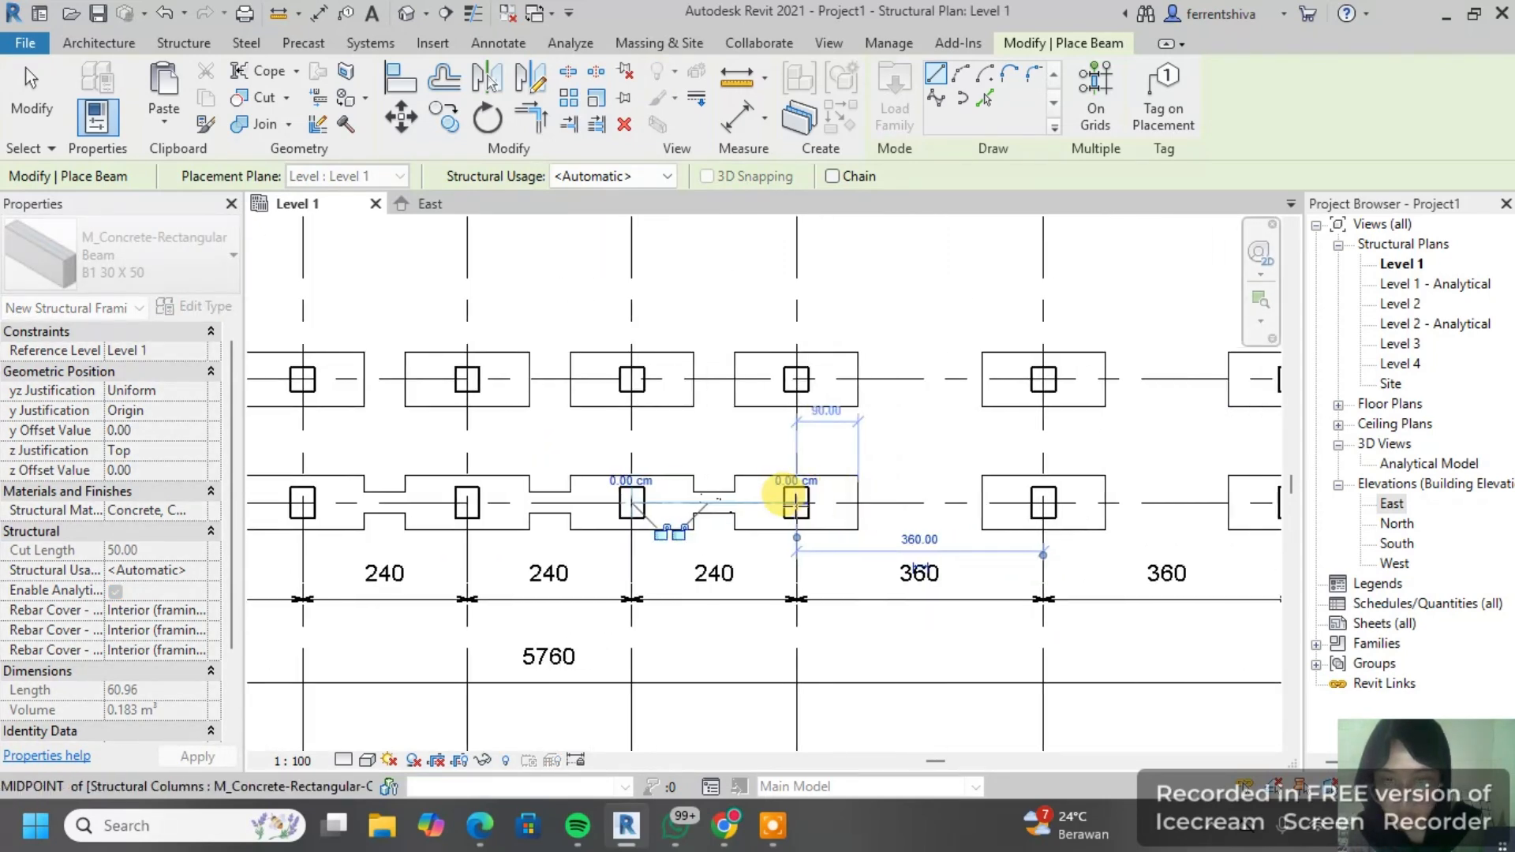
left_click(1140, 452)
middle_click_drag(1125, 484, 828, 489)
left_click(745, 512)
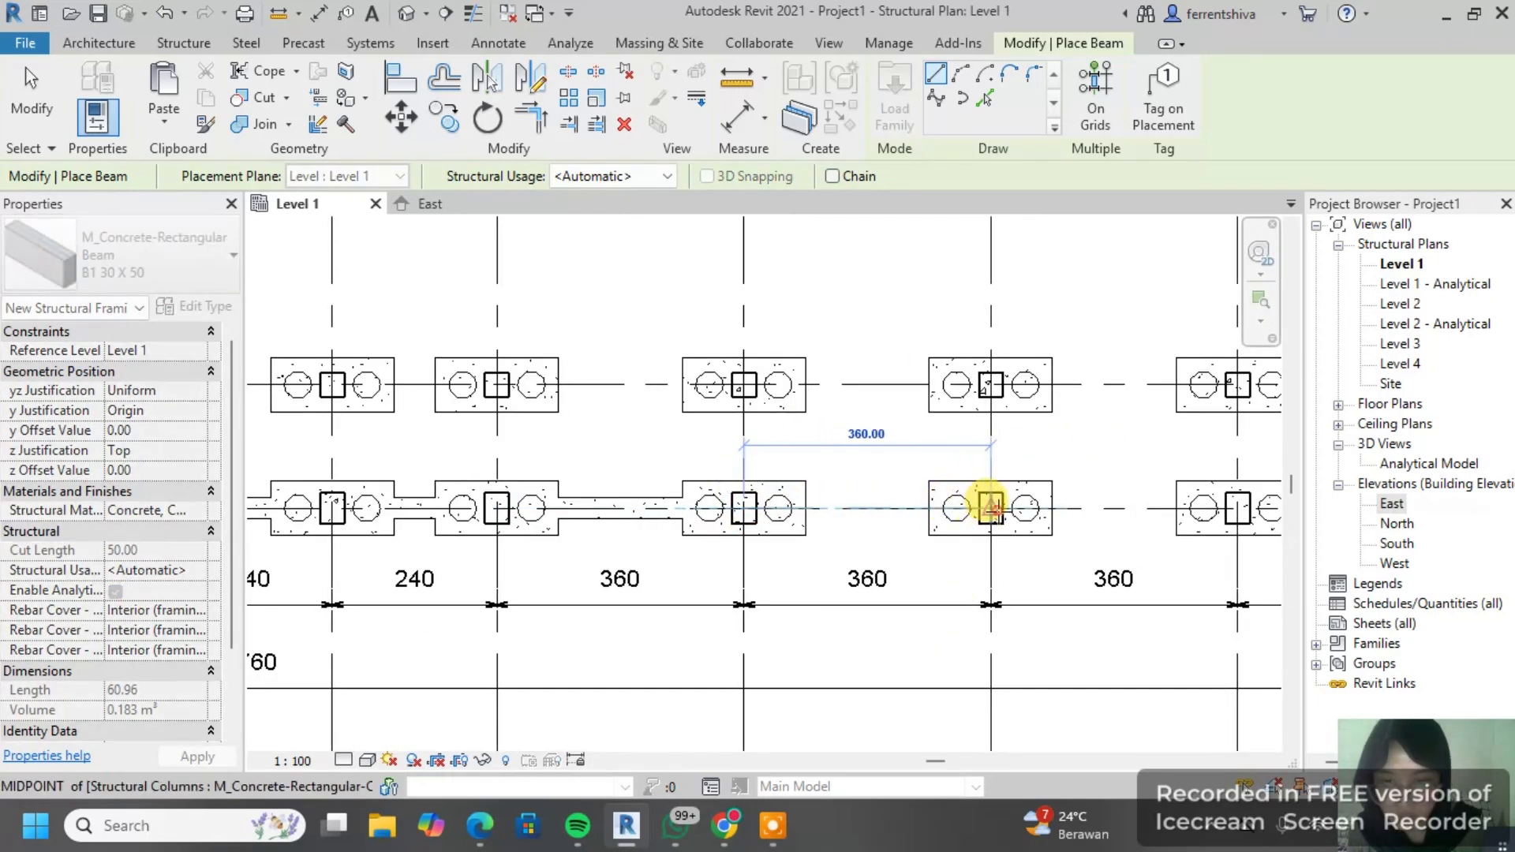
left_click(991, 509)
middle_click_drag(989, 511, 781, 527)
left_click(781, 524)
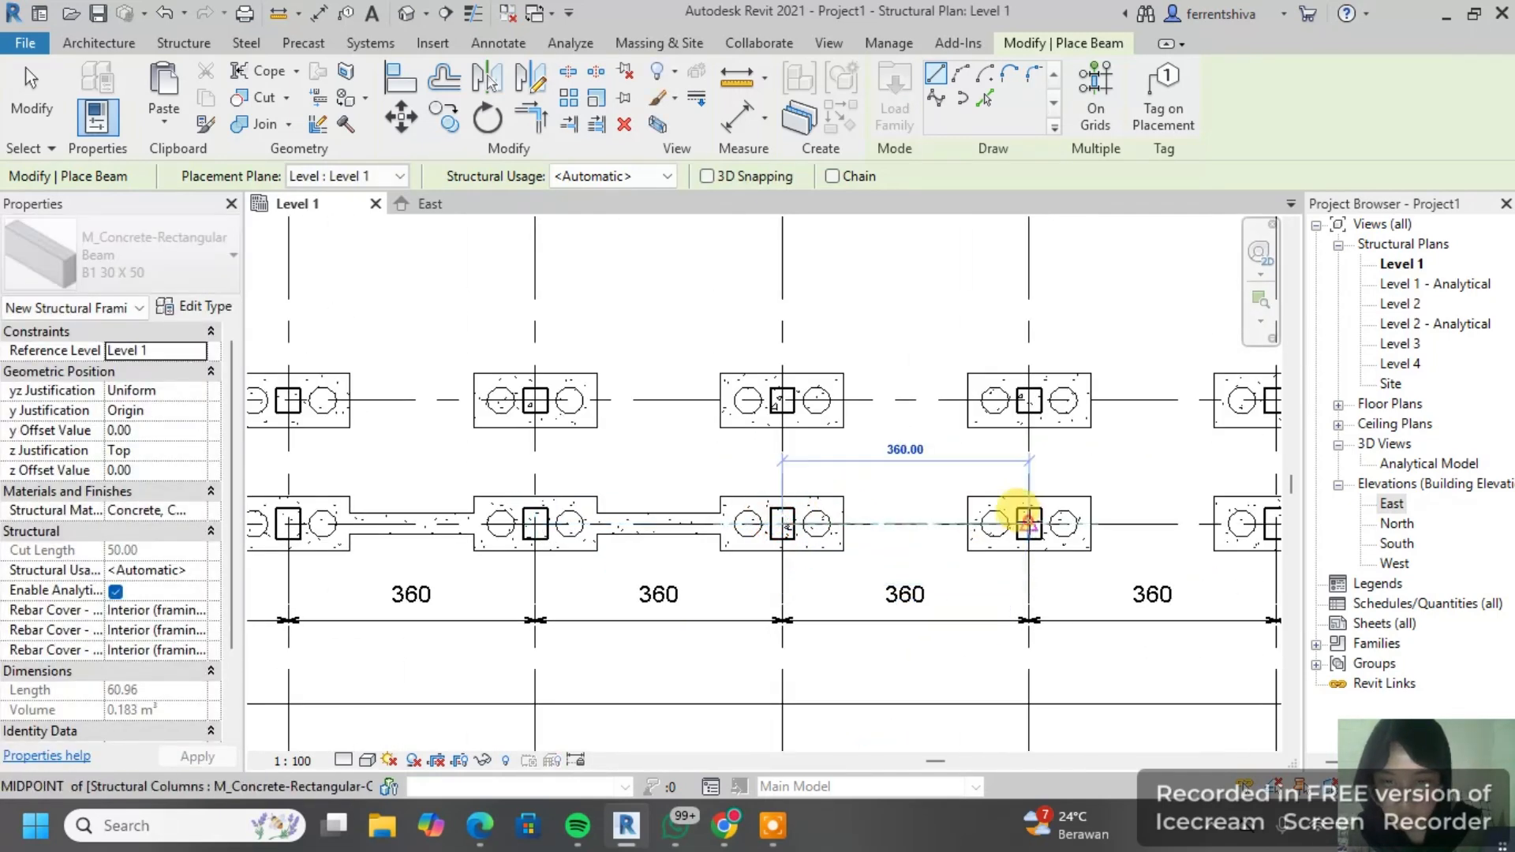
left_click(1029, 521)
Step: Complete the grid 1 beam run with B1 beams from grid N to the last column on that grid
left_click(1029, 523)
middle_click_drag(1174, 516, 928, 514)
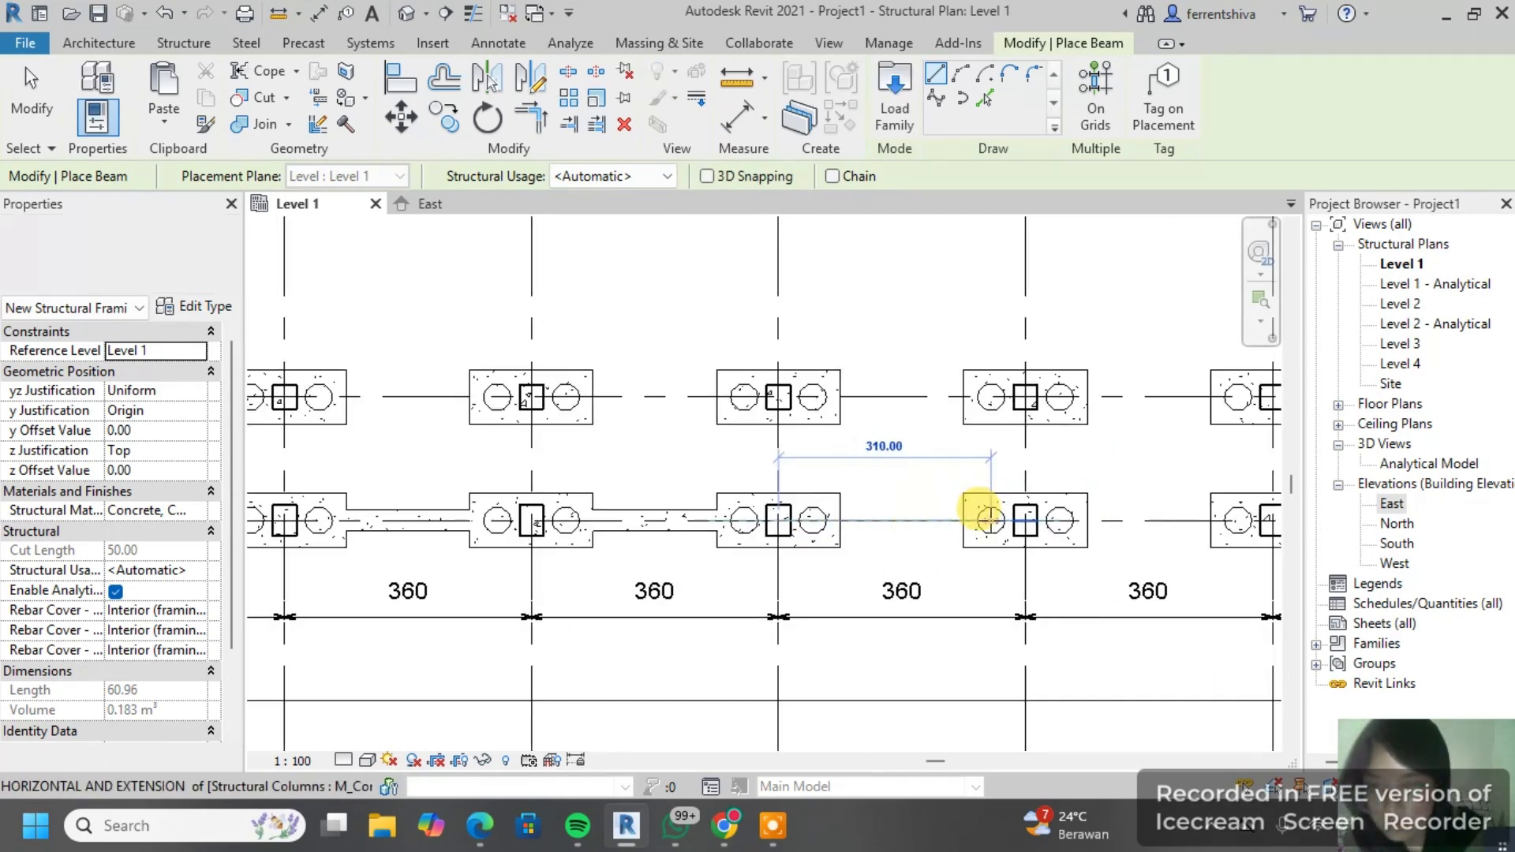
left_click(1029, 521)
middle_click_drag(1136, 510, 884, 559)
left_click(784, 522)
left_click(753, 534)
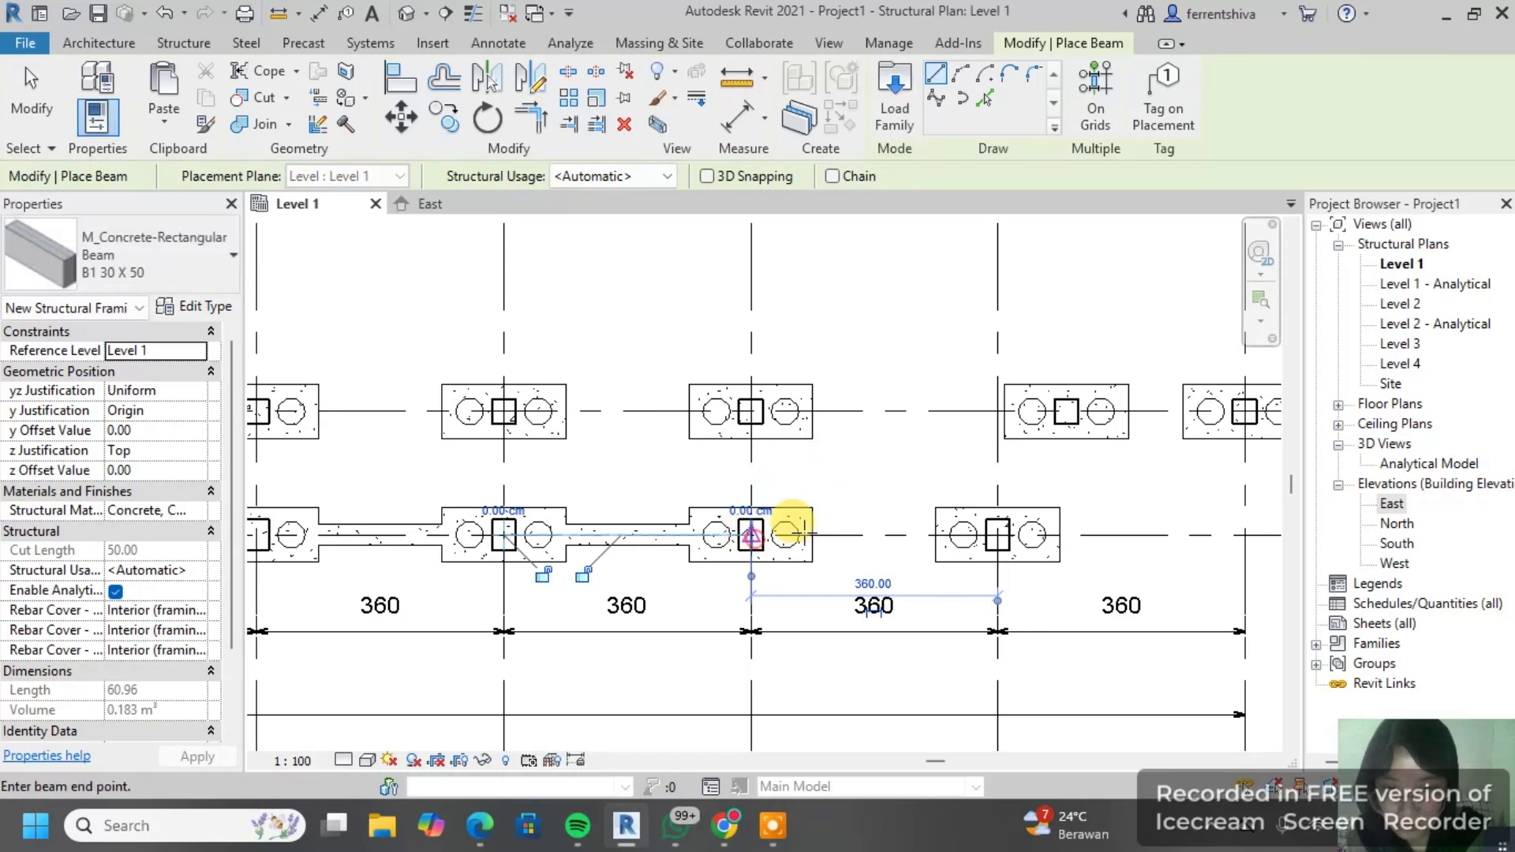
left_click(998, 535)
scroll(1034, 442, "down", 5)
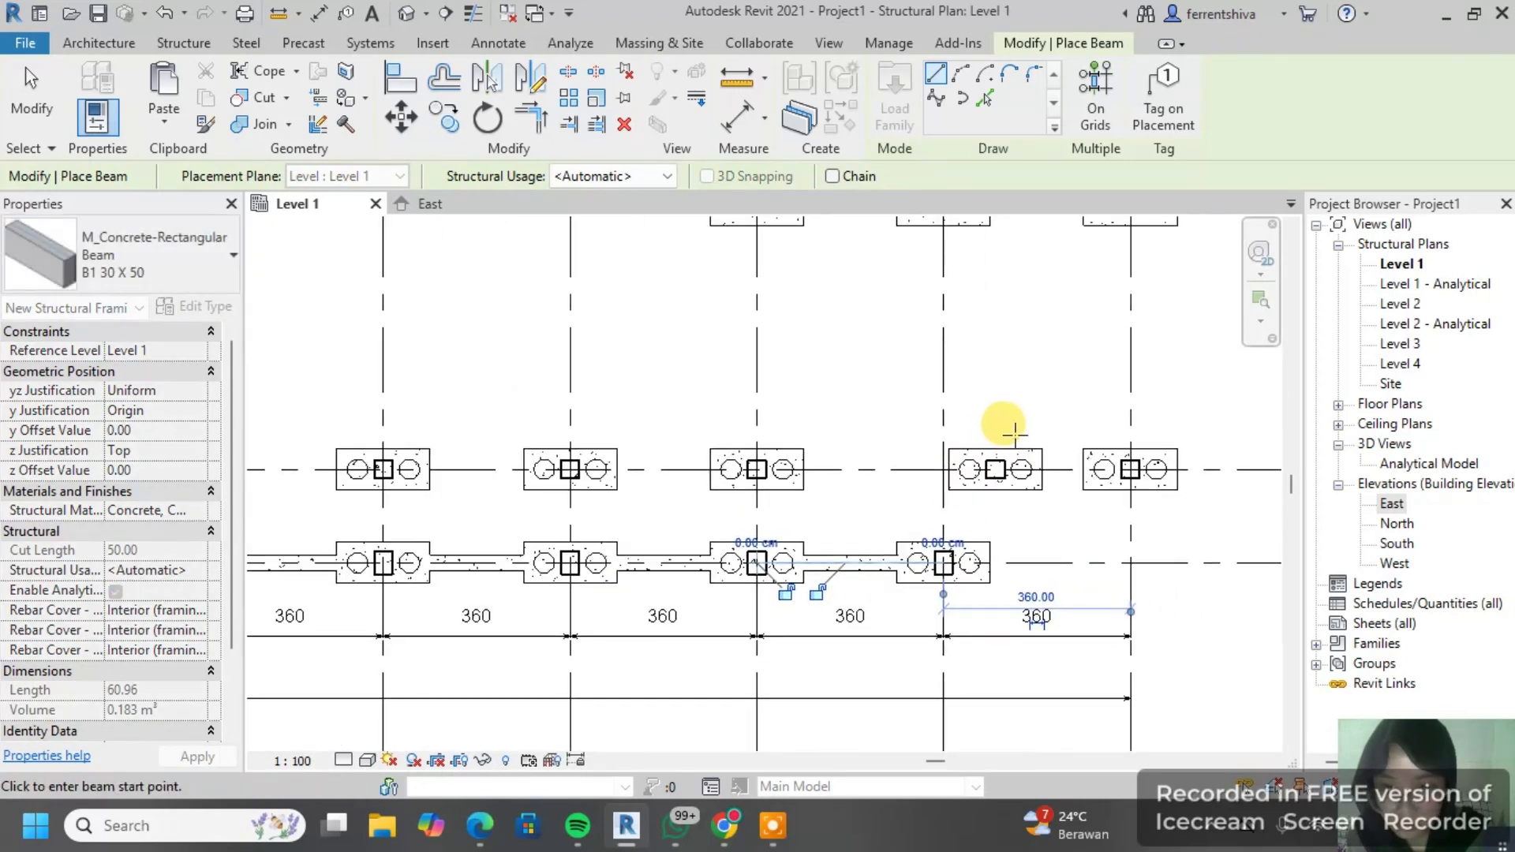
Step: Frame the offset near grids Q and 2 with B1 beams: an upward stub, a 280 cm beam from grid 1, and a connecting beam
scroll(1002, 446, "up", 3)
scroll(994, 456, "up", 2)
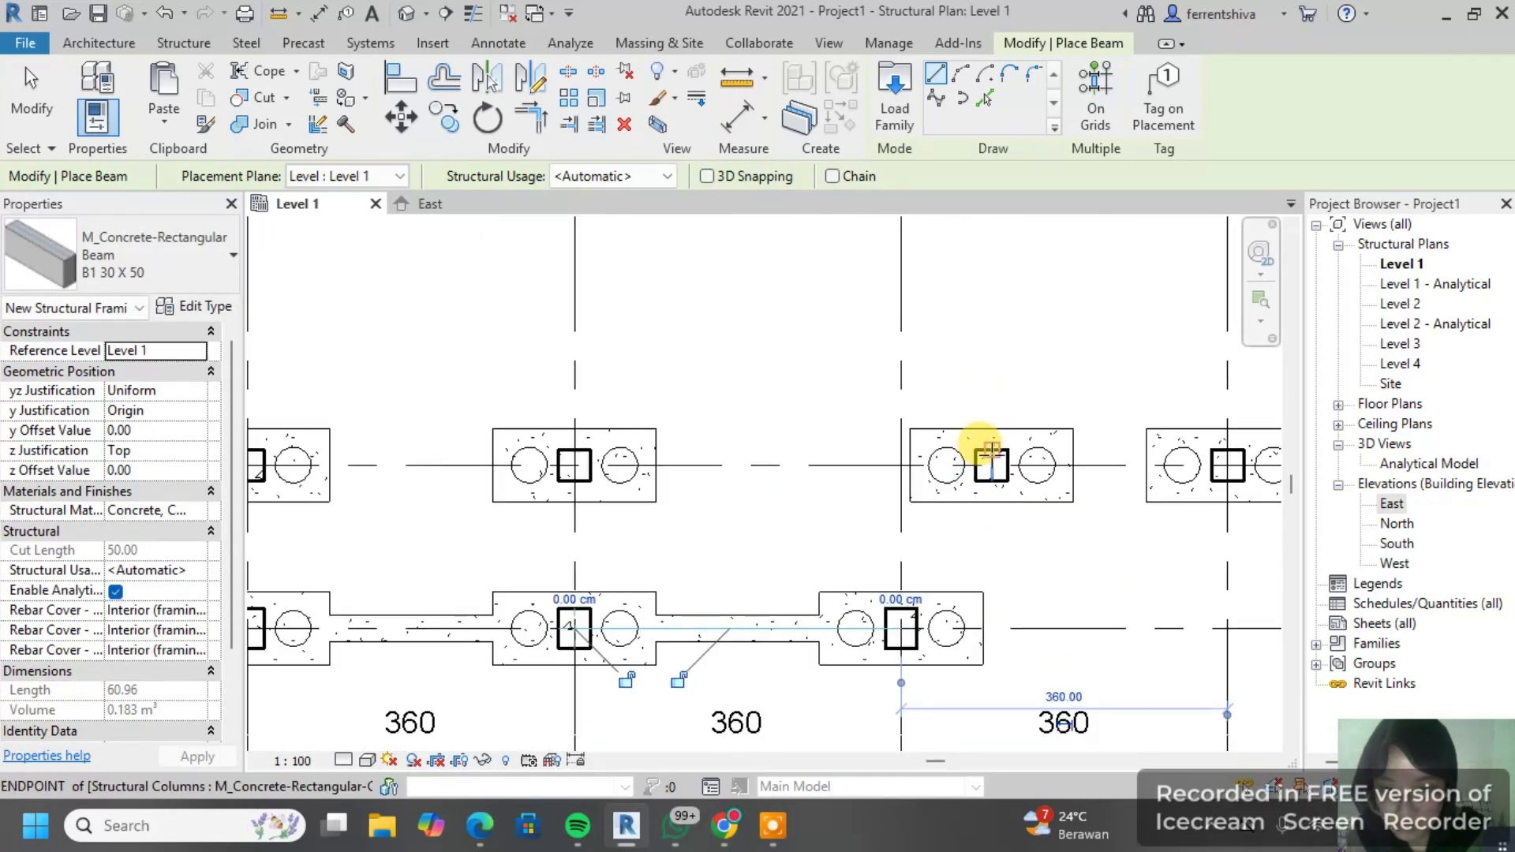
left_click(990, 337)
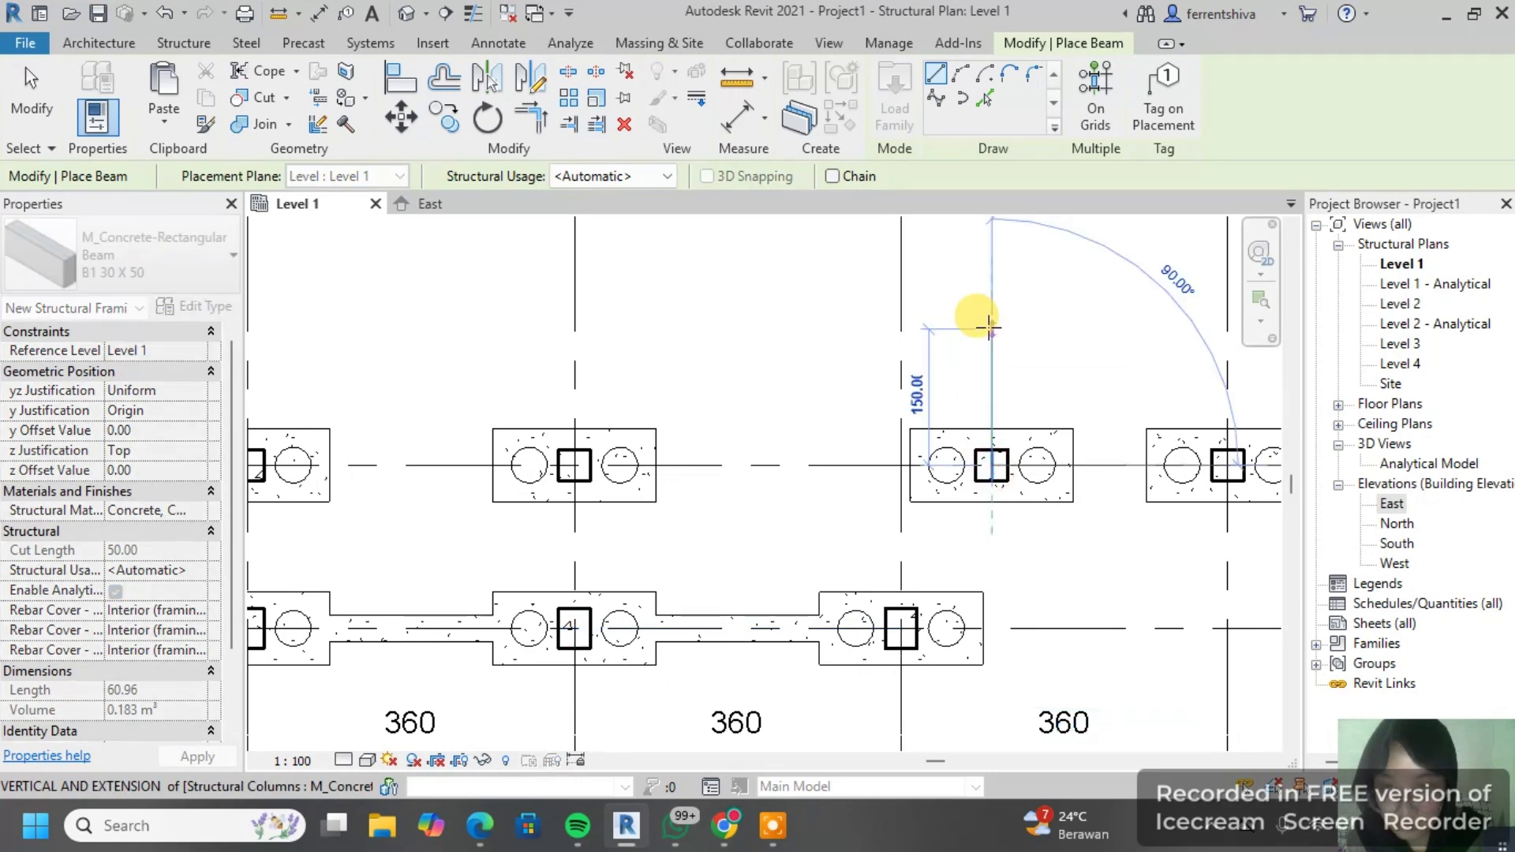
left_click(989, 369)
left_click(900, 627)
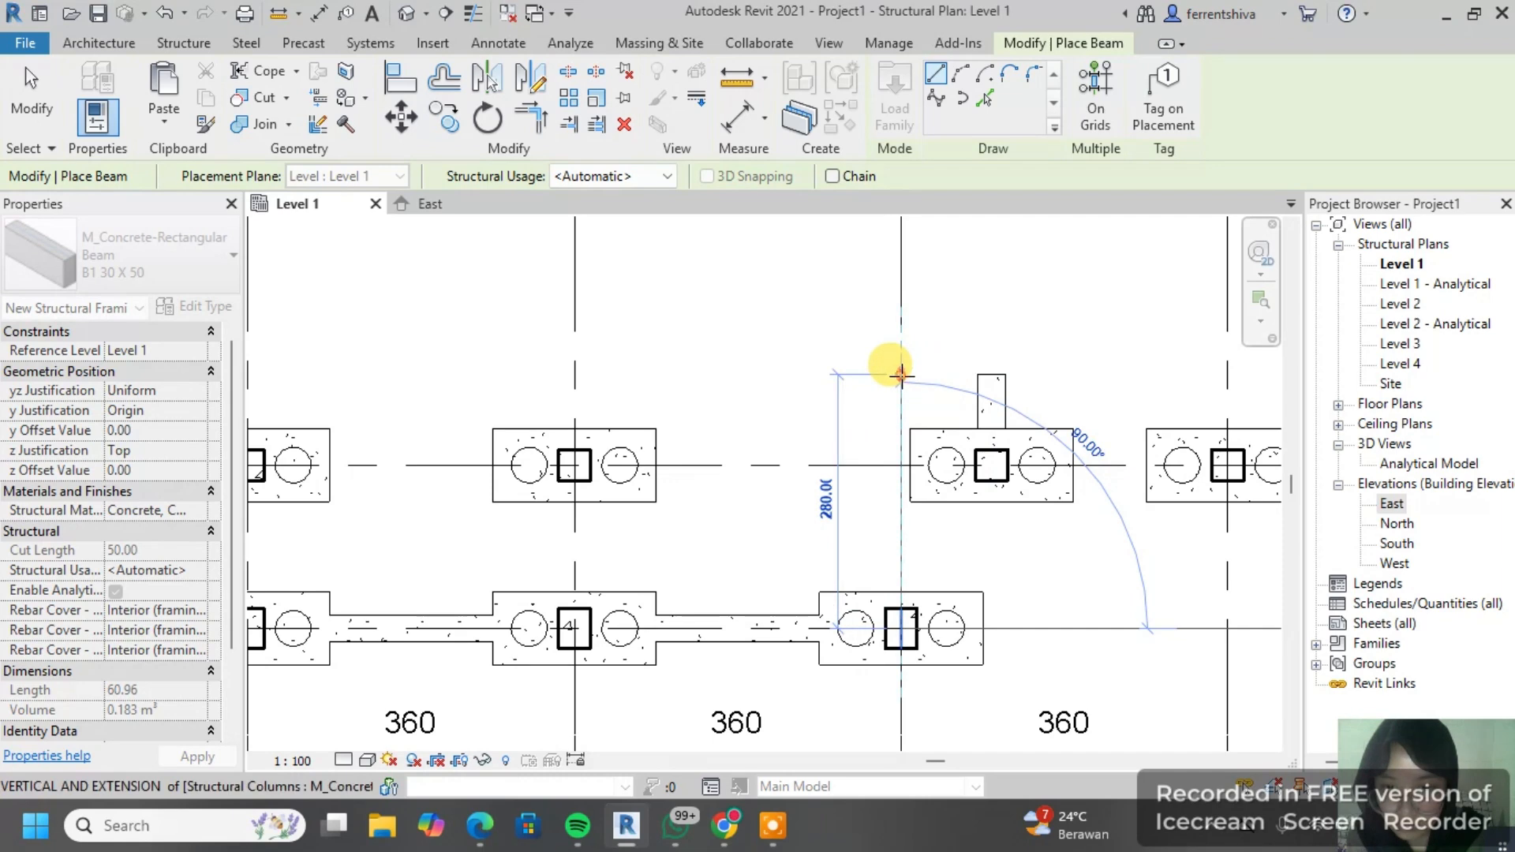
left_click(900, 374)
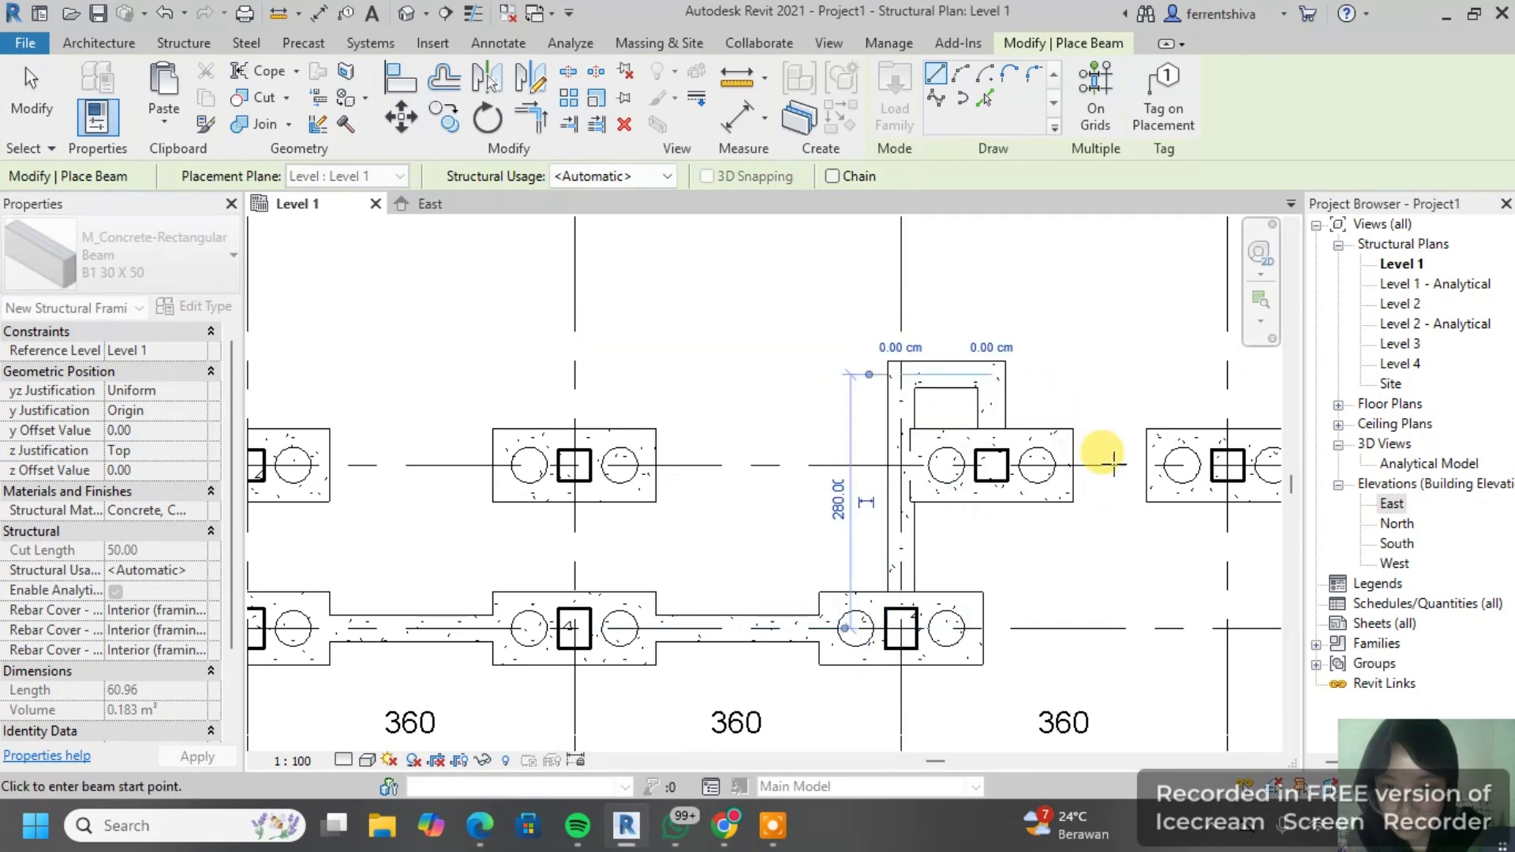
Step: Place a 260 cm B1 beam on grid 2 from the offset column to grid R, plus one up grid R to grid 3
left_click(992, 467)
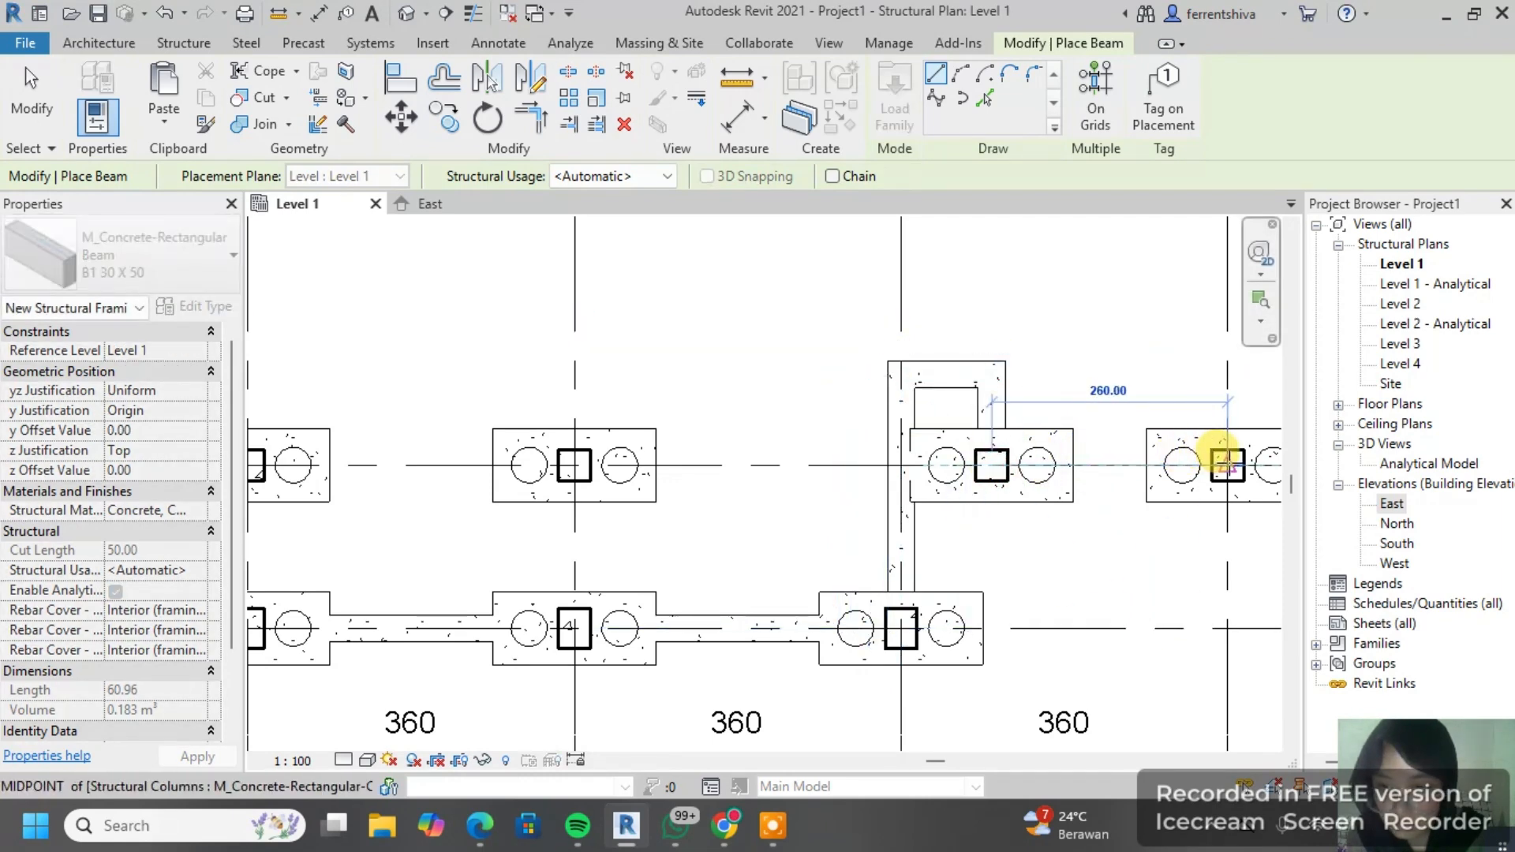
left_click(1227, 466)
middle_click_drag(1207, 395, 969, 422)
scroll(969, 422, "down", 2)
scroll(975, 446, "down", 1)
left_click(986, 487)
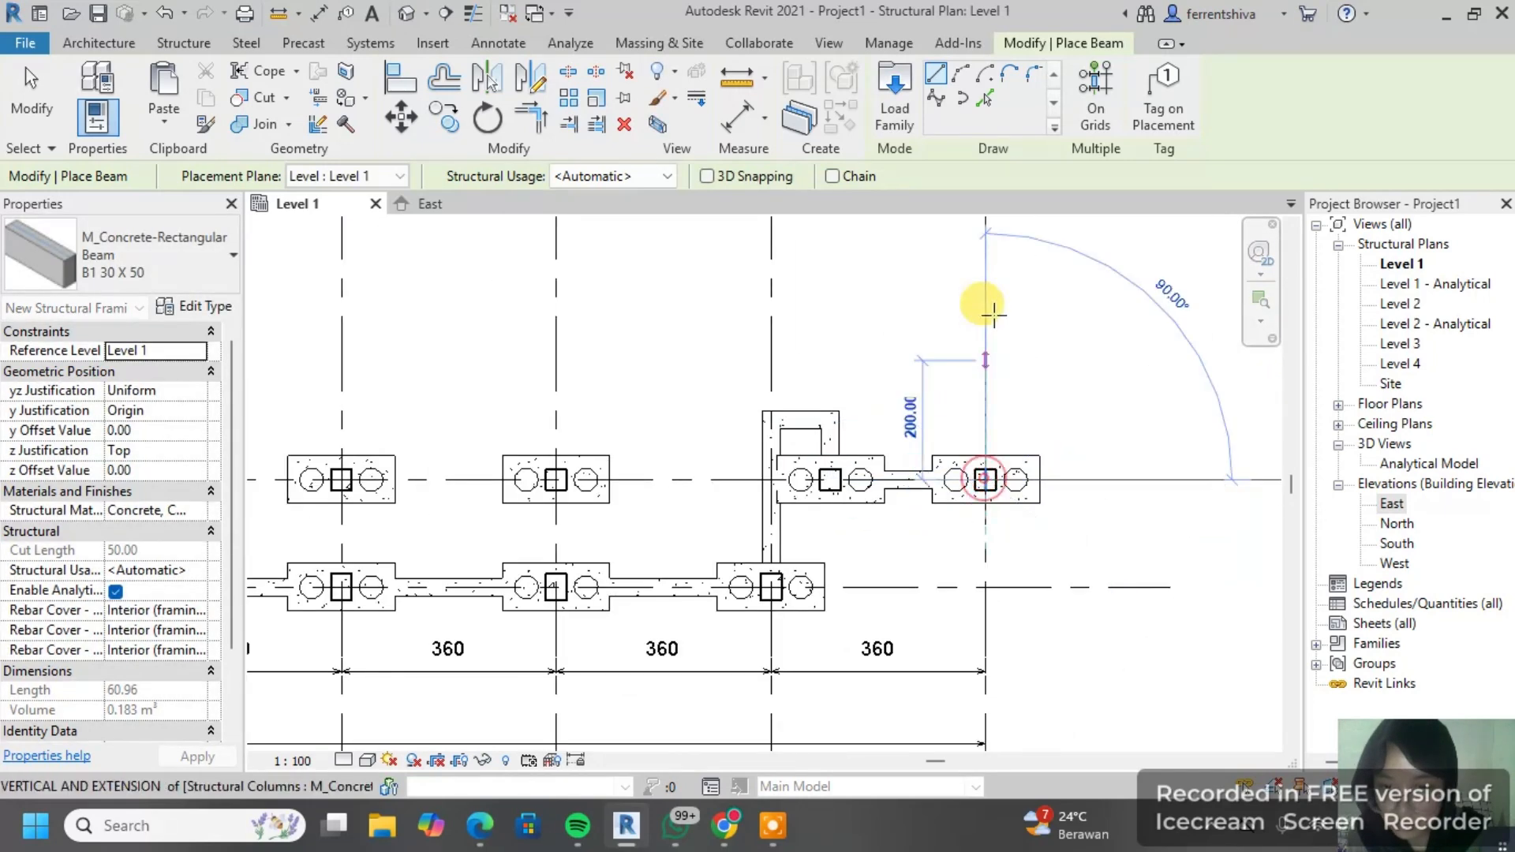
scroll(977, 332, "down", 2)
left_click(978, 323)
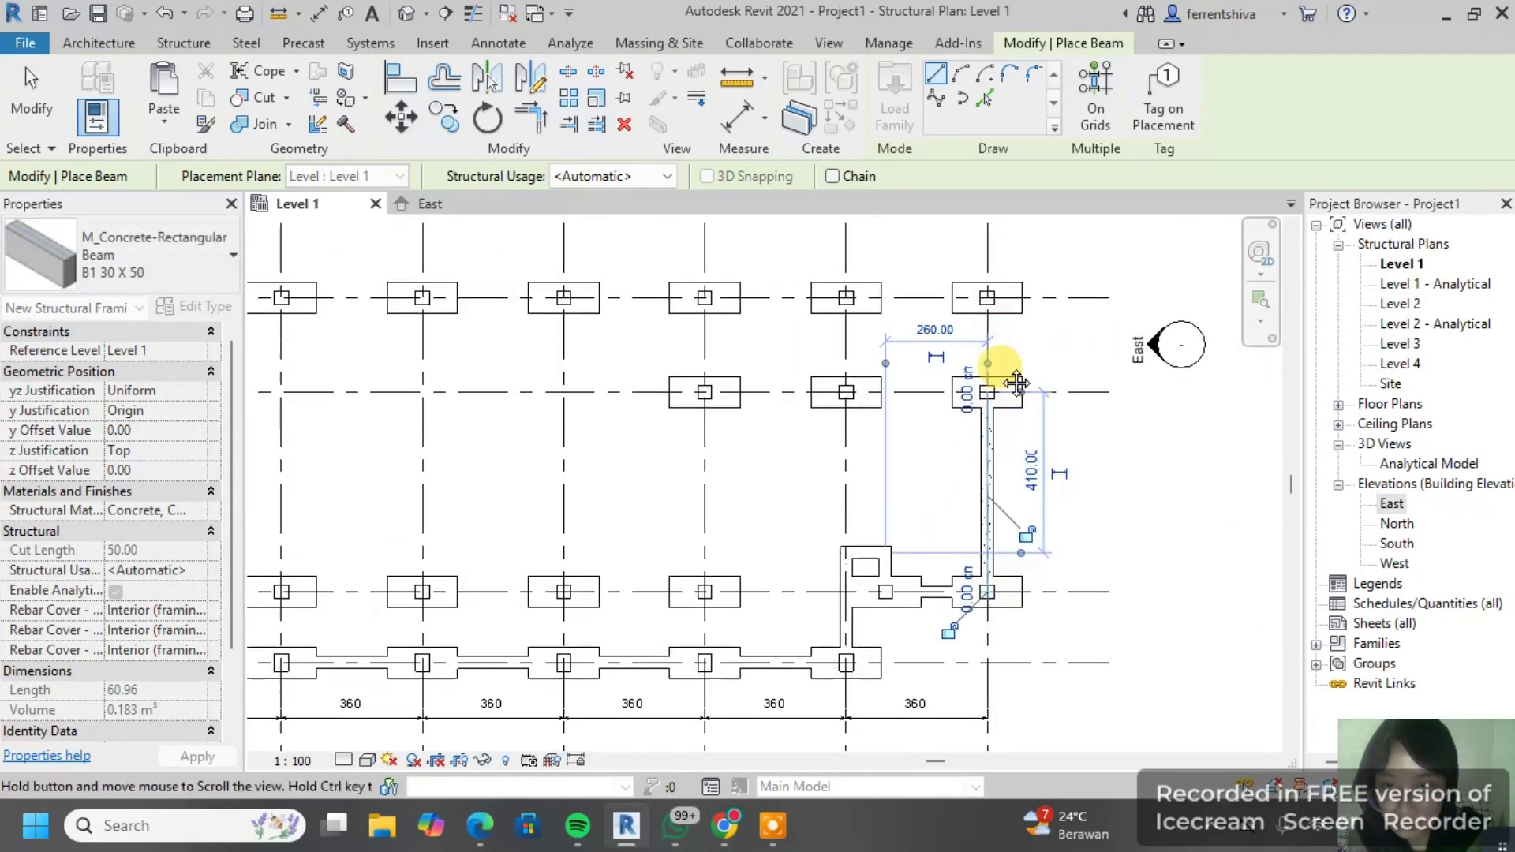
Step: Continue the B1 beams up grid R from grid 3 through grid 4 to grid 5
scroll(973, 395, "up", 2)
scroll(959, 292, "down", 2)
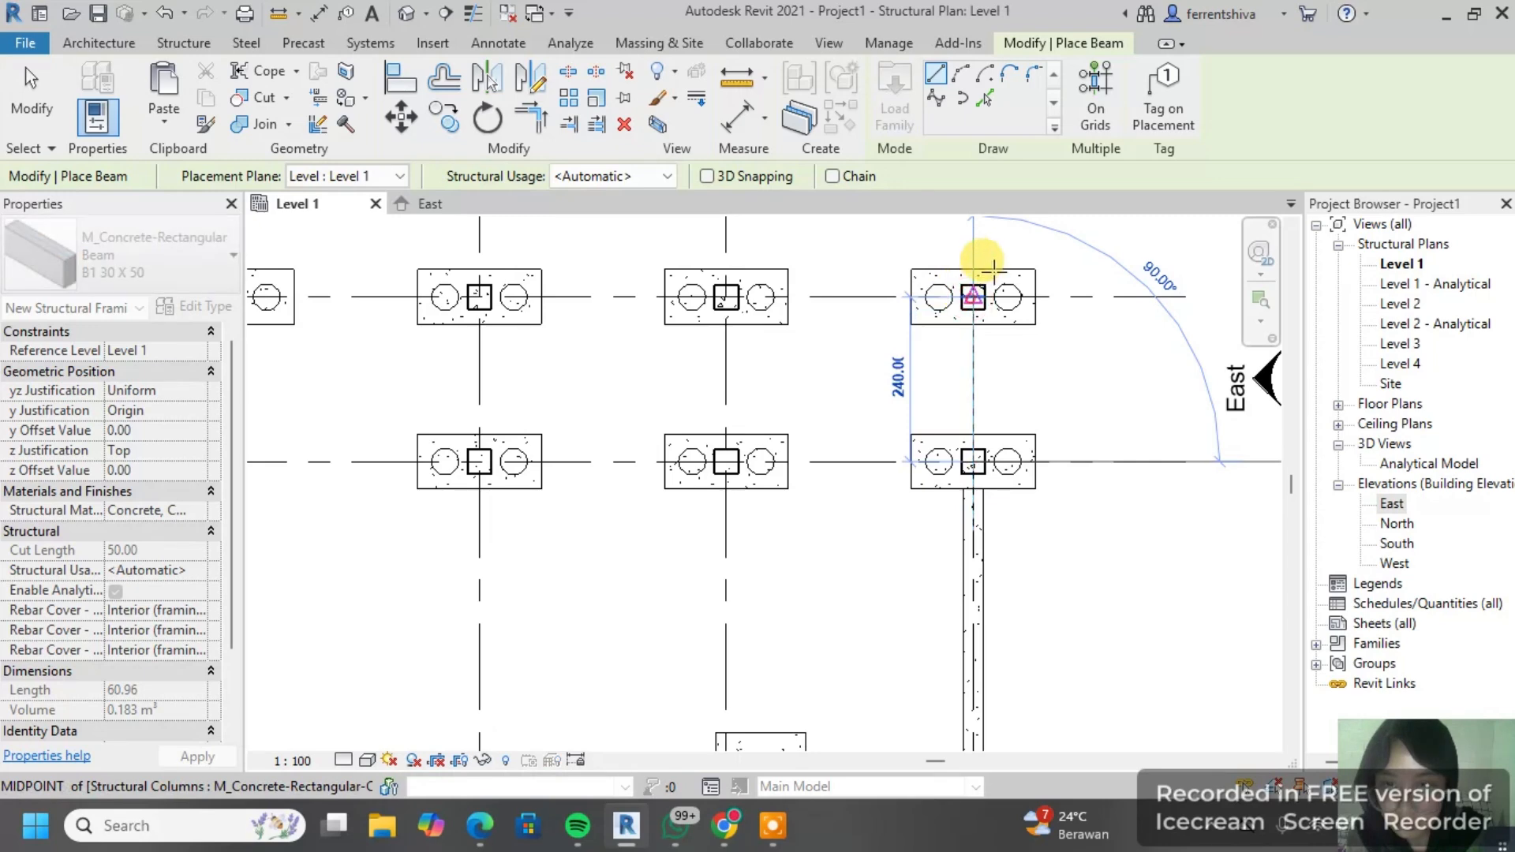
scroll(983, 414, "down", 2)
scroll(986, 418, "up", 5)
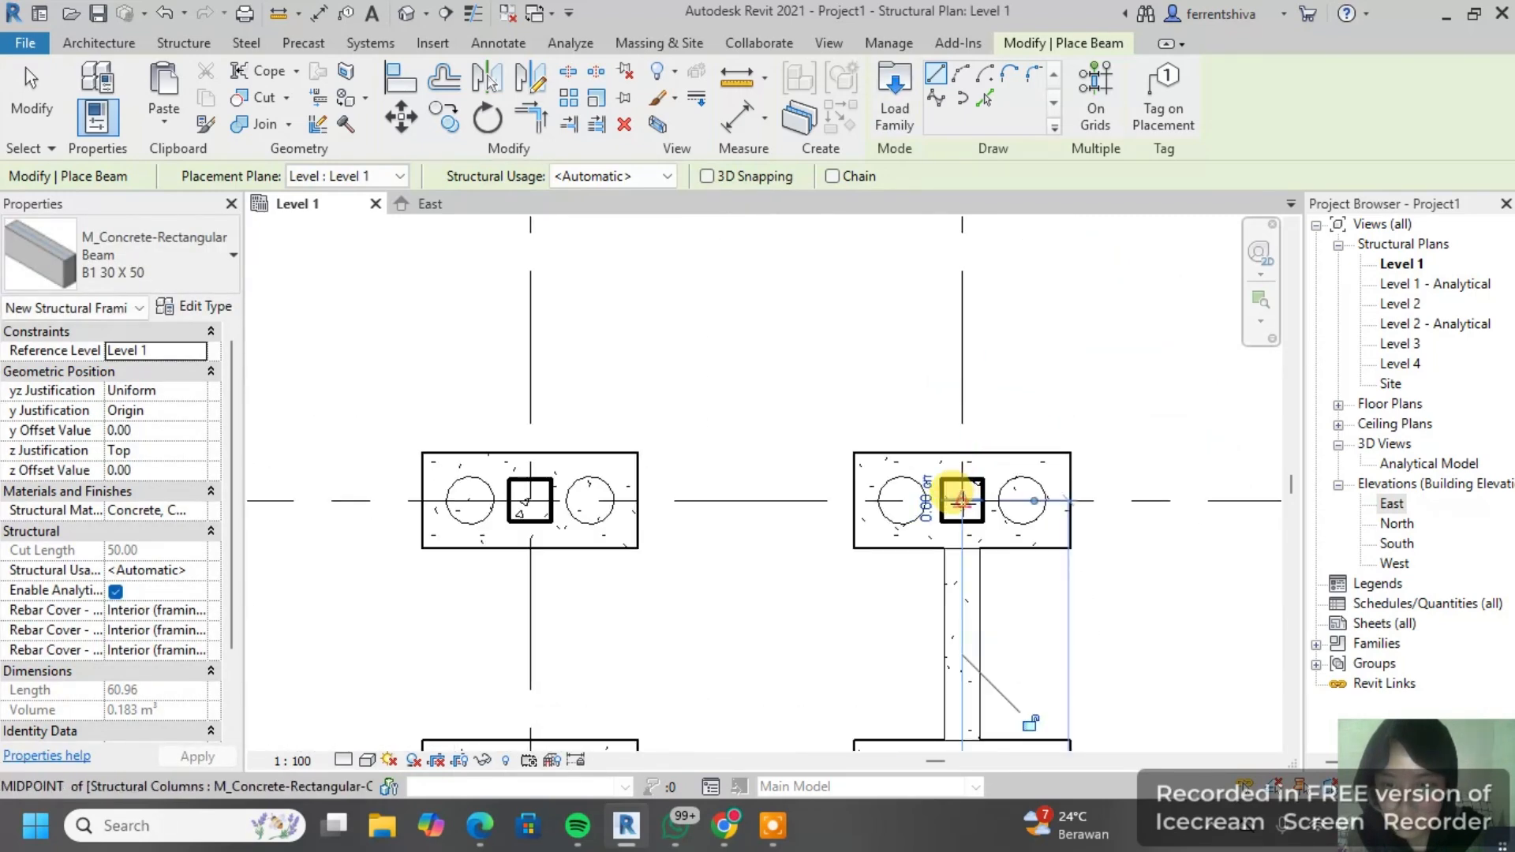
scroll(961, 498, "down", 4)
middle_click_drag(1007, 500, 970, 424)
scroll(970, 342, "up", 1)
scroll(940, 325, "down", 2)
middle_click_drag(948, 504, 993, 392)
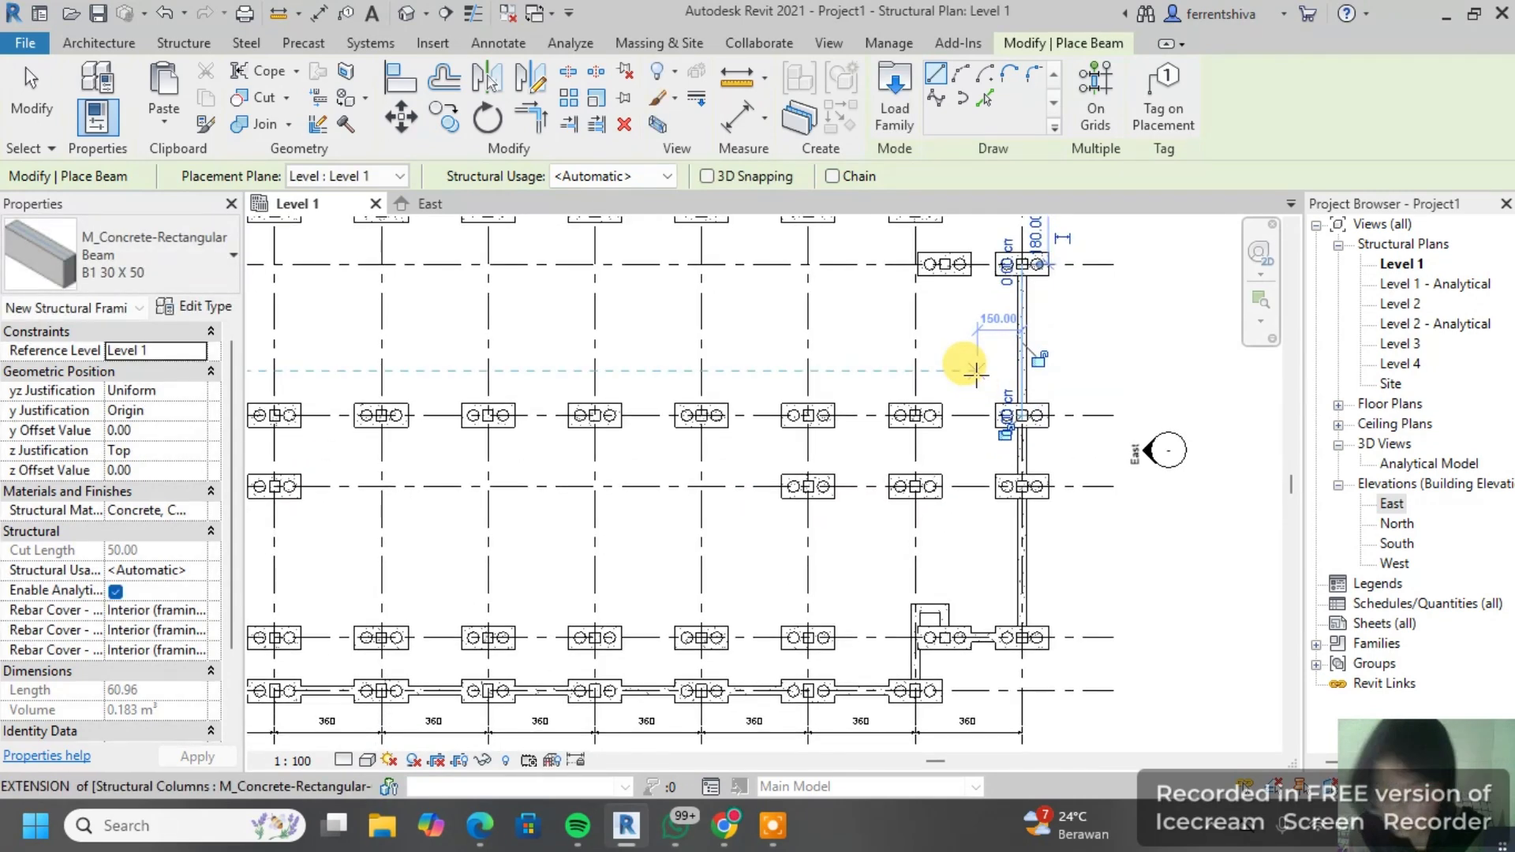
Step: Place a 260 cm B1 beam along grid 5 between the grid R column and the offset column
scroll(975, 371, "down", 3)
scroll(986, 314, "up", 4)
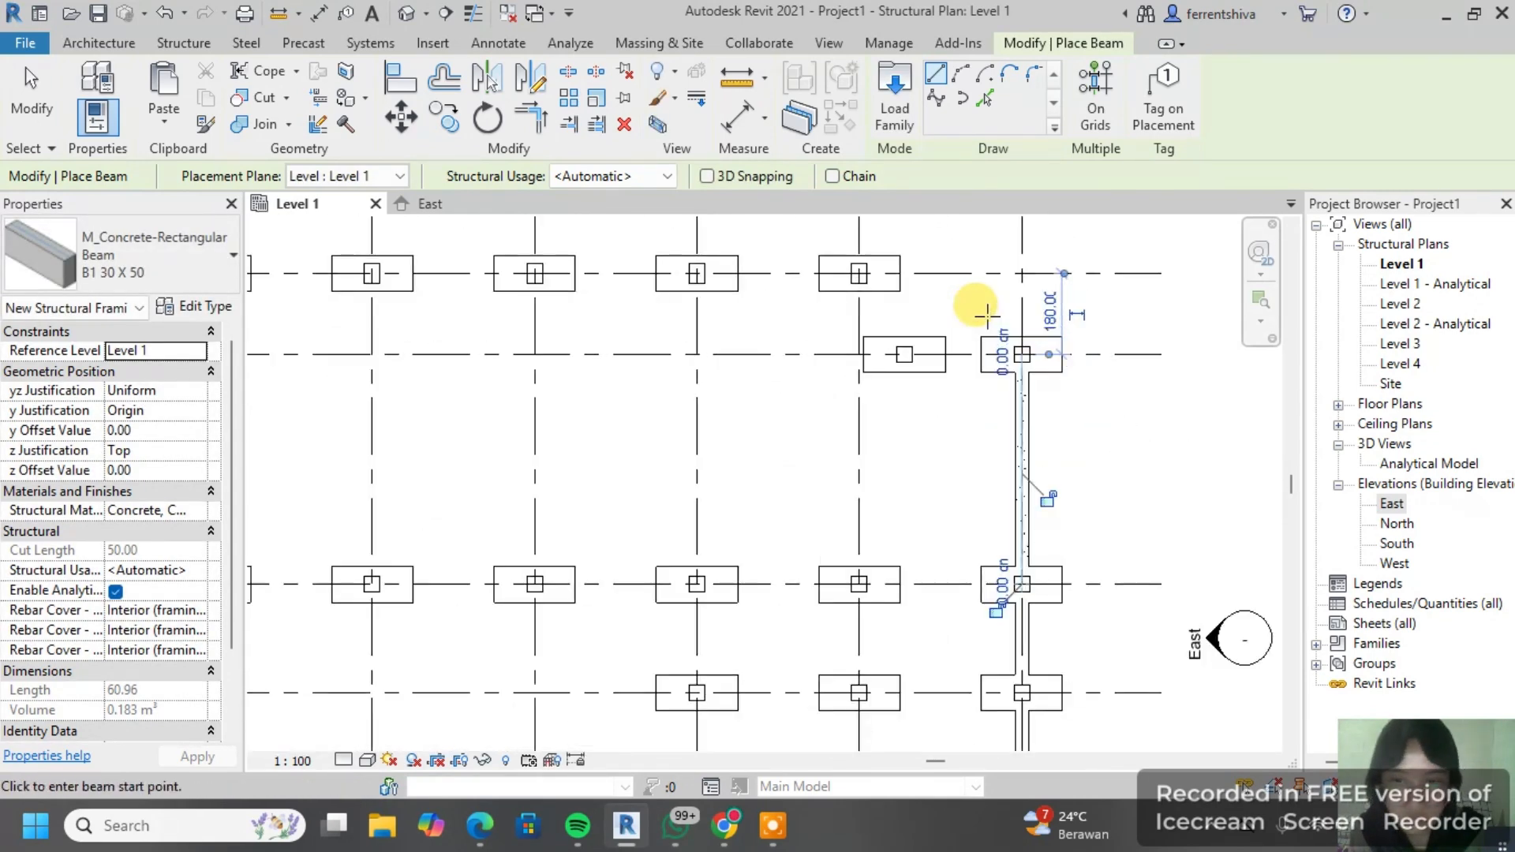
scroll(986, 314, "up", 2)
left_click(1021, 353)
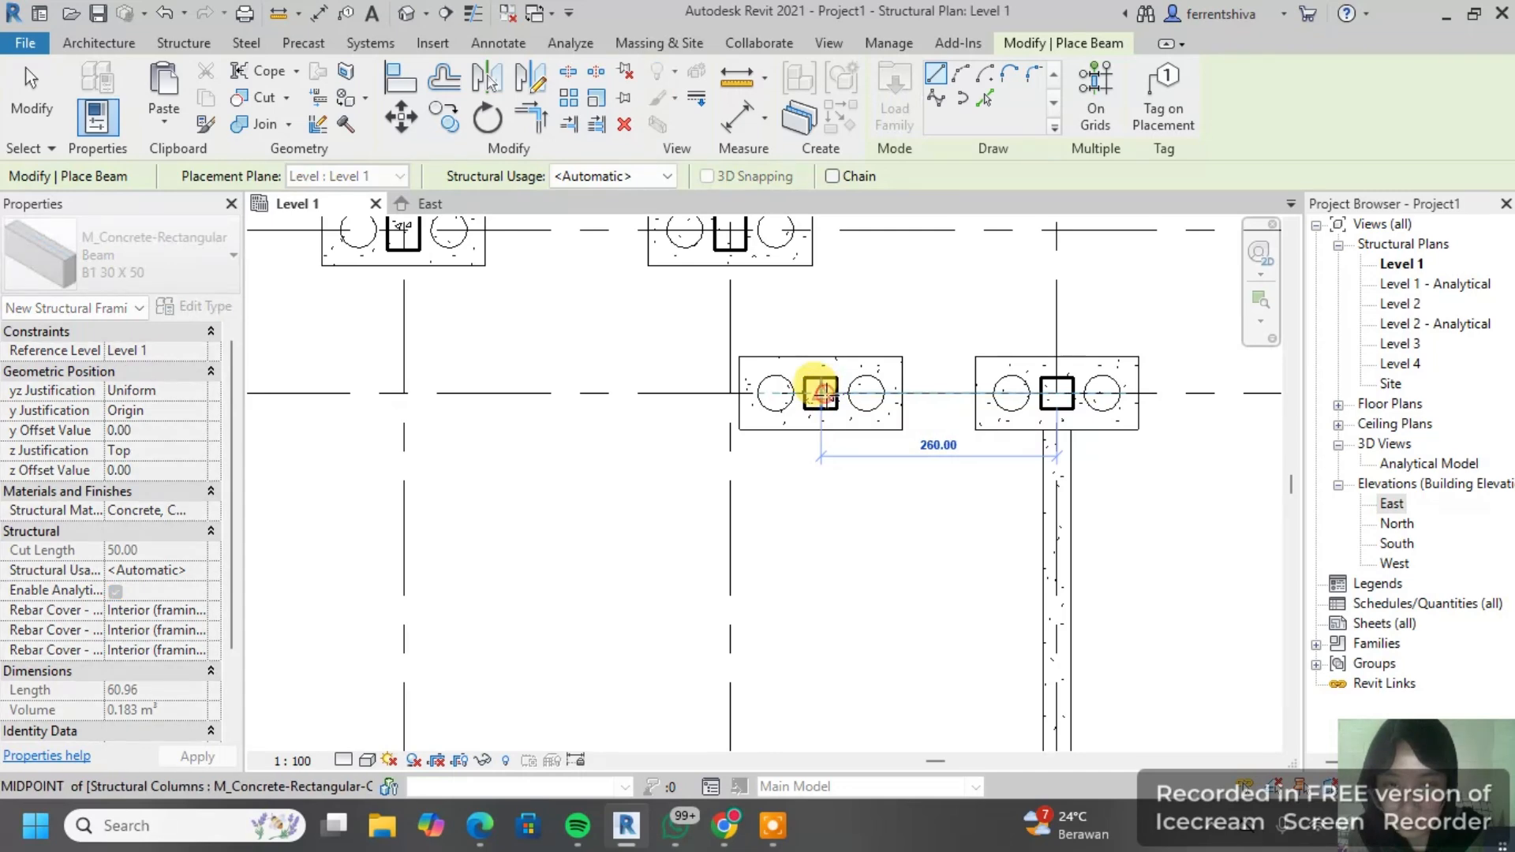
left_click(823, 393)
Step: Frame the offset near grids Q and 5 with a B1 stub below the offset column and a beam starting at the grid 6 column
middle_click_drag(925, 433, 1047, 437)
left_click(944, 397)
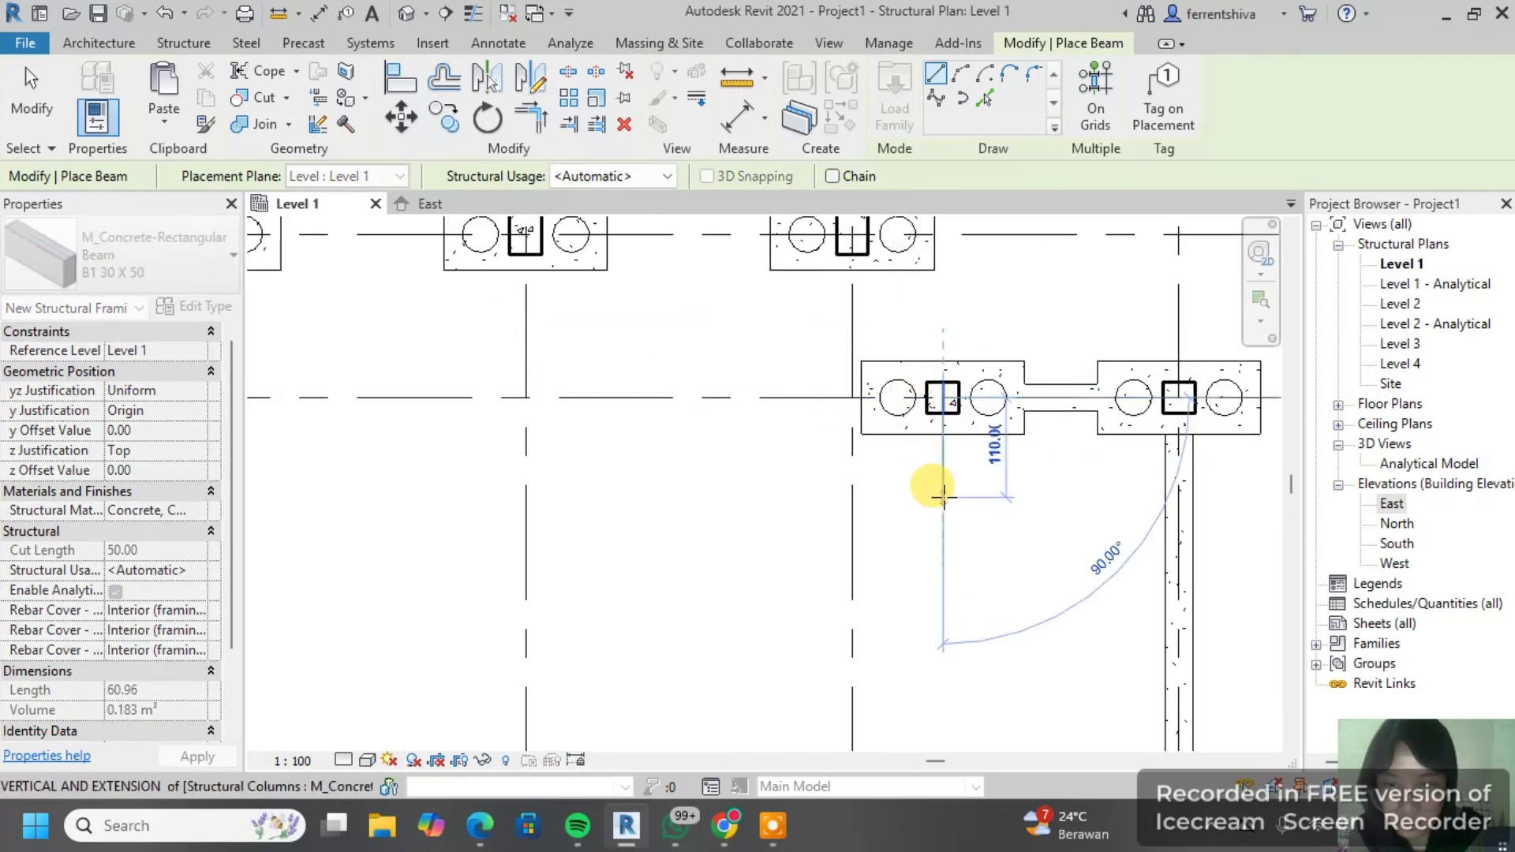
left_click(943, 489)
left_click(852, 235)
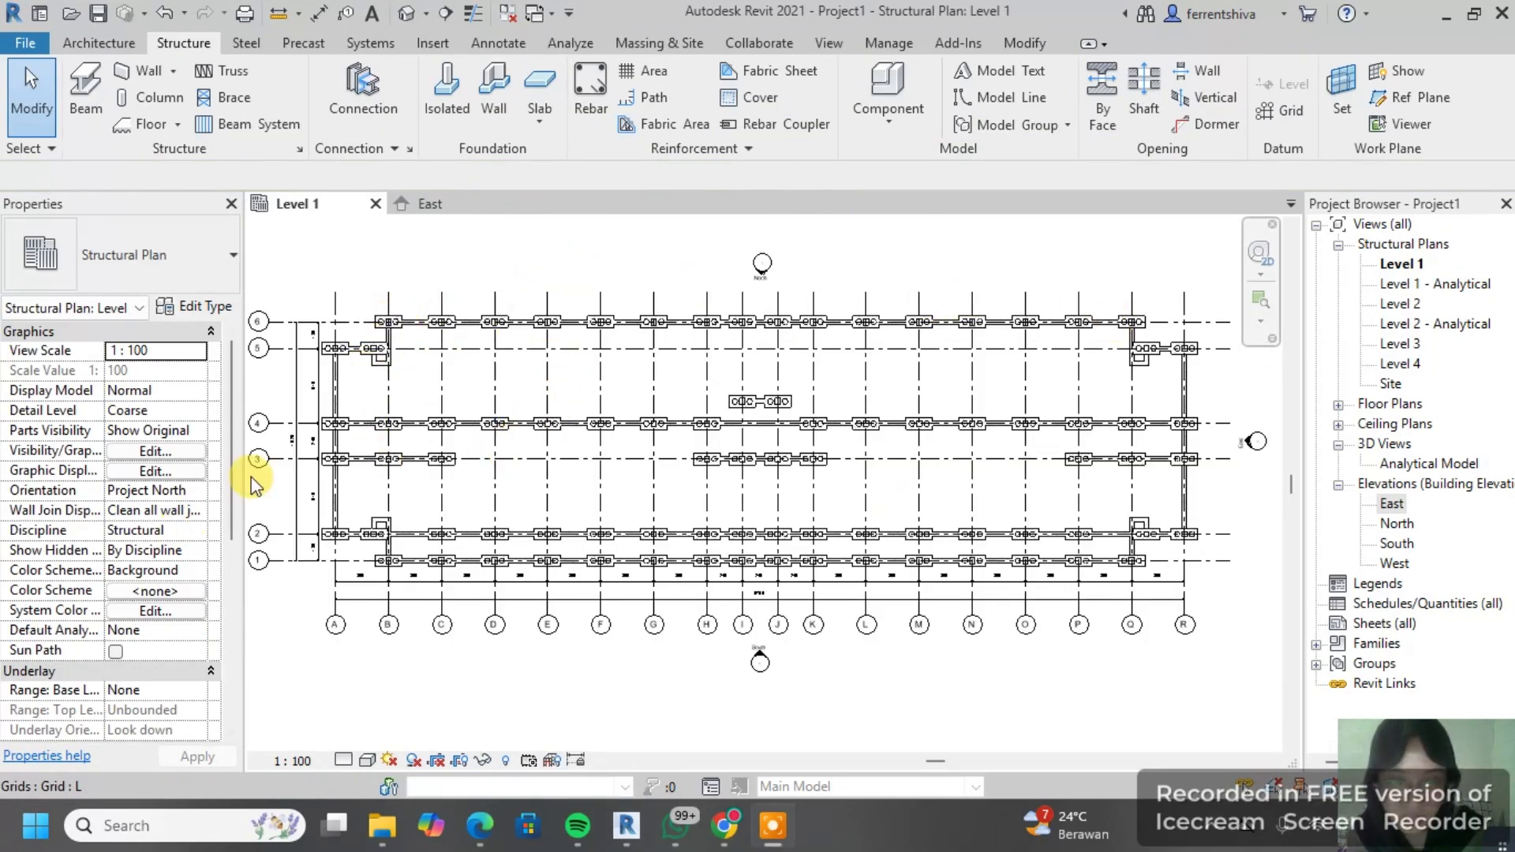
scroll(339, 456, "up", 1)
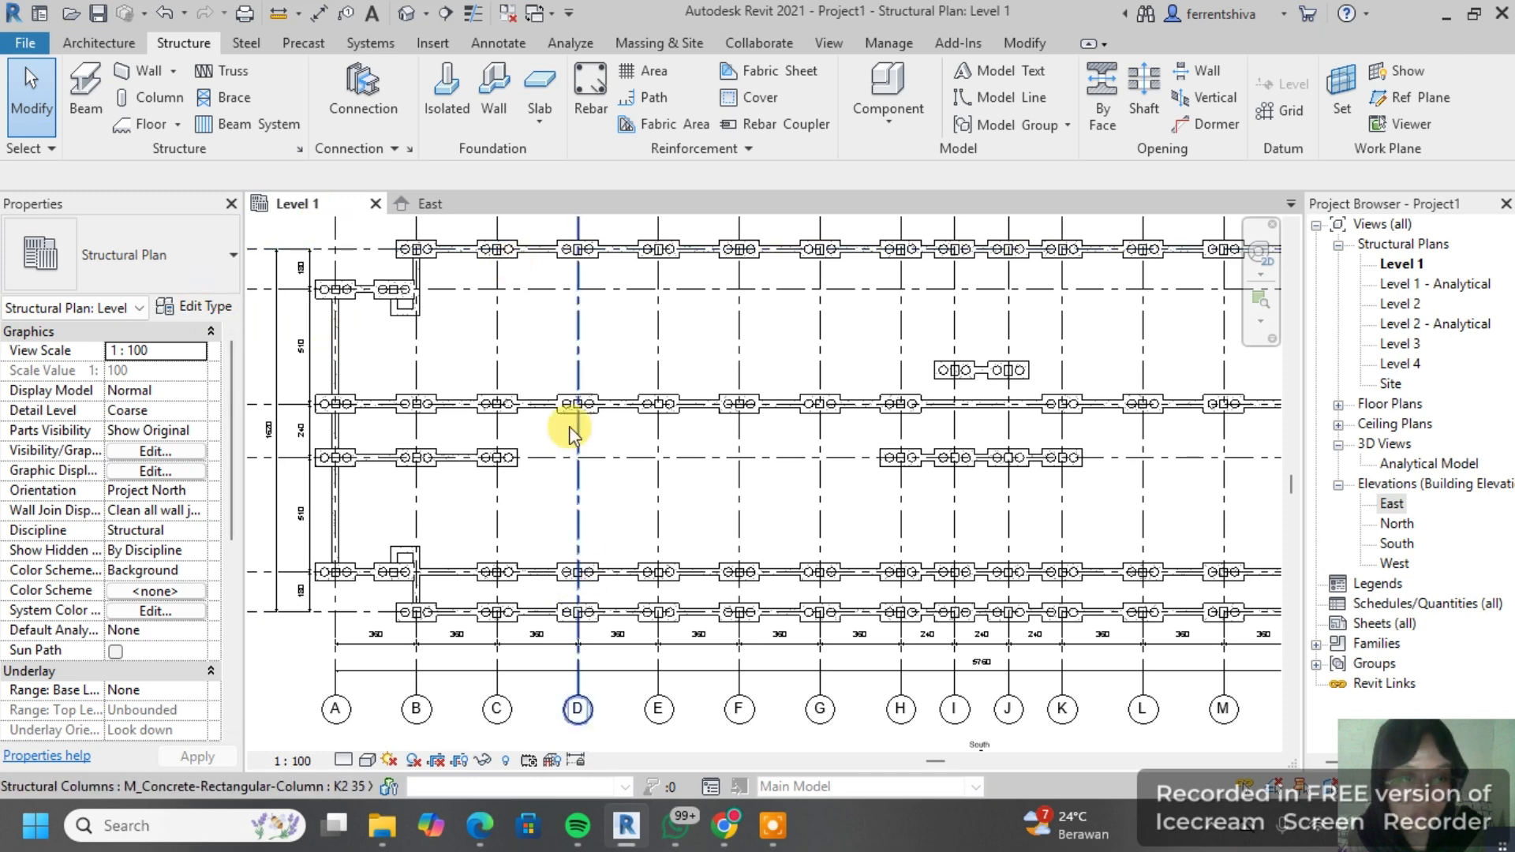
left_click(146, 99)
left_click(126, 272)
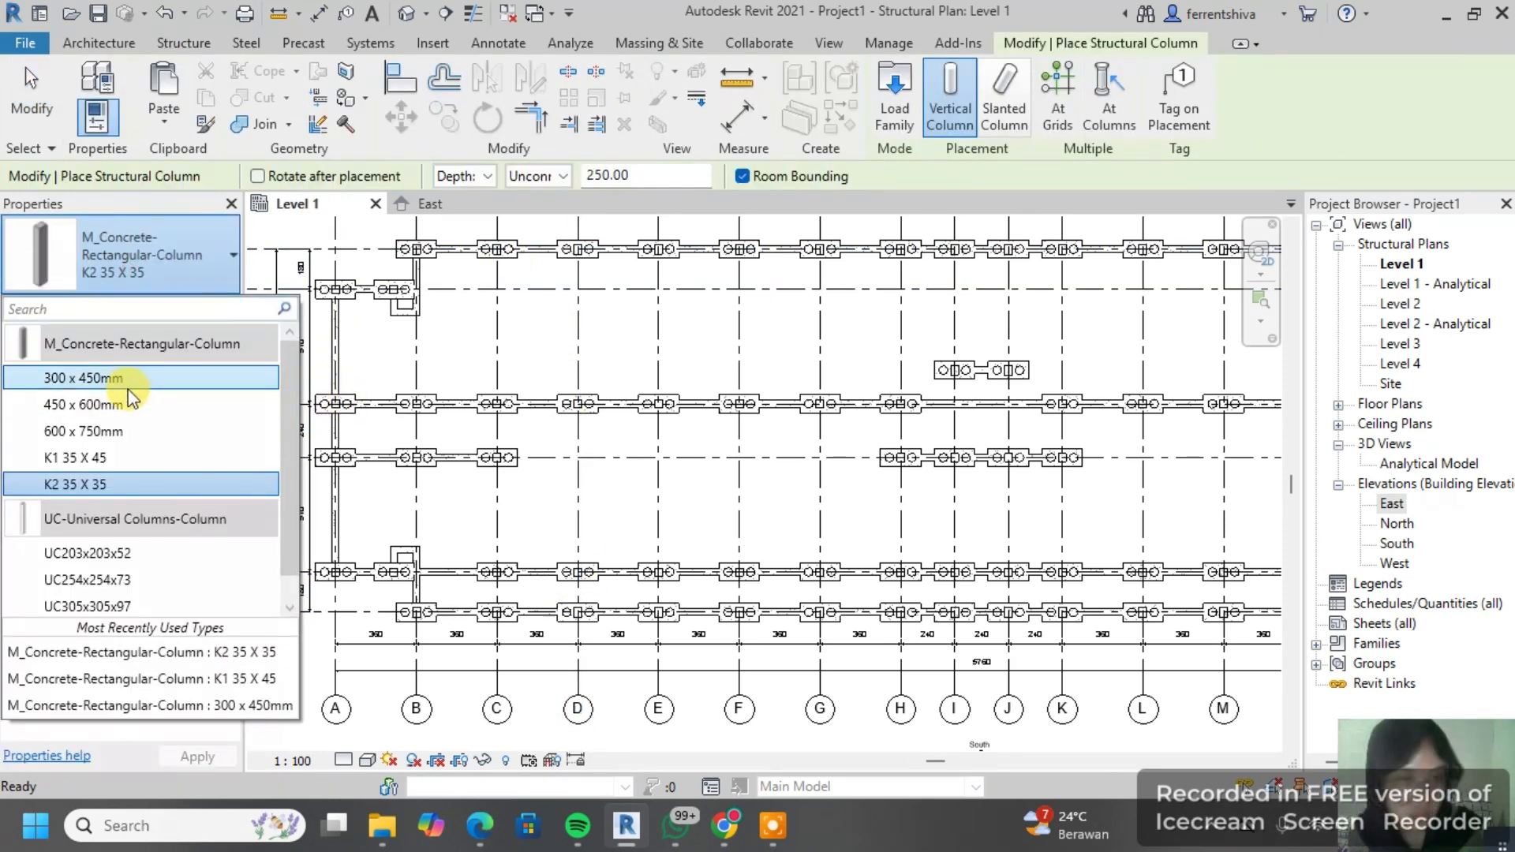
left_click(132, 458)
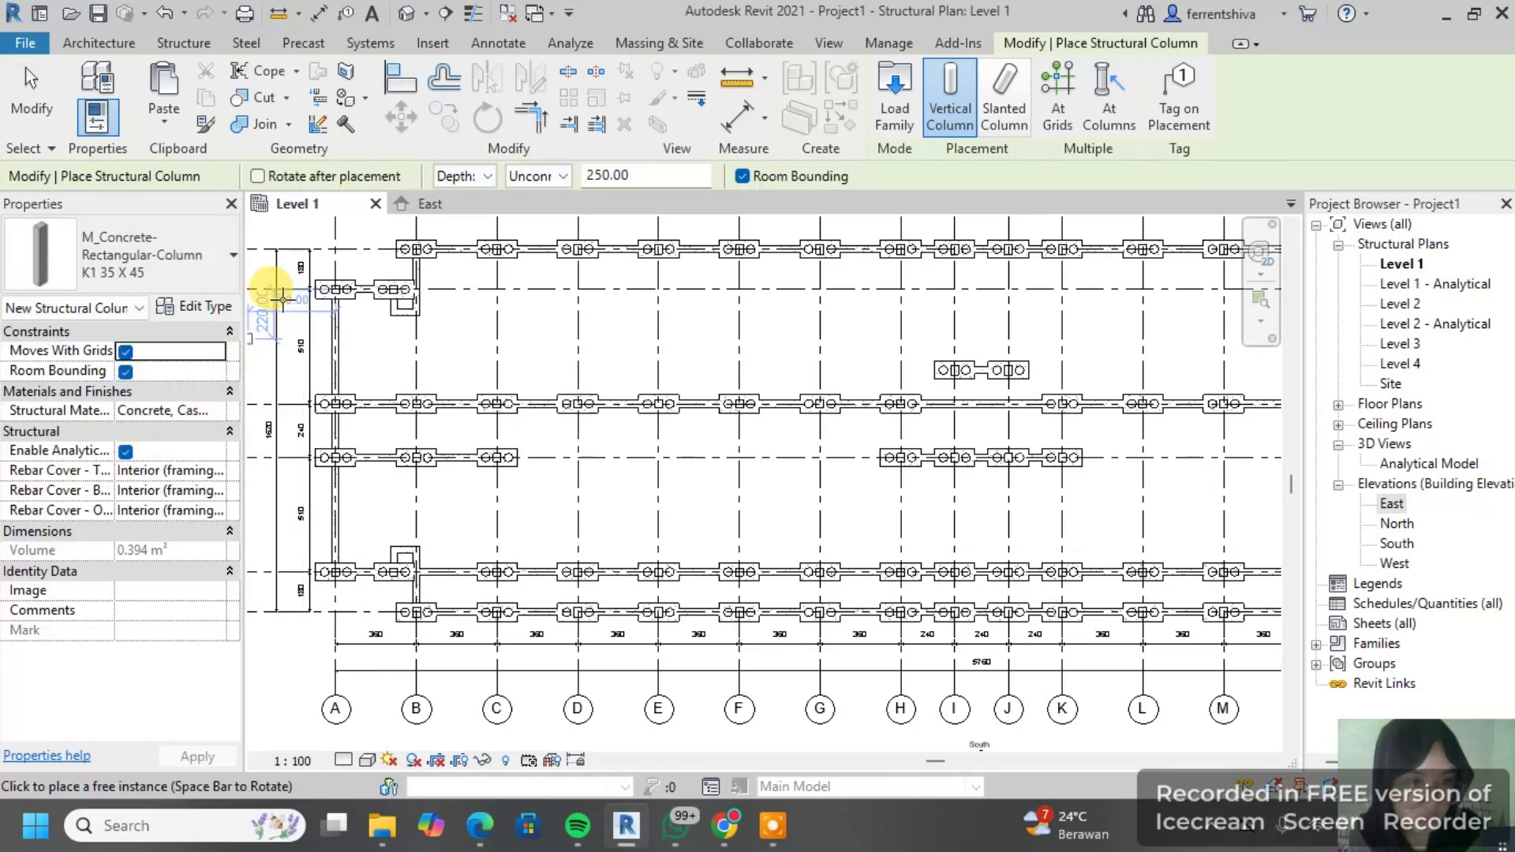
Step: Place a B1 30 X 50 beam along grid B from the corner of the offset framing below grid 5 to the grid 4 column
scroll(339, 288, "up", 3)
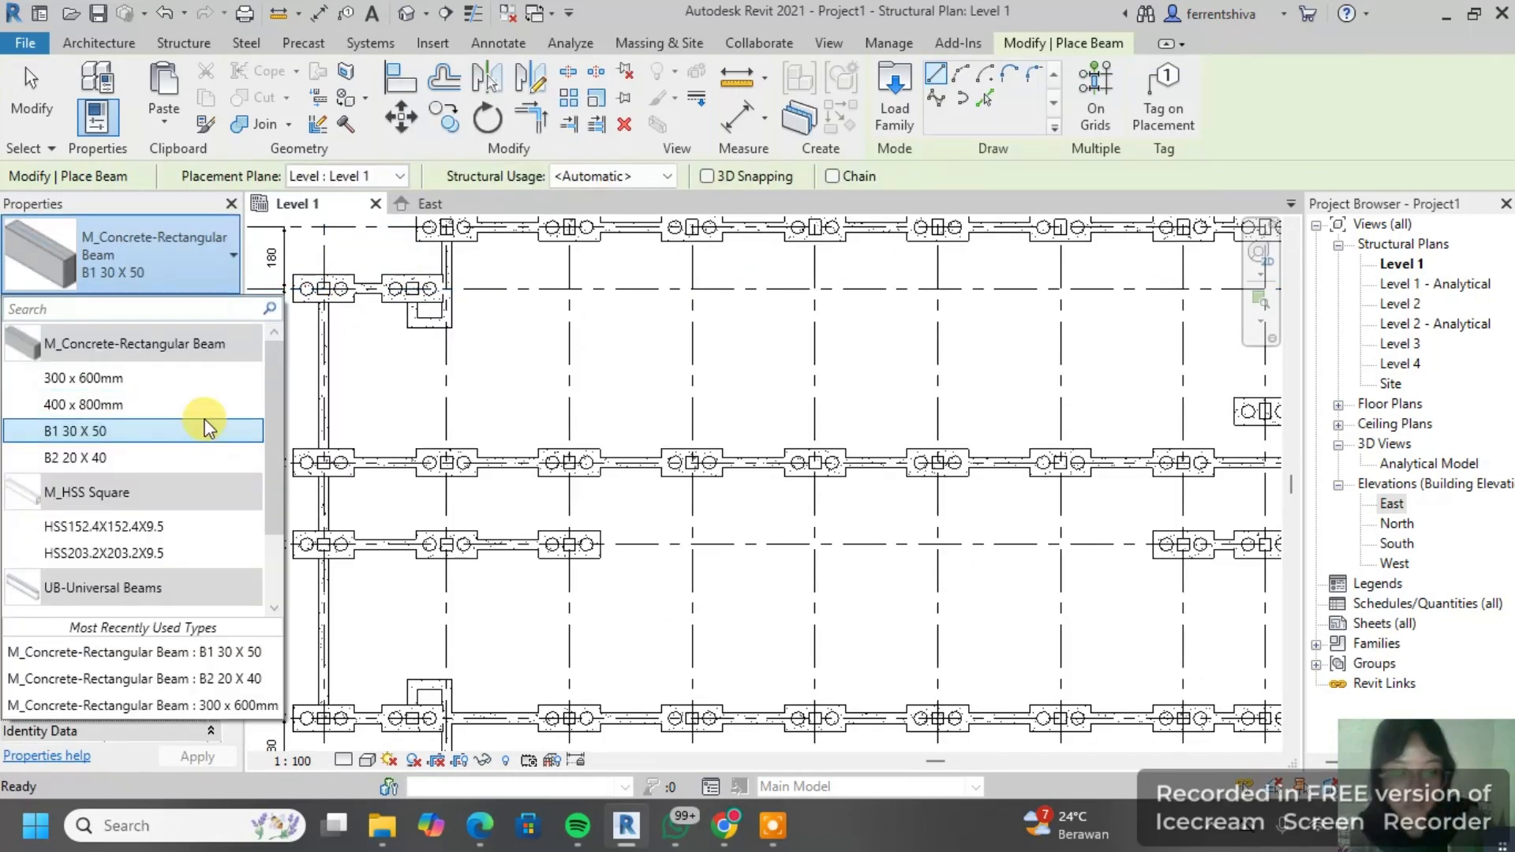
left_click(187, 431)
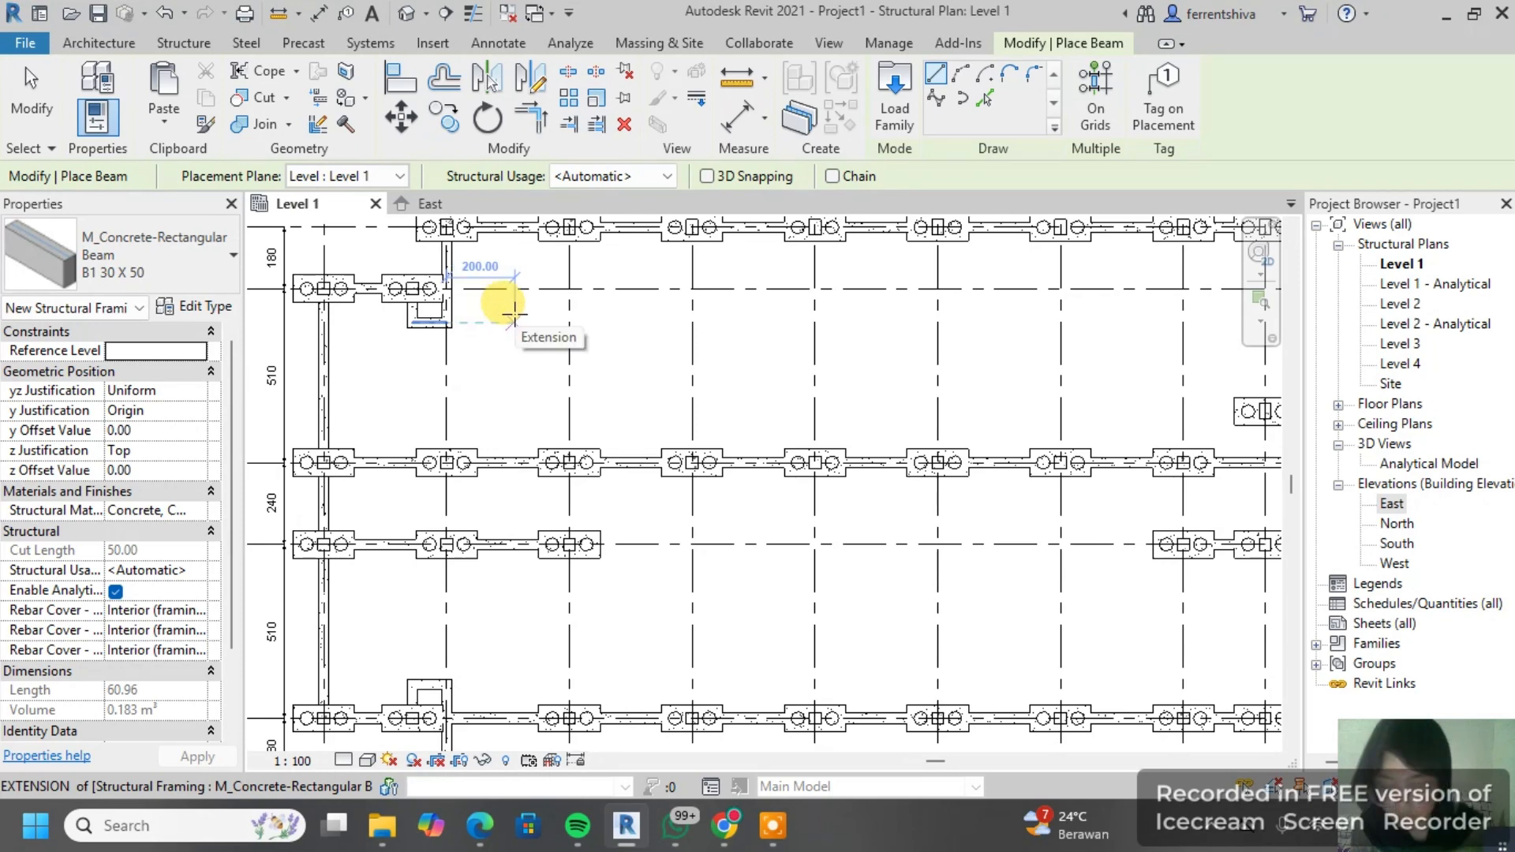
scroll(439, 351, "up", 4)
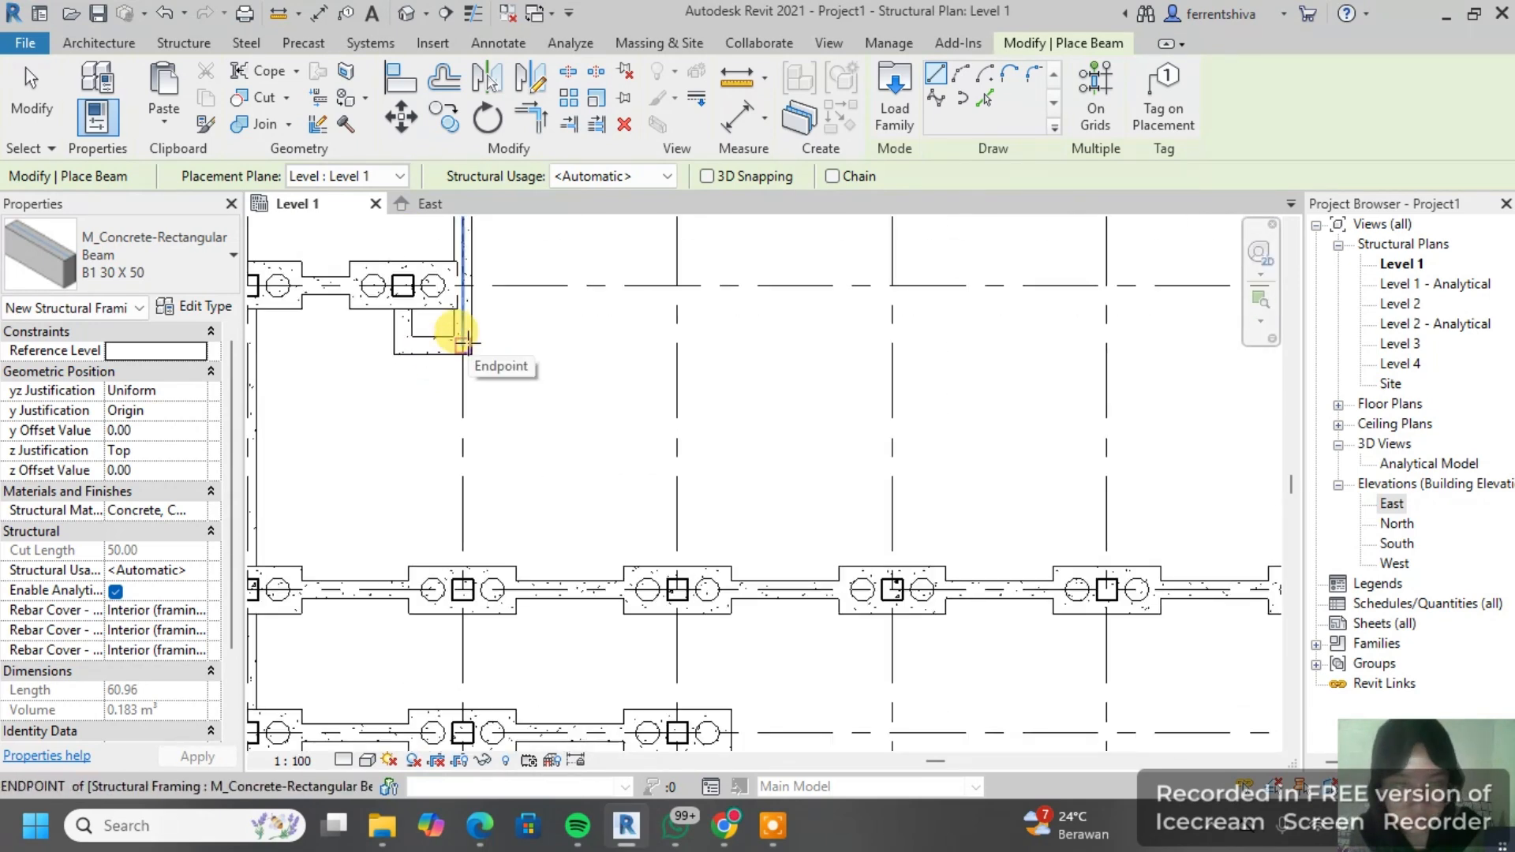
left_click(462, 348)
scroll(475, 601, "down", 2)
middle_click_drag(475, 601, 465, 415)
scroll(465, 415, "up", 3)
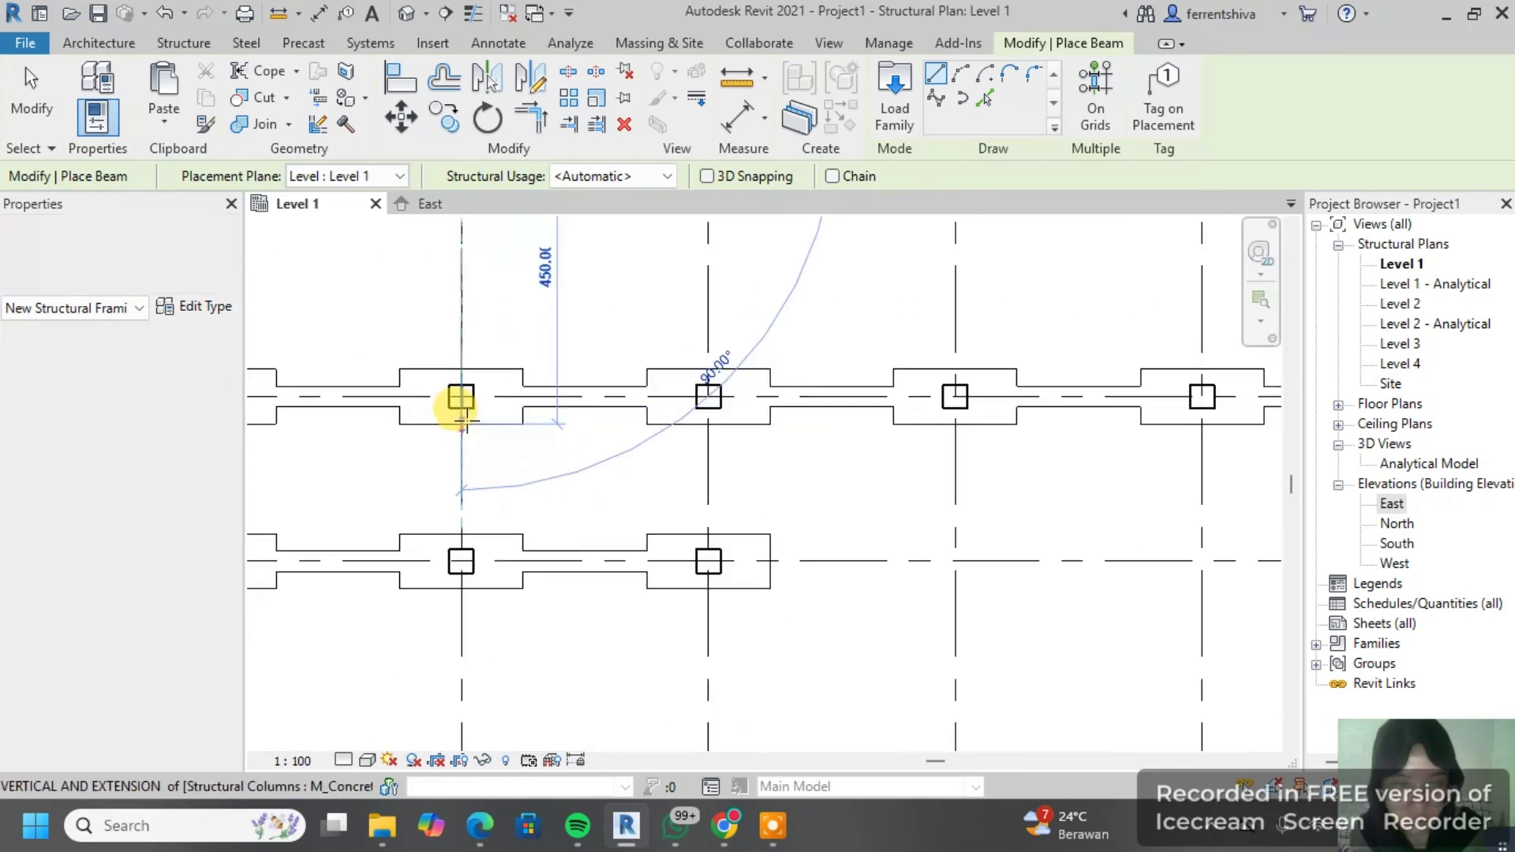
left_click(462, 397)
Step: Continue the B1 beams along grid B from grid 4 to grid 3 and on to the offset framing above grid 2
left_click(462, 397)
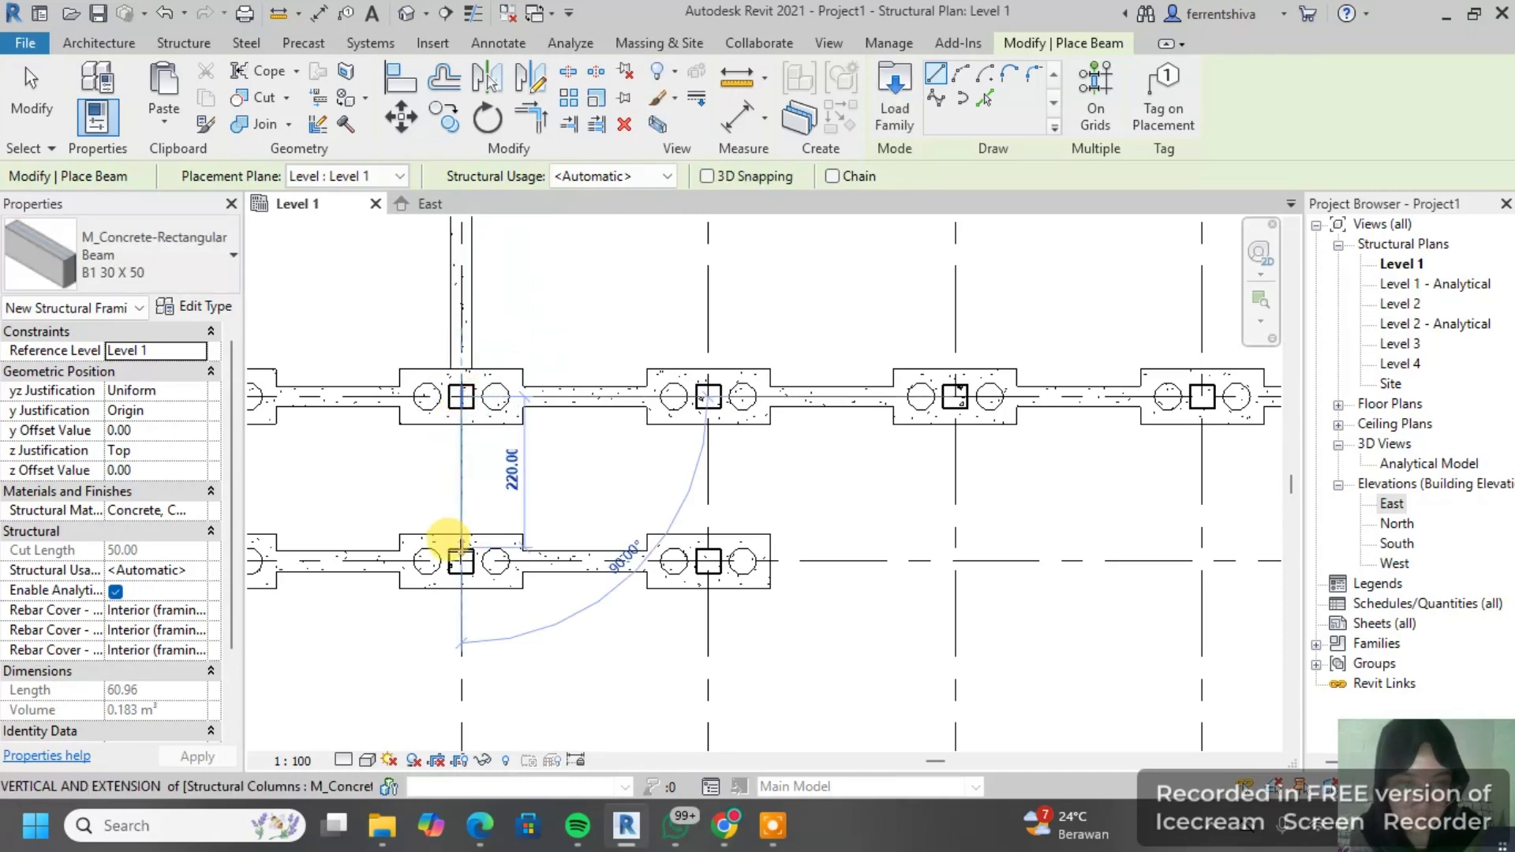
scroll(561, 576, "down", 2)
middle_click_drag(559, 611, 619, 338)
scroll(678, 268, "down", 1)
scroll(619, 325, "up", 1)
left_click(612, 303)
scroll(608, 298, "up", 2)
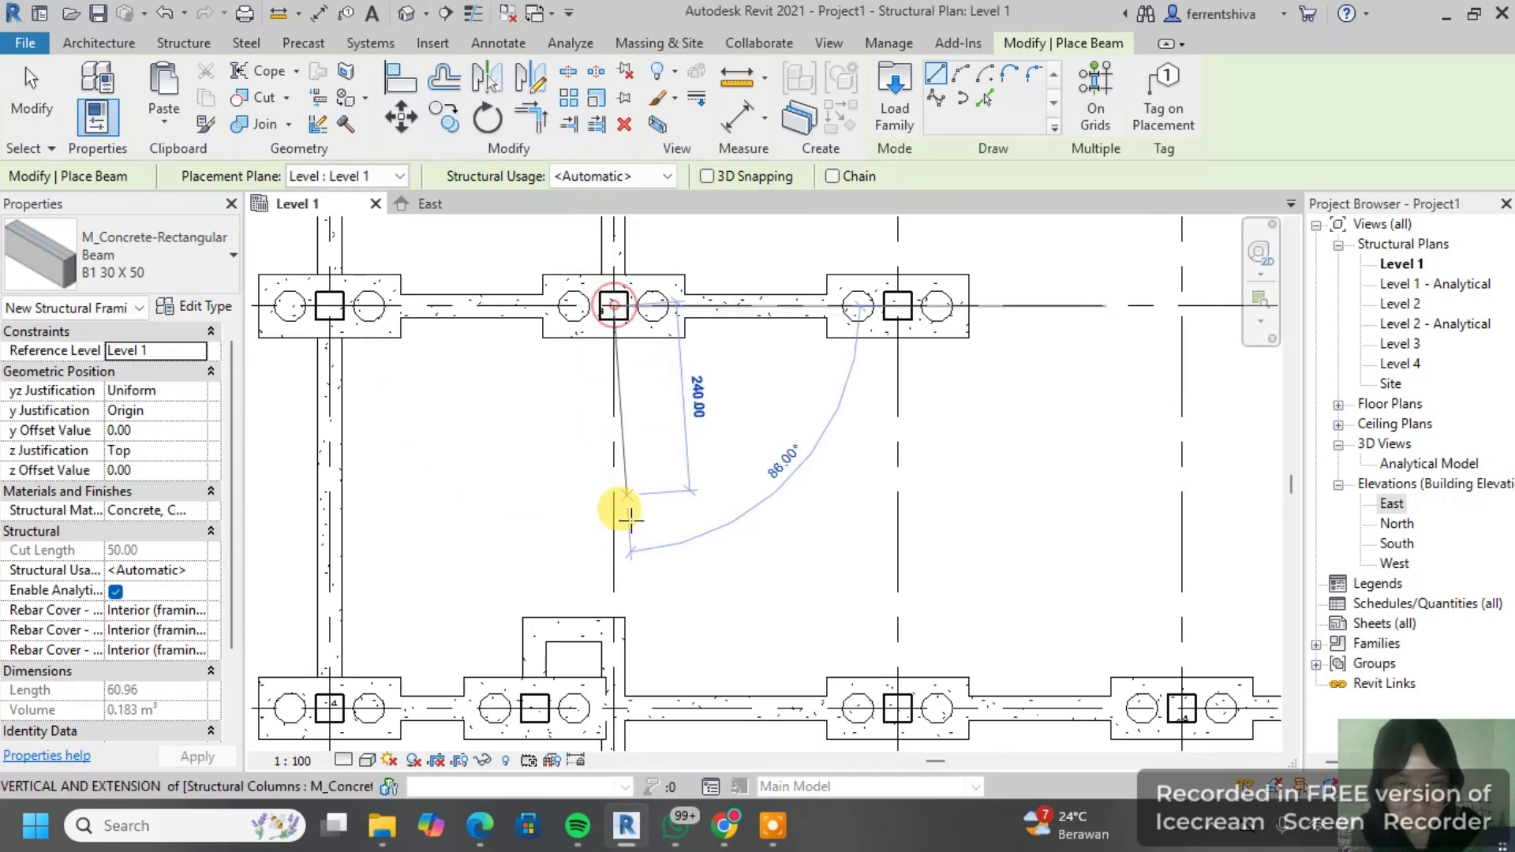
scroll(600, 473, "up", 1)
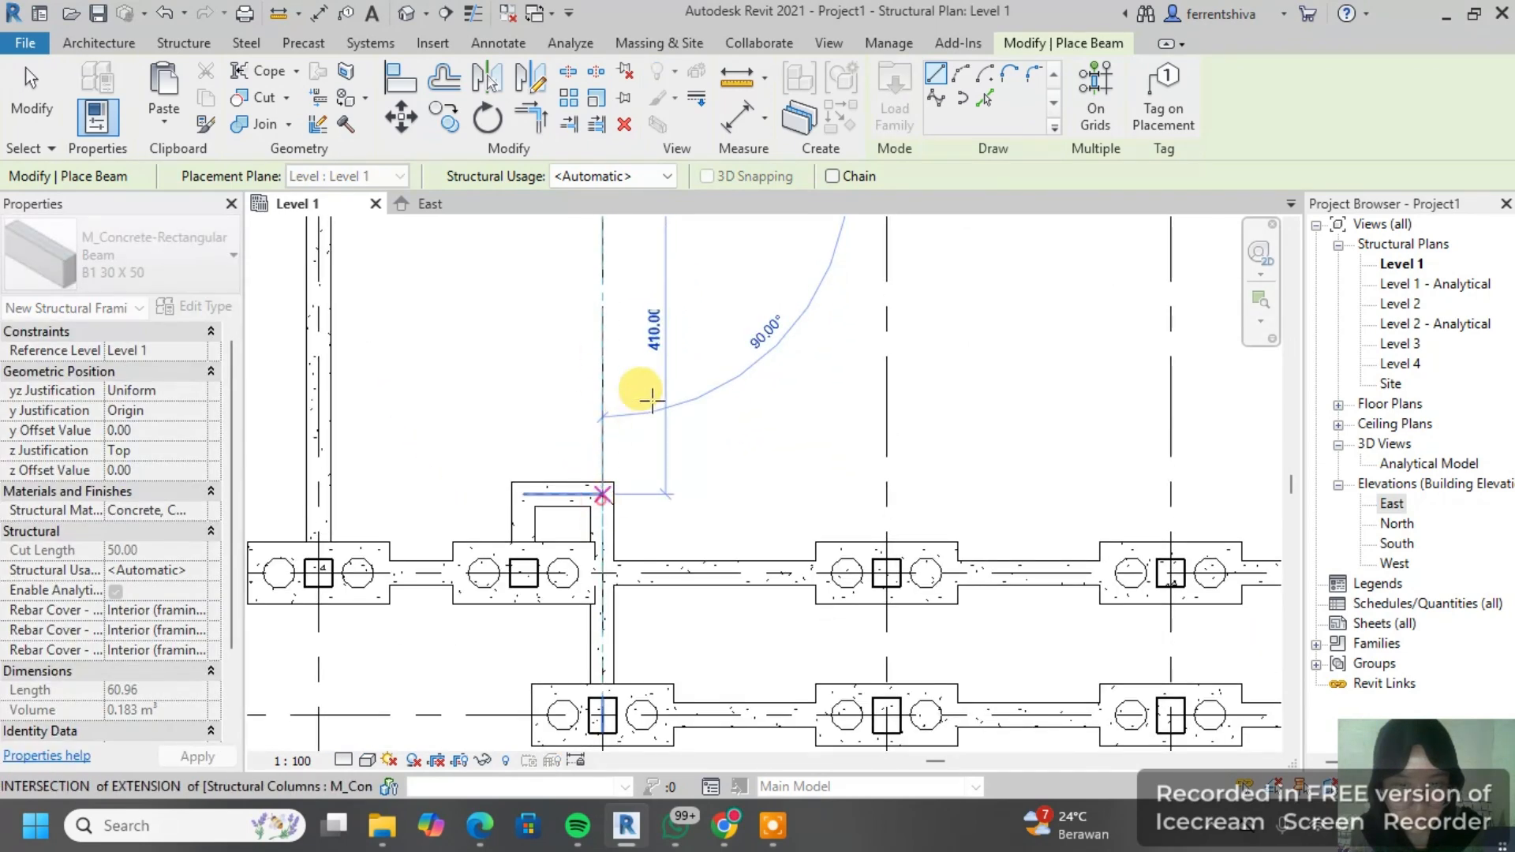
left_click(805, 296)
Step: Place B1 beams along grid C from grid 6 to grid 4 and from grid 4 to grid 3
scroll(794, 374, "down", 4)
middle_click_drag(793, 374, 655, 377)
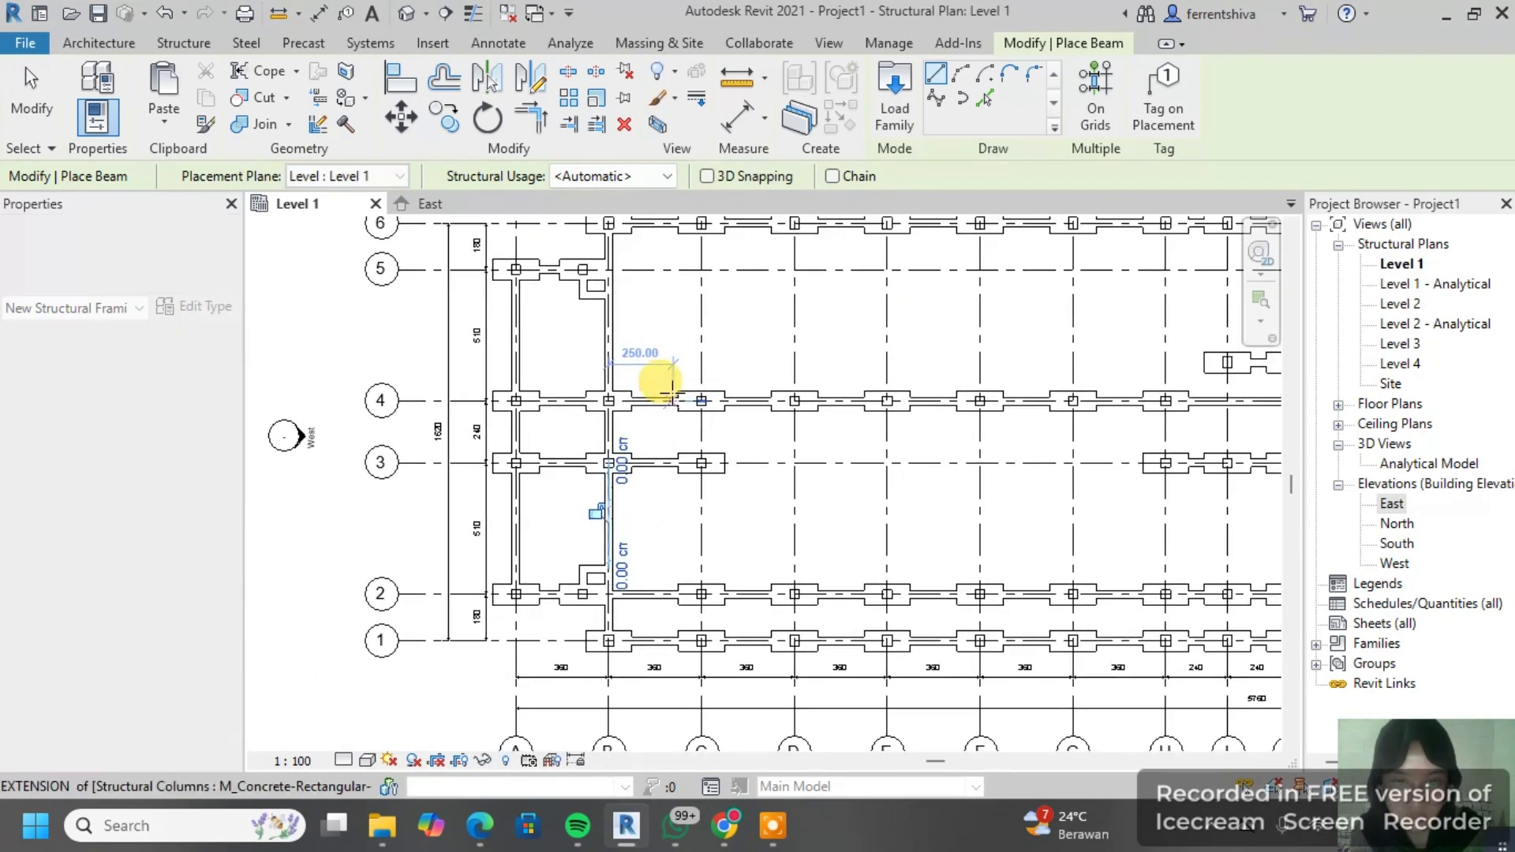
scroll(737, 337, "up", 4)
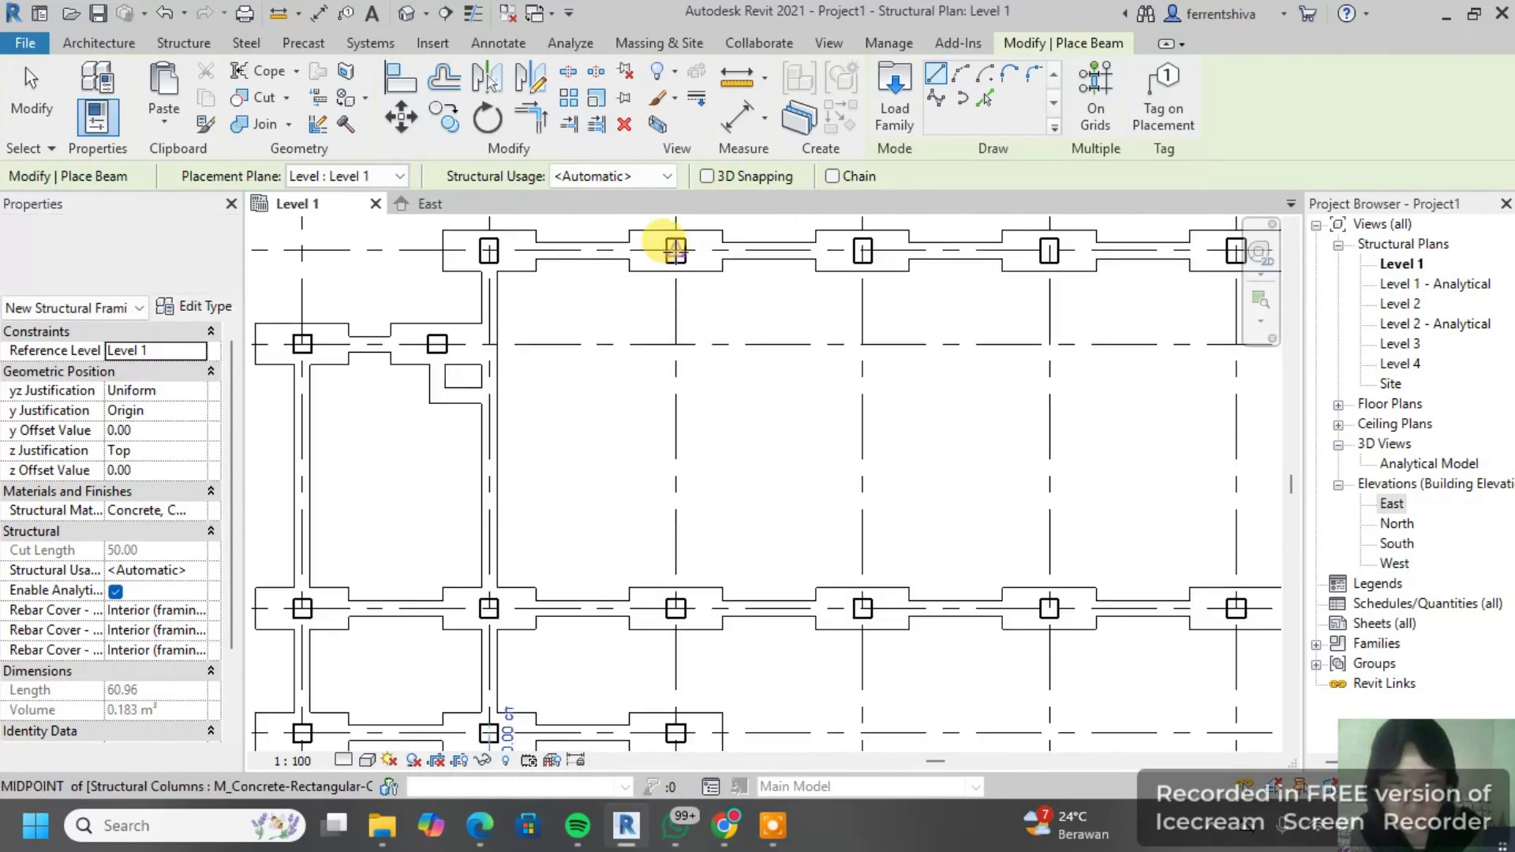
left_click(675, 251)
scroll(675, 584, "up", 2)
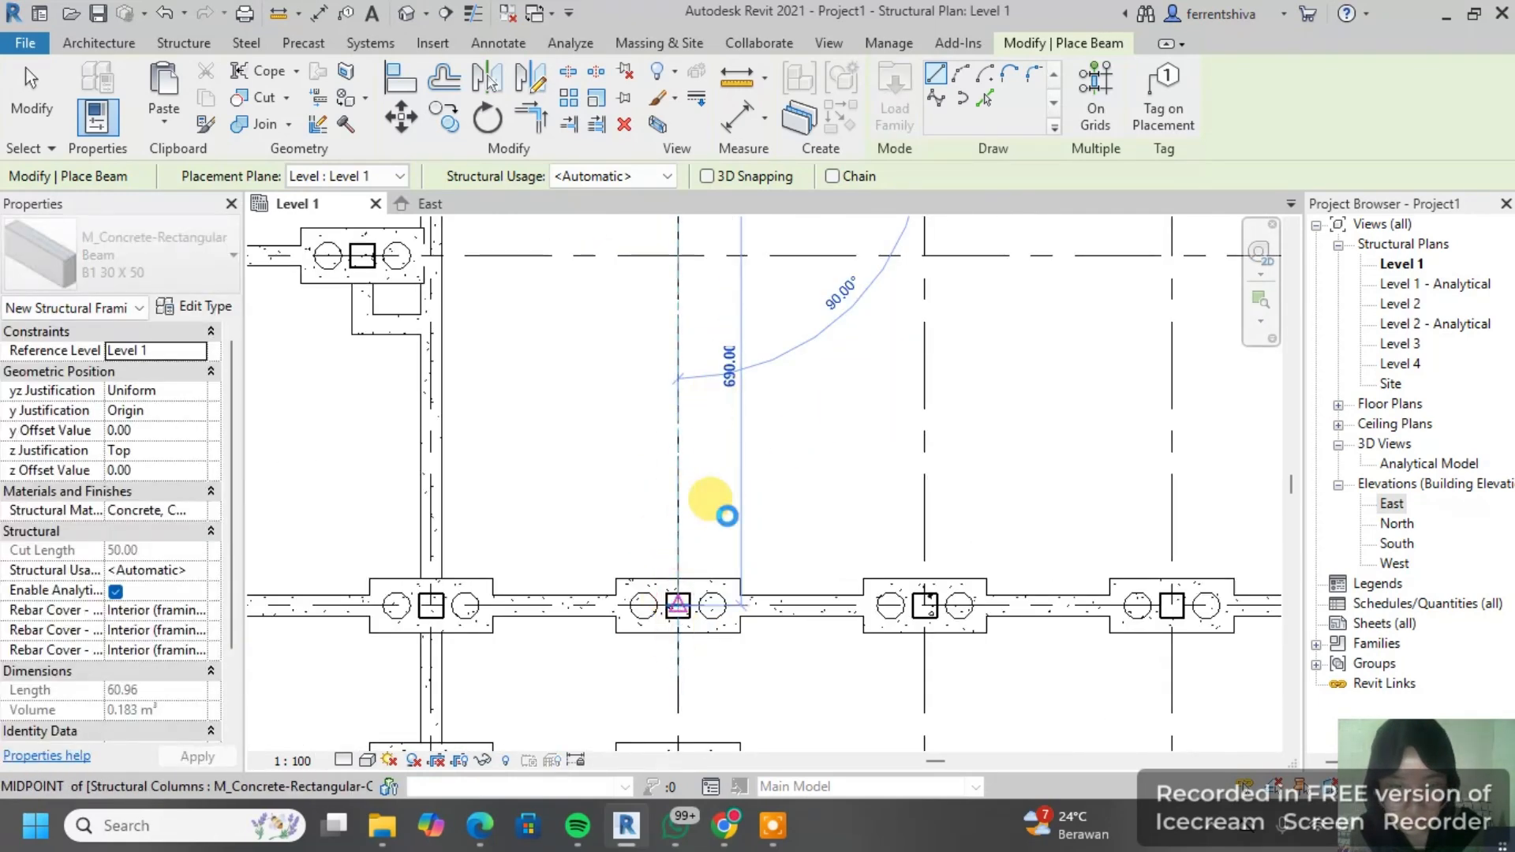
middle_click_drag(710, 499, 758, 301)
left_click(732, 309)
left_click(734, 476)
Step: Complete the grid C run with B1 beams from grid 3 to grid 2 and from grid 2 to grid 1
left_click(731, 290)
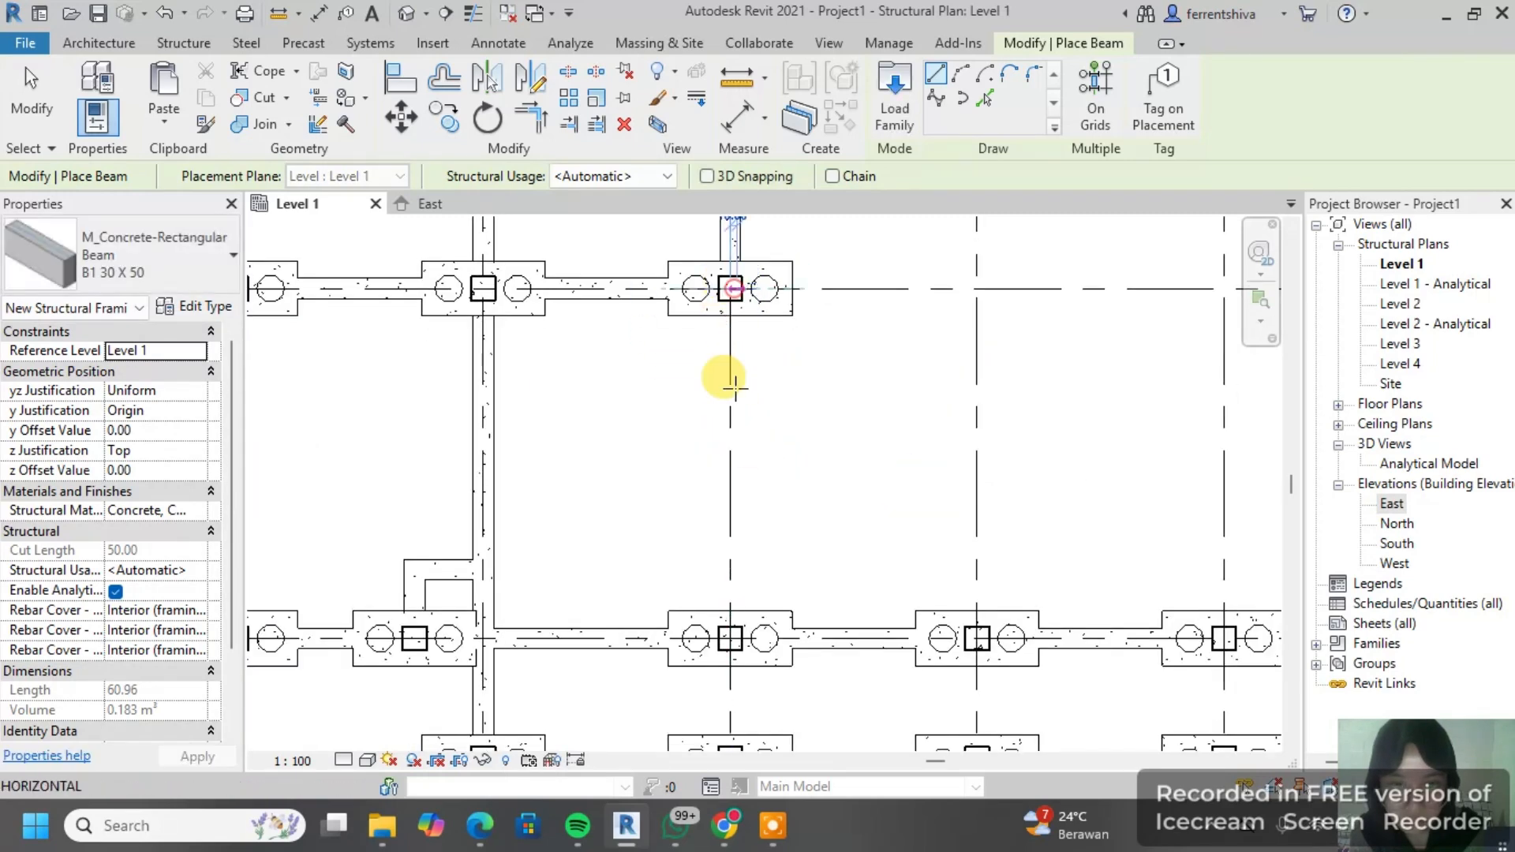
left_click(730, 638)
middle_click_drag(791, 471, 805, 98)
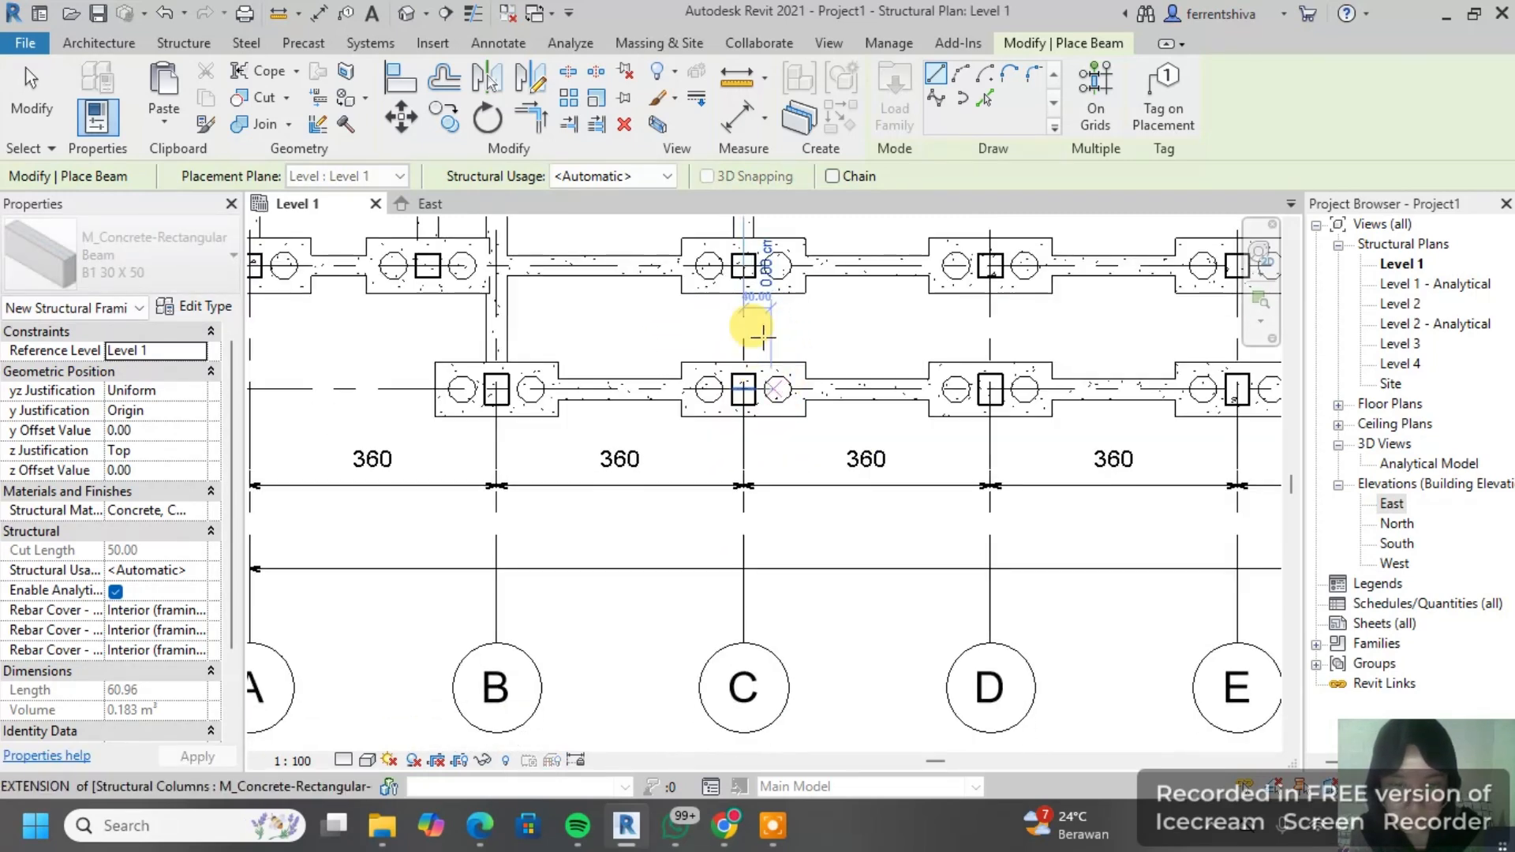
left_click(741, 264)
left_click(742, 404)
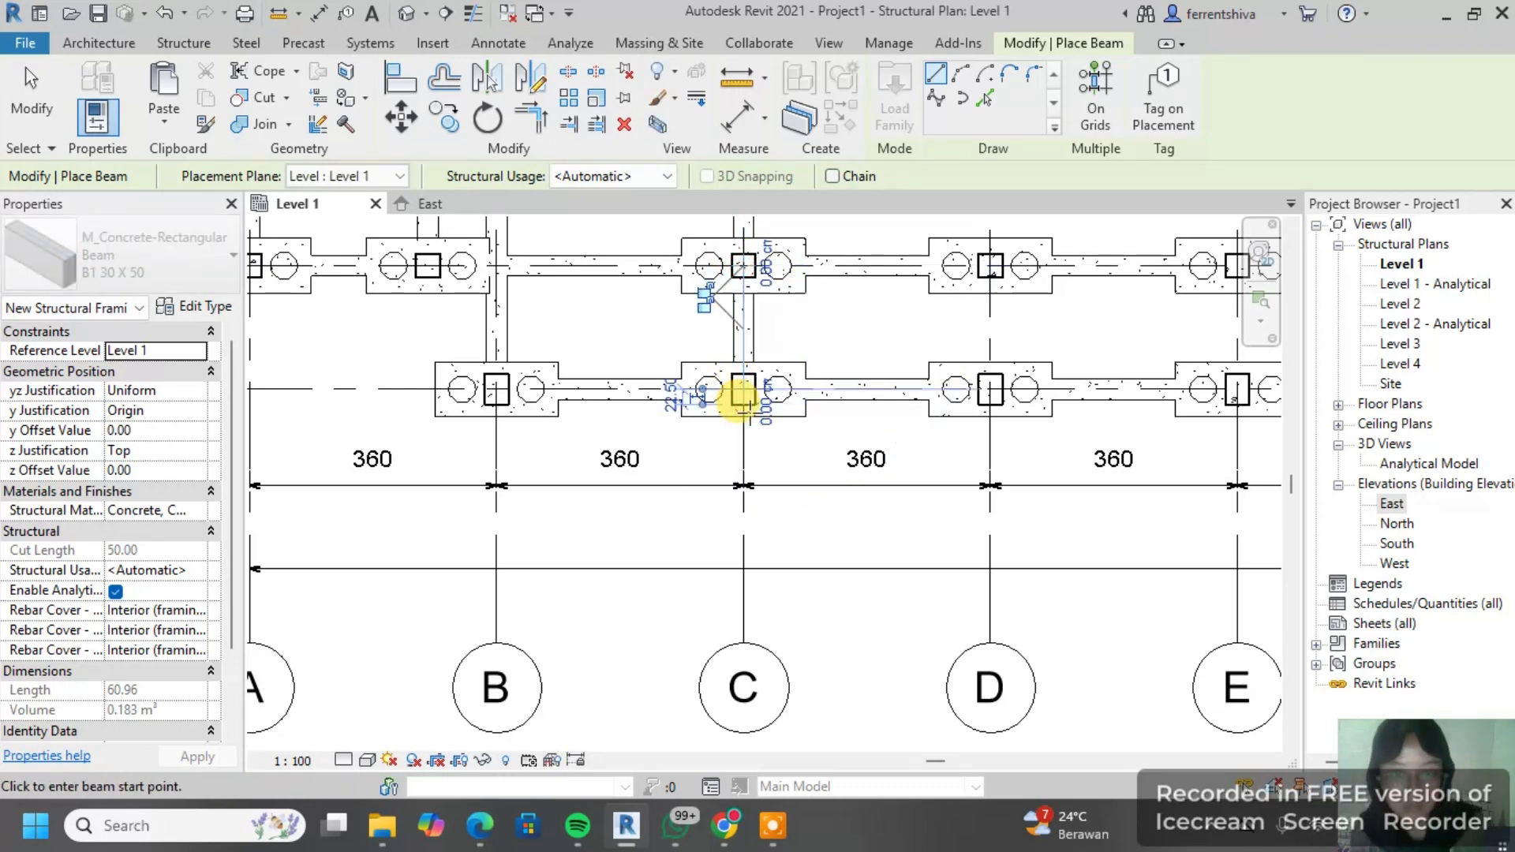
Step: Place B1 beams along grid E from grid 6 to grid 4 and from grid 4 to grid 2
scroll(758, 395, "down", 3)
middle_click_drag(757, 394, 701, 623)
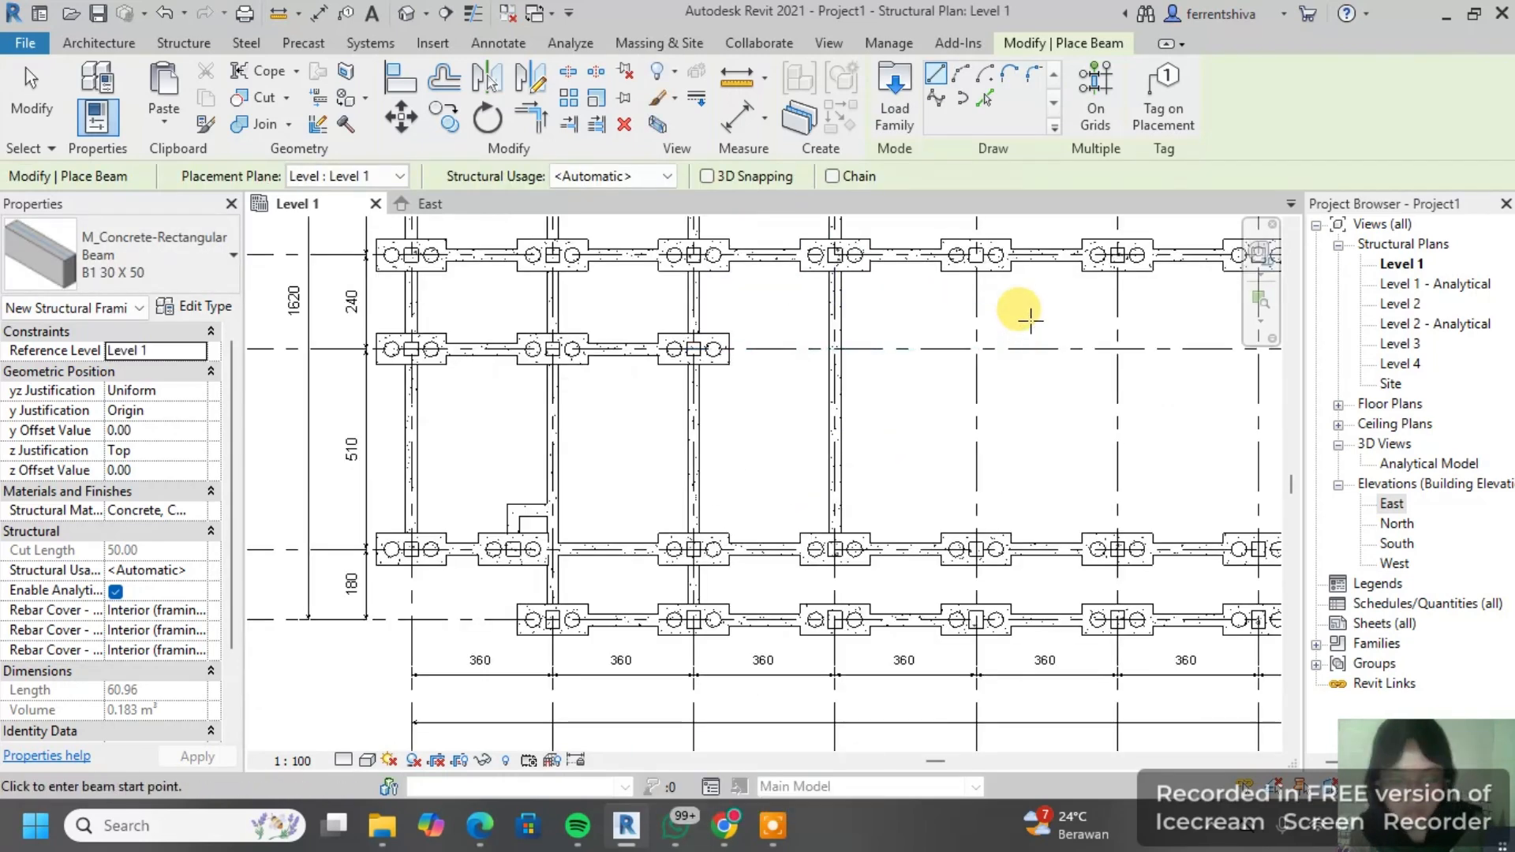
middle_click_drag(1024, 312, 967, 482)
scroll(954, 322, "down", 1)
middle_click_drag(954, 322, 936, 386)
scroll(905, 237, "up", 1)
left_click(904, 239)
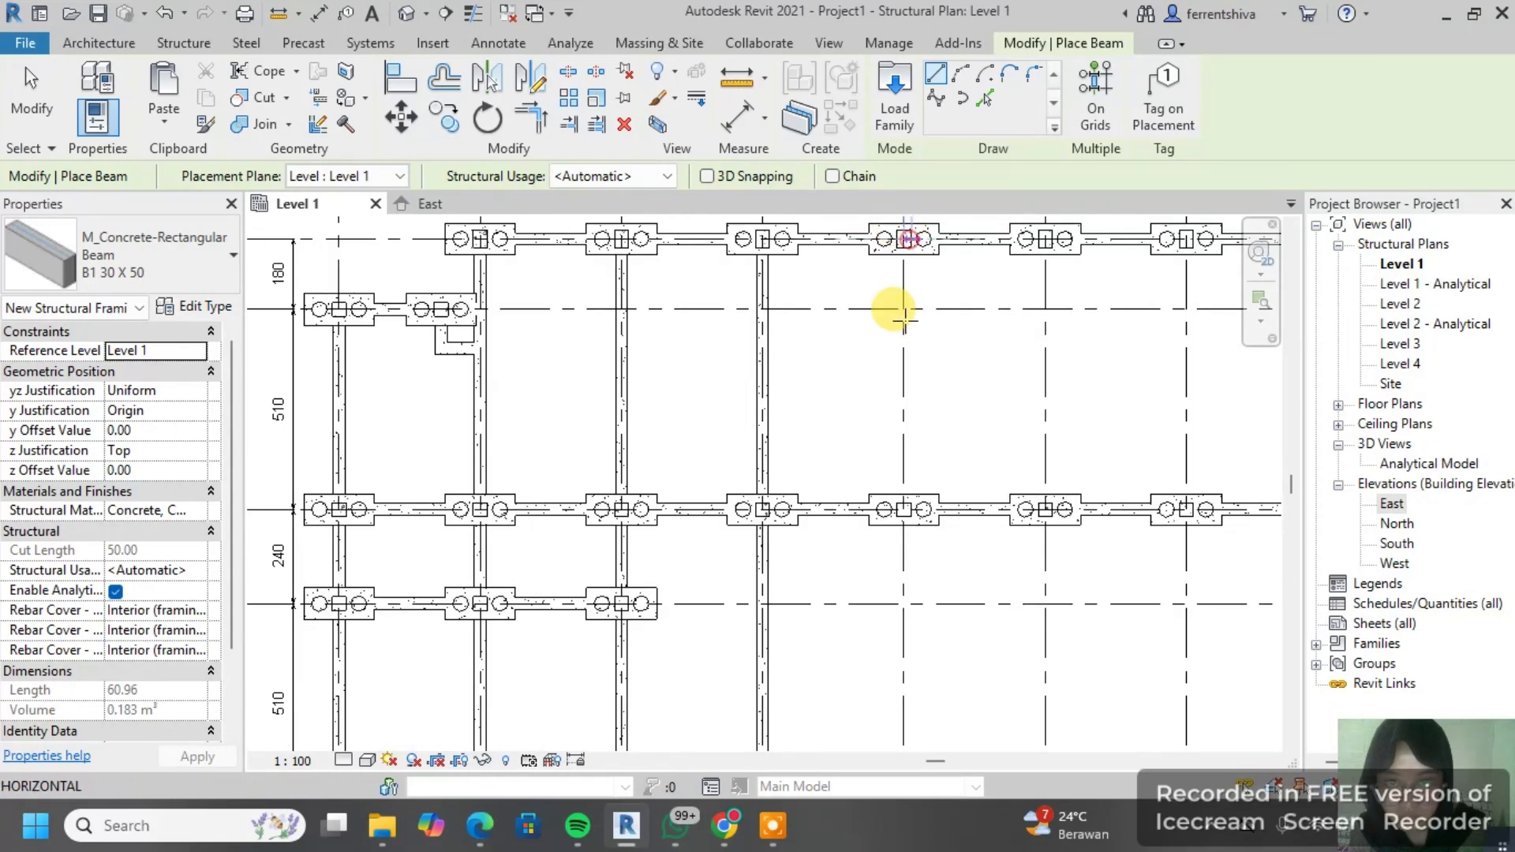
middle_click_drag(959, 524, 918, 495)
left_click(837, 271)
left_click(838, 564)
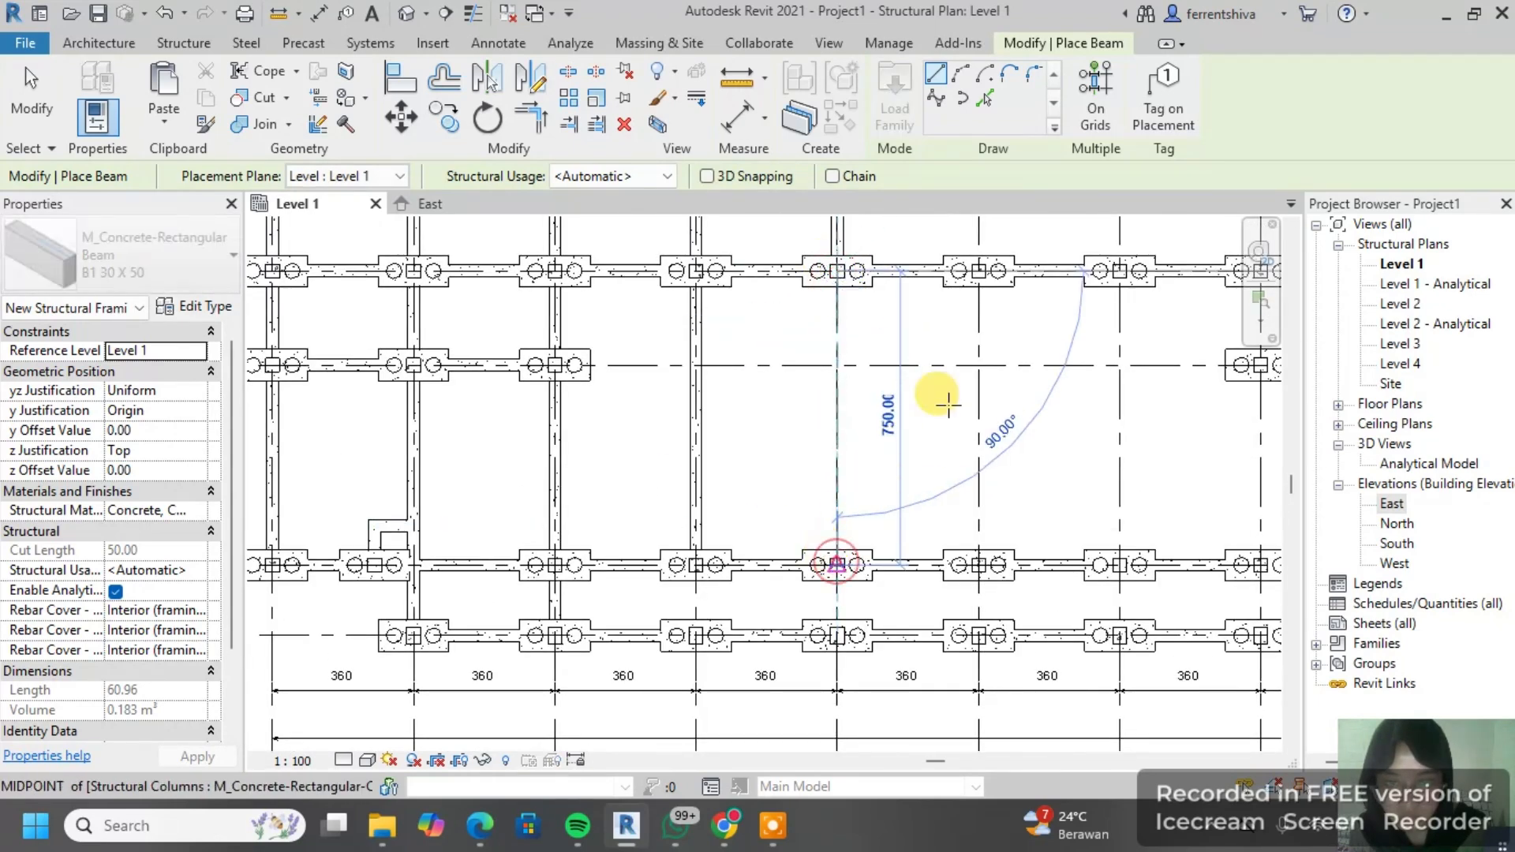
Step: Place B1 beams along grid F from grid 6 to grid 4 and from grid 4 to grid 2
middle_click_drag(1051, 353, 975, 491)
scroll(957, 430, "down", 1)
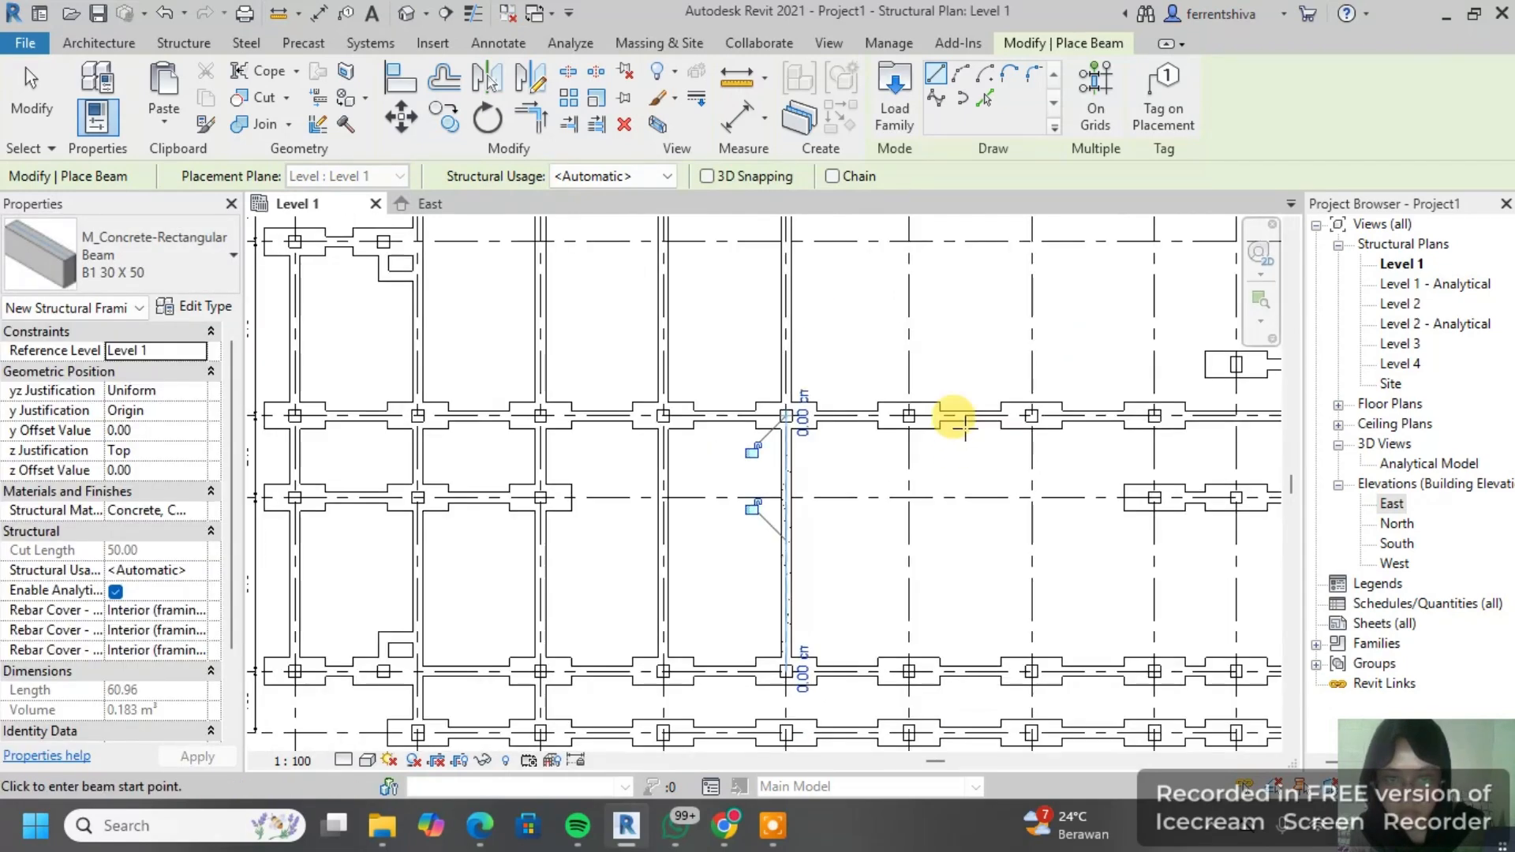
middle_click_drag(956, 356, 960, 406)
scroll(897, 256, "up", 2)
left_click(897, 260)
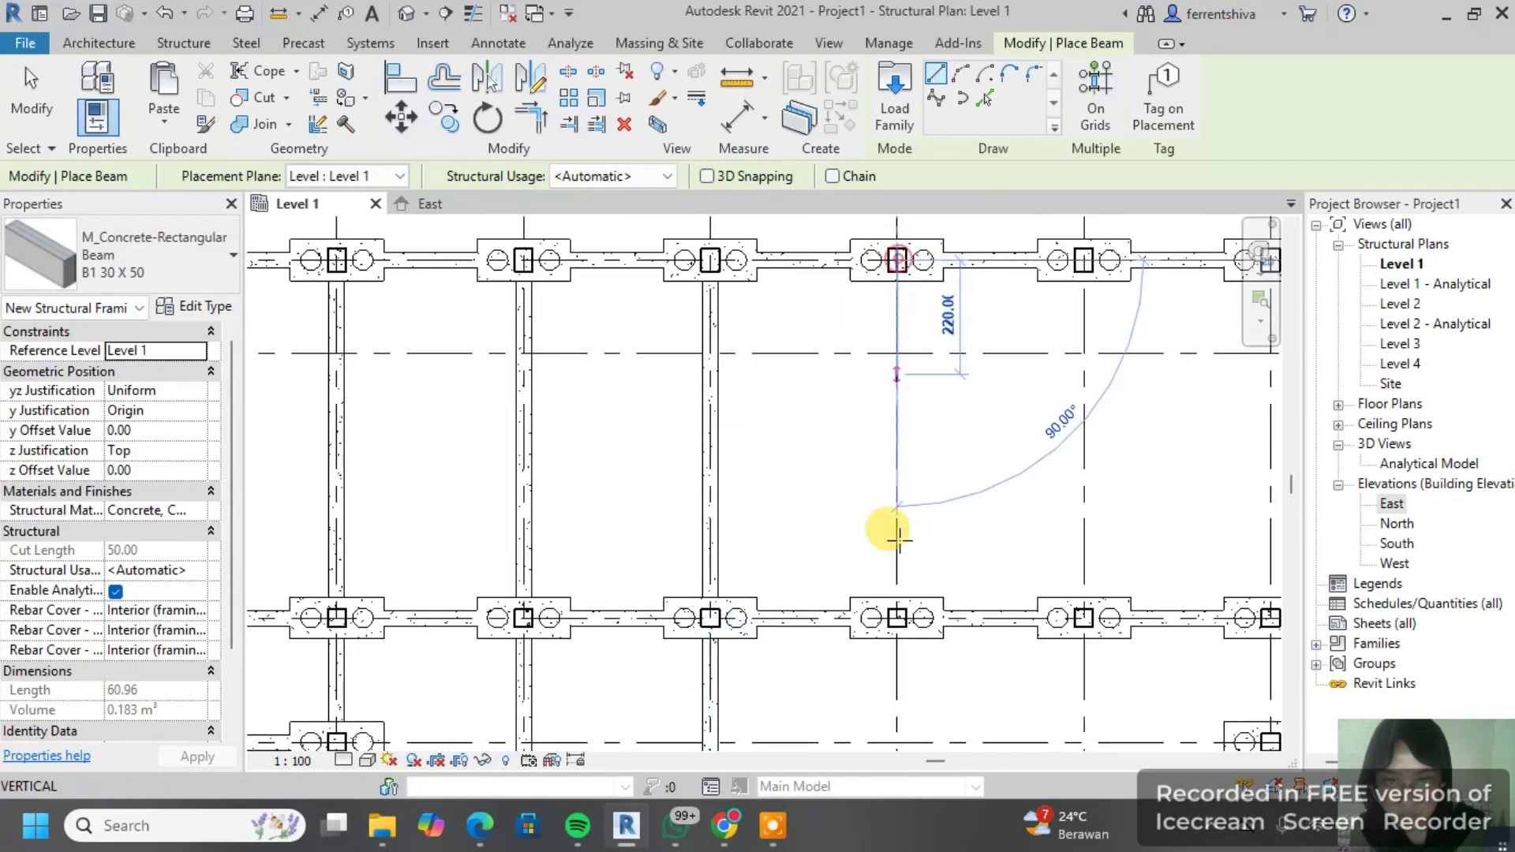
left_click(883, 600)
middle_click_drag(992, 517, 961, 342)
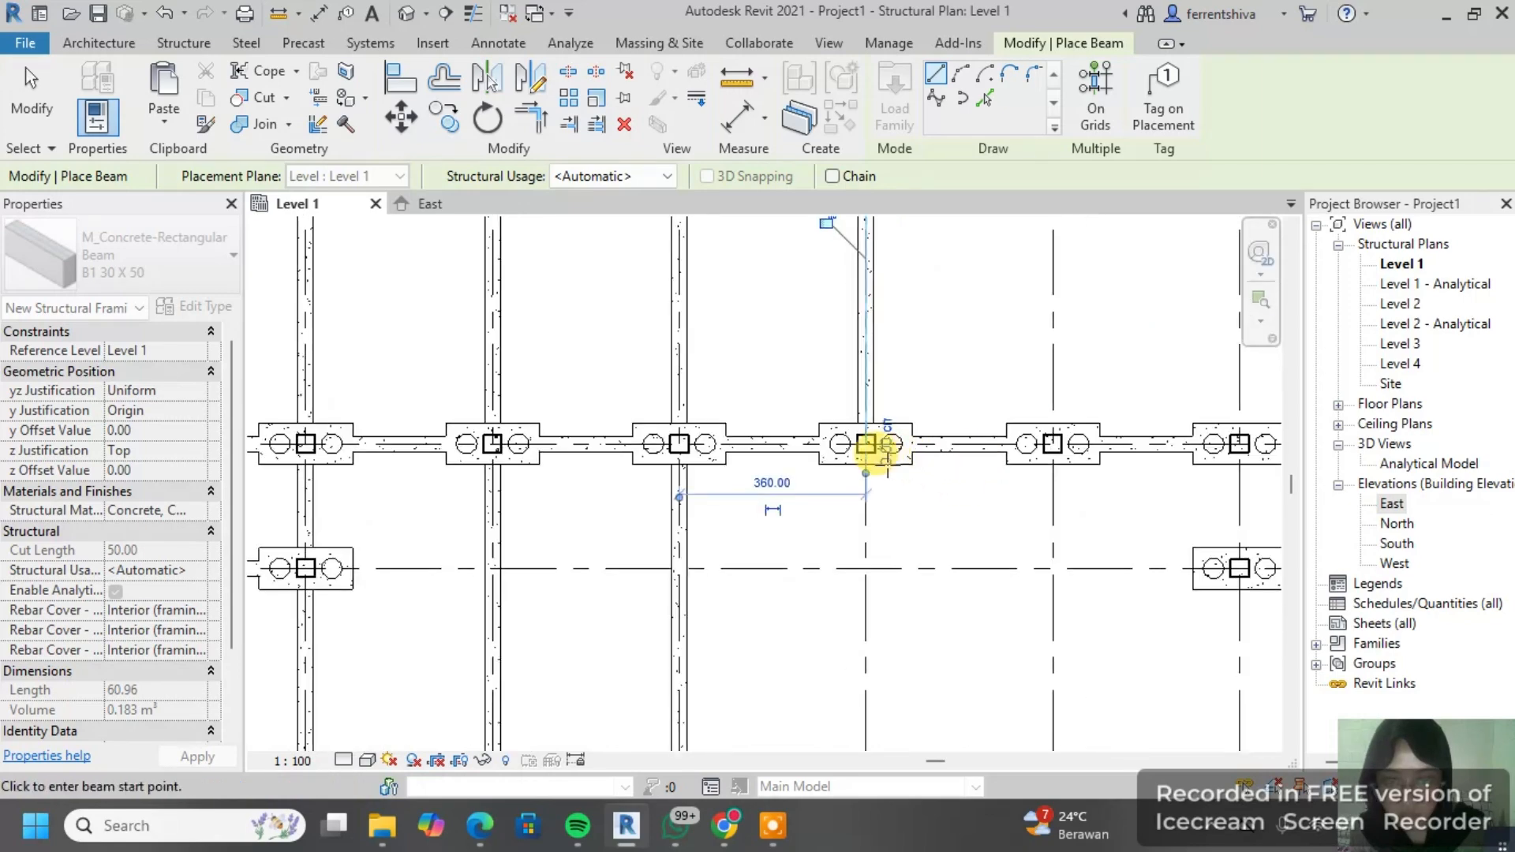
left_click(865, 443)
middle_click_drag(923, 548, 913, 264)
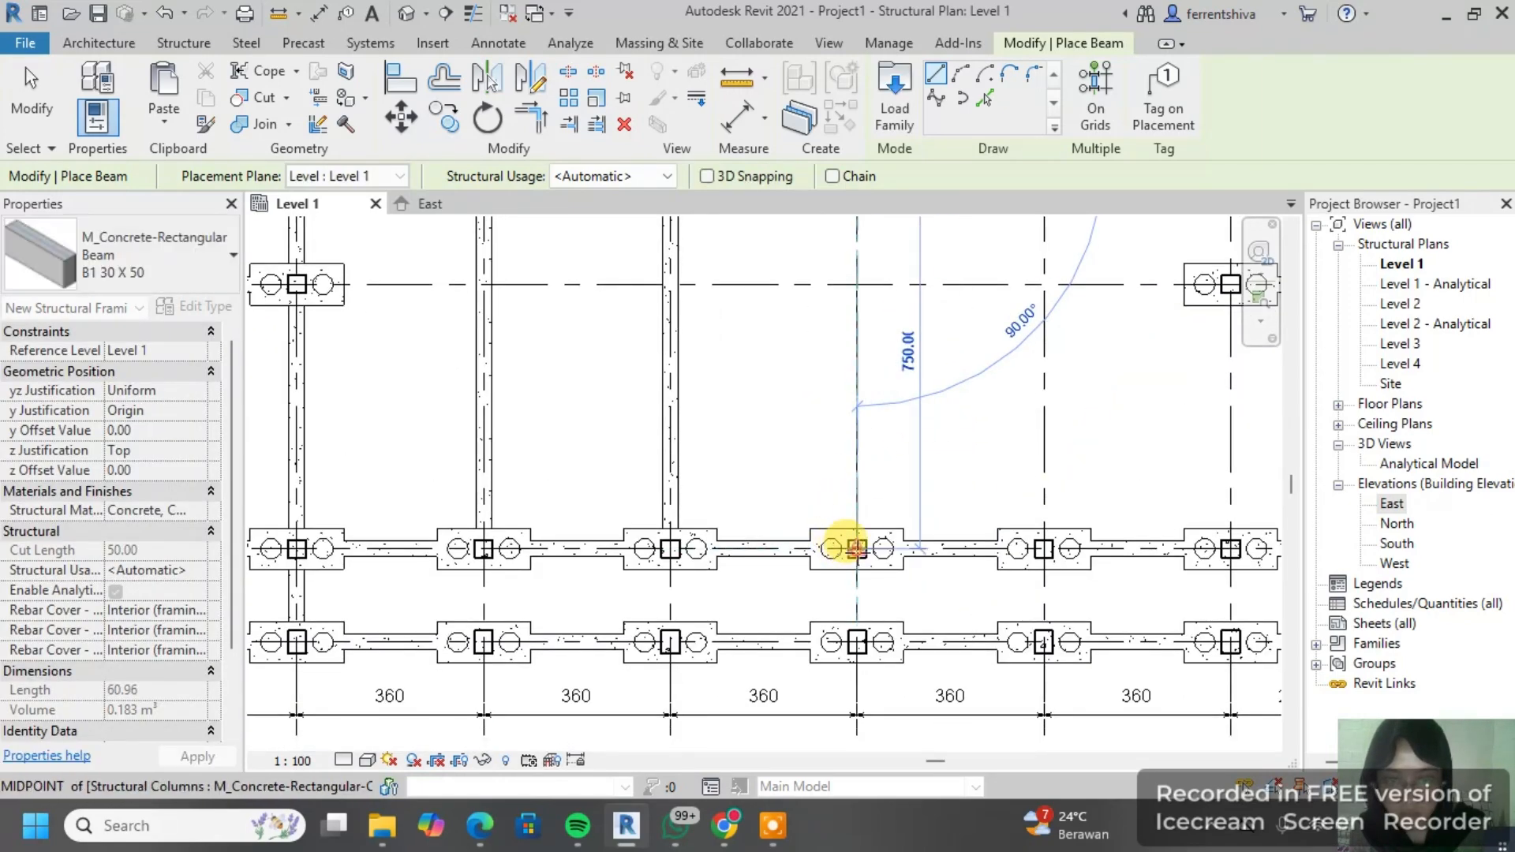
Step: Place B1 beams along grid G from grid 6 to grid 4 and from grid 4 to grid 2
scroll(965, 310, "down", 1)
middle_click_drag(981, 345, 970, 477)
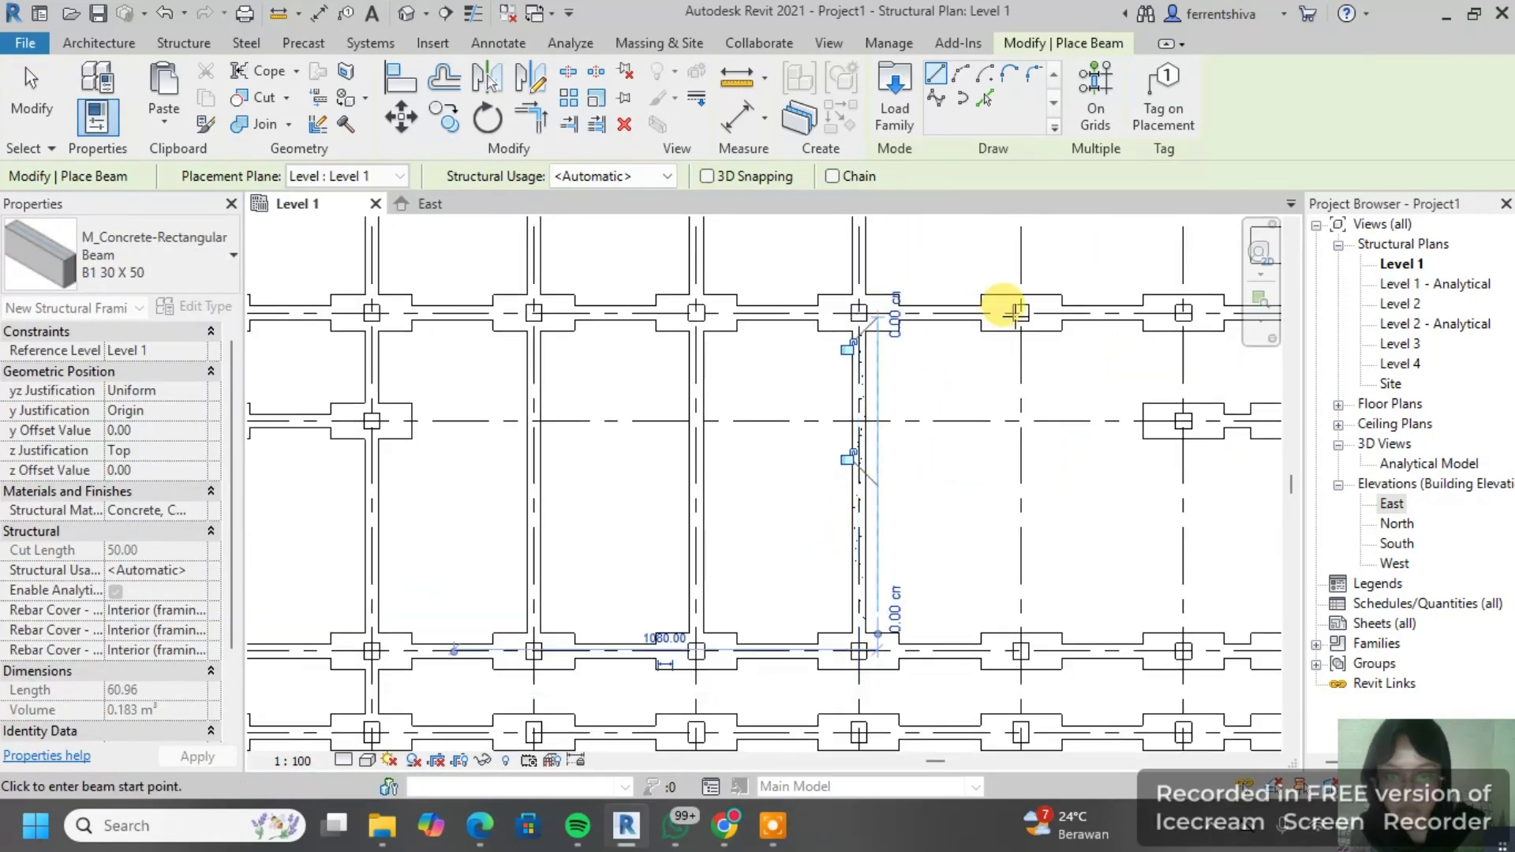
scroll(1016, 310, "down", 3)
middle_click_drag(1018, 284, 996, 485)
scroll(1013, 325, "up", 2)
scroll(992, 300, "up", 2)
left_click(981, 299)
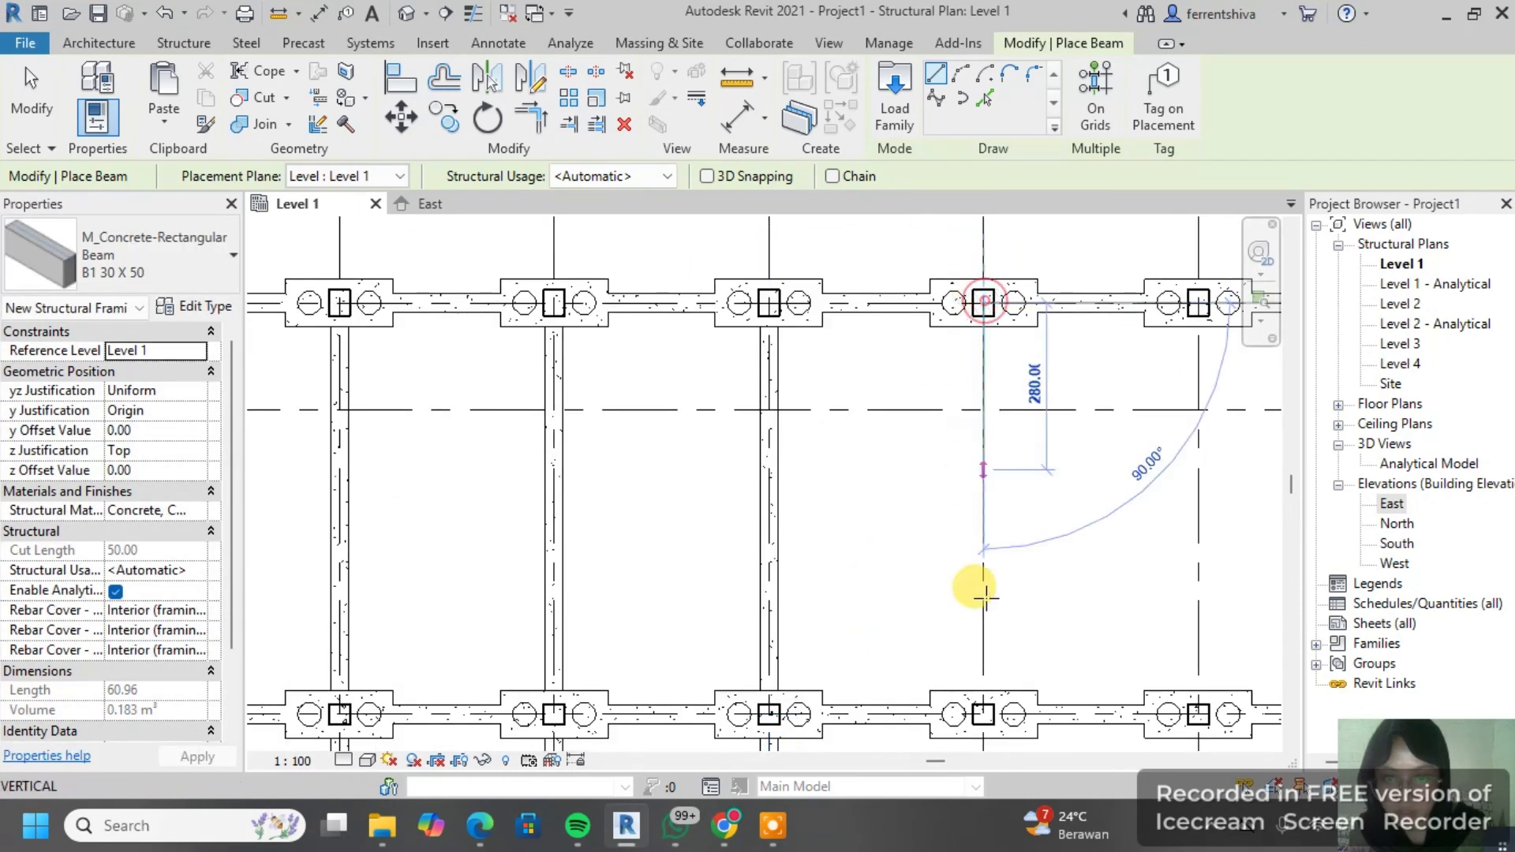
middle_click_drag(977, 777, 980, 524)
left_click(976, 524)
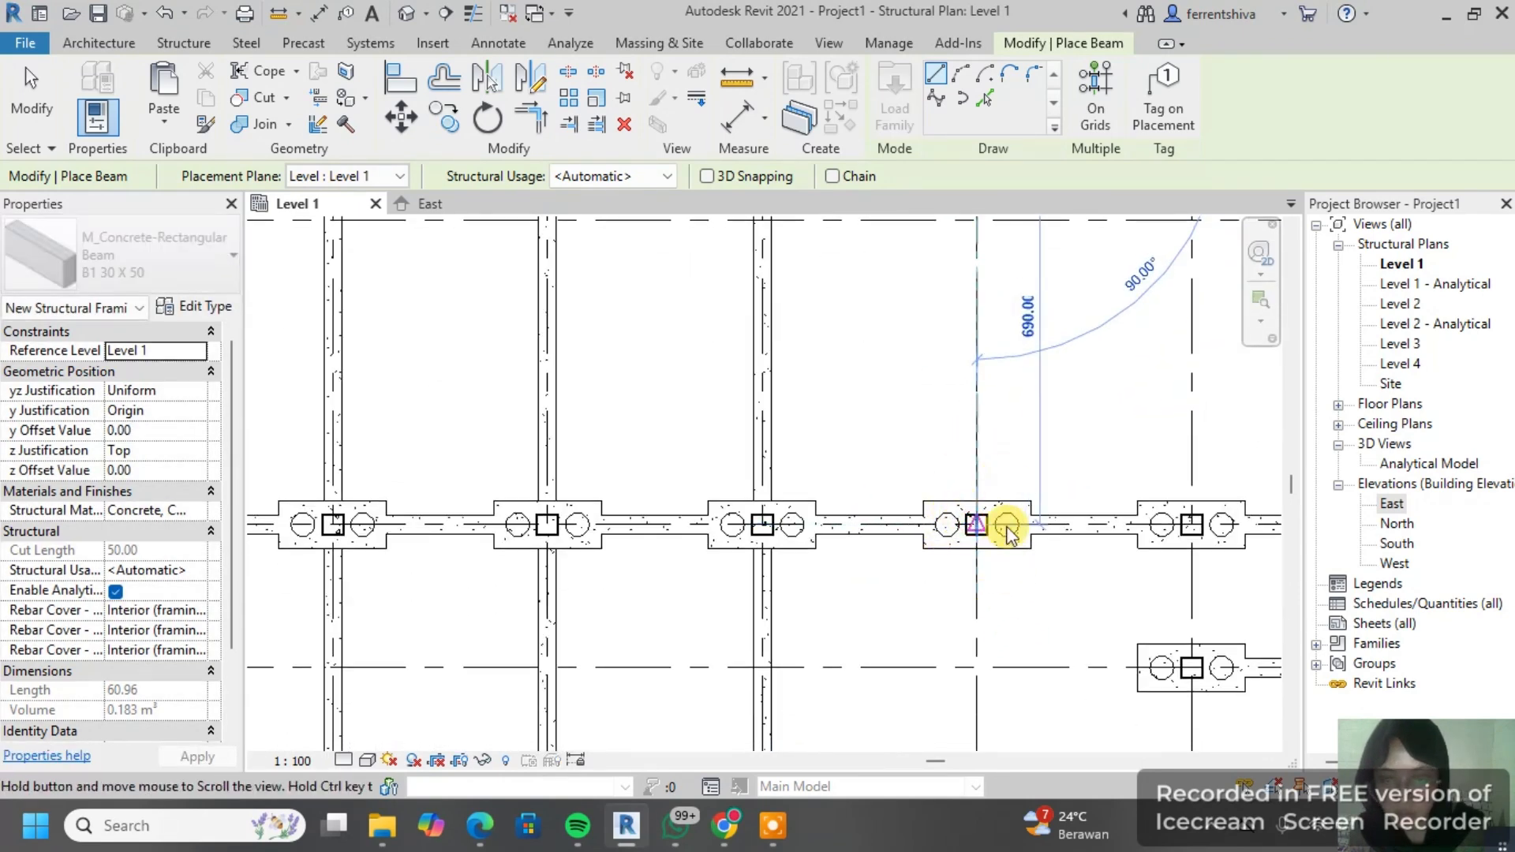
middle_click_drag(1016, 624, 981, 378)
left_click(939, 722)
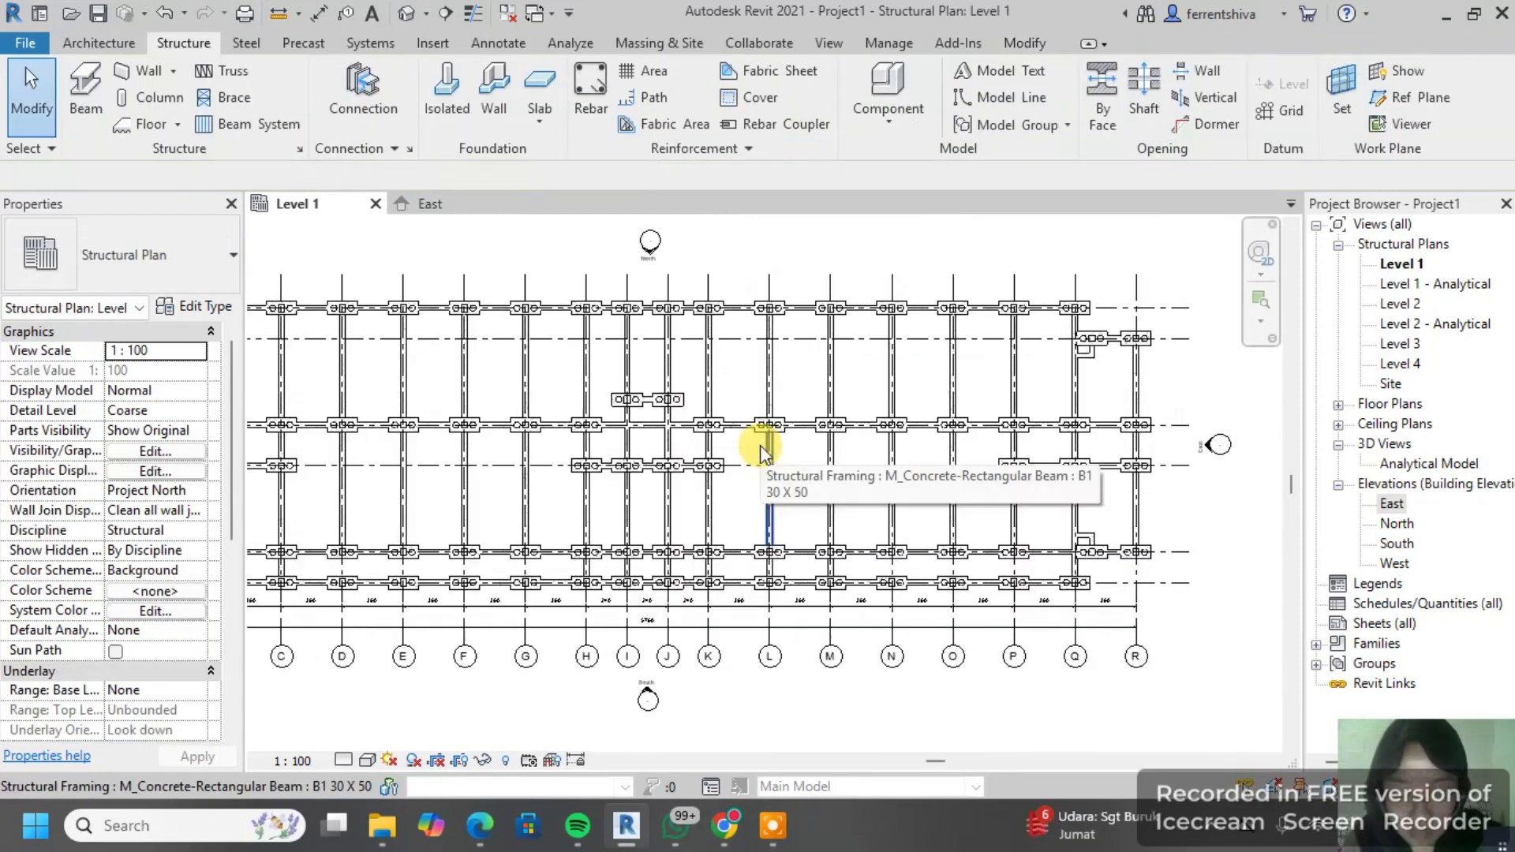
Step: Examine the Level 1 plan for the extent of the B1 beam framing across grids A to R
middle_click_drag(743, 393, 817, 390)
scroll(818, 391, "down", 1)
scroll(403, 420, "up", 1)
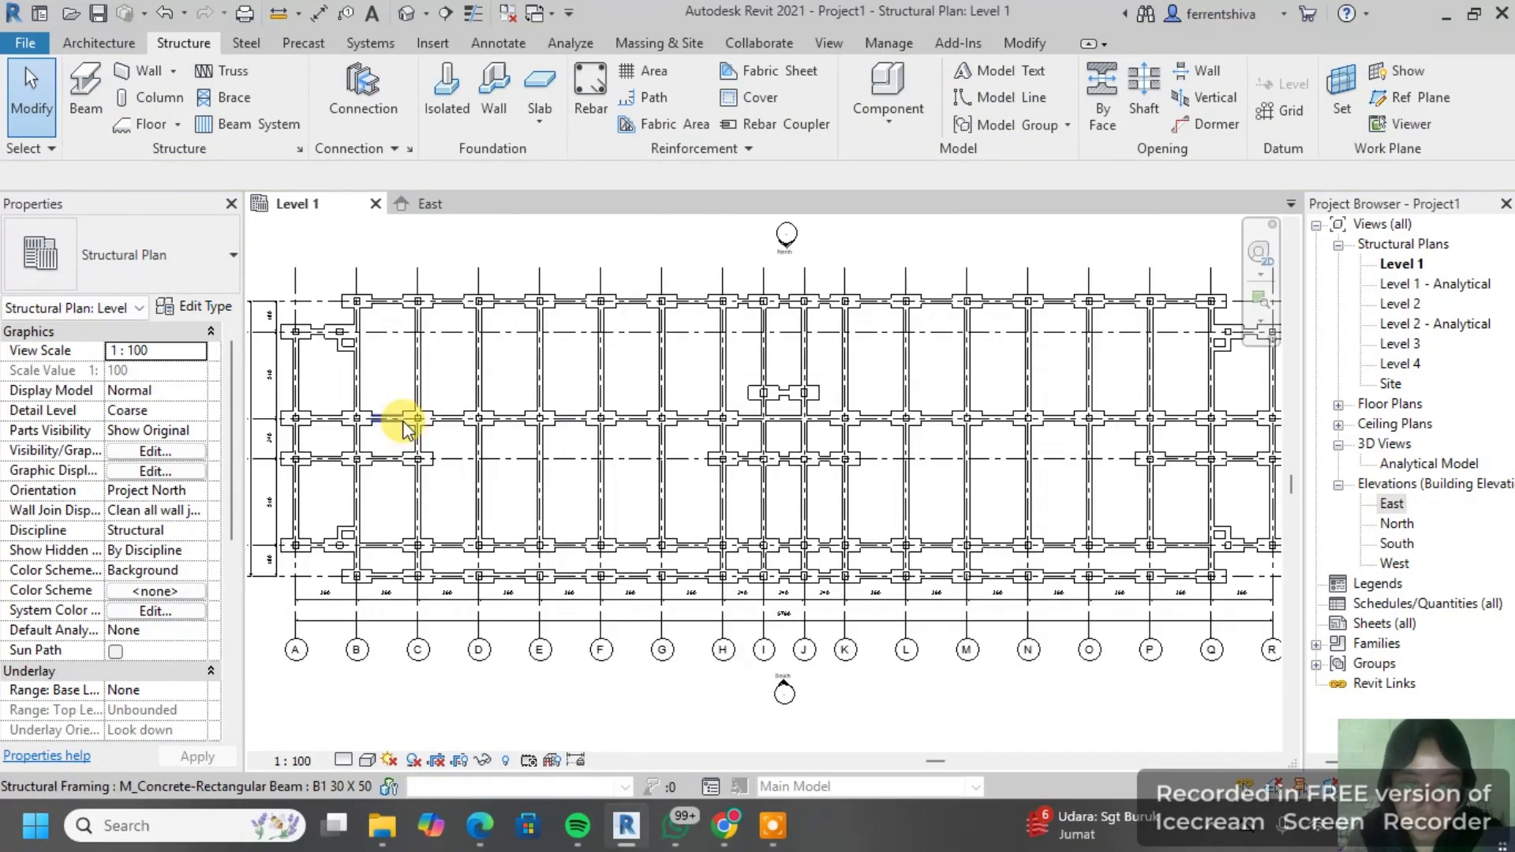
scroll(404, 419, "down", 1)
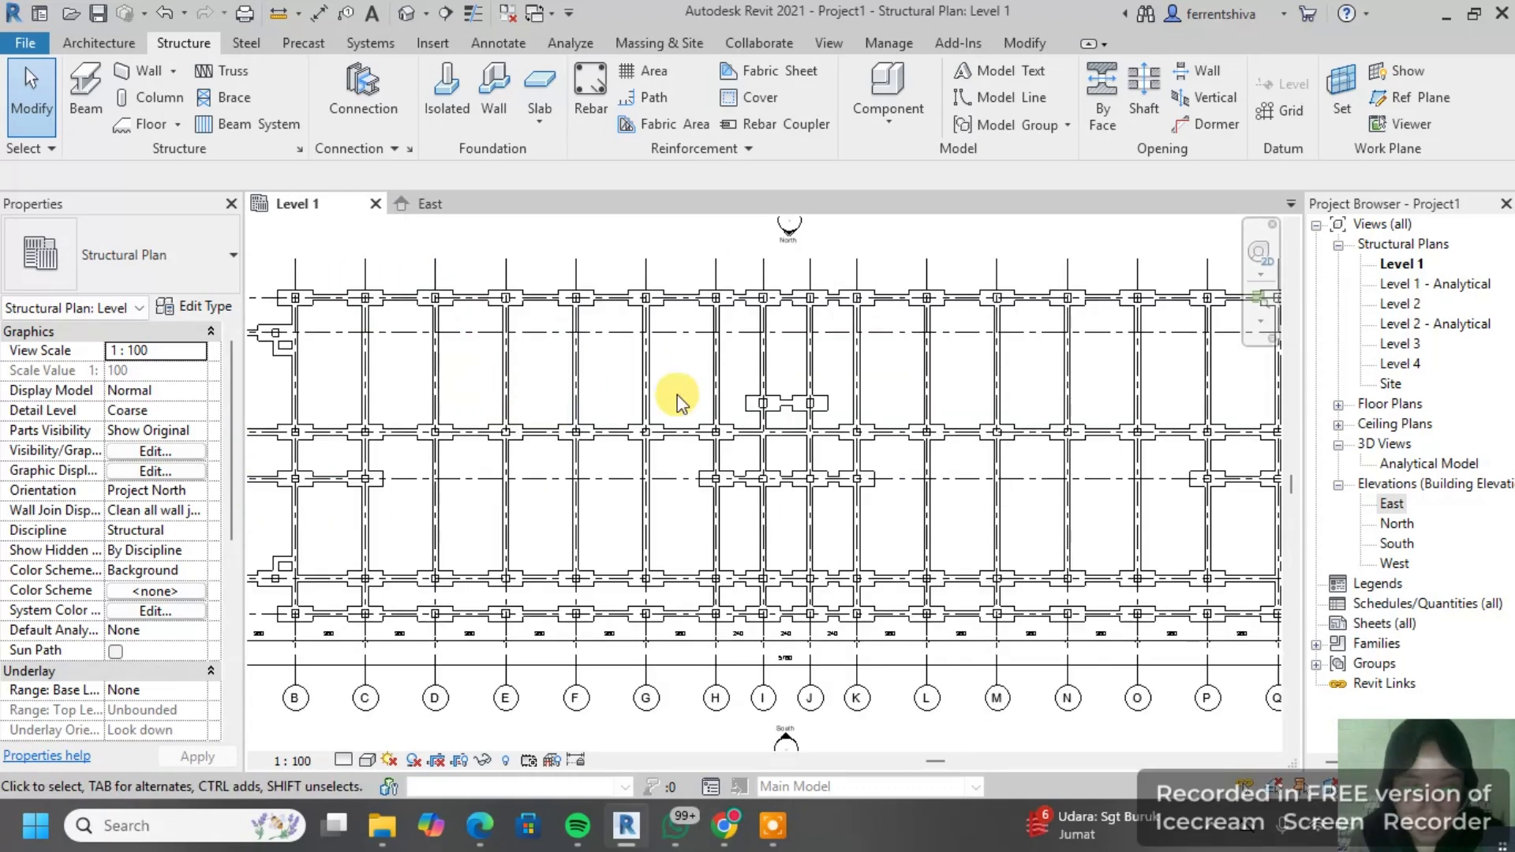
scroll(546, 367, "up", 3)
scroll(805, 384, "up", 1)
middle_click_drag(804, 384, 552, 372)
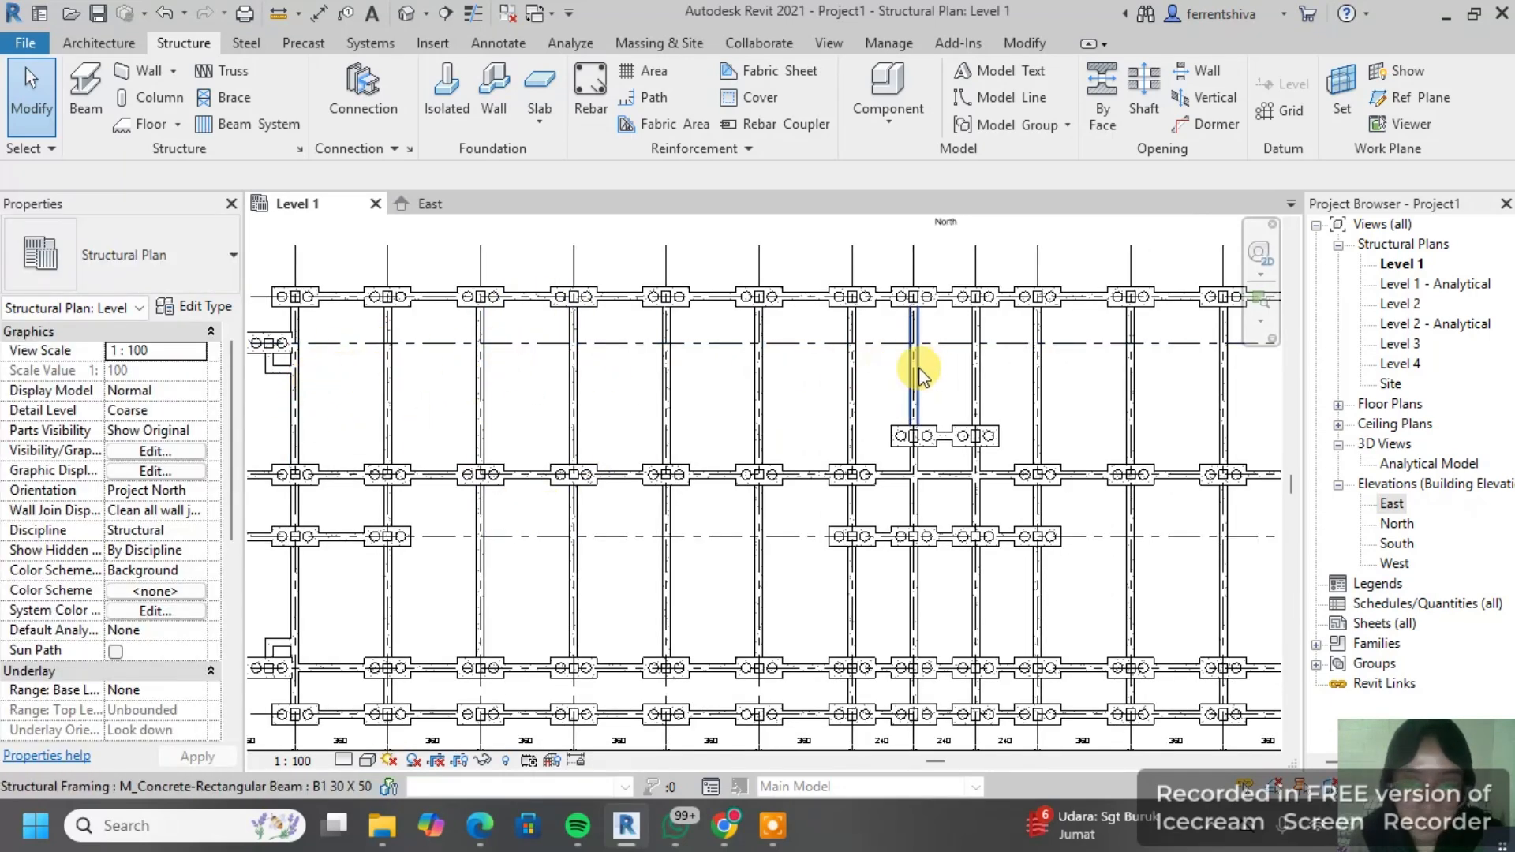
scroll(499, 404, "up", 1)
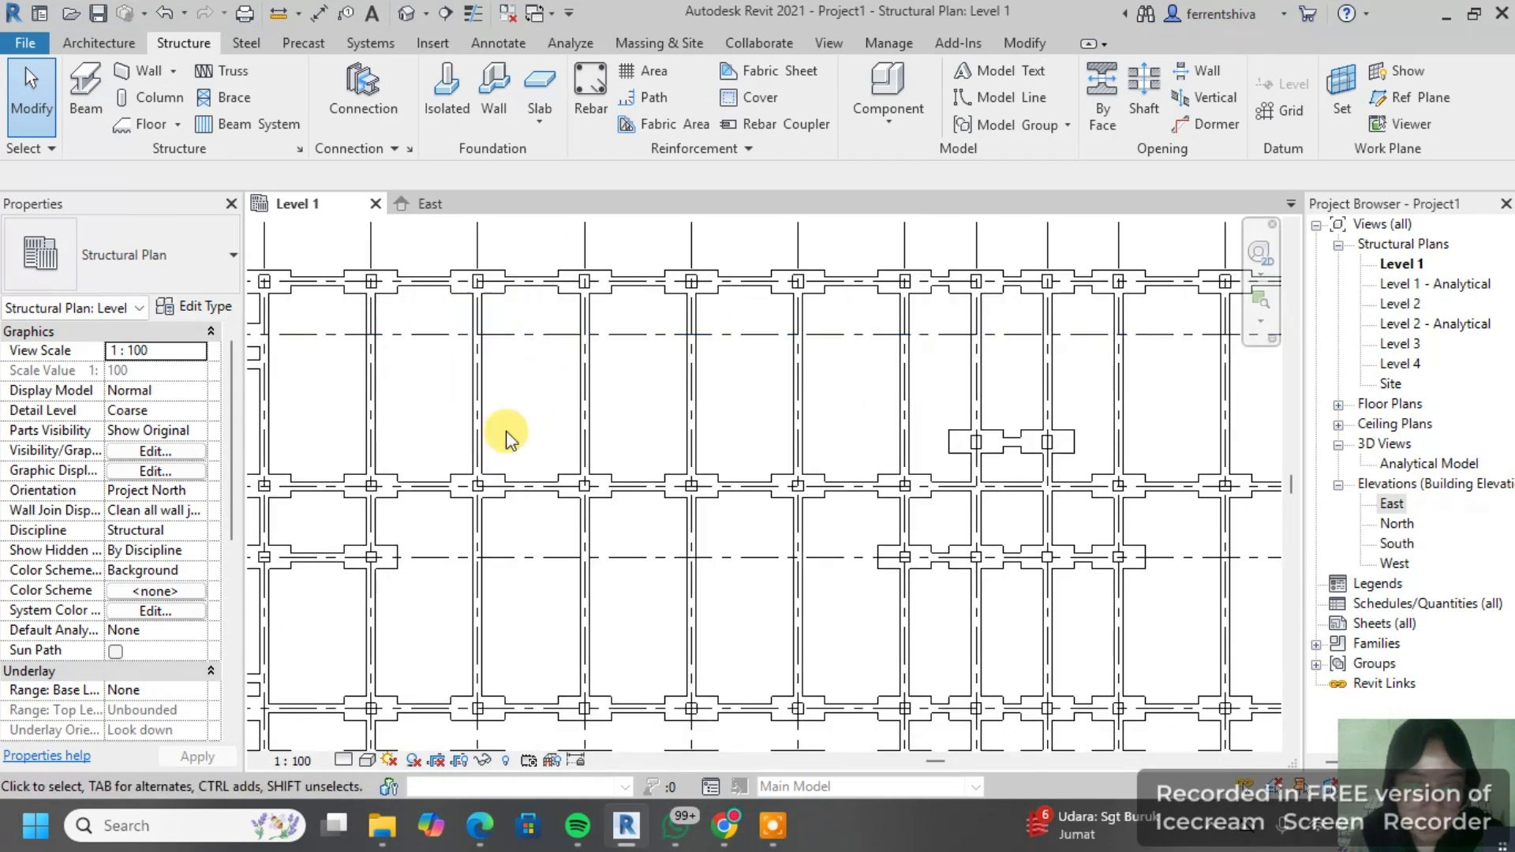
scroll(568, 382, "down", 1)
middle_click_drag(568, 381, 957, 373)
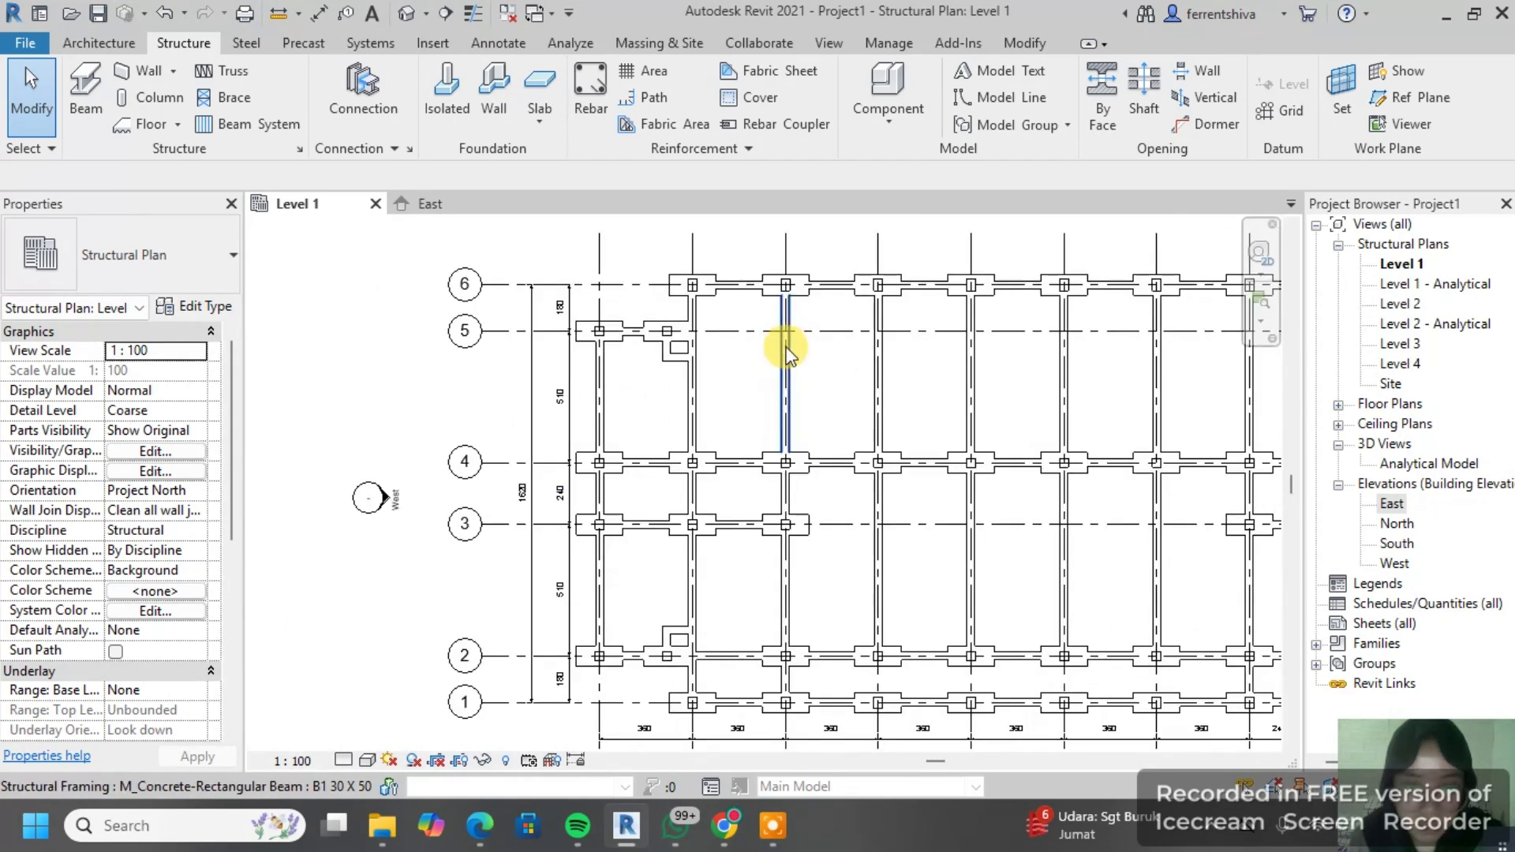
middle_click_drag(786, 355, 556, 342)
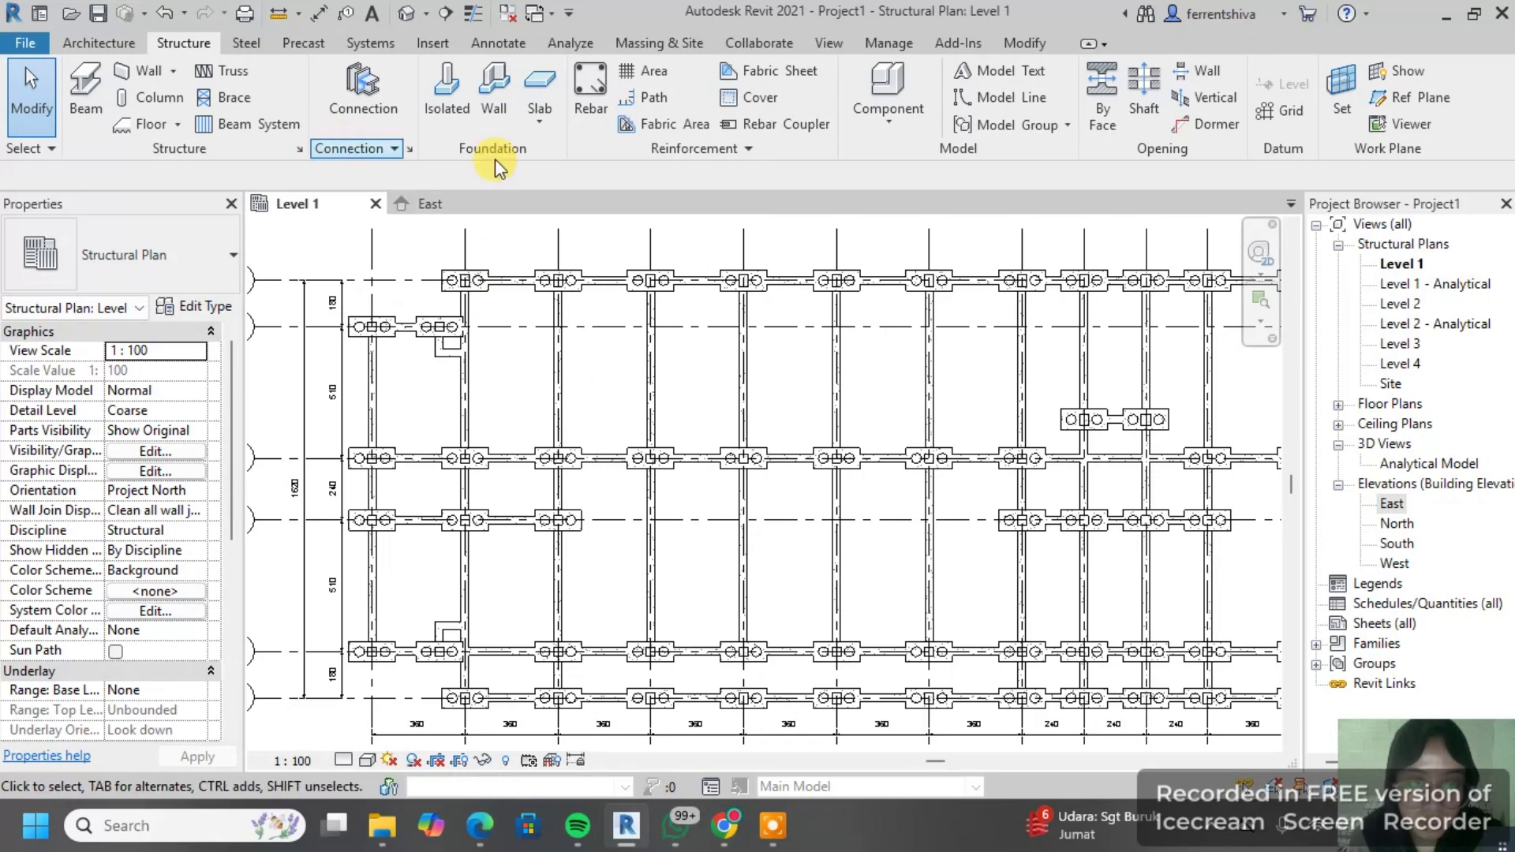
left_click(1272, 112)
middle_click_drag(586, 328, 813, 363)
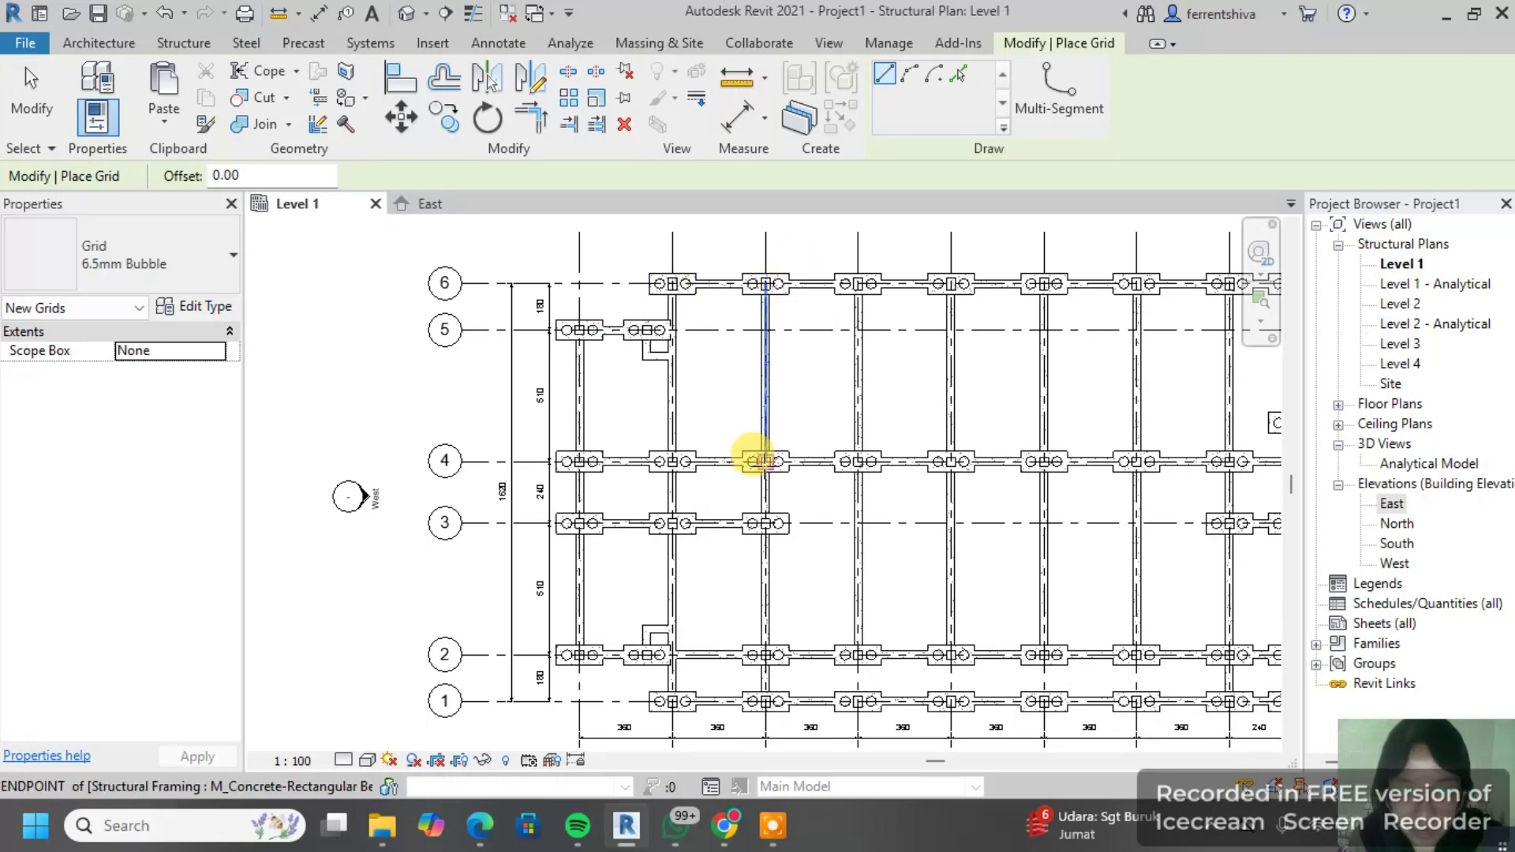
scroll(789, 394, "up", 2)
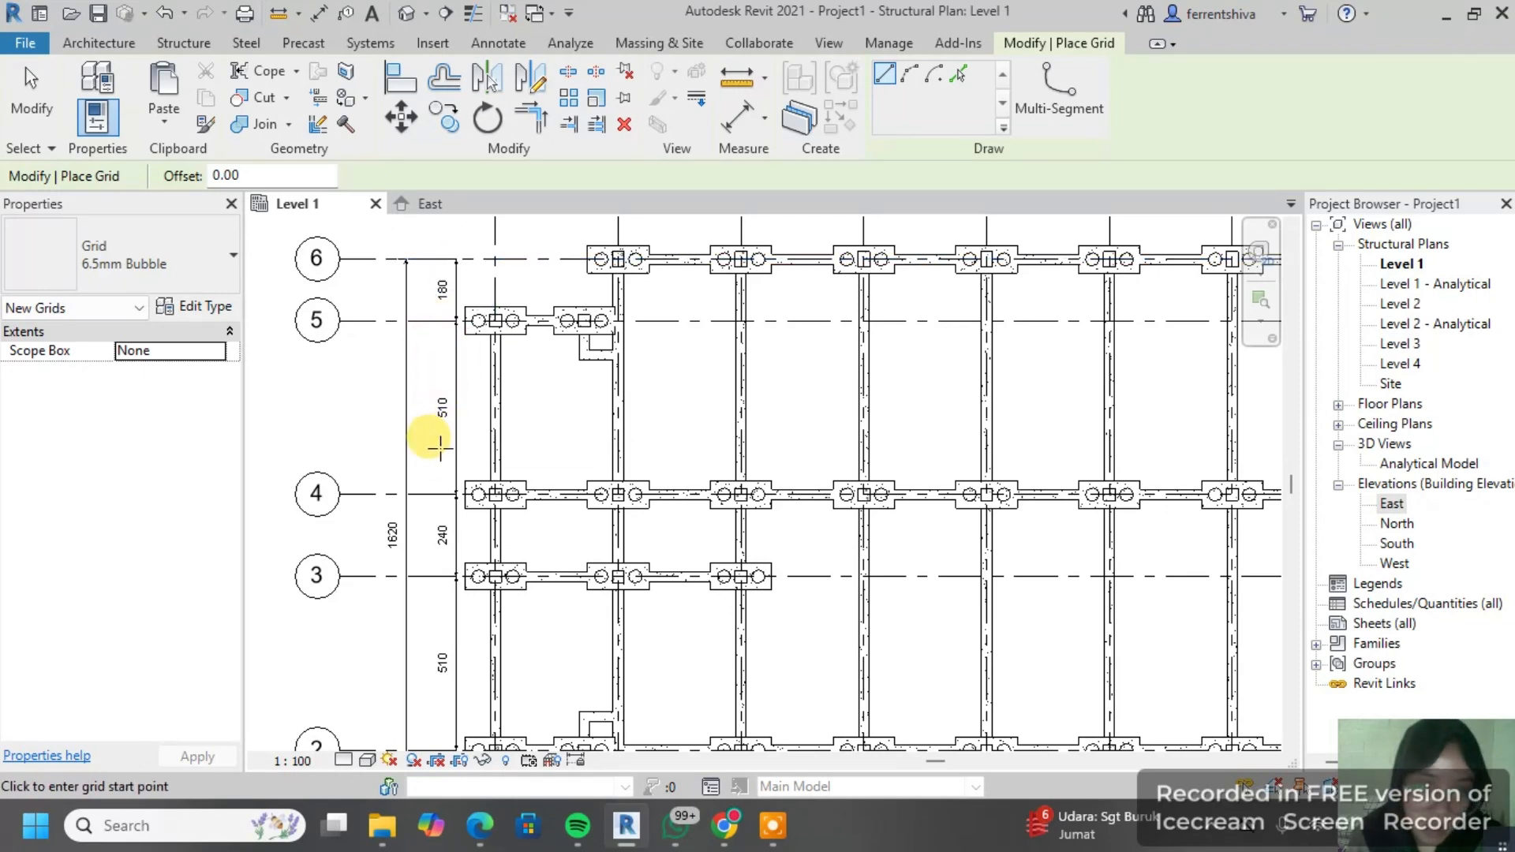
middle_click_drag(899, 345, 738, 393)
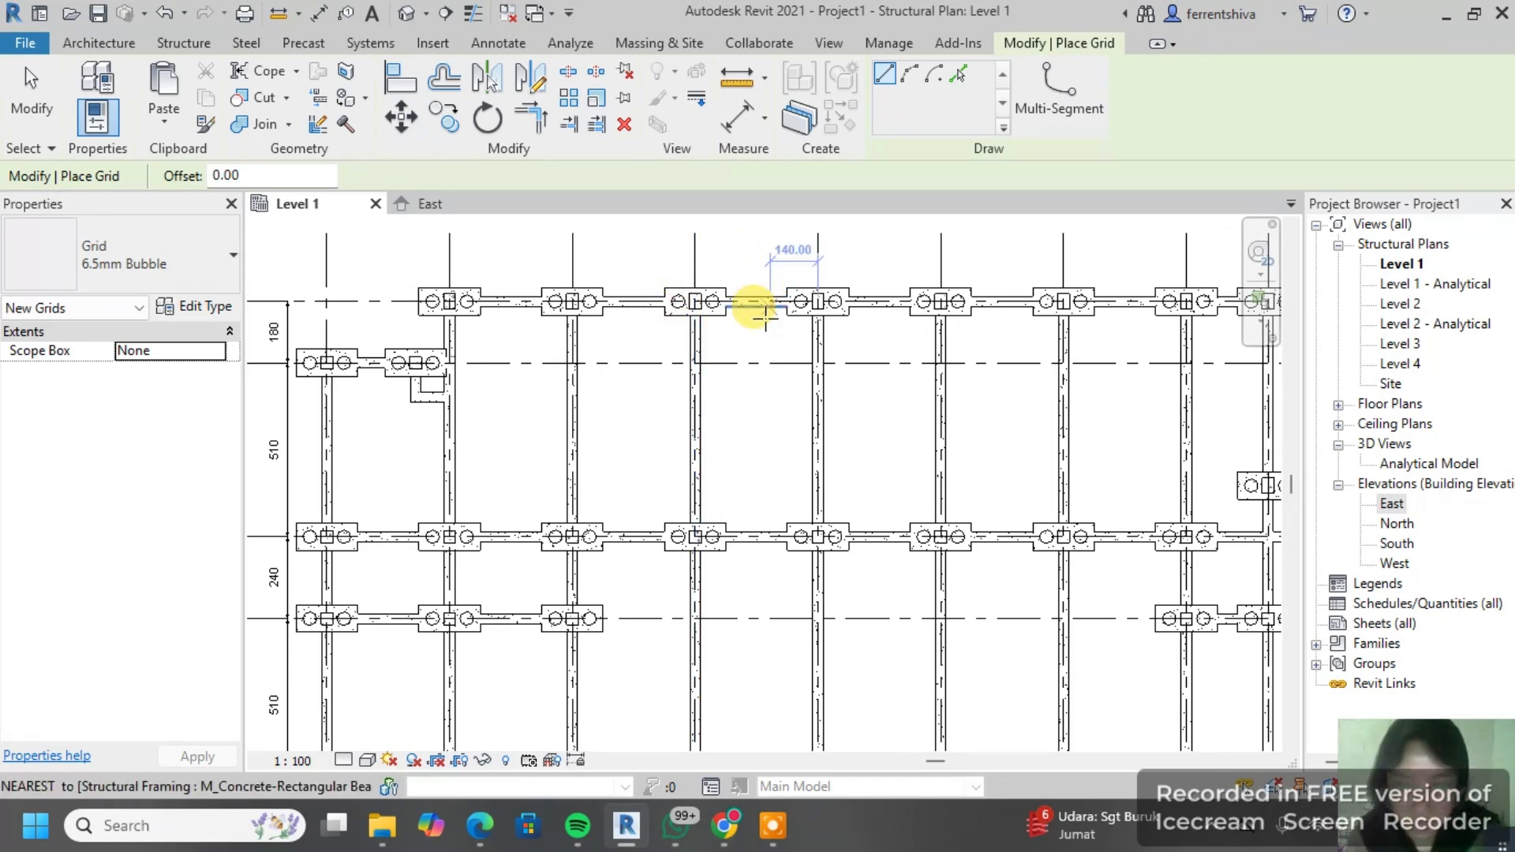
scroll(868, 370, "up", 2)
scroll(829, 271, "down", 1)
scroll(802, 260, "up", 2)
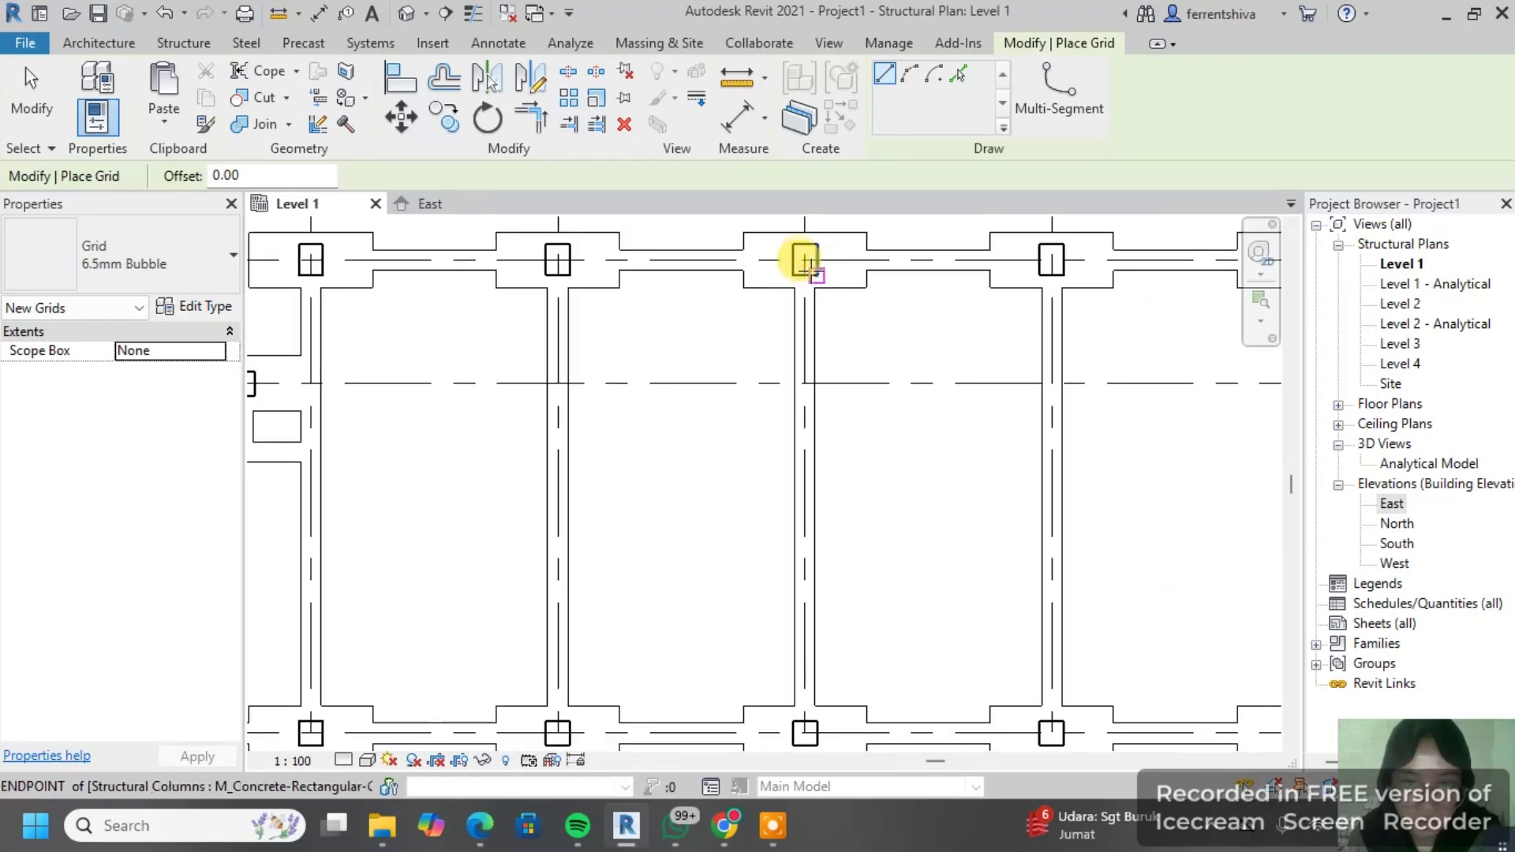
left_click(804, 259)
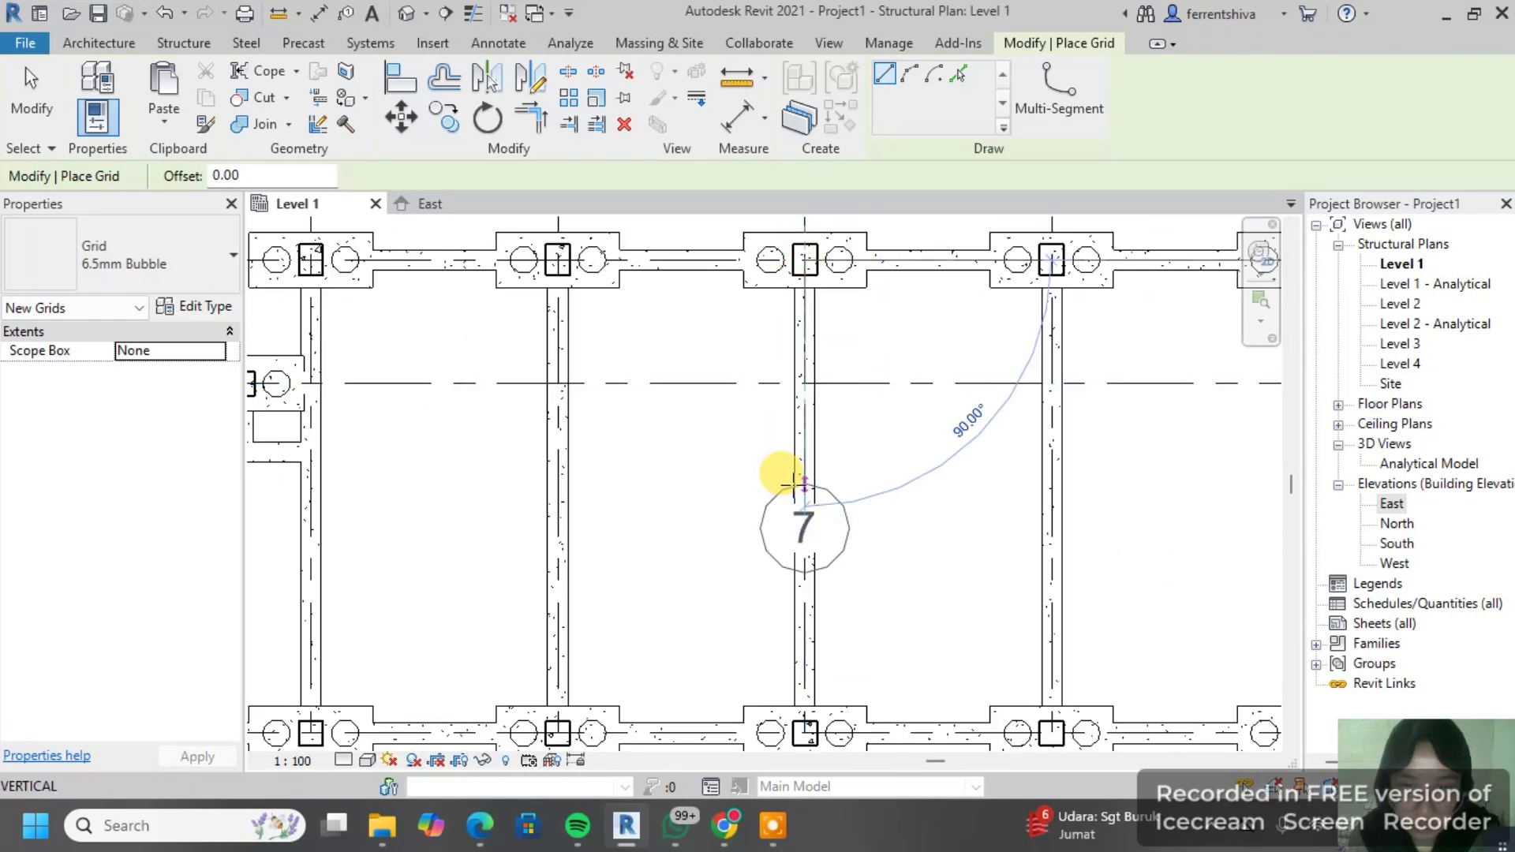
key("Escape")
scroll(971, 380, "down", 3)
left_click(887, 75)
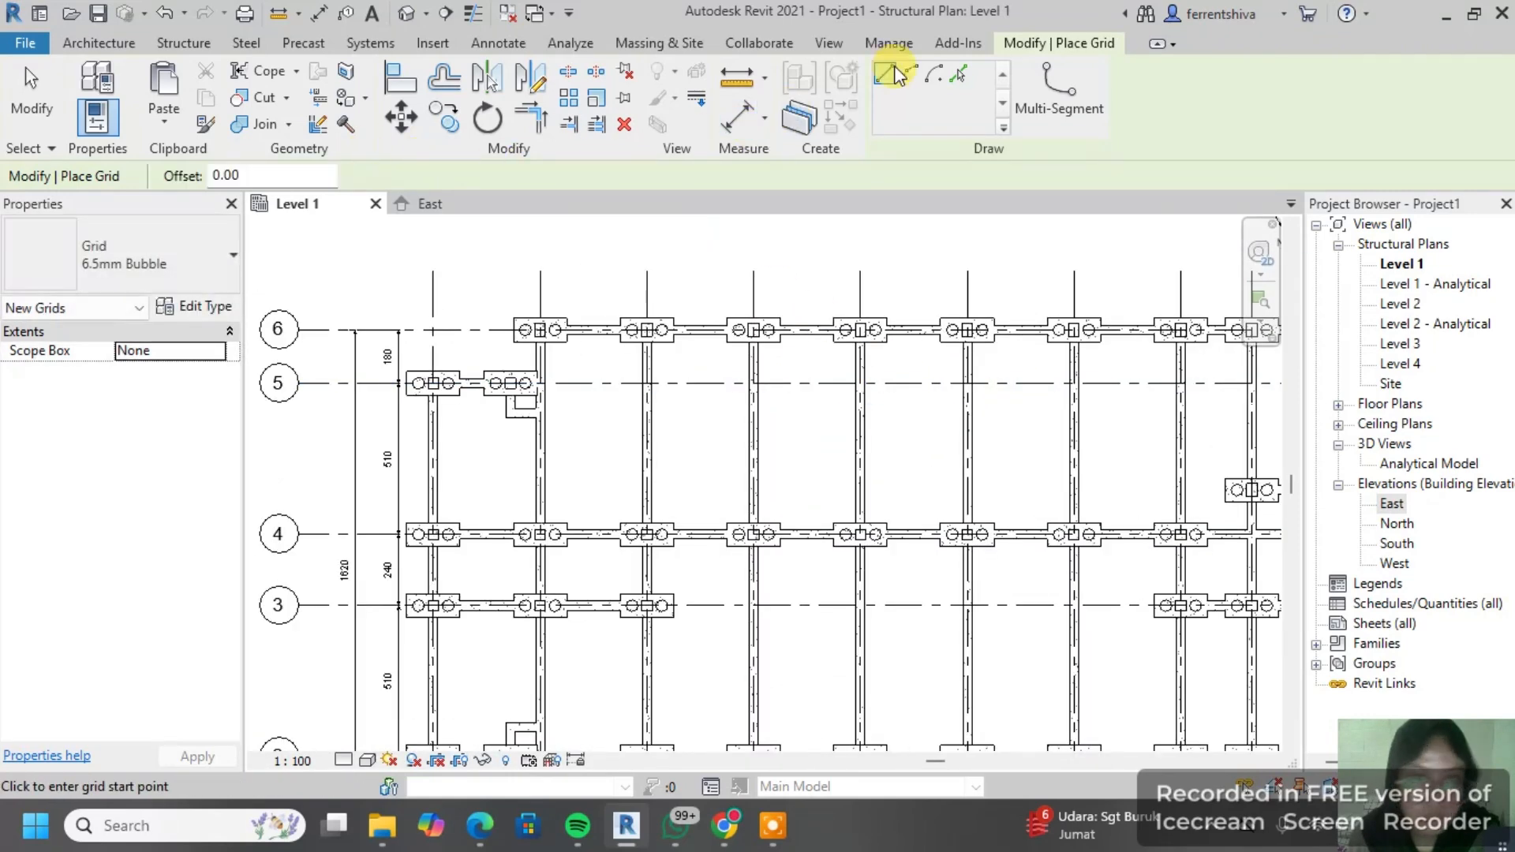
scroll(935, 257, "down", 3)
middle_click_drag(929, 276, 720, 265)
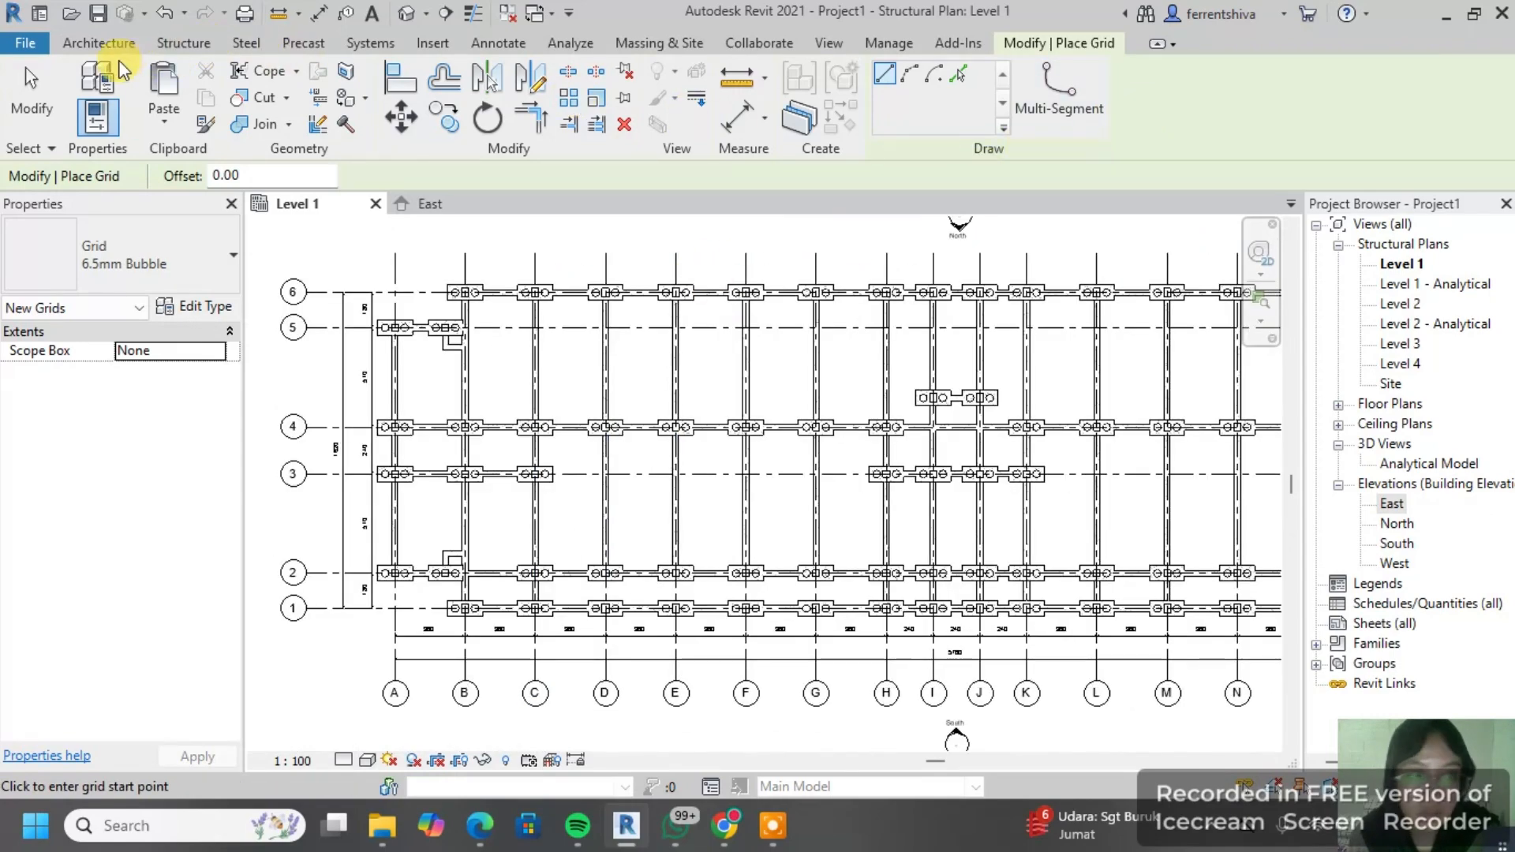
Step: Draw a horizontal grid line midway between grids 6 and 4, 345 cm above grid 4, across the whole plan
left_click(184, 44)
left_click(1282, 114)
scroll(1075, 328, "up", 4)
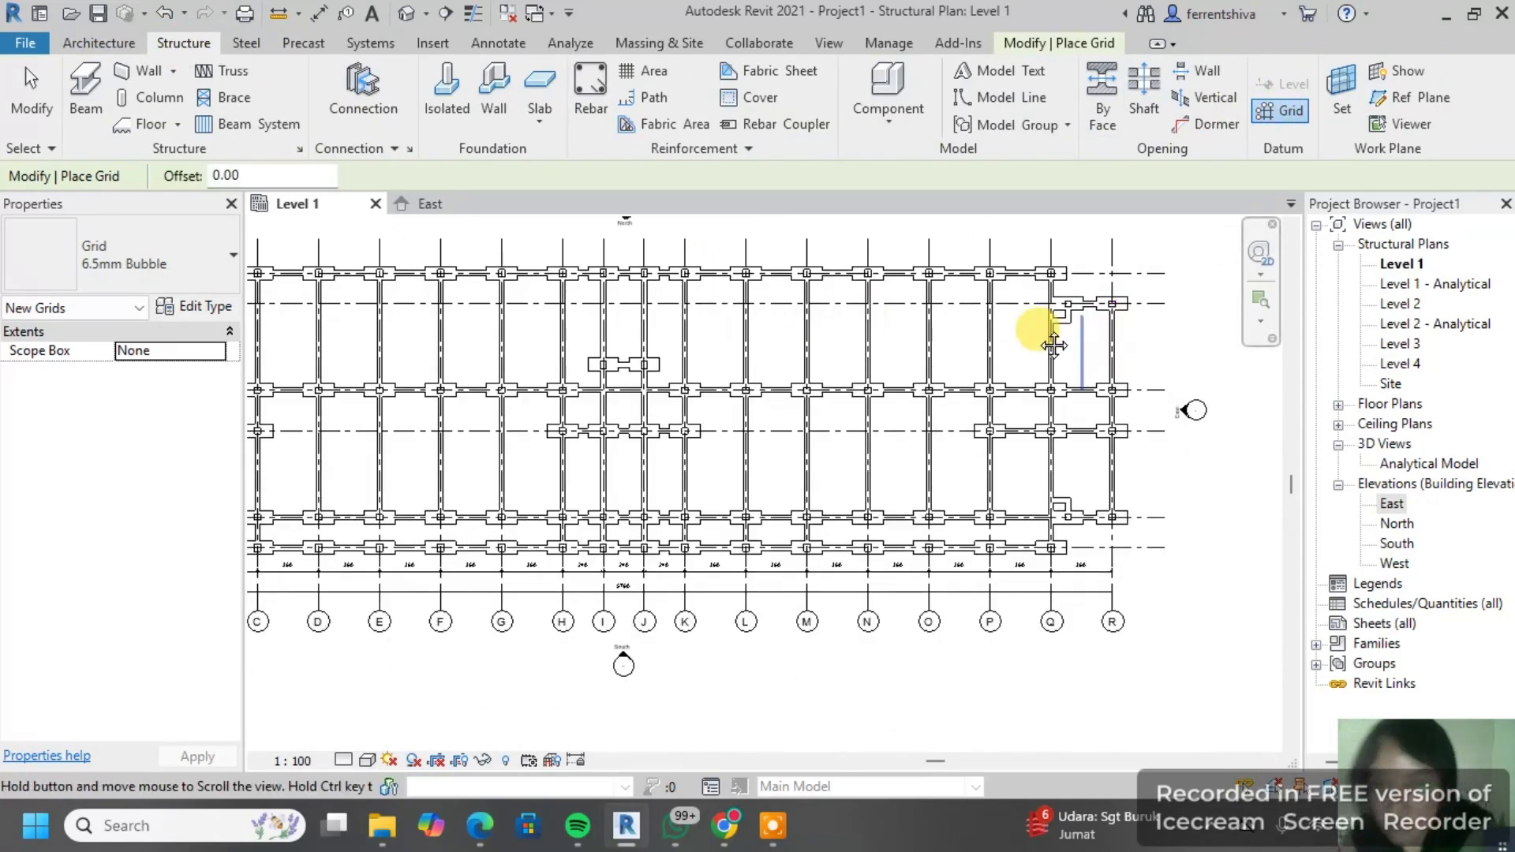
scroll(1089, 272, "up", 4)
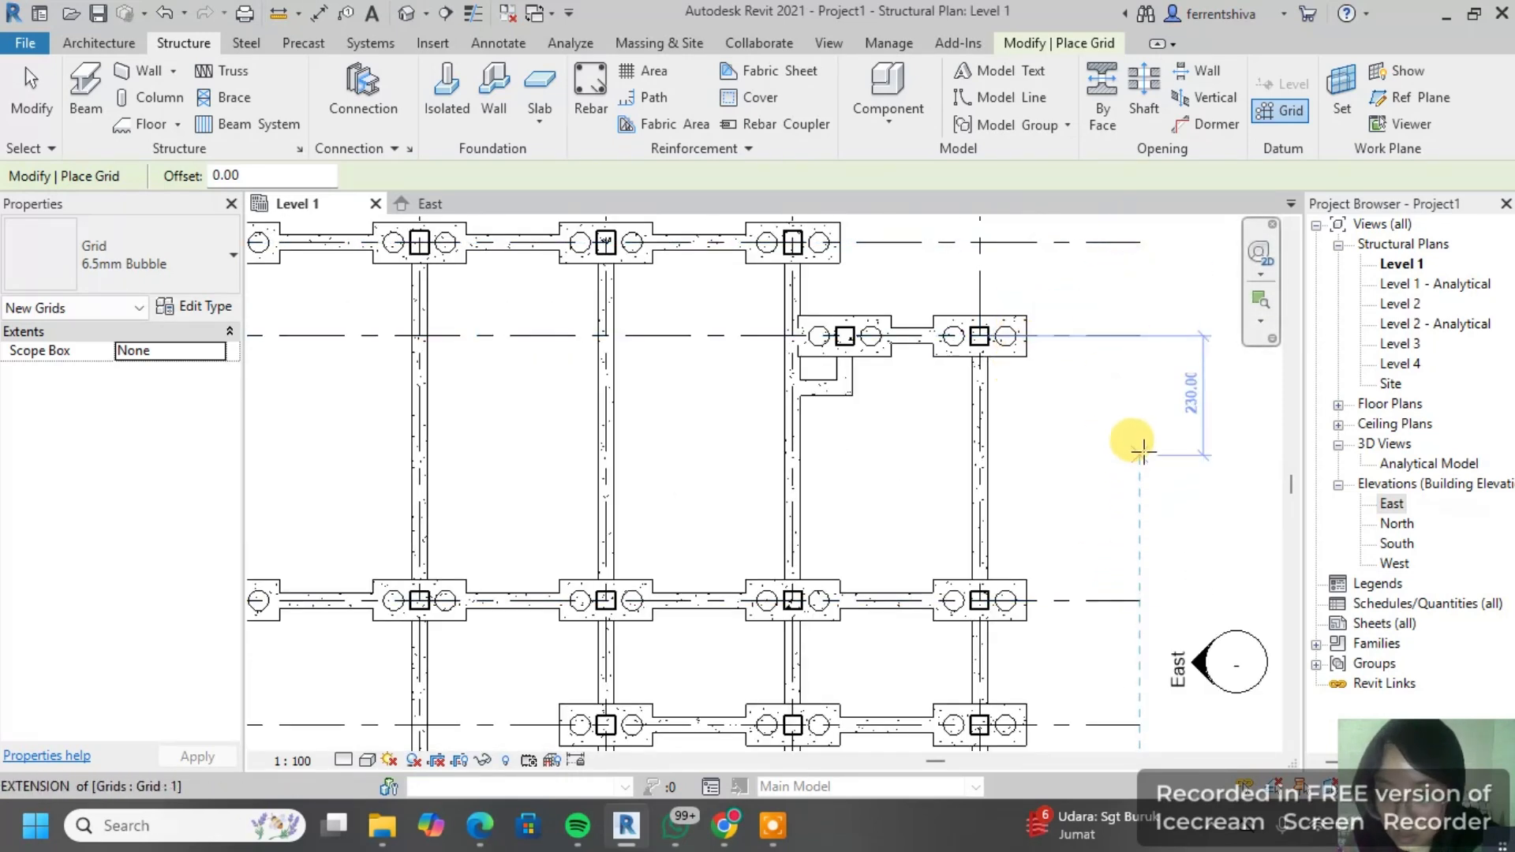
scroll(1143, 464, "up", 4)
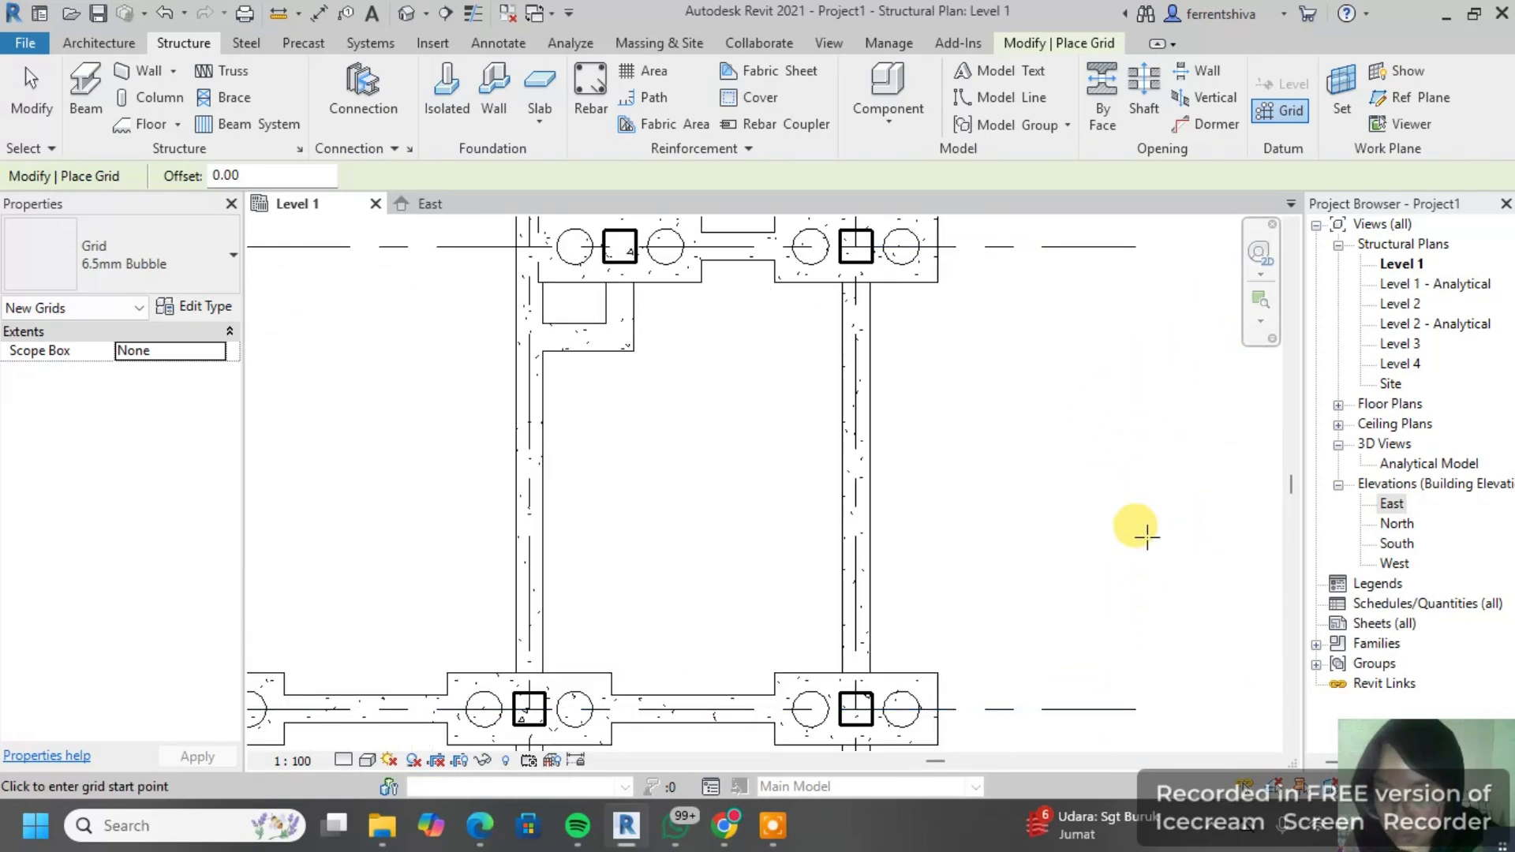
scroll(1143, 524, "down", 2)
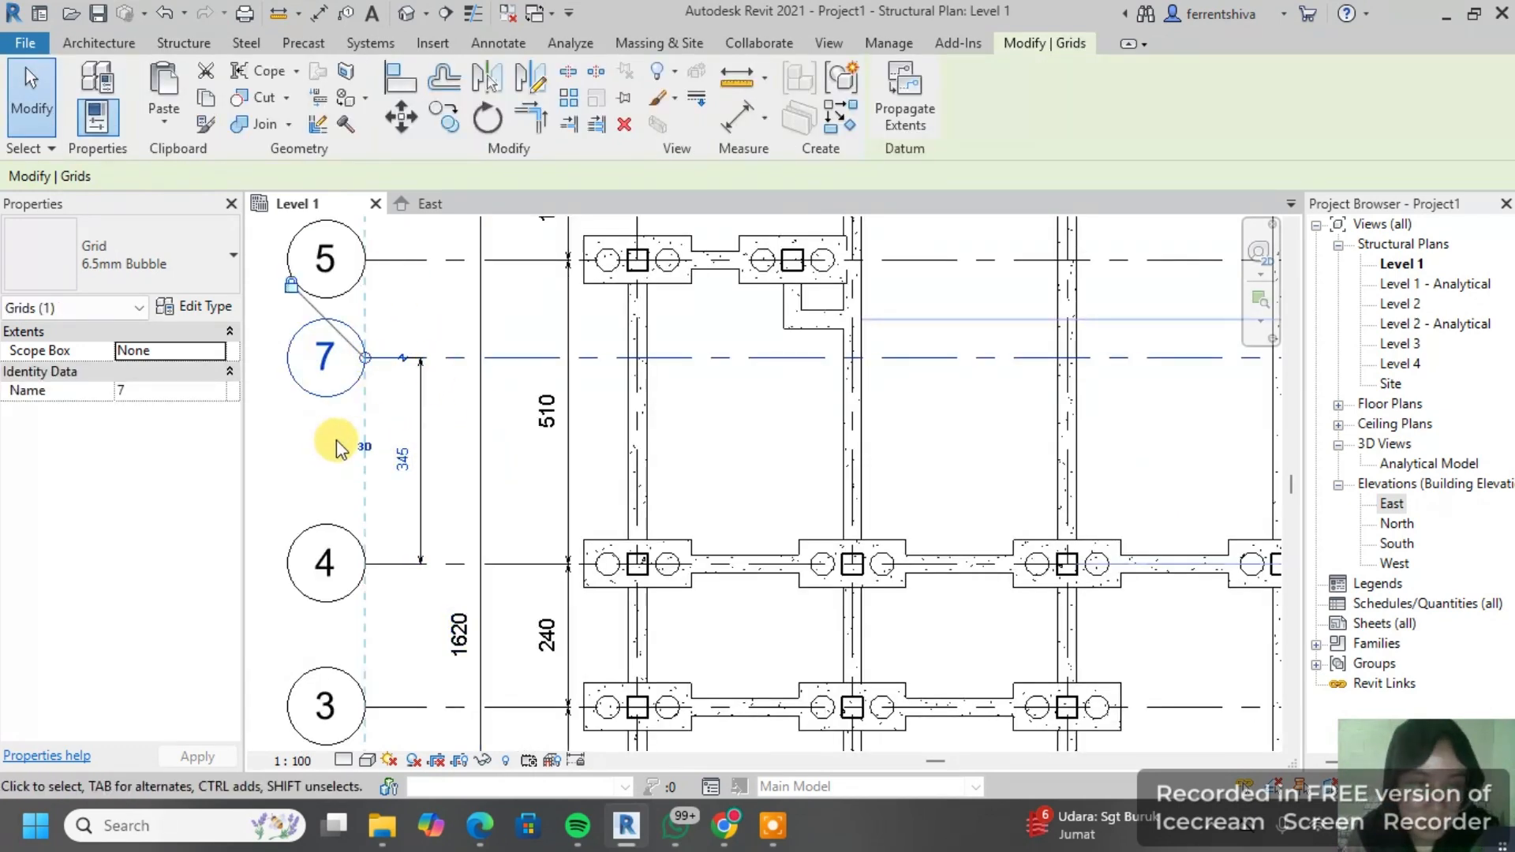
Step: Delete the dimension between grid 7 and grid 4
scroll(383, 344, "up", 1)
scroll(457, 452, "down", 2)
left_click(458, 453)
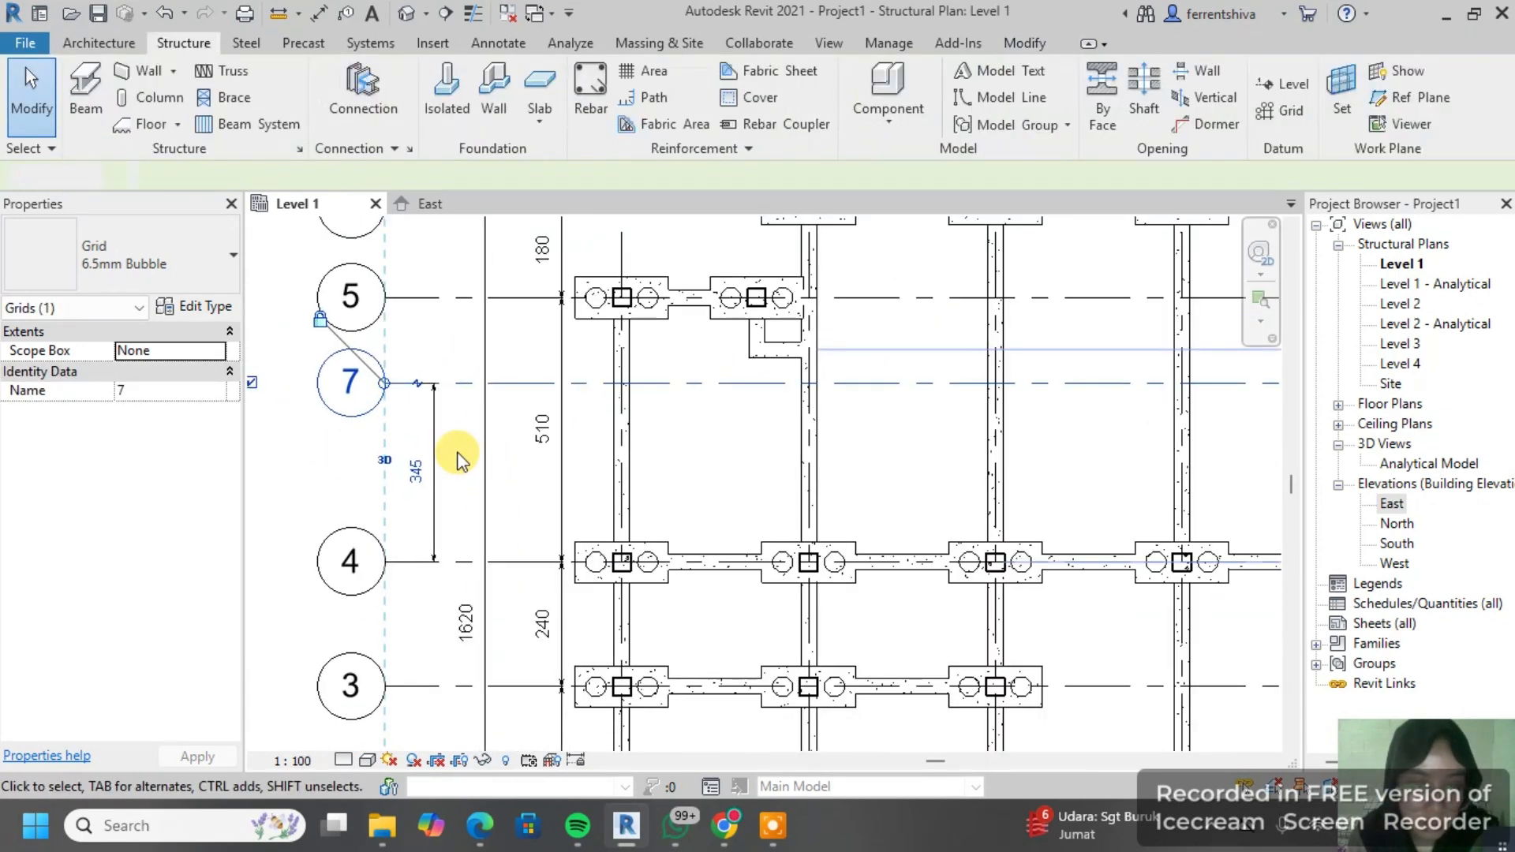
left_click(433, 448)
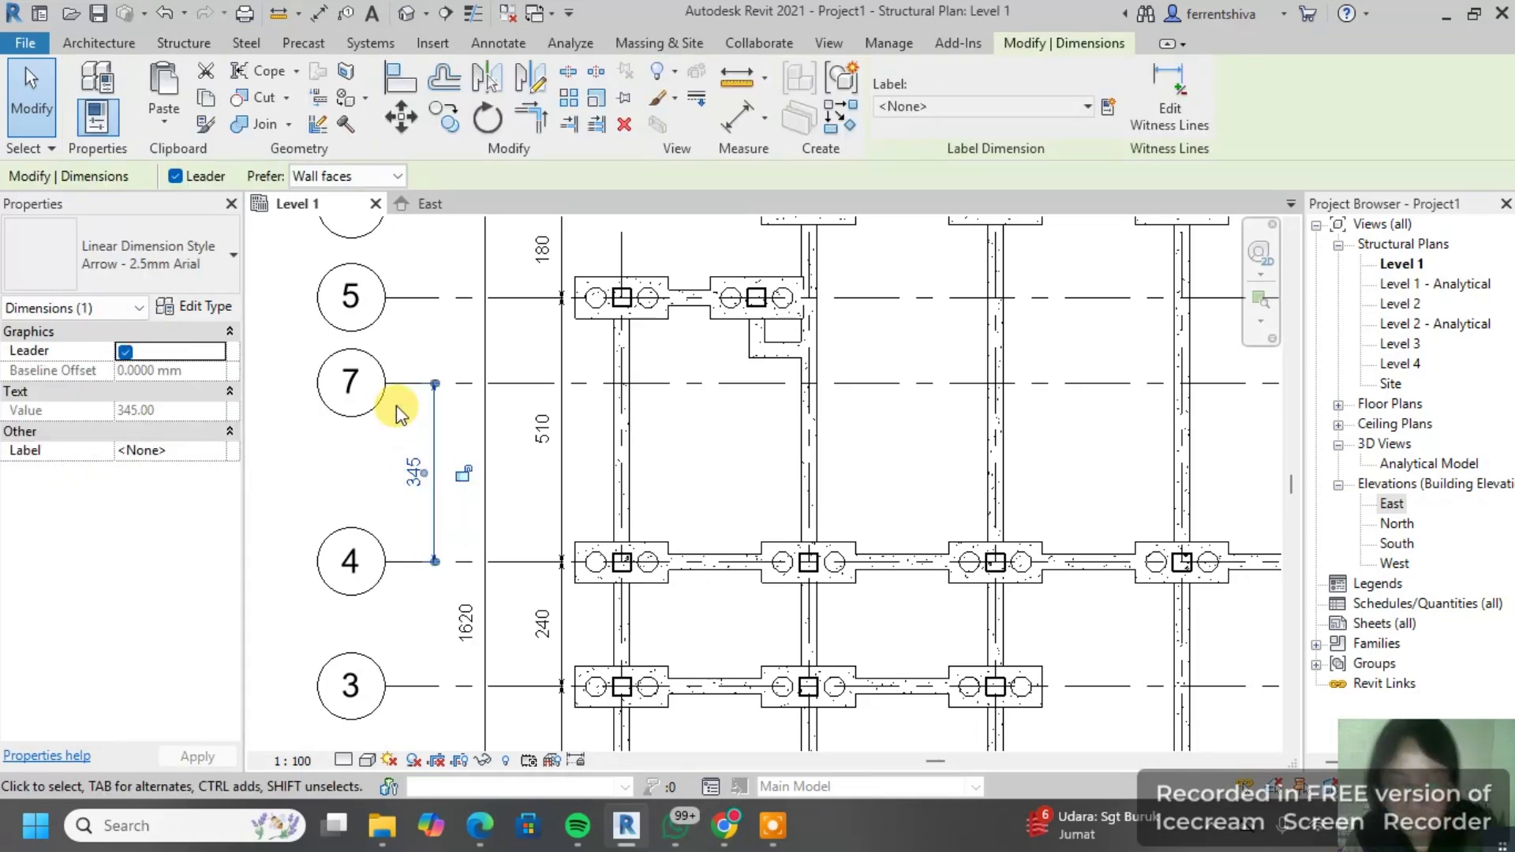
key("Delete")
Step: Place a concrete beam of type B2 20 X 40 along grid 7 from grid B to grid C
scroll(733, 406, "down", 2)
middle_click_drag(746, 400, 586, 423)
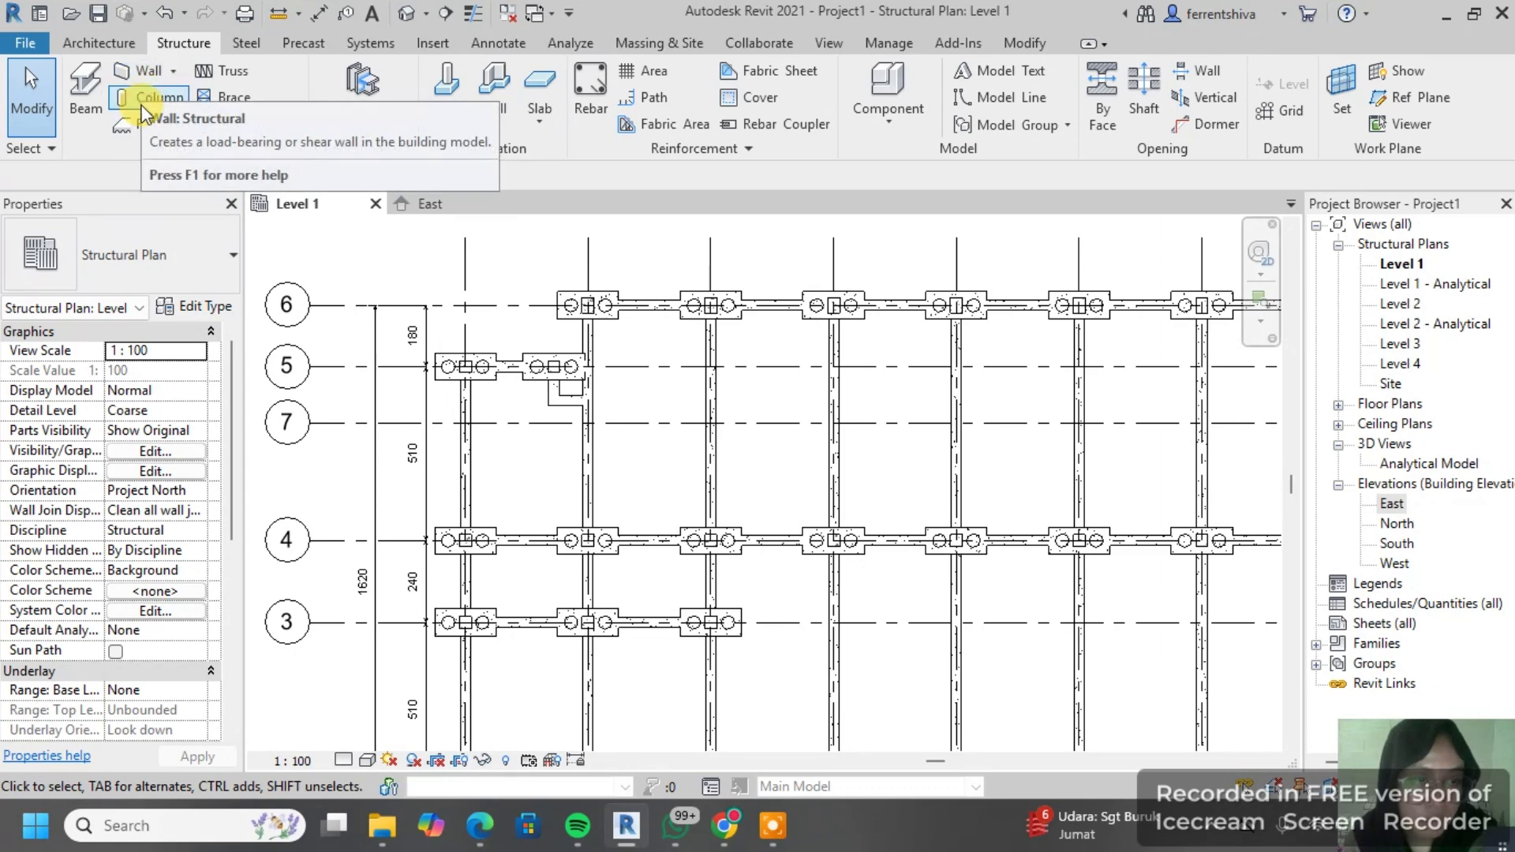
left_click(87, 91)
left_click(157, 254)
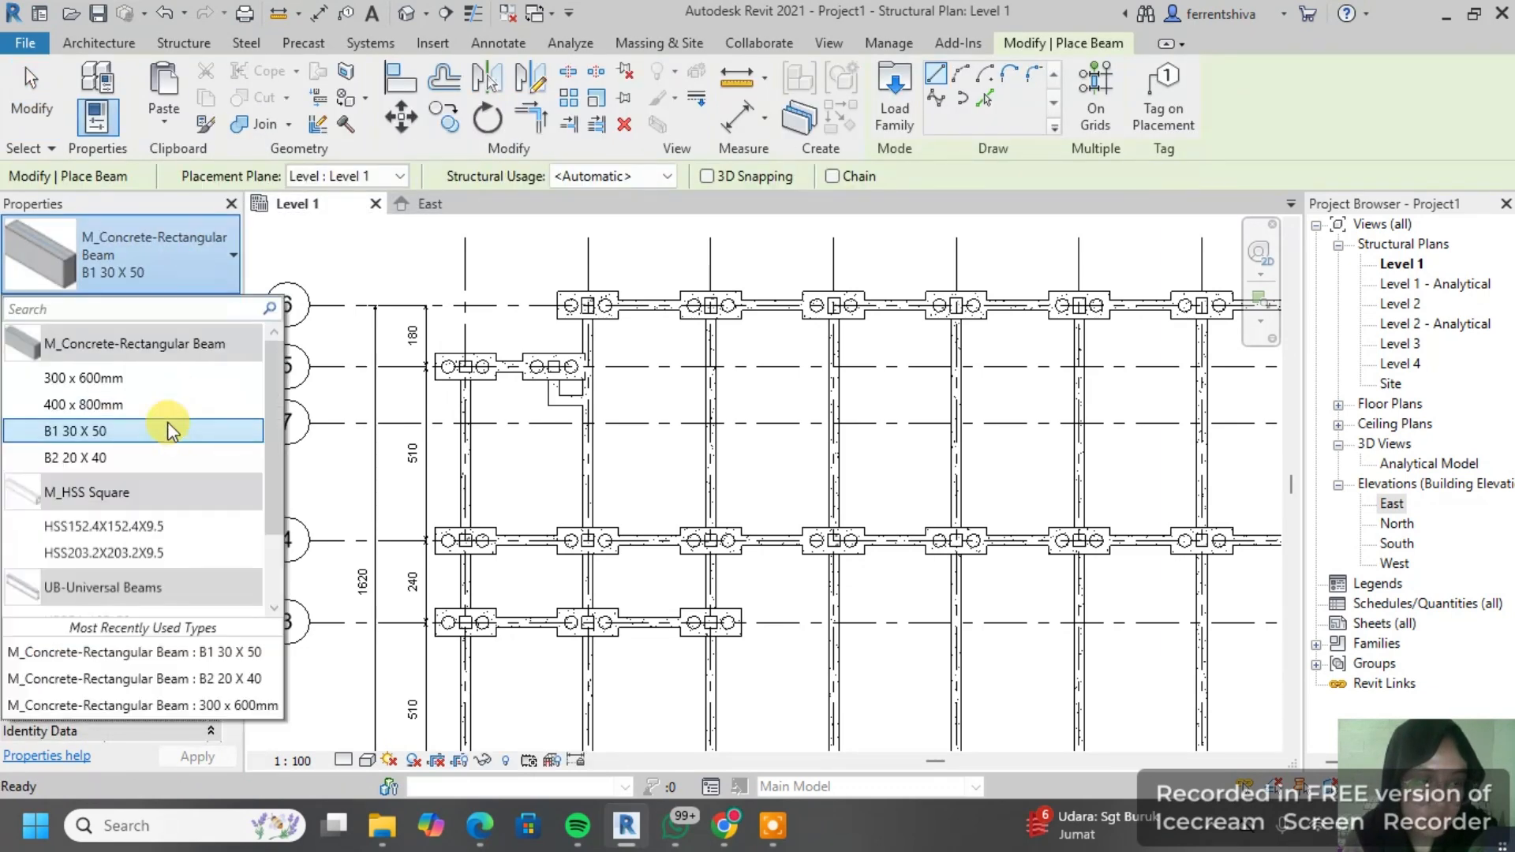
left_click(150, 459)
scroll(686, 341, "up", 2)
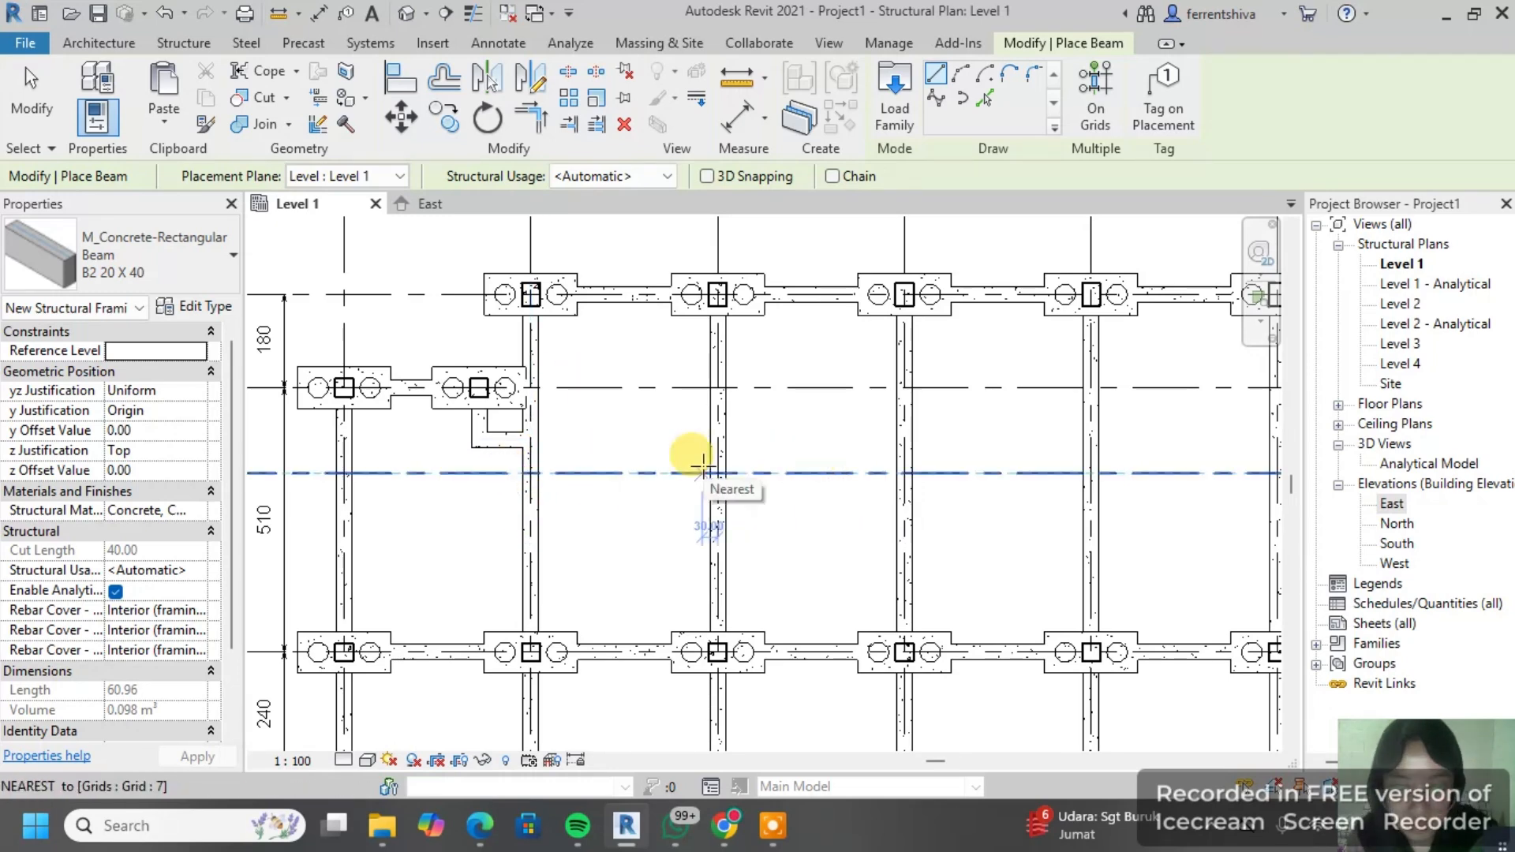
scroll(552, 471, "up", 1)
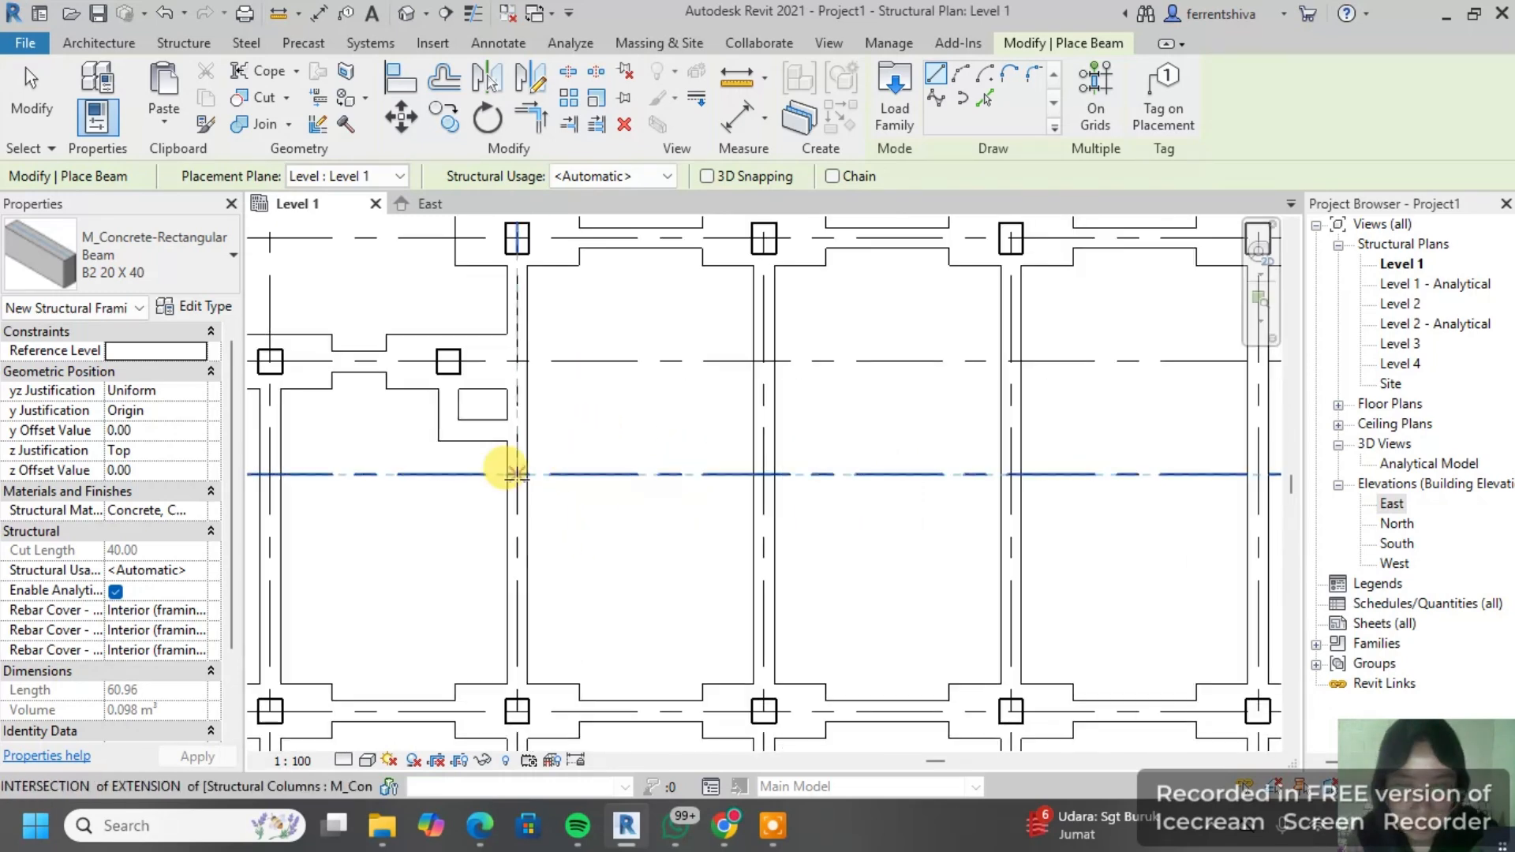
left_click(767, 476)
Step: Continue the B2 beams along grid 7 from grid C to grid D and from grid D to grid E
middle_click_drag(902, 443, 772, 452)
left_click(635, 484)
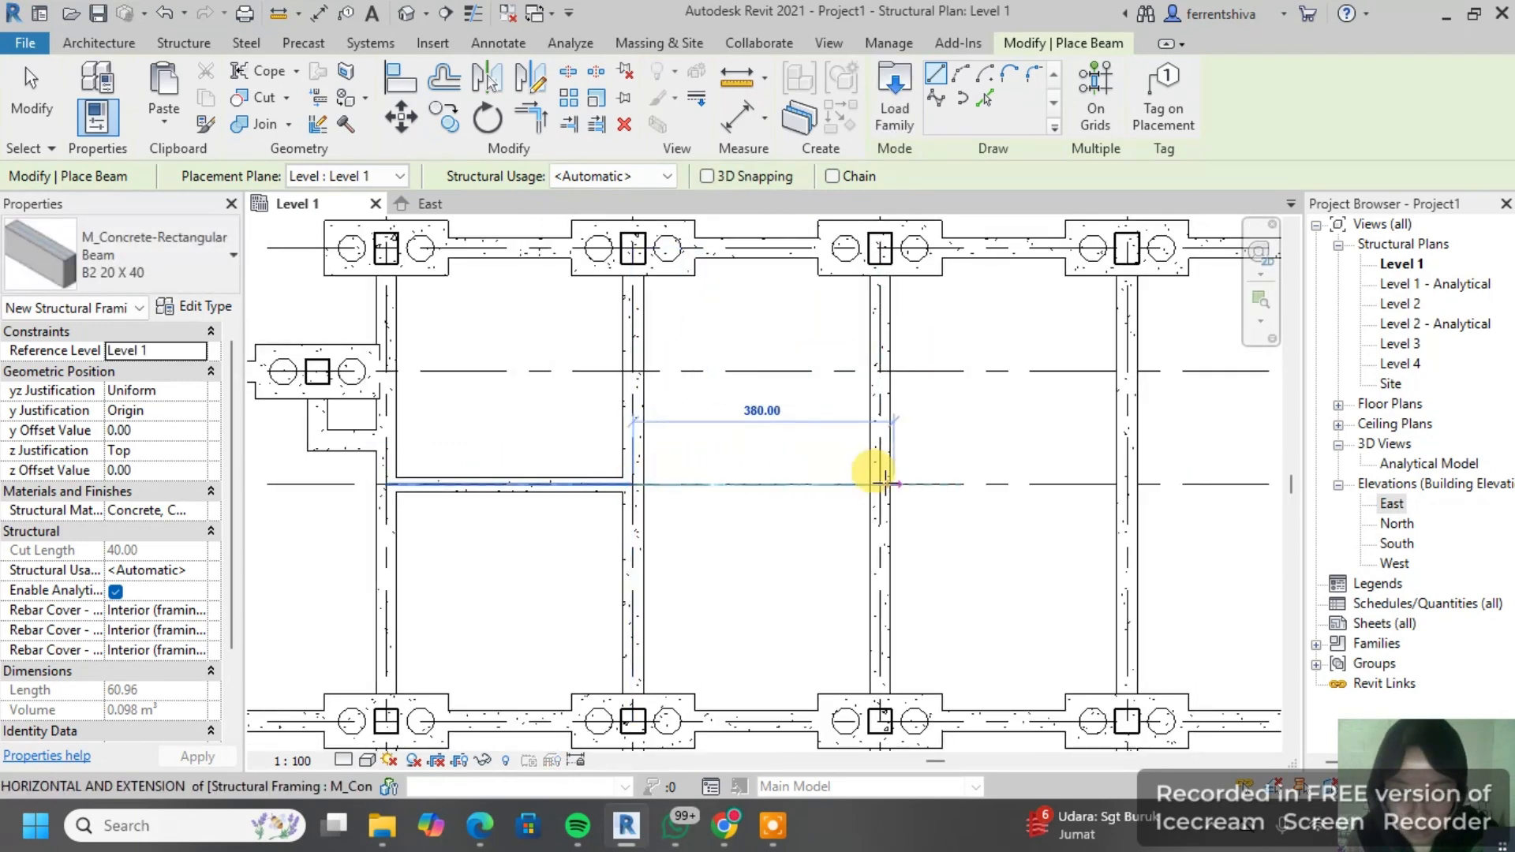
left_click(879, 483)
middle_click_drag(976, 466, 694, 445)
left_click(600, 469)
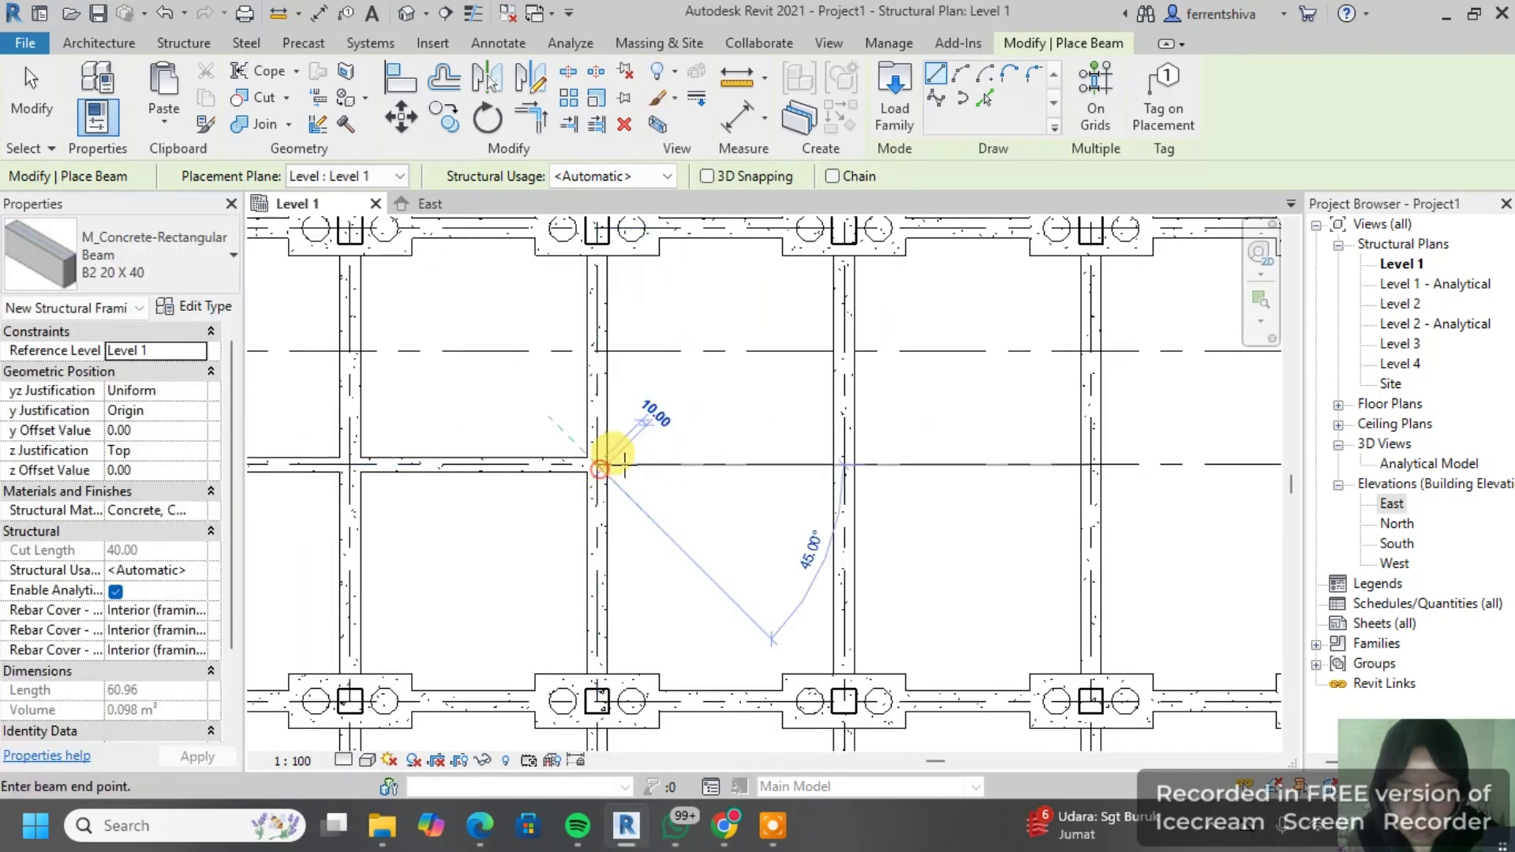
left_click(841, 460)
Step: Place a B2 beam along grid 7 from grid E to grid F
middle_click_drag(906, 426, 712, 432)
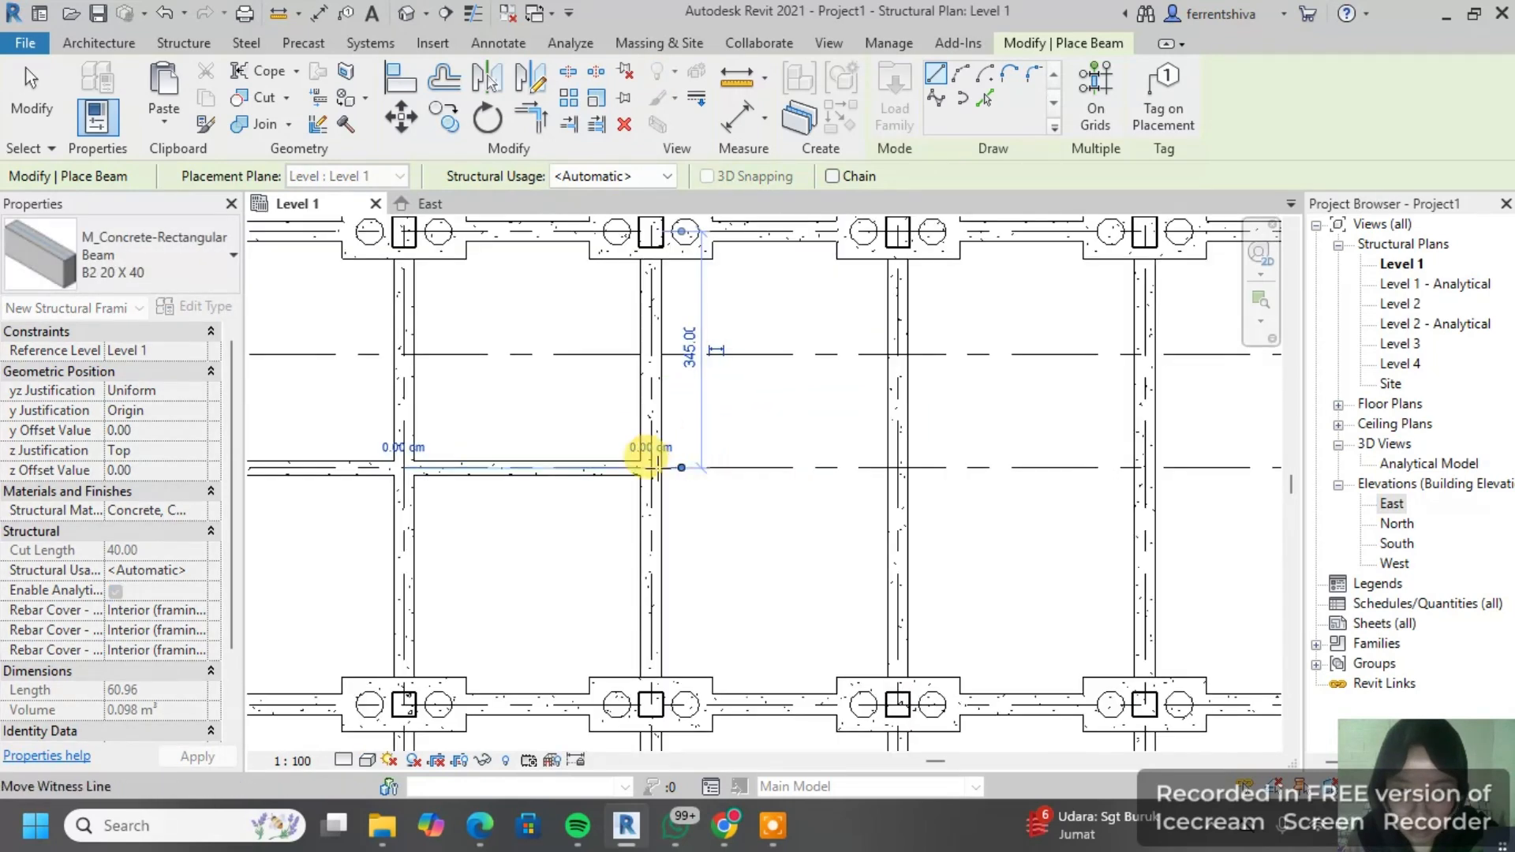
left_click(656, 469)
left_click(899, 465)
scroll(1015, 441, "down", 3)
middle_click_drag(954, 476, 755, 505)
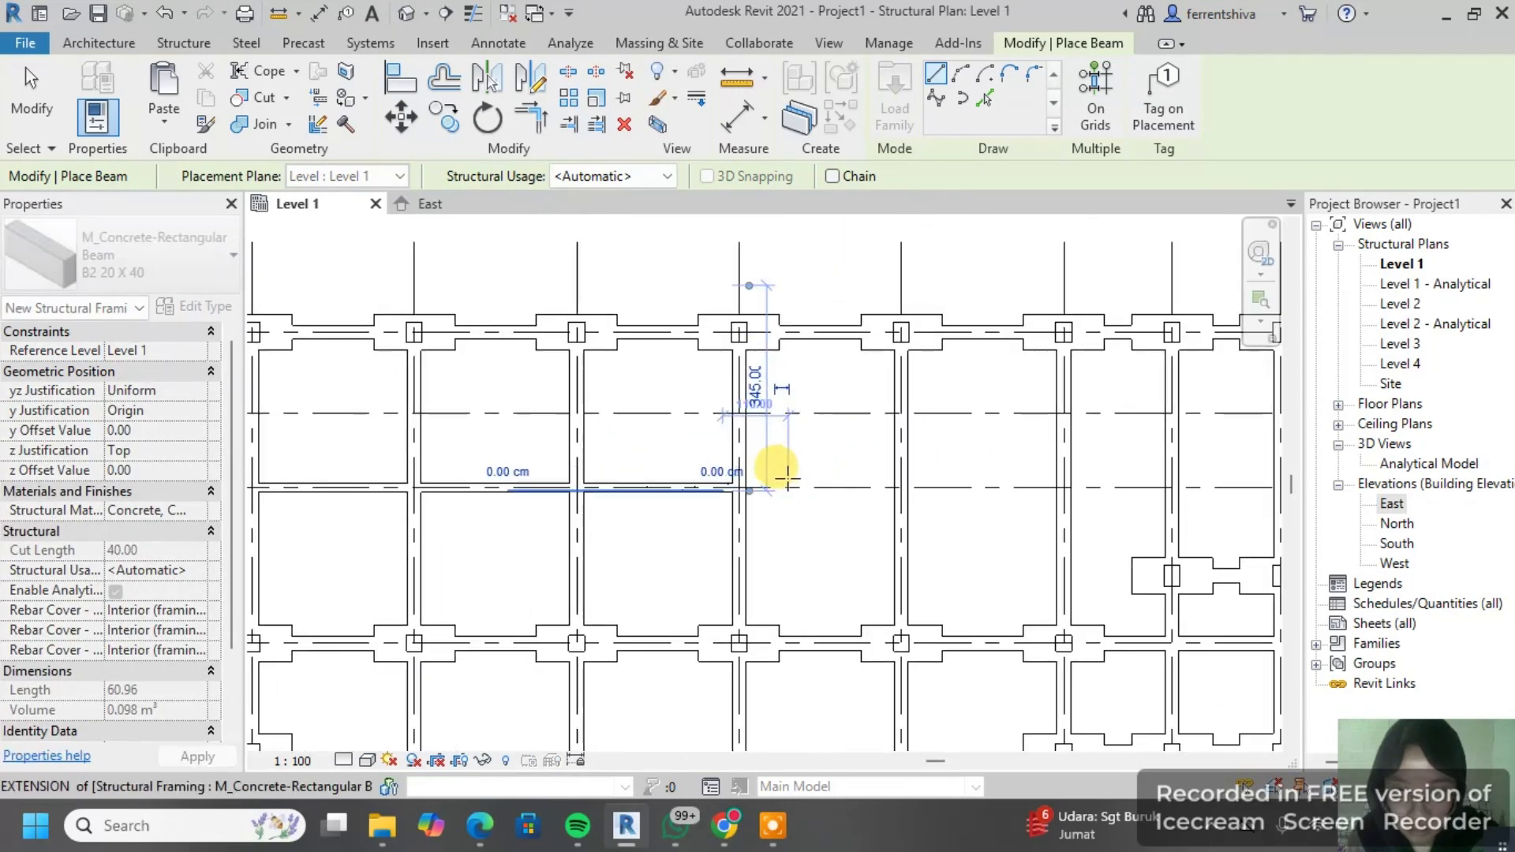
Step: Continue the B2 20 X 40 beams along grid 7 from grid F to grid G and from grid G to grid H
scroll(793, 469, "up", 2)
left_click(940, 490)
middle_click_drag(1057, 442, 800, 444)
scroll(677, 490, "up", 1)
left_click(677, 491)
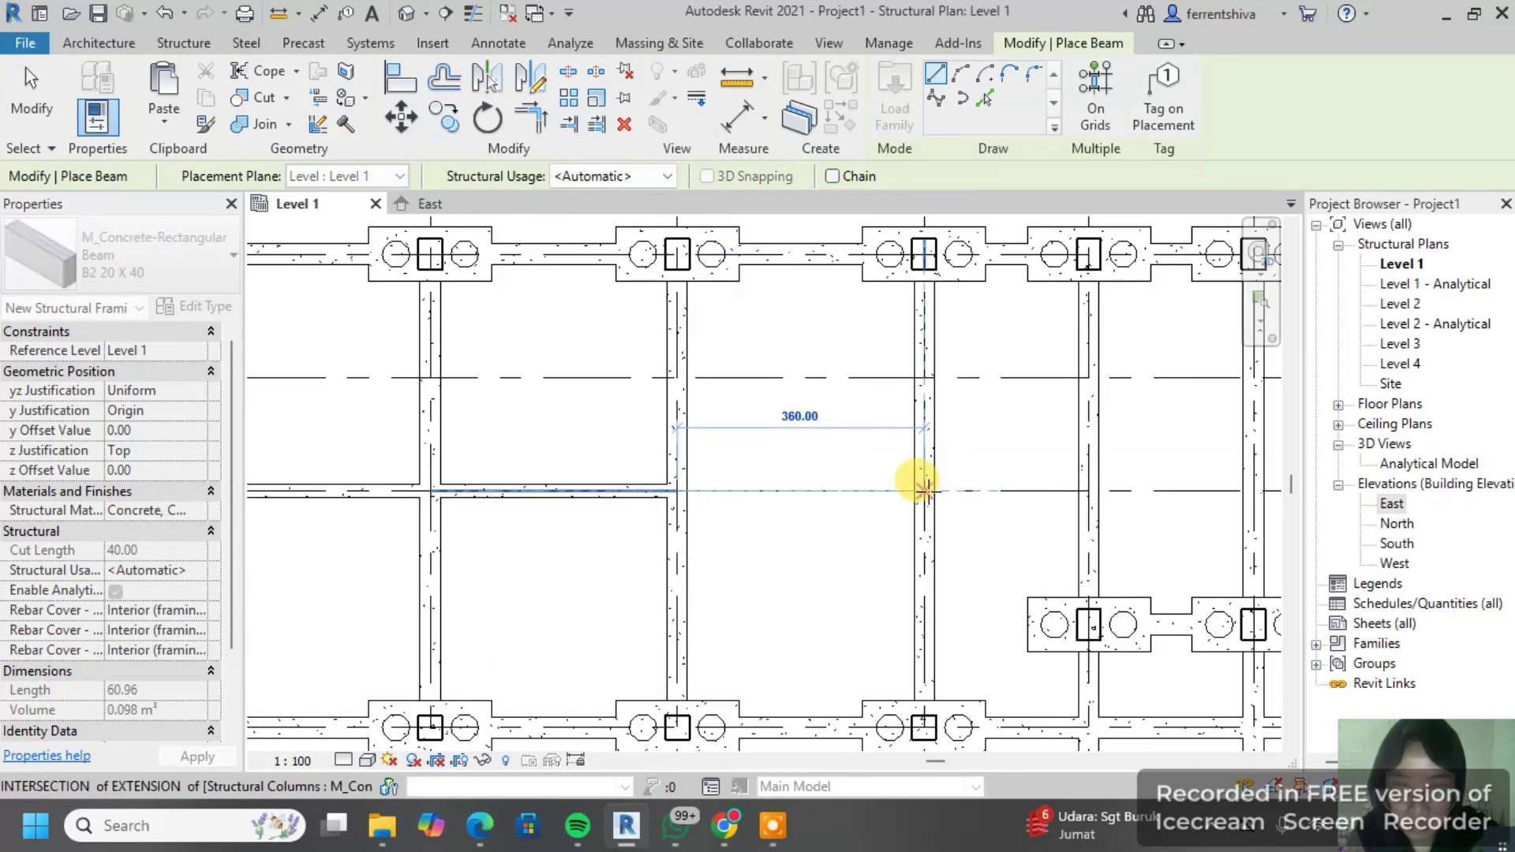
left_click(936, 489)
scroll(950, 410, "down", 3)
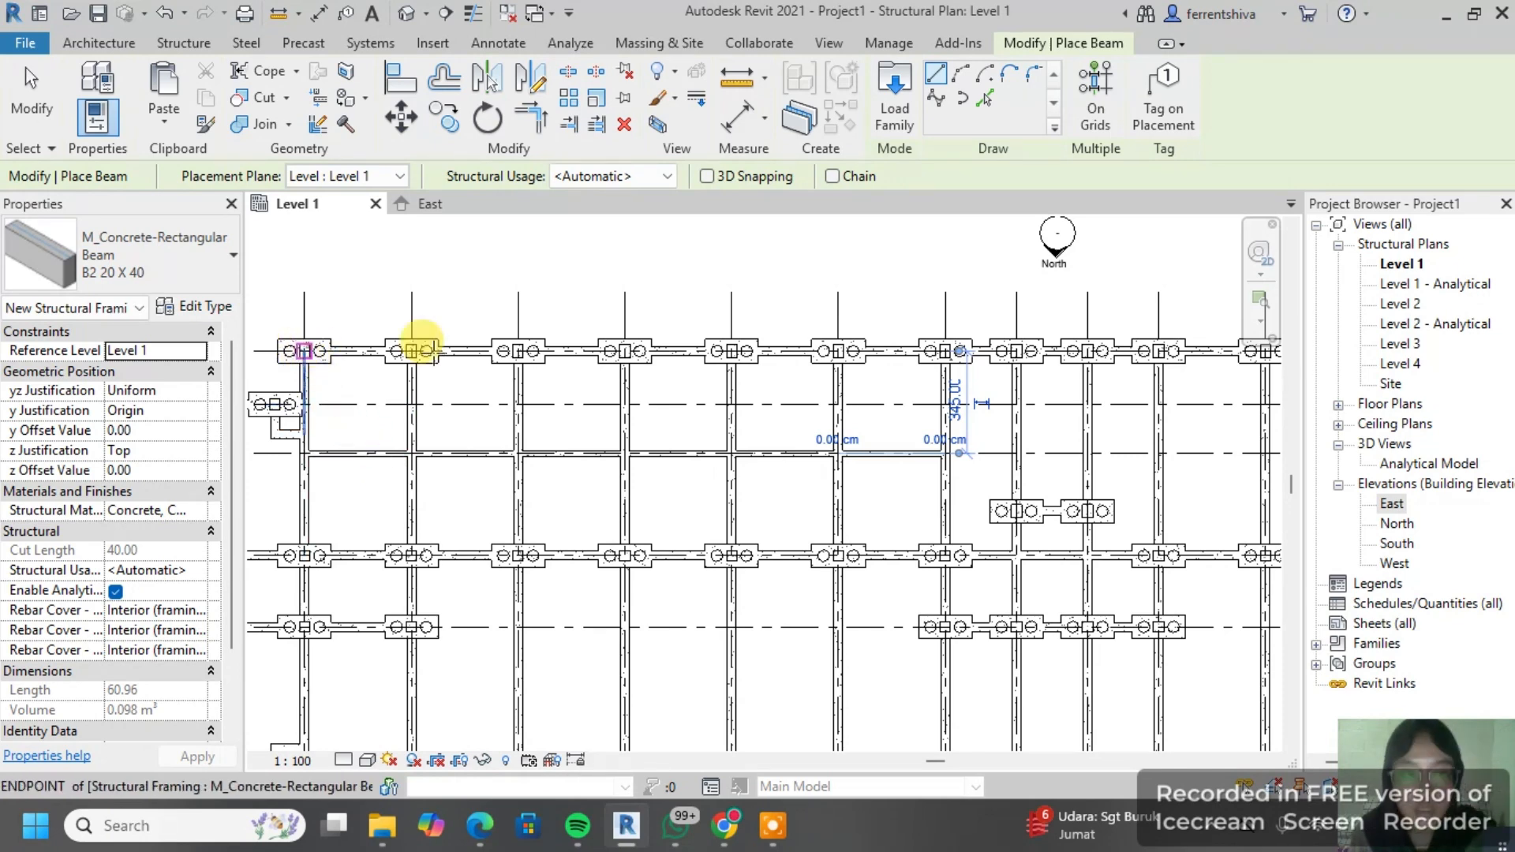
Step: Place a B2 20 X 40 beam along grid 7 from grid K to grid L, beyond the central bays
scroll(292, 371, "up", 2)
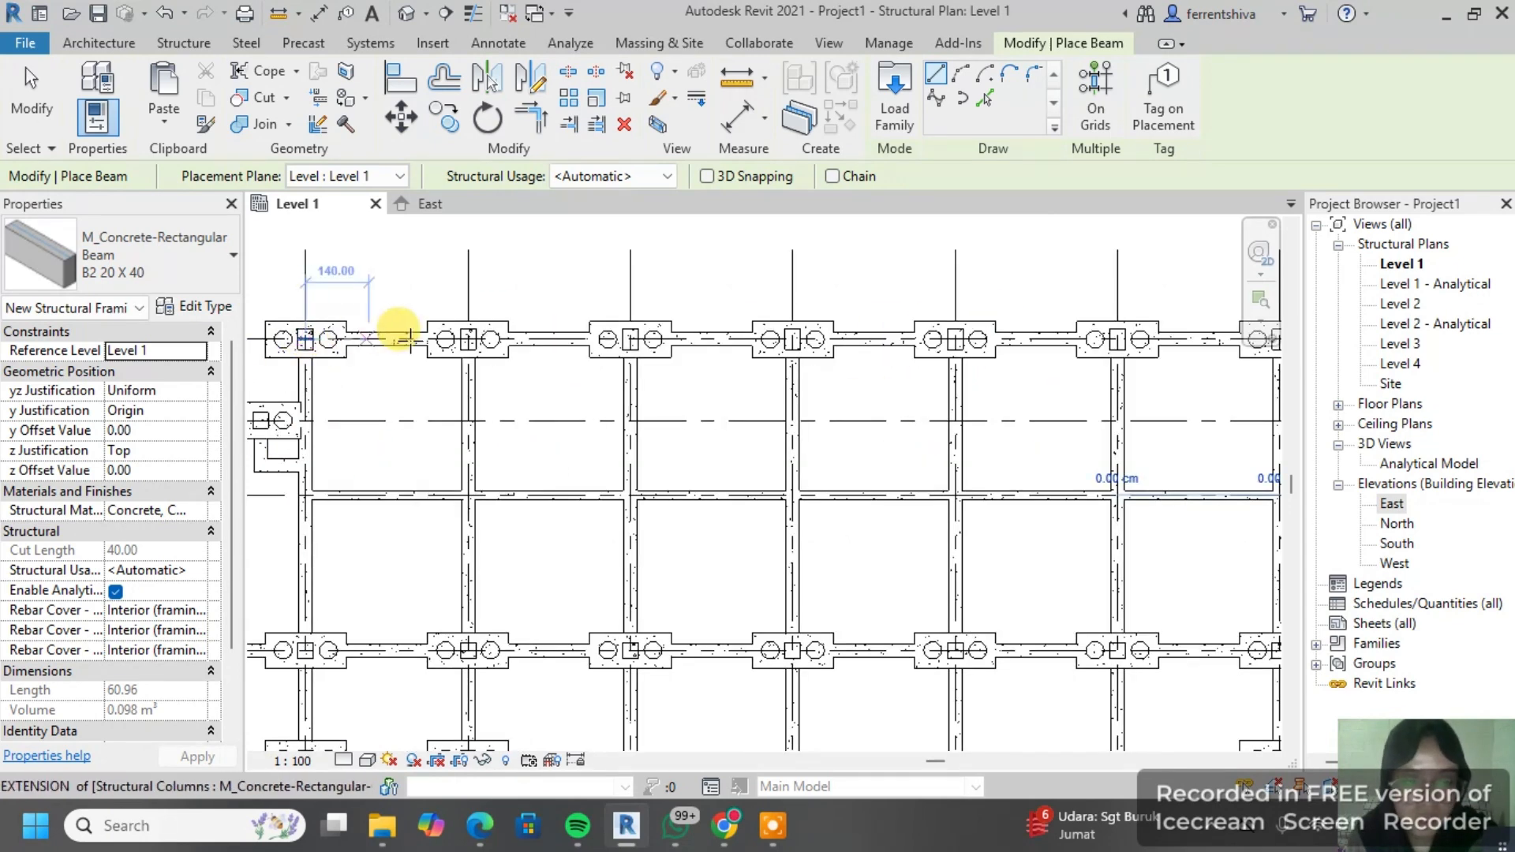
scroll(805, 452, "down", 2)
middle_click_drag(839, 441, 695, 425)
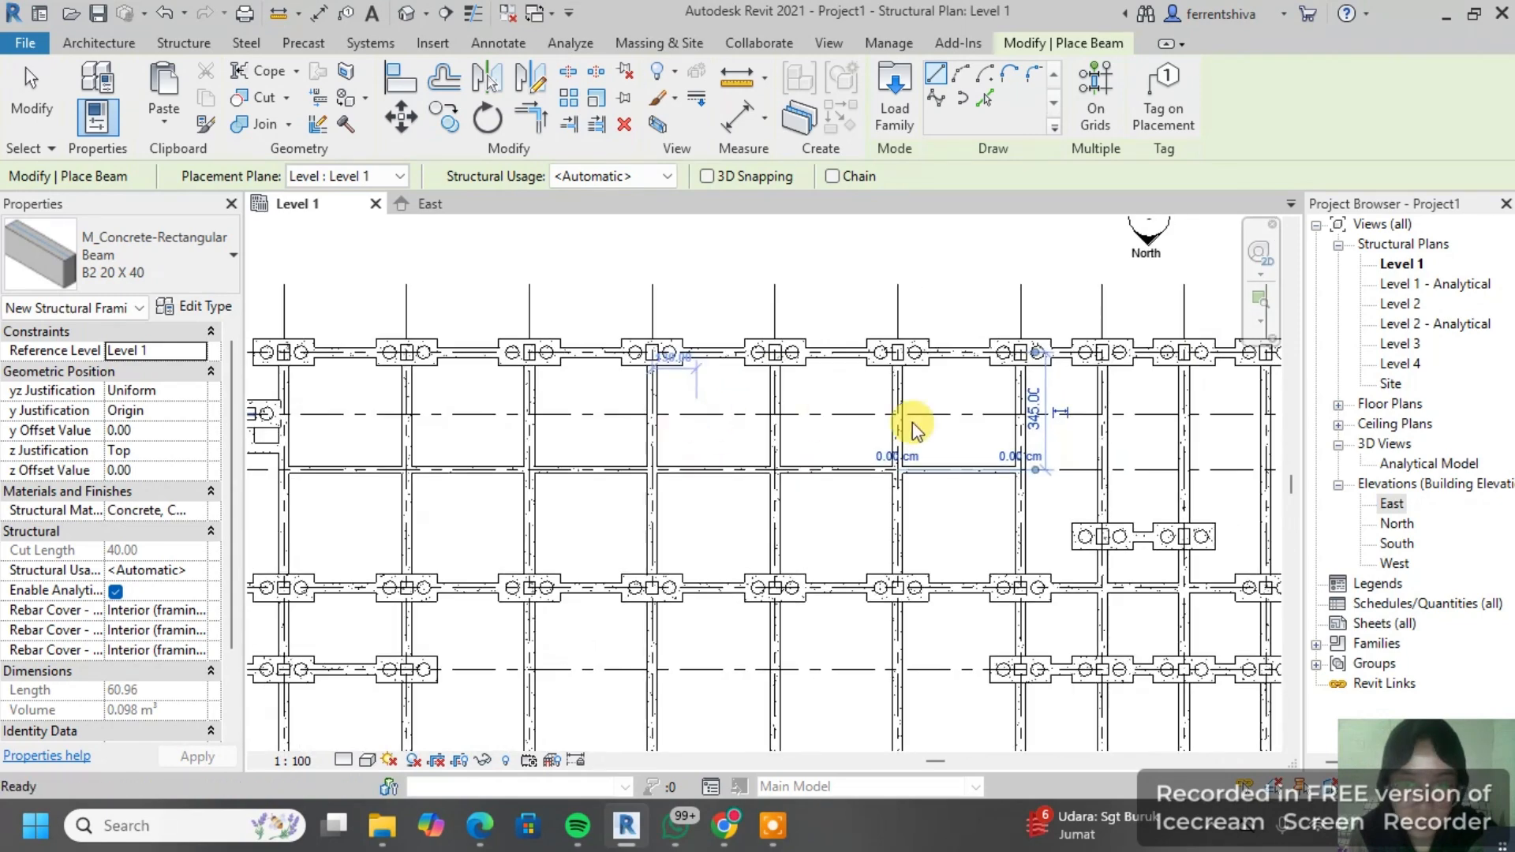
middle_click_drag(929, 417, 688, 412)
middle_click_drag(1053, 467, 904, 464)
scroll(879, 456, "up", 2)
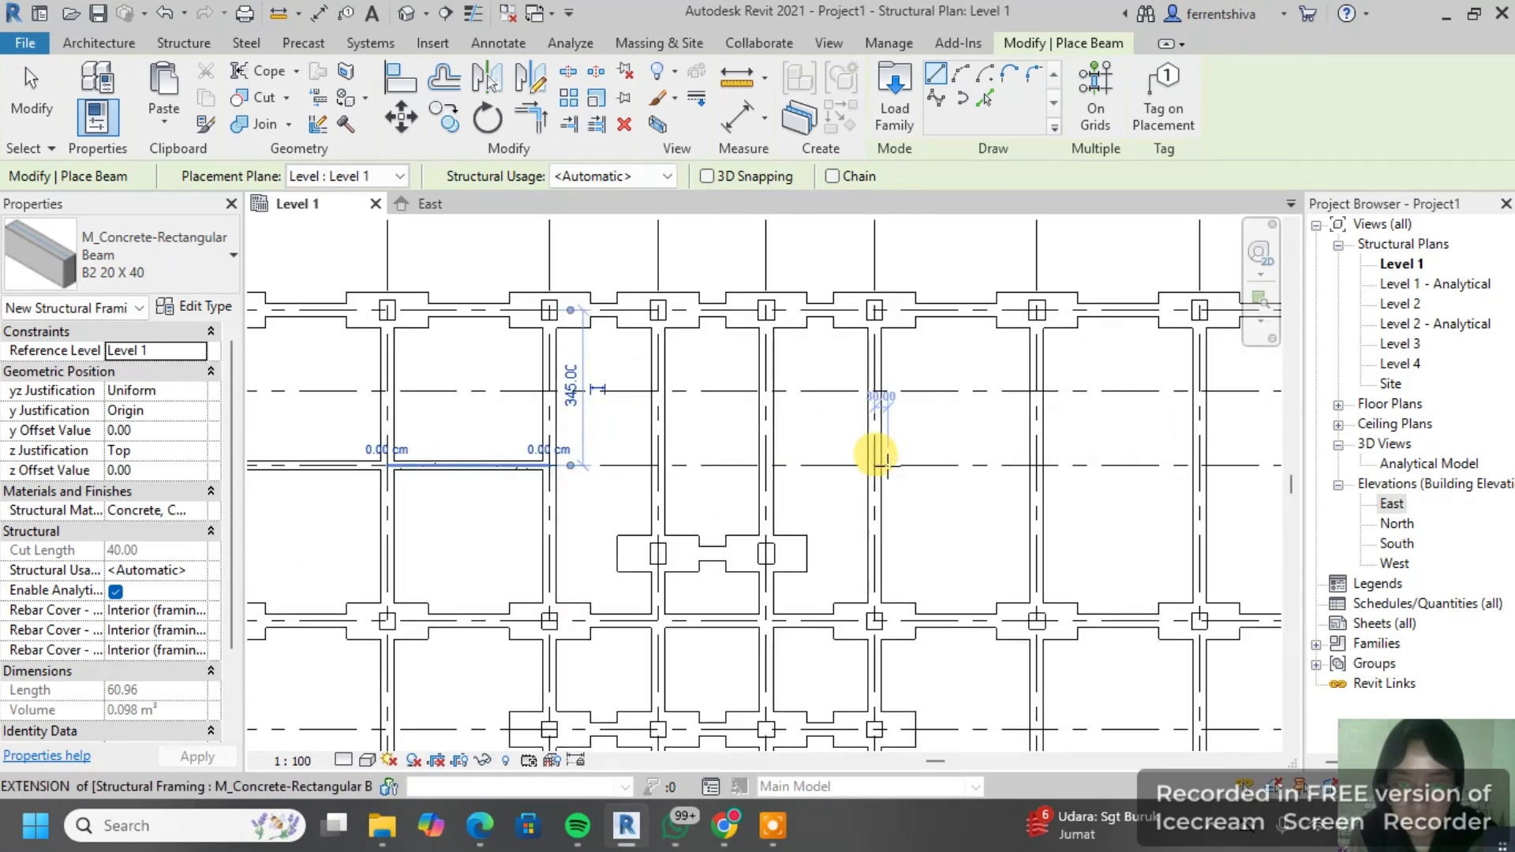
scroll(512, 433, "down", 1)
middle_click_drag(544, 437, 798, 426)
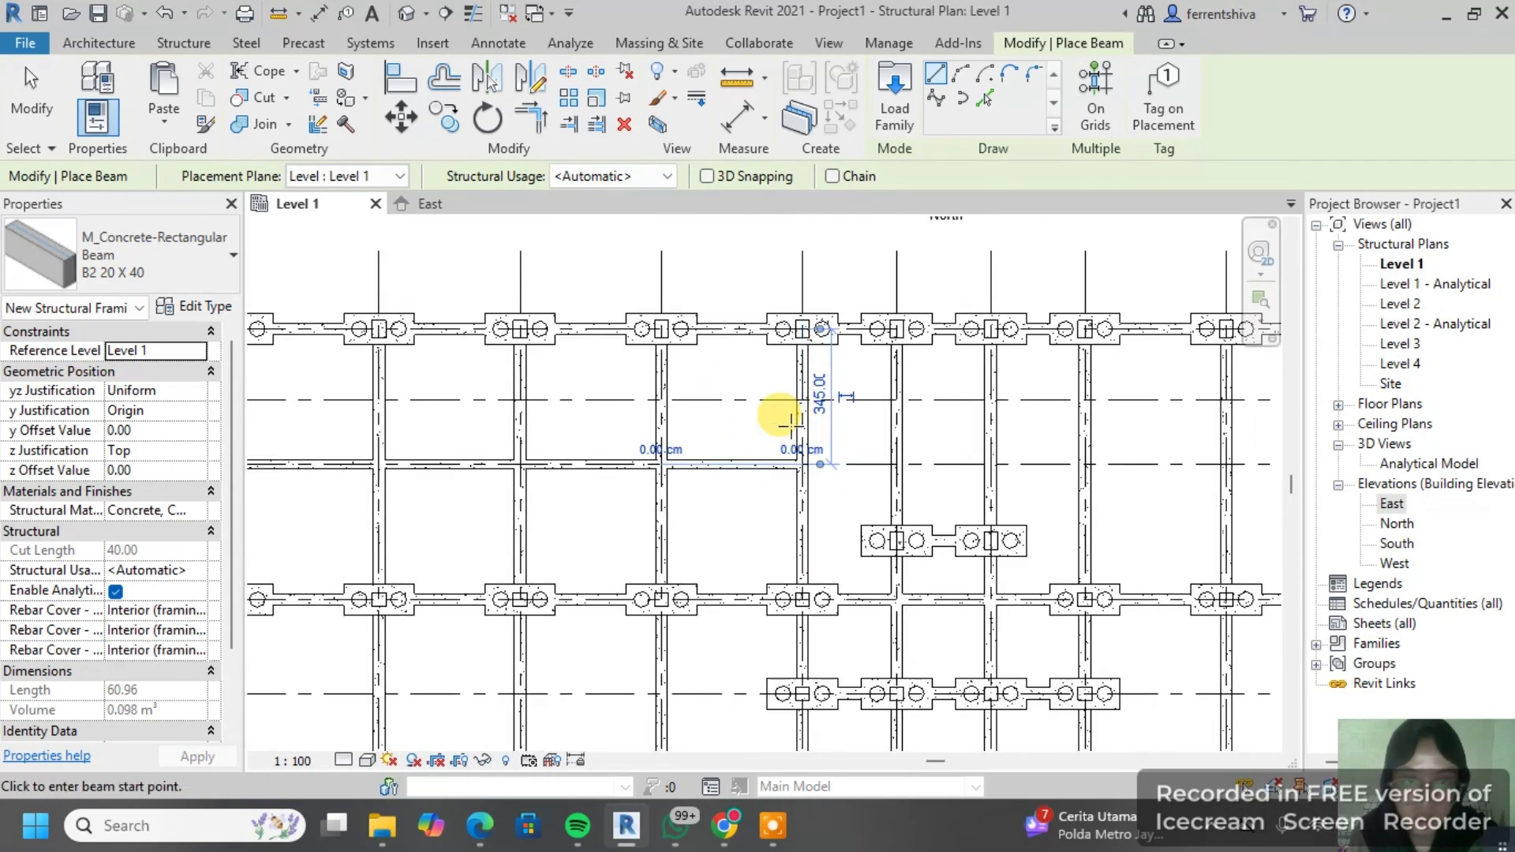
scroll(789, 418, "down", 2)
middle_click_drag(1062, 429, 940, 437)
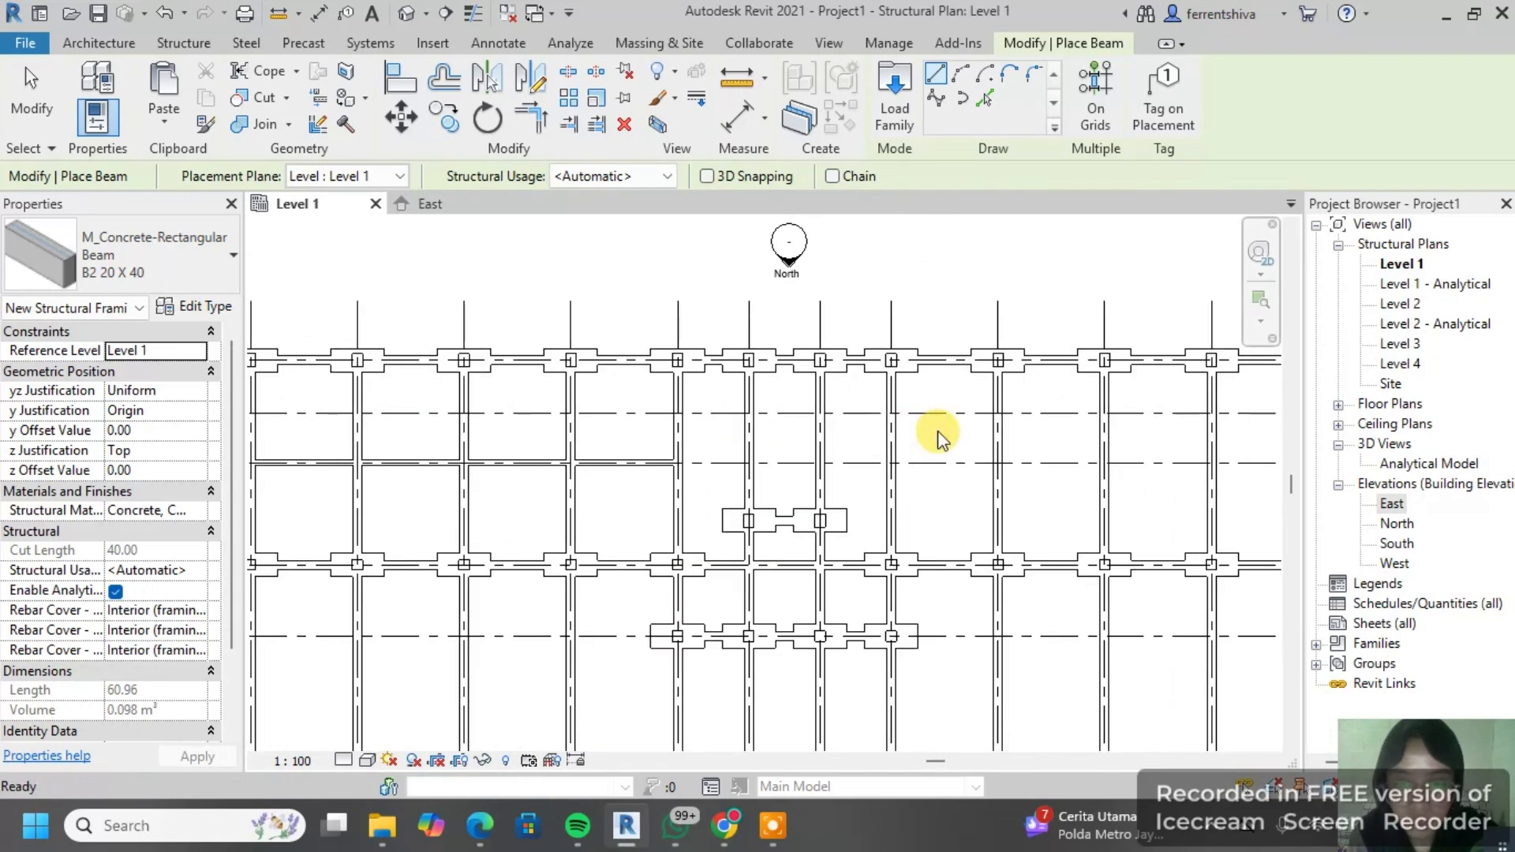
scroll(938, 433, "up", 3)
scroll(880, 504, "up", 2)
middle_click_drag(975, 495, 794, 477)
scroll(685, 455, "up", 1)
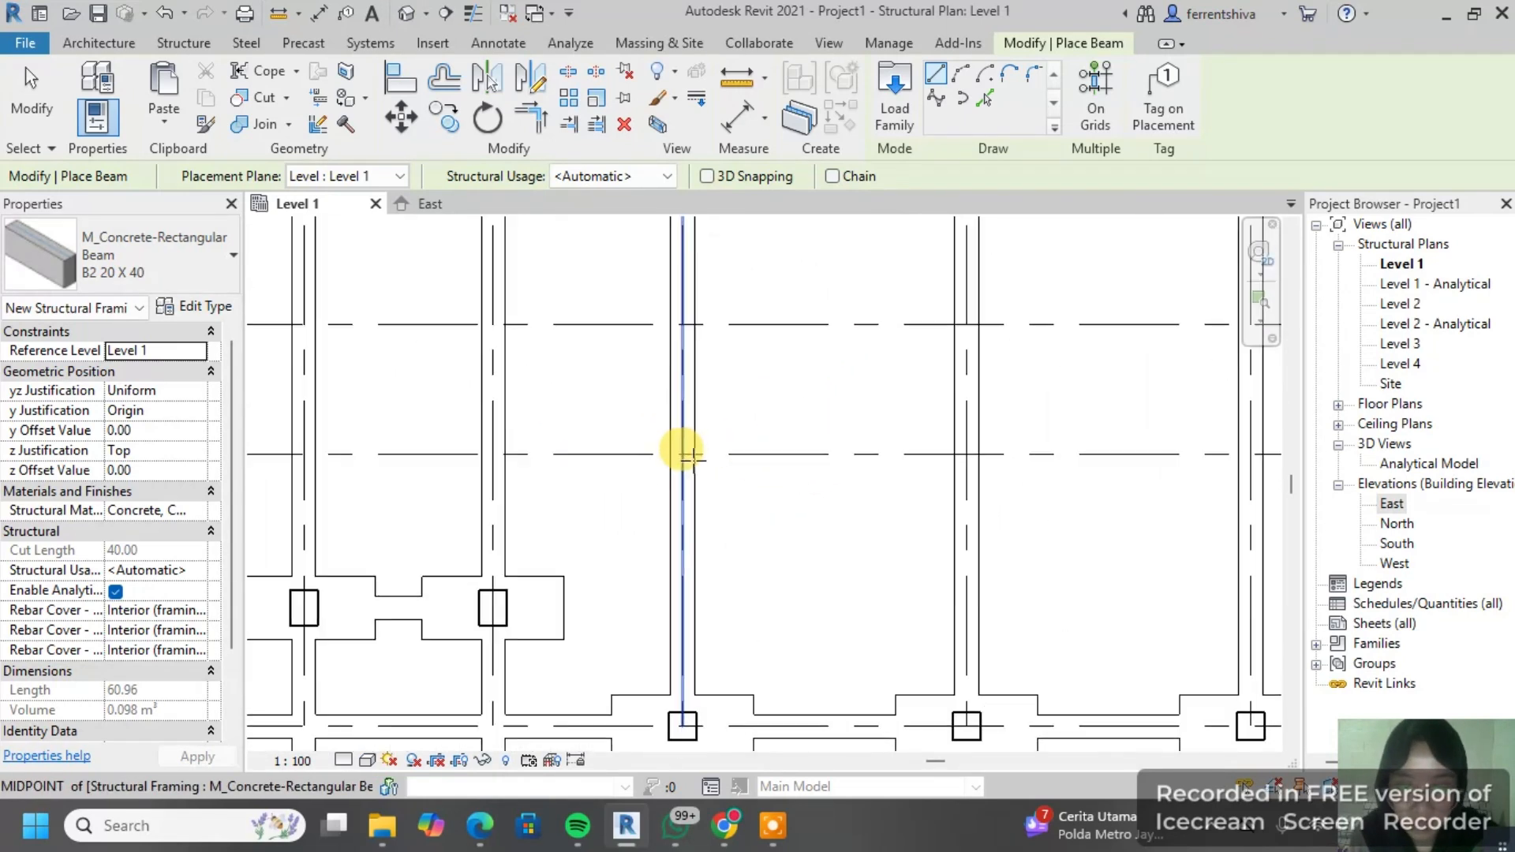
left_click(685, 455)
scroll(980, 433, "down", 1)
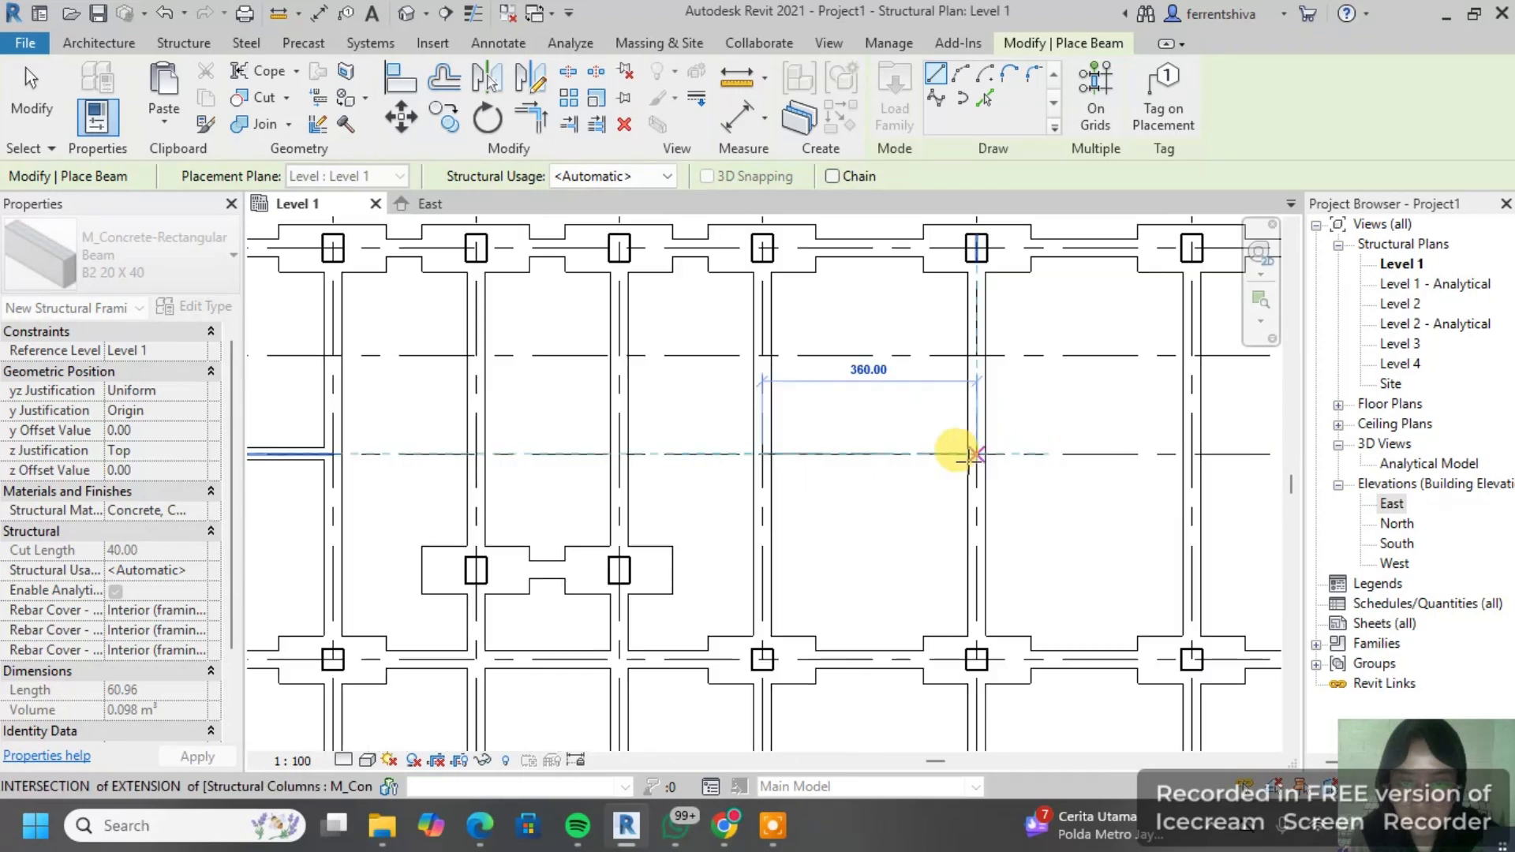
scroll(982, 445, "up", 1)
left_click(985, 450)
middle_click_drag(1093, 391, 850, 397)
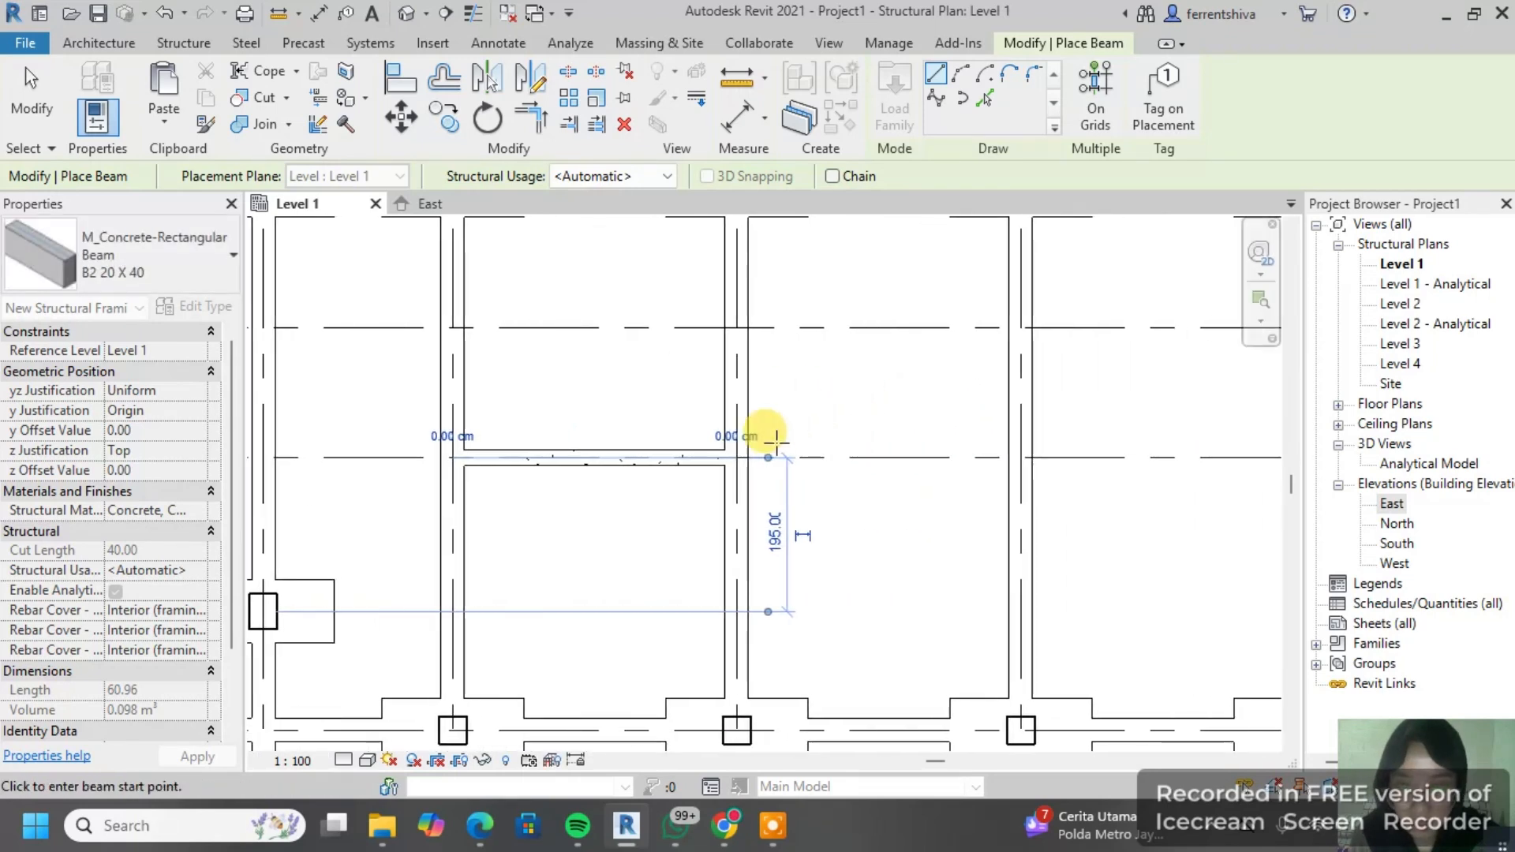
Step: Continue the B2 beams bay by bay along grid 7 from grid L through grids M and N to grid O
left_click(739, 457)
middle_click_drag(1021, 438, 920, 443)
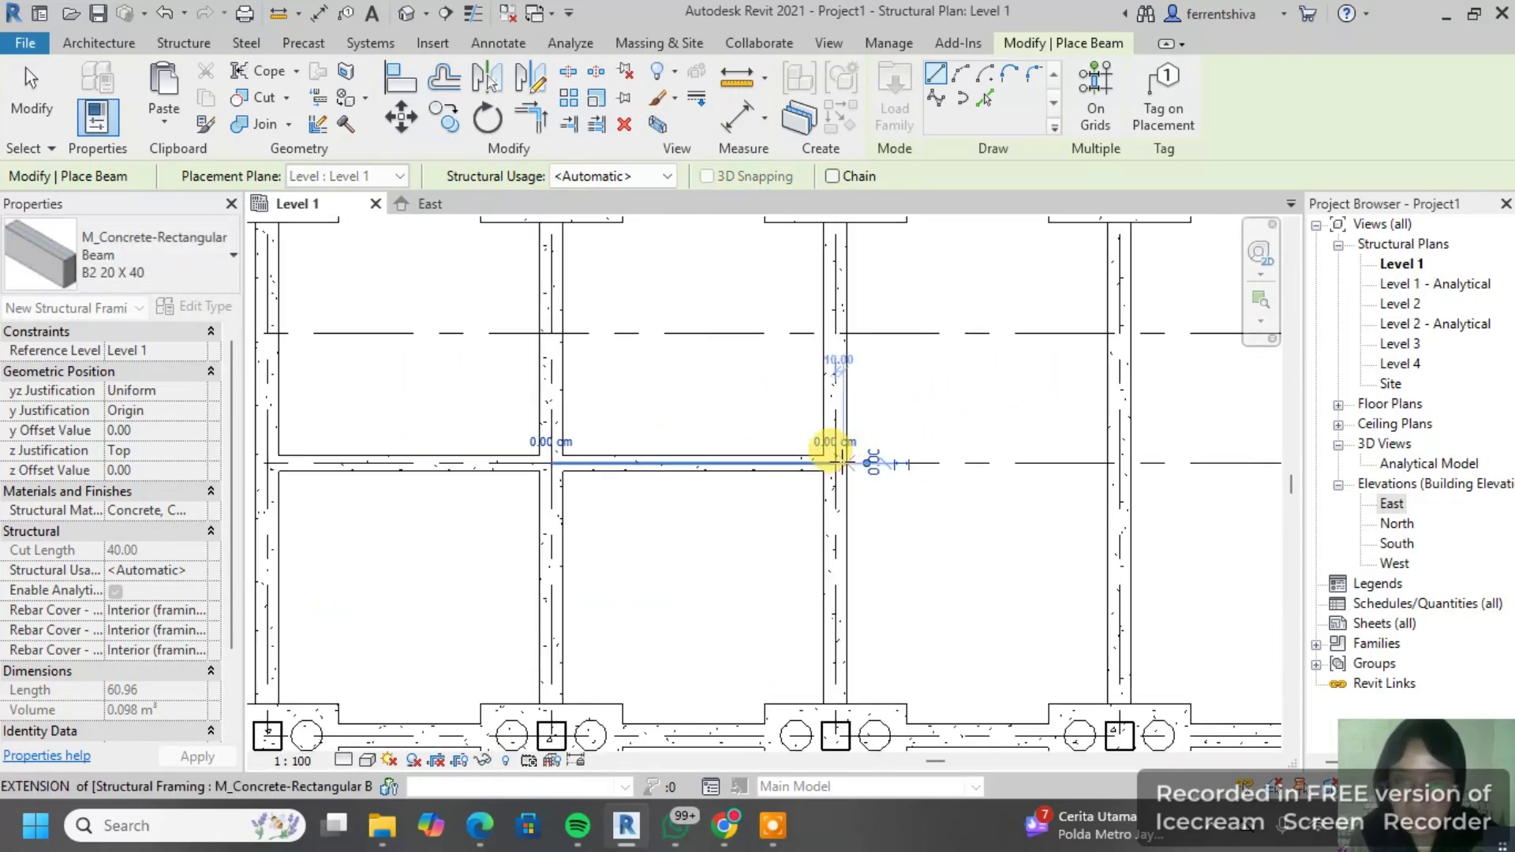
middle_click_drag(1120, 460, 1015, 439)
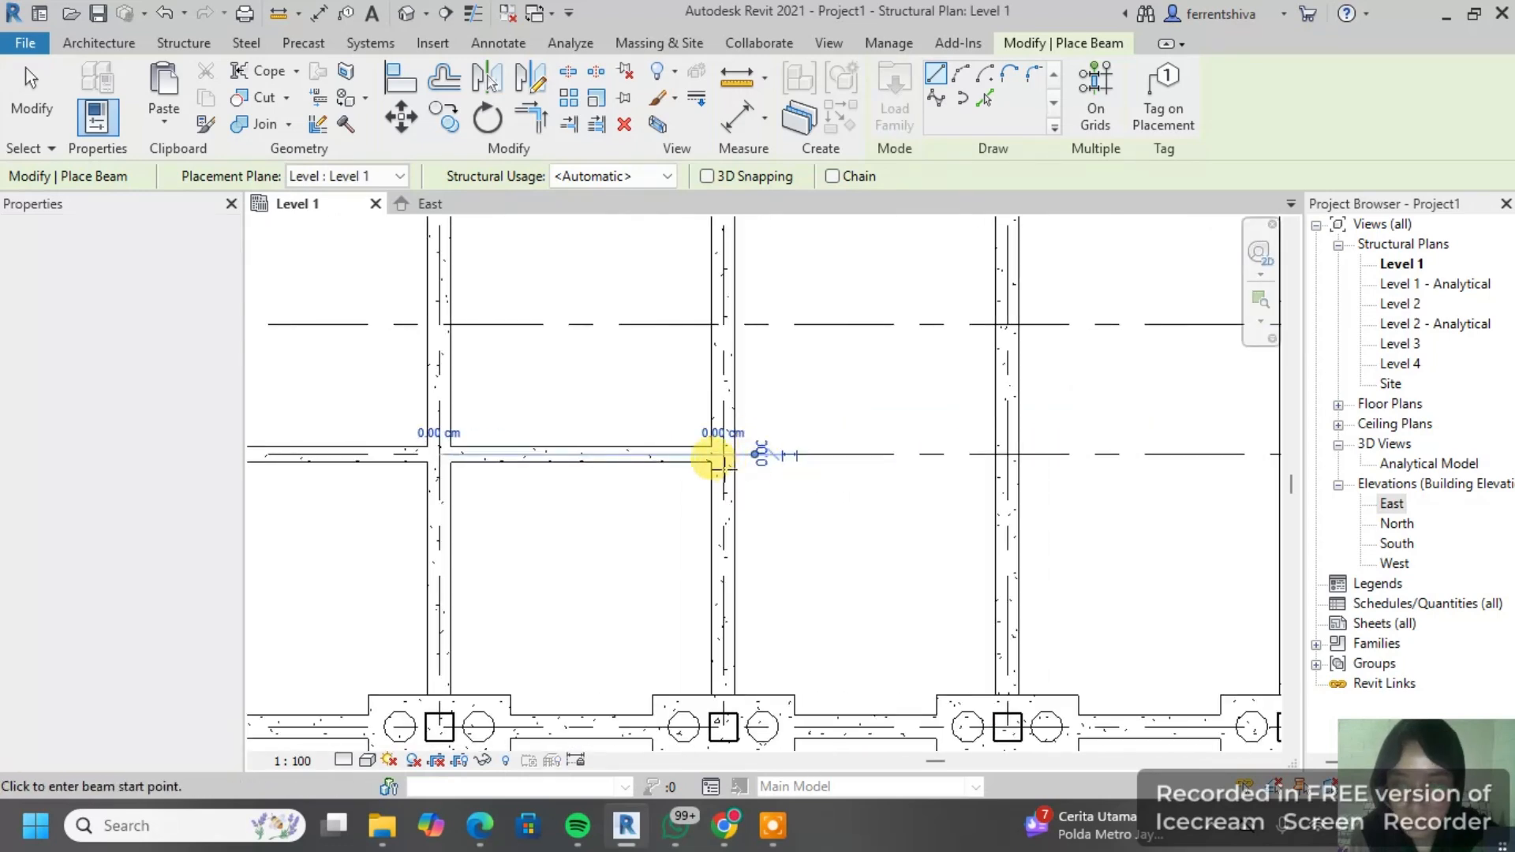
scroll(1041, 434, "down", 2)
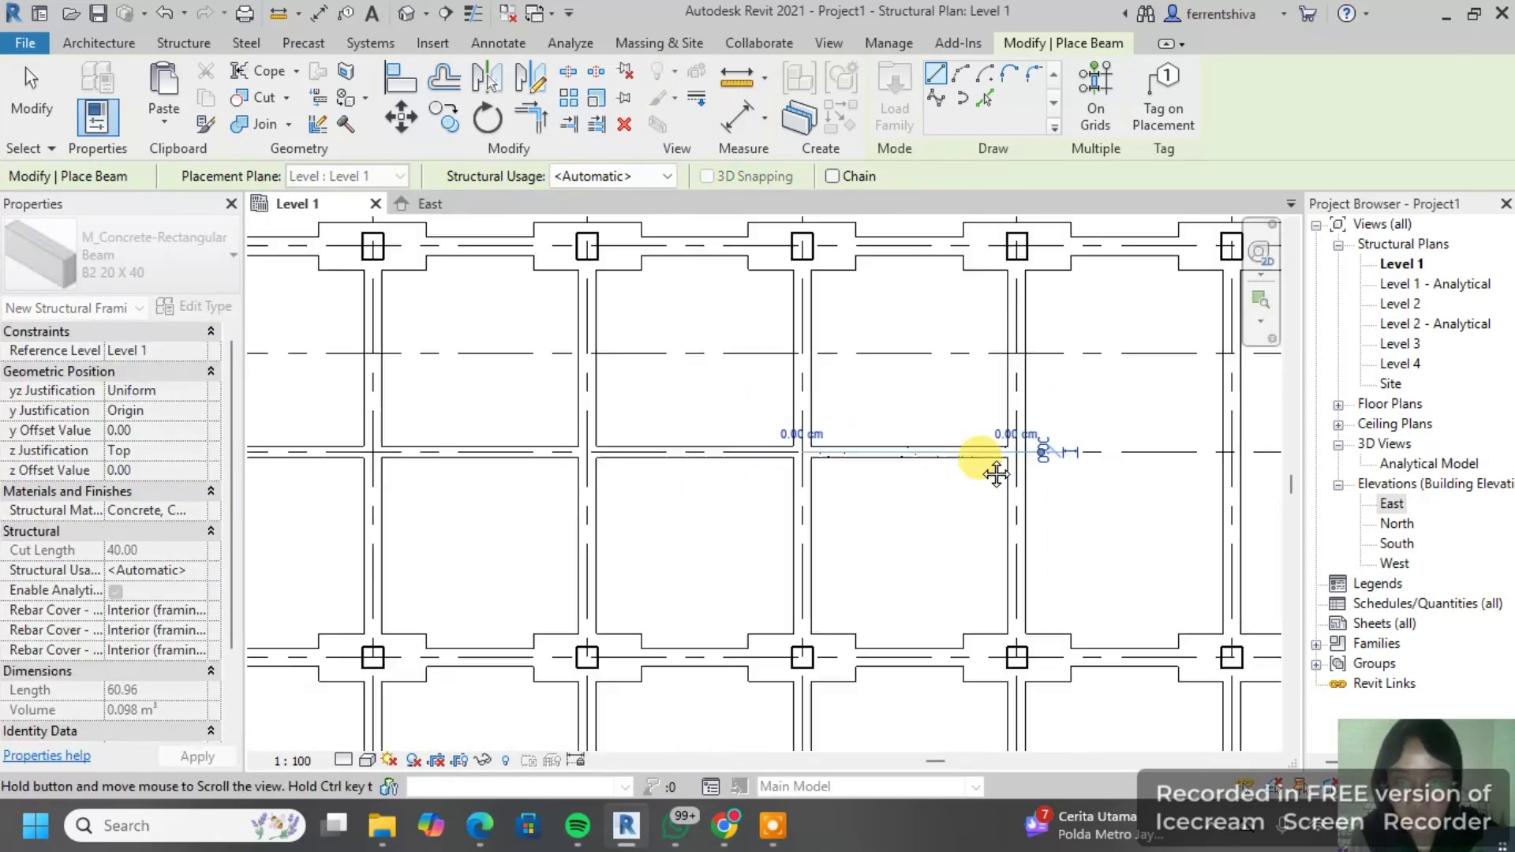
scroll(758, 473, "up", 1)
Step: Place B2 beams along grid 7 from grid O to grid P and from grid P to grid Q, and end beam placement
left_click(972, 488)
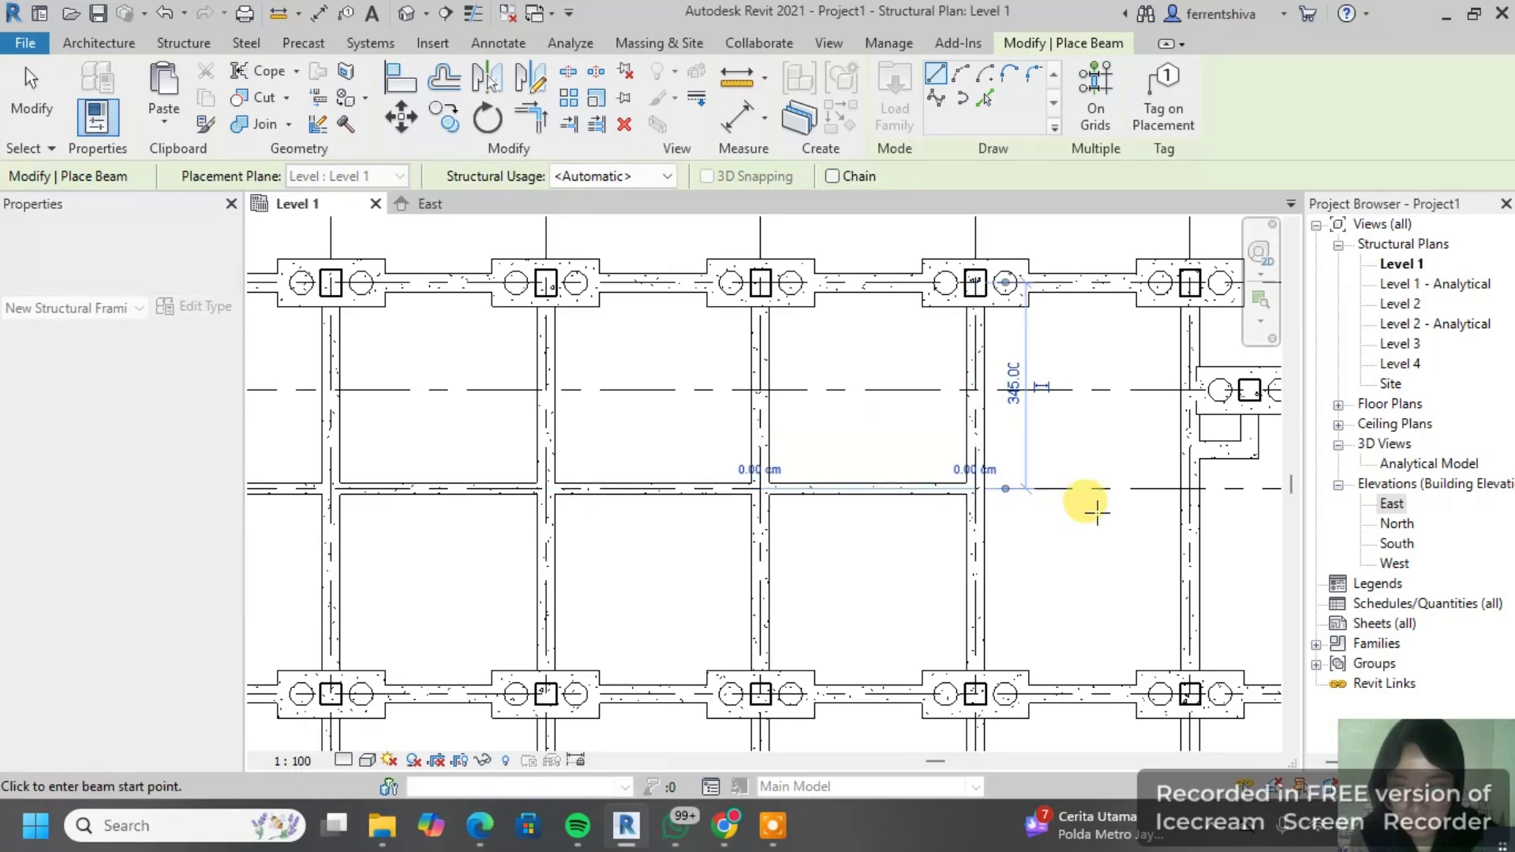
scroll(1089, 500, "down", 1)
left_click(864, 491)
left_click(1048, 490)
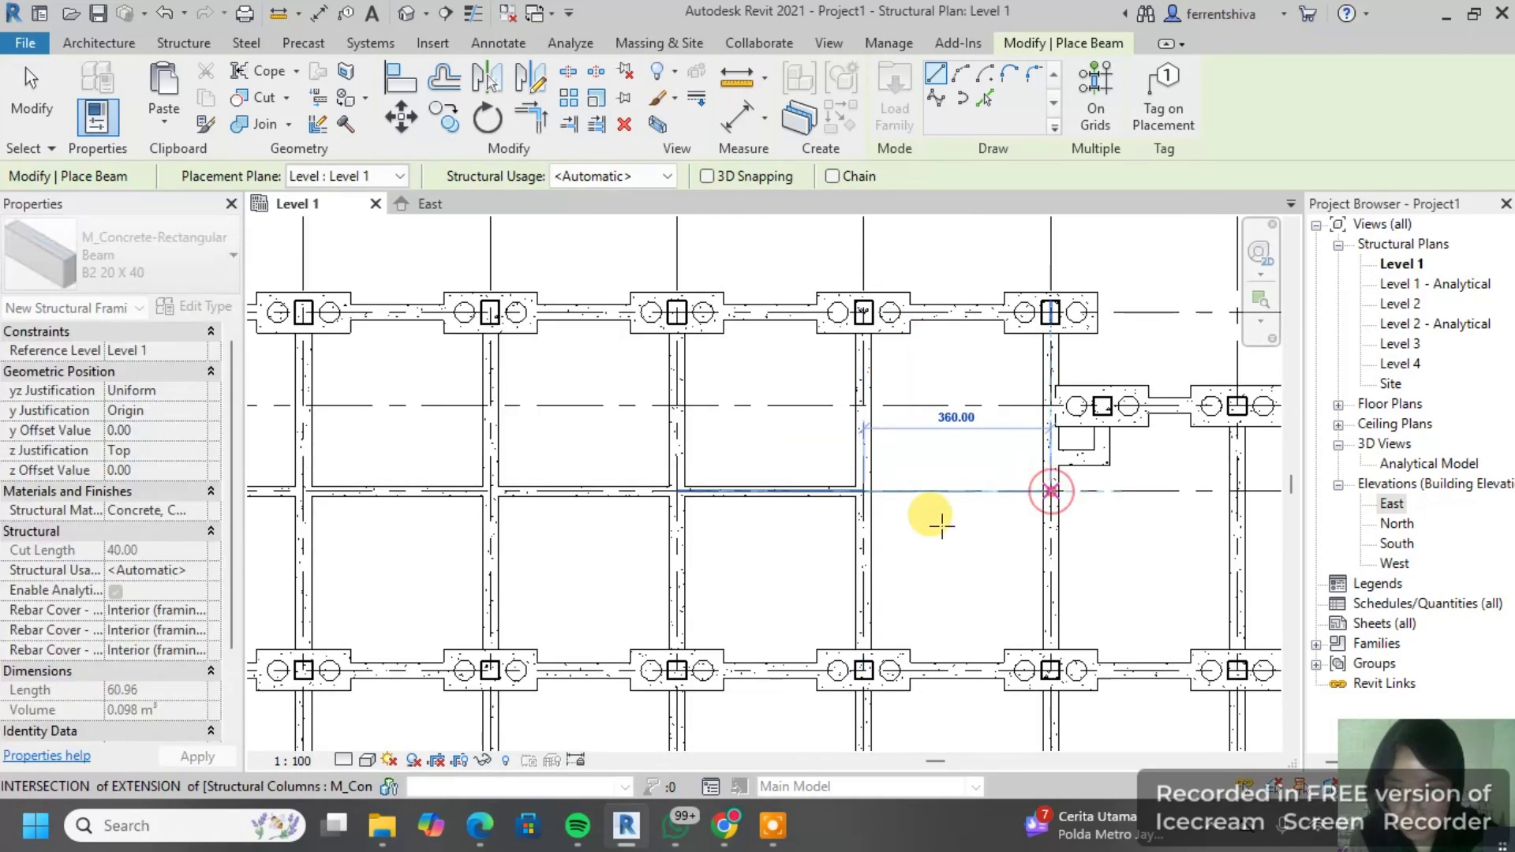
scroll(902, 526, "down", 2)
middle_click_drag(798, 544, 1041, 463)
middle_click_drag(691, 446, 717, 448)
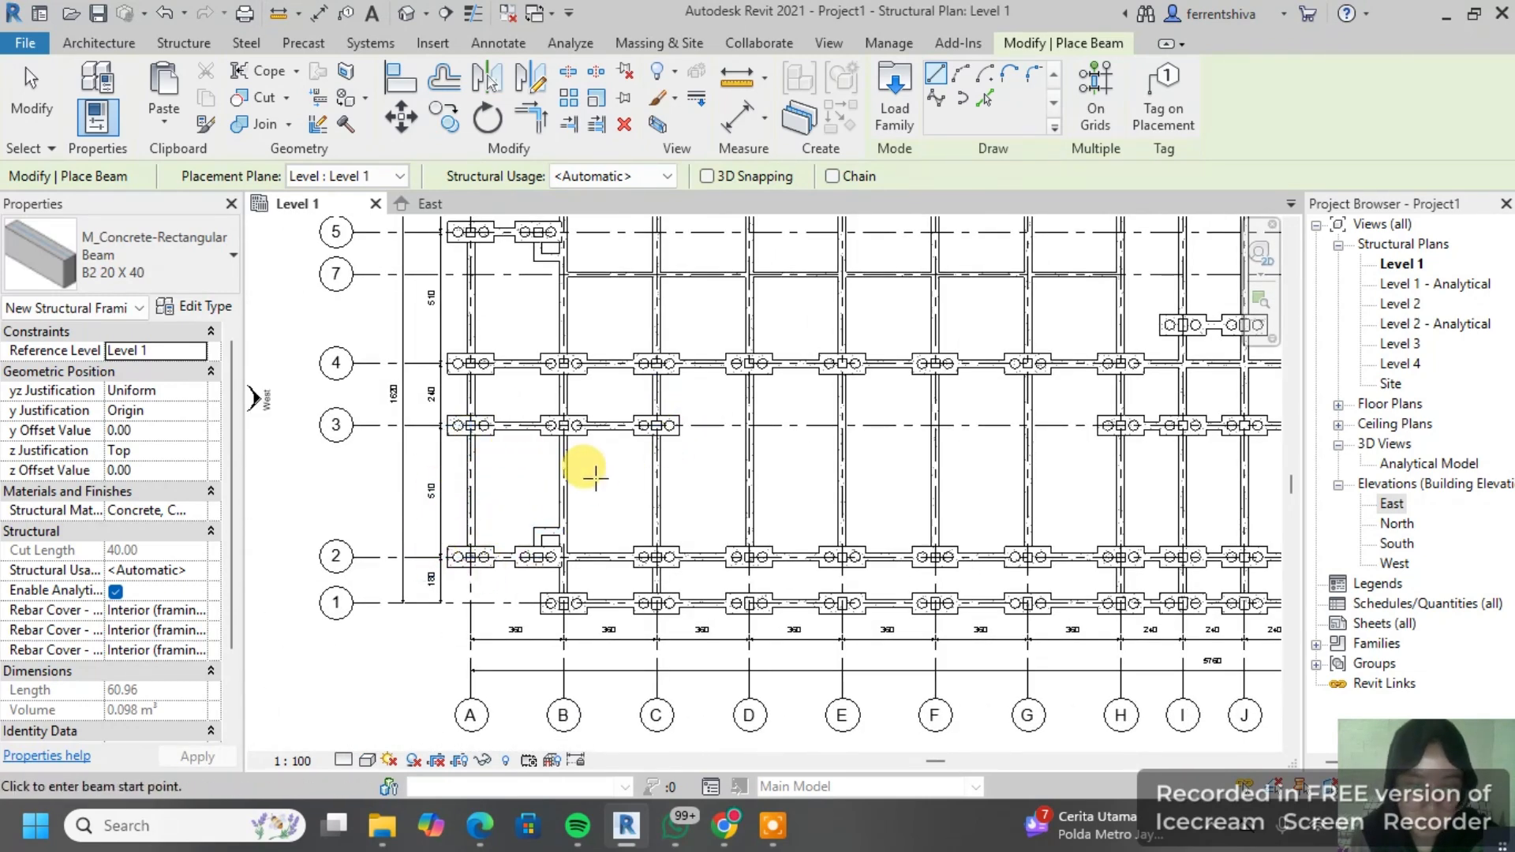
scroll(687, 435, "down", 2)
key("Escape")
key("Escape")
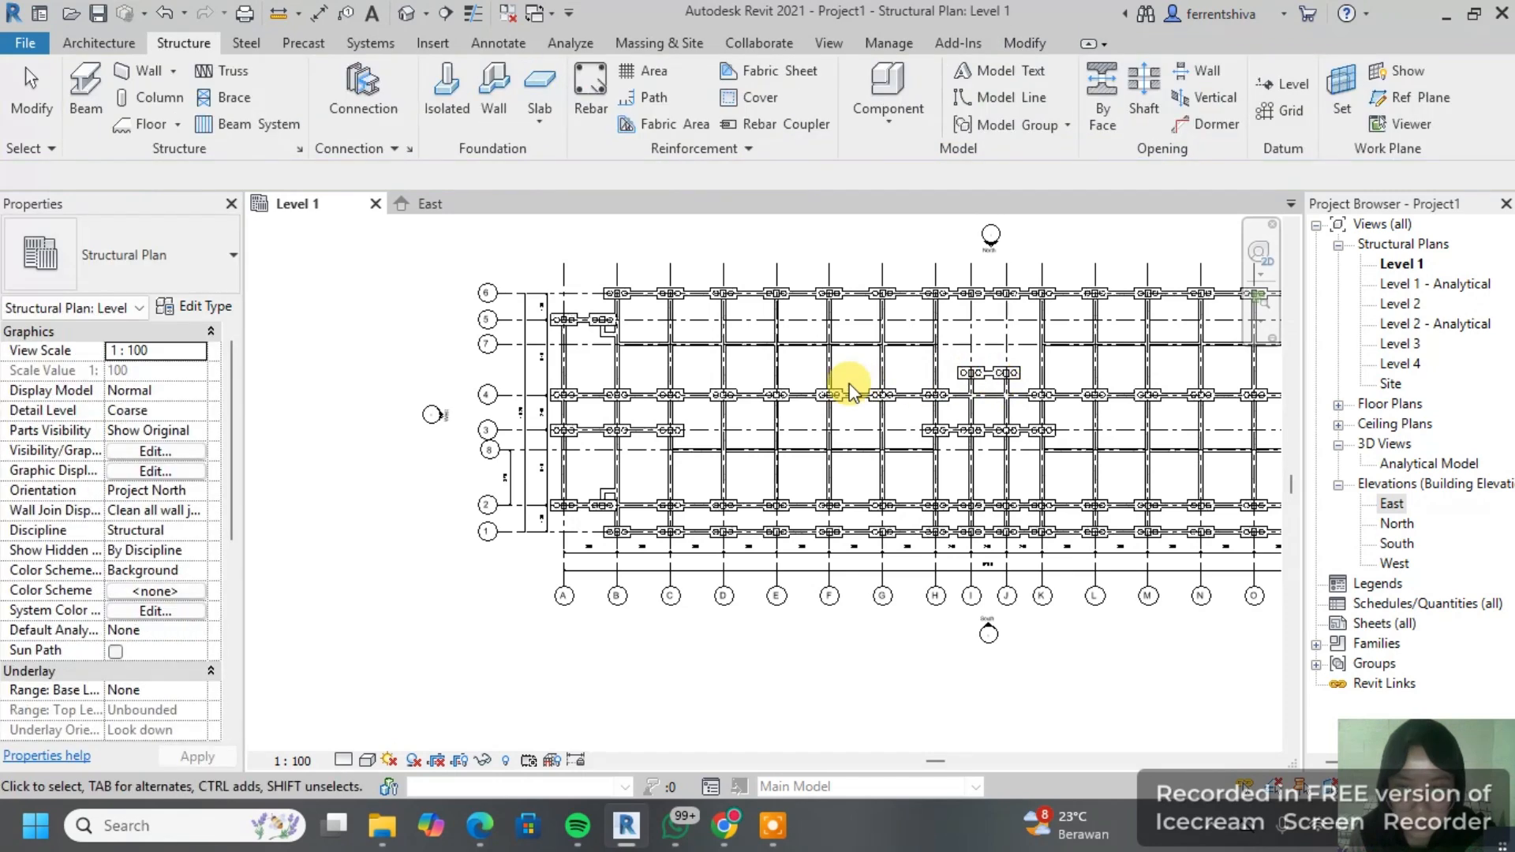
Step: Delete the dimension between grid 8 and grid 2, along with grid line 8
scroll(516, 468, "up", 3)
left_click(507, 463)
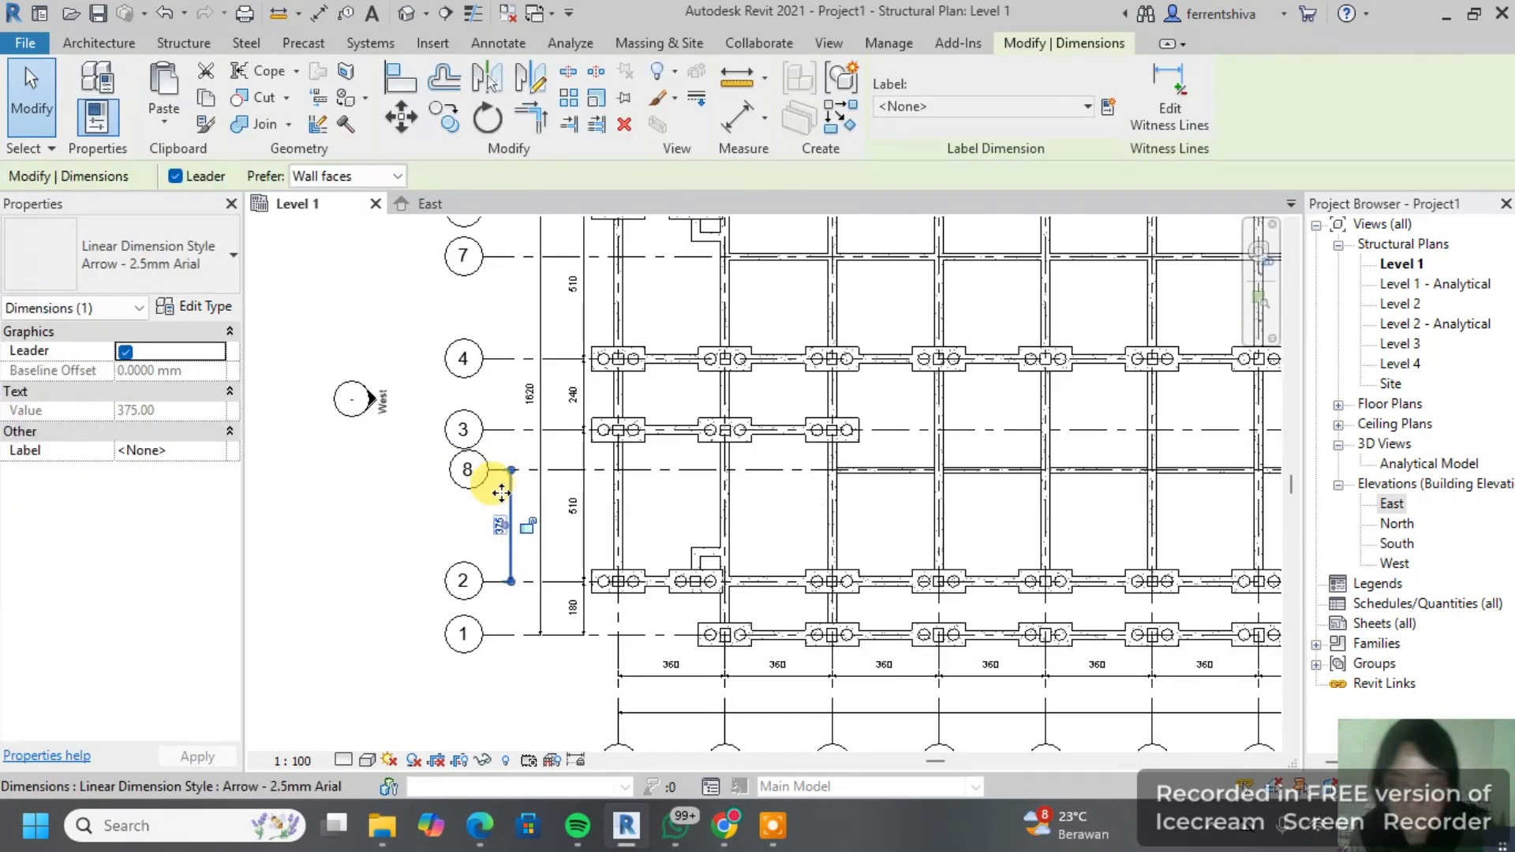
key("Delete")
left_click(498, 471)
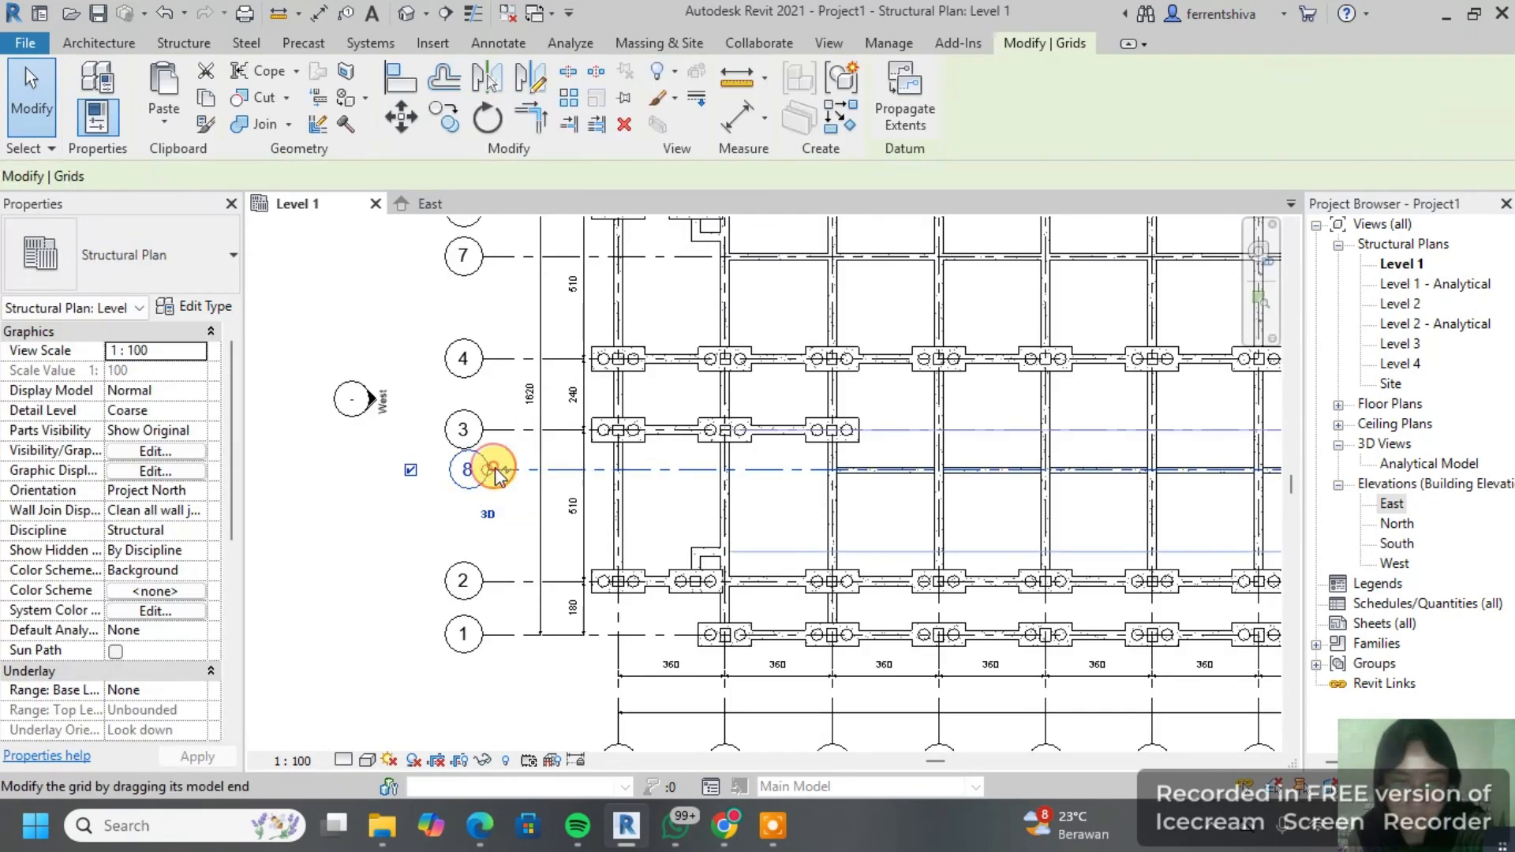
key("Delete")
middle_click_drag(509, 286, 513, 385)
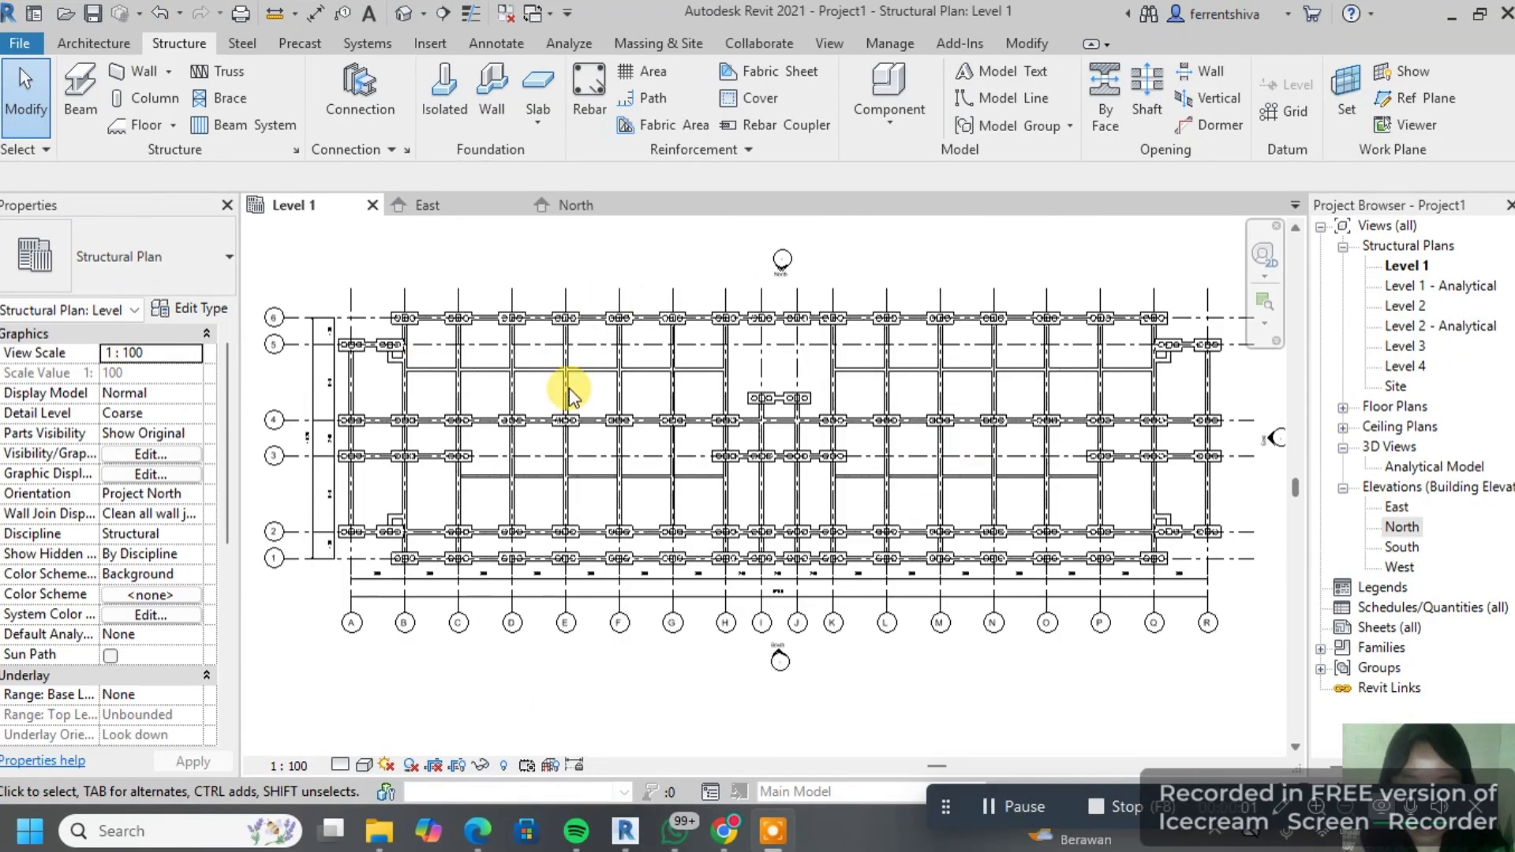
Step: Check the structure in the East and North elevations and return to the Level 1 plan
left_click(505, 205)
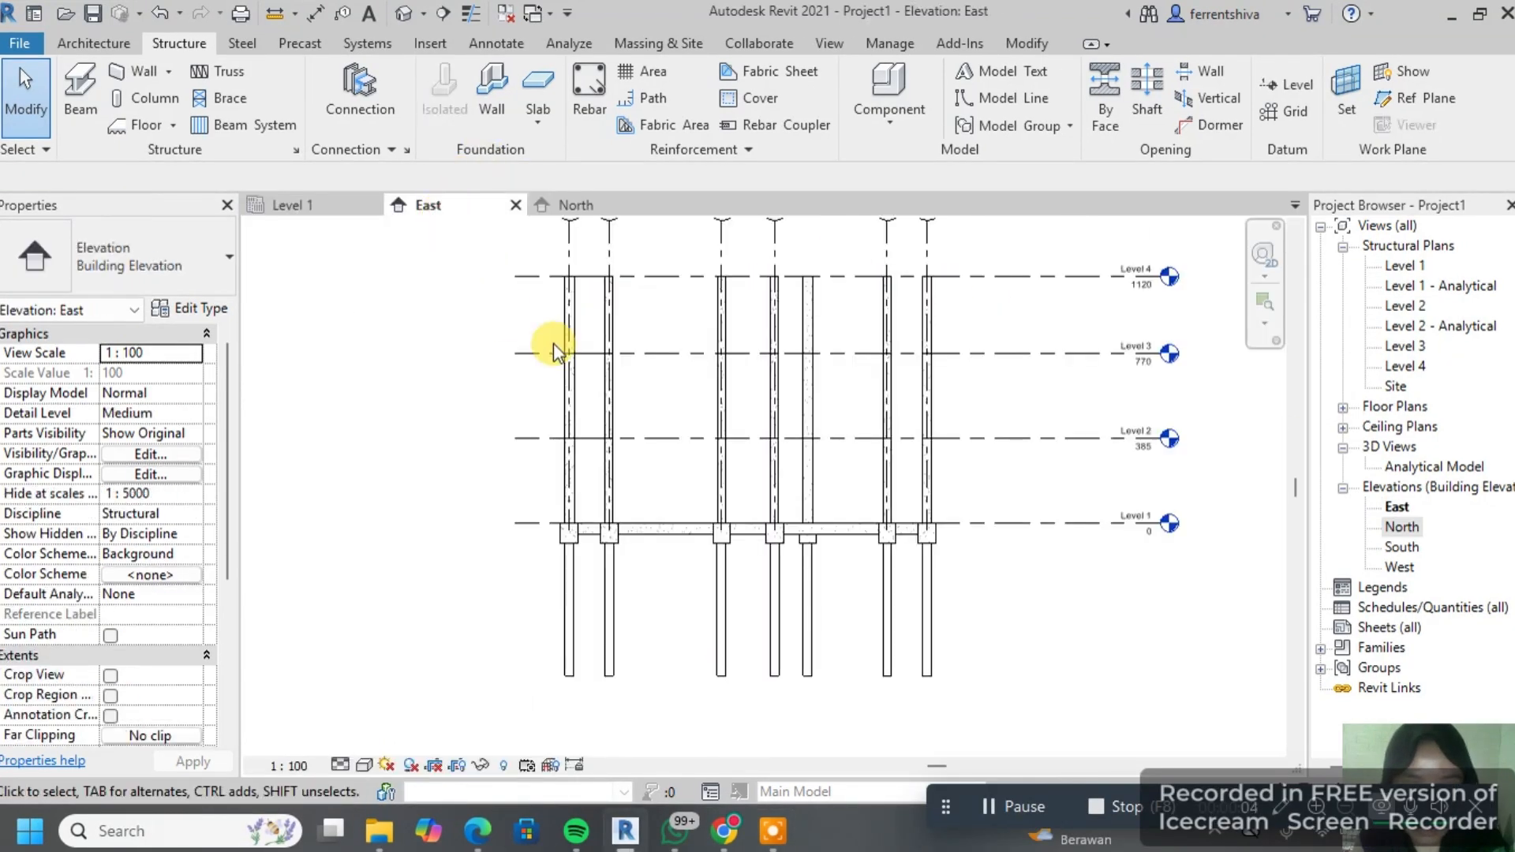
left_click(575, 205)
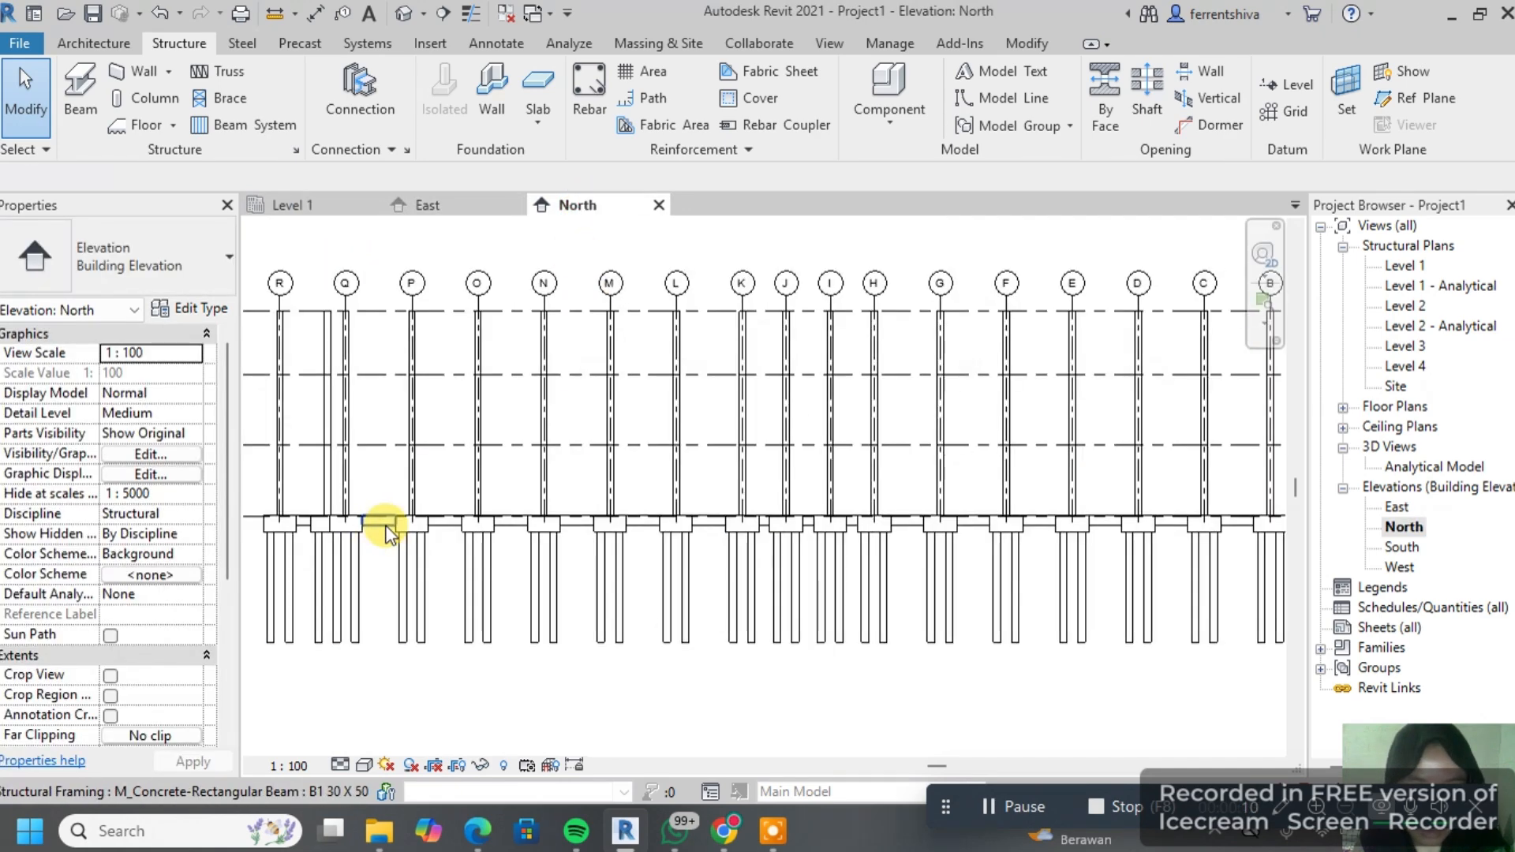
left_click(298, 205)
scroll(462, 422, "up", 4)
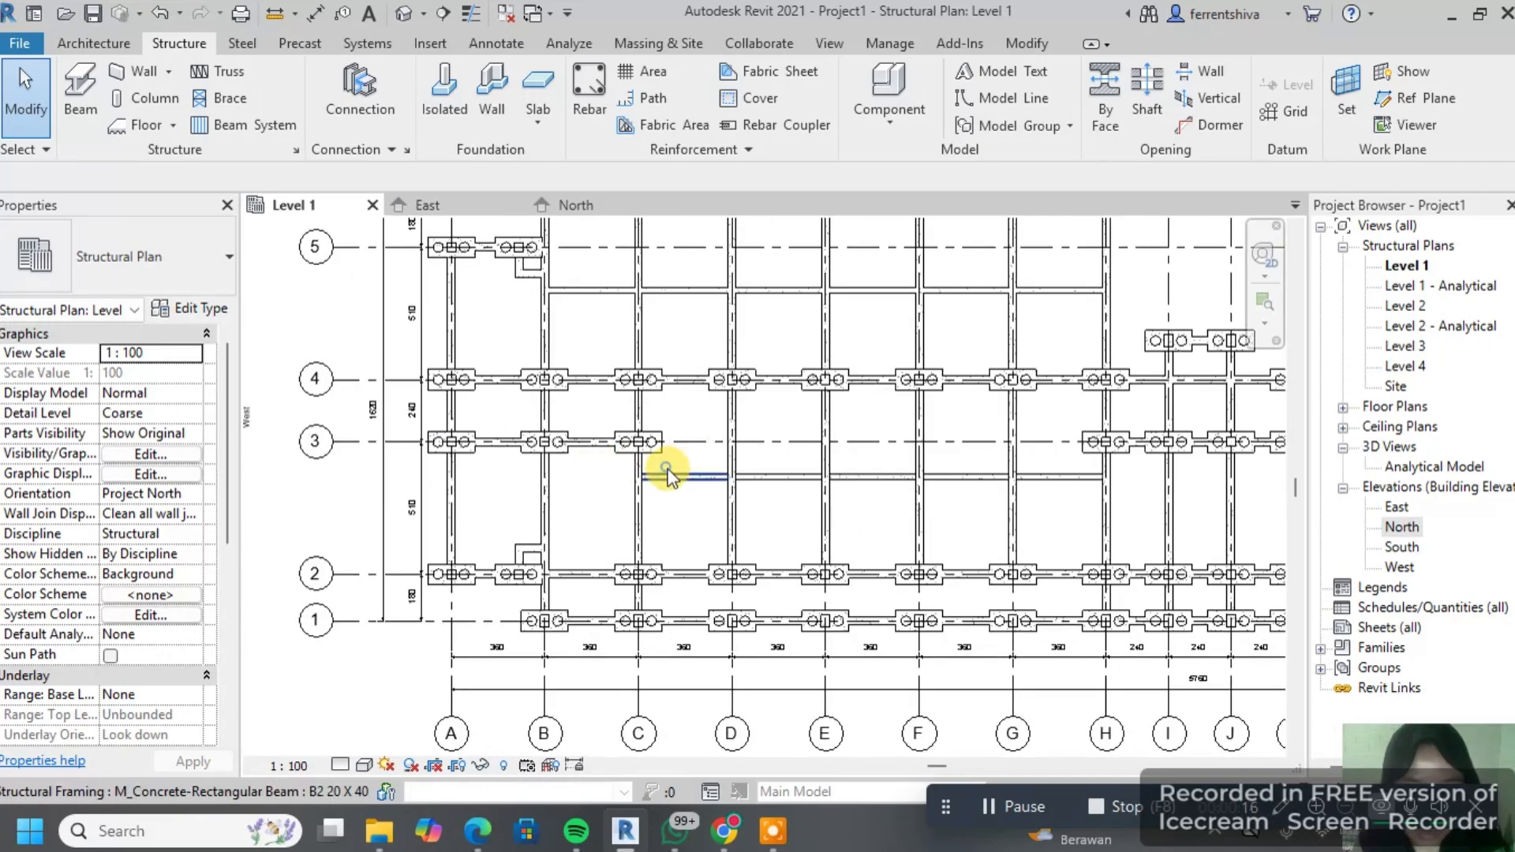
right_click(668, 476)
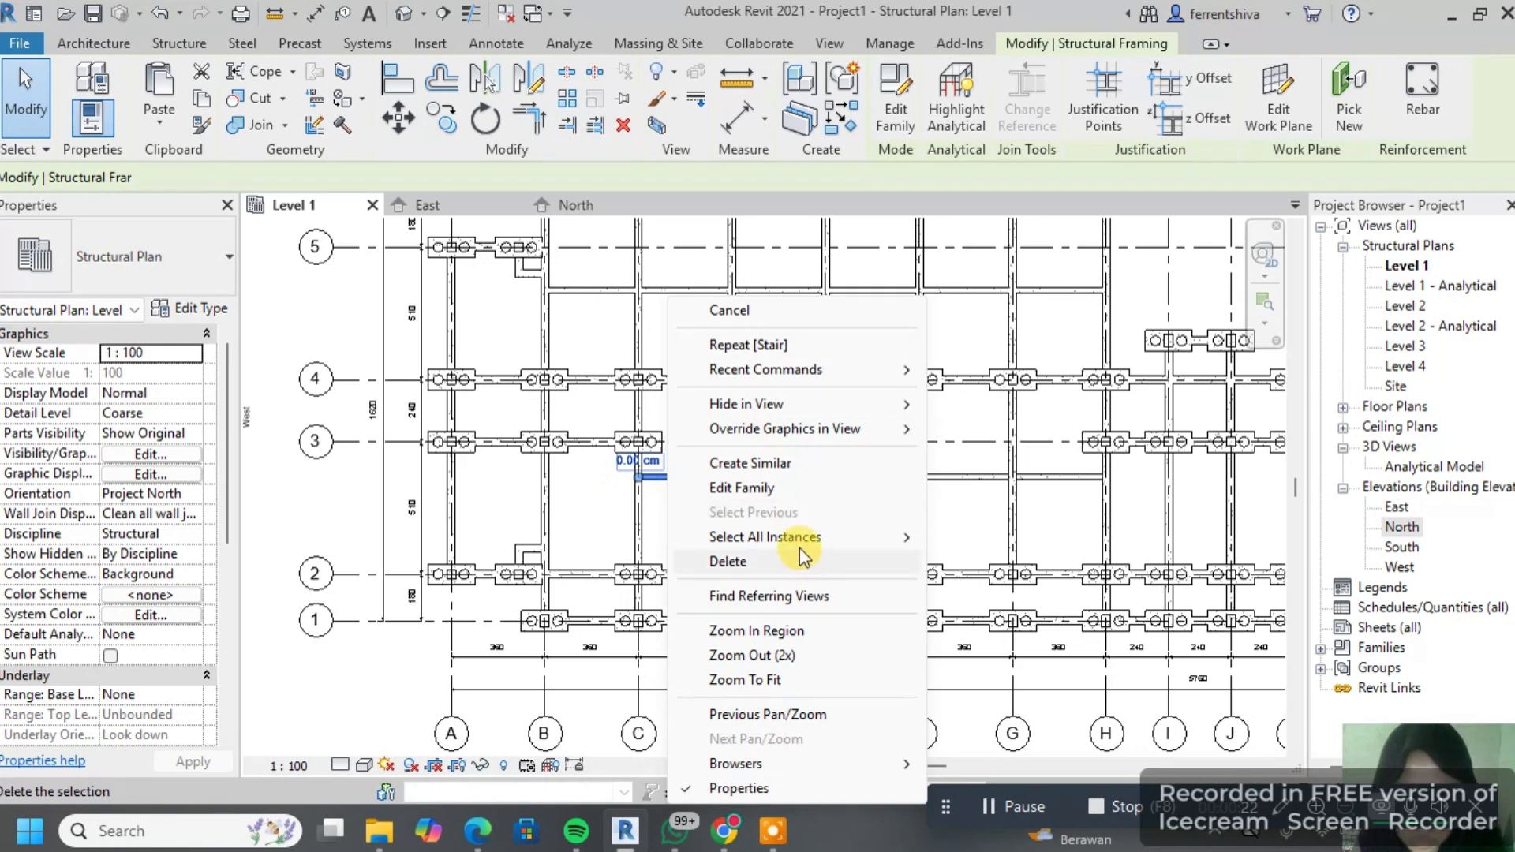
mouse_move(799, 536)
left_click(997, 537)
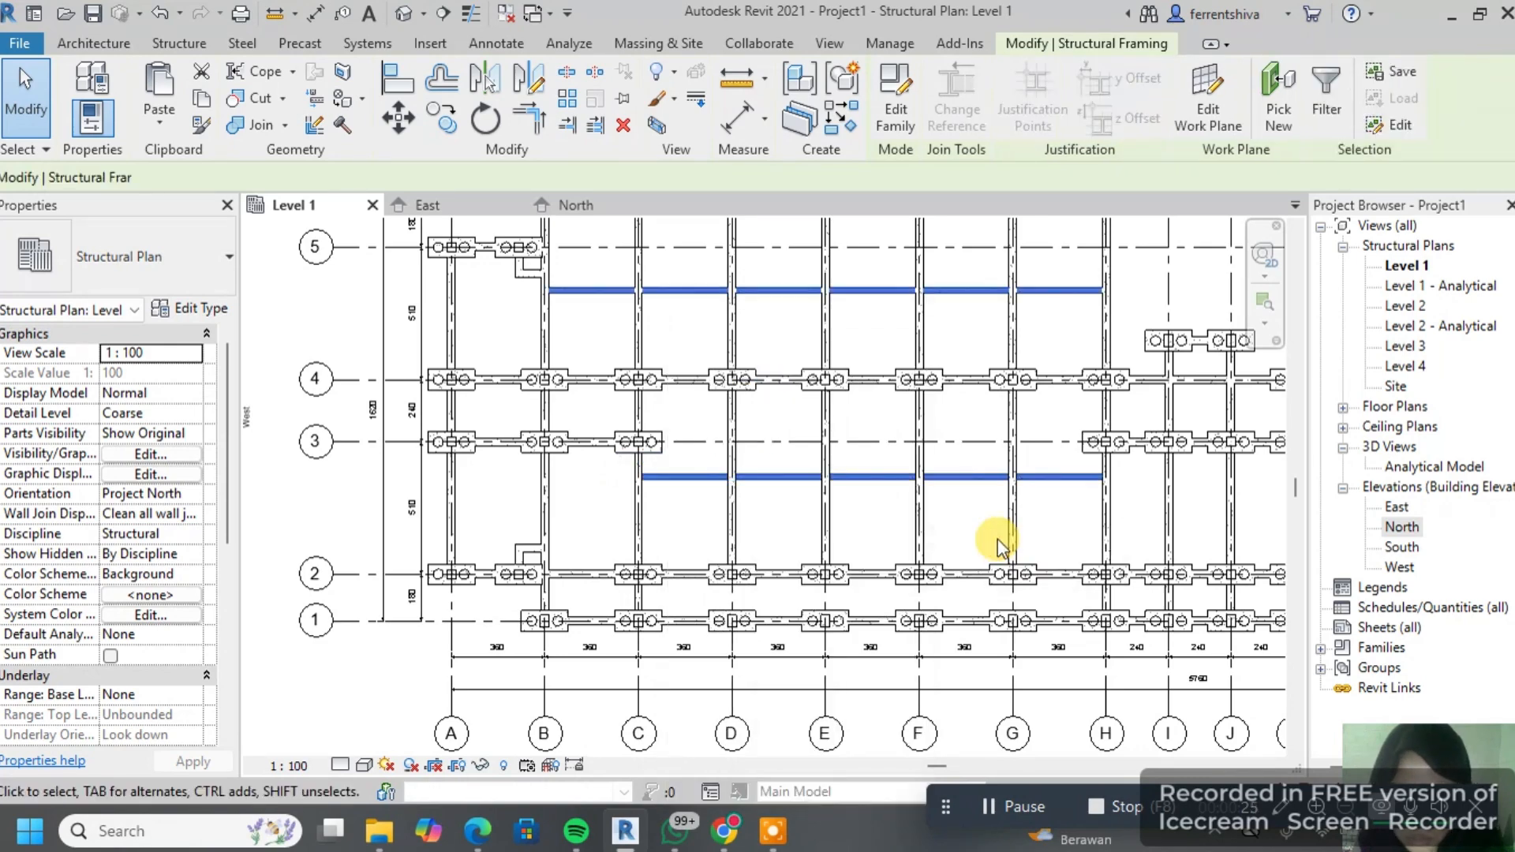
scroll(802, 440, "down", 3)
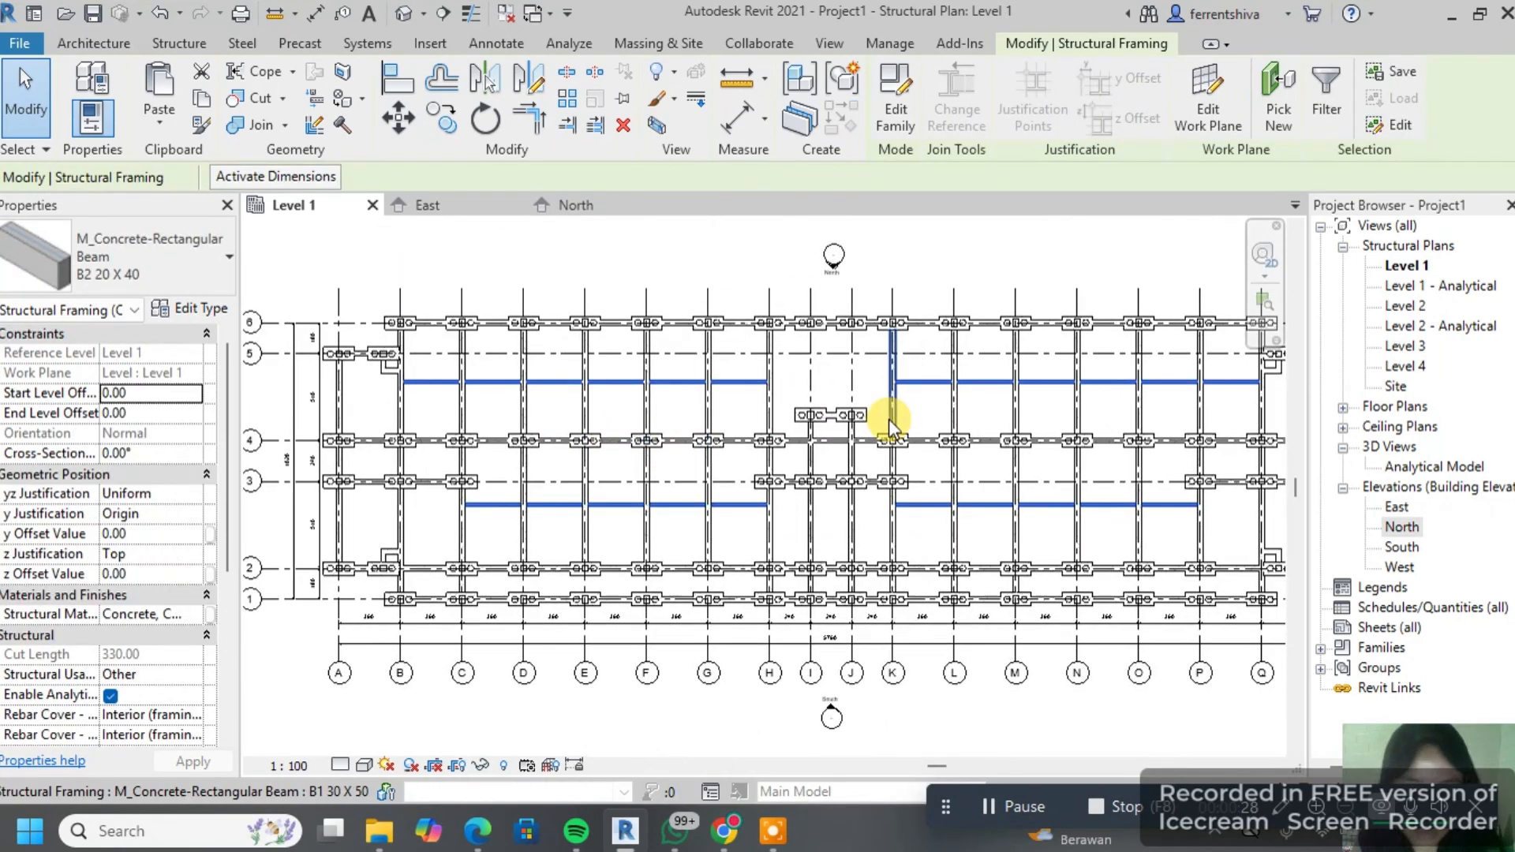
key("Escape")
Step: Select everything in the Level 1 plan and filter the selection down to Structural Framing (Other) only
scroll(915, 417, "down", 2)
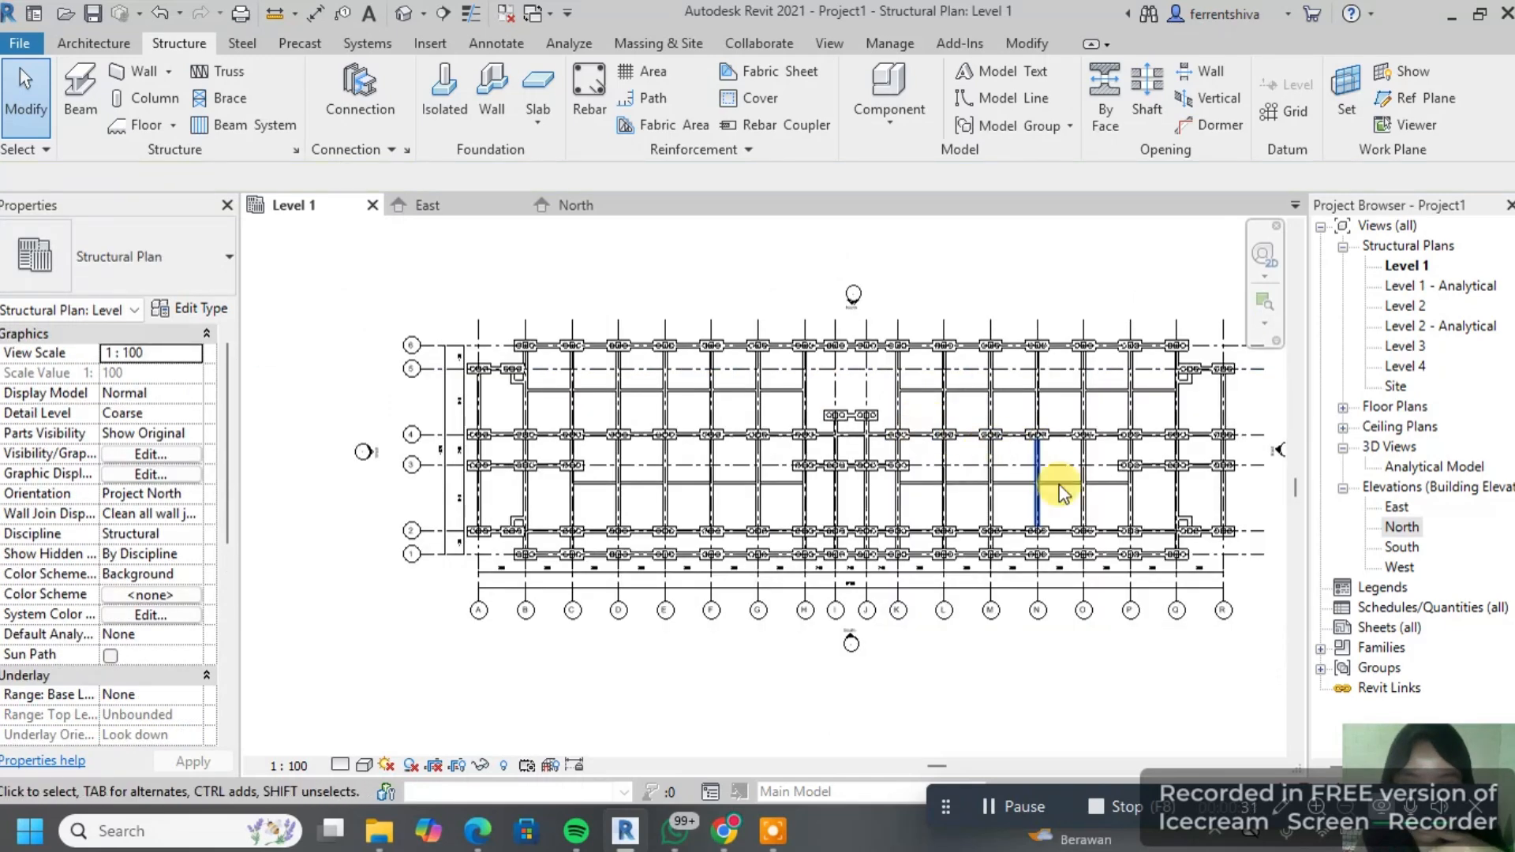
scroll(1042, 537, "down", 1)
left_click_drag(1148, 614, 357, 229)
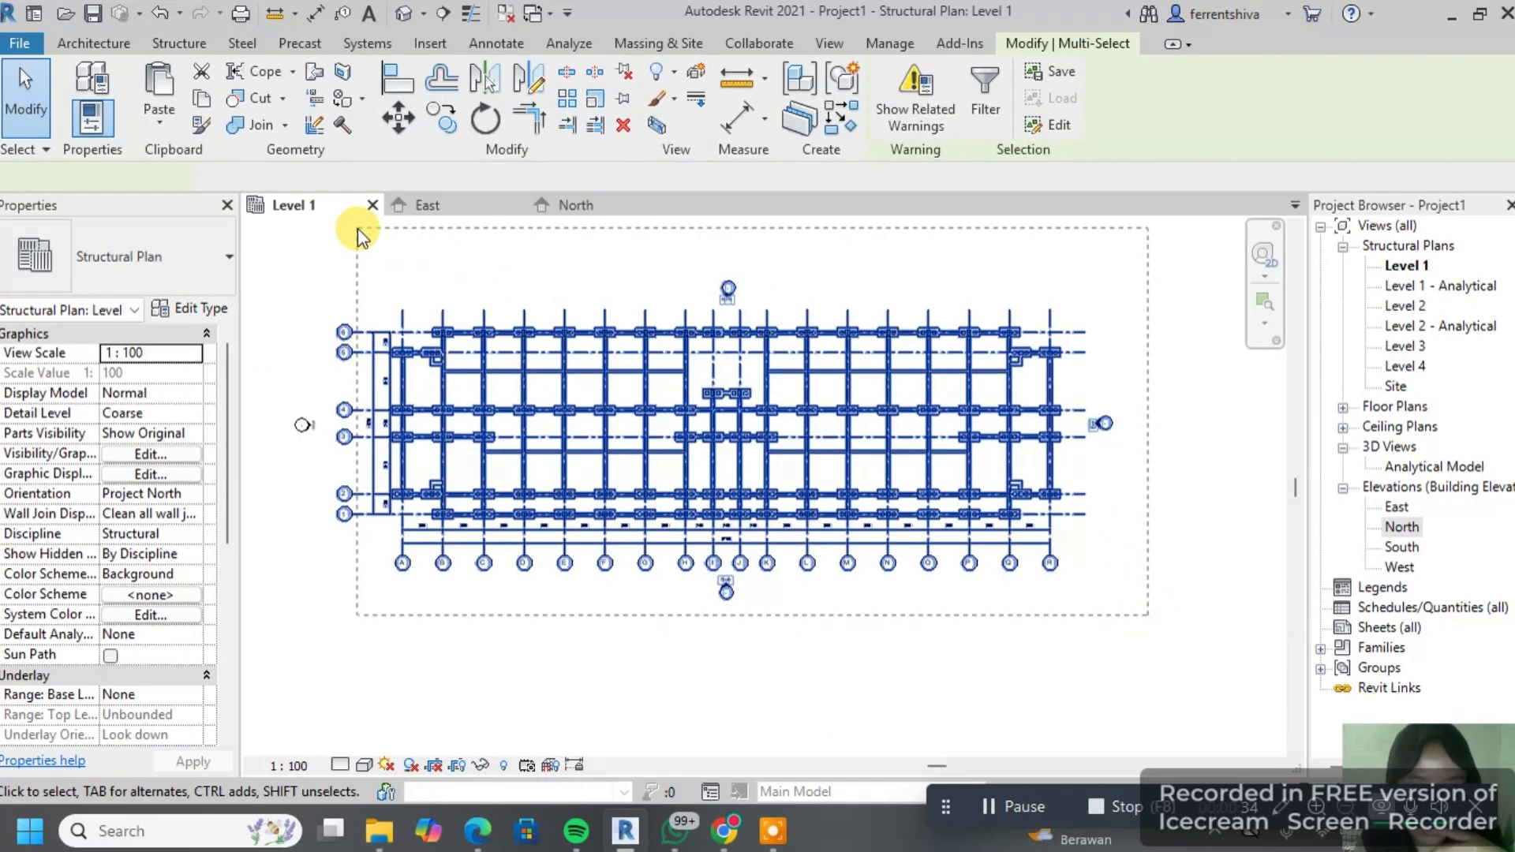
left_click(986, 111)
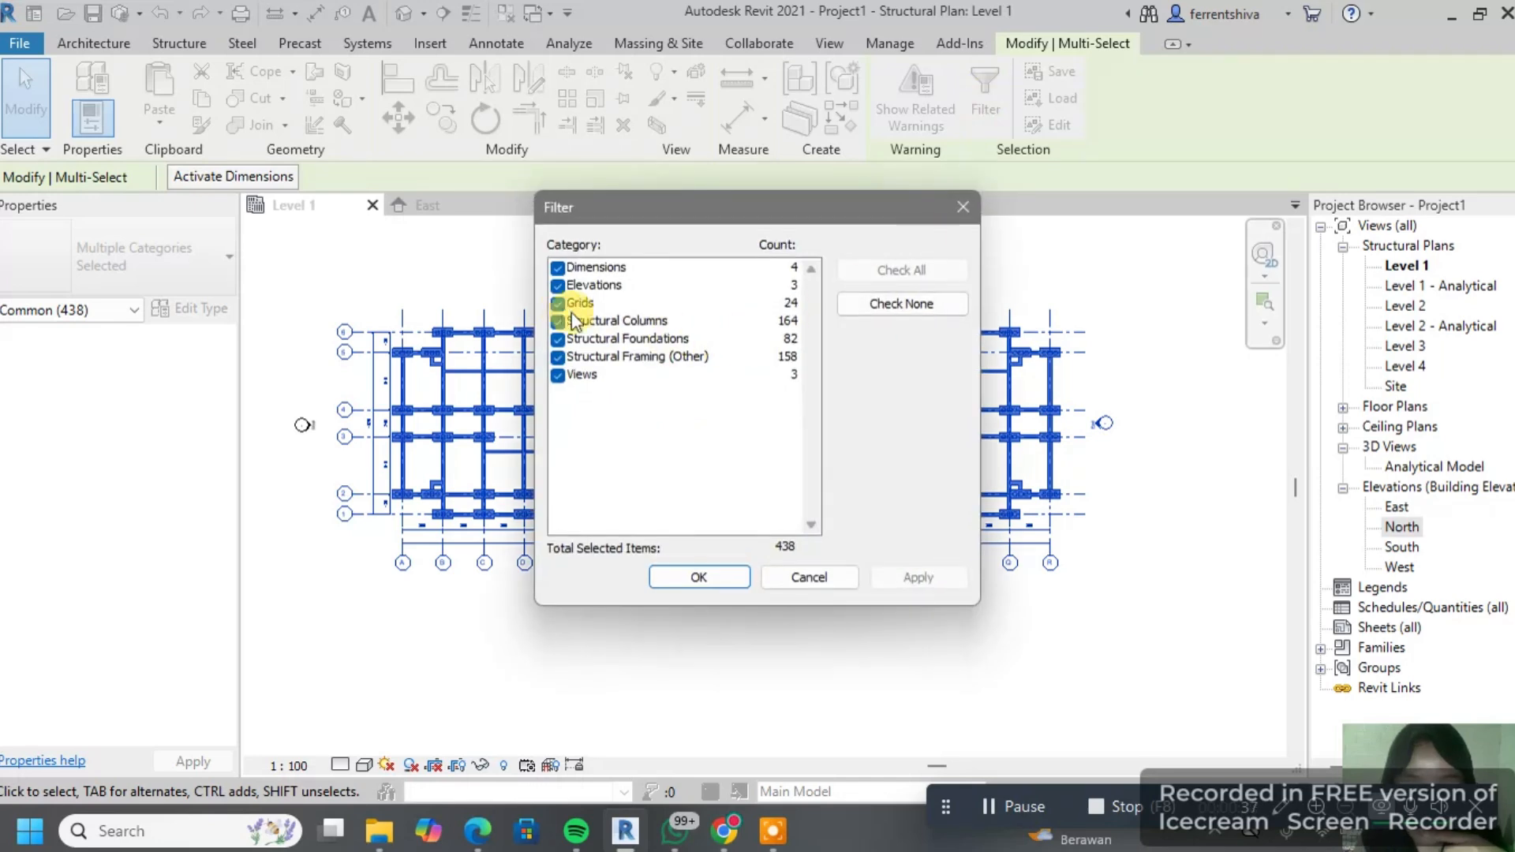
left_click(558, 303)
left_click(883, 305)
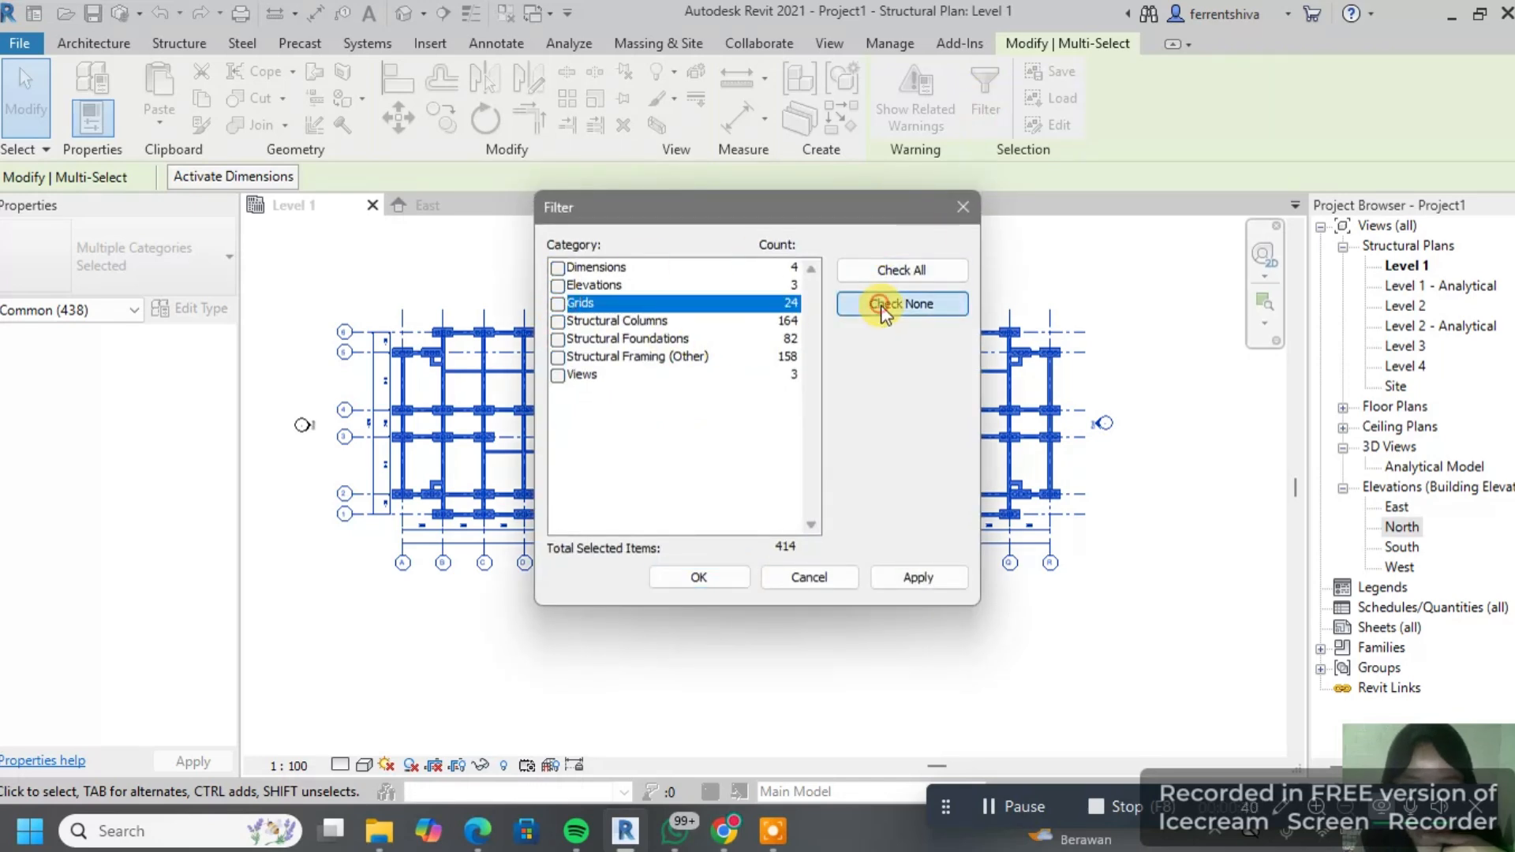
left_click(557, 357)
left_click(904, 579)
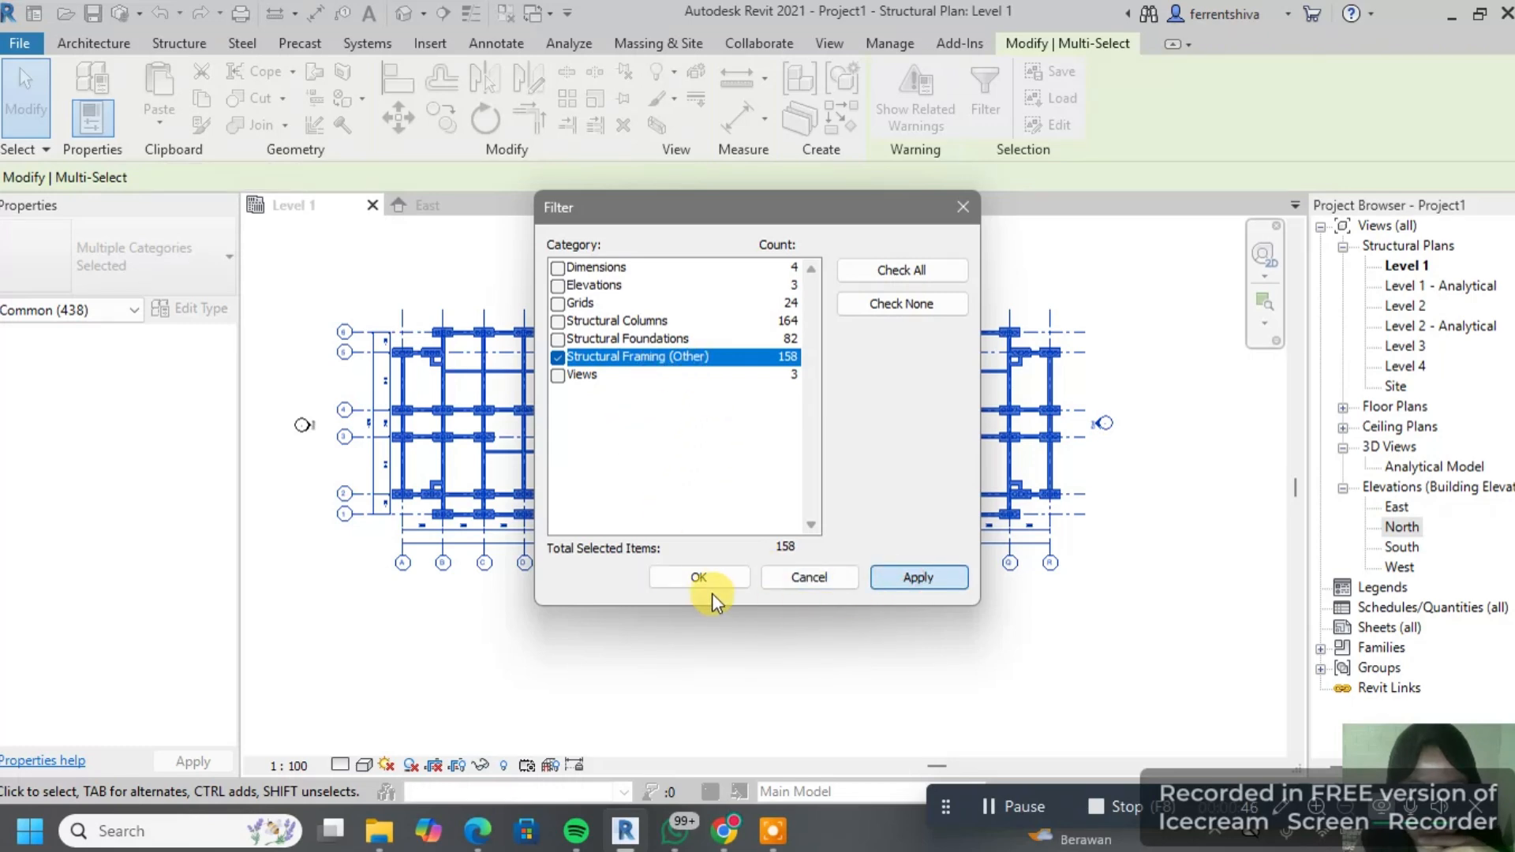
left_click(702, 577)
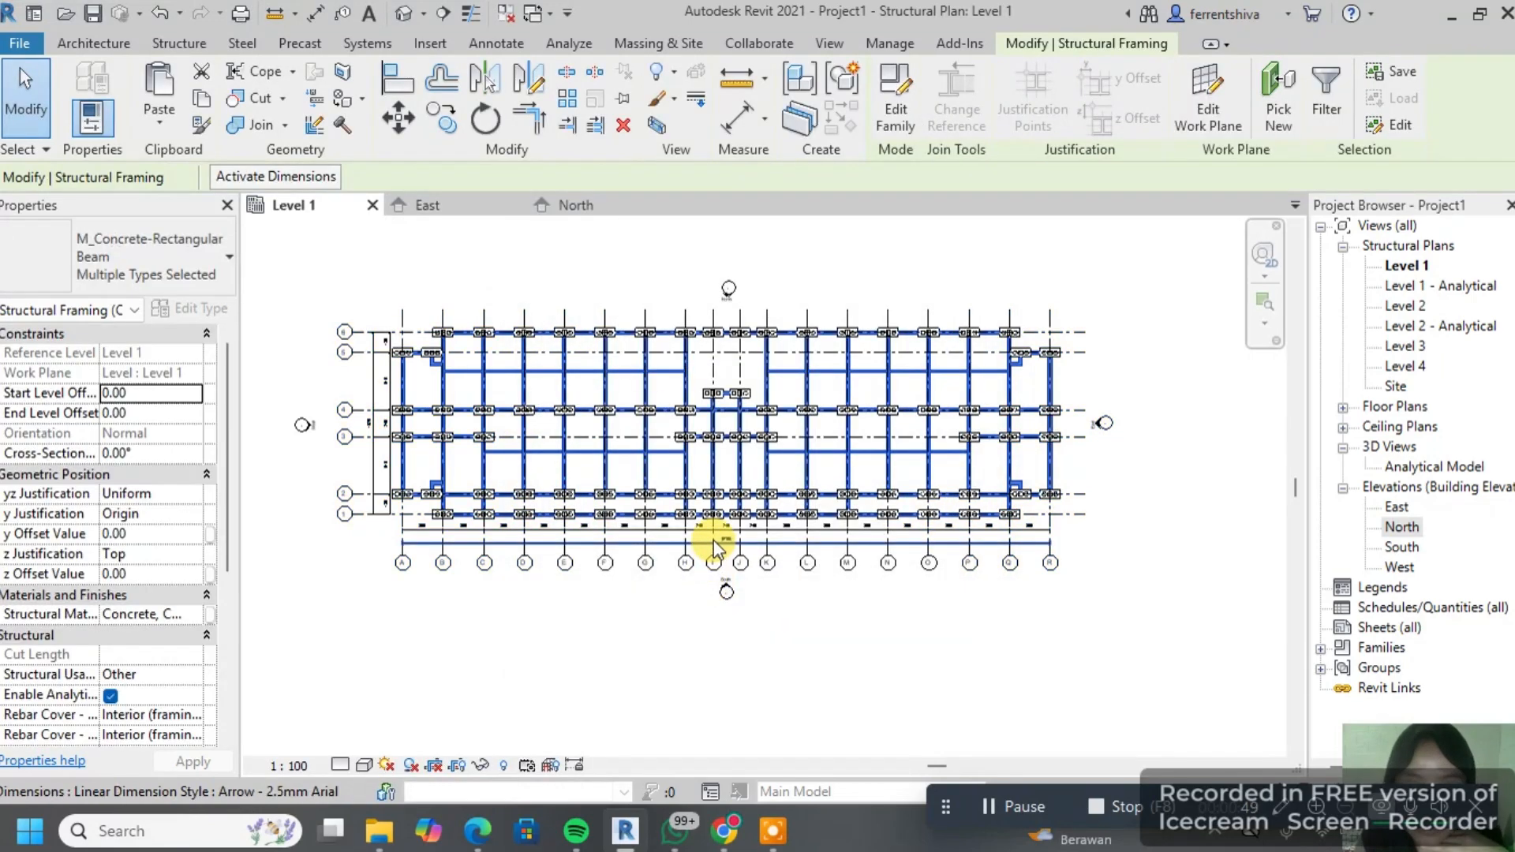
Step: Copy the selected beams and paste them aligned to Level 2, Level 3 and Level 4
scroll(501, 446, "up", 2)
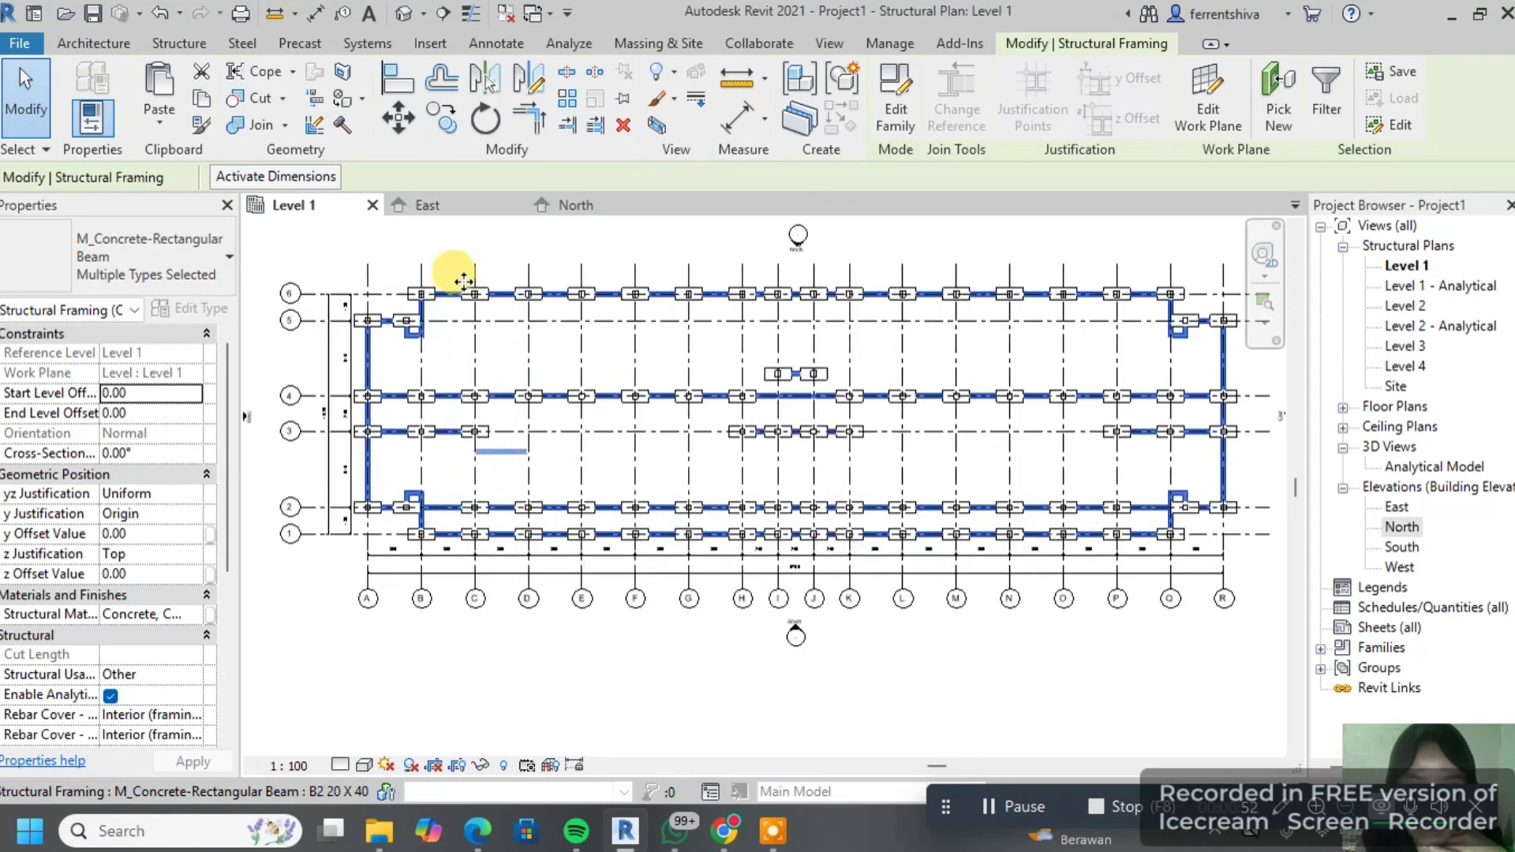
left_click(163, 136)
left_click(237, 210)
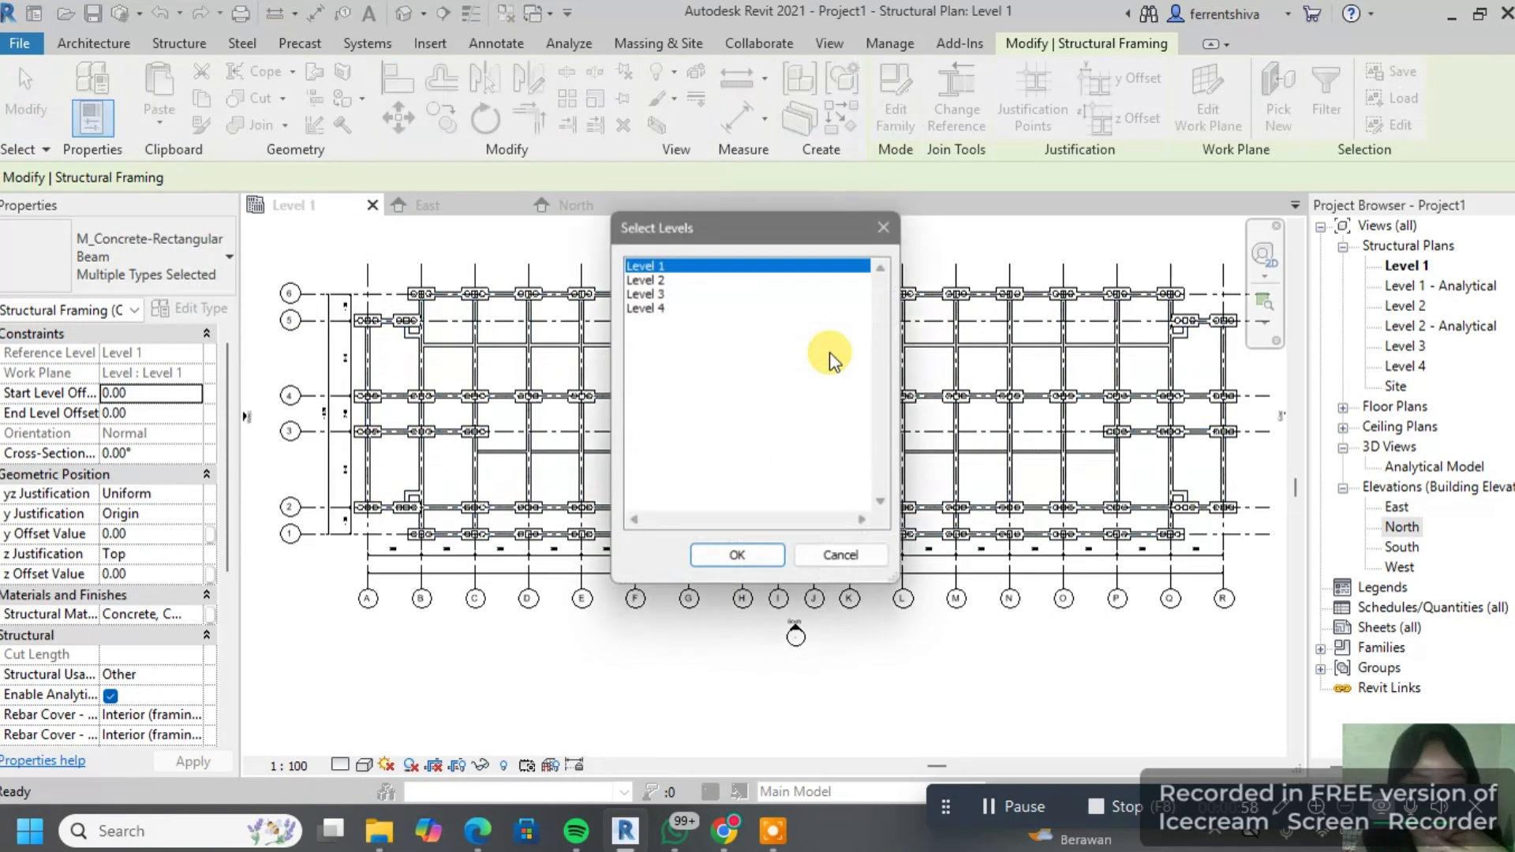
left_click(627, 278)
left_click(635, 306, "shift")
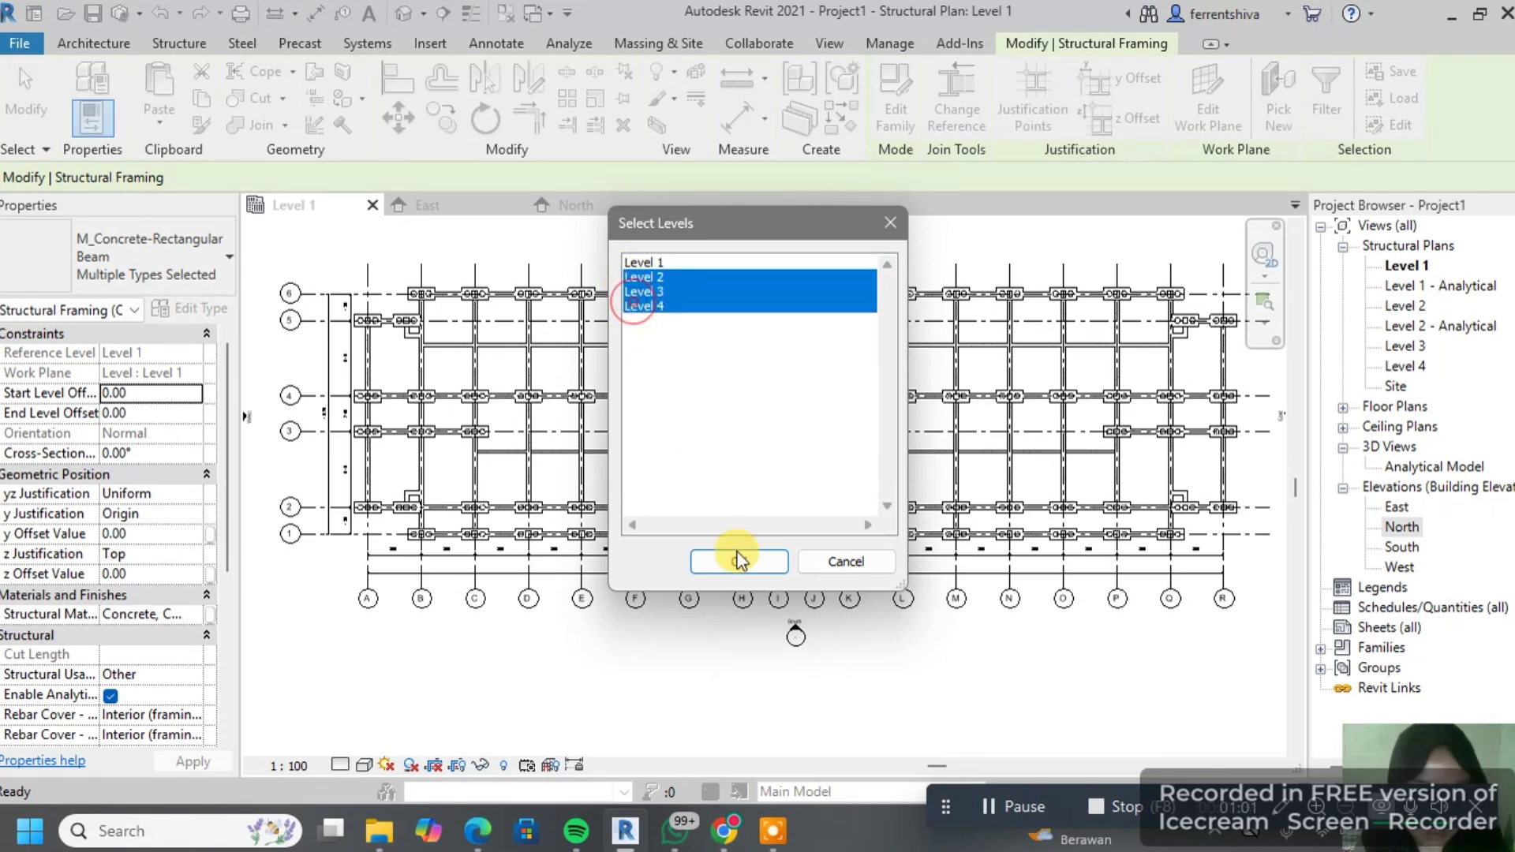
left_click(739, 562)
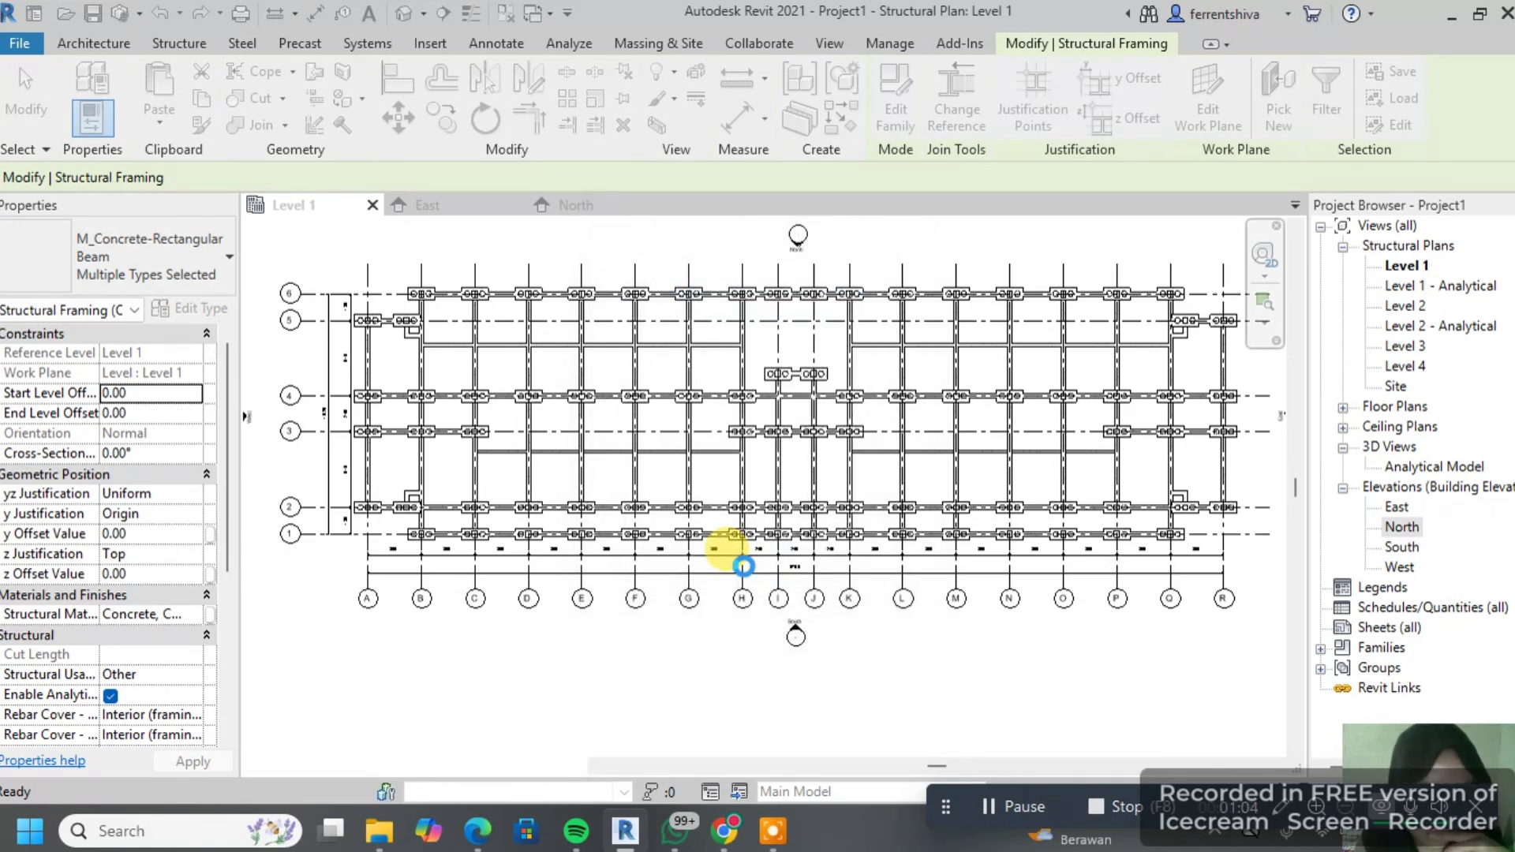
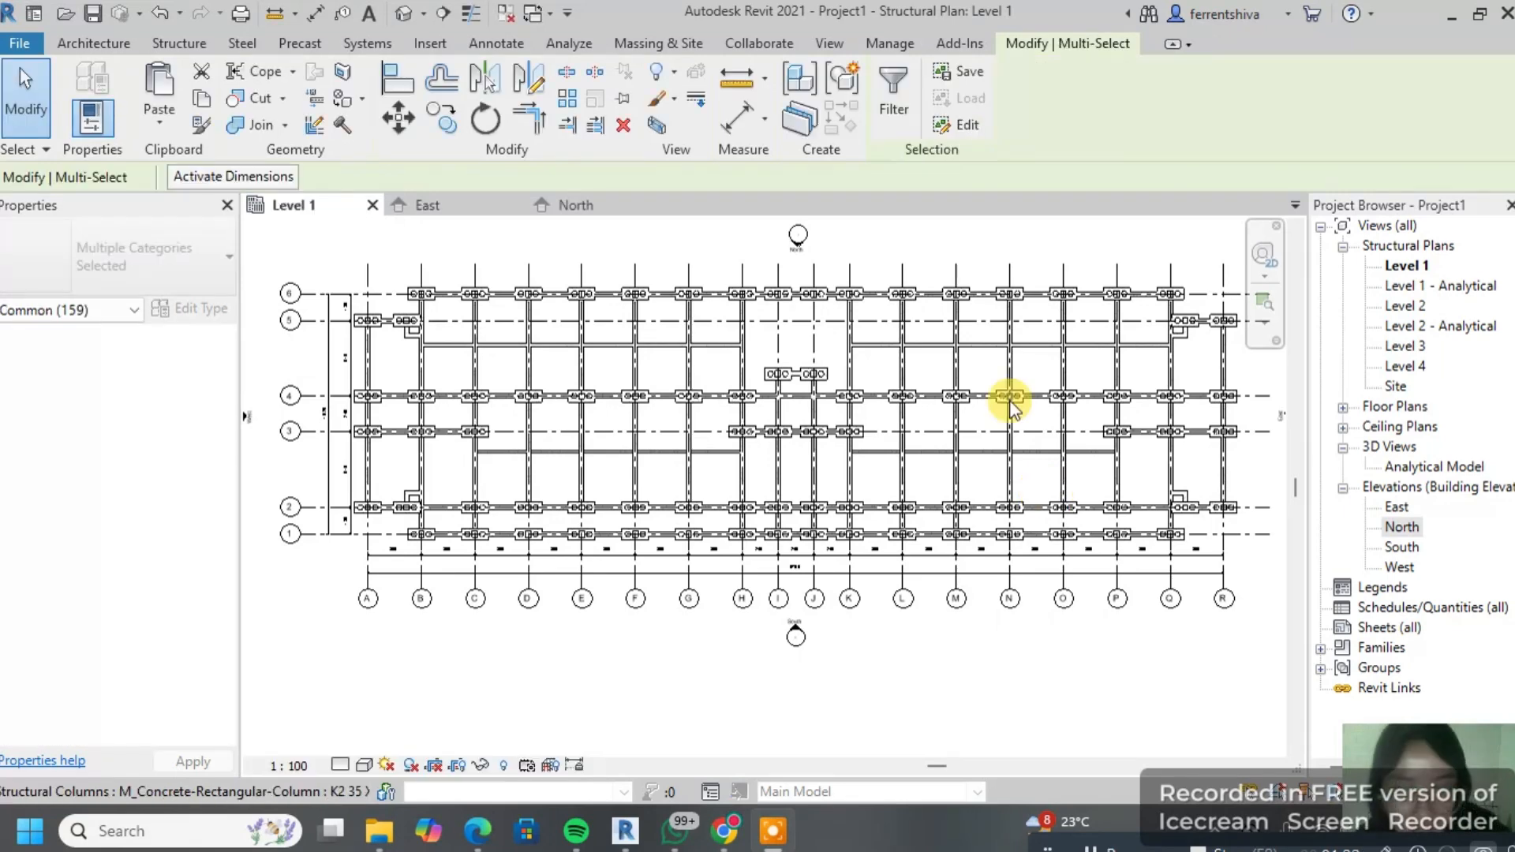
Step: Clear the selection and check the beams on the upper levels in the East elevation
left_click(423, 206)
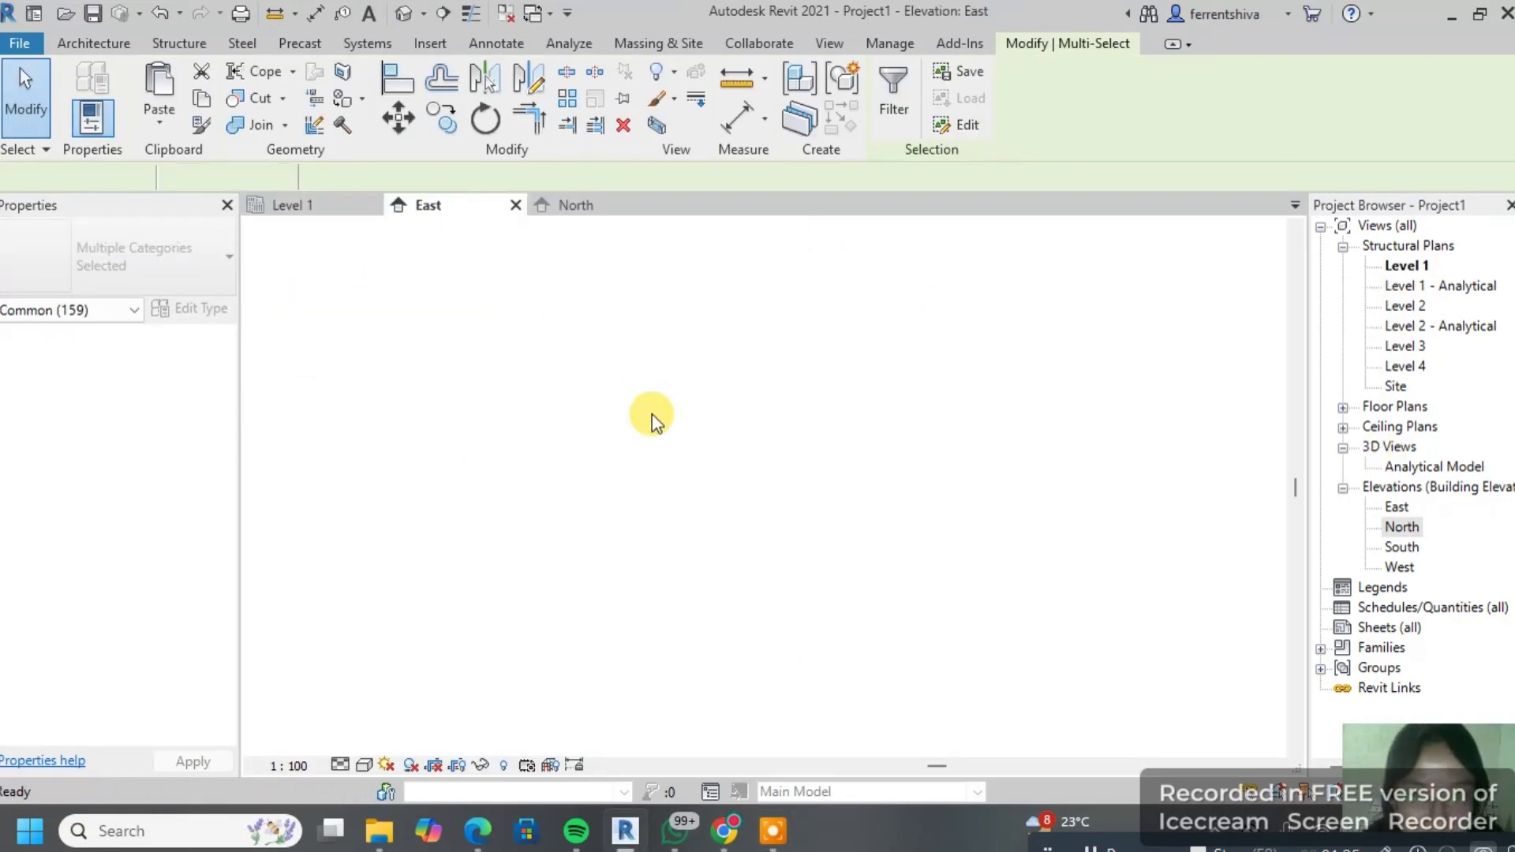
left_click(955, 384)
scroll(649, 338, "up", 1)
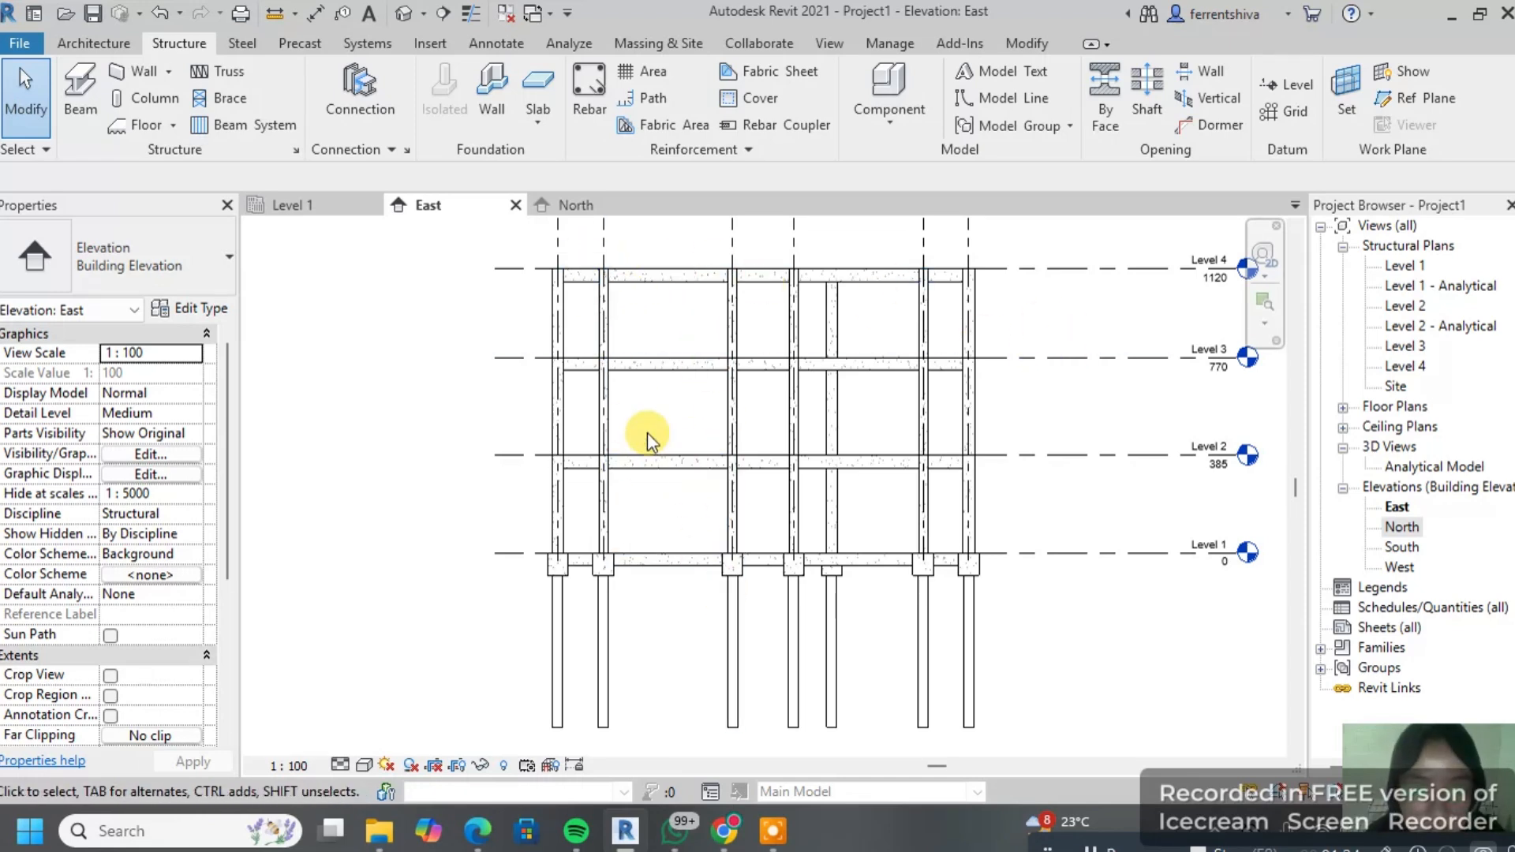
Step: In the Level 4 plan, delete the grid 4 beam between grids A and B and the grid 3 beams from grid A to grid C
double_click(1405, 366)
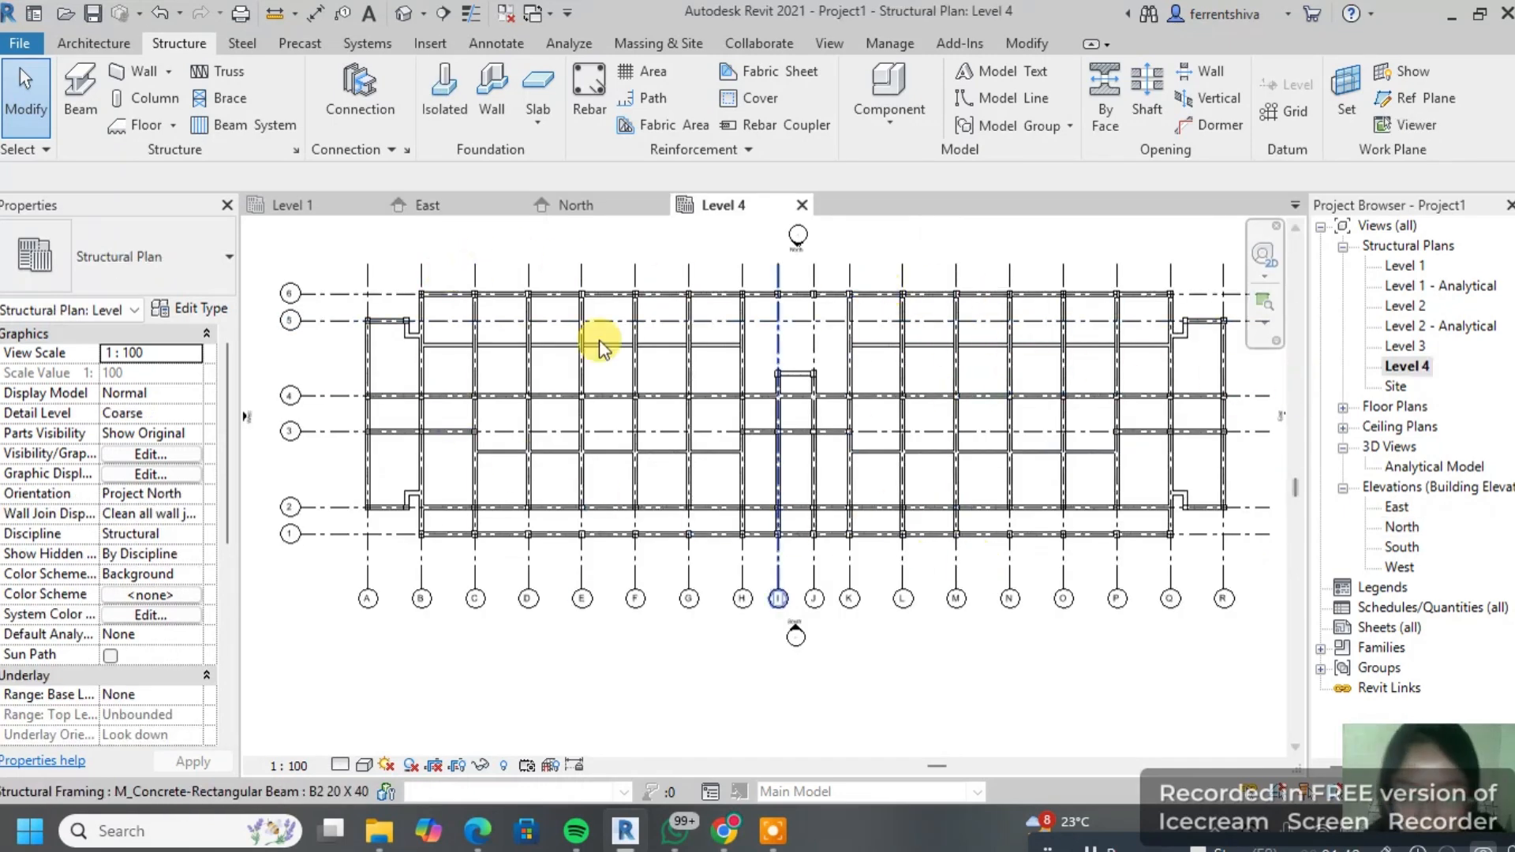
scroll(462, 338, "up", 1)
scroll(690, 366, "up", 2)
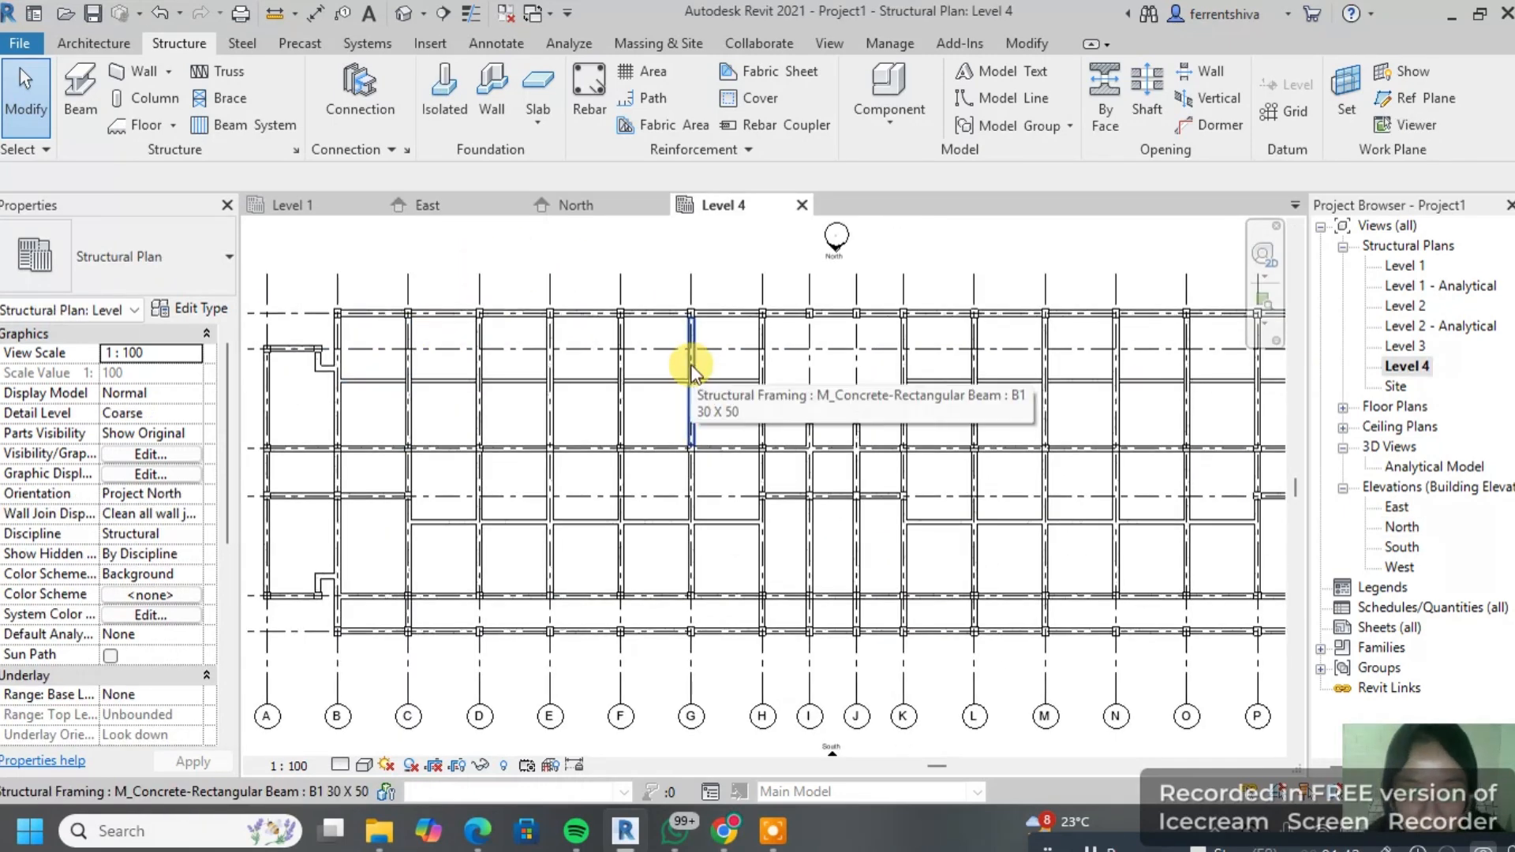
scroll(691, 371, "down", 1)
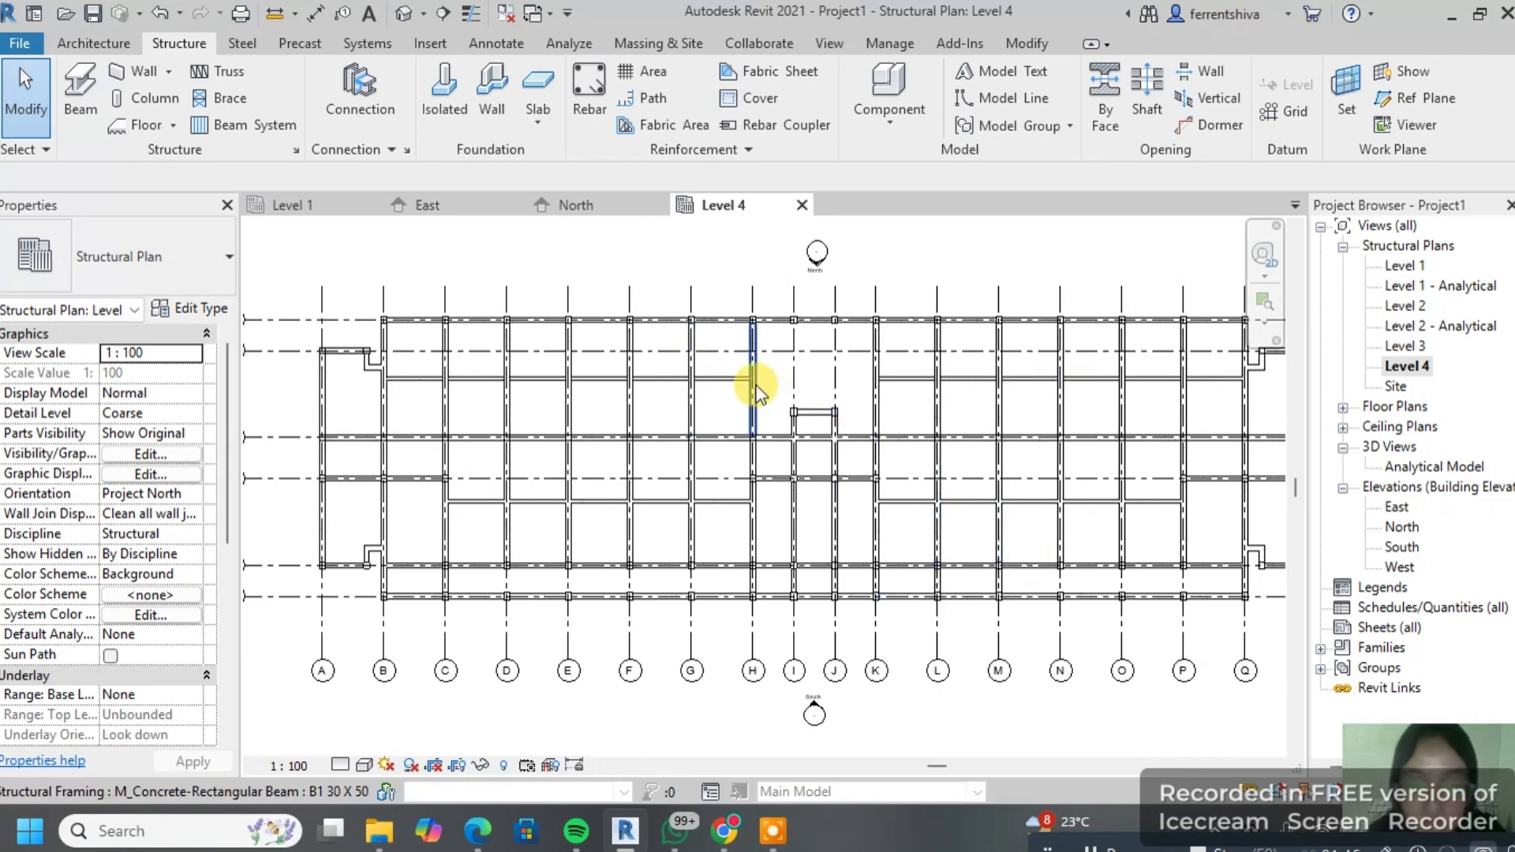
scroll(313, 469, "up", 1)
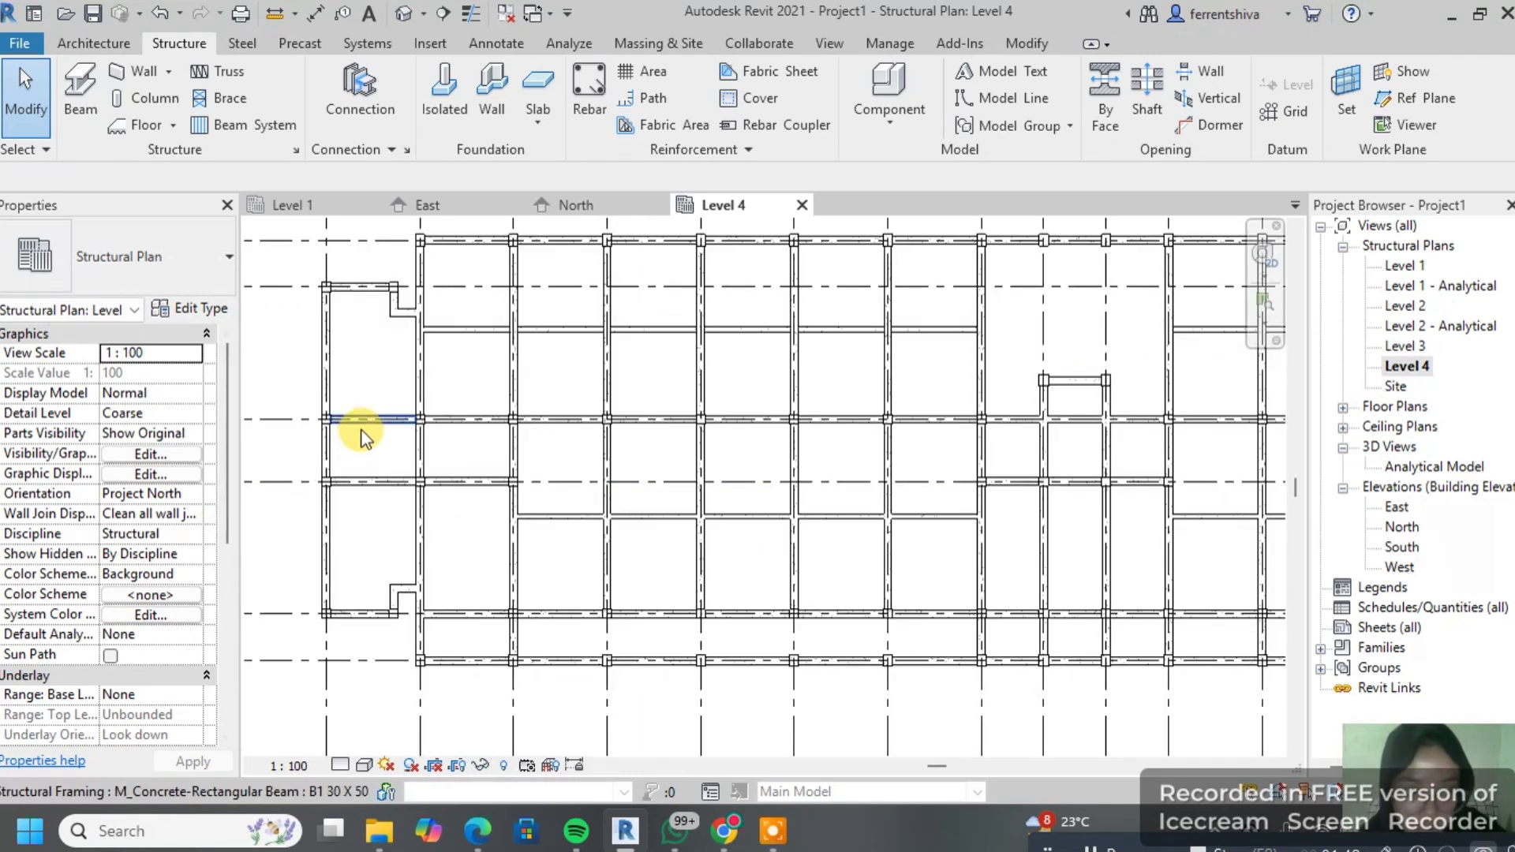
left_click(362, 426)
key("Delete")
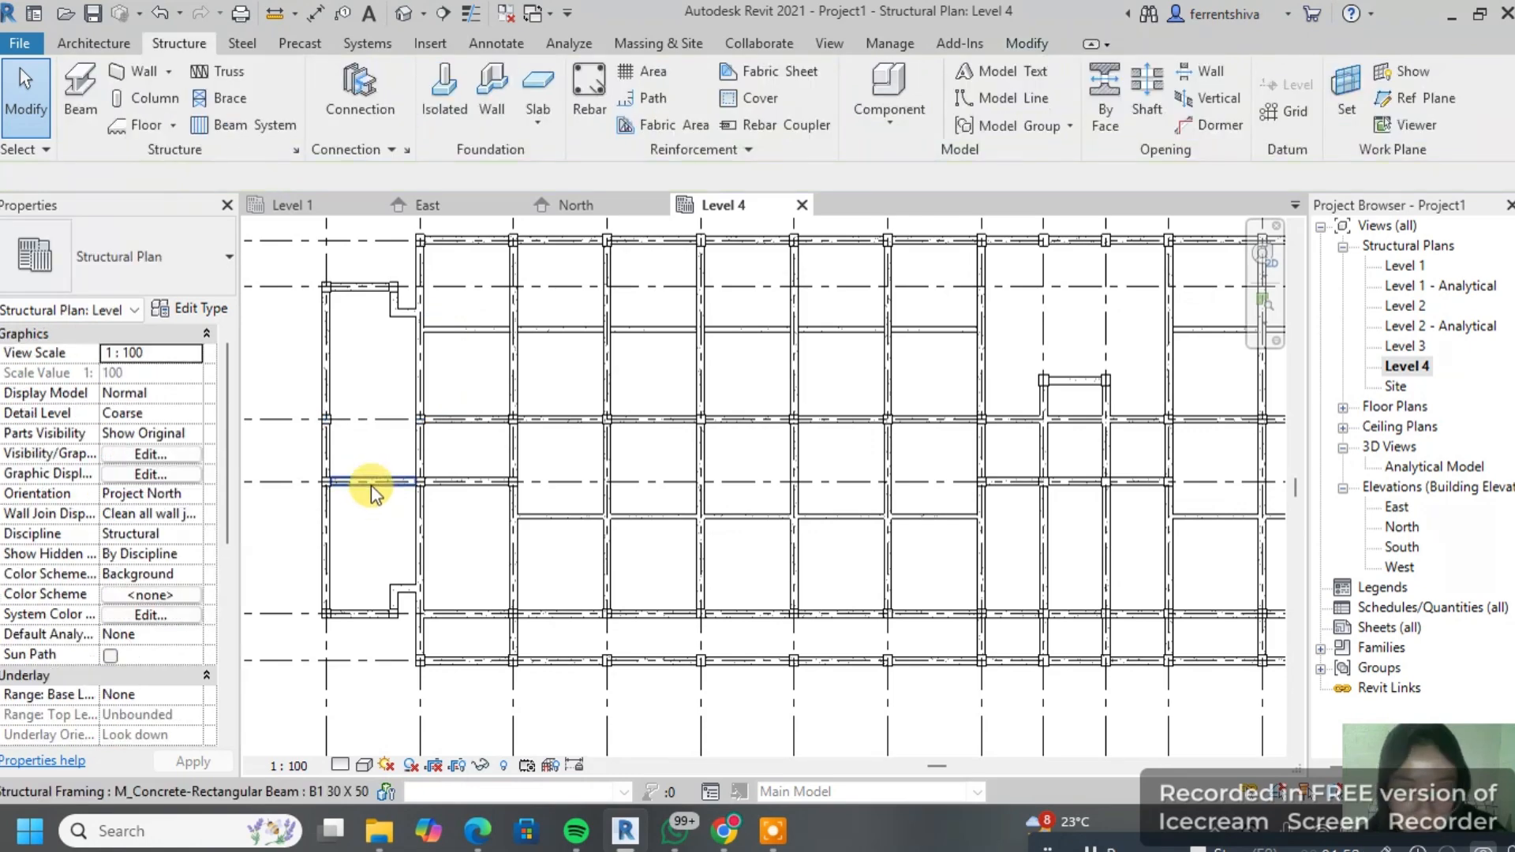
left_click(371, 484)
key("Delete")
left_click(483, 483)
key("Delete")
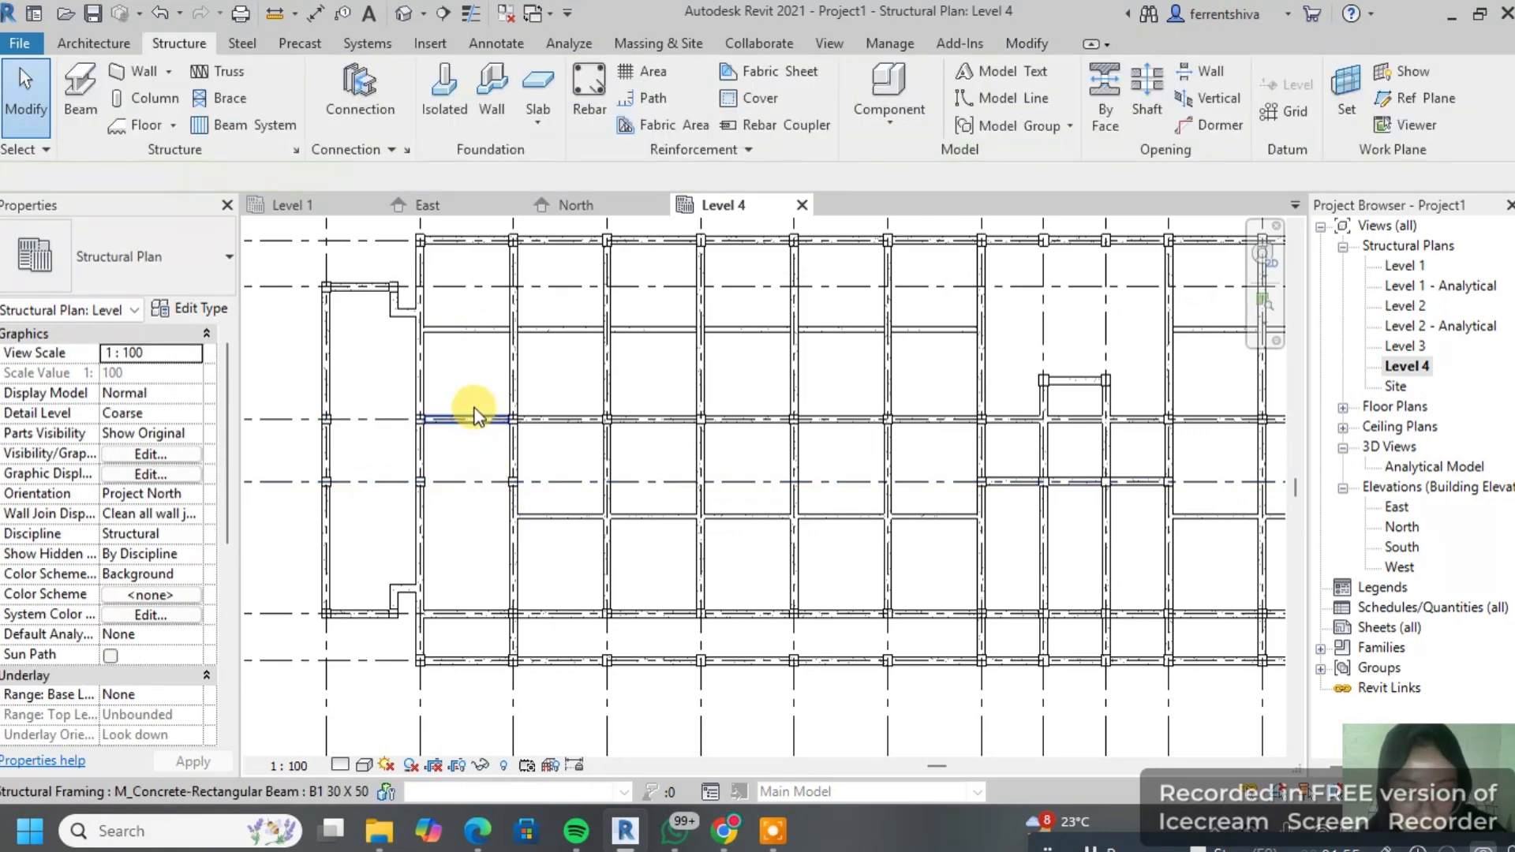
Step: Delete the grid 4 beam between grids B and C and the row of B2 beams between grids 4 and 5 from grid B to grid H
left_click(464, 423)
key("Delete")
left_click(466, 334)
key("Delete")
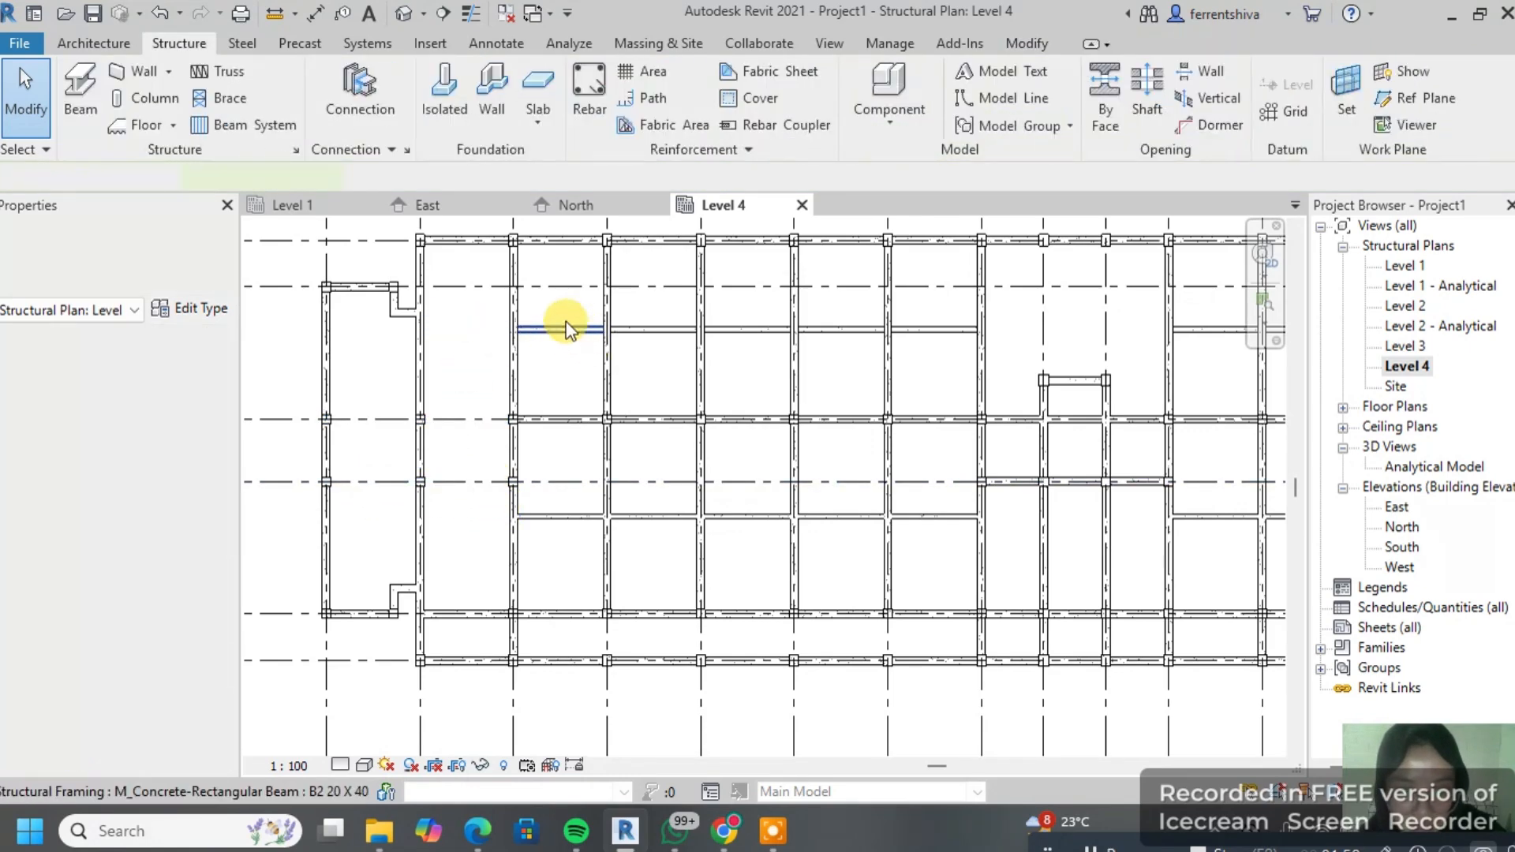
left_click(654, 338)
key("Delete")
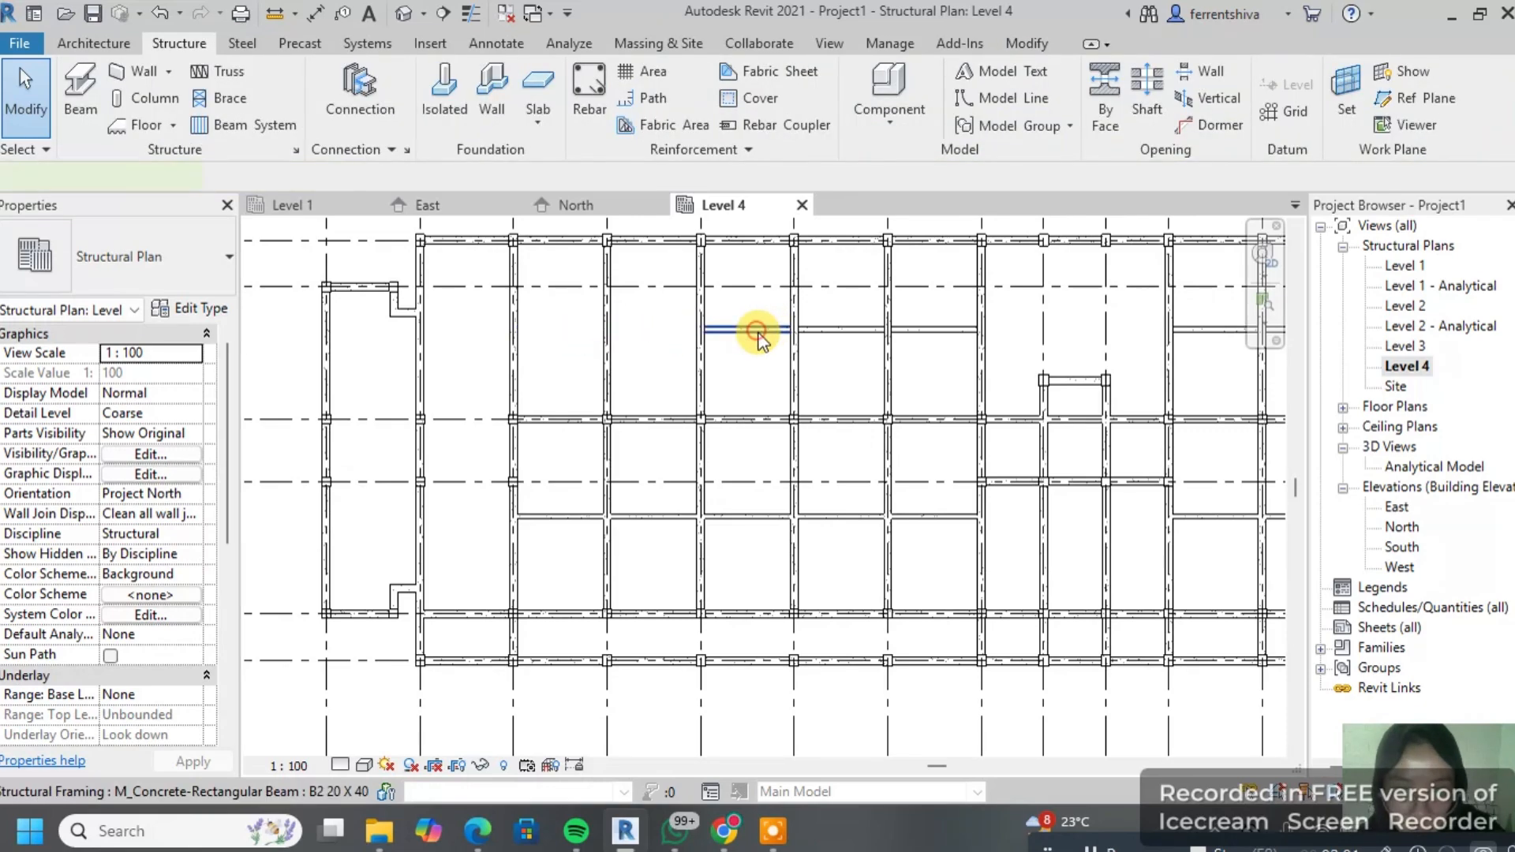
left_click(759, 330)
key("Delete")
left_click(835, 338)
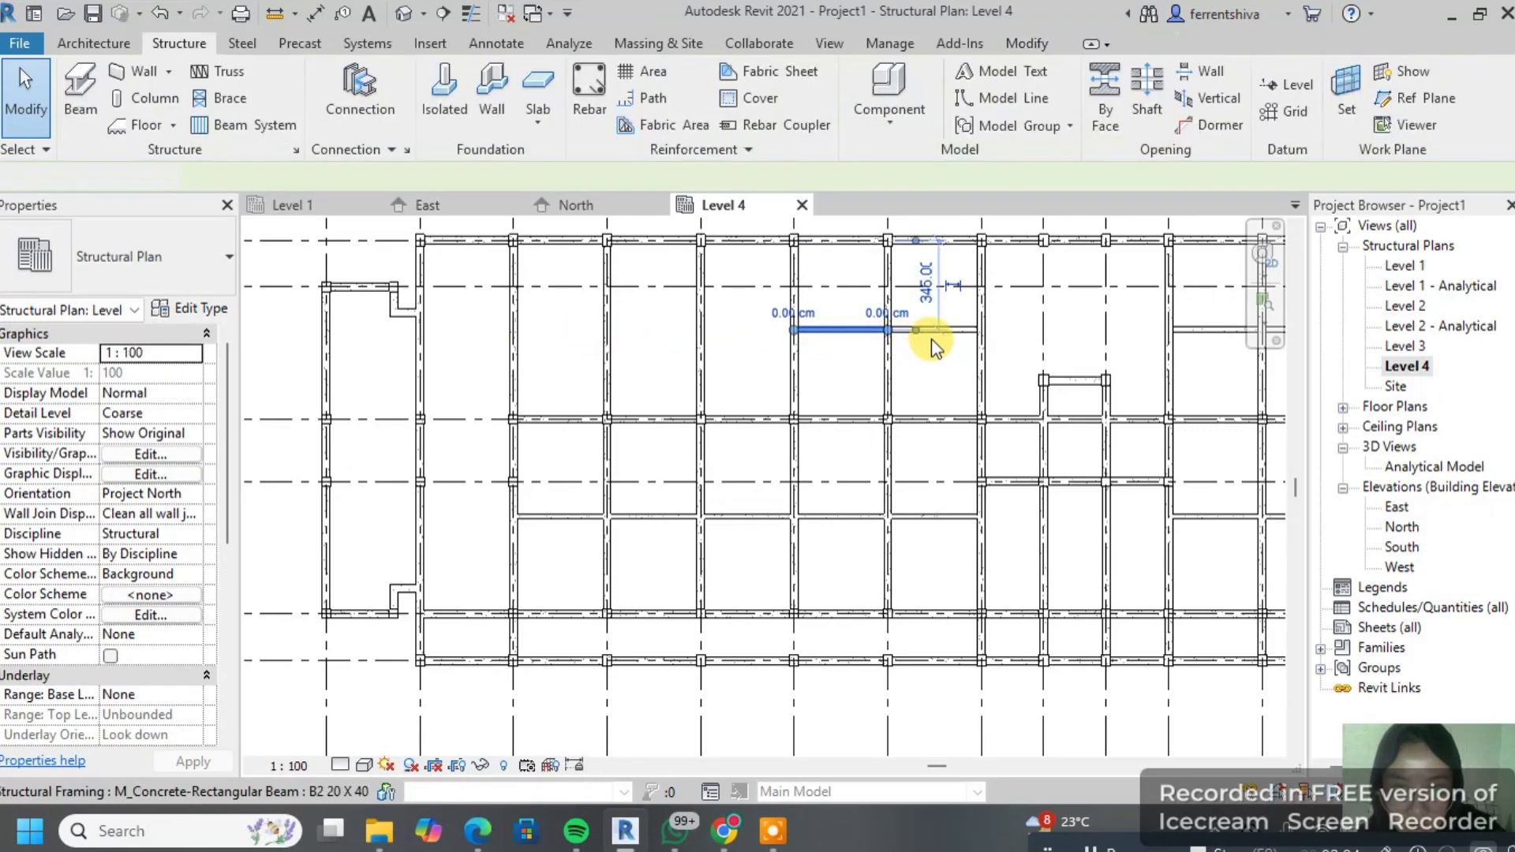
Step: Delete the B2 beams between grids 2 and 3 and the other interior Level 4 beams, keeping the perimeter and grids E, H, K and N
left_click(926, 516)
key("Delete")
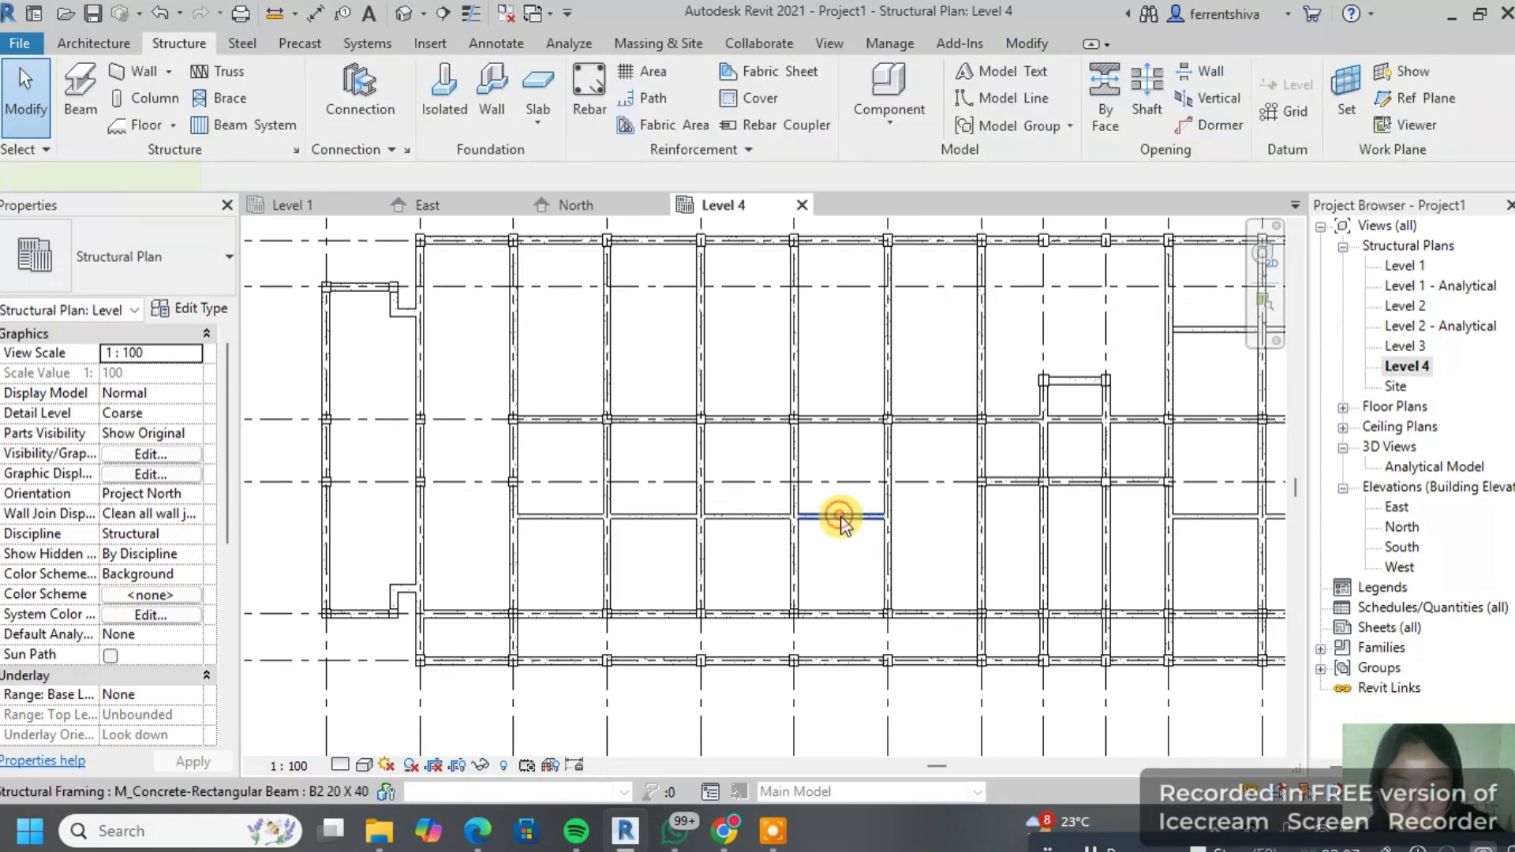
left_click(632, 517)
key("Delete")
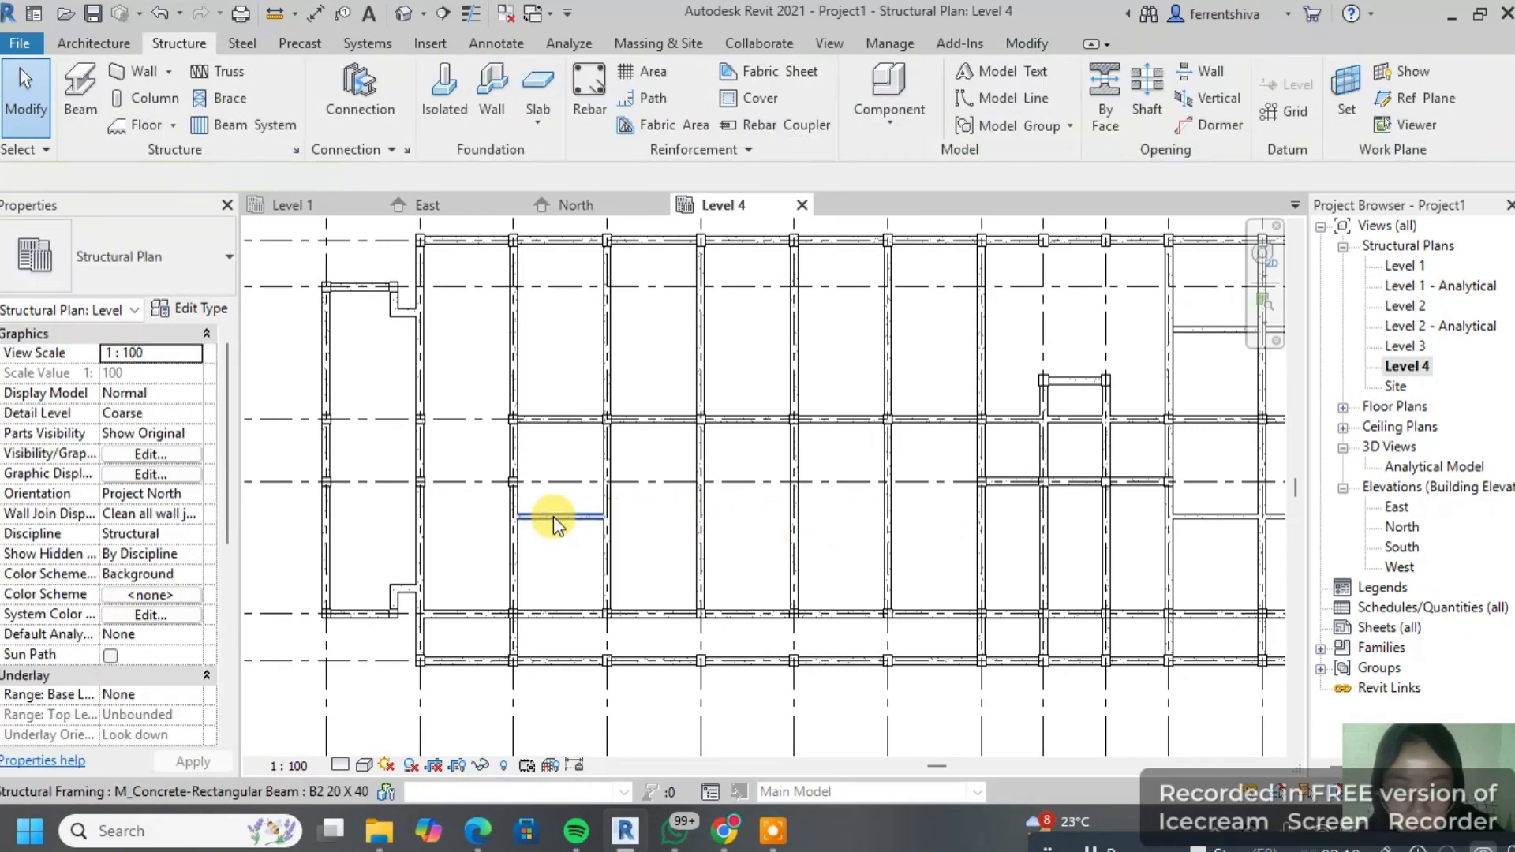
left_click(552, 517)
key("Delete")
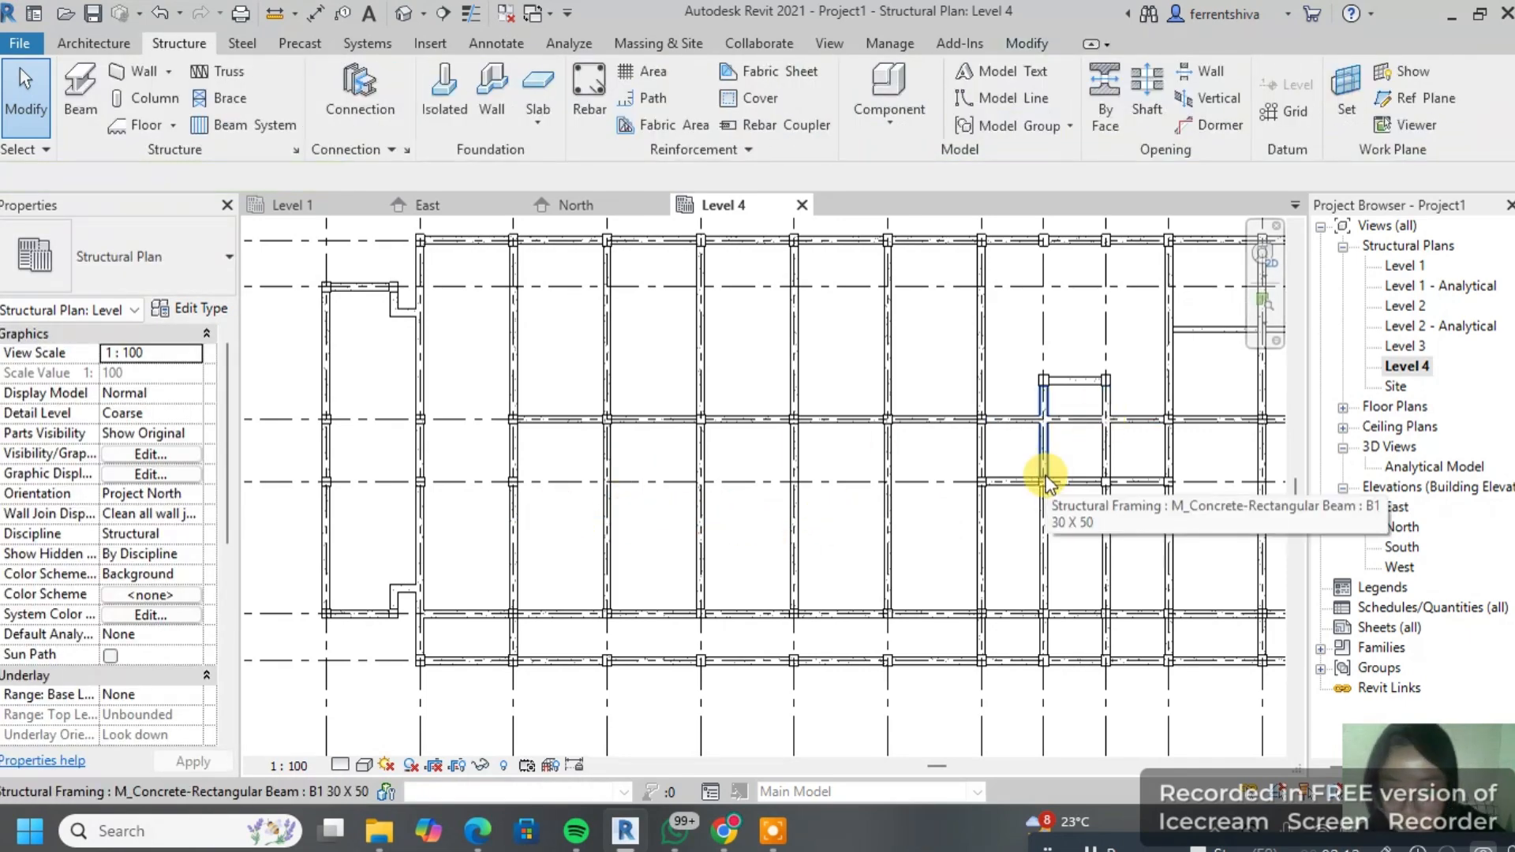
scroll(879, 399, "down", 4)
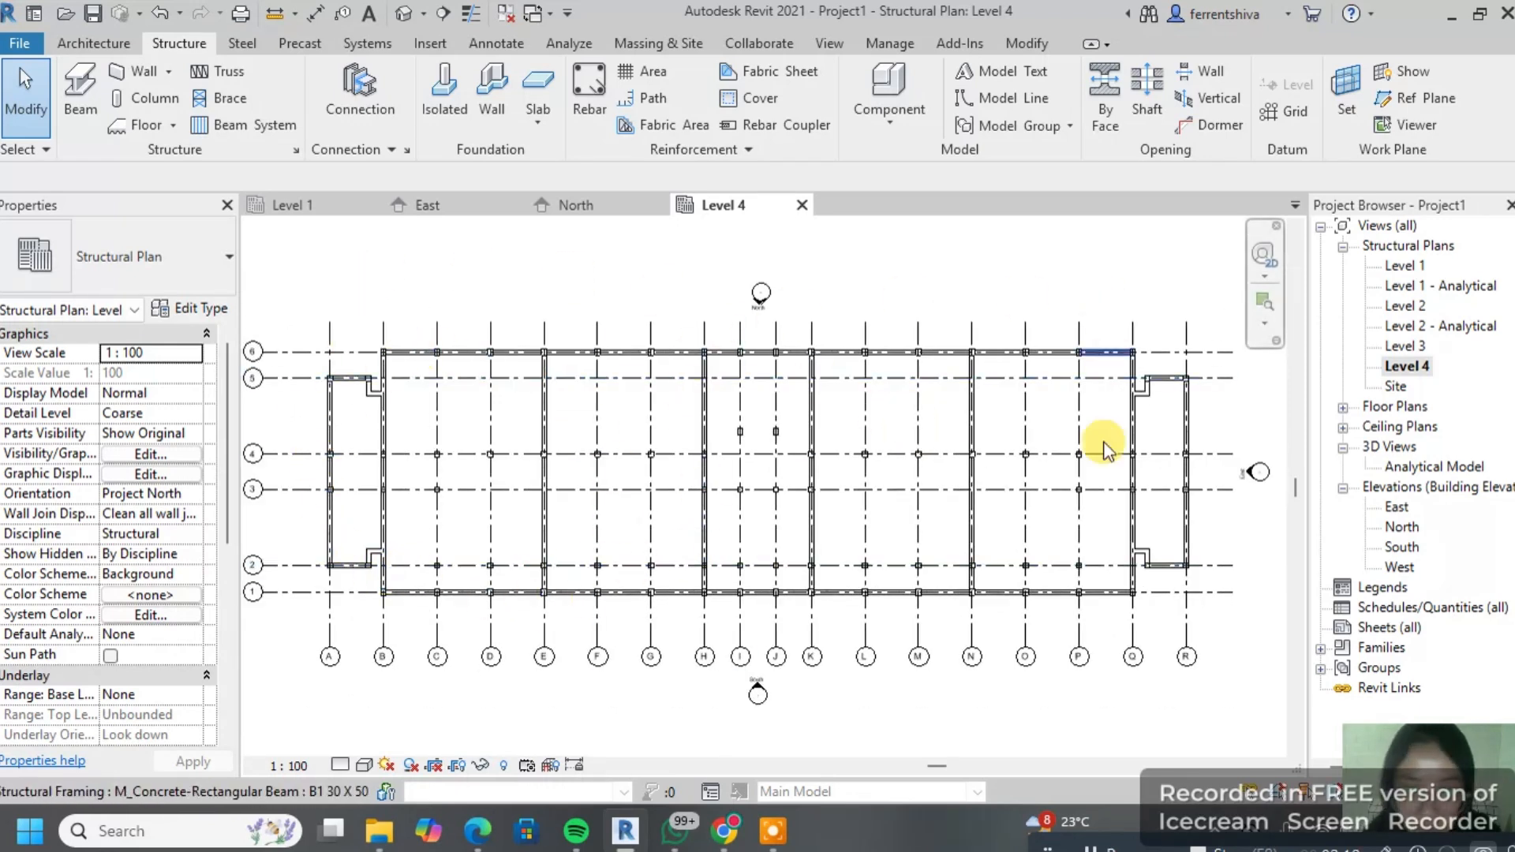
Step: Return to the Level 1 plan and try starting a foundation slab
left_click(322, 204)
middle_click_drag(839, 365, 818, 406)
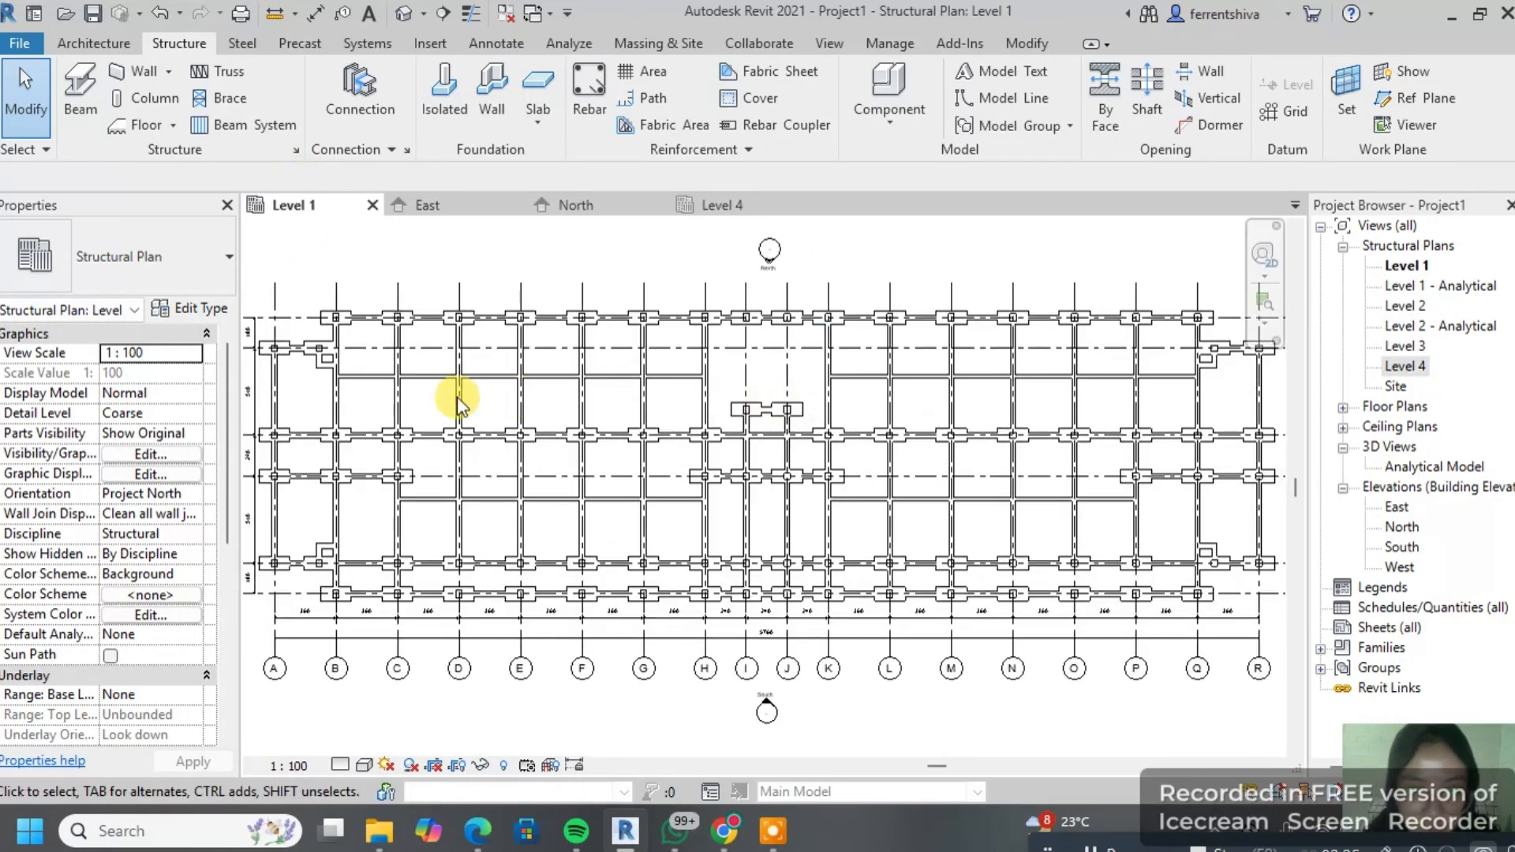
scroll(1012, 348, "up", 1)
scroll(990, 338, "down", 1)
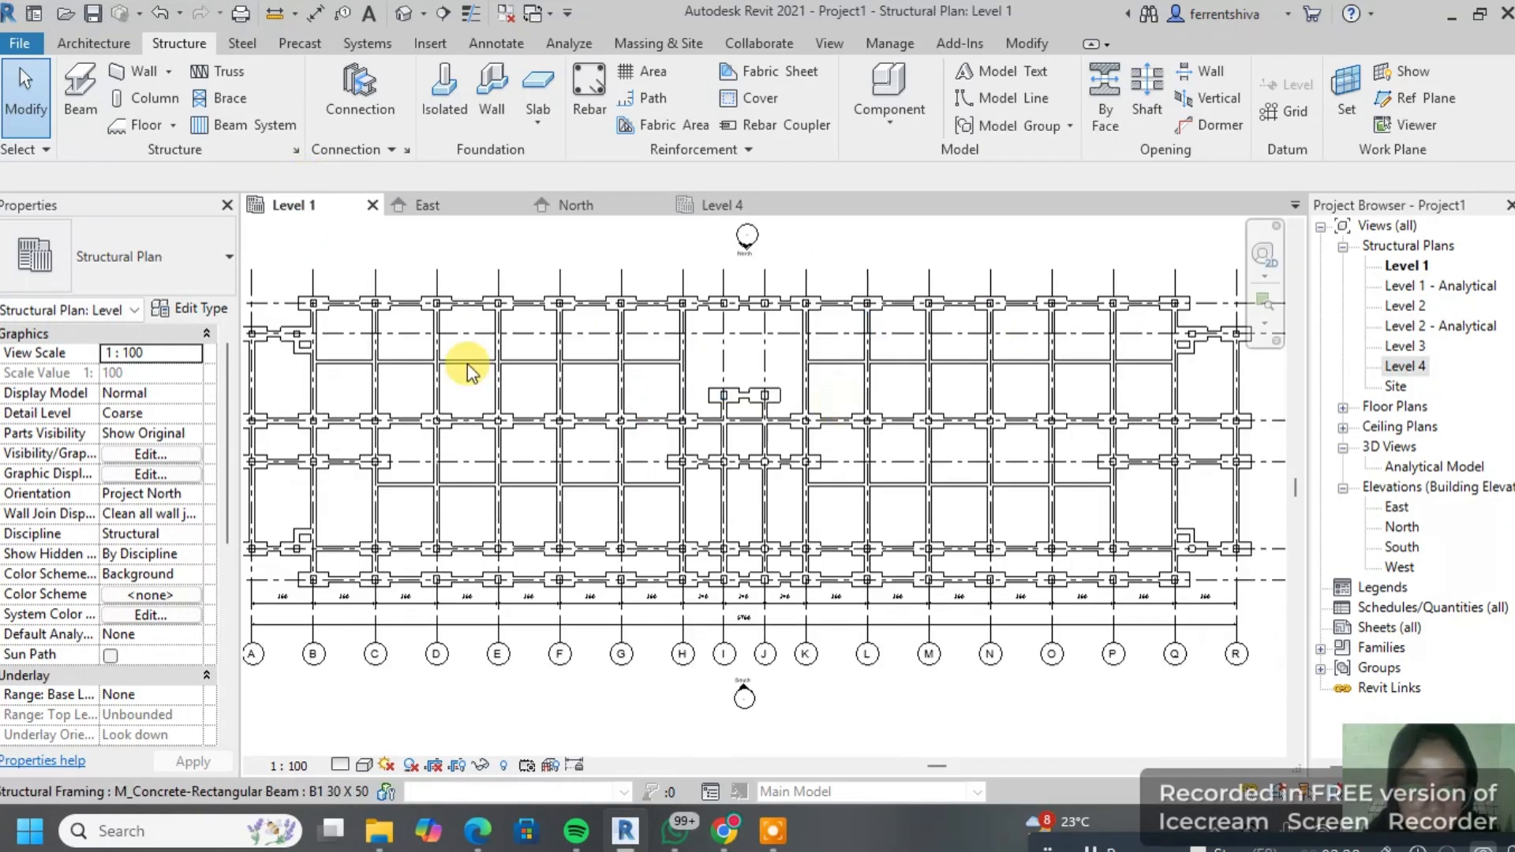
middle_click_drag(342, 344, 440, 321)
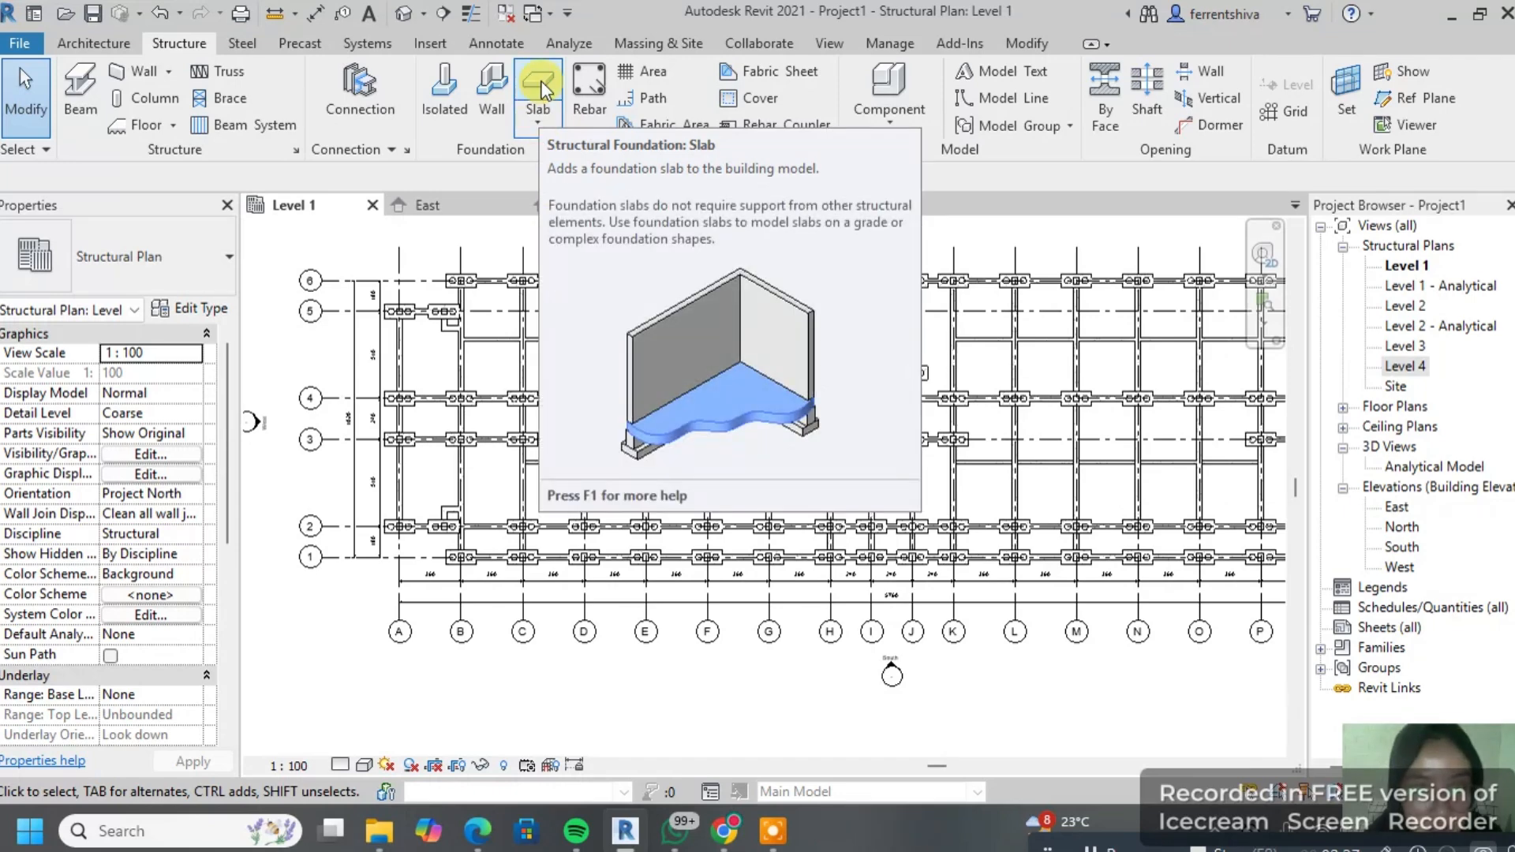
left_click(539, 88)
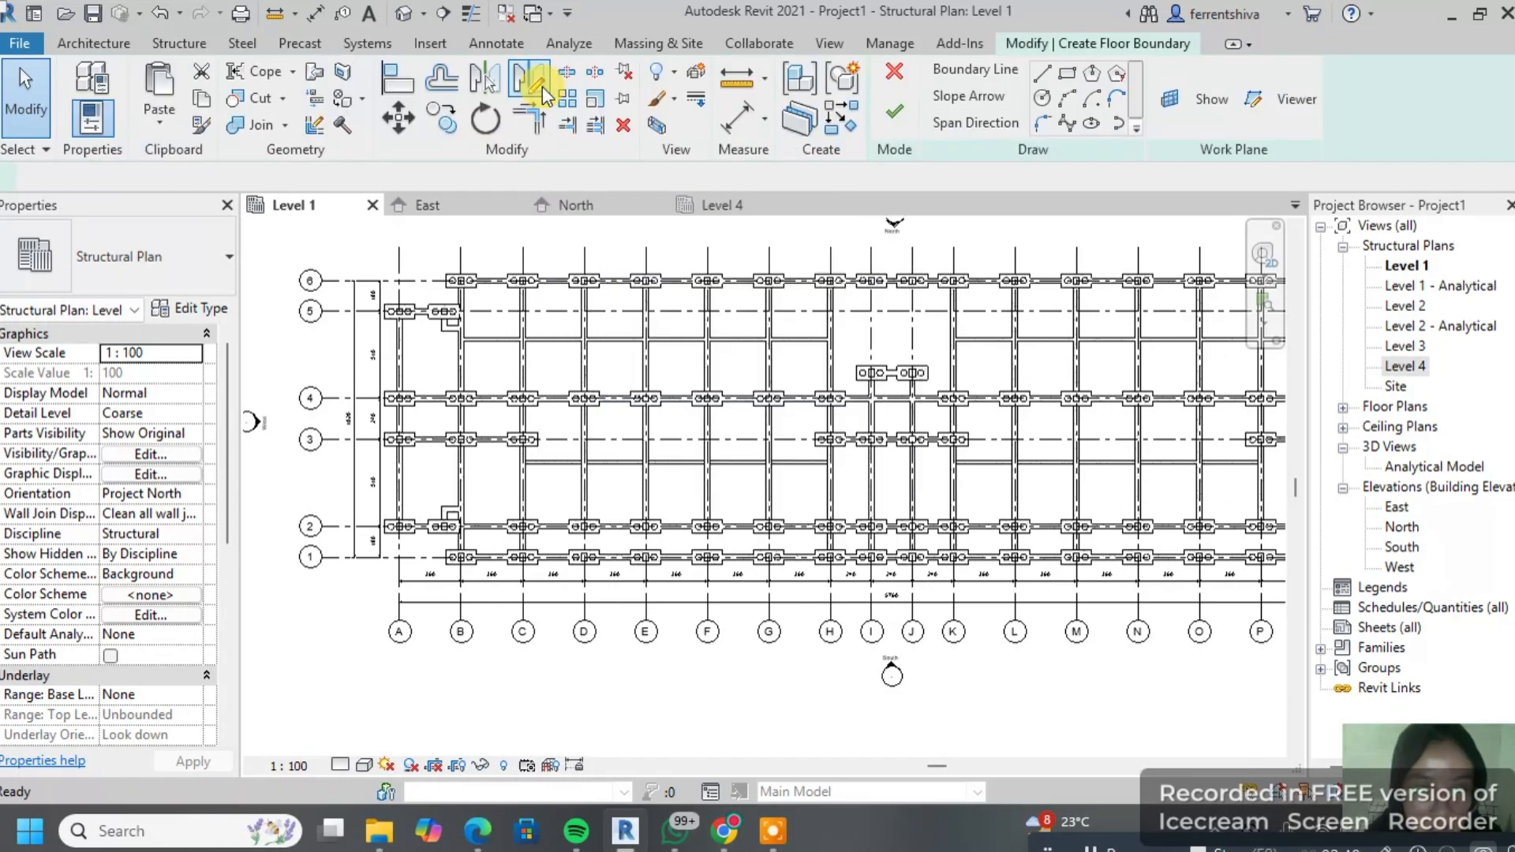
scroll(452, 304, "up", 2)
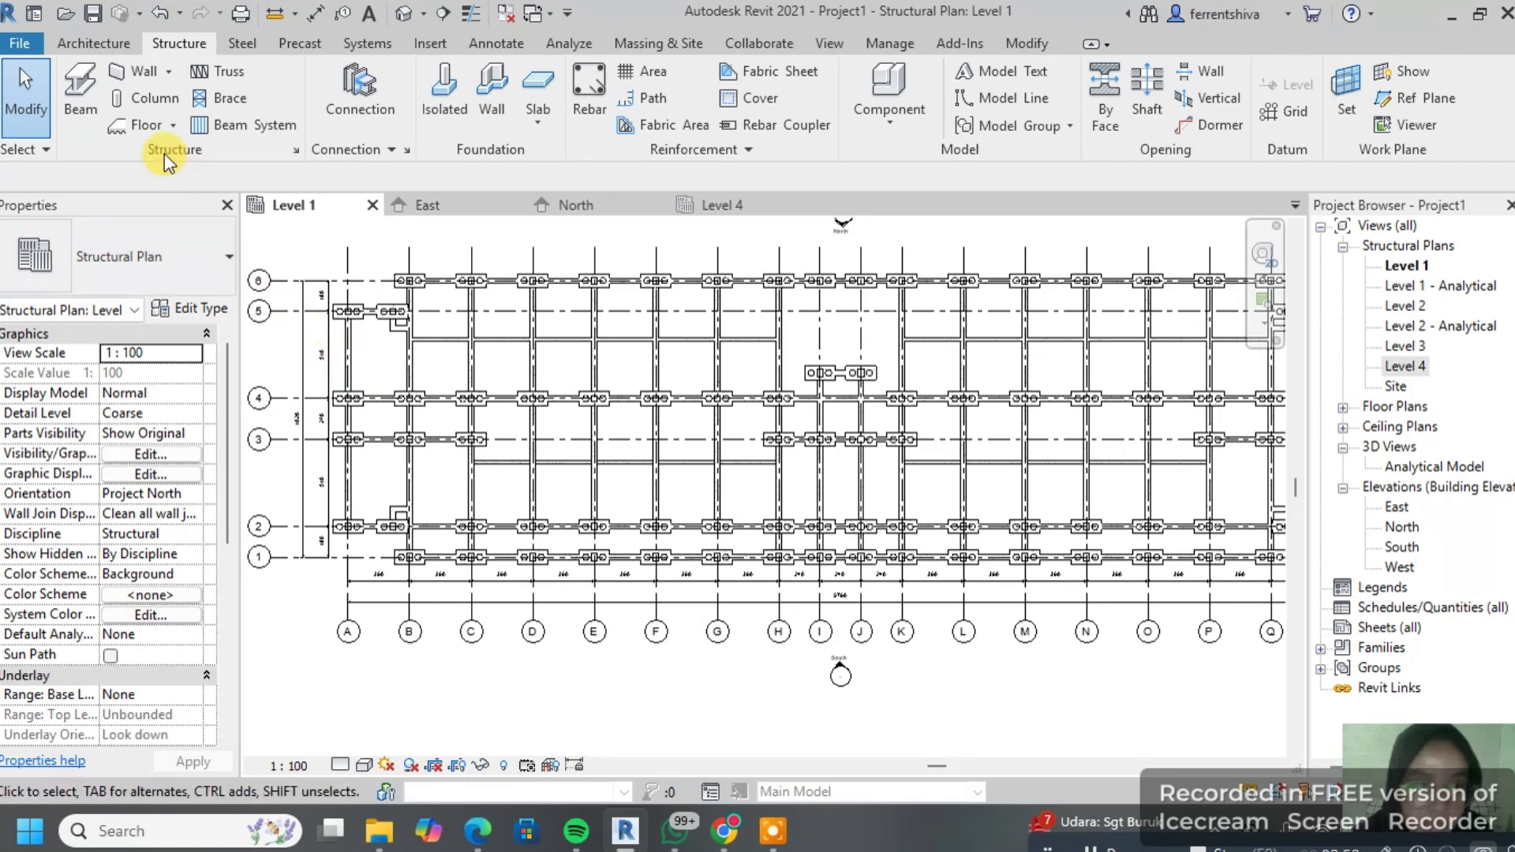
Step: Start a structural floor and duplicate the Generic 300mm type as PL 15 CM
left_click(145, 126)
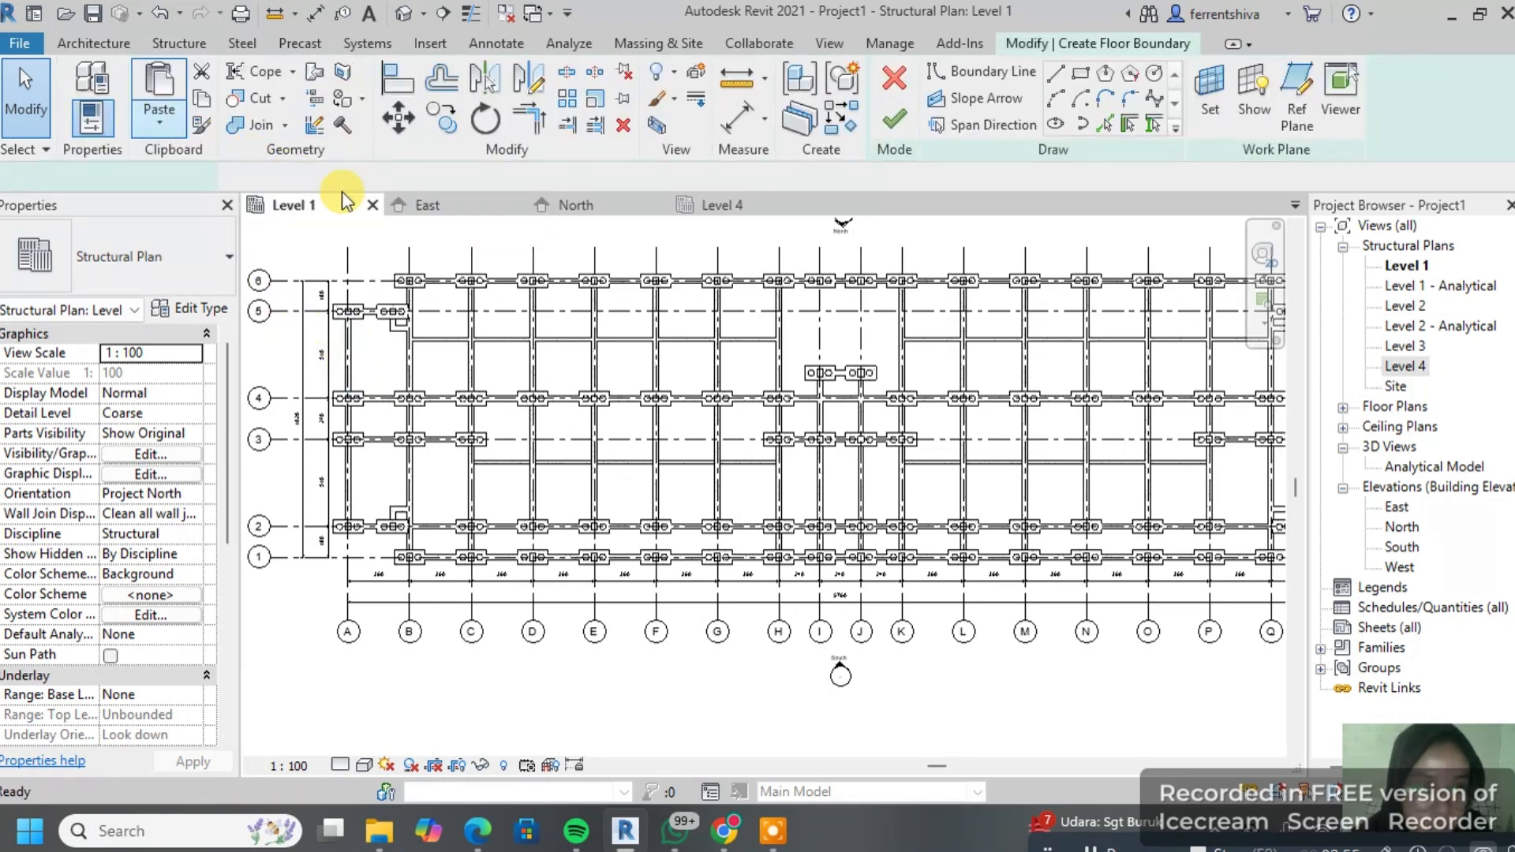
left_click(197, 276)
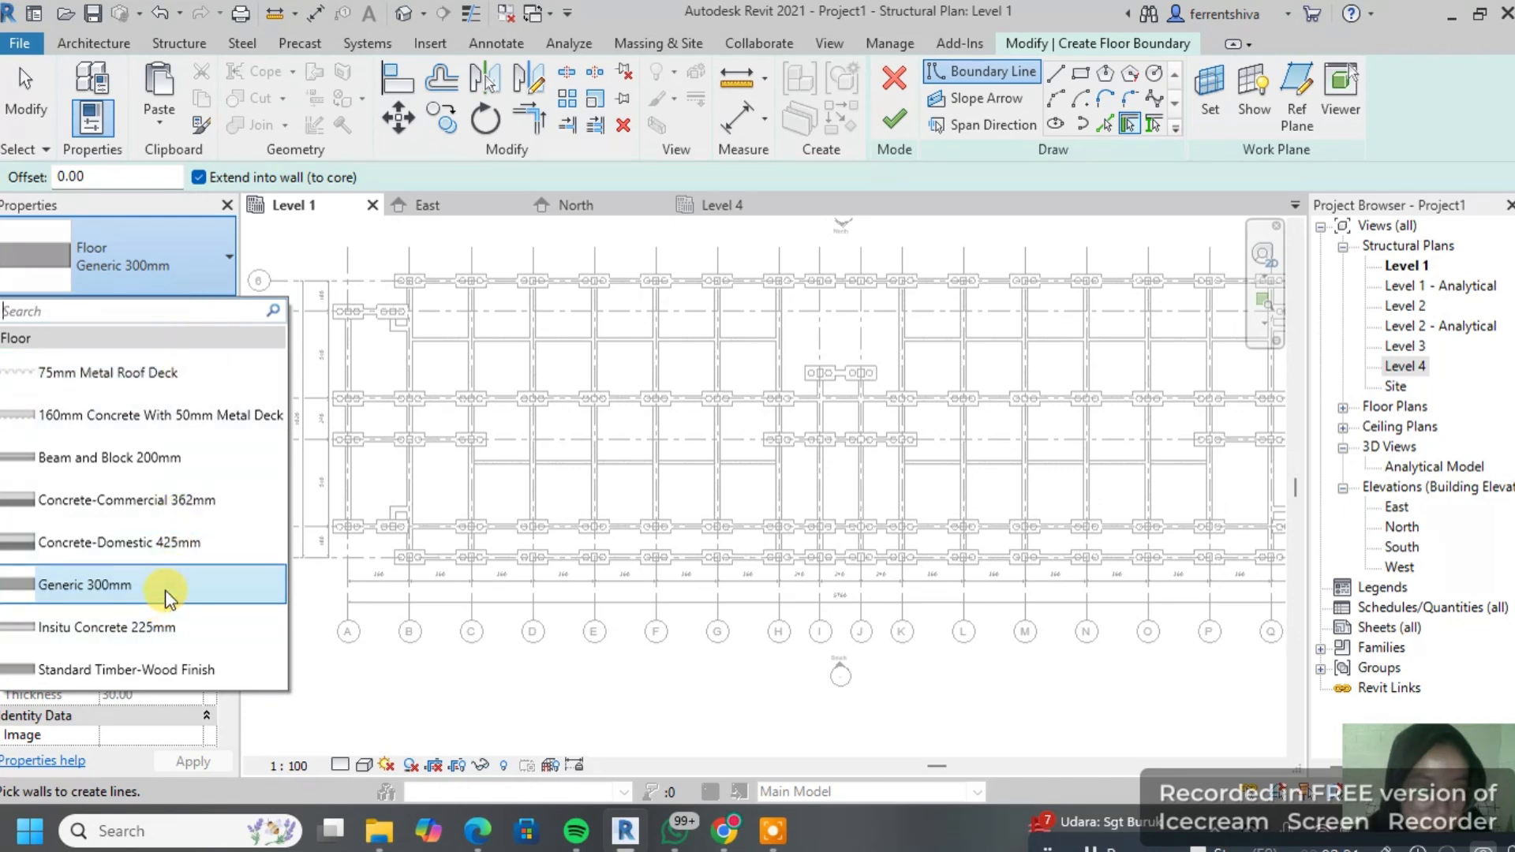
left_click(177, 273)
left_click(197, 309)
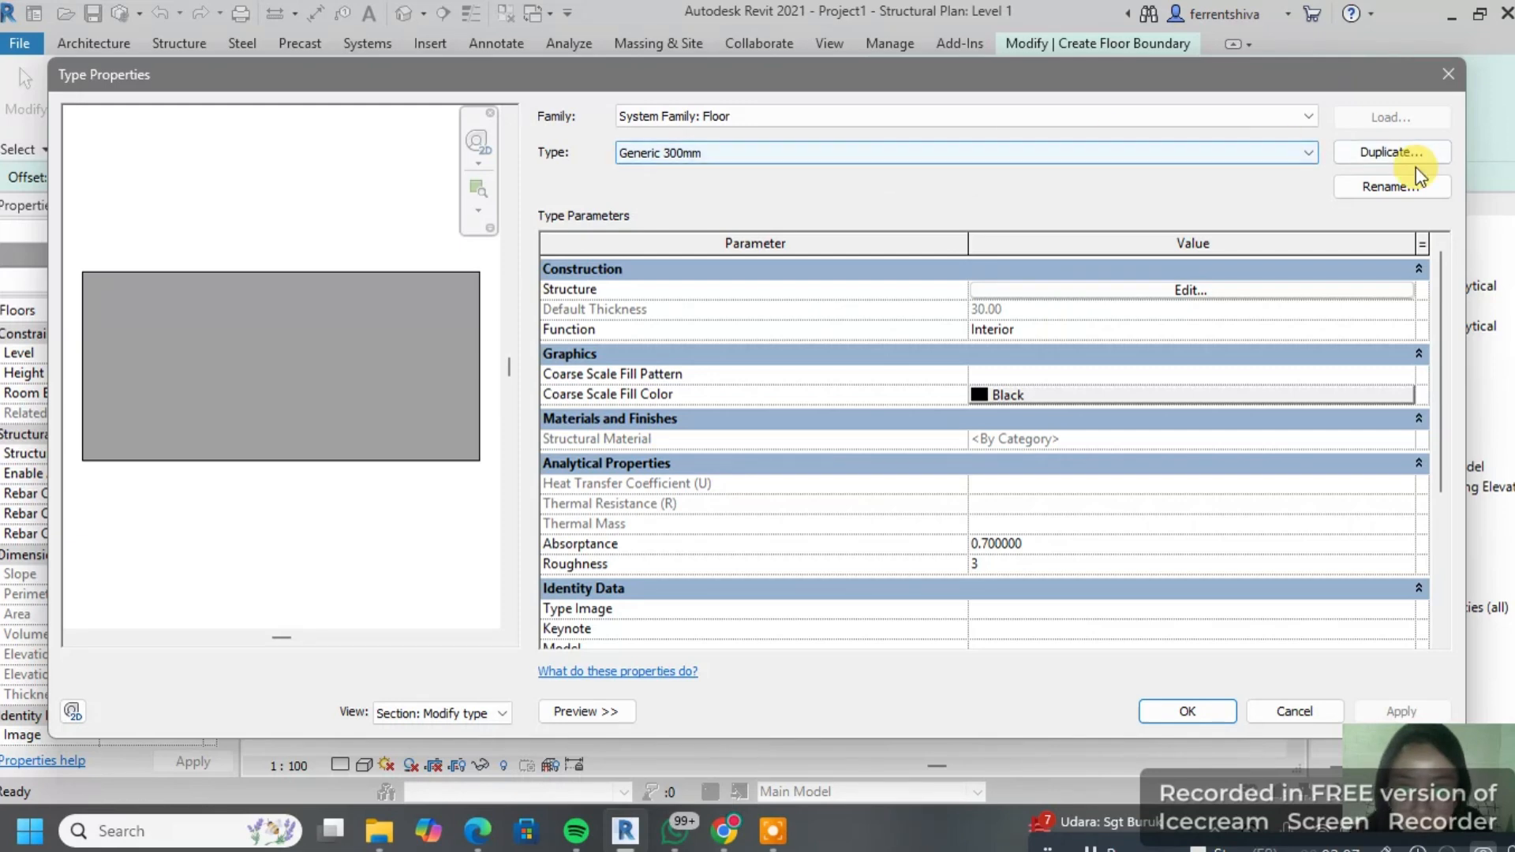
left_click(1409, 155)
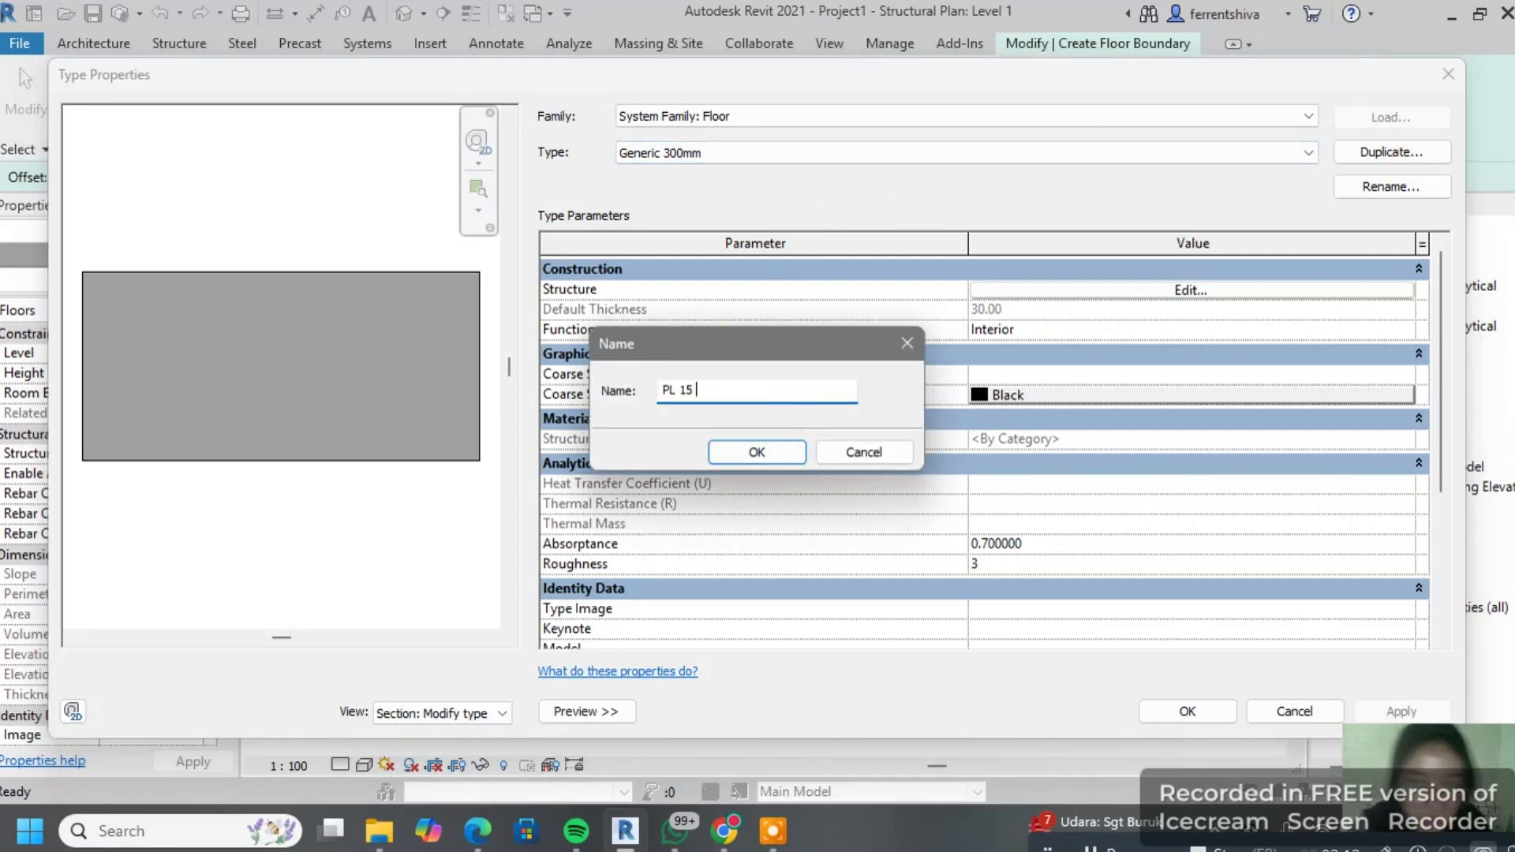
left_click(778, 451)
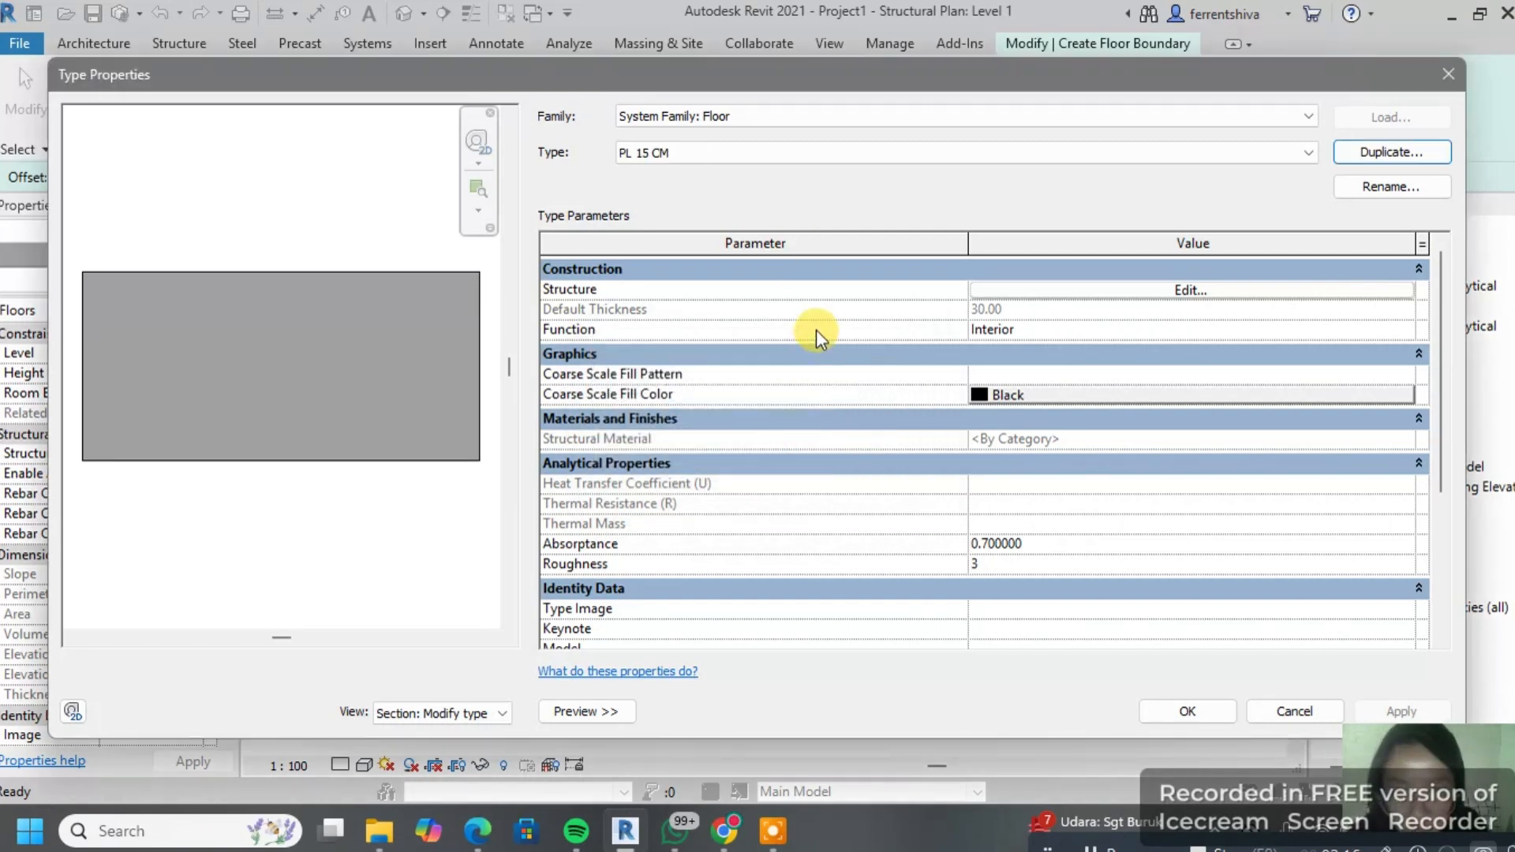
Step: Set the structure layer thickness of the PL 15 CM floor type to 15 cm
left_click(1146, 289)
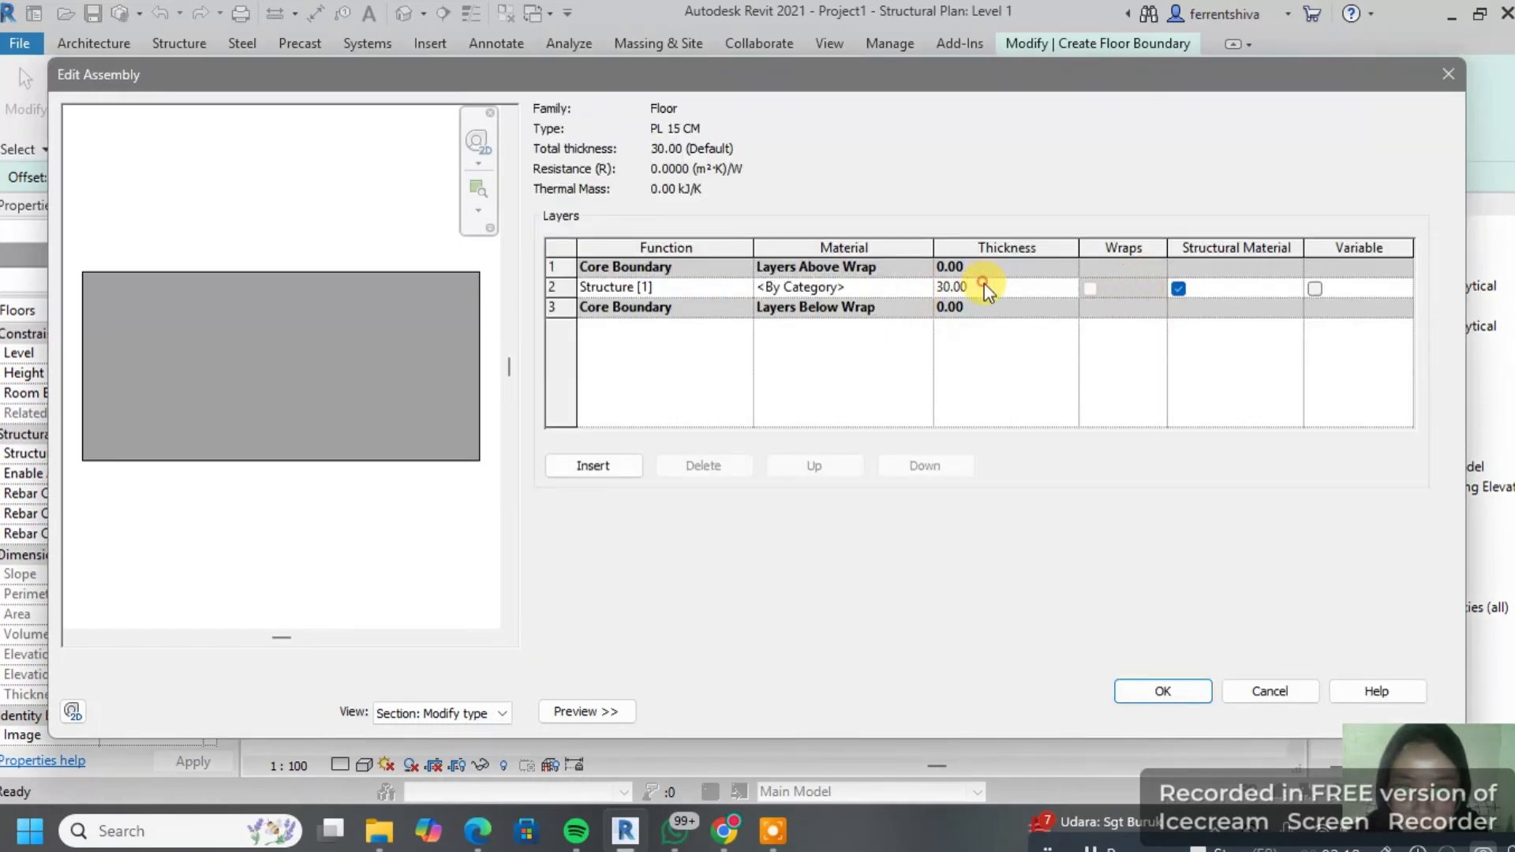
left_click(985, 285)
type("15")
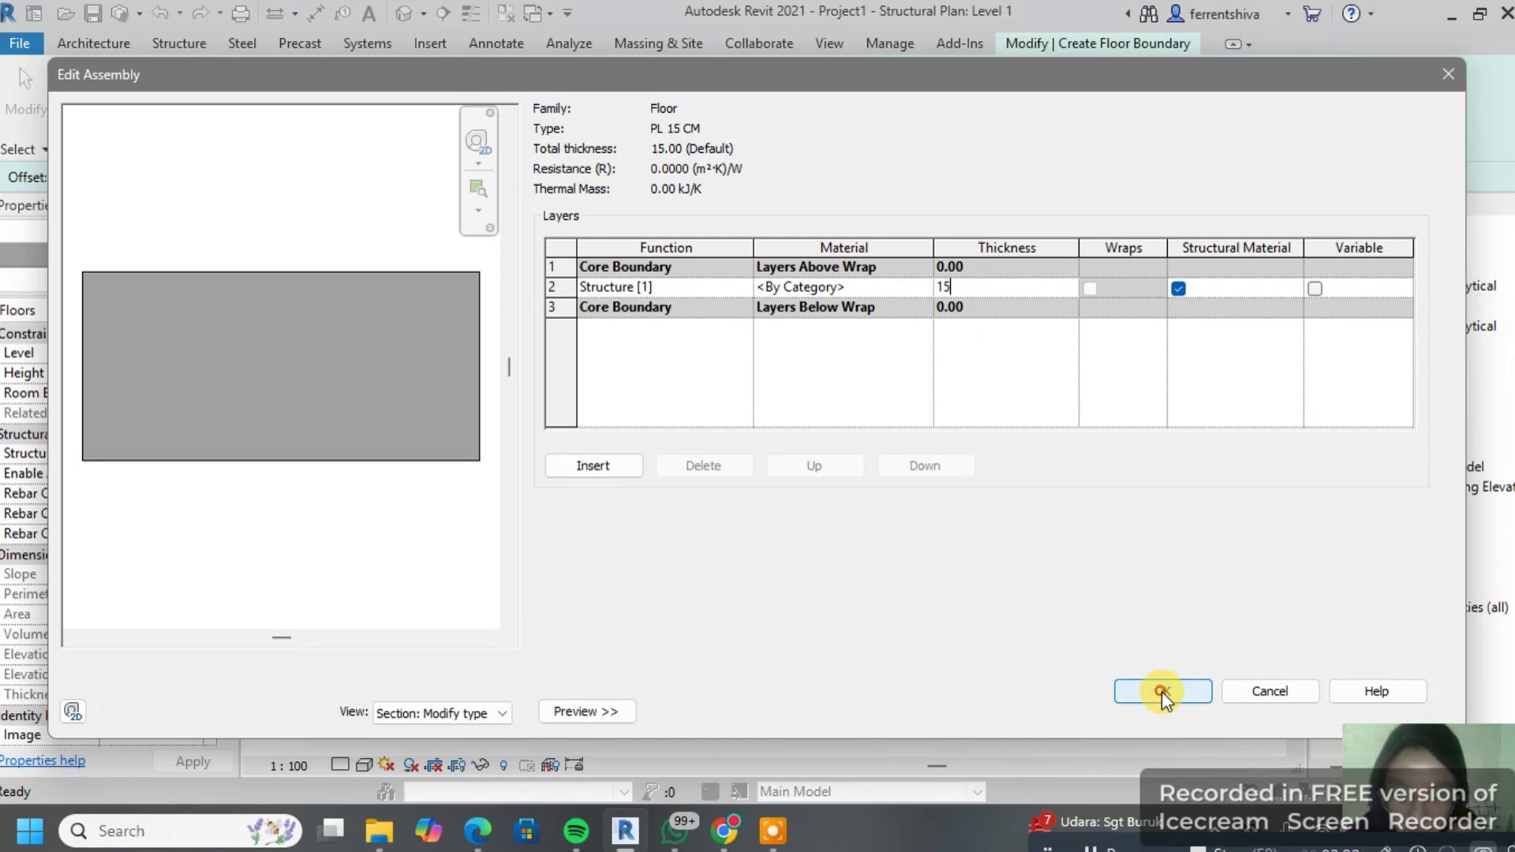
left_click(1162, 691)
left_click(1168, 714)
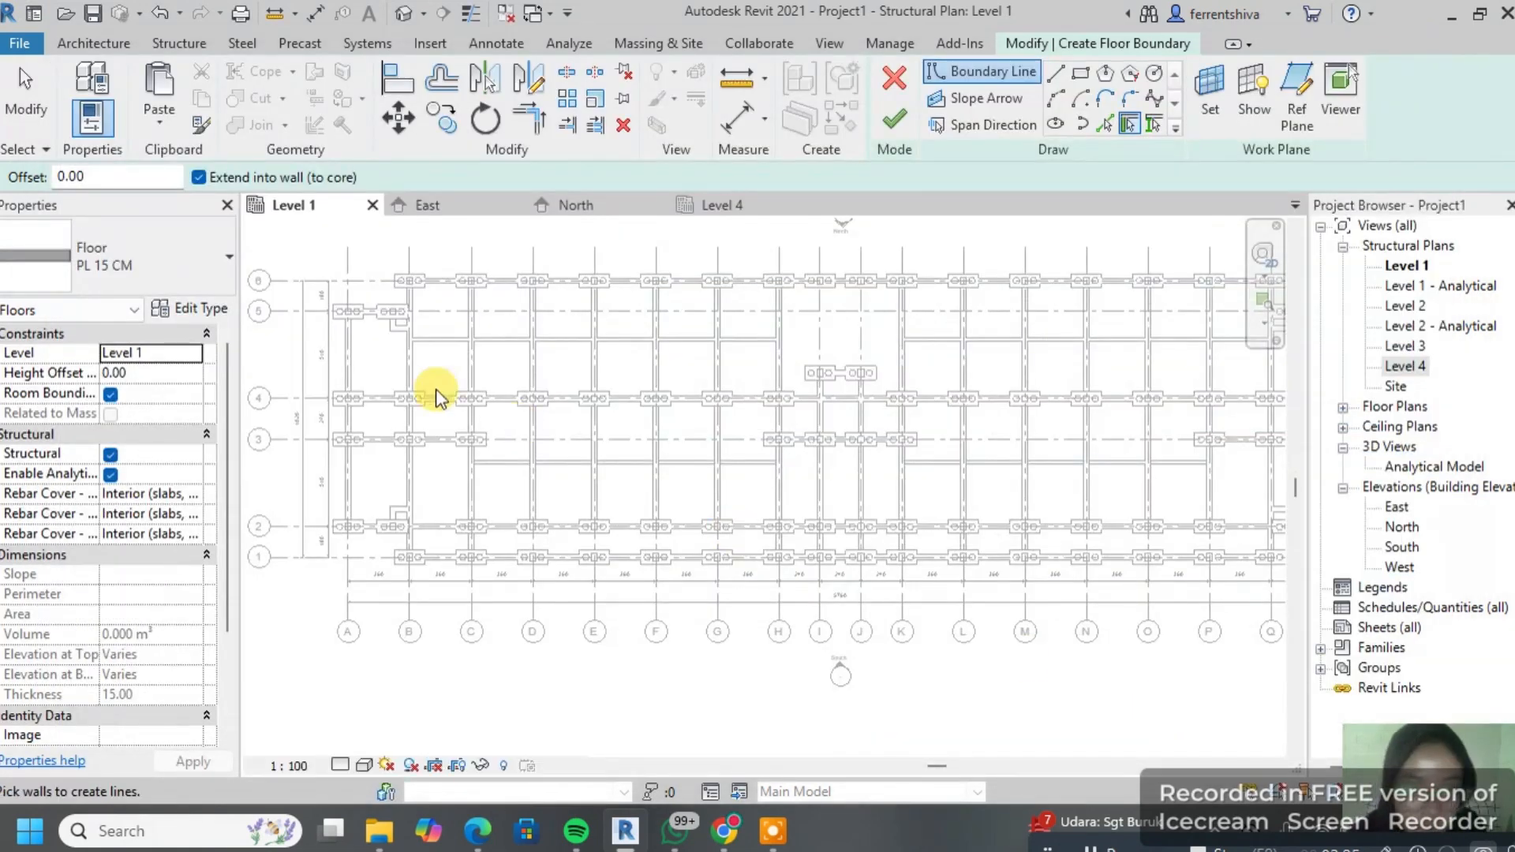
Step: Choose PL 15 CM as the type for the floor being sketched on Level 1
left_click(109, 264)
left_click(114, 613)
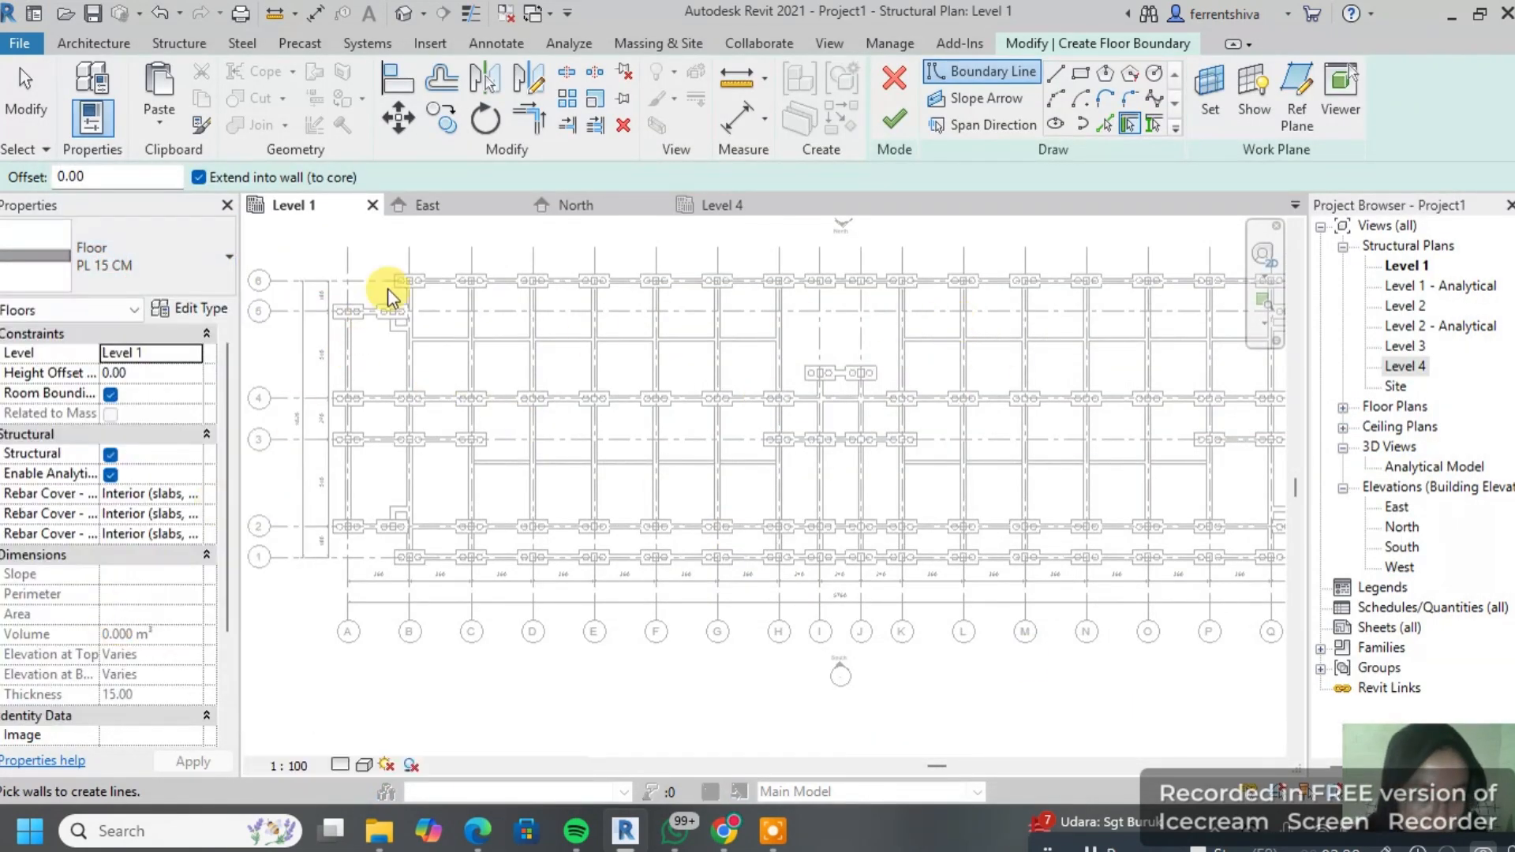
scroll(402, 288, "up", 3)
scroll(692, 352, "down", 4)
scroll(542, 332, "up", 4)
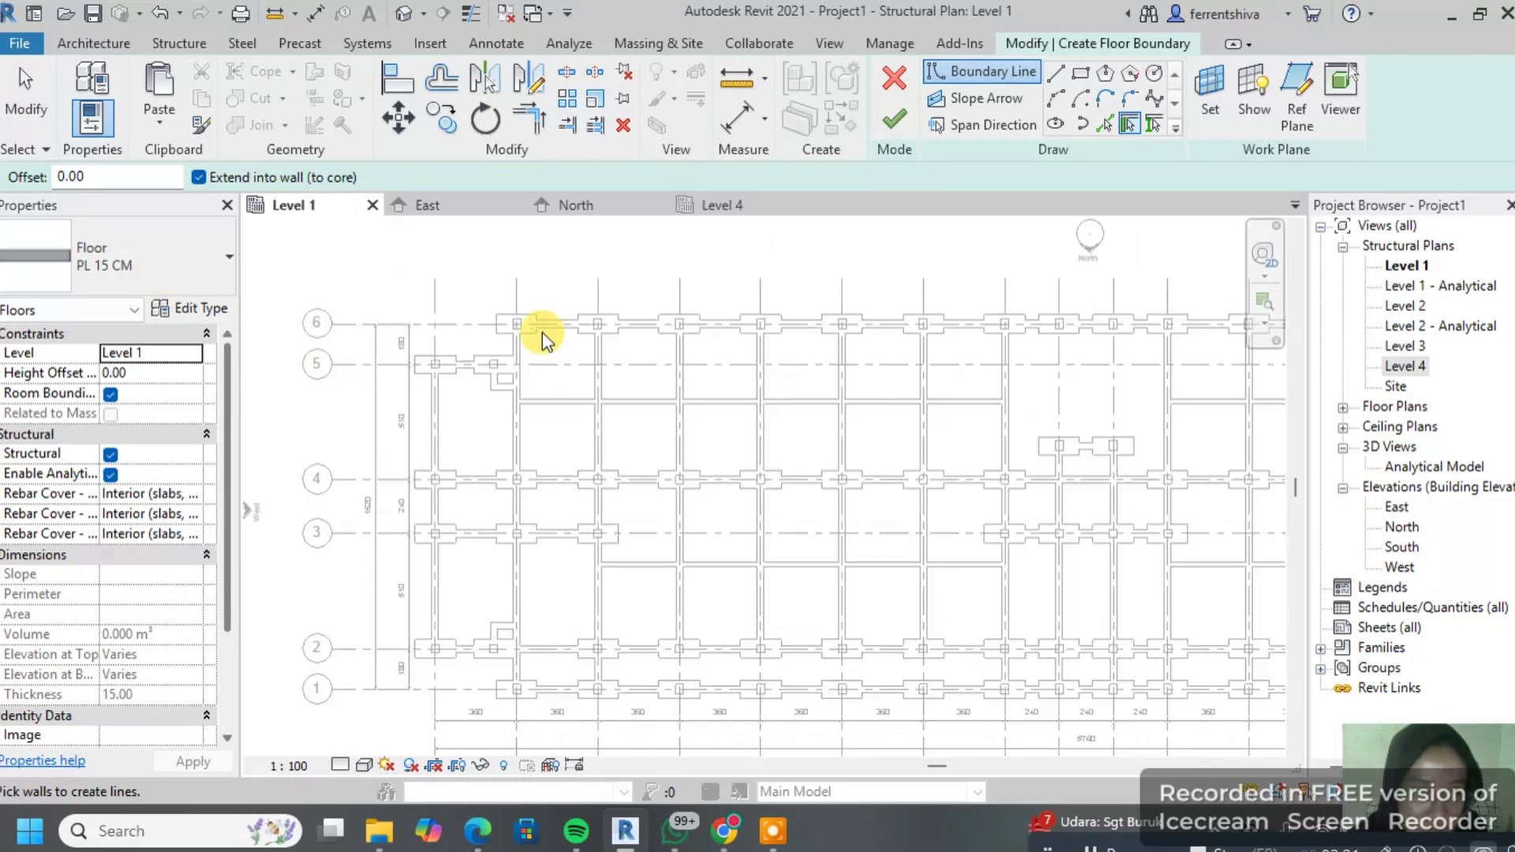
Step: Sketch the main rectangular floor boundary from the column at grid B-6 to the column at grid Q-1
left_click(156, 258)
left_click(35, 235)
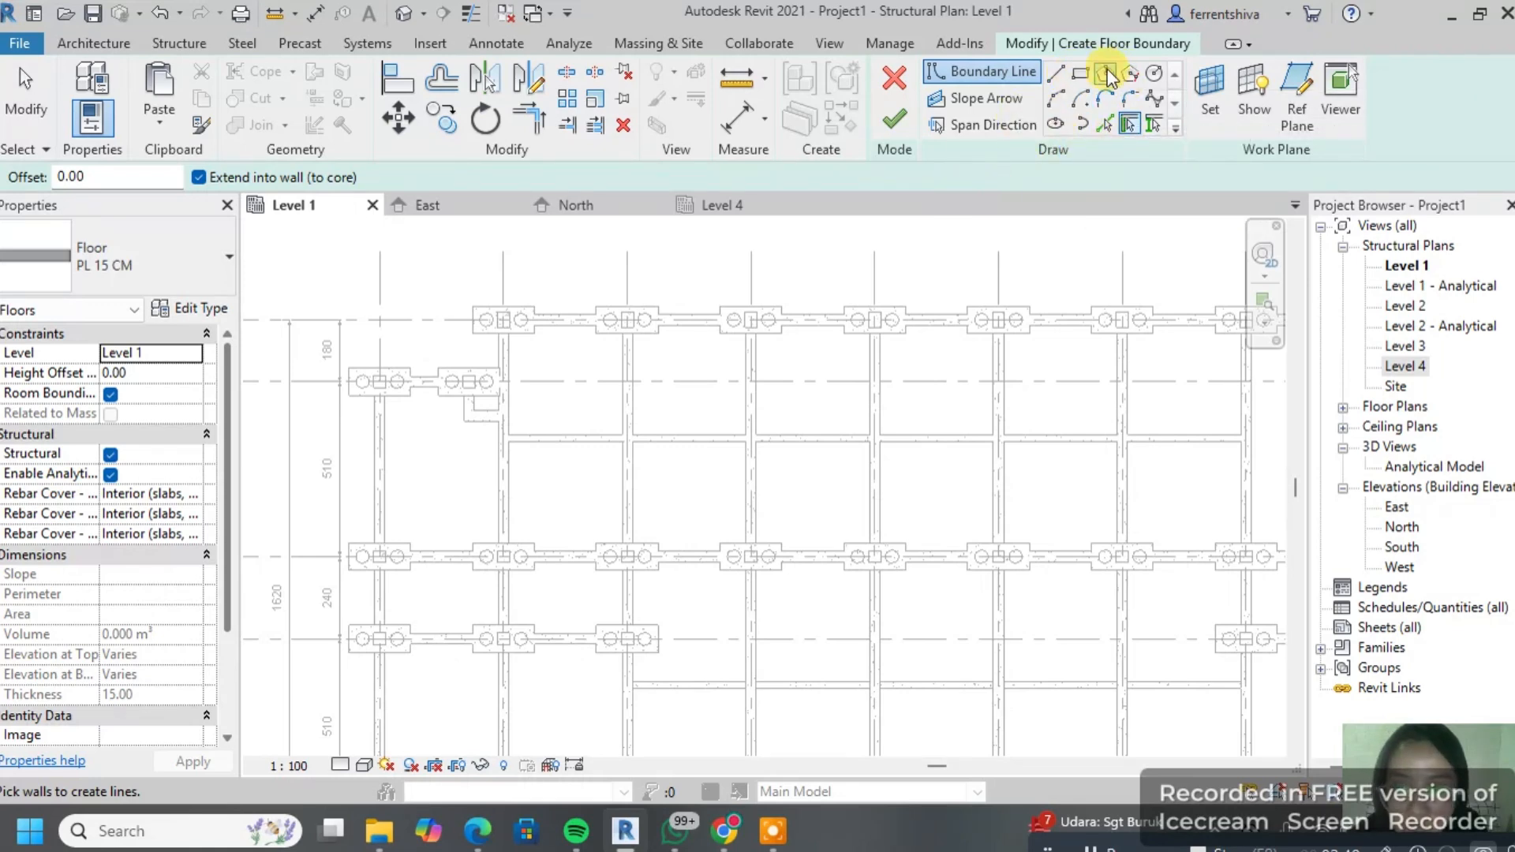
left_click(1081, 74)
scroll(473, 325, "up", 2)
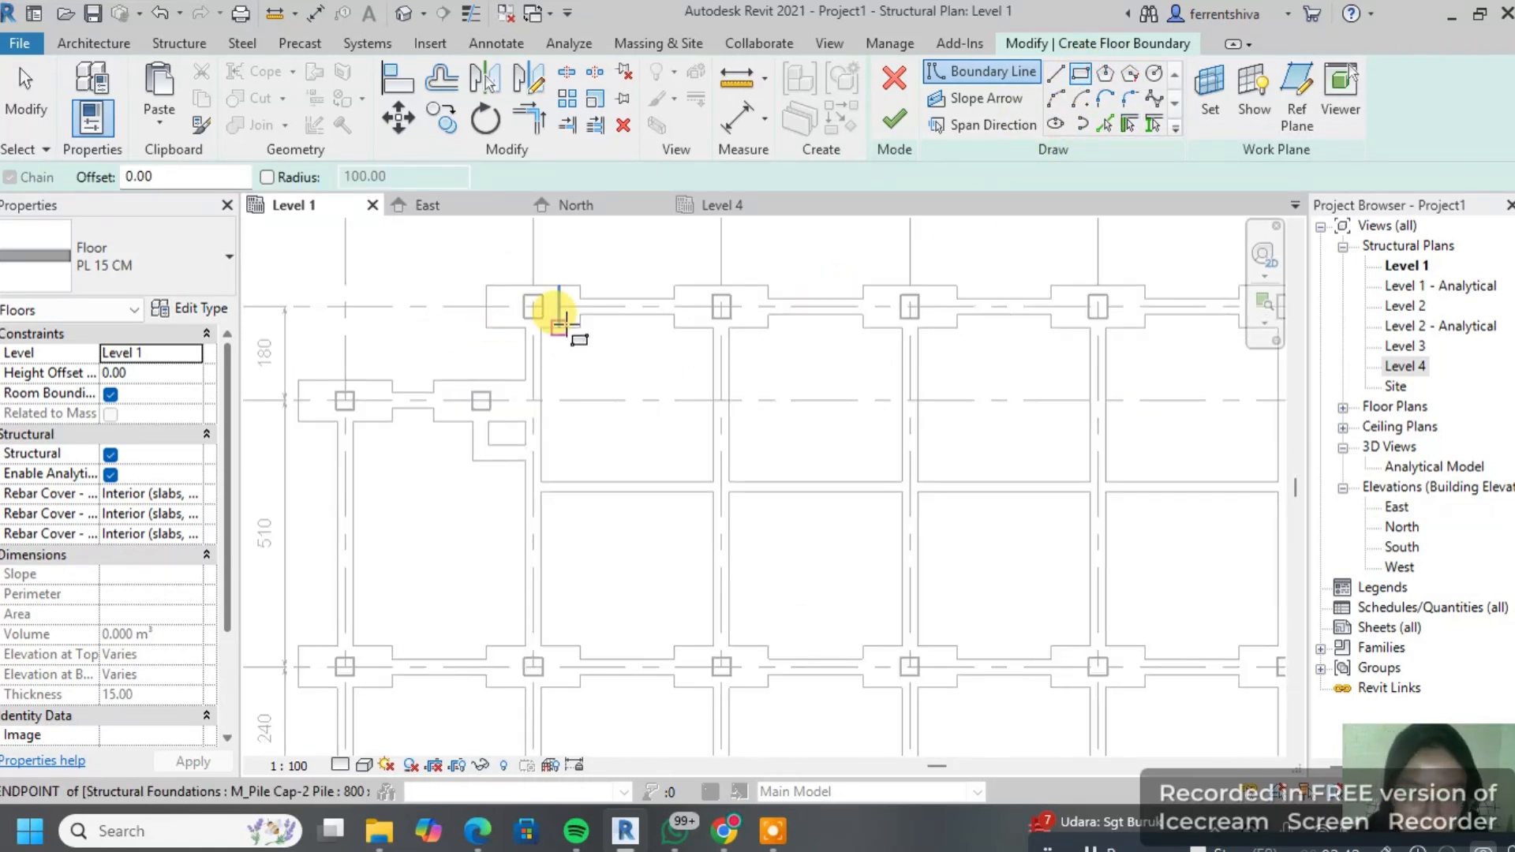
scroll(567, 324, "up", 4)
left_click(509, 295)
scroll(988, 458, "down", 5)
middle_click_drag(1255, 596, 800, 442)
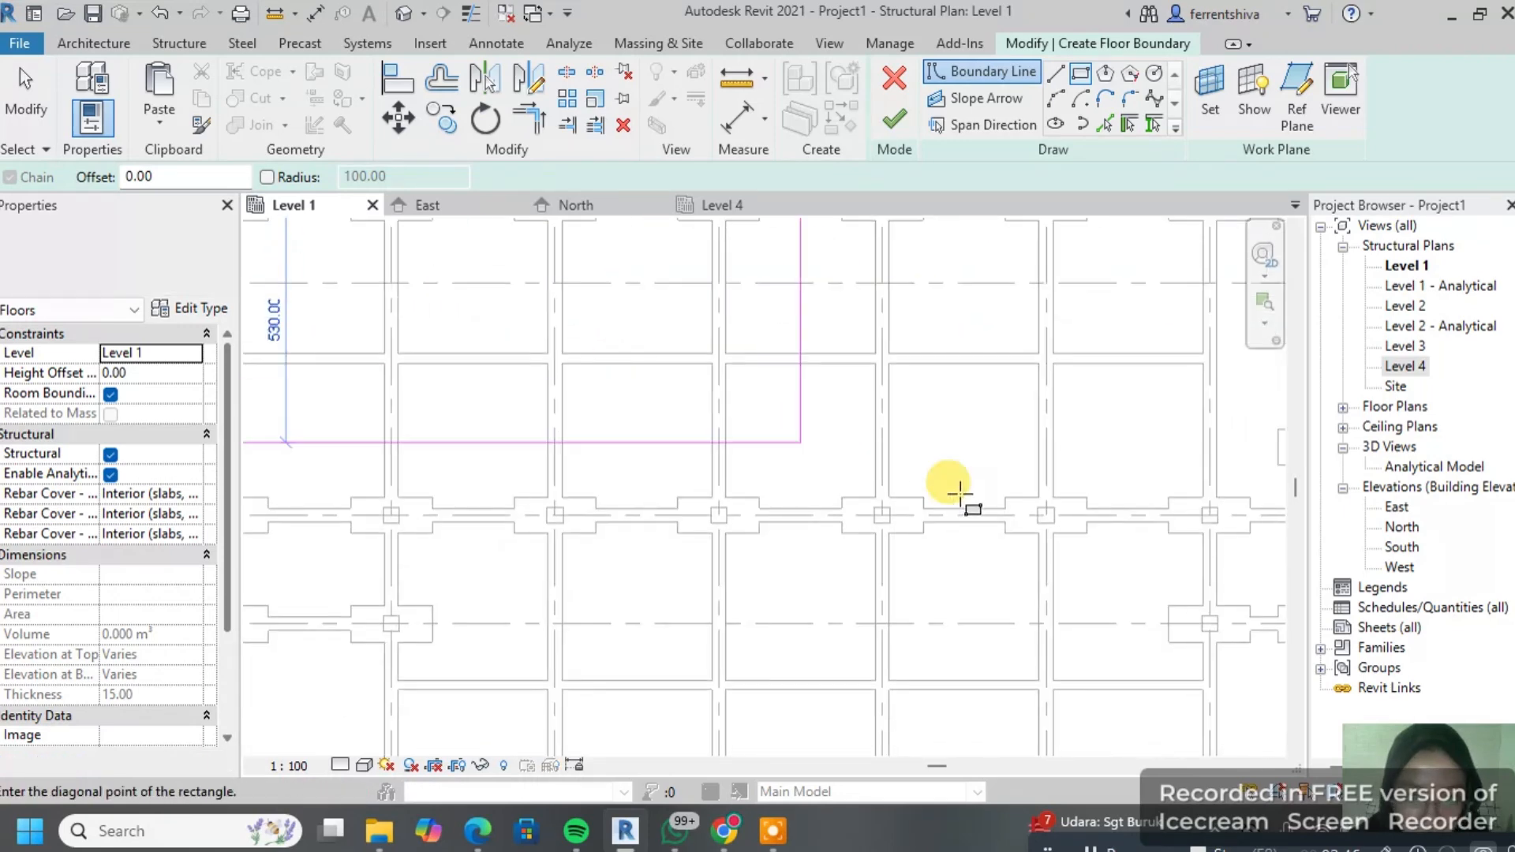
scroll(636, 414, "down", 5)
scroll(954, 498, "up", 5)
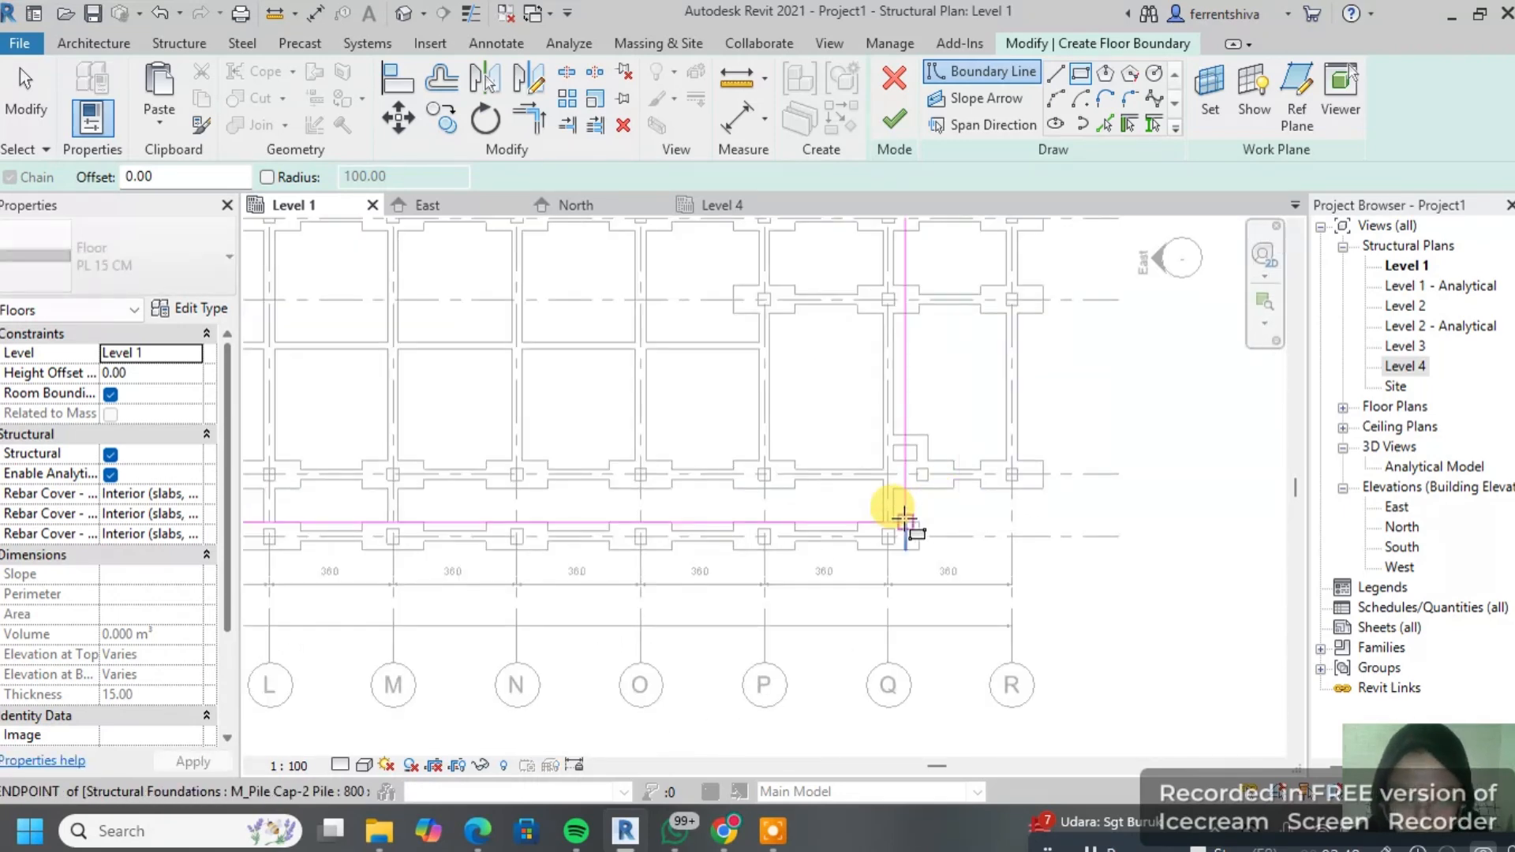
scroll(904, 520, "up", 4)
left_click(869, 558)
scroll(875, 371, "down", 2)
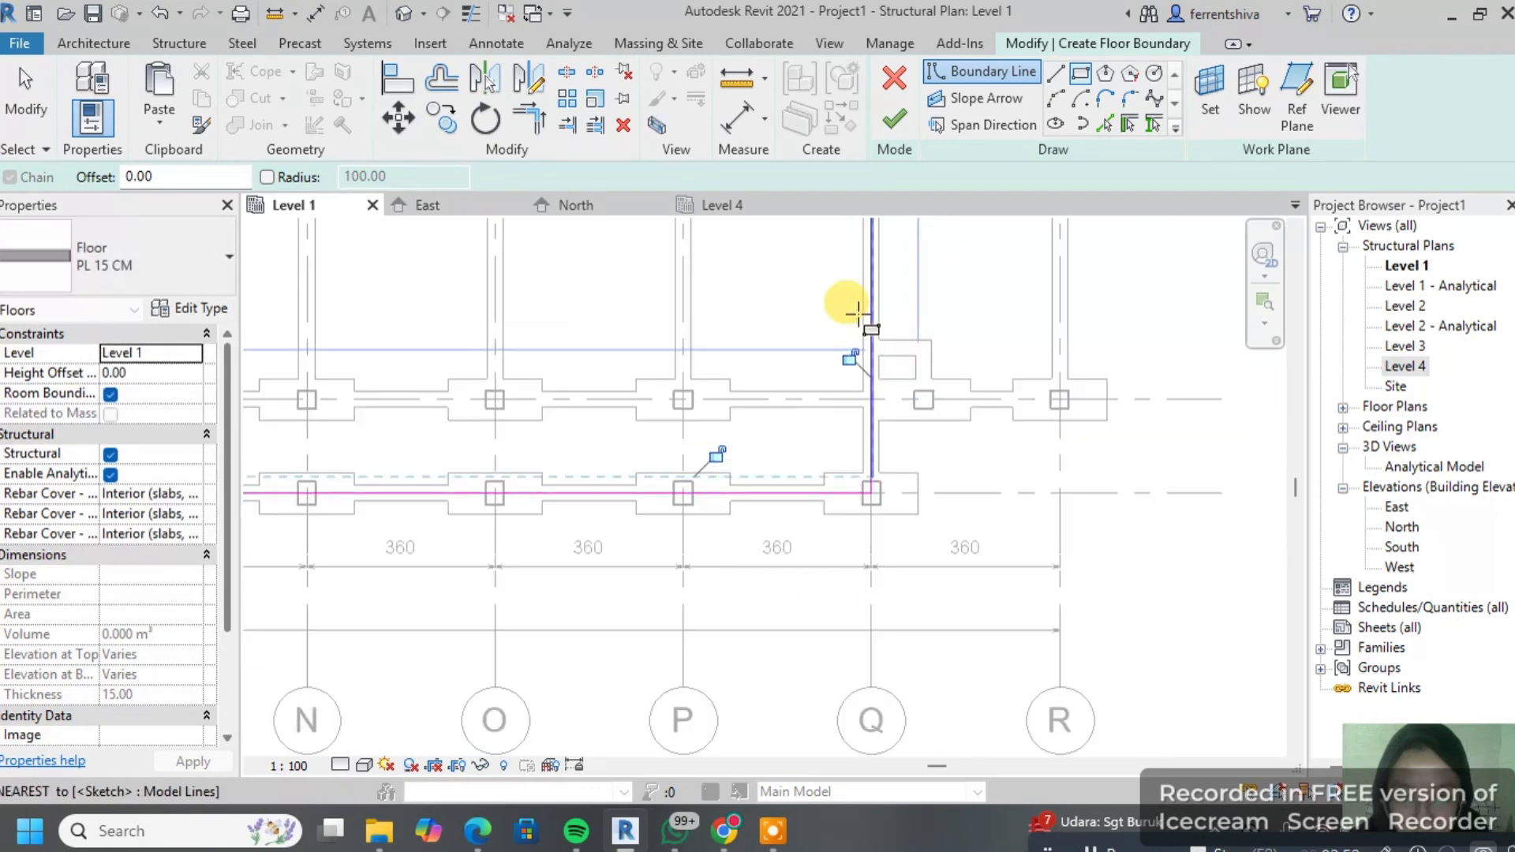
scroll(856, 313, "down", 3)
Step: Sketch a rectangular boundary for the west wing from column A-5 to the column between grids A and B on grid 2
scroll(920, 422, "up", 5)
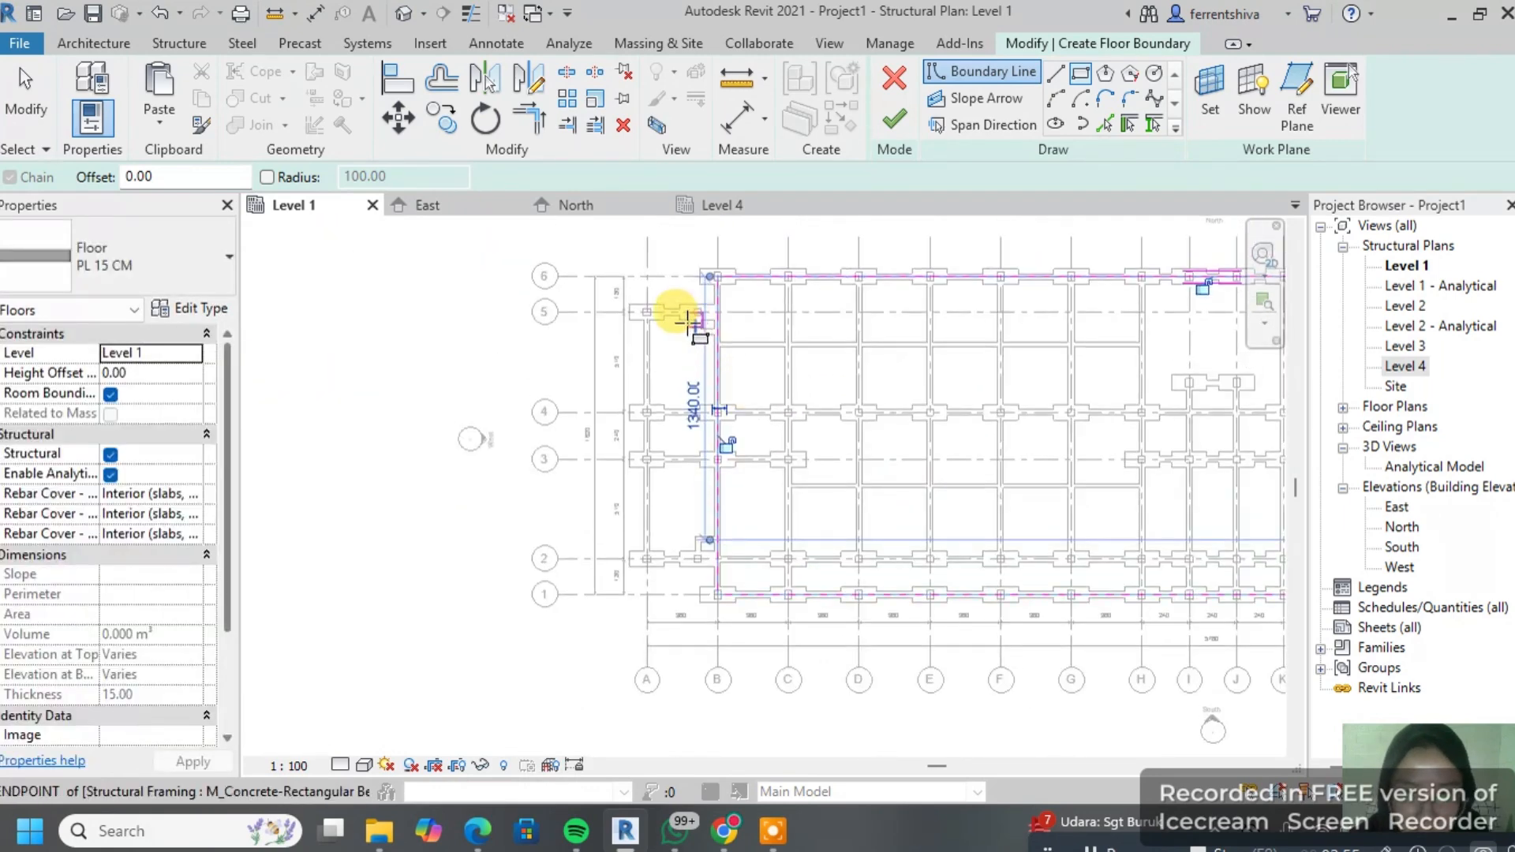
scroll(687, 320, "up", 5)
middle_click_drag(548, 271, 816, 301)
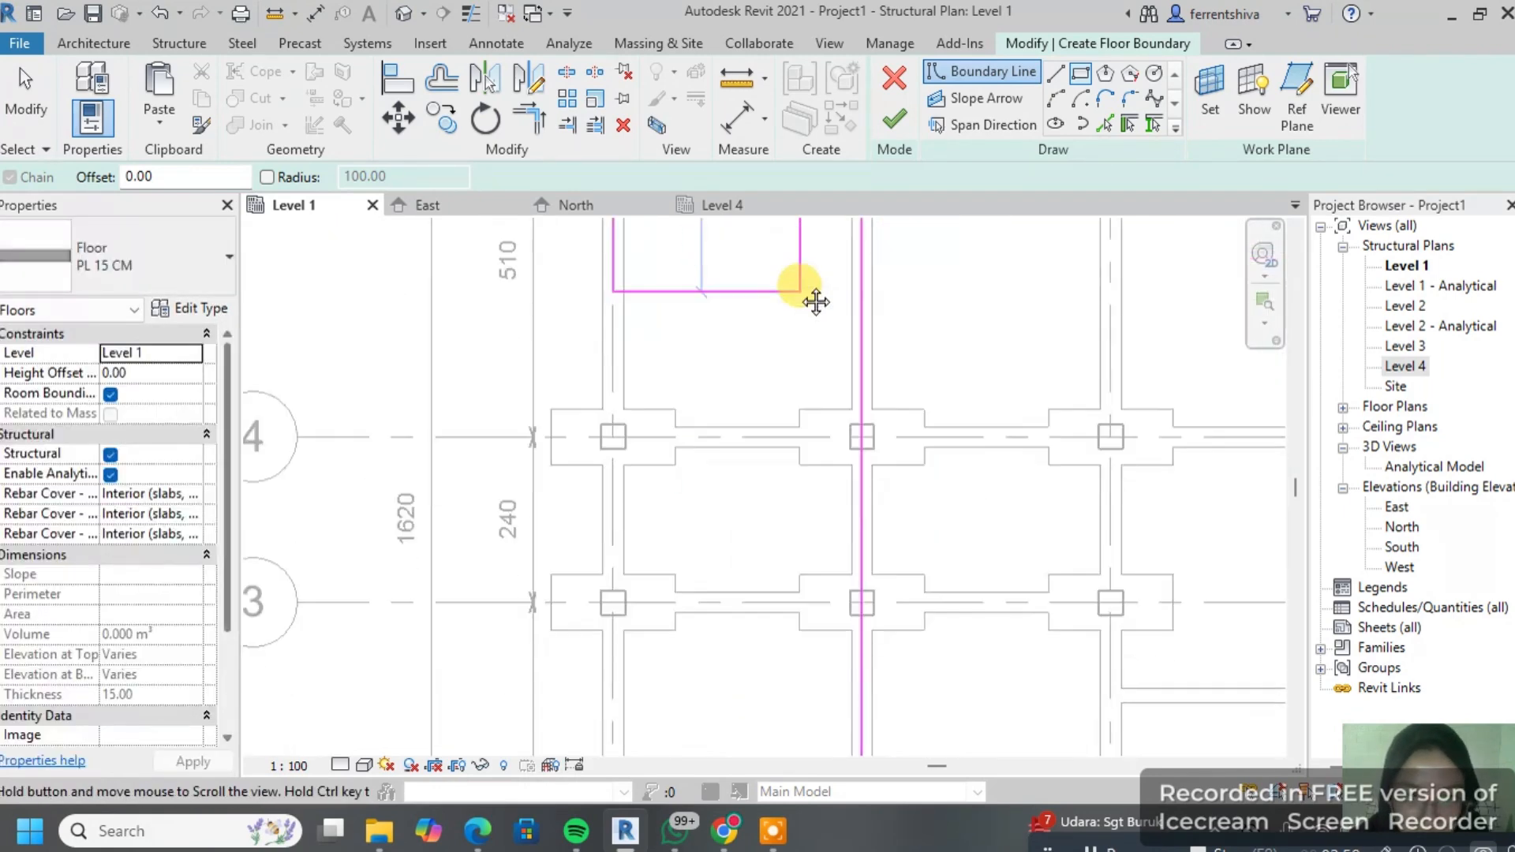
middle_click_drag(862, 540, 839, 453)
scroll(737, 382, "down", 2)
middle_click_drag(752, 434, 748, 592)
scroll(739, 554, "down", 1)
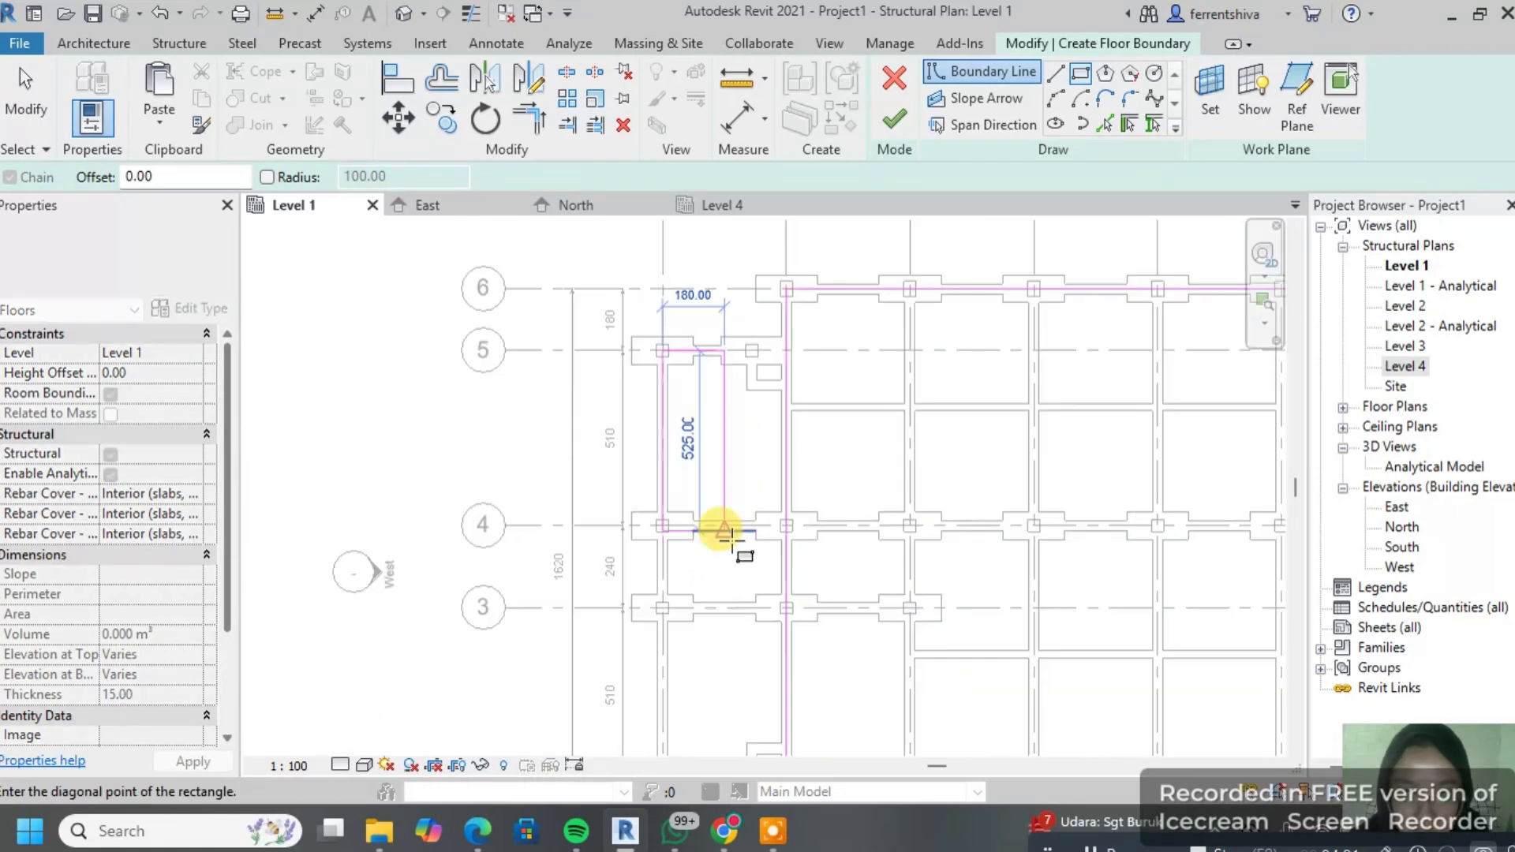
middle_click_drag(728, 495, 737, 320)
scroll(740, 596, "up", 5)
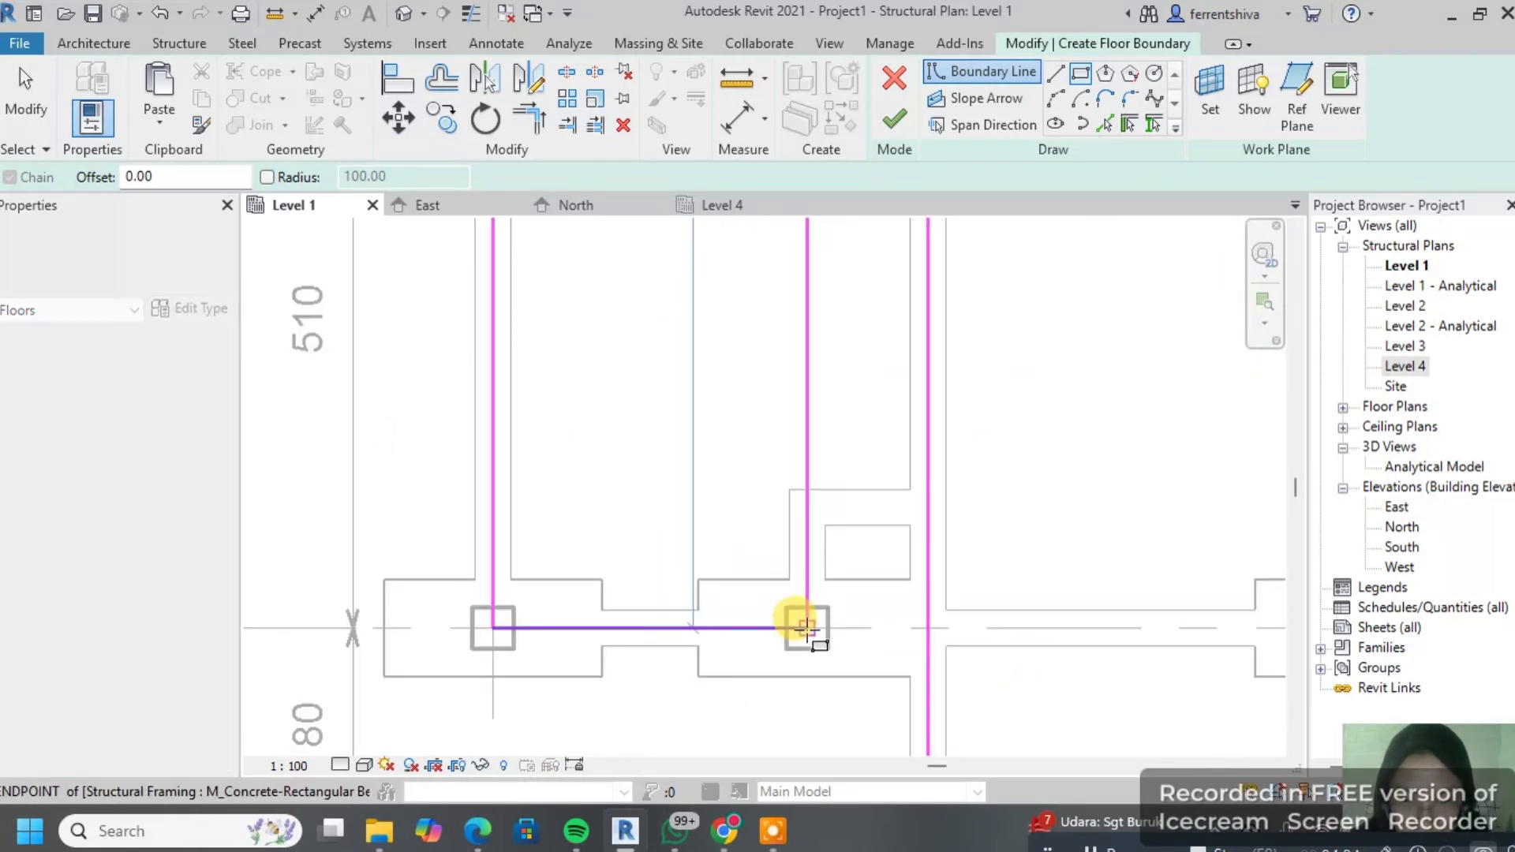
left_click(807, 628)
scroll(1041, 413, "down", 3)
scroll(490, 466, "down", 2)
Step: Sketch a rectangular boundary for the east wing from column R-5 to the column between grids Q and R on grid 2
middle_click_drag(490, 466, 485, 446)
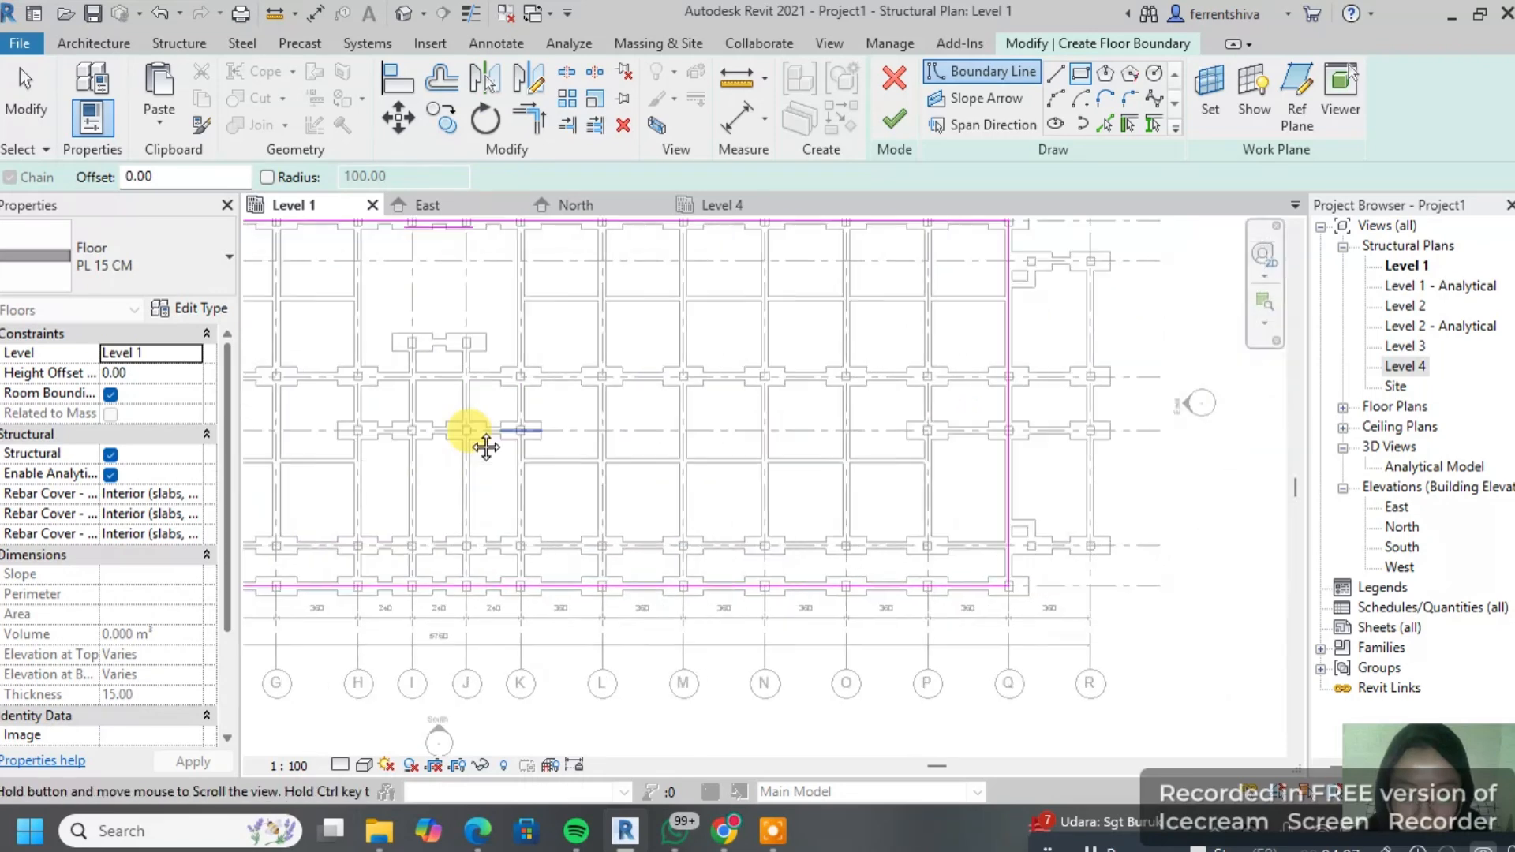
scroll(838, 315, "up", 5)
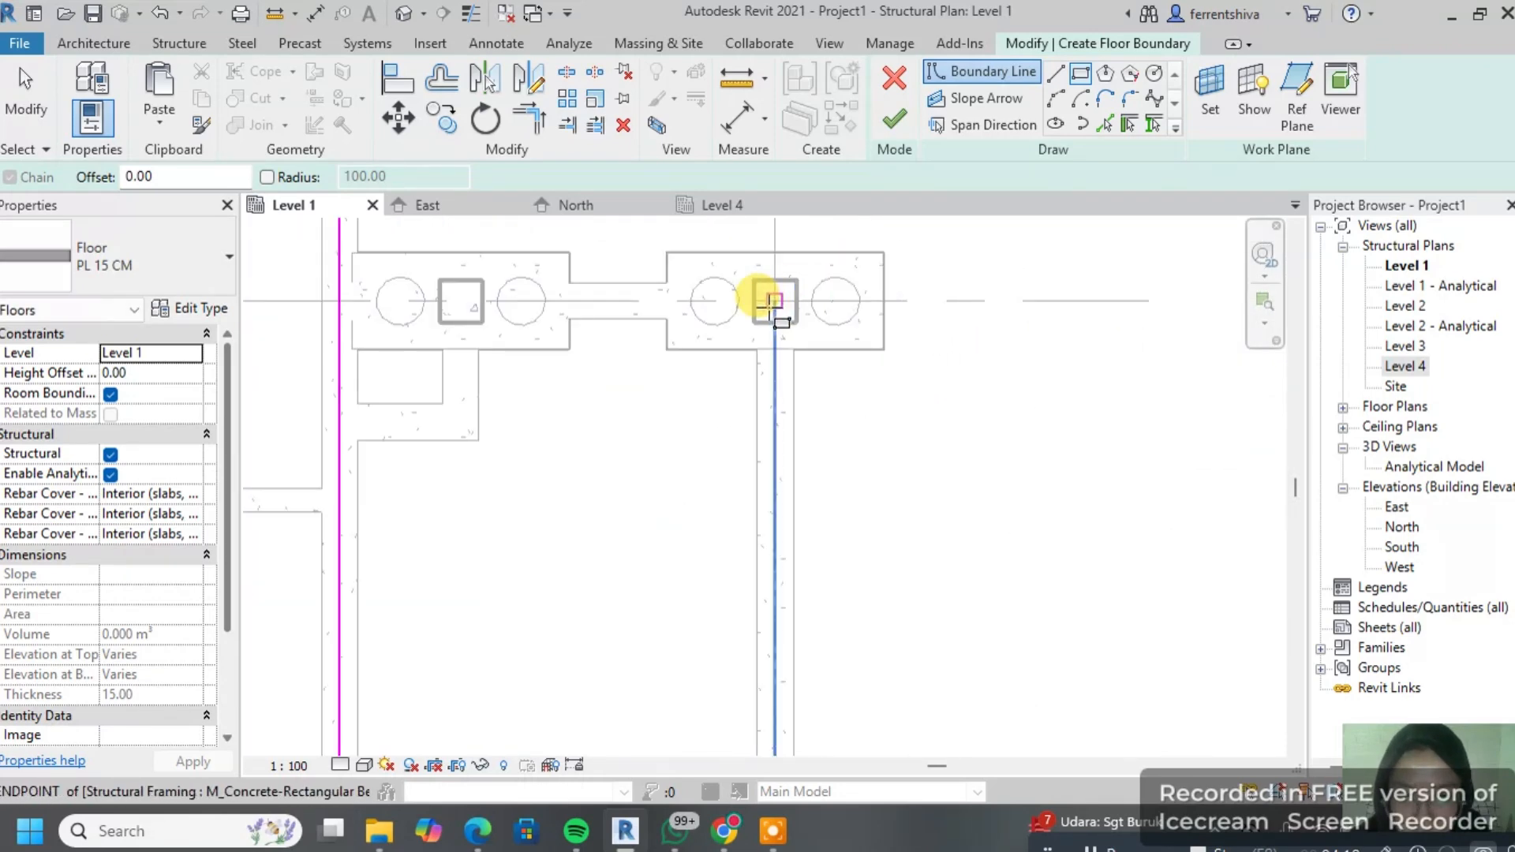
left_click(769, 306)
scroll(680, 563, "down", 2)
middle_click_drag(679, 565, 818, 318)
middle_click_drag(744, 558, 763, 404)
middle_click_drag(759, 552, 820, 278)
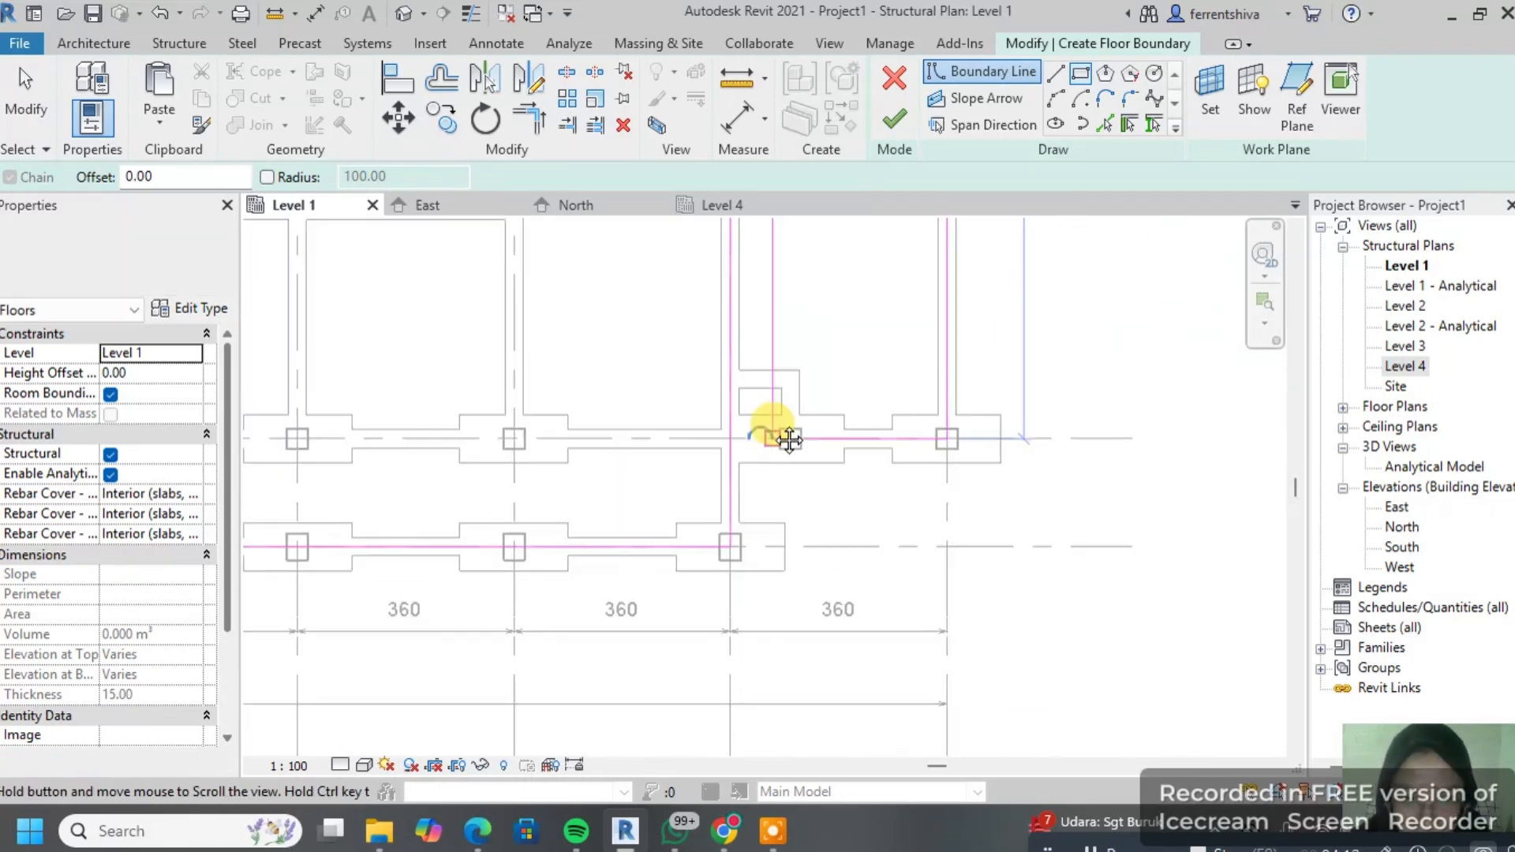
middle_click_drag(789, 440, 793, 425)
scroll(821, 415, "up", 3)
left_click(781, 432)
scroll(884, 330, "down", 4)
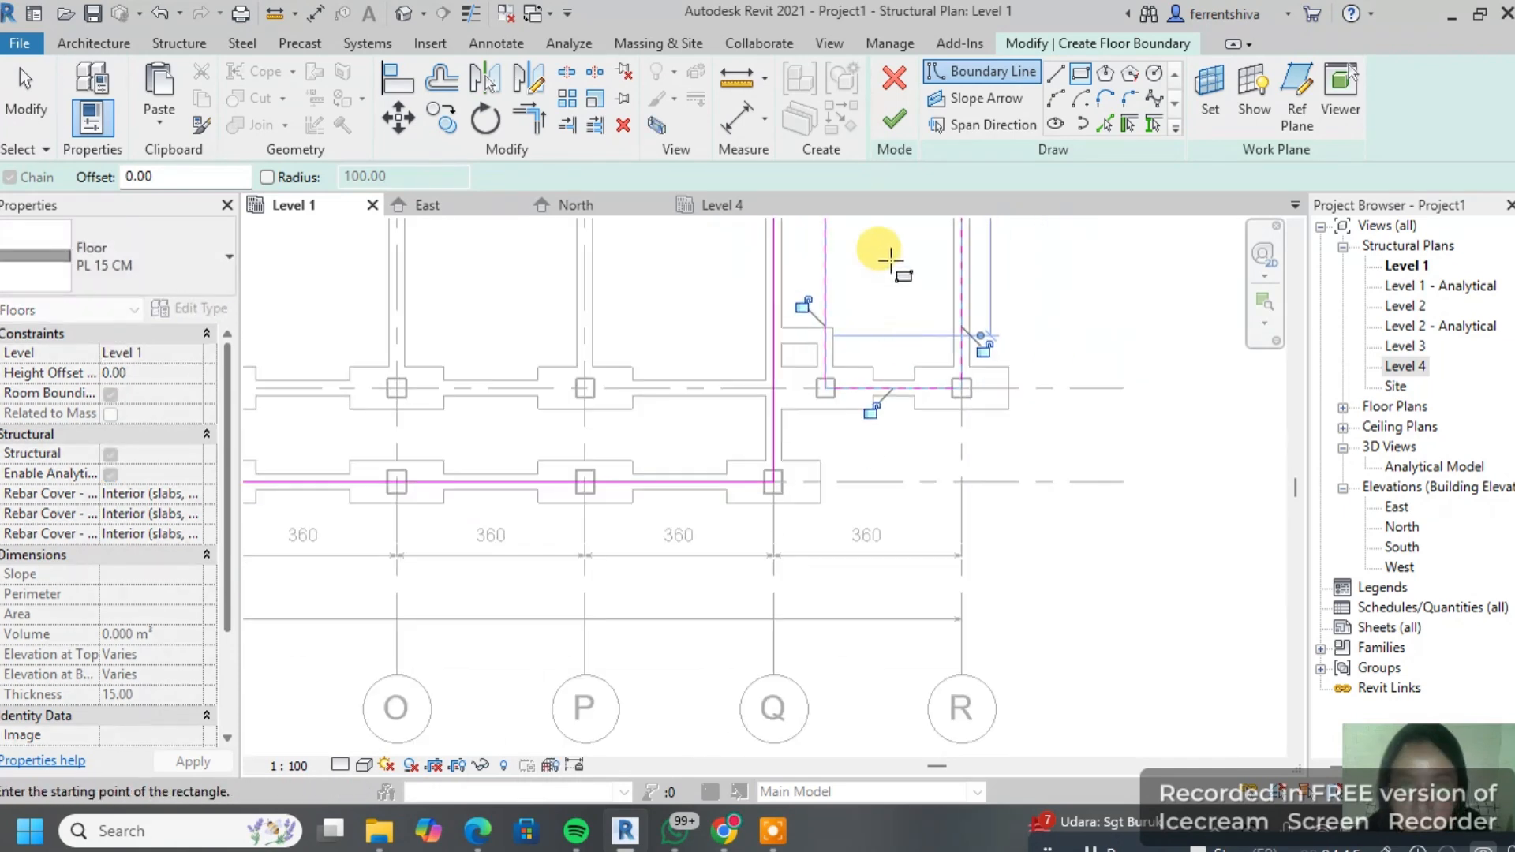
Step: Add boundary lines picked from the two short B1 beams linking the east wing to grid Q
scroll(890, 262, "down", 1)
left_click(1105, 120)
scroll(944, 283, "down", 1)
middle_click_drag(907, 257, 901, 502)
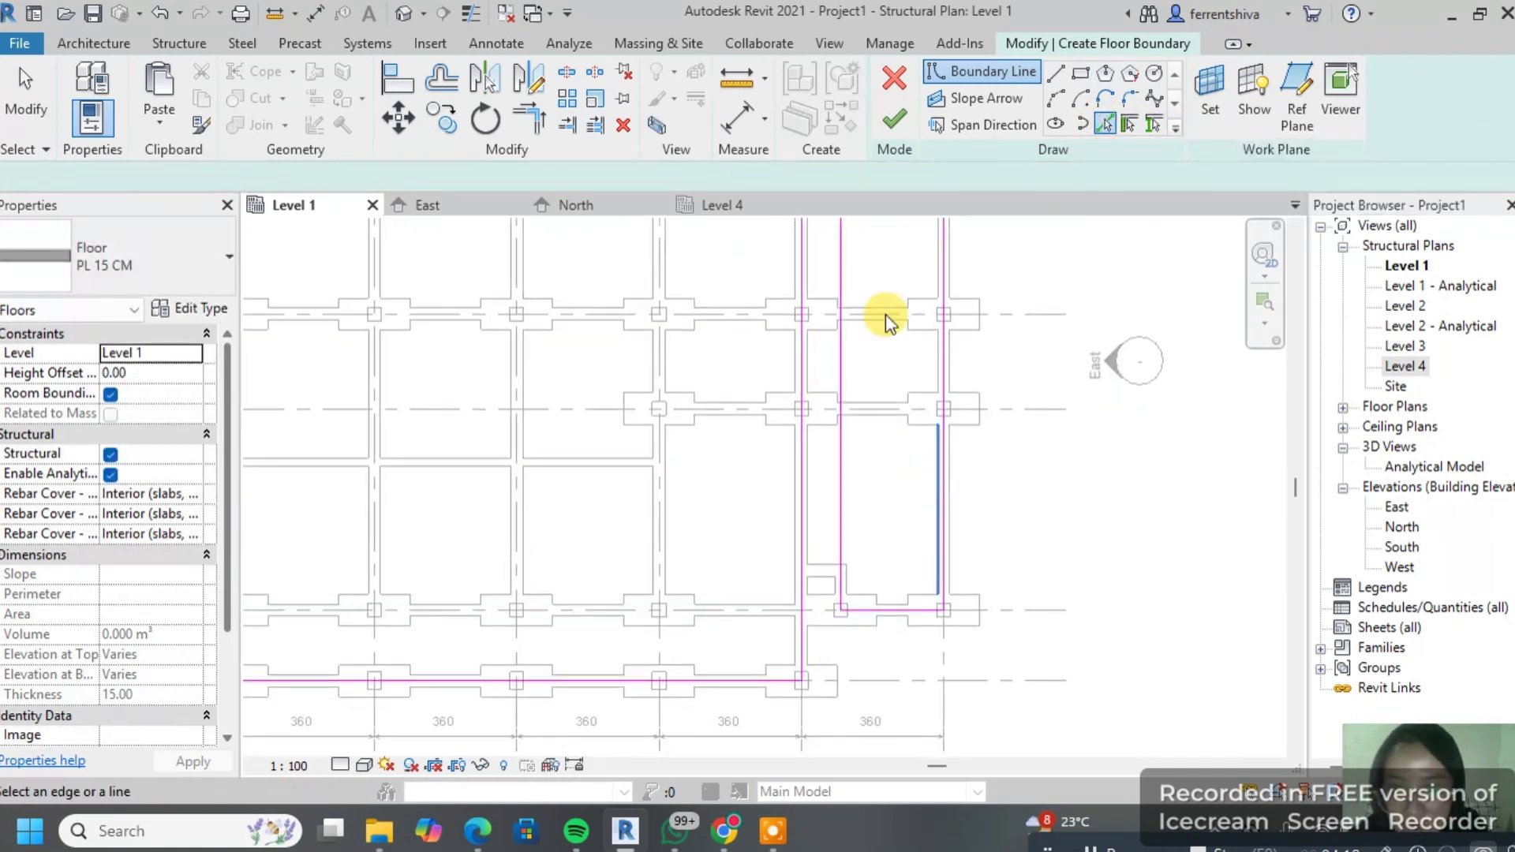
scroll(852, 304, "down", 1)
scroll(821, 300, "up", 5)
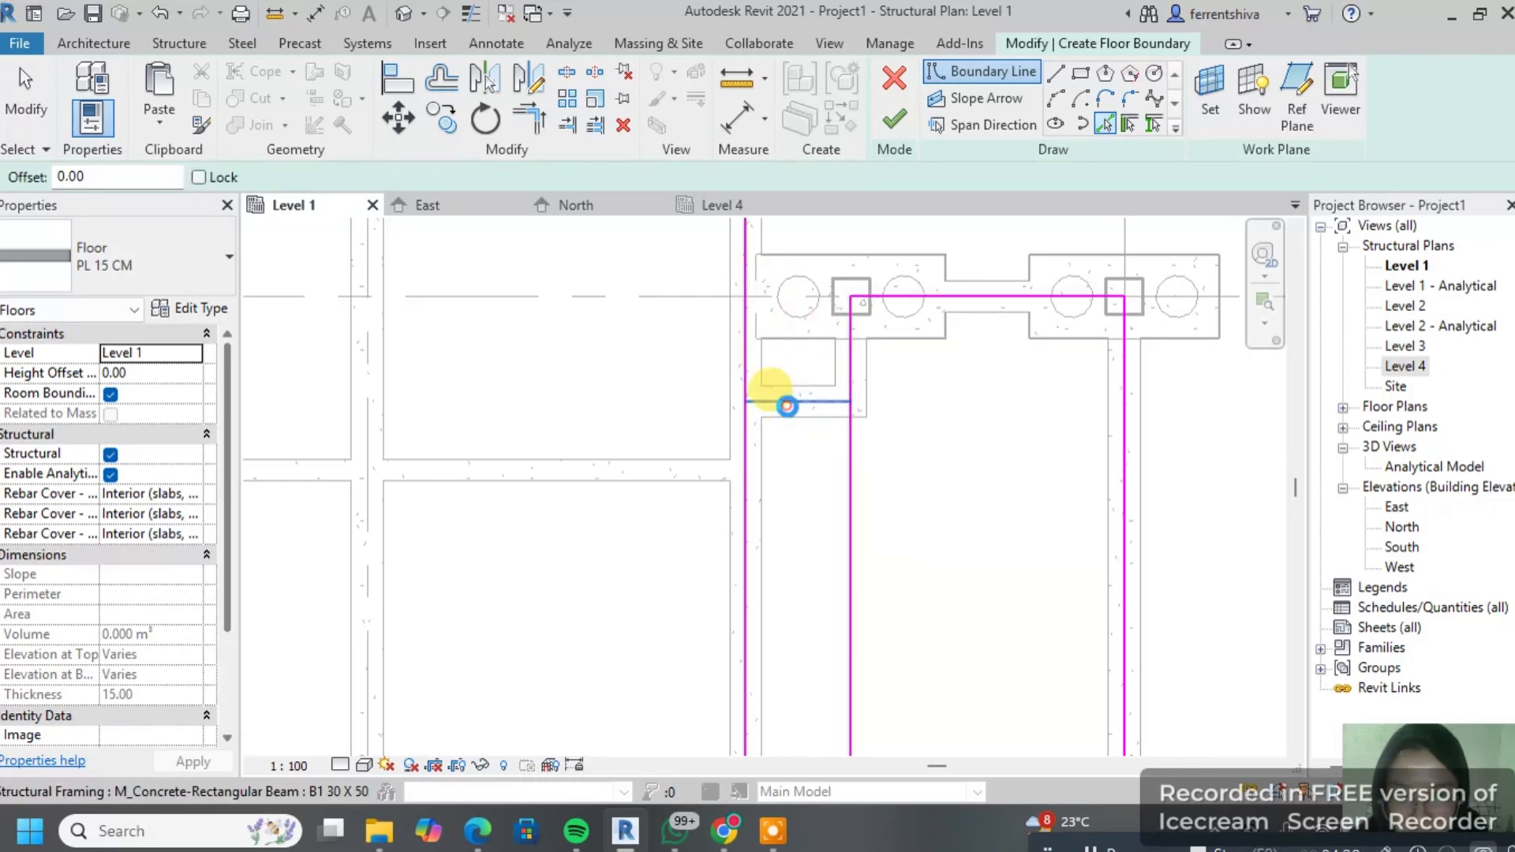
scroll(826, 499, "down", 3)
scroll(879, 413, "up", 3)
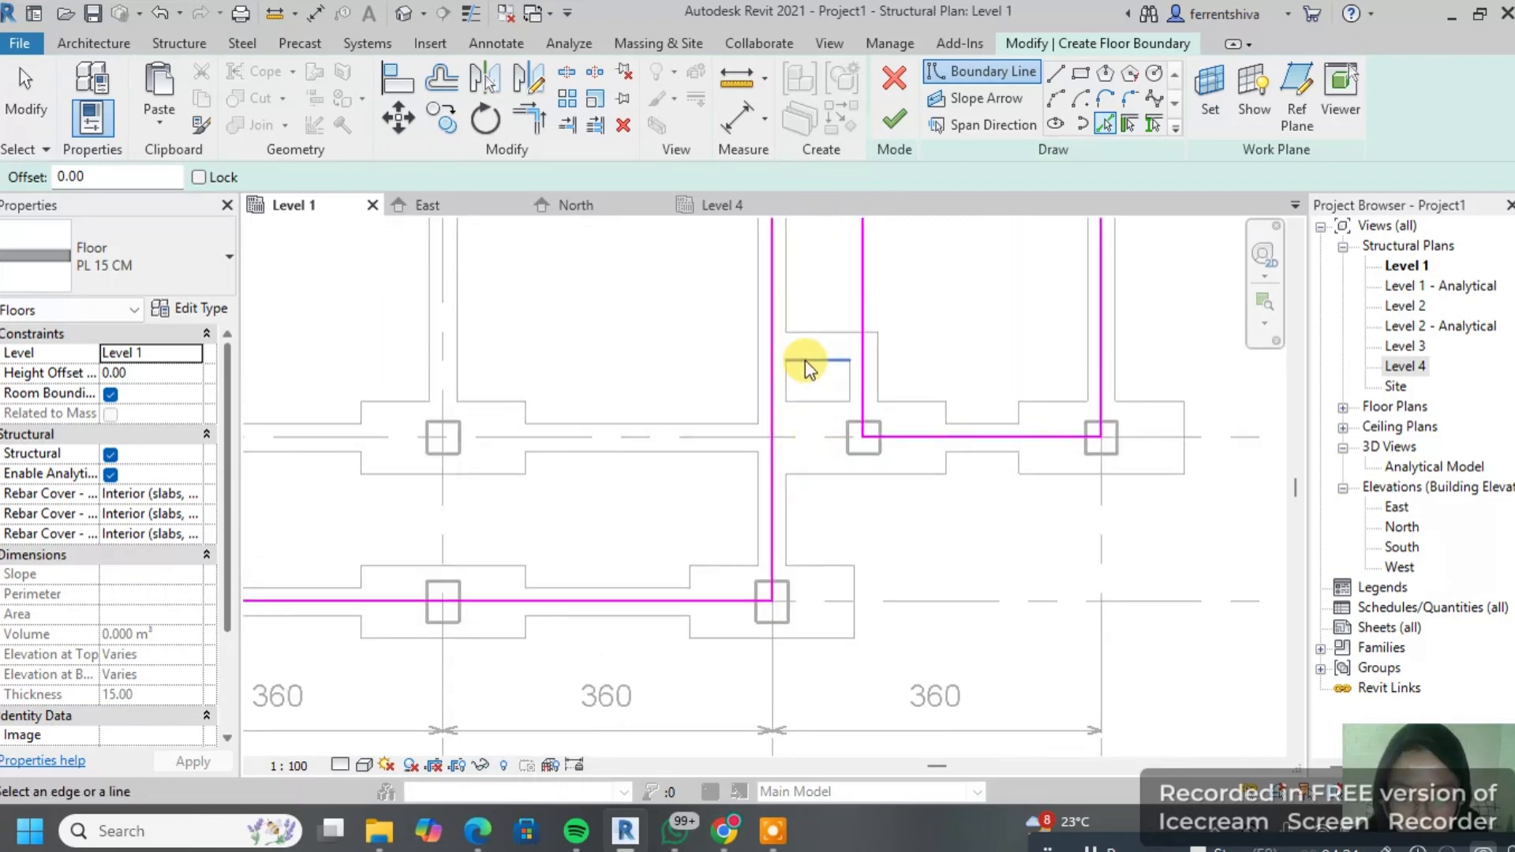
scroll(592, 363, "down", 5)
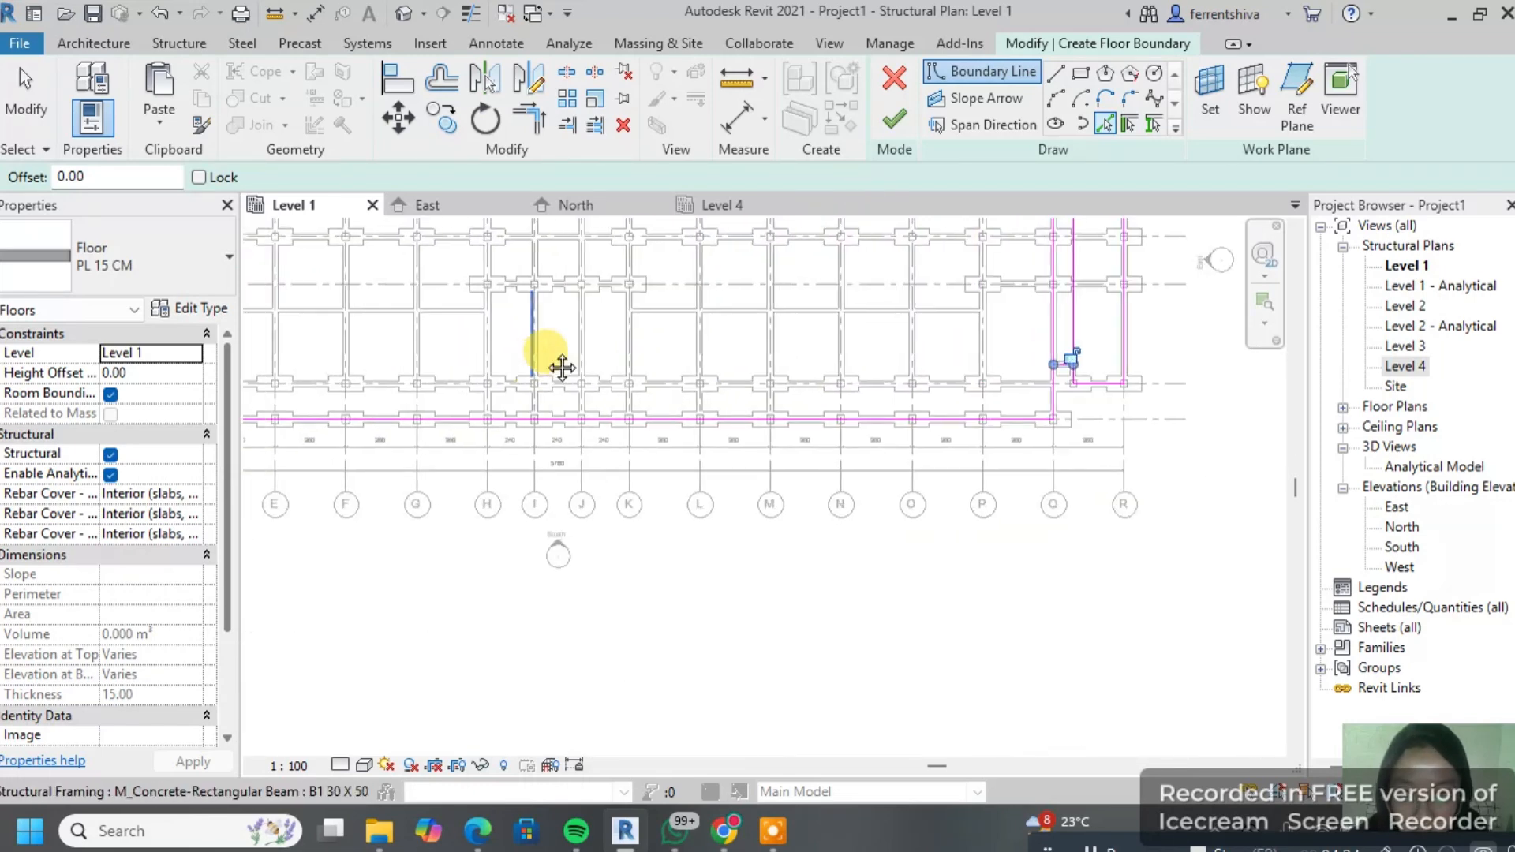
Step: Add boundary lines picked from the two short B1 beams linking the west wing to grid B
scroll(561, 367, "up", 2)
scroll(470, 348, "up", 5)
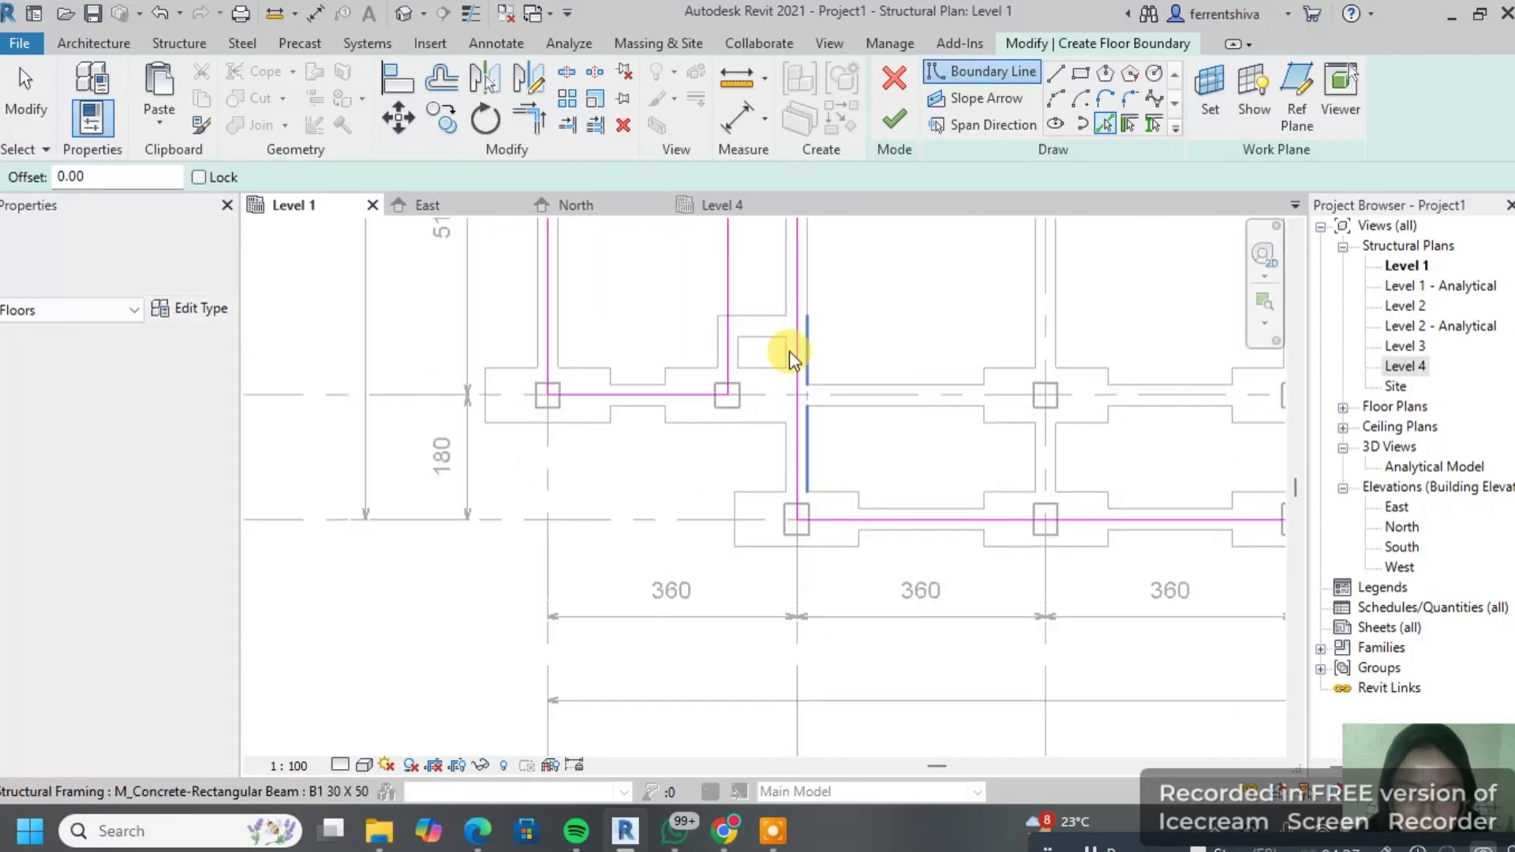
left_click(784, 341)
scroll(771, 334, "down", 4)
middle_click_drag(778, 311, 765, 578)
scroll(791, 349, "up", 2)
scroll(764, 476, "down", 1)
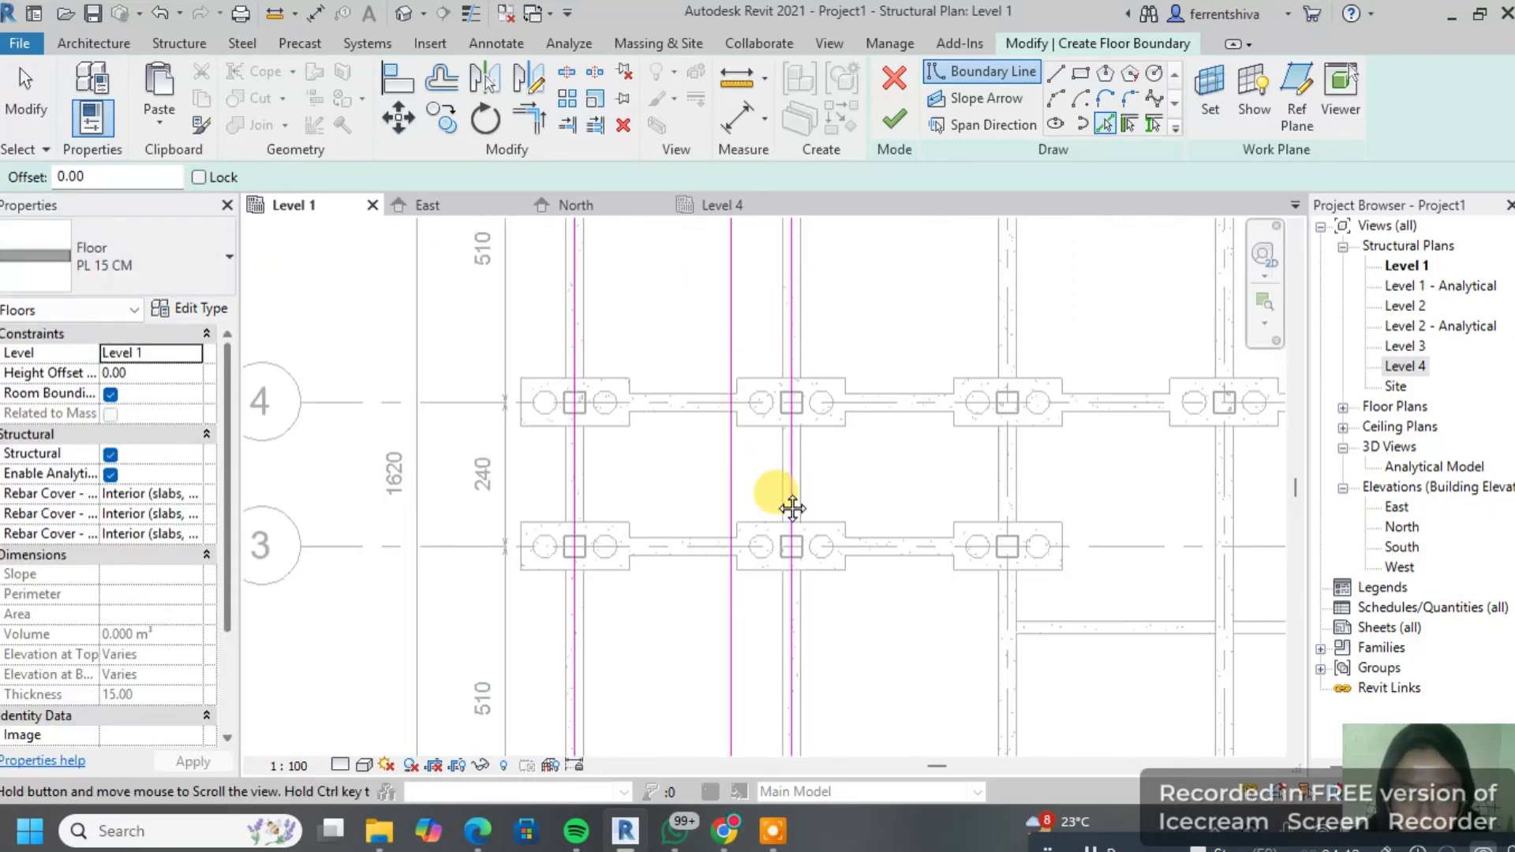
scroll(782, 426, "down", 1)
scroll(769, 428, "up", 2)
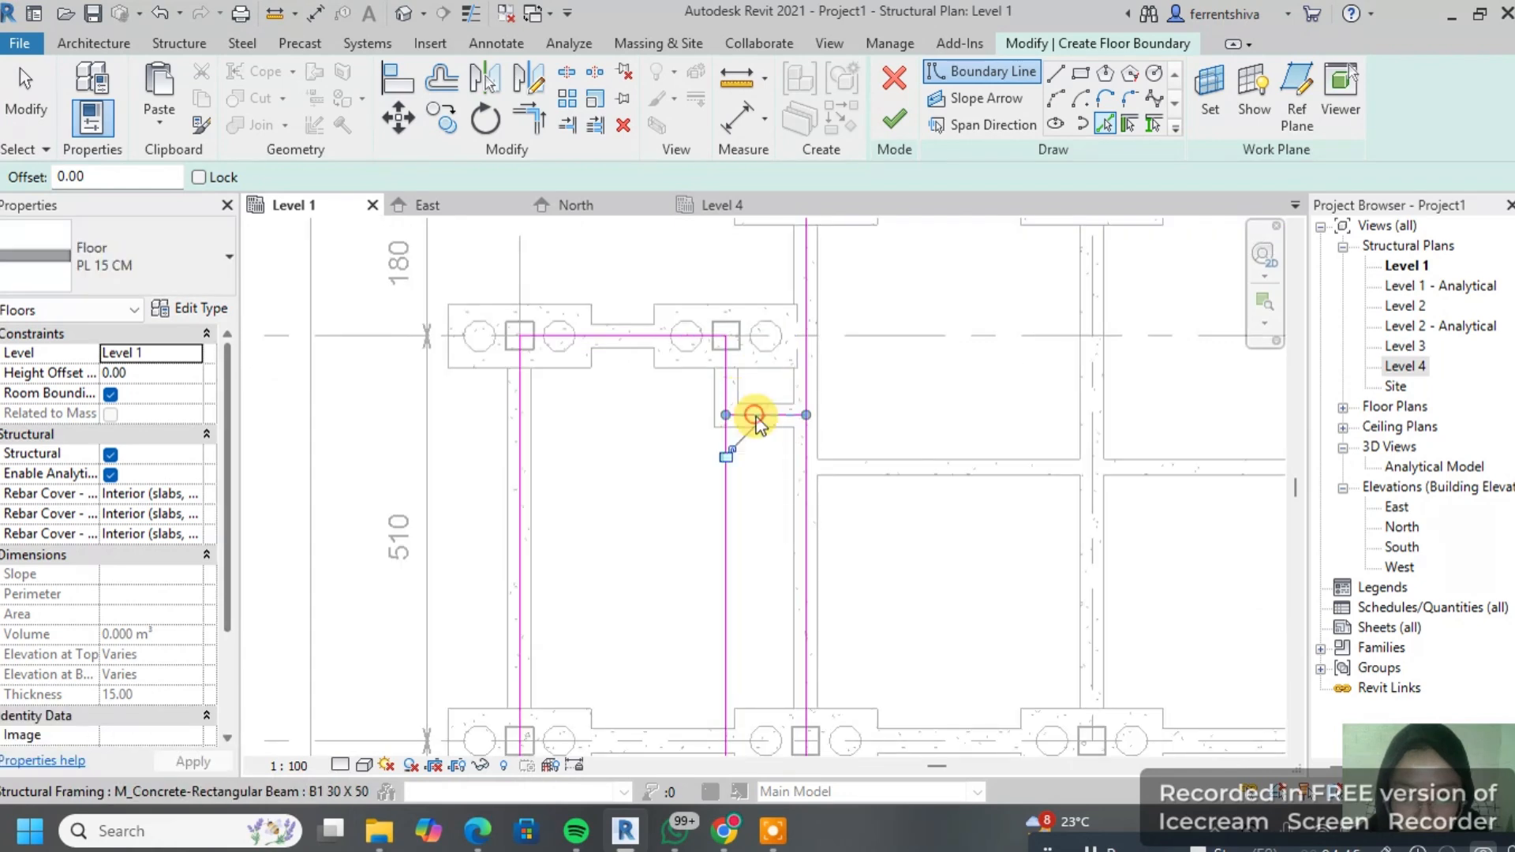
scroll(949, 405, "down", 3)
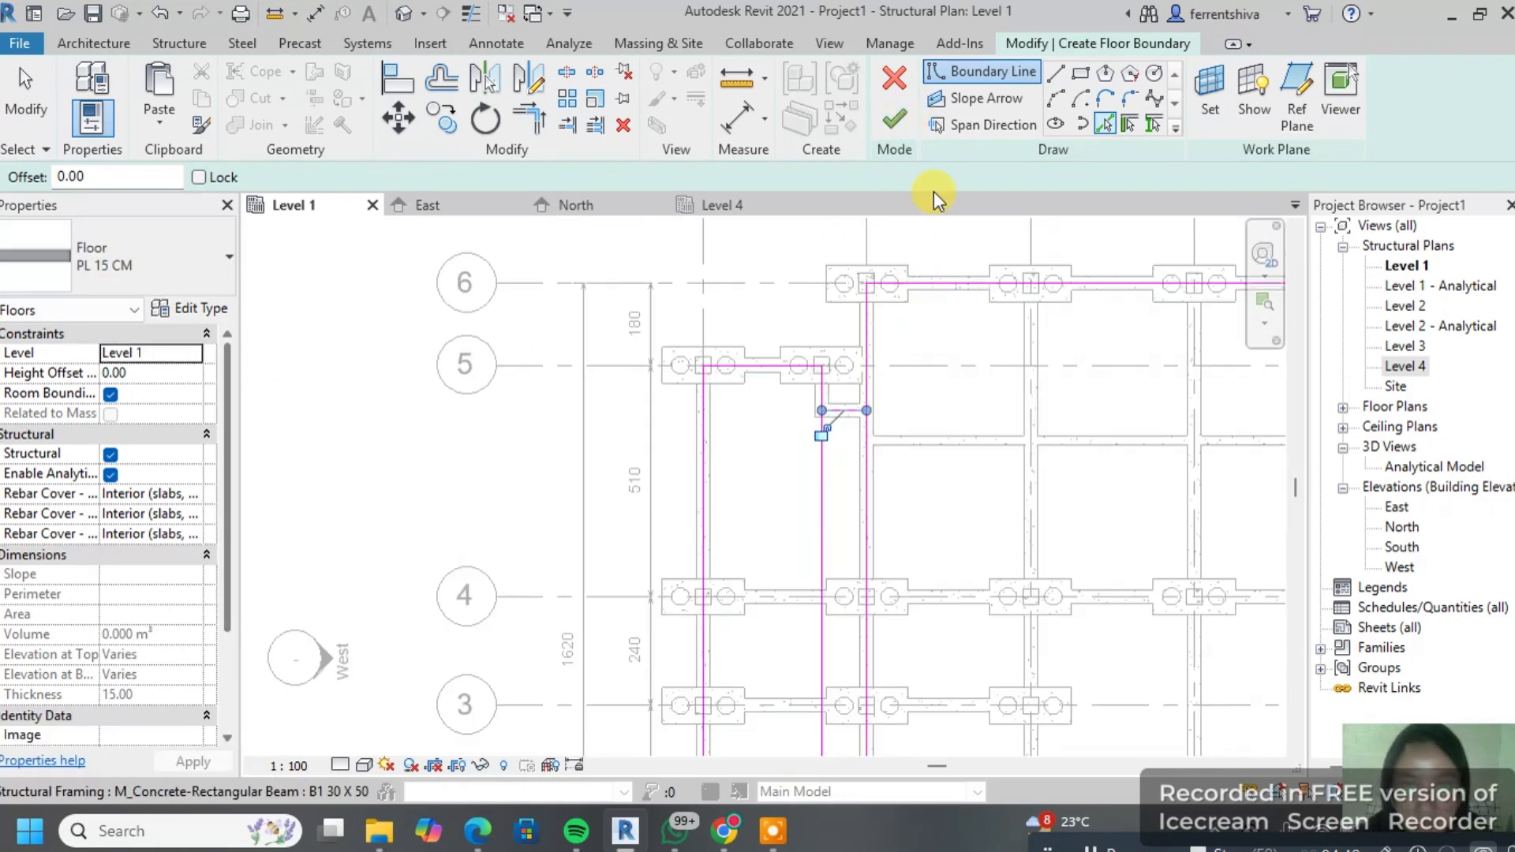
Step: Try to finish the floor boundary sketch, then continue editing it
left_click(894, 119)
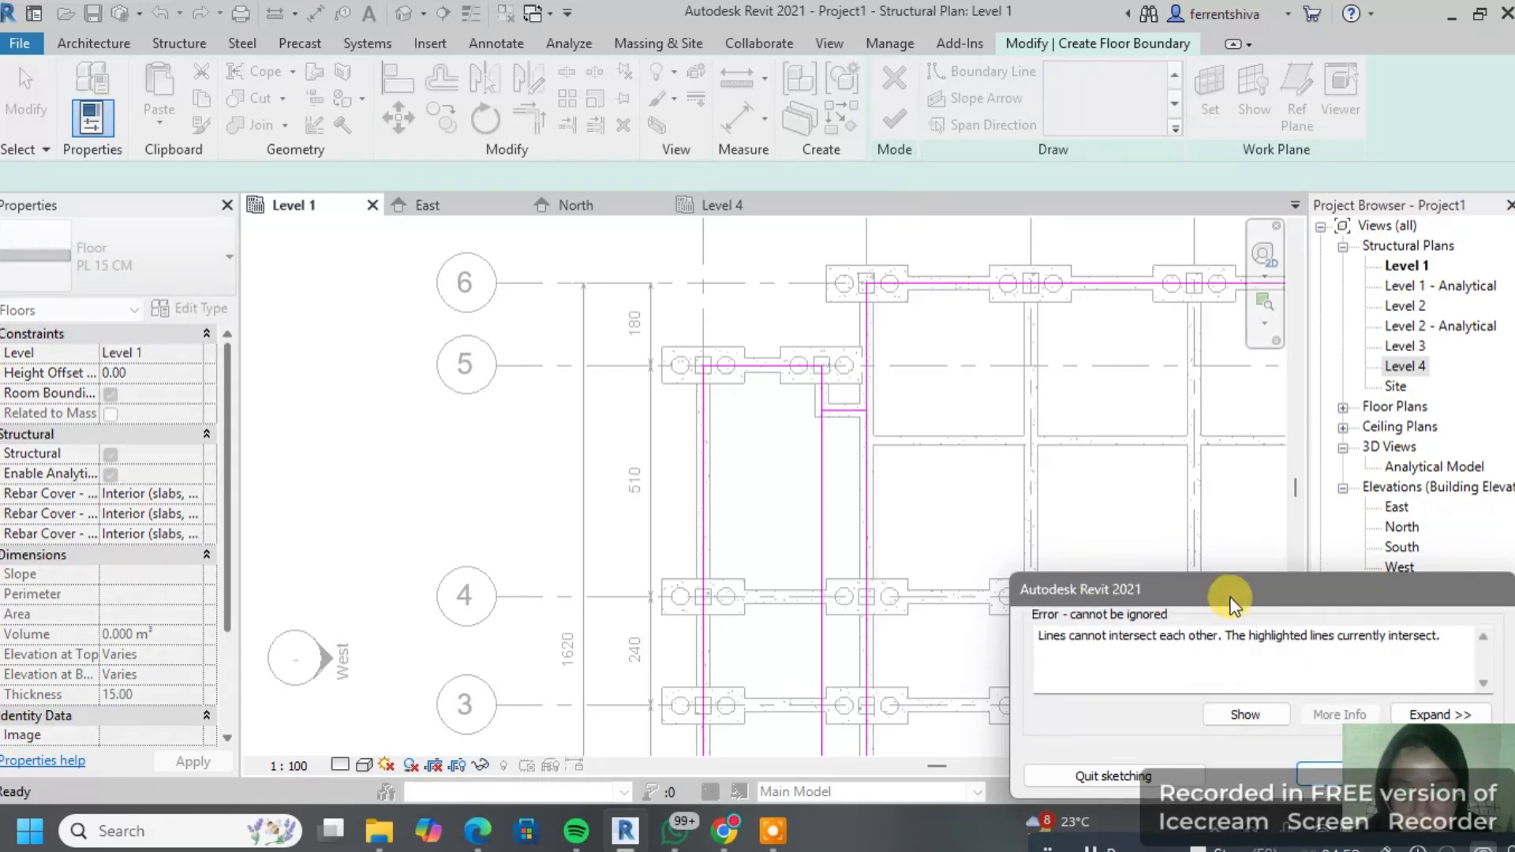
left_click_drag(1232, 604, 1037, 424)
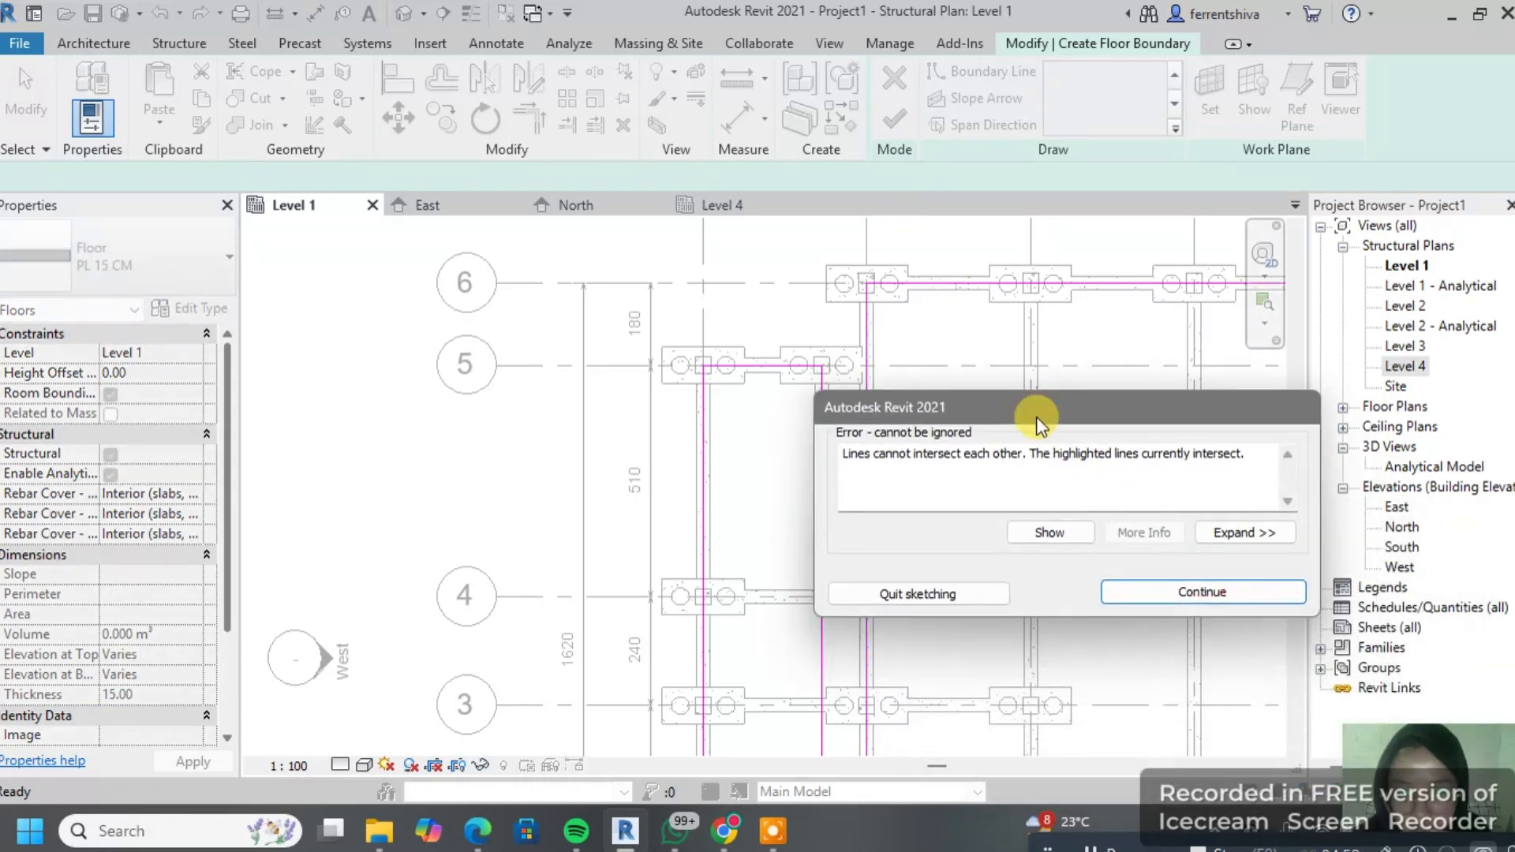
left_click(1204, 595)
scroll(1099, 466, "down", 3)
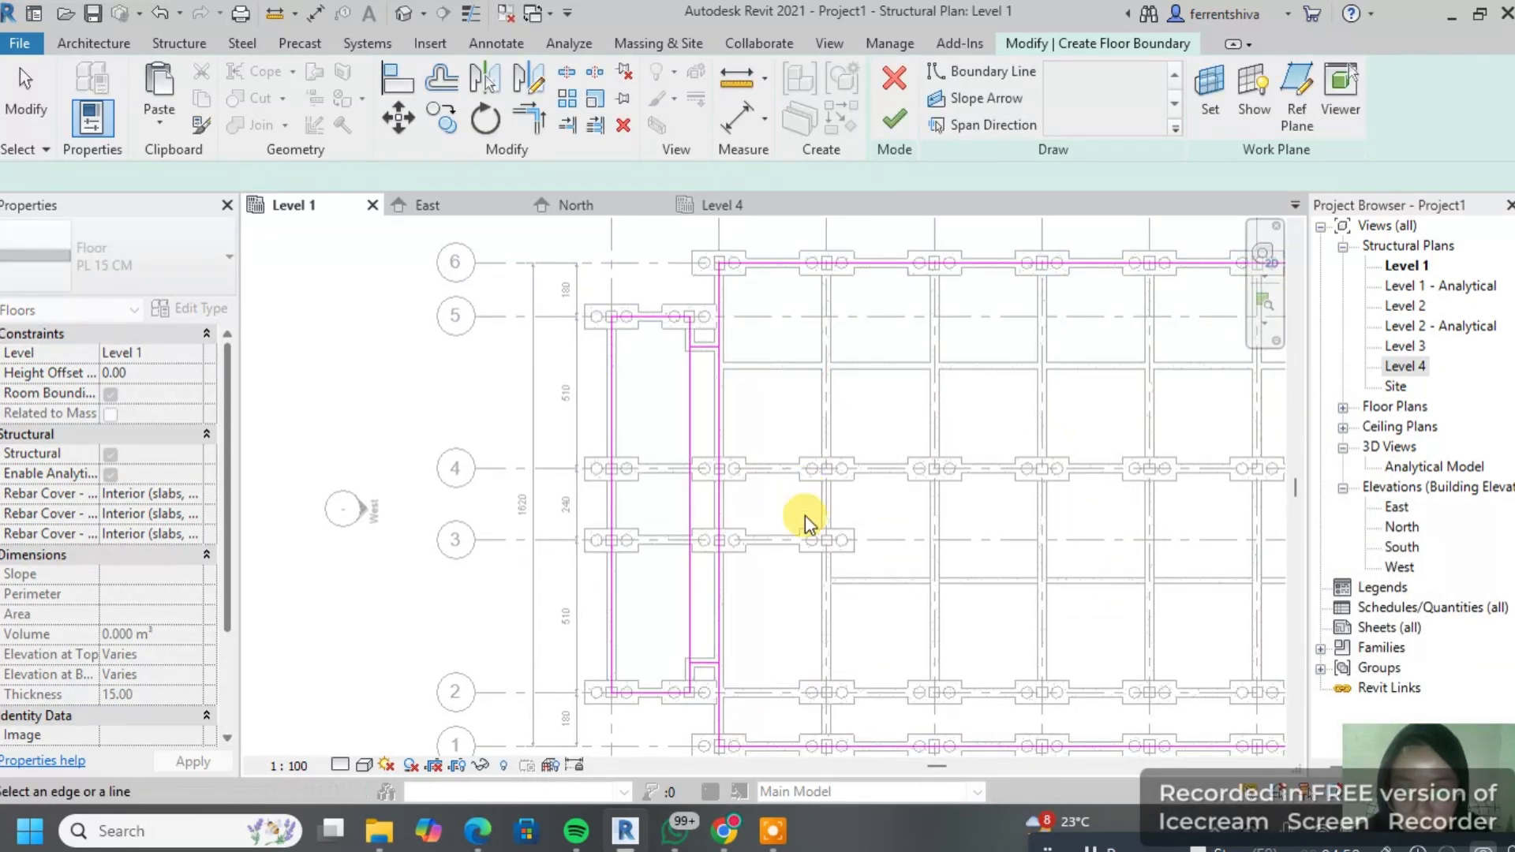
Step: Split the grid B boundary line and the west wing's inner vertical line between grids 5 and 4
scroll(682, 448, "up", 4)
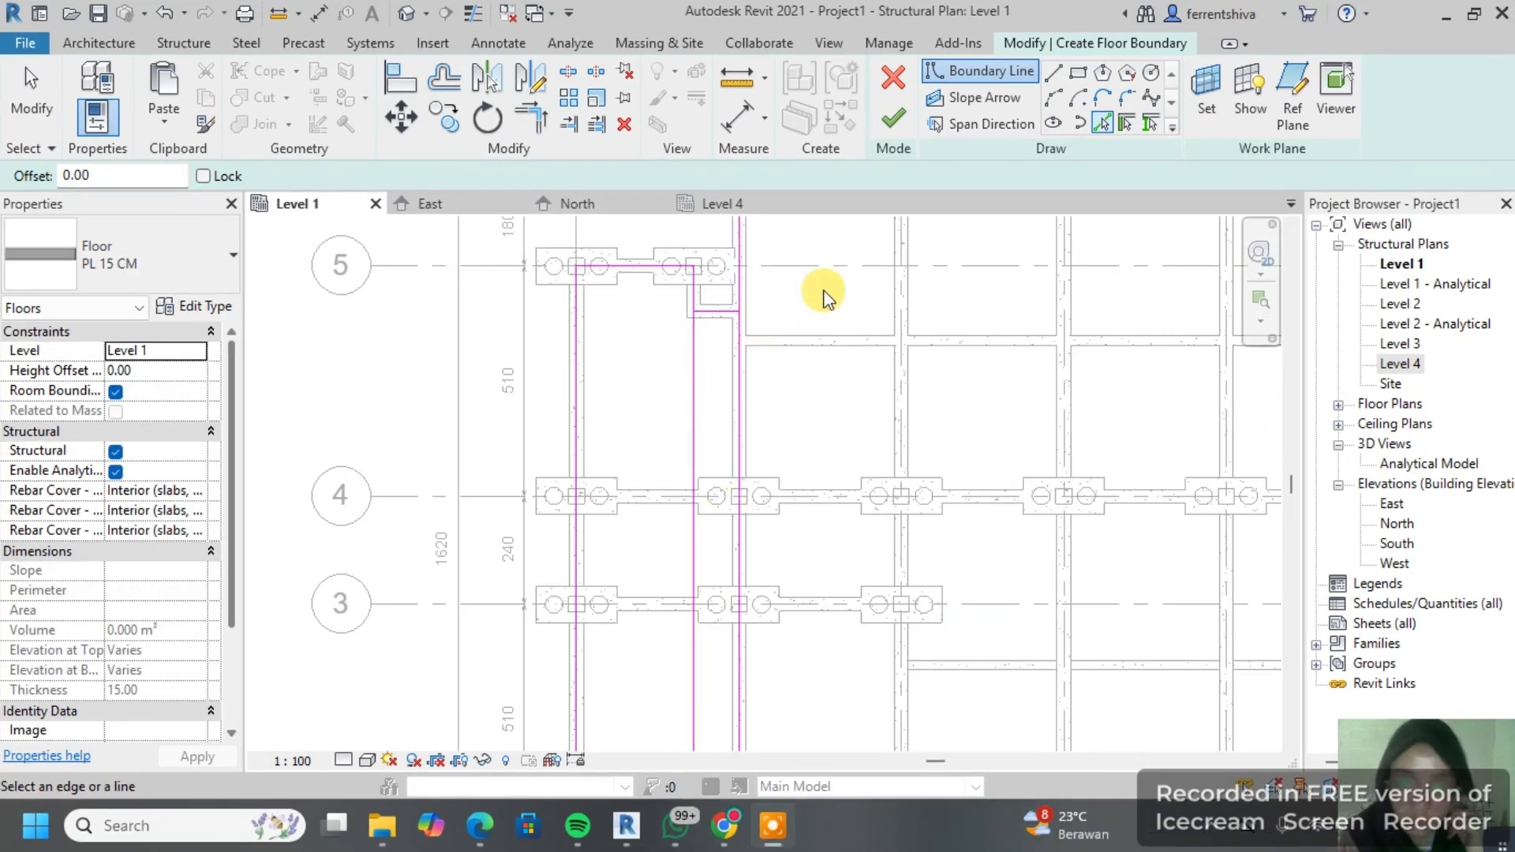
scroll(751, 427, "down", 2)
key("Escape")
scroll(751, 438, "up", 3)
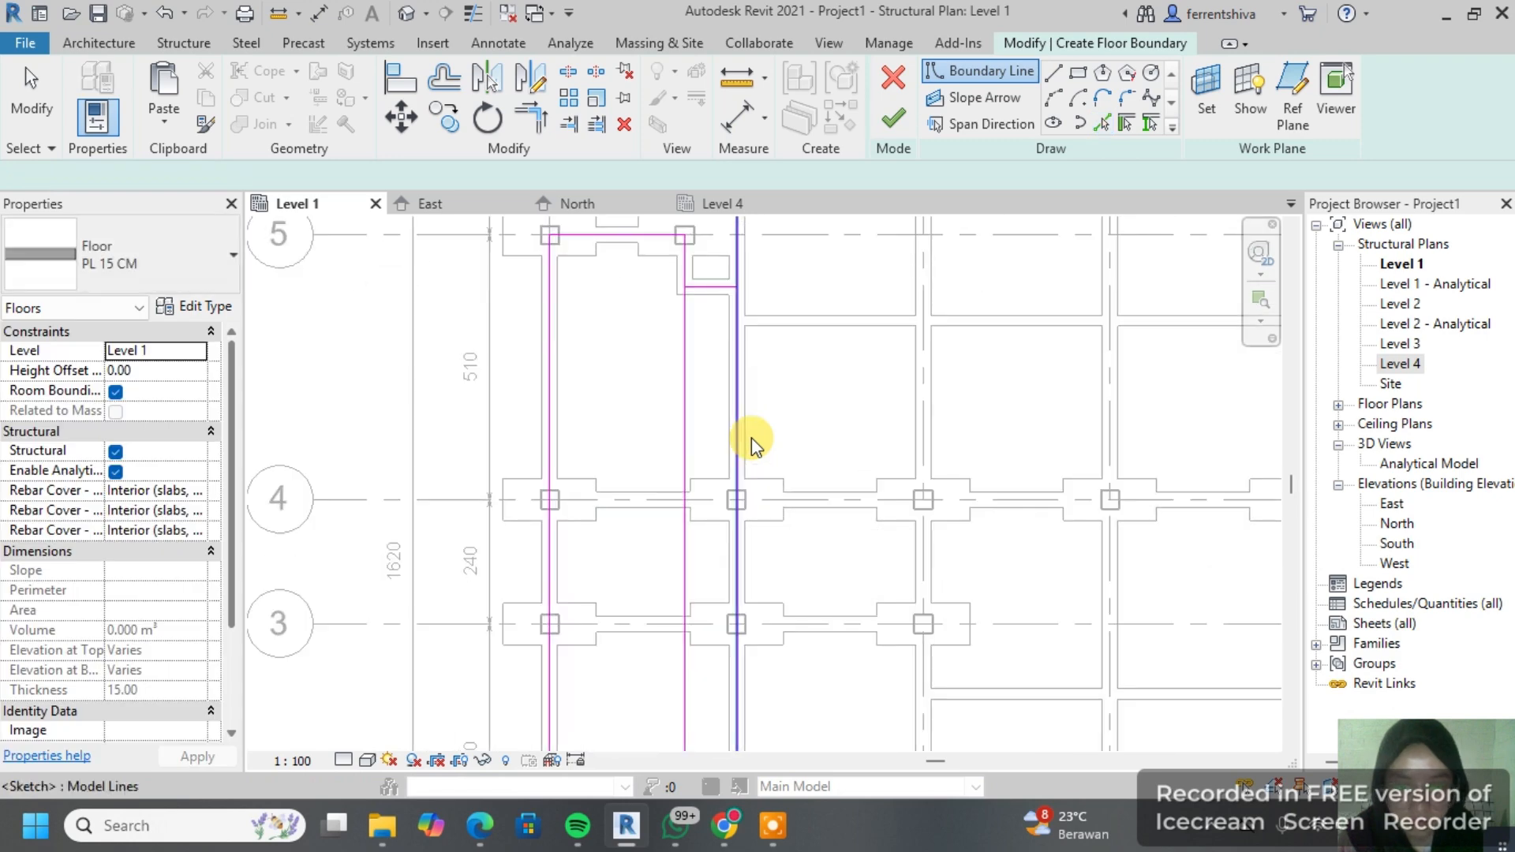
key("Escape")
key("s")
key("l")
mouse_move(764, 451)
middle_mouse_down()
mouse_move(794, 334)
mouse_move(845, 376)
mouse_move(828, 513)
middle_mouse_up()
left_click(764, 388)
left_click(715, 282)
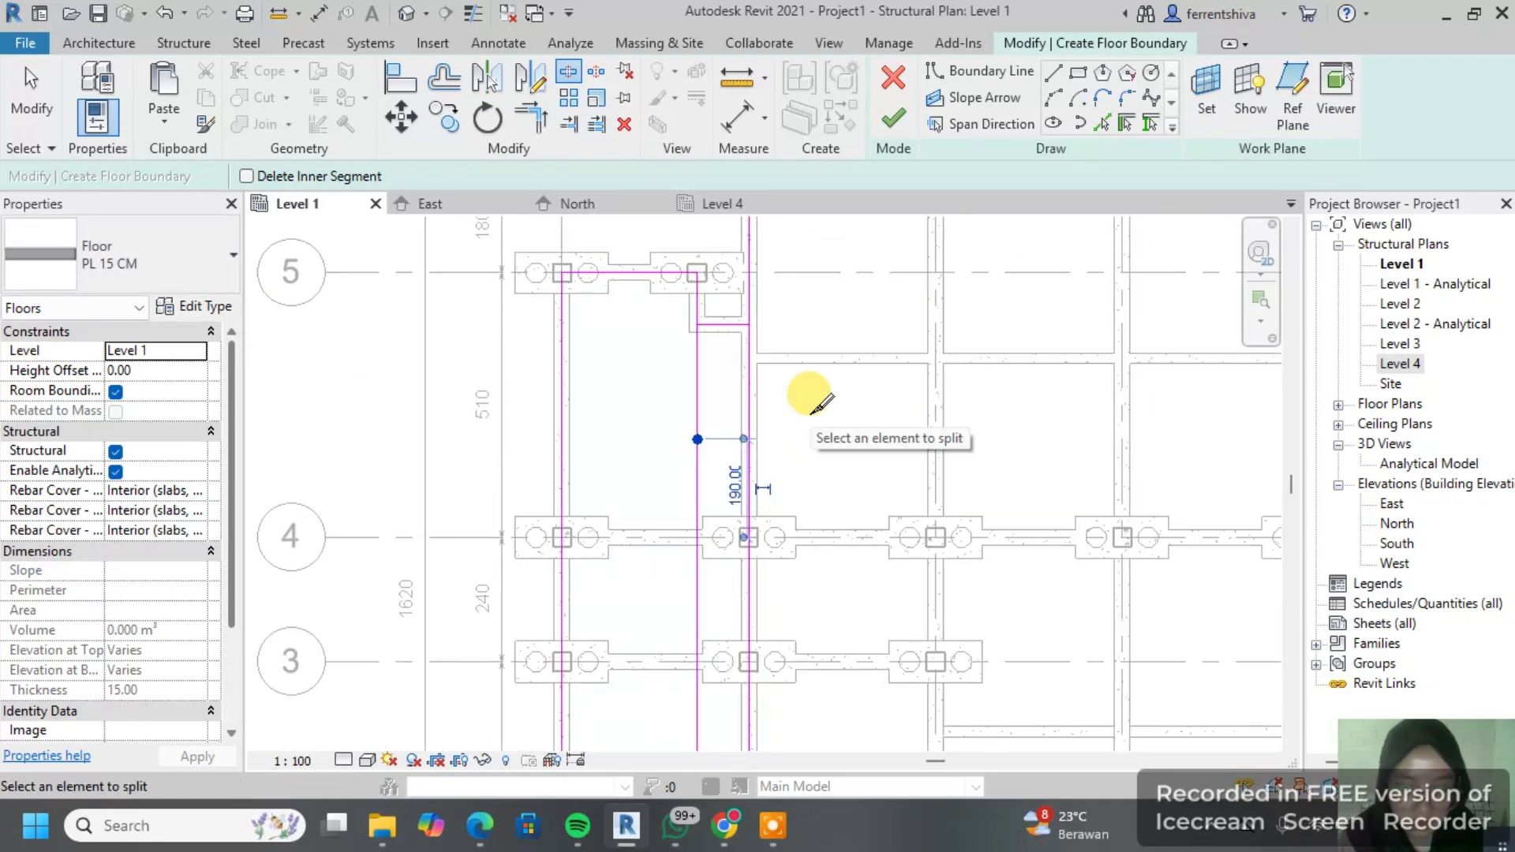
Step: Trim the west wing's inner line and the grid B line to corners with the short connectors near grids 5 and 2
key("Escape")
key("t")
key("r")
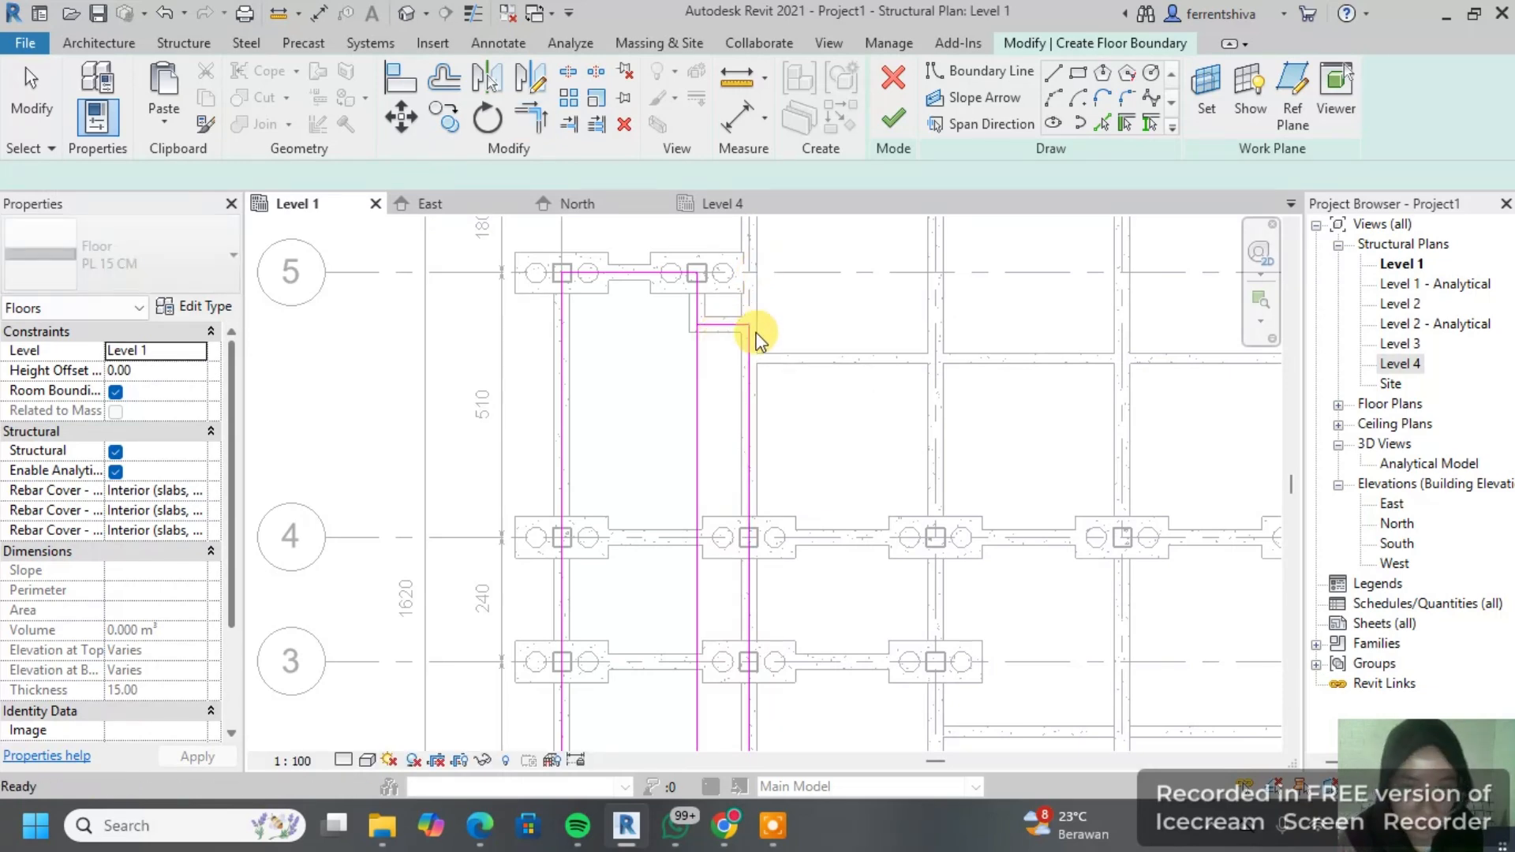
left_click(720, 323)
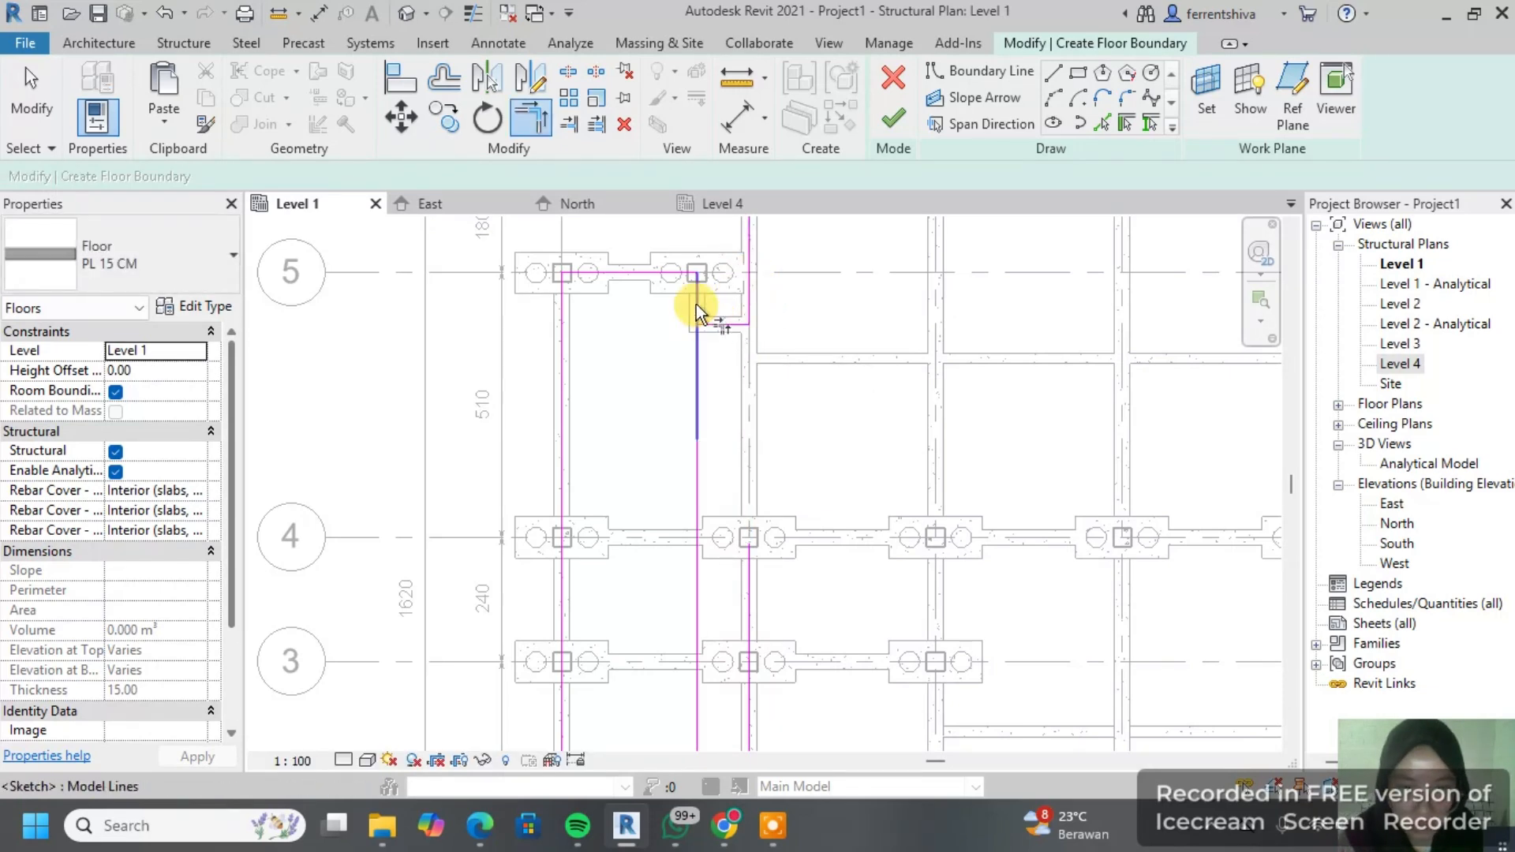
left_click(710, 317)
scroll(691, 295, "down", 2)
mouse_move(691, 295)
middle_mouse_down()
mouse_move(792, 291)
mouse_move(785, 229)
middle_mouse_up()
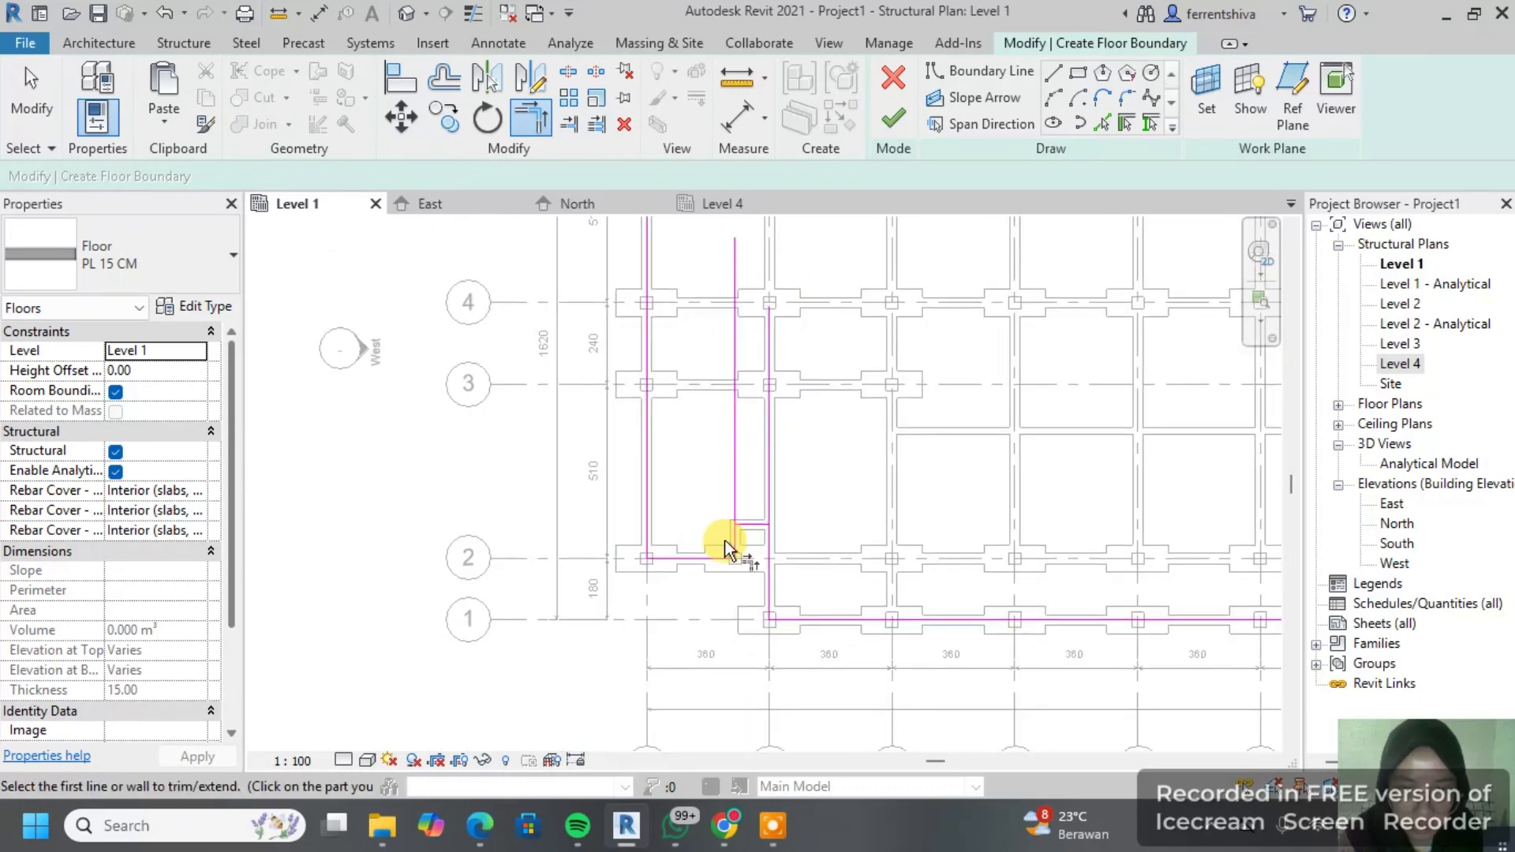
scroll(754, 517, "up", 2)
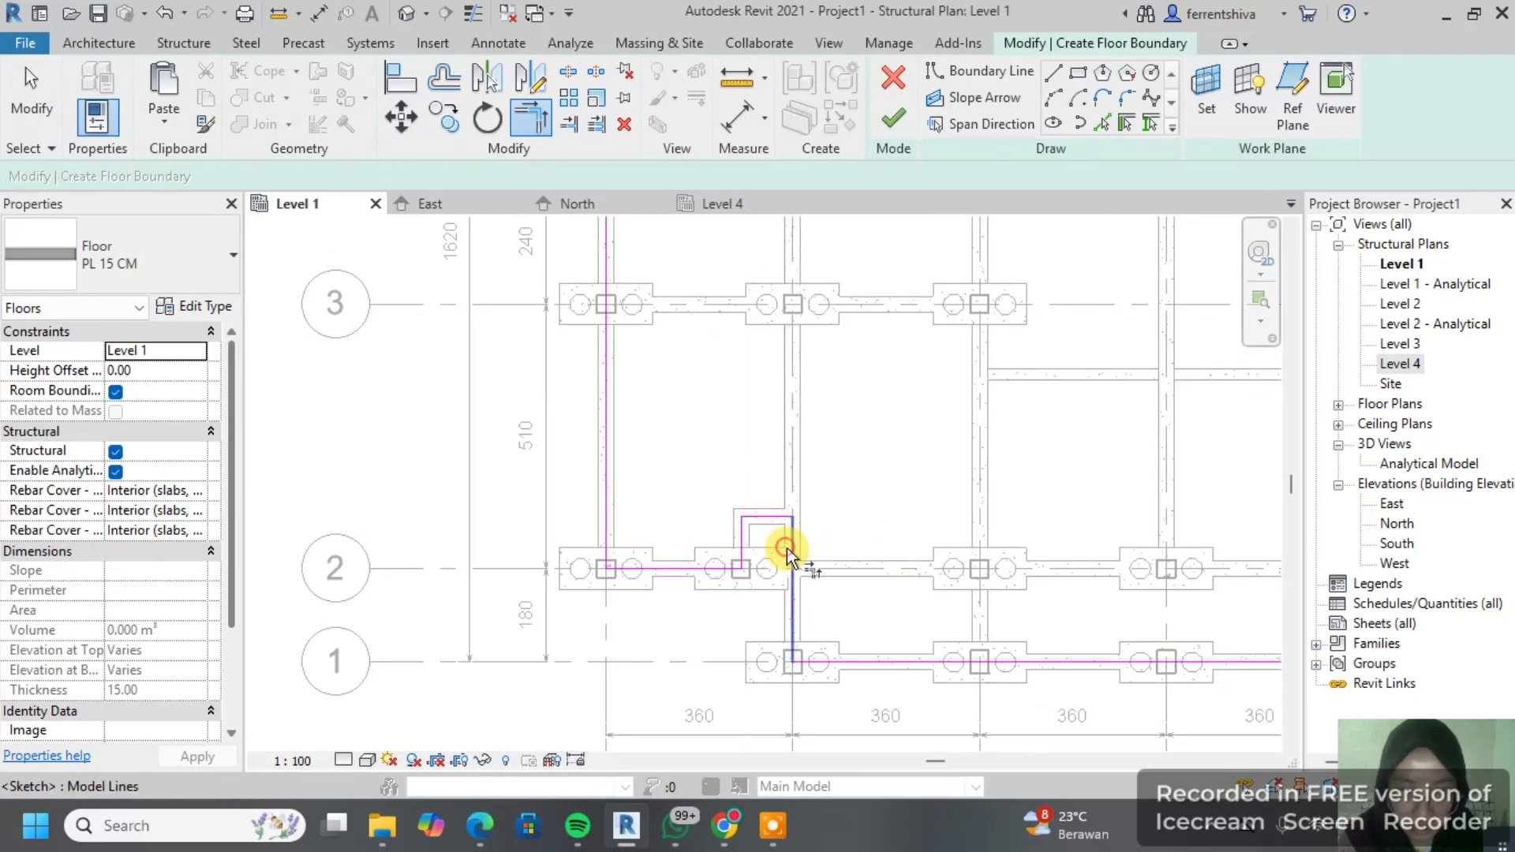
Step: Split the grid Q boundary line and the east wing's inner vertical line between their two short connectors
scroll(787, 548, "down", 4)
mouse_move(733, 450)
middle_mouse_down()
mouse_move(897, 457)
mouse_move(833, 442)
mouse_move(839, 413)
mouse_move(783, 408)
middle_mouse_up()
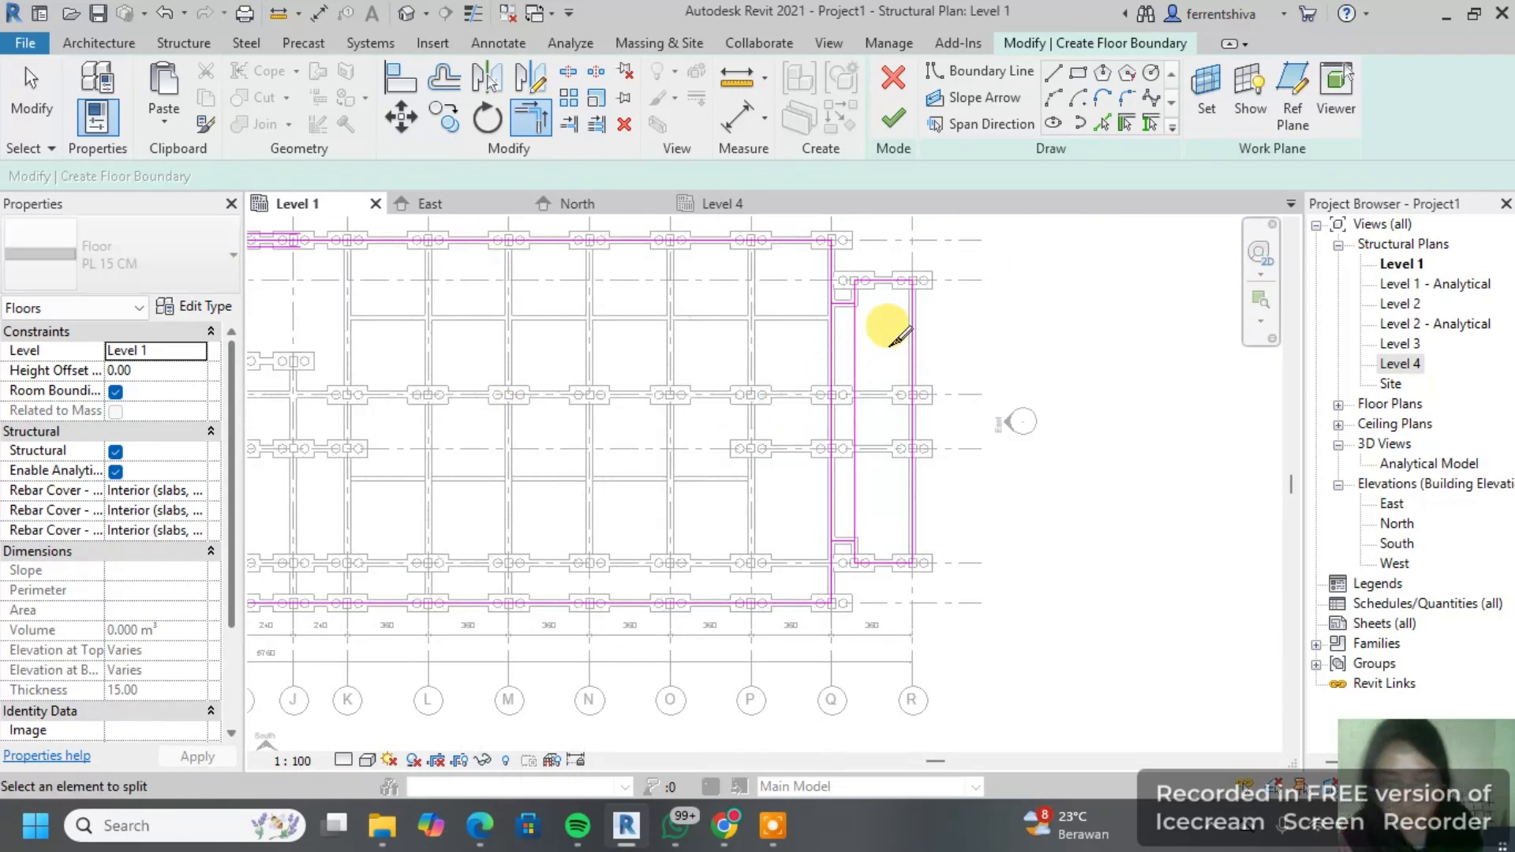
left_click(854, 363)
left_click(855, 412)
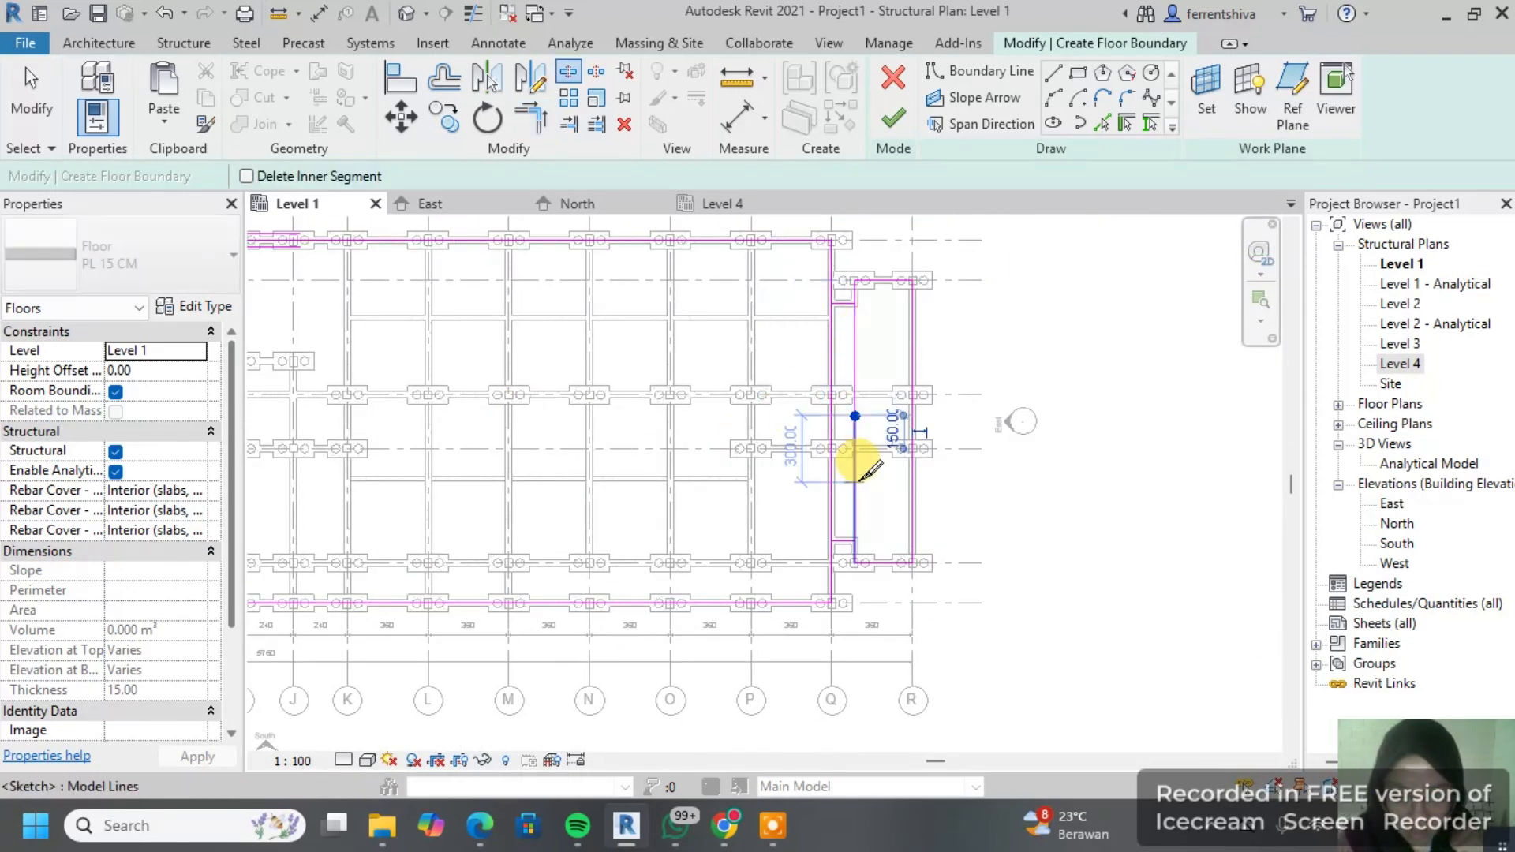
Step: Trim the east wing's inner line and the grid Q boundary line to corners with the short connectors near grids 5 and 2
key("t")
key("r")
scroll(841, 331, "up", 2)
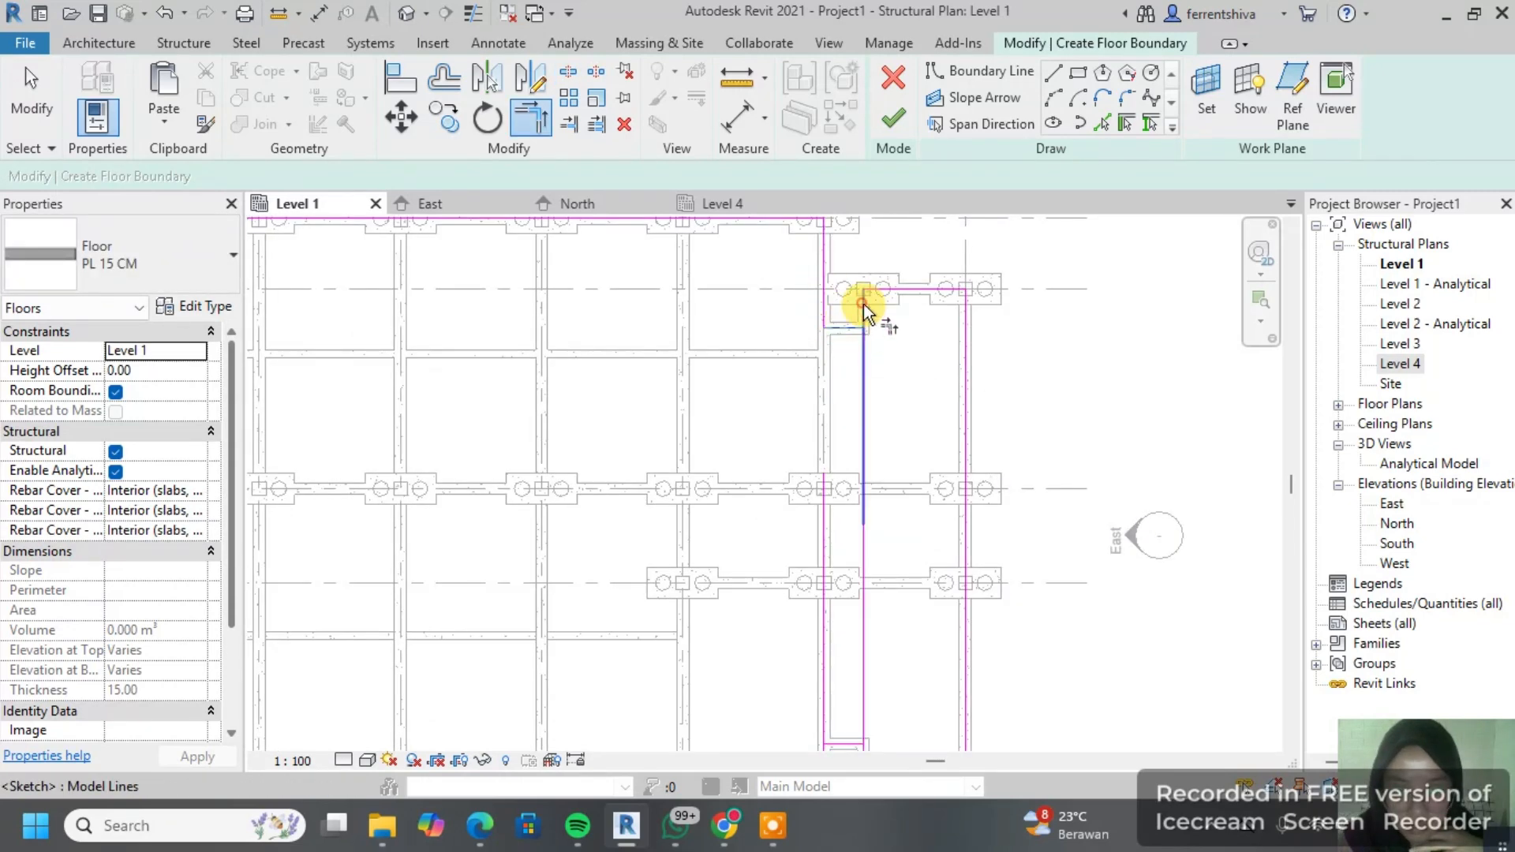
left_click(862, 304)
middle_click_drag(871, 517, 862, 325)
scroll(828, 556, "up", 1)
left_click(828, 550)
left_click(814, 576)
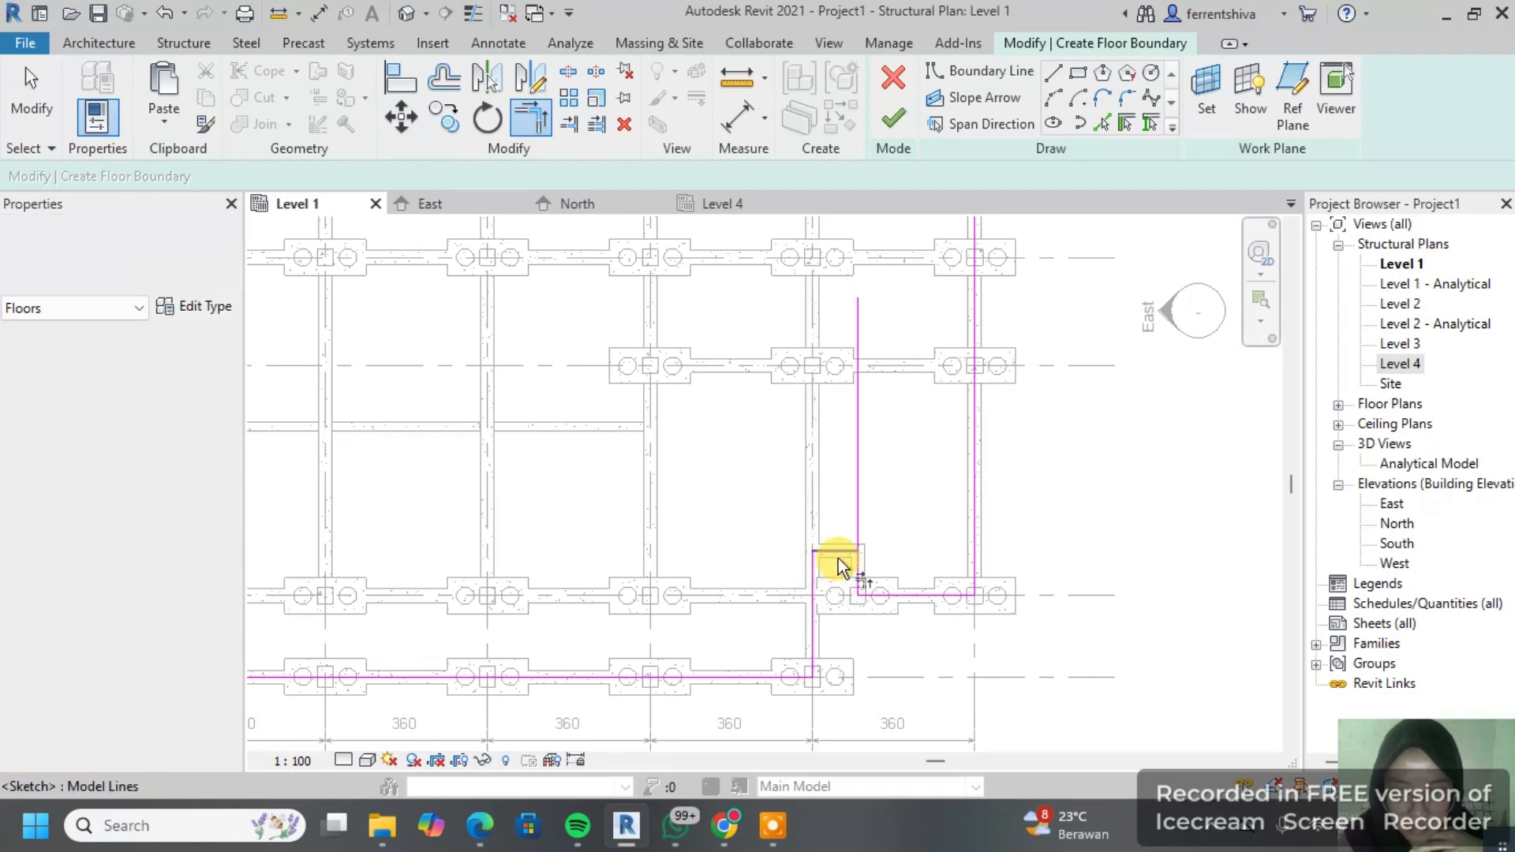
left_click(844, 564)
left_click(857, 511)
Step: Finish the floor boundary sketch to create the PL 15 CM slab on Level 1
scroll(849, 505, "down", 5)
middle_click_drag(798, 428, 1093, 447)
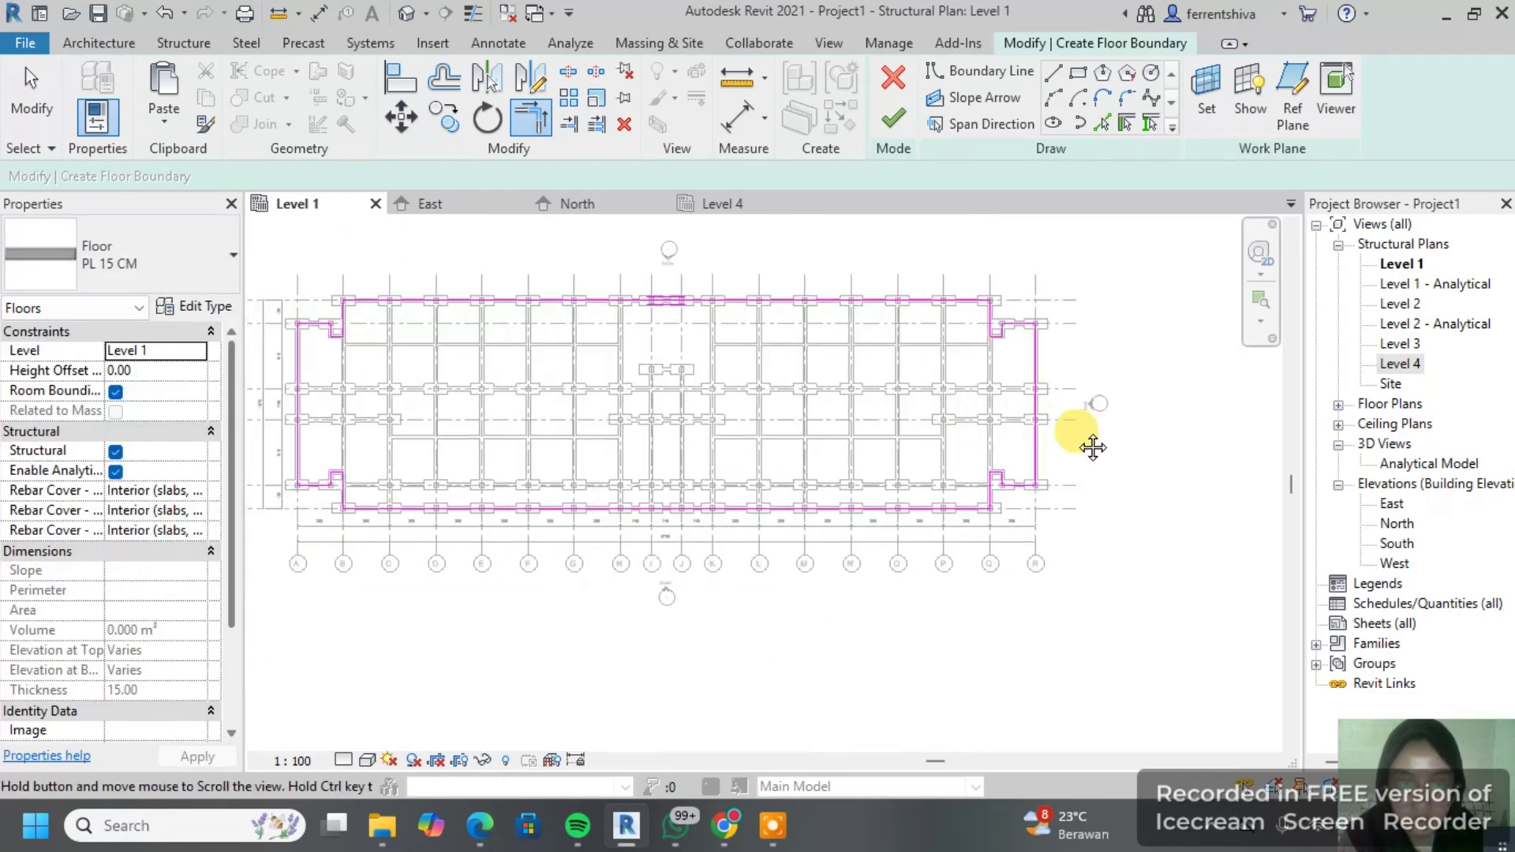
left_click(892, 118)
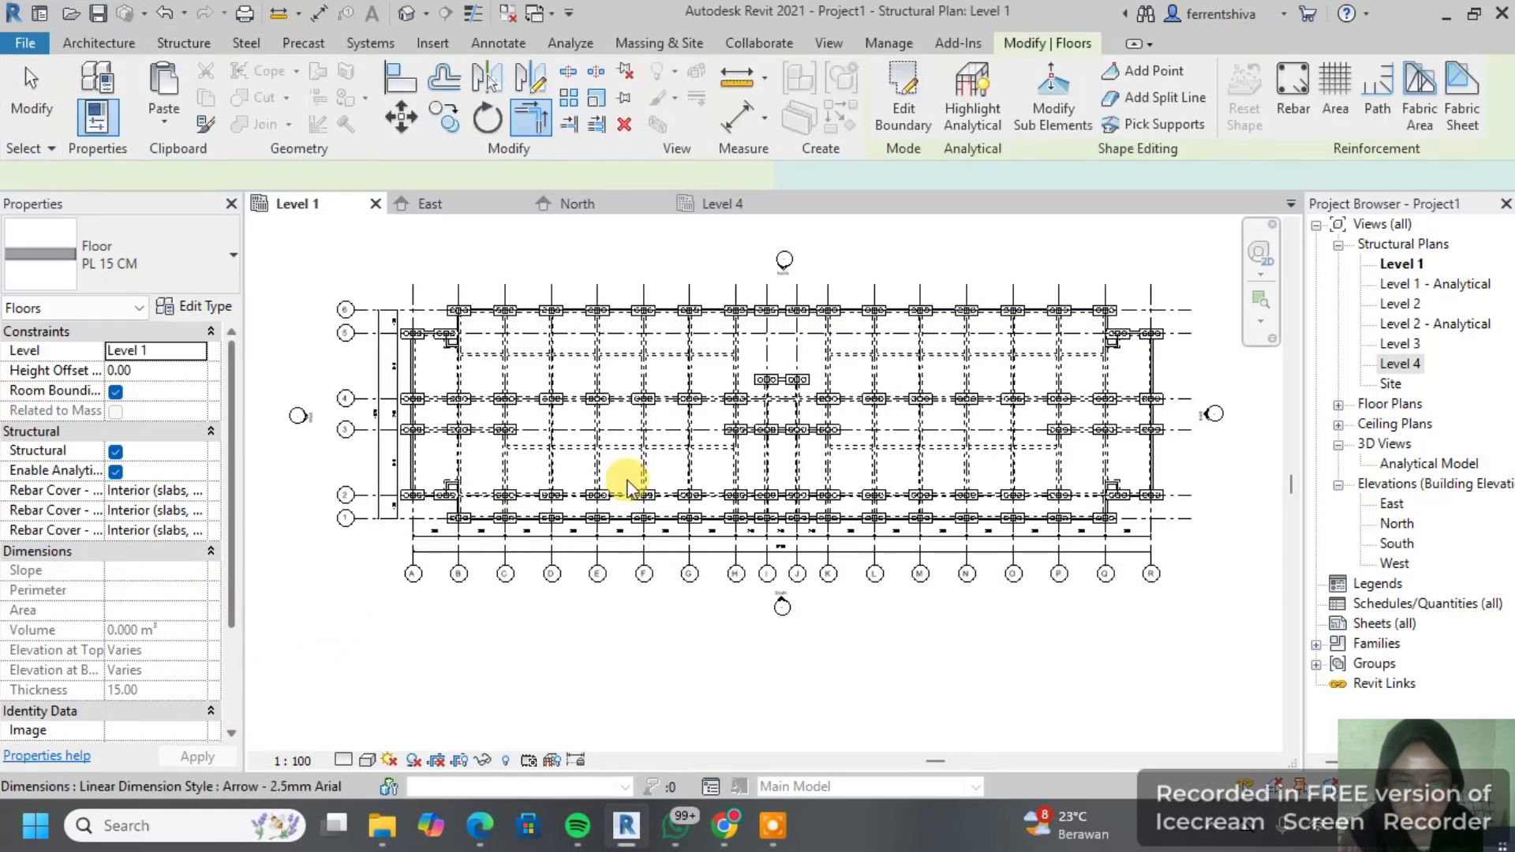
scroll(1013, 323, "up", 4)
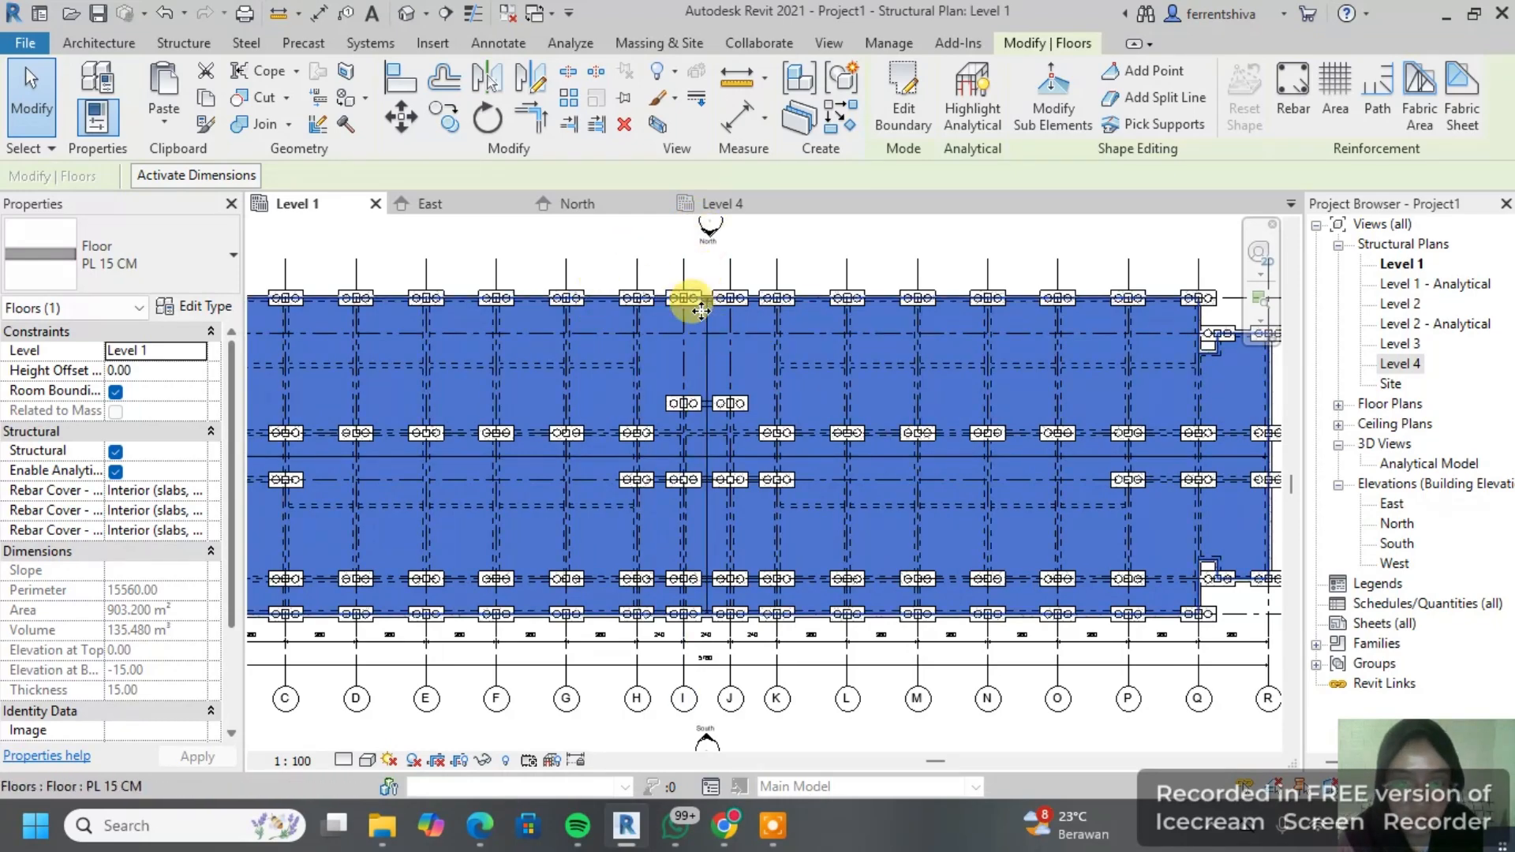
scroll(694, 324, "down", 2)
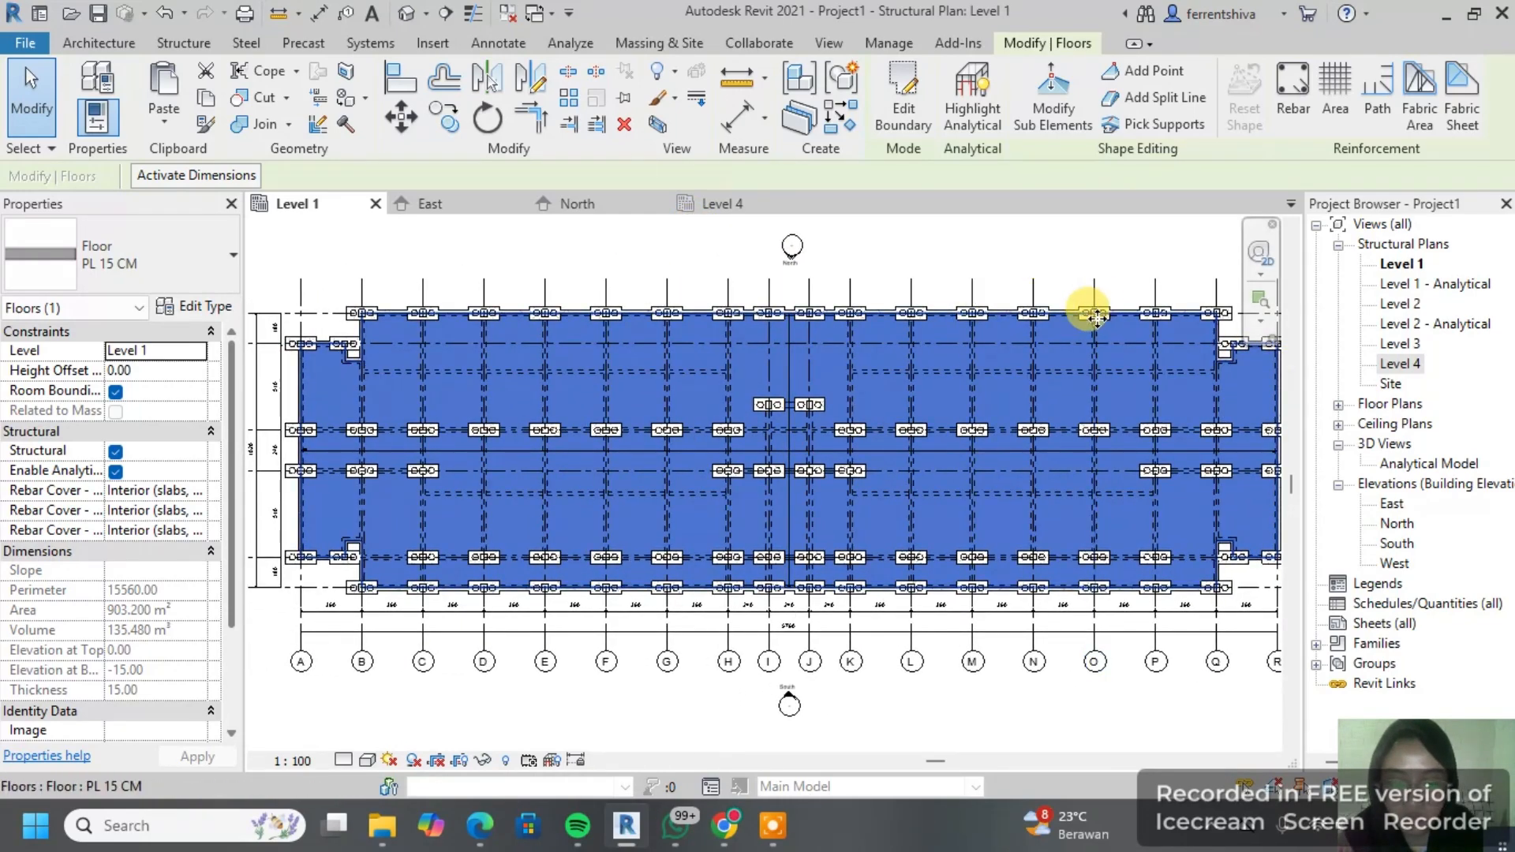
Step: Open the default 3D view of the building and set its visual style to Consistent Colors
double_click(1395, 444)
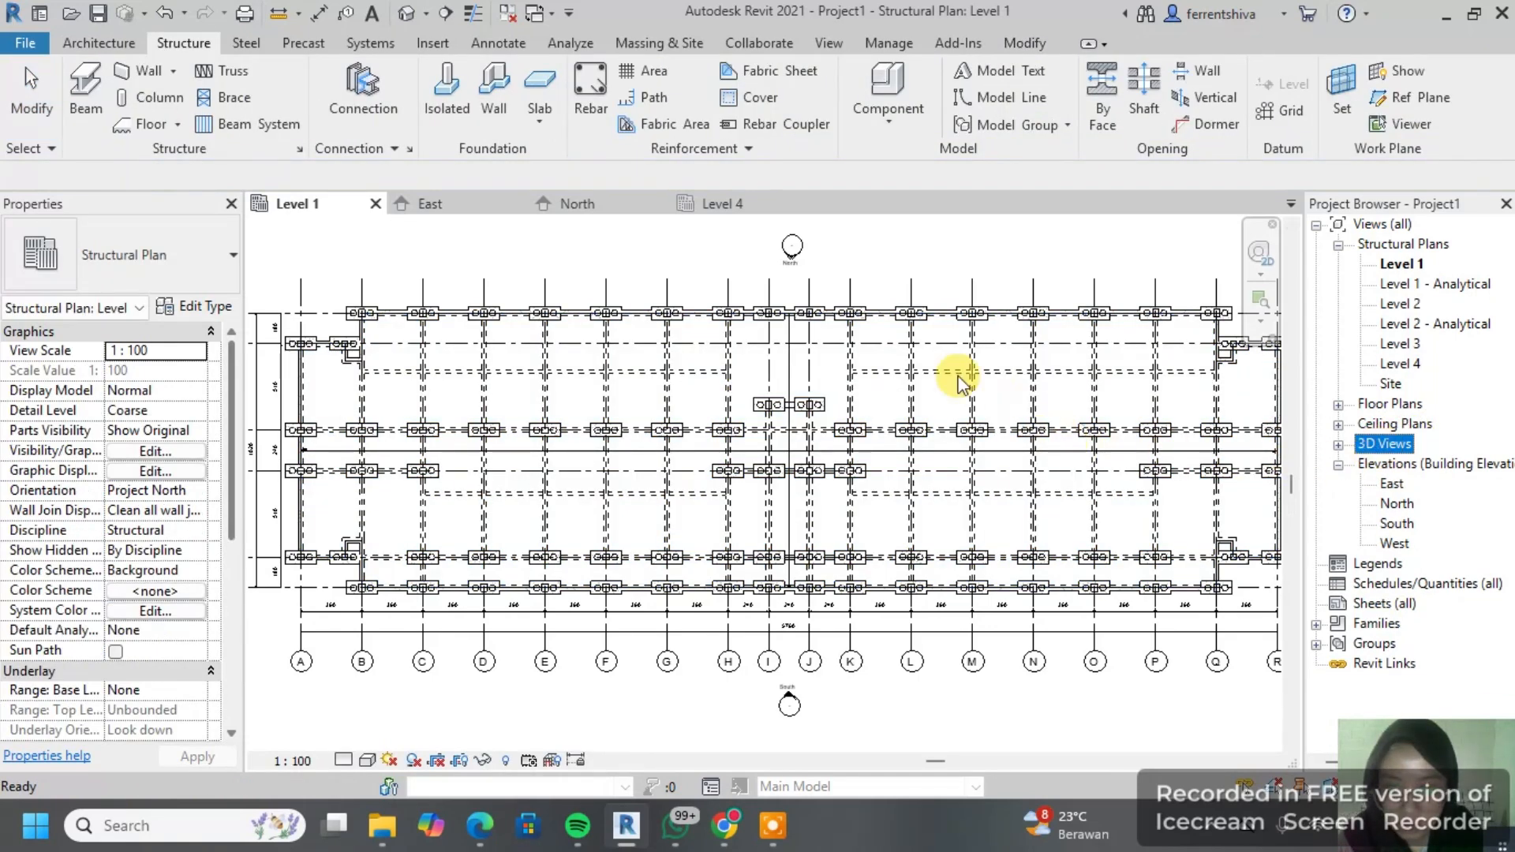
double_click(1379, 445)
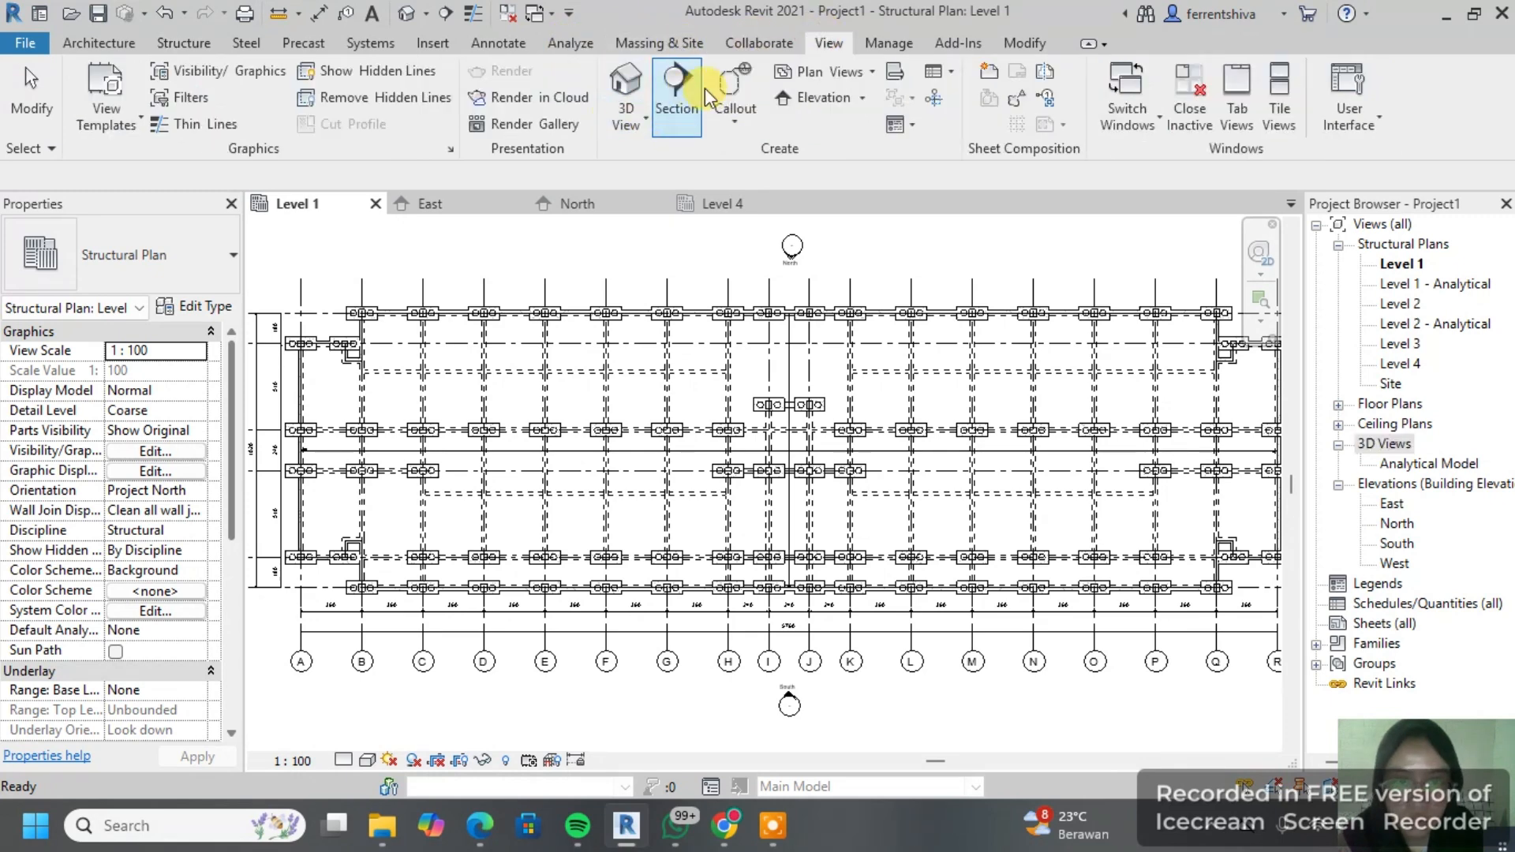
left_click(636, 118)
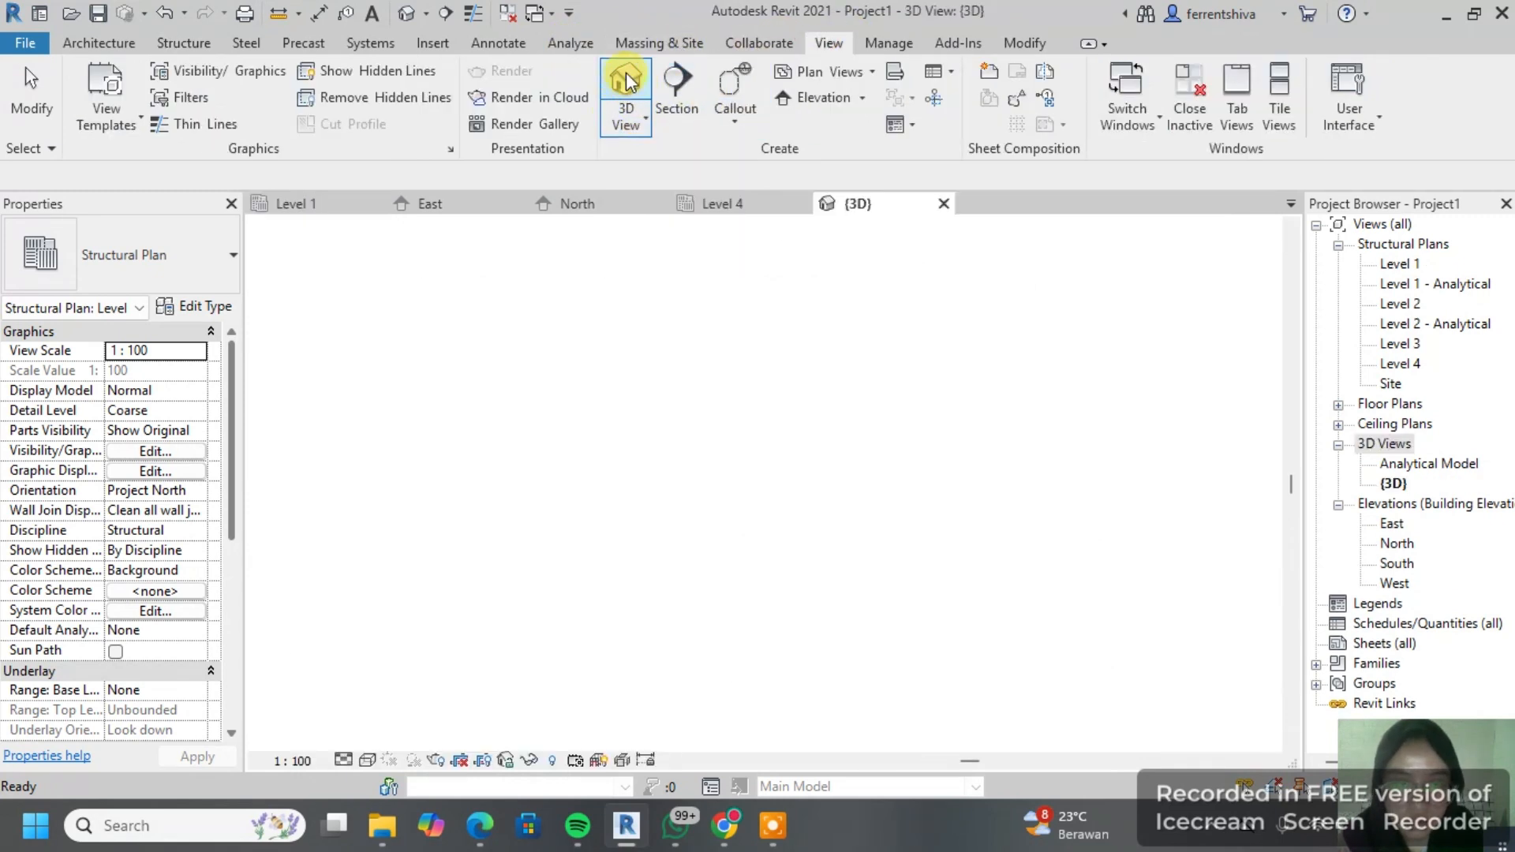
scroll(750, 525, "up", 5)
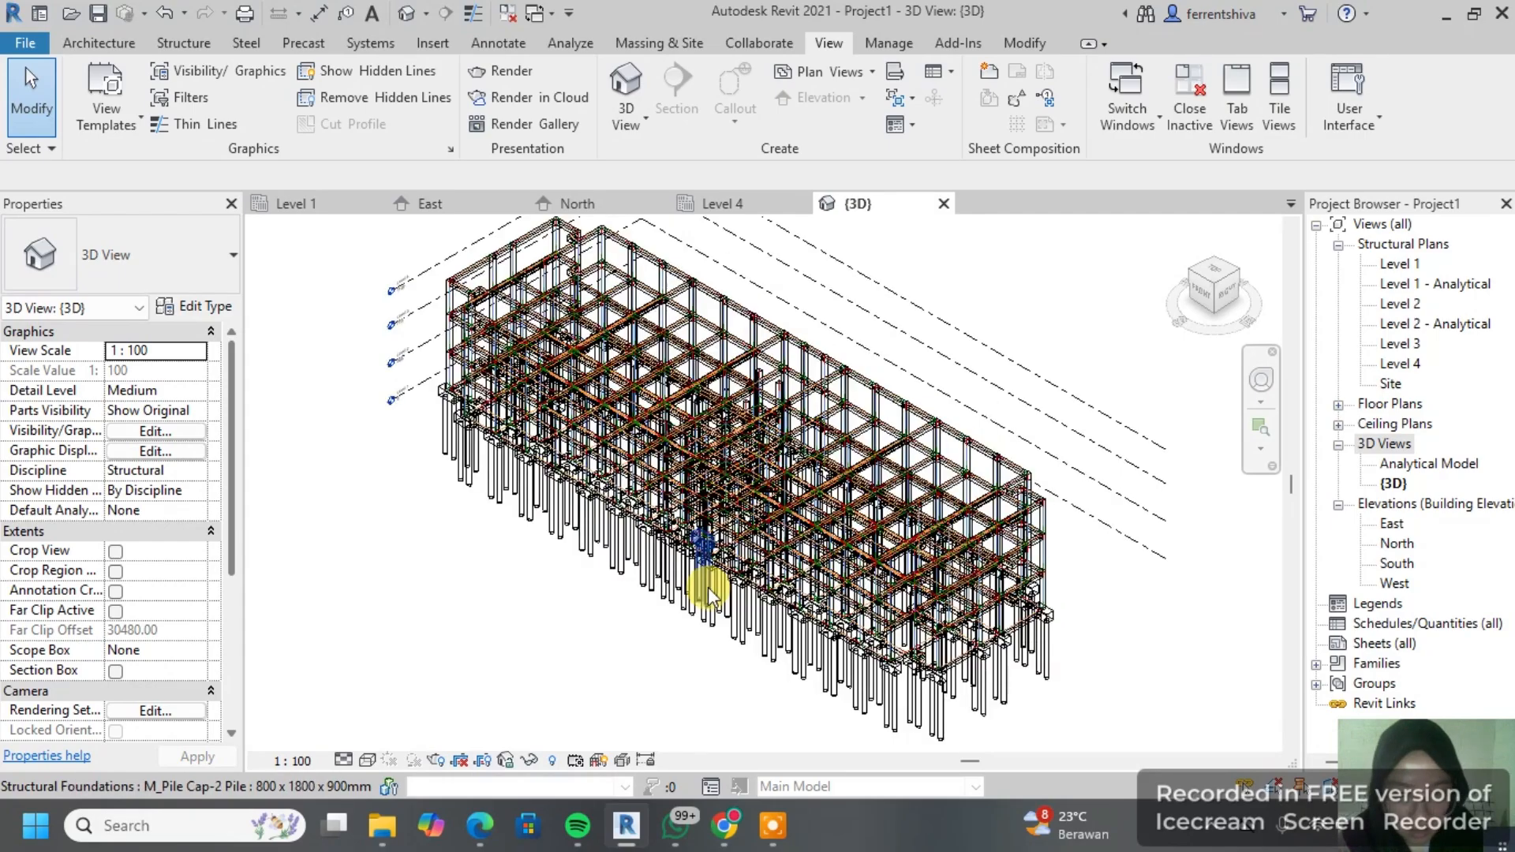
middle_click_drag(749, 520, 822, 443, "shift")
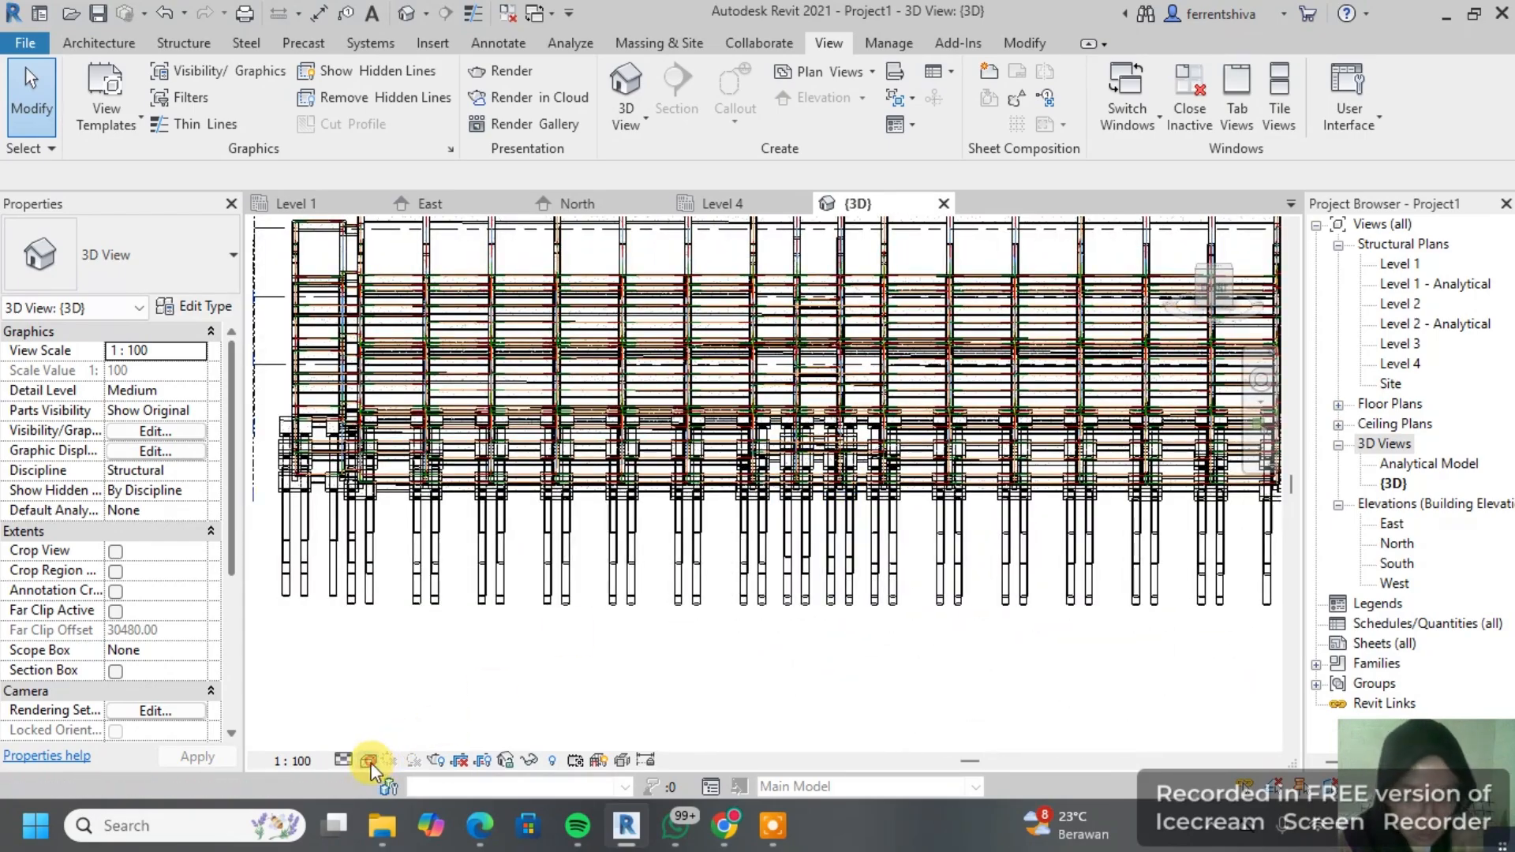
left_click(368, 761)
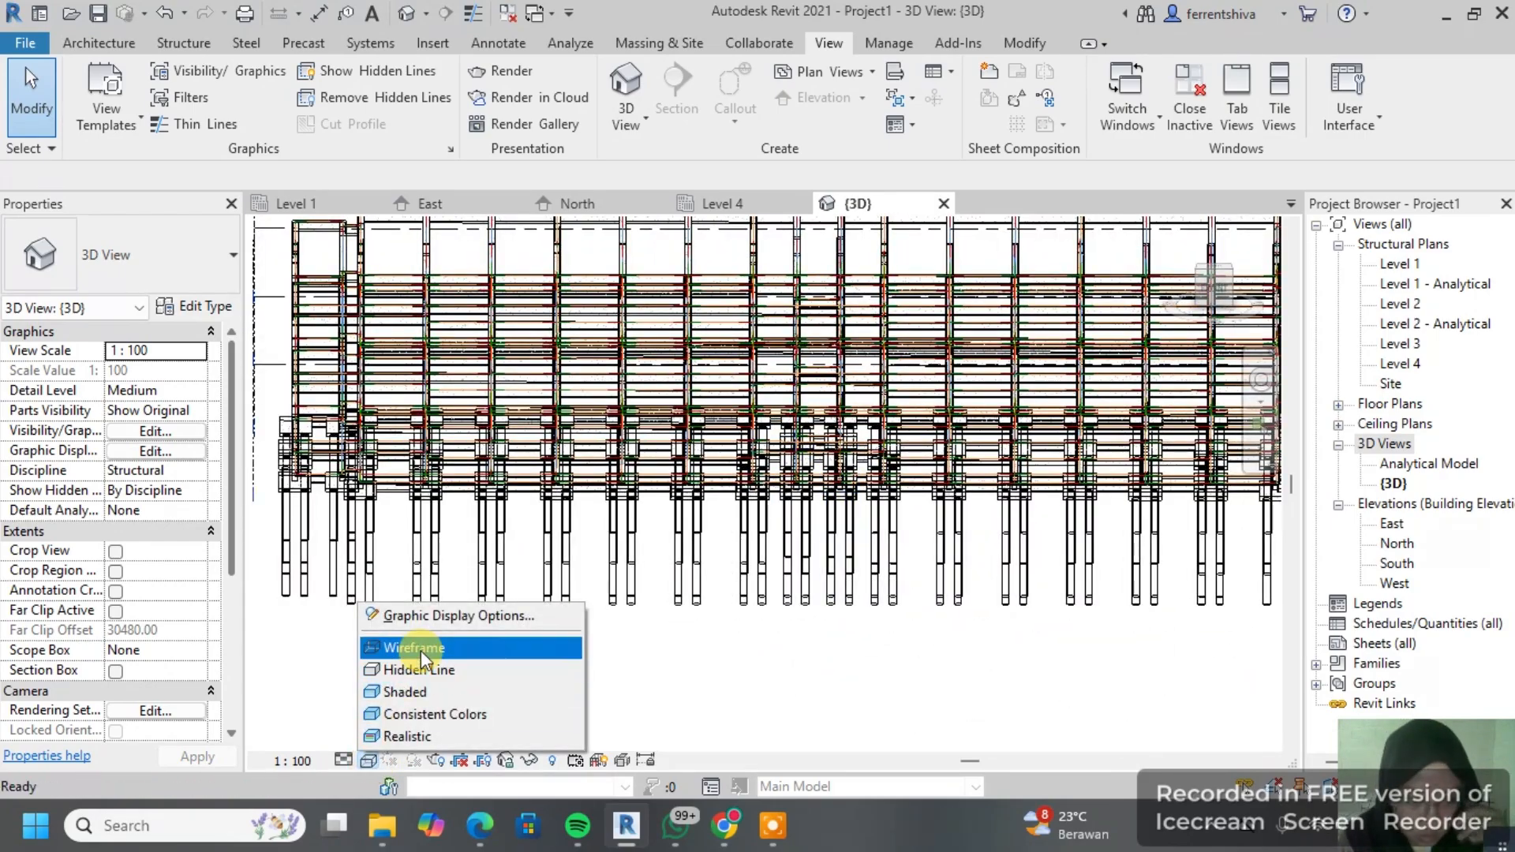
left_click(417, 717)
Step: Examine the Level 1 slab and its fit with the columns, beams and pile caps in 3D
middle_click_drag(592, 596, 1031, 535, "shift")
scroll(473, 458, "up", 5)
middle_click_drag(412, 473, 675, 505, "shift")
scroll(663, 442, "down", 3)
middle_click_drag(659, 406, 666, 475, "shift")
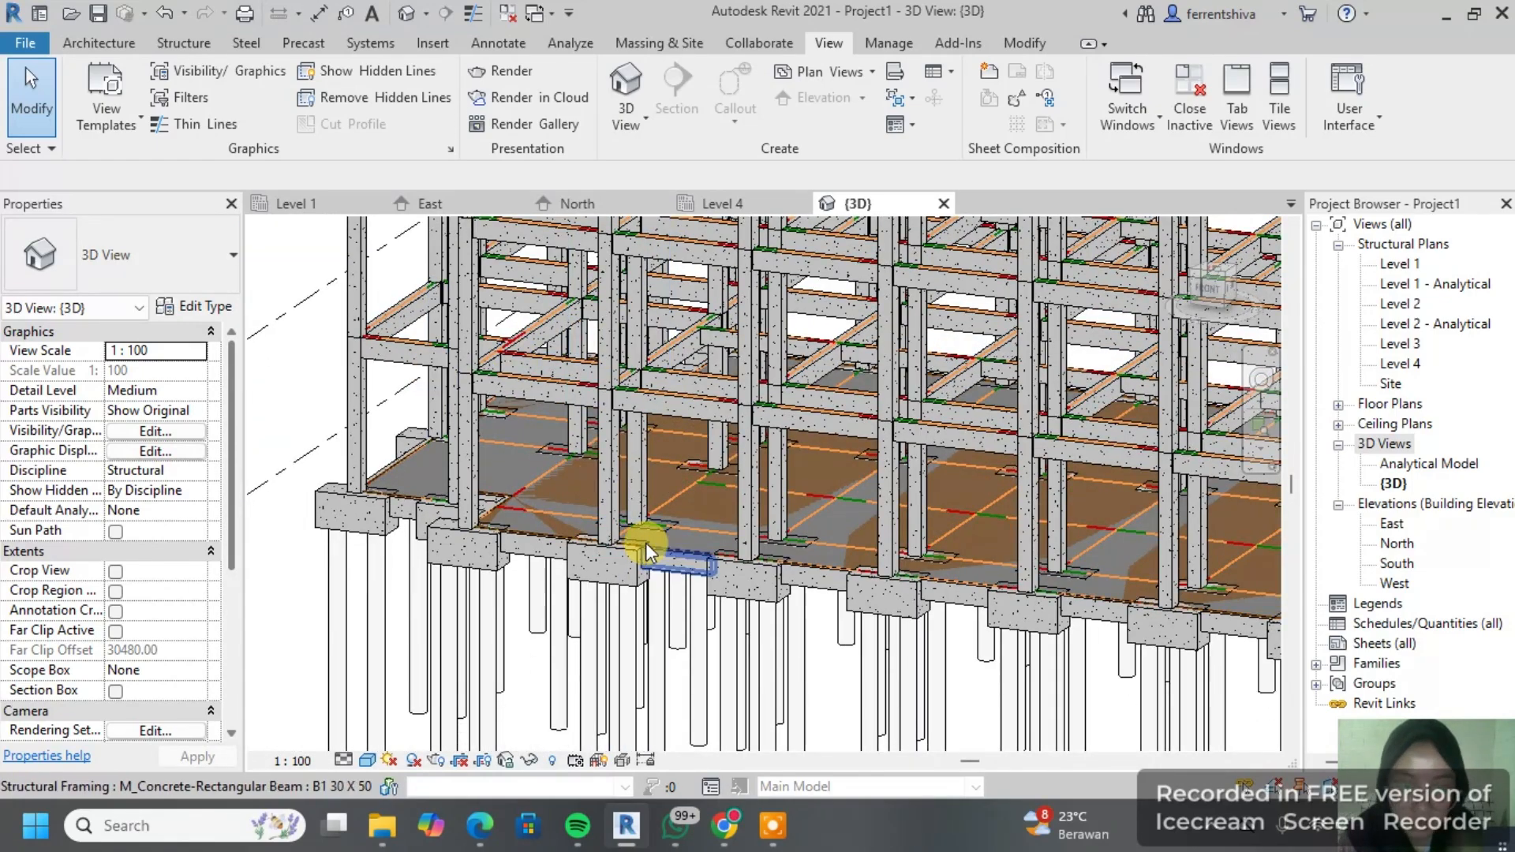
scroll(647, 544, "up", 1)
scroll(732, 509, "down", 3)
middle_click_drag(960, 518, 491, 480)
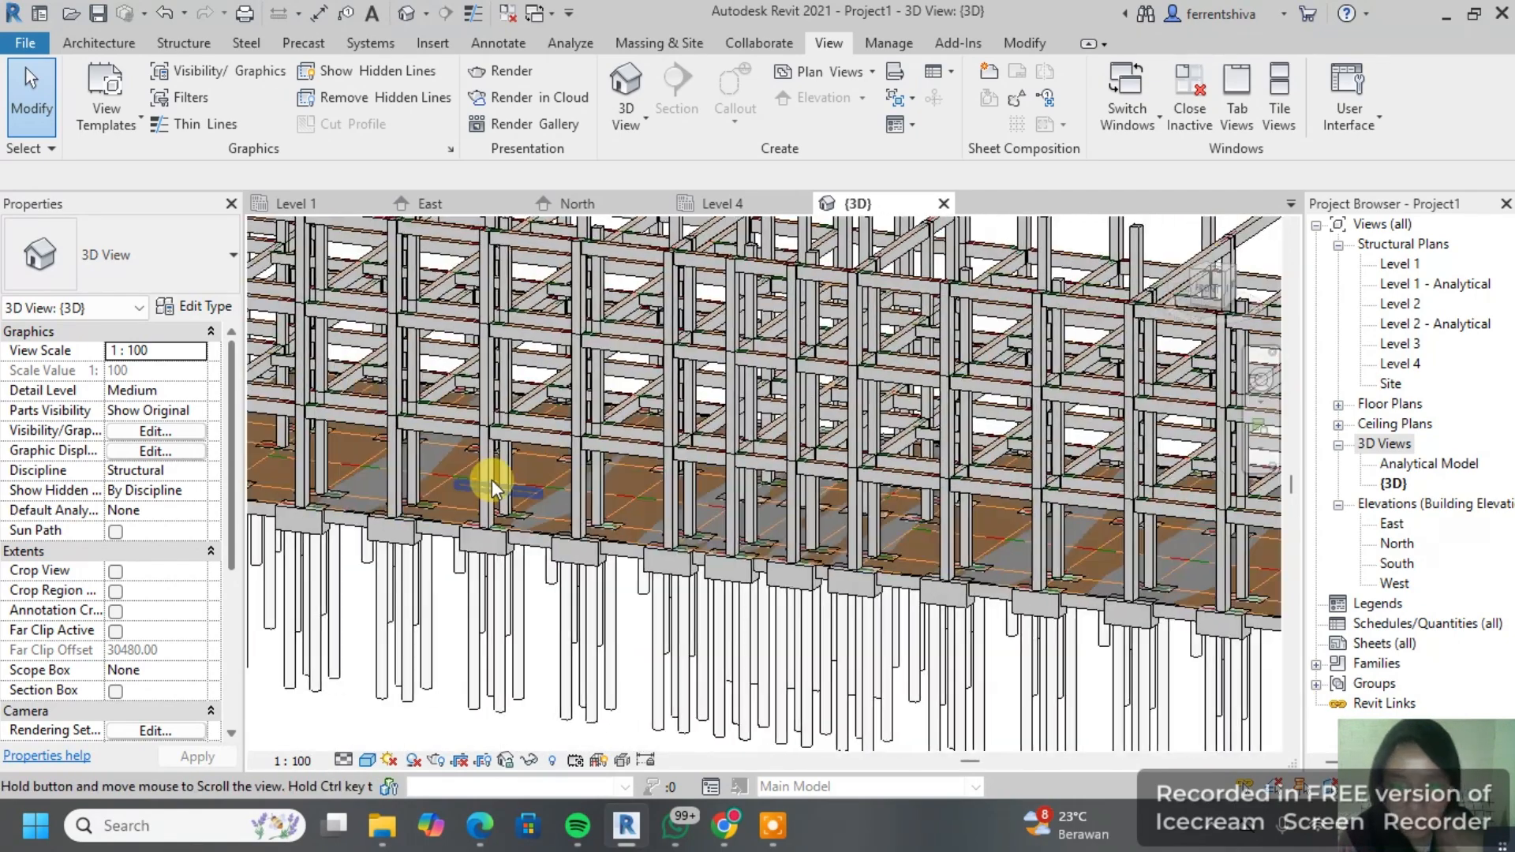
scroll(646, 527, "up", 2)
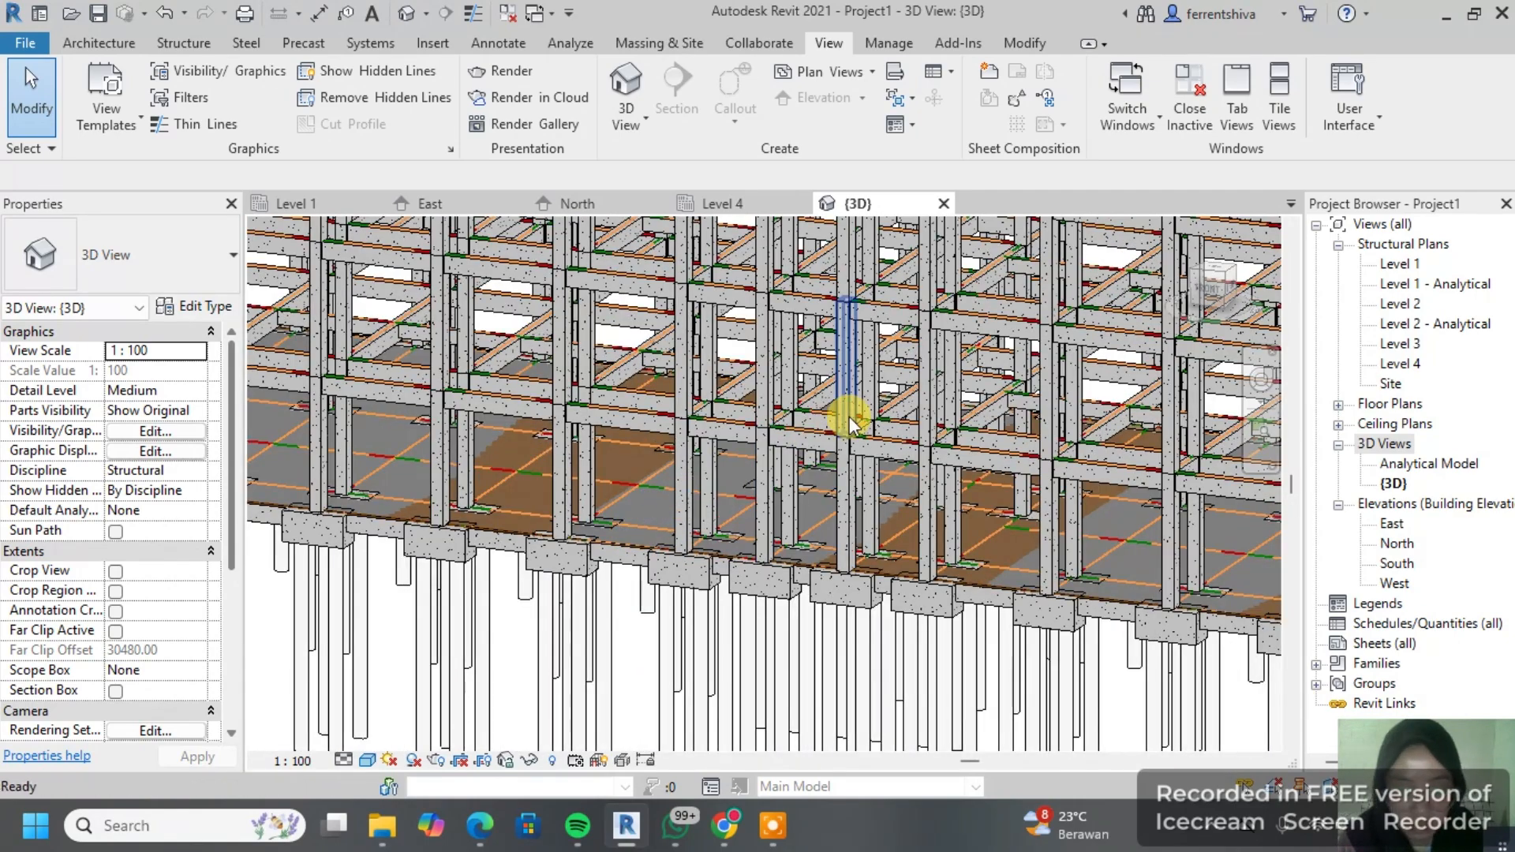
Step: Hide the Analytical Beams, Analytical Columns, Analytical Floors and Analytical Foundation Slabs categories in the 3D view
key("v")
key("g")
left_click(654, 116)
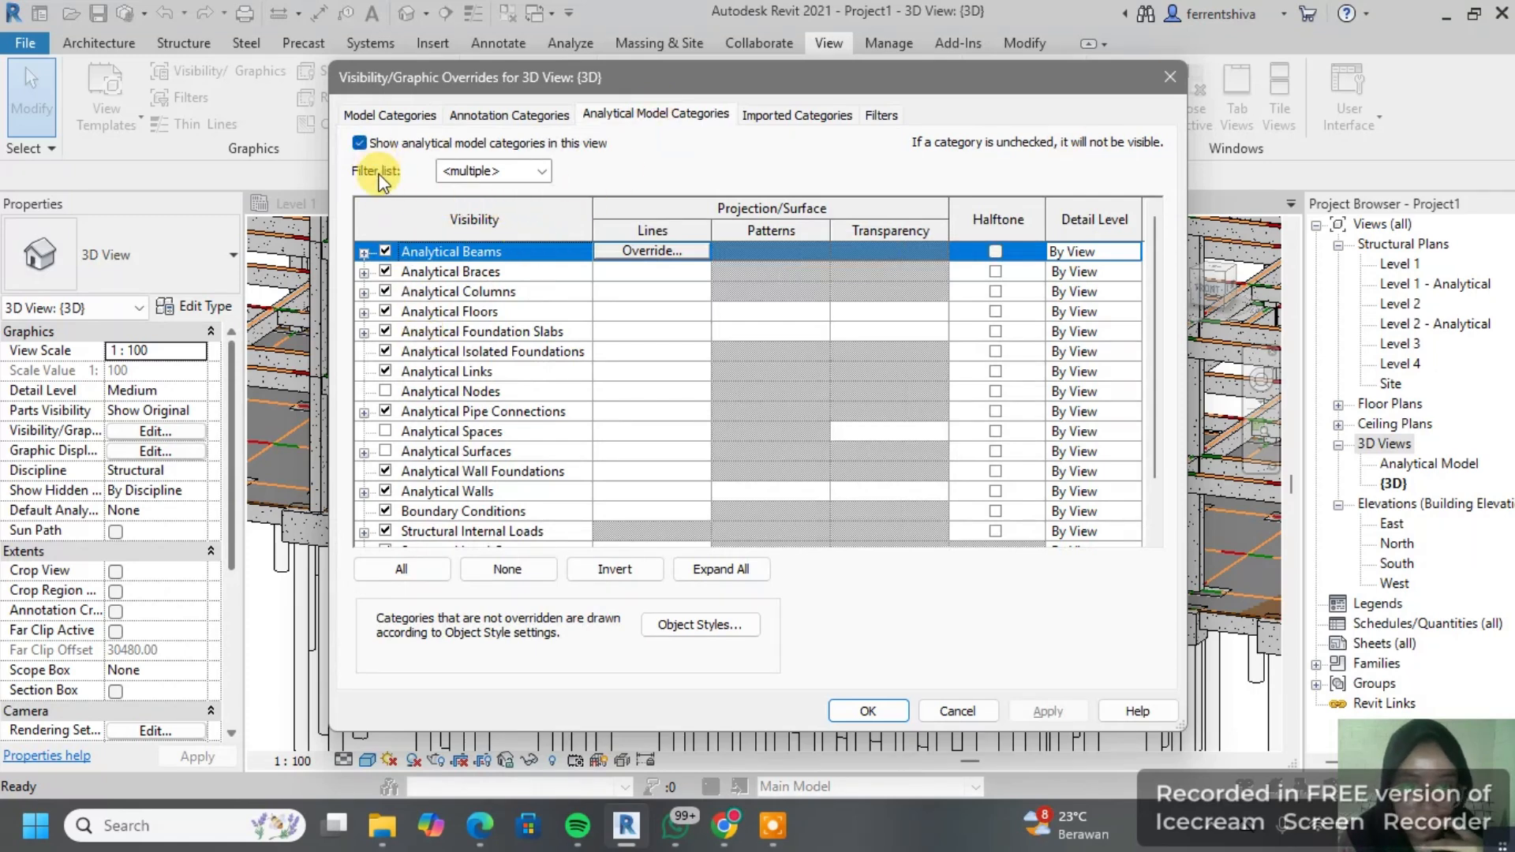
left_click(385, 291)
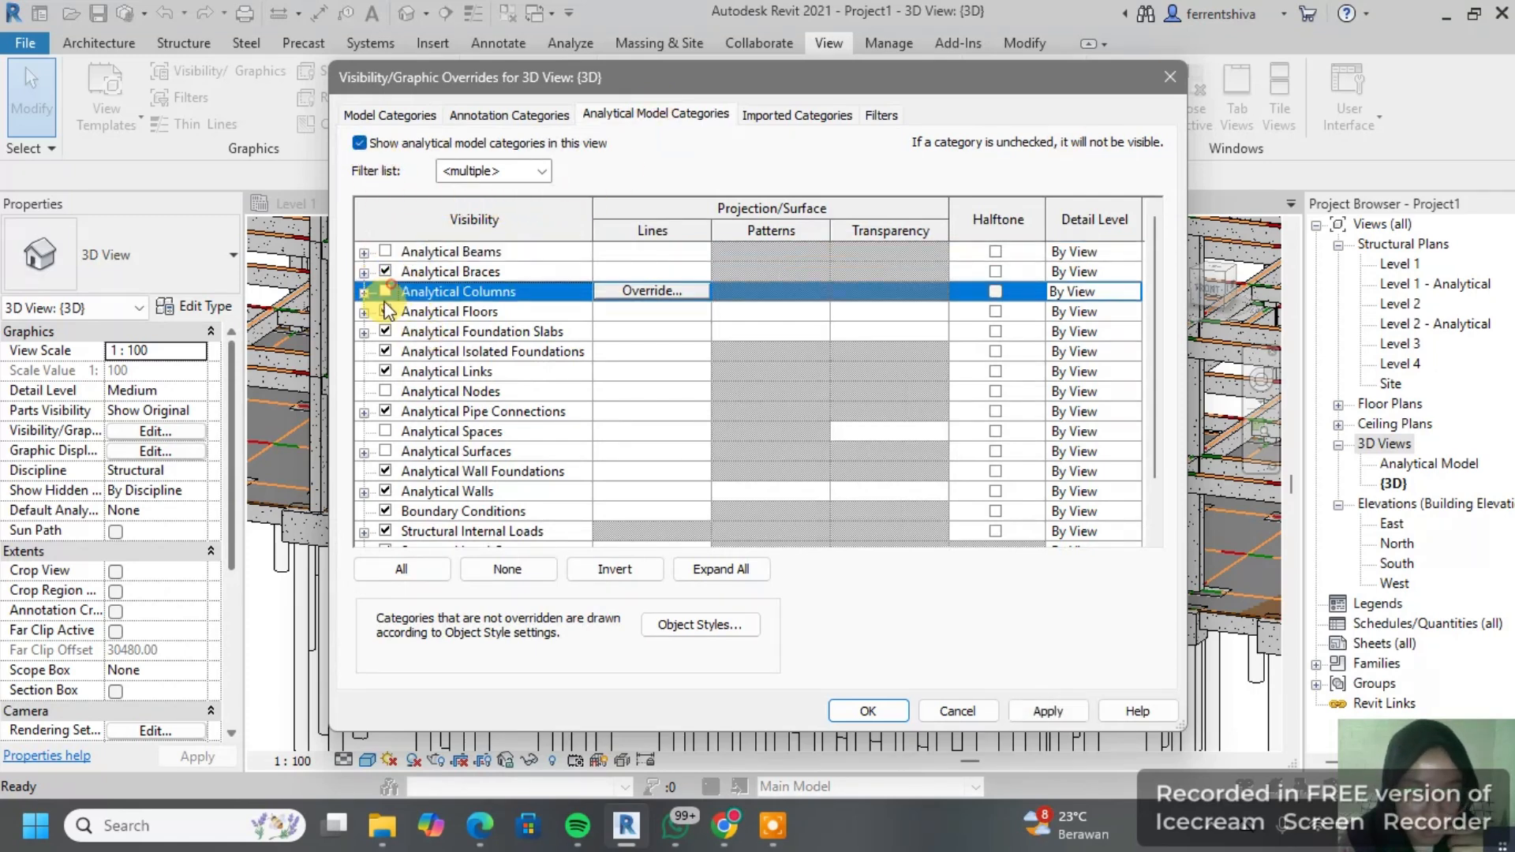
left_click(385, 310)
left_click(385, 331)
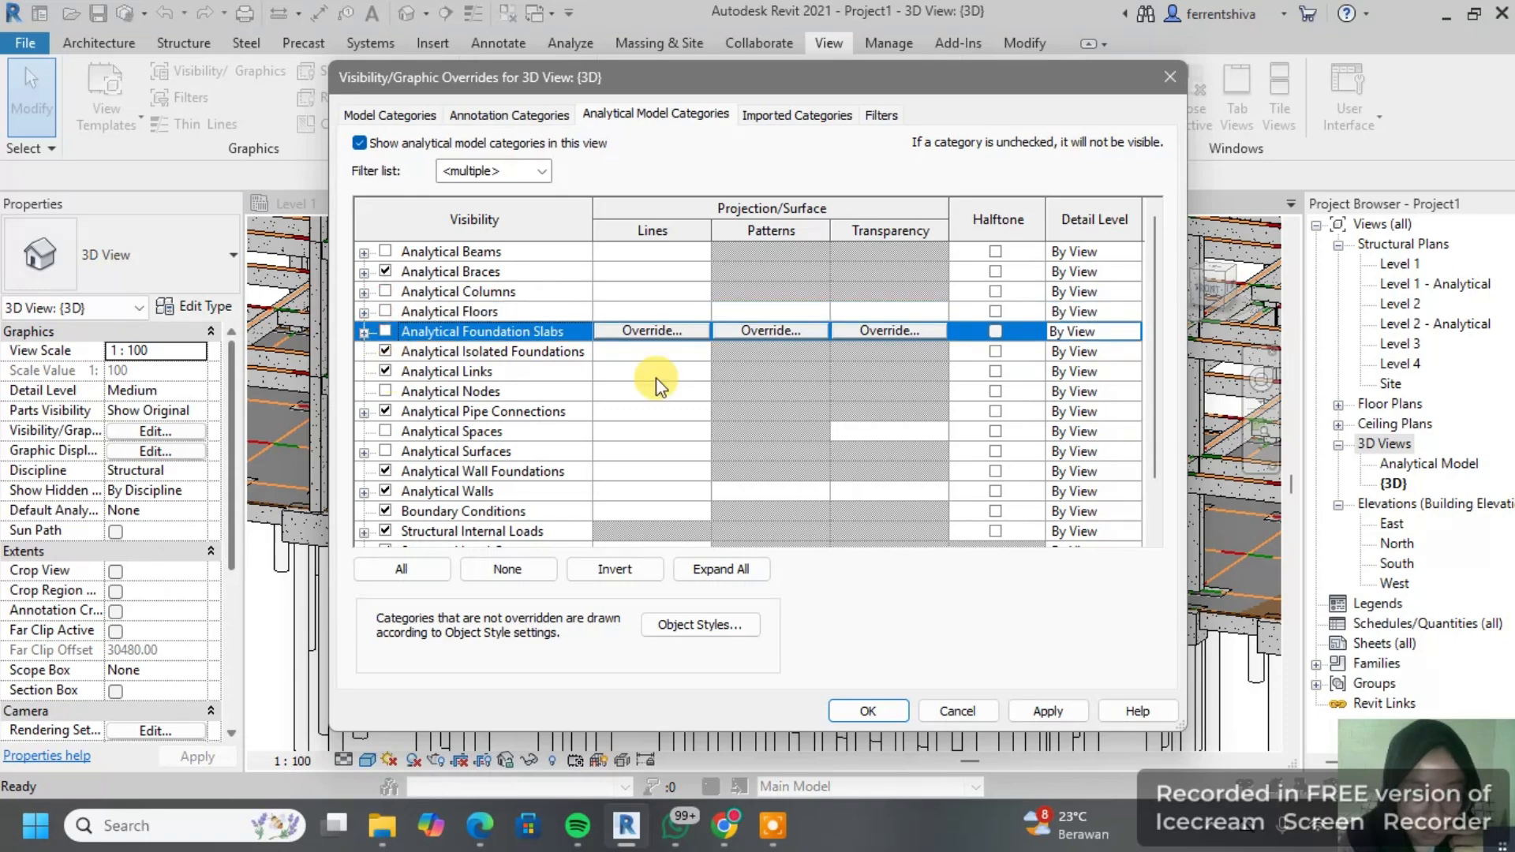
left_click(1047, 710)
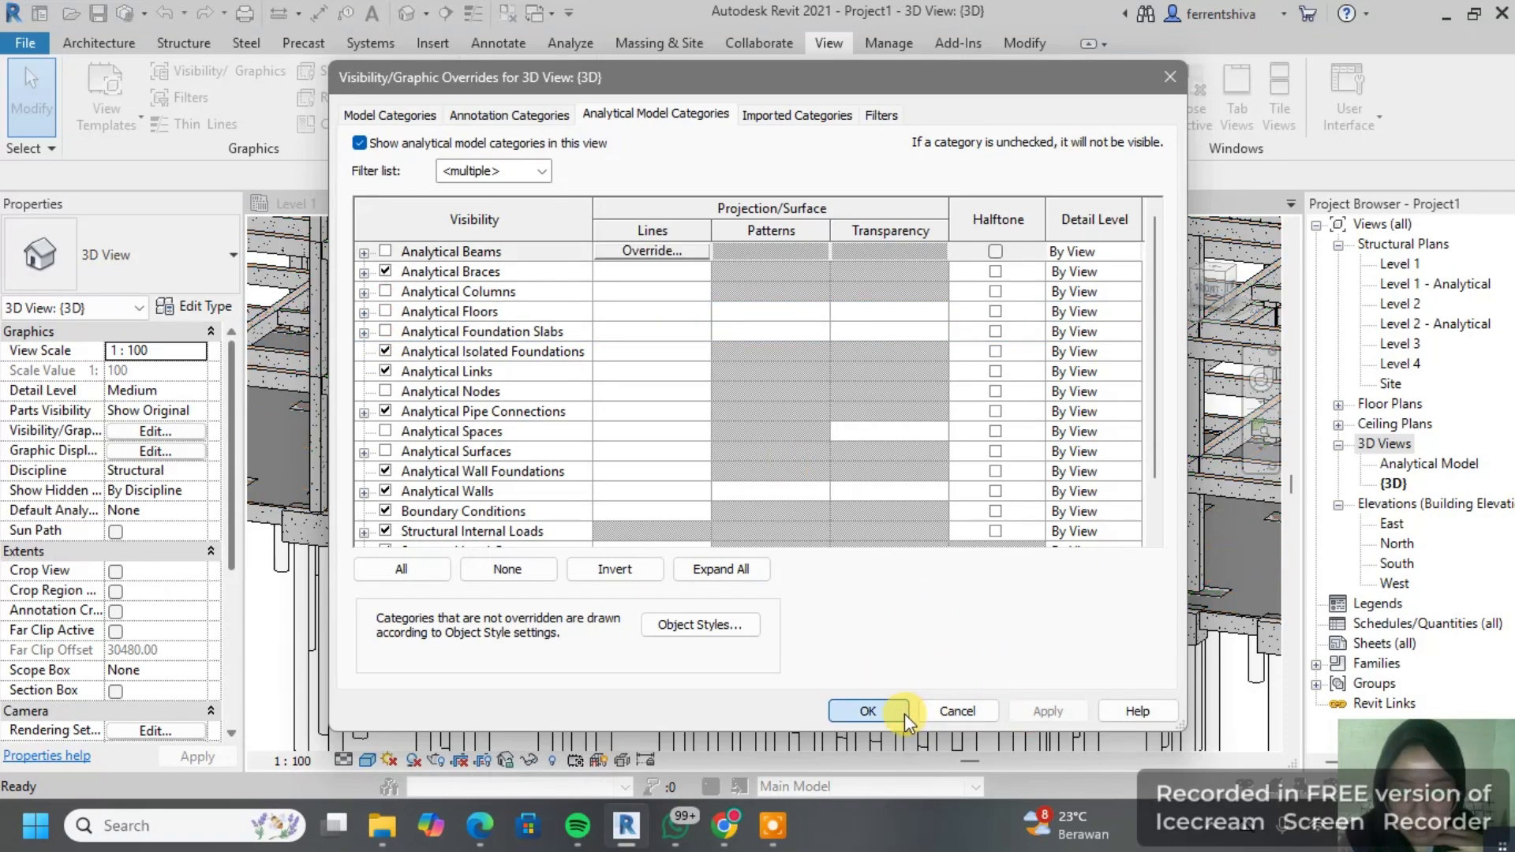
left_click(899, 712)
middle_click_drag(860, 527, 750, 395, "shift")
scroll(845, 426, "down", 2)
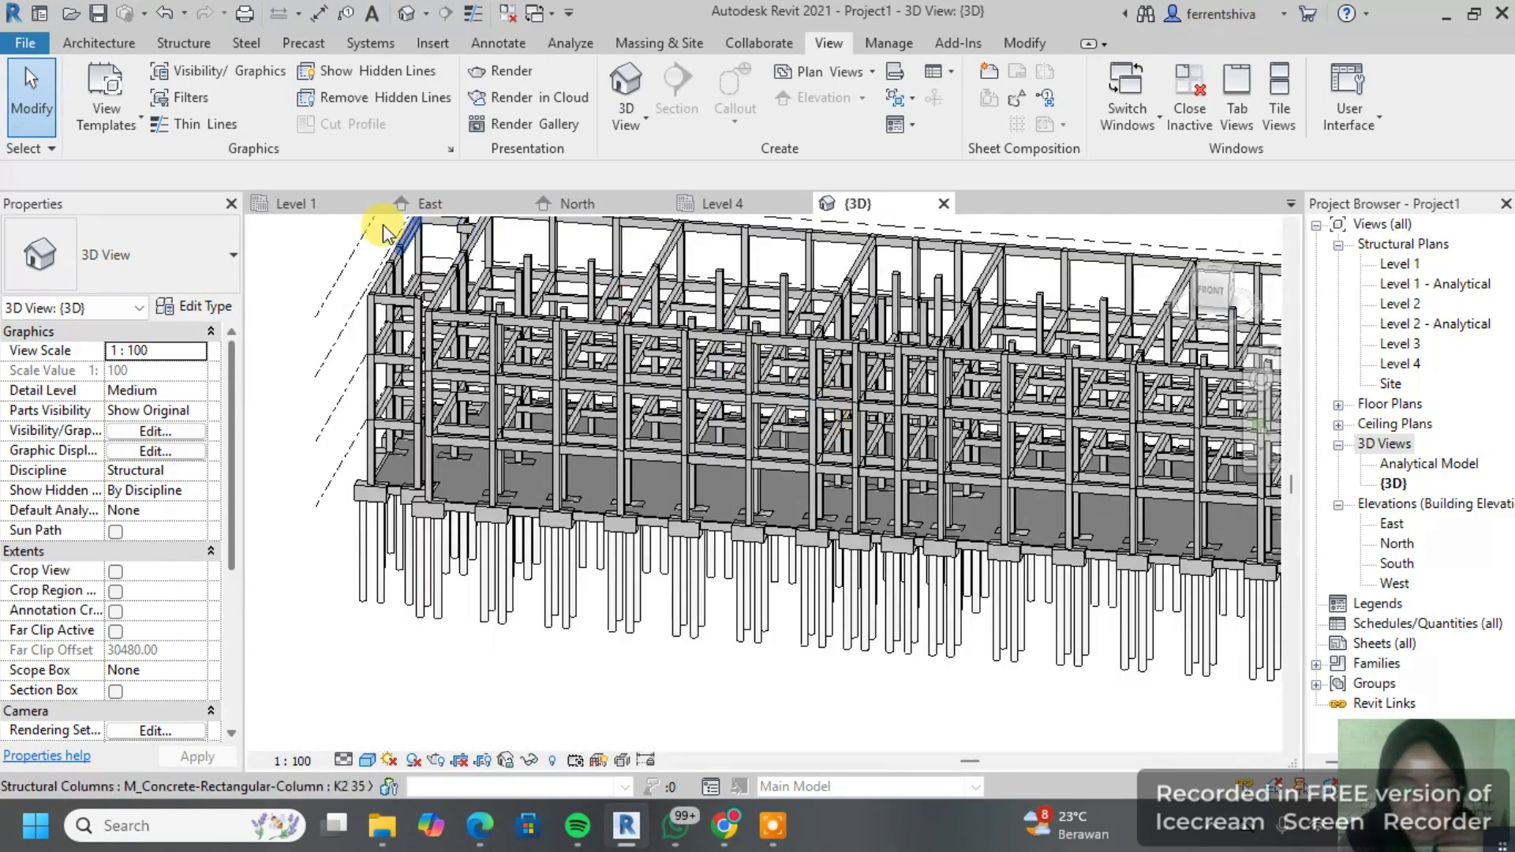
Step: Select everything in the Level 1 plan and filter the selection down to Floors only
left_click(315, 206)
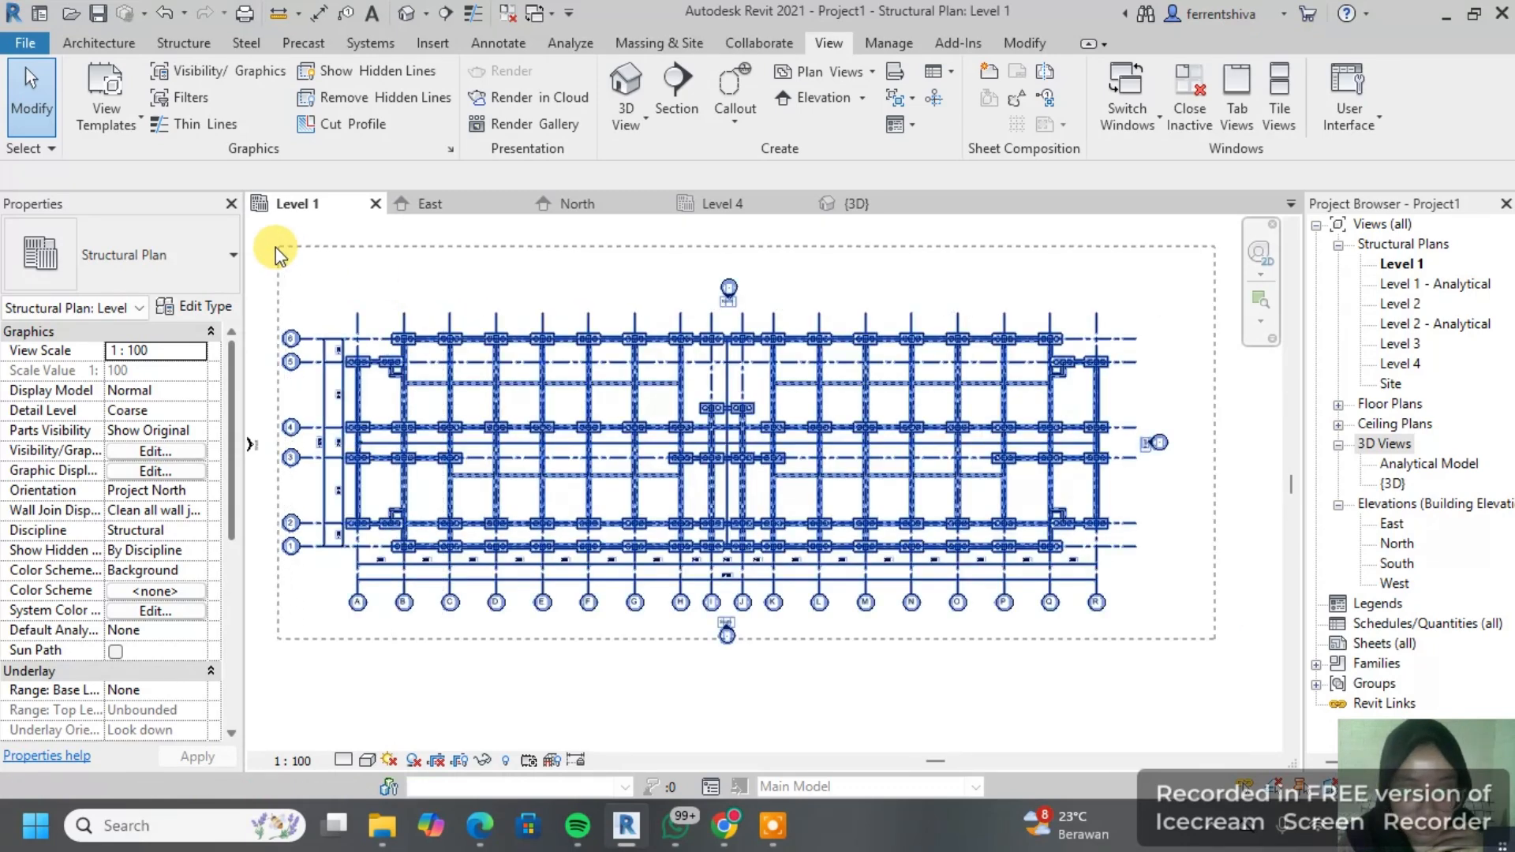
left_click_drag(287, 243, 1136, 588)
left_click(987, 106)
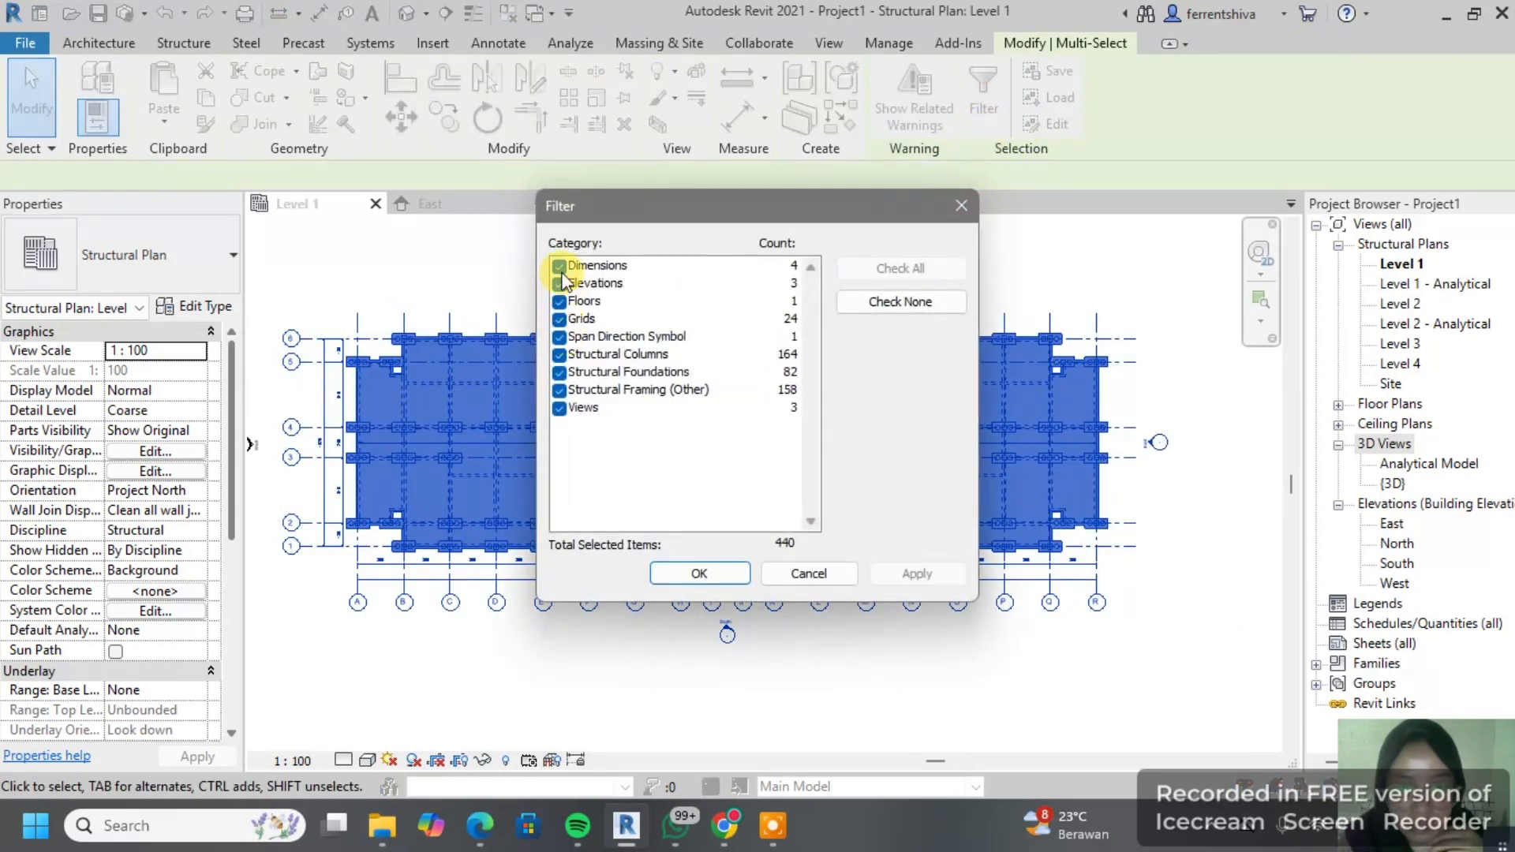
left_click(945, 302)
left_click(559, 301)
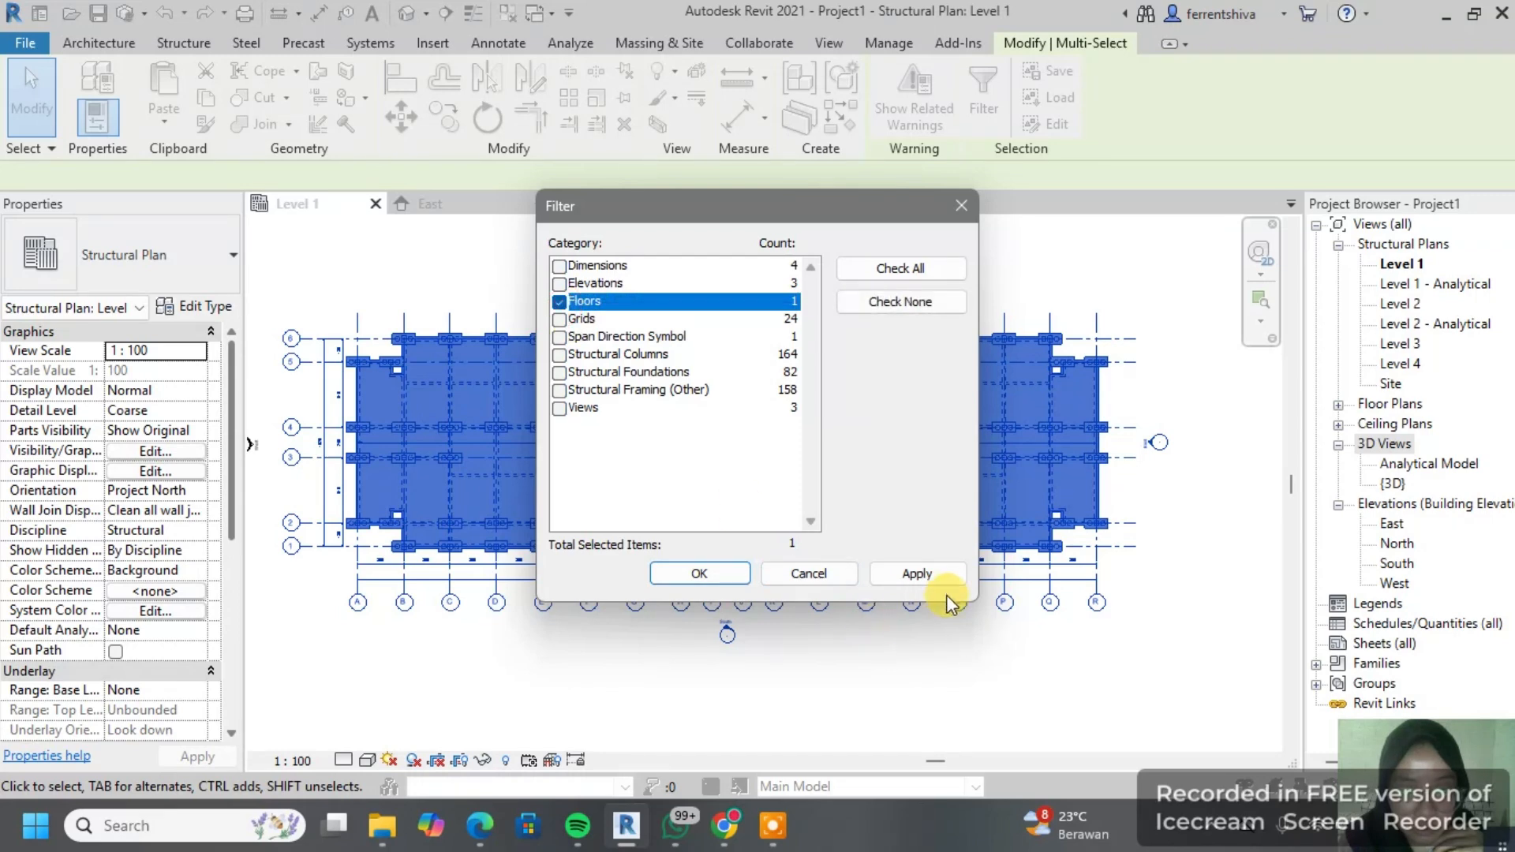
left_click(707, 573)
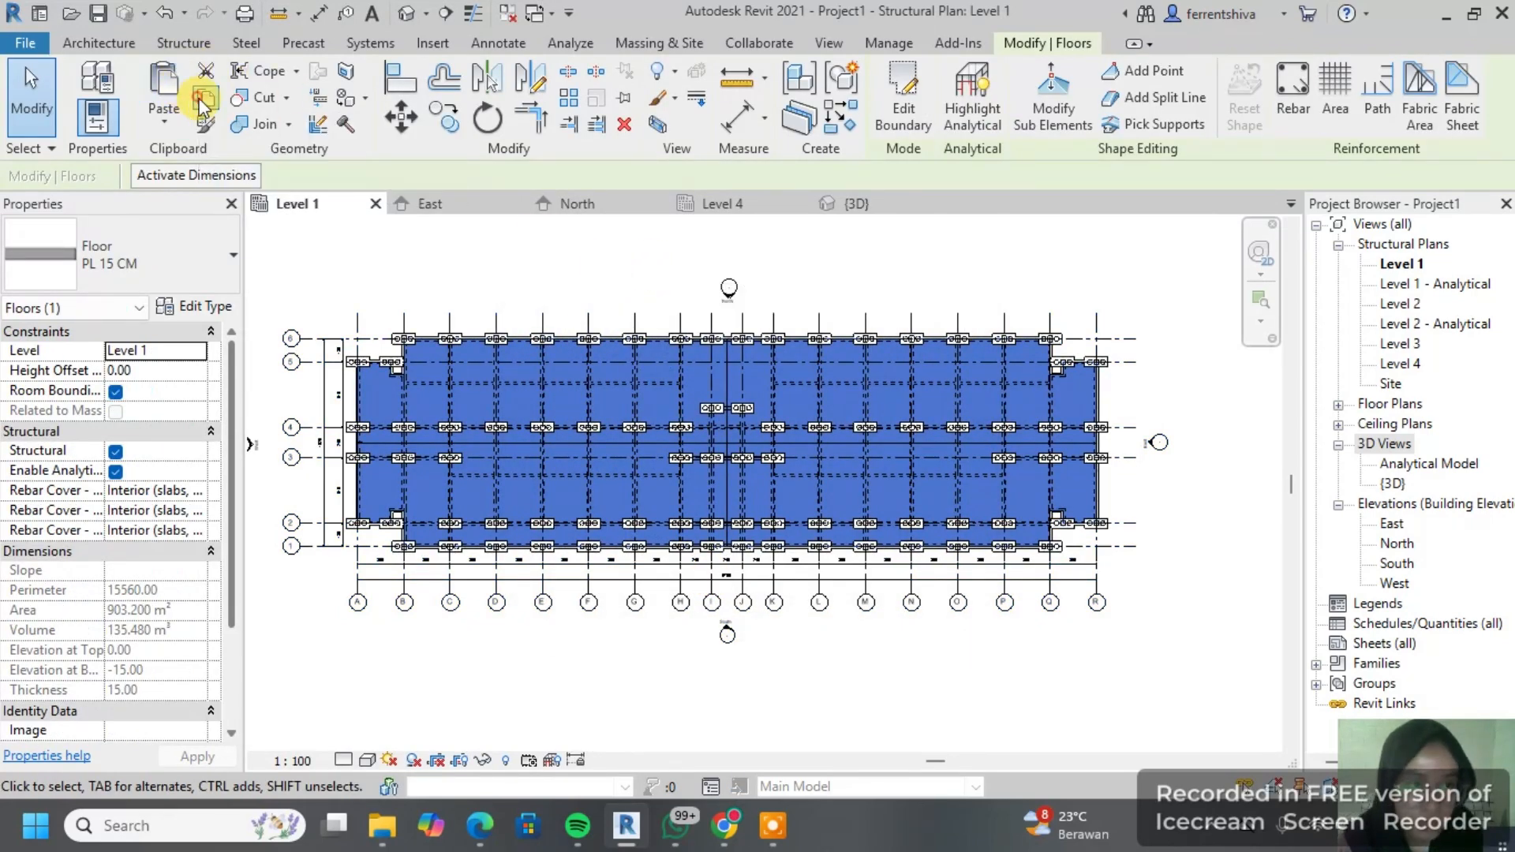
Step: Copy the selected Level 1 slab and paste it aligned to Levels 2, 3 and 4
left_click(174, 140)
left_click(237, 207)
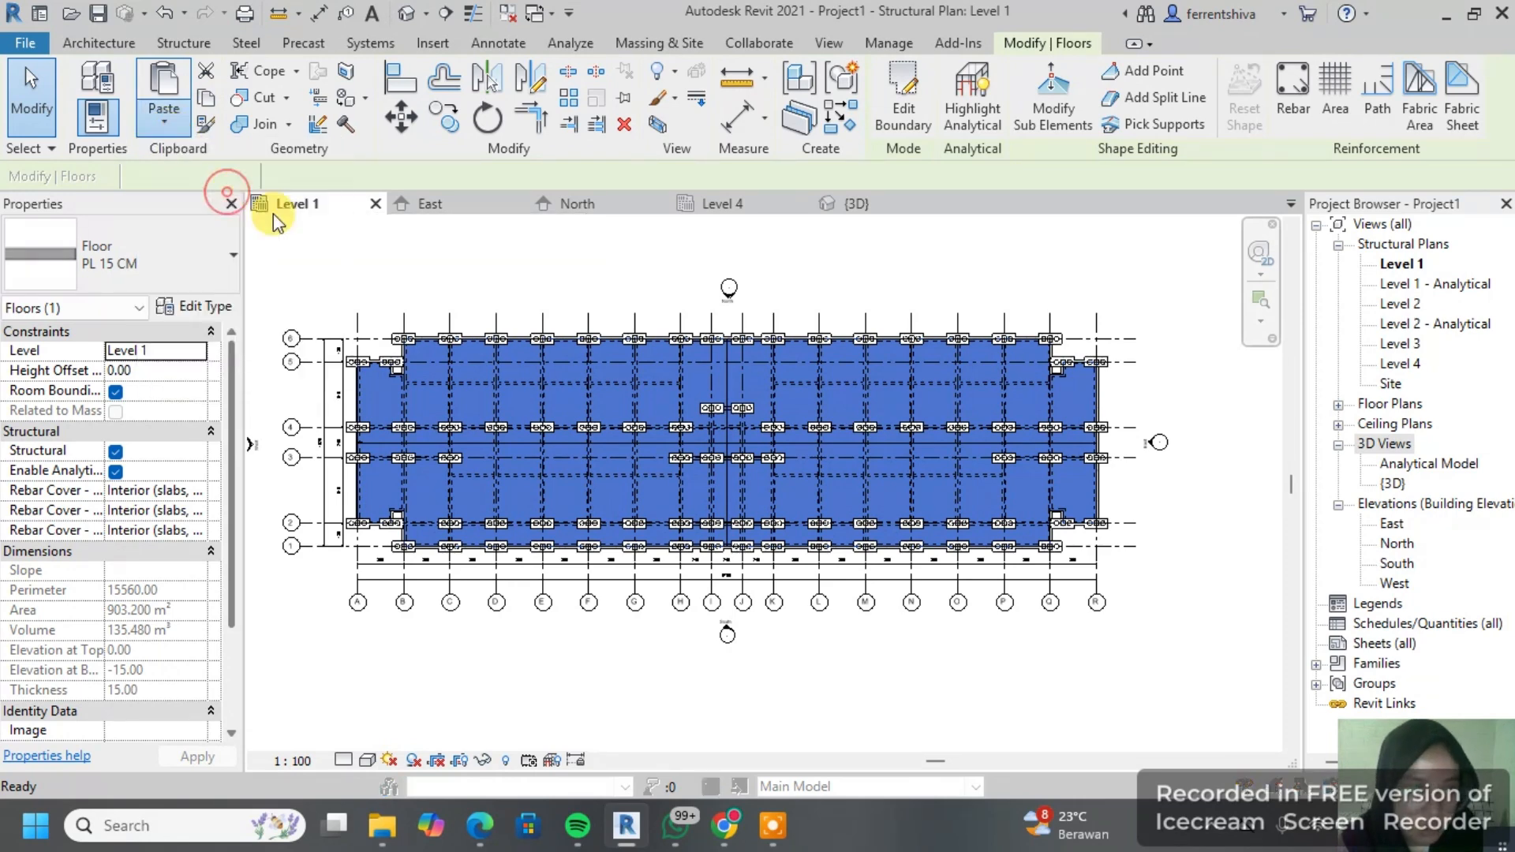
left_click_drag(645, 275, 653, 304)
left_click(740, 558)
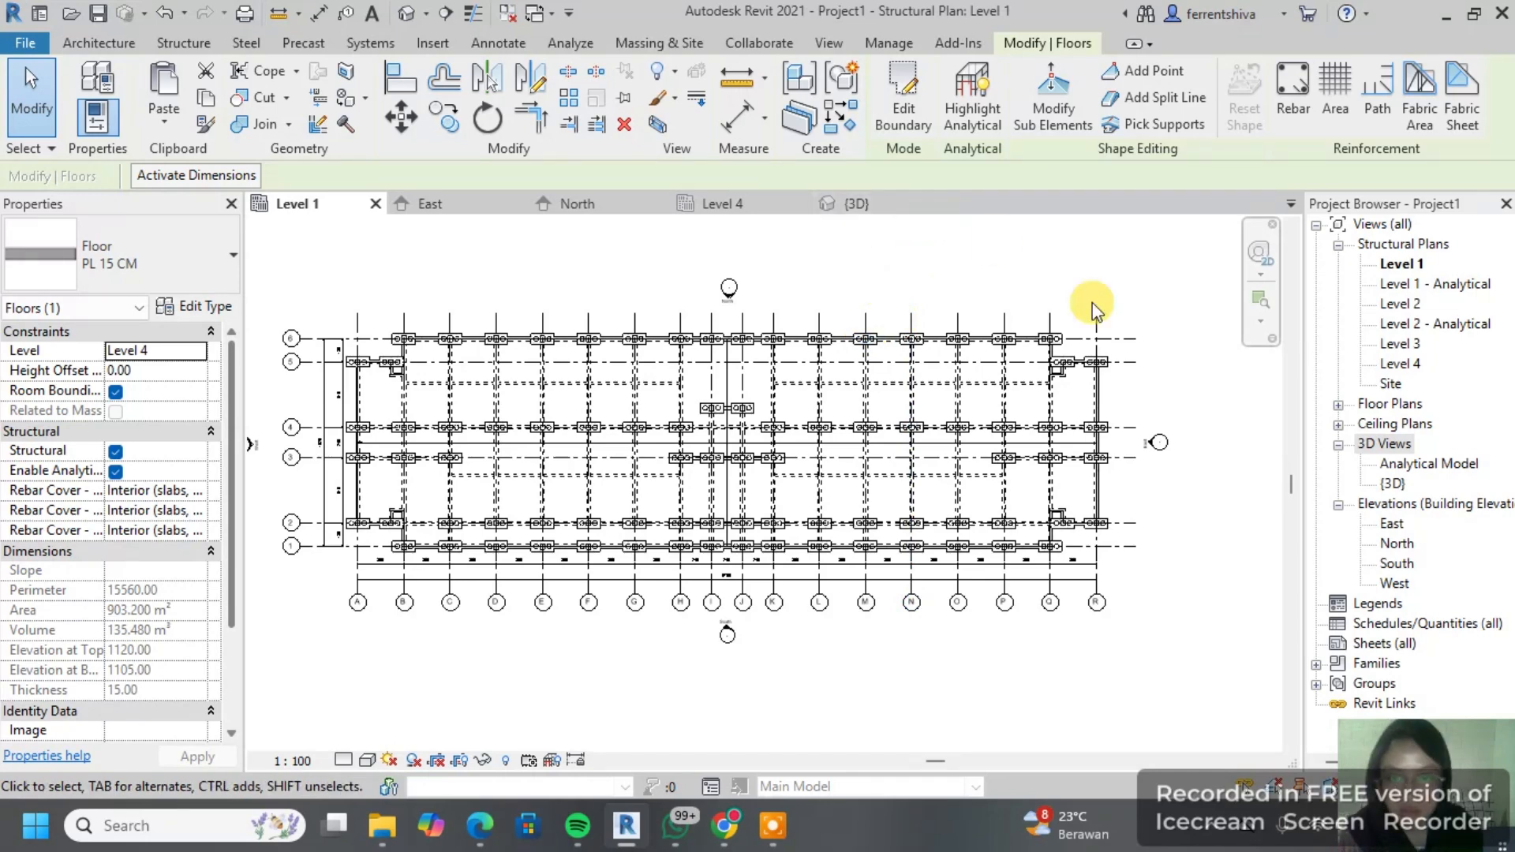
Step: Check the copied slabs in the 3D view, the East and North elevations and the Level 4 plan
left_click(857, 203)
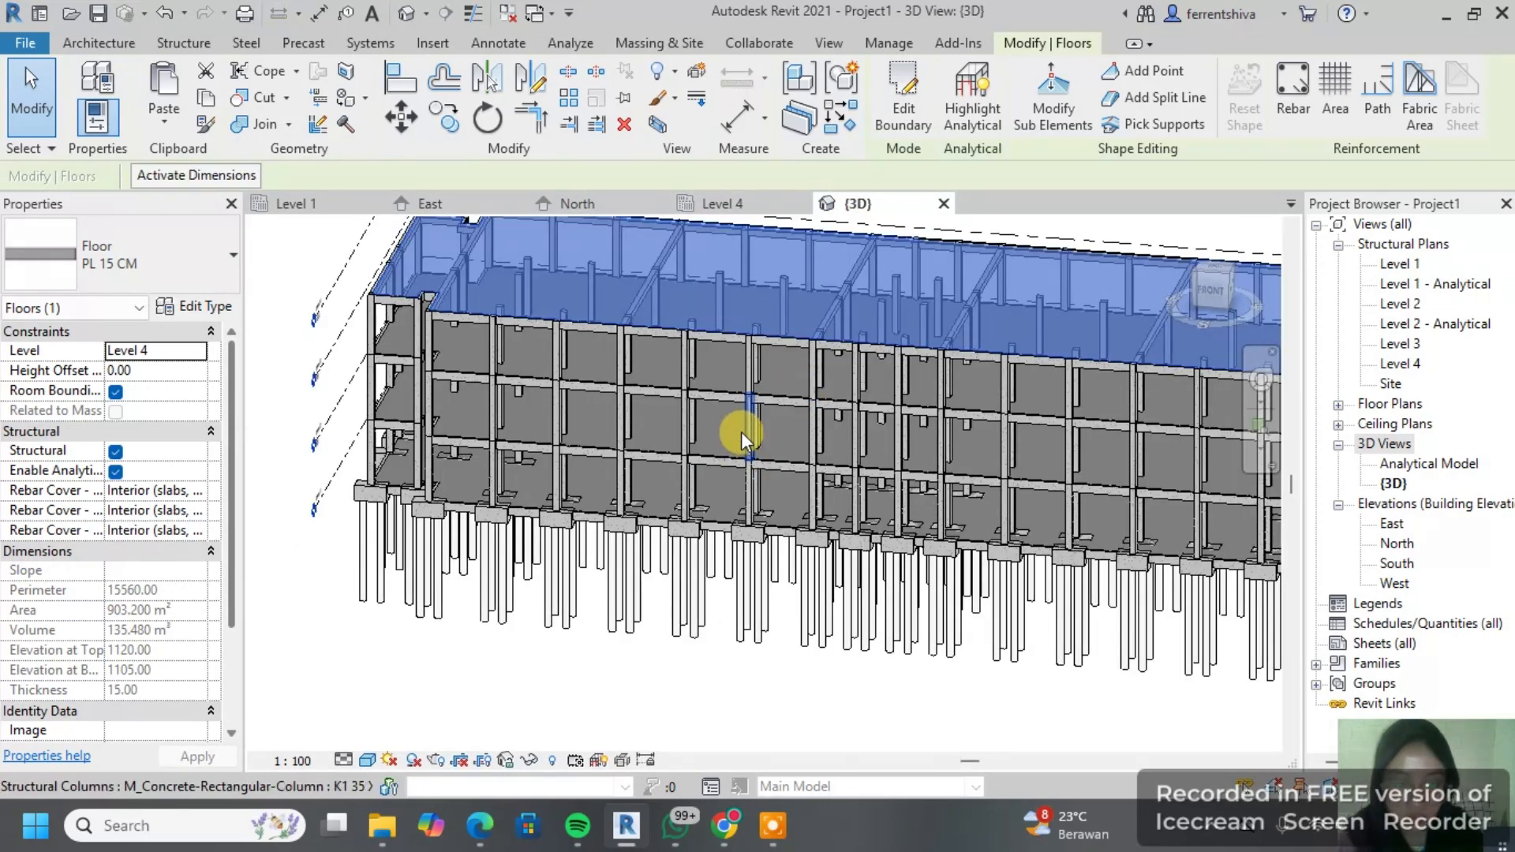
key("Escape")
middle_click_drag(609, 305, 569, 355, "shift")
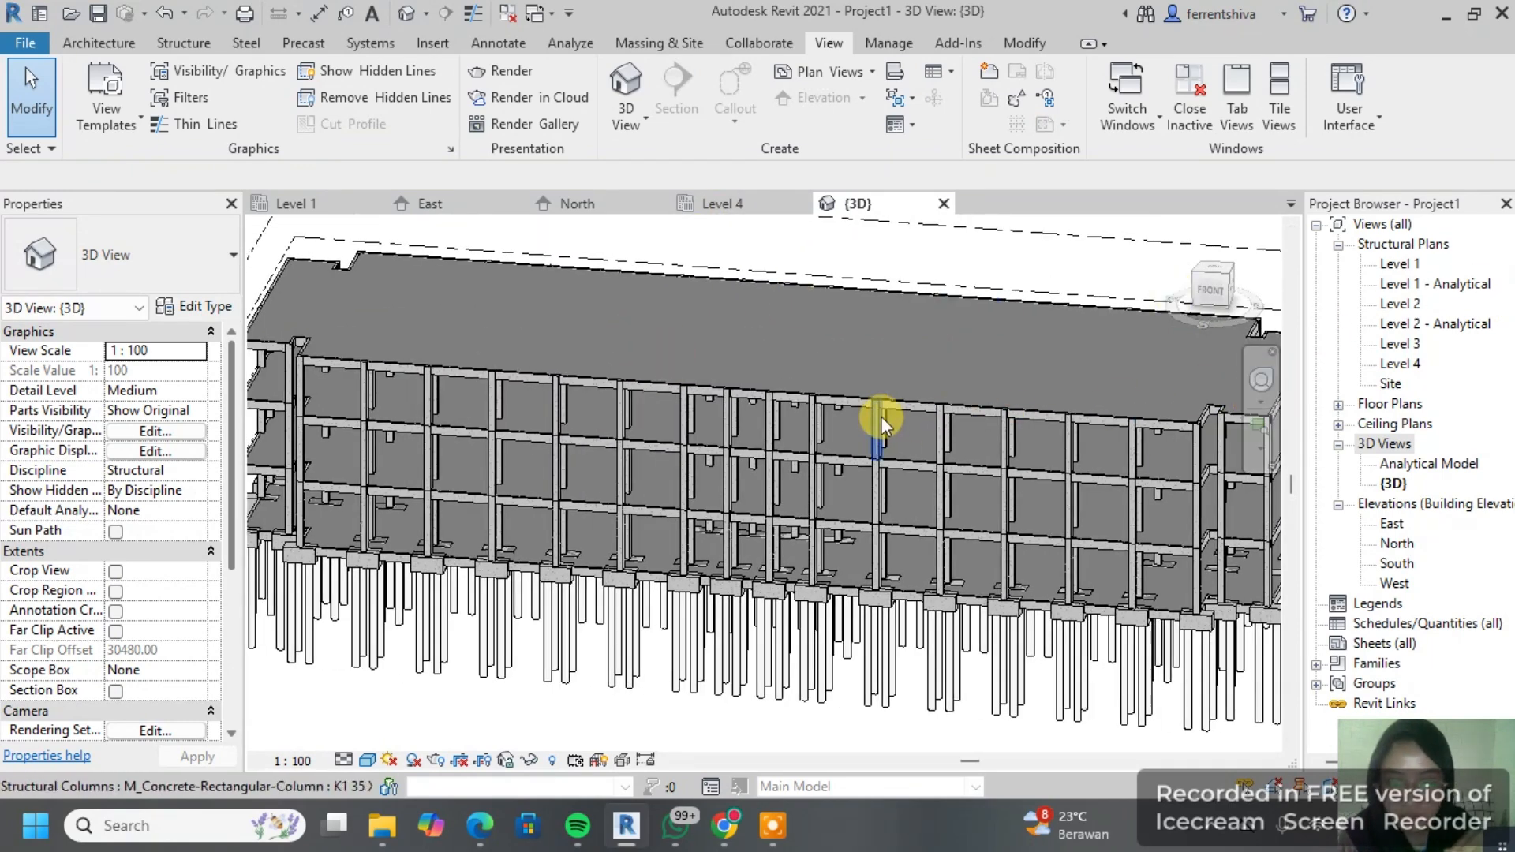
middle_click_drag(879, 413, 909, 383, "shift")
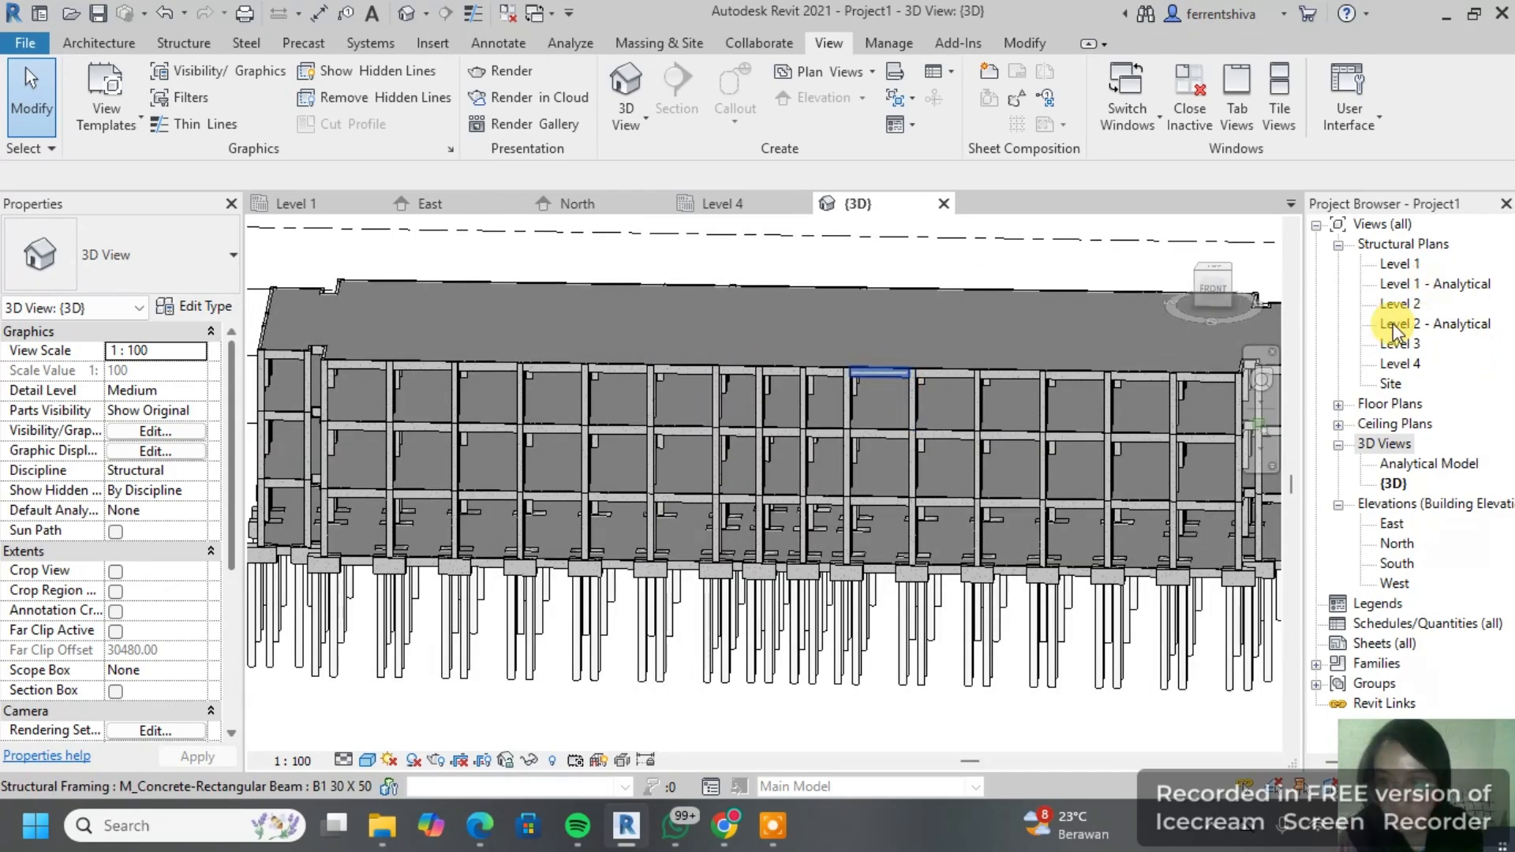
left_click(1393, 525)
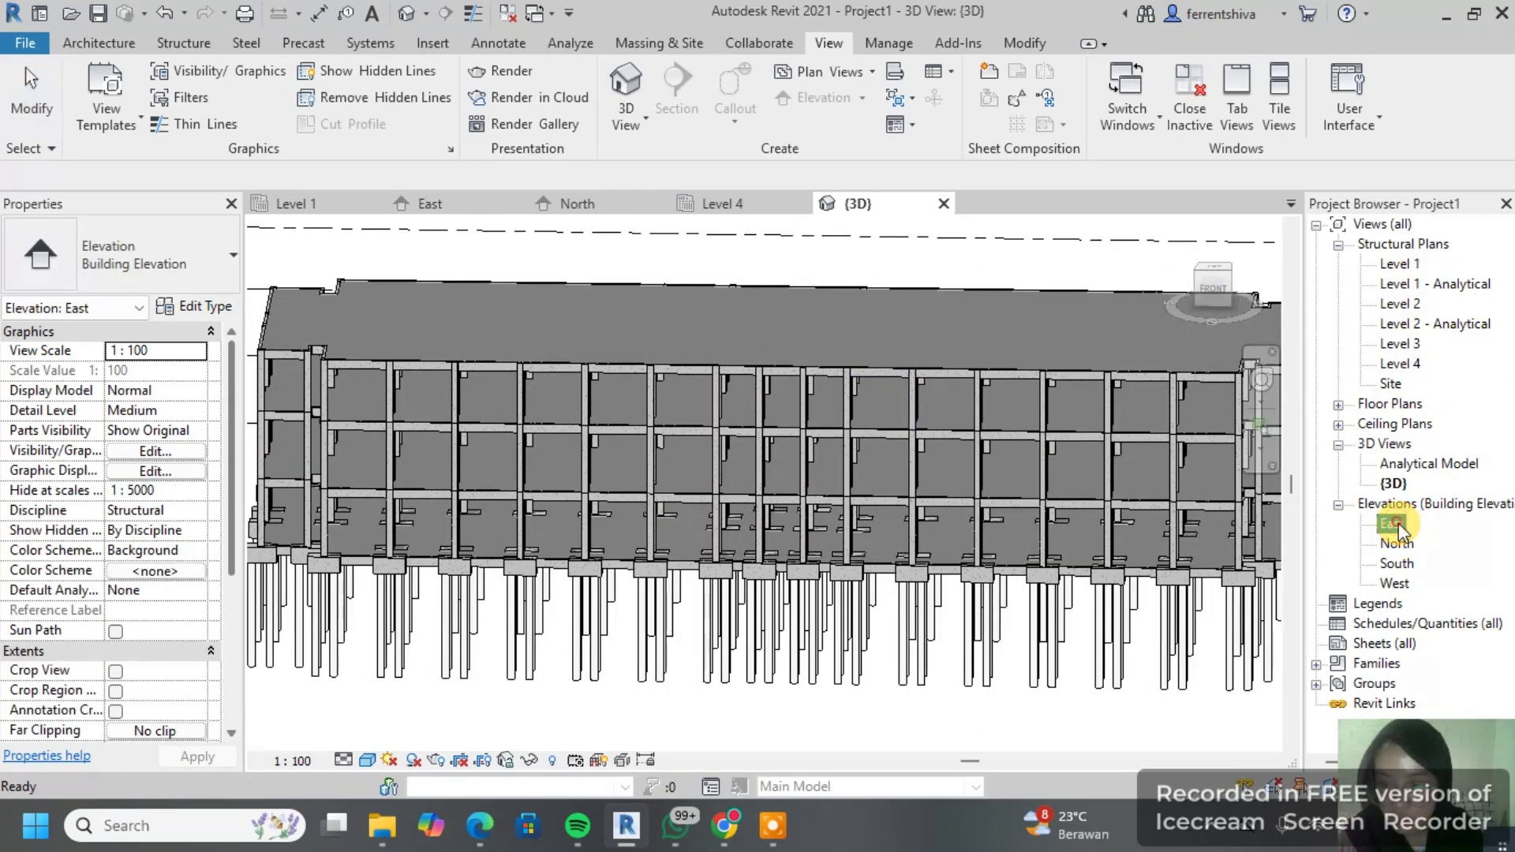
left_click(426, 207)
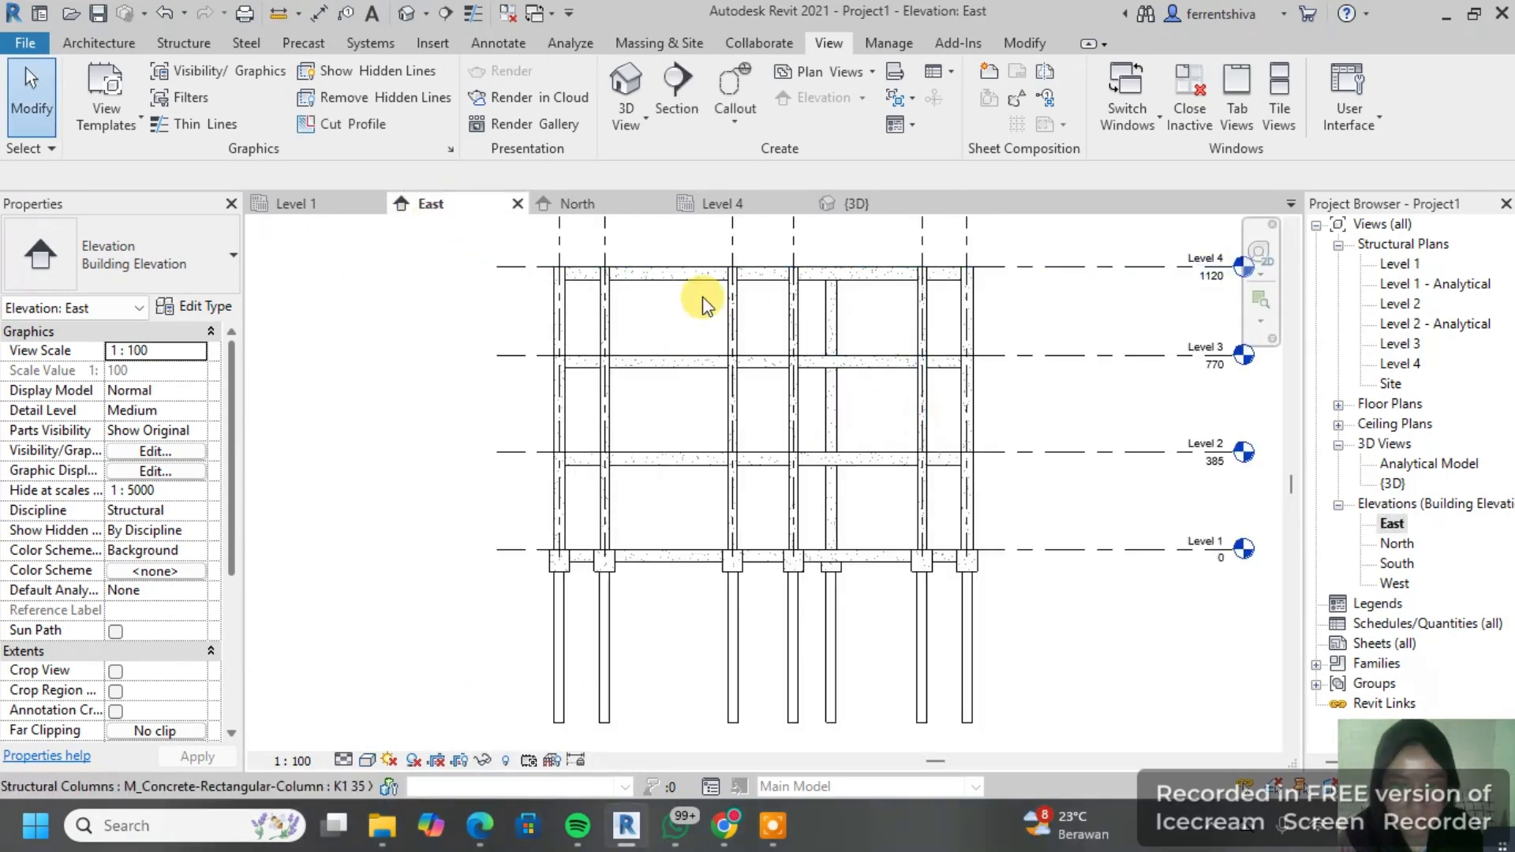
left_click(555, 206)
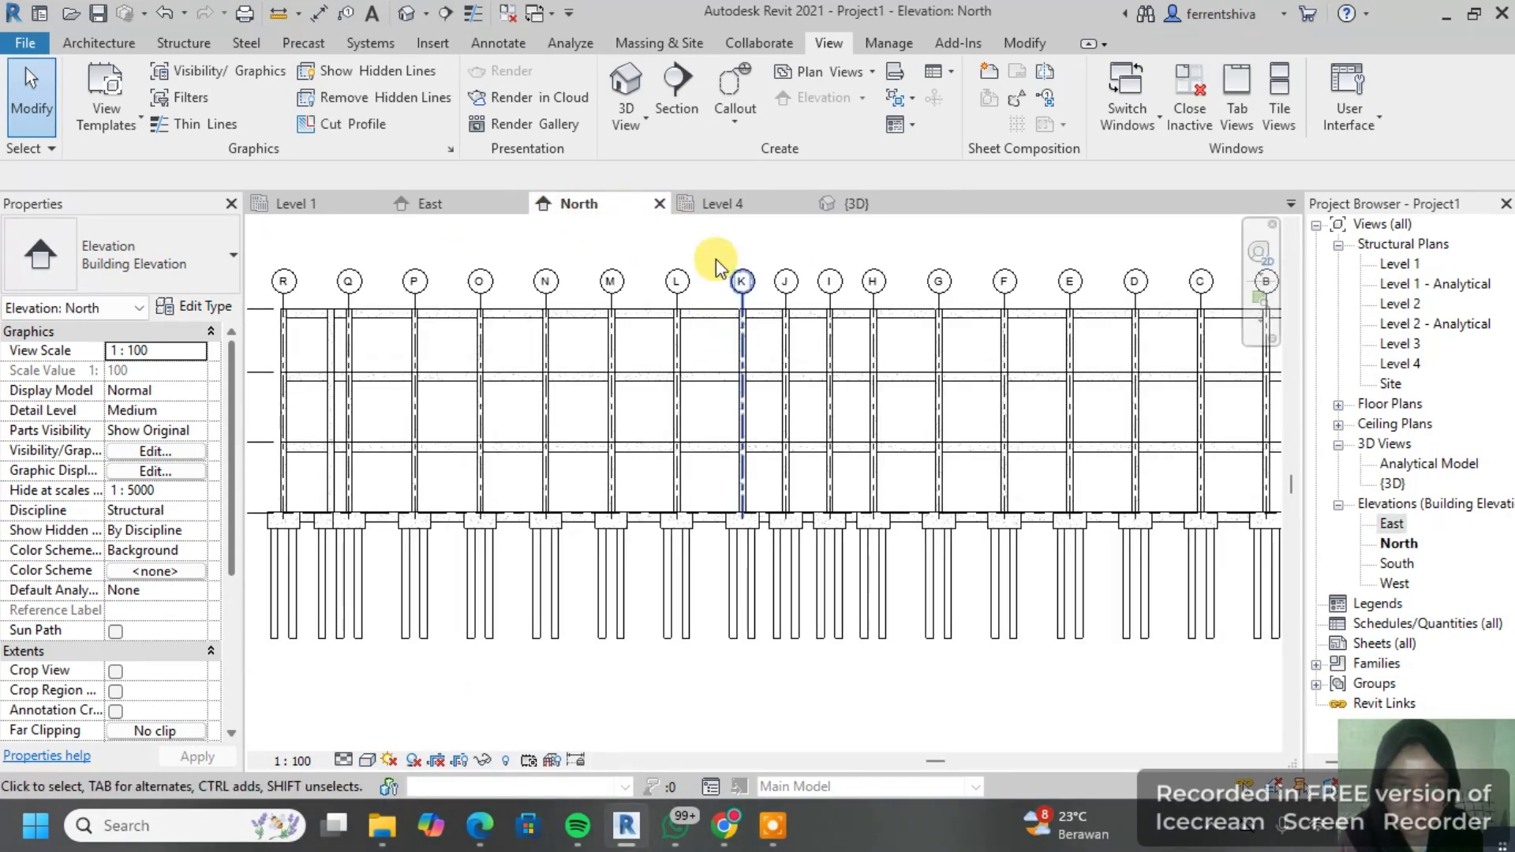
left_click(719, 206)
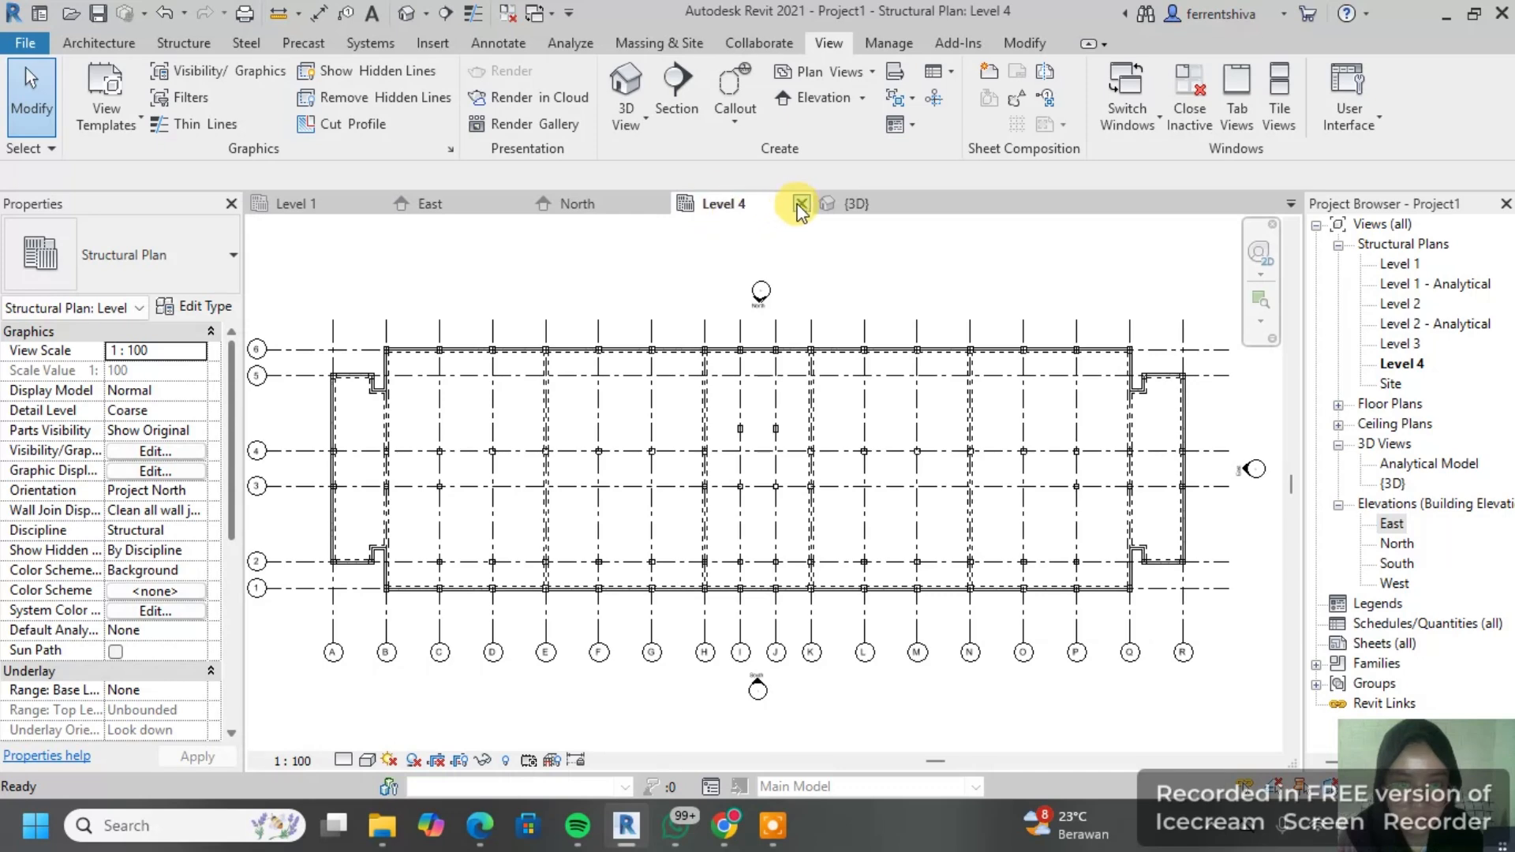
Step: Close the Level 4, North and East views, keeping Level 1 and the 3D view open
left_click(801, 207)
left_click(745, 203)
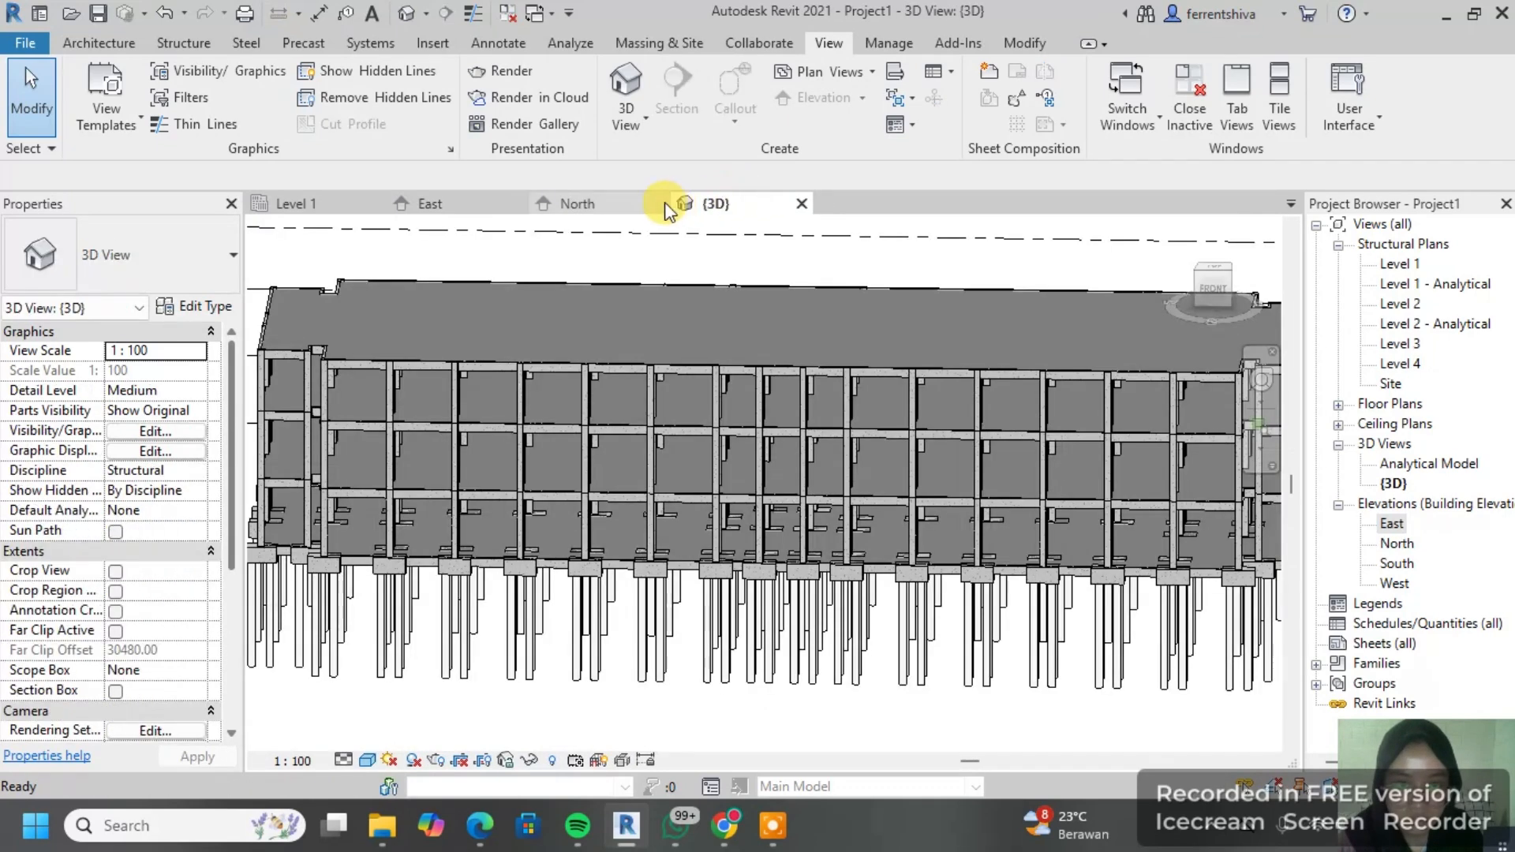
left_click(643, 204)
left_click(659, 204)
left_click(516, 204)
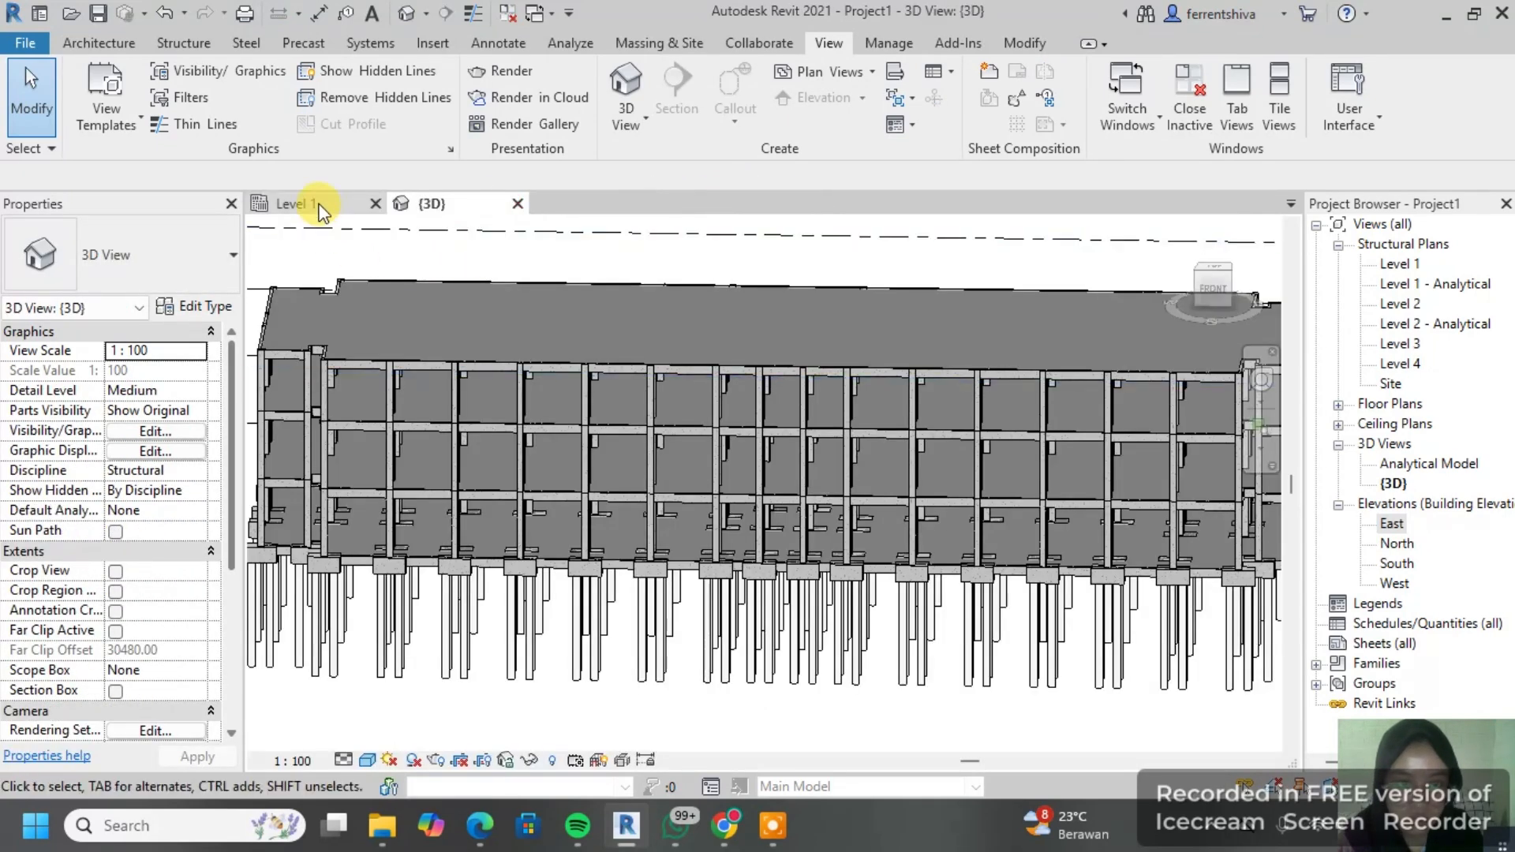
Step: Open the Level 1 structural plan and start a new stair at the bay between grids A and B, 2 and 3
left_click(316, 205)
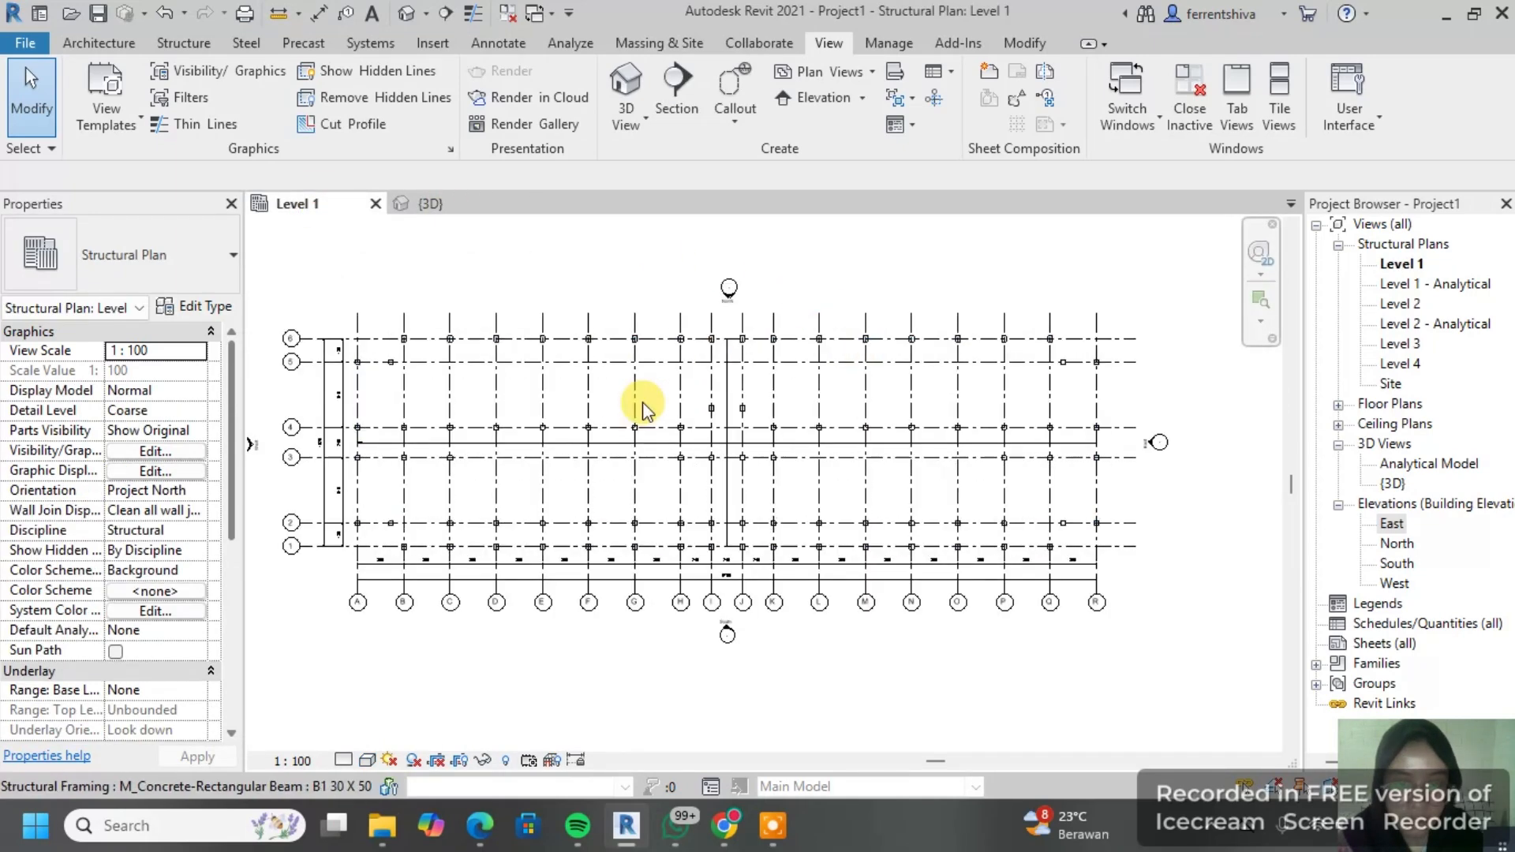
scroll(792, 371, "up", 3)
scroll(792, 371, "up", 1)
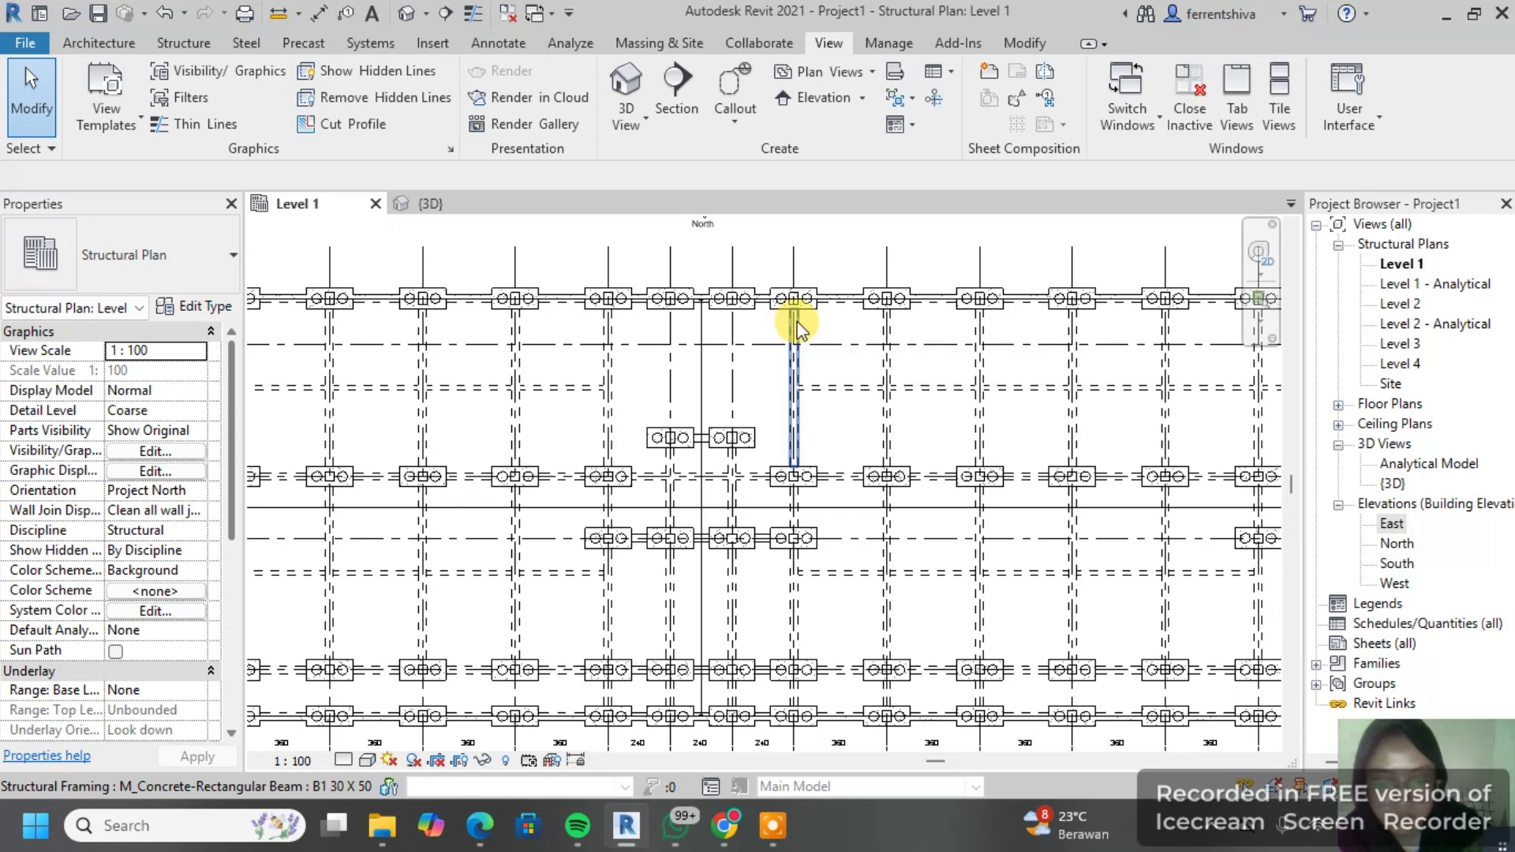
left_click(108, 52)
scroll(471, 367, "down", 2)
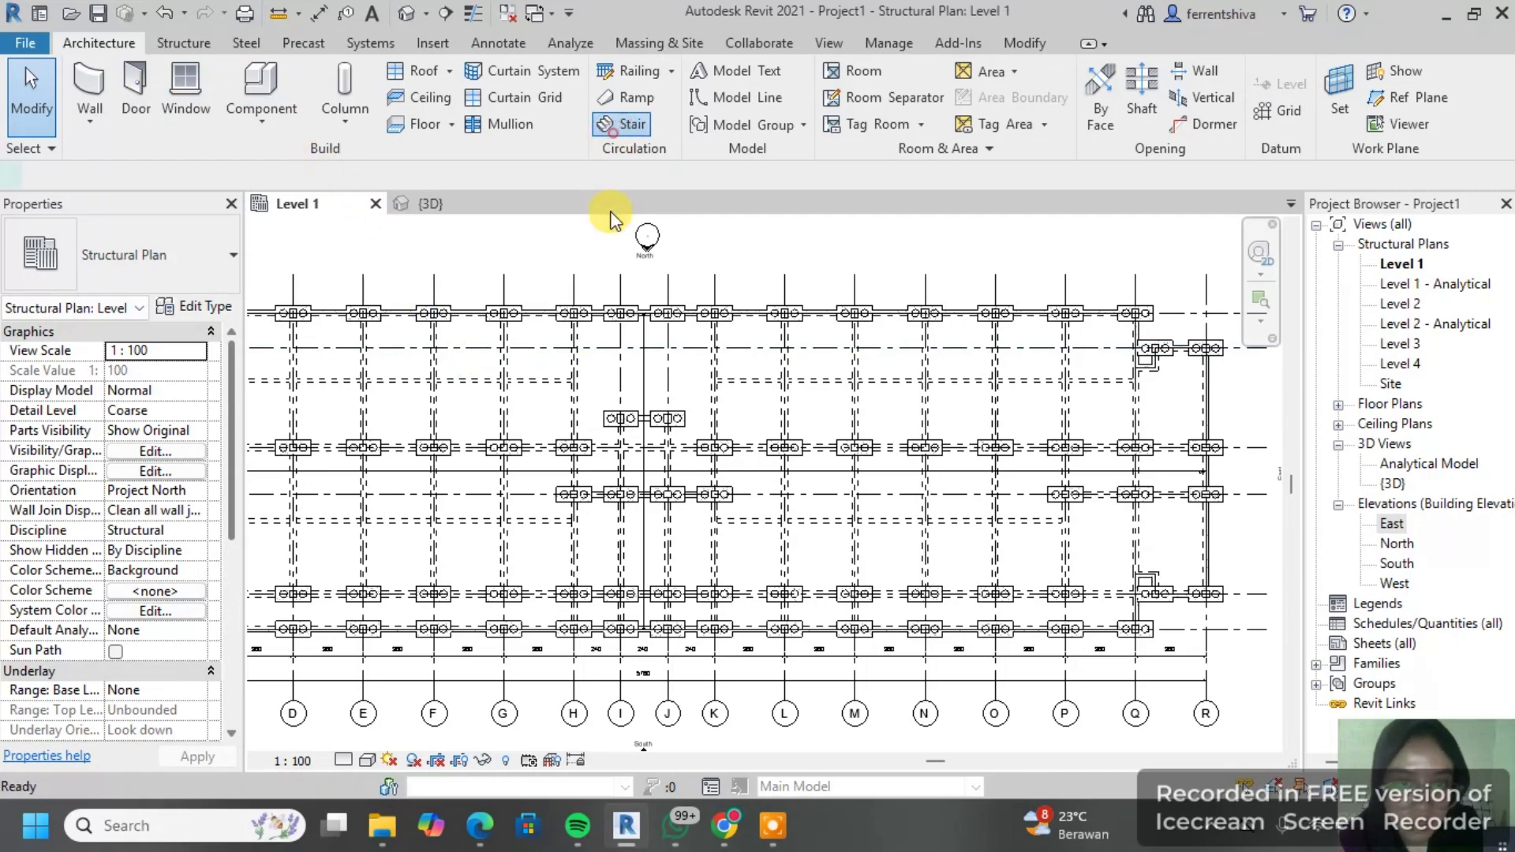
middle_click_drag(395, 423, 895, 353)
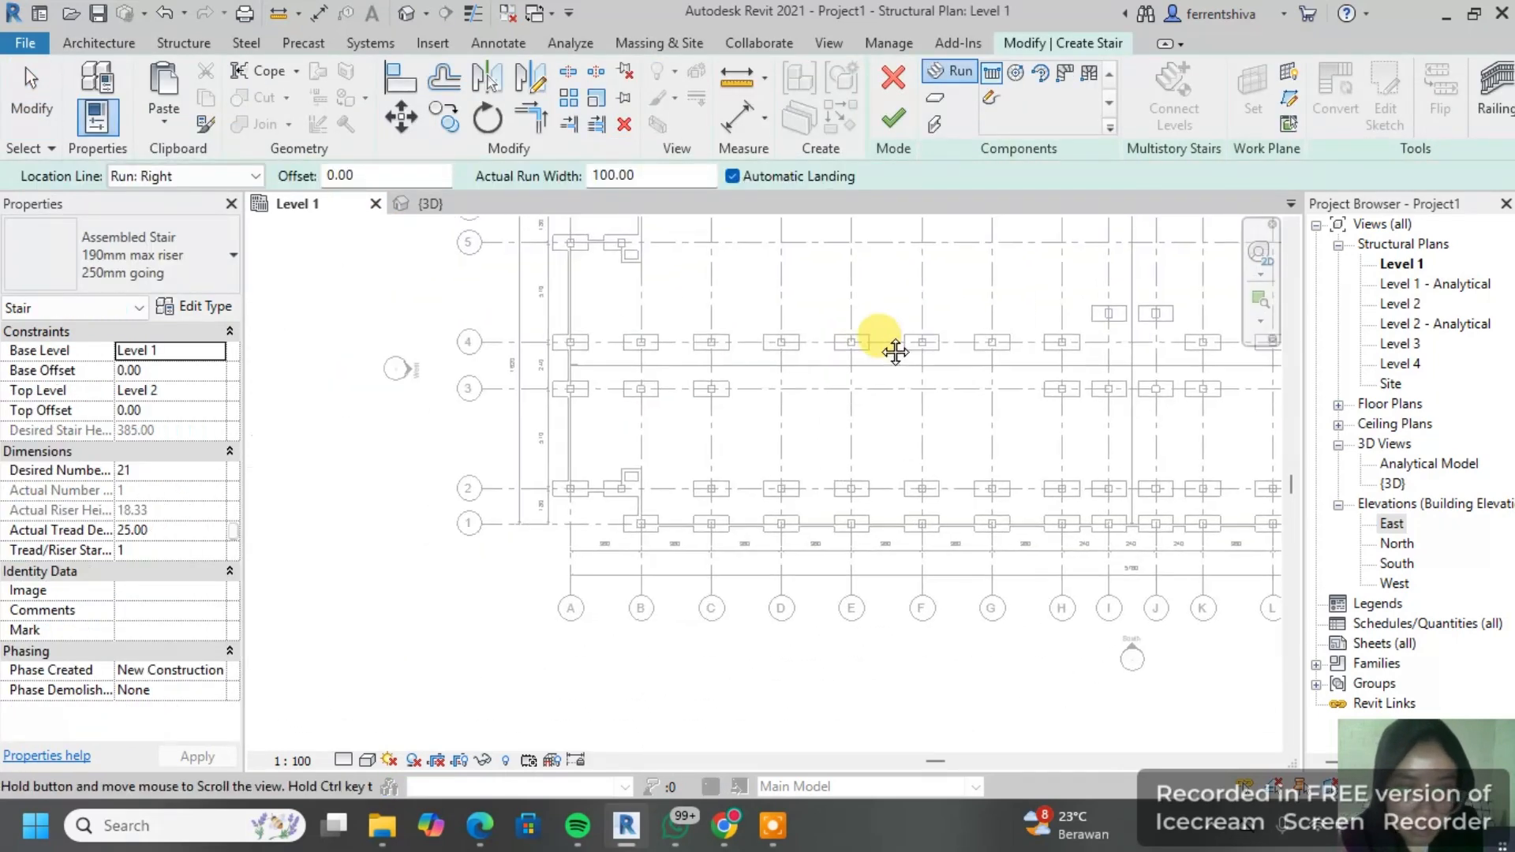
scroll(575, 321, "up", 3)
scroll(621, 400, "up", 1)
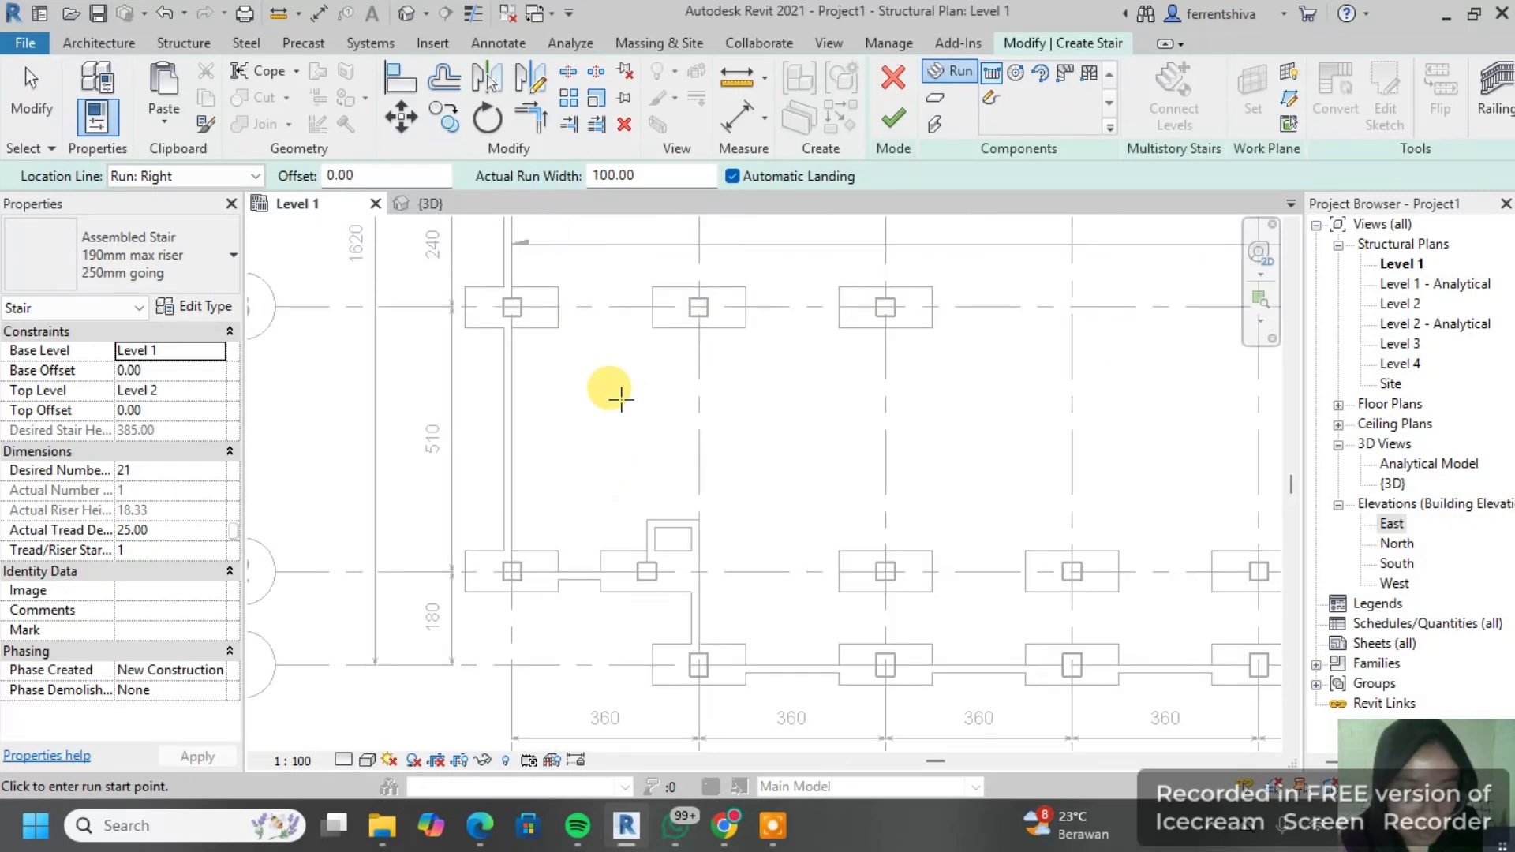
scroll(621, 400, "down", 1)
Step: Set the stair type to Cast-In-Place Monolithic Stair and its location line to Run: Left
left_click(181, 235)
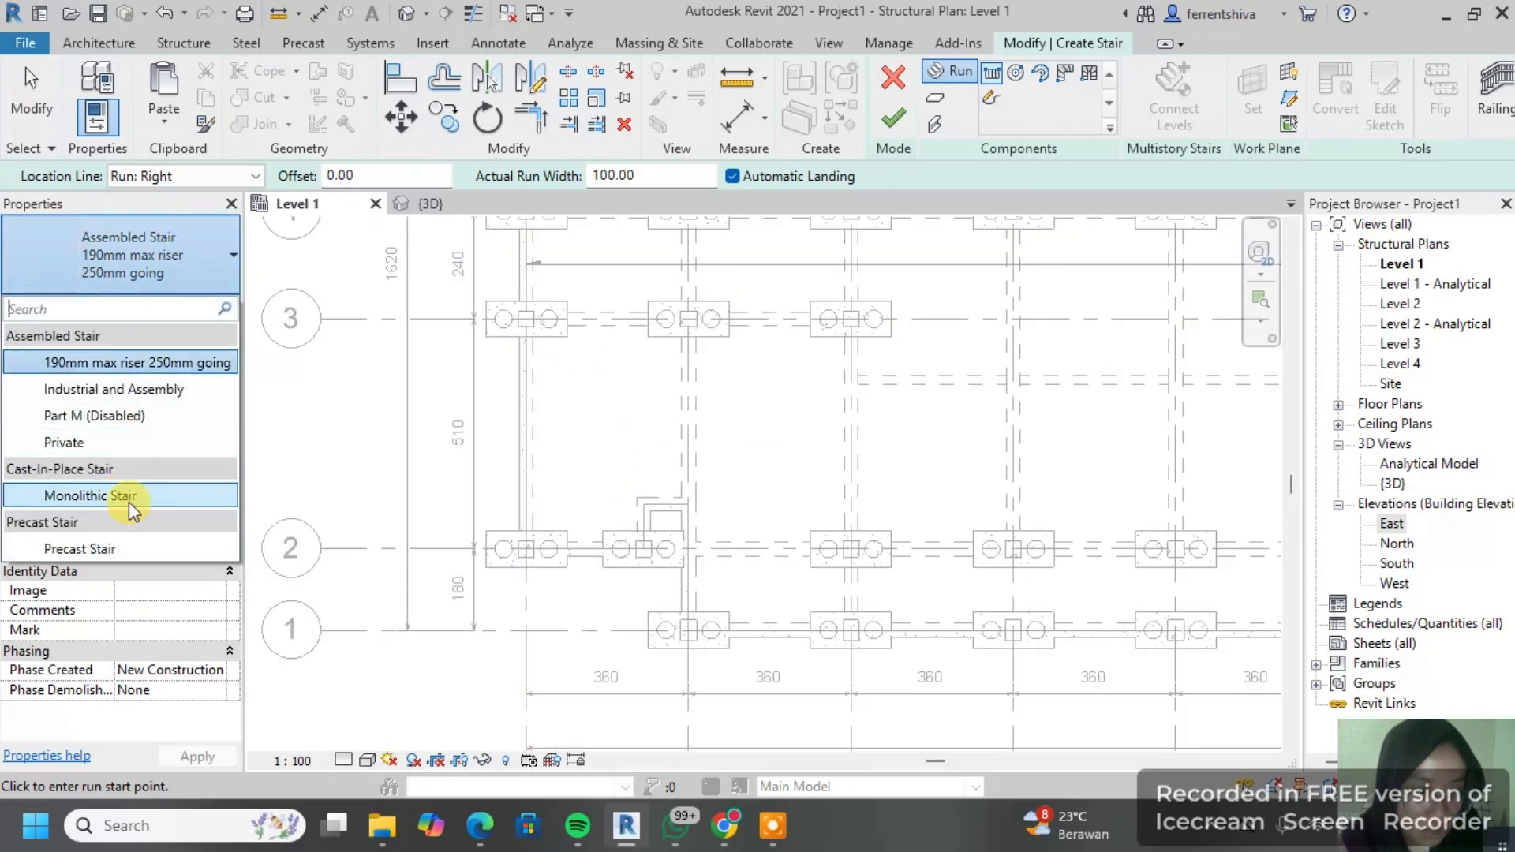
left_click(93, 495)
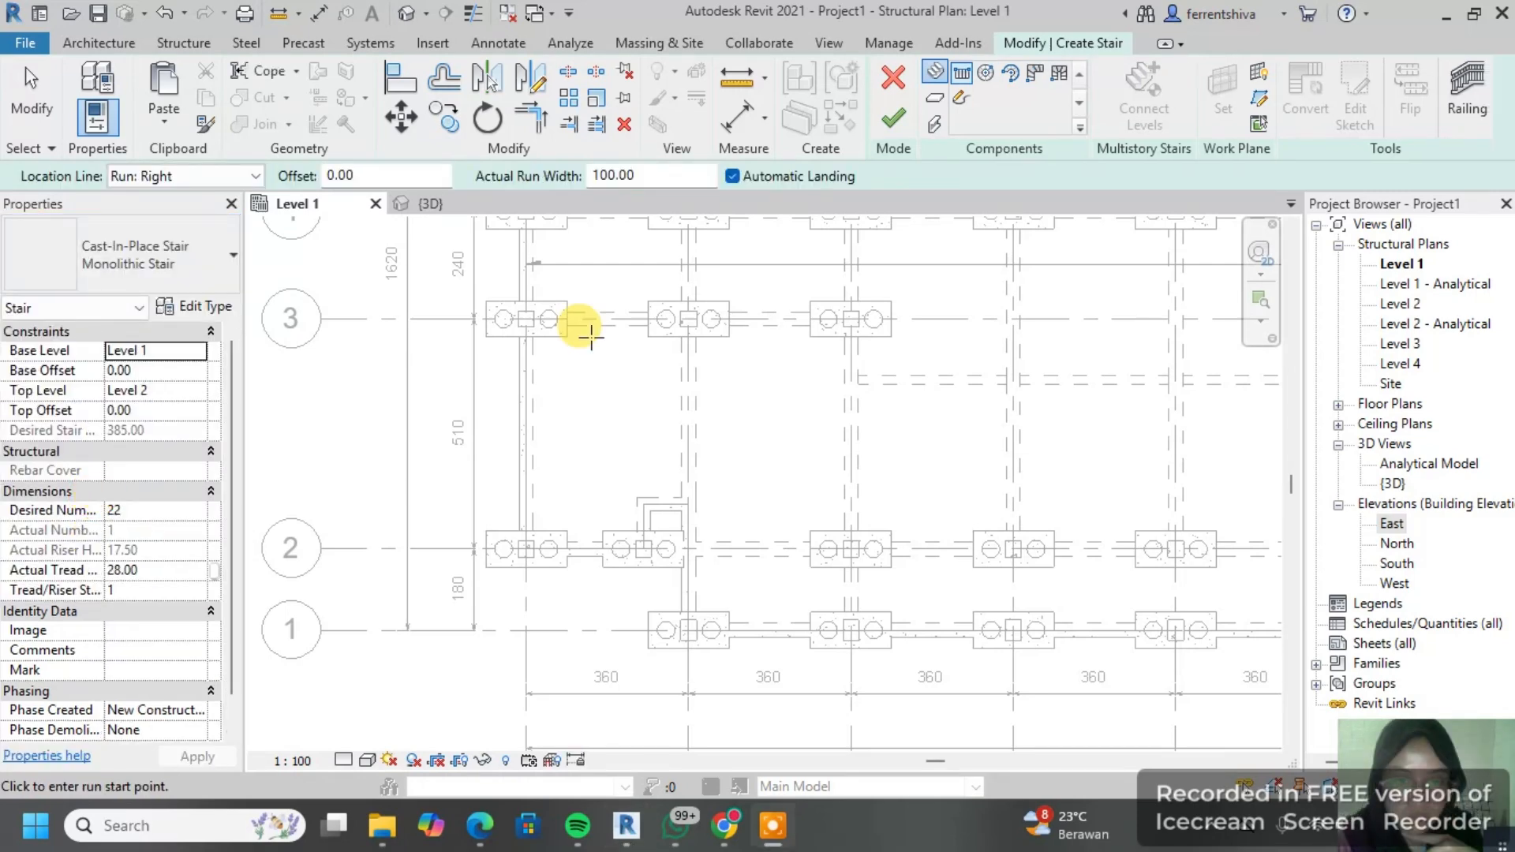
left_click(231, 176)
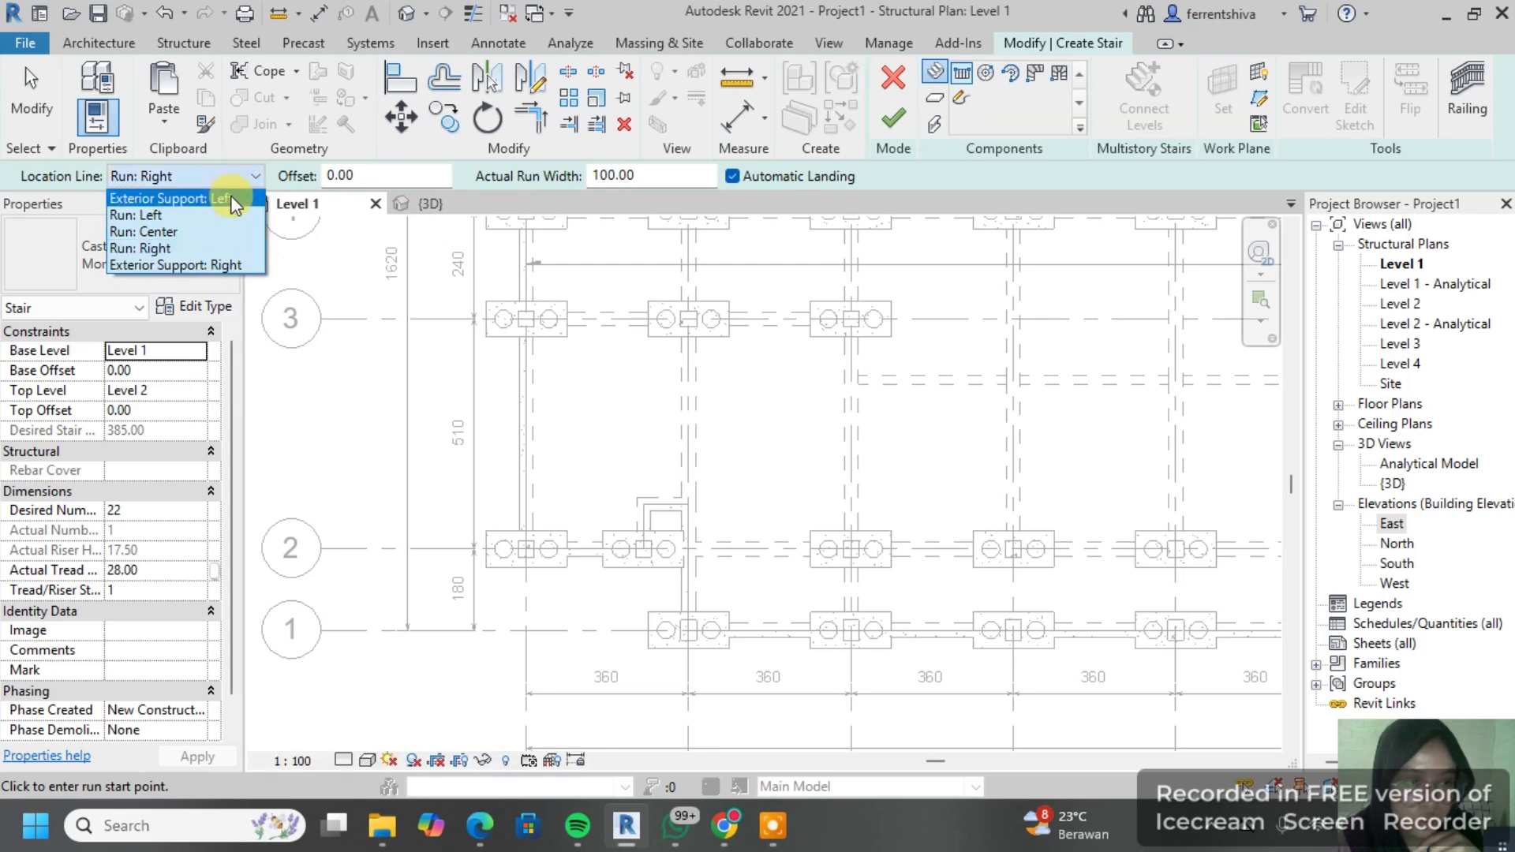
left_click(232, 217)
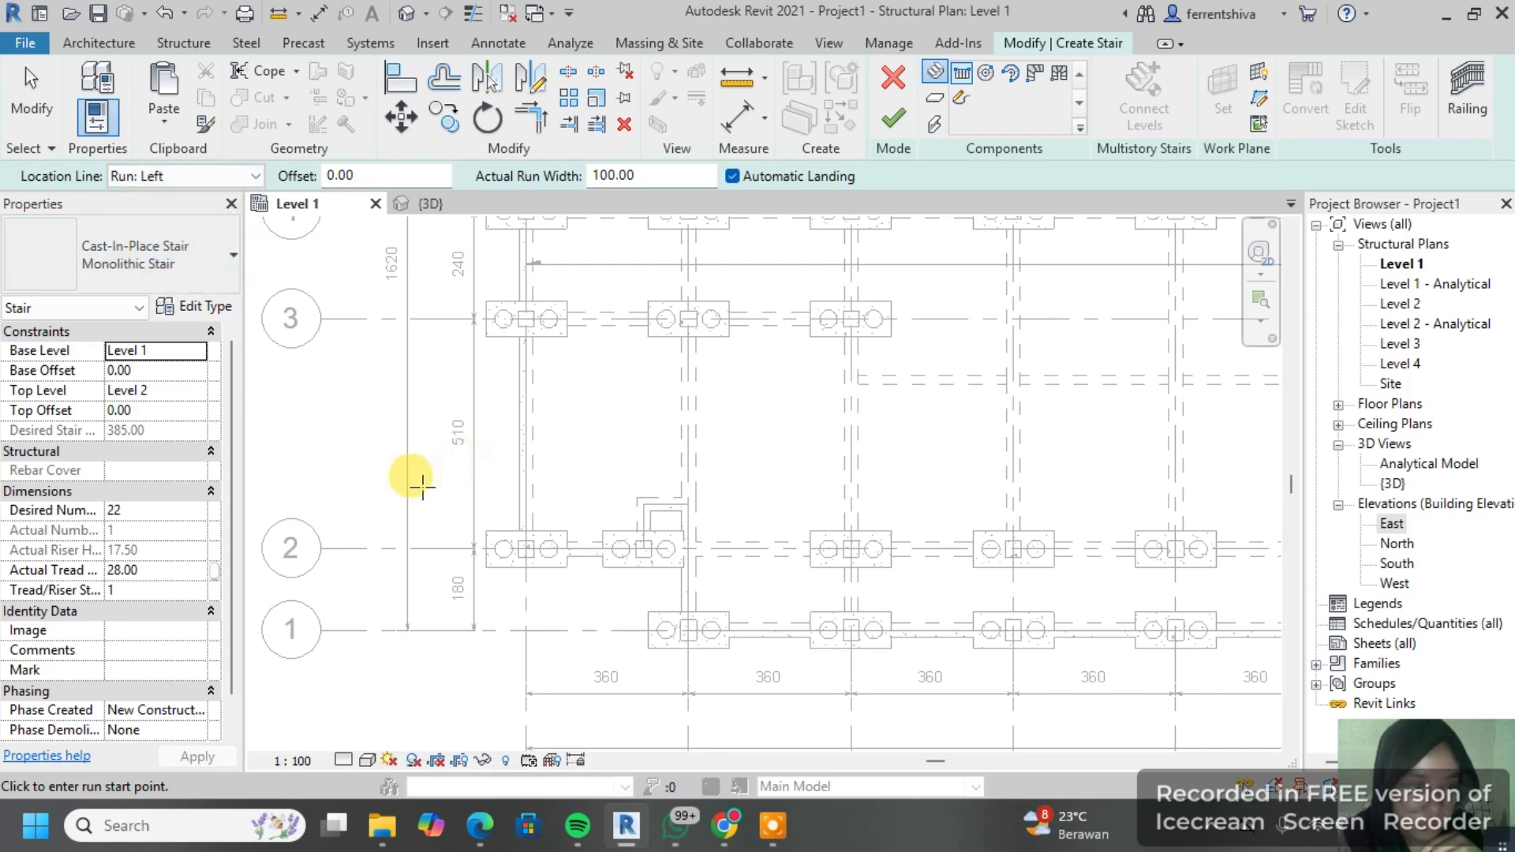
Step: Try a straight 308 cm run of 12 risers beside grid A, from grid 3 towards grid 2, and undo it
scroll(623, 410, "up", 3)
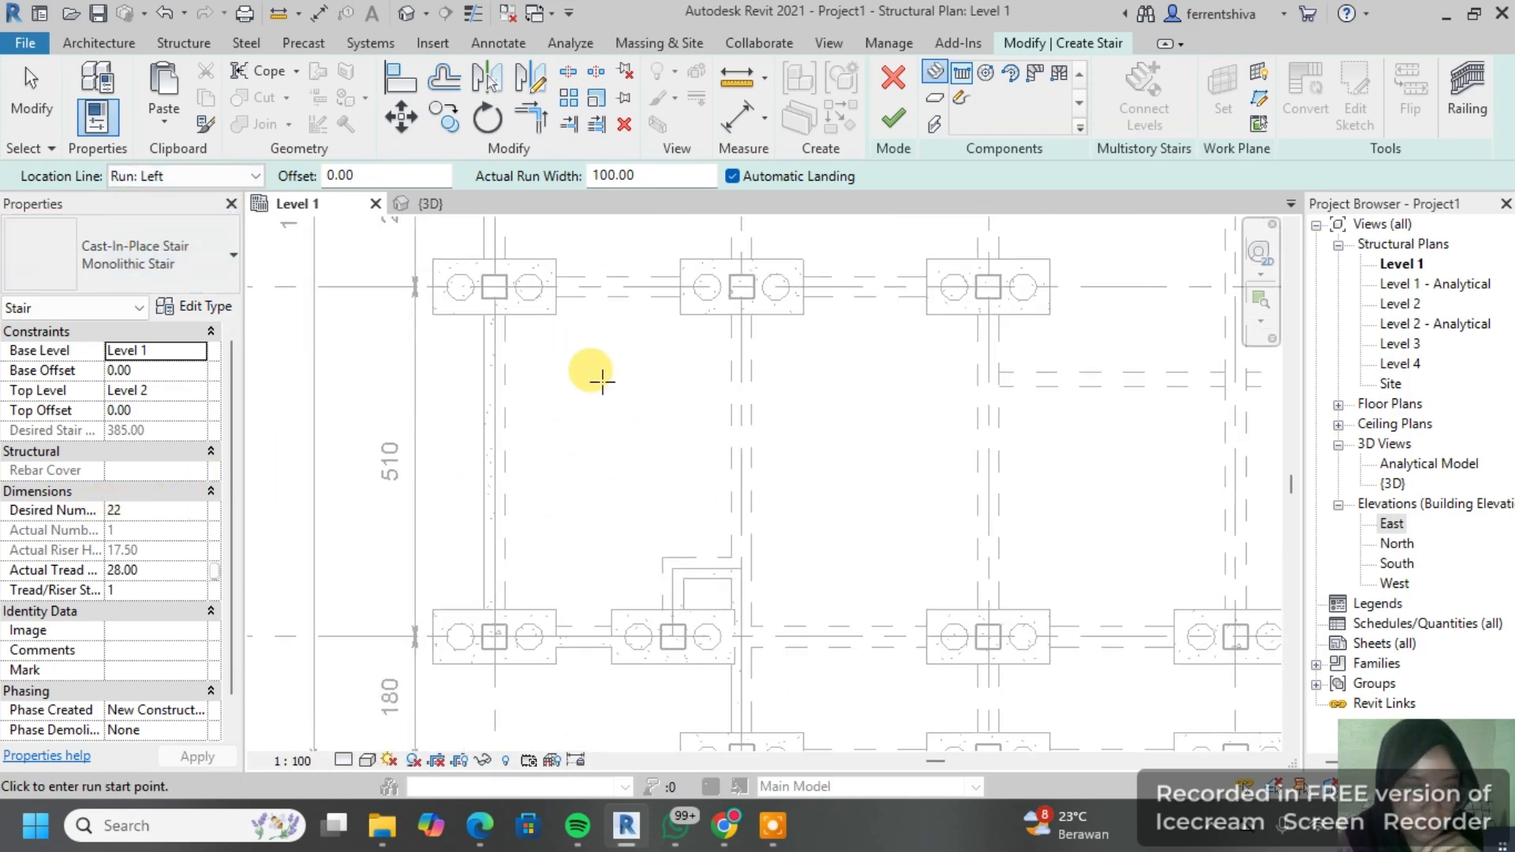
scroll(541, 347, "up", 1)
left_click(548, 342)
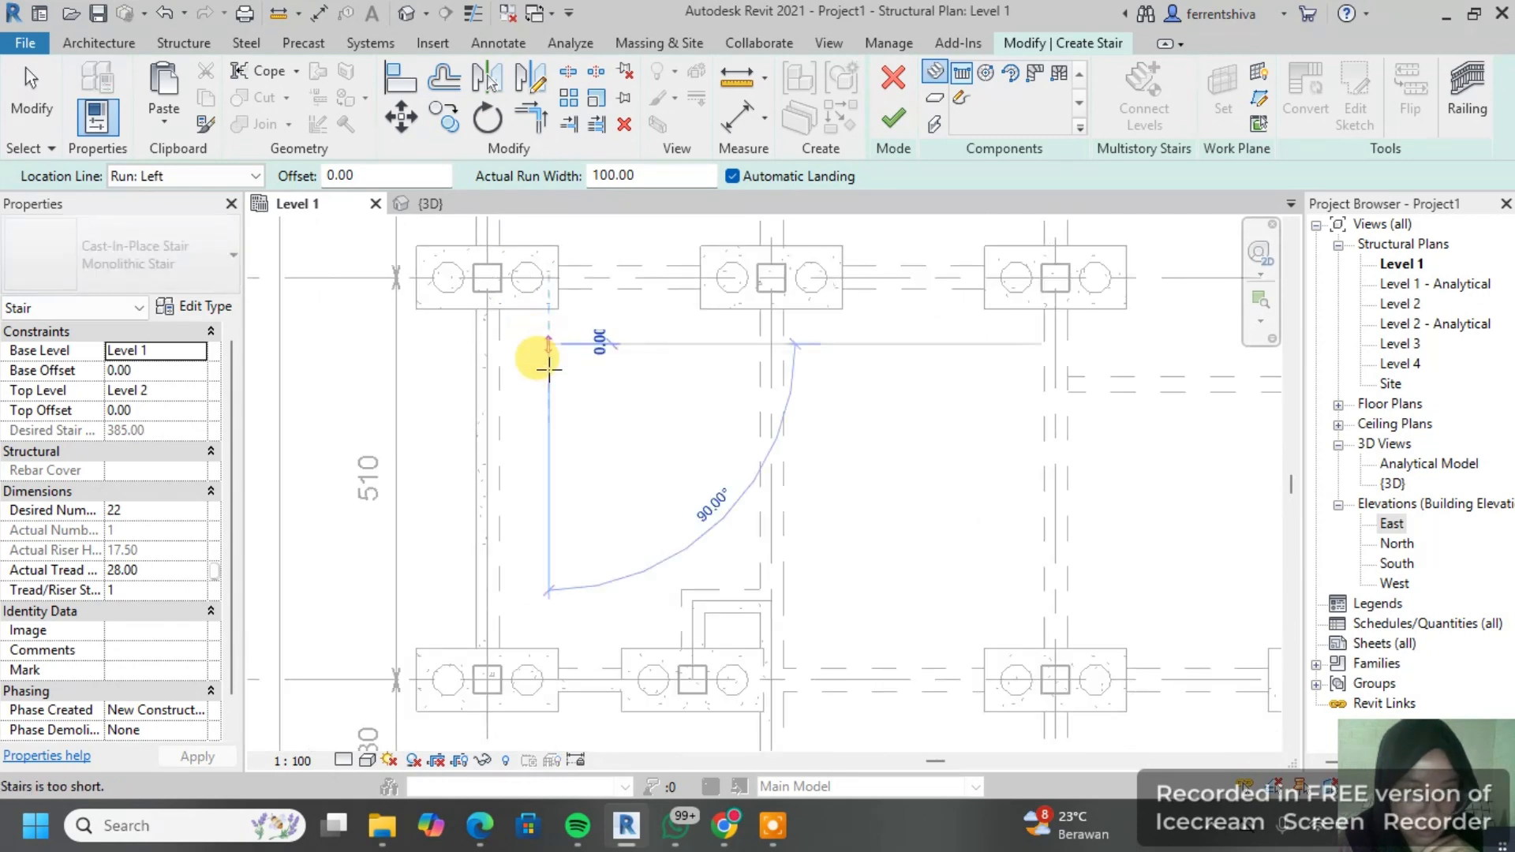
scroll(544, 346, "up", 2)
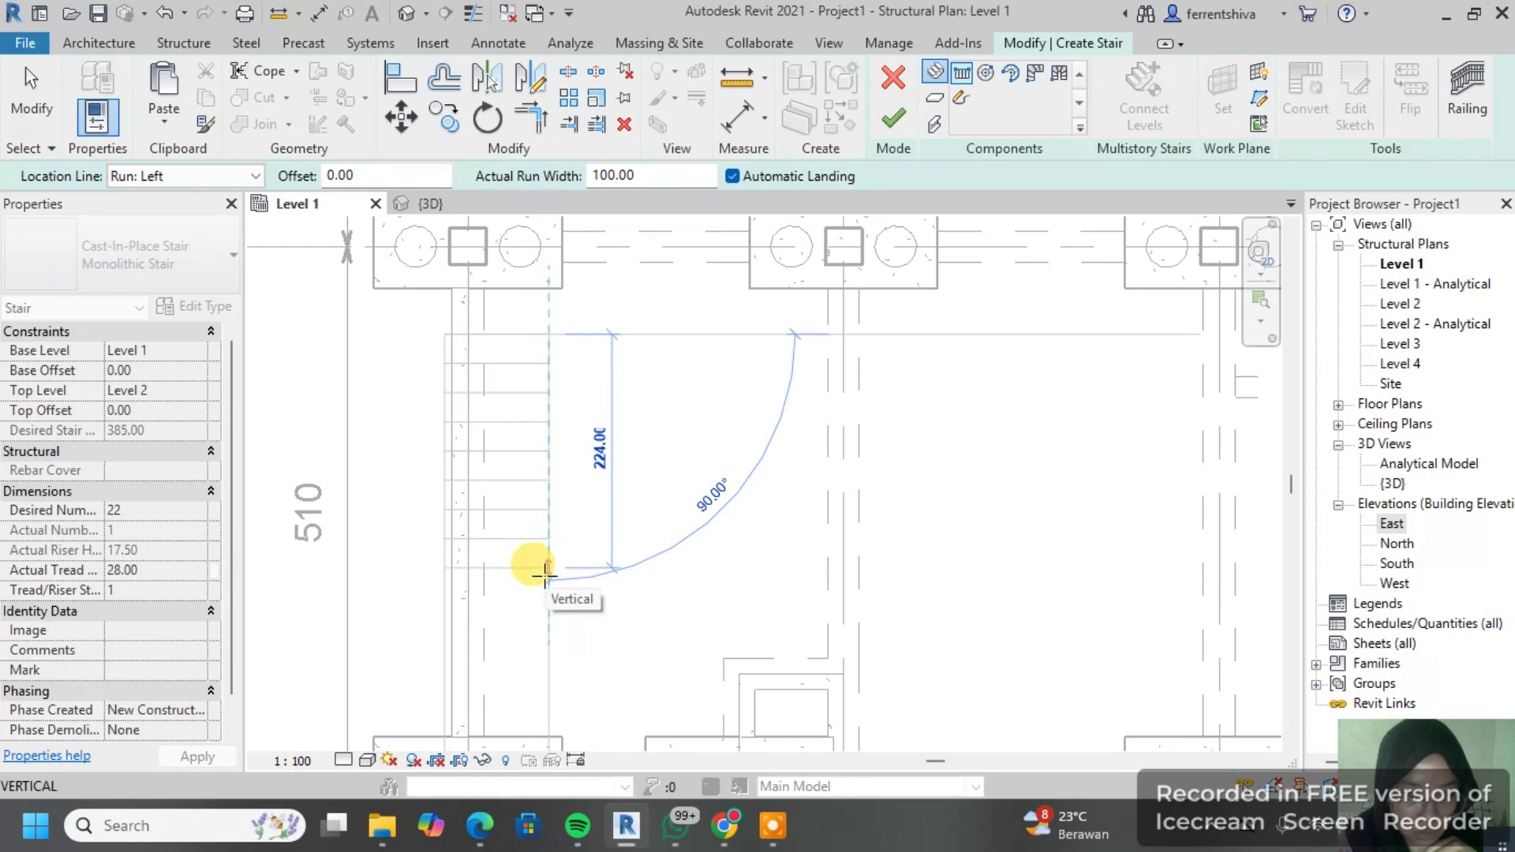
left_click(540, 649)
scroll(540, 649, "up", 2)
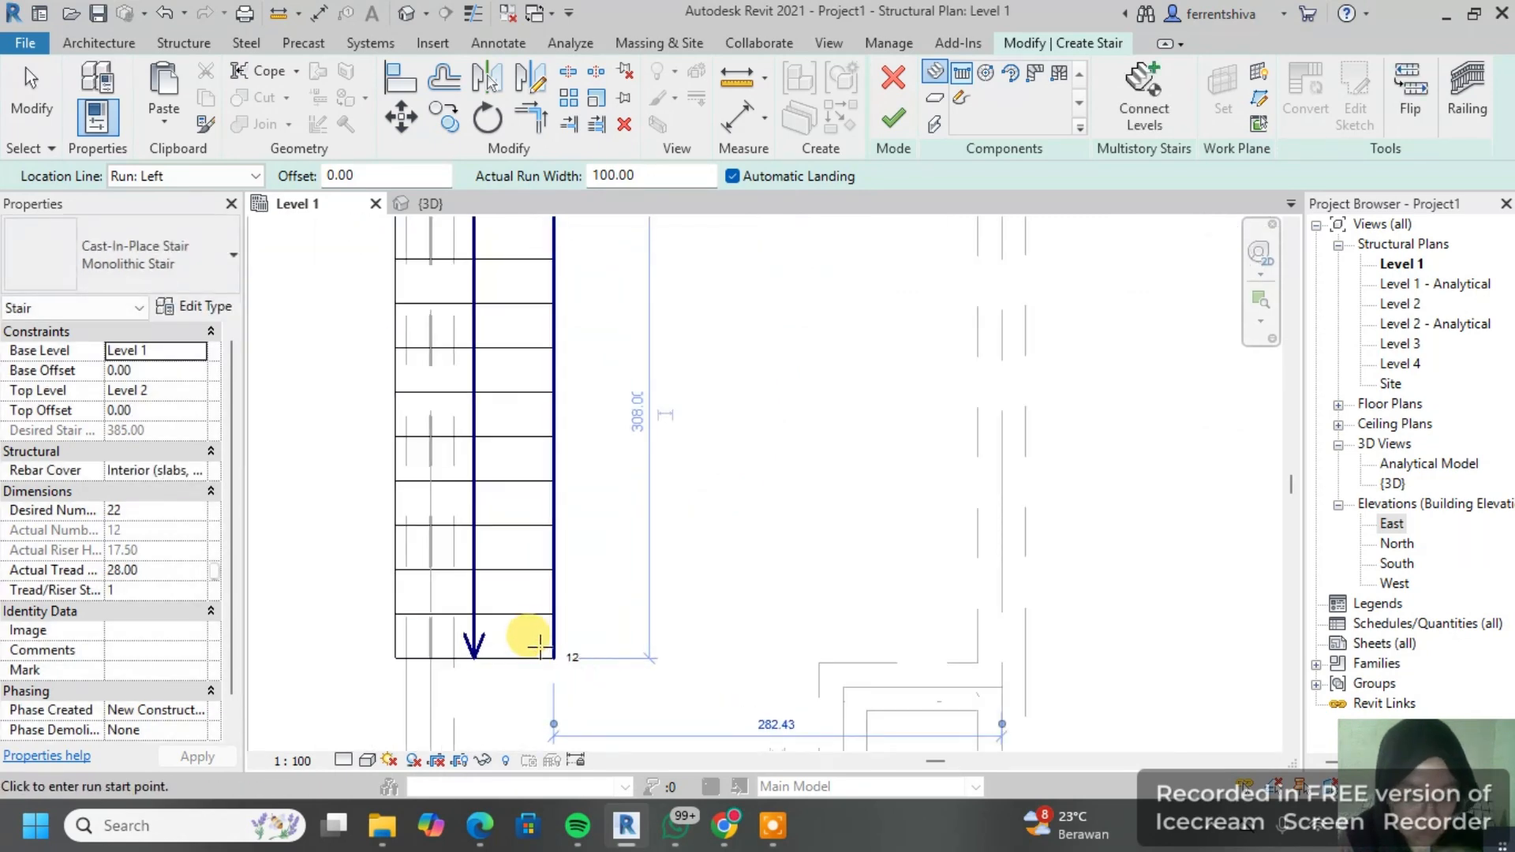
key("ctrl+z")
scroll(580, 441, "down", 2)
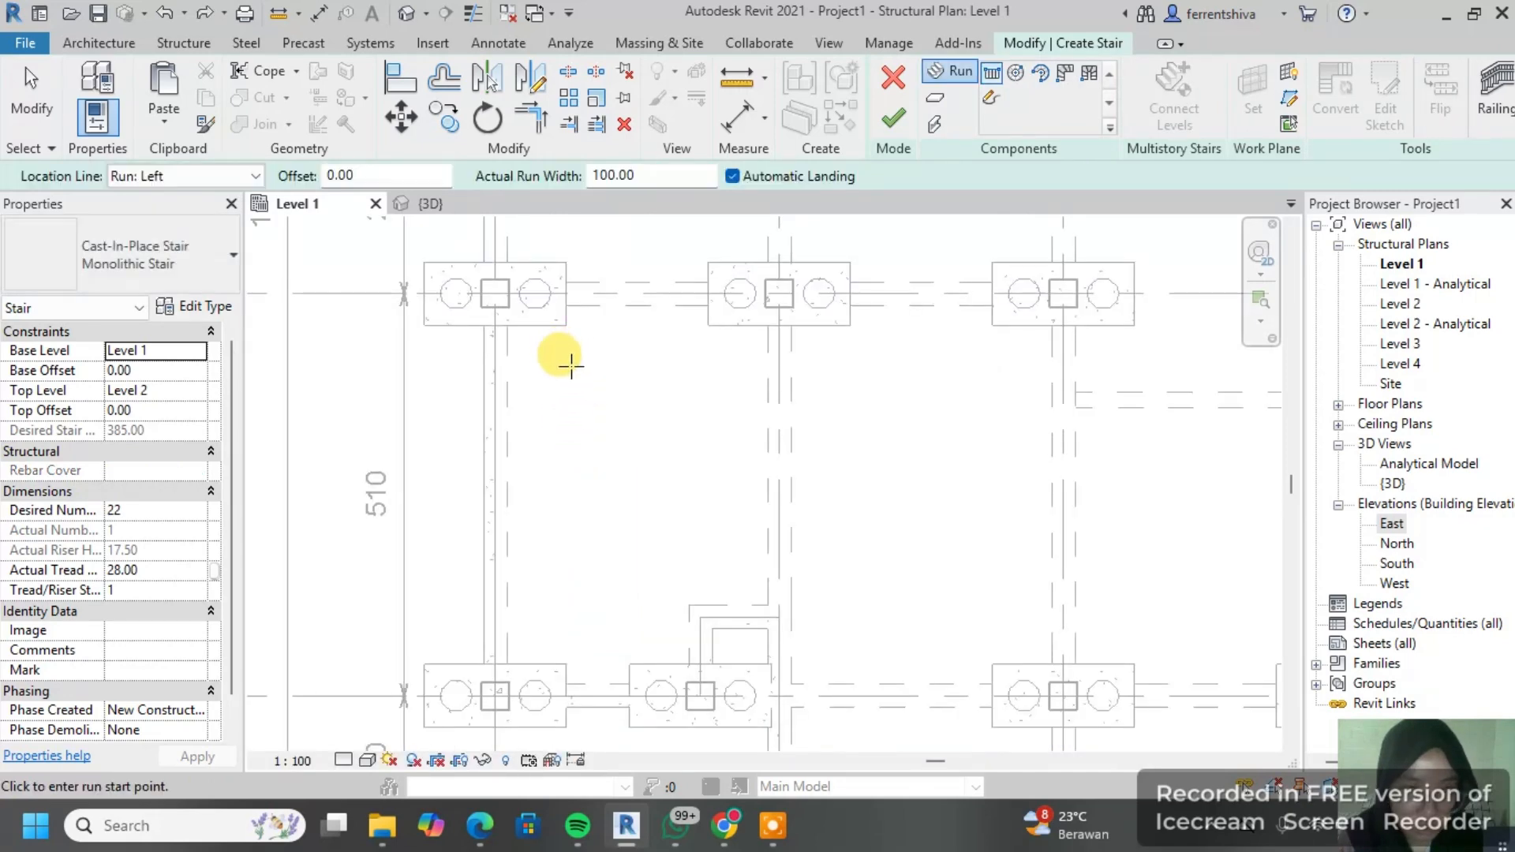
Step: Draw the first stair run from near grid 3 straight down towards grid 2 beside grid A, 308 cm long with 12 risers
left_click(569, 365)
scroll(584, 580, "up", 1)
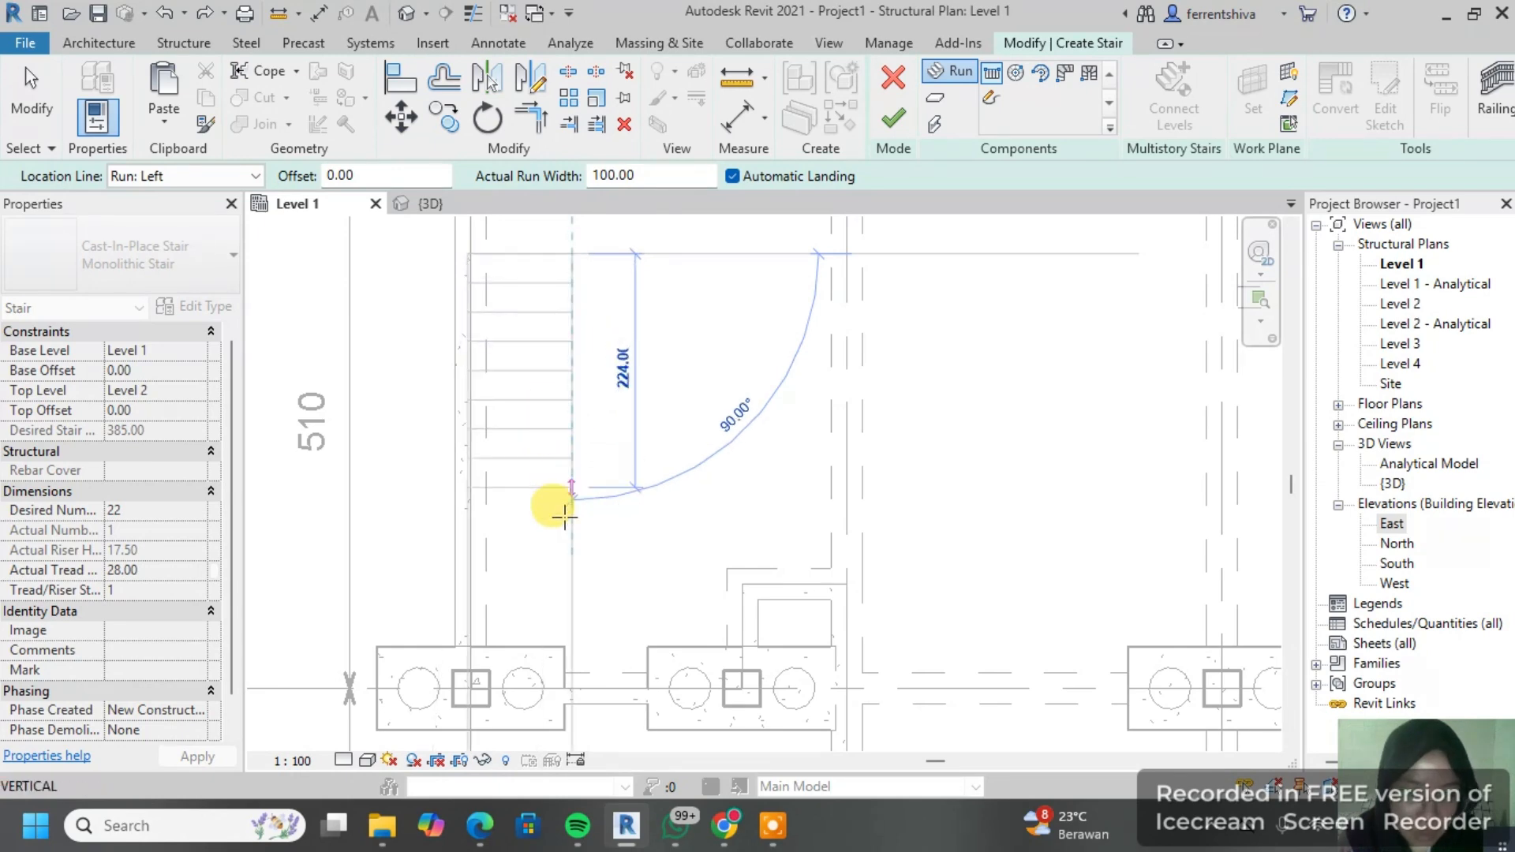
left_click(561, 561)
Step: Draw the parallel return run for risers 13 to 22, starting level with the first run's end and heading back towards grid 3
scroll(592, 565, "up", 1)
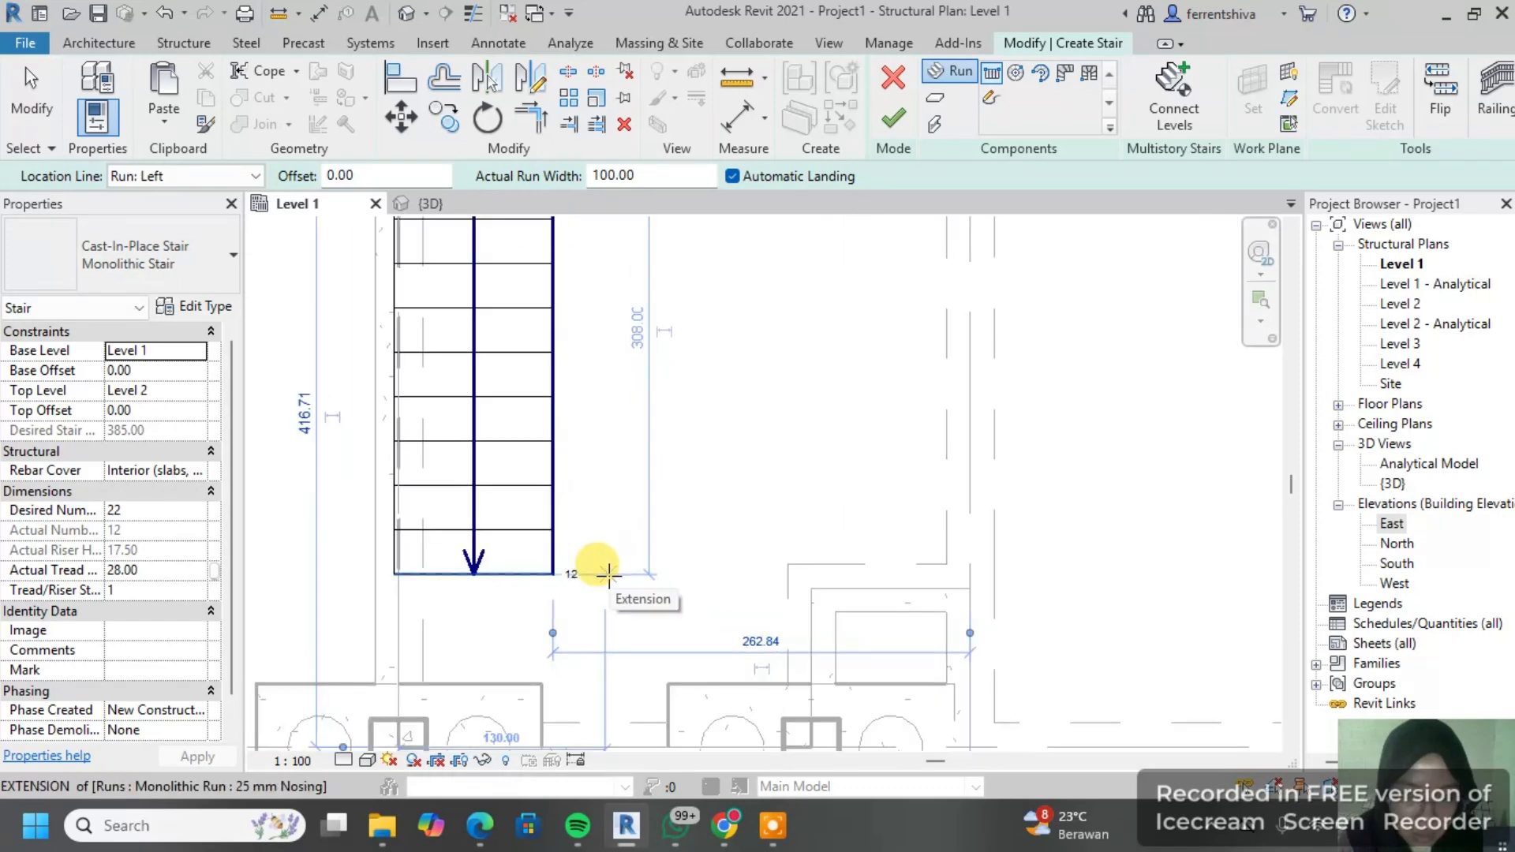
scroll(600, 575, "up", 1)
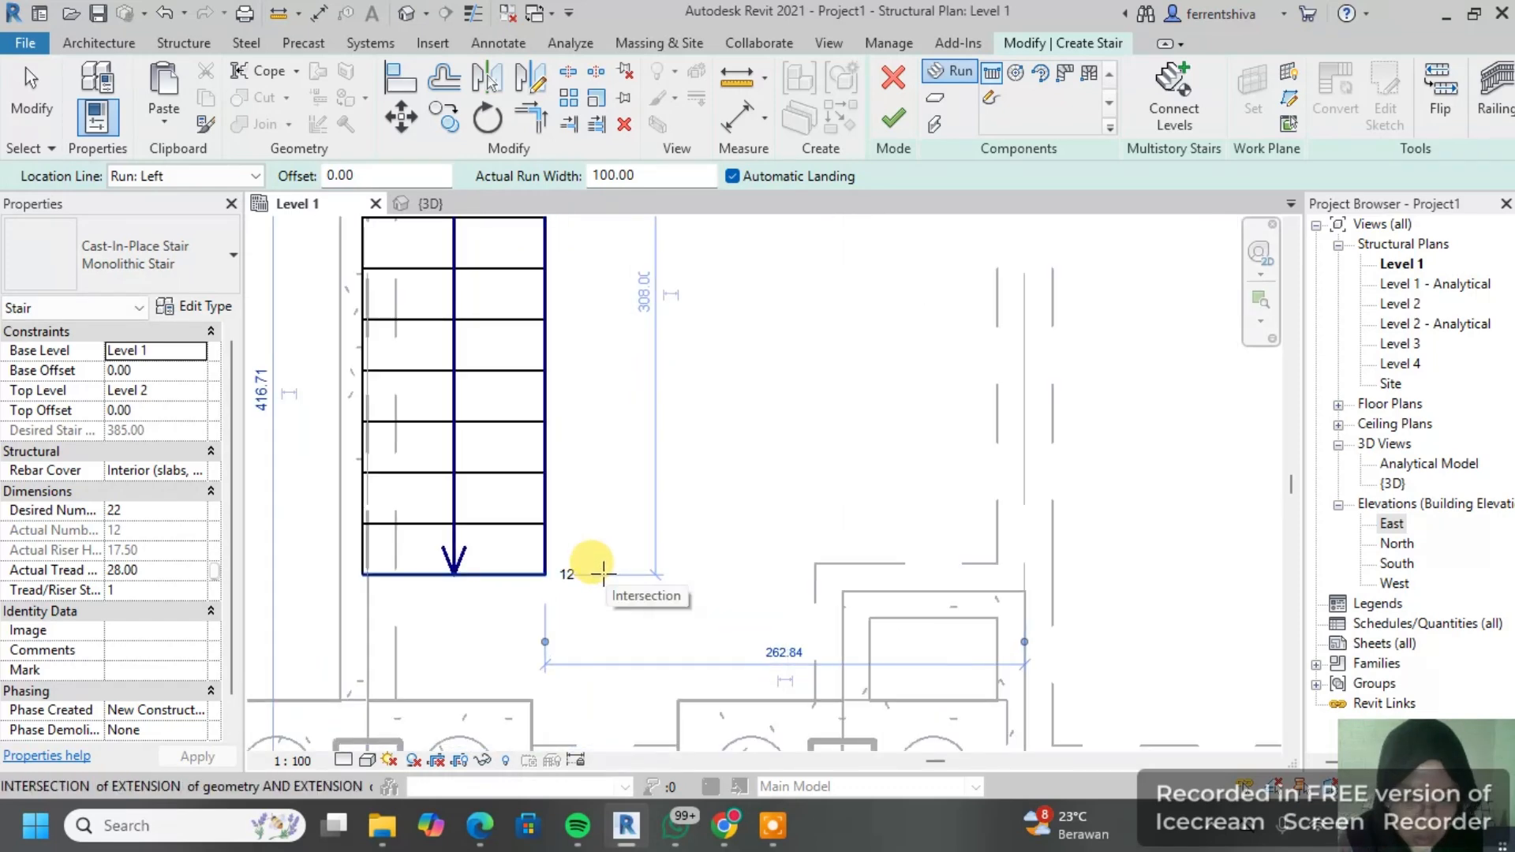
left_click(594, 574)
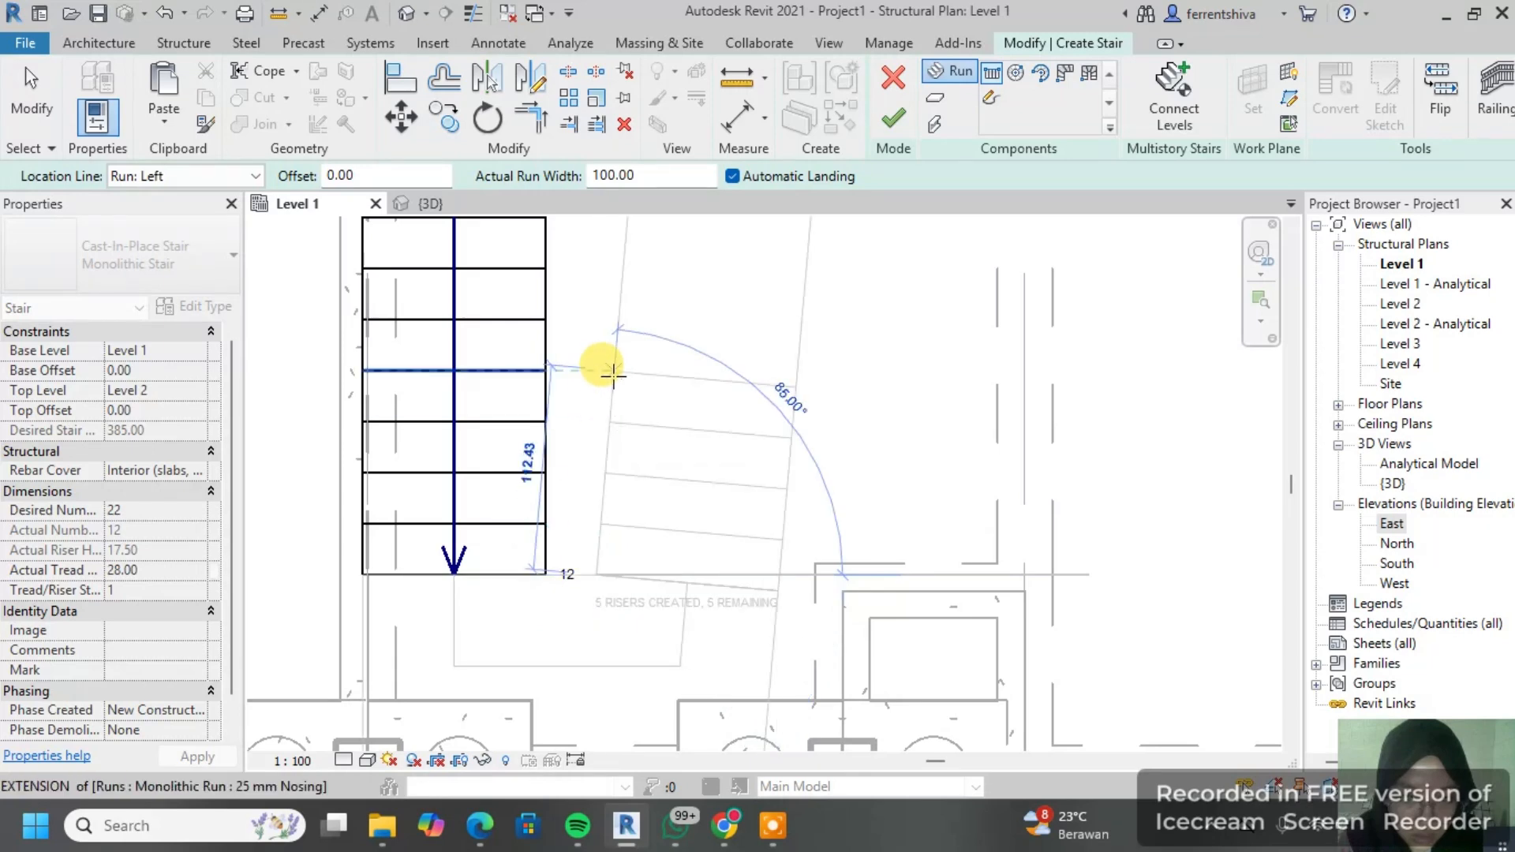
scroll(605, 445, "down", 1)
middle_click_drag(588, 294, 575, 397)
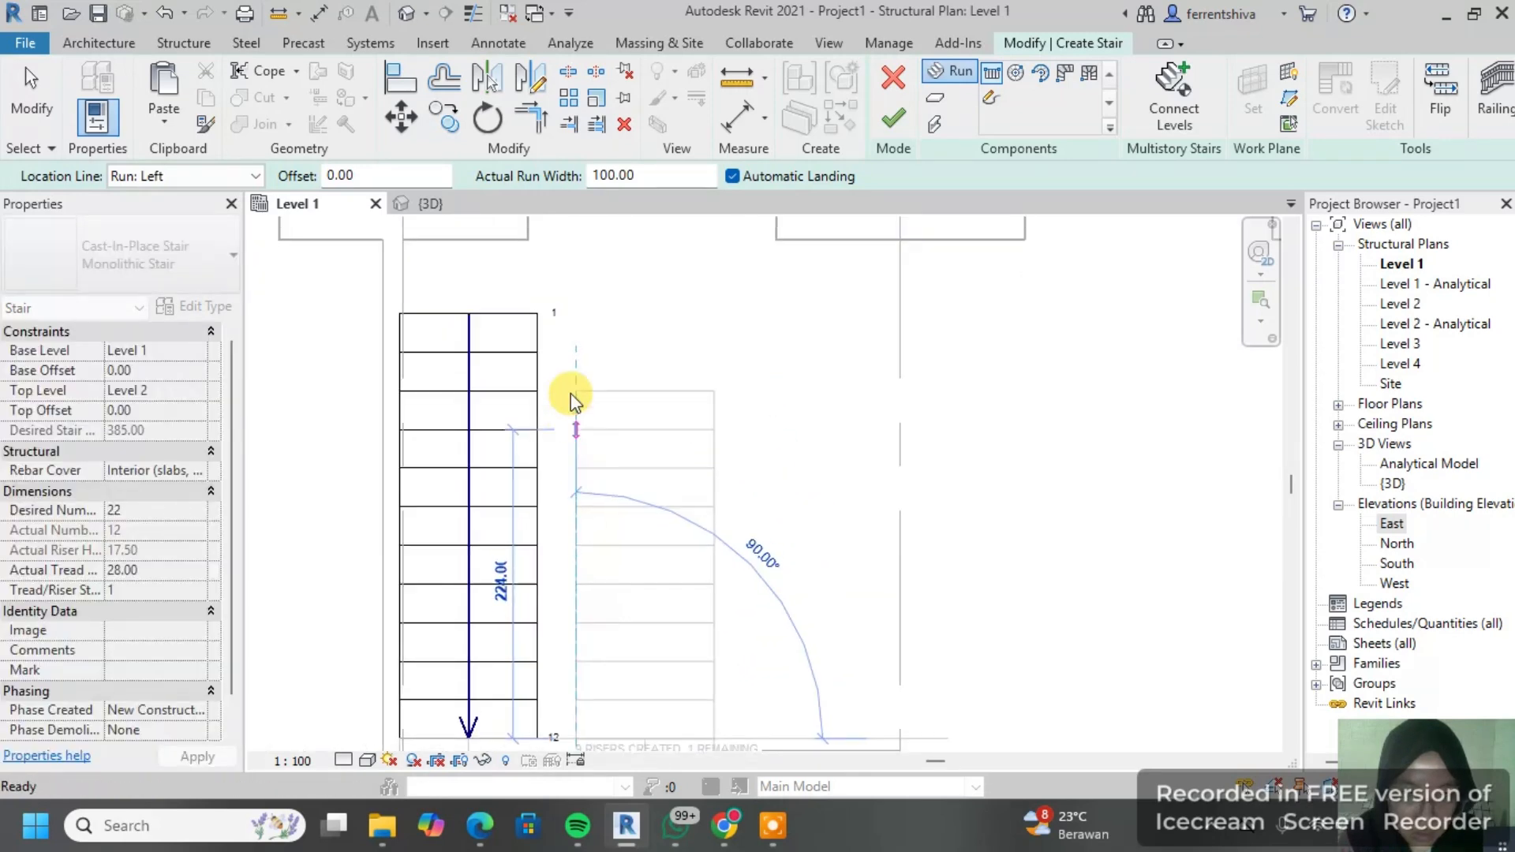
left_click(572, 320)
key("Escape")
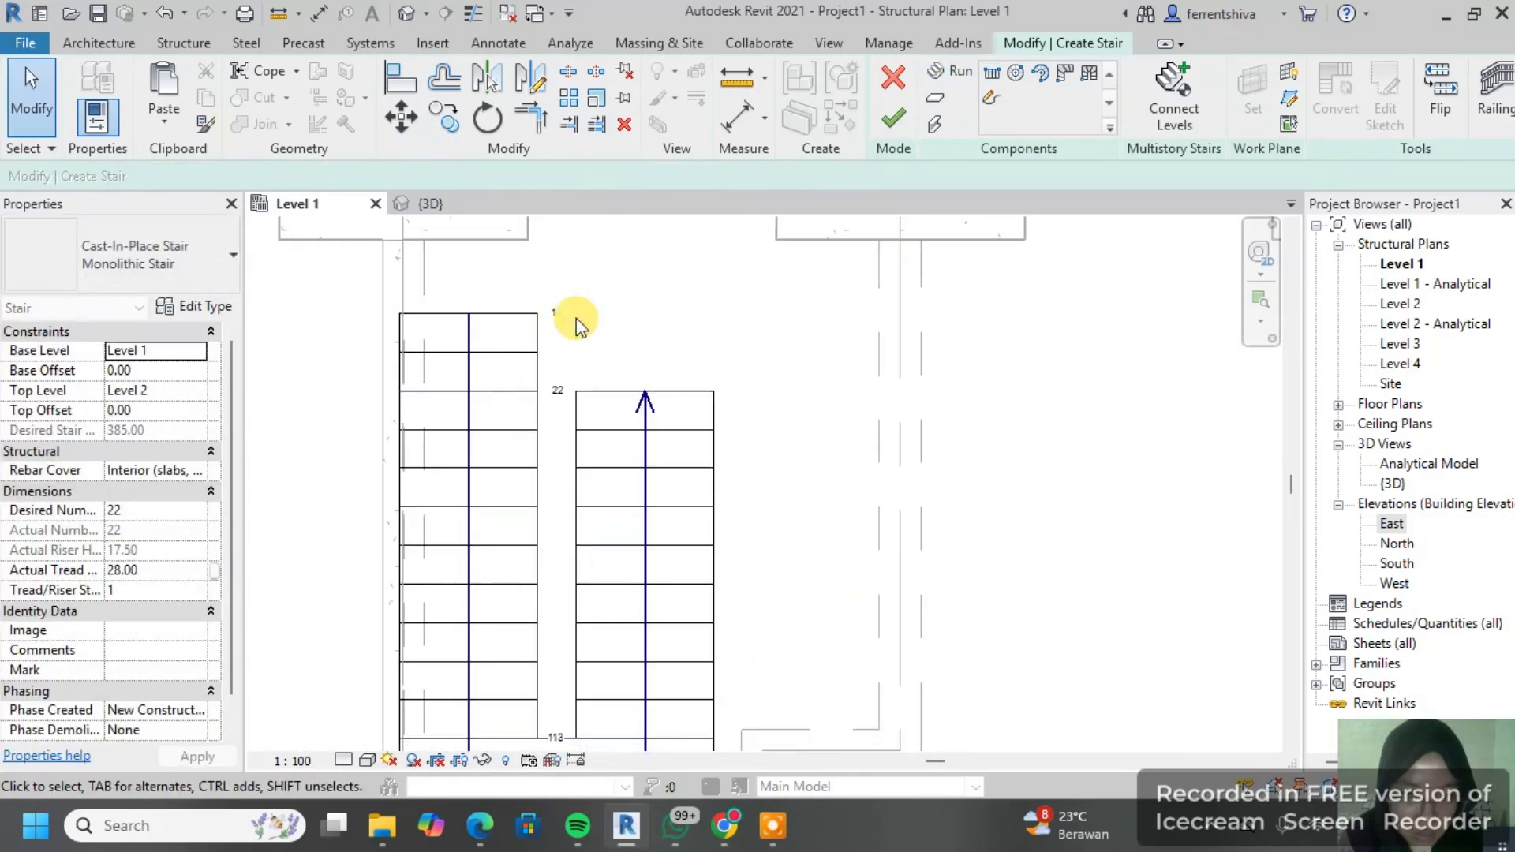
Step: Set the monolithic stair's desired number of risers to 23
scroll(643, 399, "up", 2)
left_click(427, 489)
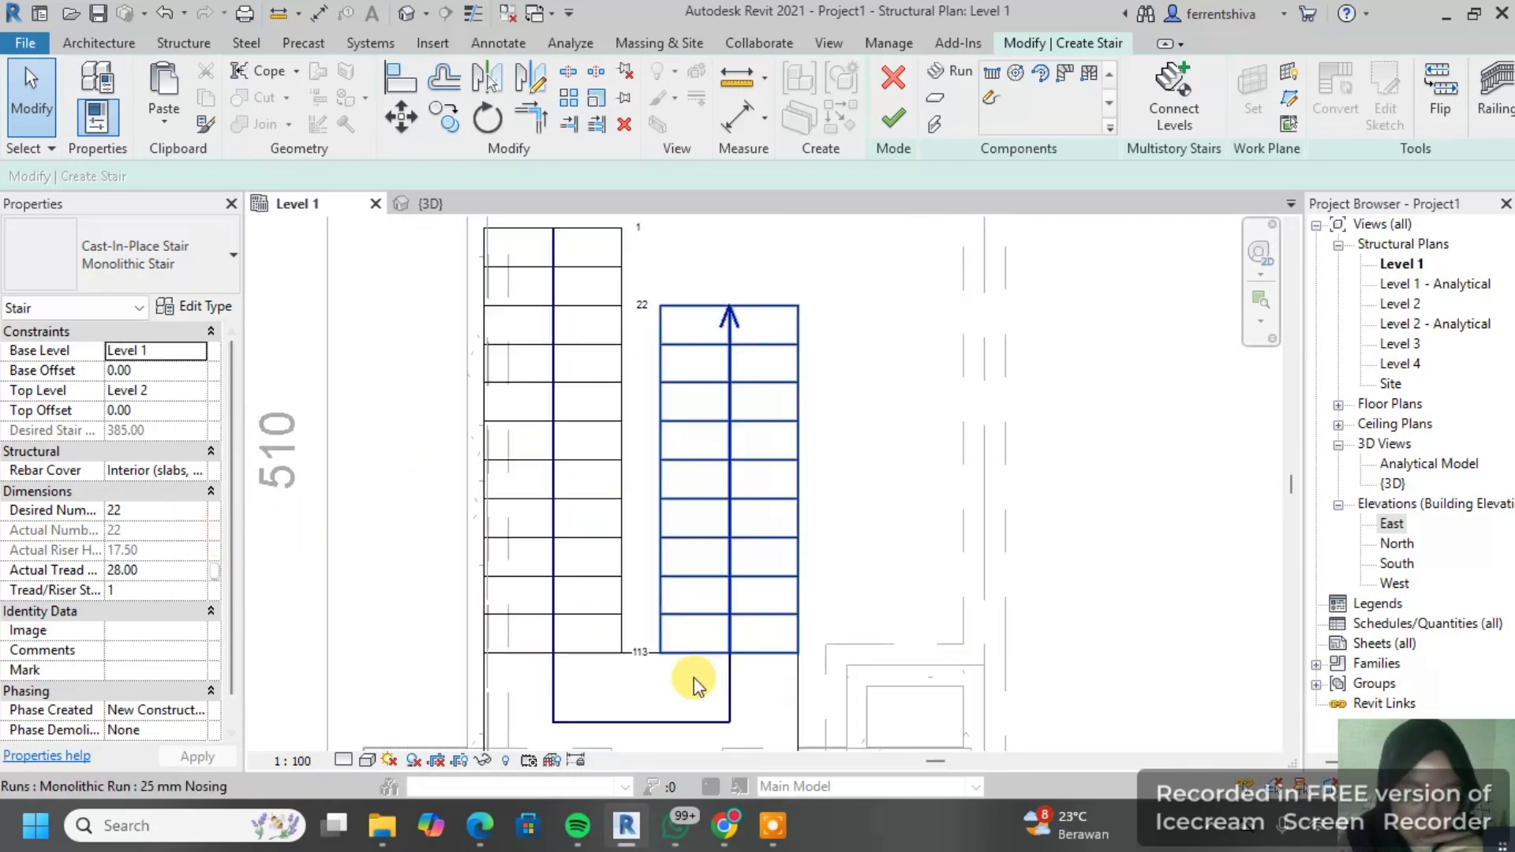
scroll(639, 646, "up", 1)
left_click(156, 512)
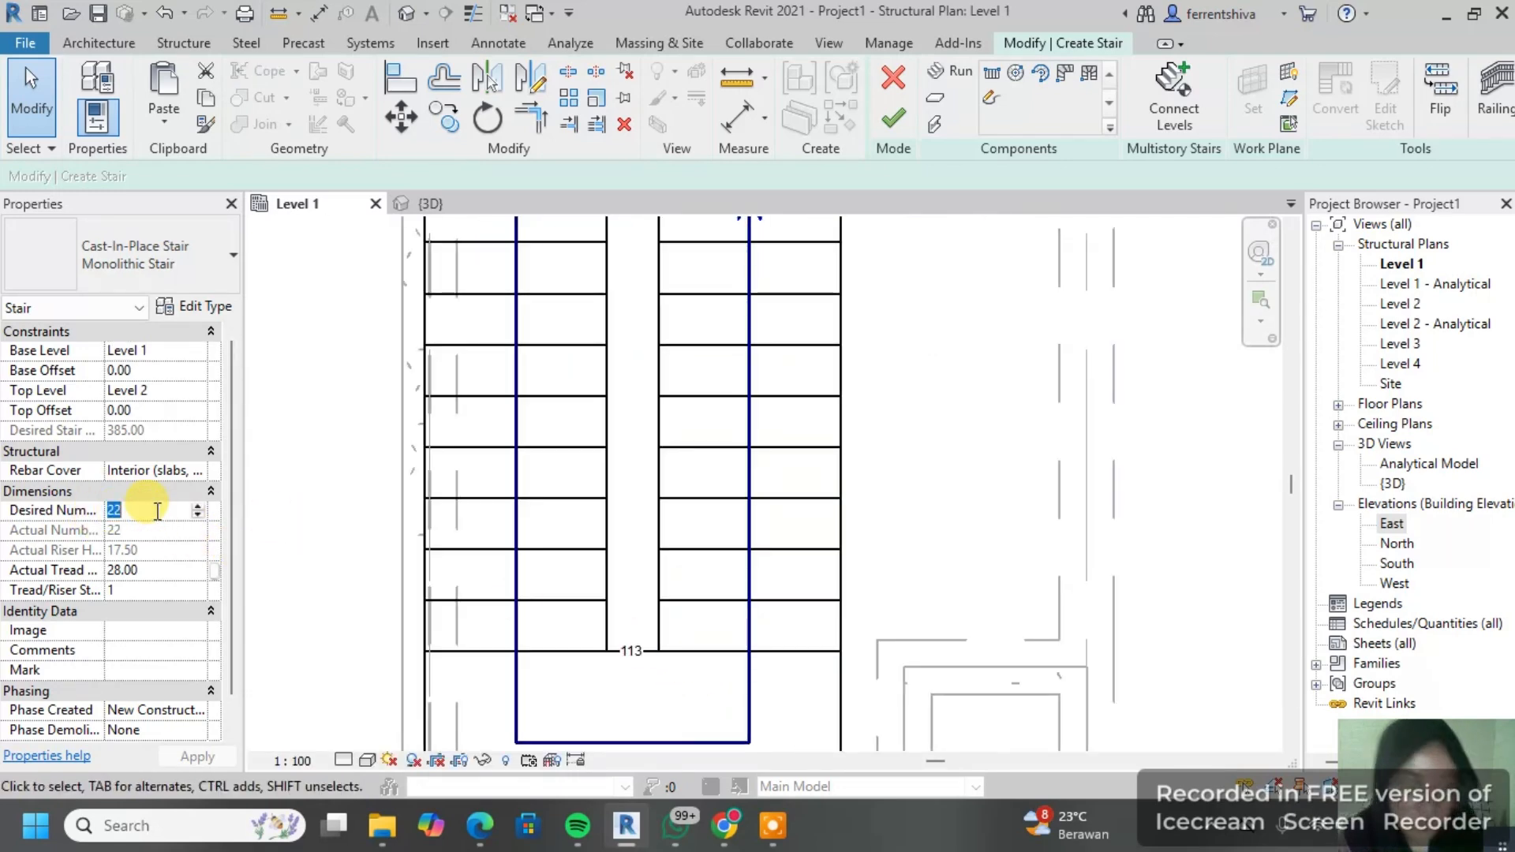
type("23")
key("Return")
scroll(672, 433, "up", 2)
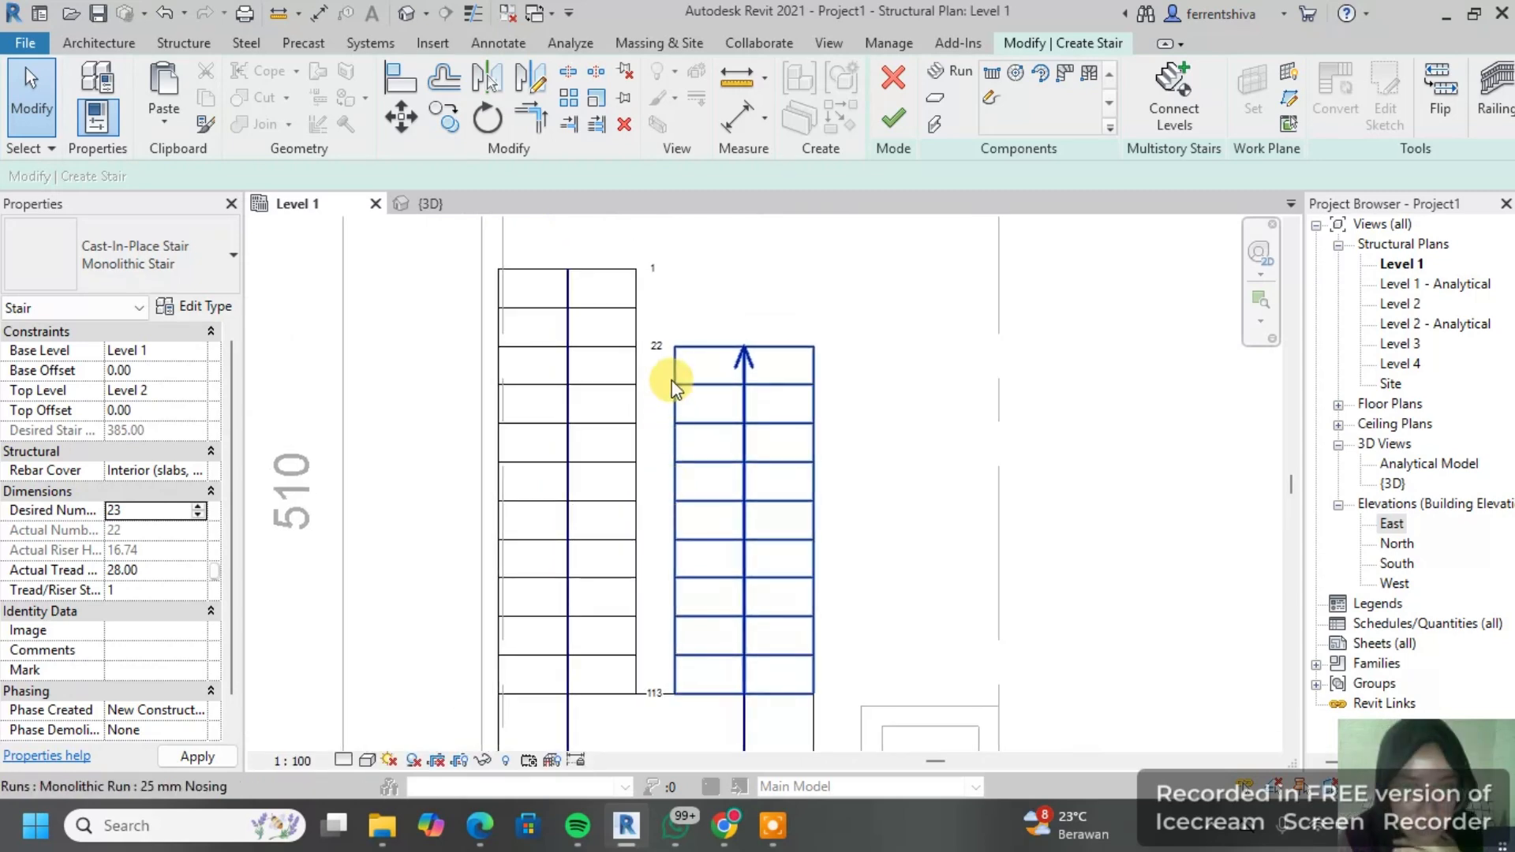
Step: Extend the upper end of the second stair run to align with the starting riser of the first run
left_click(680, 351)
scroll(680, 336, "up", 1)
middle_click_drag(678, 339, 680, 413)
left_click_drag(694, 406, 686, 296)
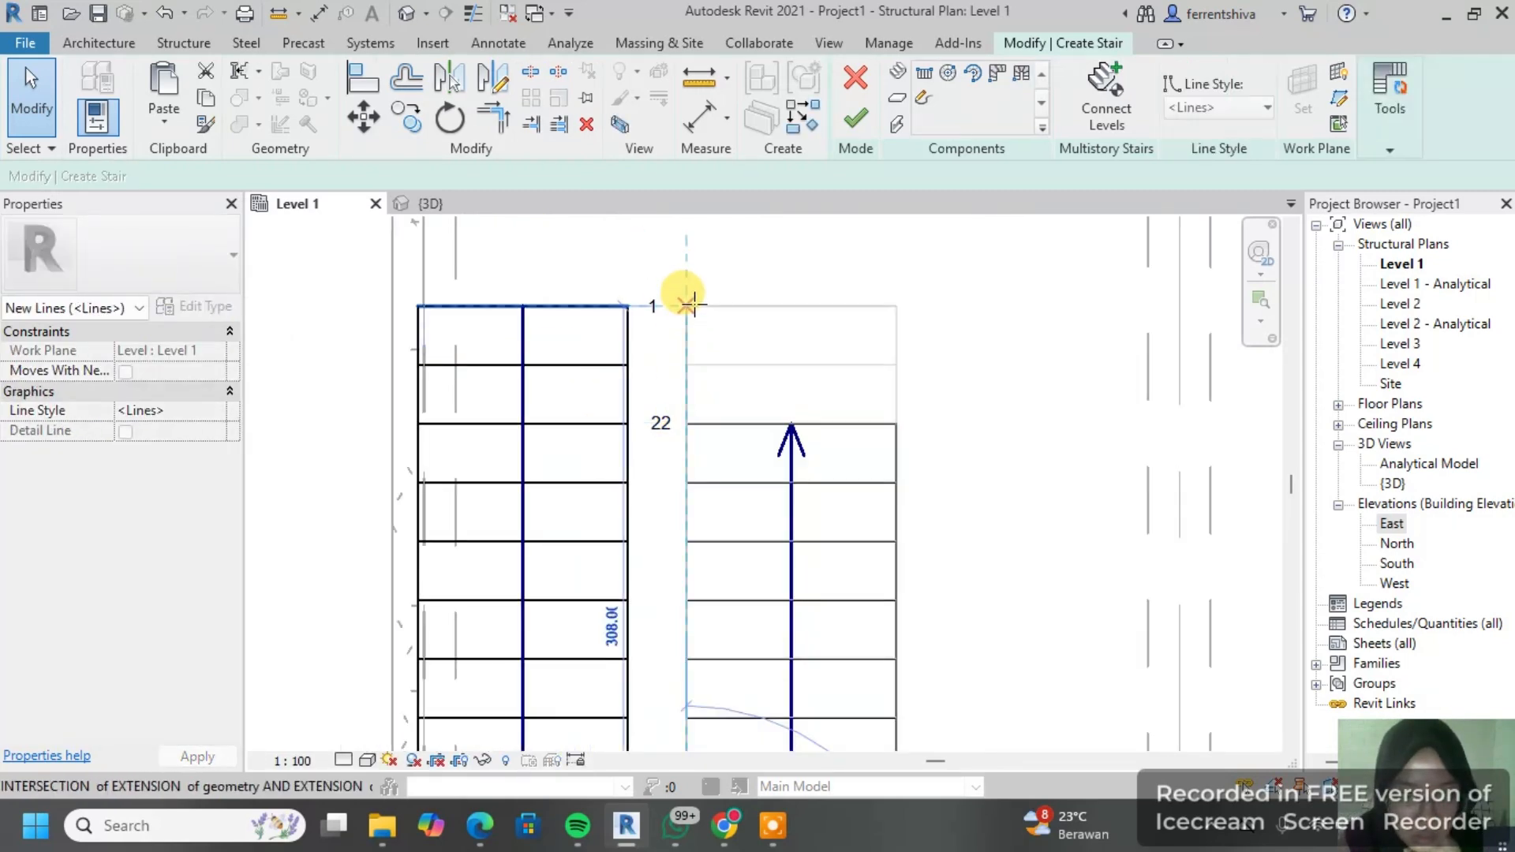
scroll(710, 544, "down", 2)
middle_click_drag(710, 545, 771, 359)
middle_click_drag(710, 541, 720, 456)
left_click(971, 524)
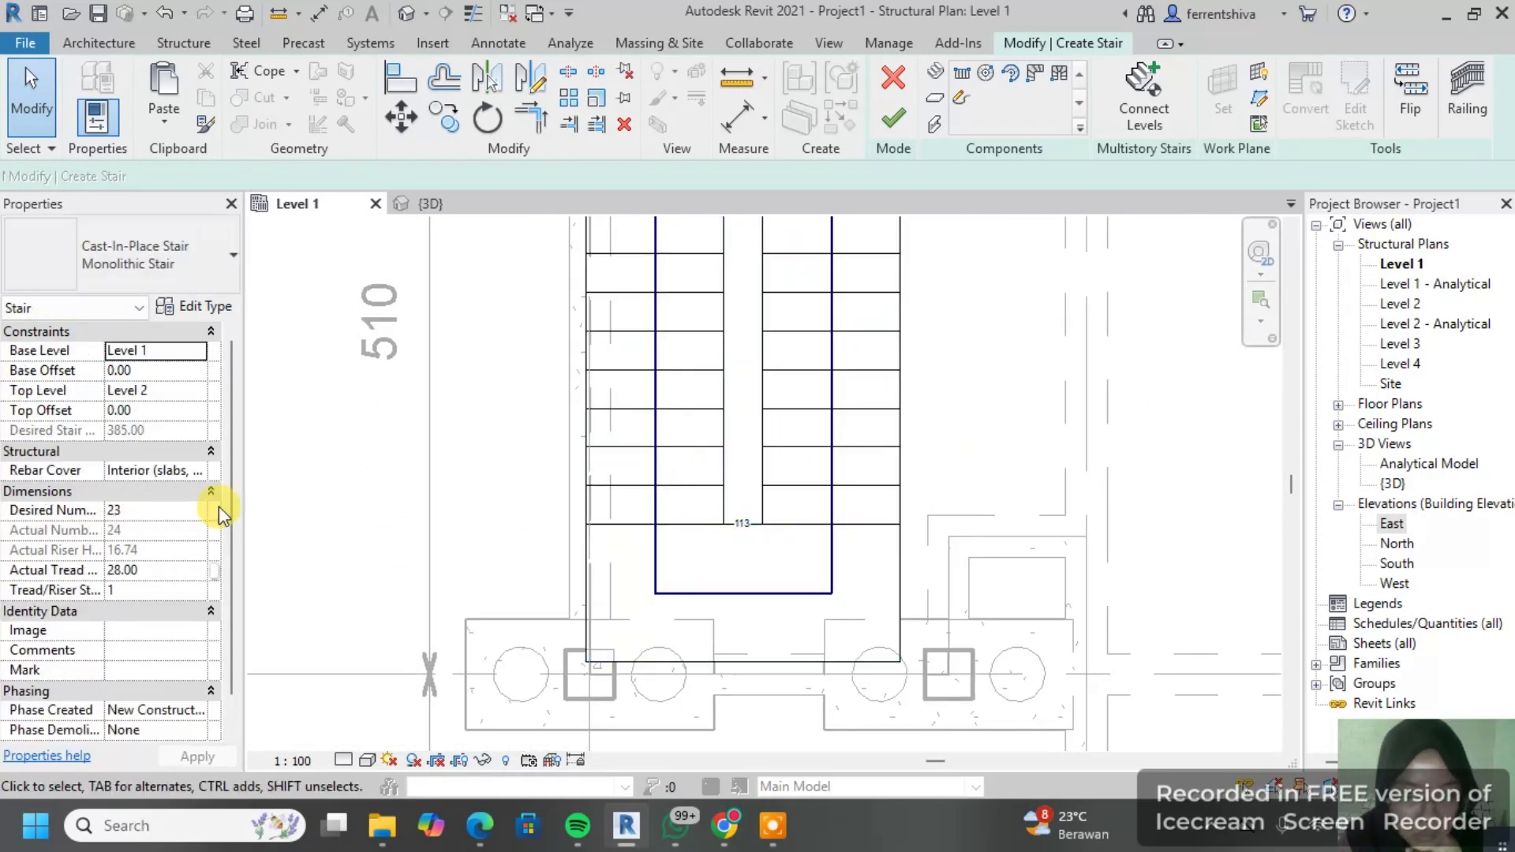
Step: Examine the riser numbering where the two stair runs meet the landing
scroll(871, 438, "down", 2)
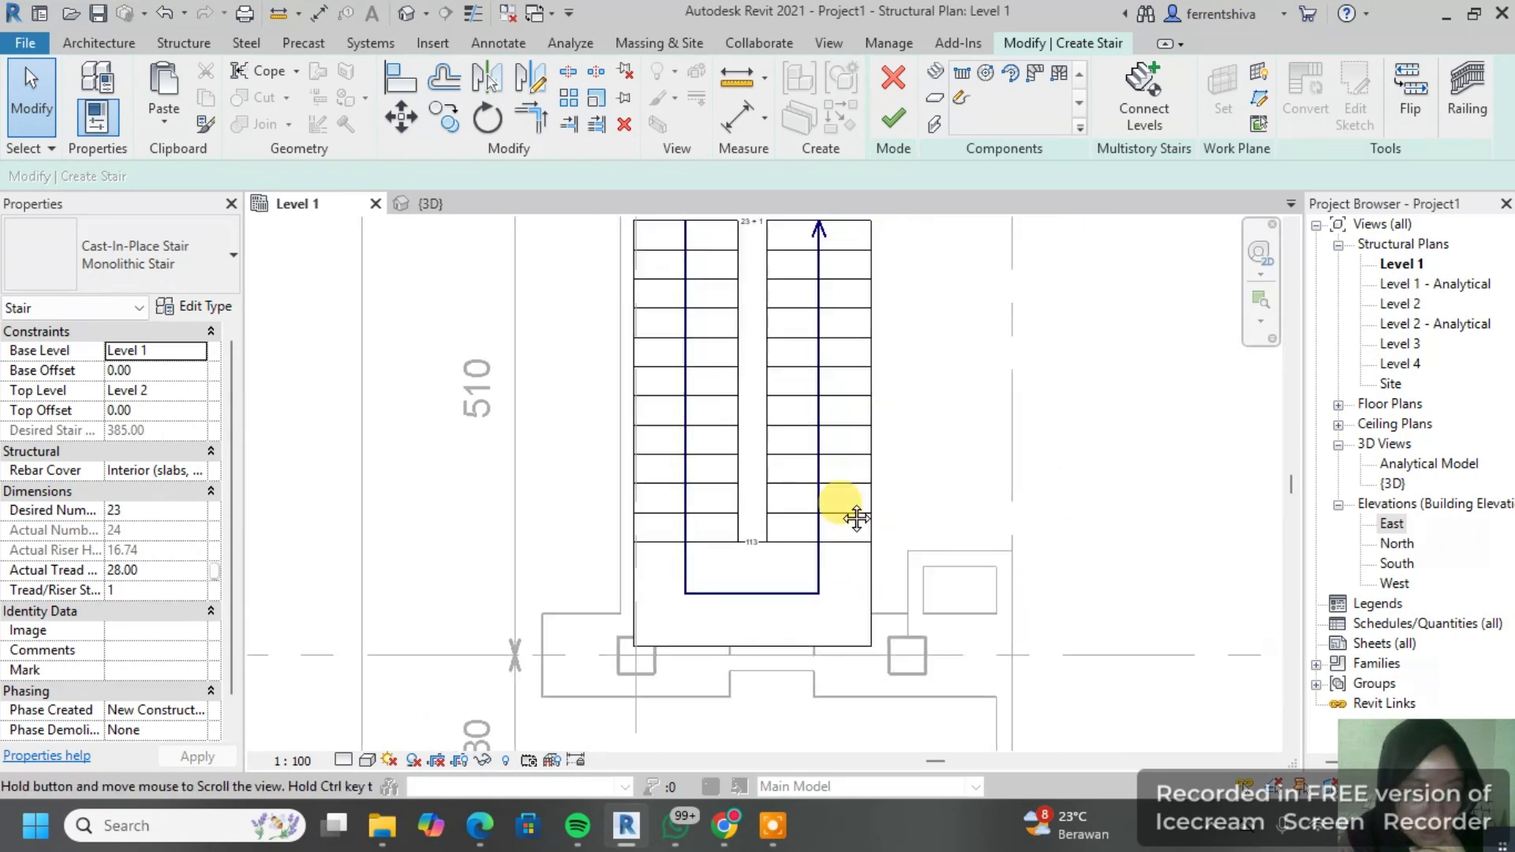
scroll(870, 451, "up", 2)
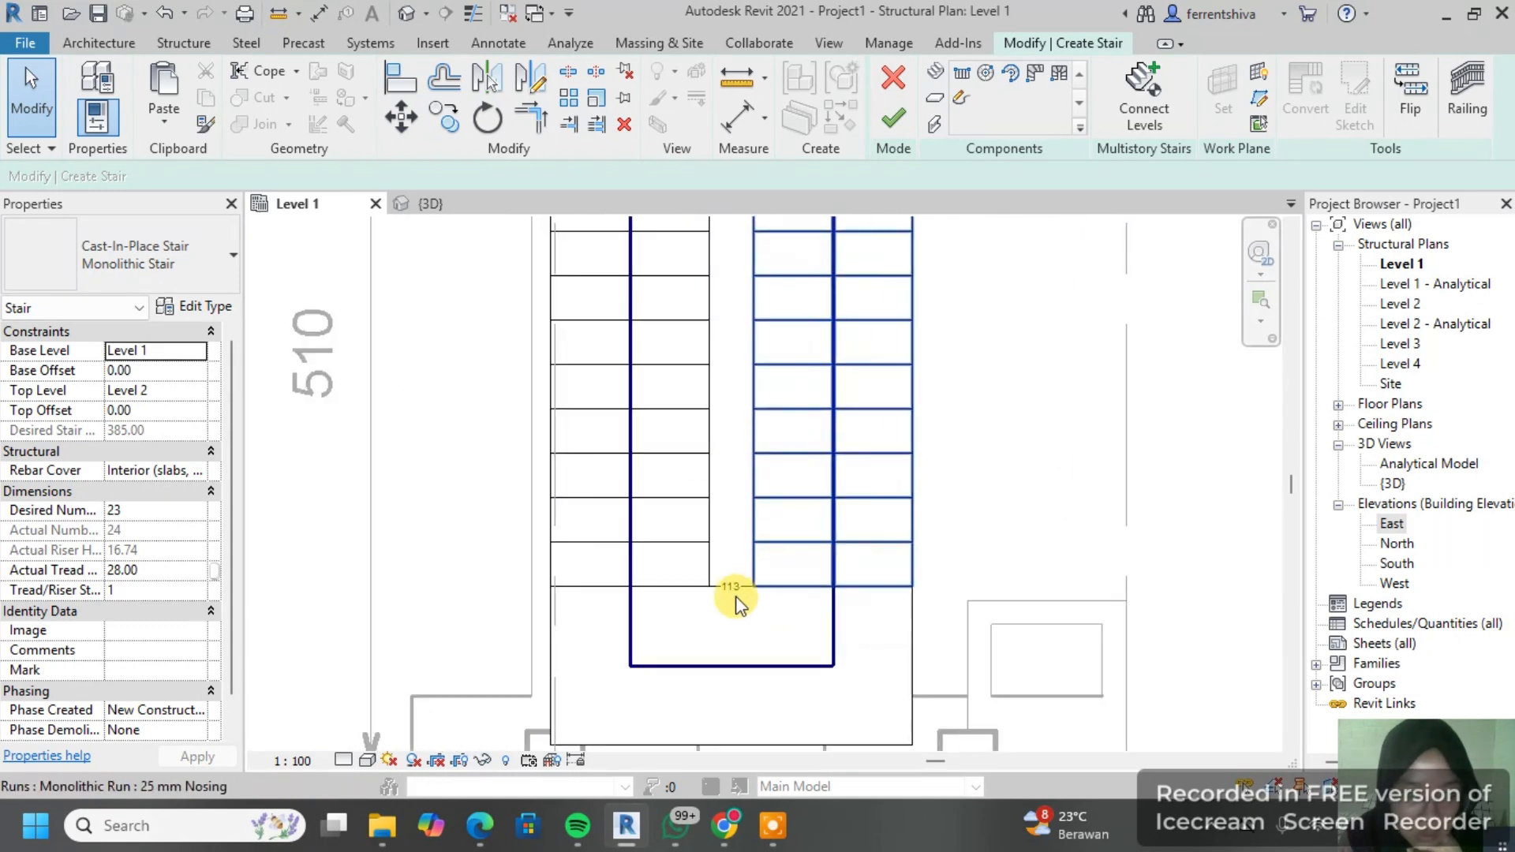
left_click(730, 389)
scroll(732, 235, "up", 4)
scroll(733, 345, "down", 3)
middle_click_drag(746, 517, 765, 353)
middle_click_drag(781, 609, 781, 416)
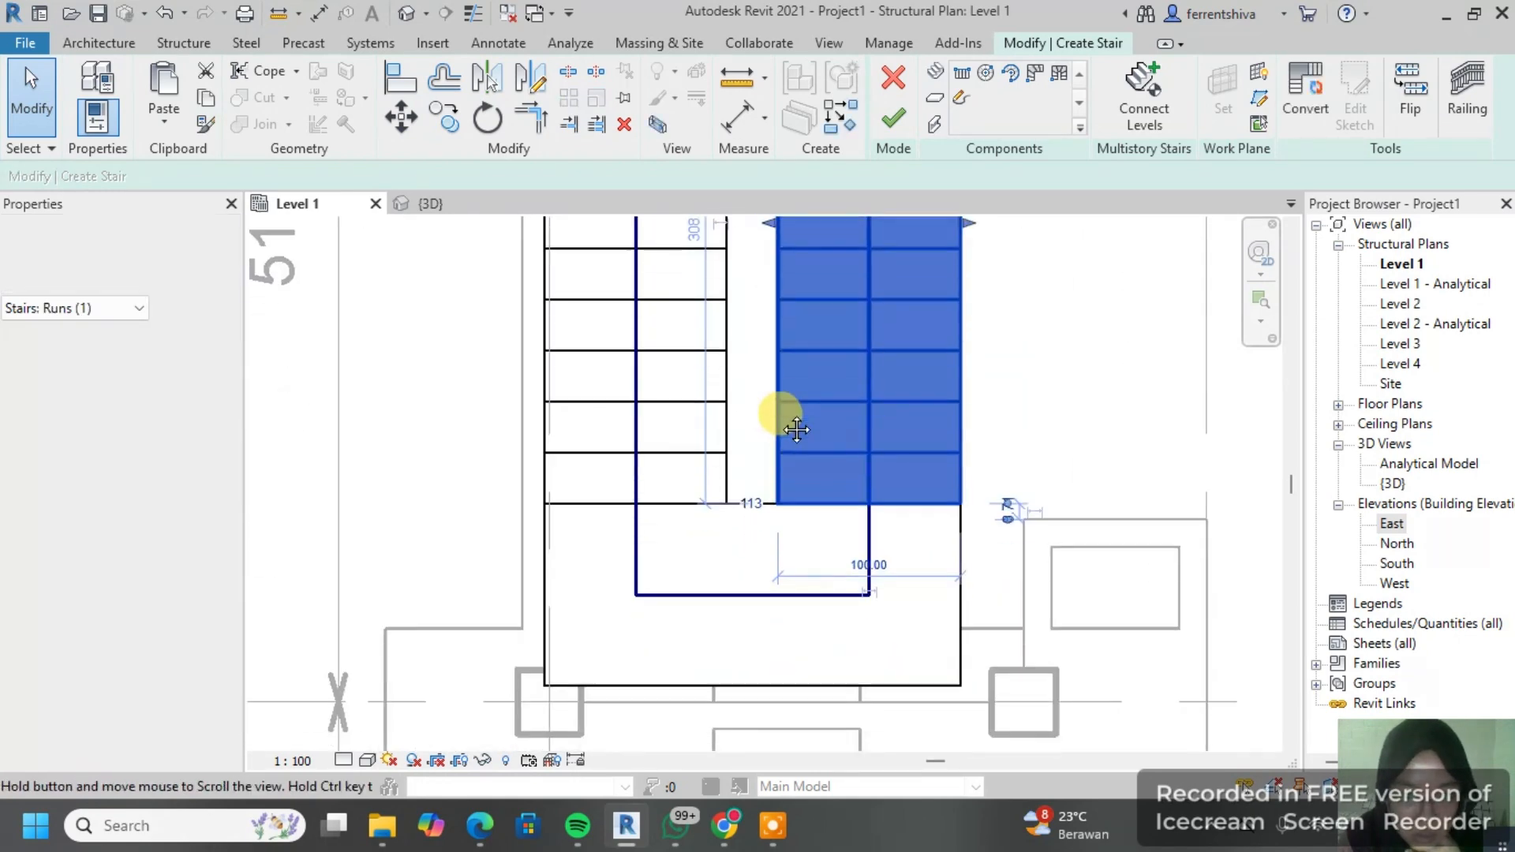
scroll(756, 544, "up", 1)
scroll(753, 486, "up", 2)
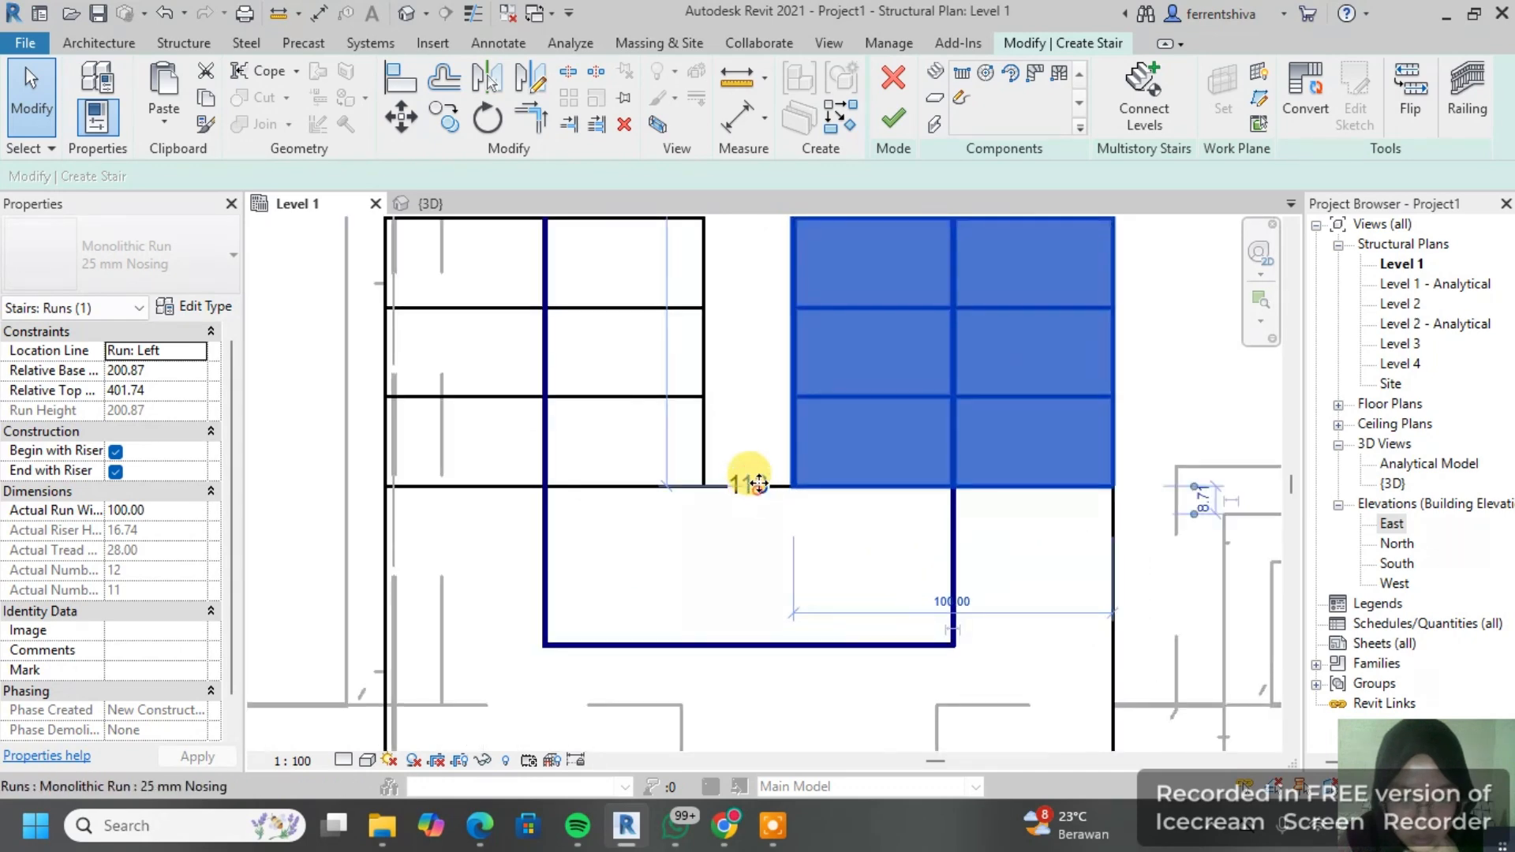
scroll(947, 513, "down", 5)
left_click(1012, 519)
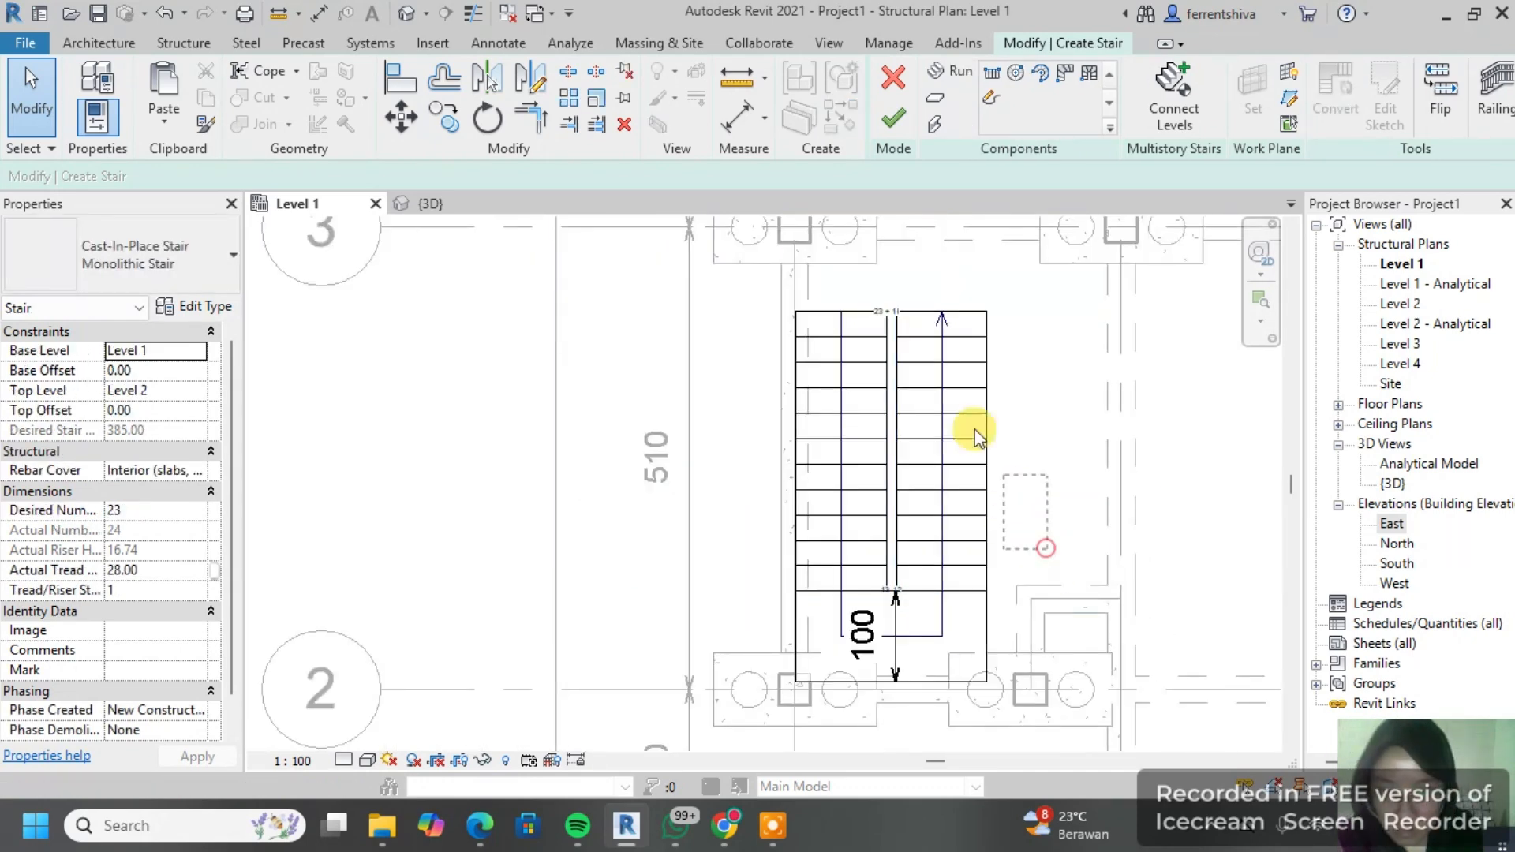
Step: Move both stair runs, the landing and its dimension together so the landing clears the pile caps on grid 2
left_click_drag(1006, 628, 935, 550)
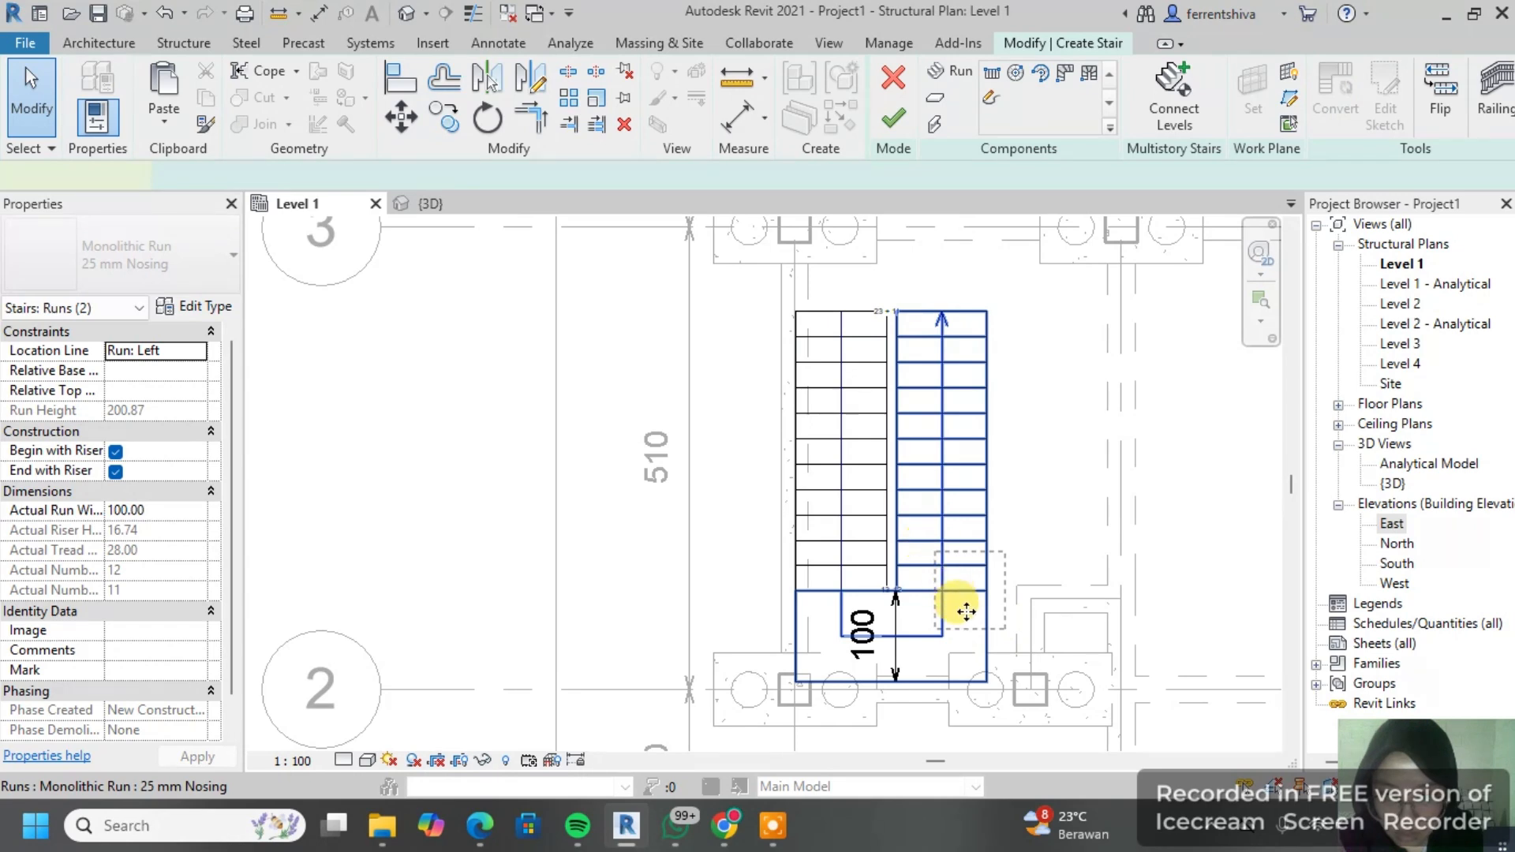
left_click_drag(1007, 620, 859, 277)
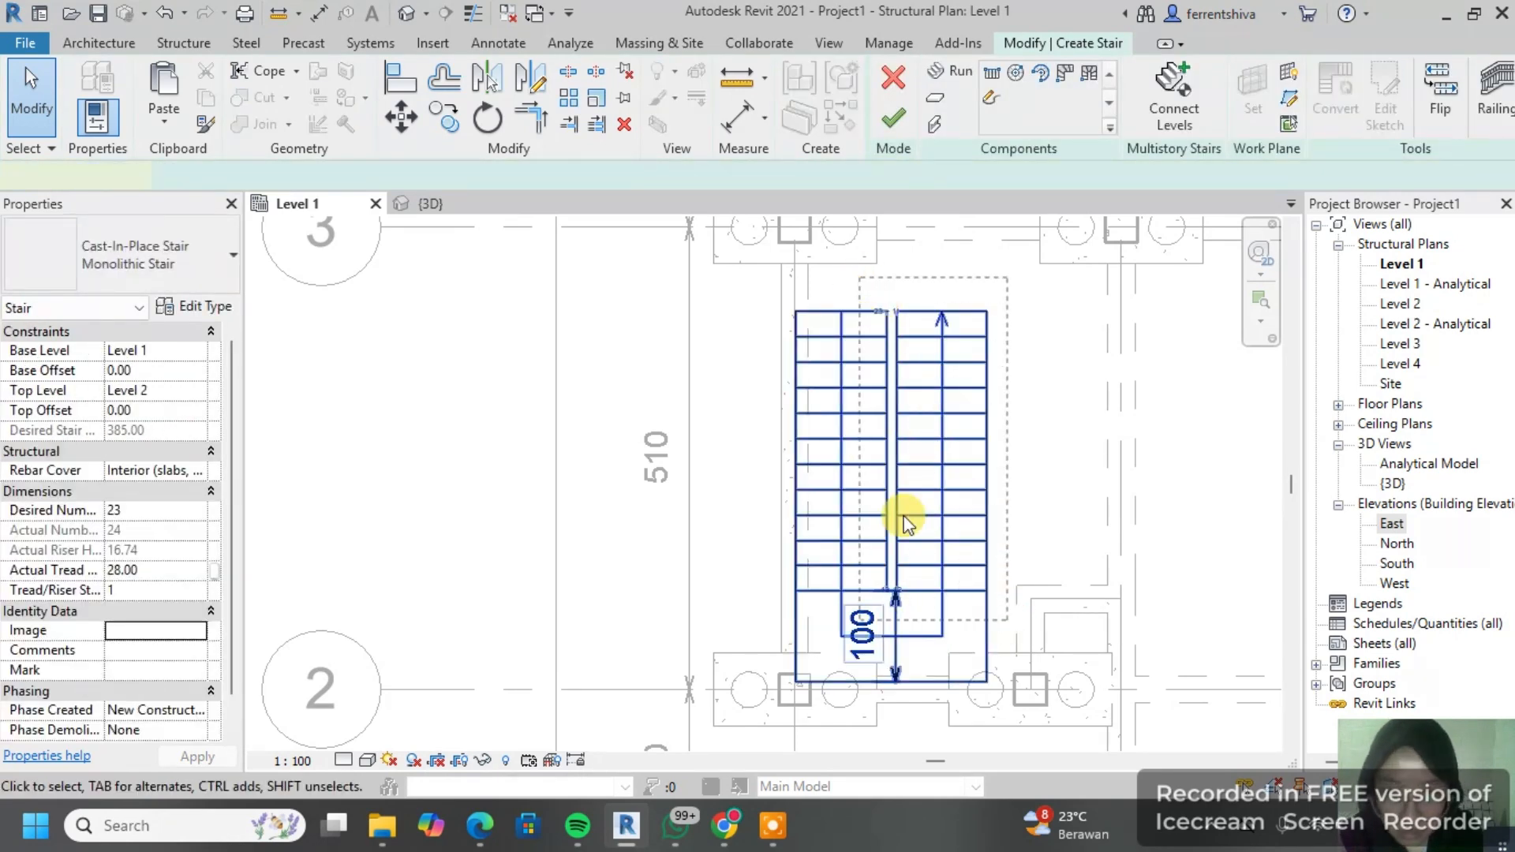
scroll(895, 670, "up", 3)
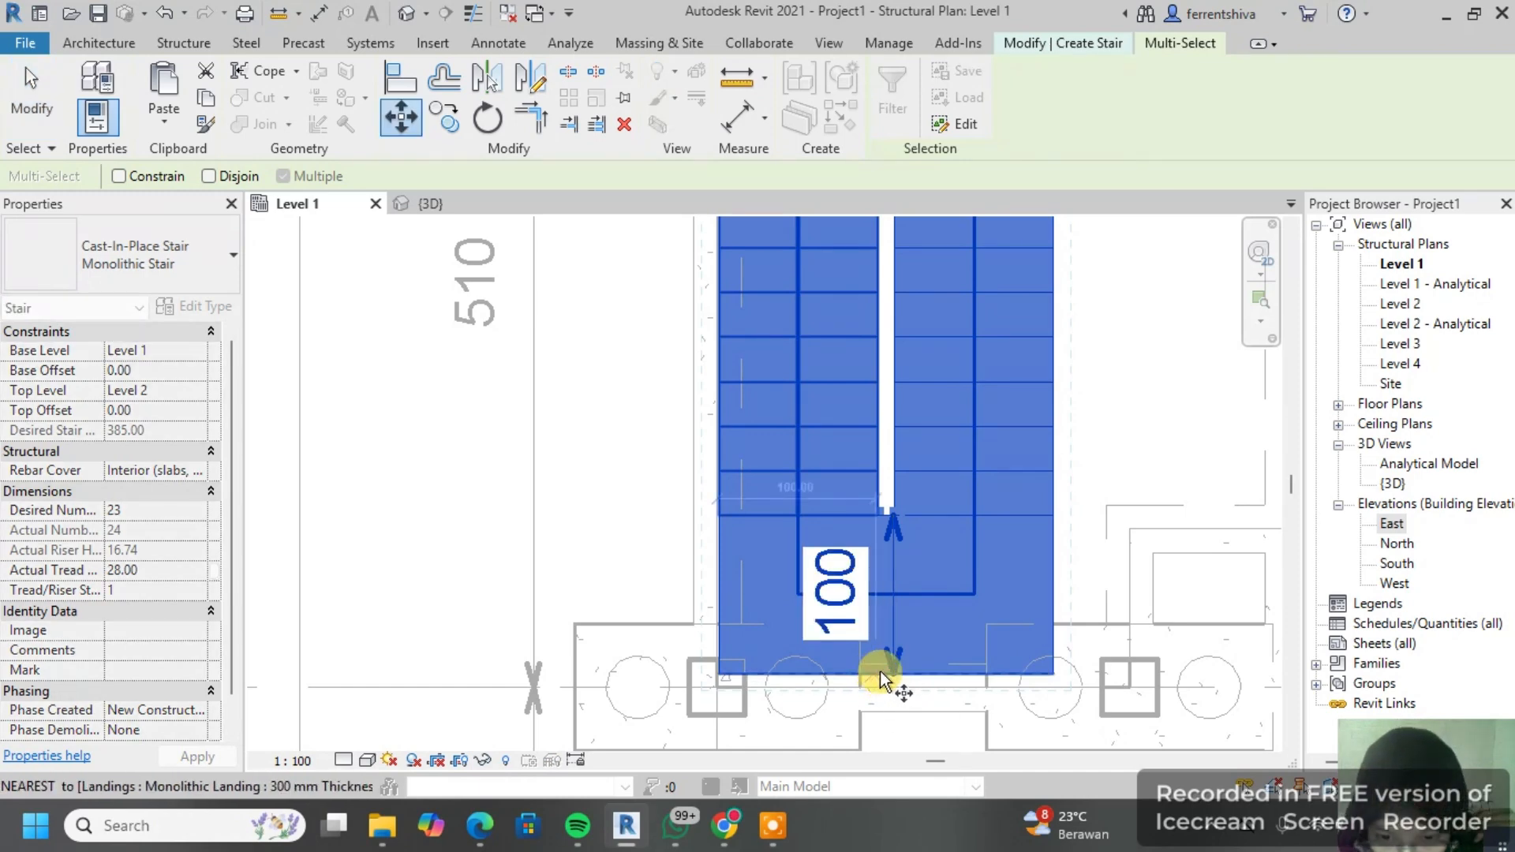
left_click(882, 677)
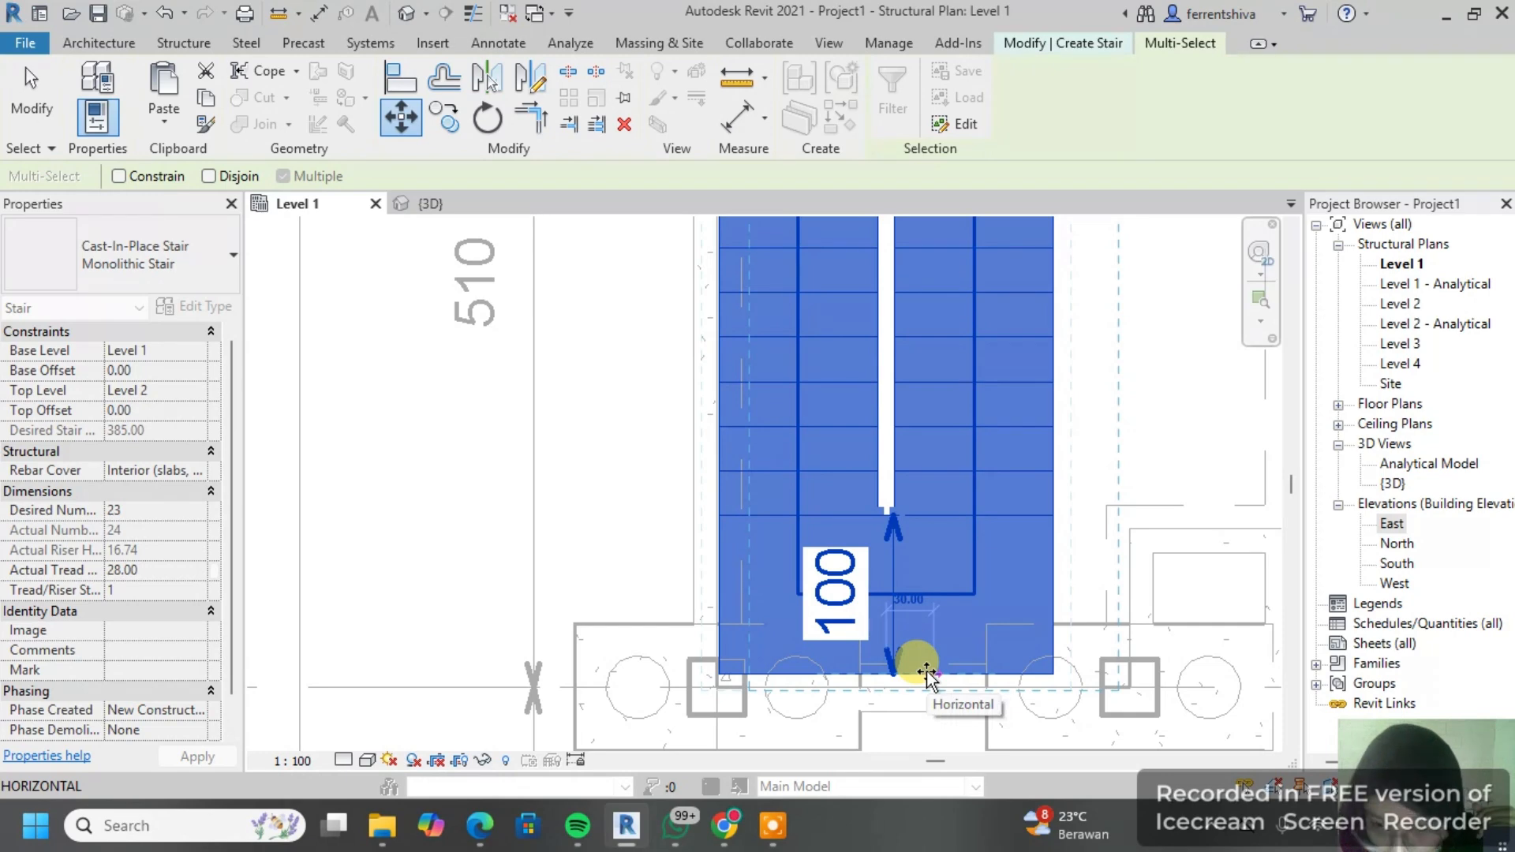
middle_click_drag(927, 674, 907, 499)
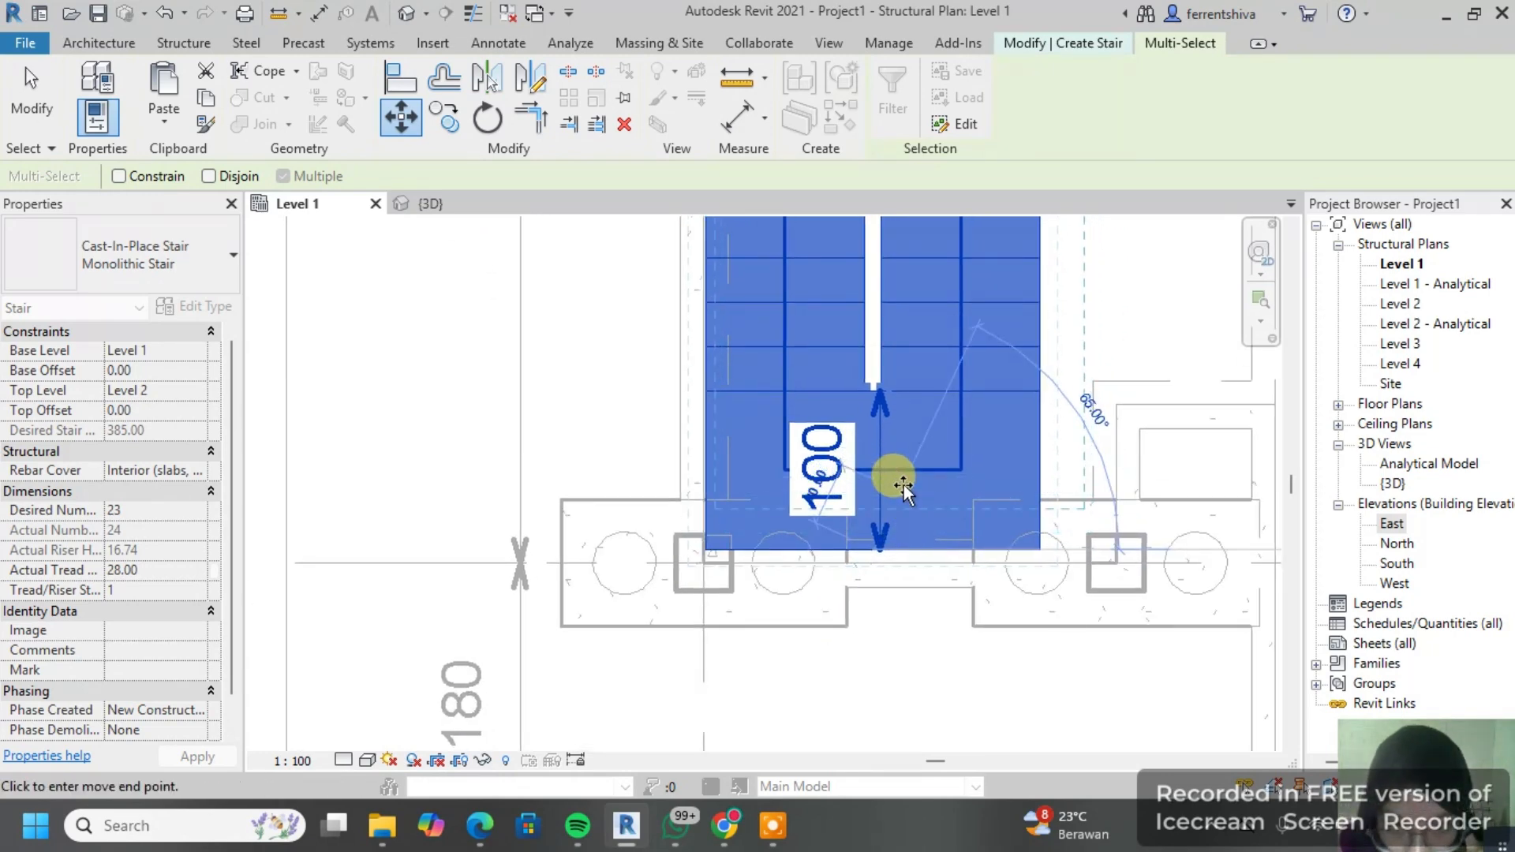
left_click(898, 483)
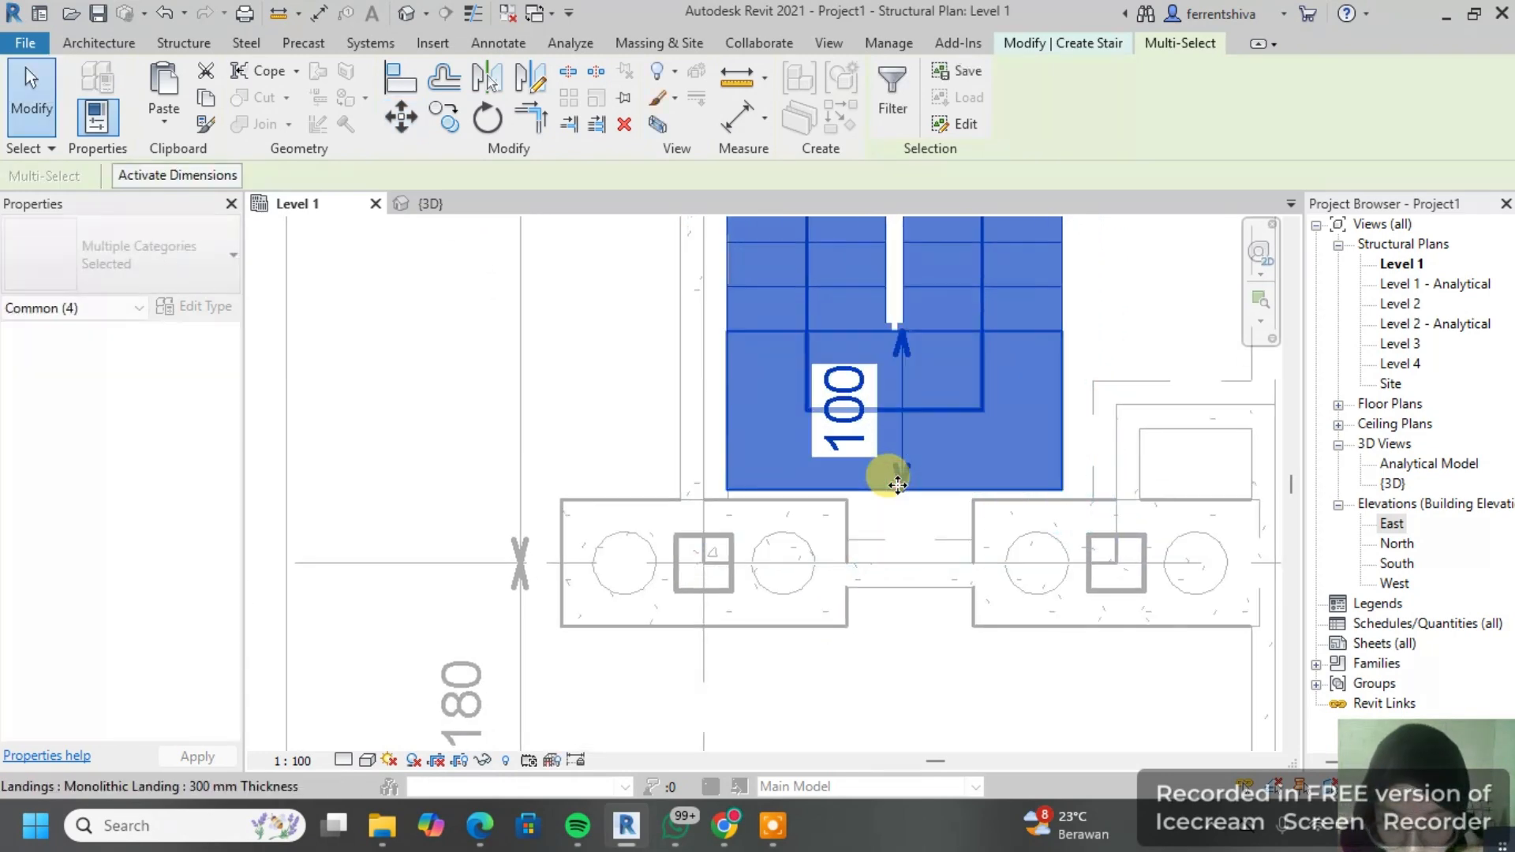
scroll(789, 544, "up", 2)
middle_click_drag(823, 504, 899, 479)
scroll(865, 527, "down", 4)
scroll(872, 514, "up", 3)
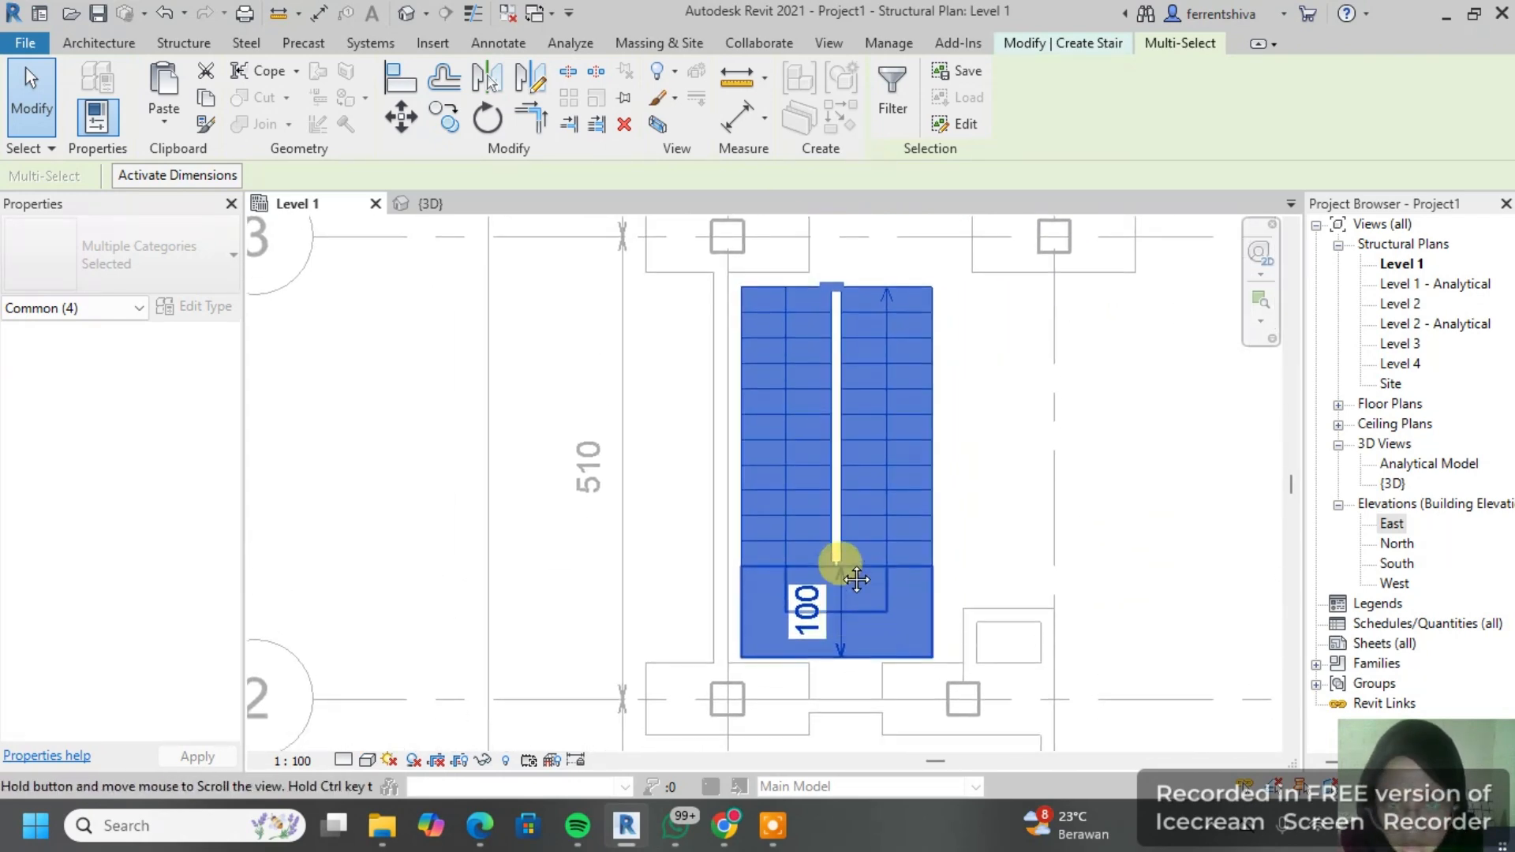
scroll(826, 541, "down", 2)
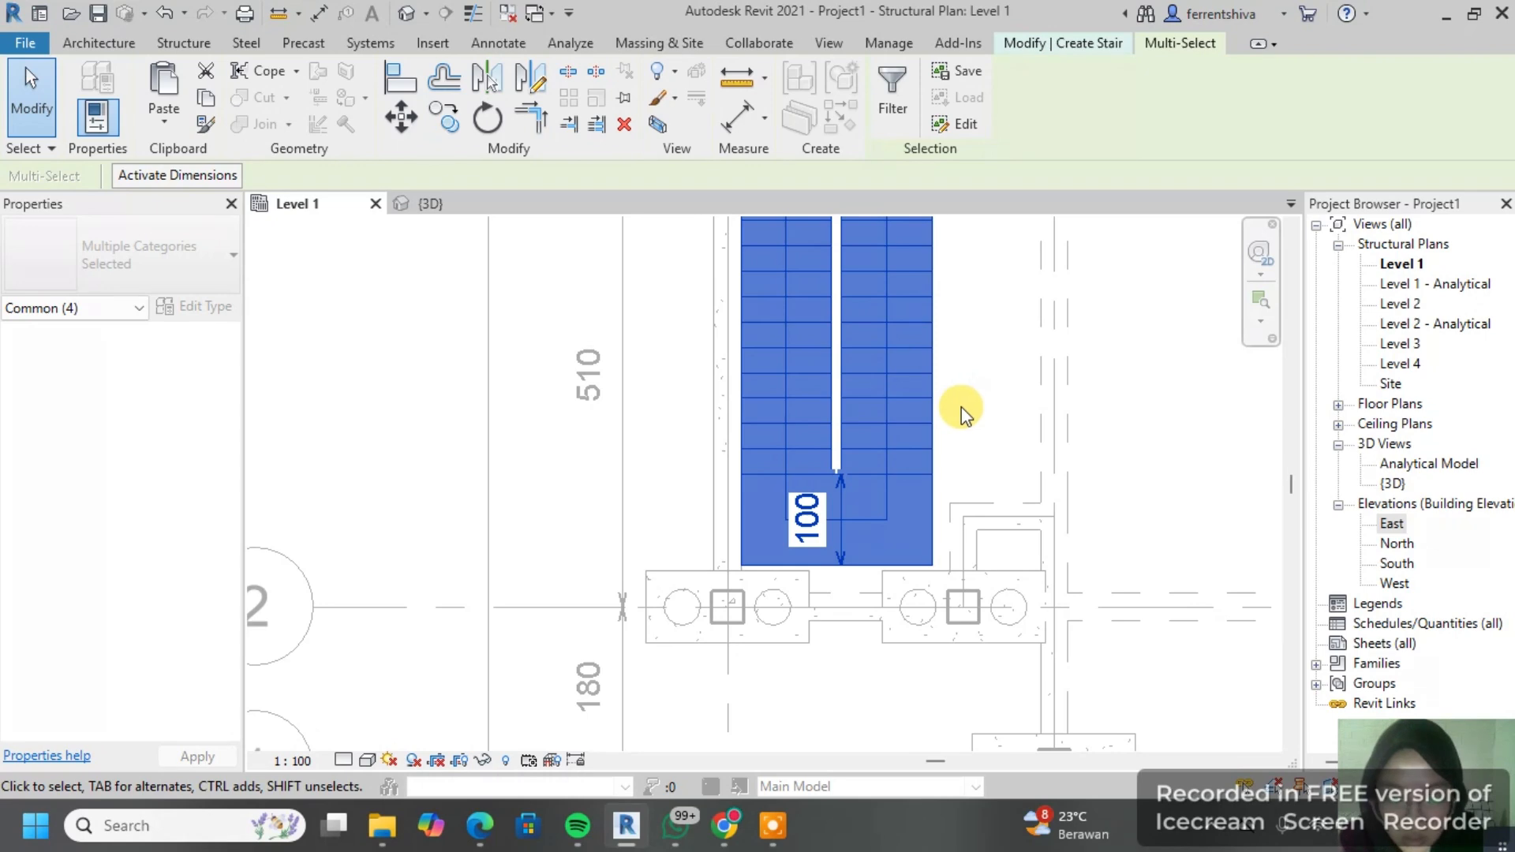
Step: Finish the stair edit from the Level 1 plan and clear the selection
left_click(435, 204)
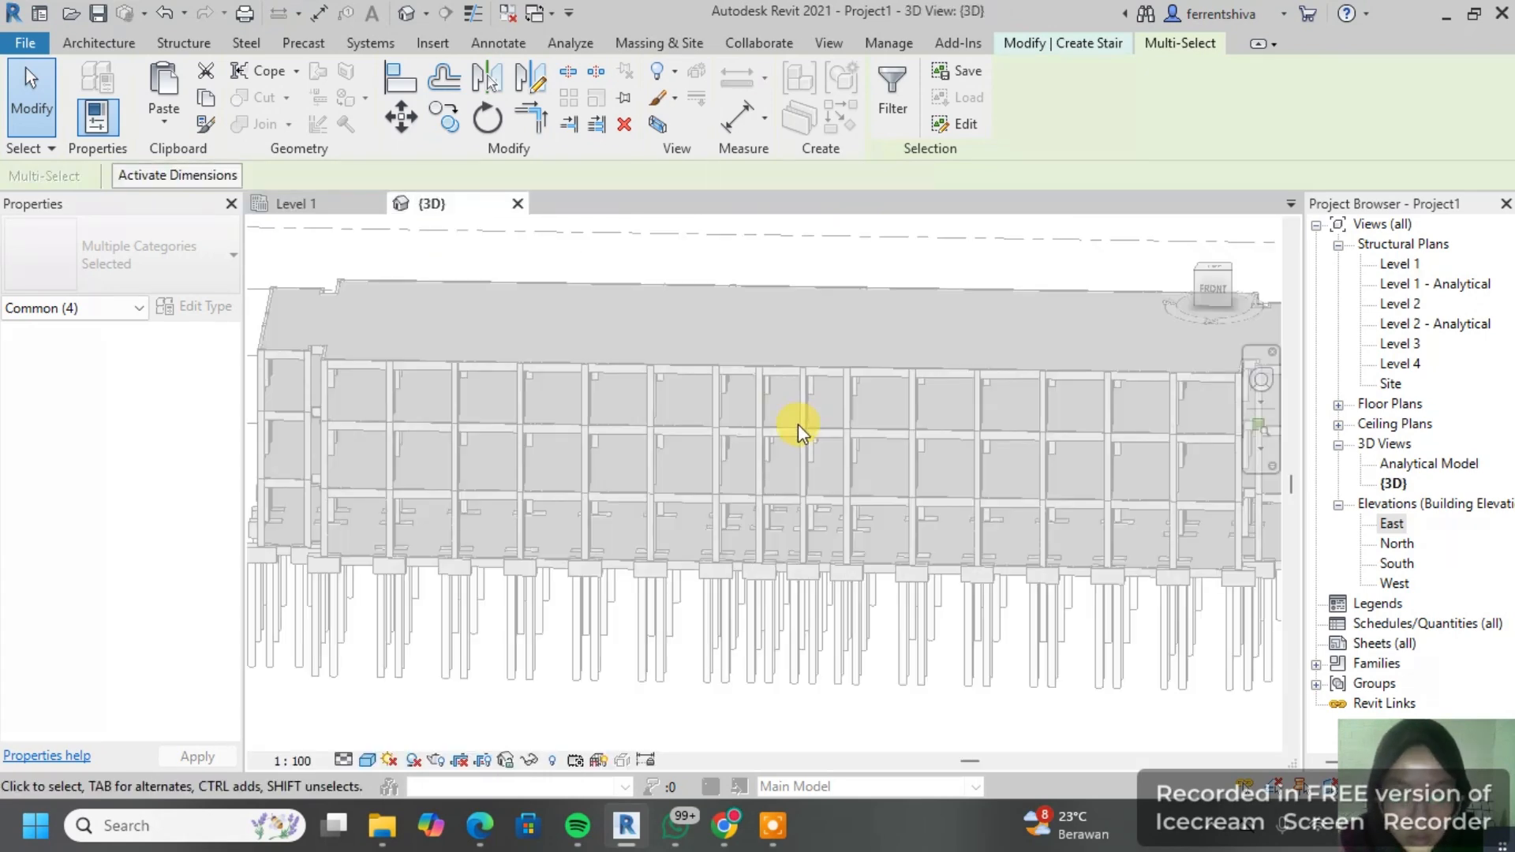
left_click(297, 203)
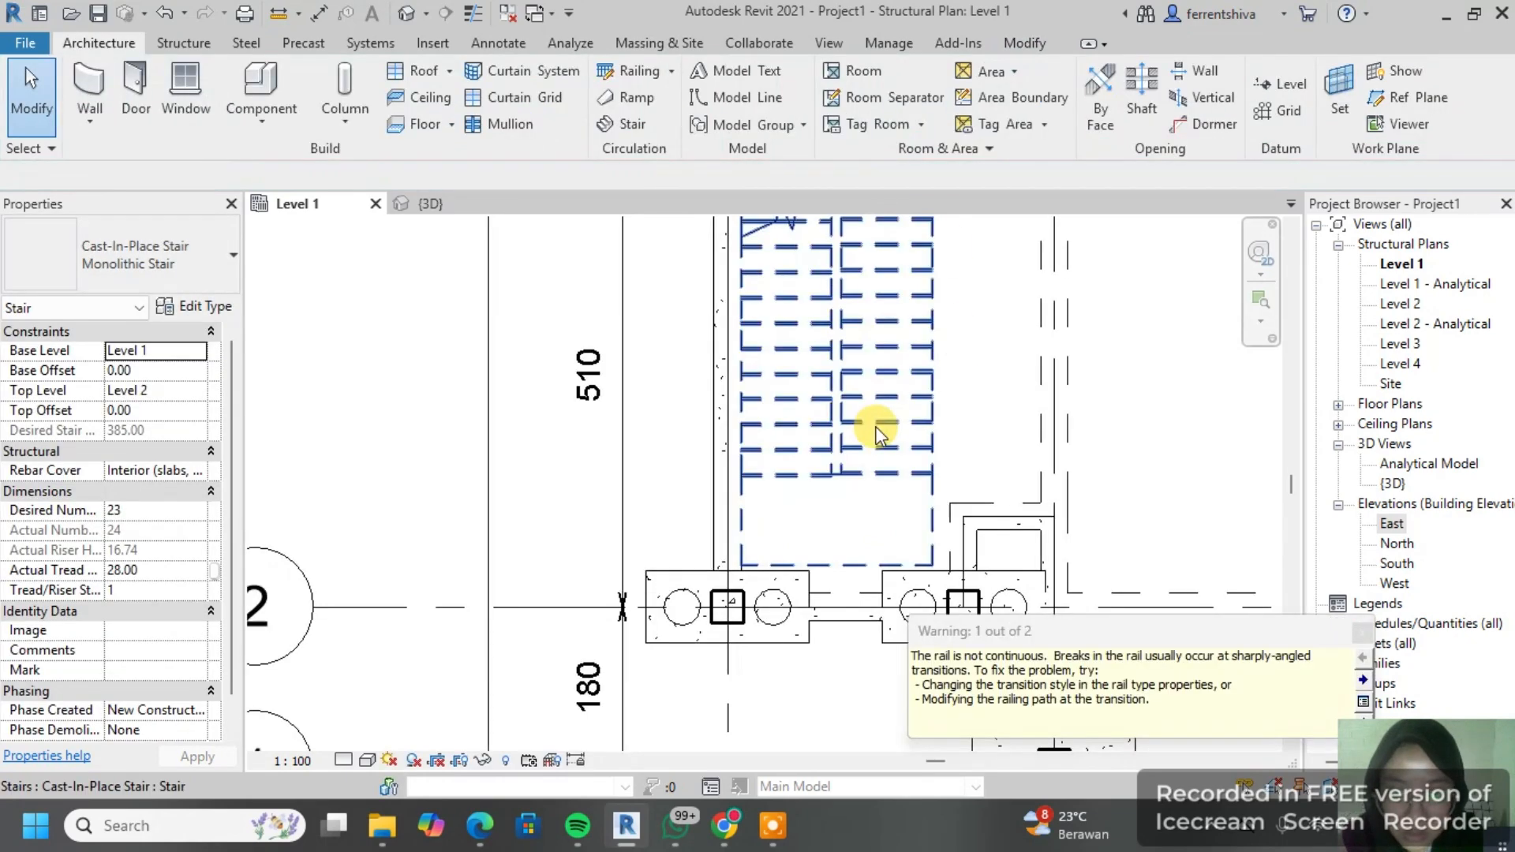
key("Escape")
scroll(883, 390, "down", 2)
scroll(911, 514, "up", 3)
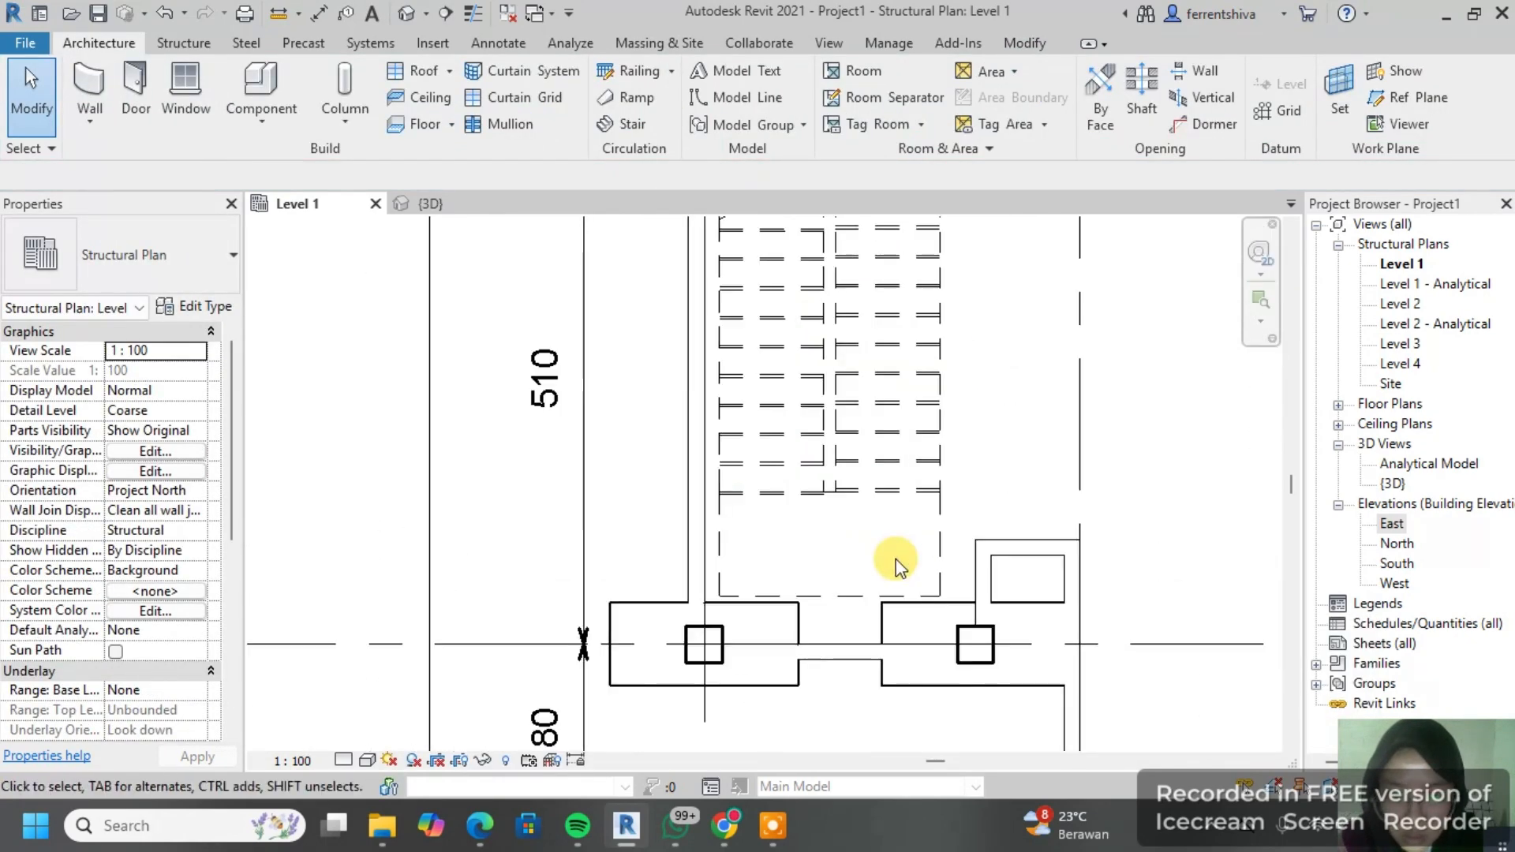
Step: Reveal the hidden elements in the 3D view to locate the new stair and its railings
left_click(423, 203)
scroll(543, 510, "up", 2)
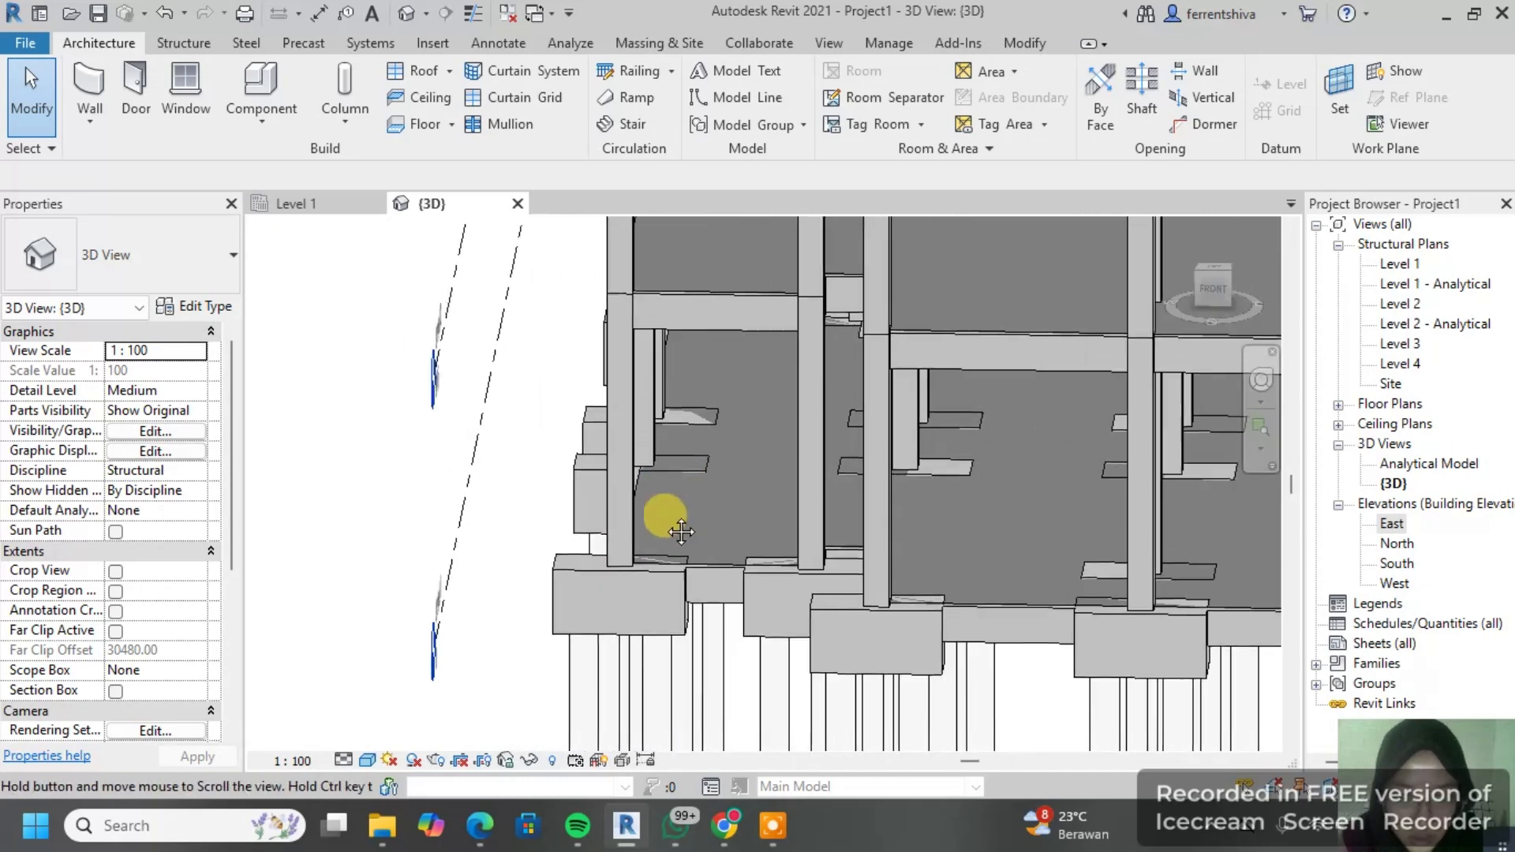
left_click(552, 762)
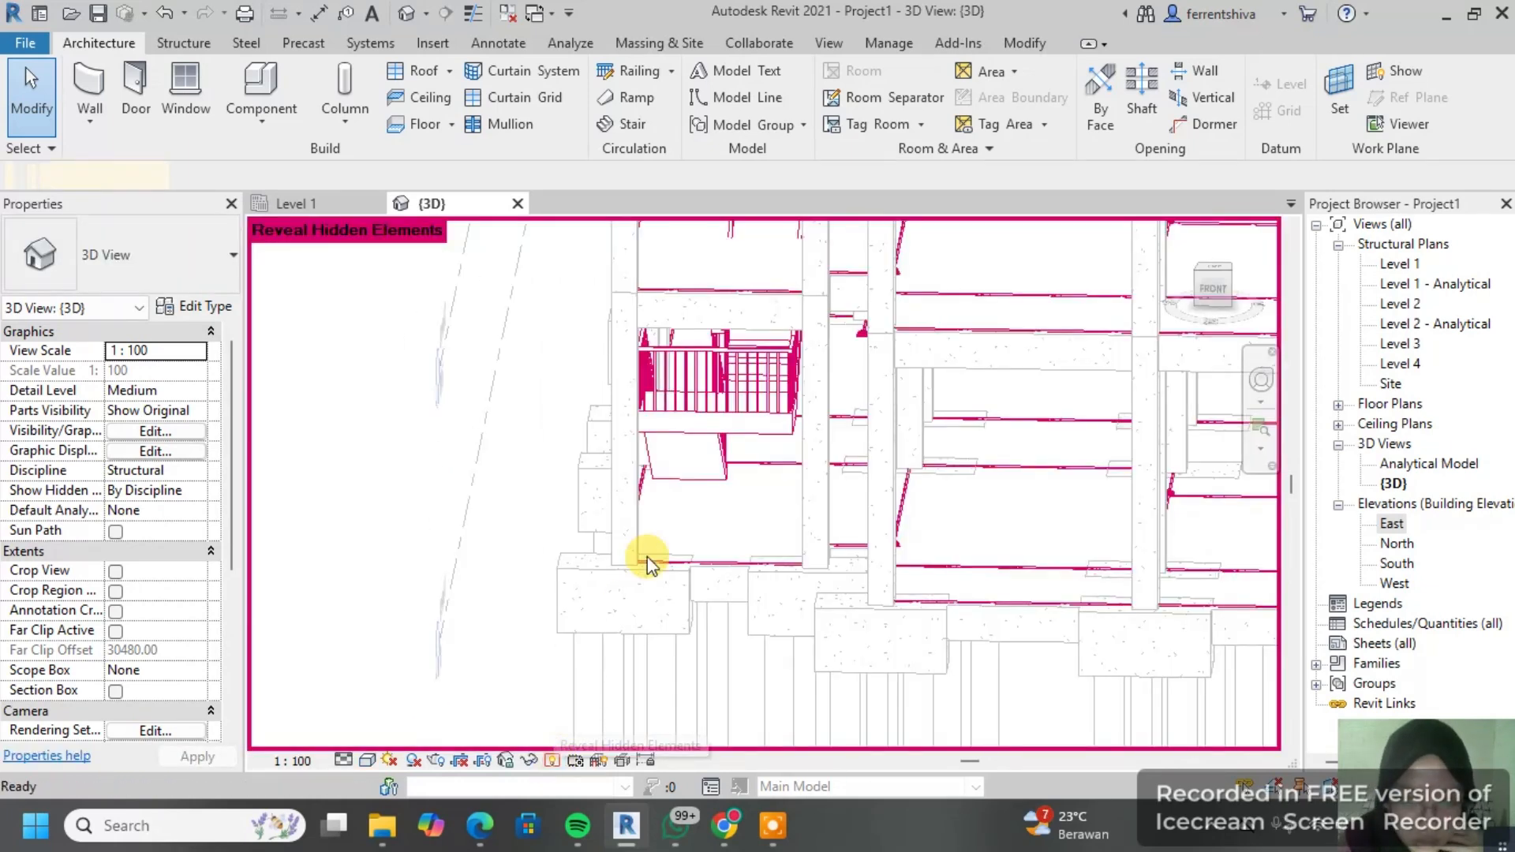
mouse_move(629, 476)
middle_mouse_down("shift")
mouse_move(711, 483)
mouse_move(707, 449)
mouse_move(694, 443)
mouse_move(666, 463)
mouse_move(694, 463)
mouse_move(703, 447)
mouse_move(673, 470)
mouse_move(497, 449)
middle_mouse_up("shift")
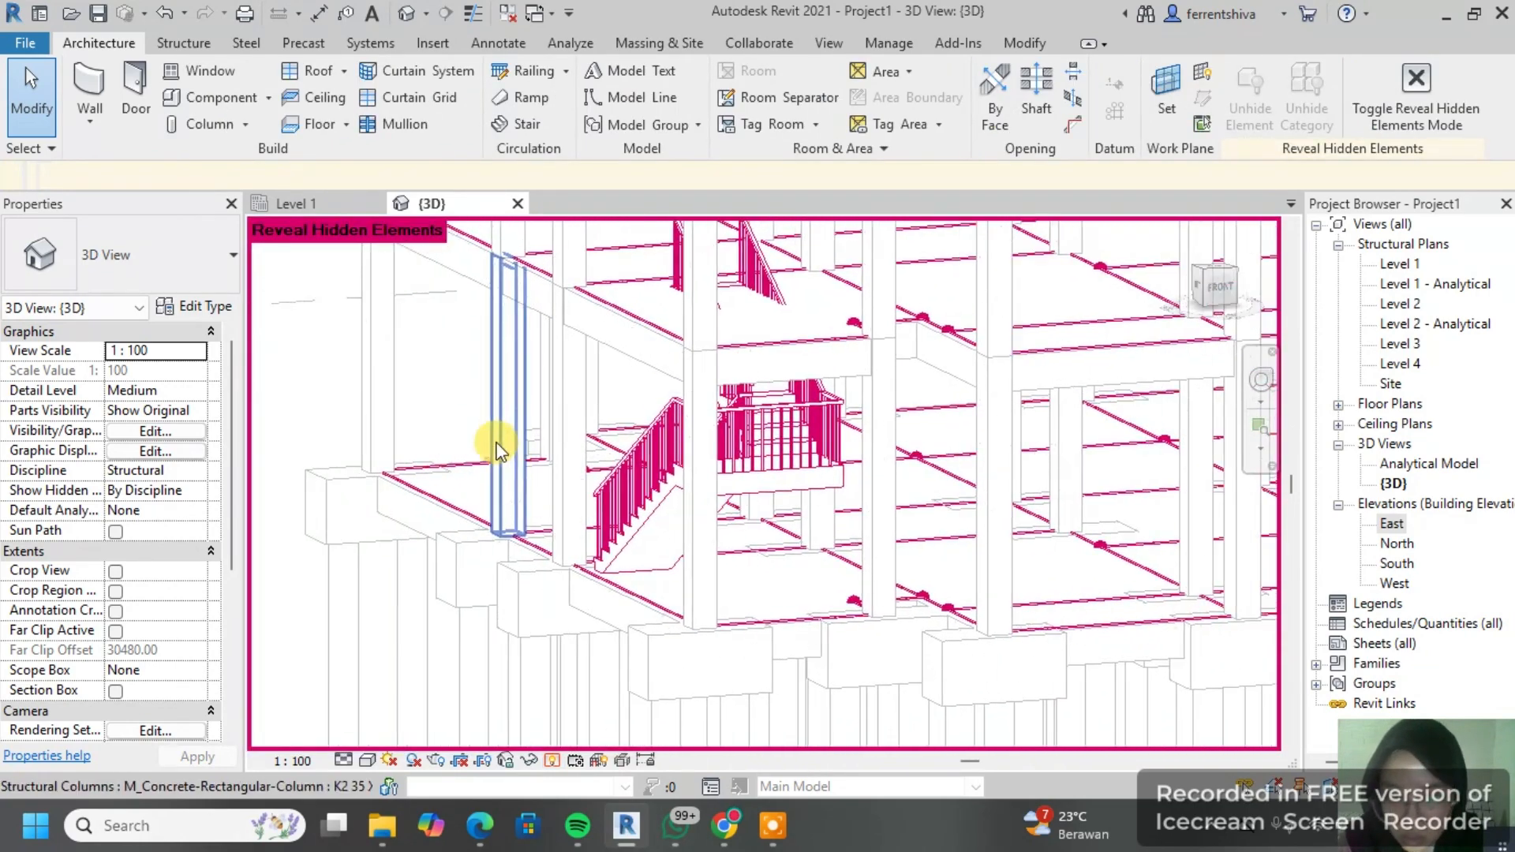
Step: Select the stair with its outer and inner railings and unhide their categories in the 3D view
left_click(653, 466)
scroll(717, 472, "up", 2)
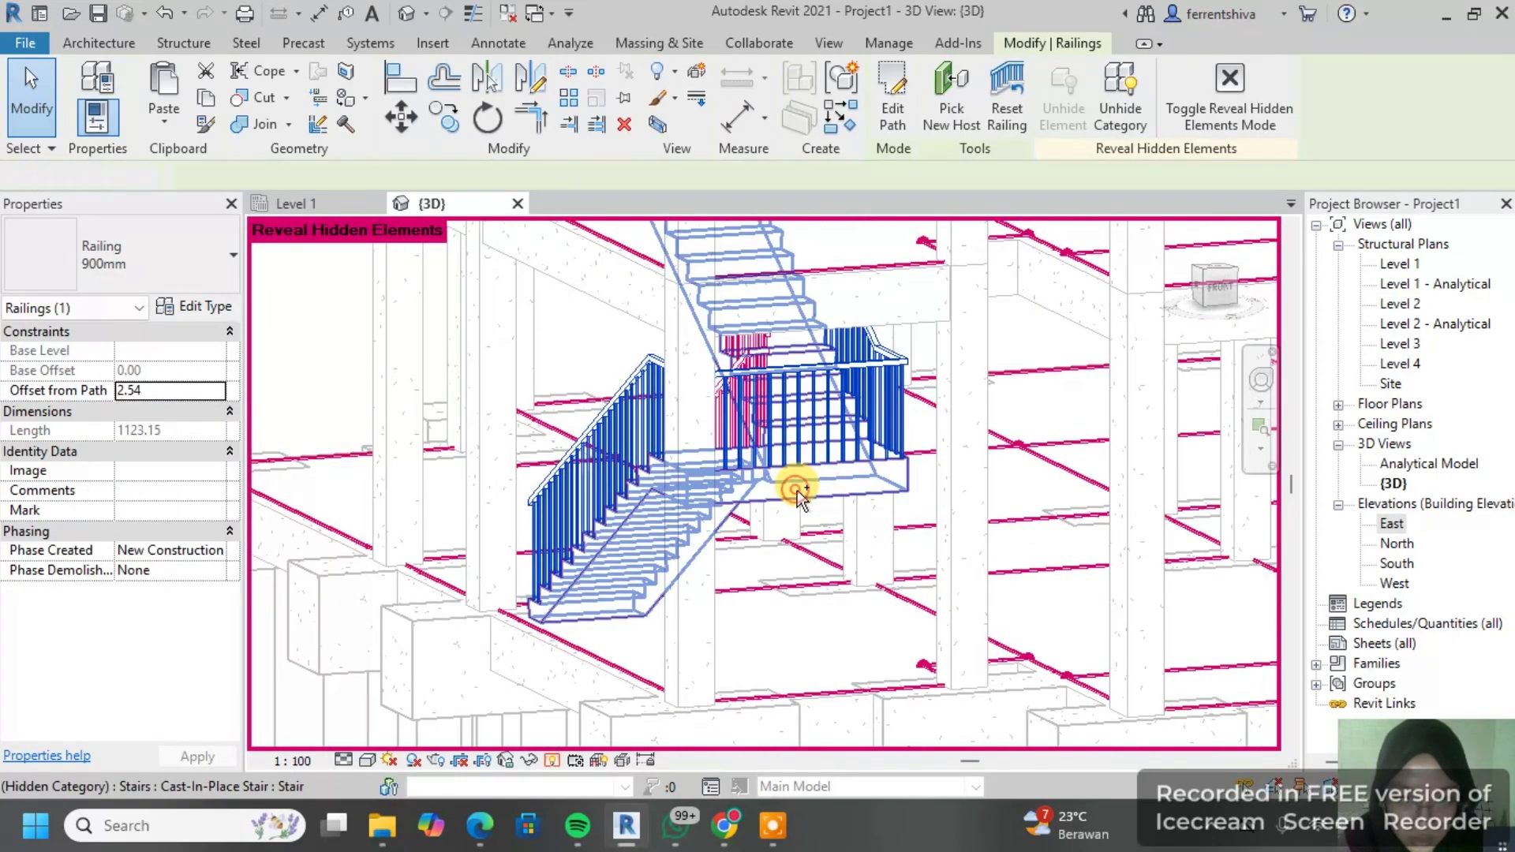
left_click(799, 493, "ctrl")
scroll(771, 391, "up", 3)
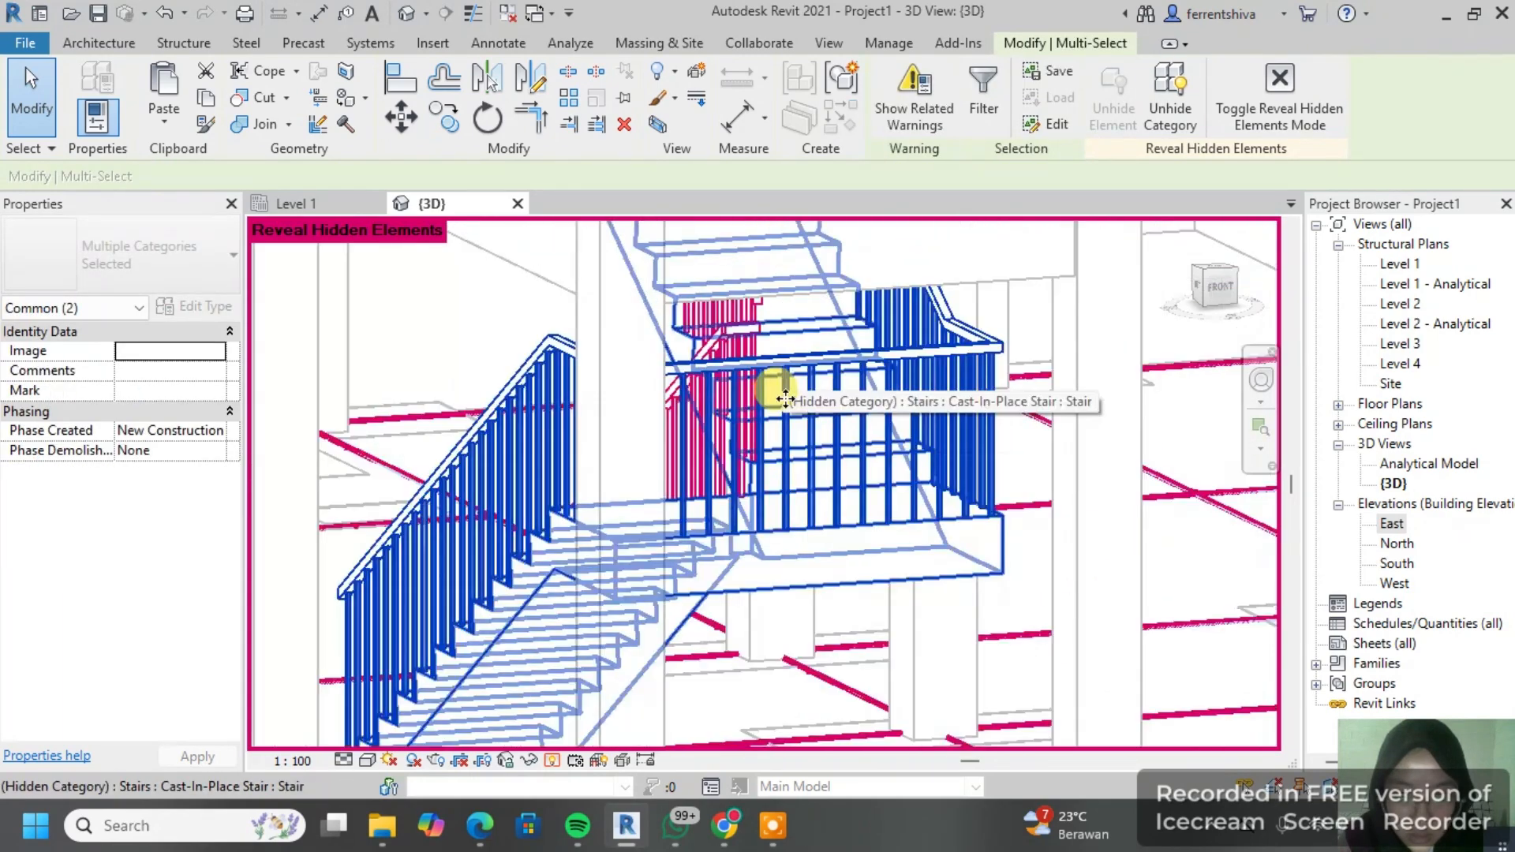
left_click(750, 347, "ctrl")
scroll(742, 528, "down", 4)
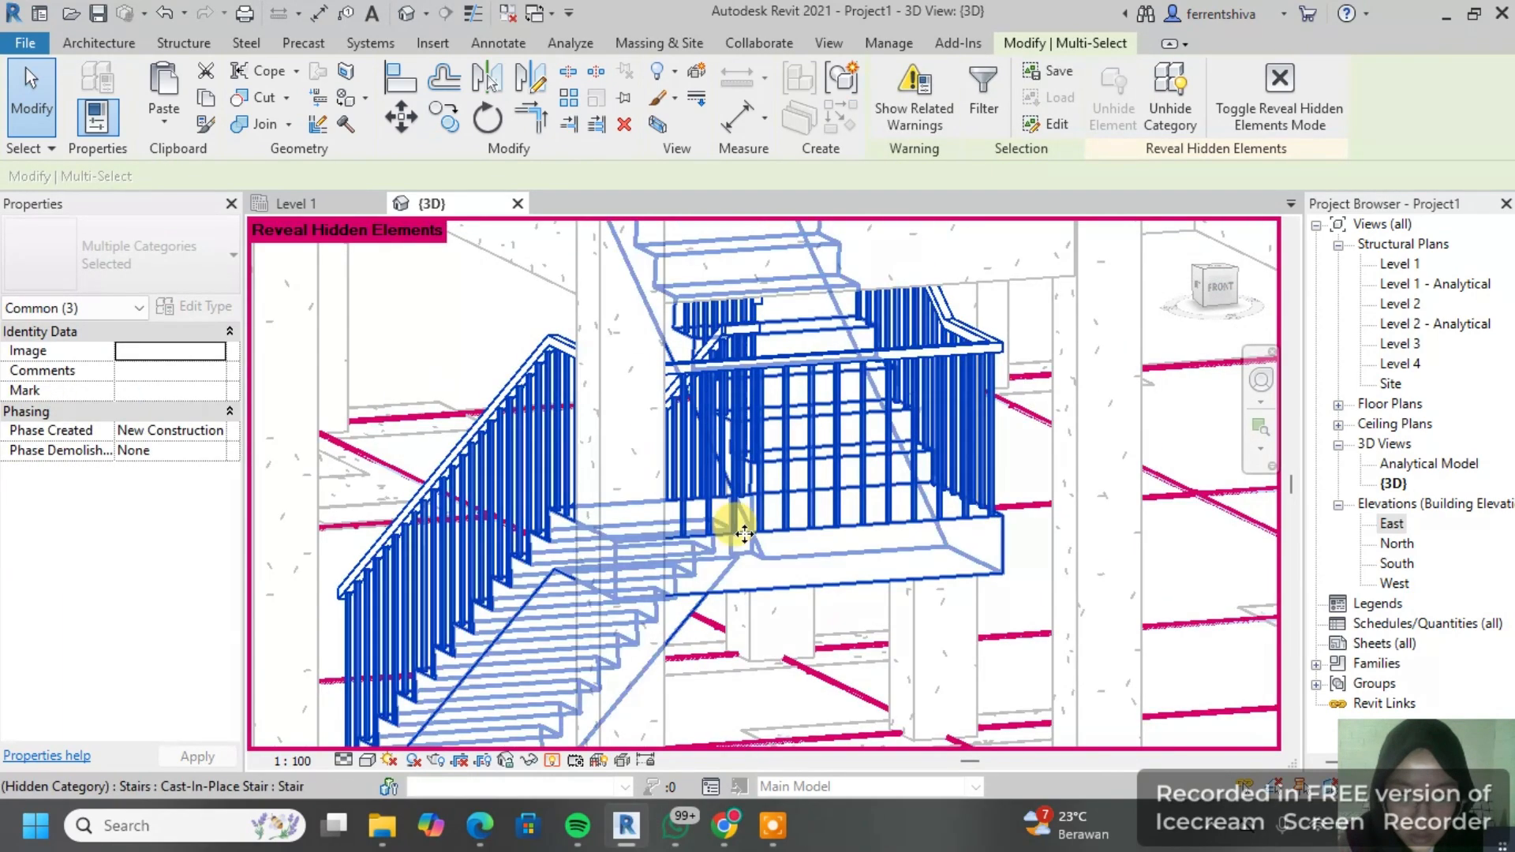
right_click(769, 505)
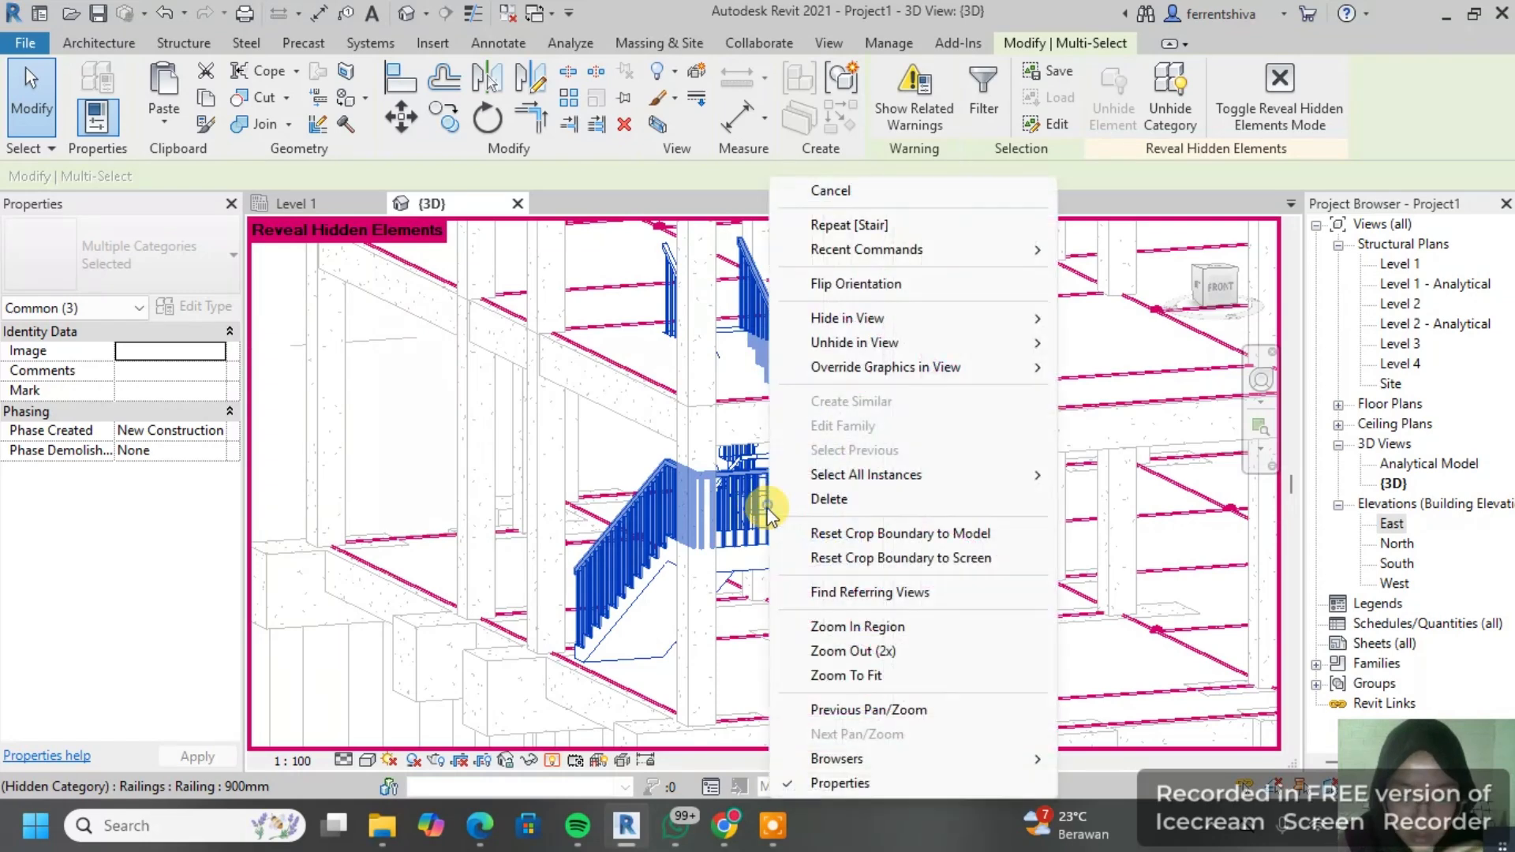
mouse_move(884, 337)
left_click(1160, 373)
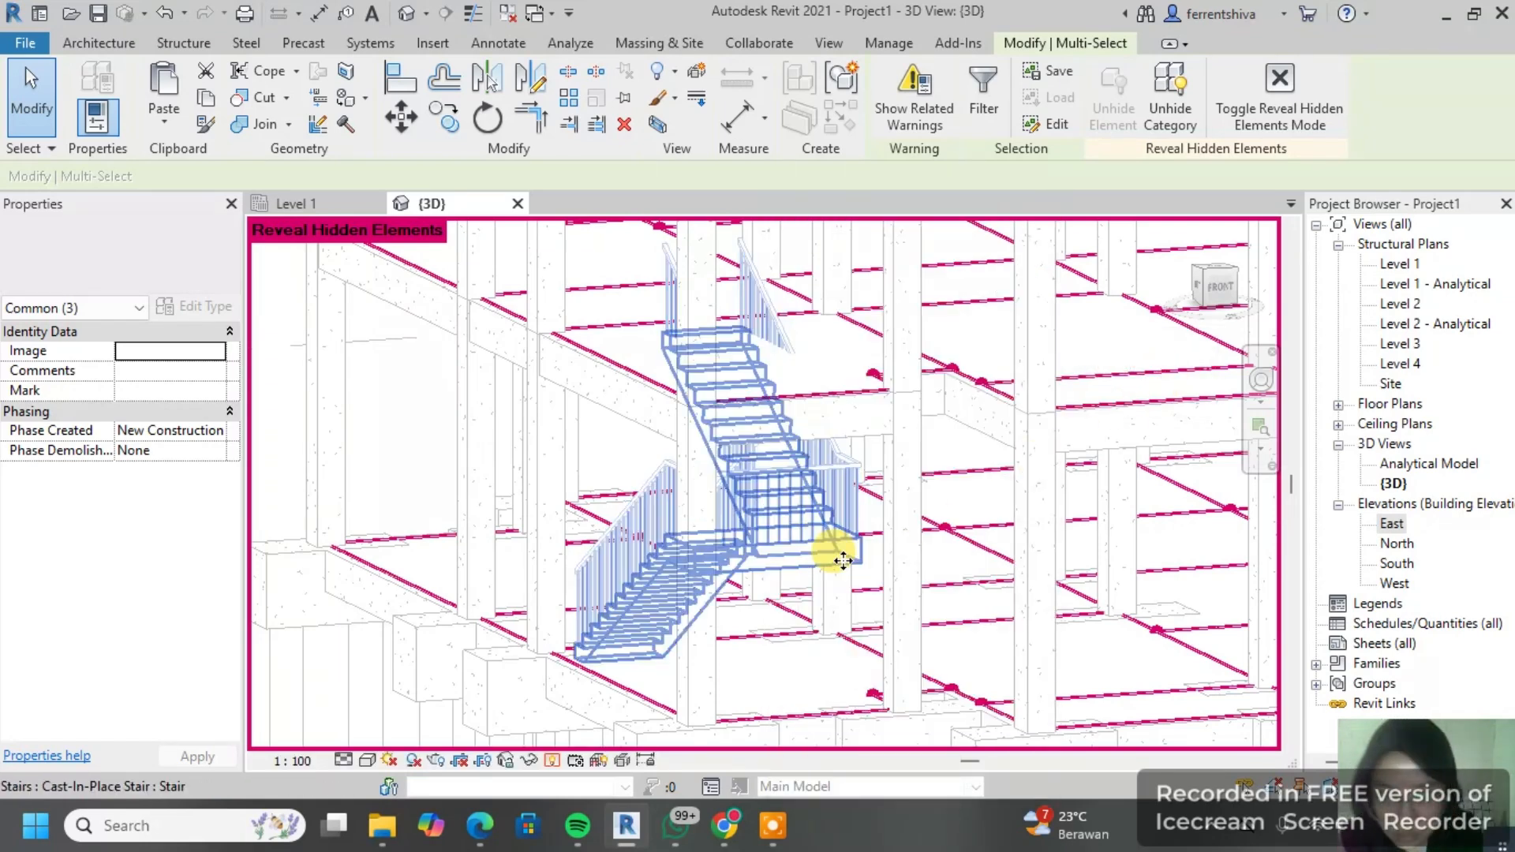
Step: Turn off the hidden-element display and examine where the stair passes through the Level 2 floor
left_click(308, 205)
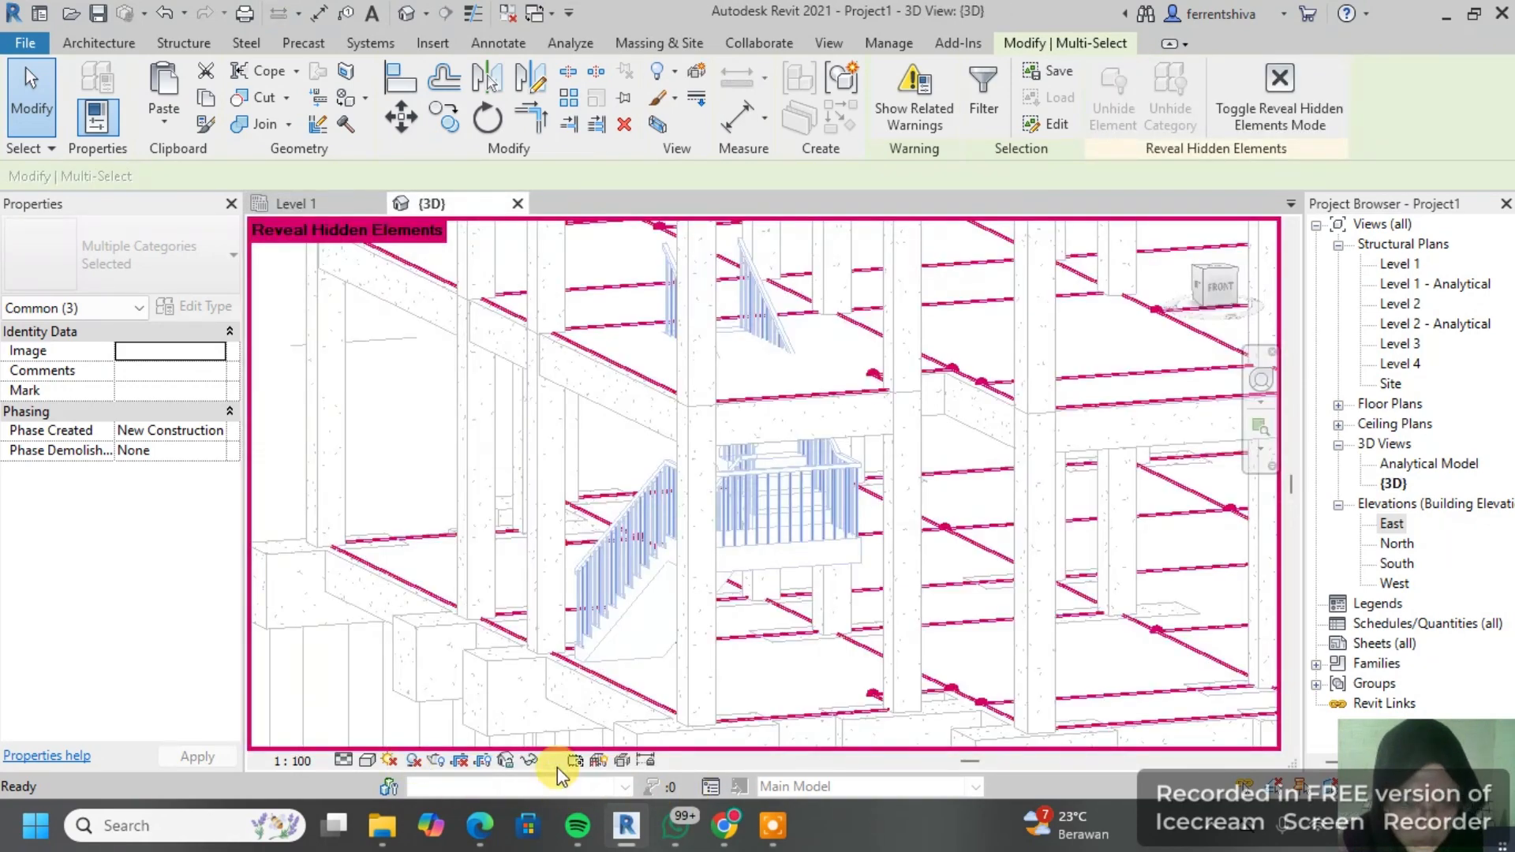
left_click(553, 760)
middle_click_drag(718, 618, 726, 629, "shift")
scroll(632, 335, "up", 2)
scroll(631, 348, "down", 3)
middle_click_drag(631, 395, 642, 447)
scroll(659, 383, "up", 3)
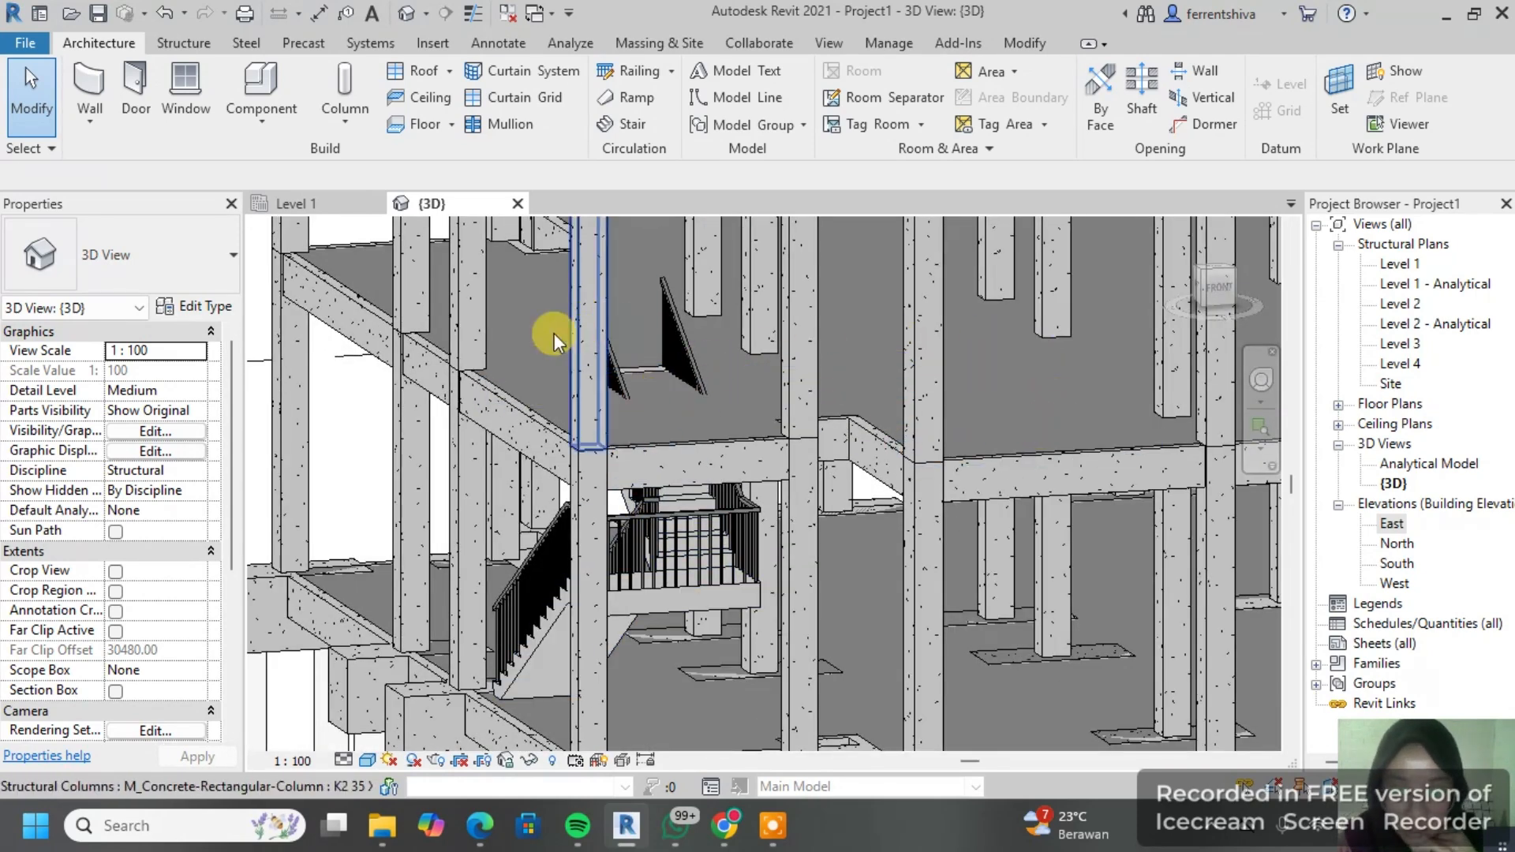
Step: Open the Level 2 floor's boundary for editing and switch to the Level 2 structural plan
left_click(341, 252)
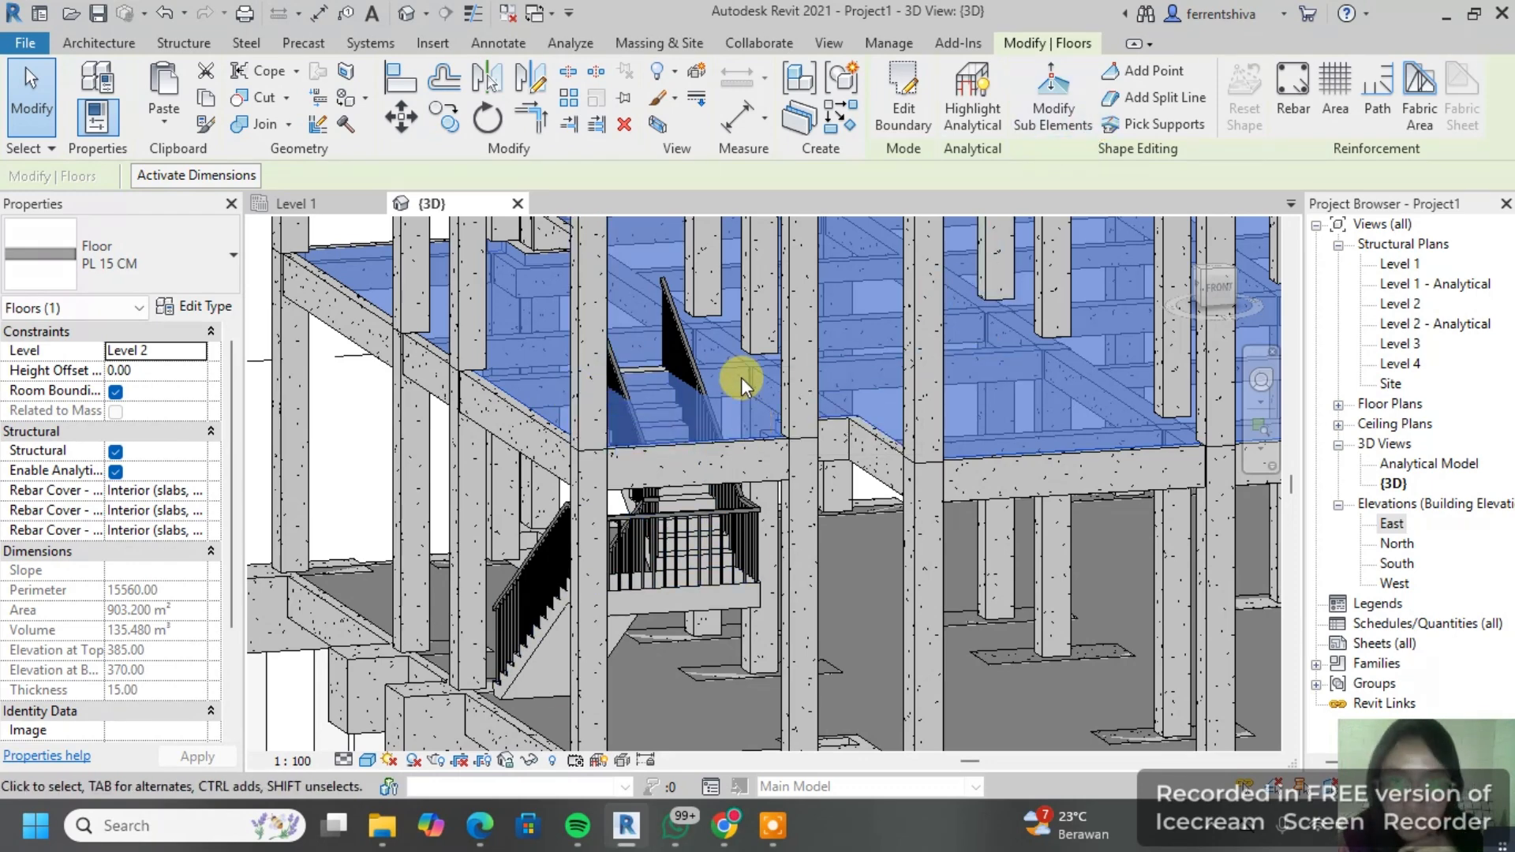
double_click(348, 277)
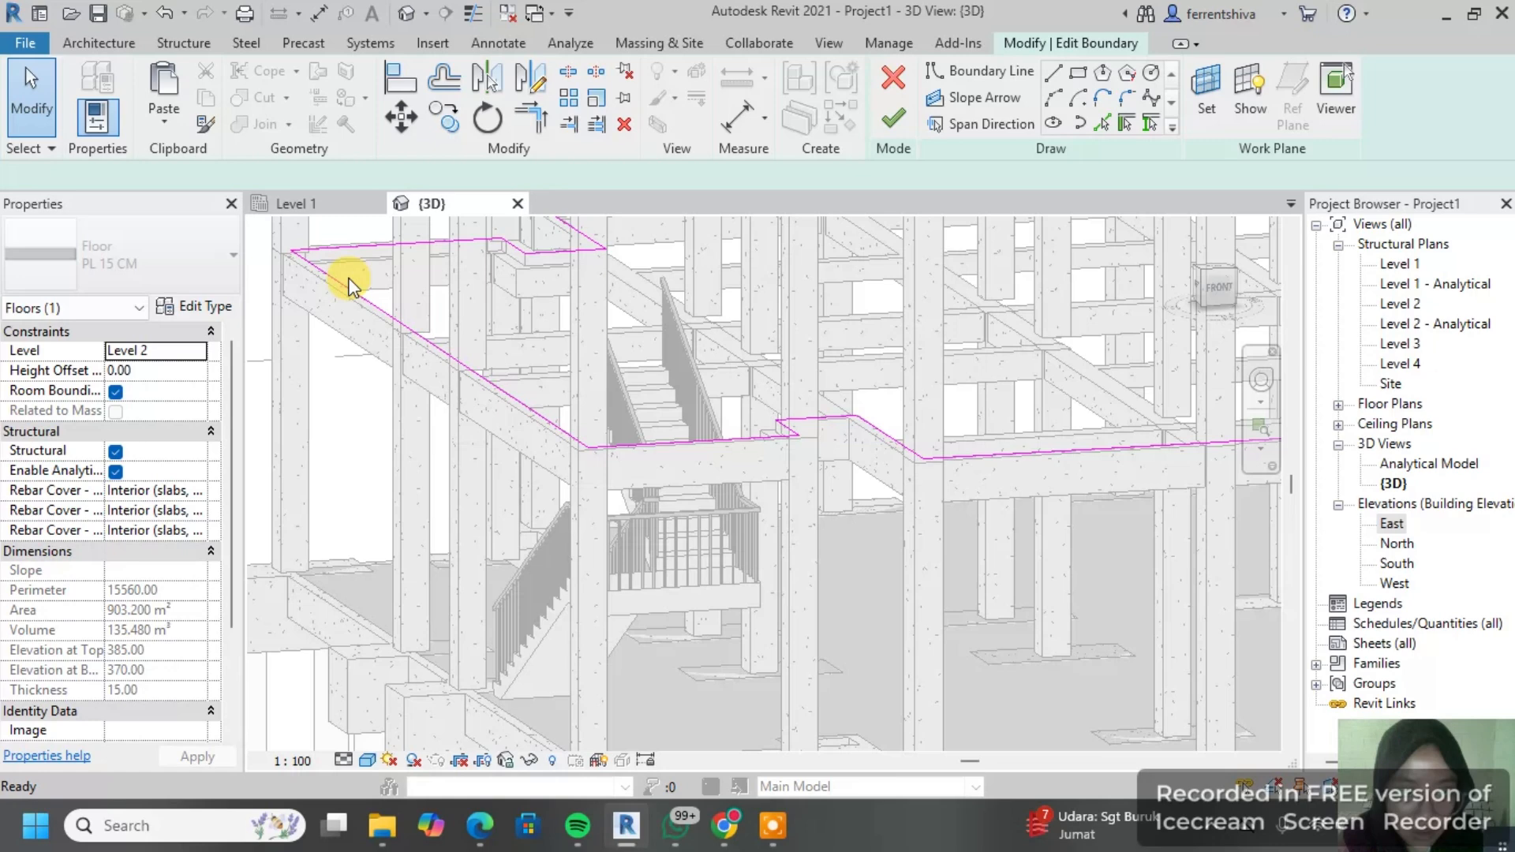
left_click(337, 206)
double_click(1380, 304)
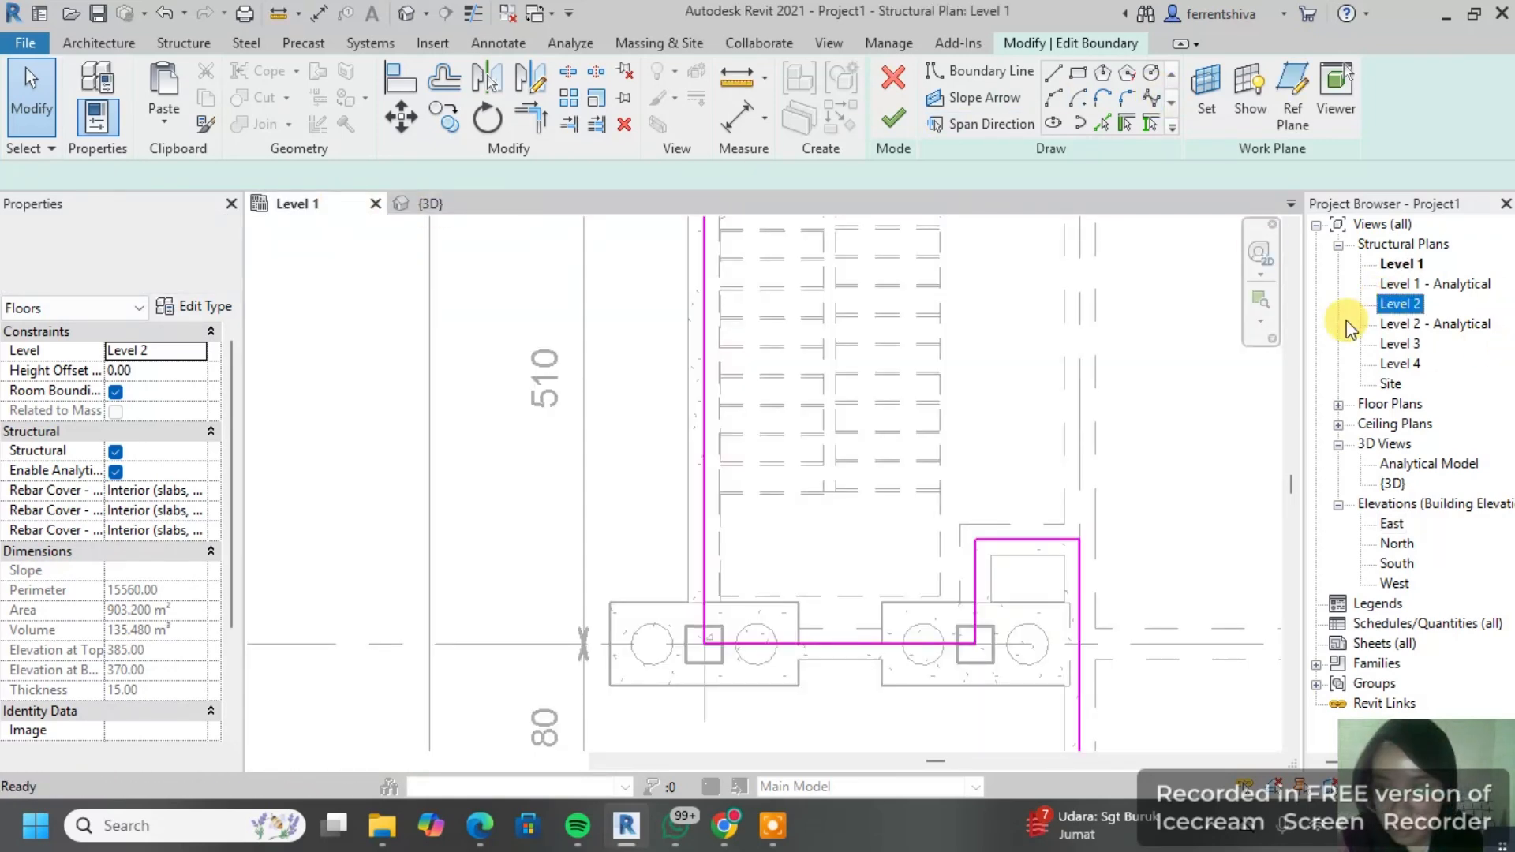
Step: Add a rectangular opening around the stair flights and landing to the Level 2 floor boundary and finish the sketch
left_click(1078, 73)
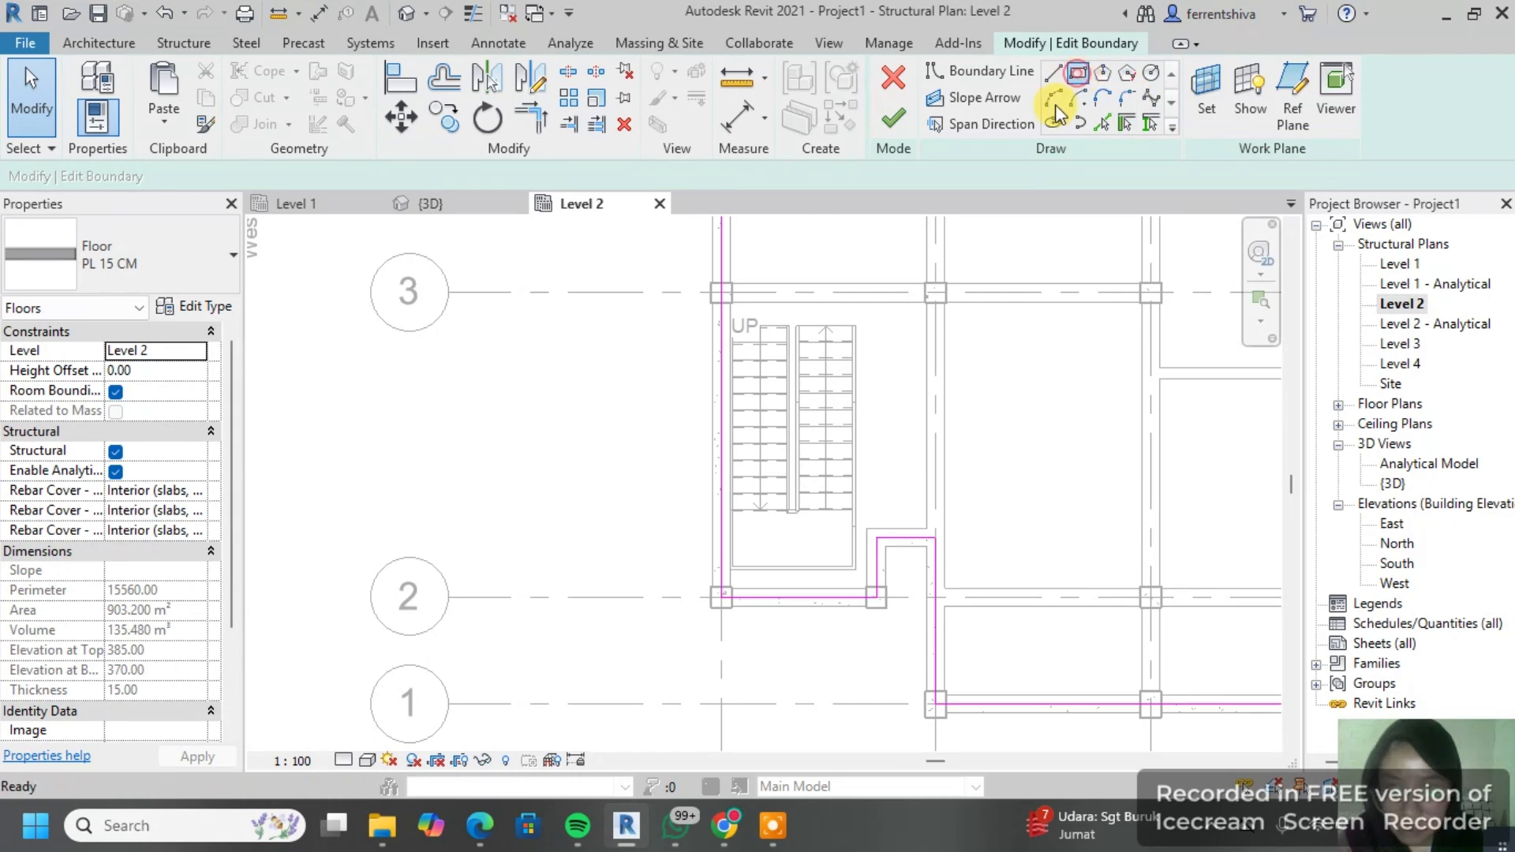
scroll(730, 379, "up", 8)
scroll(828, 315, "down", 2)
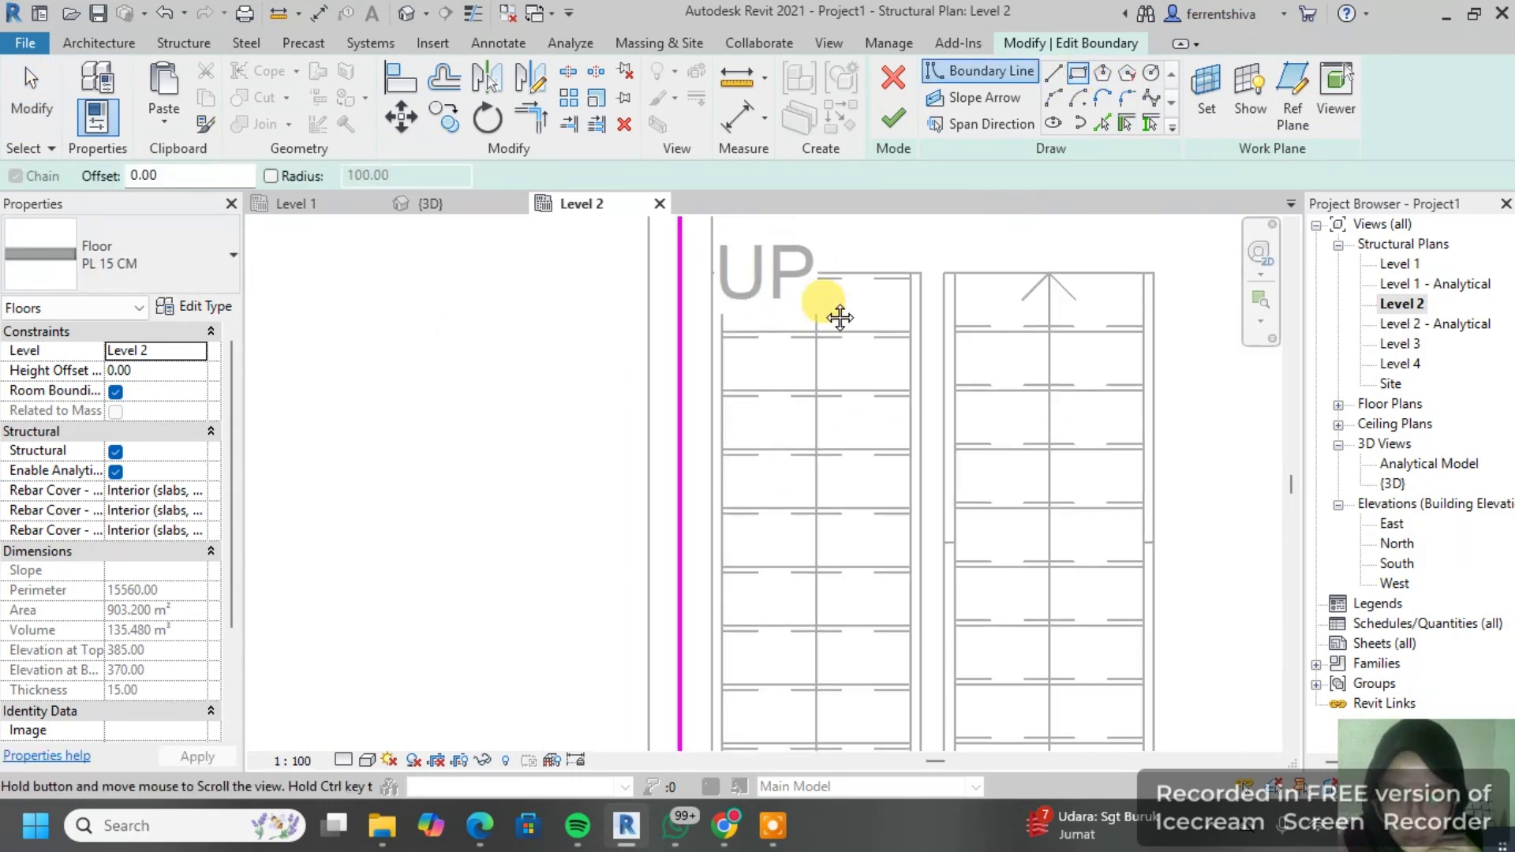
scroll(876, 702, "down", 1)
middle_click_drag(908, 695, 1028, 247)
middle_click_drag(937, 490, 950, 287)
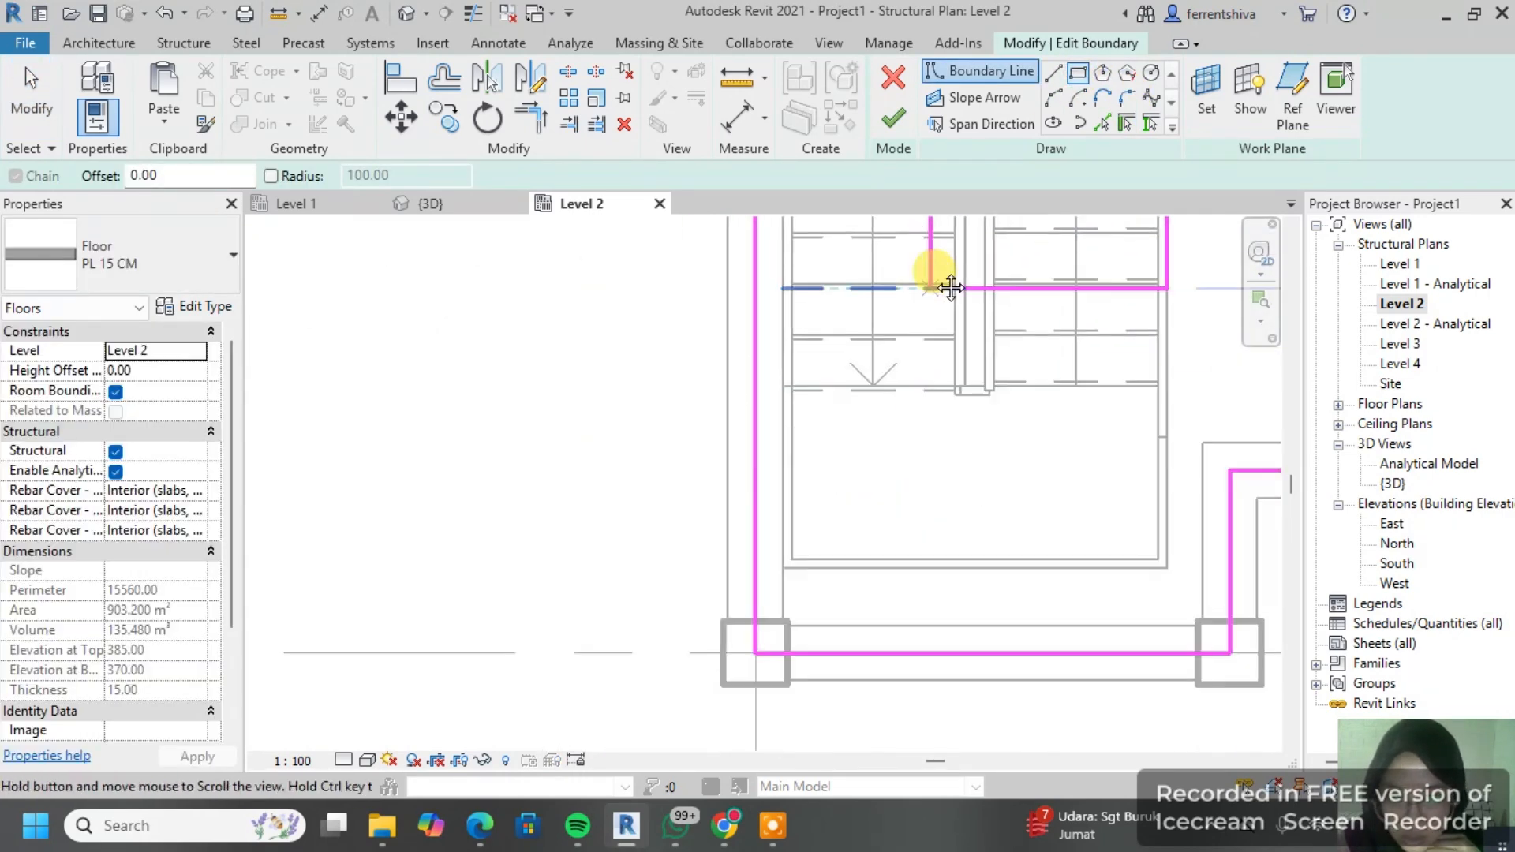
scroll(836, 562, "up", 2)
left_click(764, 562)
scroll(802, 484, "down", 2)
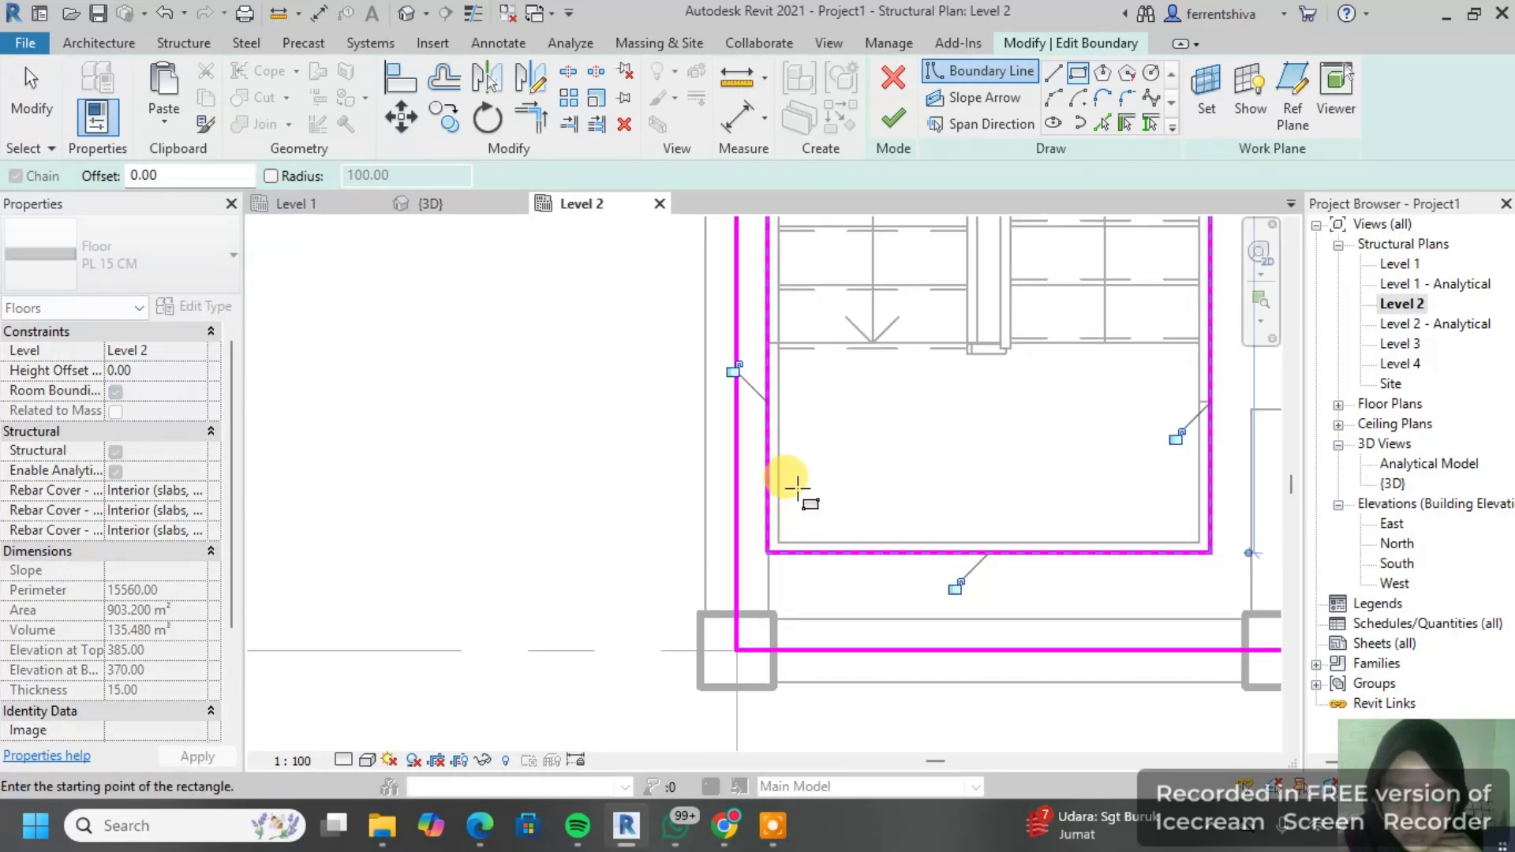
left_click(892, 122)
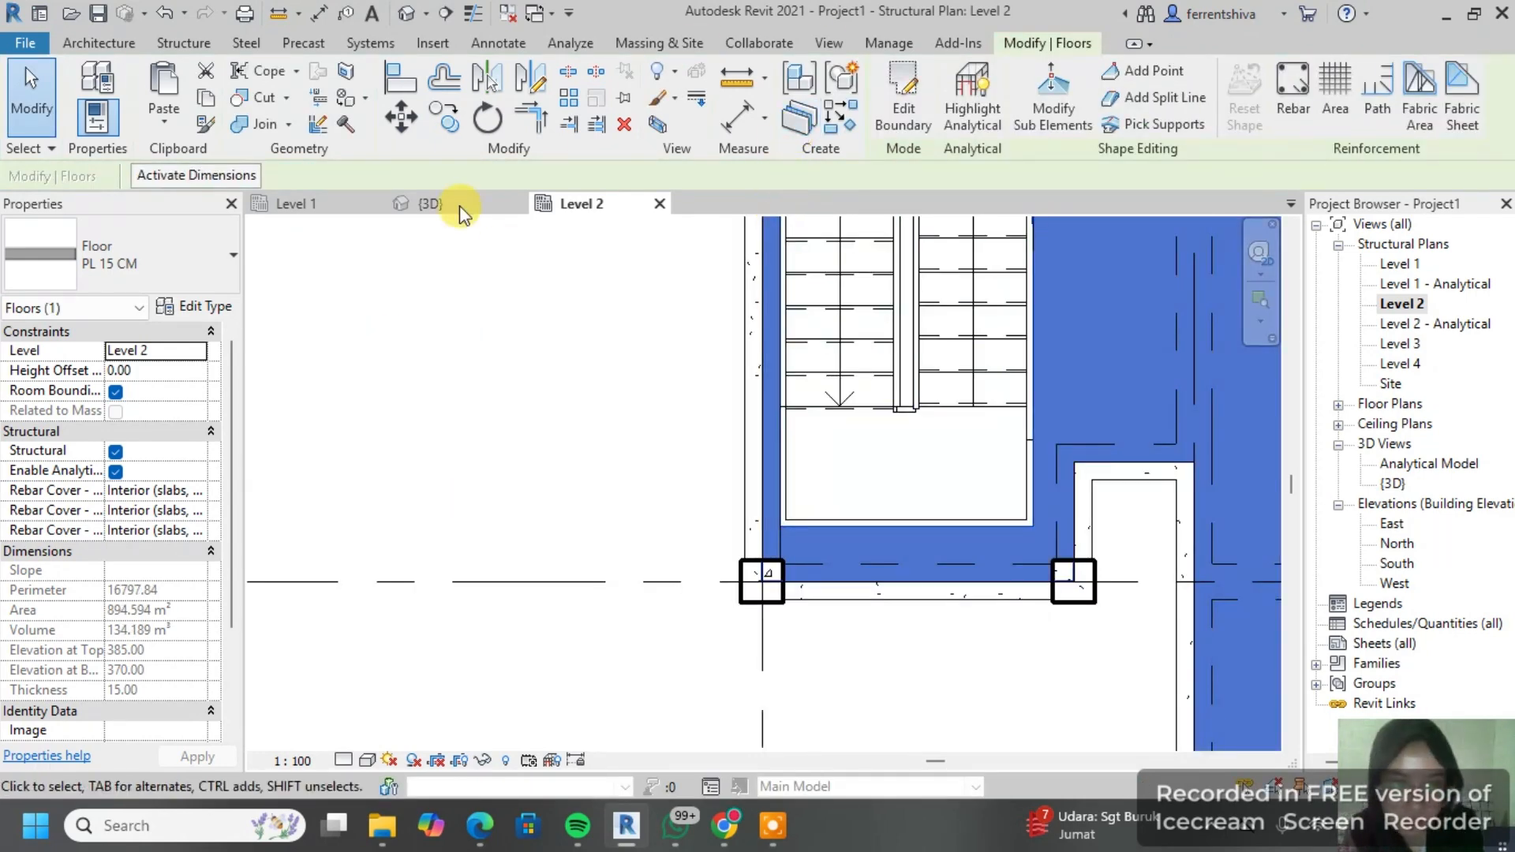
Step: Examine the new Level 2 floor opening and the stair from several sides in the 3D view
left_click(314, 210)
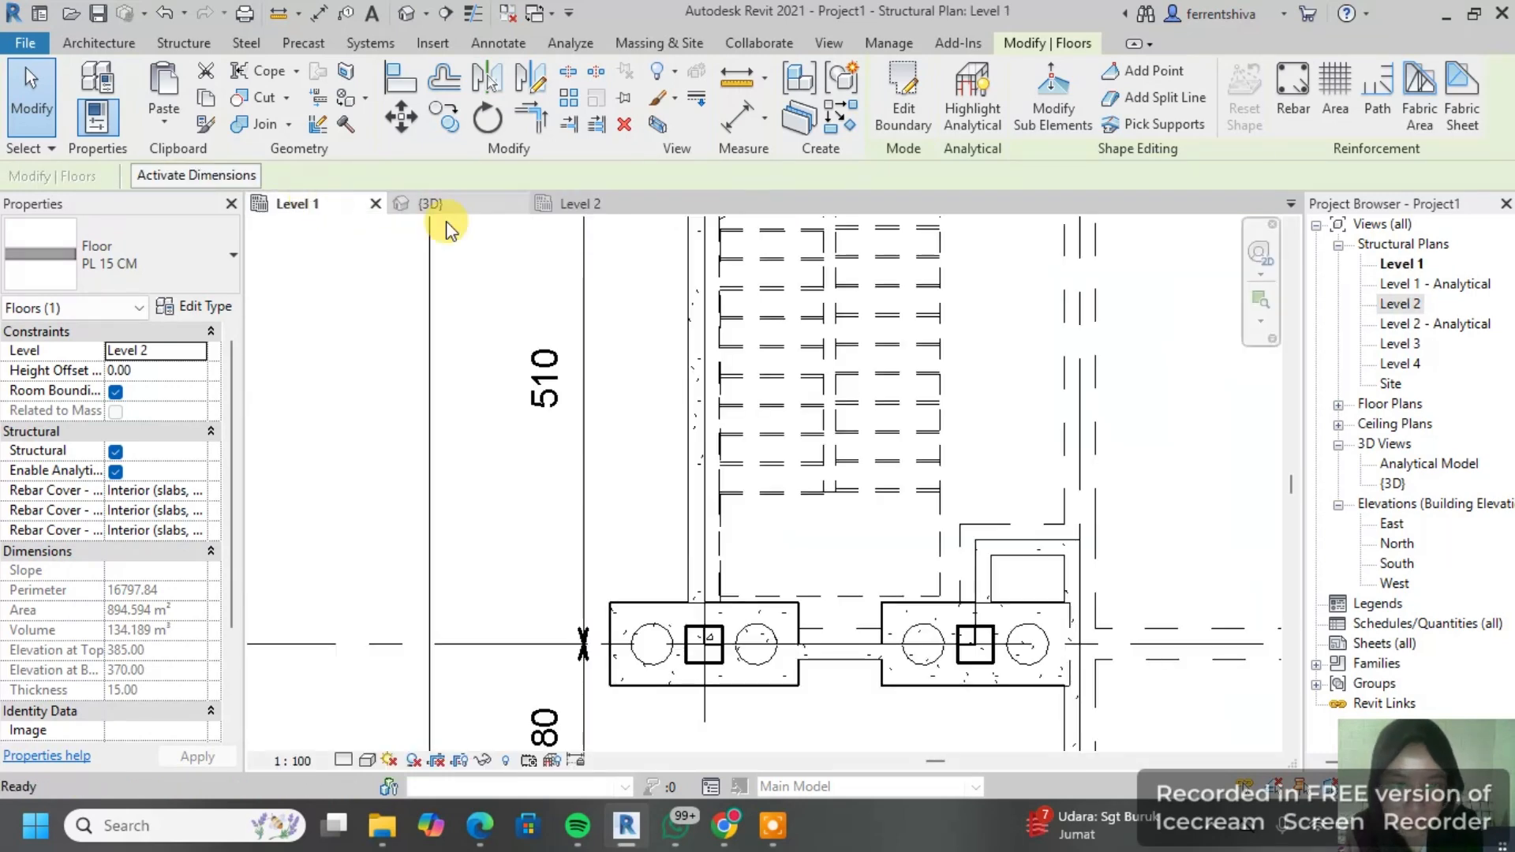
left_click(424, 207)
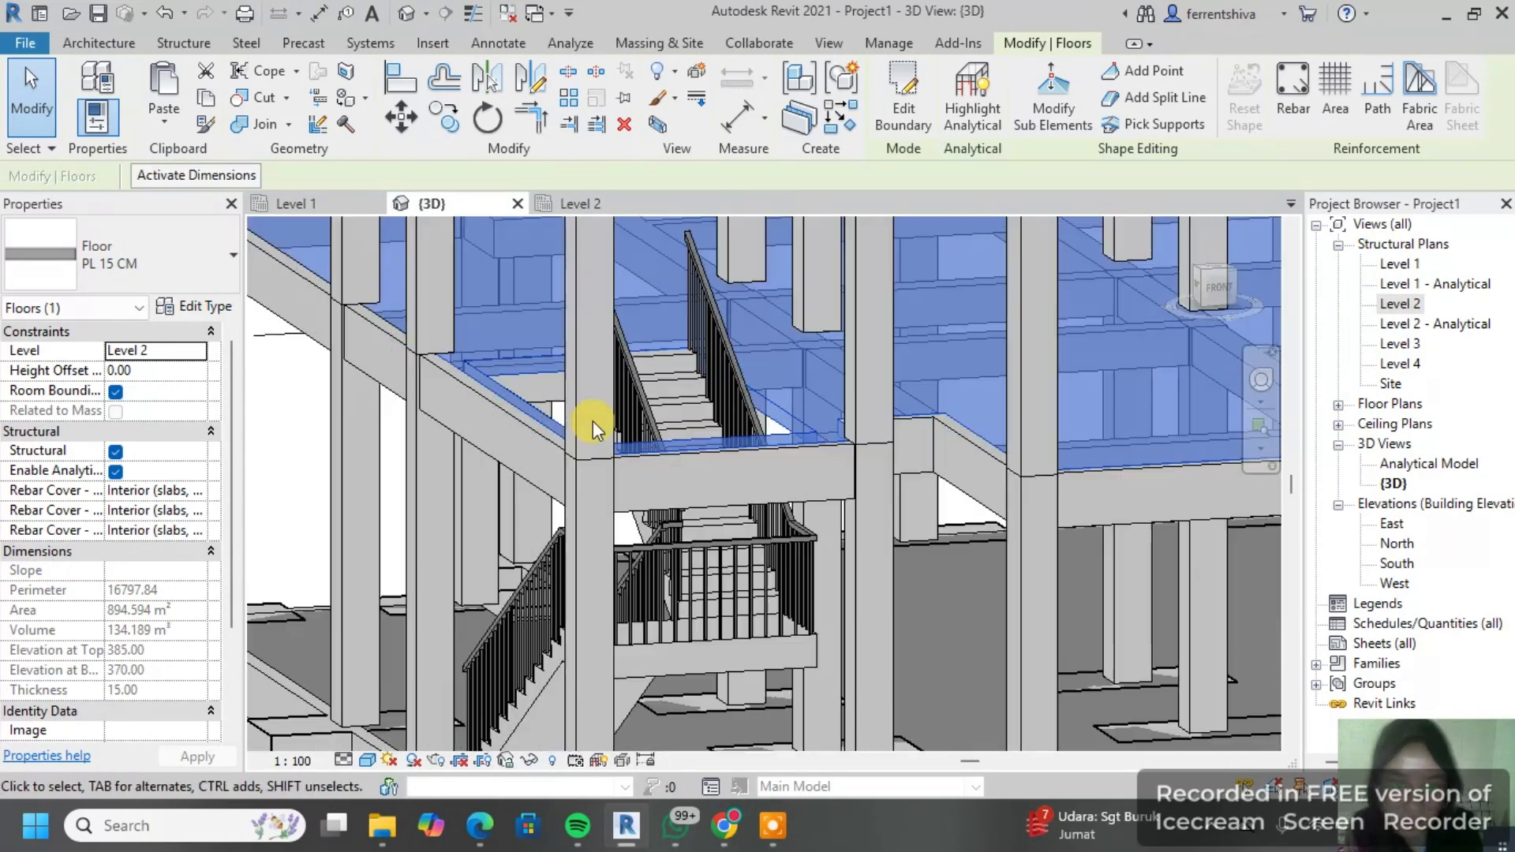
middle_click_drag(687, 436, 407, 312, "shift")
middle_click_drag(846, 448, 41, 254, "shift")
middle_click_drag(860, 441, 466, 355)
middle_click_drag(978, 458, 1049, 461, "shift")
middle_click_drag(789, 441, 392, 365)
middle_click_drag(939, 489, 1096, 511, "shift")
middle_click_drag(939, 489, 584, 462)
scroll(995, 457, "down", 1)
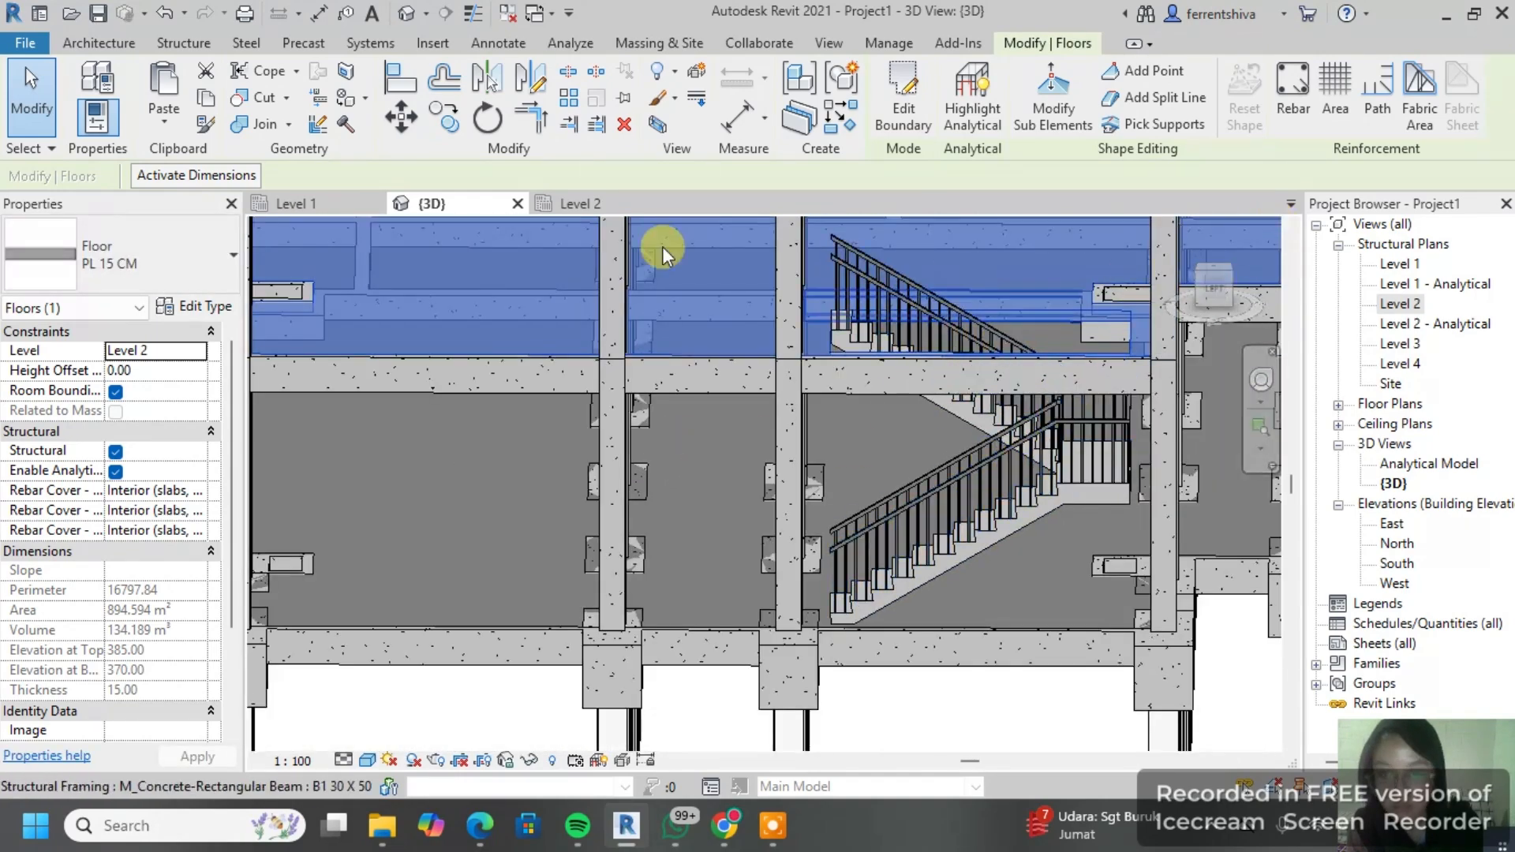
scroll(1076, 476, "down", 2)
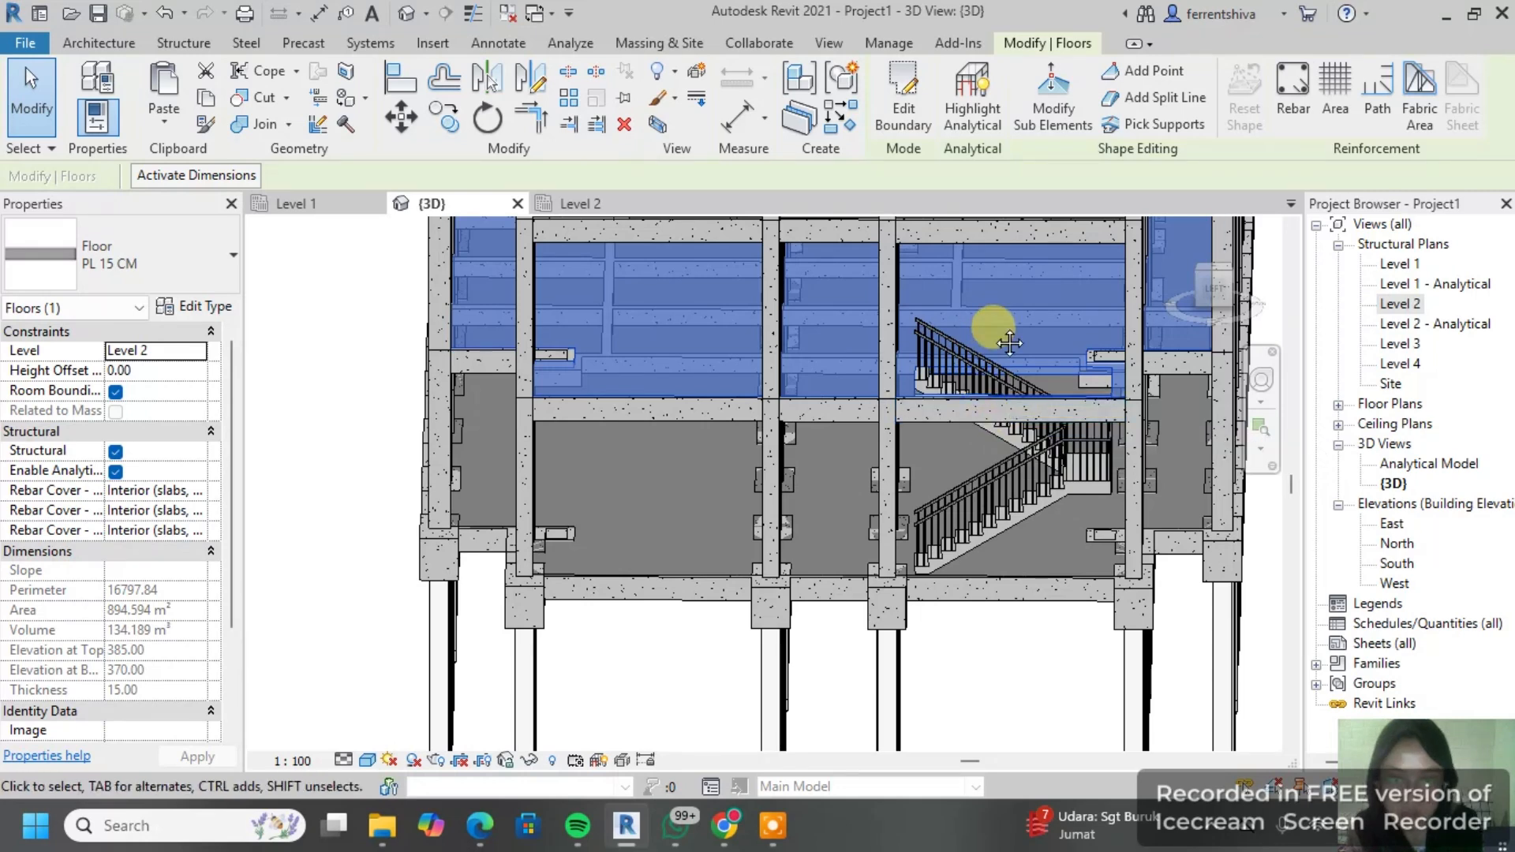
middle_click_drag(996, 330, 987, 384)
middle_click_drag(969, 293, 969, 403)
scroll(970, 311, "down", 2)
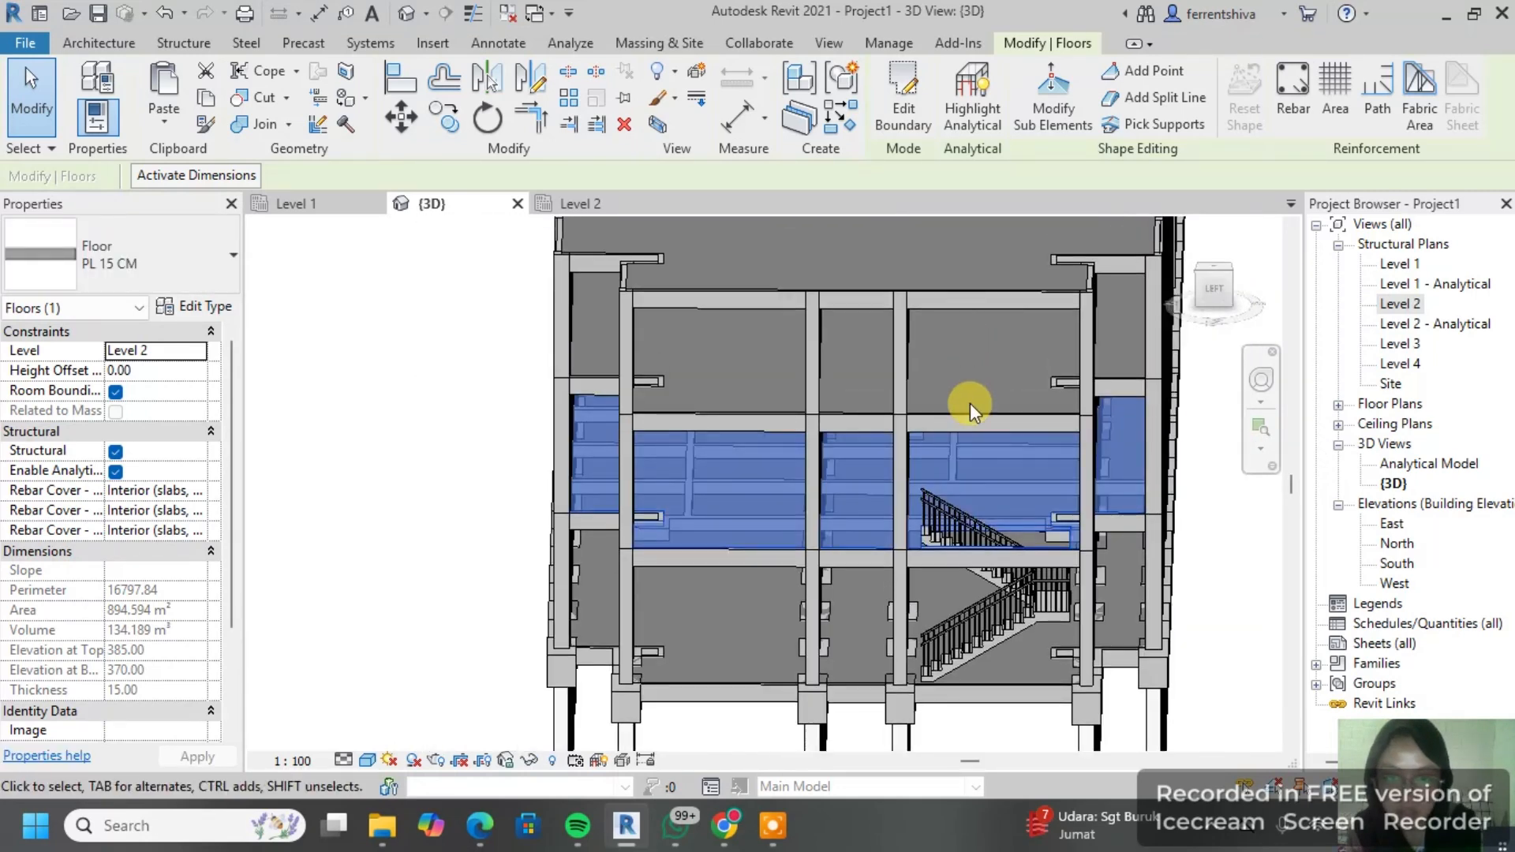
scroll(975, 490, "up", 3)
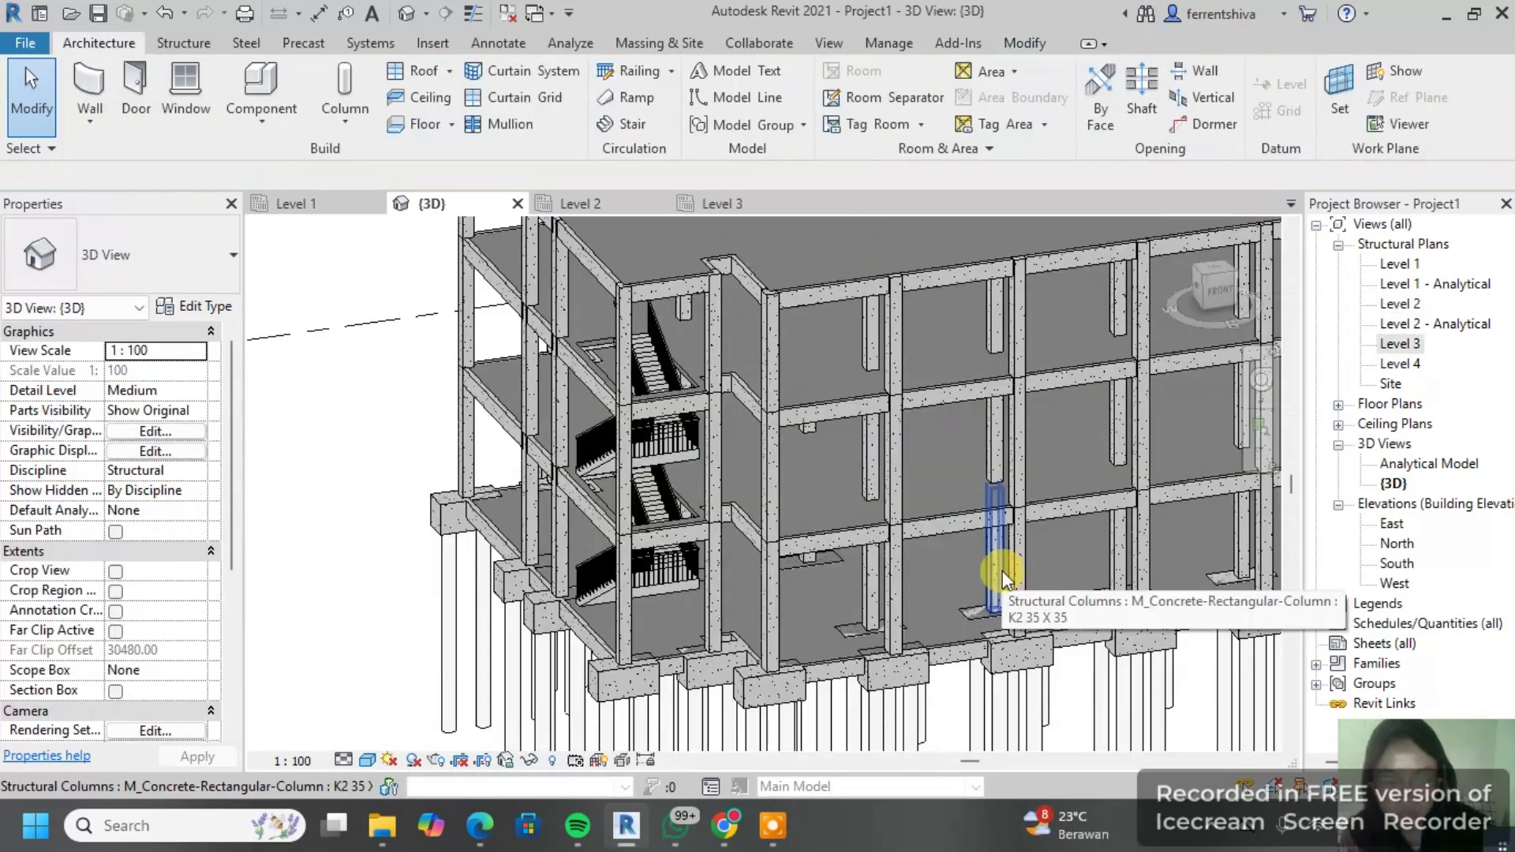
Step: Examine the stairs on both storeys in 3D and the overall layout of the Level 1 plan
scroll(642, 498, "up", 3)
middle_click_drag(741, 517, 677, 355, "shift")
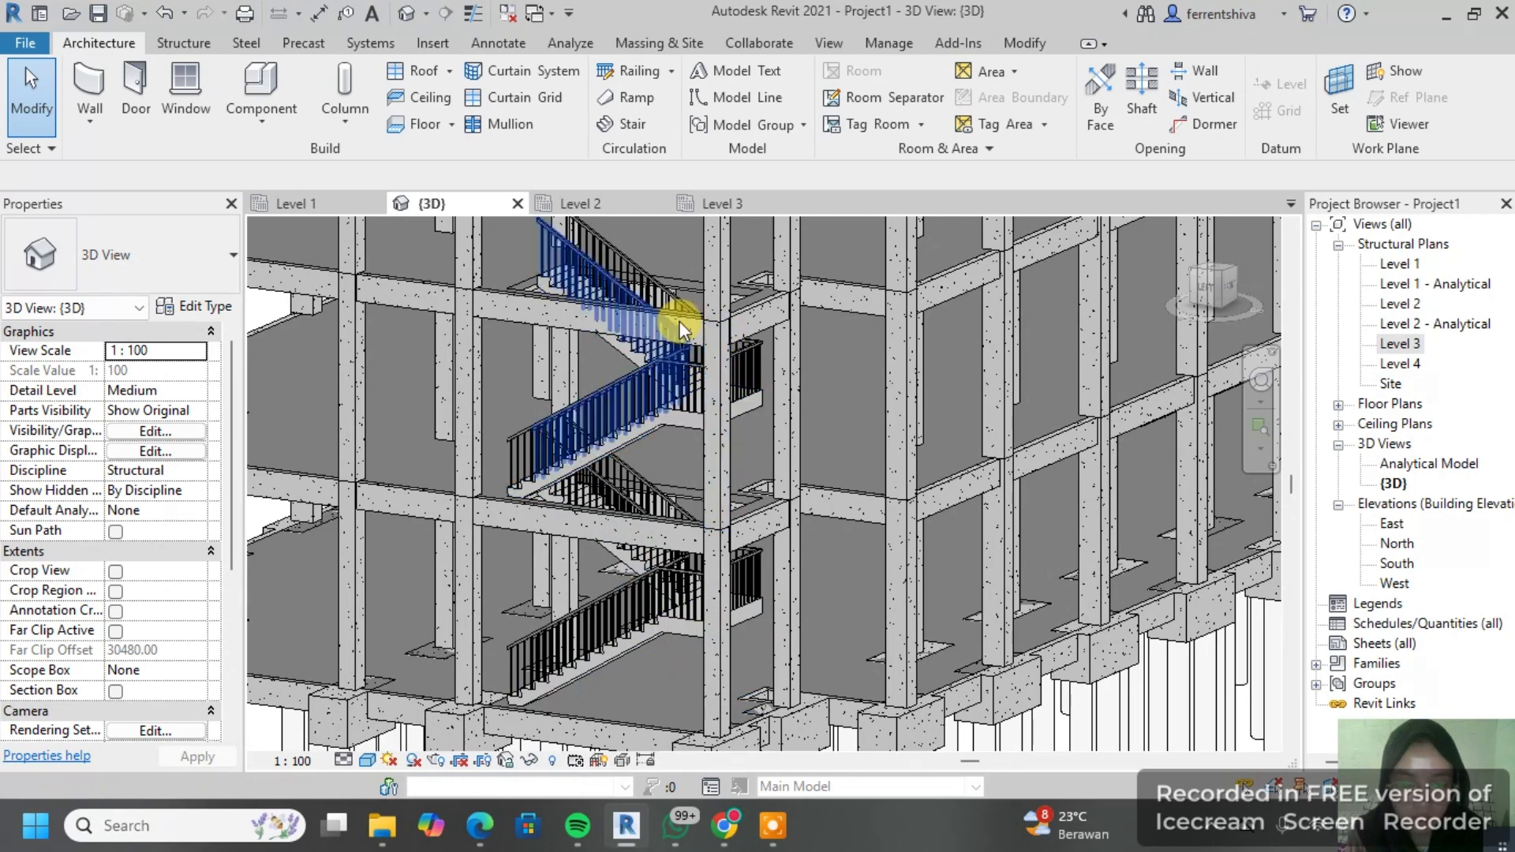
middle_click_drag(789, 243, 789, 452)
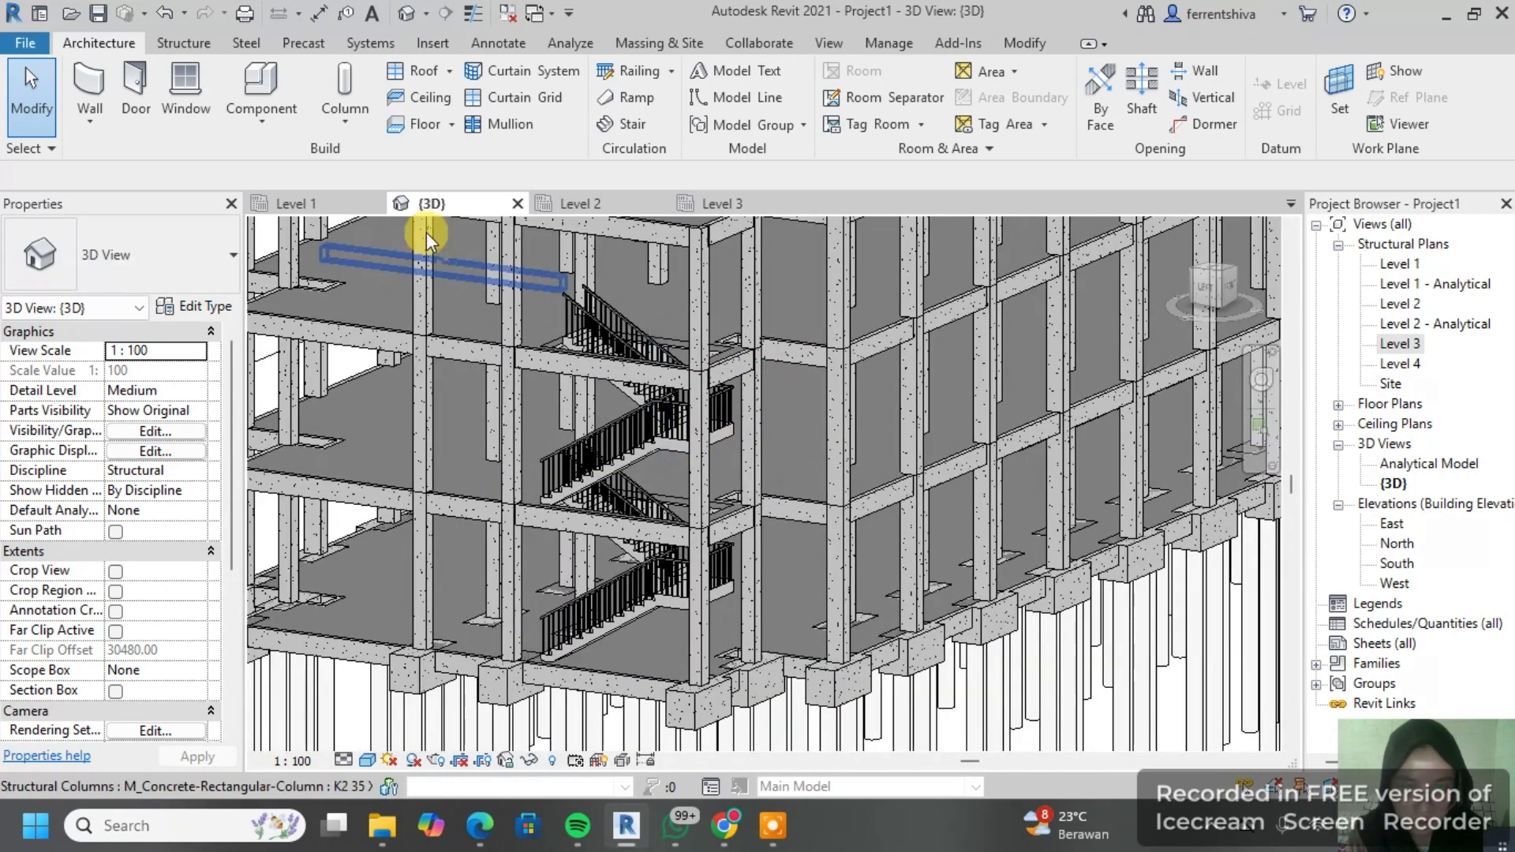
left_click(338, 204)
scroll(720, 433, "down", 5)
middle_click_drag(845, 405, 573, 460)
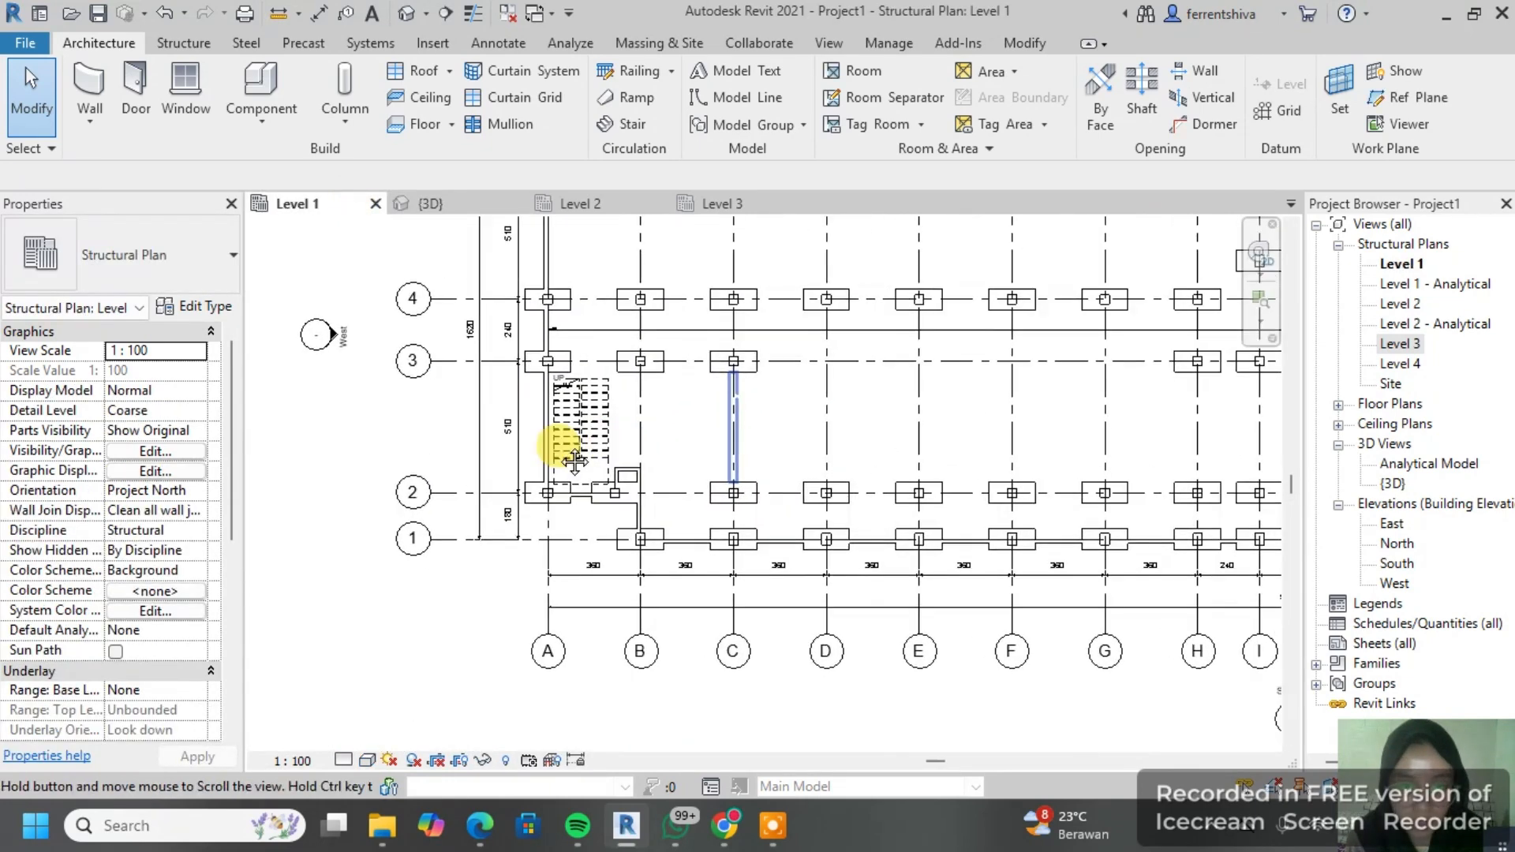
scroll(1048, 507, "down", 5)
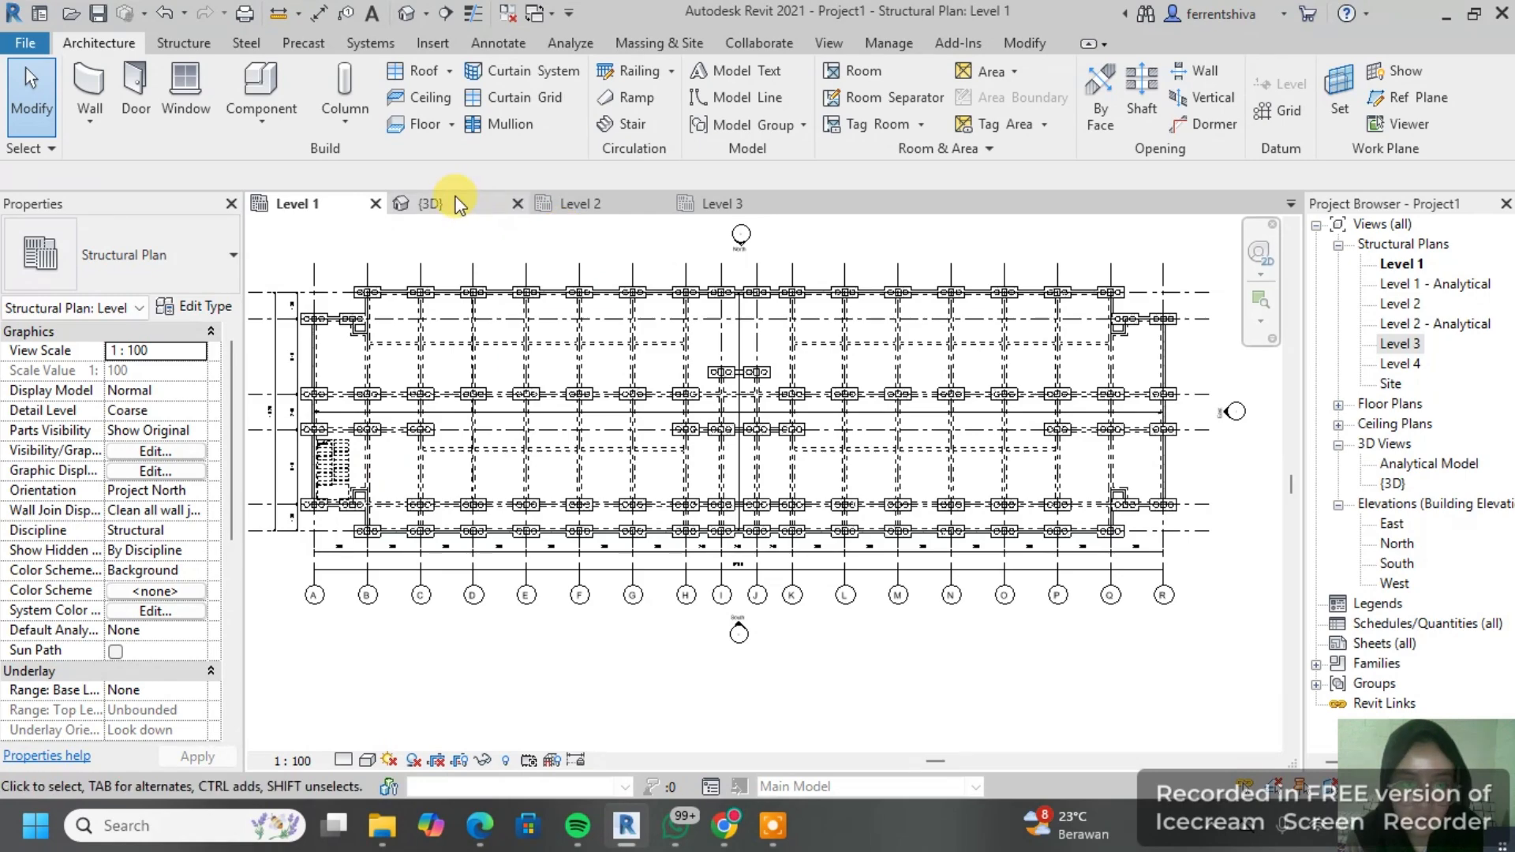
Step: Select the stairs of both storeys together with their railings in the 3D view
left_click(430, 204)
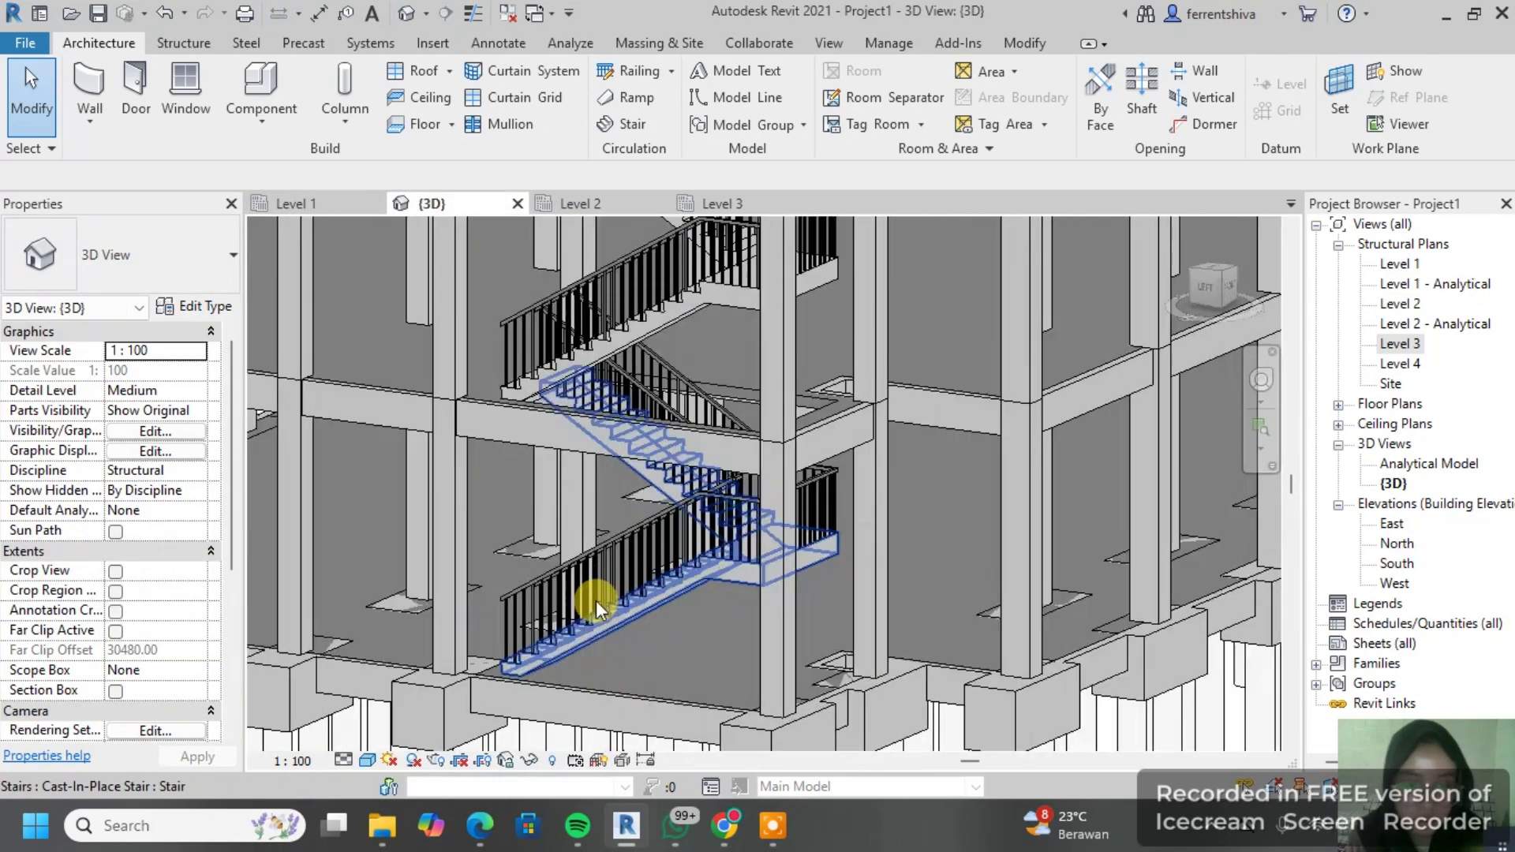
scroll(607, 612, "up", 3)
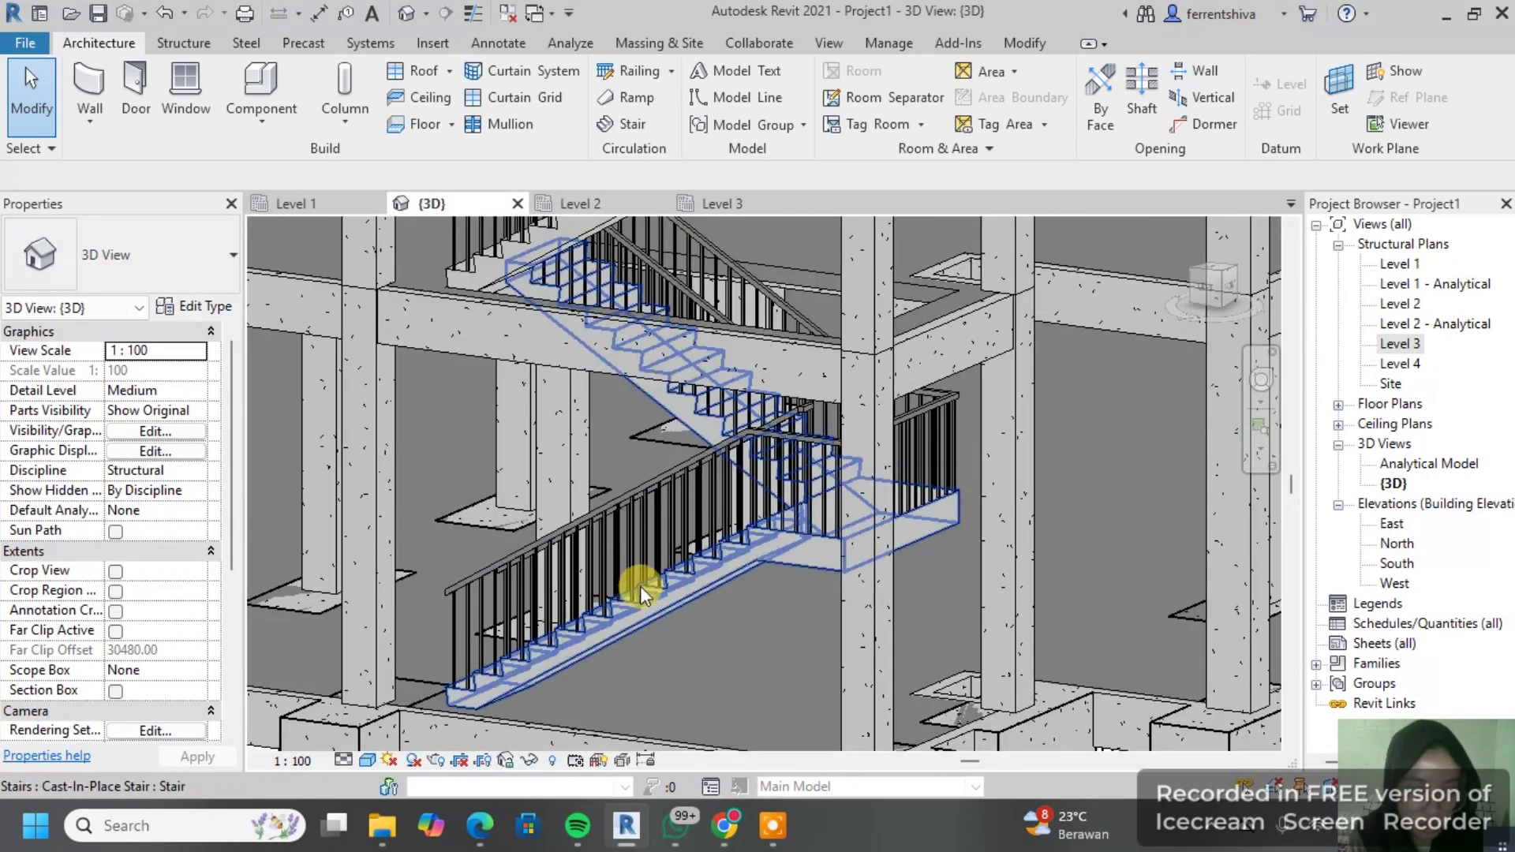
left_click(640, 585)
left_click(694, 469, "ctrl")
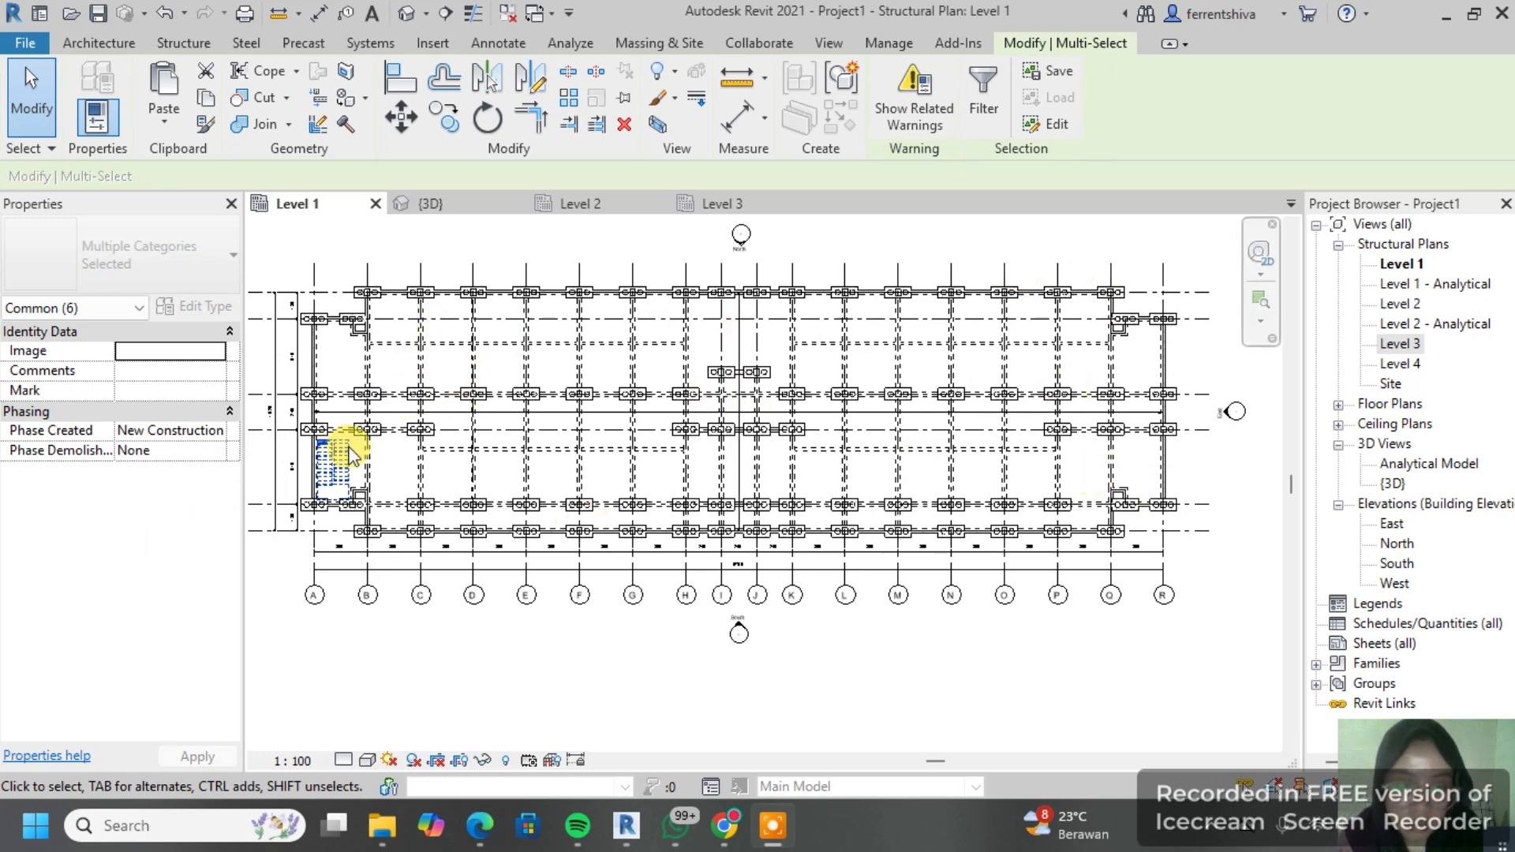
Step: Mirror a copy of the selected stairs and railings about the building's centre line between grids I and J in the Level 1 plan
scroll(350, 456, "up", 2)
scroll(666, 439, "down", 1)
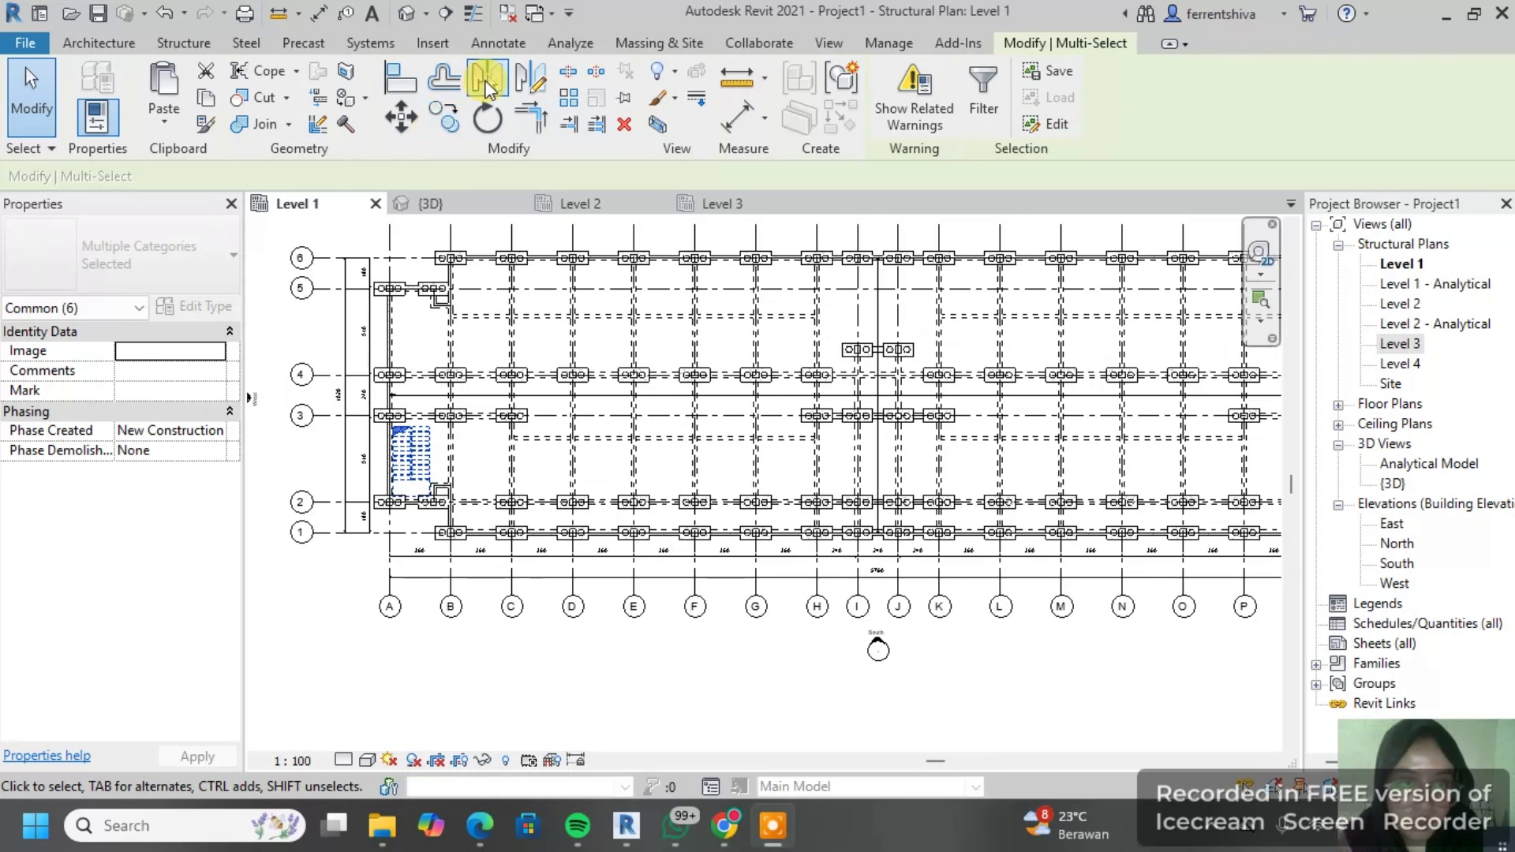
left_click(484, 79)
scroll(821, 497, "up", 5)
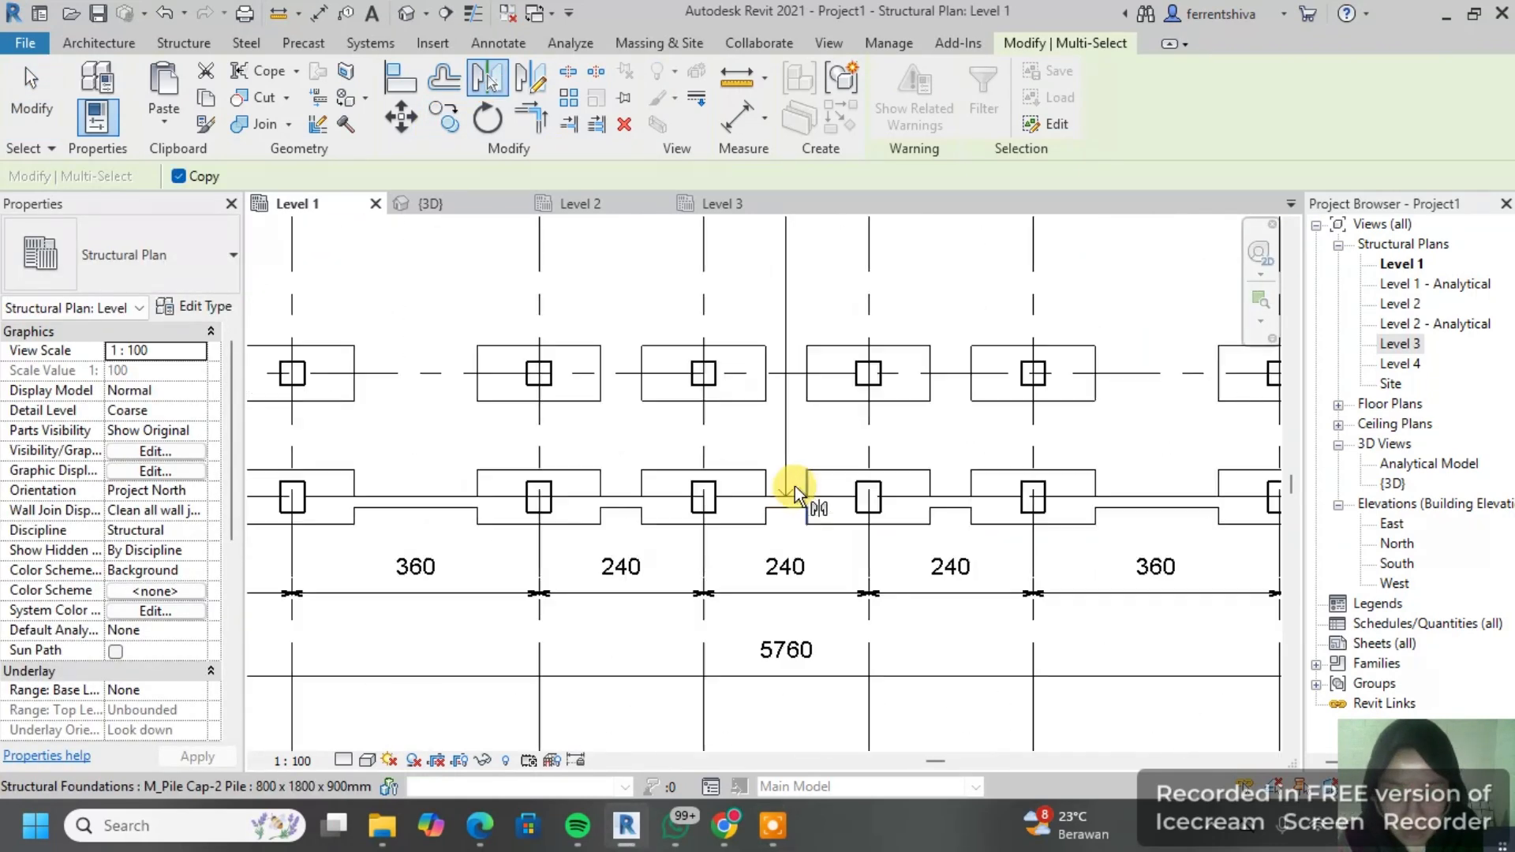
scroll(778, 498, "up", 2)
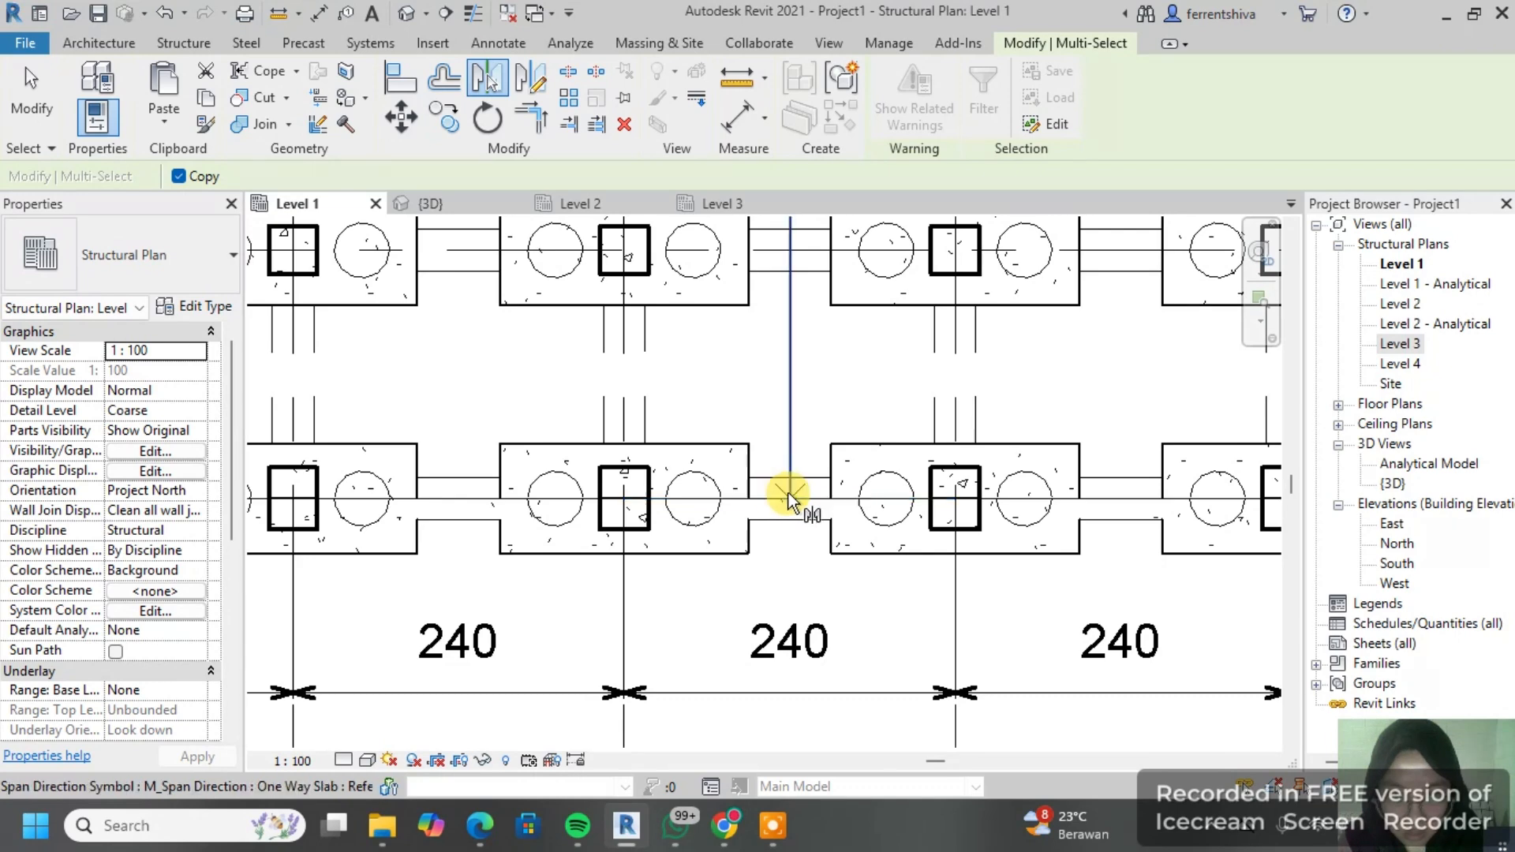
left_click(787, 416)
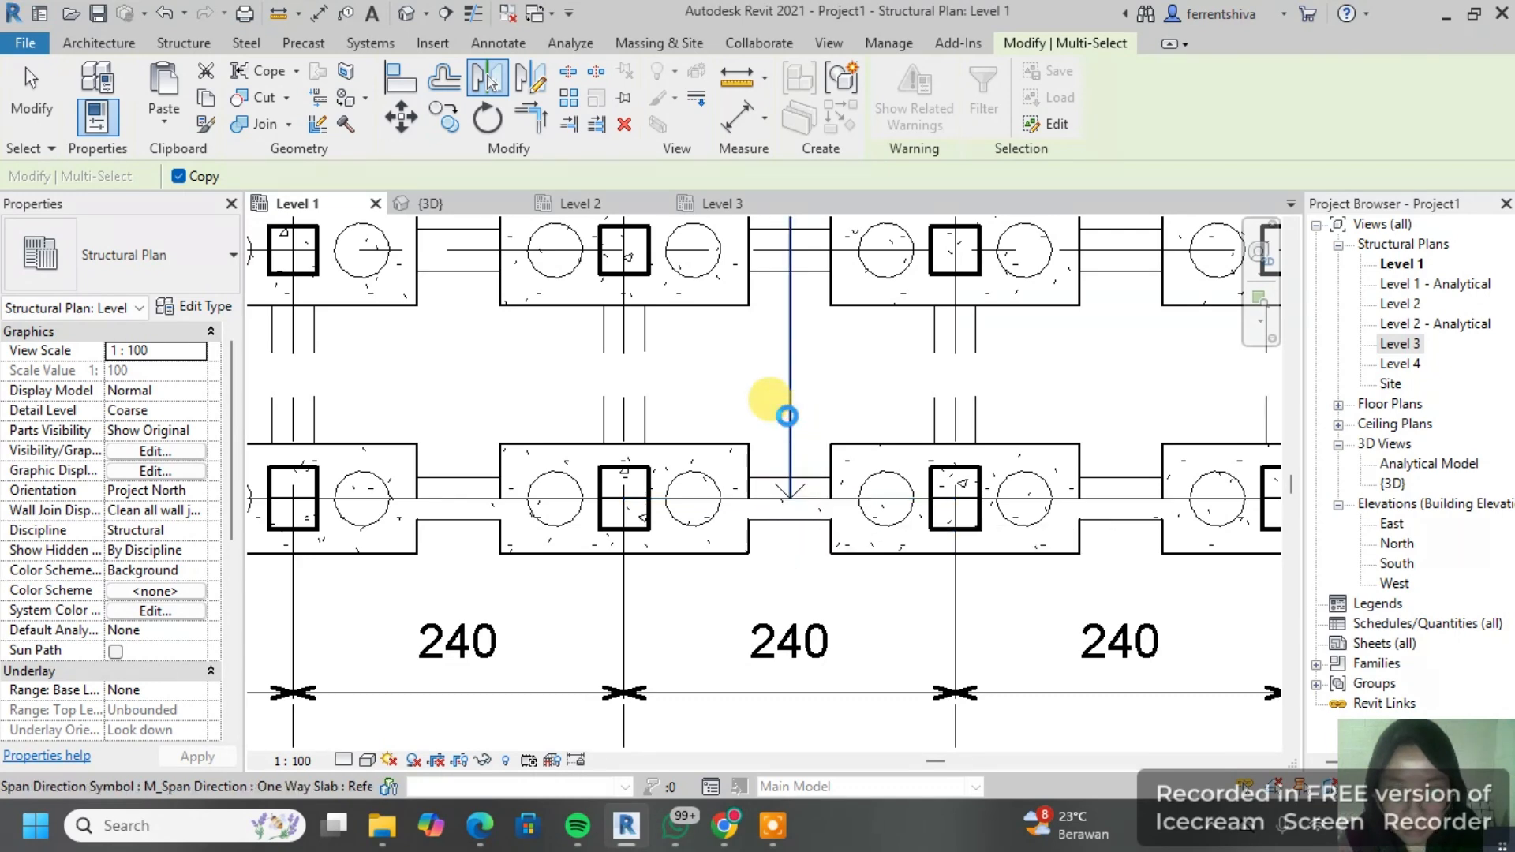
scroll(787, 416, "down", 6)
left_click(1349, 625)
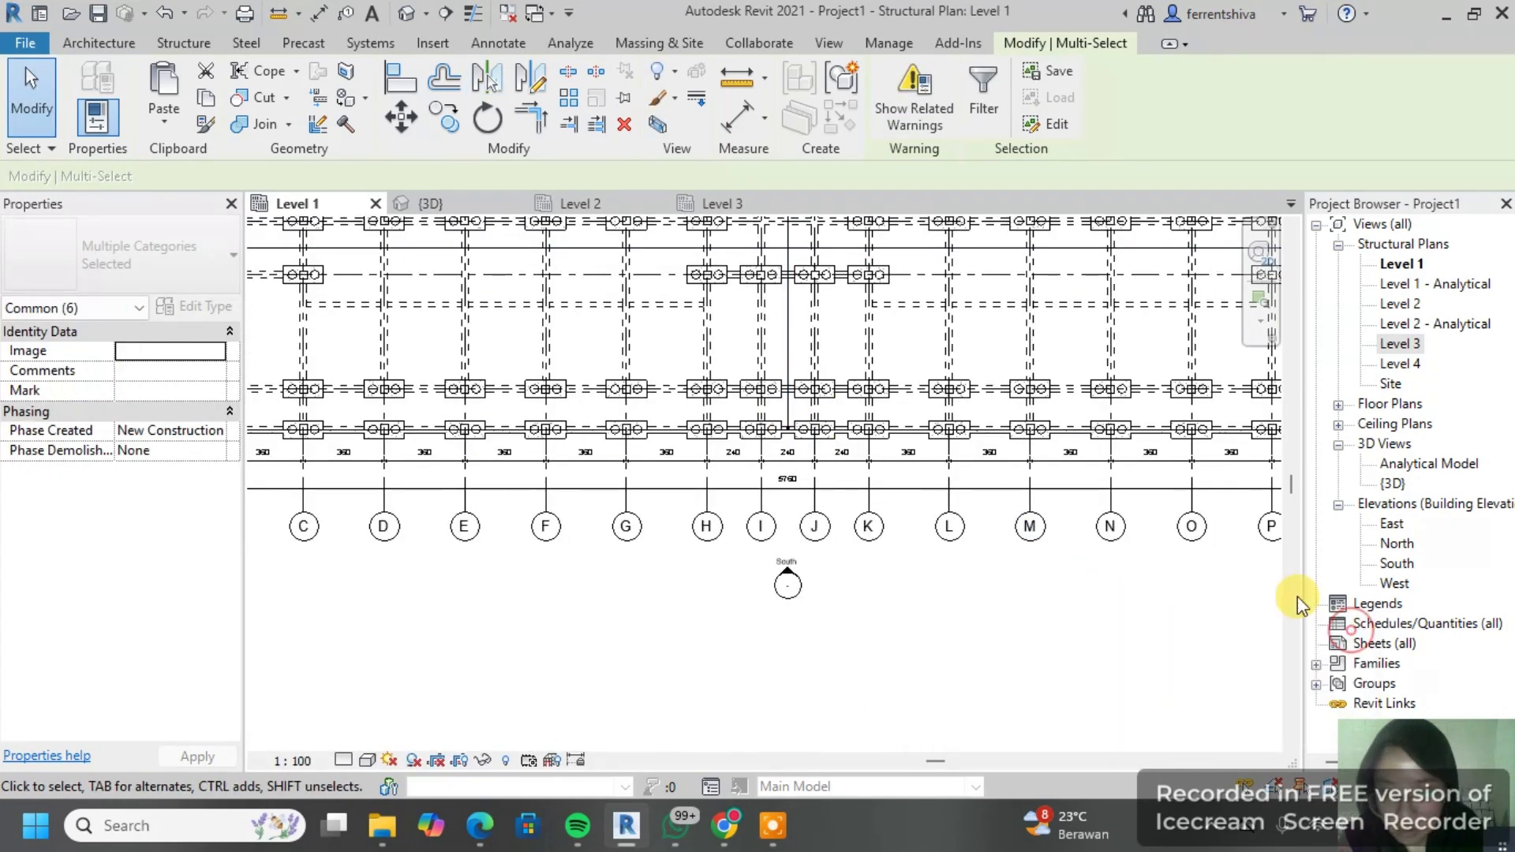
Step: Examine the mirrored stairs near grid R in the Level 1 plan and in 3D, and clear the selection
scroll(897, 535, "down", 2)
scroll(1034, 442, "up", 5)
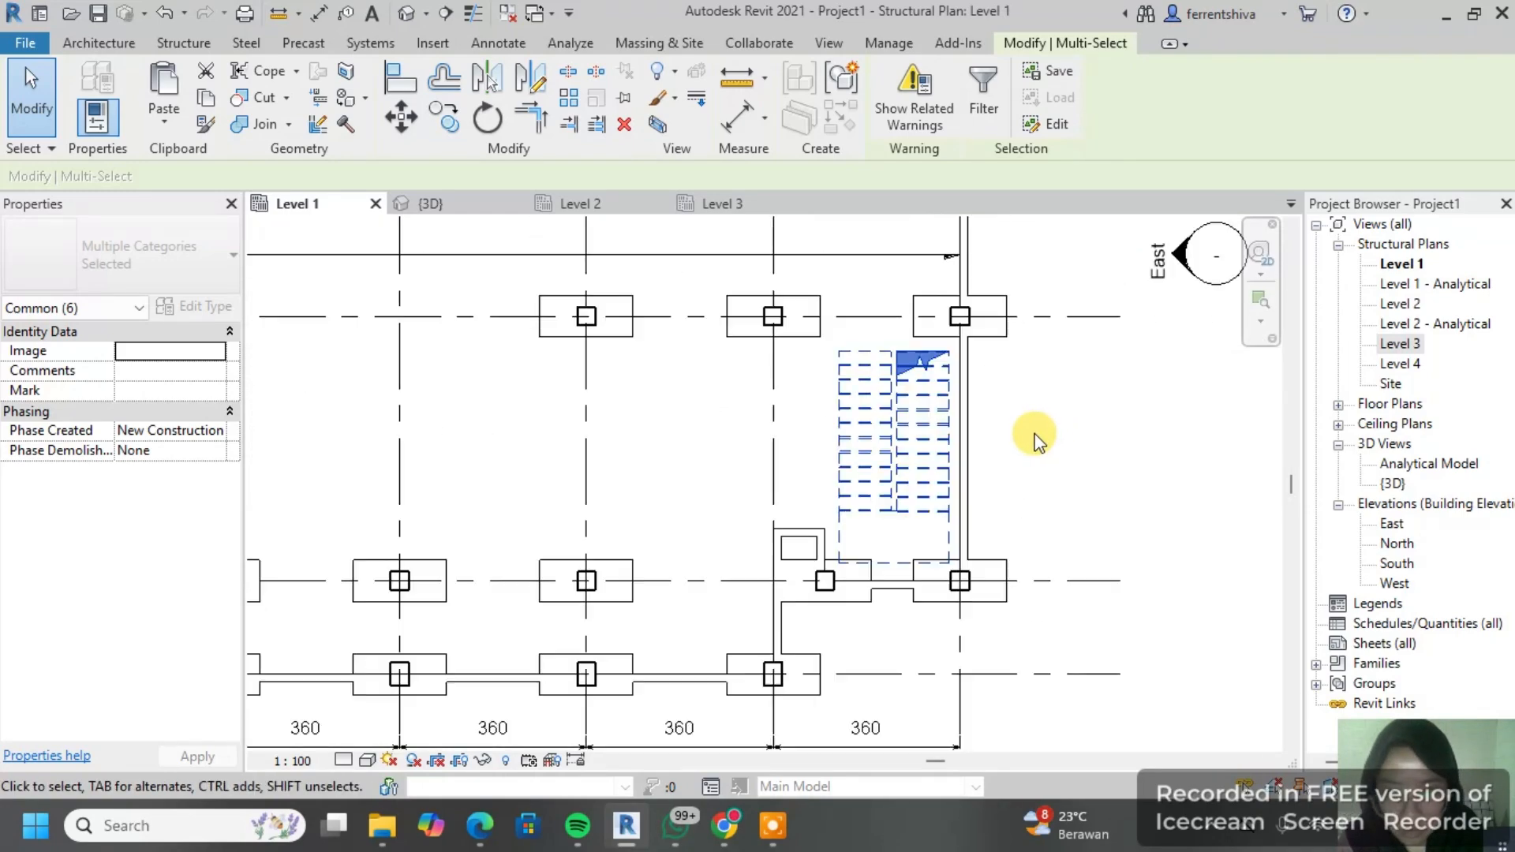
scroll(1034, 442, "down", 4)
scroll(978, 399, "down", 3)
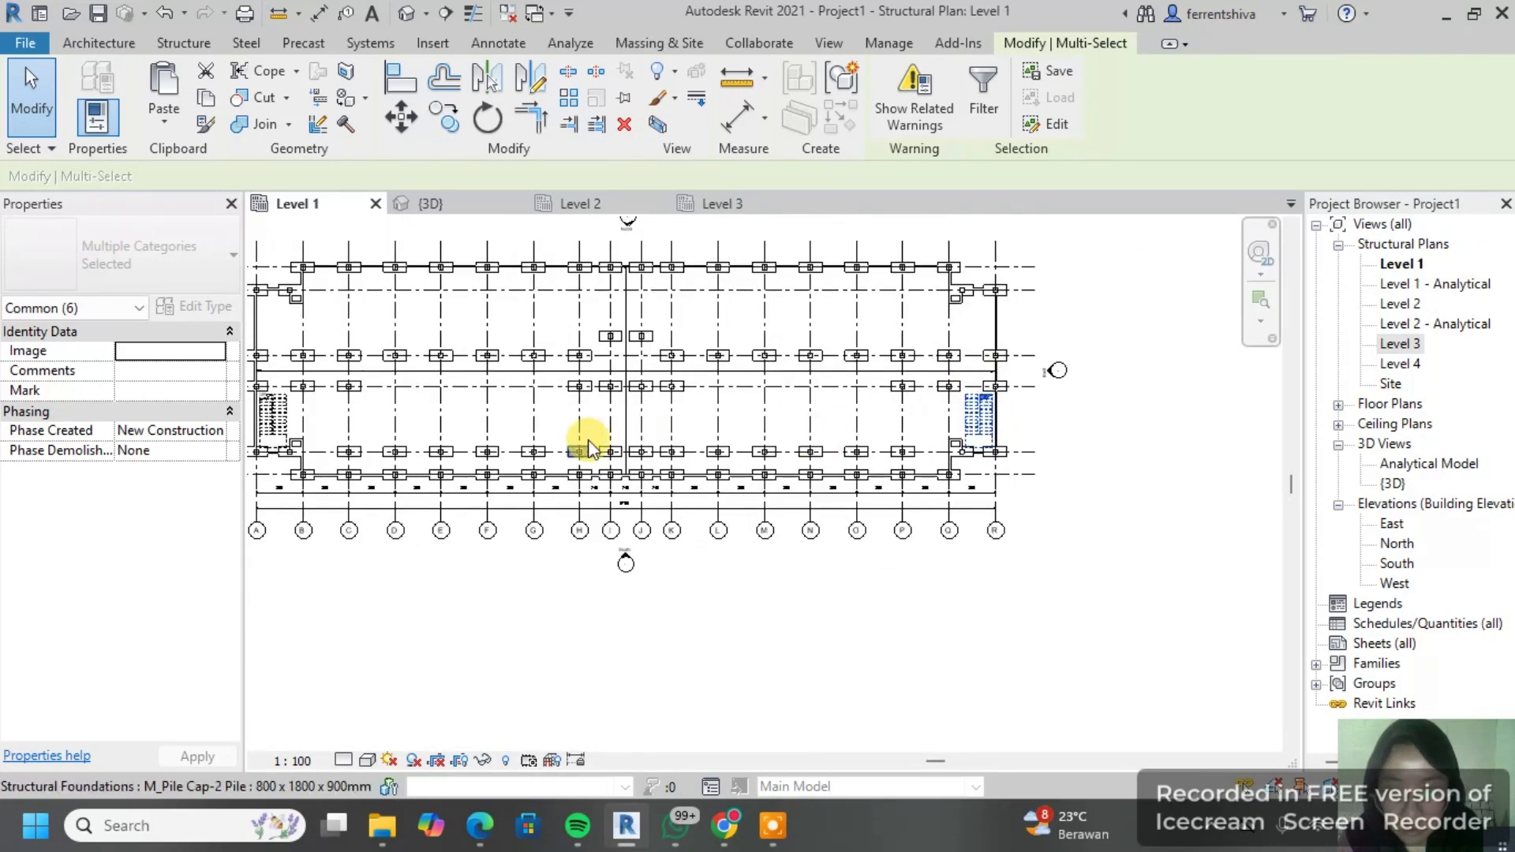
middle_click_drag(588, 440, 558, 323)
left_click(454, 208)
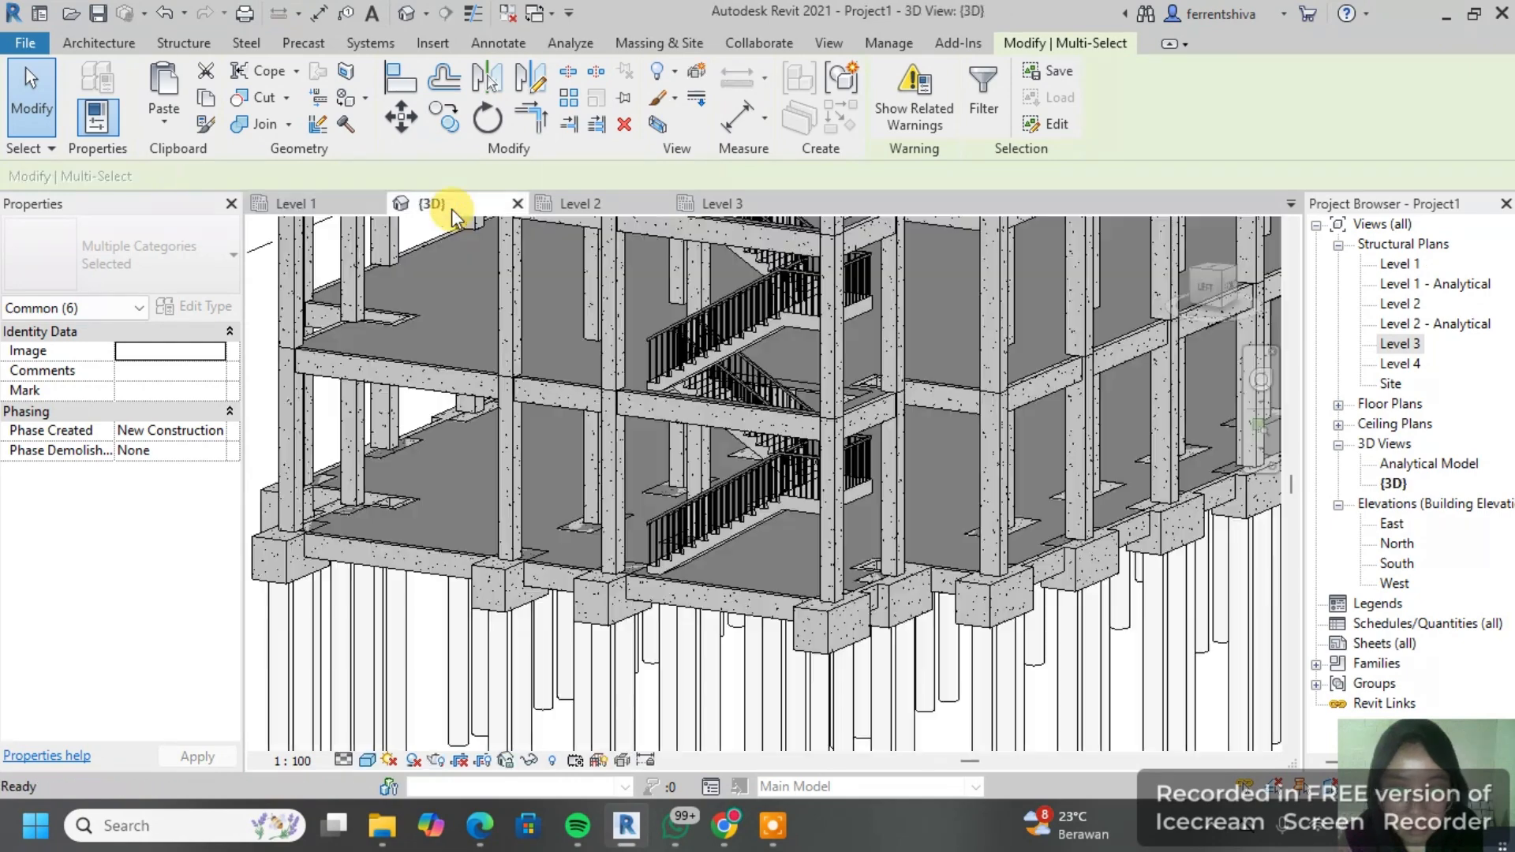
middle_click_drag(1045, 457, 1120, 486, "shift")
scroll(1082, 389, "up", 6)
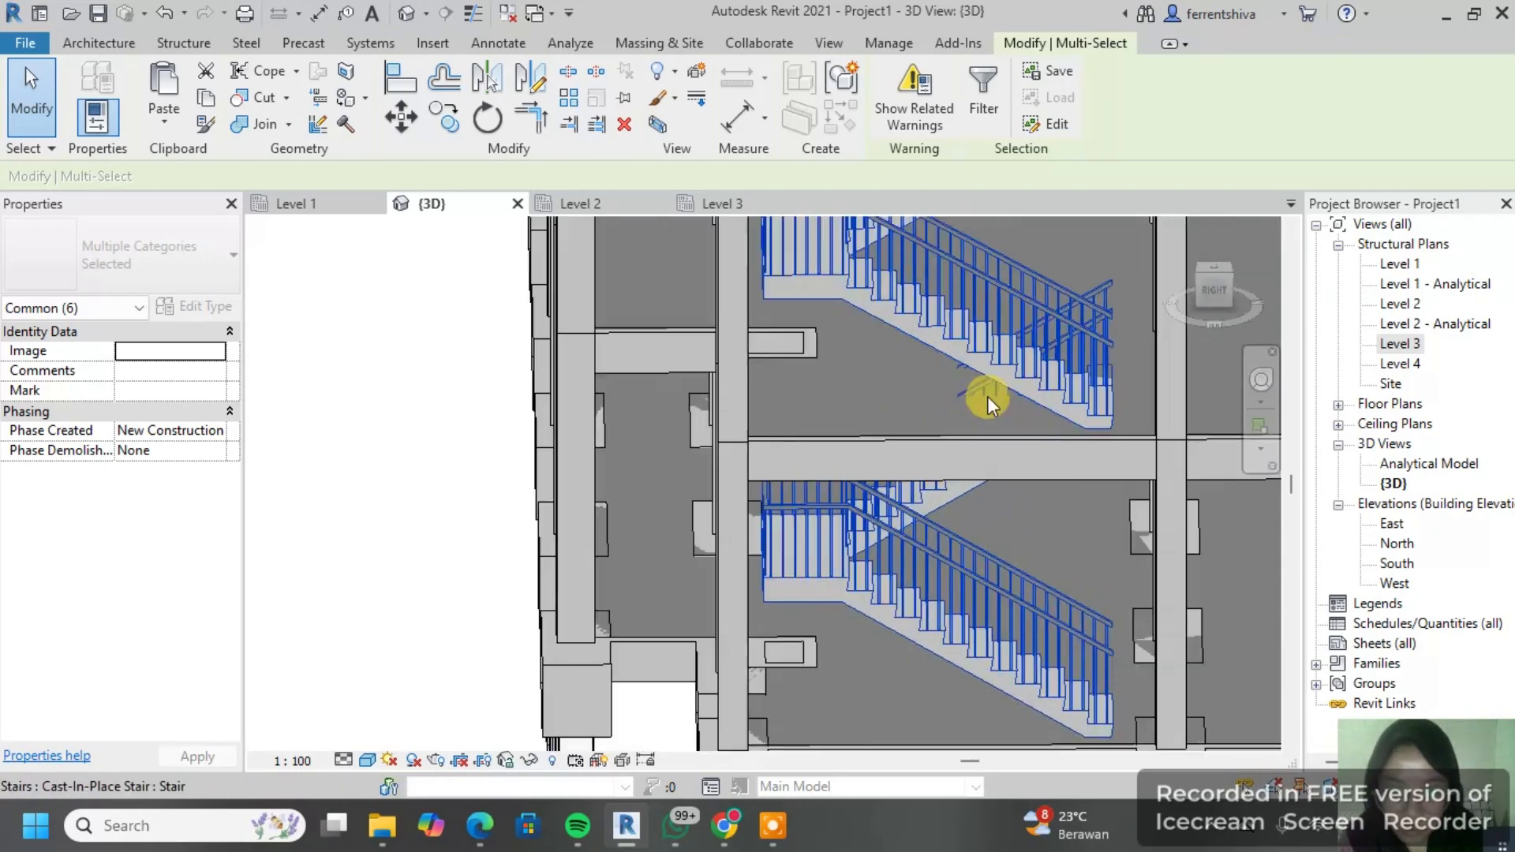
scroll(902, 384, "down", 5)
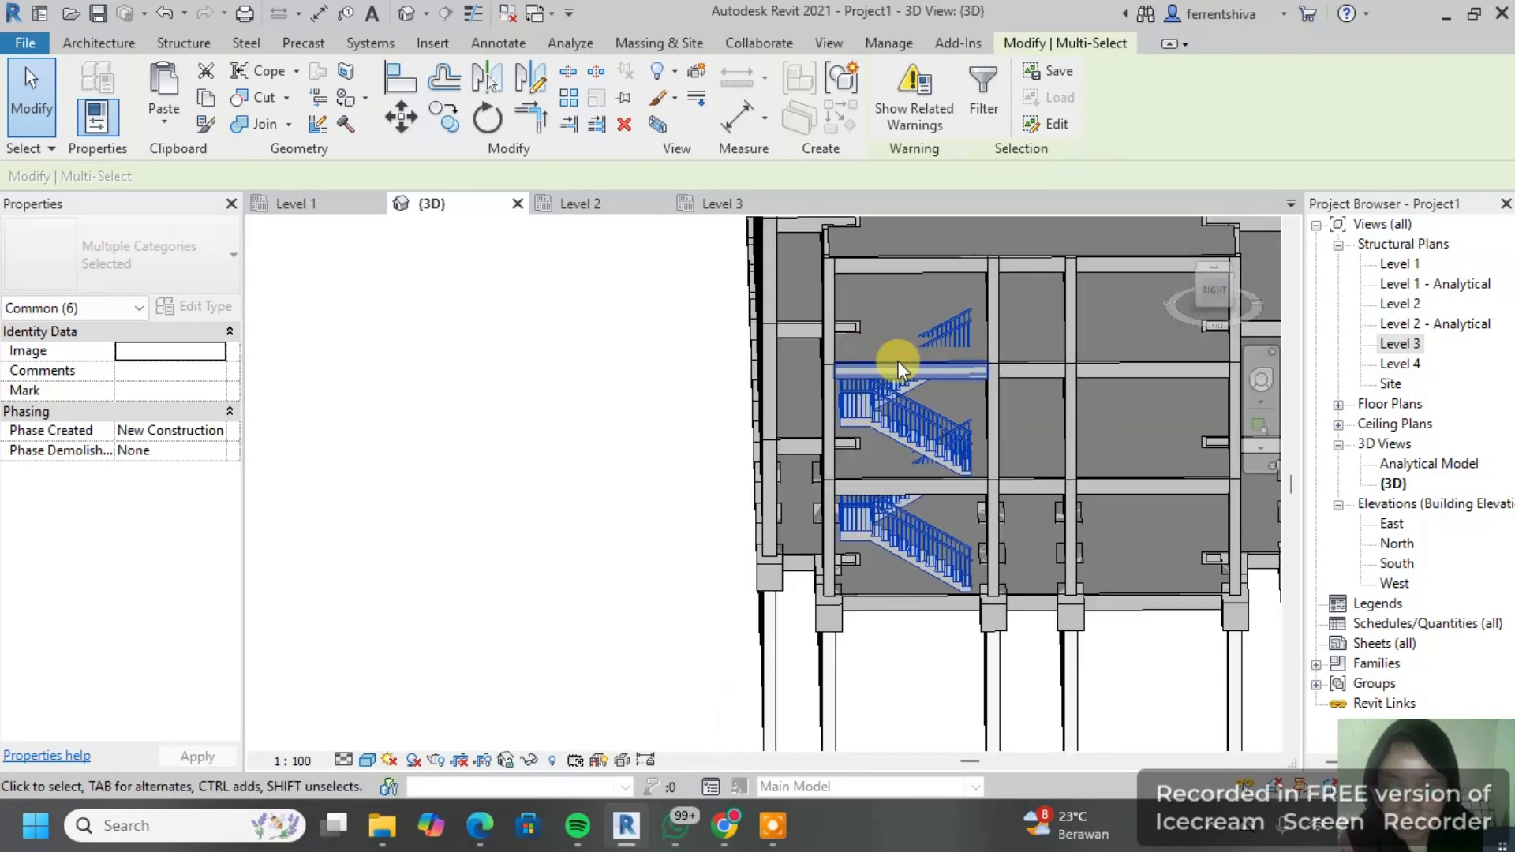
scroll(913, 453, "up", 3)
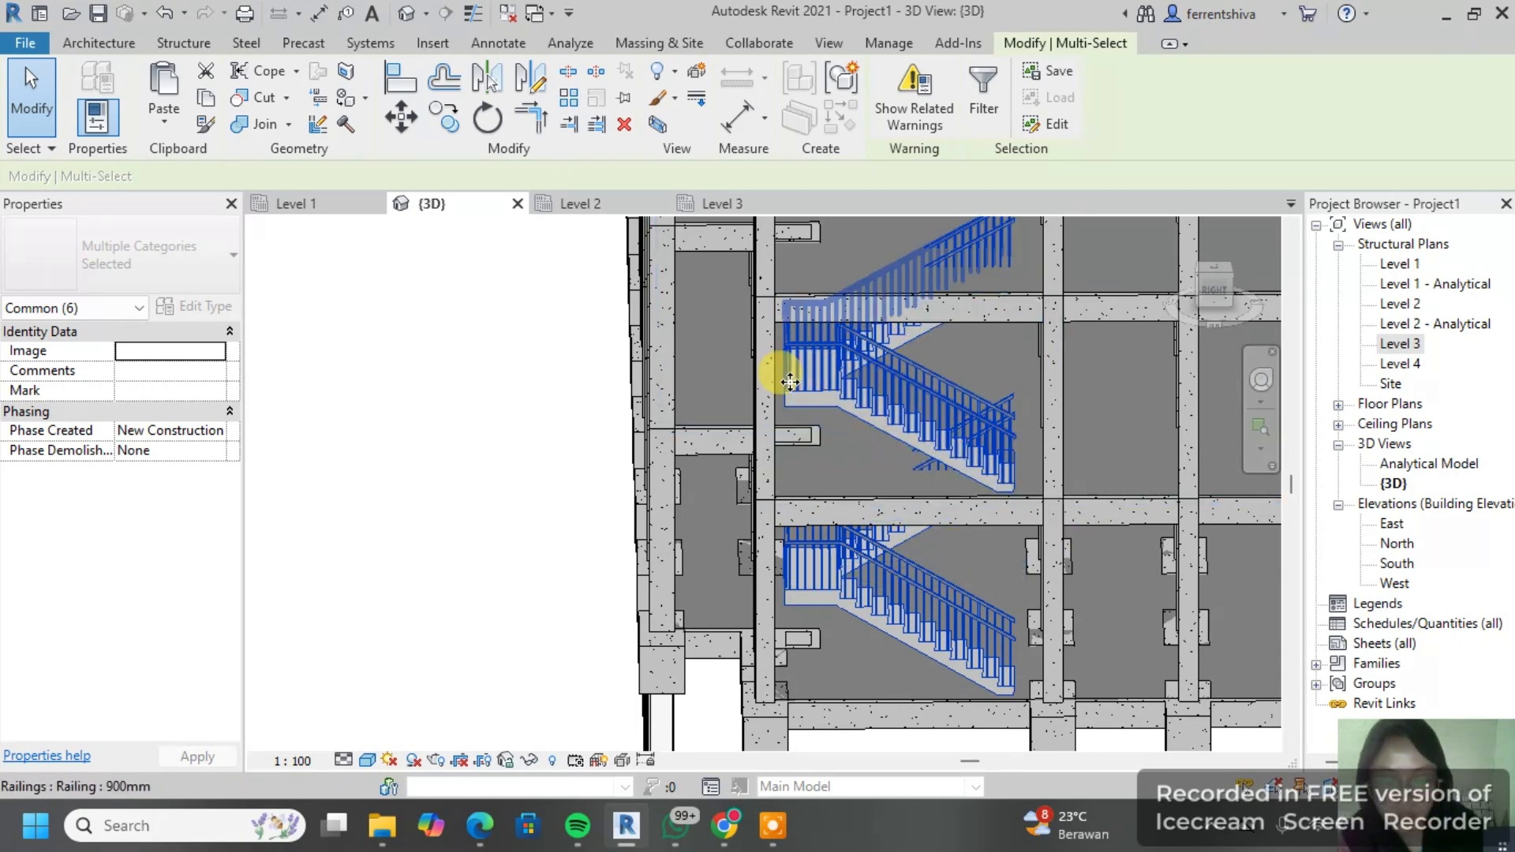
key("Escape")
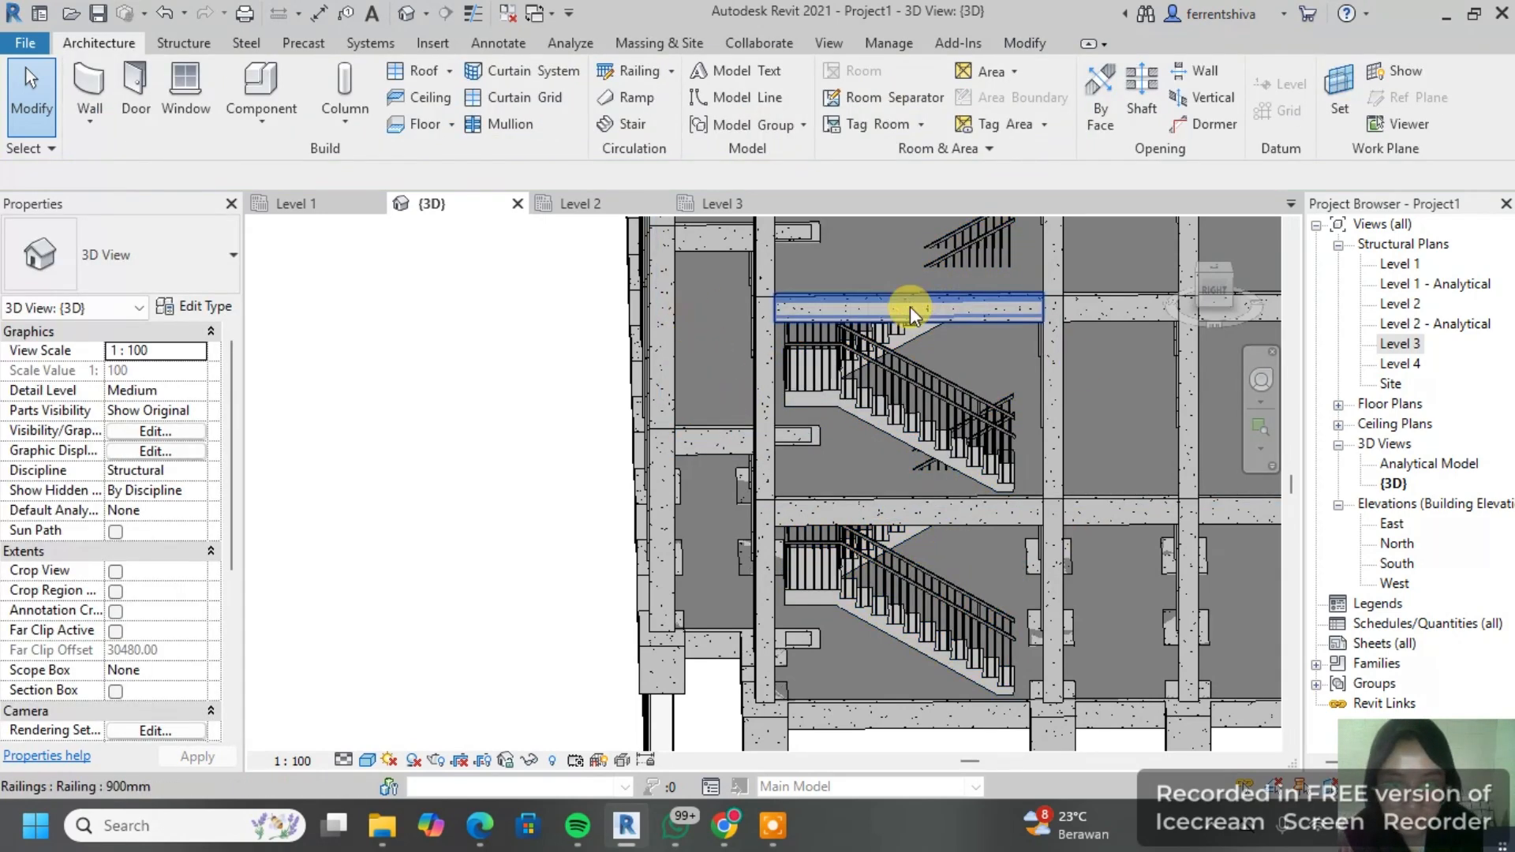
Step: Select the Level 2 floor in 3D and open its boundary for editing in the Level 2 plan
middle_click_drag(1106, 438, 769, 464)
middle_click_drag(1002, 470, 1129, 429)
left_click(1129, 428)
left_click(1080, 126)
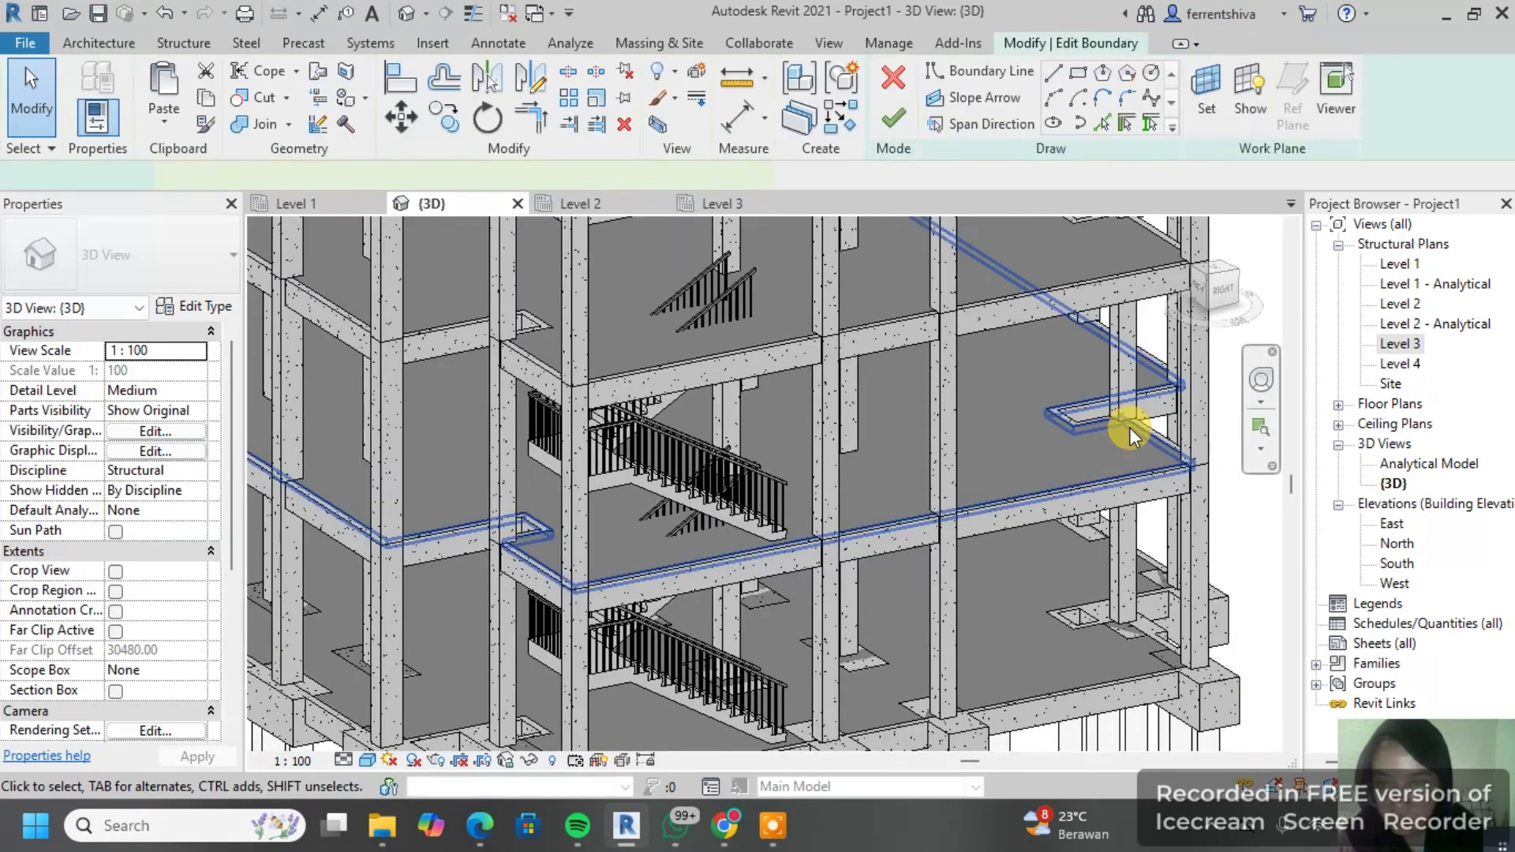
left_click(599, 204)
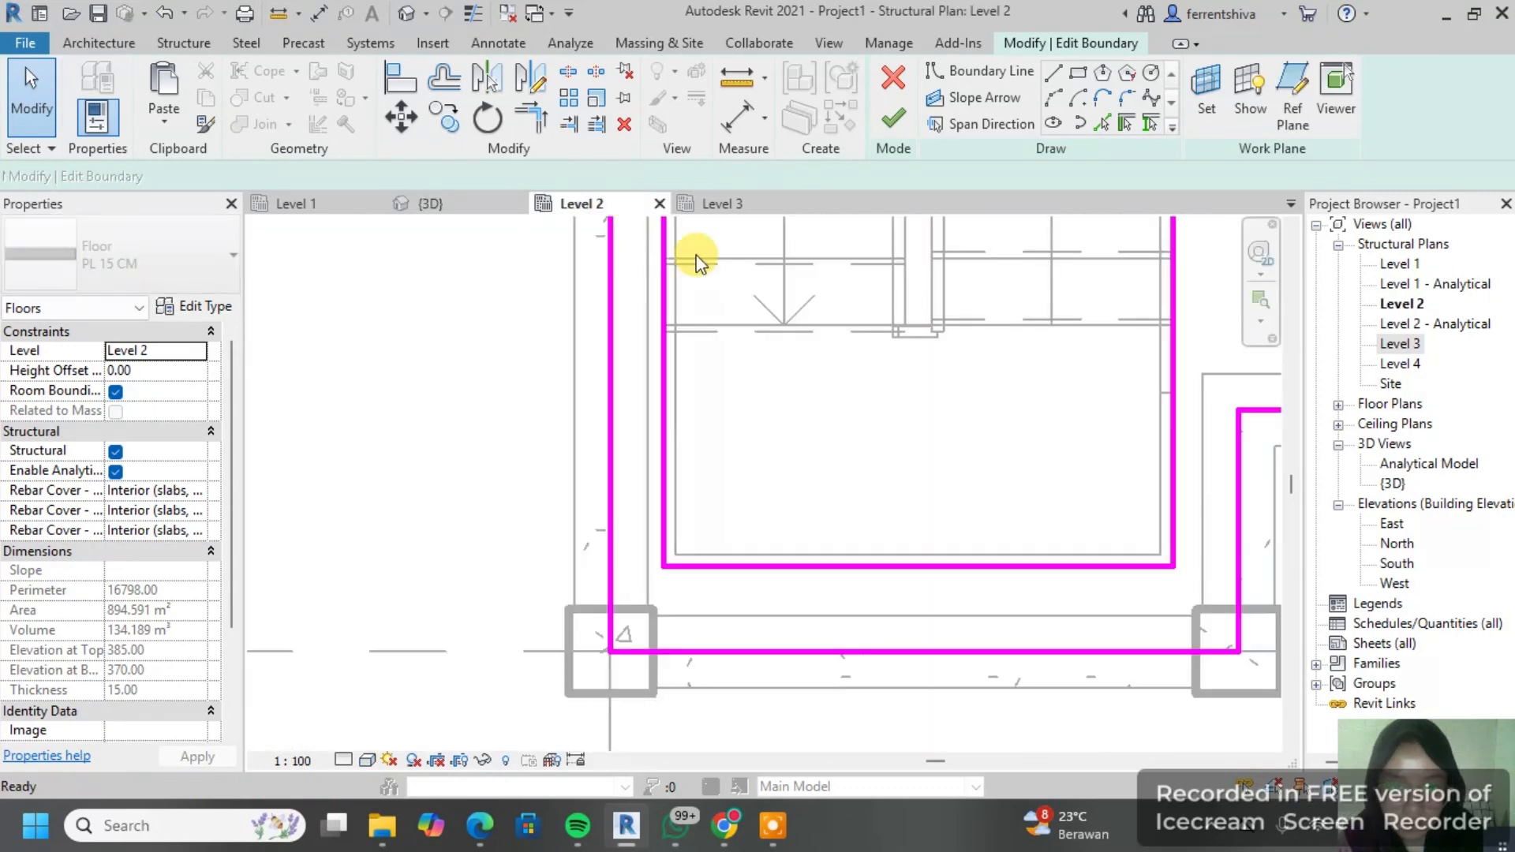
Step: Add a rectangular opening around the mirrored stairs near grid R to the Level 2 floor boundary and finish the edit
scroll(1092, 382, "down", 5)
scroll(1033, 406, "up", 2)
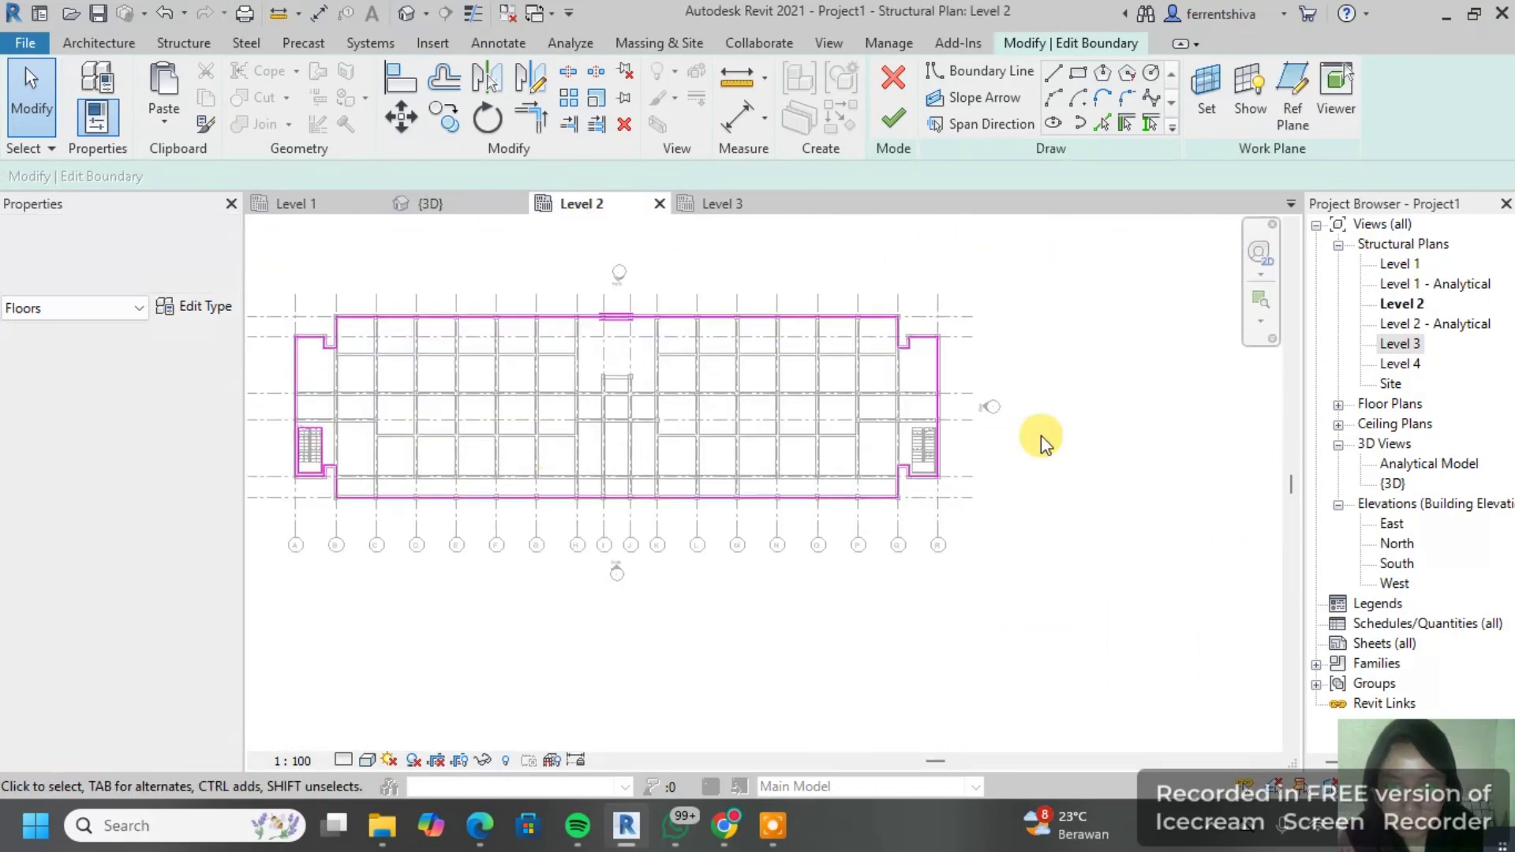
scroll(1008, 399, "up", 4)
left_click(1078, 72)
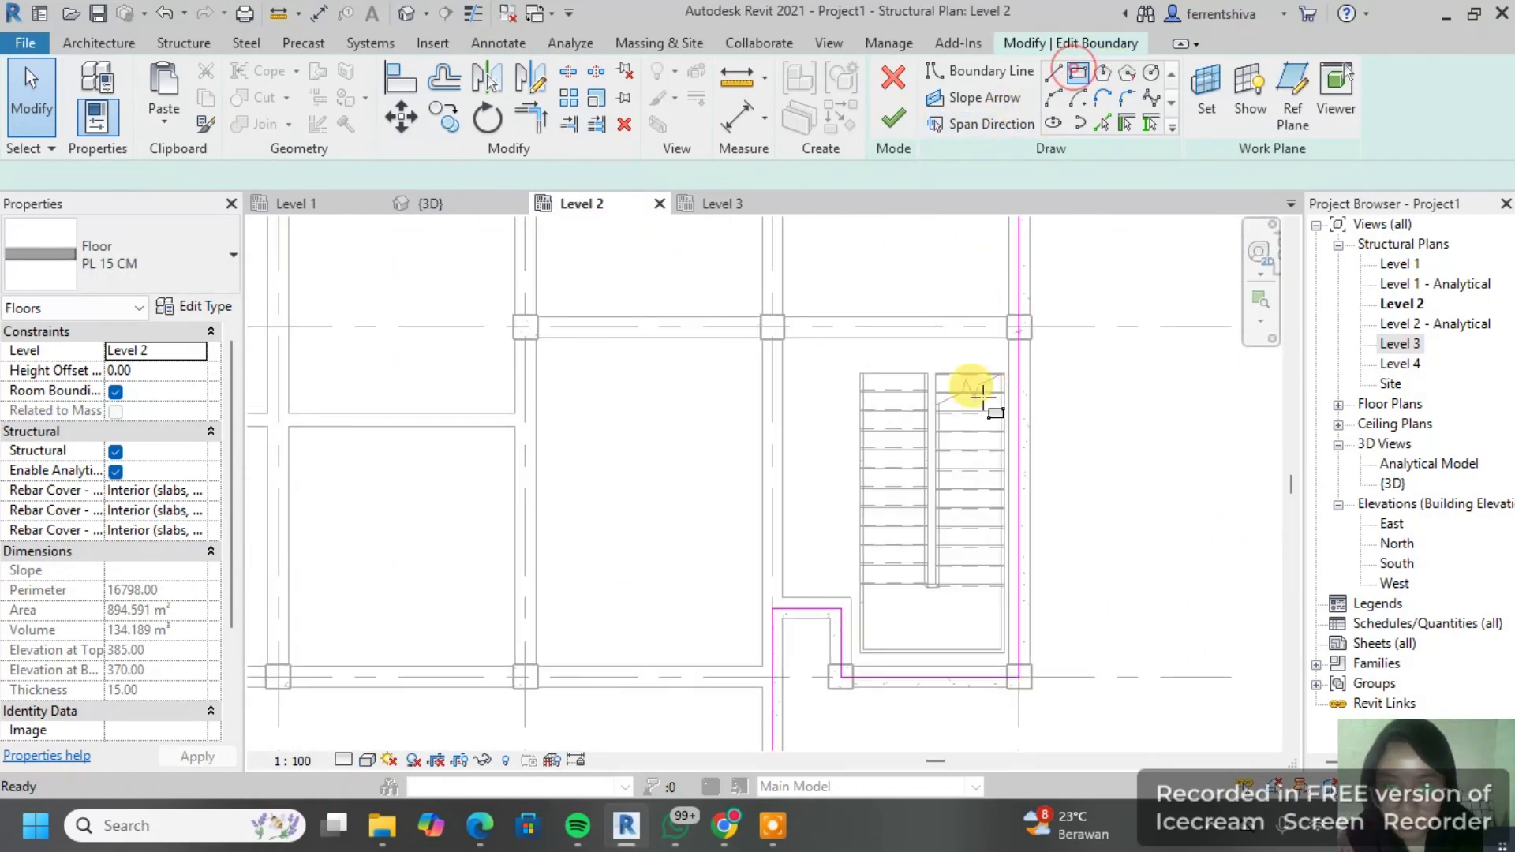
scroll(981, 399, "up", 3)
left_click(802, 310)
scroll(1058, 457, "down", 2)
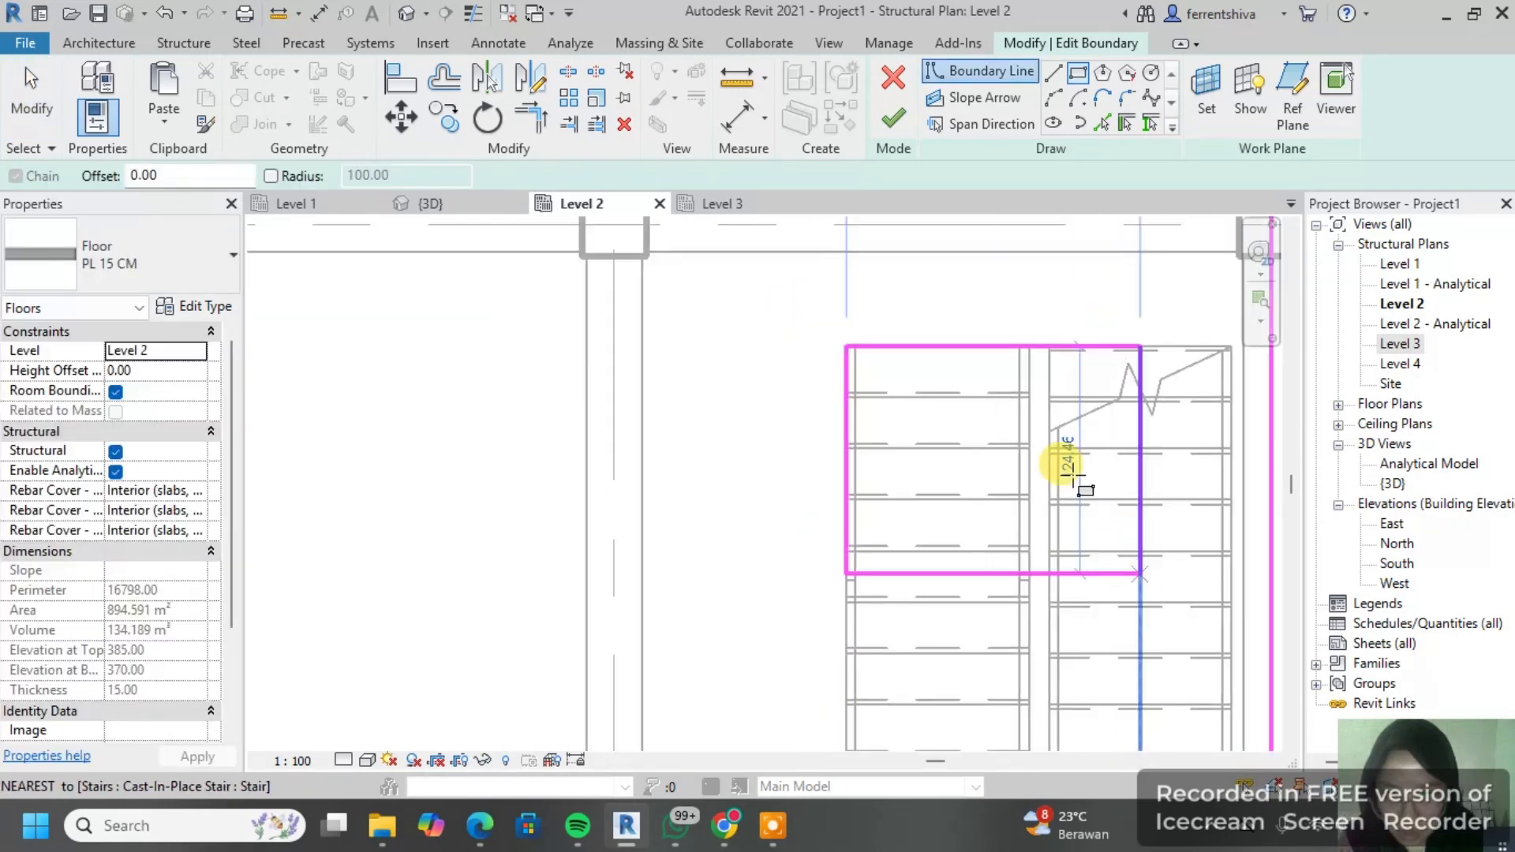
scroll(1042, 629, "up", 6)
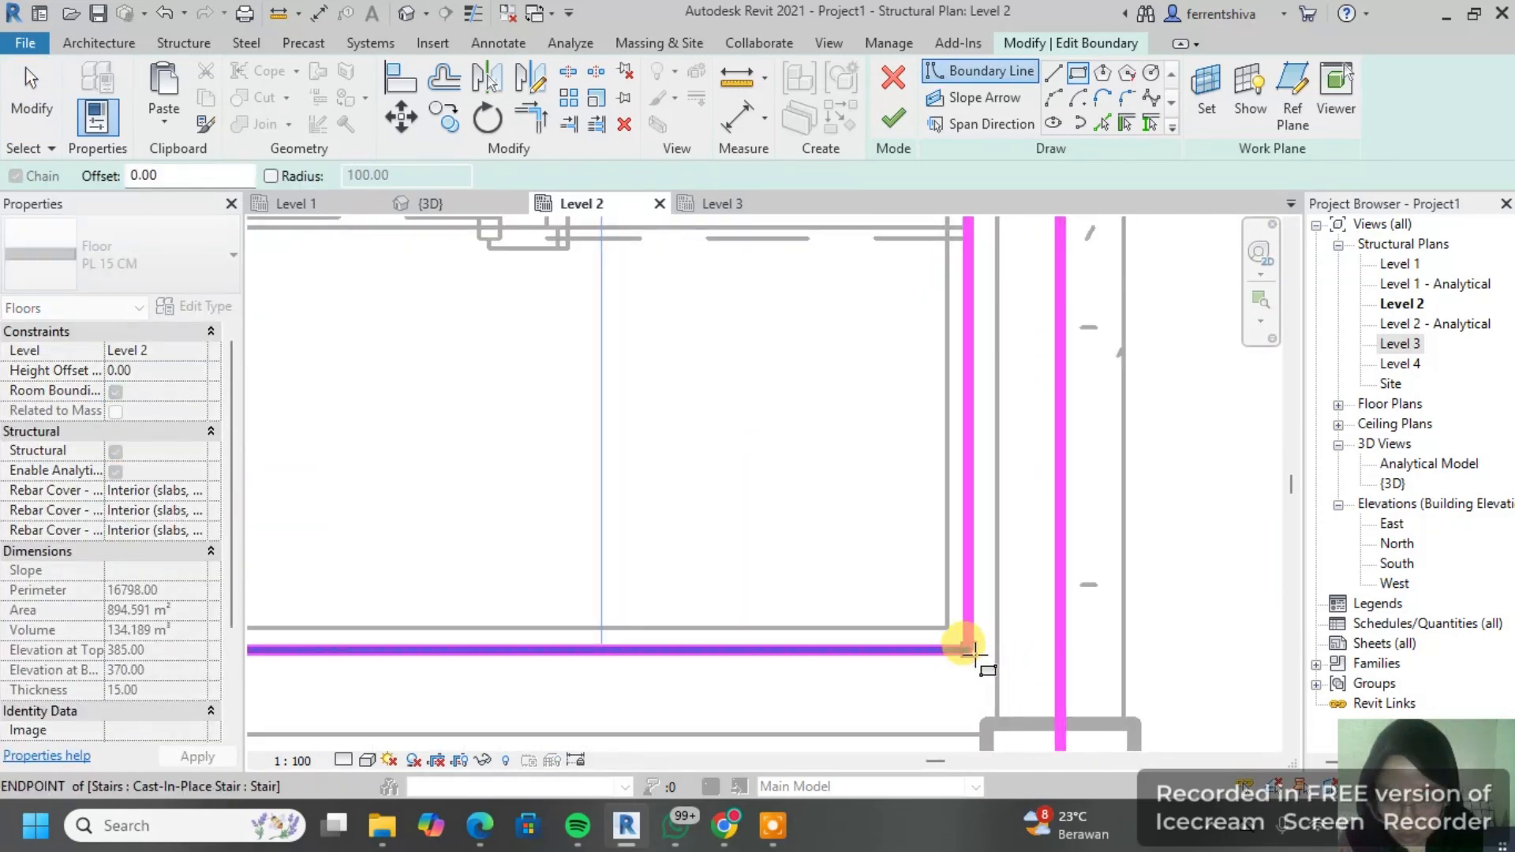
left_click(971, 649)
scroll(900, 424, "down", 3)
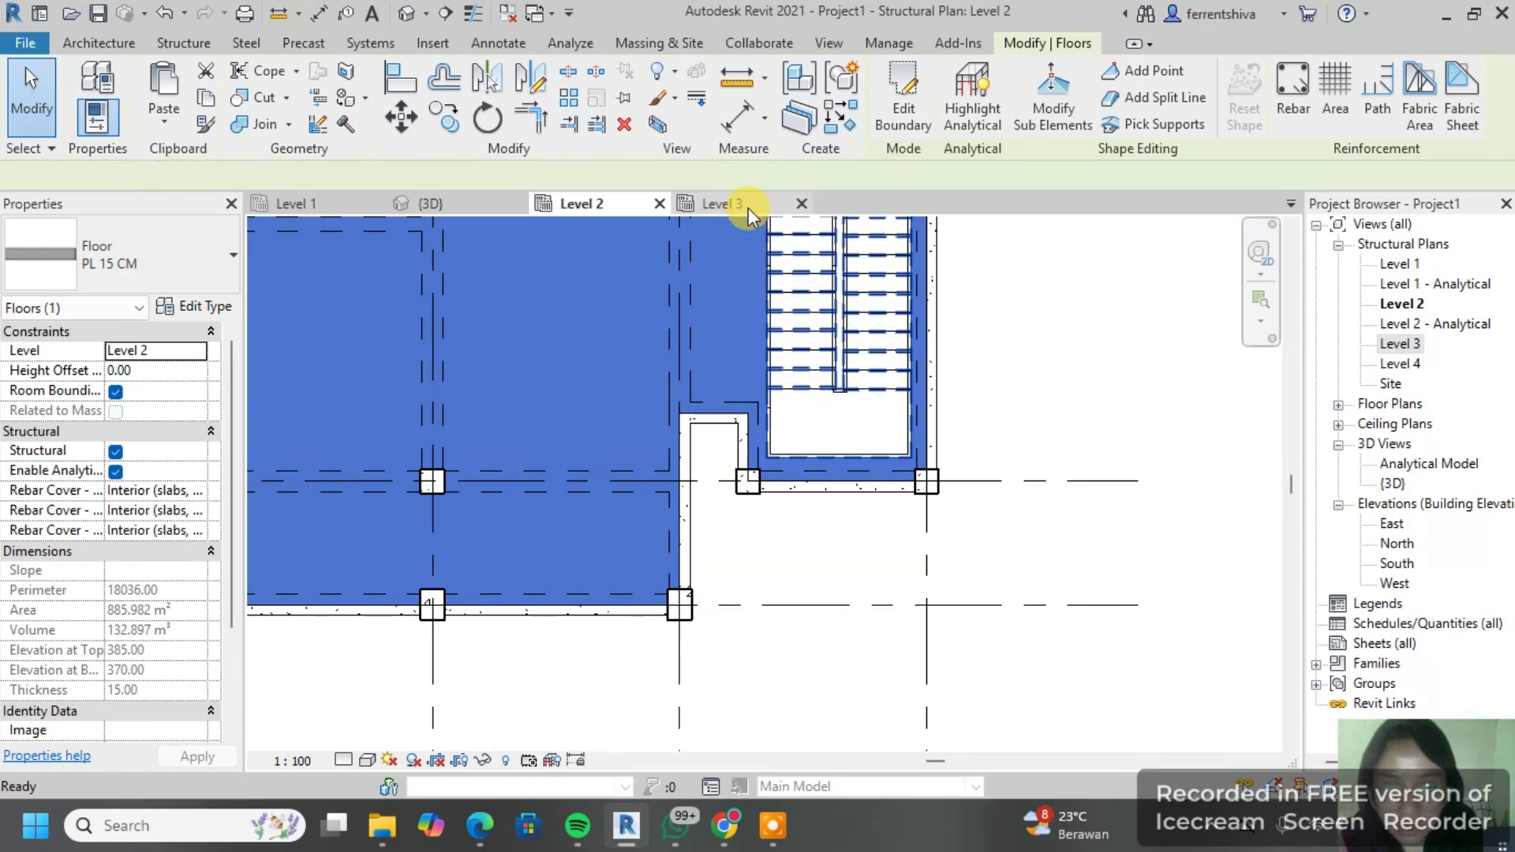
Step: Select the Level 3 floor in 3D and open its boundary for editing in the Level 3 plan
left_click(724, 203)
left_click(431, 203)
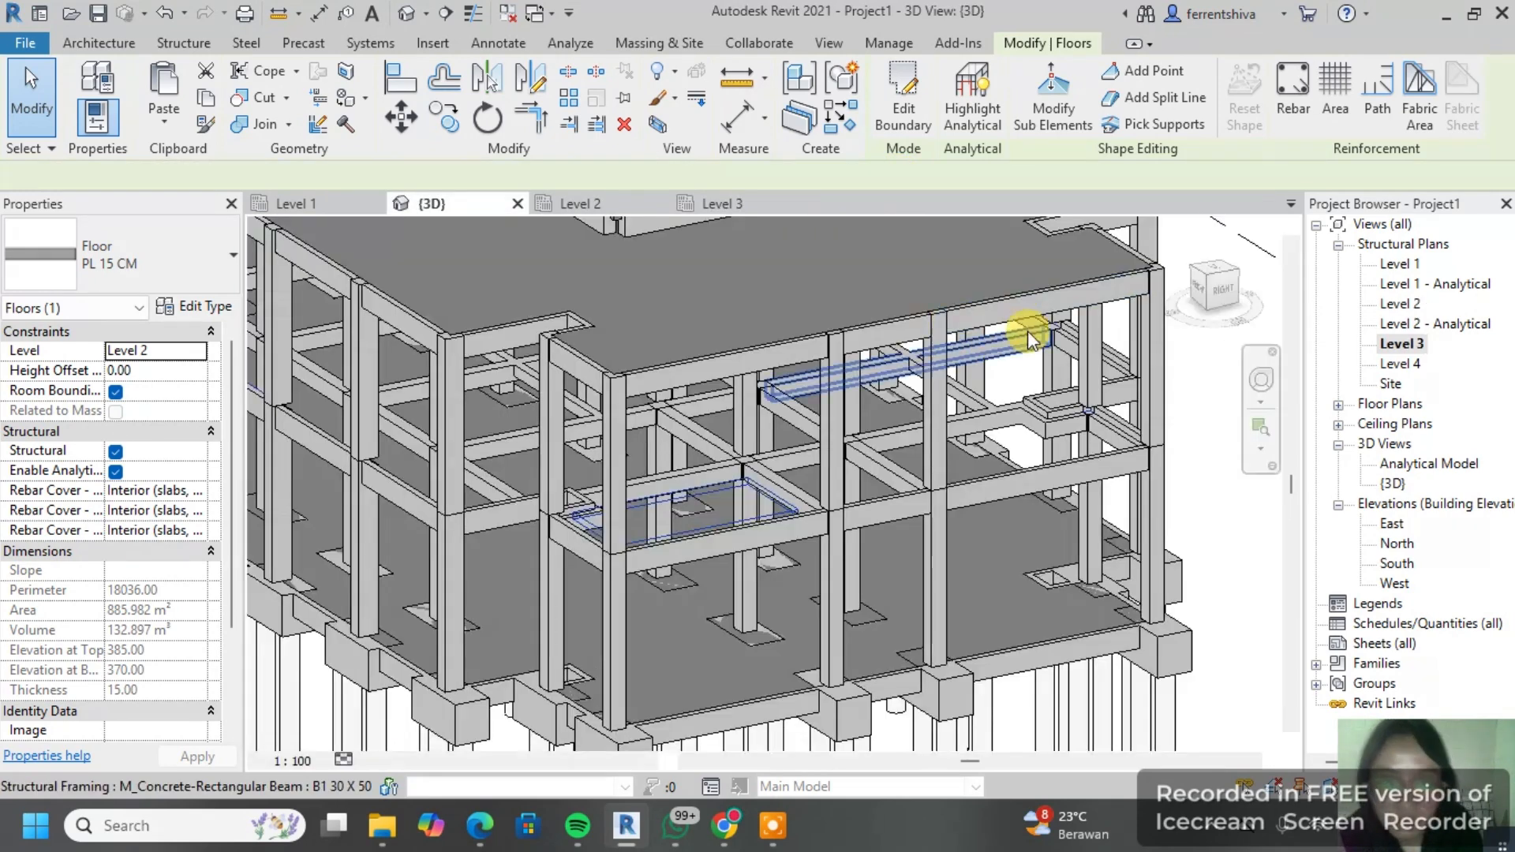
left_click(1007, 348)
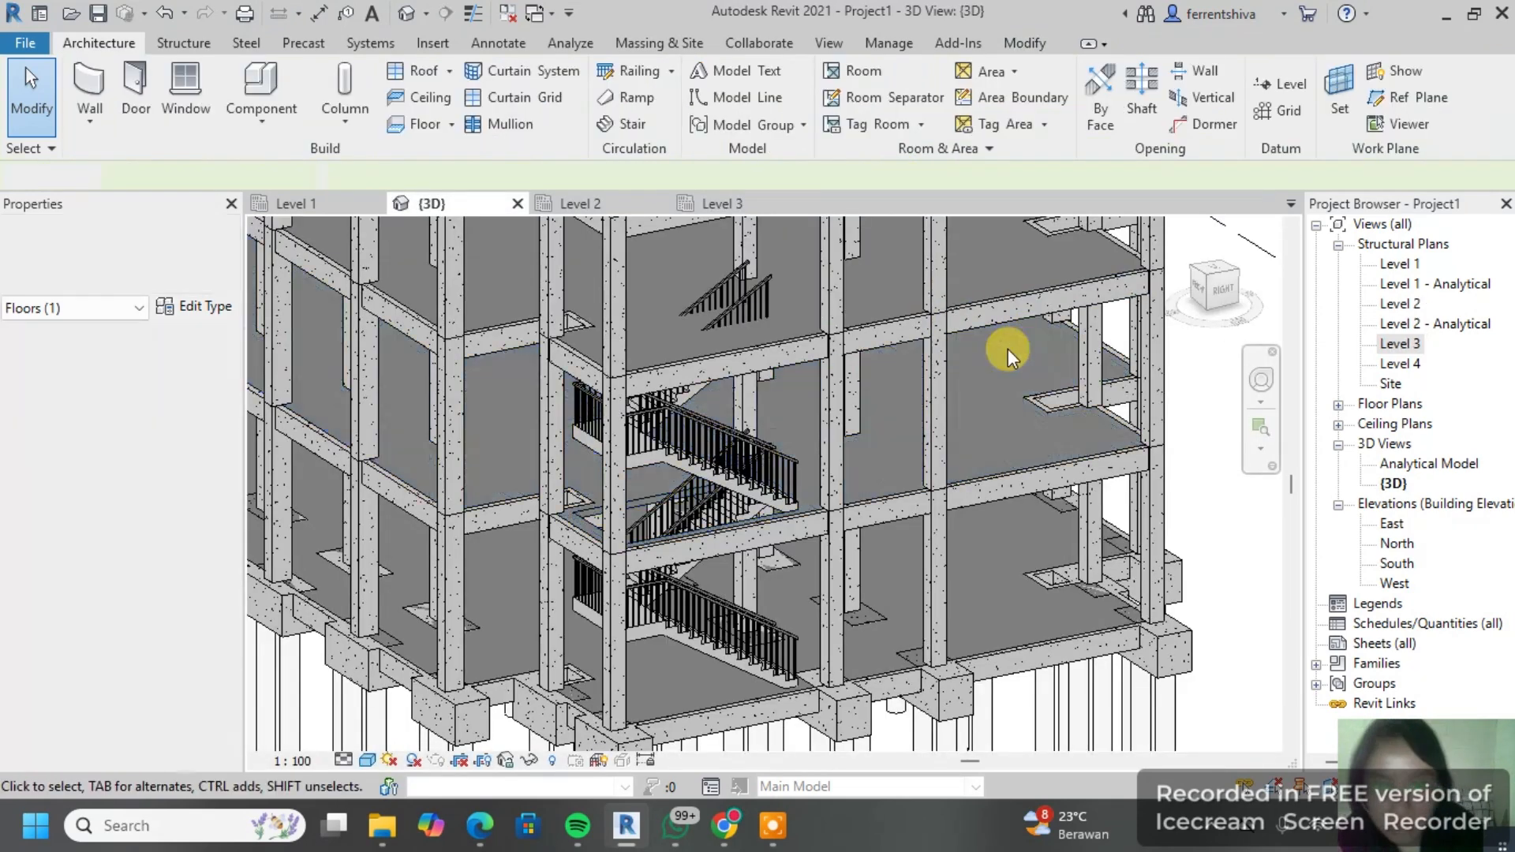
double_click(1104, 251)
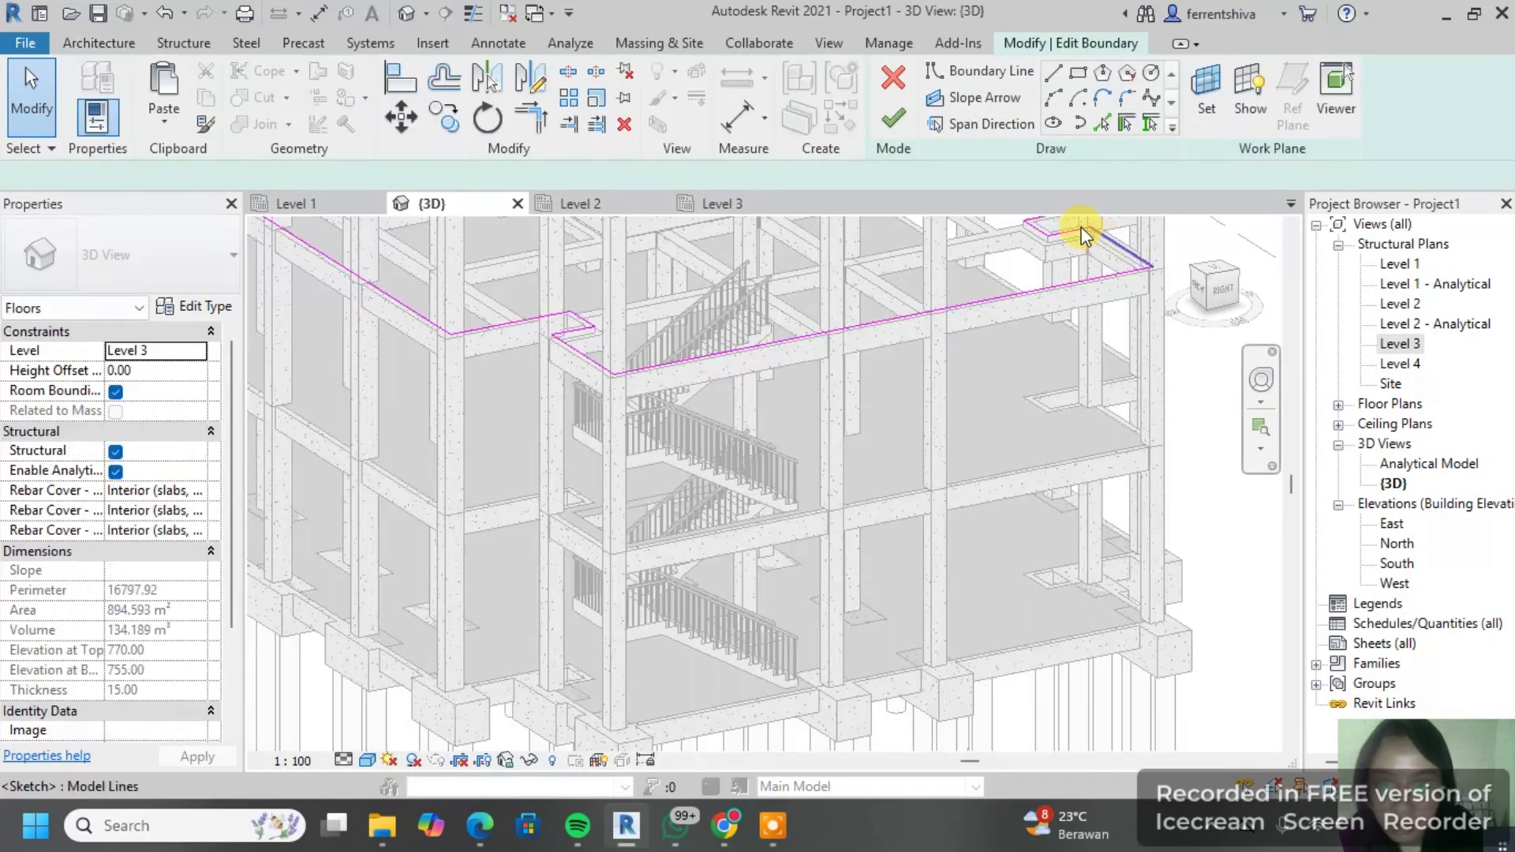
left_click(720, 205)
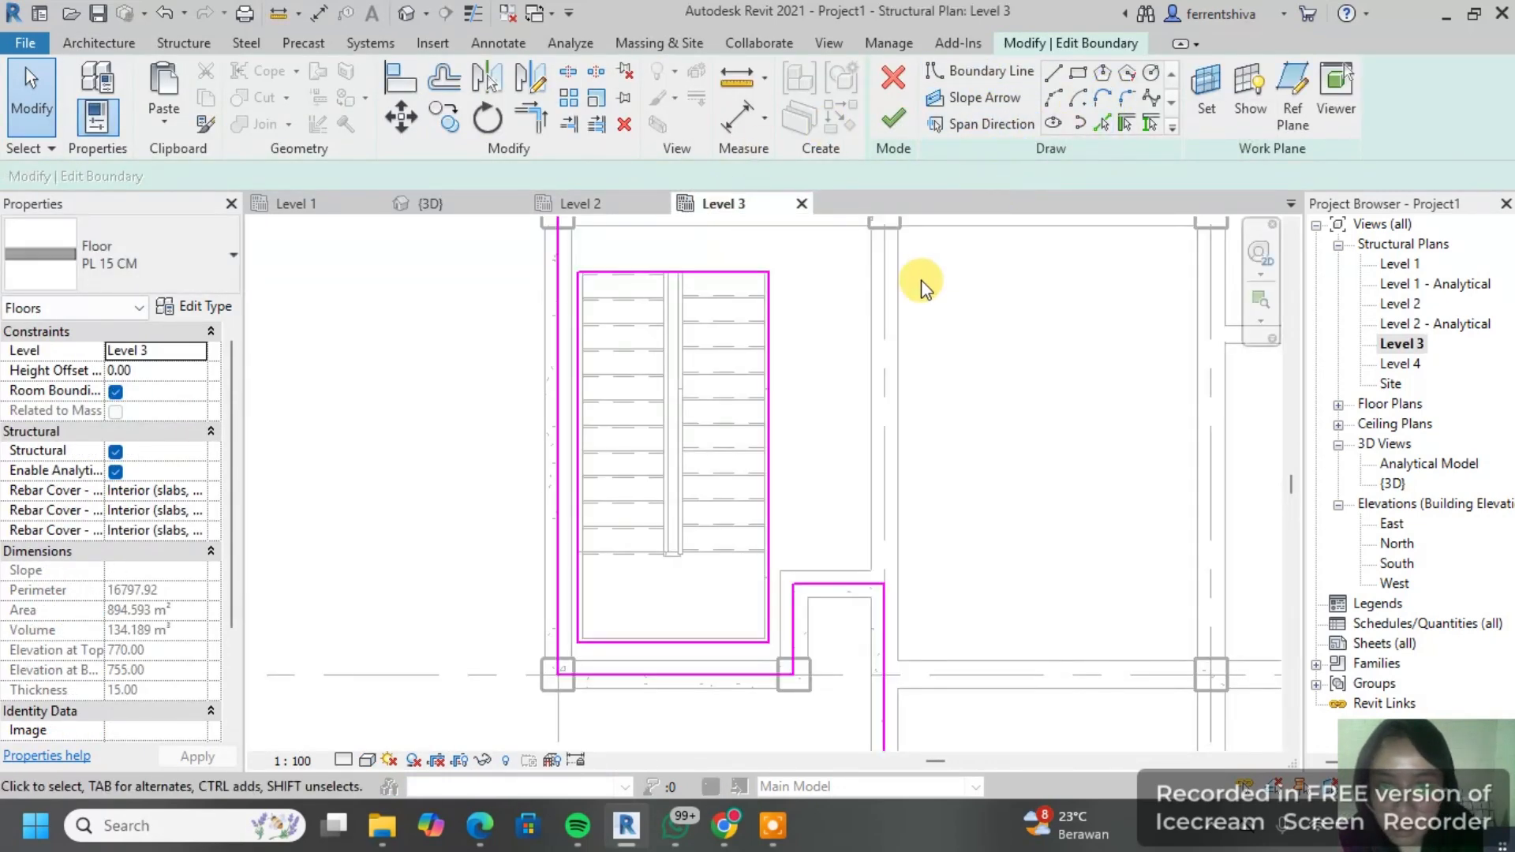
Step: Add a rectangular opening around the mirrored stairs between grids Q and R to the Level 3 floor boundary and finish the edit
scroll(1004, 328, "down", 3)
middle_click_drag(1004, 328, 971, 396)
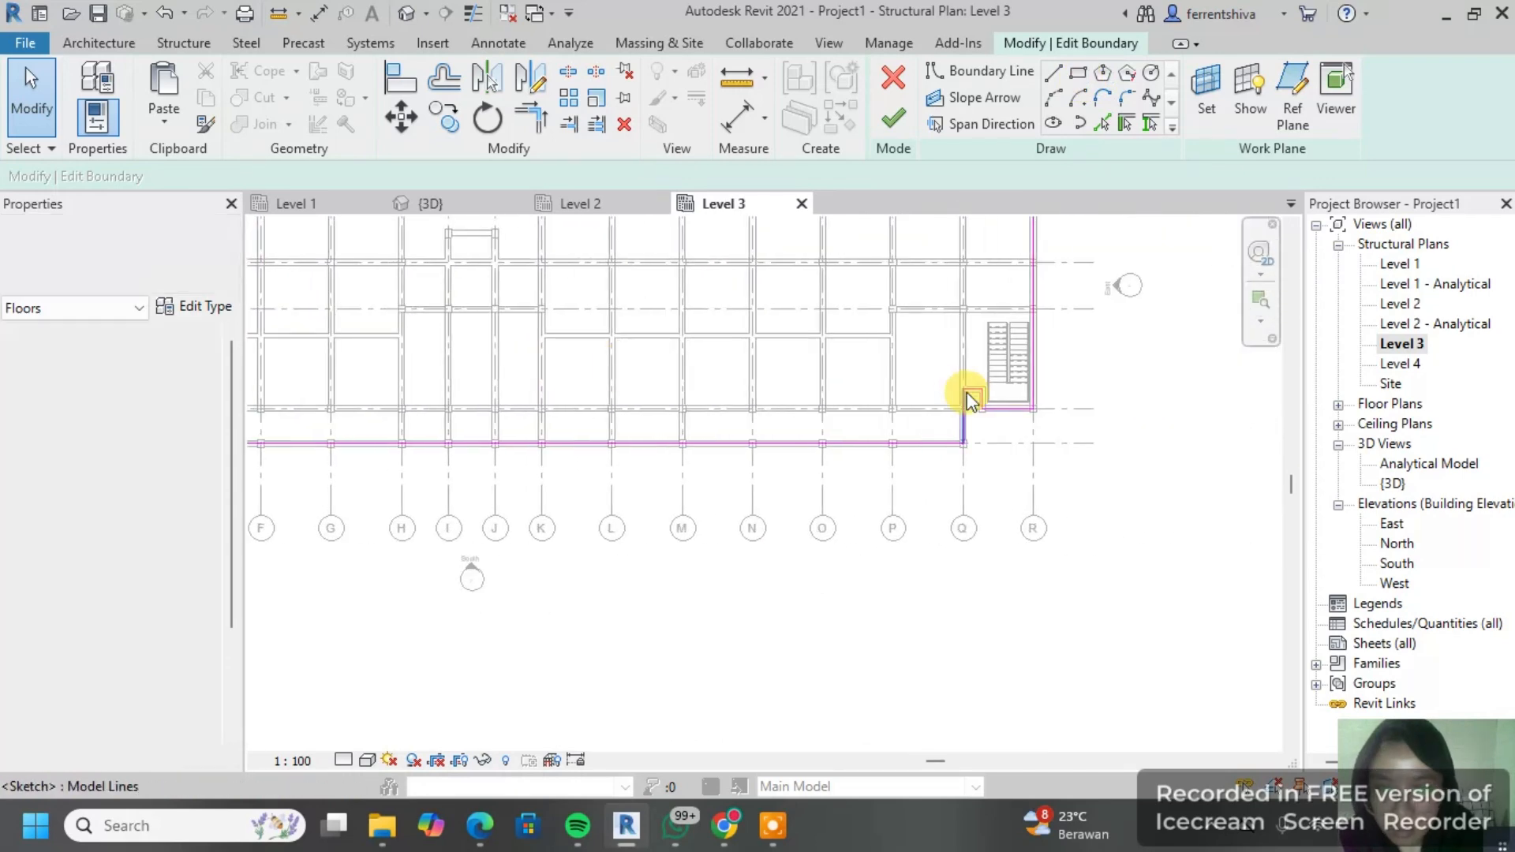
scroll(1018, 339, "up", 3)
scroll(1018, 339, "up", 3)
left_click(1078, 73)
scroll(873, 329, "up", 3)
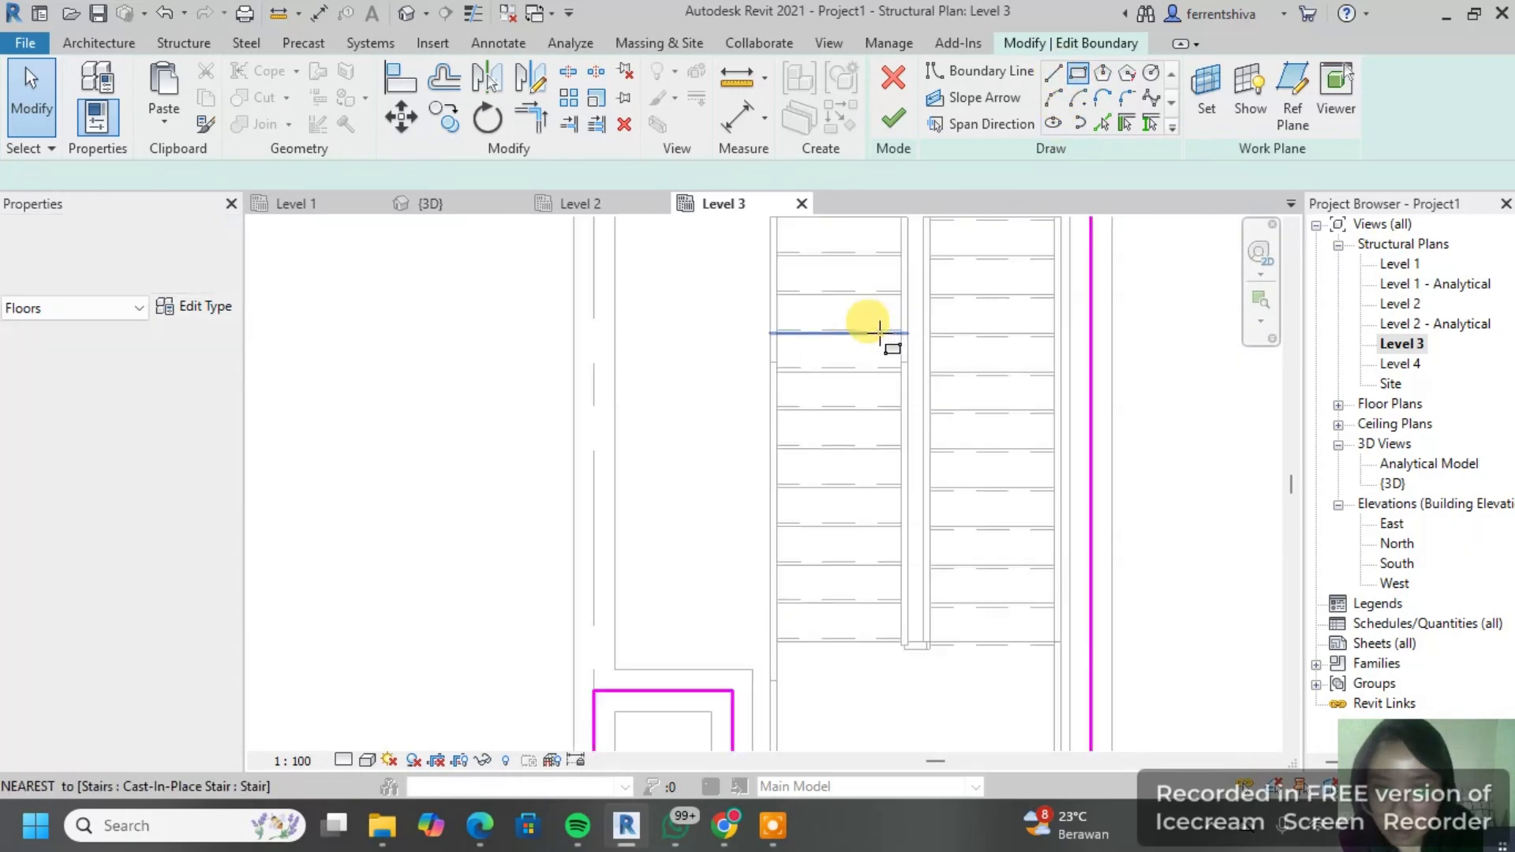
left_click(760, 282)
scroll(760, 281, "down", 3)
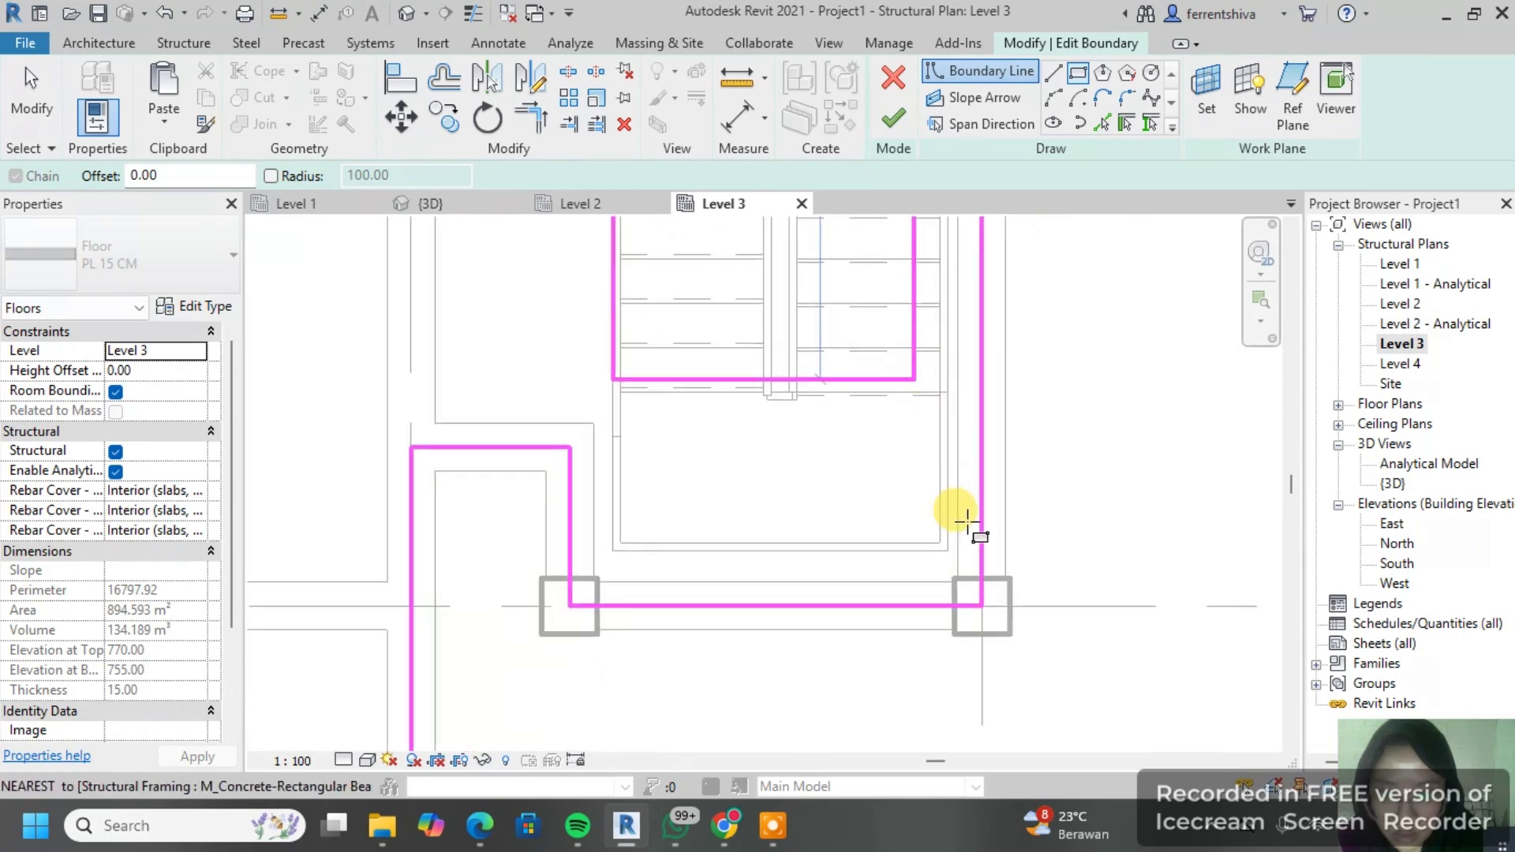
scroll(1058, 507, "up", 3)
left_click(934, 550)
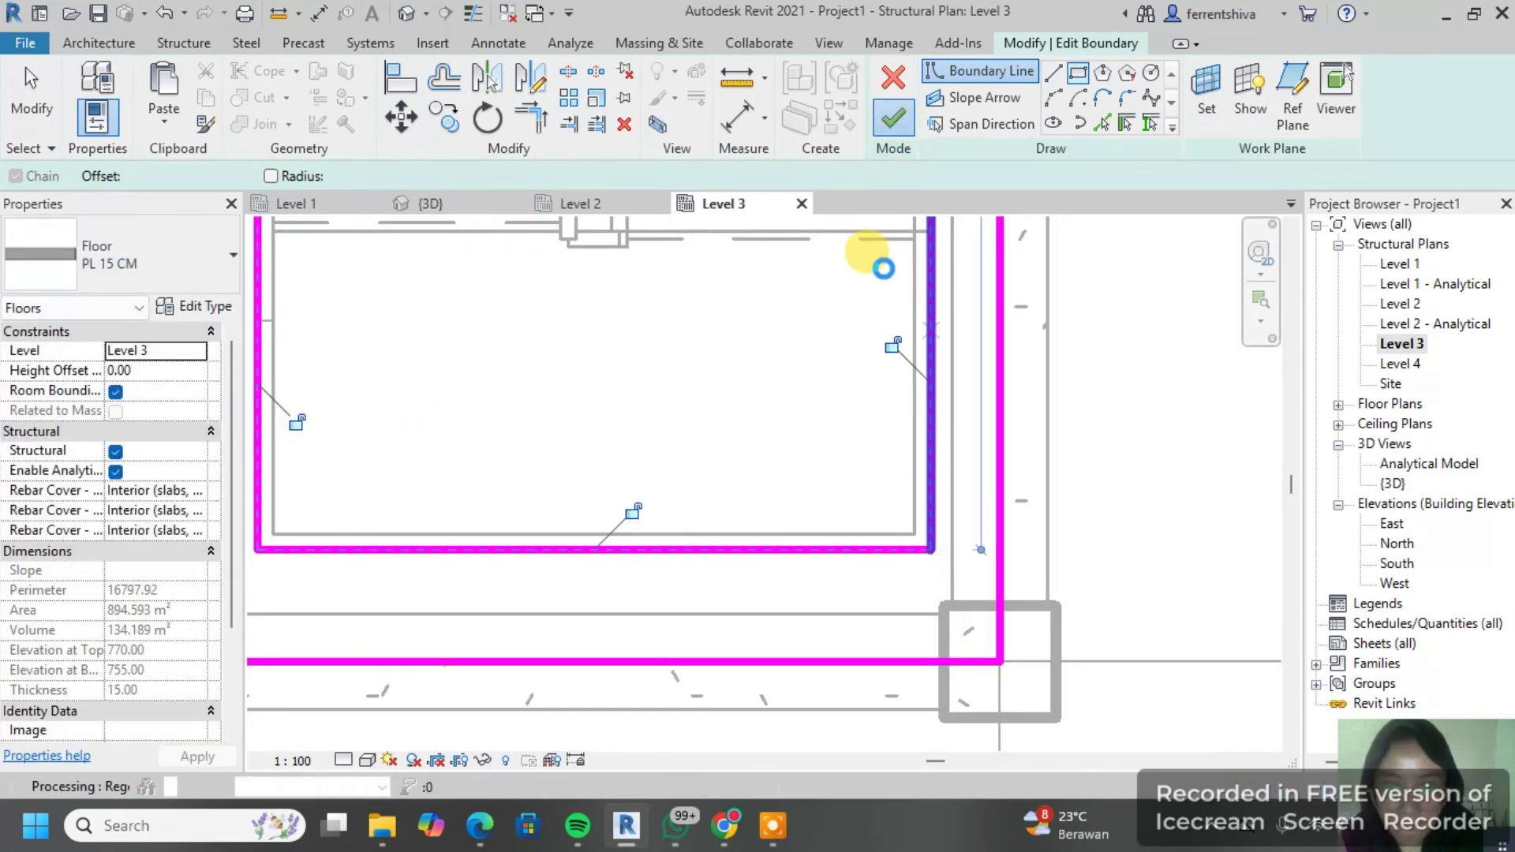
scroll(888, 300, "down", 5)
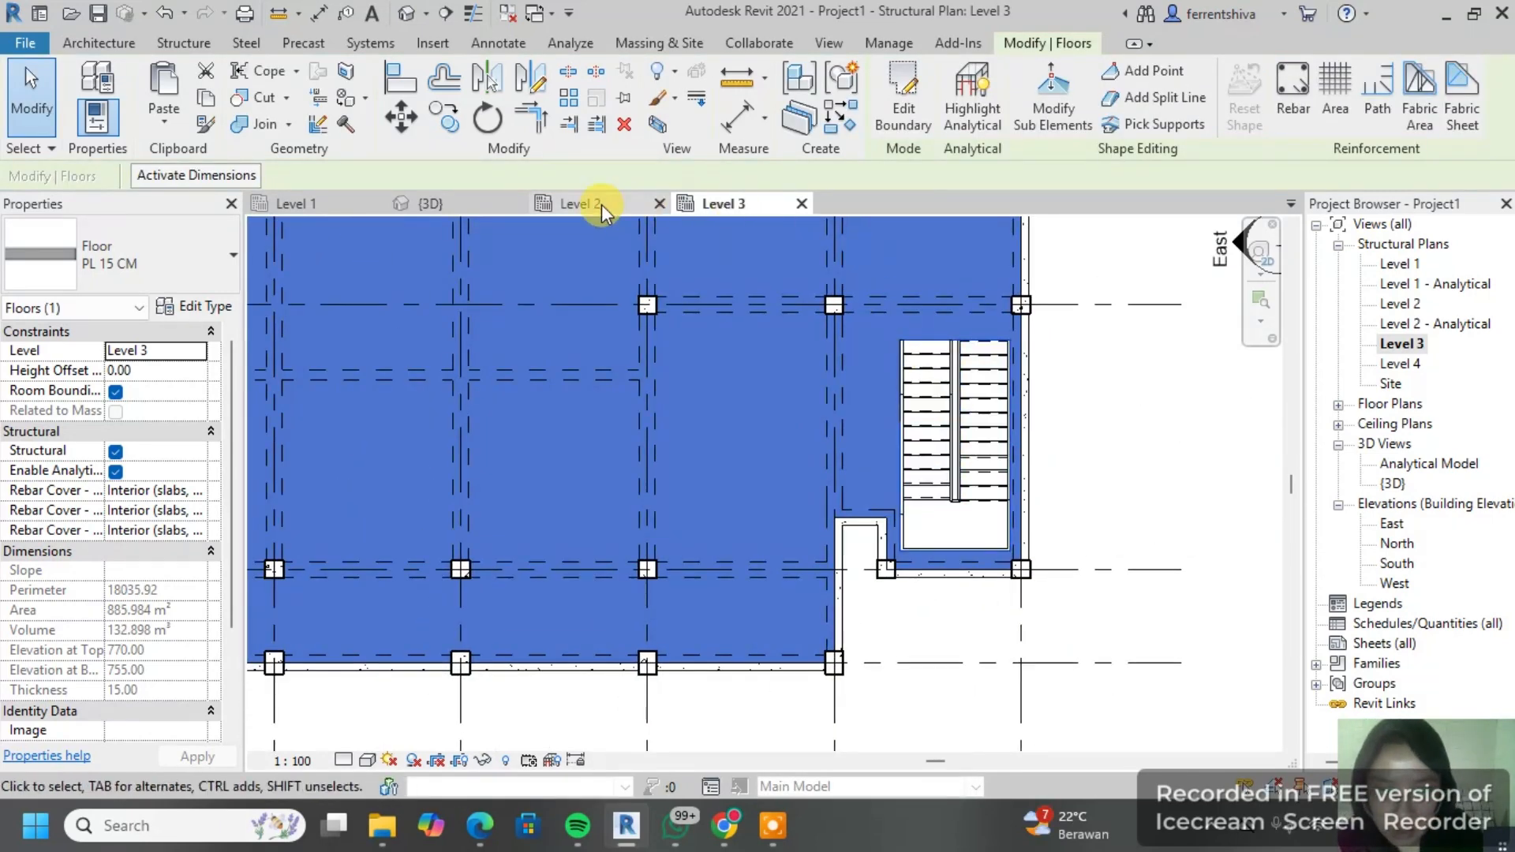
Step: Examine the stair openings at the building's end and the middle bays of the front side in 3D
left_click(601, 205)
left_click(414, 204)
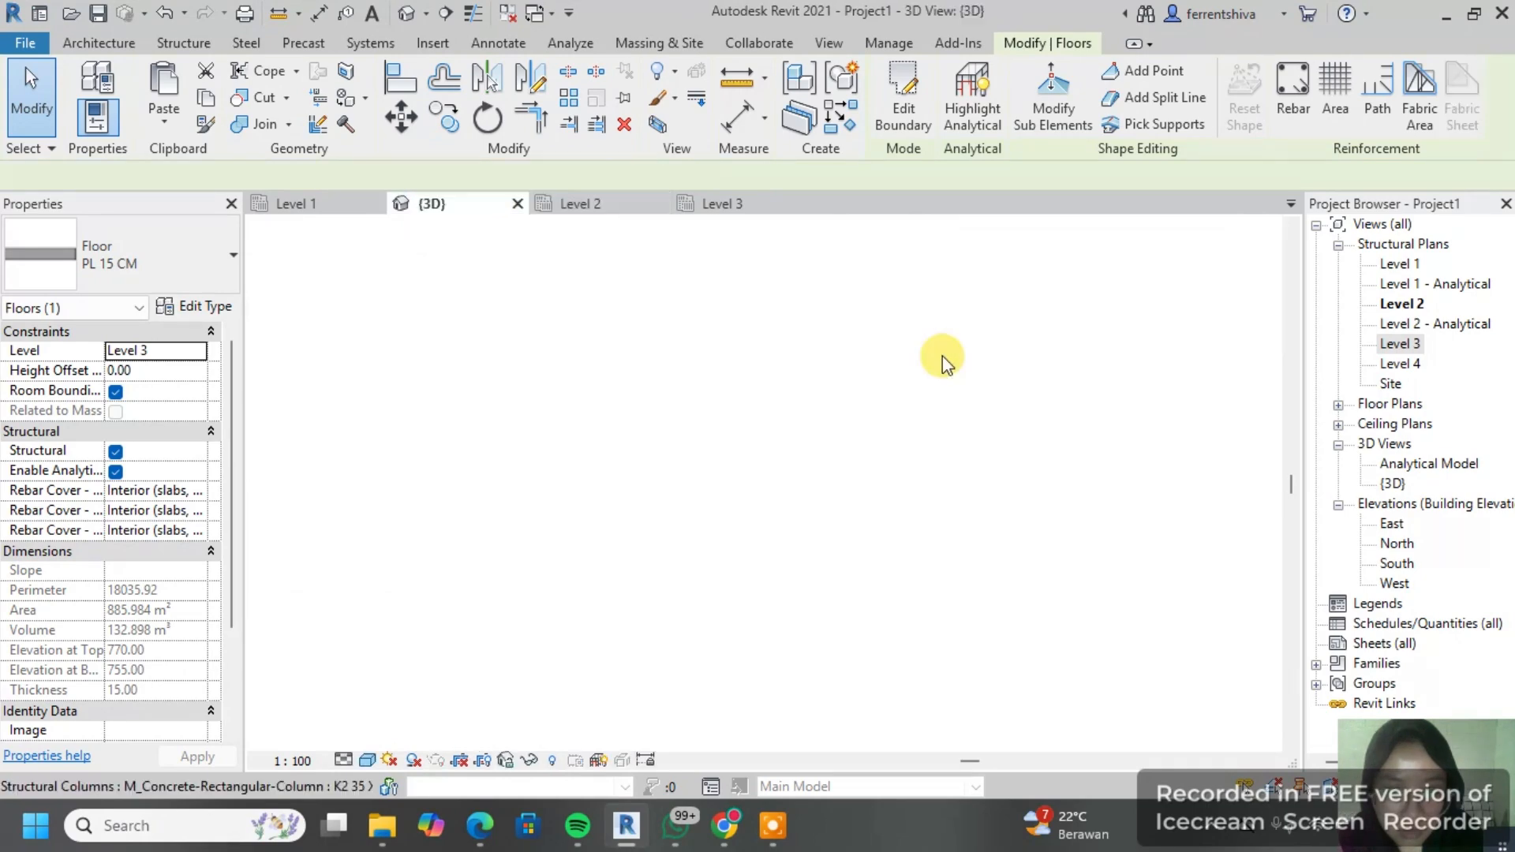
scroll(966, 434, "down", 3)
key("Escape")
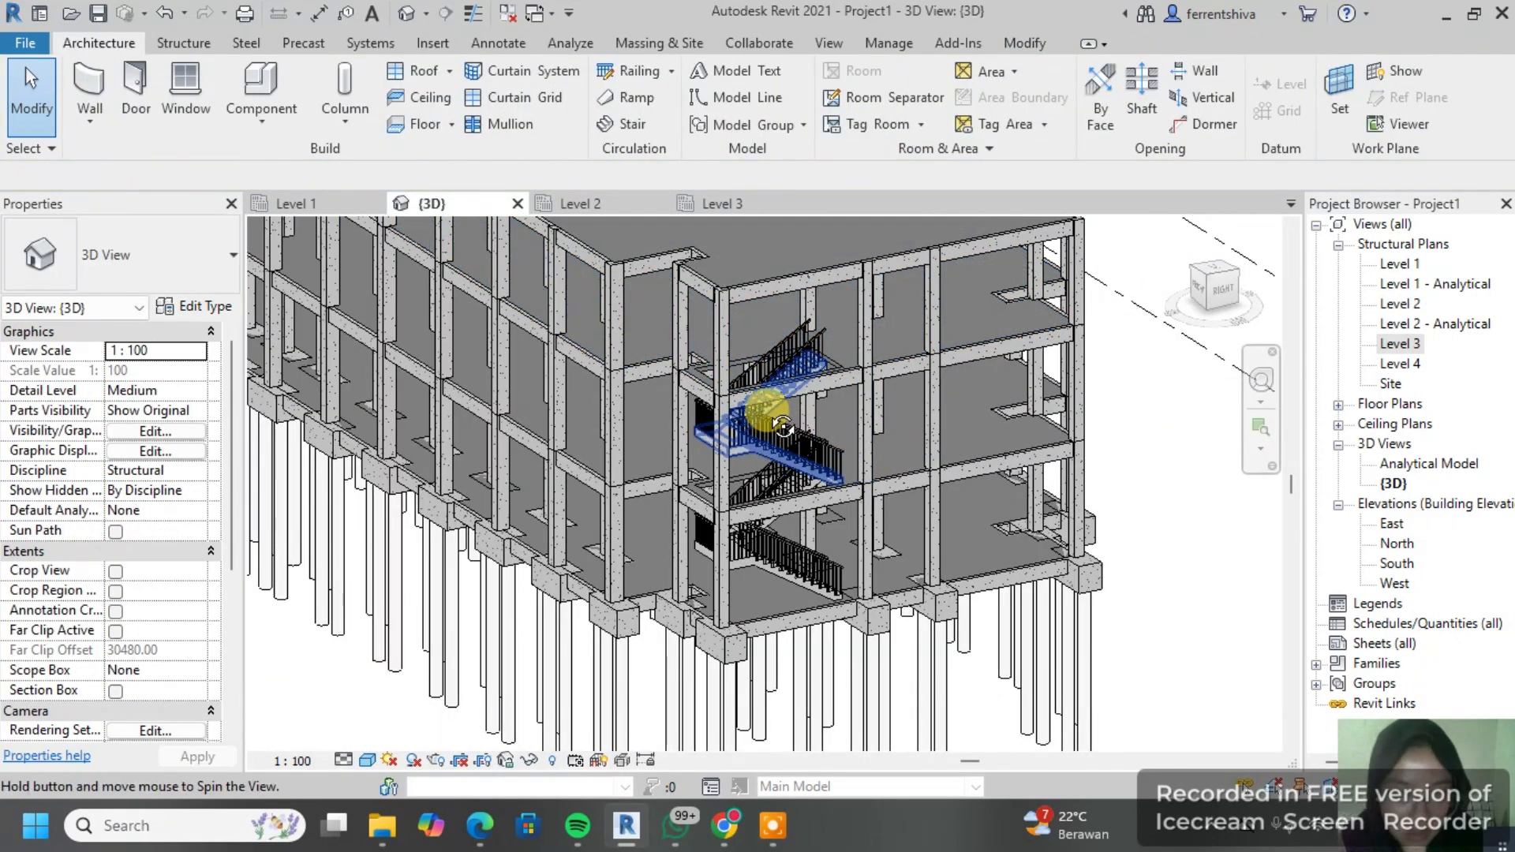
middle_click_drag(873, 444, 740, 435, "shift")
scroll(923, 428, "up", 2)
middle_click_drag(924, 429, 980, 427, "shift")
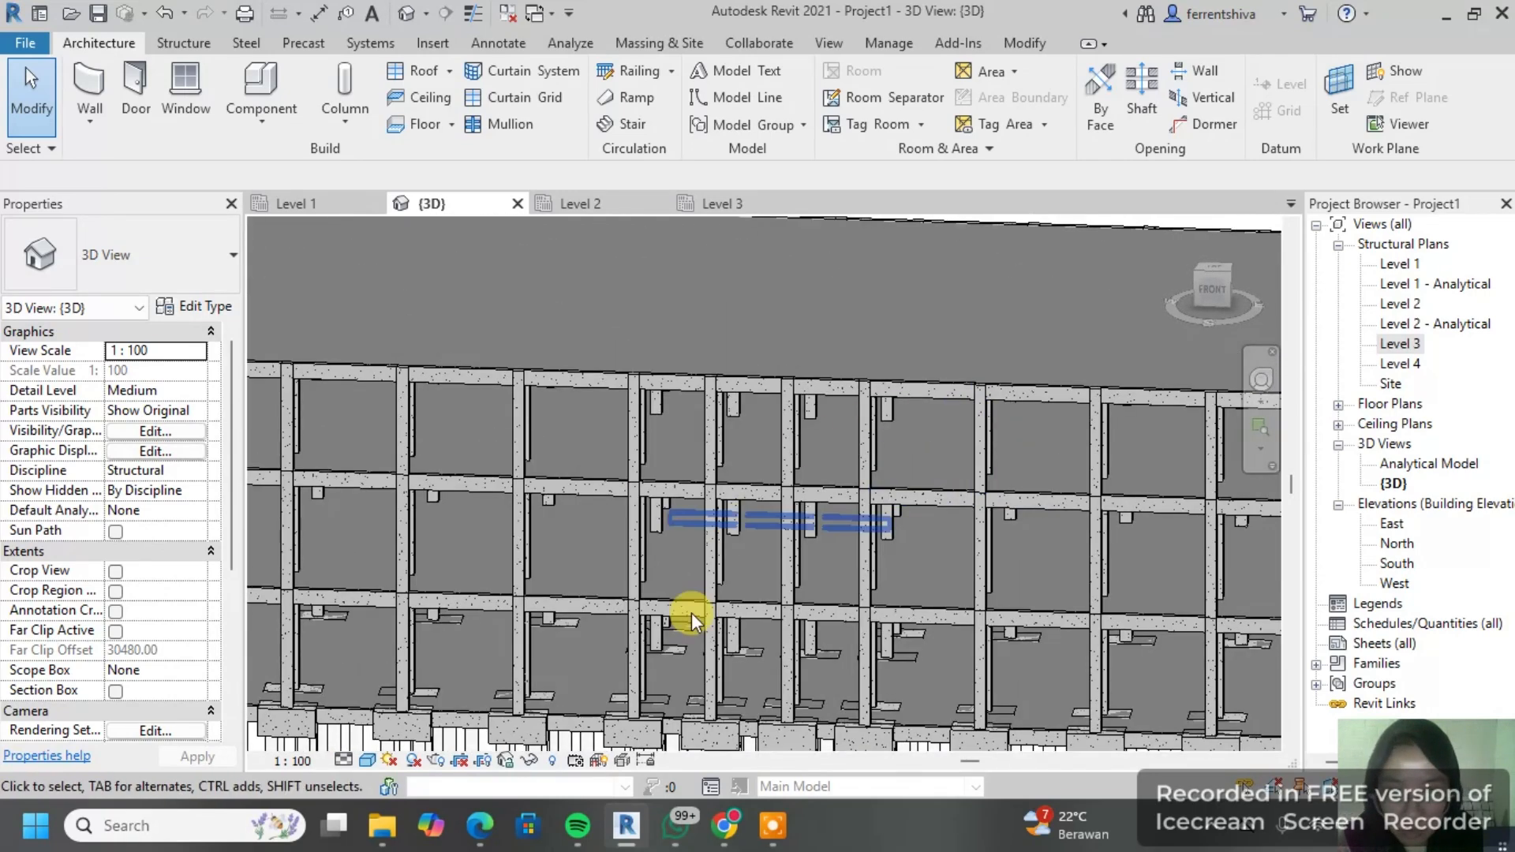
Step: Start a cast-in-place stair in the Level 1 plan and sketch a straight 308 cm run along grid J from the central pile cap's upper edge
left_click(297, 199)
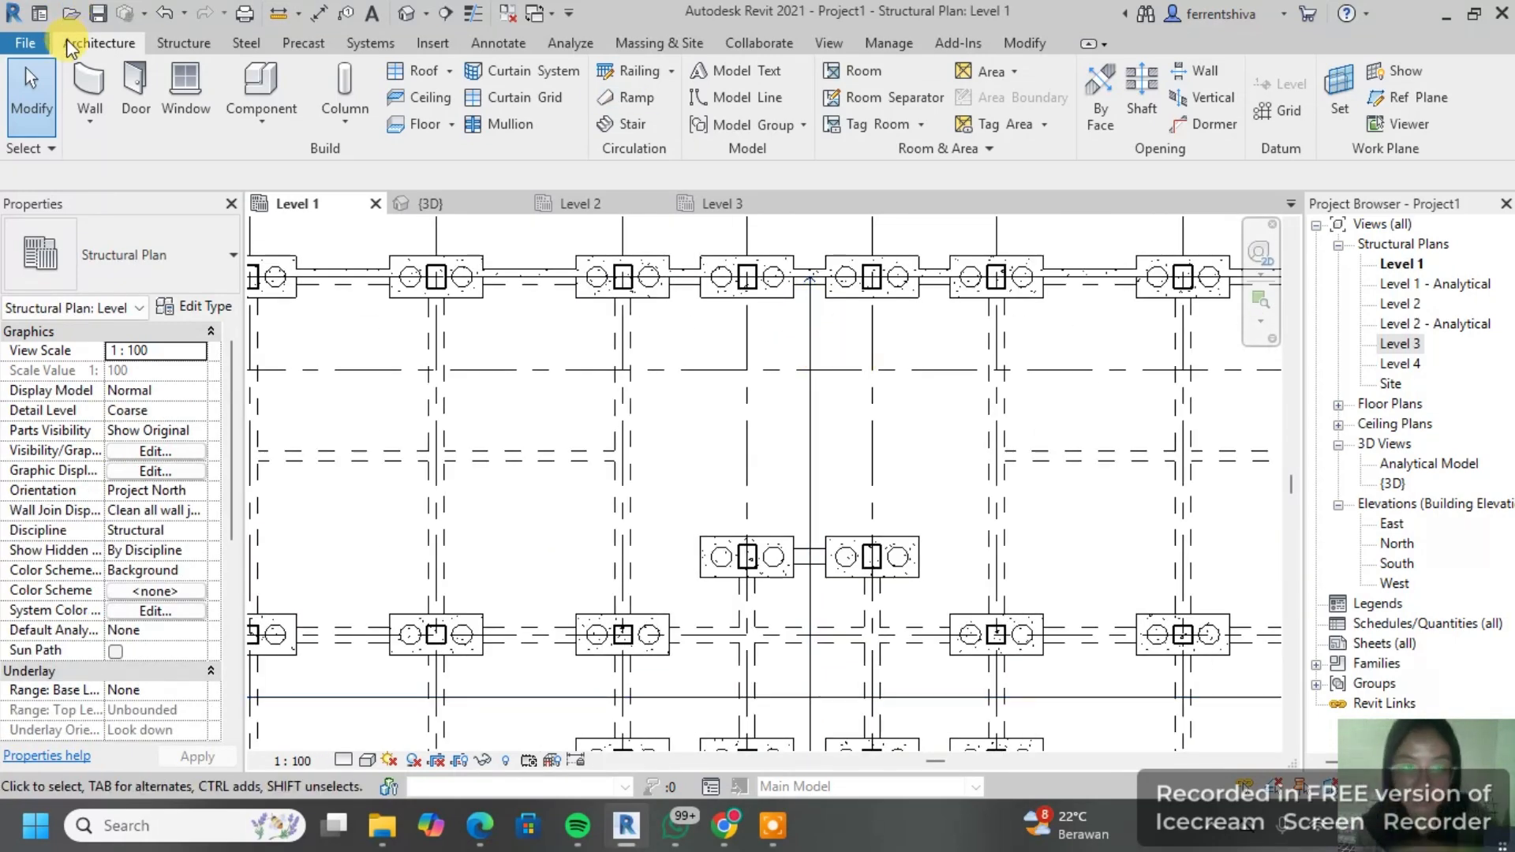
left_click(631, 124)
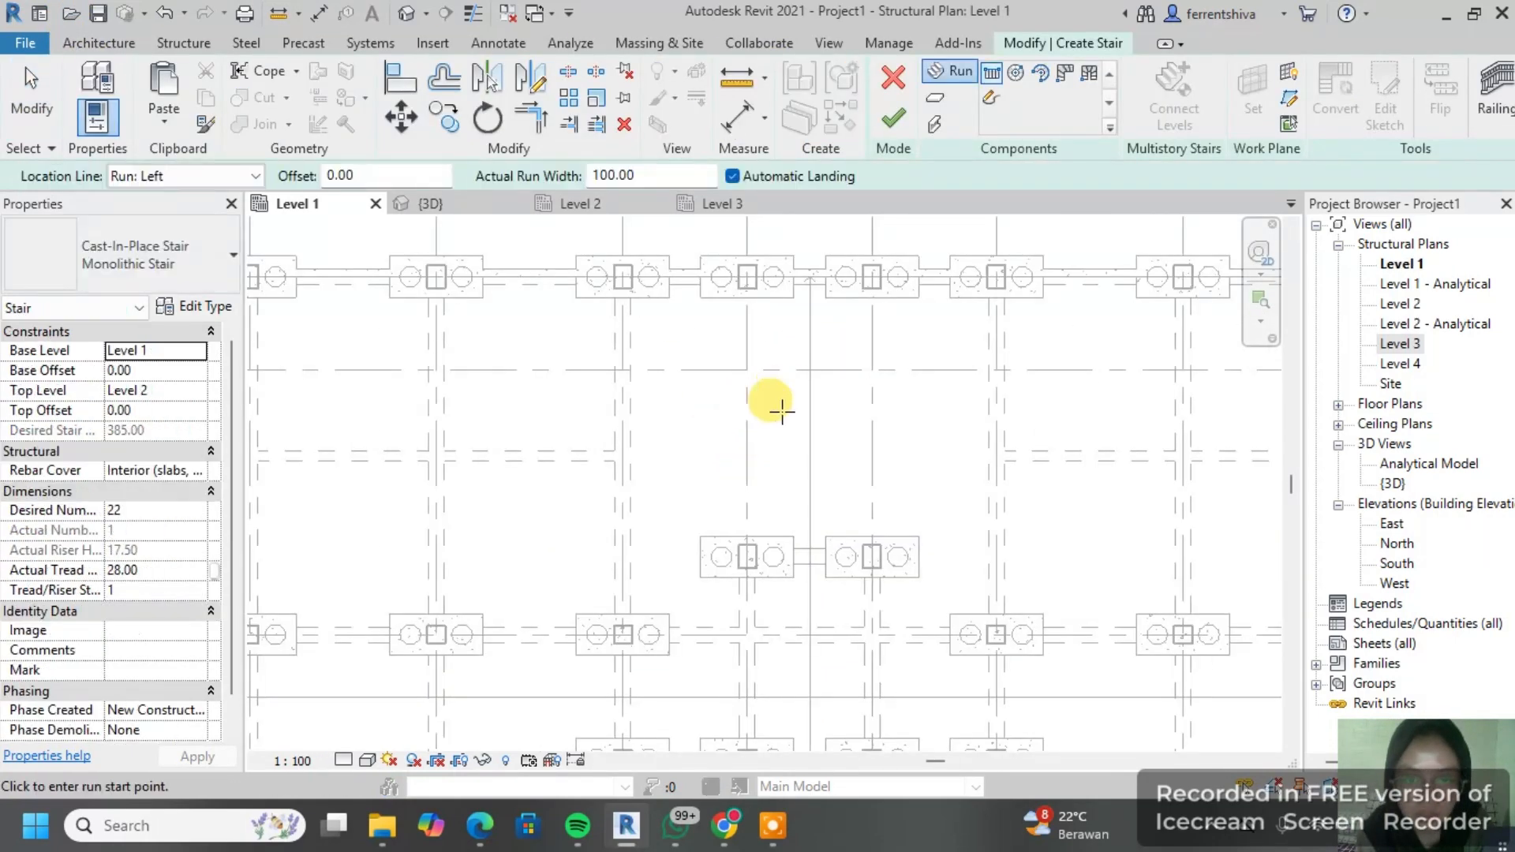
scroll(825, 541, "up", 2)
middle_click_drag(825, 542, 862, 393)
scroll(863, 371, "down", 3)
middle_click_drag(862, 298, 852, 395)
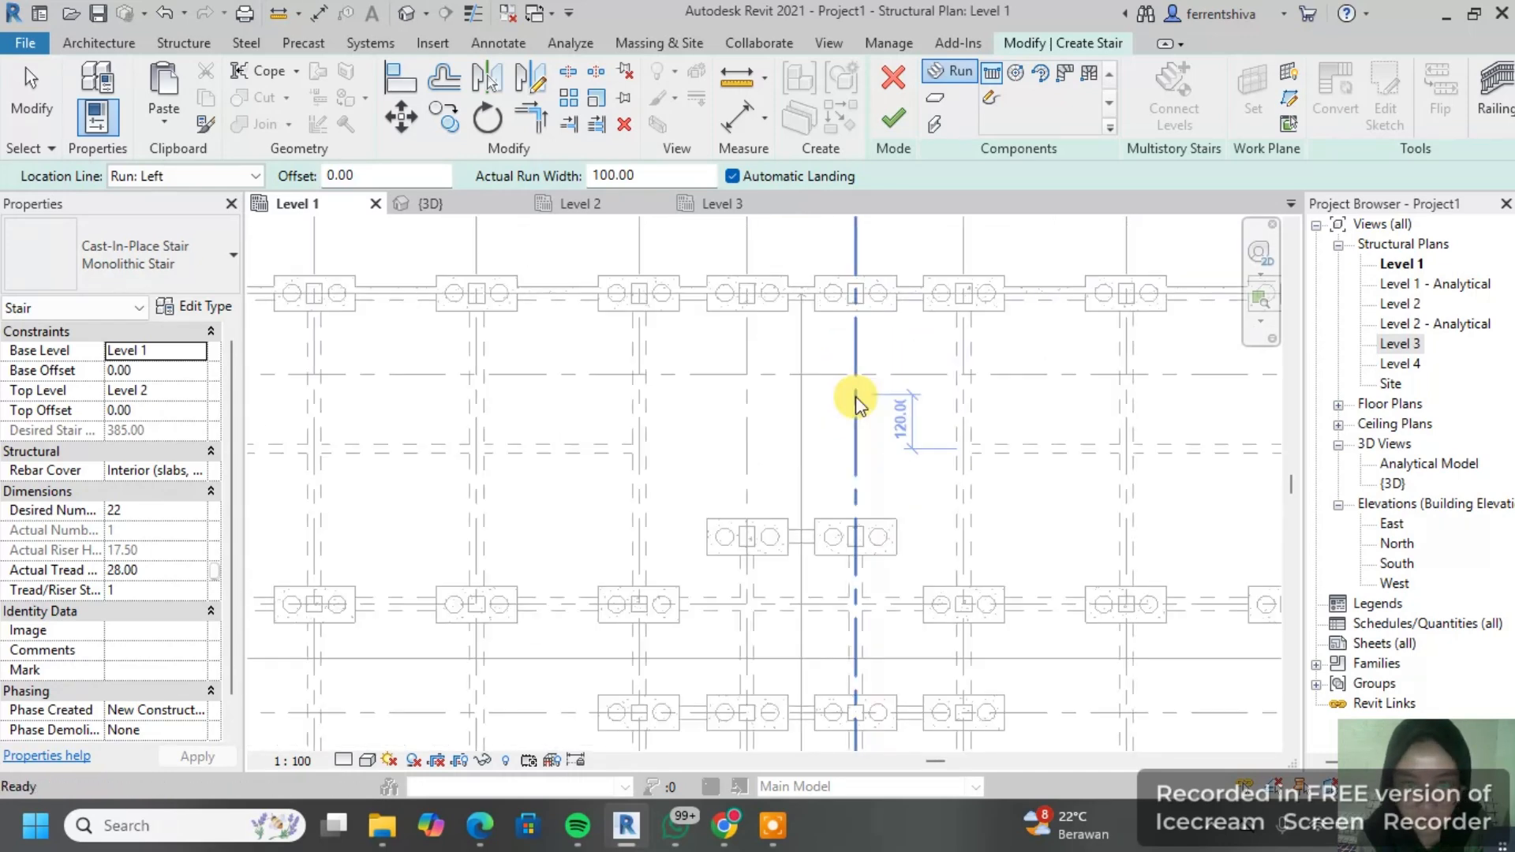
scroll(854, 404, "down", 2)
scroll(834, 451, "up", 3)
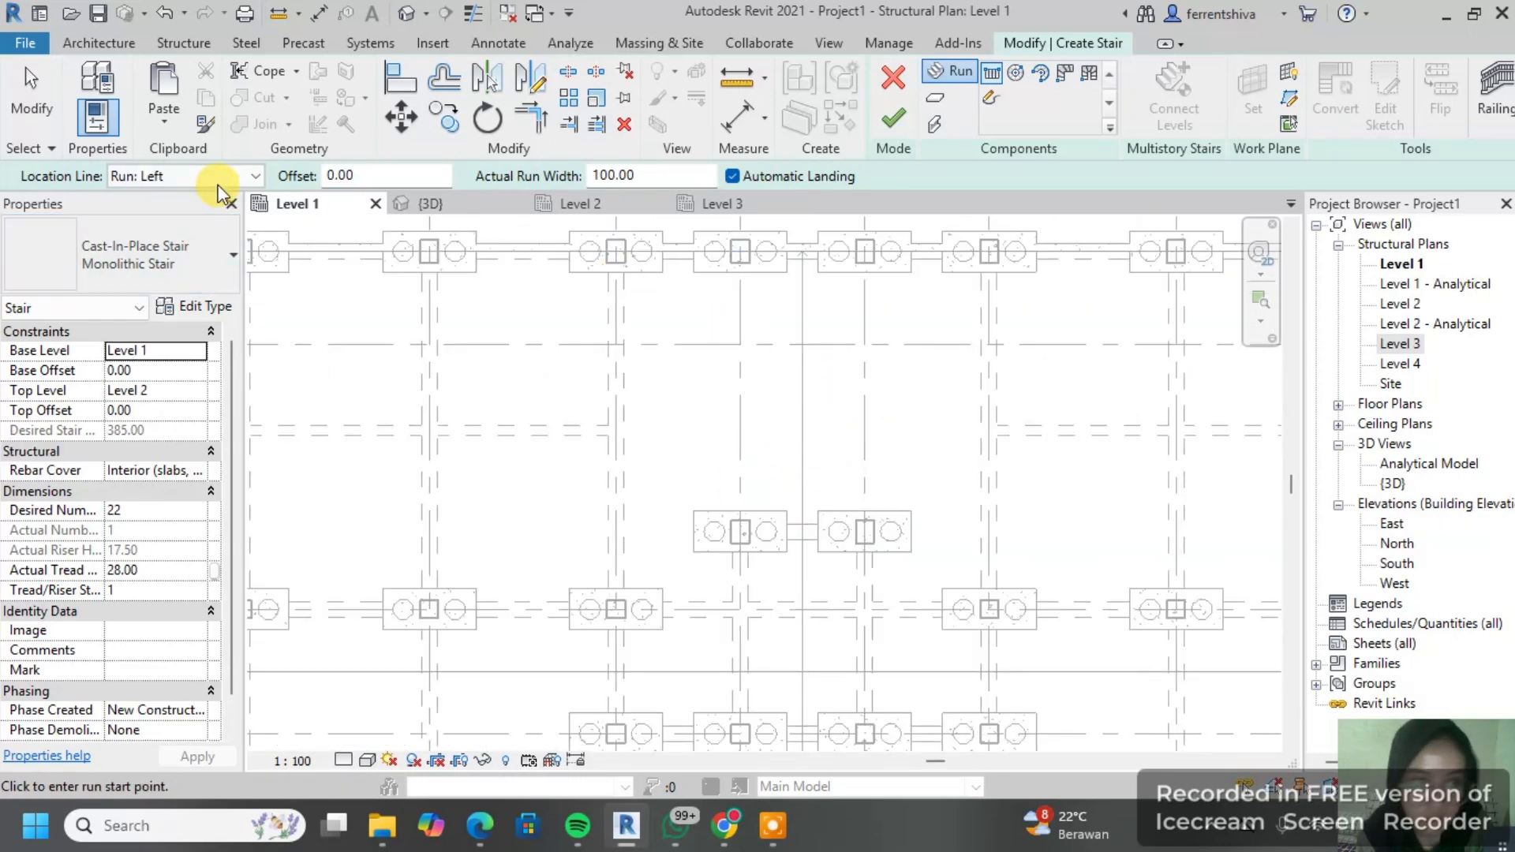
middle_click_drag(981, 328, 912, 289)
scroll(768, 457, "up", 2)
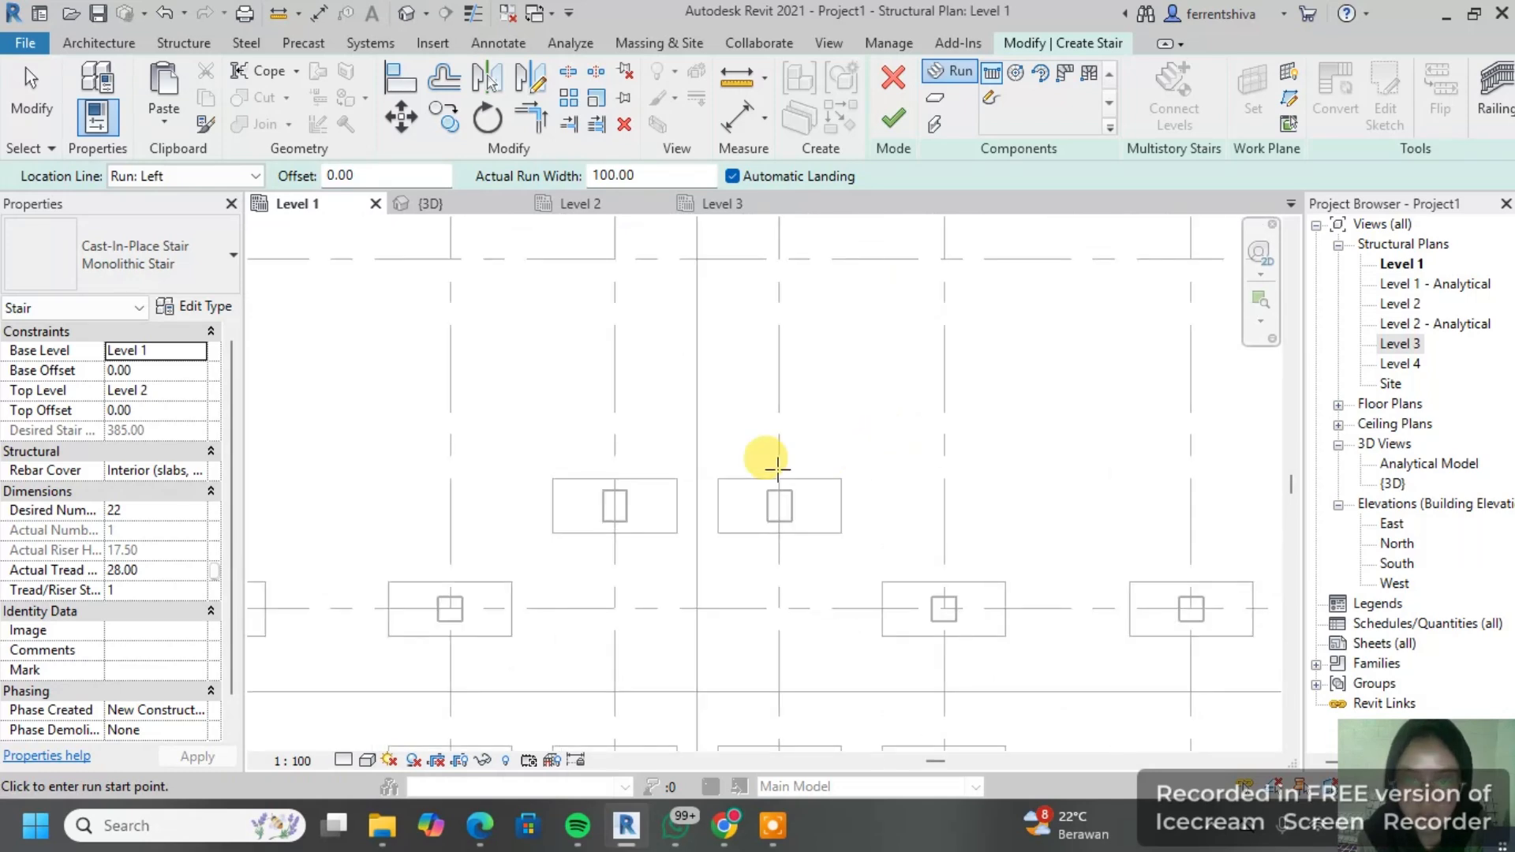
left_click(779, 479)
middle_click_drag(806, 270, 796, 338)
scroll(762, 487, "up", 2)
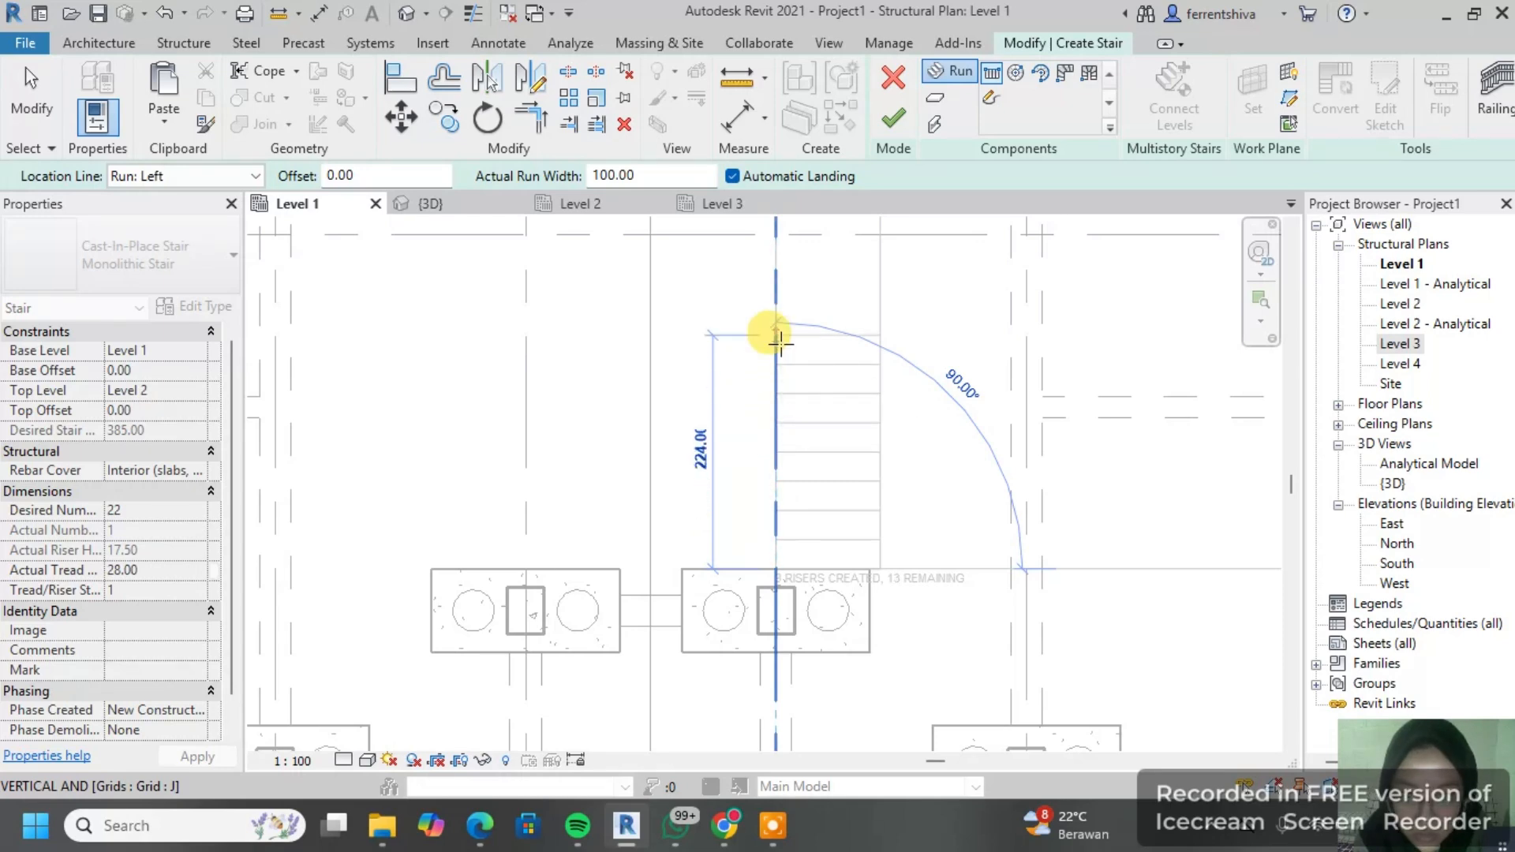
left_click(777, 253)
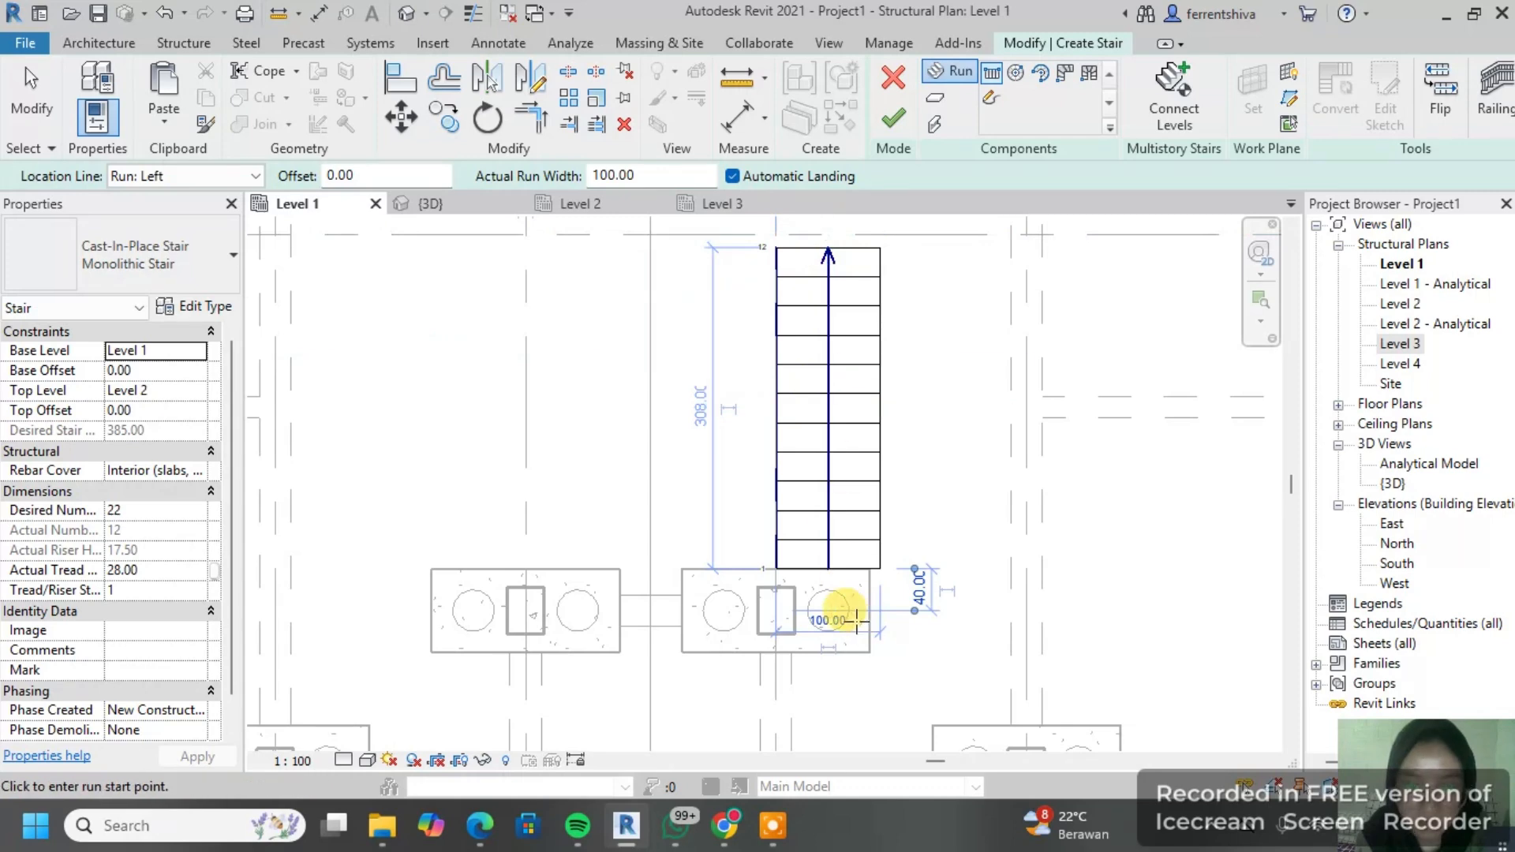
Step: Set the straight run's width to 200 cm and finish the stair
scroll(856, 621, "up", 2)
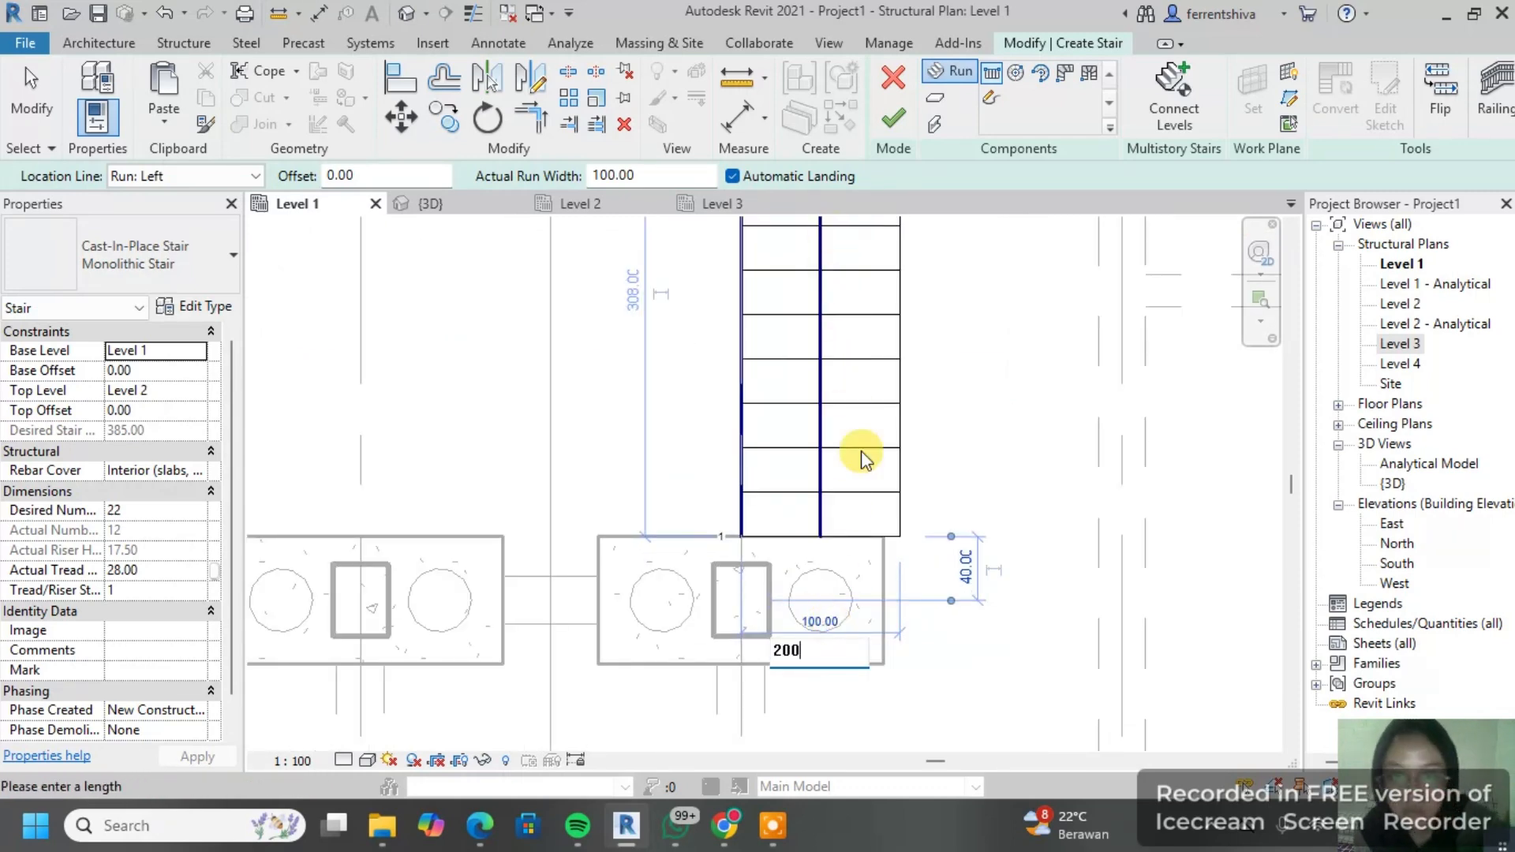
key("Return")
scroll(864, 315, "down", 1)
middle_click_drag(864, 315, 867, 410)
left_click(403, 118)
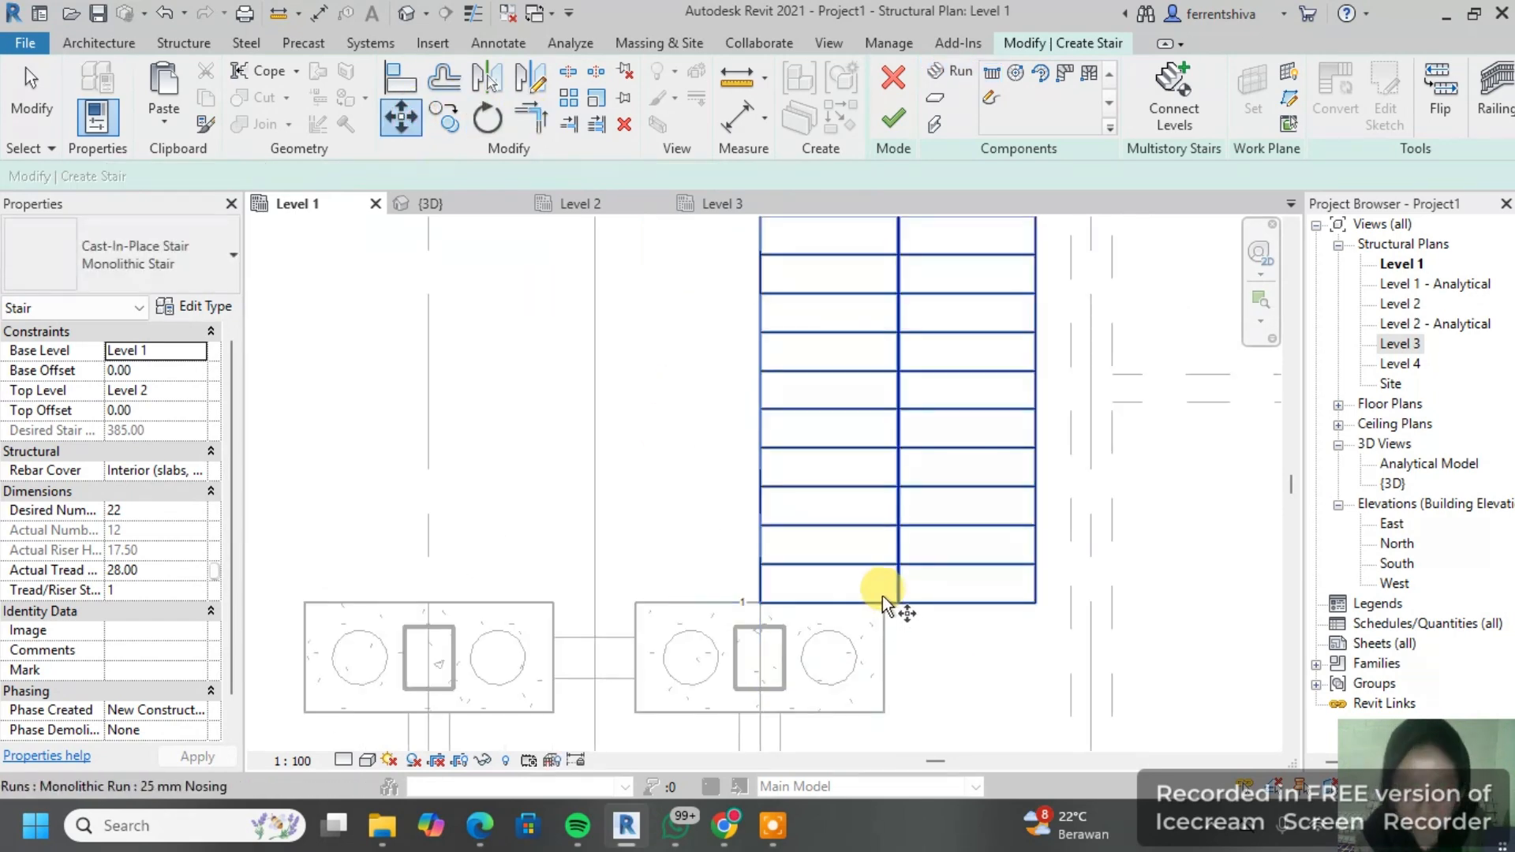
scroll(900, 604, "down", 3)
left_click(897, 475)
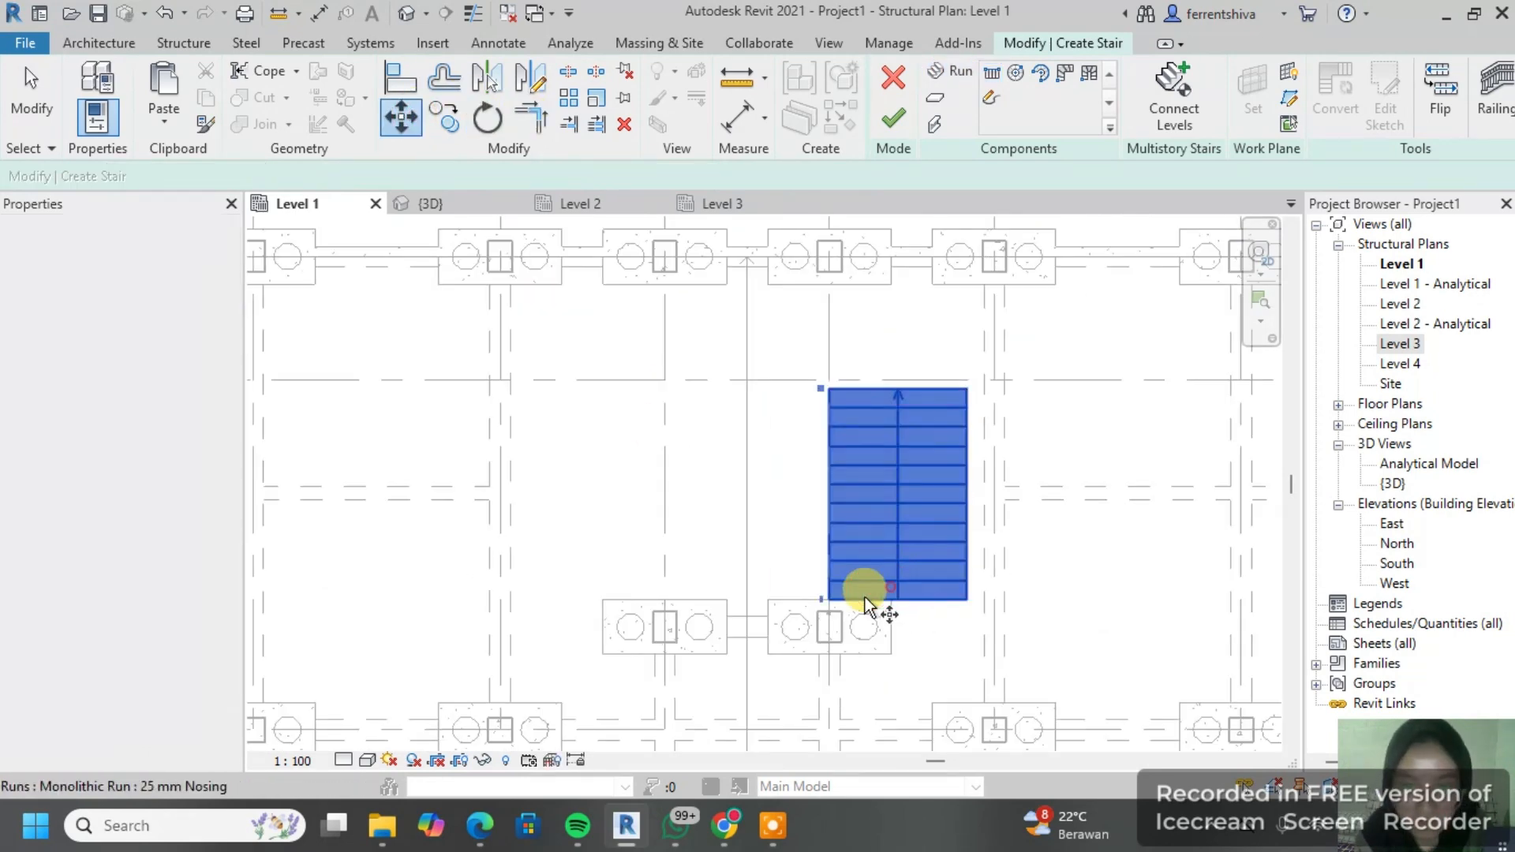
scroll(869, 602, "up", 3)
left_click(894, 119)
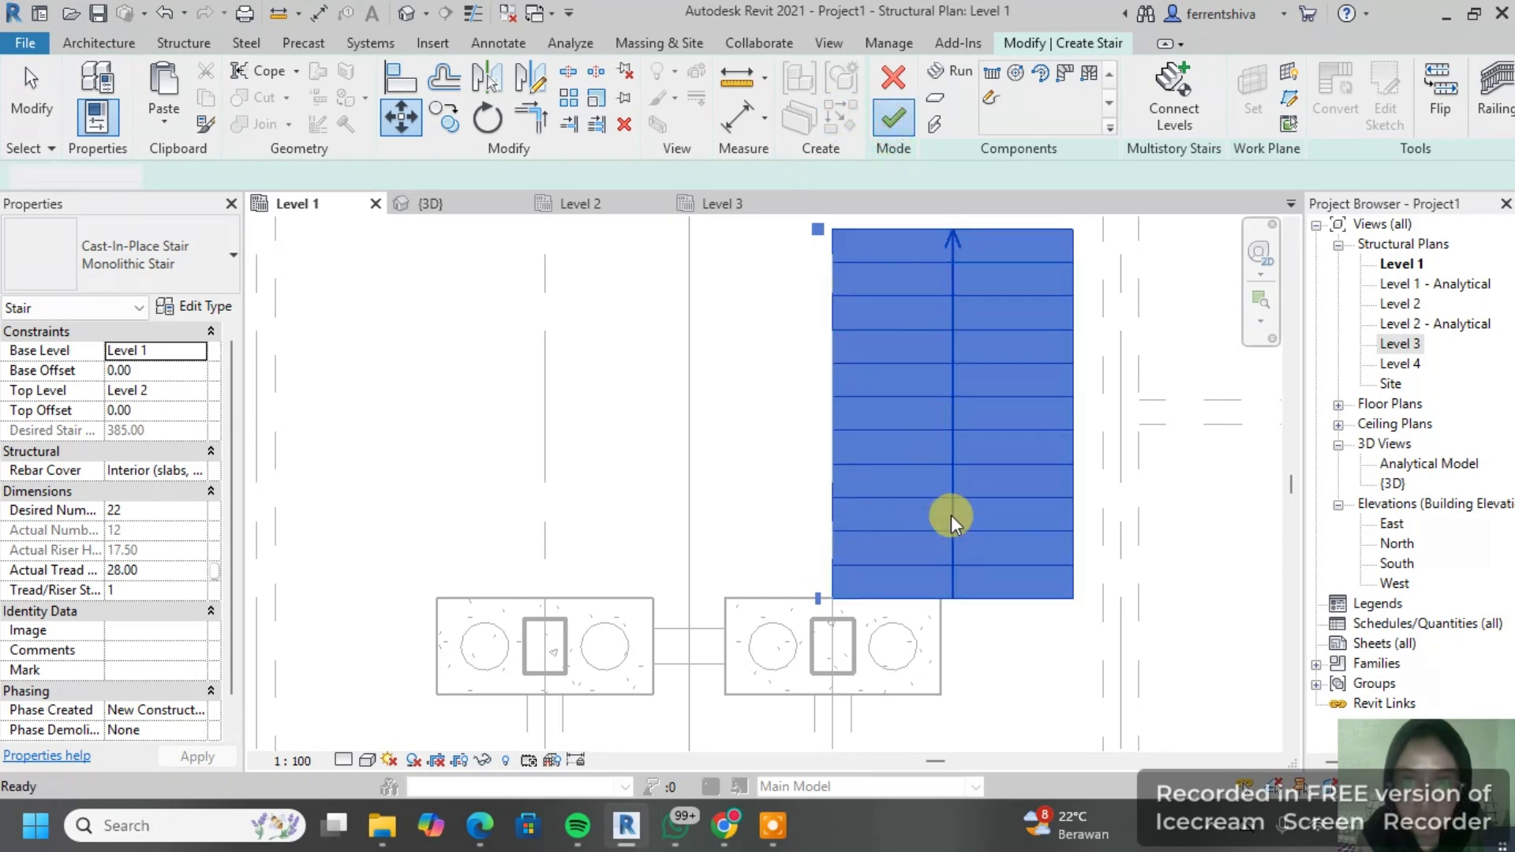
Step: Reopen the new stair for editing, try to move its run by the upper corner, and finish the edit
double_click(959, 495)
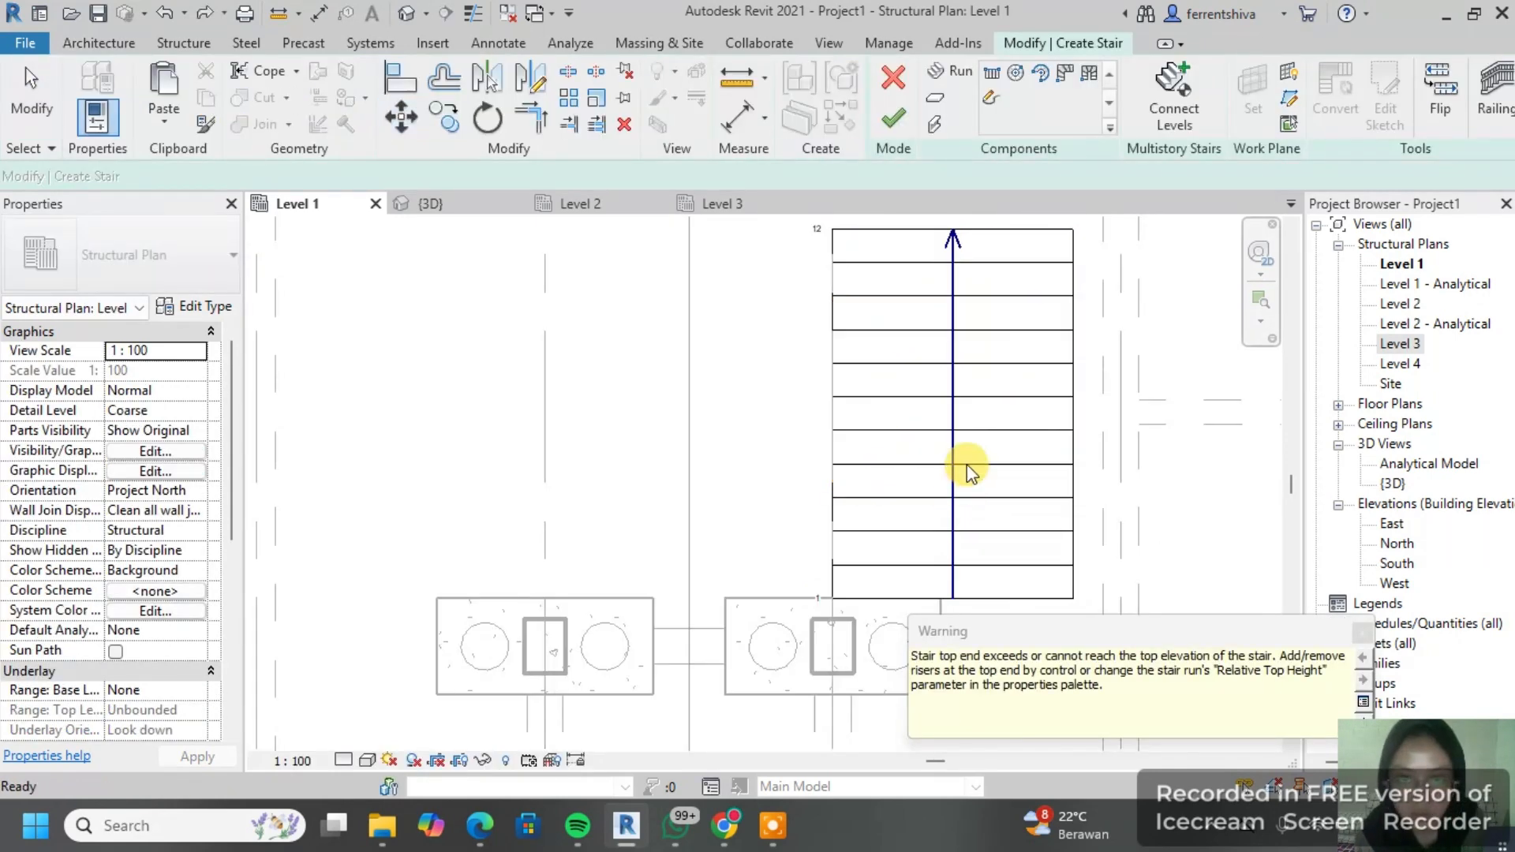
left_click(401, 116)
middle_click_drag(880, 341, 890, 433)
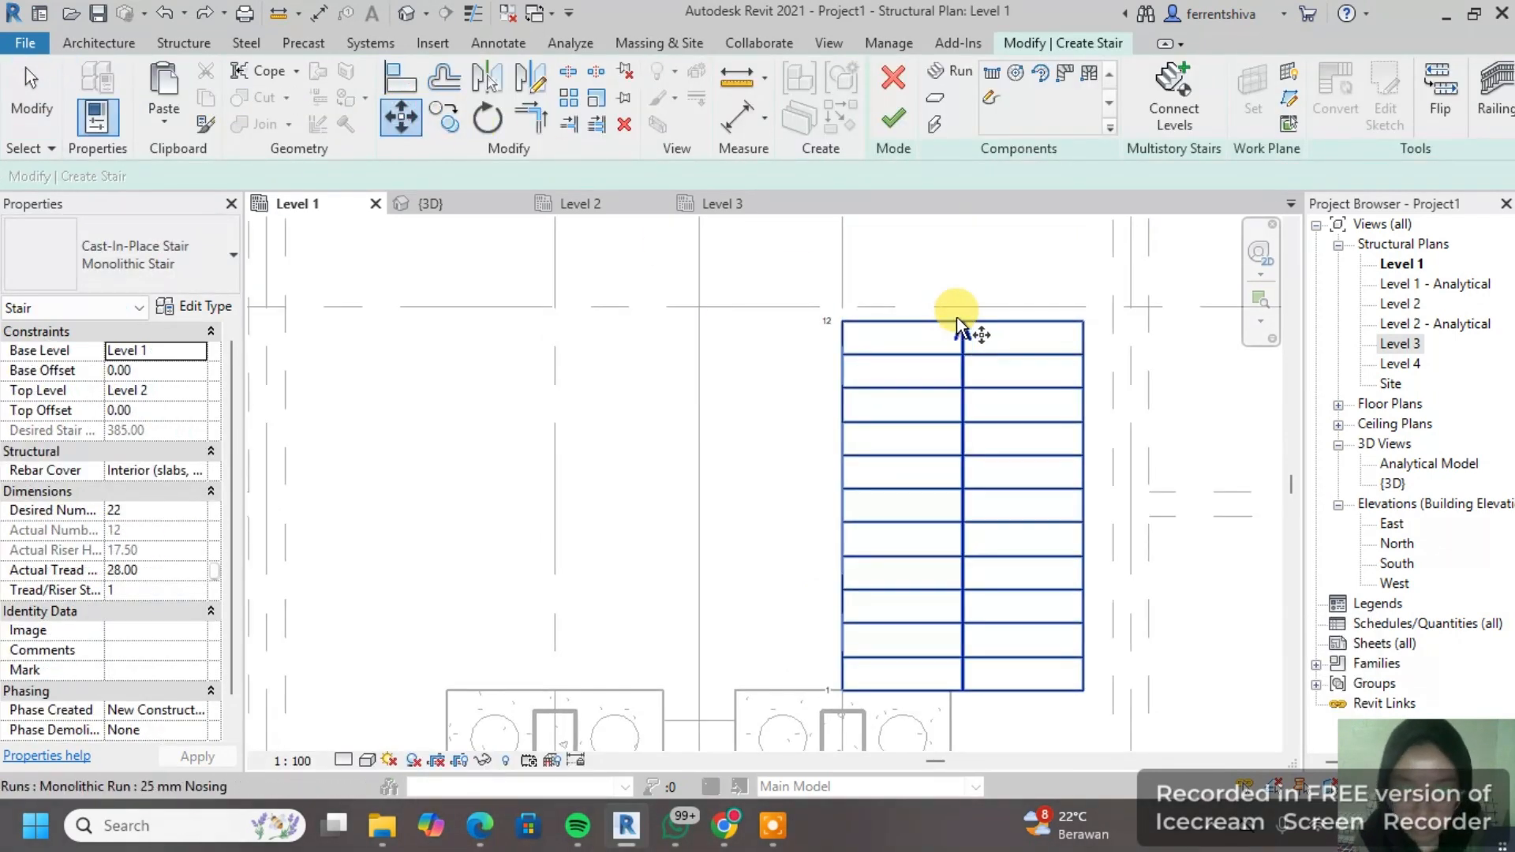
scroll(844, 319, "up", 2)
left_click(846, 318)
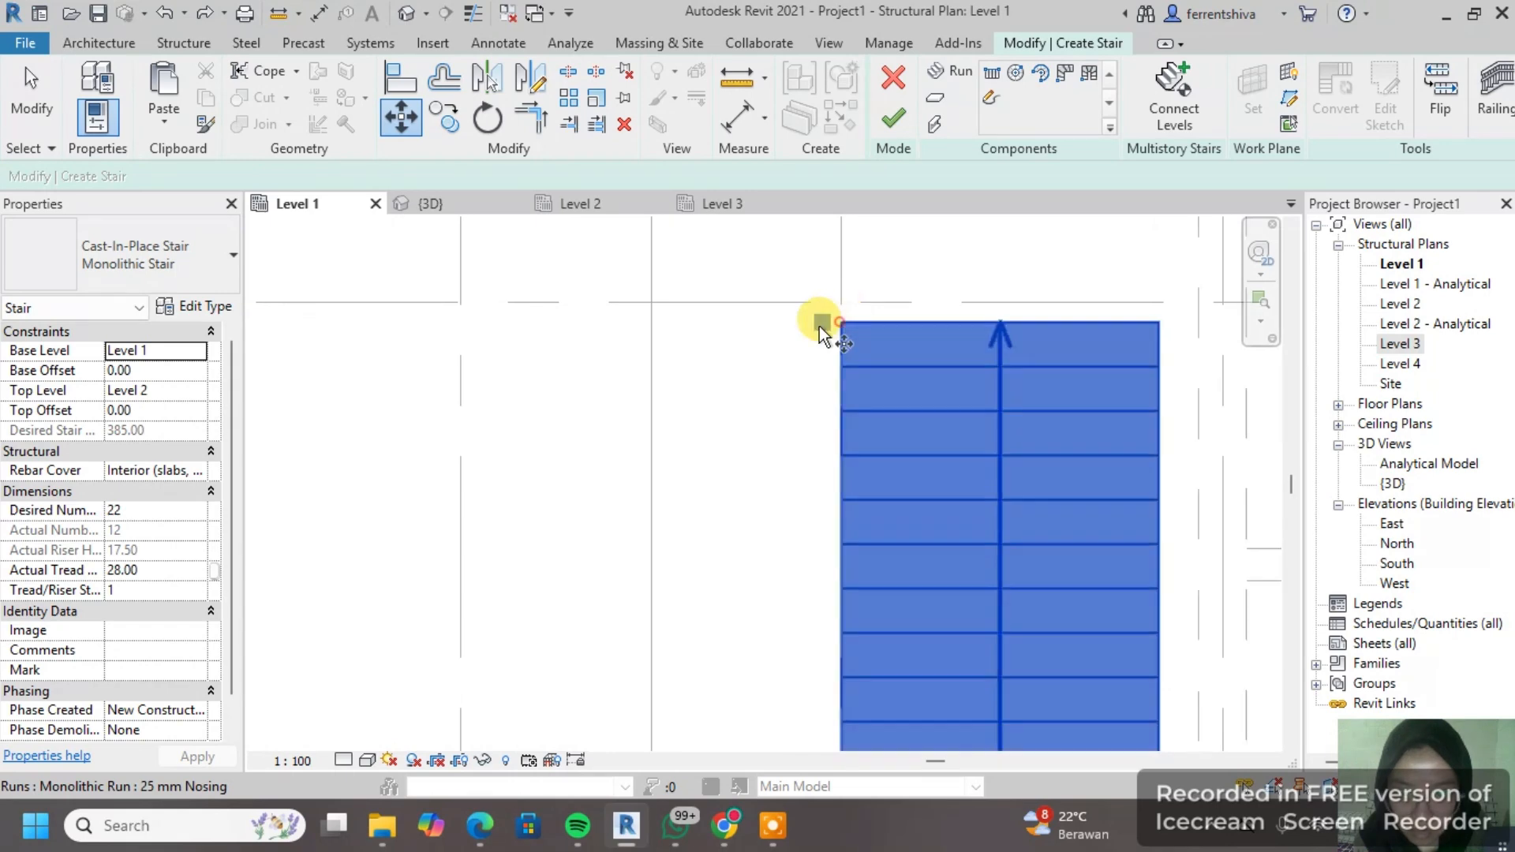
left_click_drag(468, 306, 471, 307)
left_click(1055, 338)
left_click(1005, 315)
left_click(880, 124)
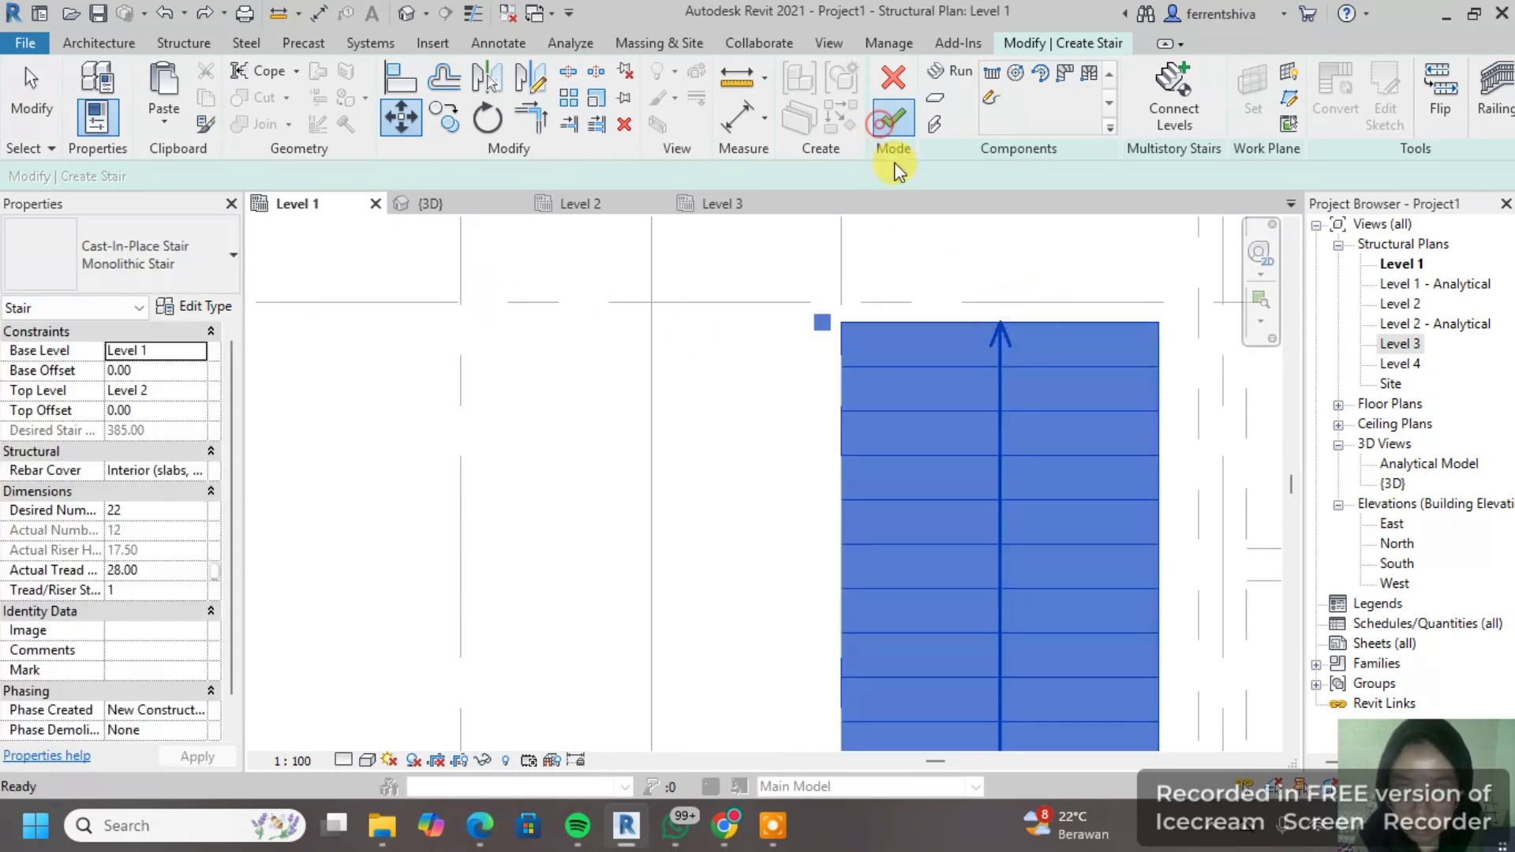
Step: Move the finished stair and its railings from grid J so they are centred on the line between grids I and J
scroll(1057, 427, "down", 2)
left_click(954, 409)
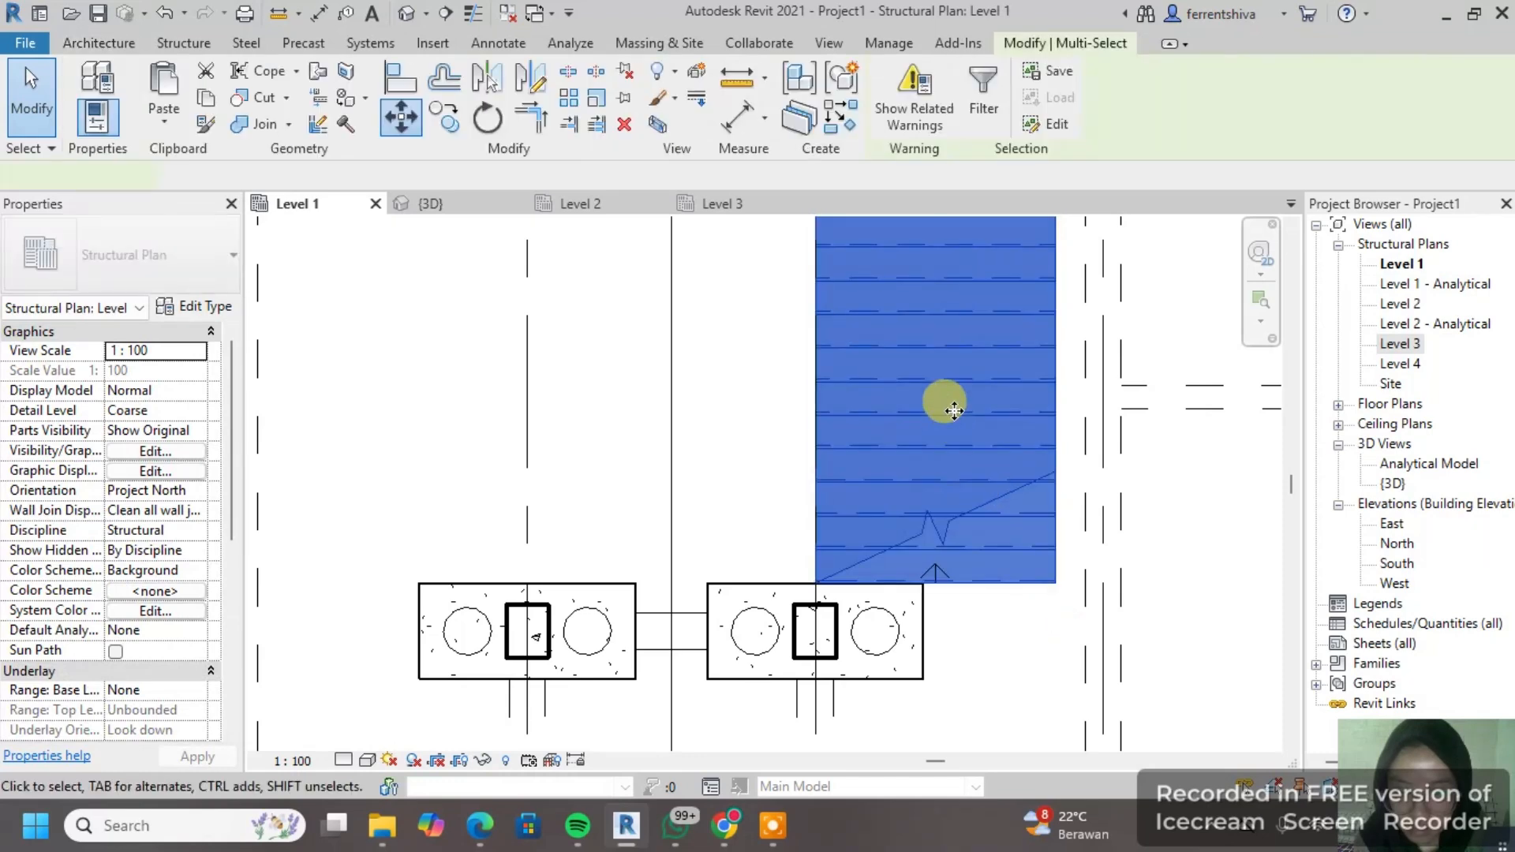
left_click(401, 116)
left_click(947, 592)
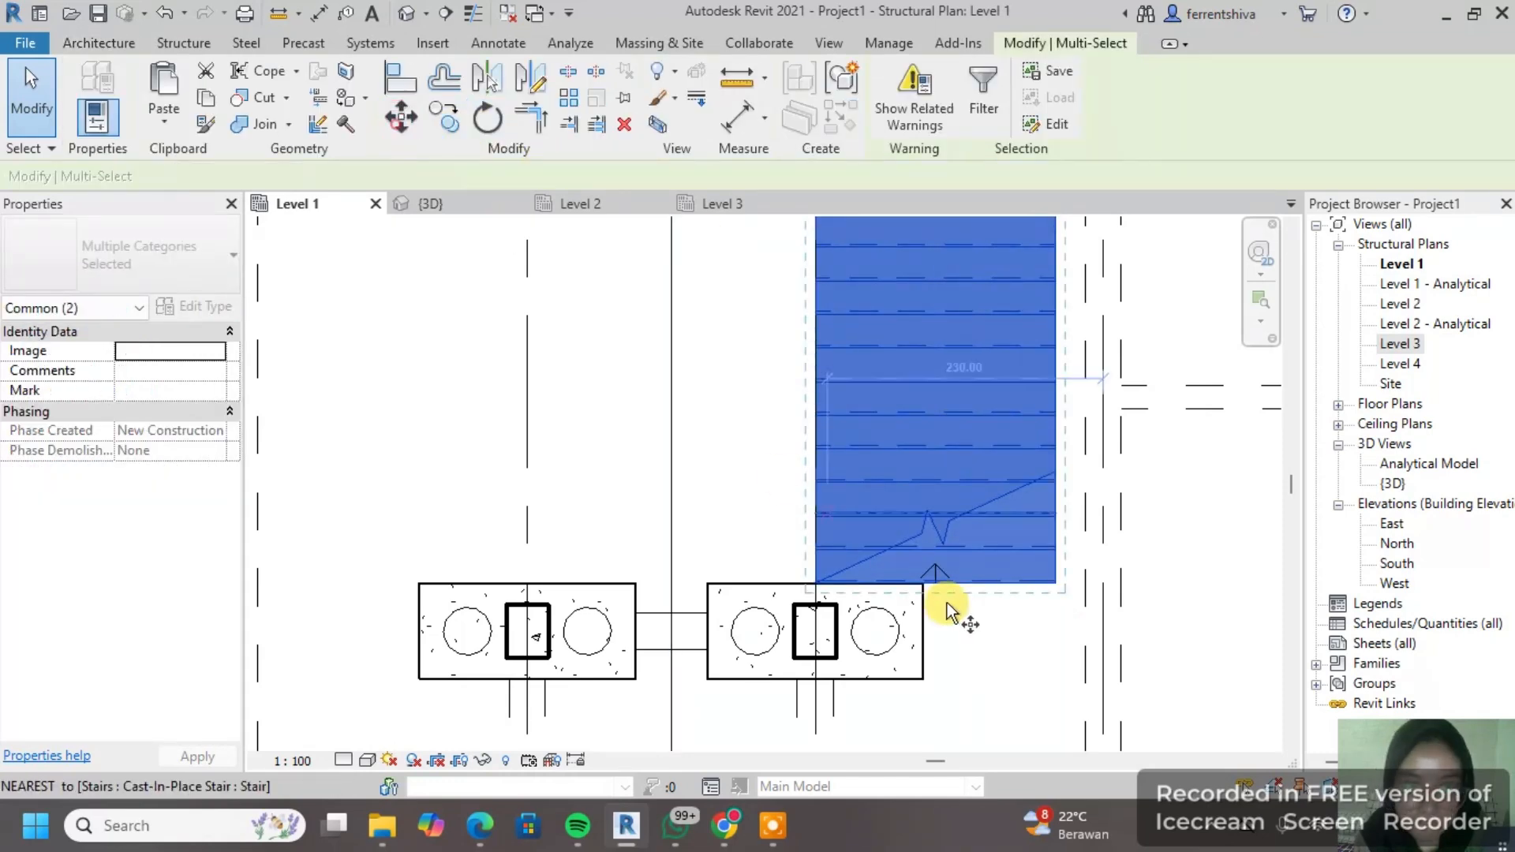
left_click(668, 576)
middle_click_drag(700, 433, 781, 484)
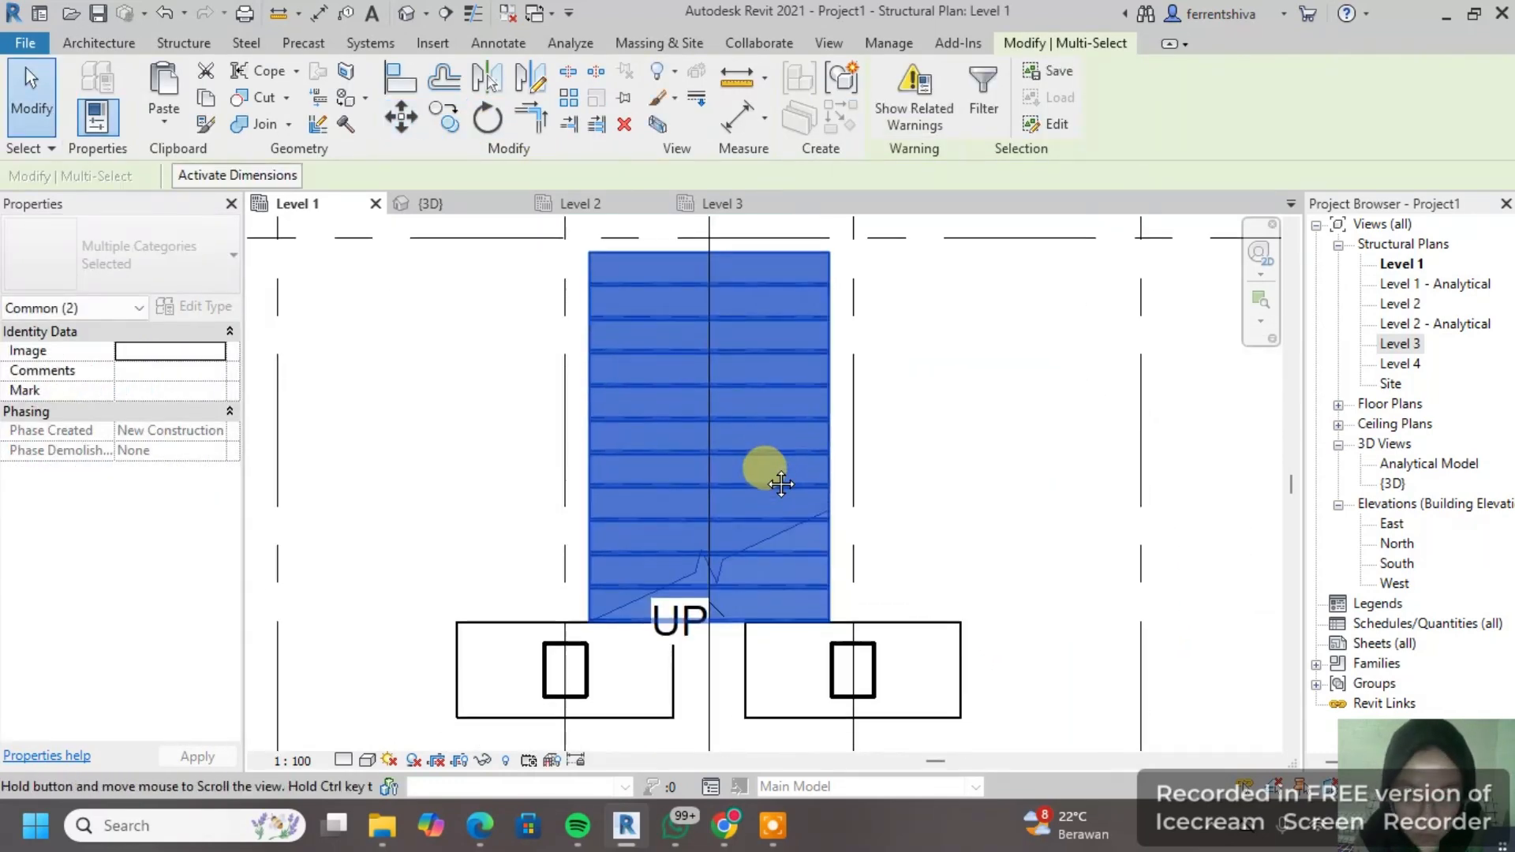
Step: Start another Level 1 stair, try to sketch its landing boundary from a pile cap's lower edge in the upper row, and undo the picked line
scroll(750, 484, "down", 2)
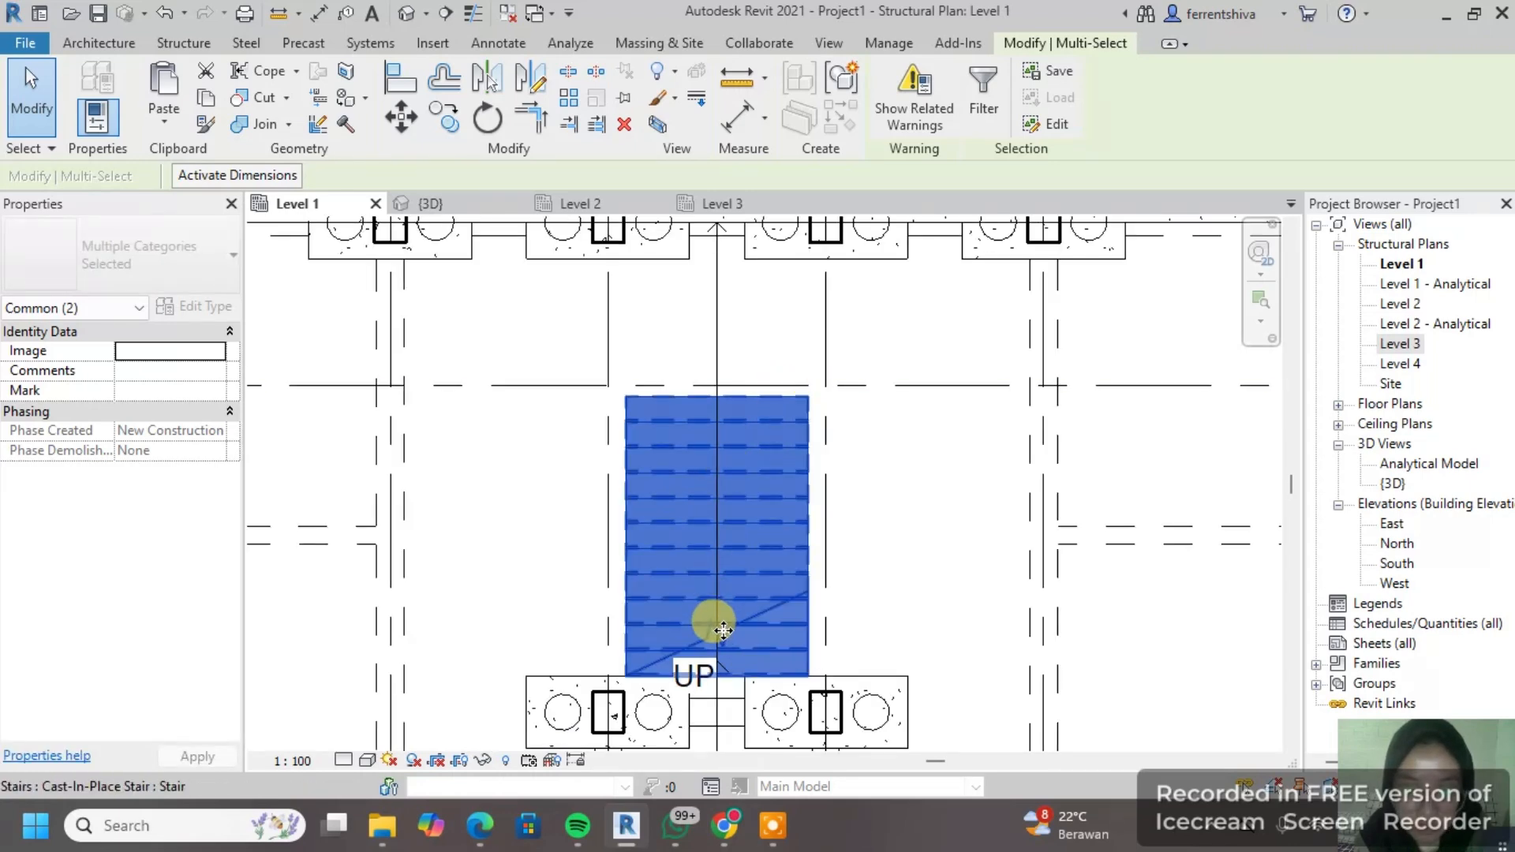
middle_click_drag(732, 606, 736, 524)
middle_click_drag(748, 406, 752, 488)
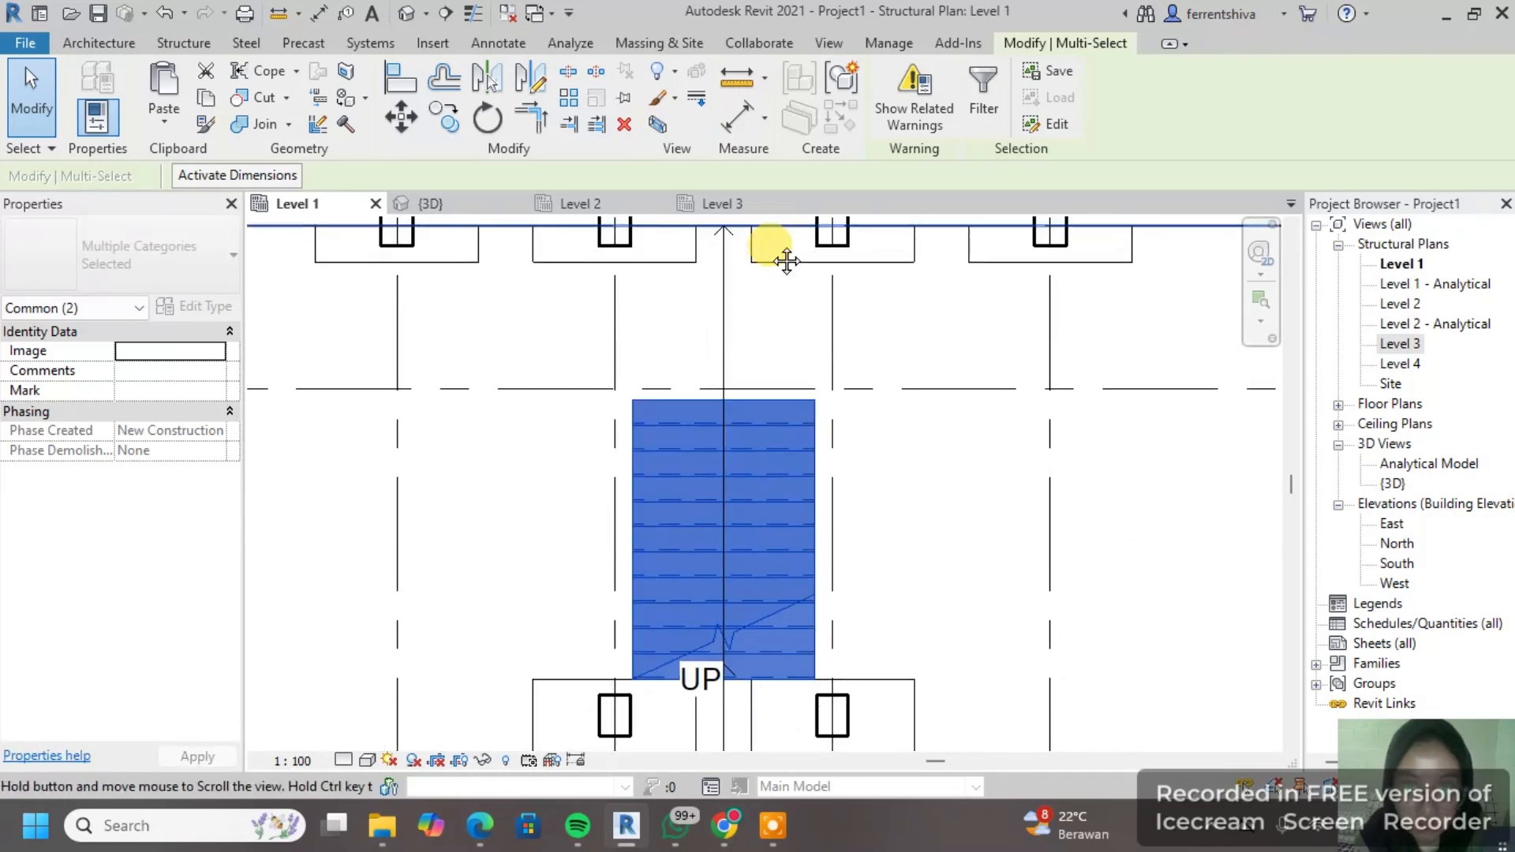
middle_click_drag(784, 260, 787, 339)
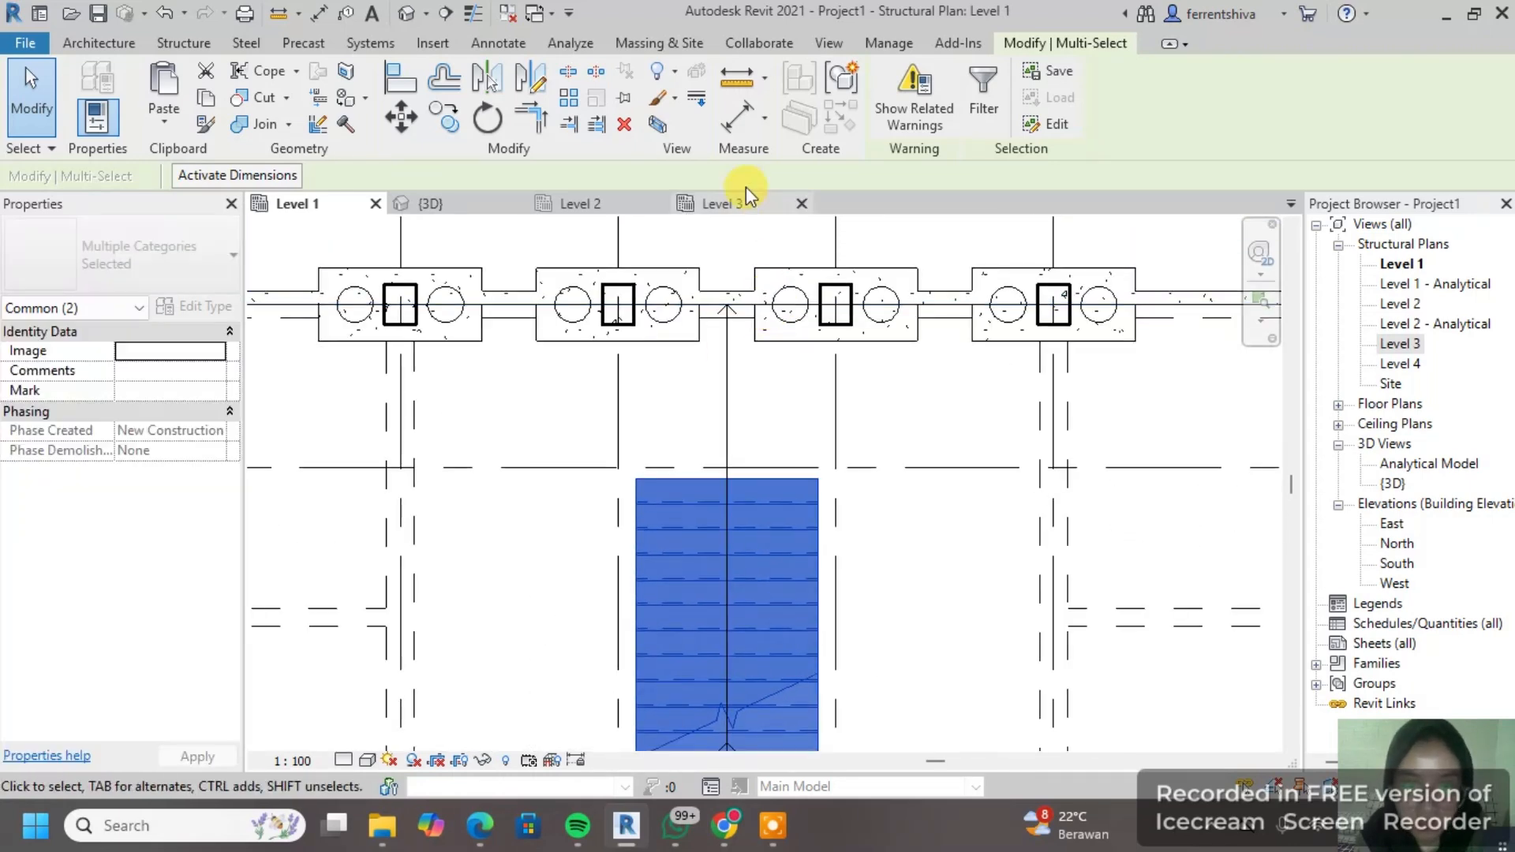
left_click(204, 42)
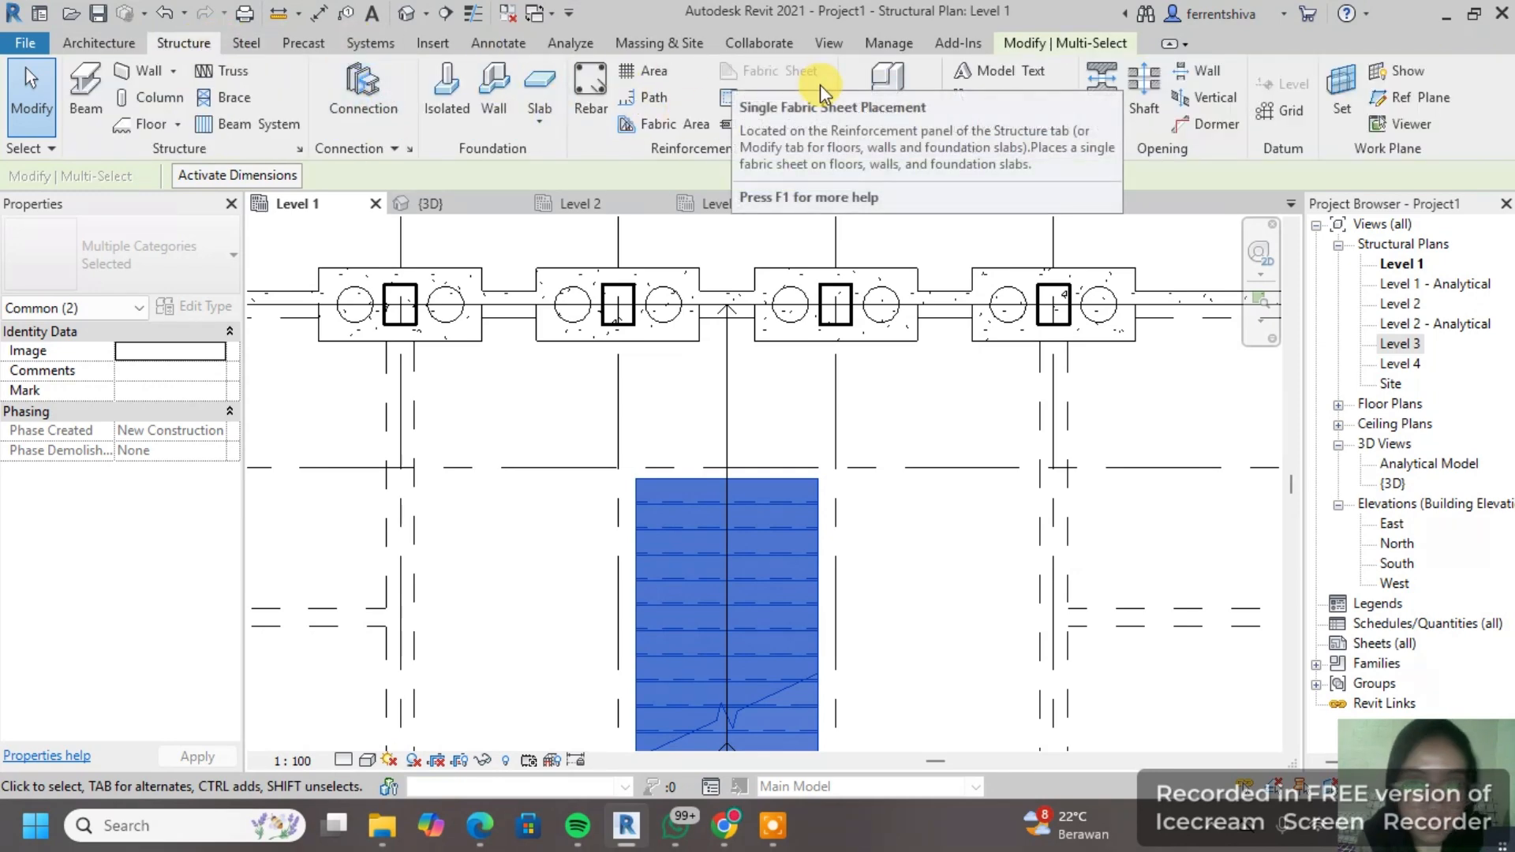
left_click(131, 46)
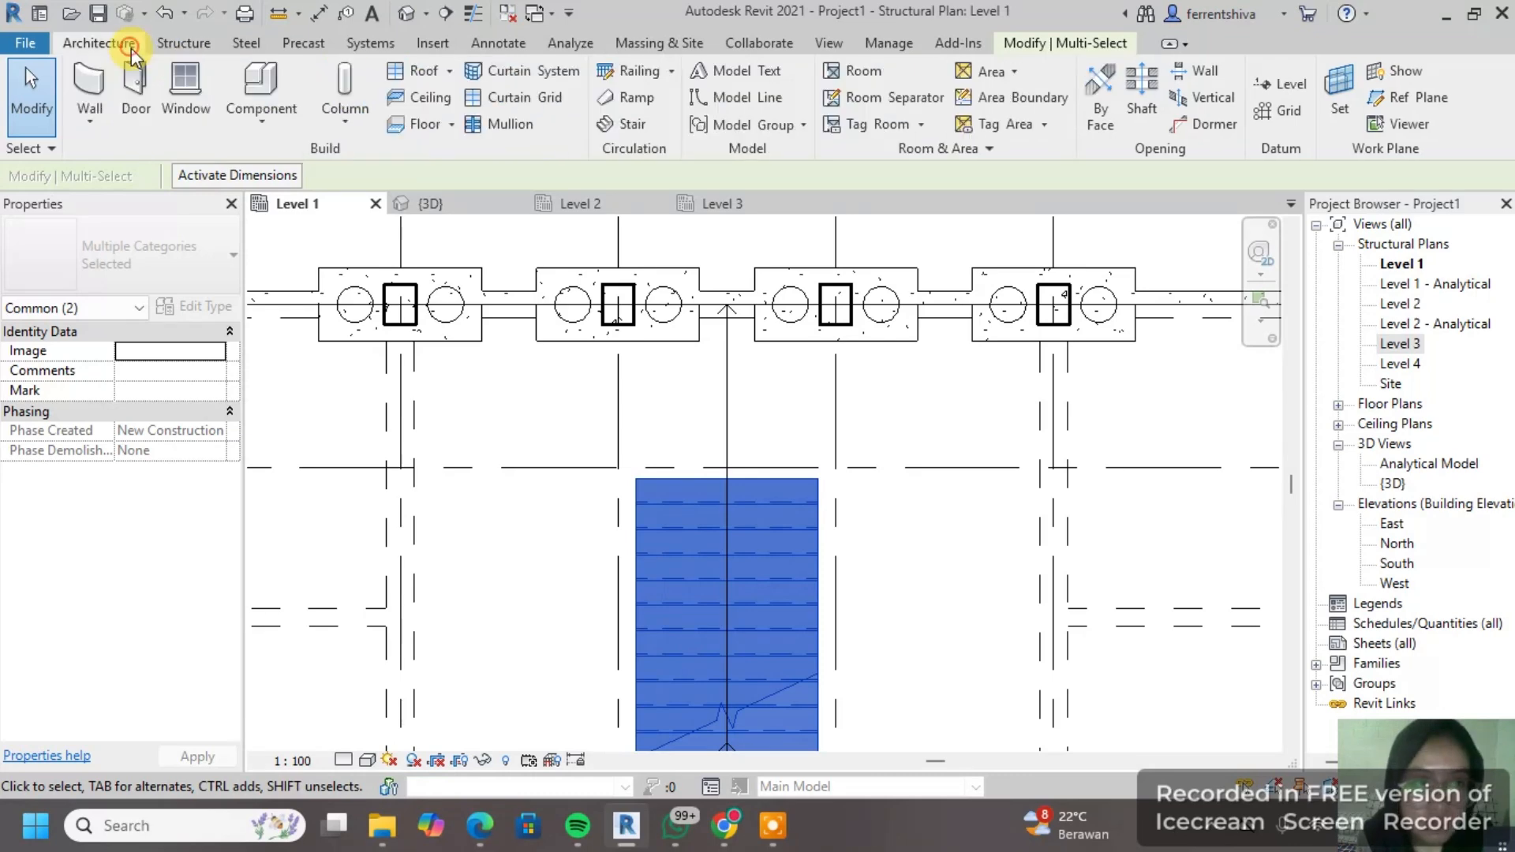
left_click(633, 120)
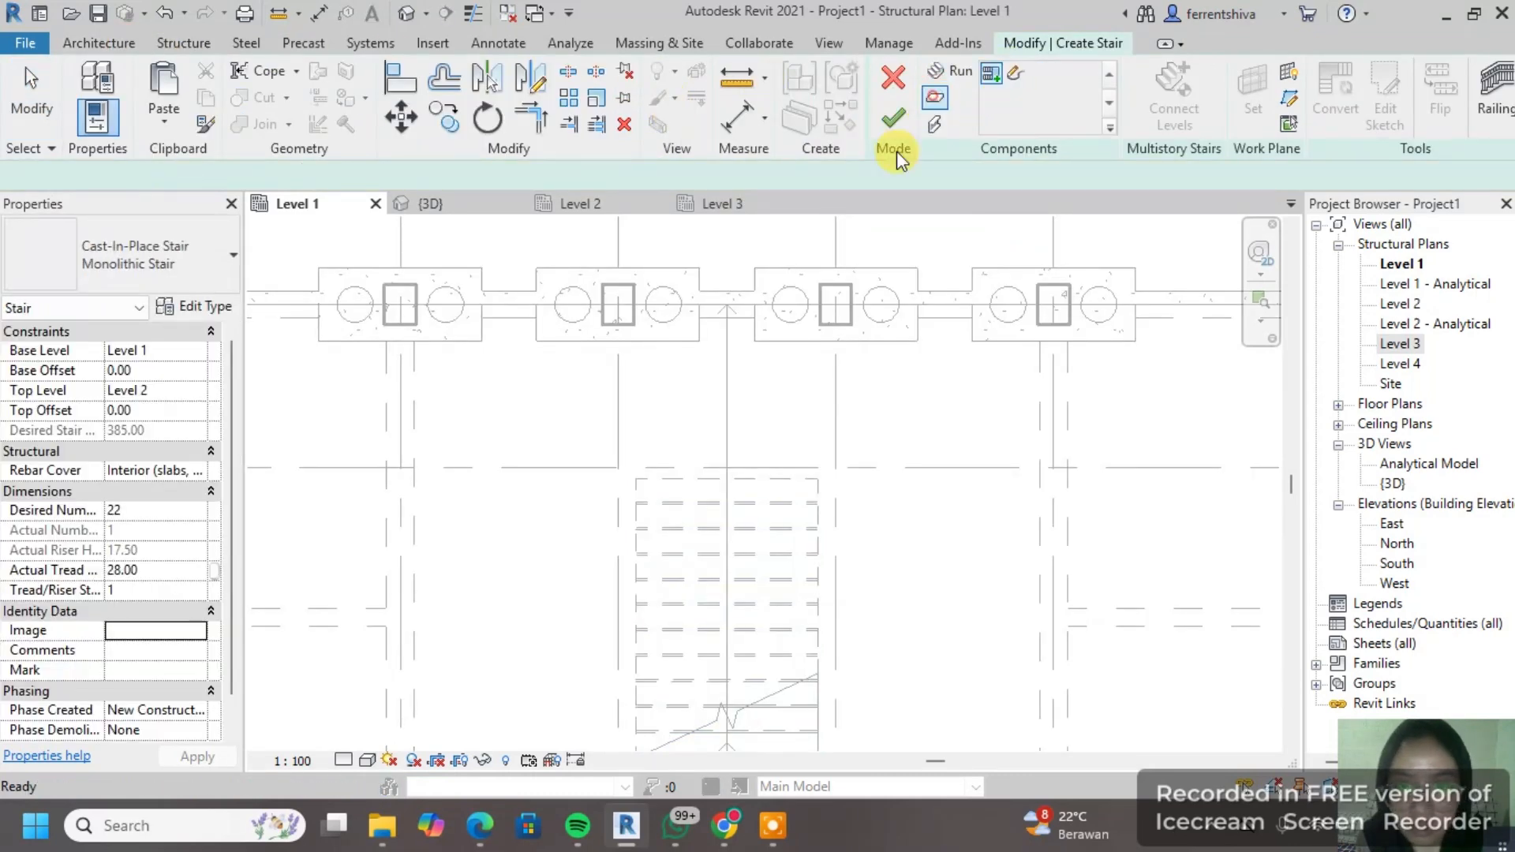
scroll(434, 377, "up", 1)
scroll(425, 341, "down", 1)
middle_click_drag(440, 341, 611, 326)
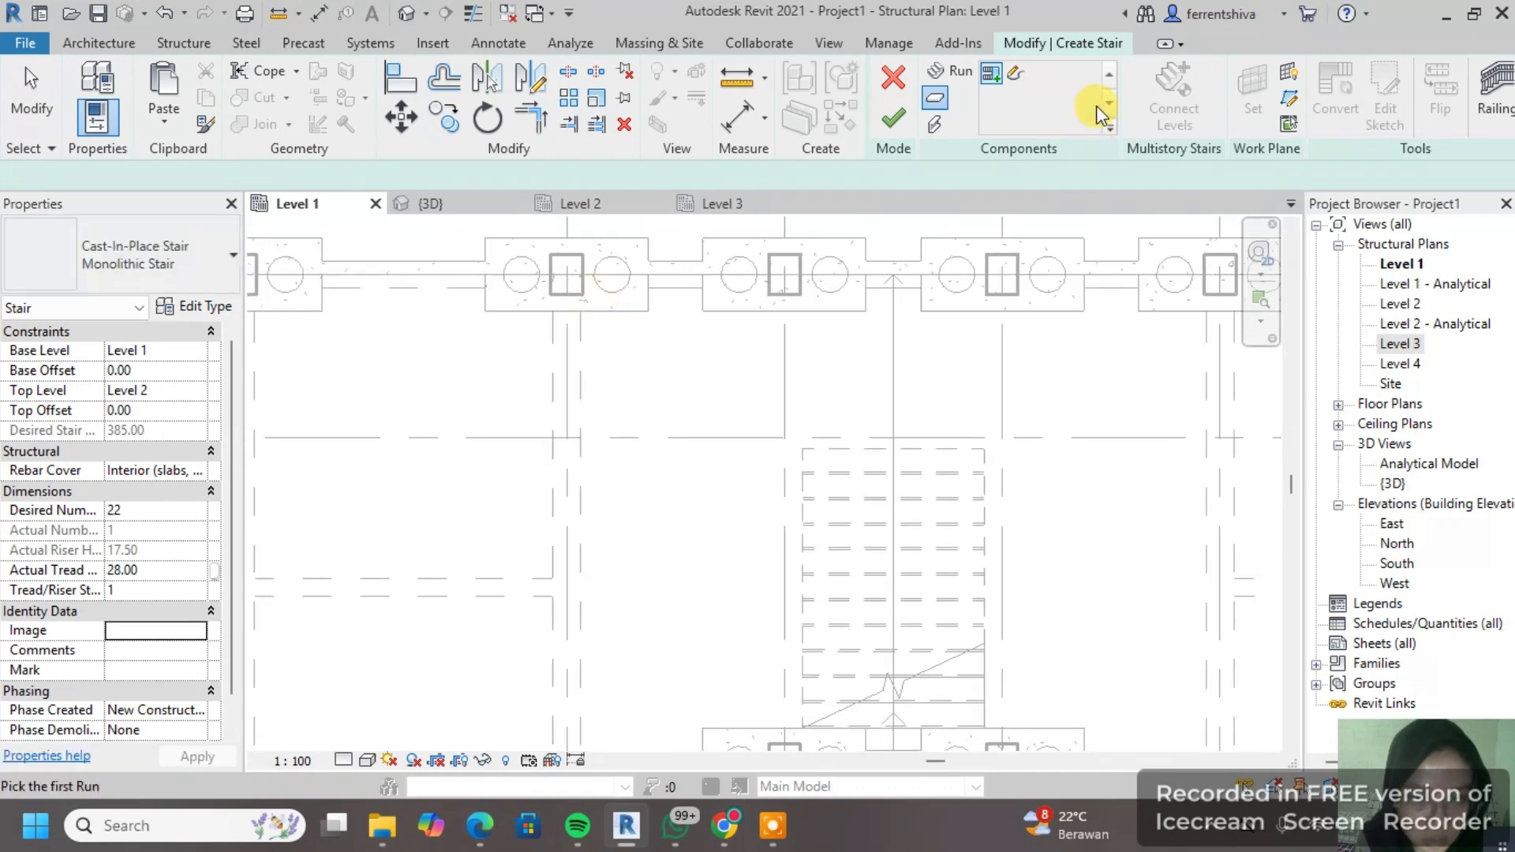
left_click(1014, 76)
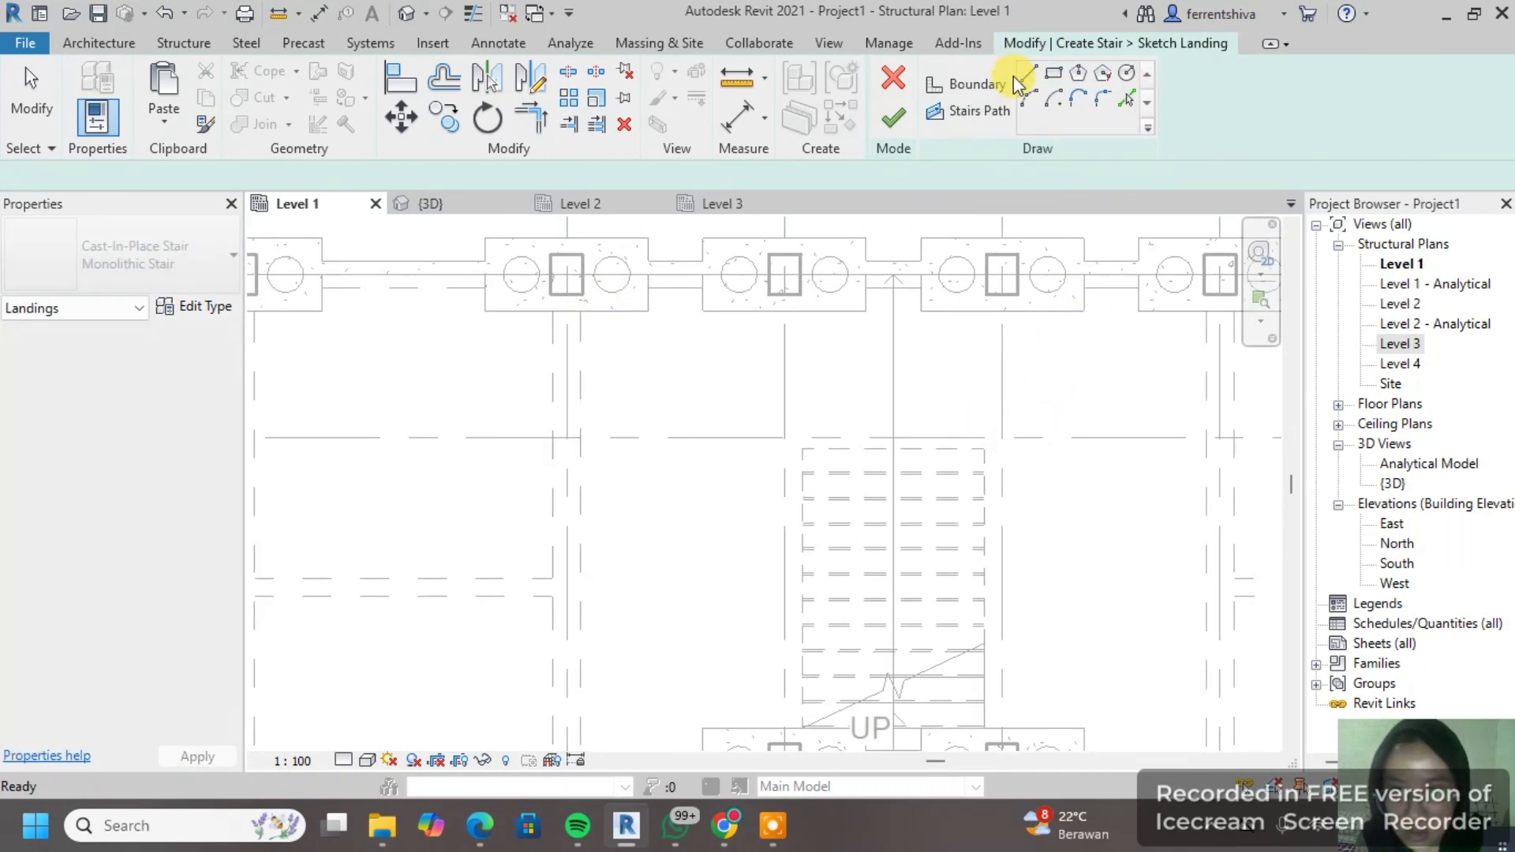
left_click(1132, 98)
scroll(599, 324, "up", 1)
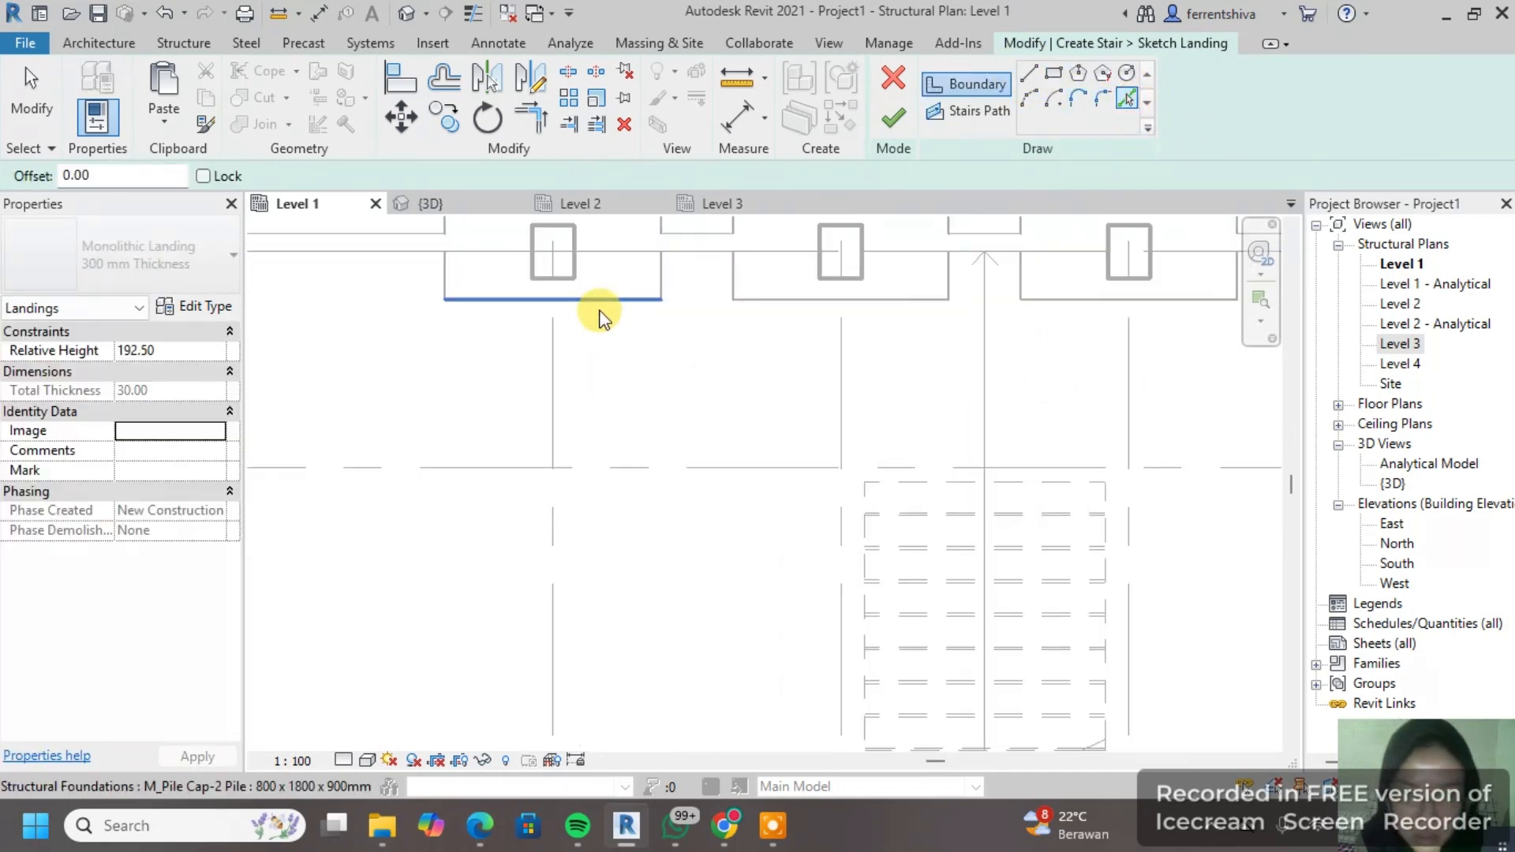
scroll(599, 315, "down", 1)
left_click(819, 301)
scroll(677, 308, "up", 1)
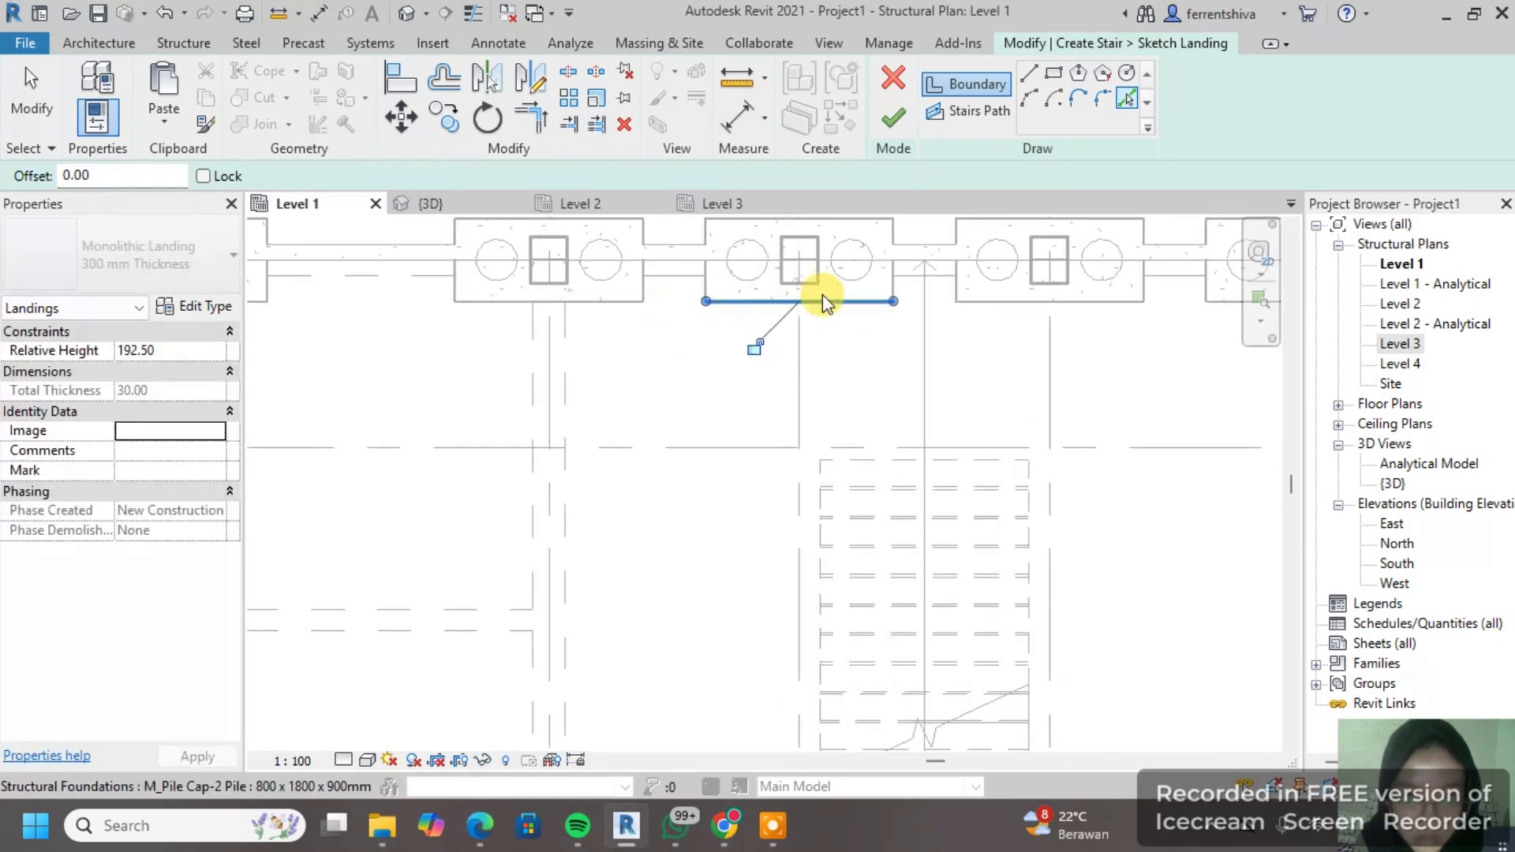
key("ctrl+z")
scroll(816, 277, "up", 1)
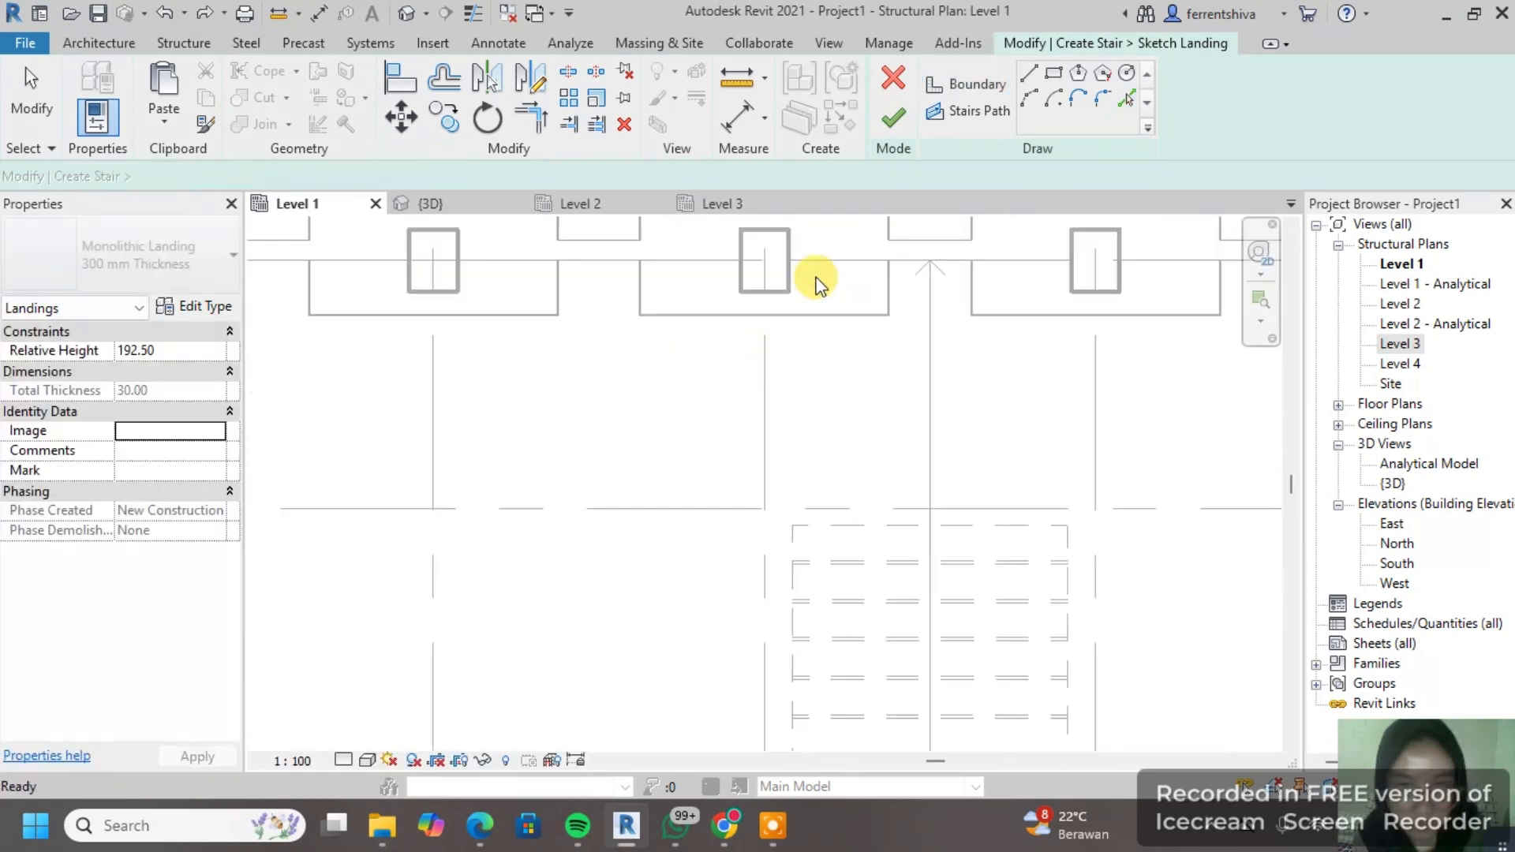
Step: Try to pick the landing boundary from the edges of the concrete columns in the upper row
left_click(749, 293)
scroll(718, 259, "up", 1)
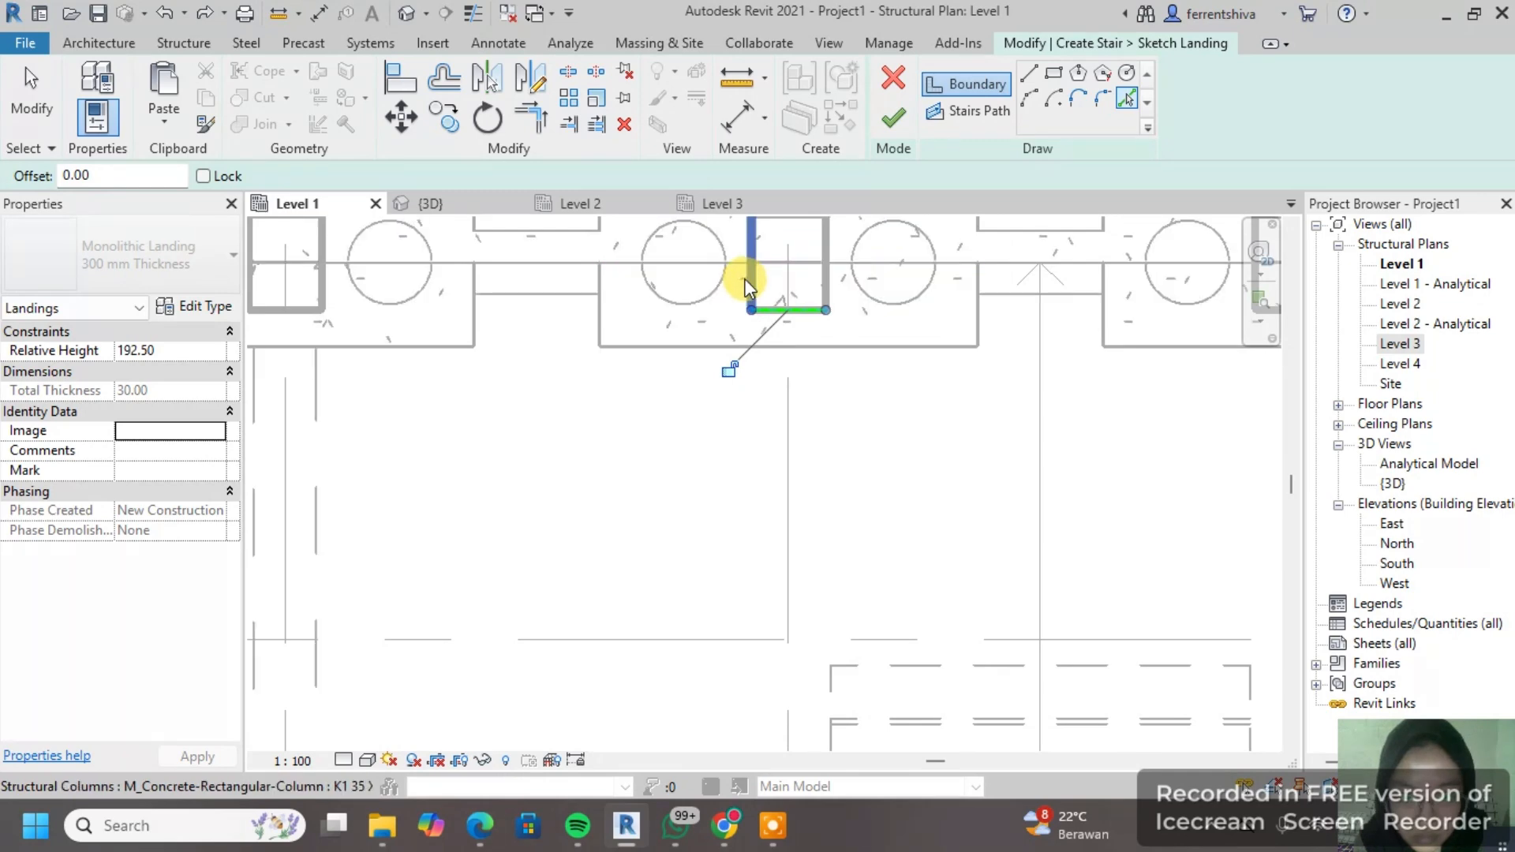
scroll(552, 276, "down", 3)
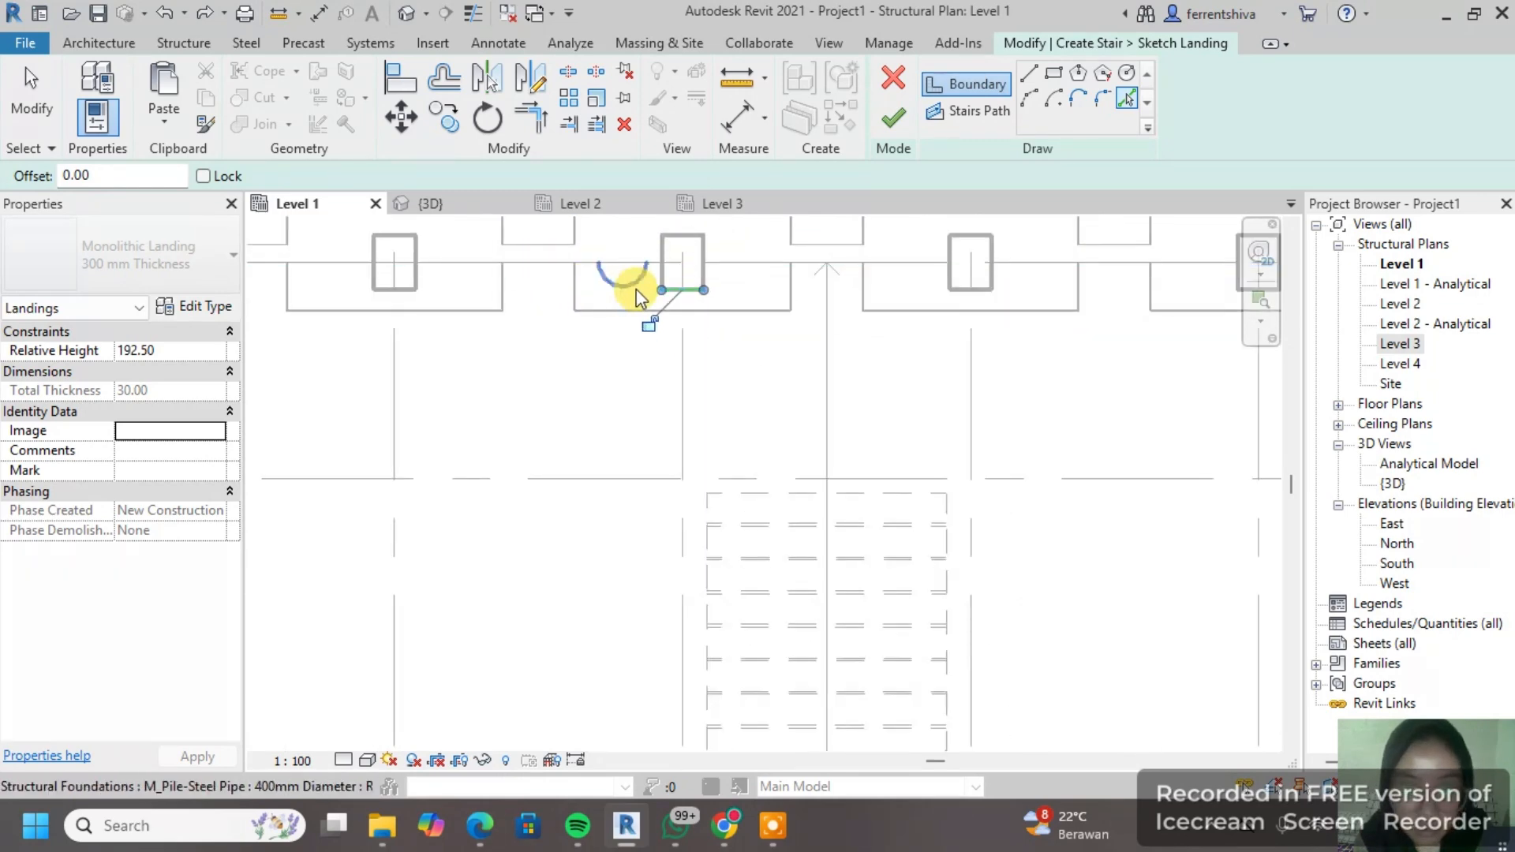
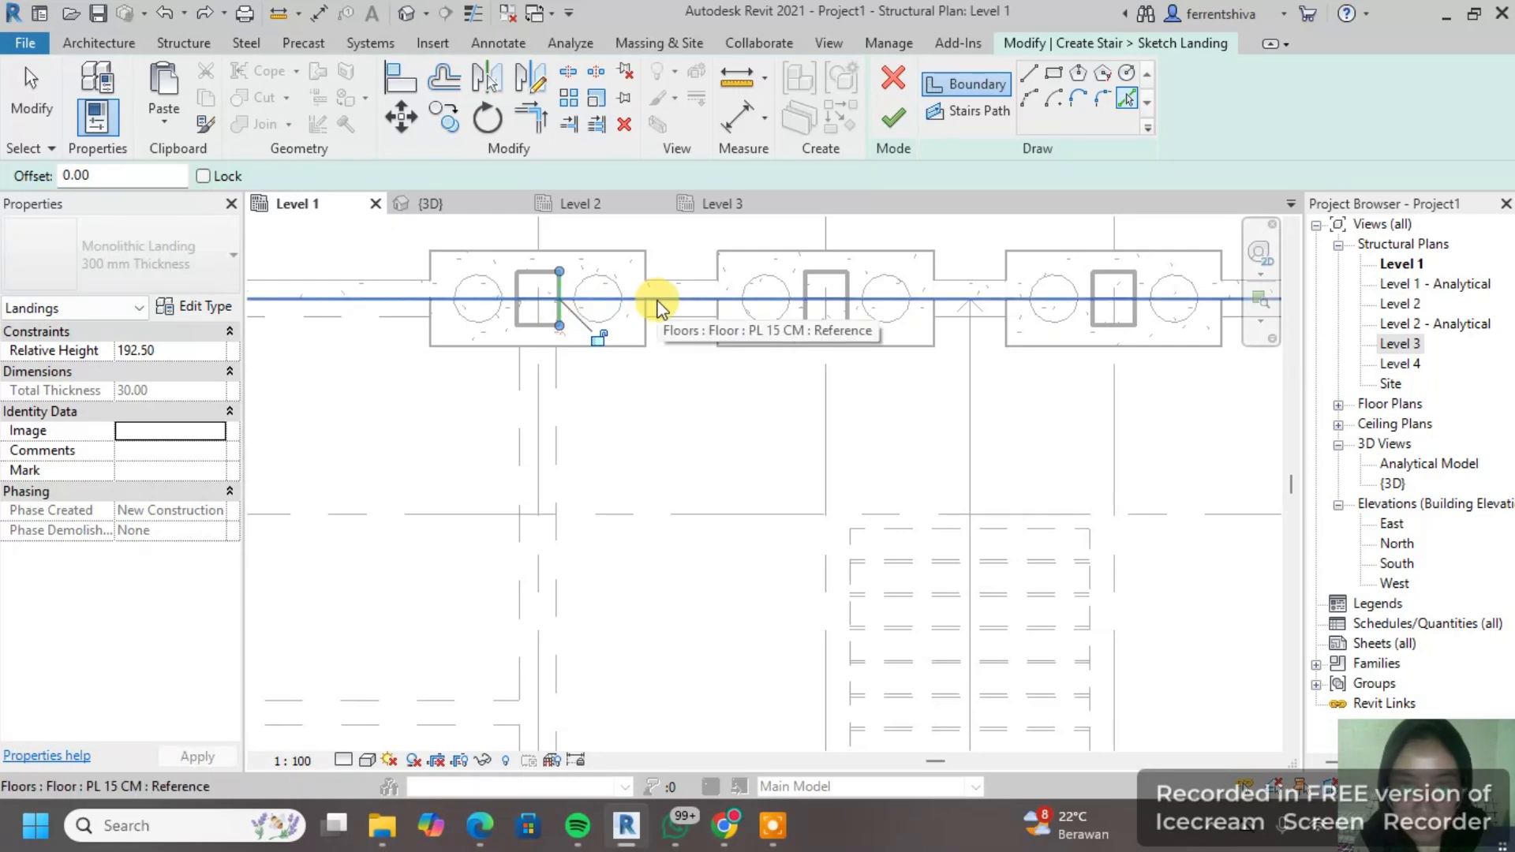
scroll(656, 301, "down", 2)
scroll(770, 310, "up", 3)
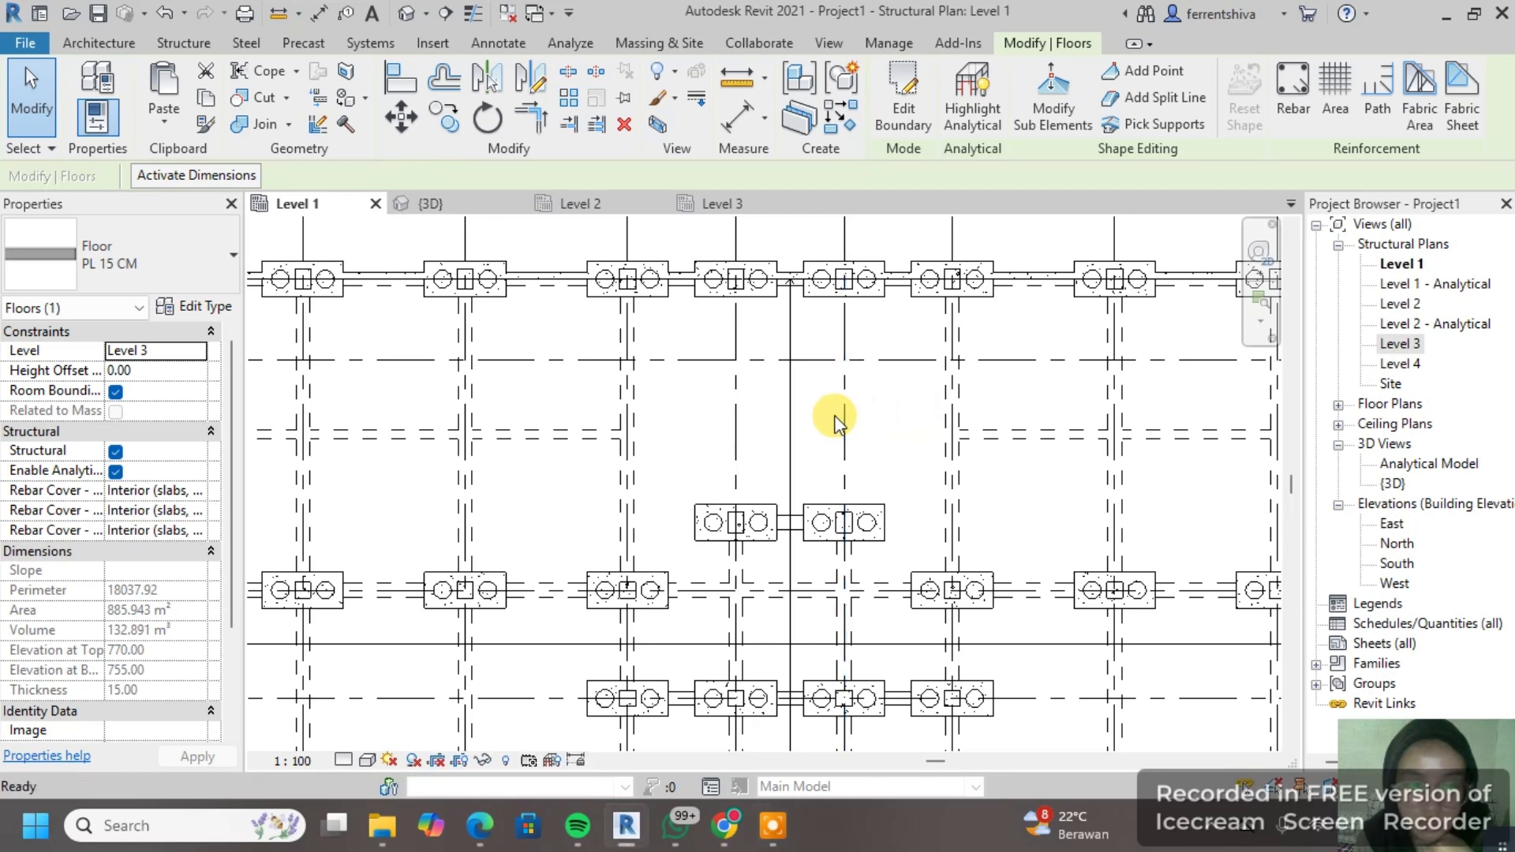
Step: Create a cast-in-place stair with a straight 308 cm run going up along grid I from the central pile cap's upper edge
scroll(838, 422, "up", 1)
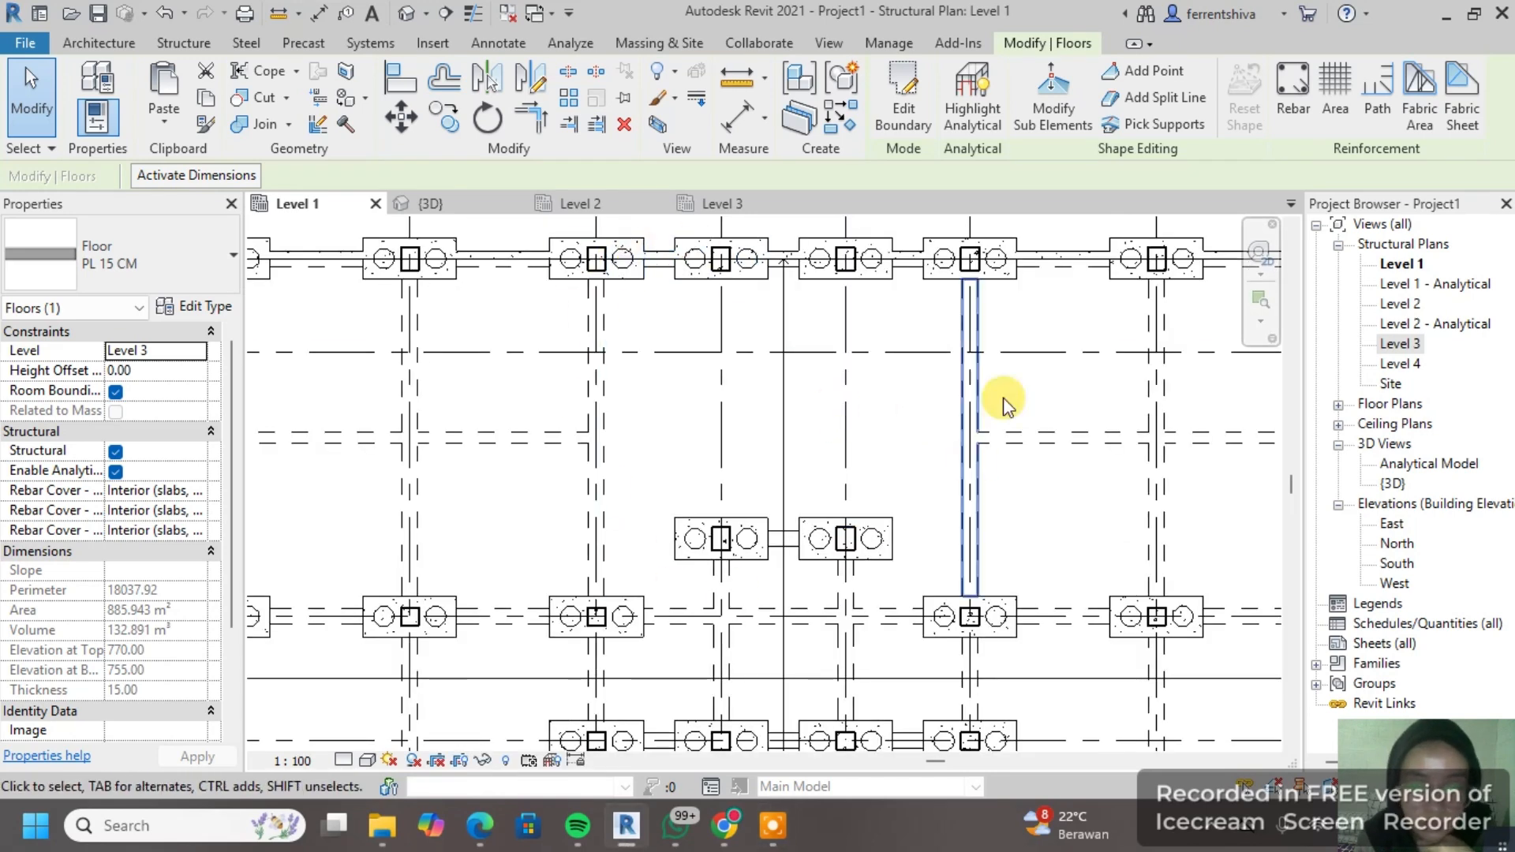
scroll(771, 352, "down", 2)
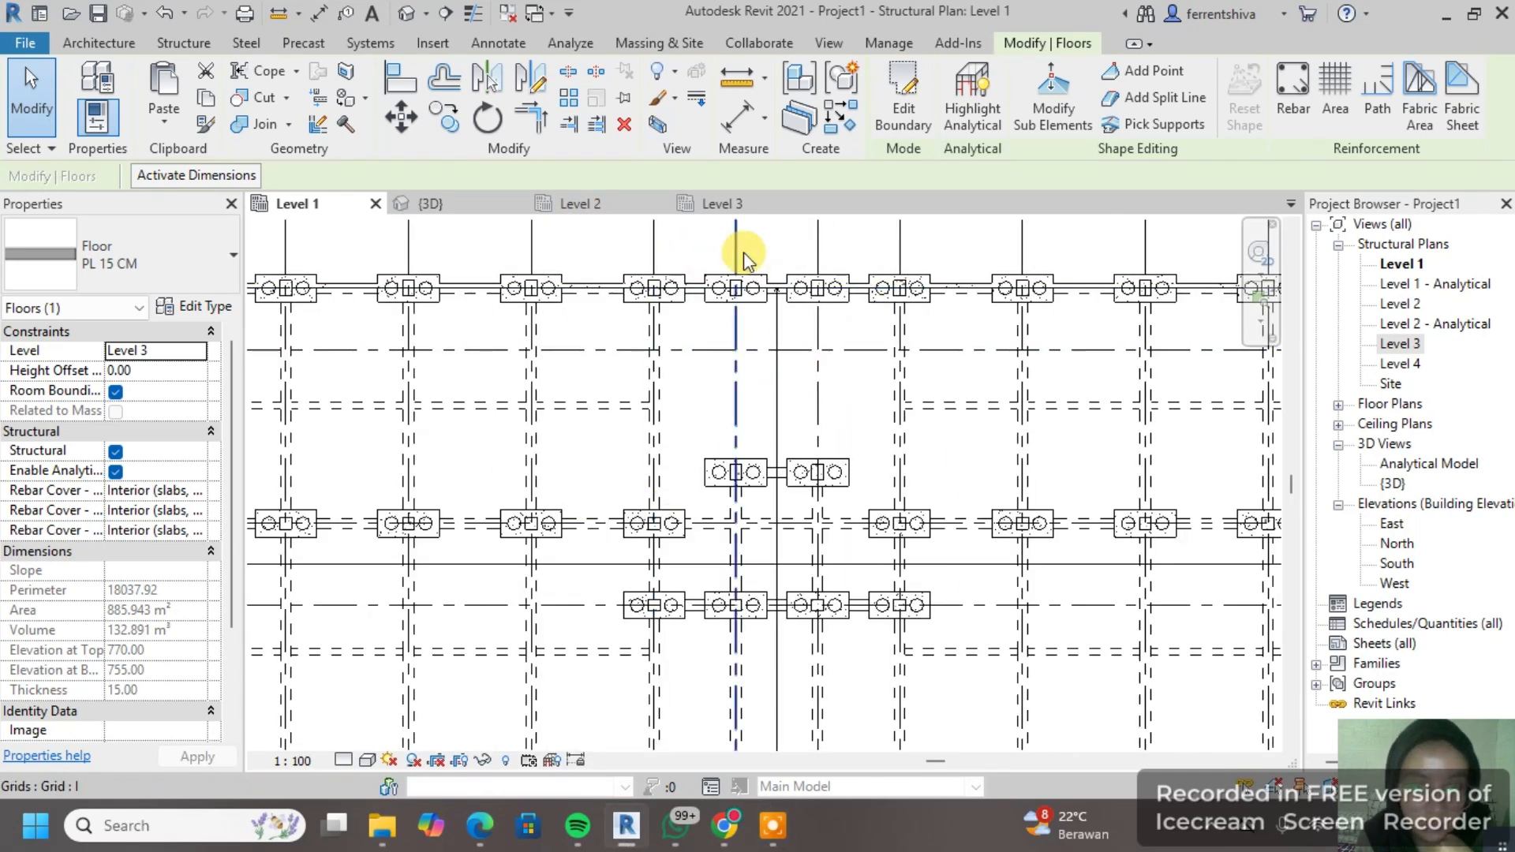
left_click(124, 45)
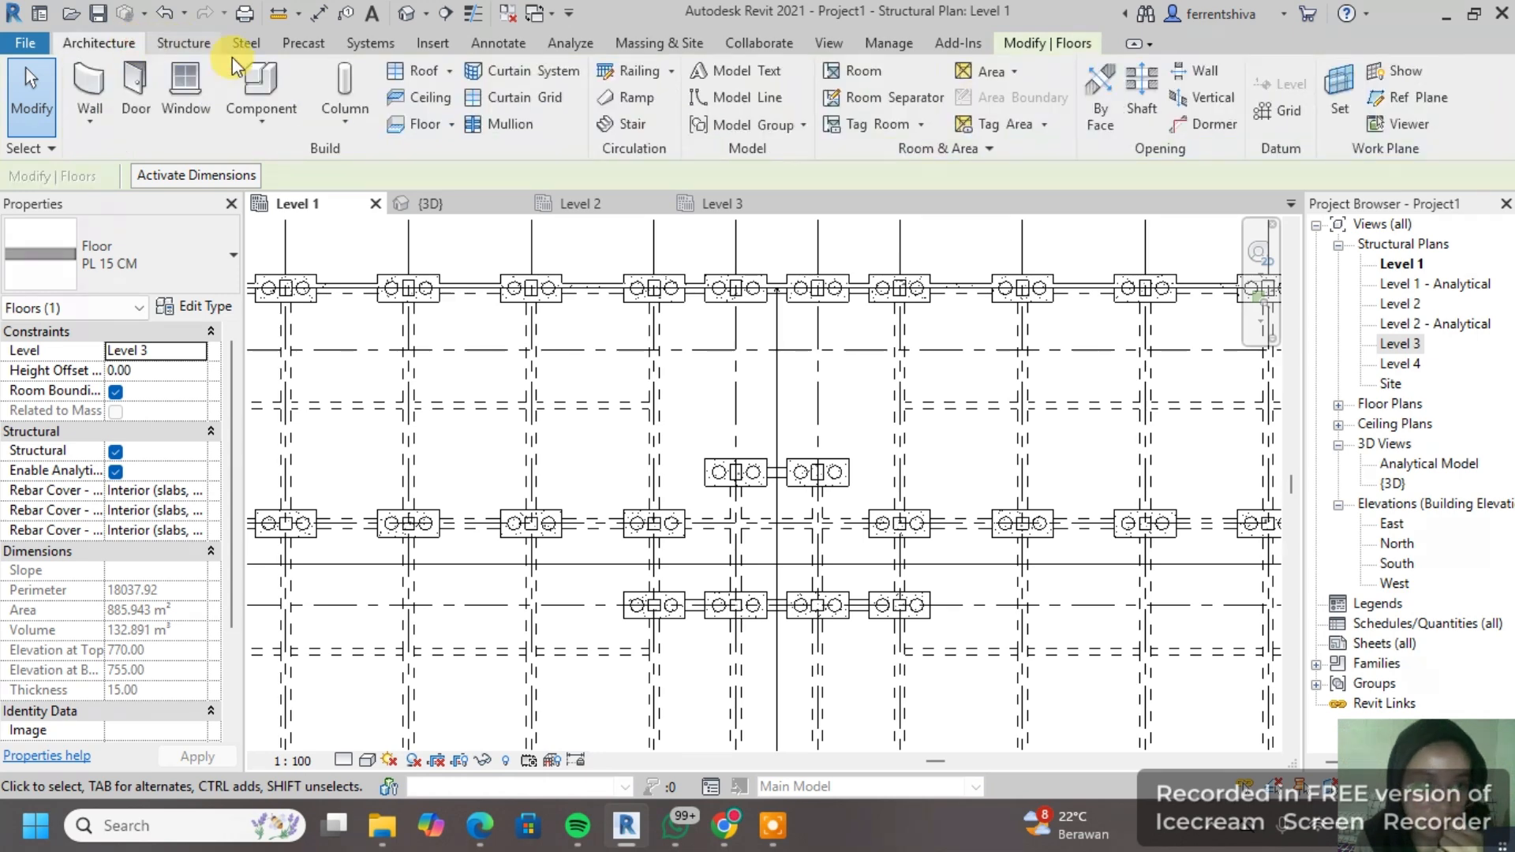
left_click(623, 128)
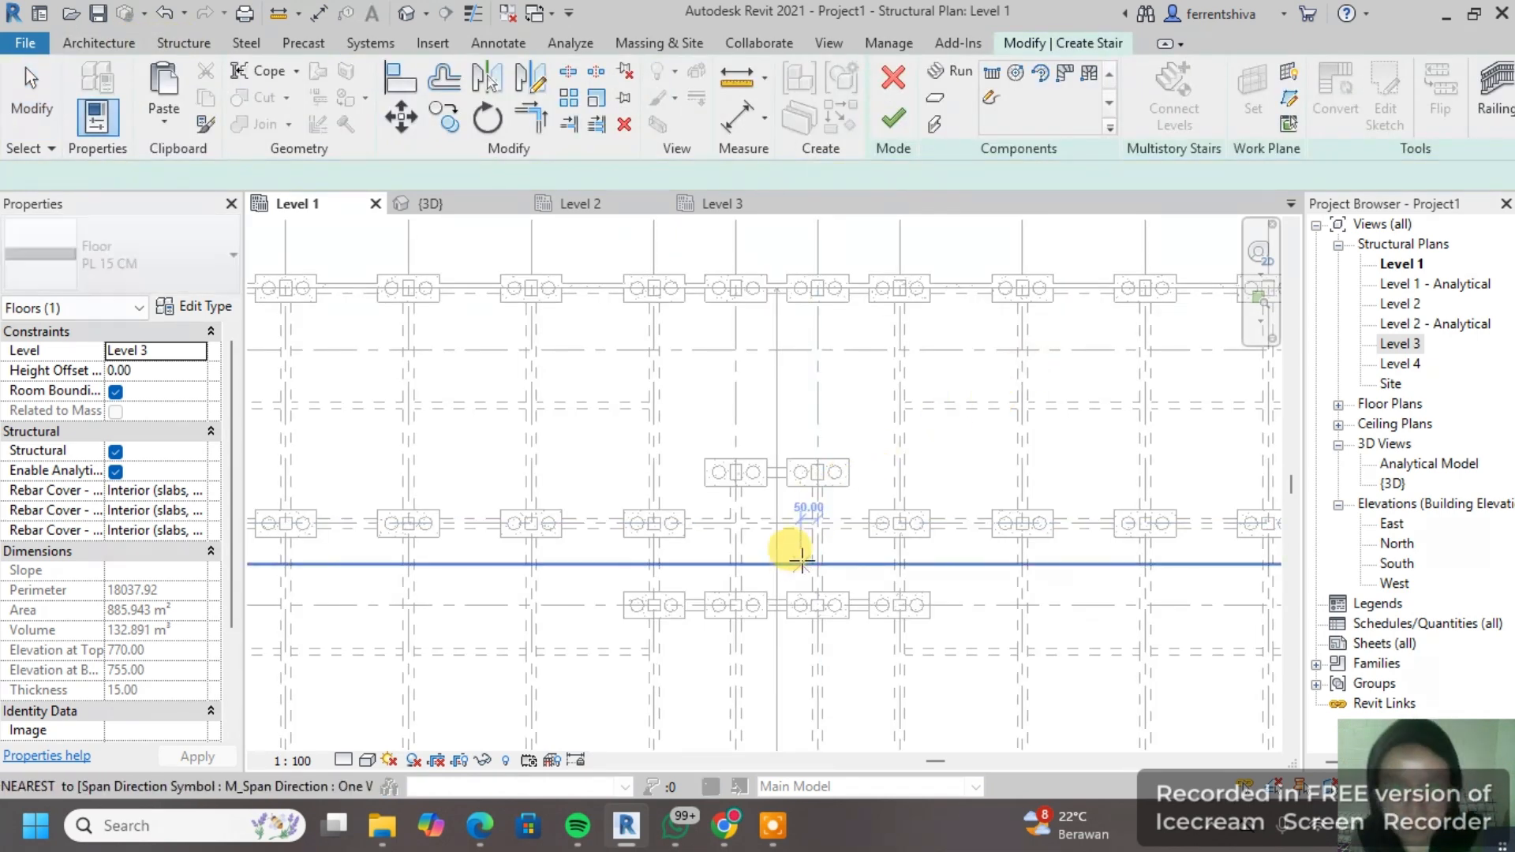
scroll(835, 471, "up", 2)
scroll(829, 471, "up", 1)
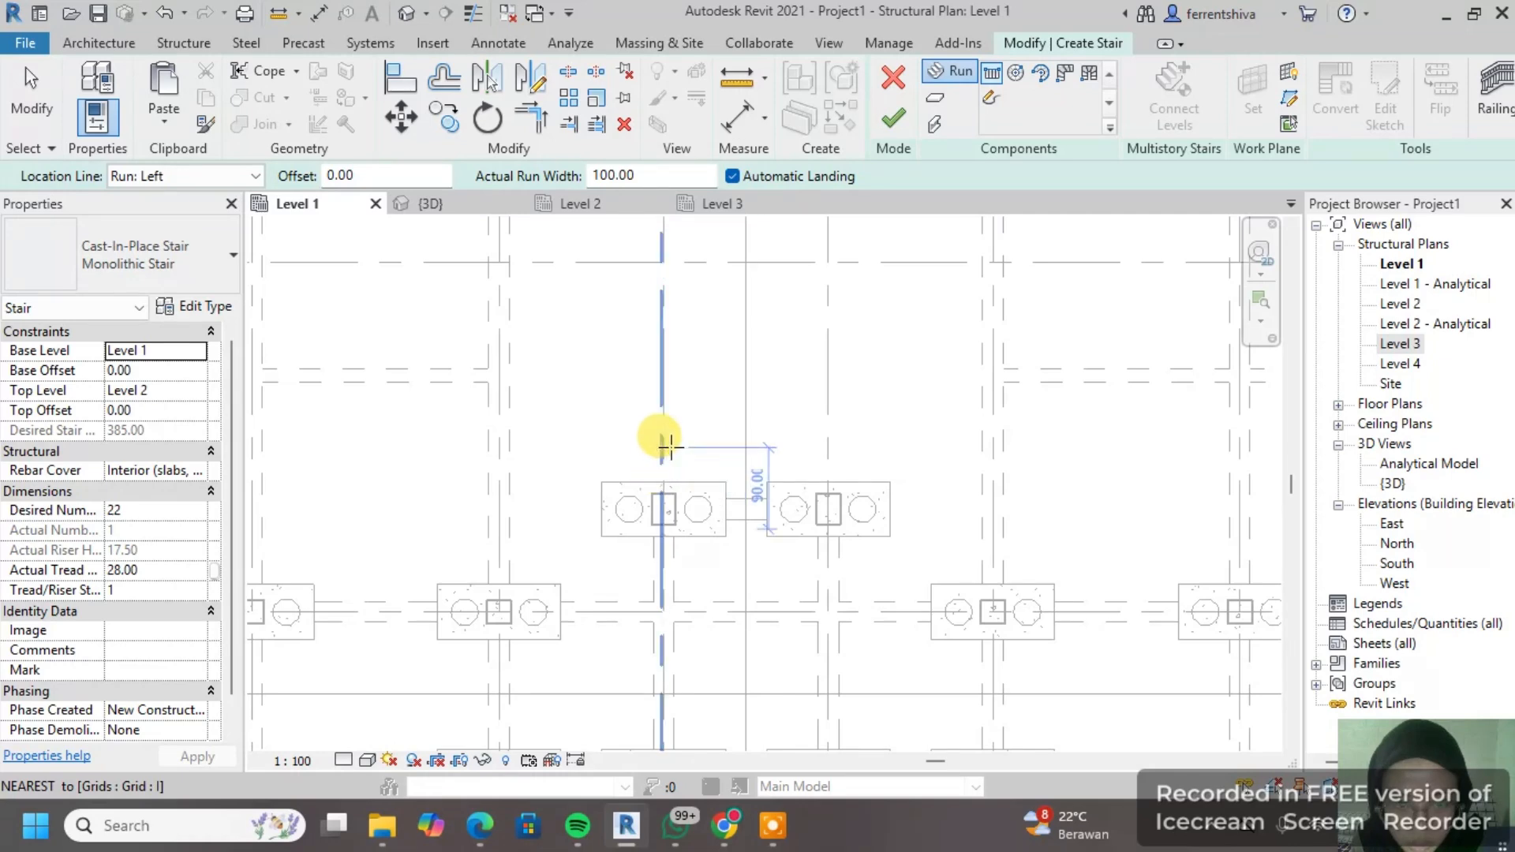
scroll(663, 473, "up", 1)
left_click(659, 493)
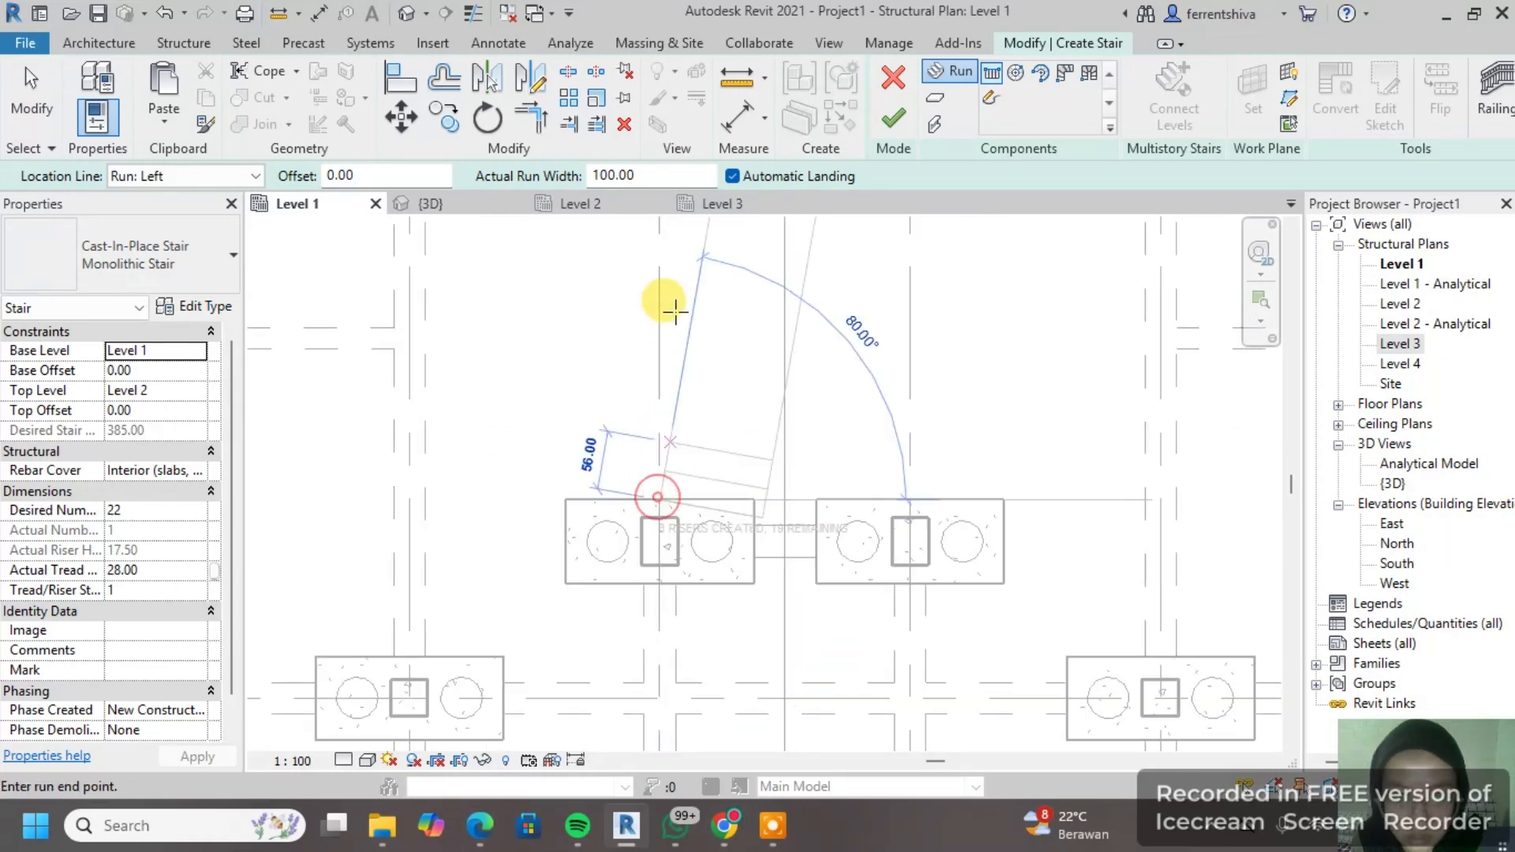
scroll(662, 430, "up", 1)
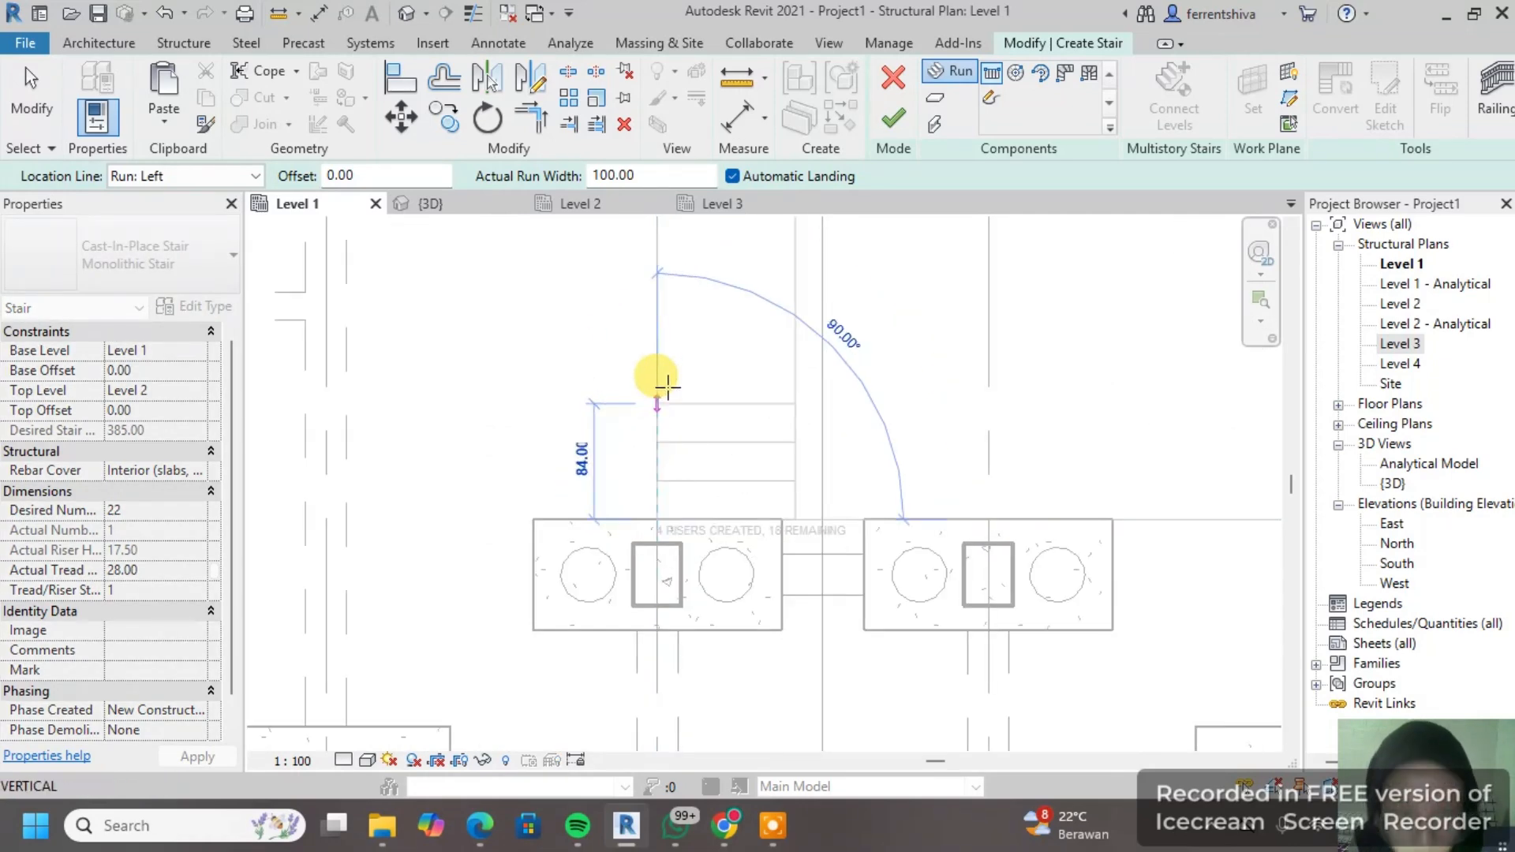
middle_click_drag(675, 300, 662, 410)
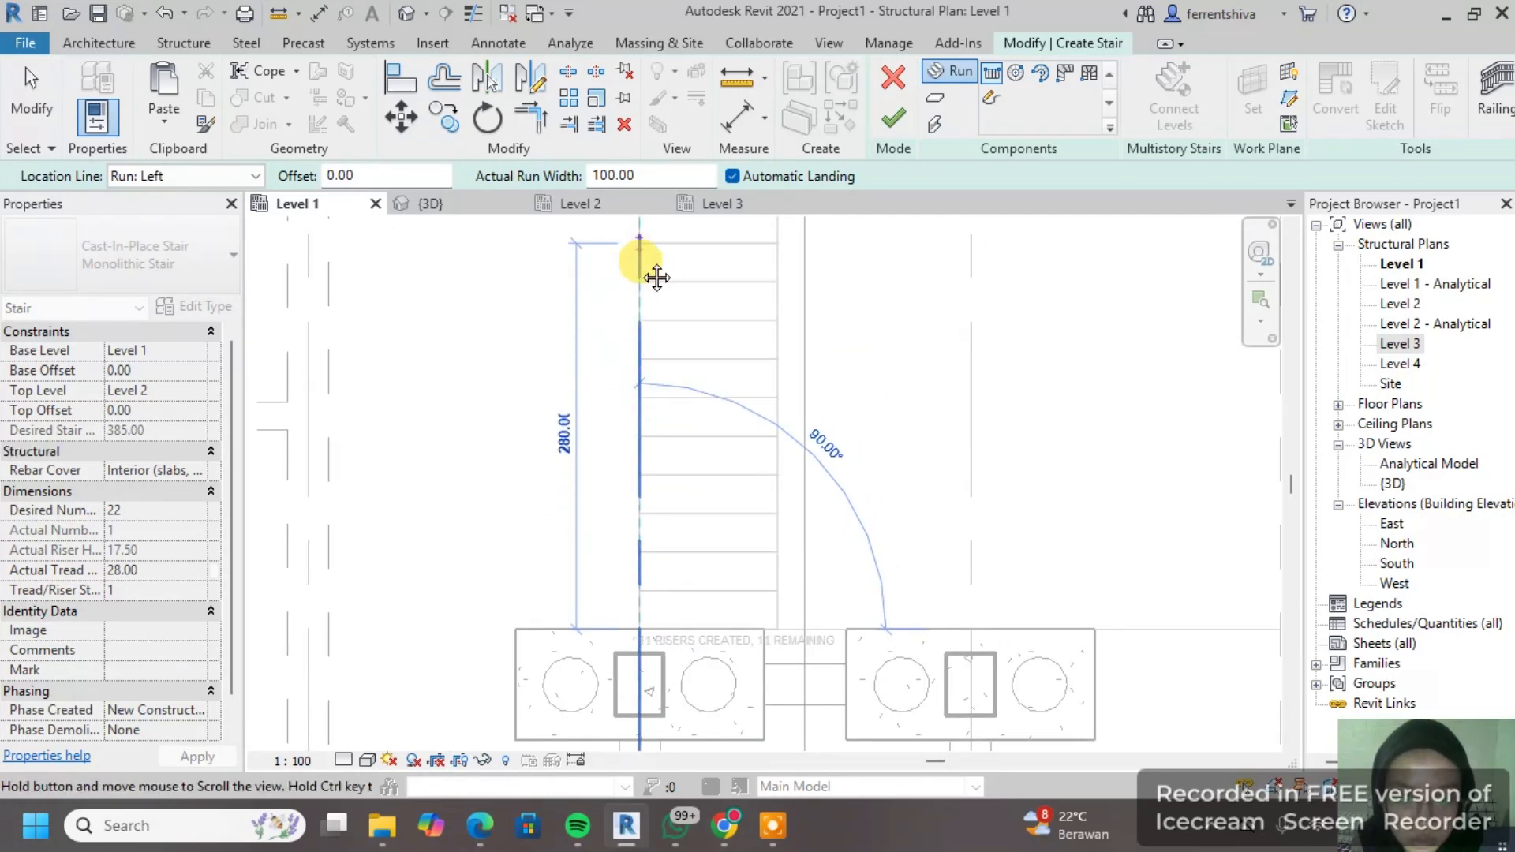
middle_click_drag(656, 278, 746, 332)
left_click(614, 327)
scroll(733, 312, "down", 1)
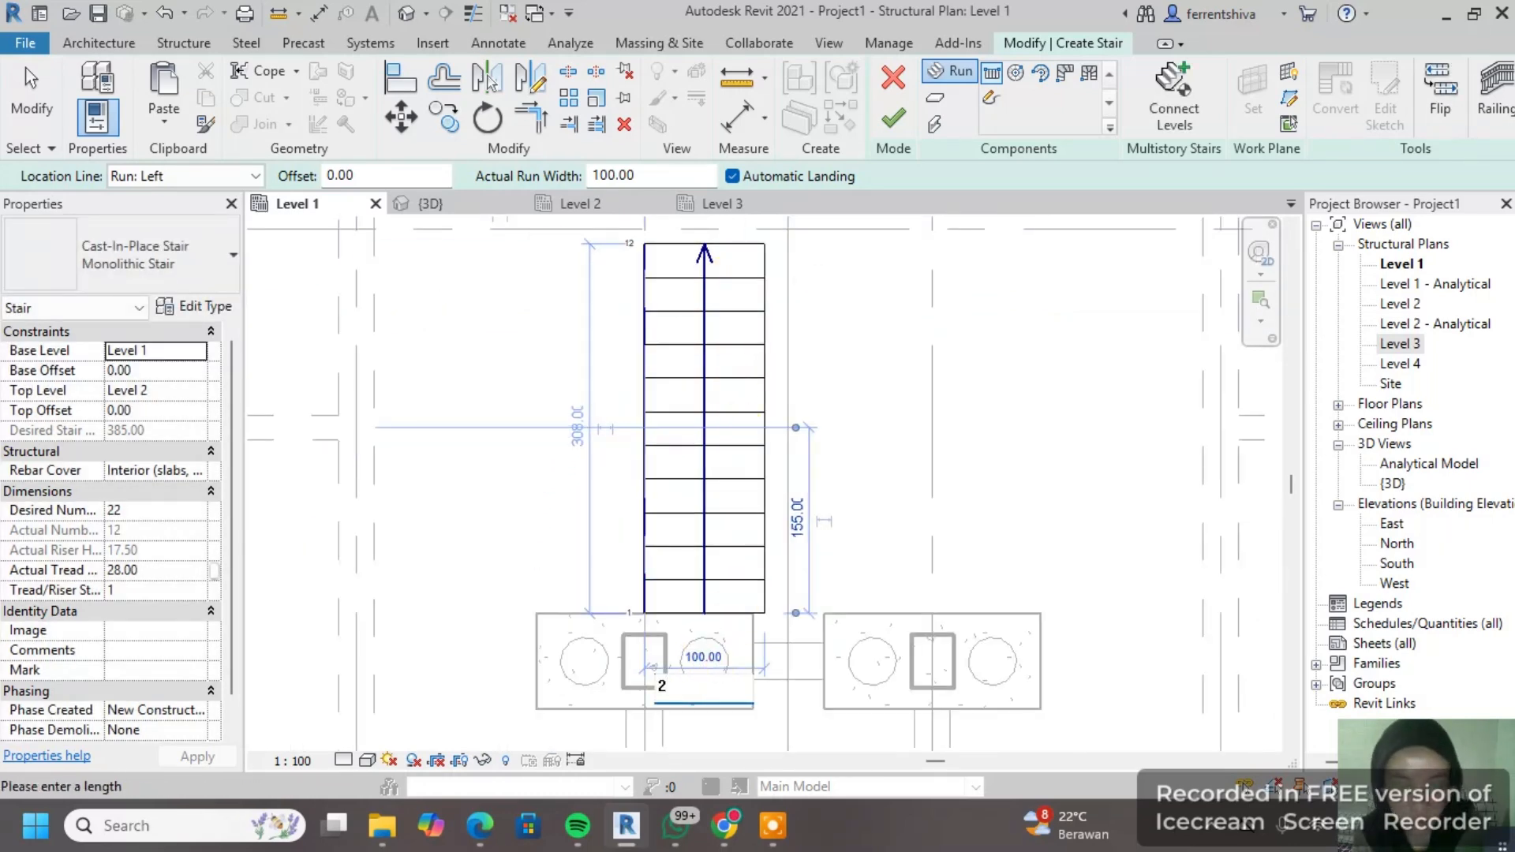
left_click(894, 120)
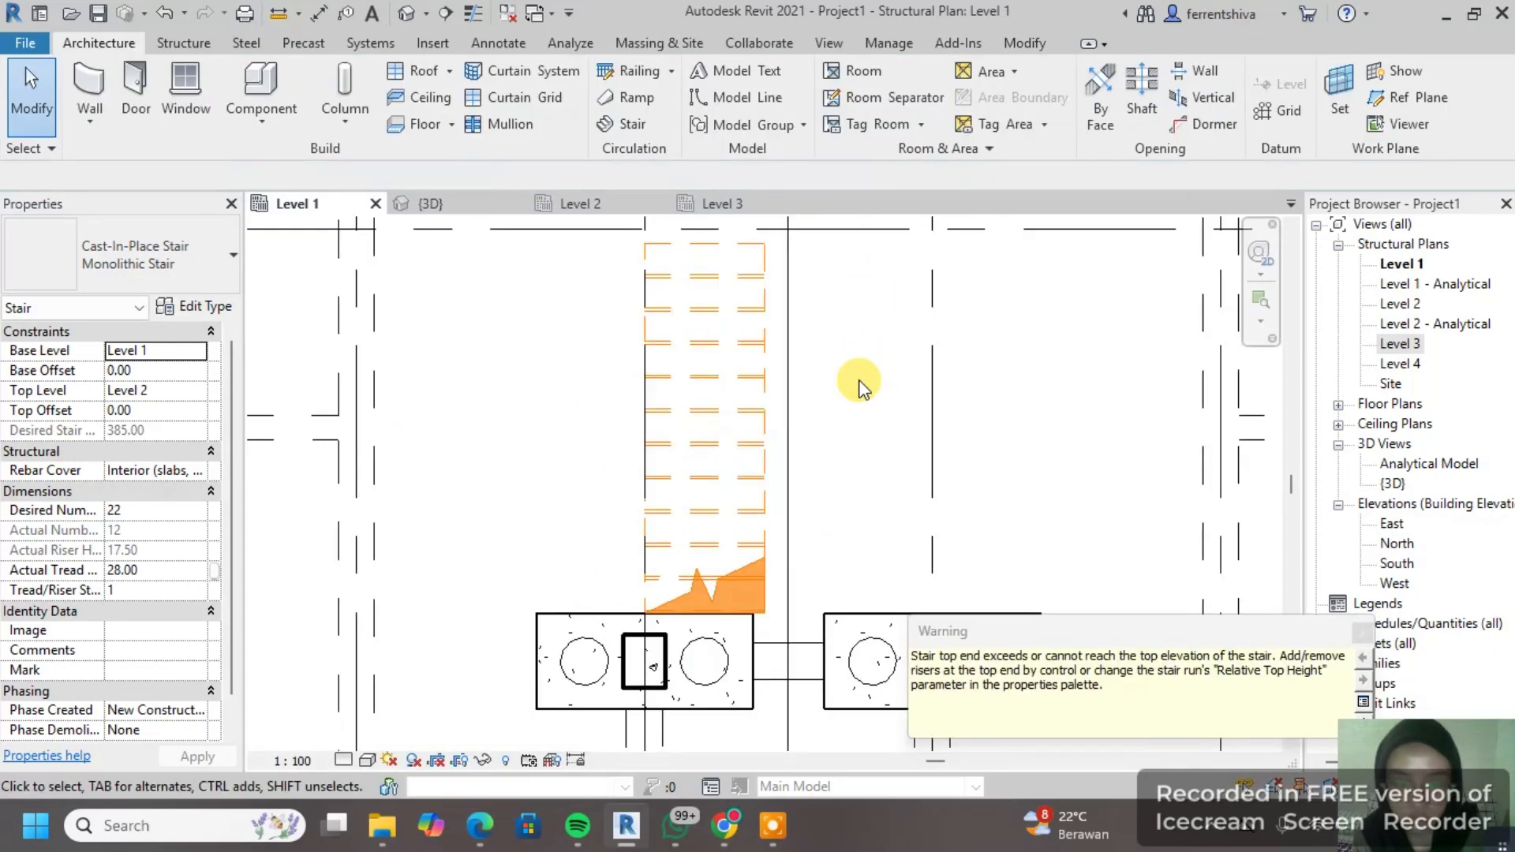
left_click(1359, 635)
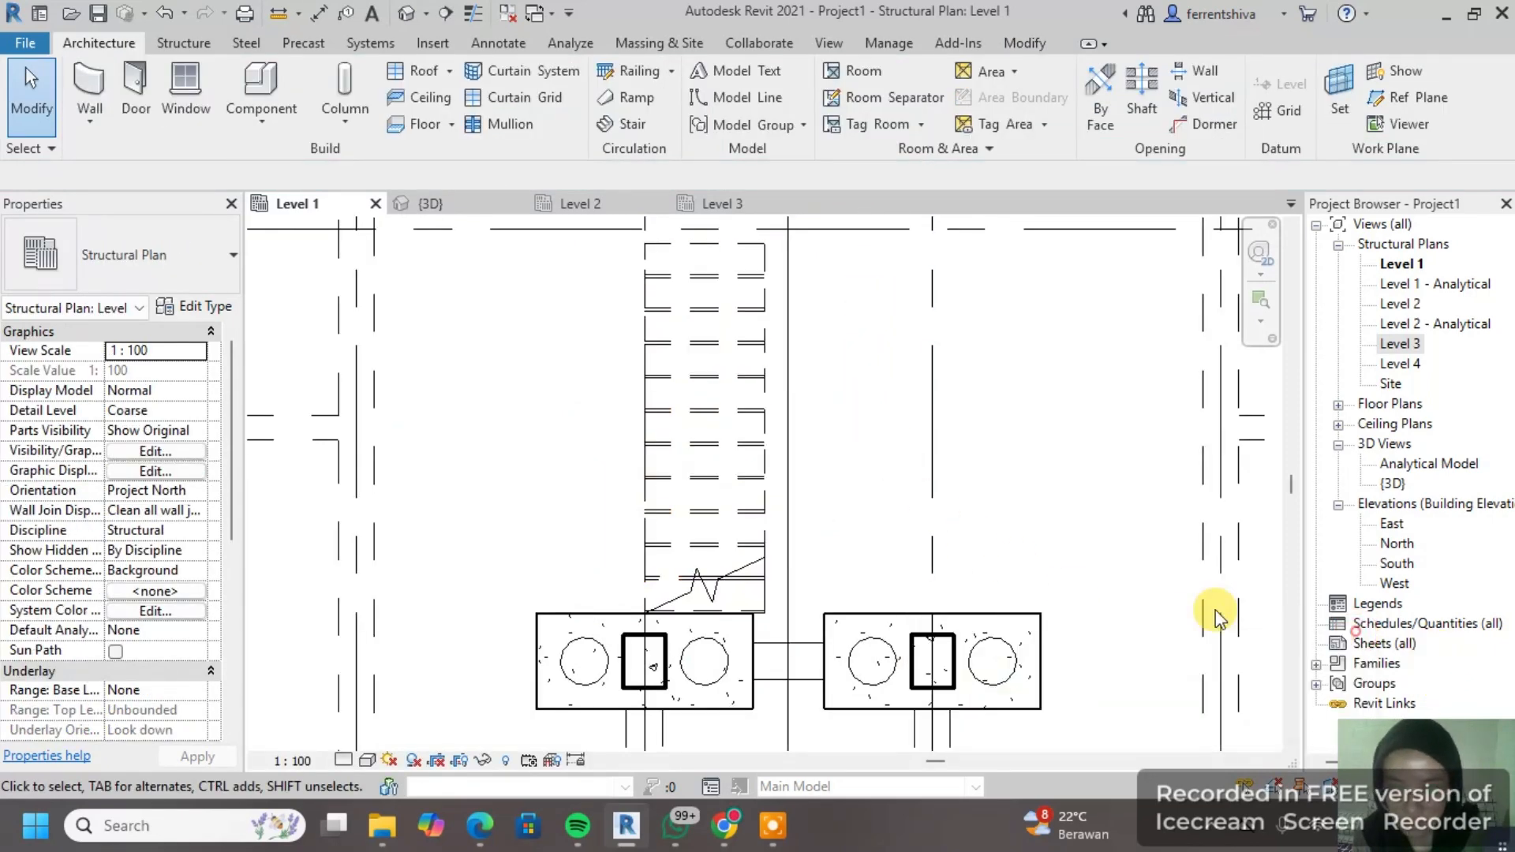
Step: Reopen the new stair for editing, set its run width to 200 cm, and finish the edit
double_click(712, 609)
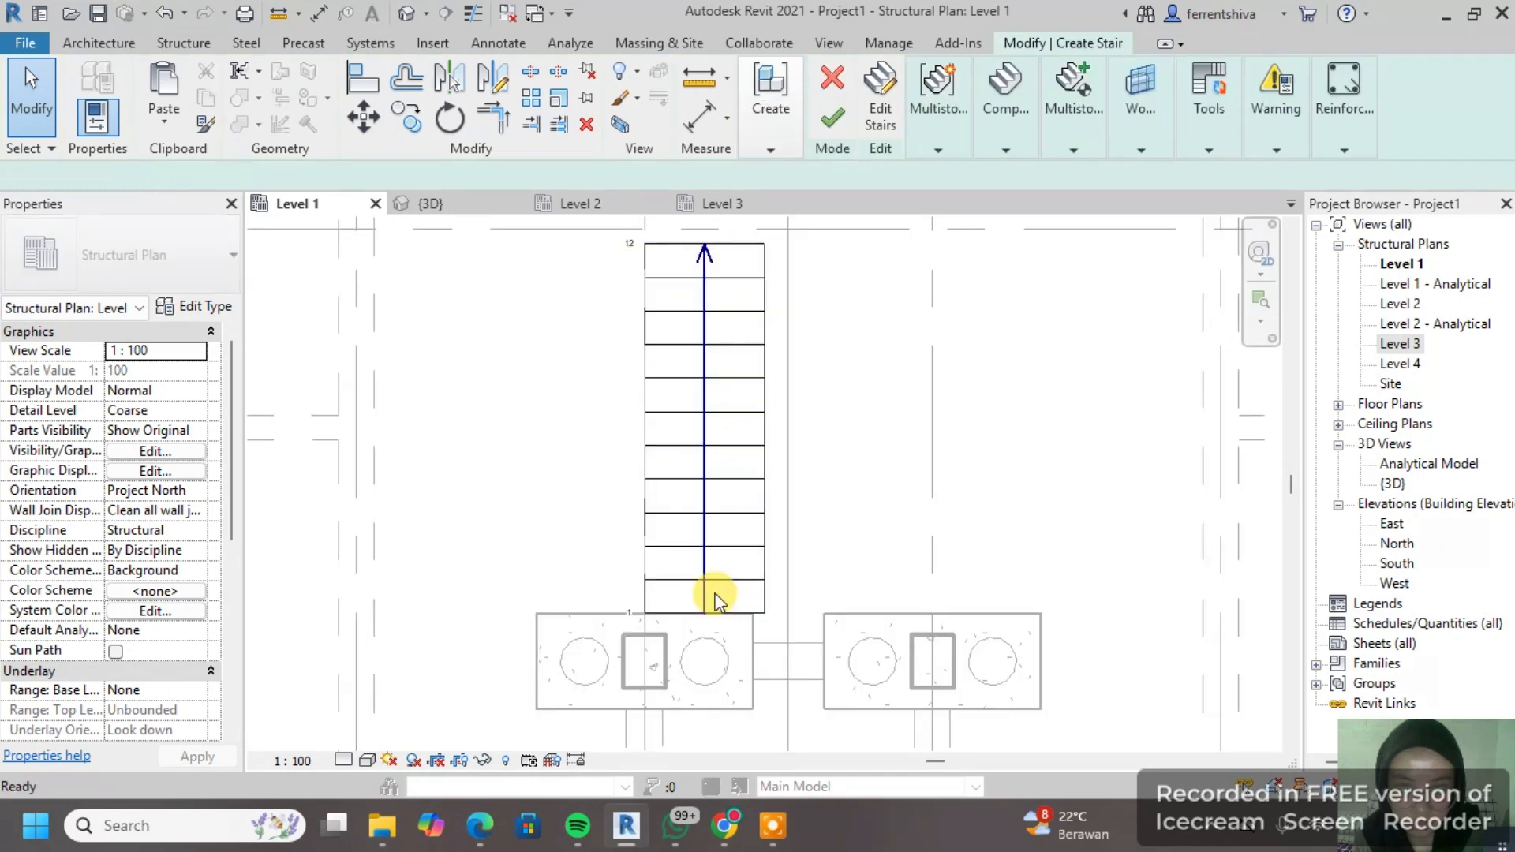
left_click(700, 619)
left_click(705, 664)
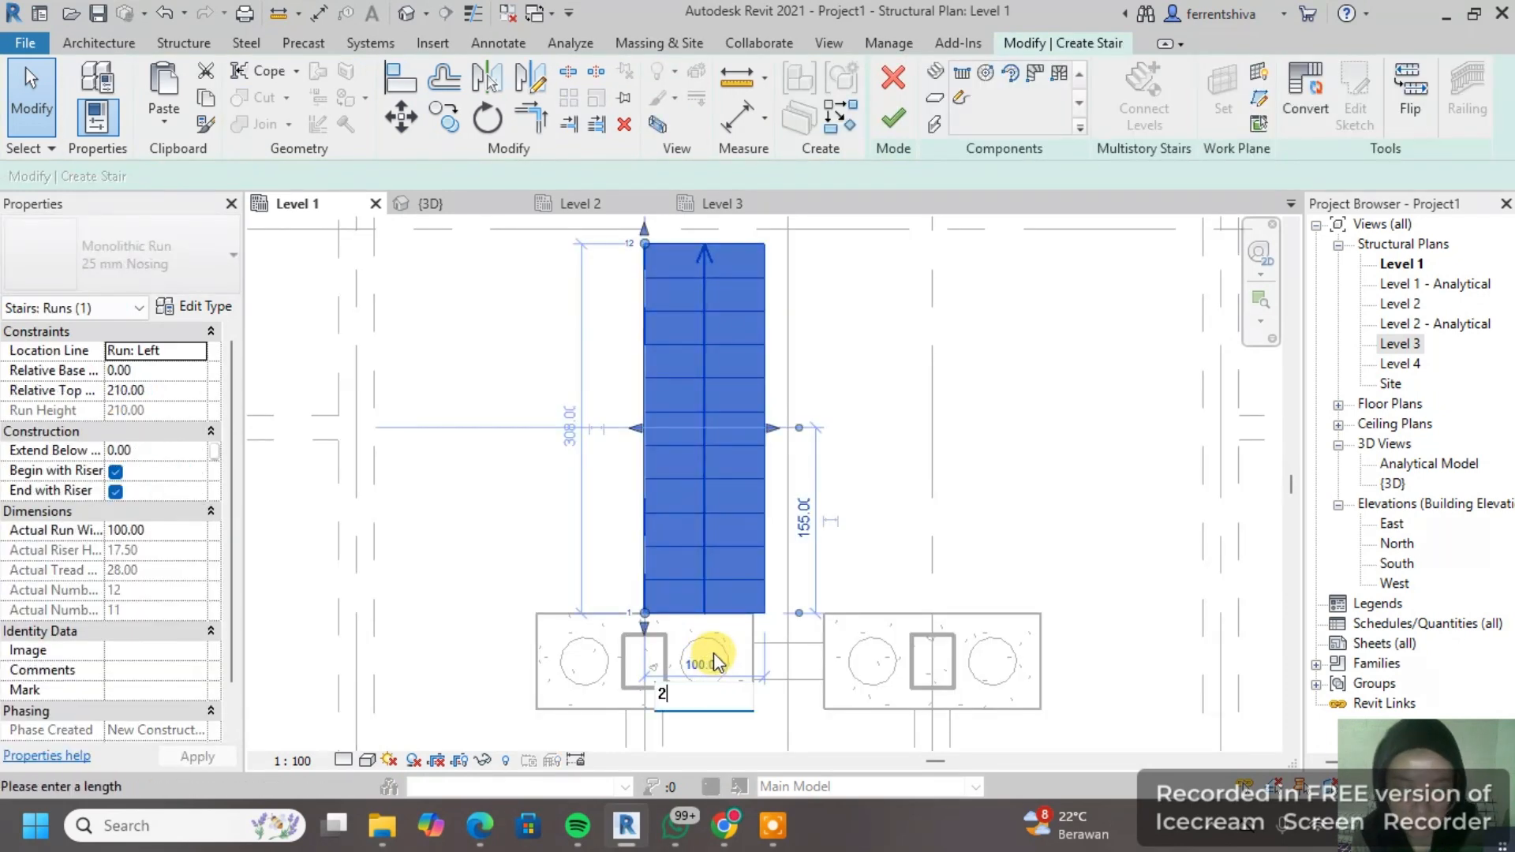
left_click(889, 539)
middle_click_drag(864, 372, 845, 483)
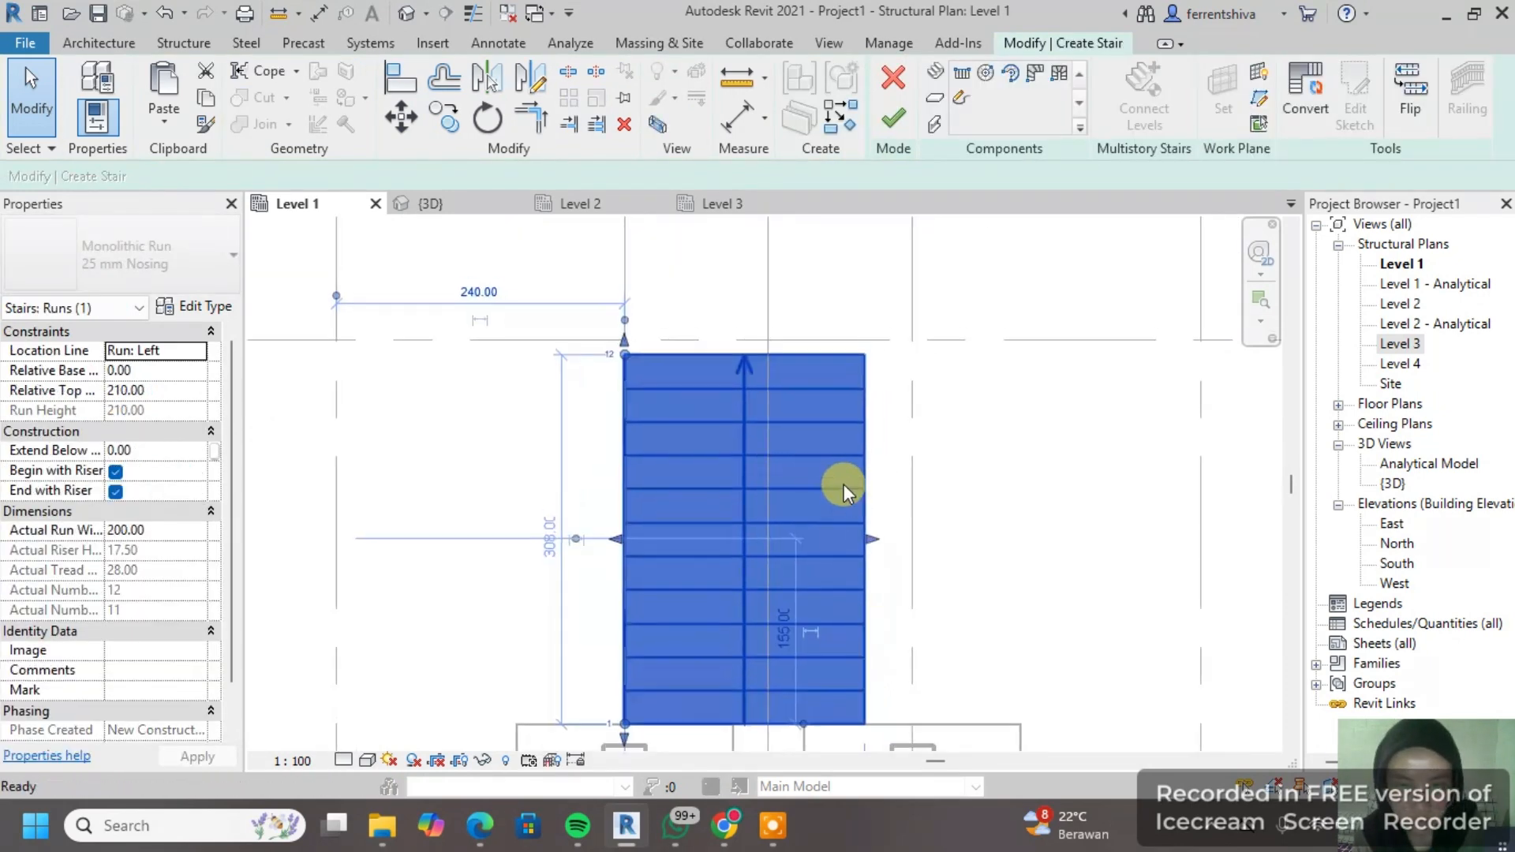
left_click(1042, 365)
left_click(401, 117)
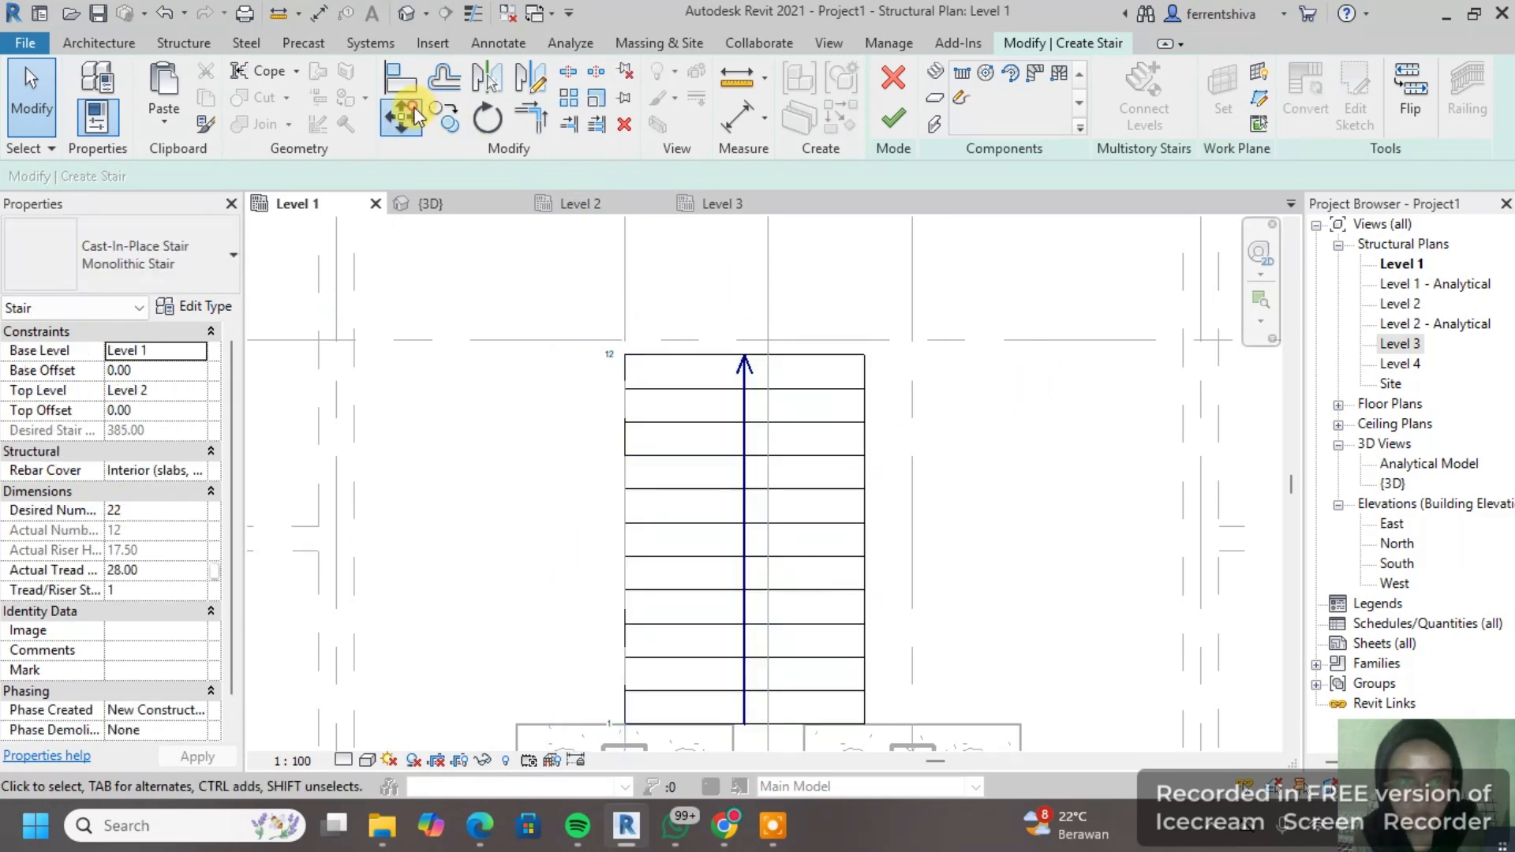
left_click(893, 118)
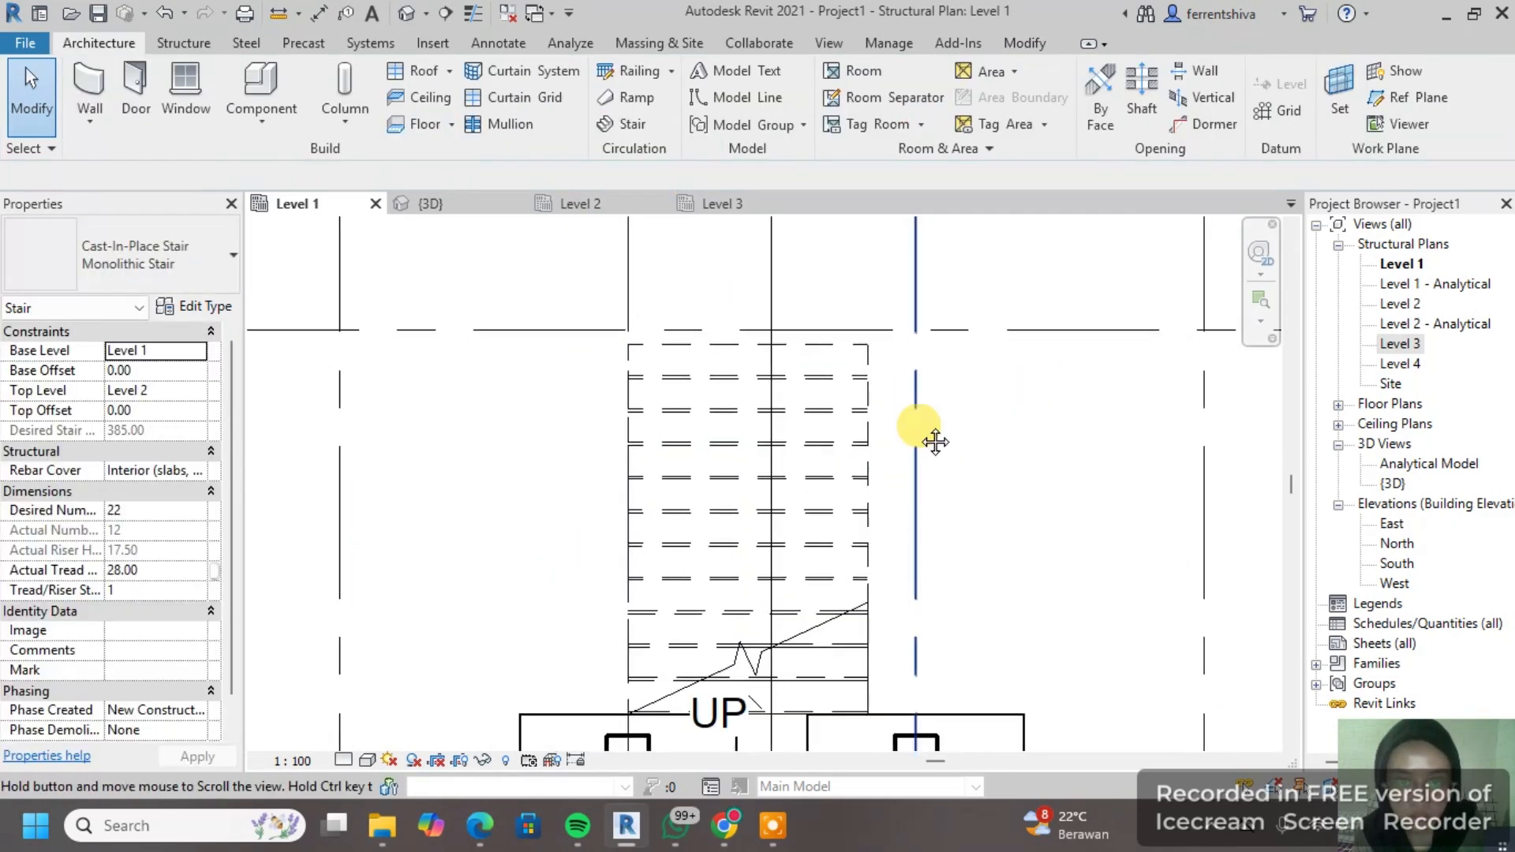
Step: Move the stair by its bottom midpoint onto the centre line between grids I and J, at the beam joining the central pile caps
left_click(851, 385)
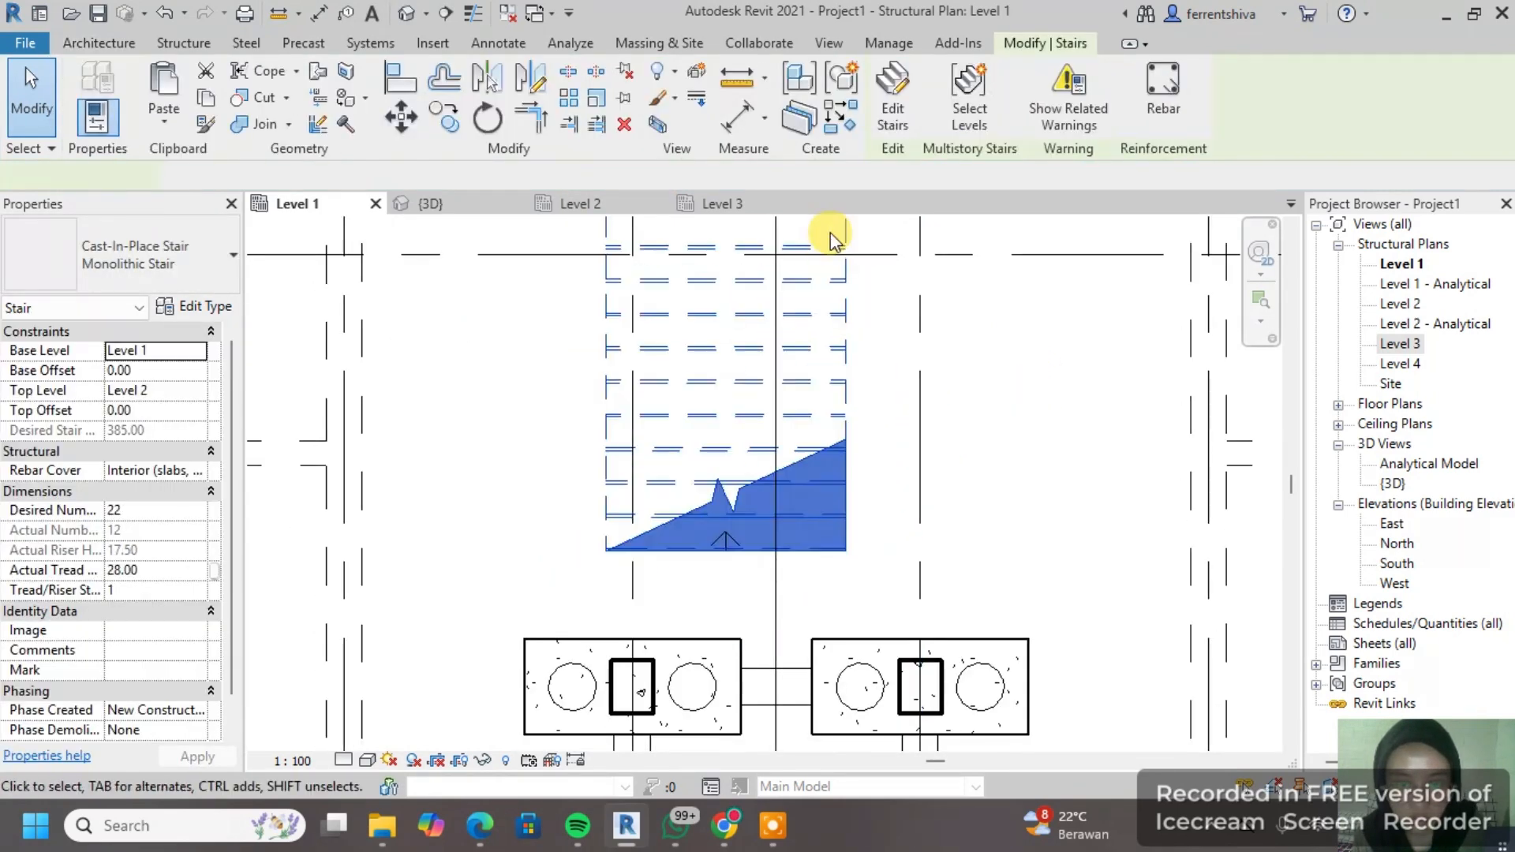
left_click(402, 118)
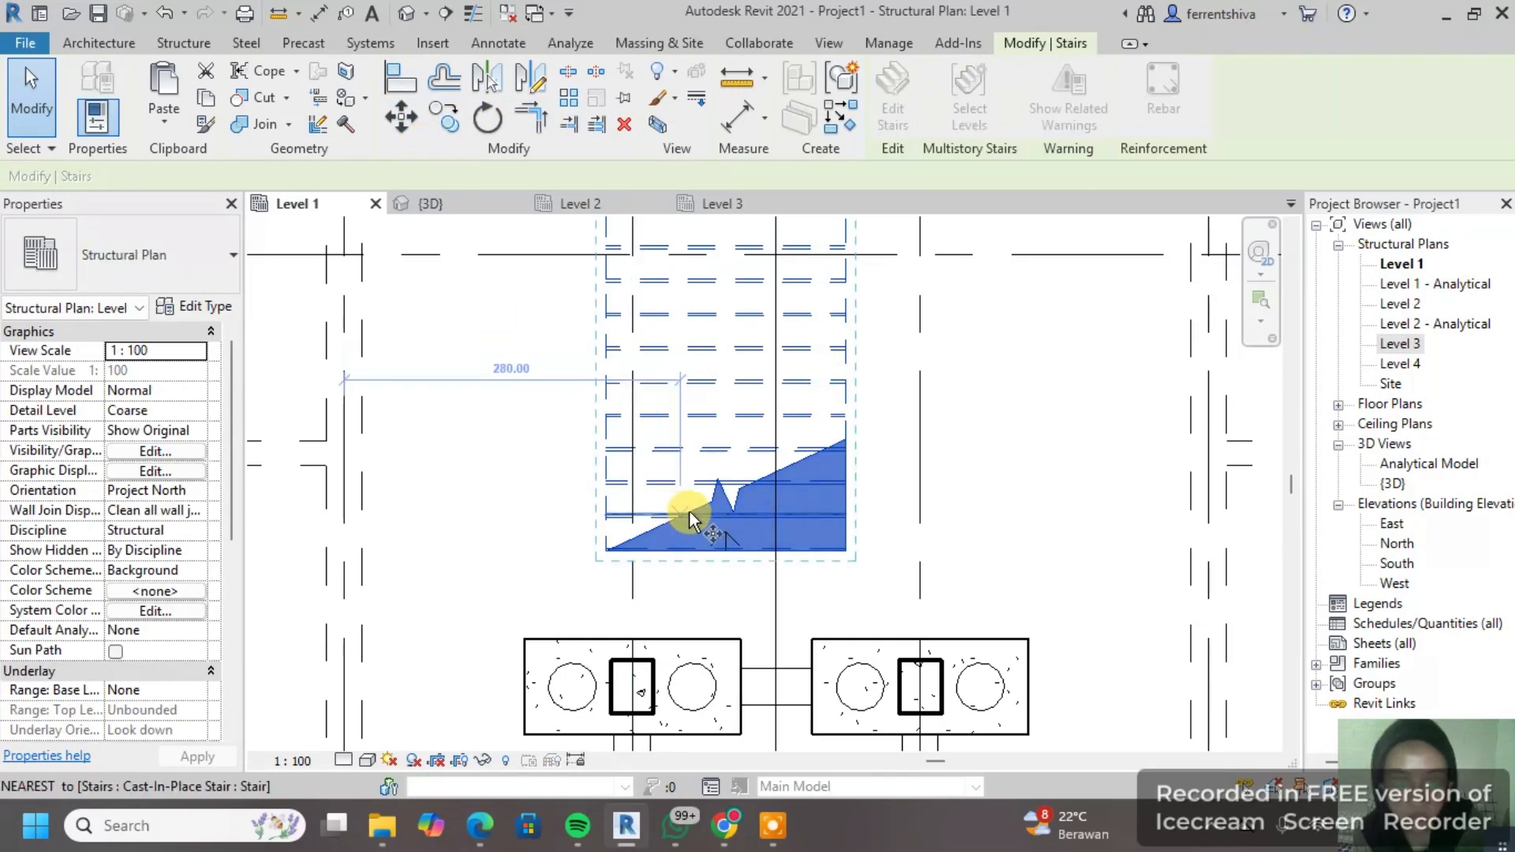
left_click(724, 560)
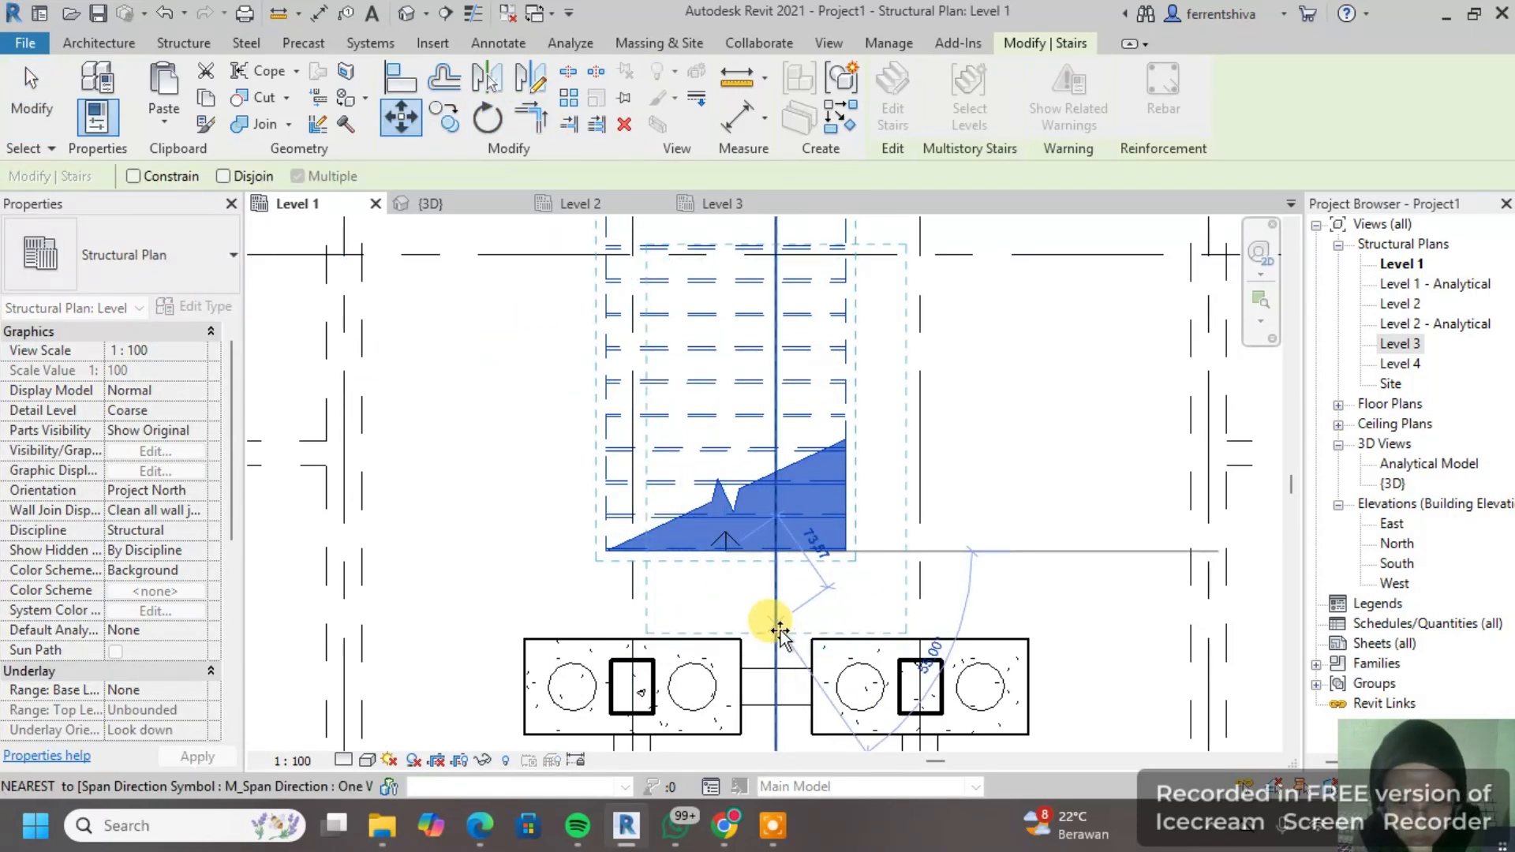
left_click(777, 669)
scroll(823, 474, "down", 1)
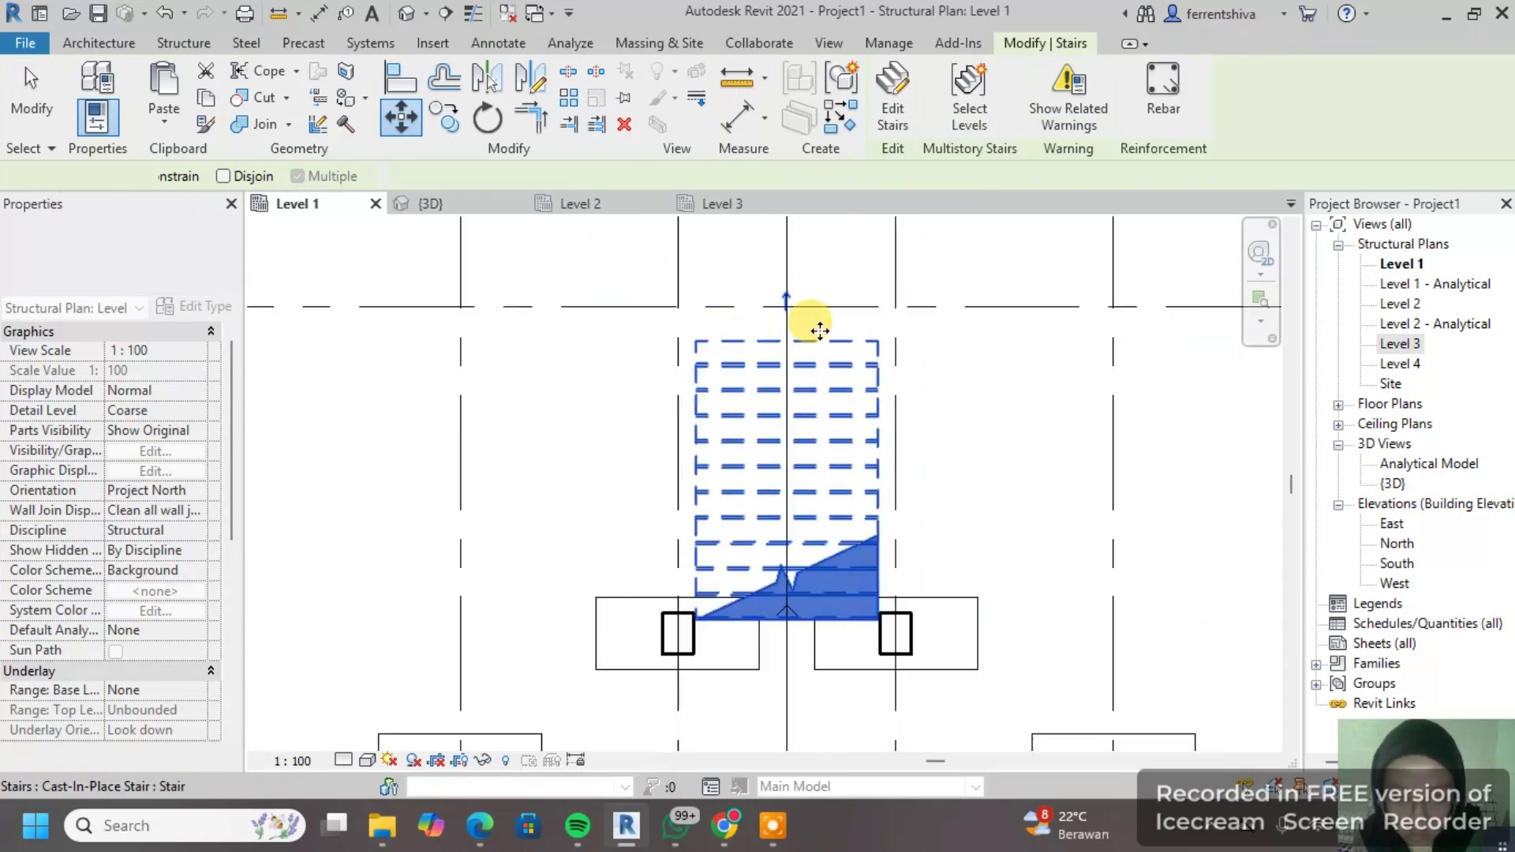
Step: Start a new cast-in-place stair with a sketched landing and pick the right side of the column left of the central pair as boundary
middle_click_drag(819, 327, 800, 488)
scroll(799, 494, "down", 1)
left_click(98, 42)
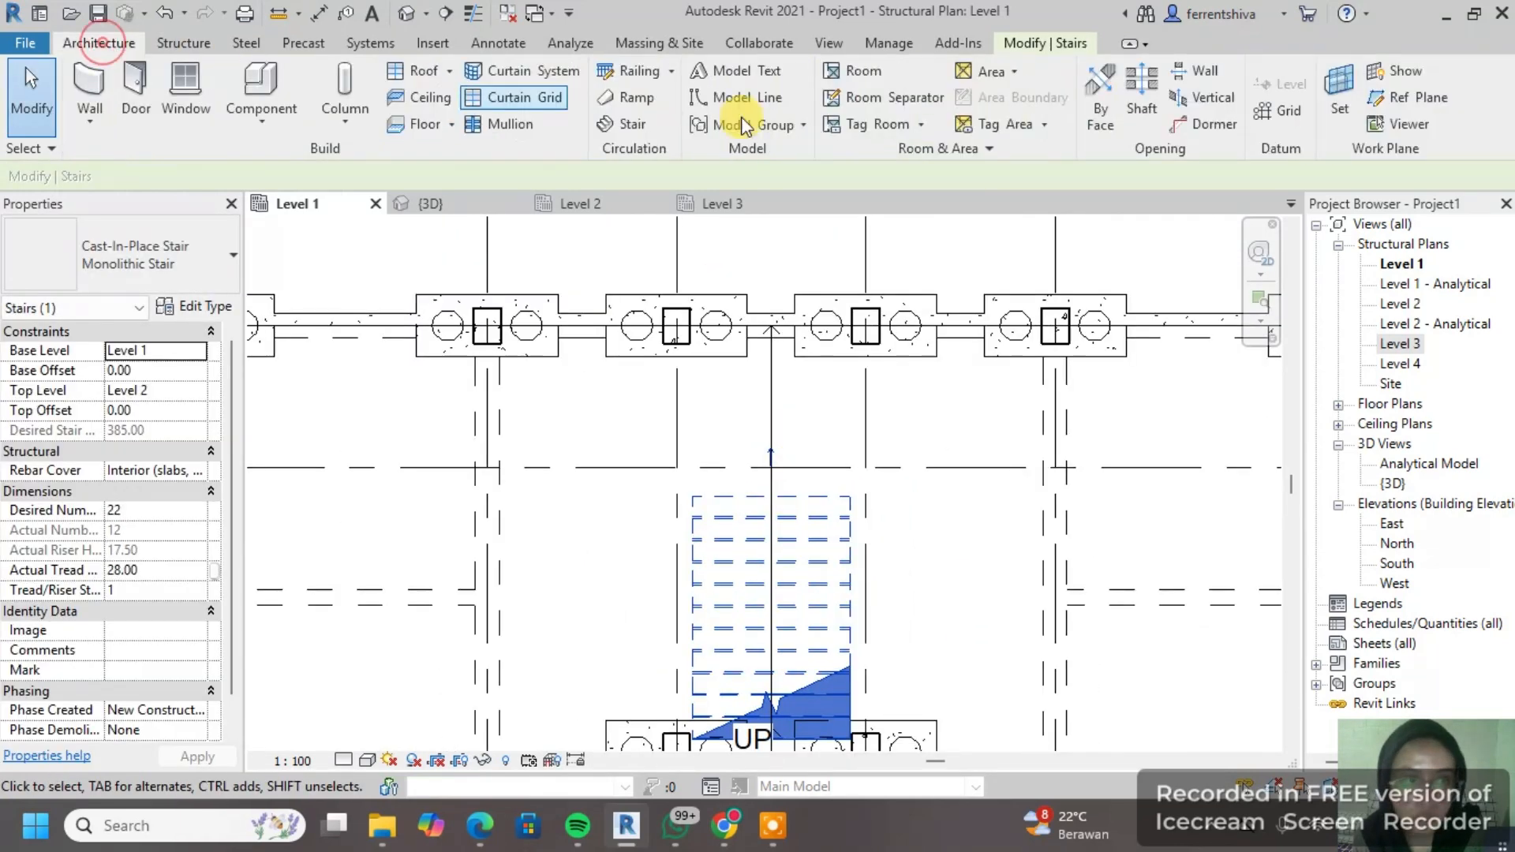
left_click(632, 123)
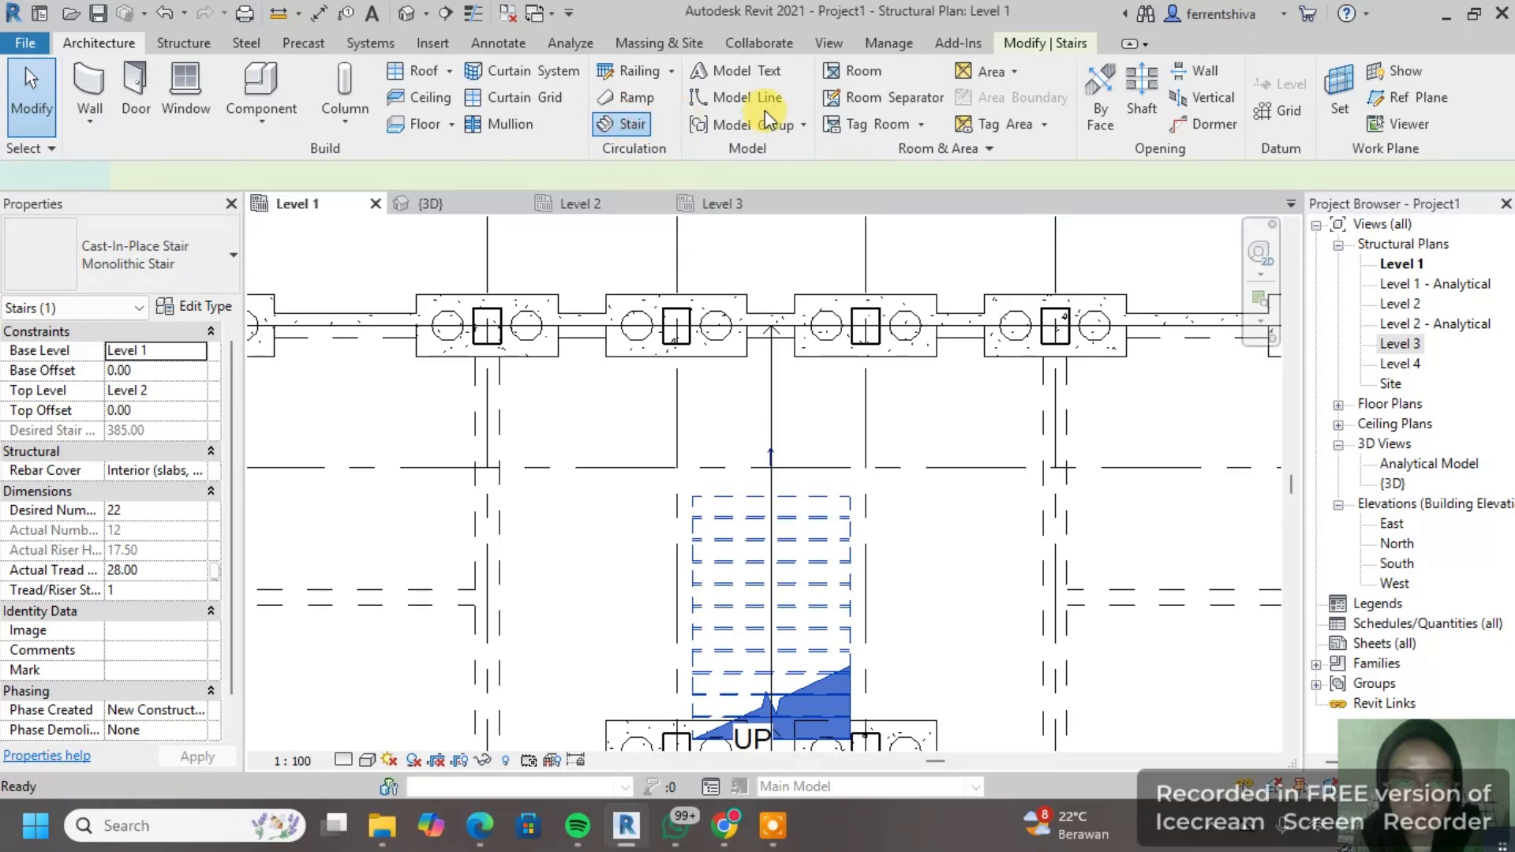
left_click(937, 97)
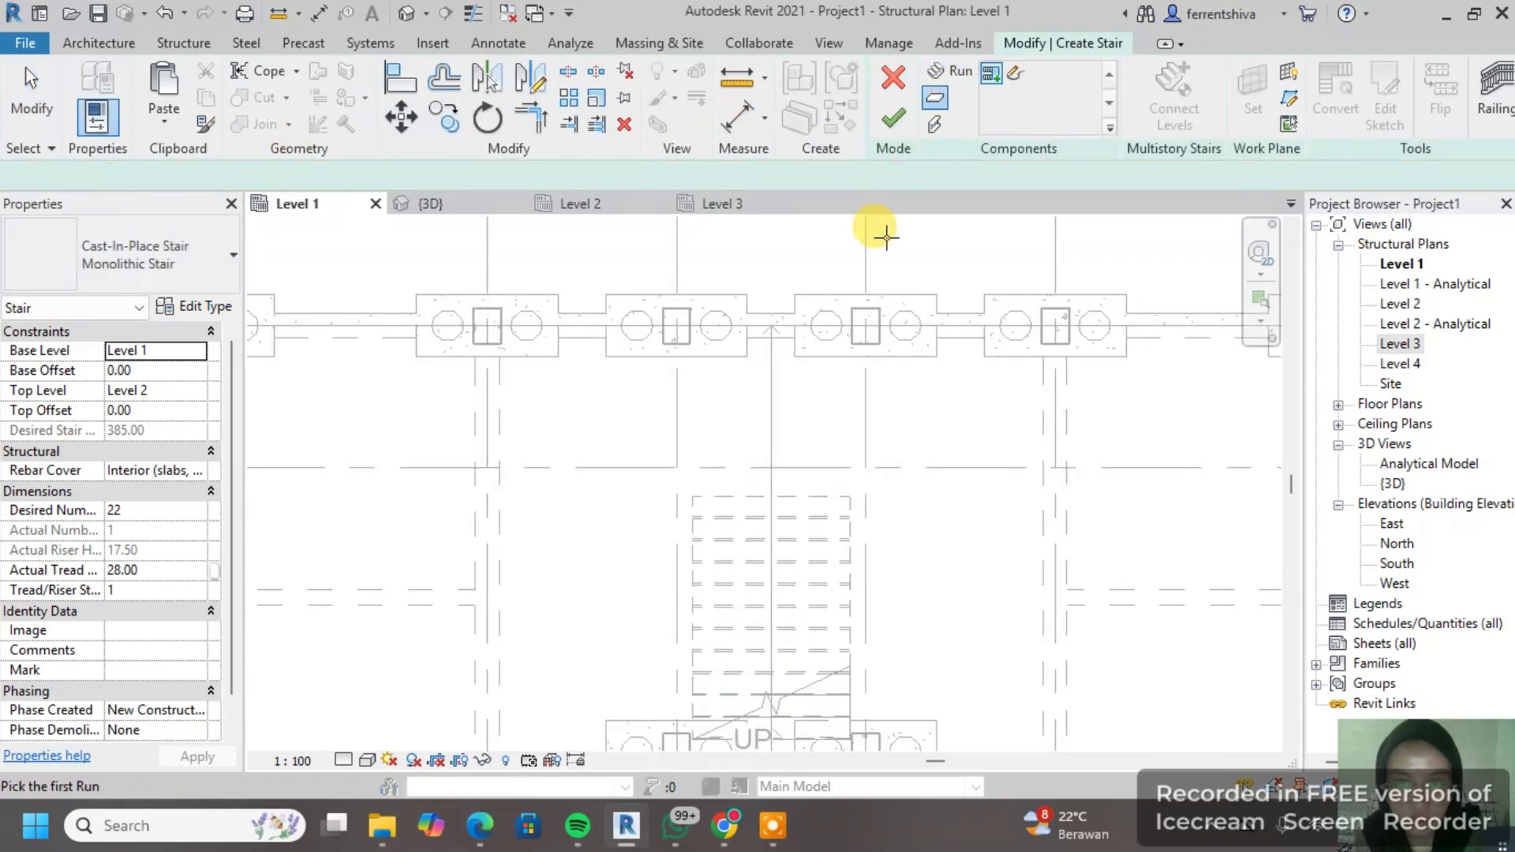
scroll(491, 367, "up", 2)
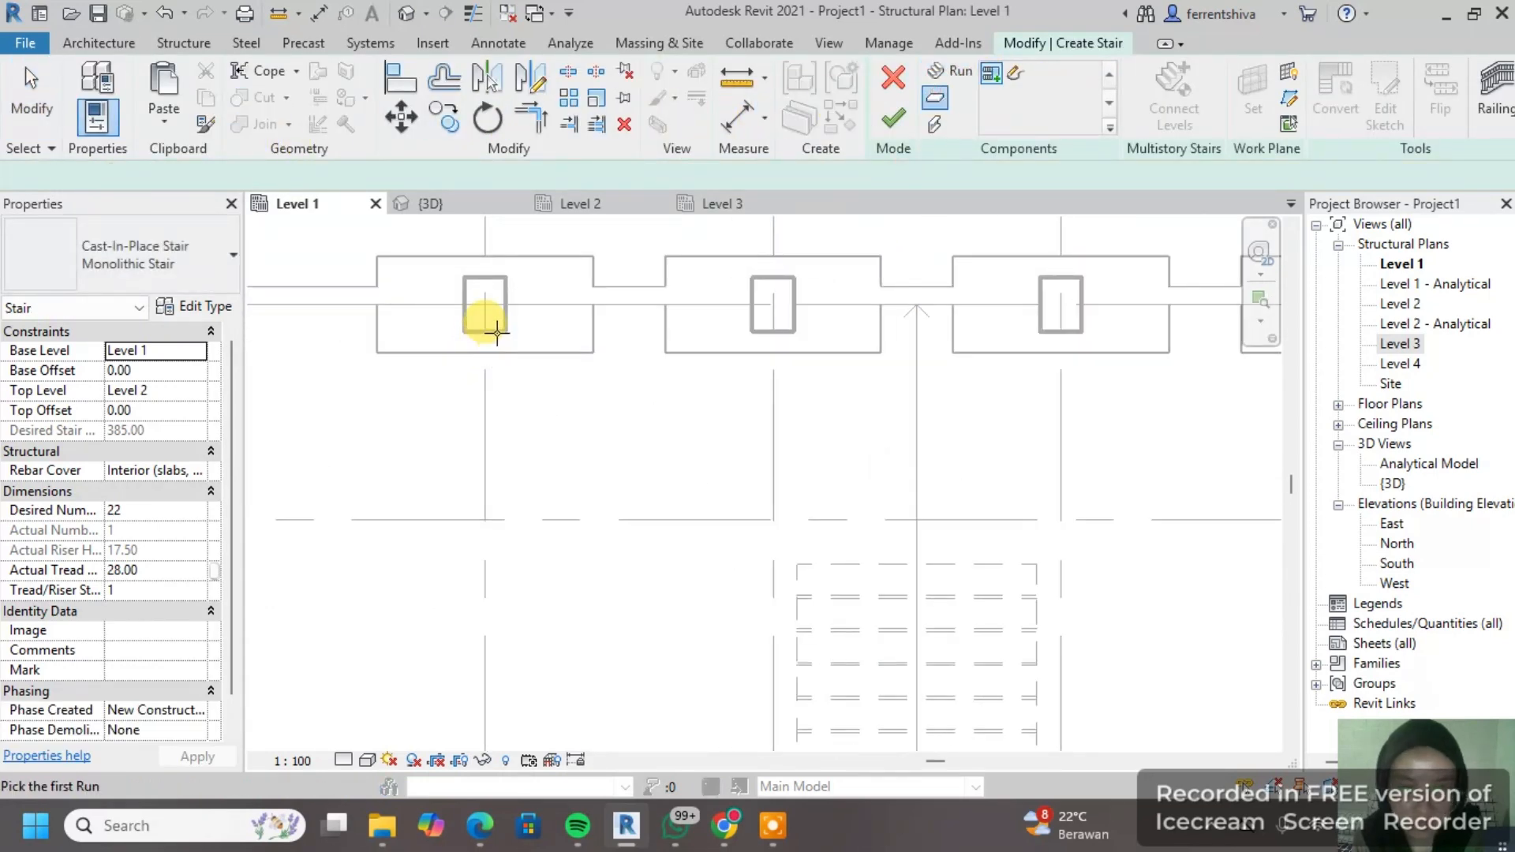
left_click(1014, 75)
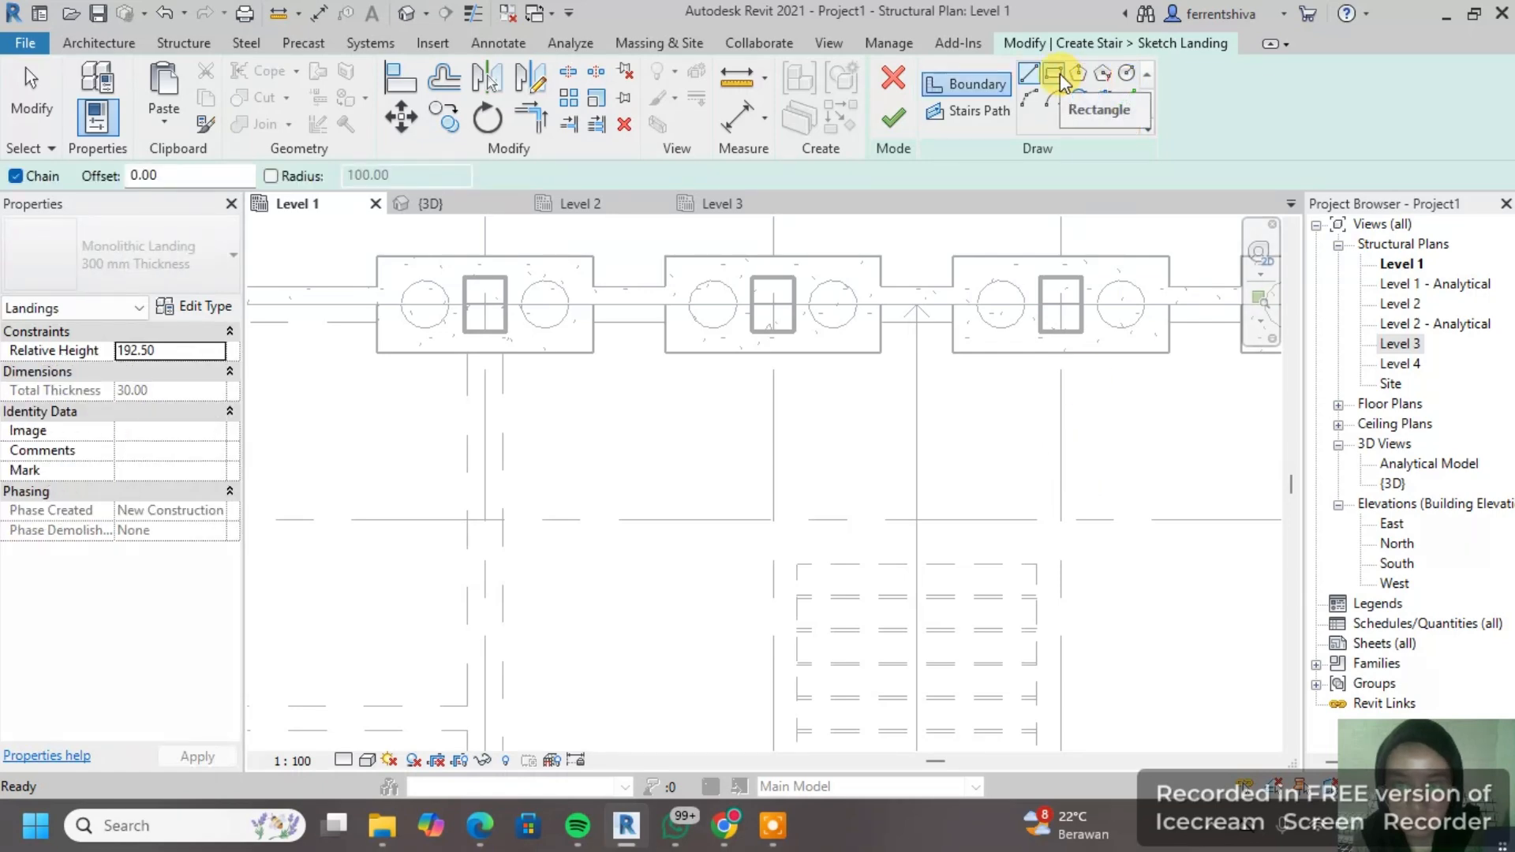
left_click(1128, 99)
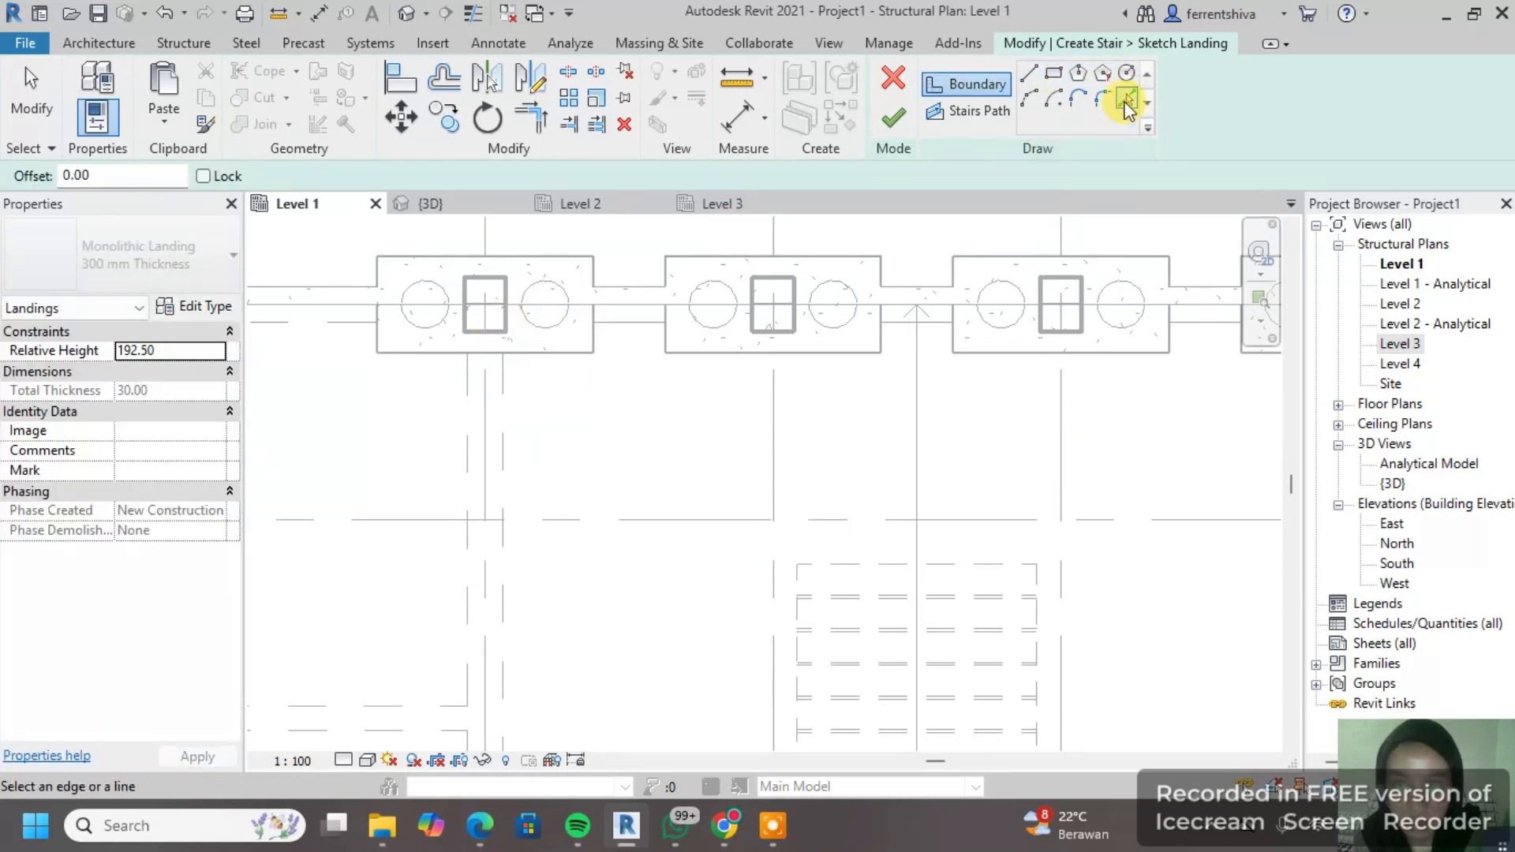
scroll(555, 319, "up", 2)
left_click(478, 310)
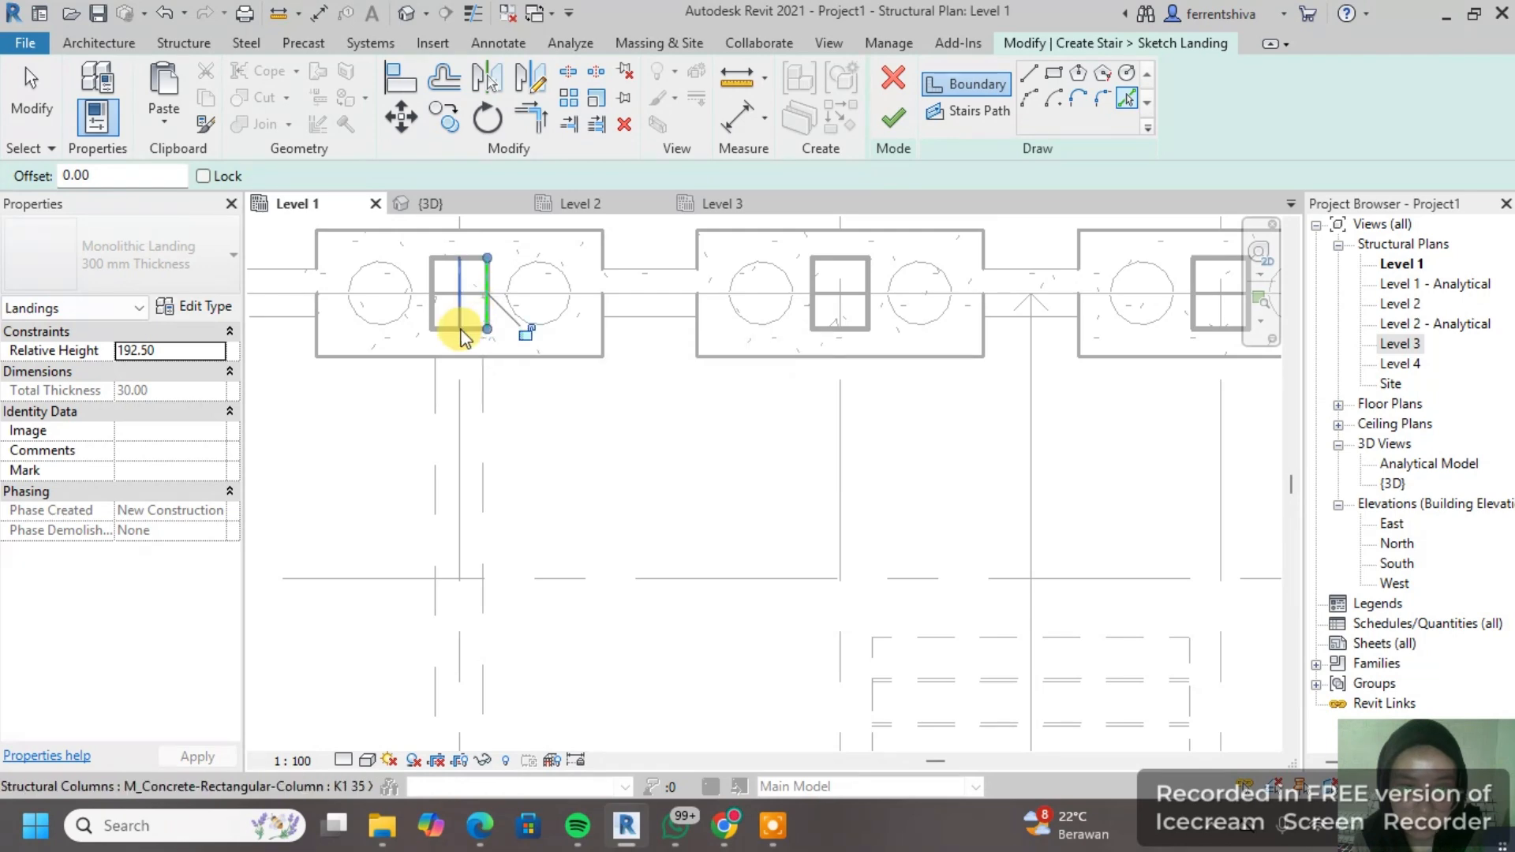
Step: Pick further landing boundary lines from the first column's lower edge, the line through the column row, and the second column's sides
scroll(494, 330, "down", 5)
scroll(716, 268, "up", 5)
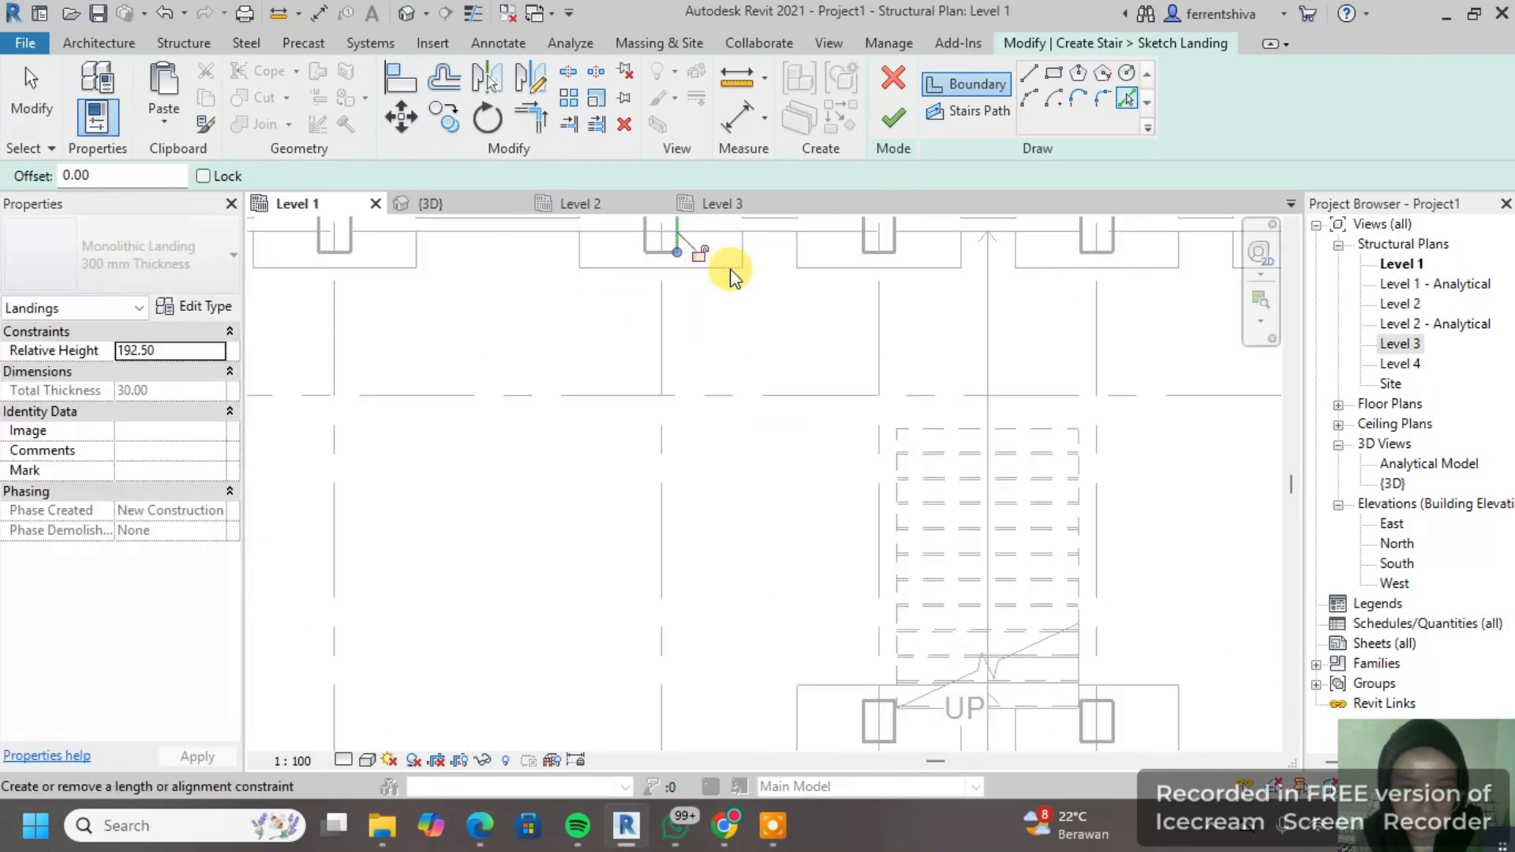
left_click(665, 247)
middle_click_drag(822, 338, 708, 459)
left_click(738, 328)
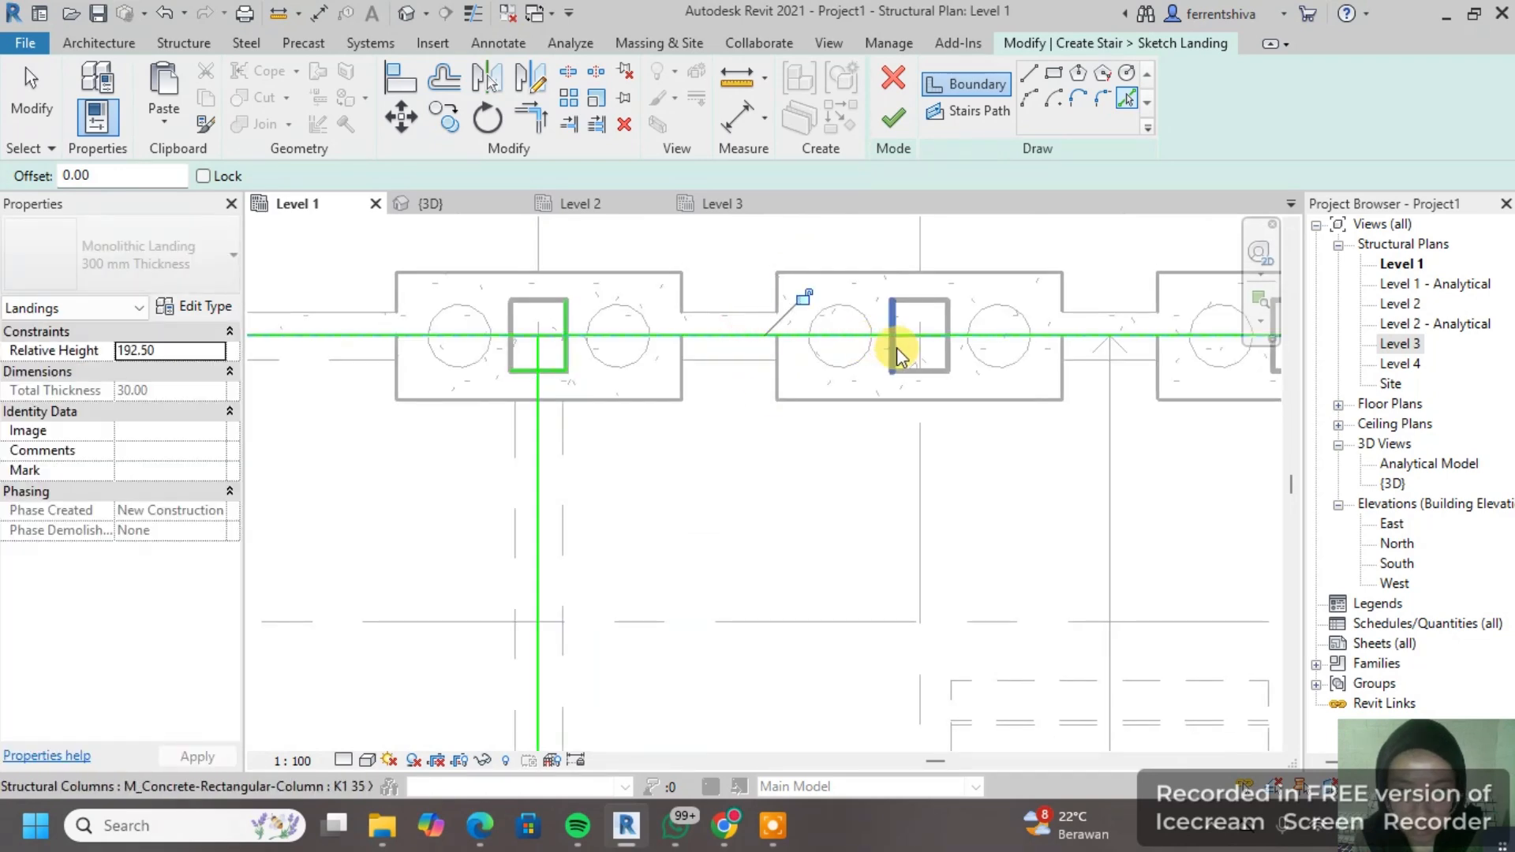
left_click(947, 368)
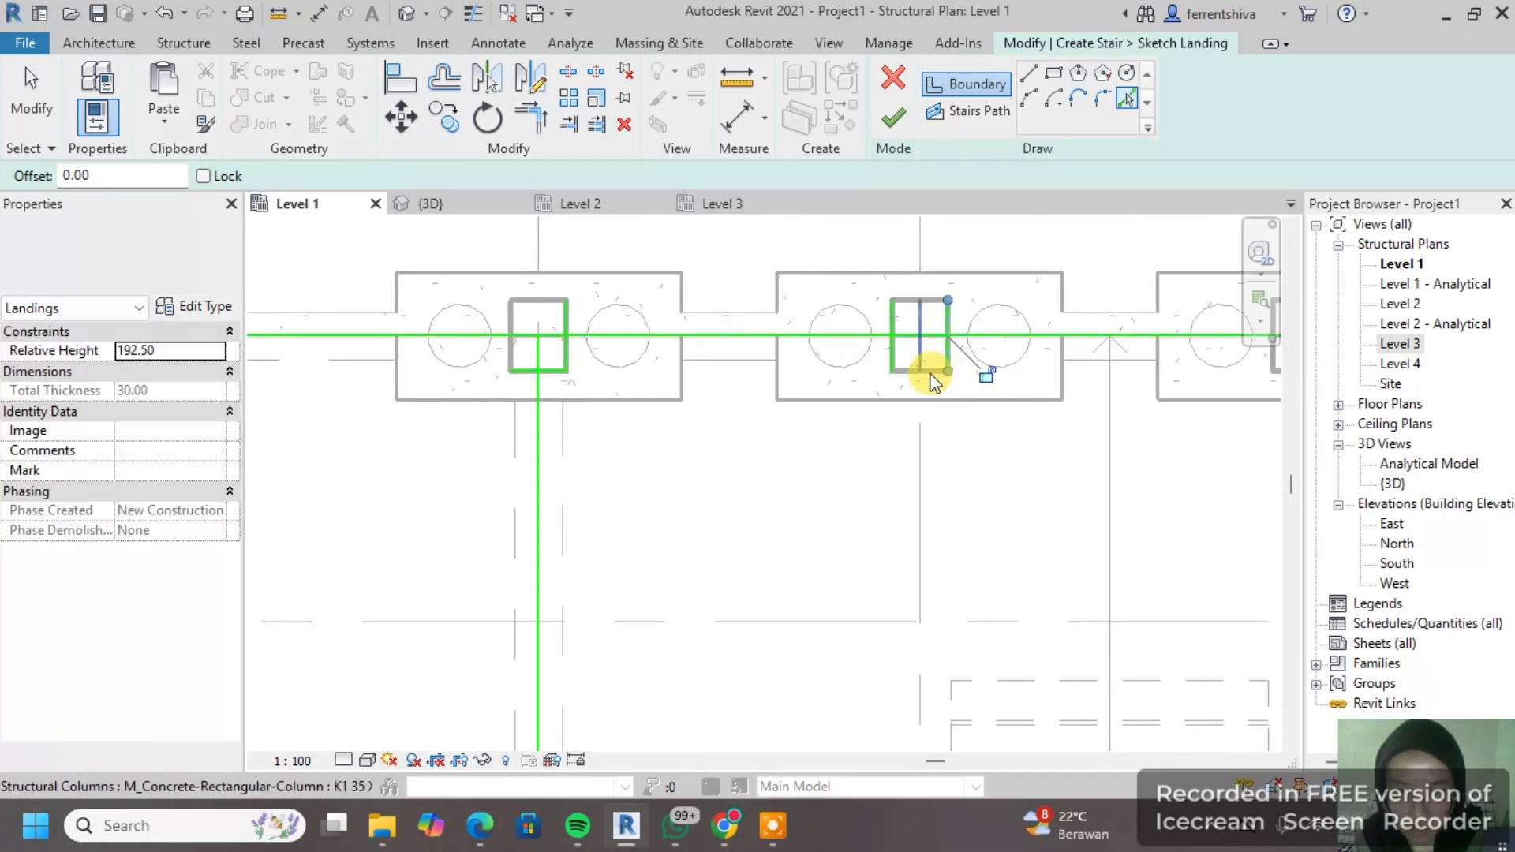
Step: Pick the second column's lower edge, the beam edge between the two central pile caps, and the pile cap sides facing that beam
scroll(936, 372, "up", 2)
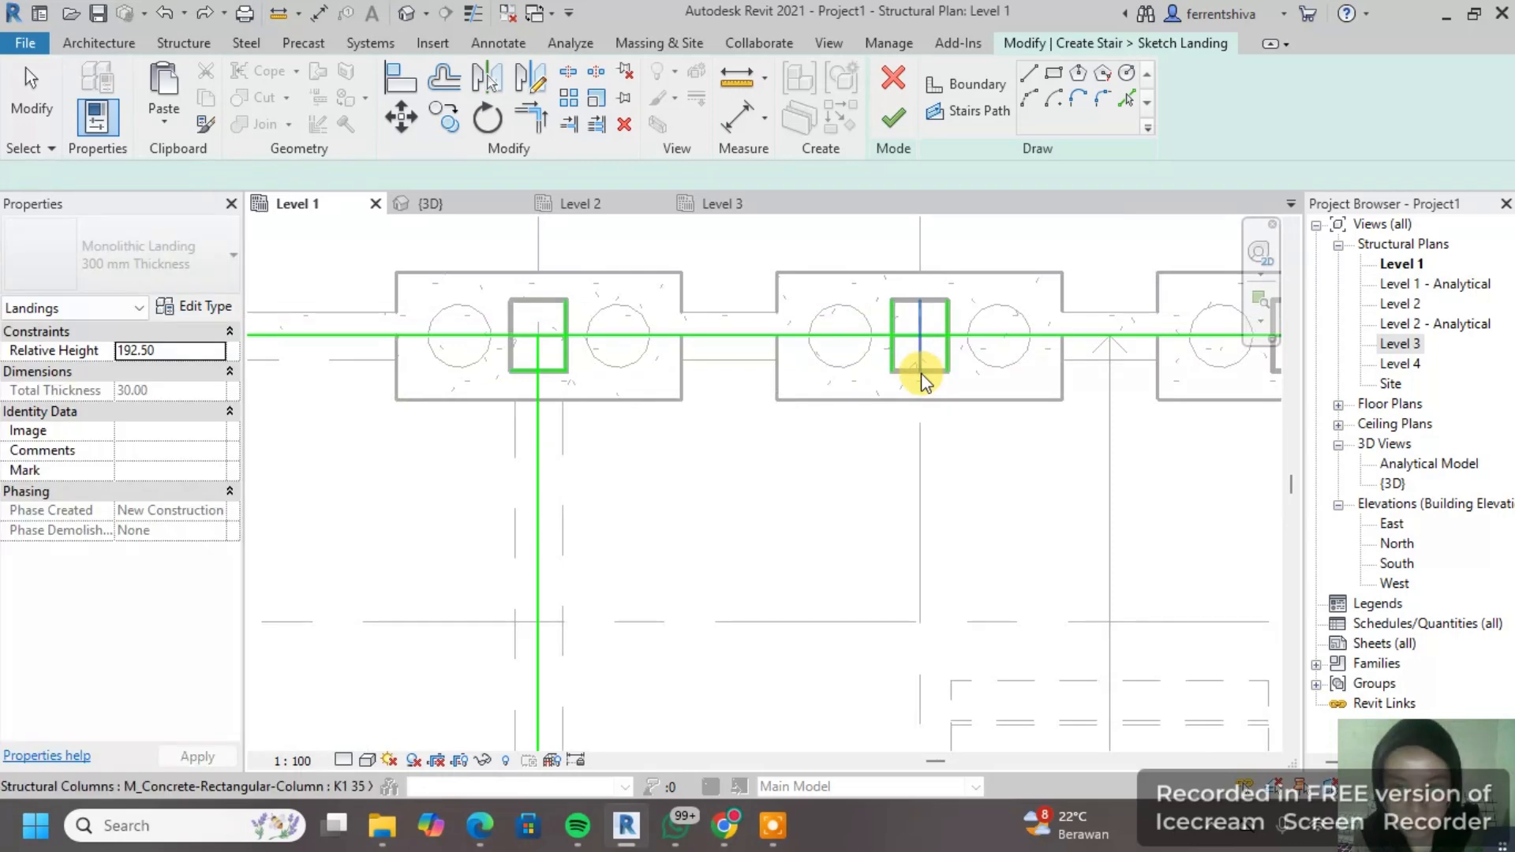
middle_click_drag(1077, 371, 751, 365)
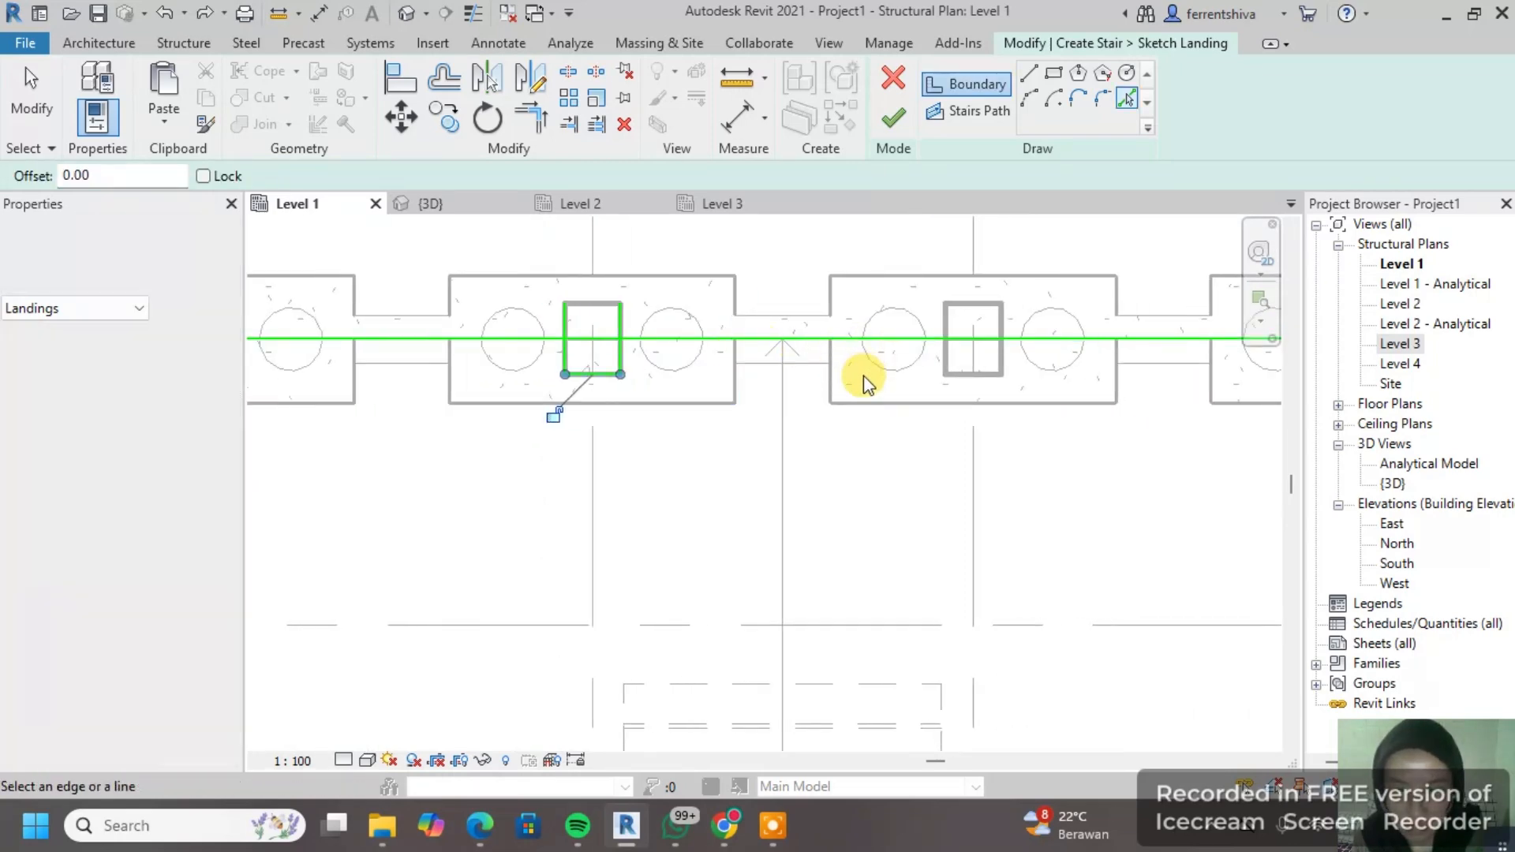
middle_click_drag(608, 362, 770, 355)
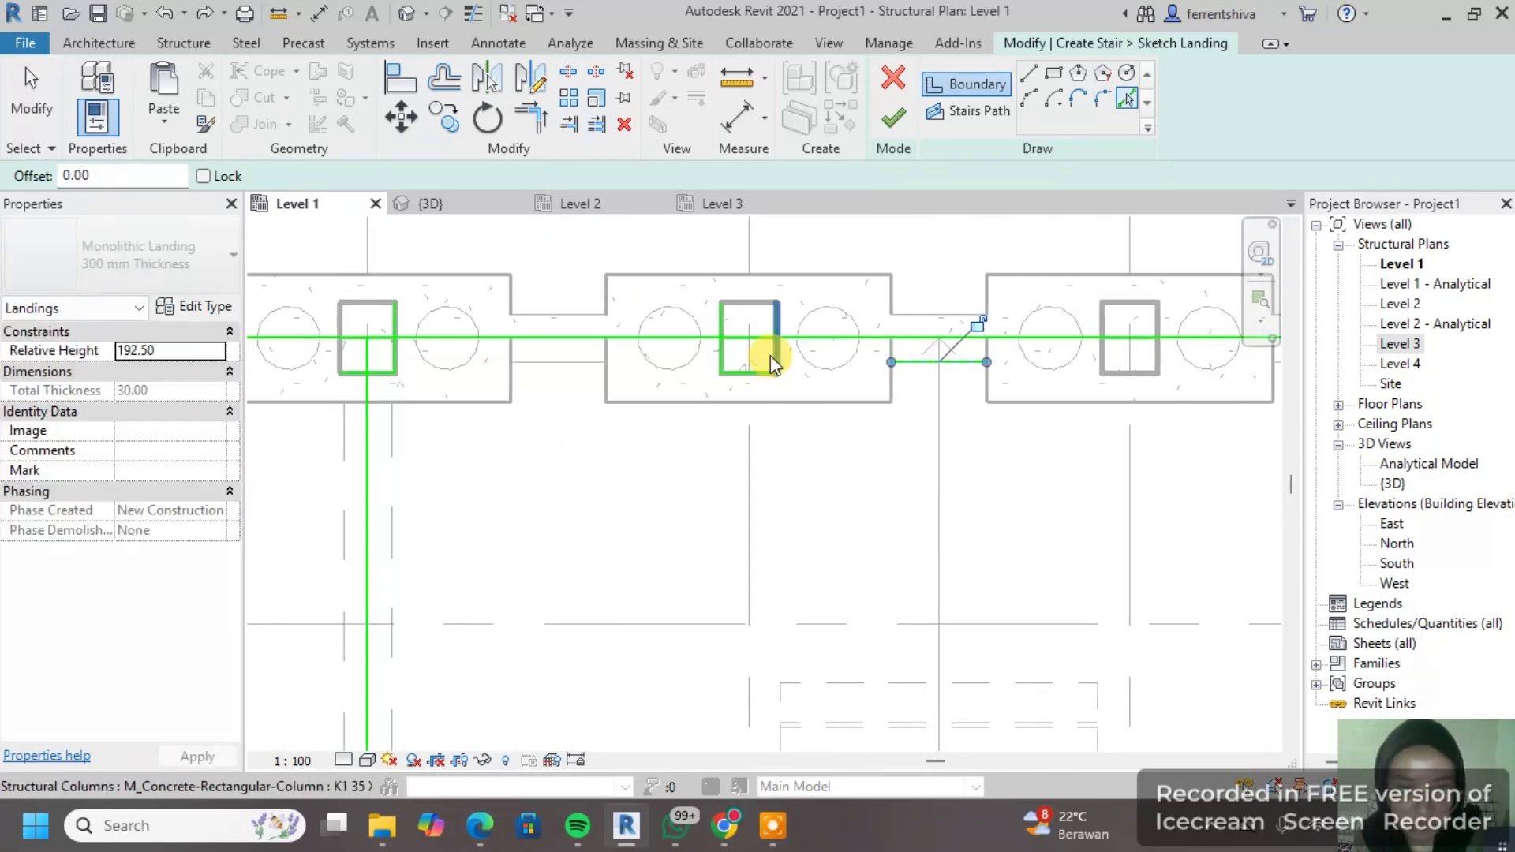
scroll(889, 349, "up", 2)
left_click(890, 352)
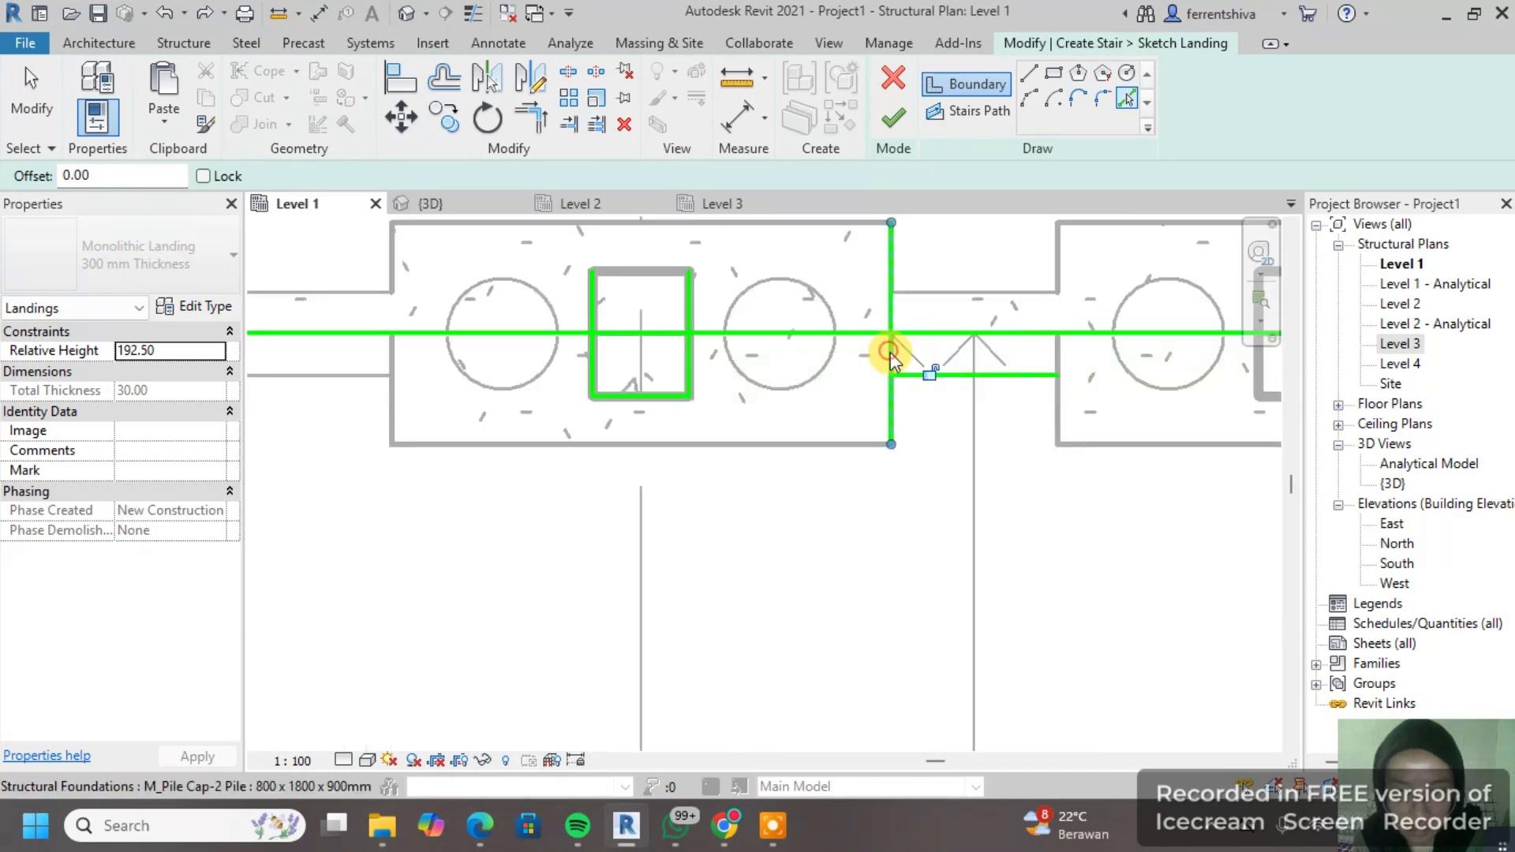
middle_click_drag(1018, 371, 897, 374)
left_click(943, 409)
scroll(944, 402, "down", 2)
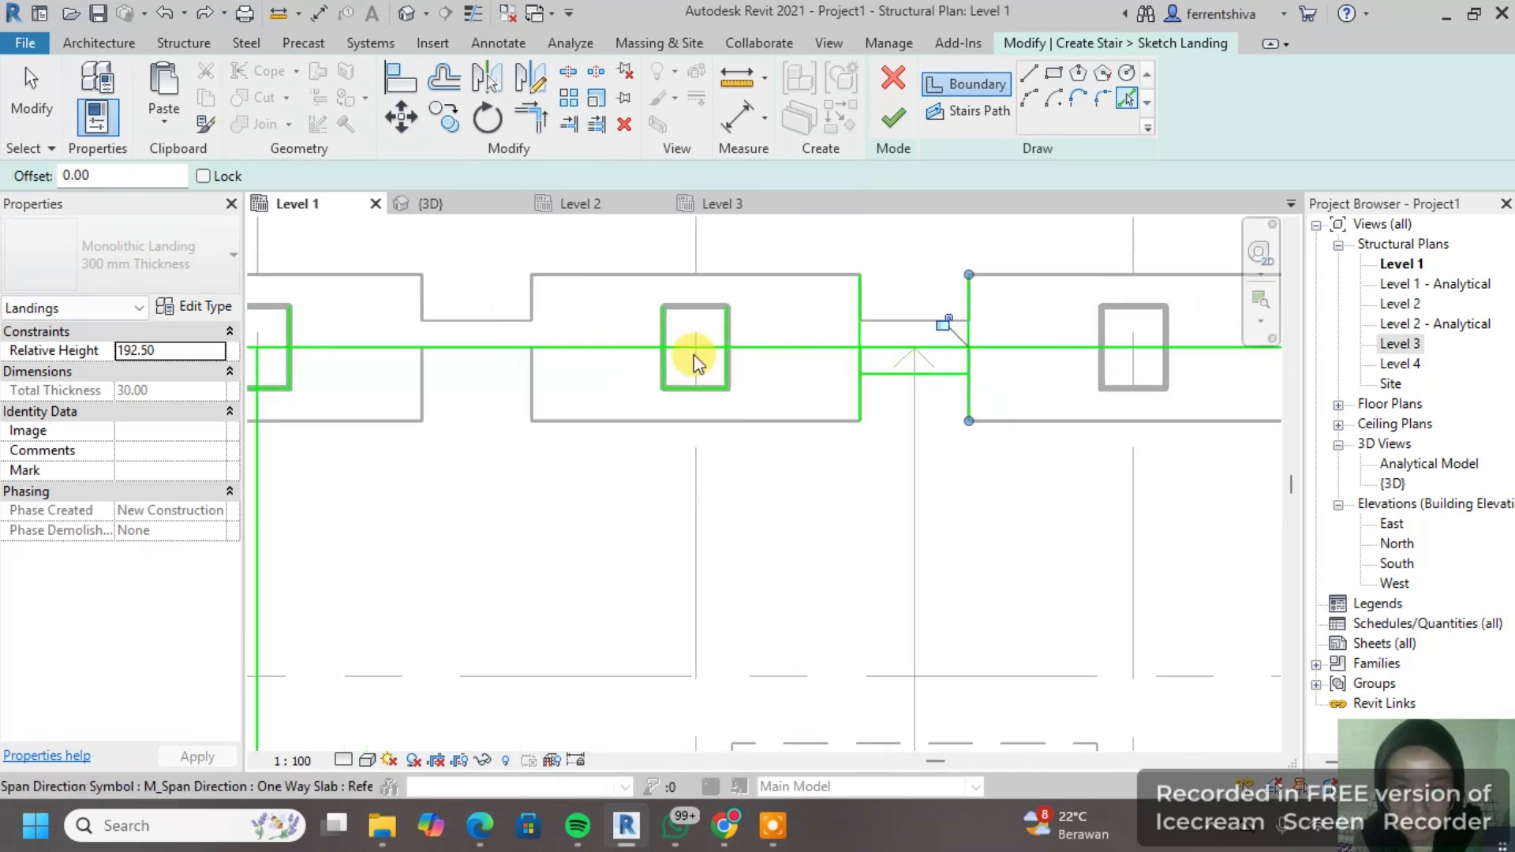
Step: Continue the landing boundary along the remaining pile cap ends and beam edges, up to the side edges of the fourth column
left_click(426, 376)
middle_click_drag(872, 375, 473, 352)
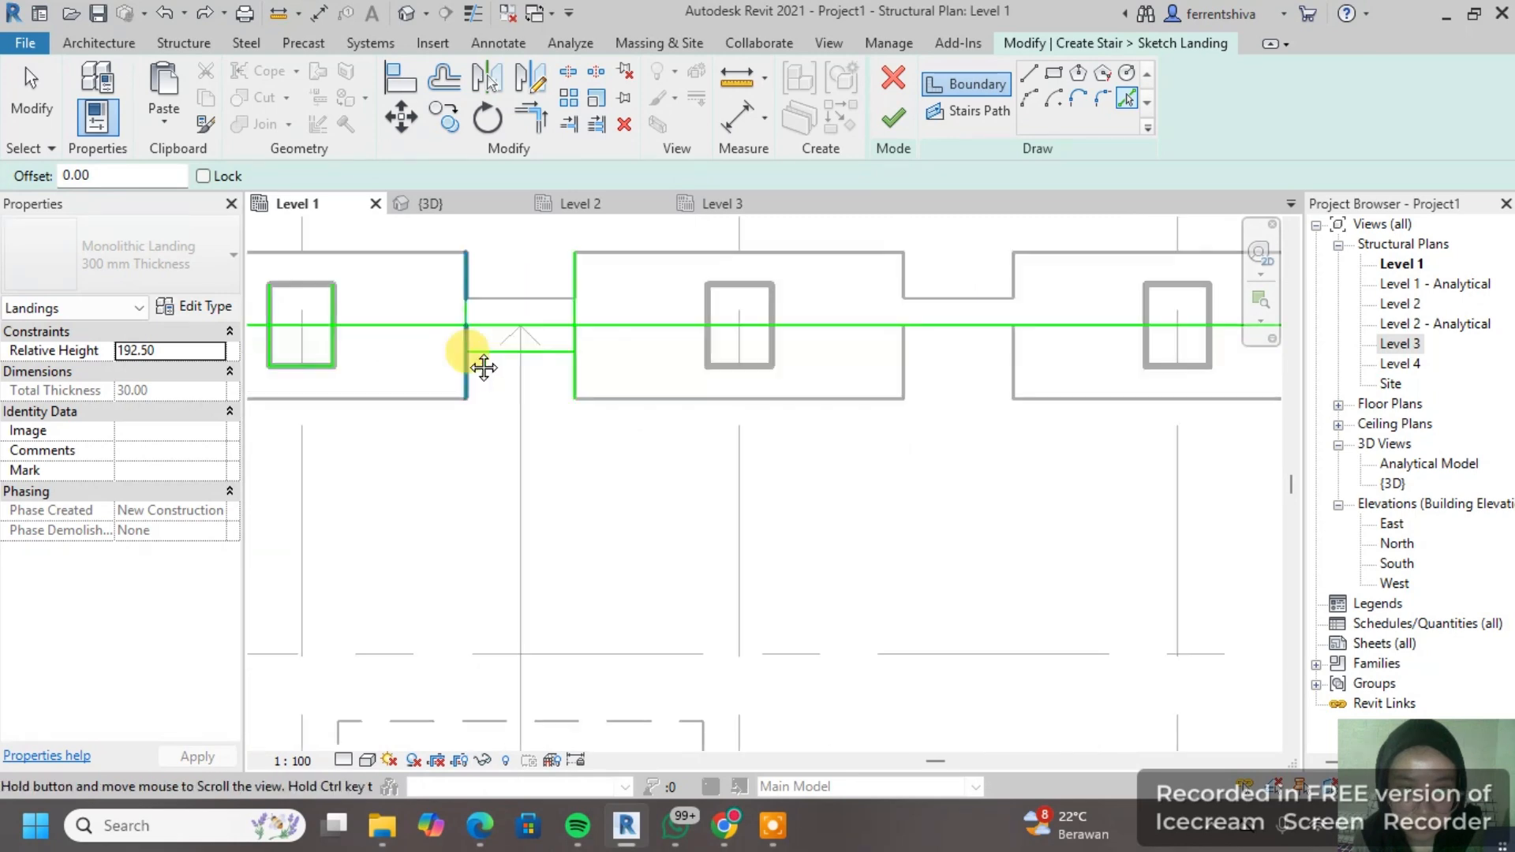
middle_click_drag(1056, 401, 826, 363)
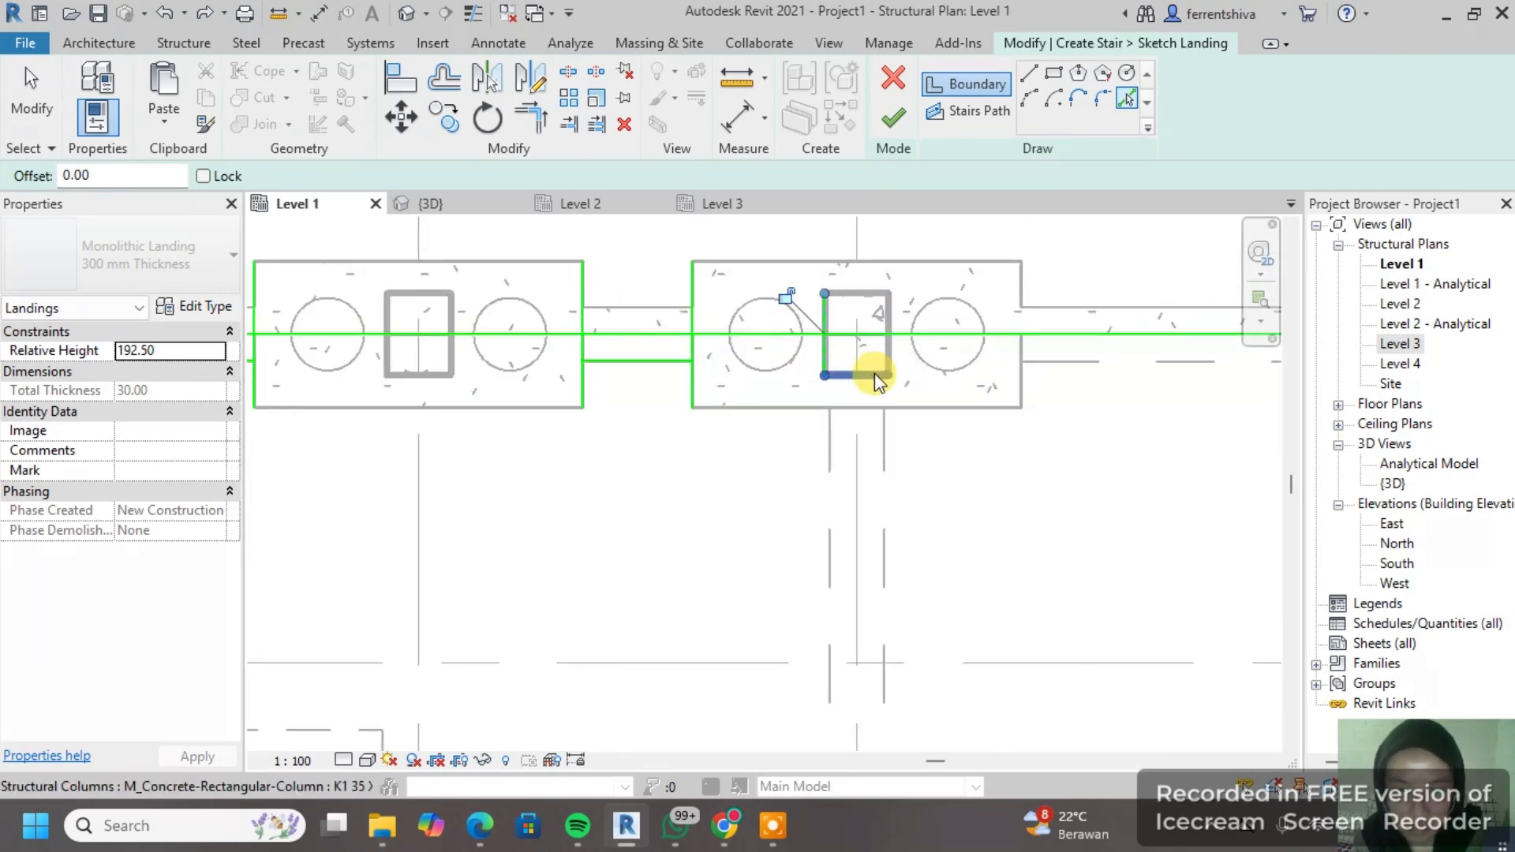
left_click(887, 351)
middle_click_drag(1024, 349, 798, 341)
middle_click_drag(964, 357, 665, 345)
Step: Try to extend the landing boundary one bay further right, picking the fifth column's side and the adjoining beam edges
scroll(776, 357, "down", 1)
scroll(664, 346, "down", 3)
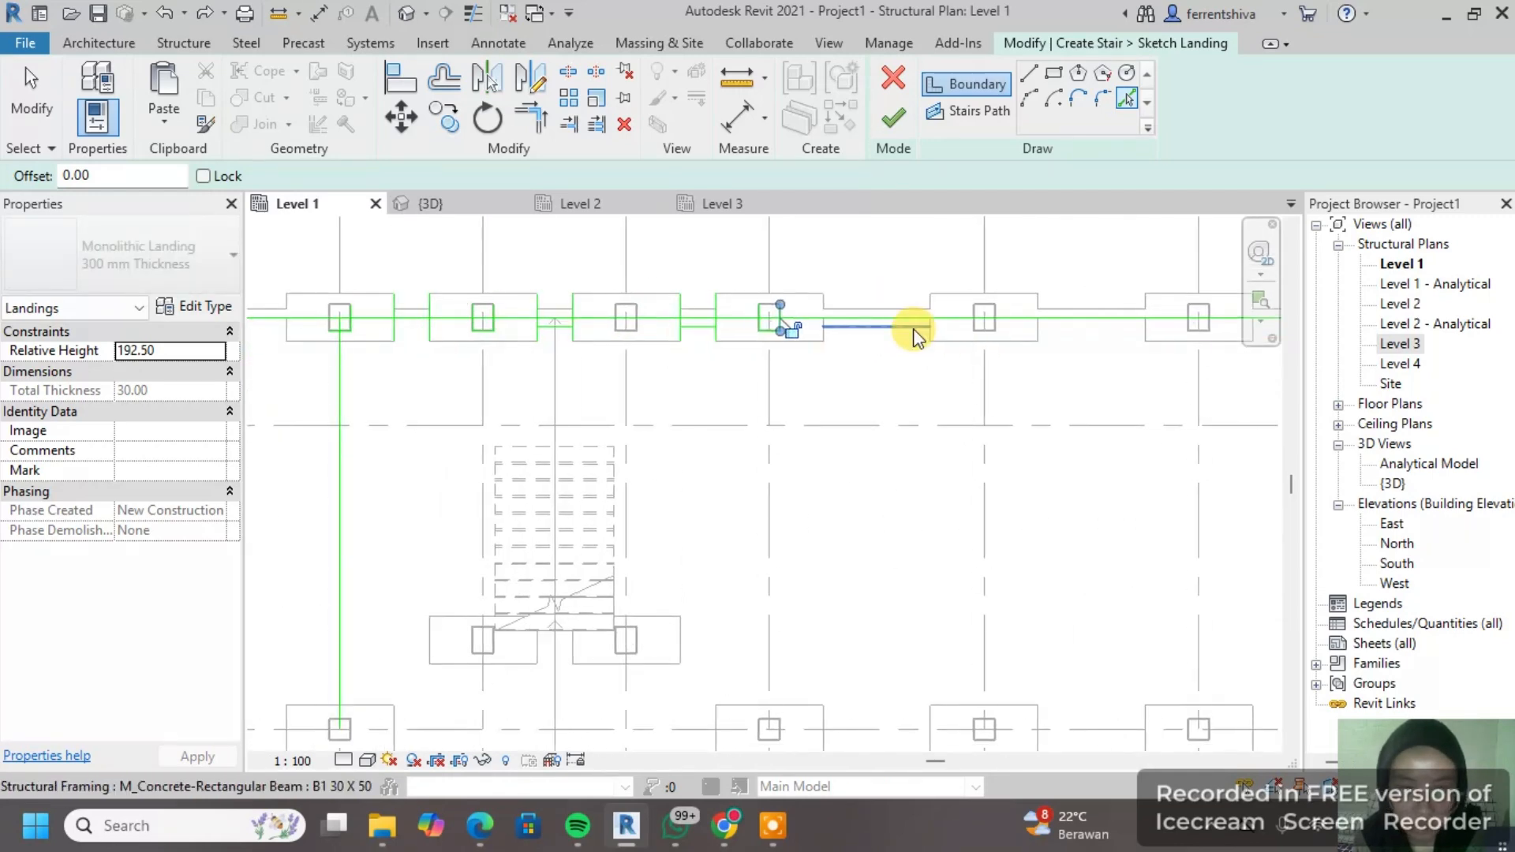
scroll(790, 348, "up", 1)
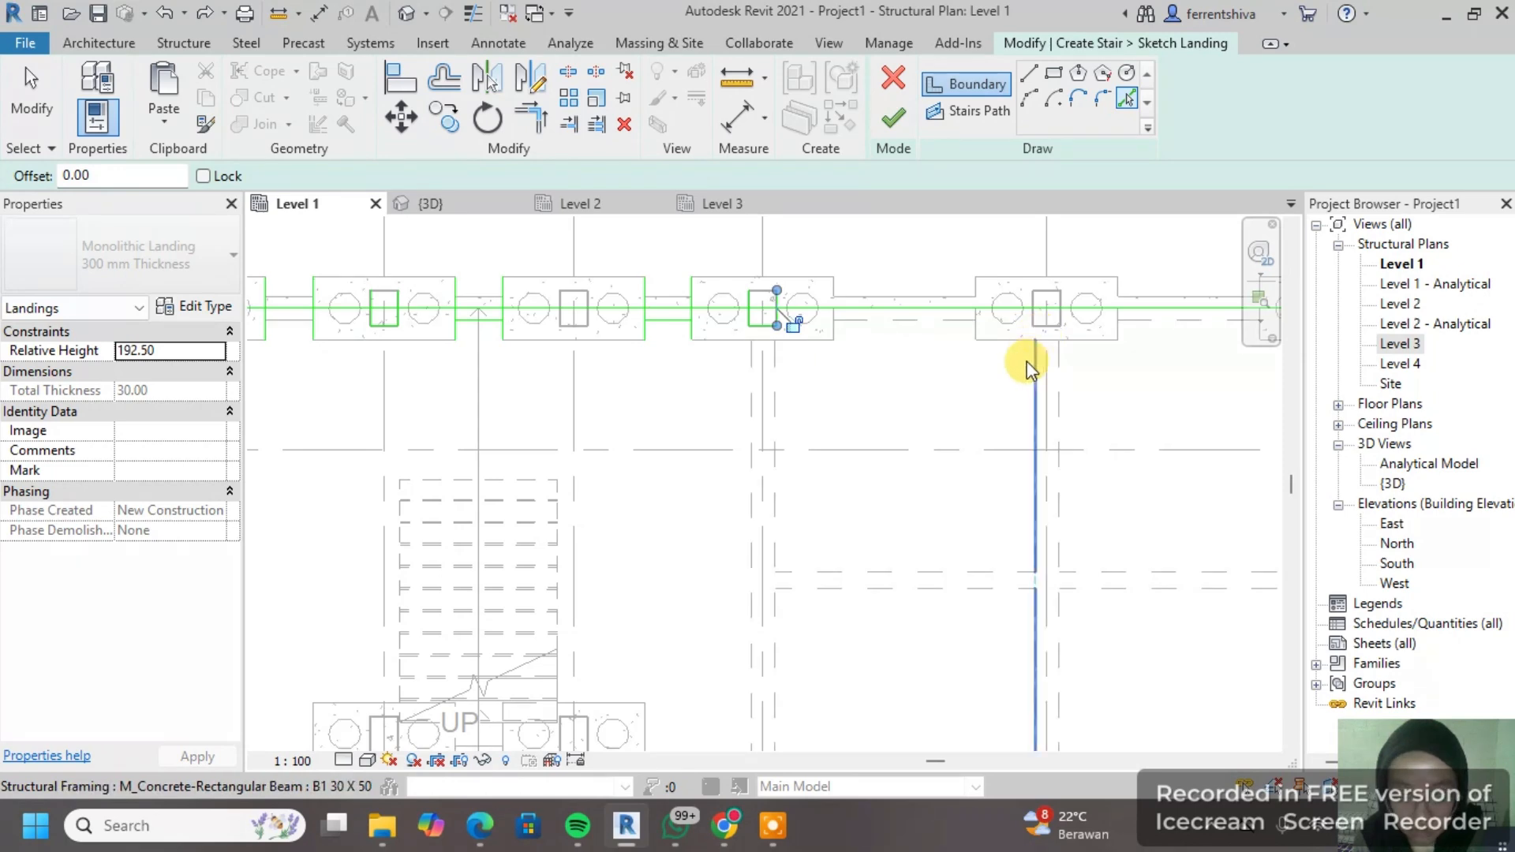
scroll(1042, 332, "up", 1)
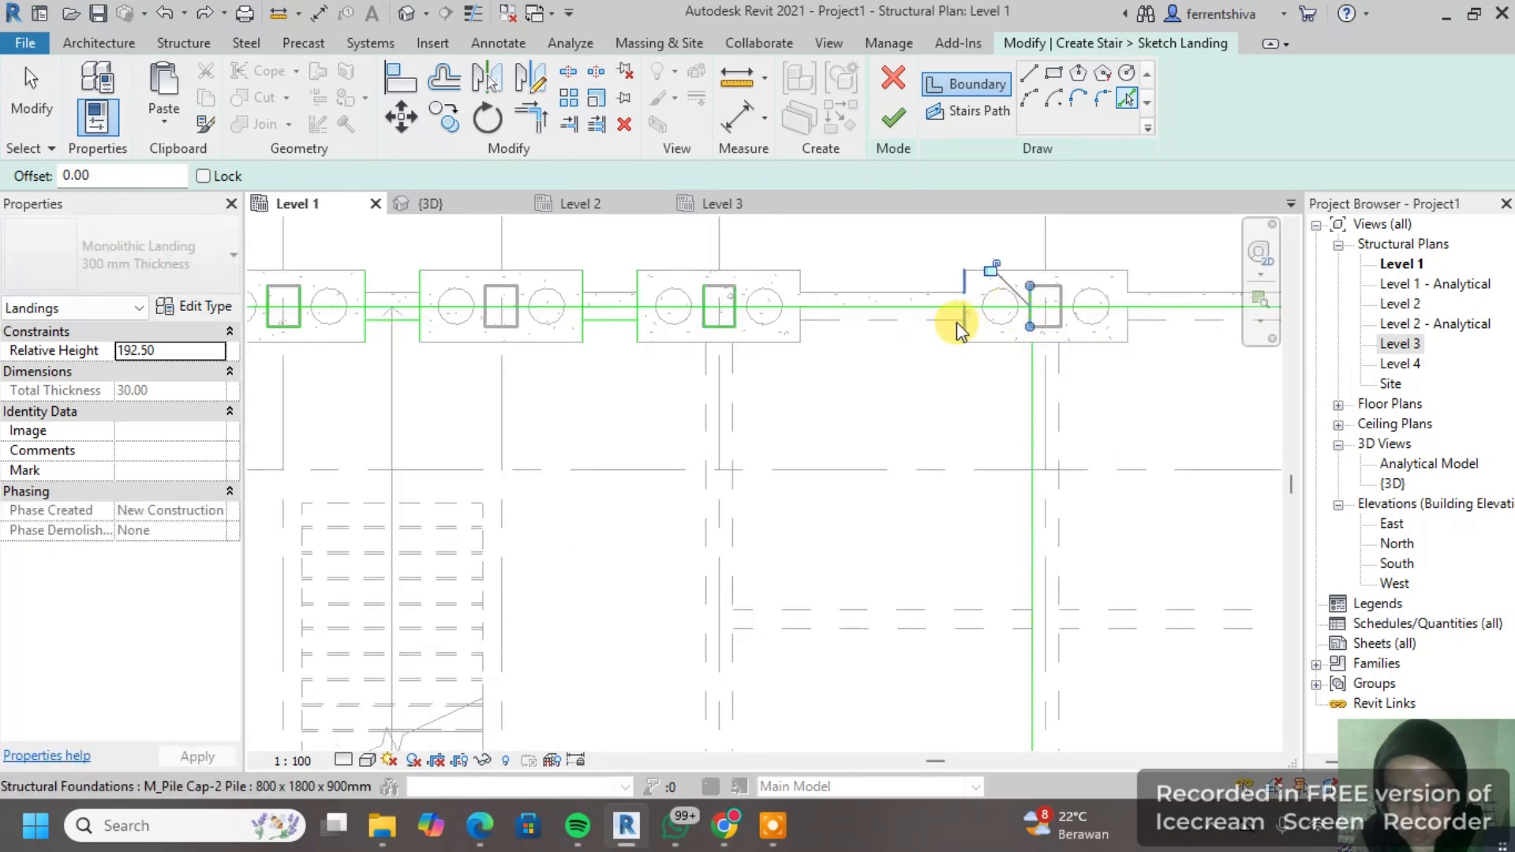
scroll(934, 325, "up", 1)
left_click(868, 329)
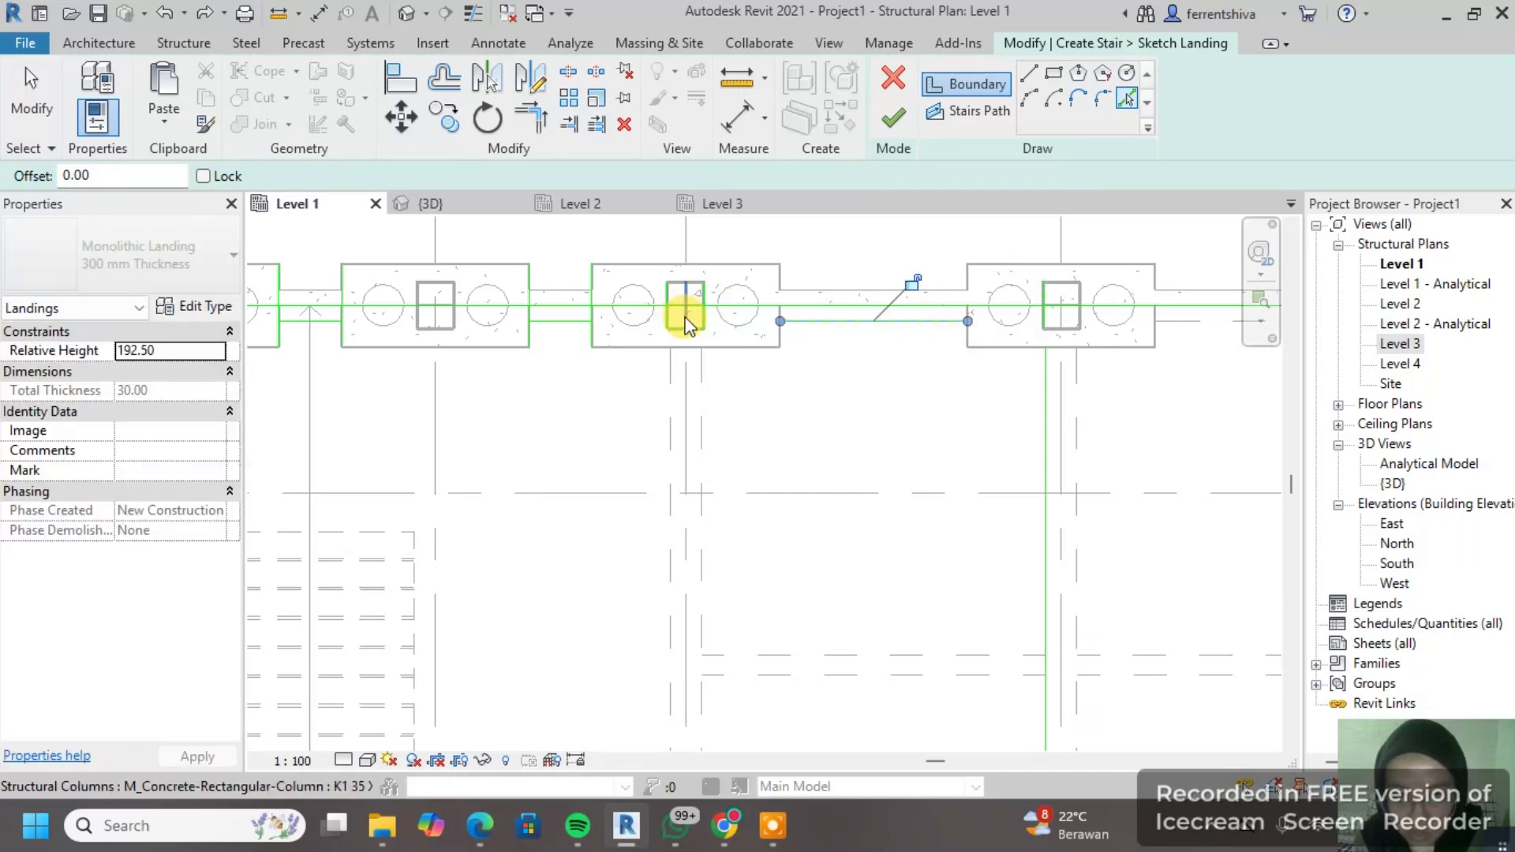
Step: Close the landing outline between the first and fourth columns down to the central stair's upper end, and finish the landing and stair
scroll(789, 305, "up", 2)
scroll(915, 324, "down", 3)
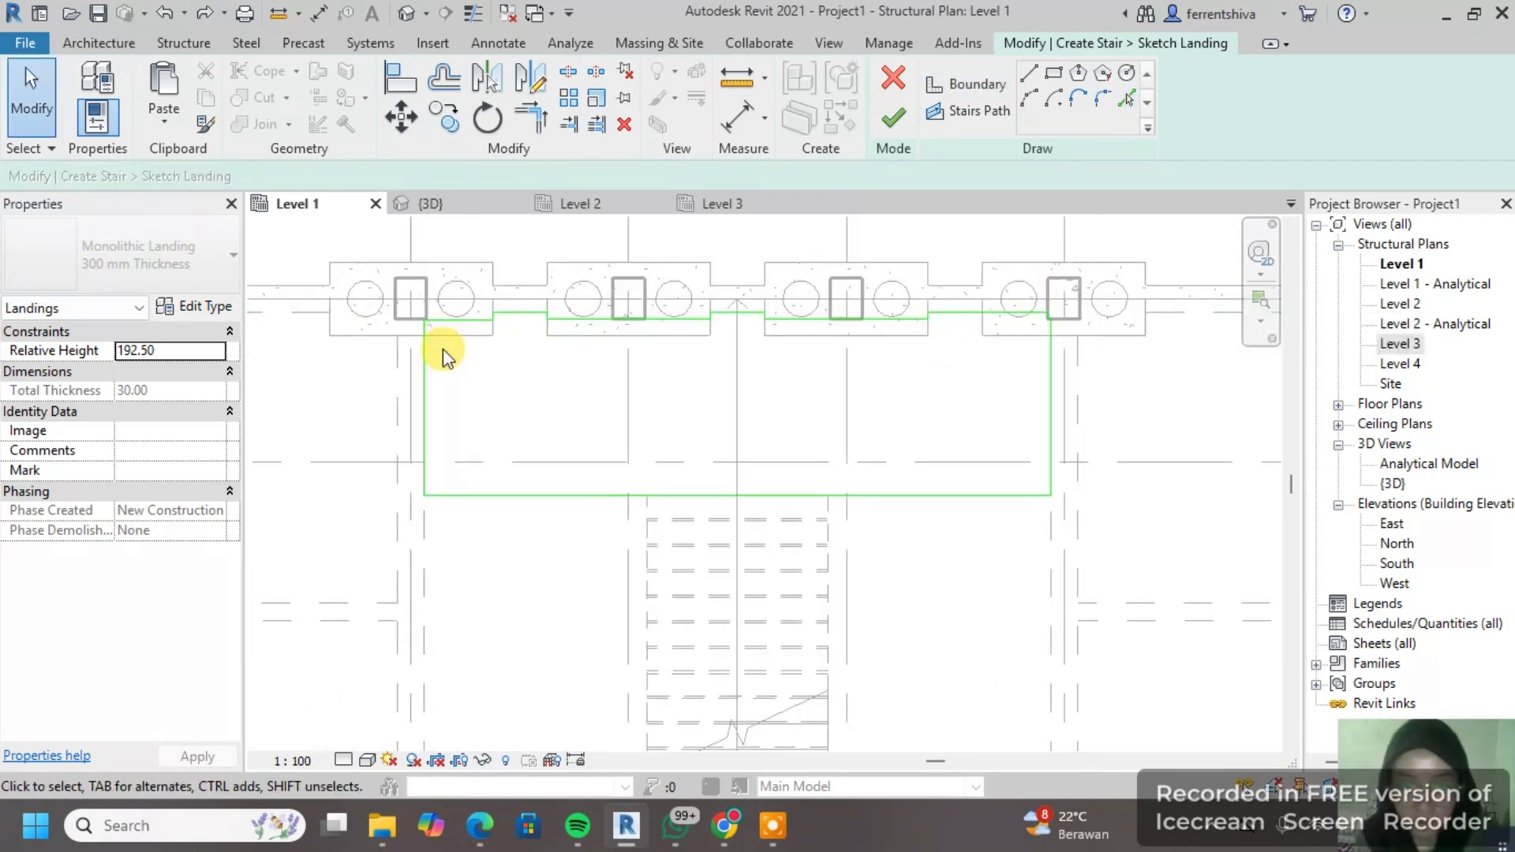
scroll(442, 349, "up", 3)
middle_click_drag(789, 281, 631, 311)
scroll(868, 332, "down", 1)
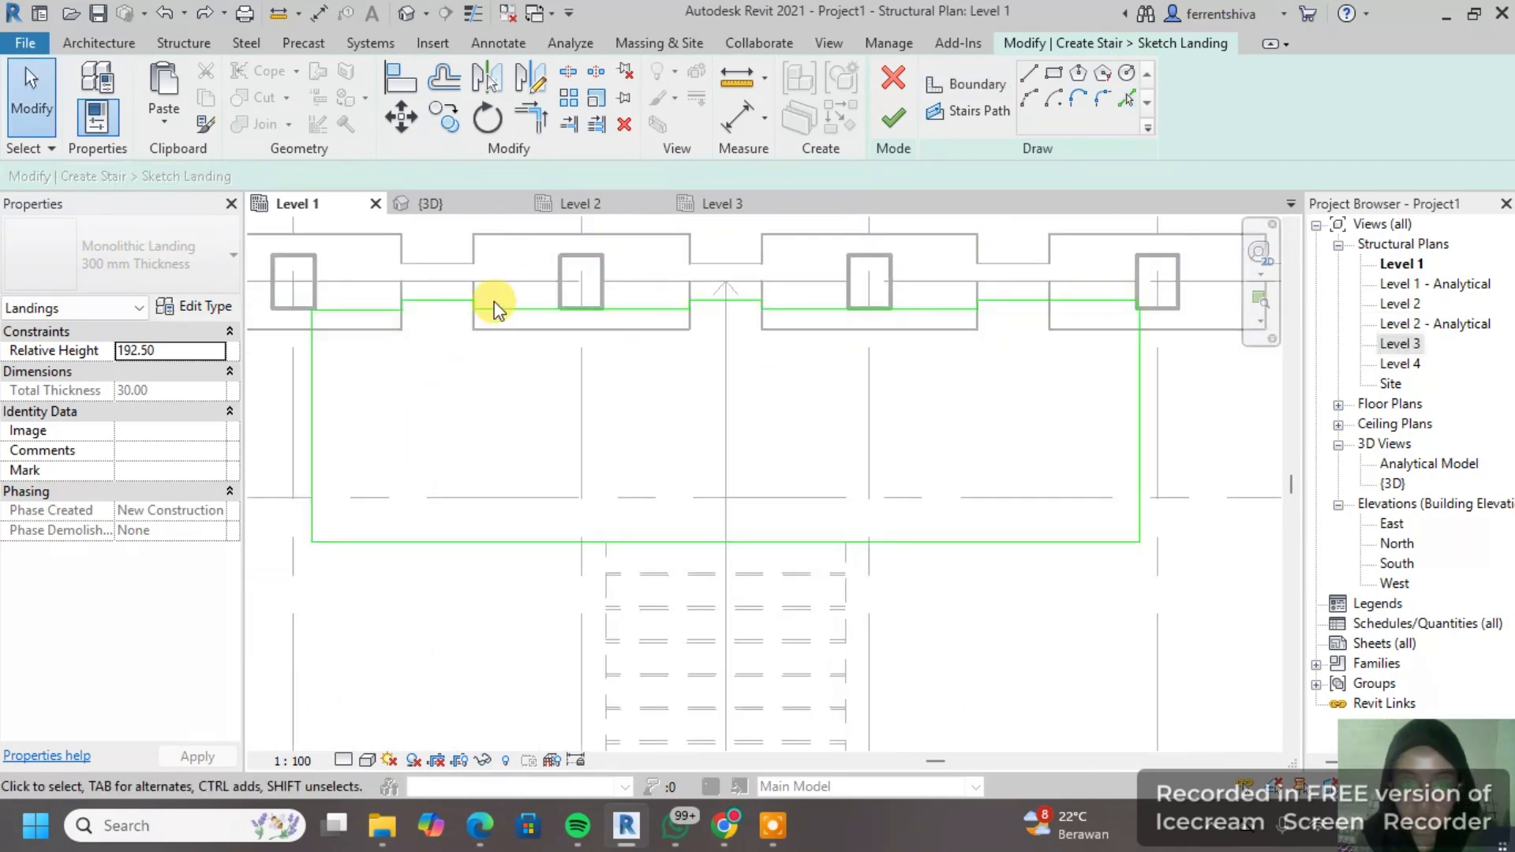
scroll(998, 392, "down", 1)
scroll(765, 474, "up", 1)
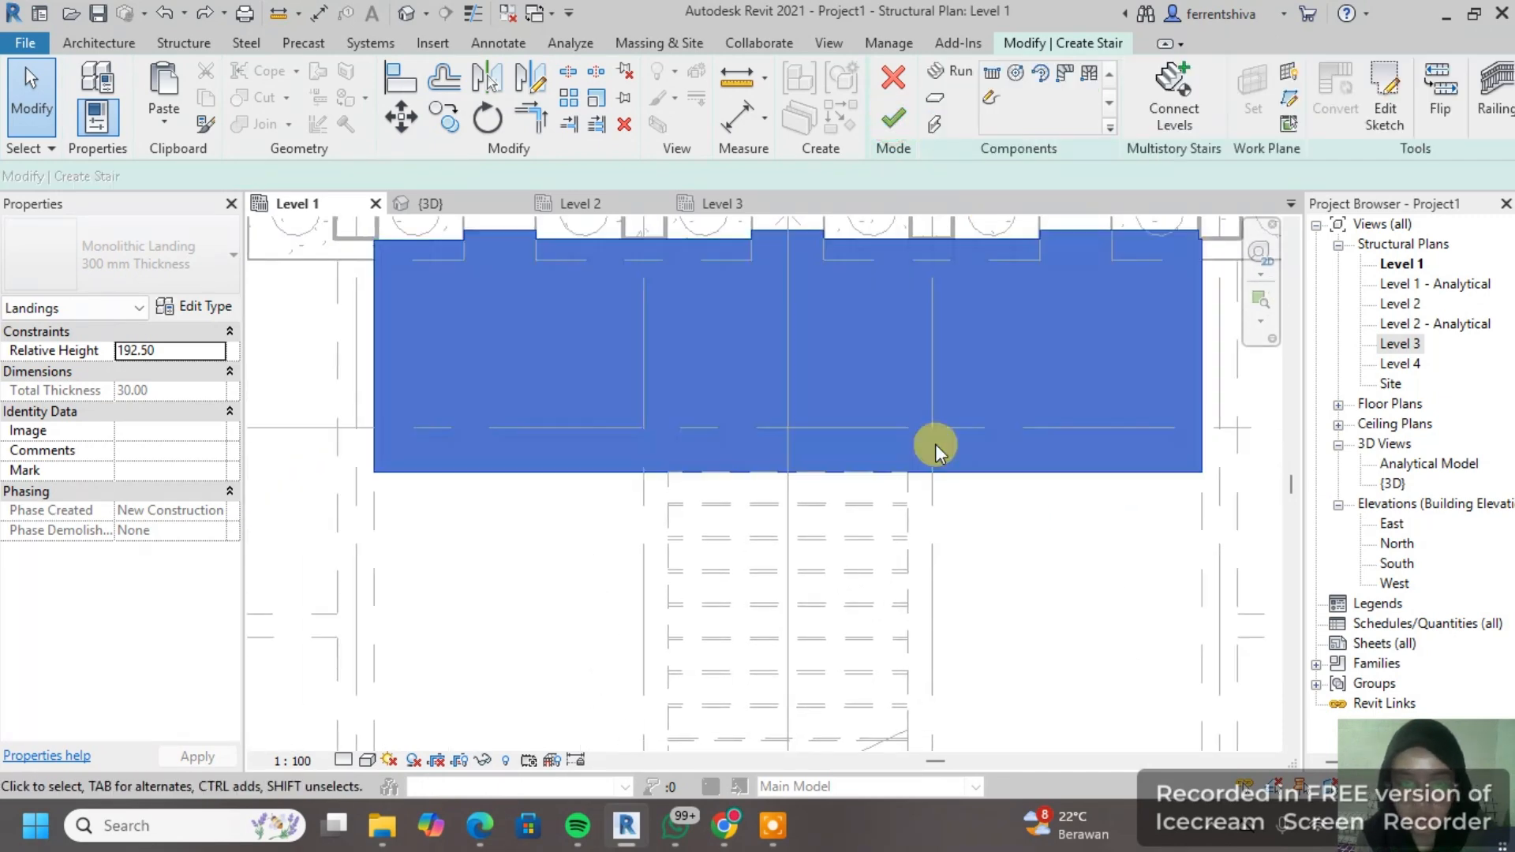
scroll(935, 443, "down", 1)
left_click(903, 131)
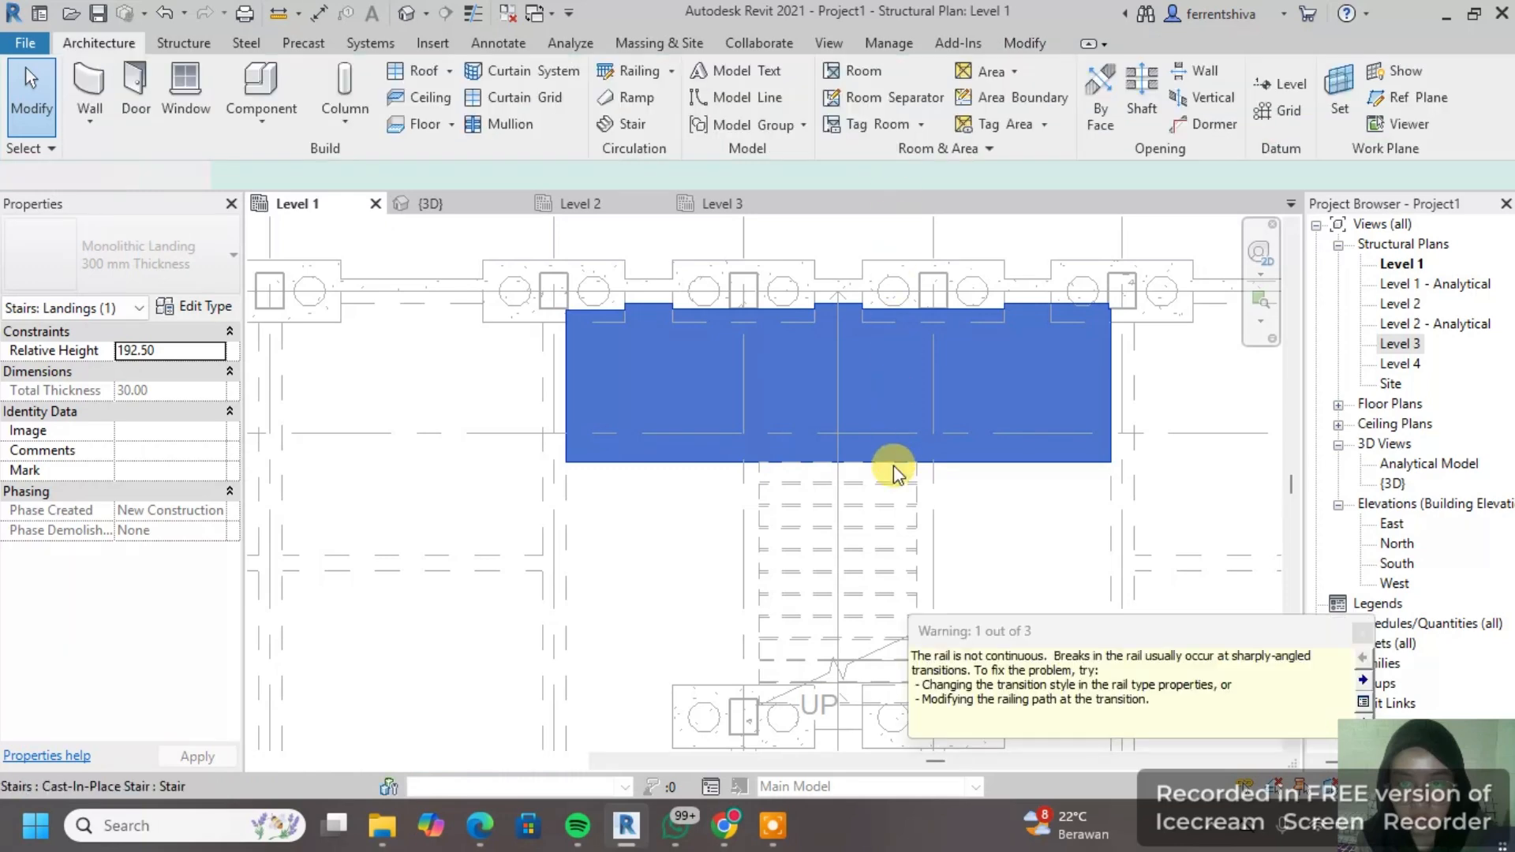
Step: Examine the finished landing above the central stair in the Level 1 plan and the 3D view
left_click(1117, 513)
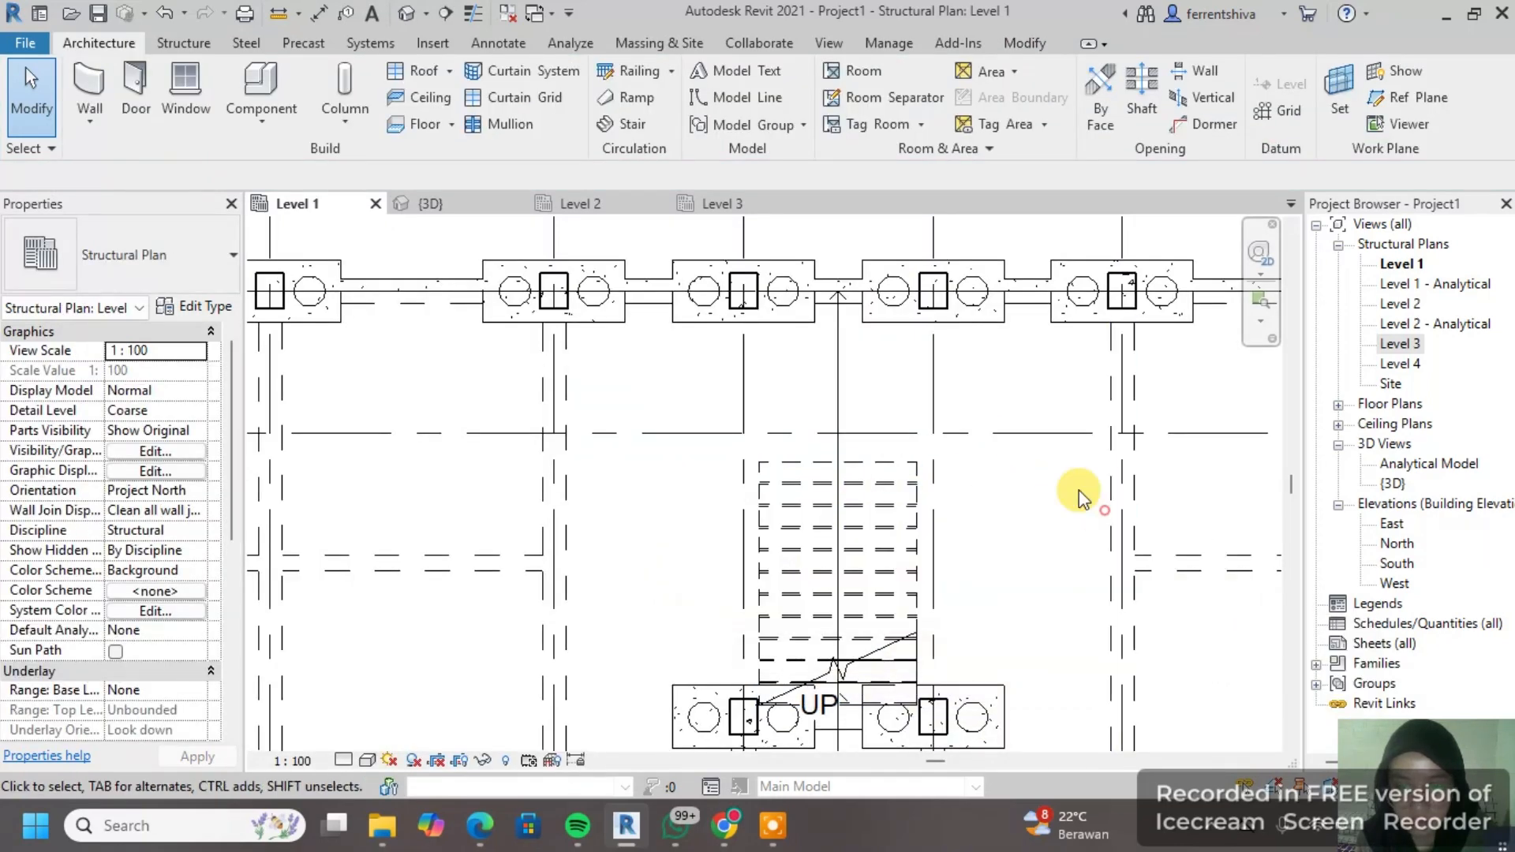
scroll(959, 356, "down", 1)
scroll(959, 355, "up", 1)
scroll(957, 359, "down", 1)
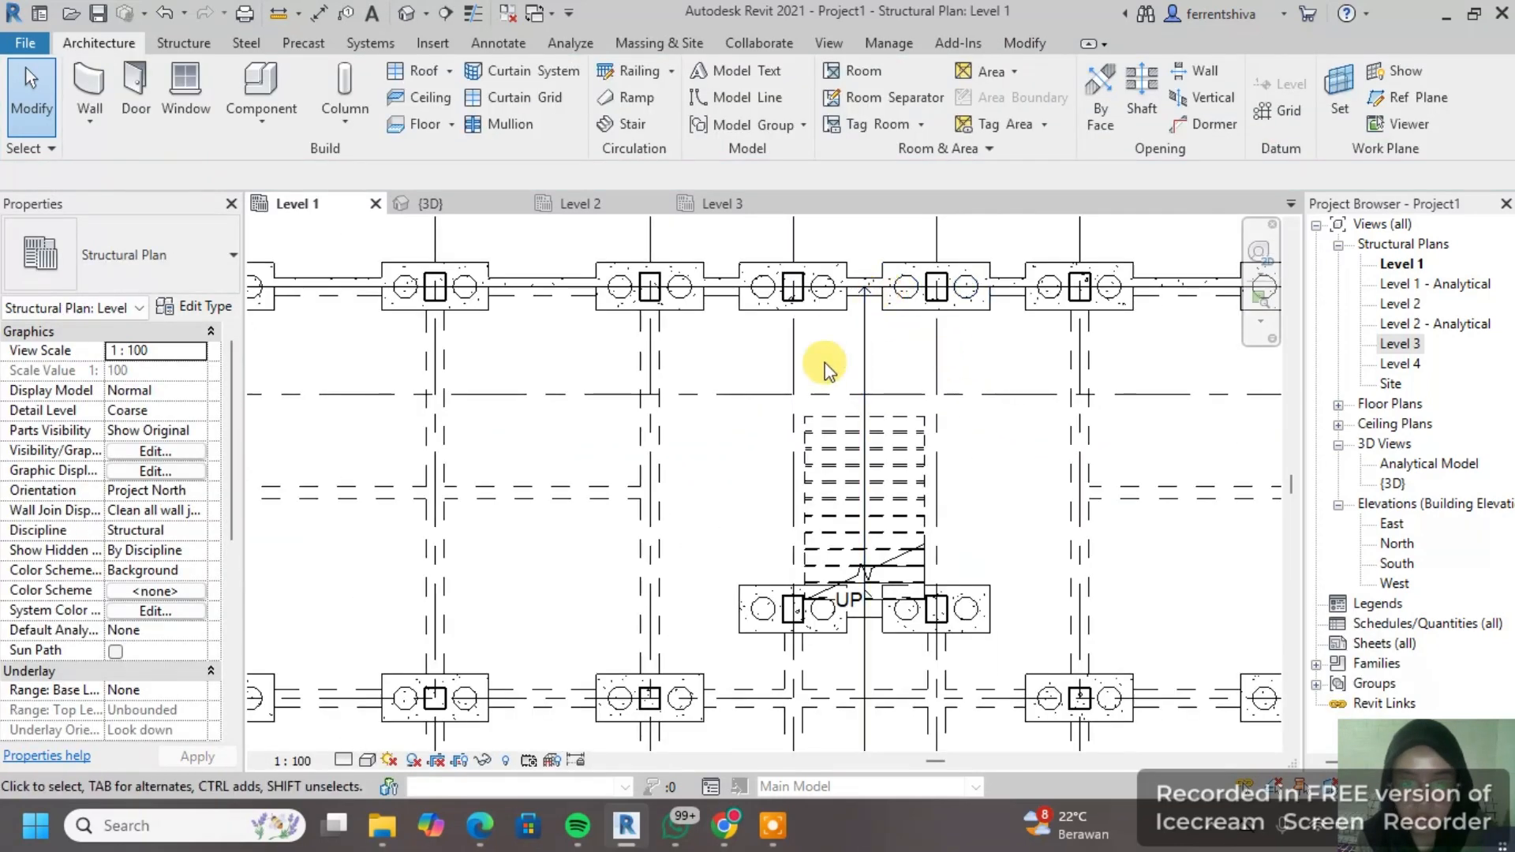
scroll(720, 366, "up", 2)
scroll(722, 323, "up", 1)
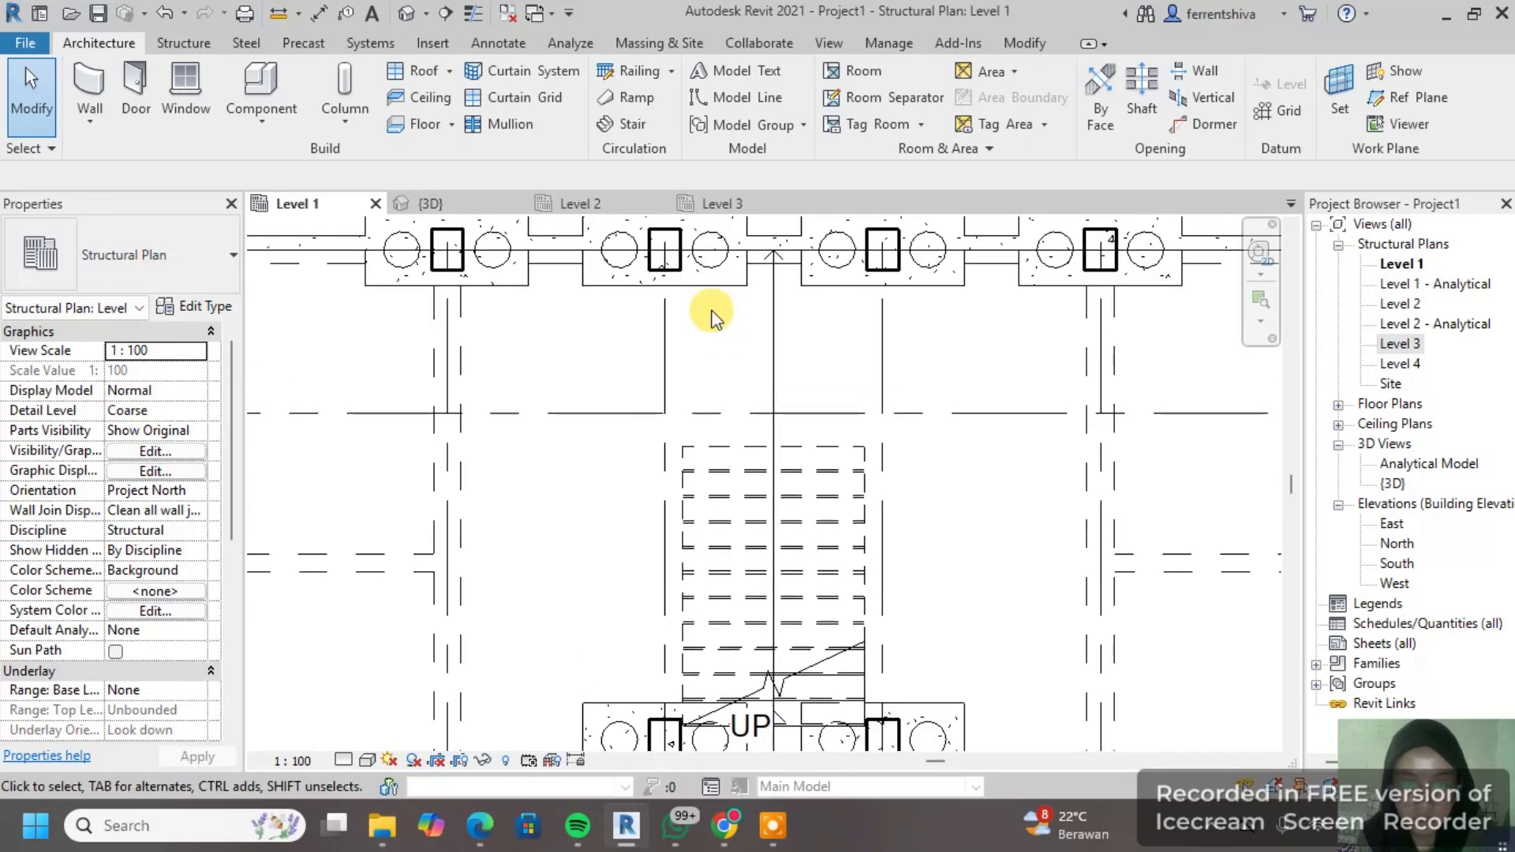
left_click(472, 203)
scroll(796, 379, "up", 2)
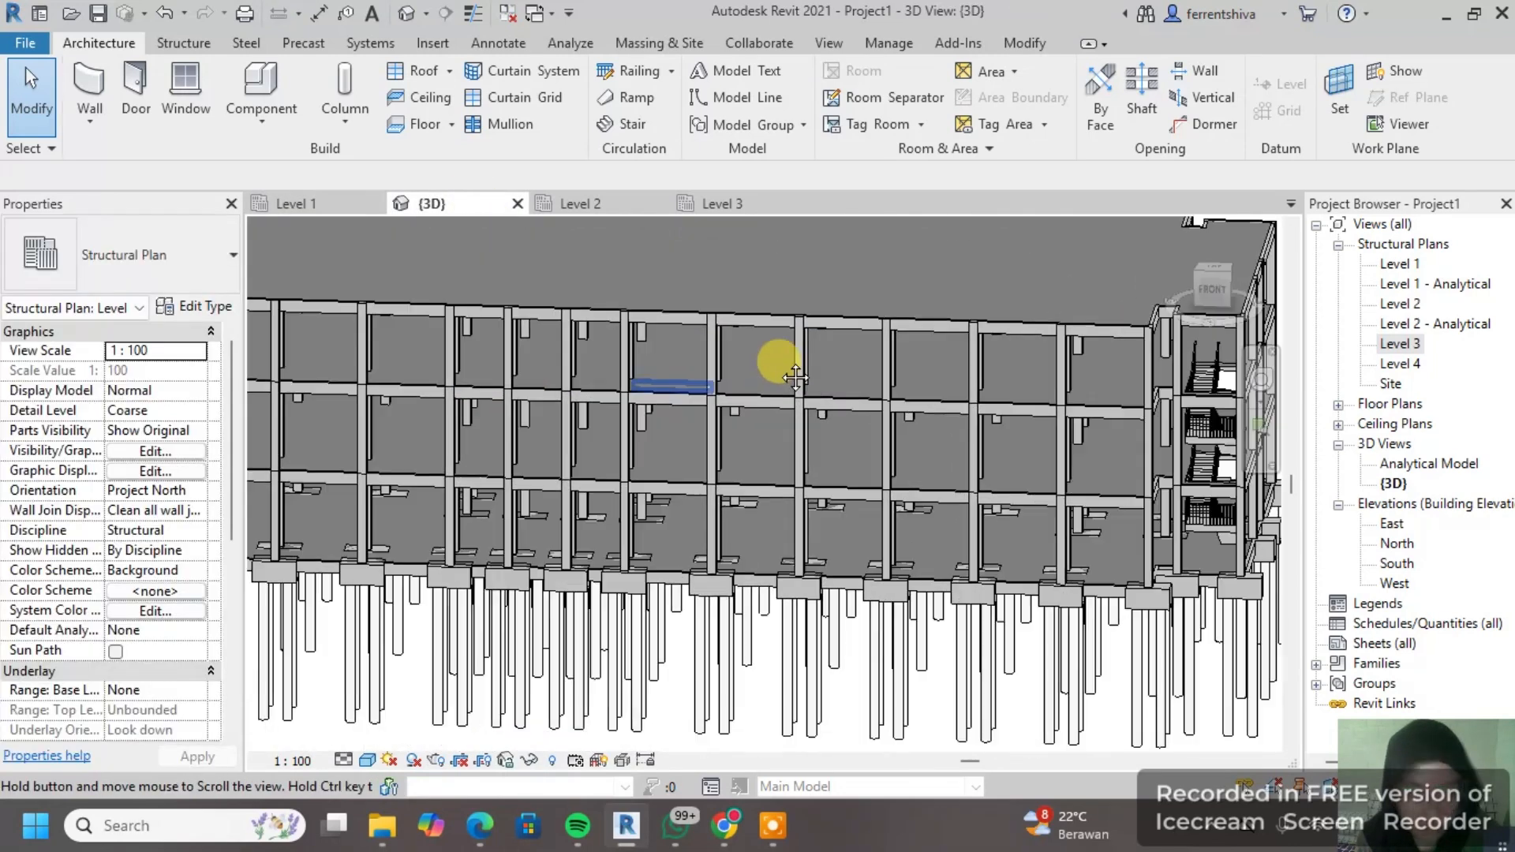
Step: Resume the landing's stair sketch on Level 1 and draw a 100 cm wide, 11-riser straight run down from the landing's lower edge, left of the central stair
left_click(311, 202)
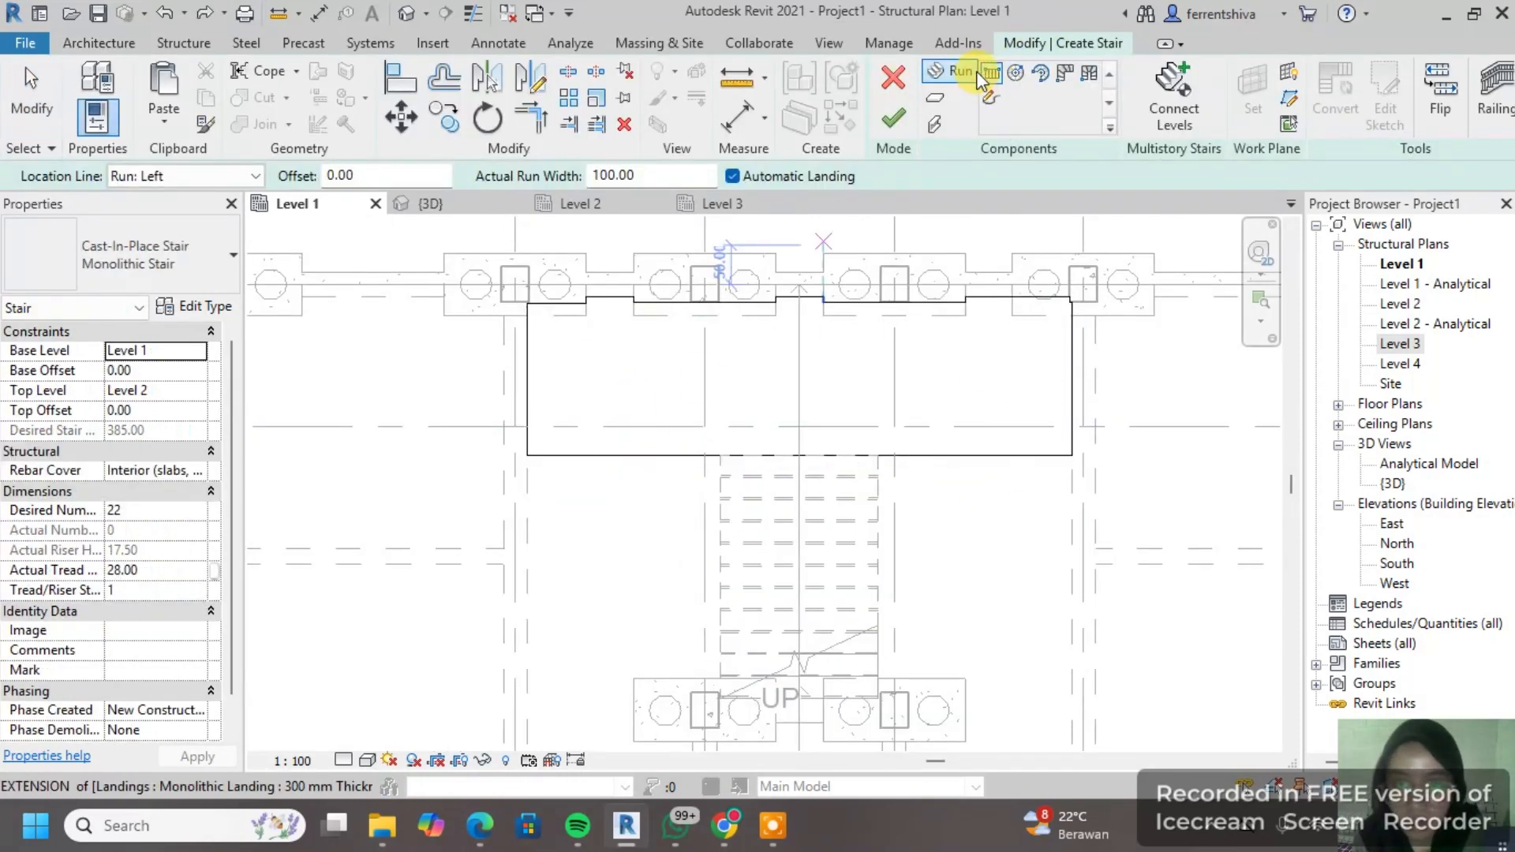
left_click(614, 457)
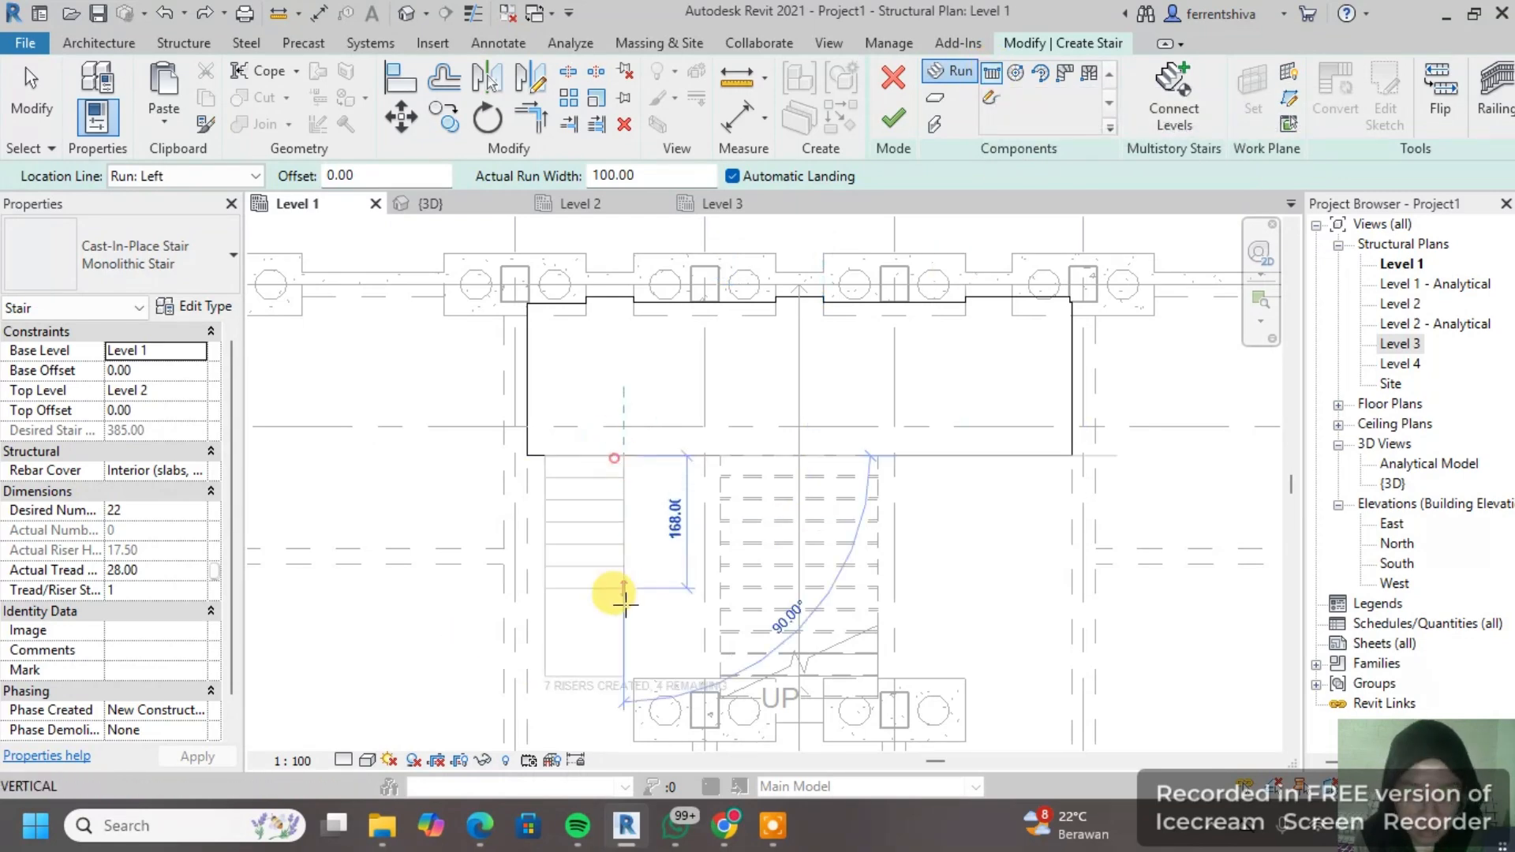
middle_click_drag(623, 602, 619, 402)
scroll(619, 410, "up", 2)
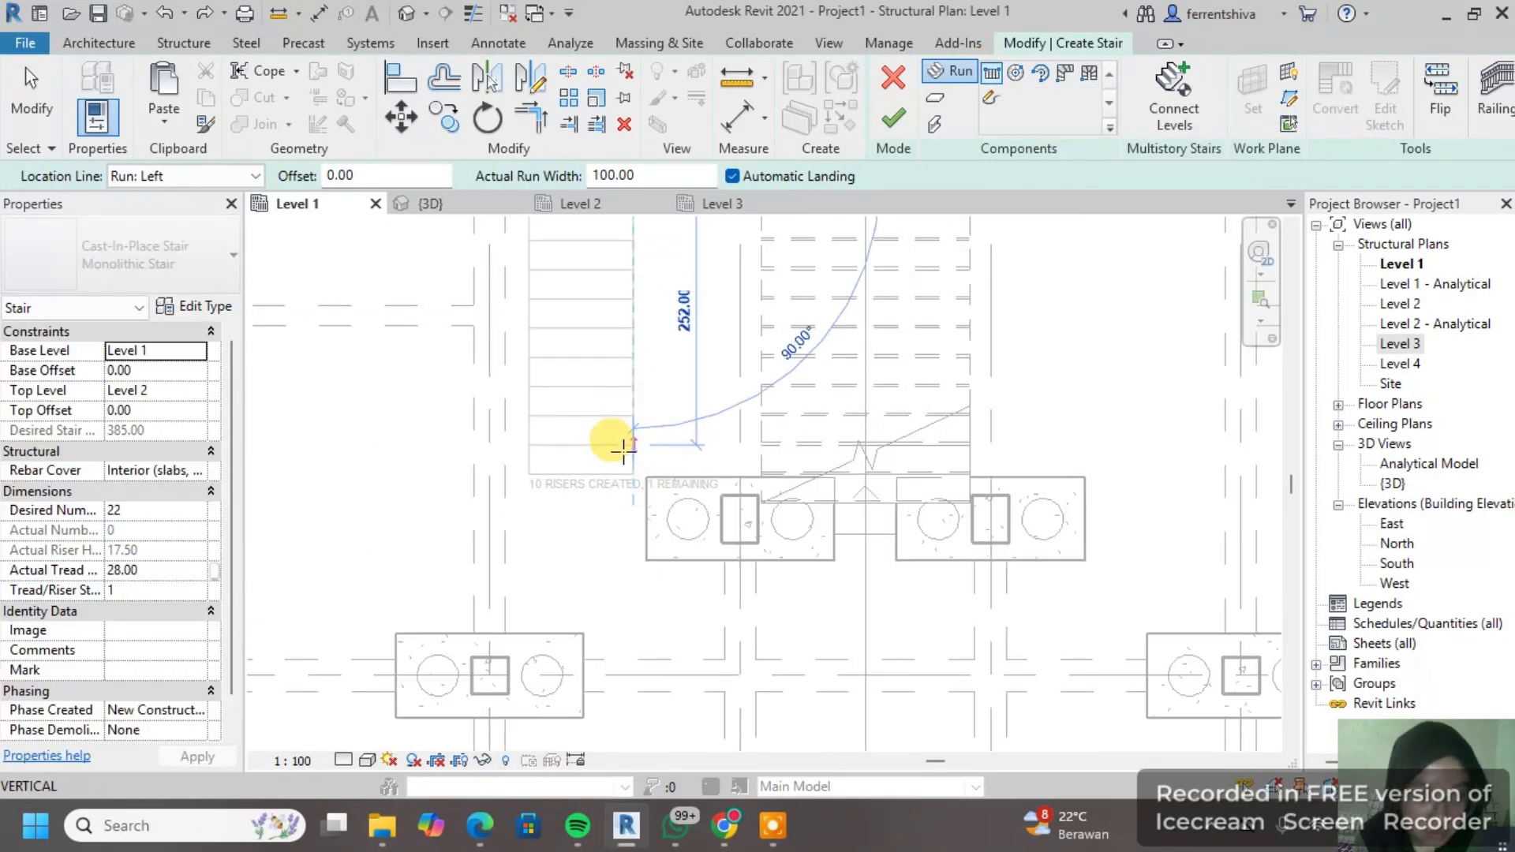
middle_click_drag(626, 219, 609, 389)
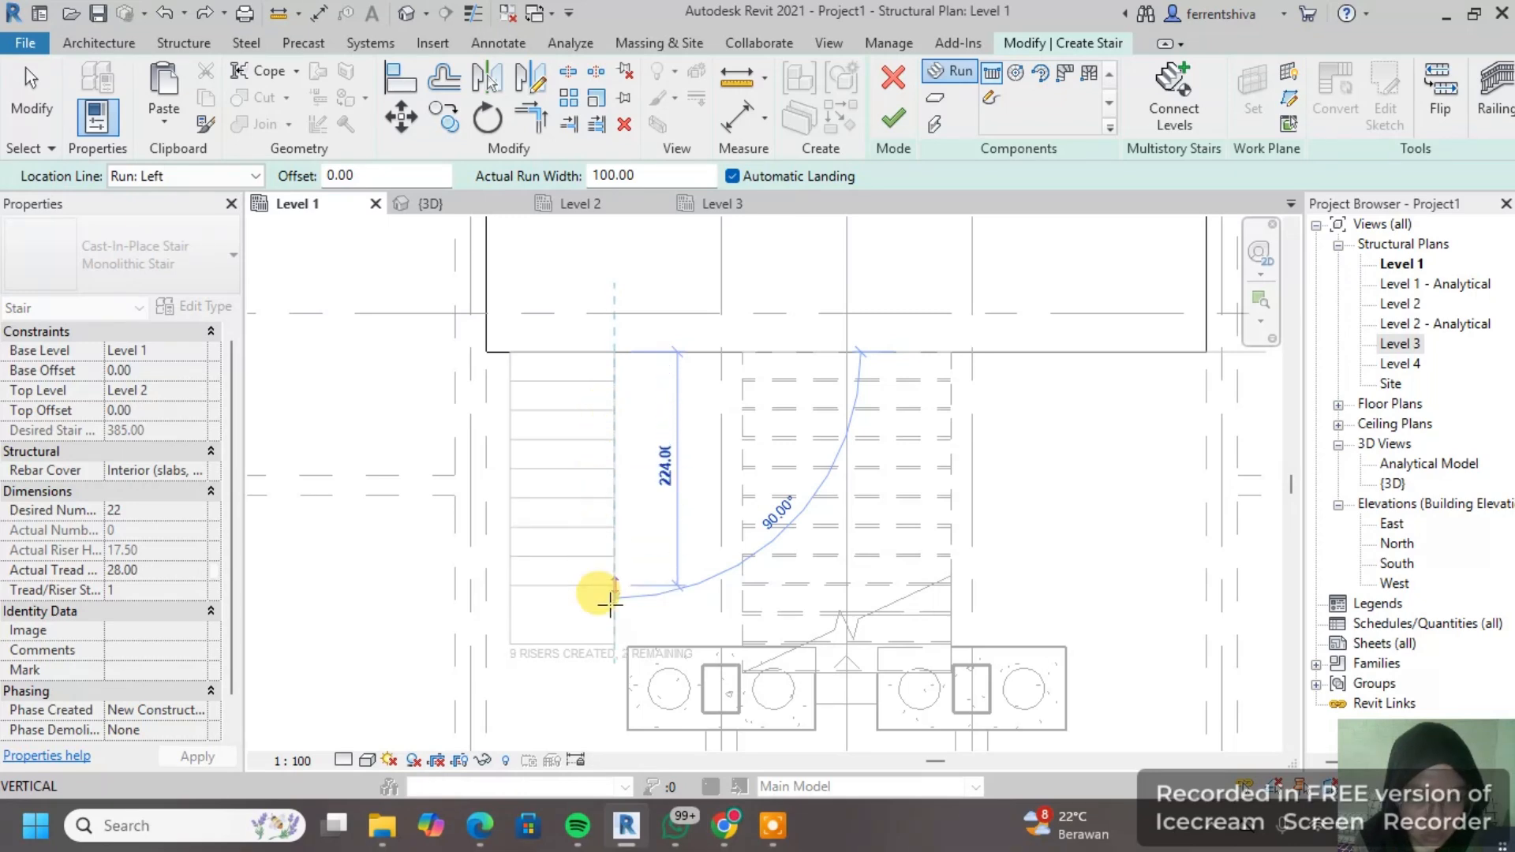
left_click(614, 661)
scroll(870, 447, "down", 1)
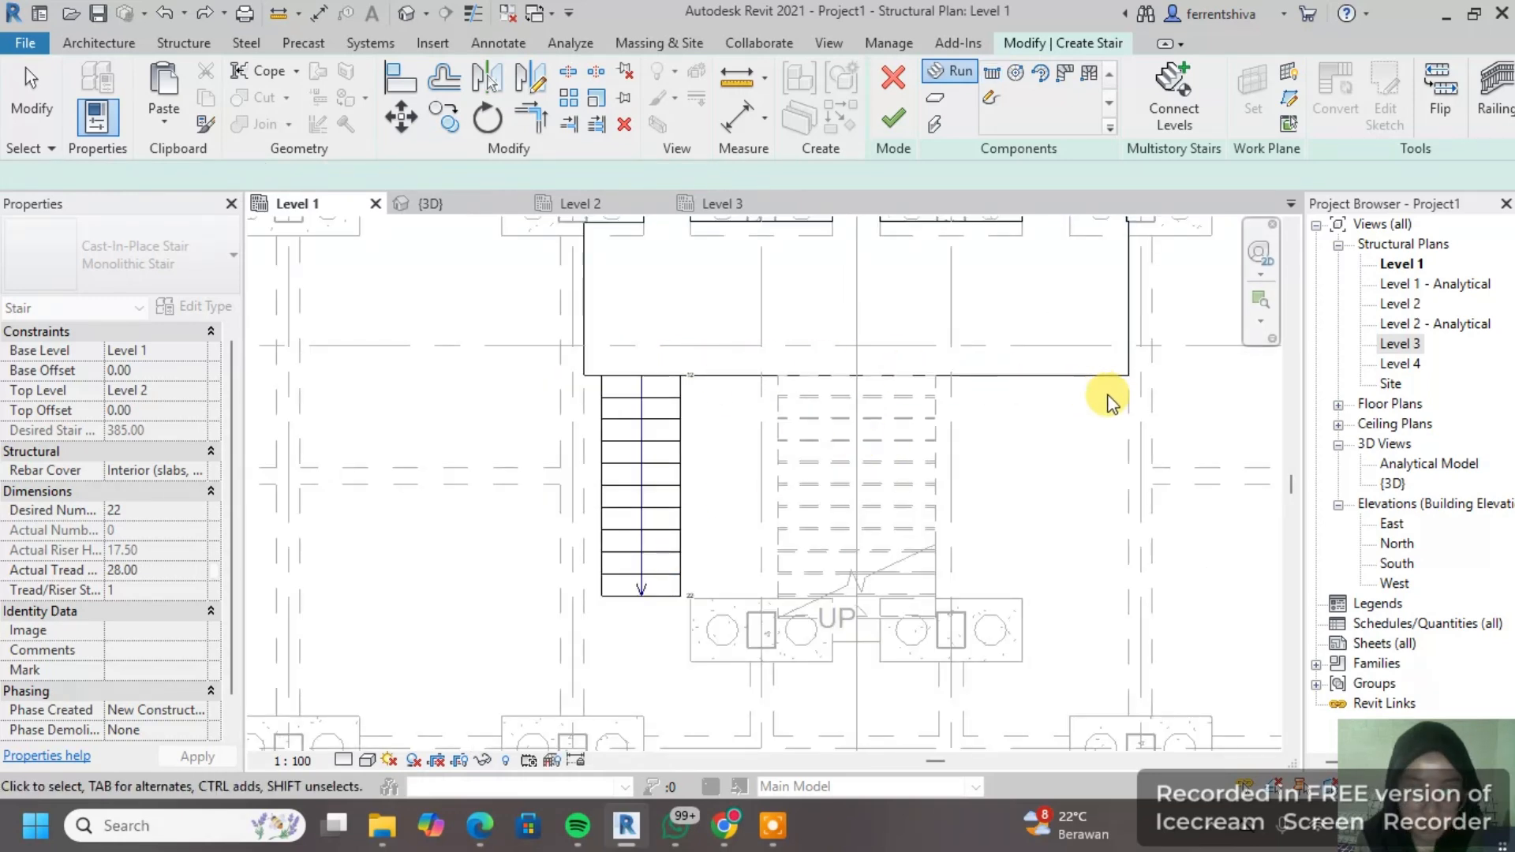
Step: Set the width of the side run left of the central stair to 200 cm
middle_click_drag(981, 351, 913, 338)
key("Escape")
left_click(576, 589)
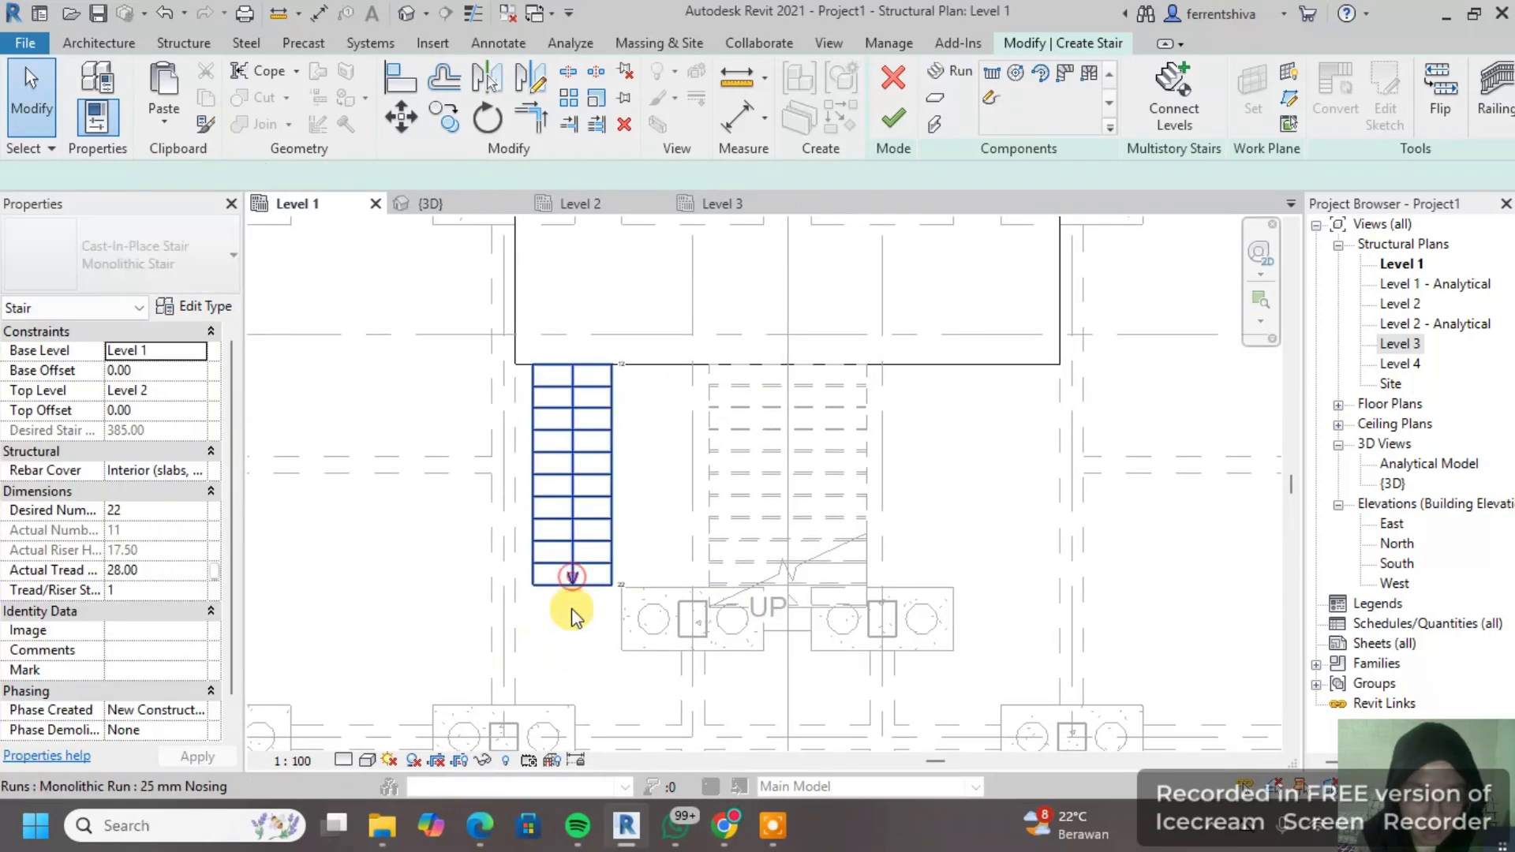
left_click(561, 524)
left_click(563, 286)
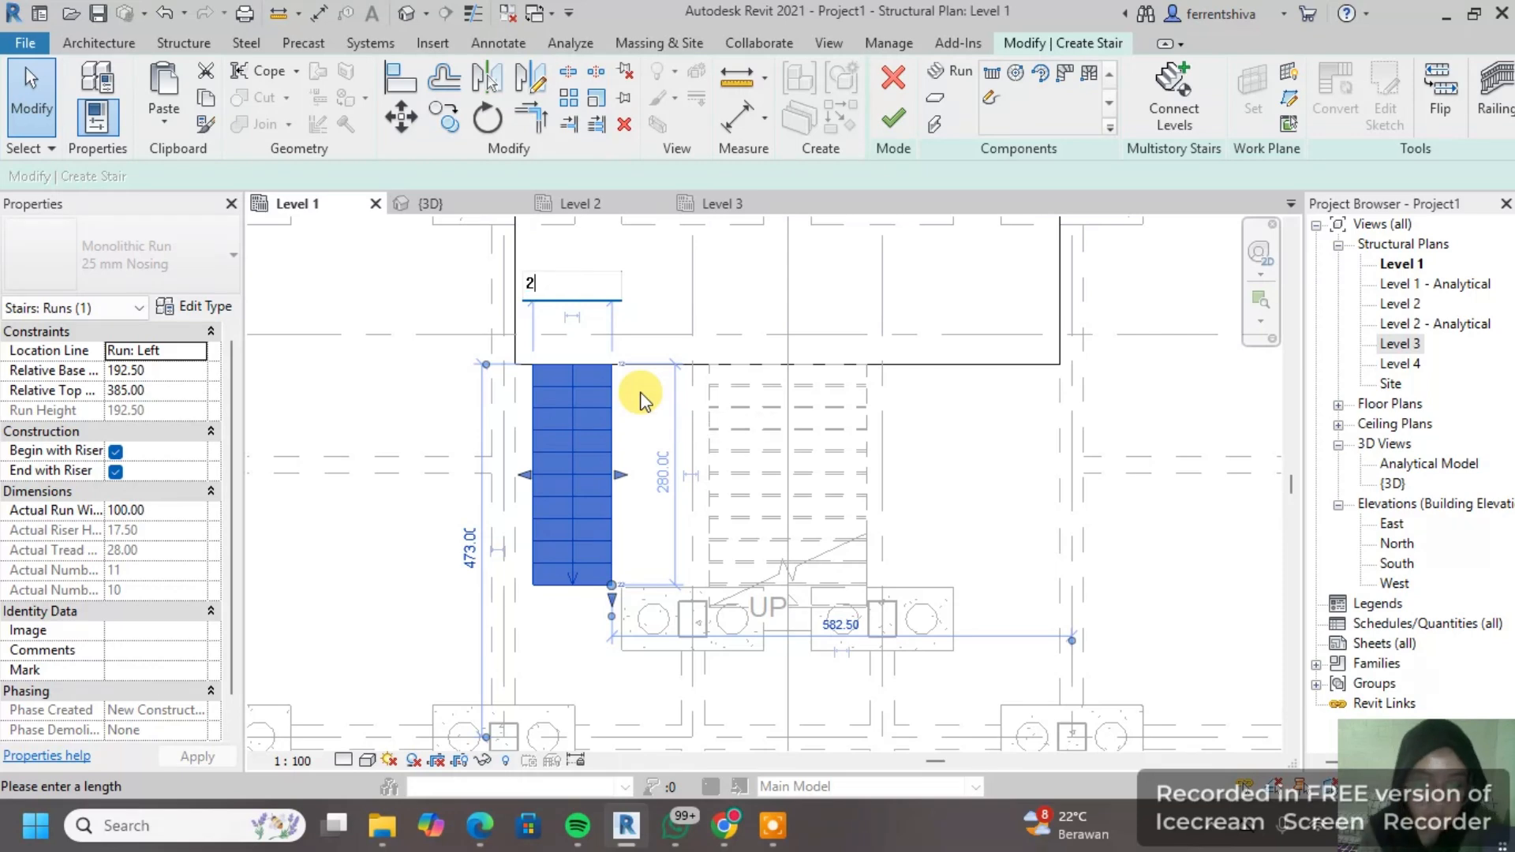
key("Return")
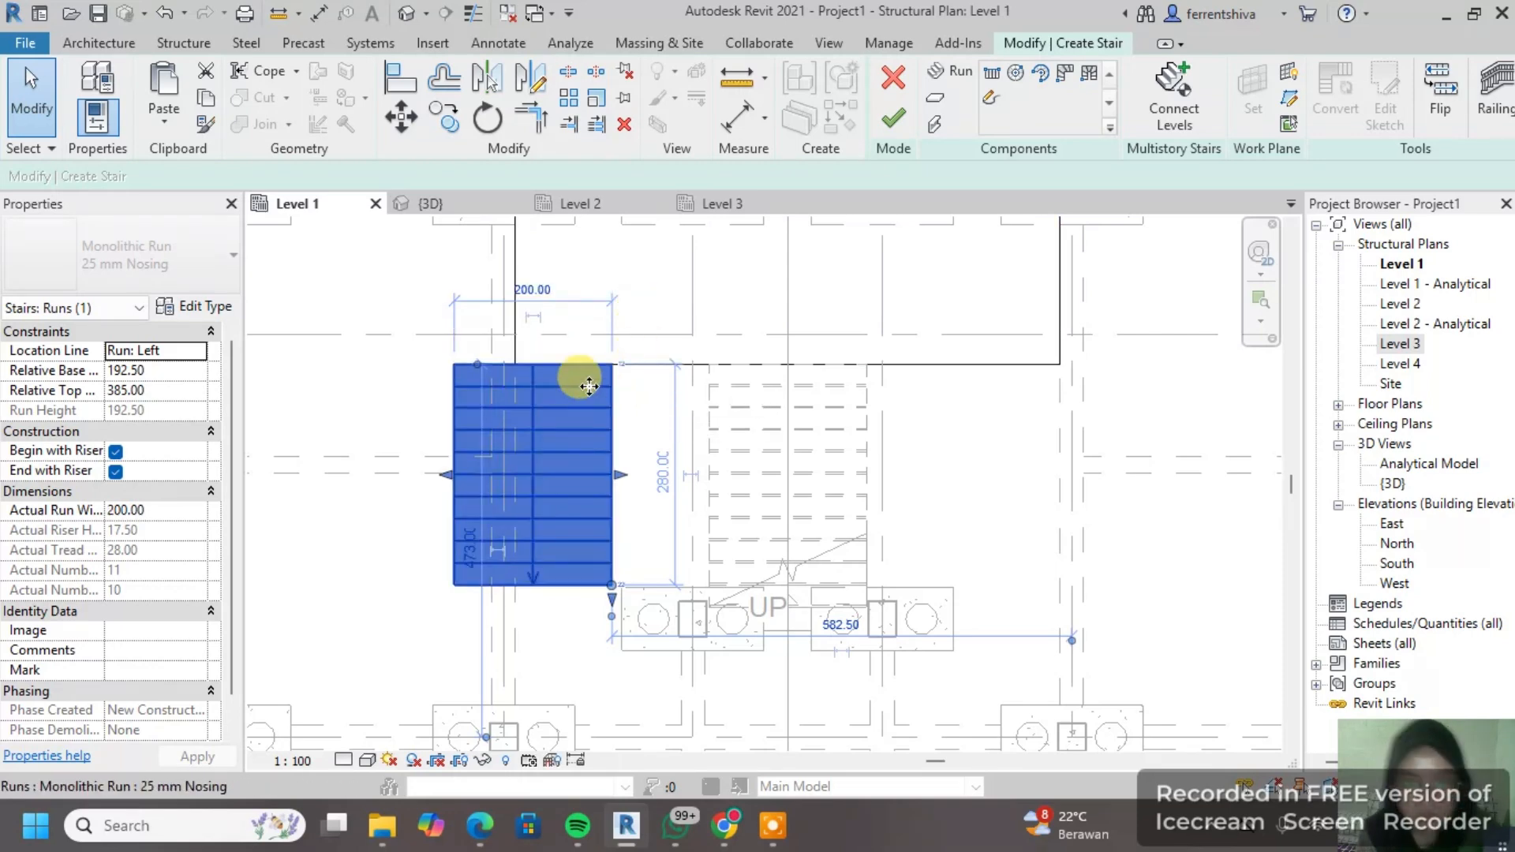
Step: Try to move the widened side run 100 cm toward the central stair, and undo the move
left_click(647, 423)
left_click(600, 423)
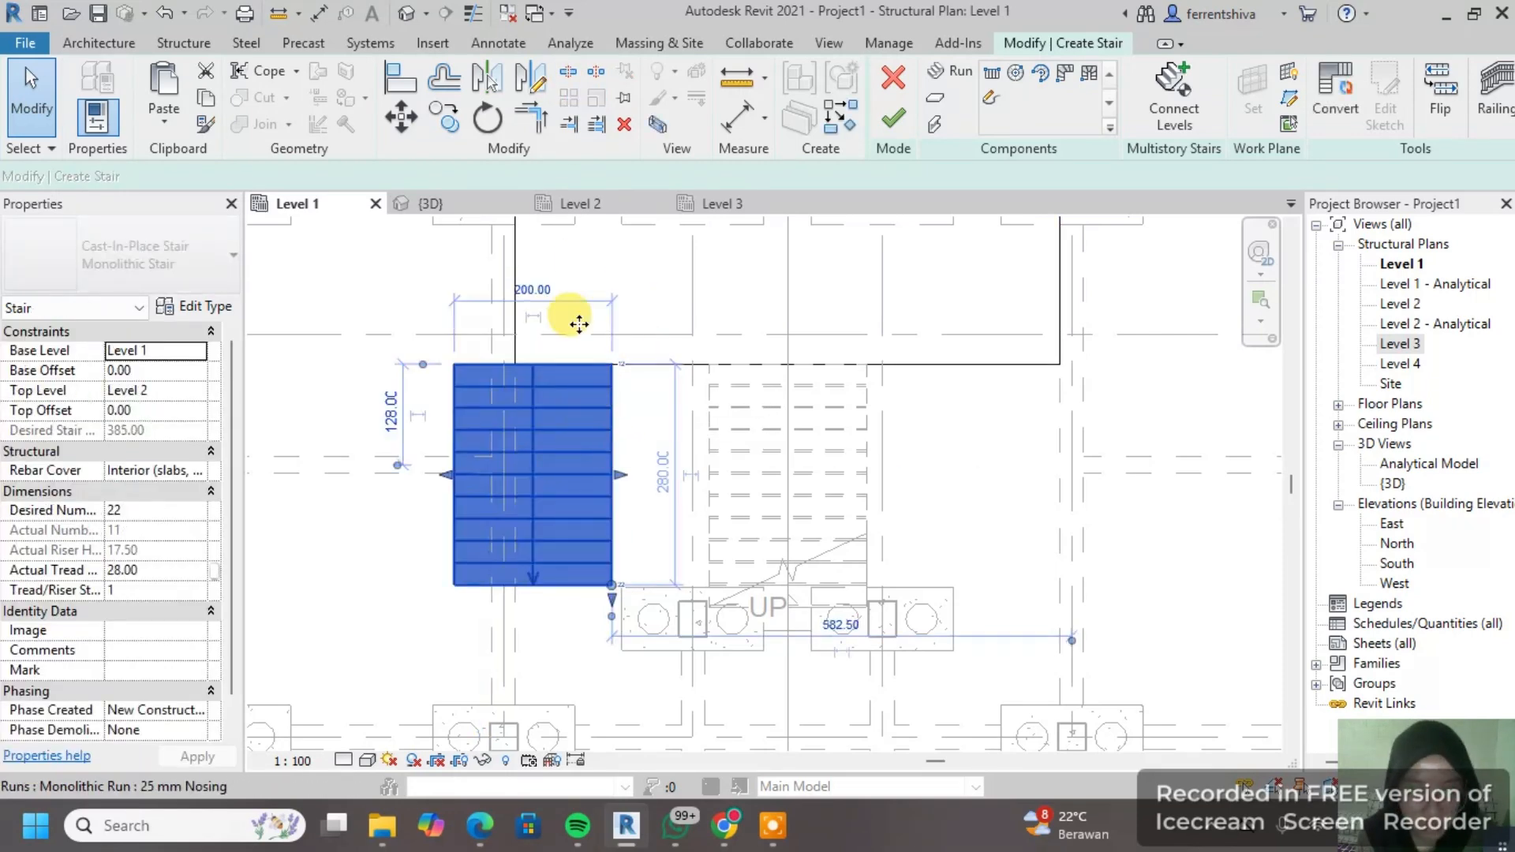
left_click(405, 118)
left_click(533, 363)
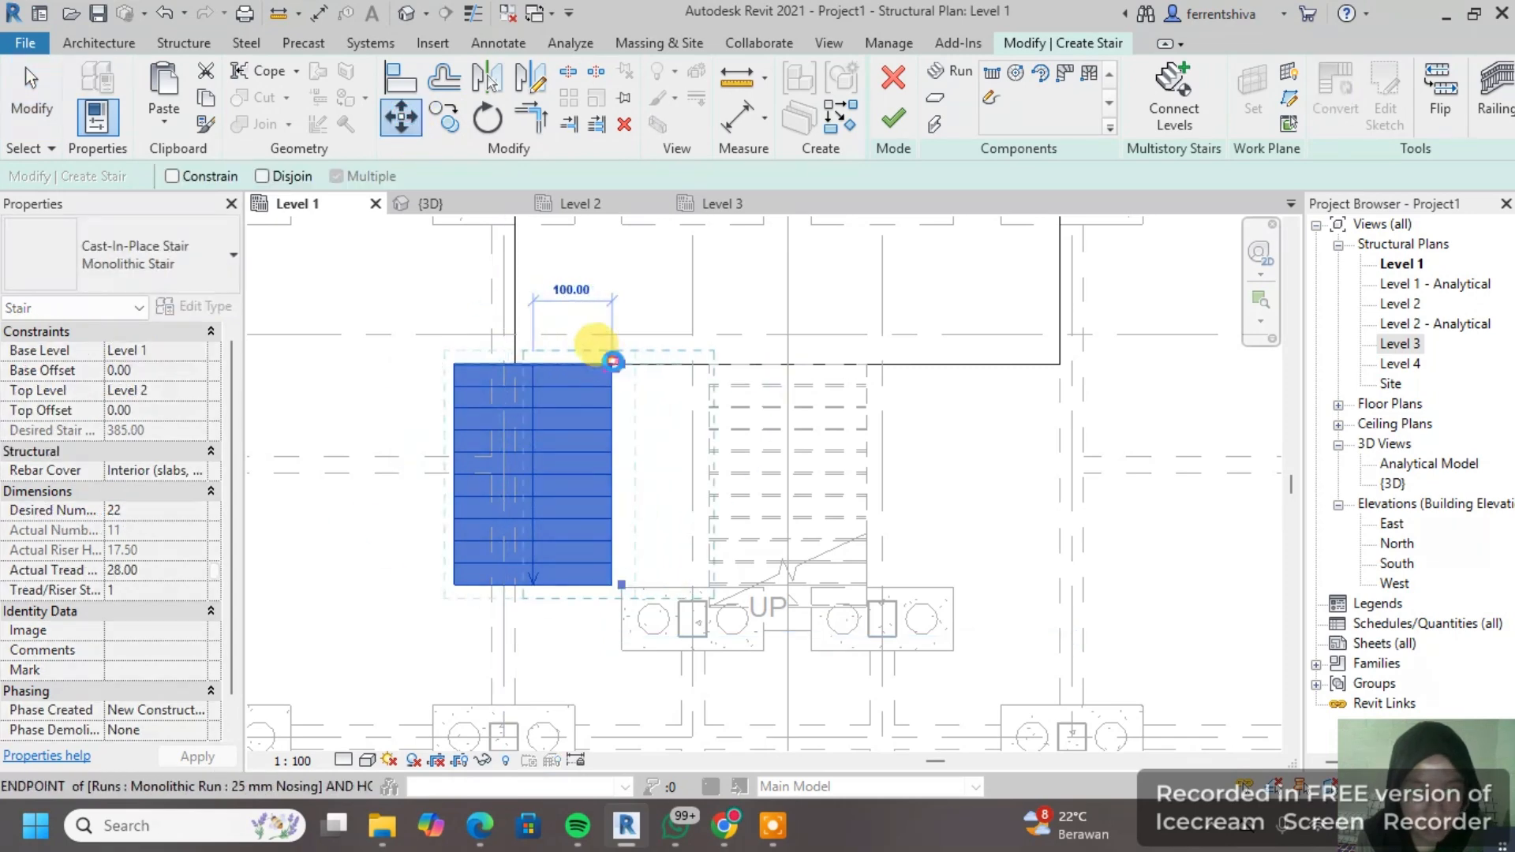
left_click(613, 363)
scroll(554, 369, "up", 3)
scroll(561, 390, "down", 2)
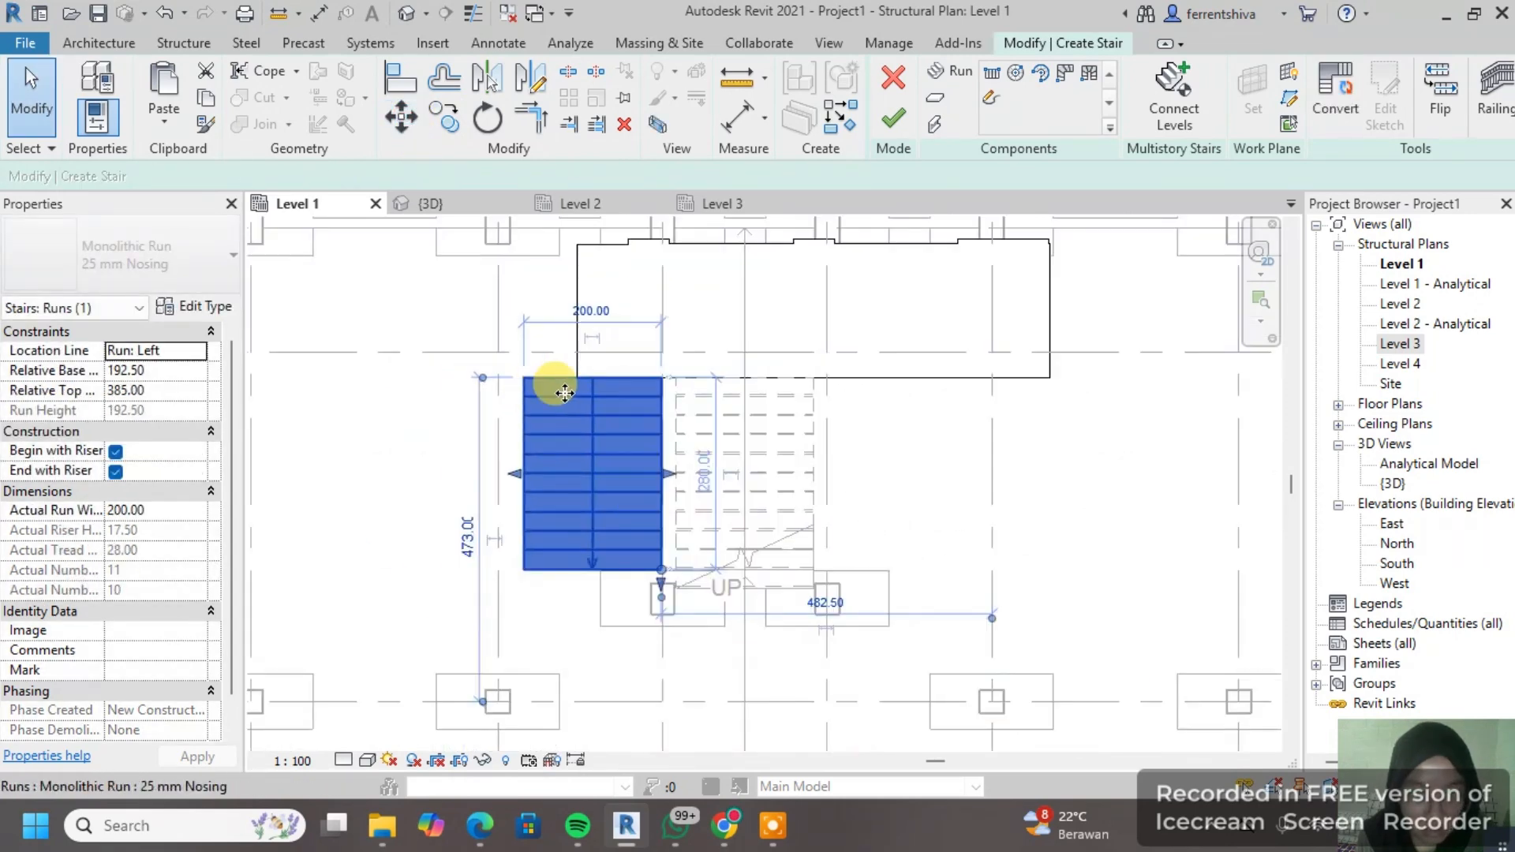
key("ctrl+z")
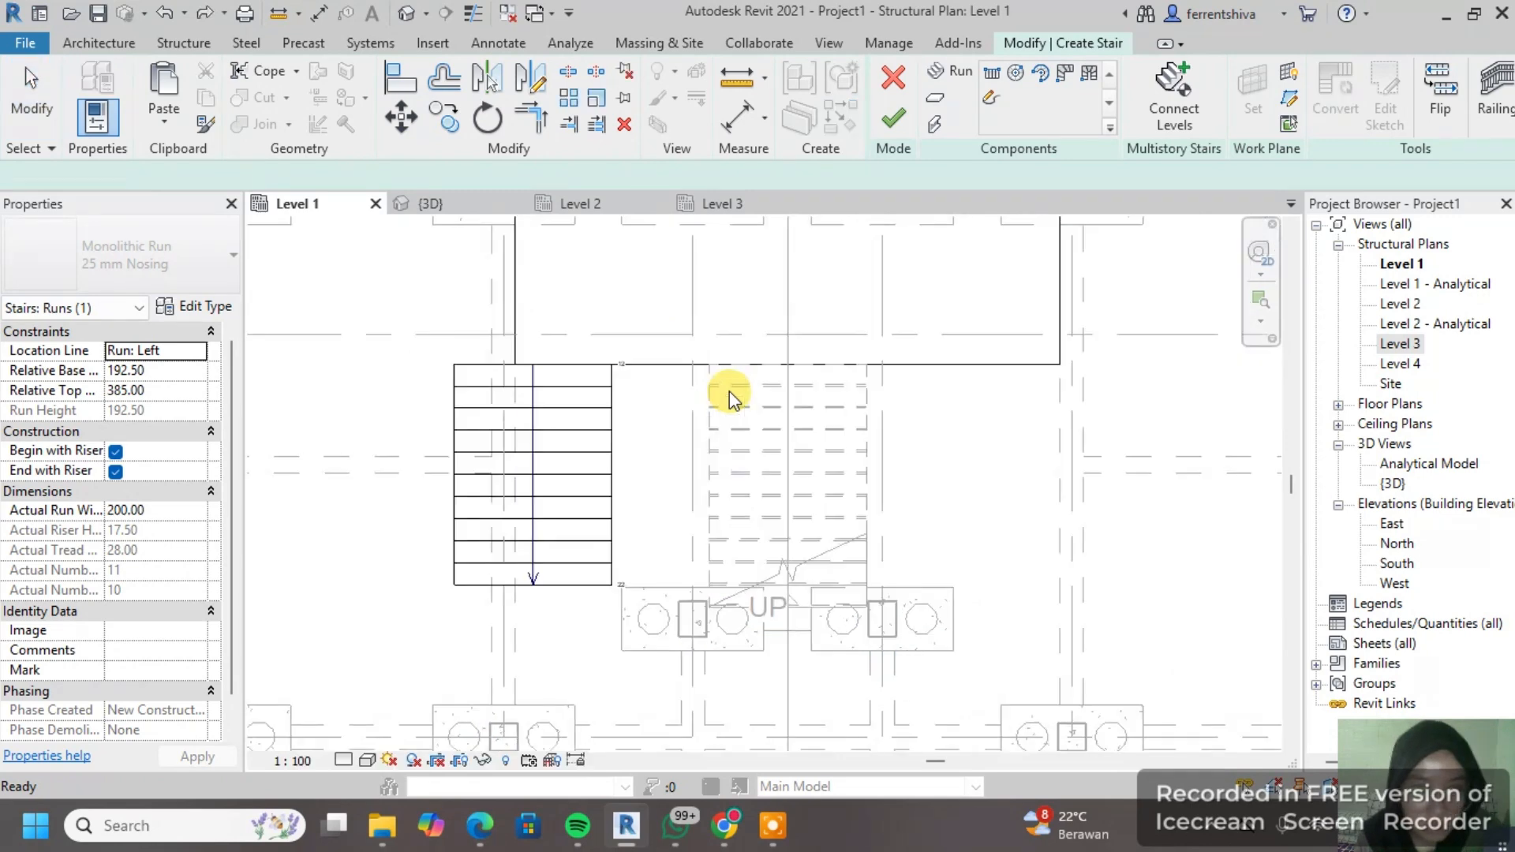
Step: Try to move the side run by its upper inner corner to the grid line beside the central stair, and undo the move
left_click_drag(665, 478, 578, 404)
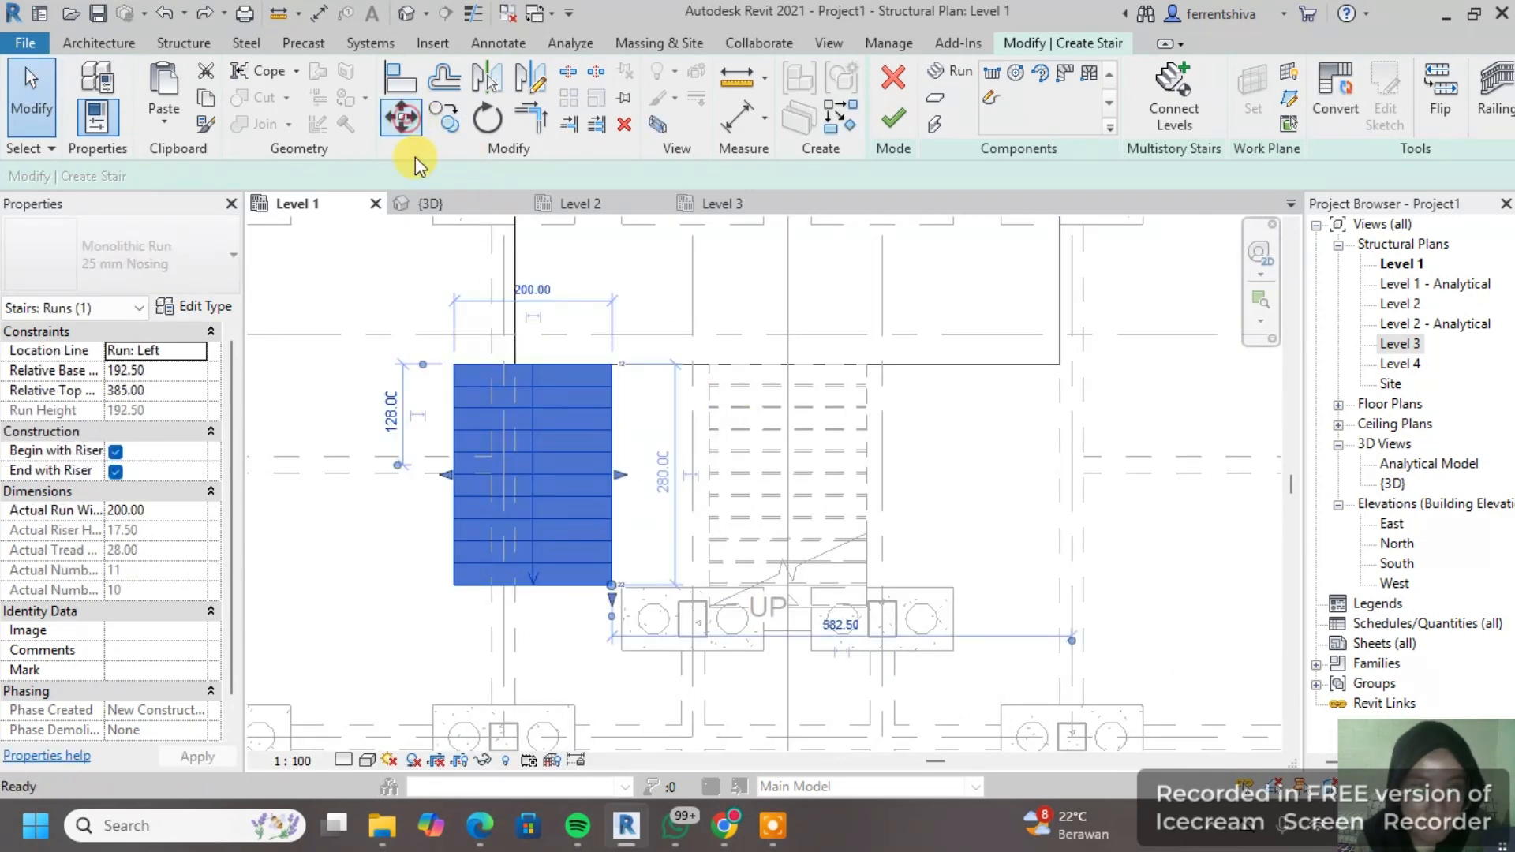
left_click(610, 366)
left_click(692, 366)
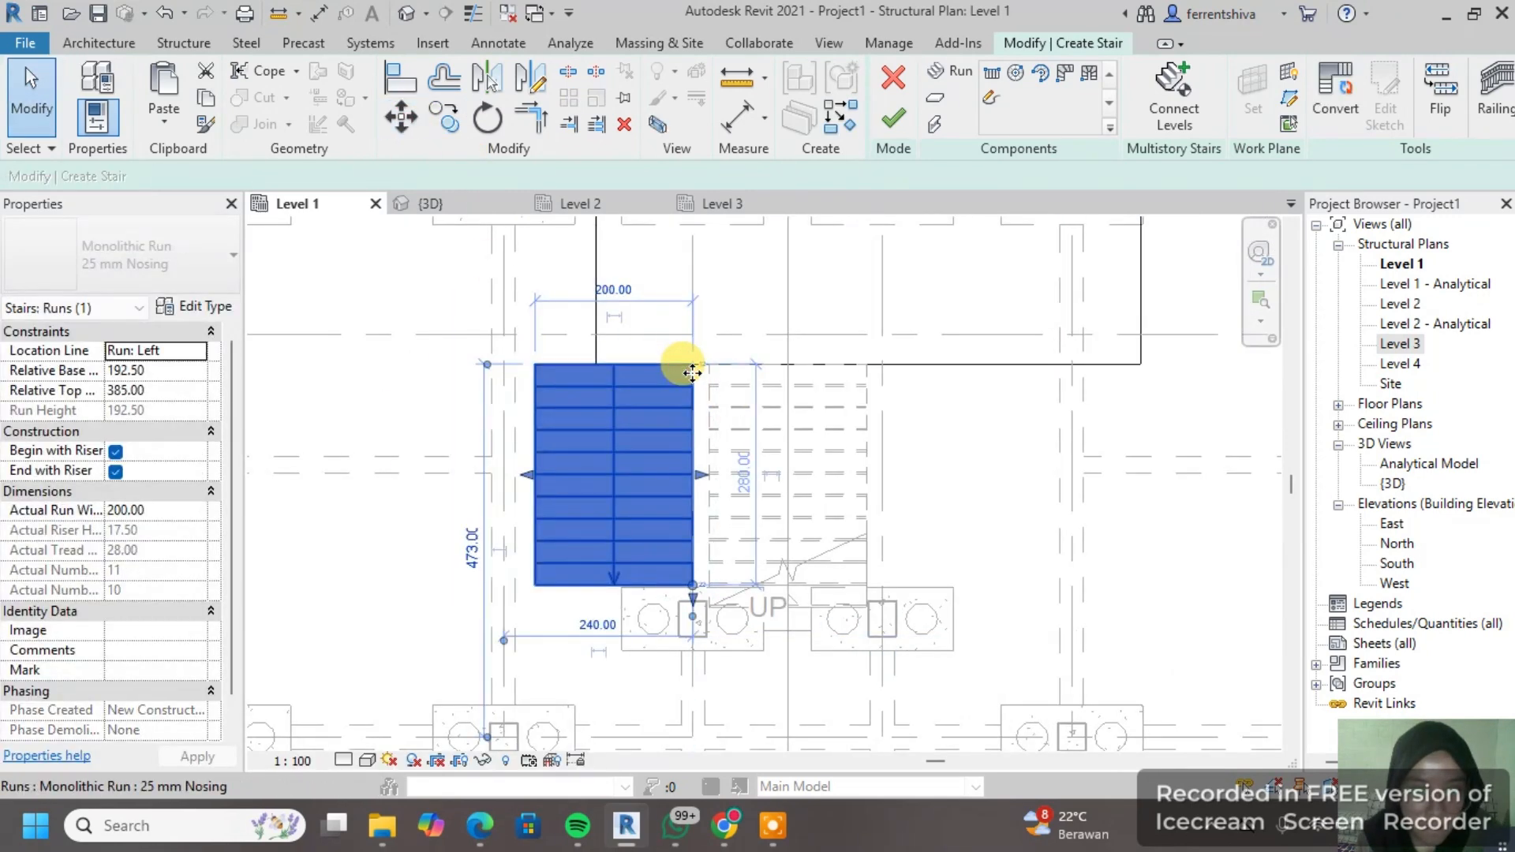
key("ctrl+z")
left_click_drag(666, 484, 589, 416)
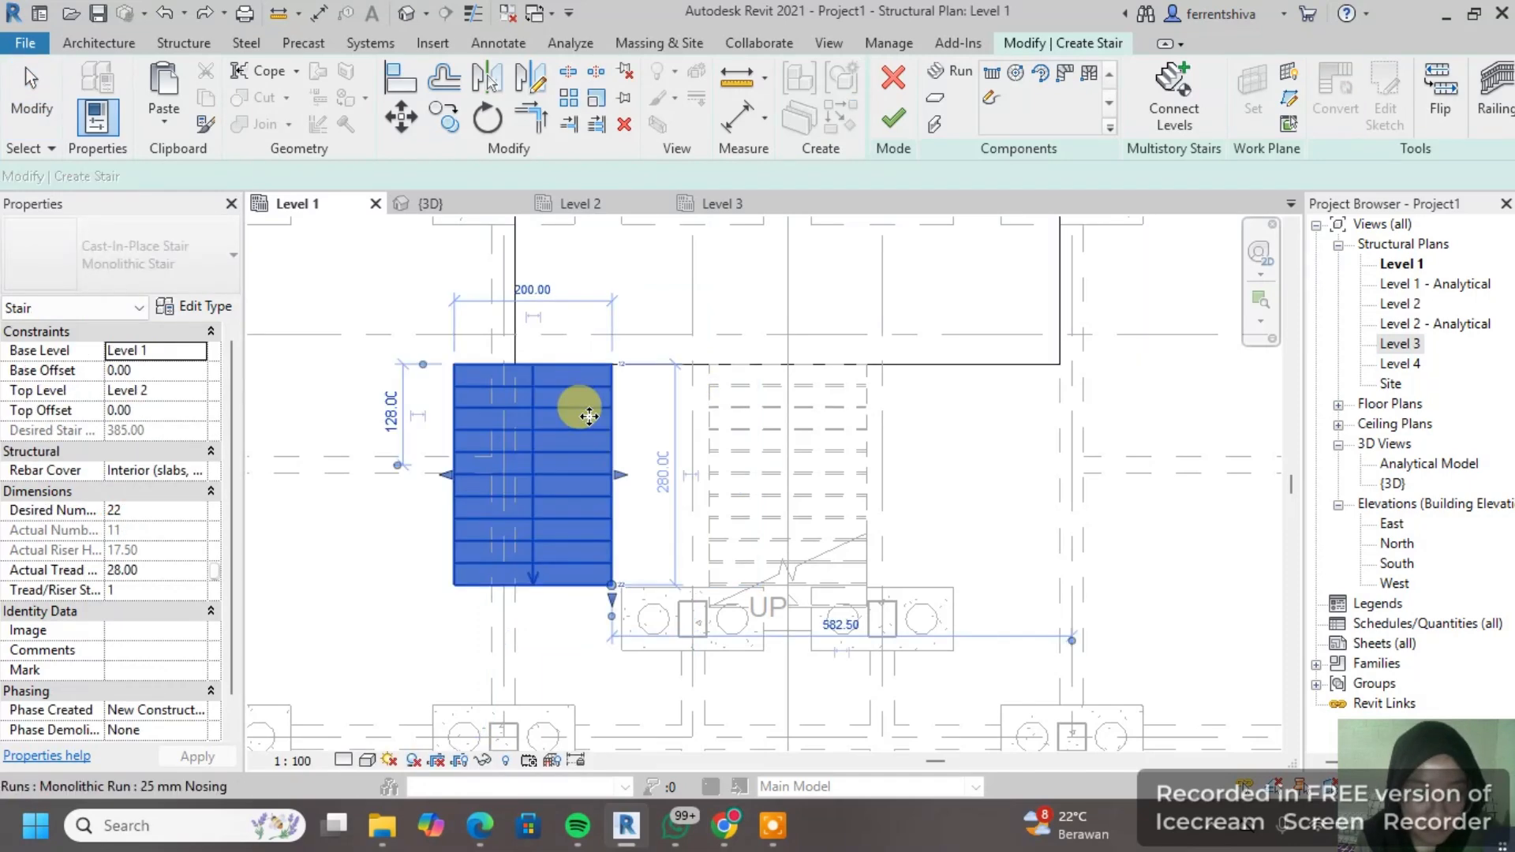
left_click(663, 413)
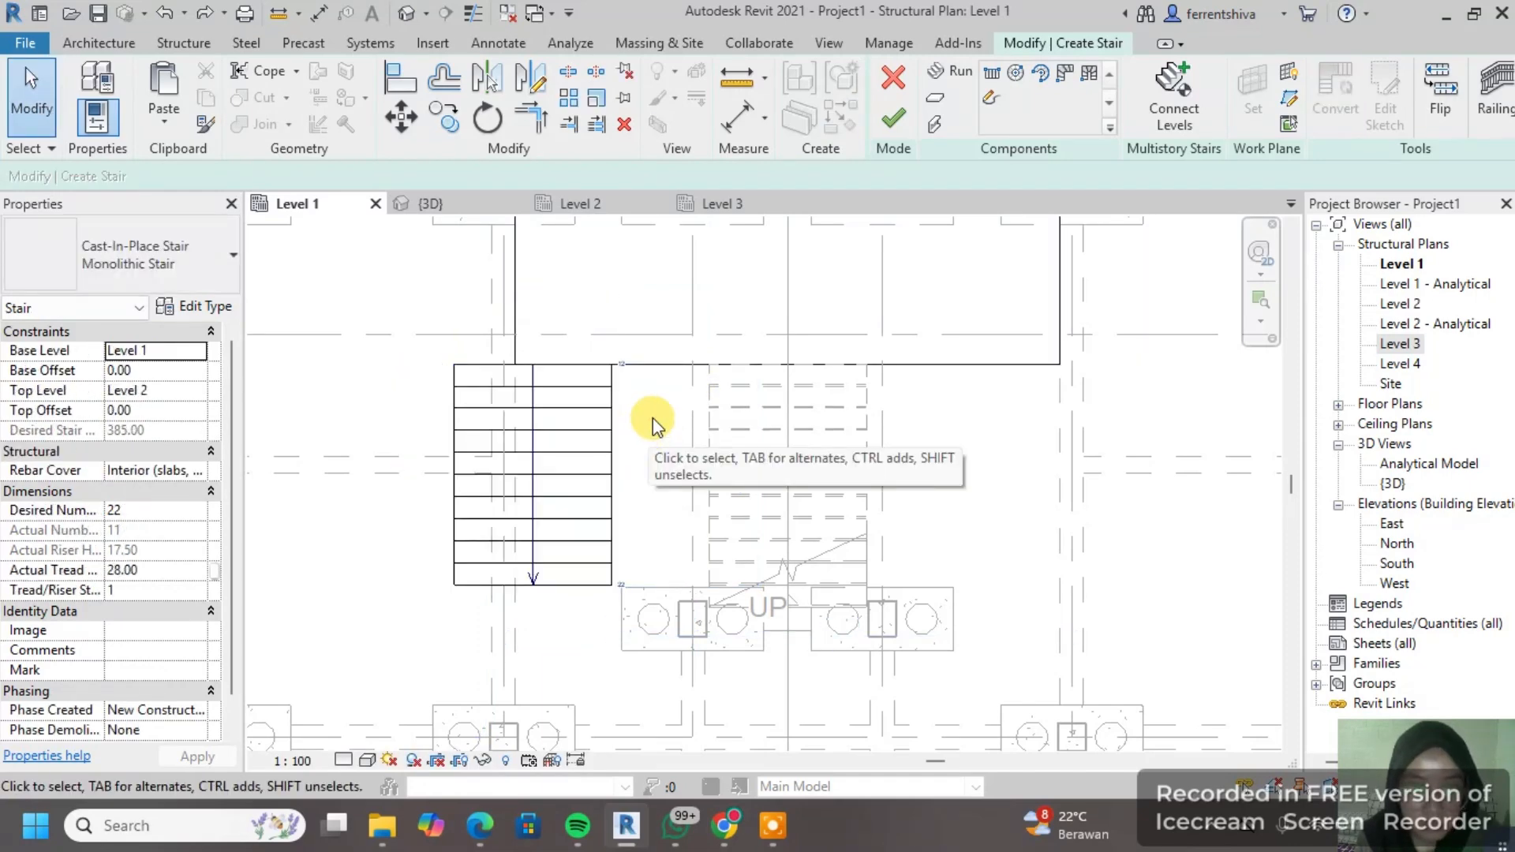
Step: Finish the stair and dismiss the rail continuity warning
middle_click_drag(899, 261, 778, 305)
left_click(893, 118)
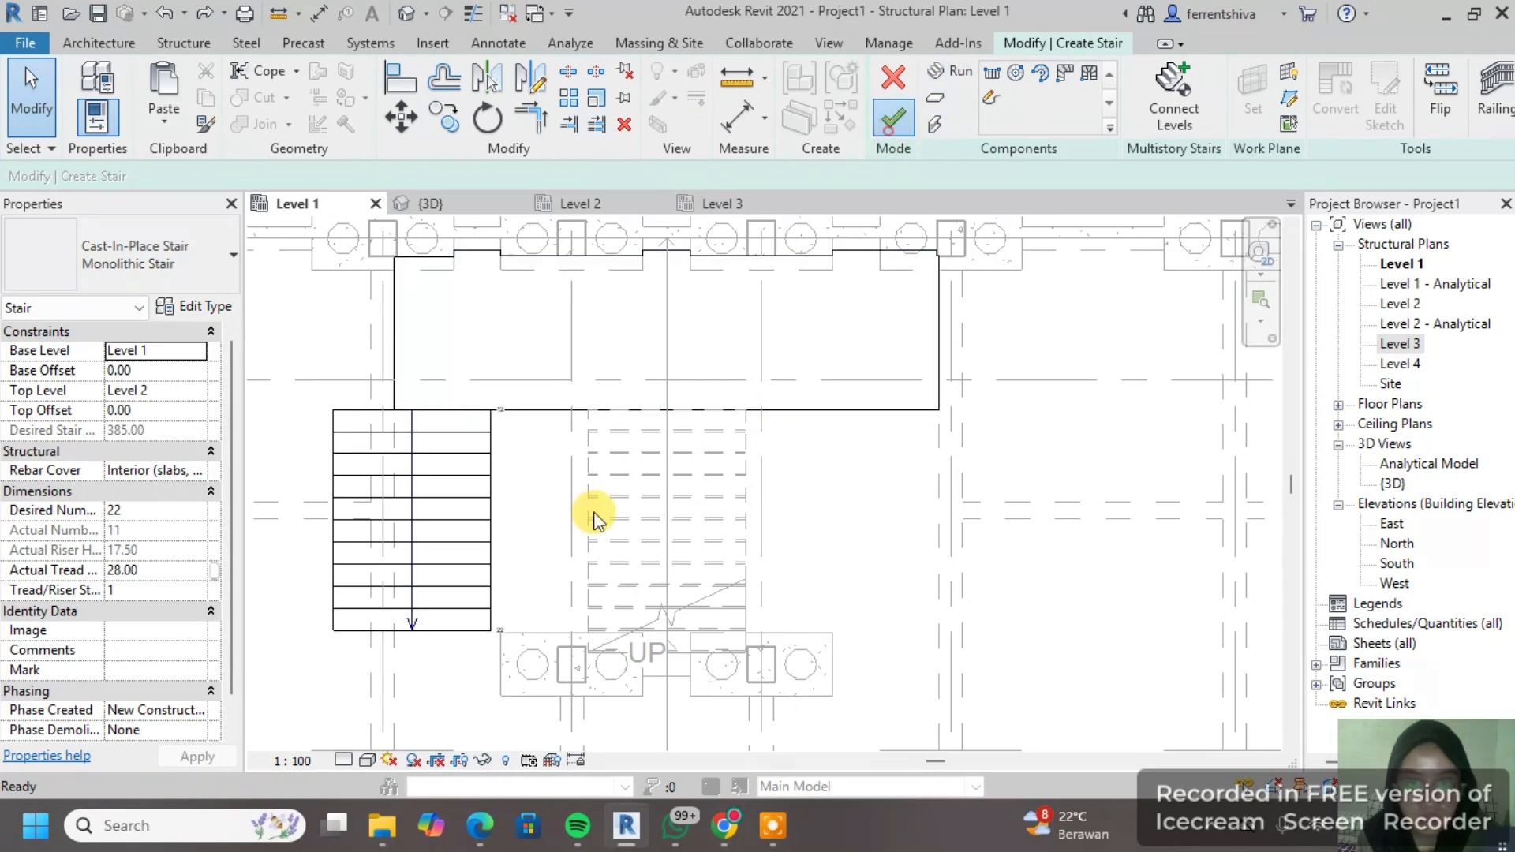
left_click(937, 219)
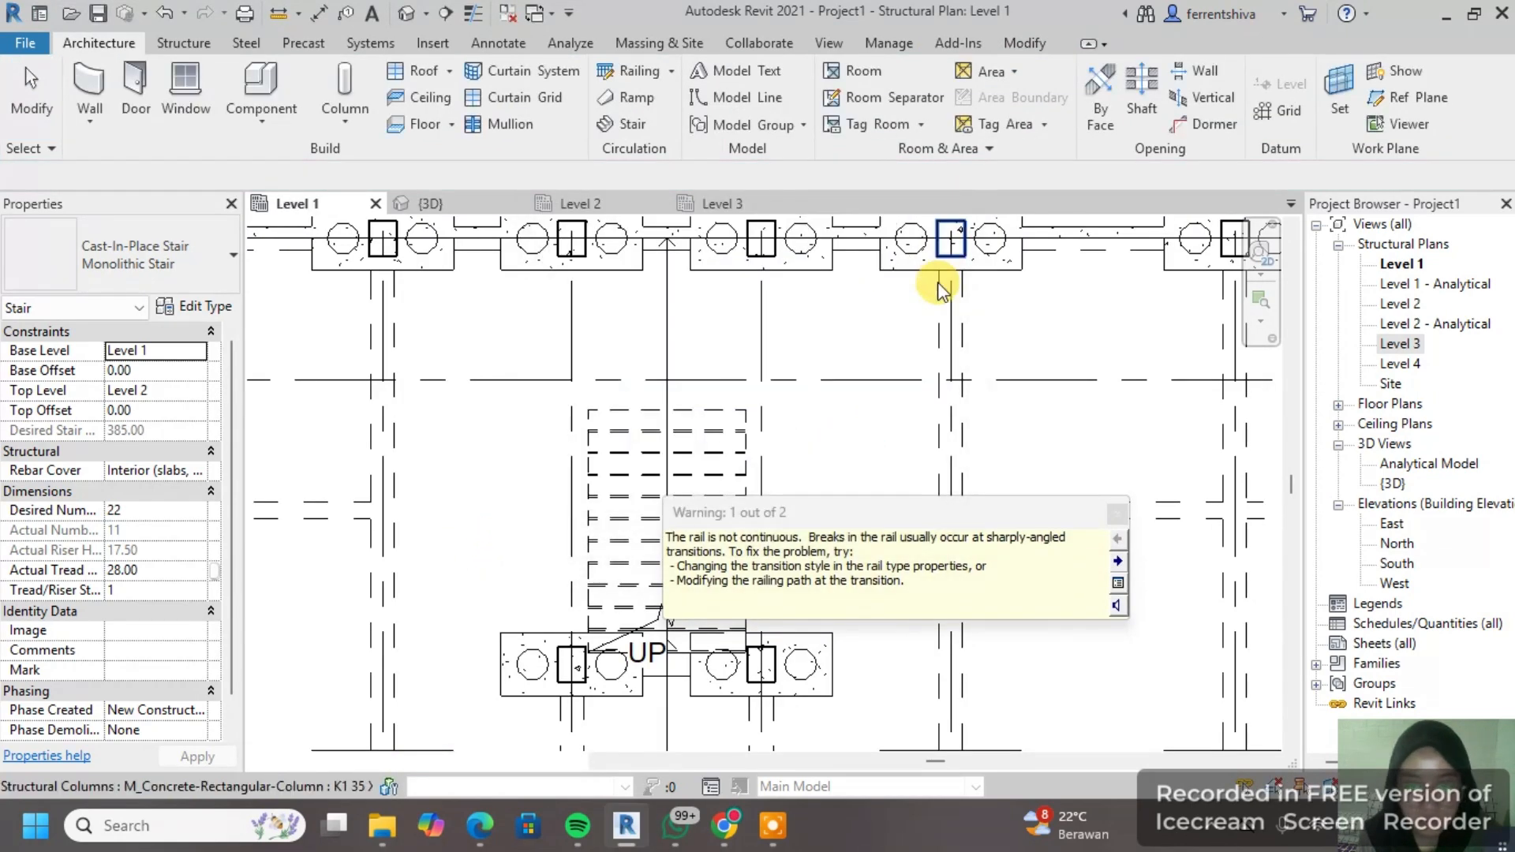
key("Escape")
left_click(1116, 514)
Step: Examine the stair with its side runs and landing railings in the Level 1 plan and the 3D view
scroll(968, 442, "down", 2)
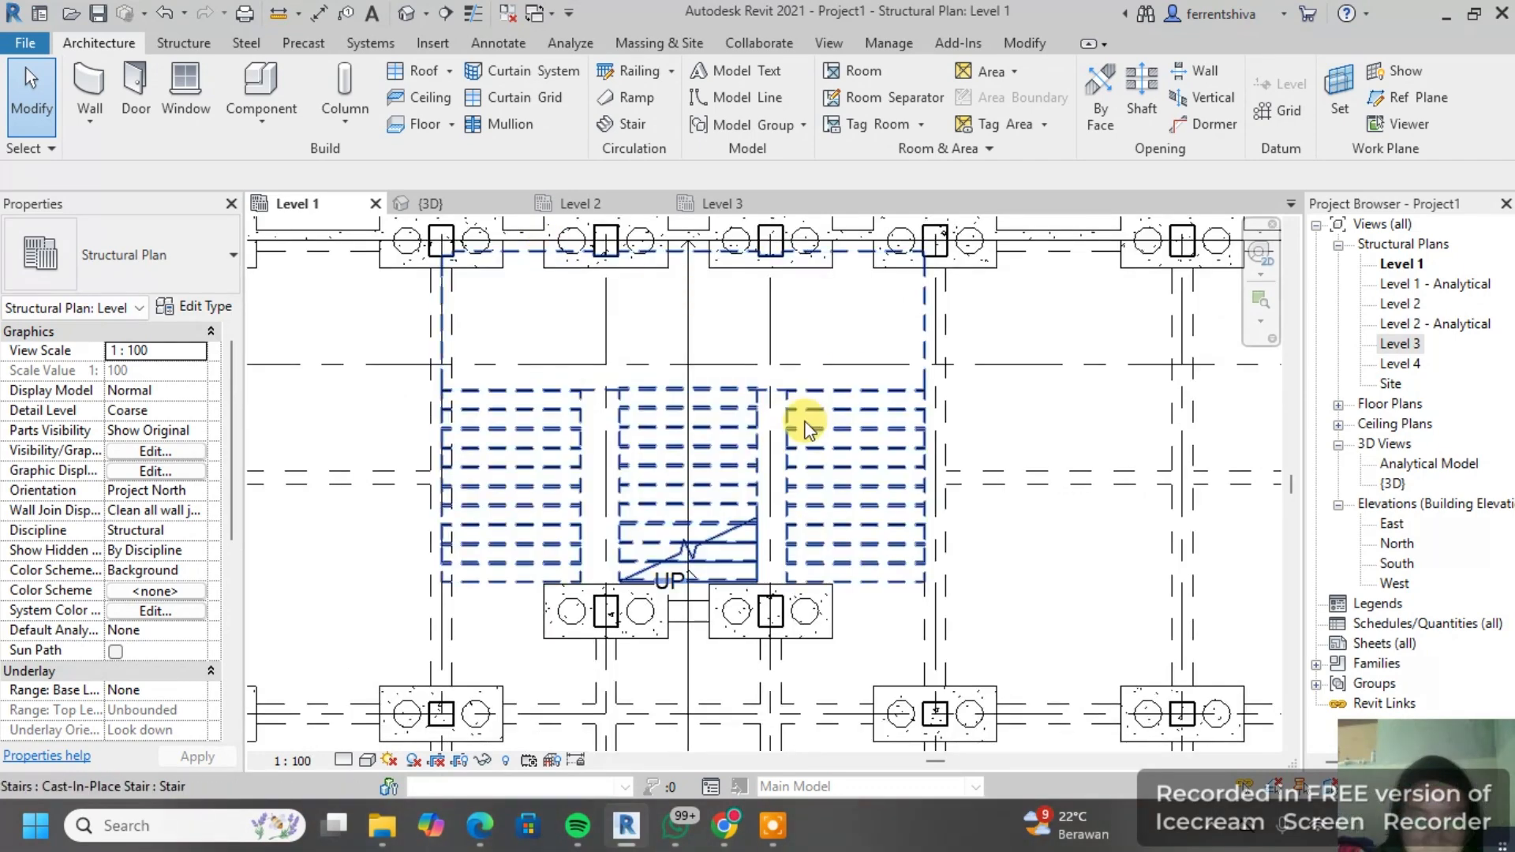
scroll(805, 419, "up", 2)
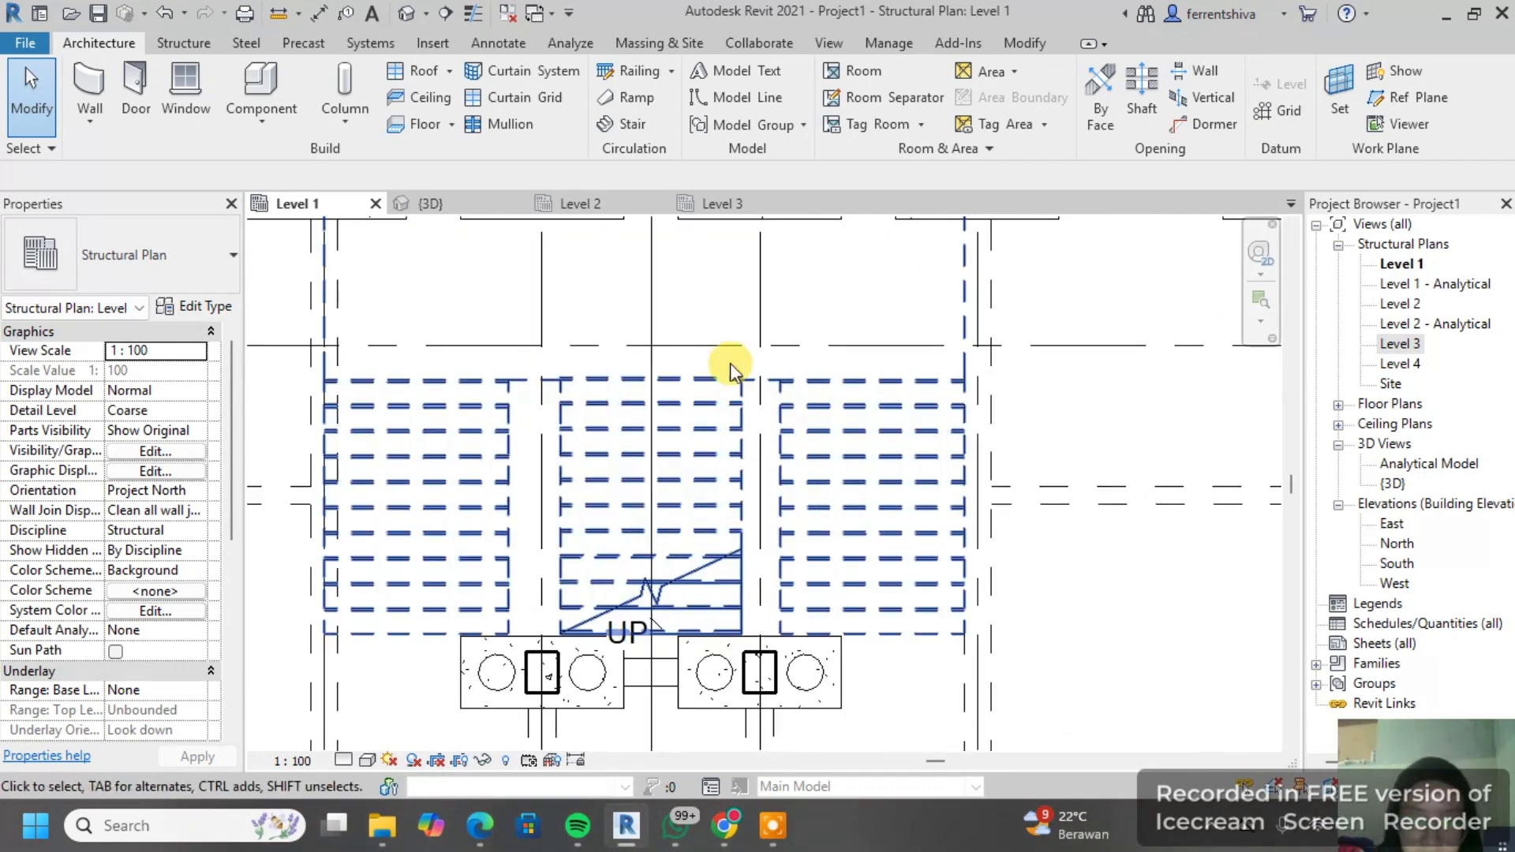
scroll(727, 365, "down", 2)
scroll(642, 328, "up", 1)
left_click(564, 380)
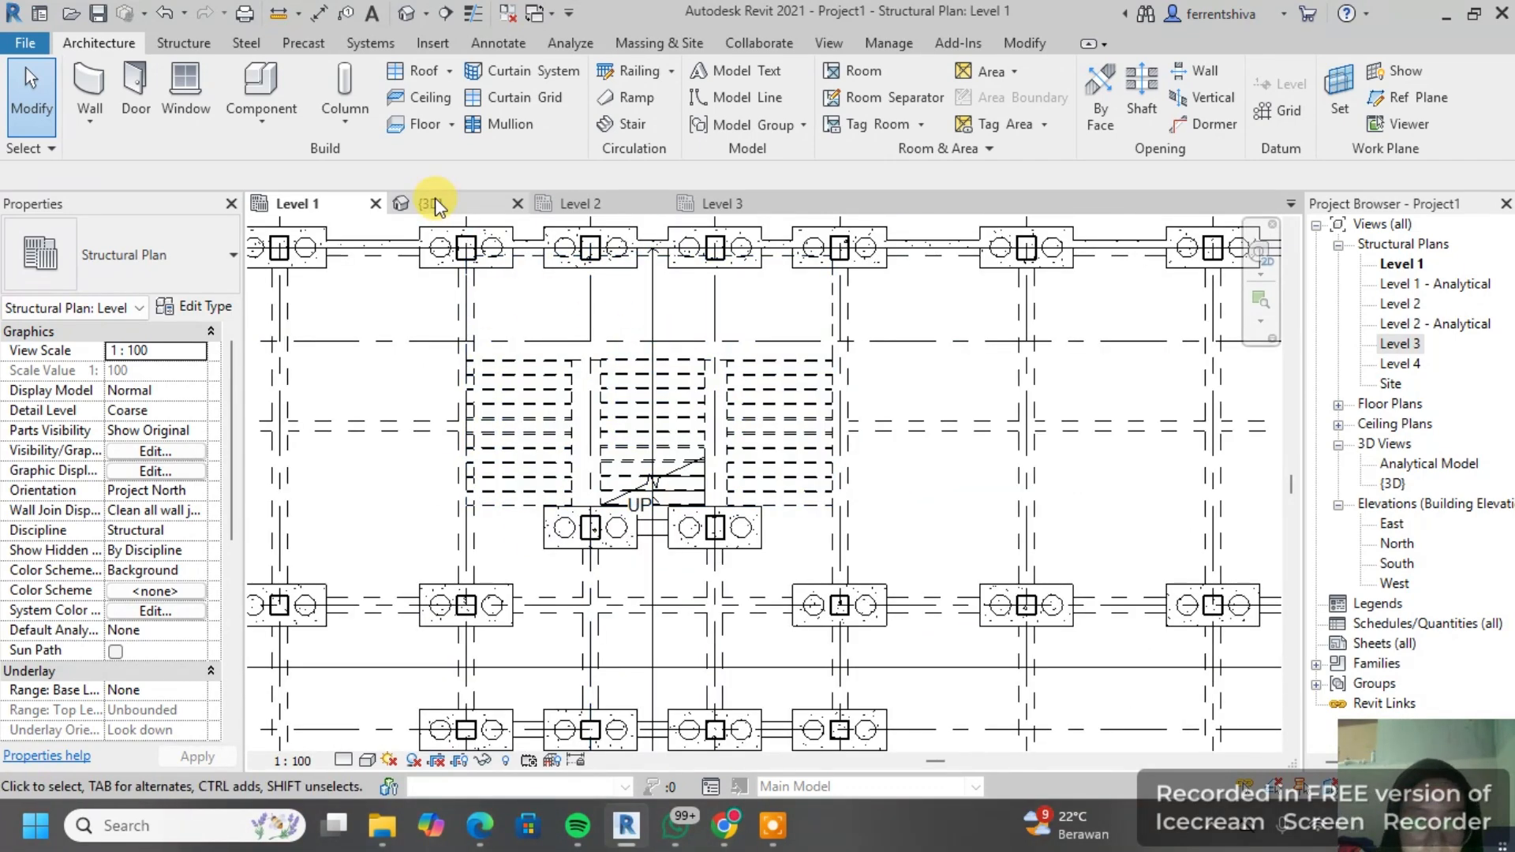
left_click(426, 204)
middle_click_drag(886, 408, 816, 375, "shift")
scroll(818, 379, "down", 1)
middle_click_drag(856, 457, 861, 564)
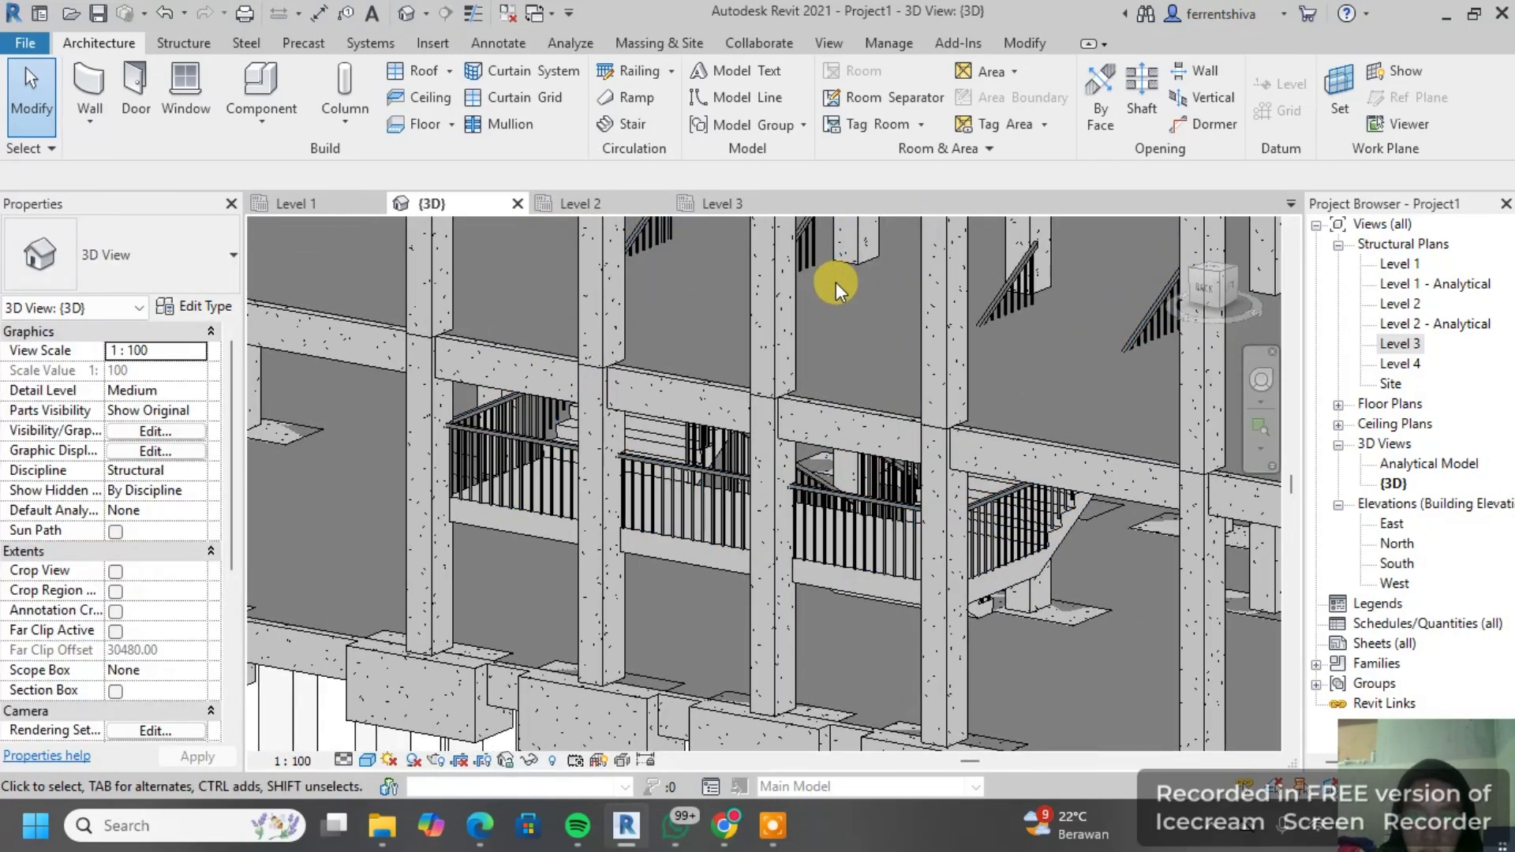
middle_click_drag(779, 347, 793, 496)
scroll(641, 511, "up", 2)
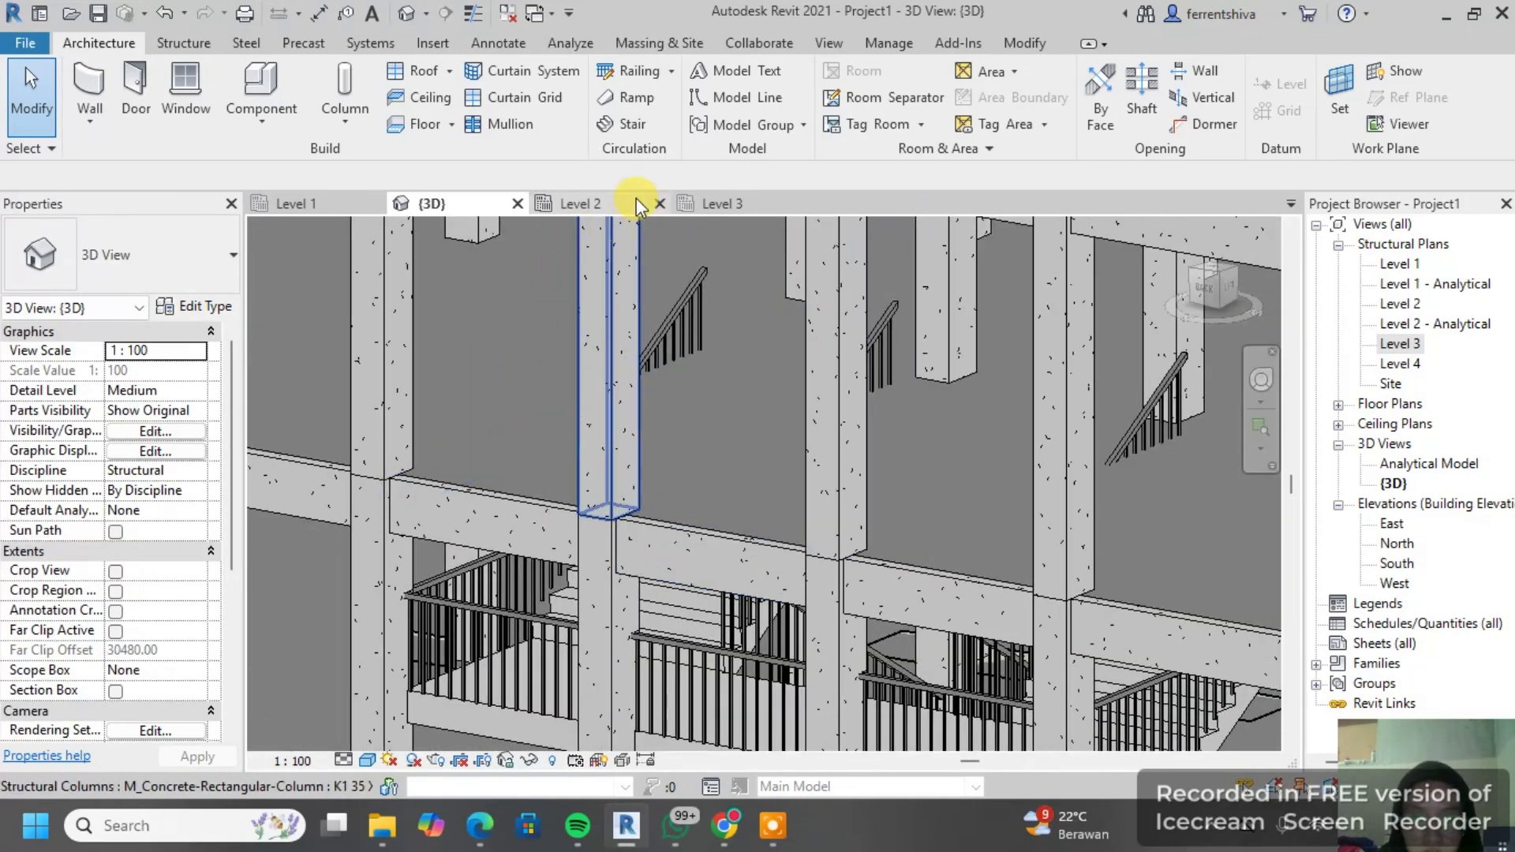
Step: Inspect the stair area in the Level 2 plan and the floor slab above it in the 3D view
left_click(600, 204)
scroll(524, 362, "up", 2)
scroll(1040, 471, "up", 2)
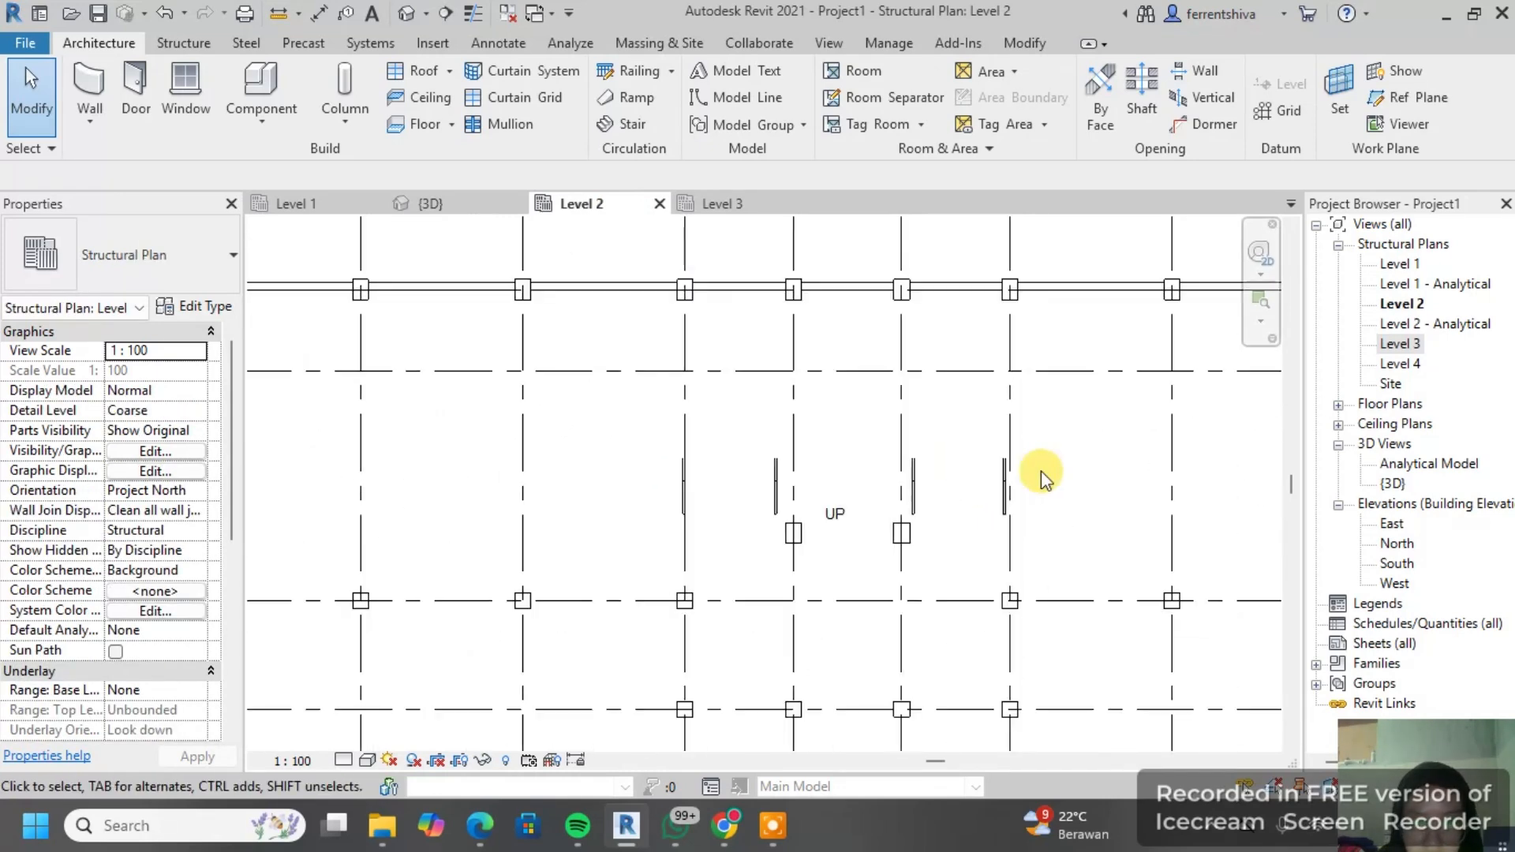
middle_click_drag(919, 398, 884, 461)
scroll(882, 459, "up", 2)
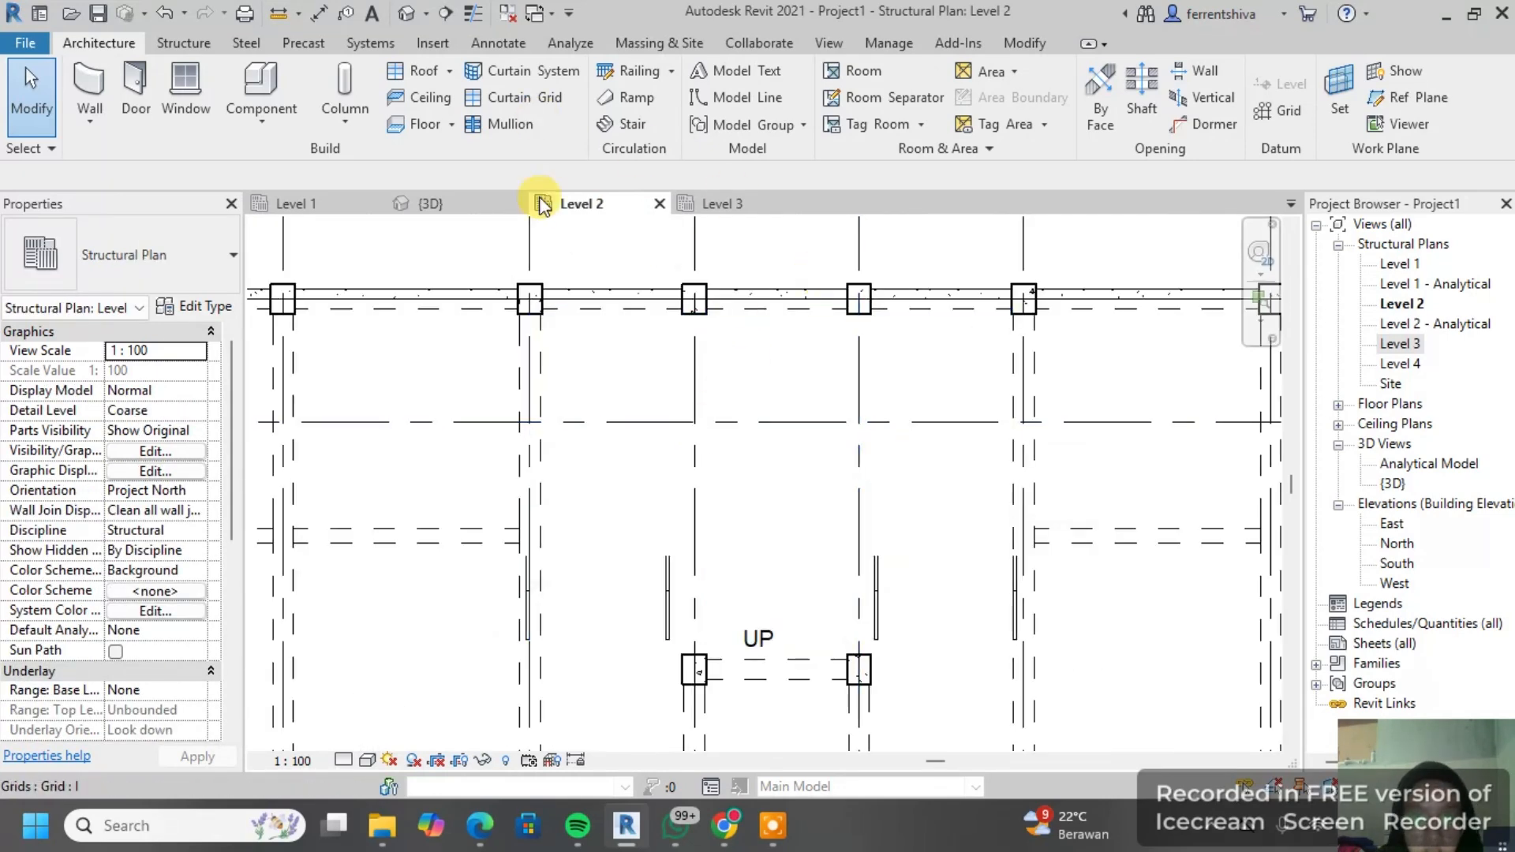
left_click(441, 203)
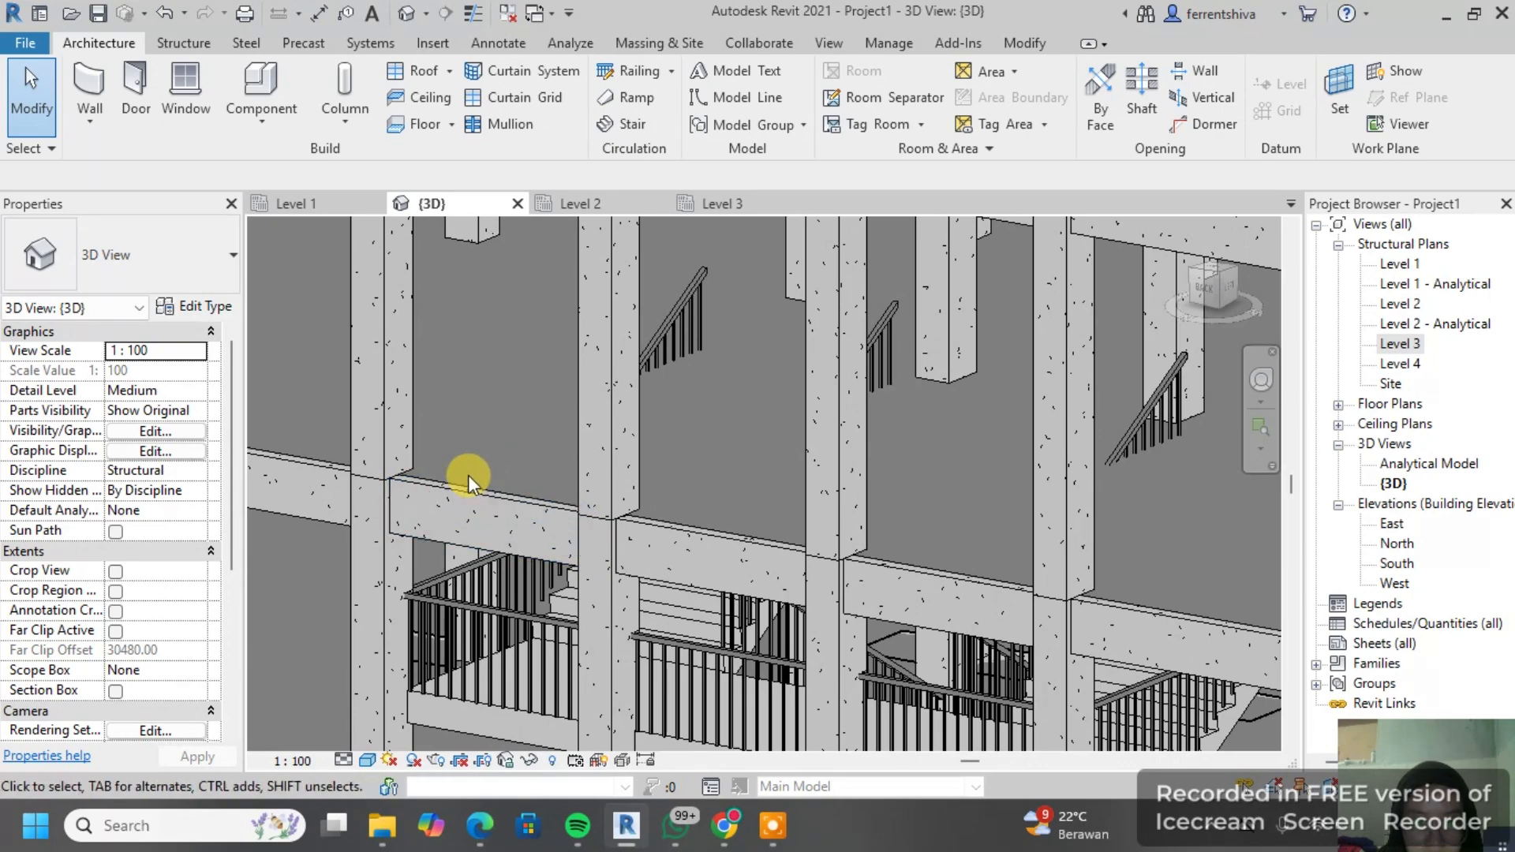
middle_click_drag(330, 405, 650, 336)
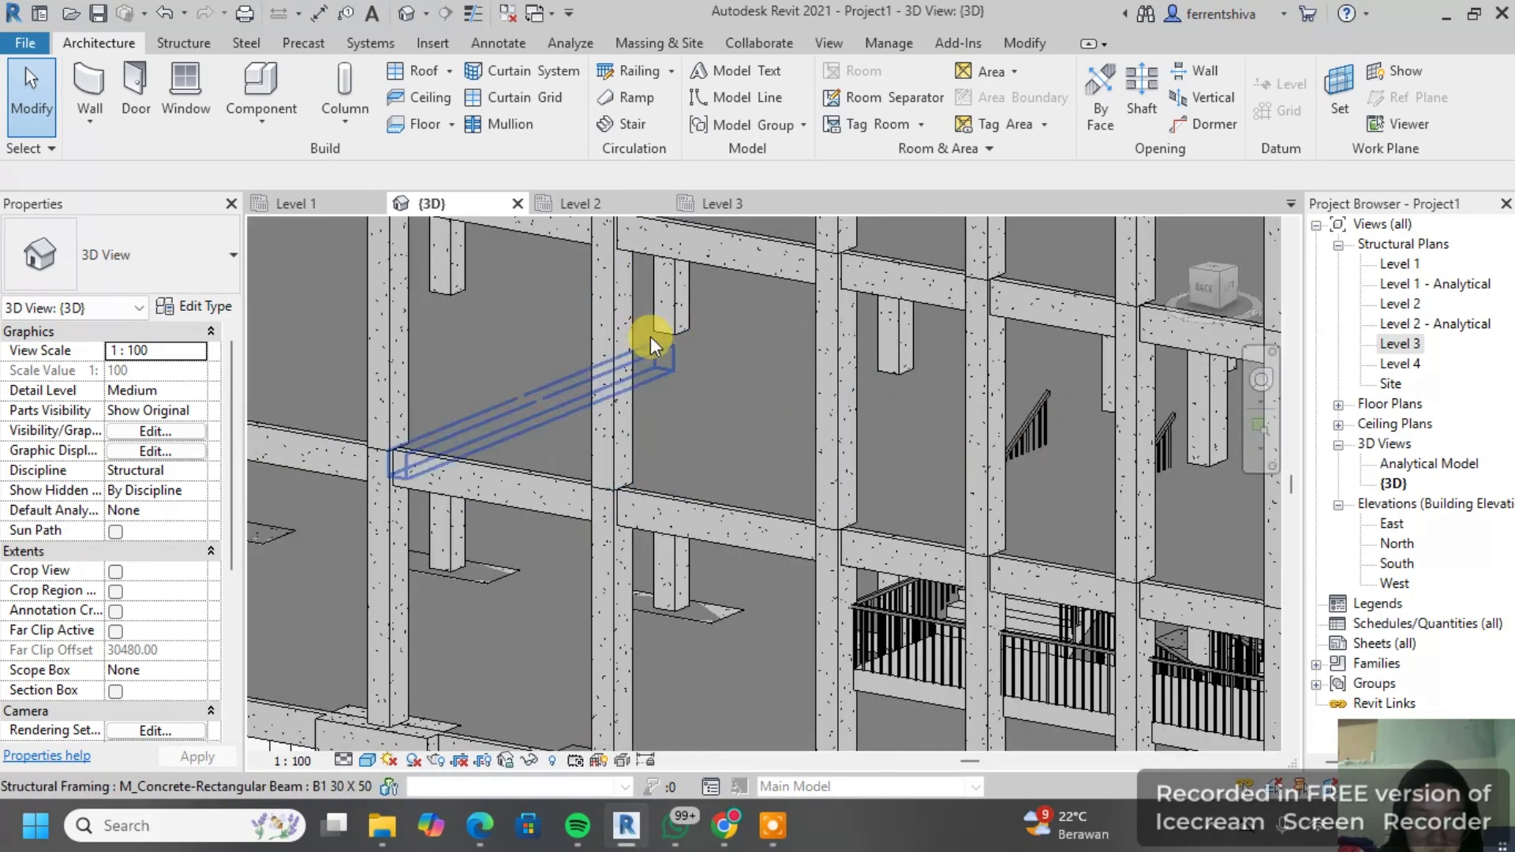
scroll(393, 344, "down", 2)
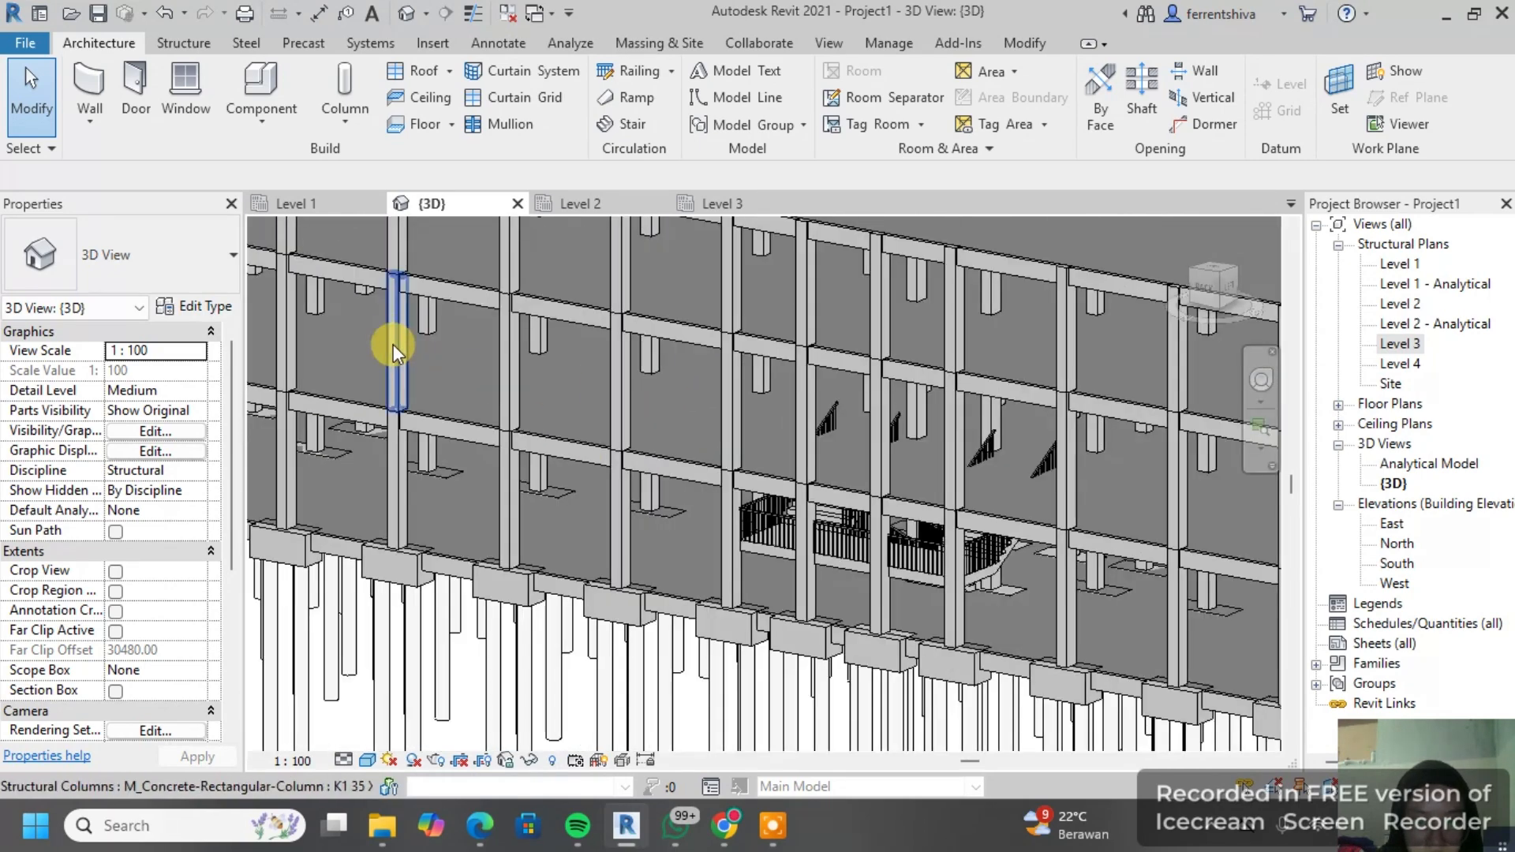
Step: Open the Level 2 floor's boundary for editing in the Level 2 plan and start a rectangular boundary
double_click(446, 412)
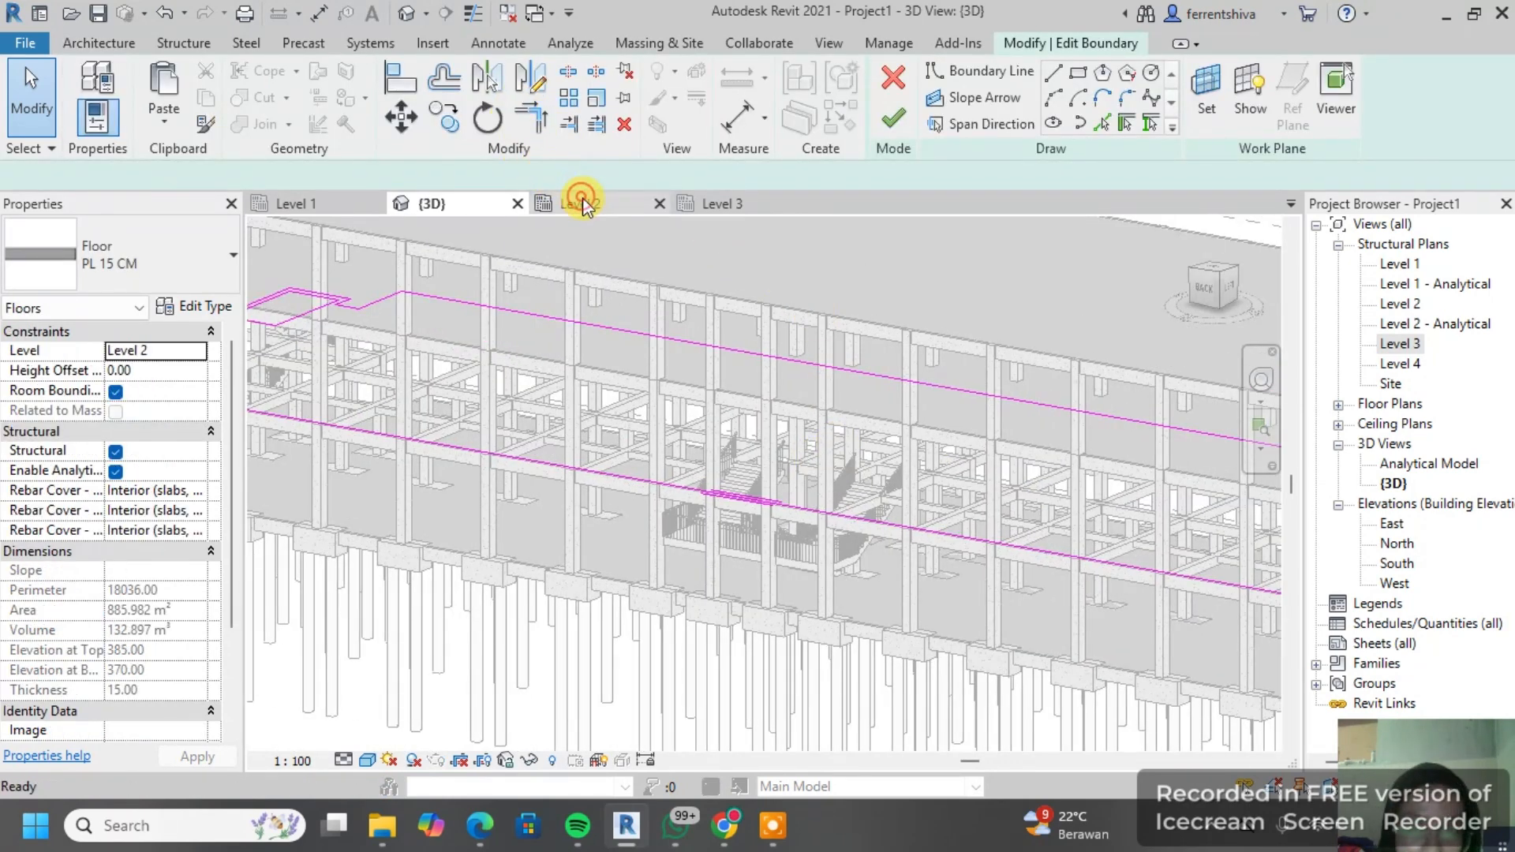
left_click(582, 205)
left_click(1077, 74)
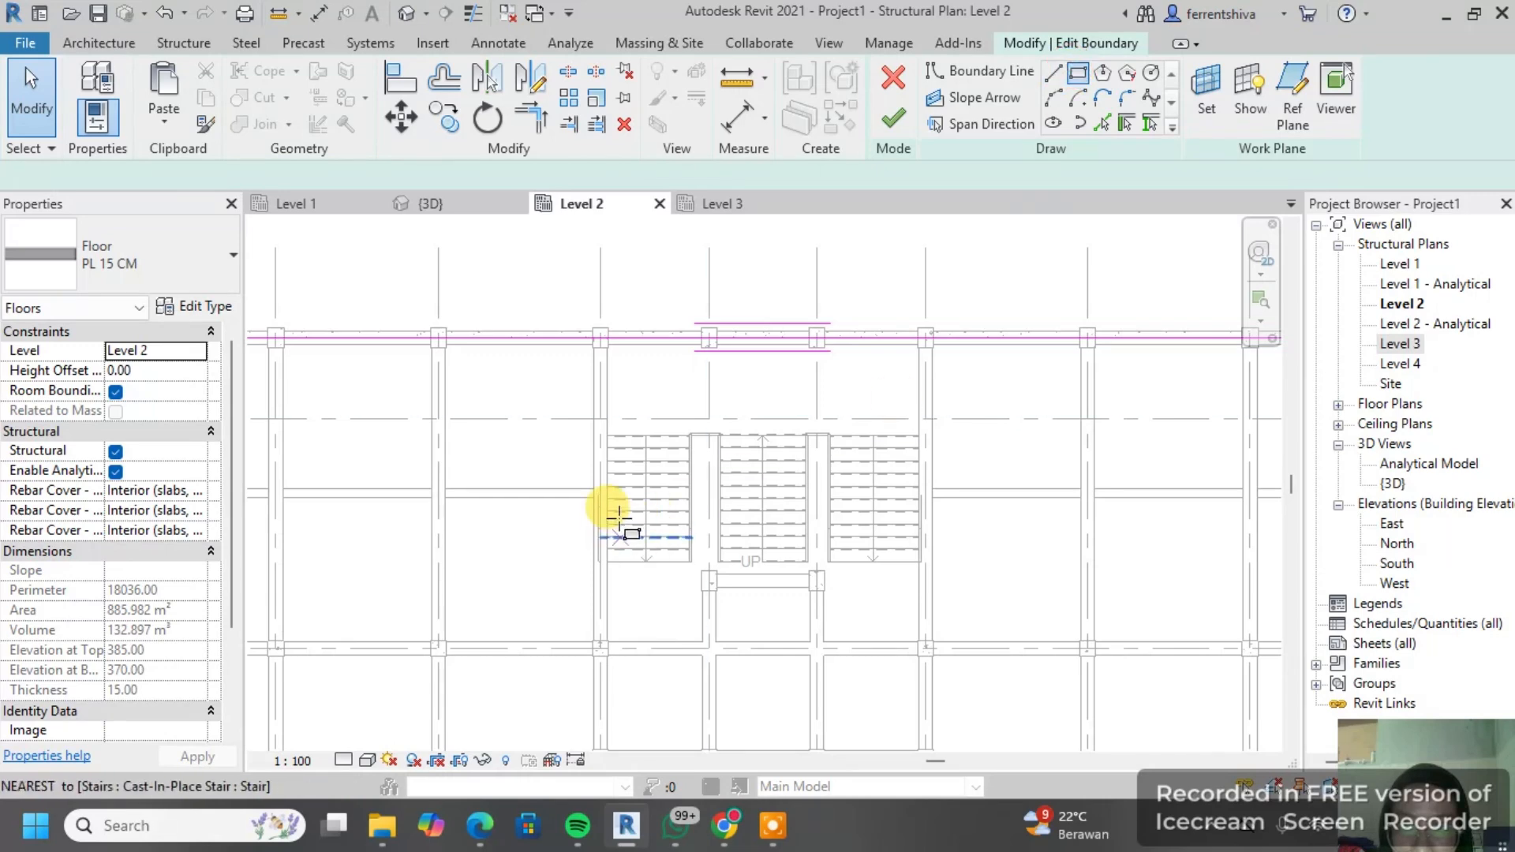
Step: Sketch a rectangular floor opening from the right run's lower outer corner to the beam corner one bay beyond the left run, and finish the floor
scroll(643, 423, "up", 2)
scroll(592, 592, "up", 3)
middle_click_drag(838, 475, 625, 548)
scroll(1115, 680, "up", 1)
left_click(1099, 678)
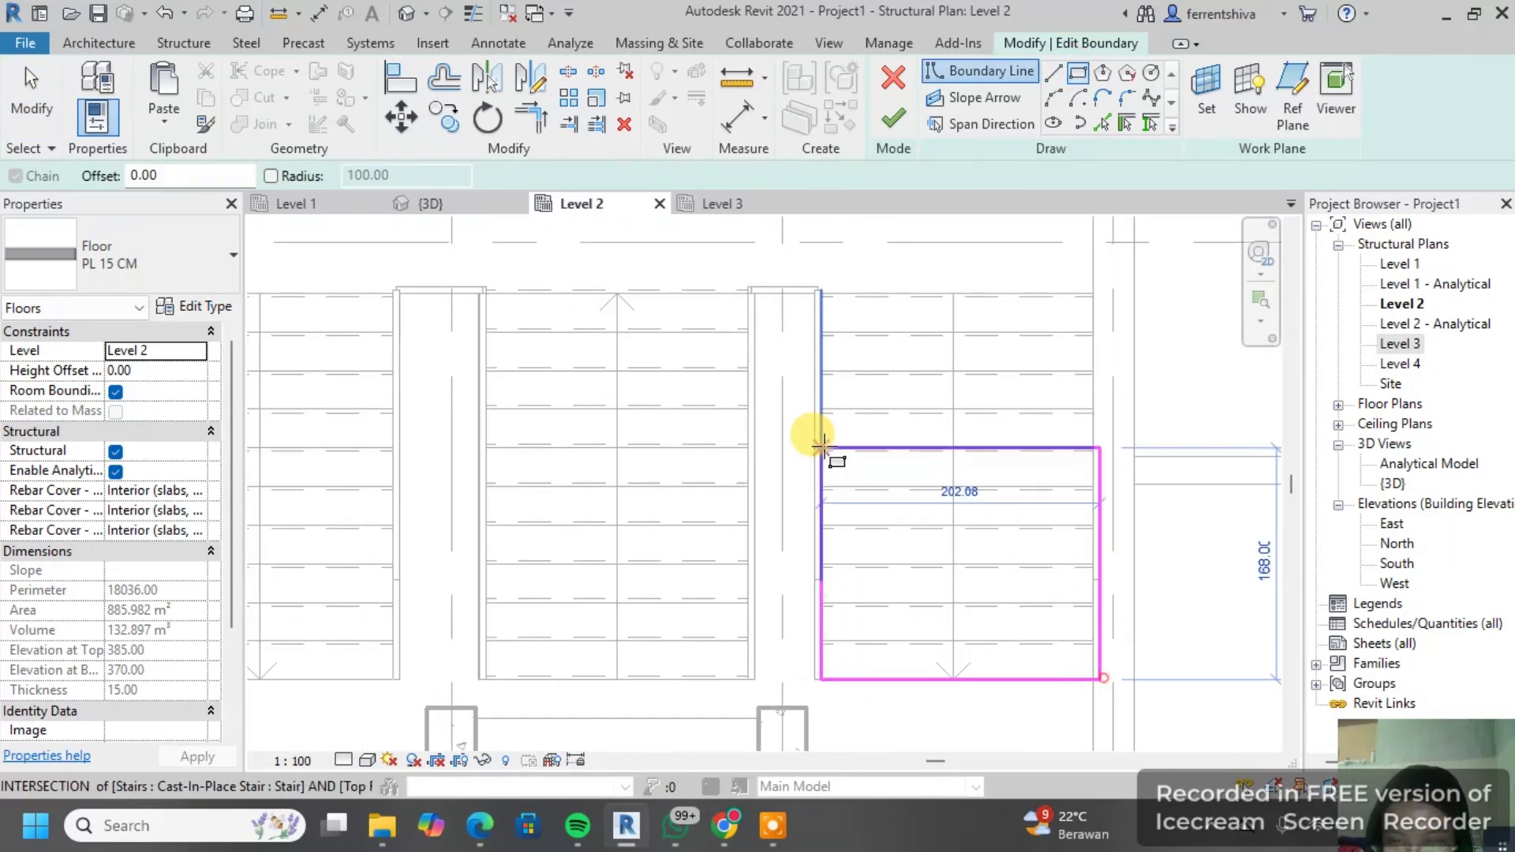
scroll(917, 429, "down", 2)
middle_click_drag(423, 373, 450, 375)
scroll(438, 367, "up", 3)
scroll(427, 356, "up", 1)
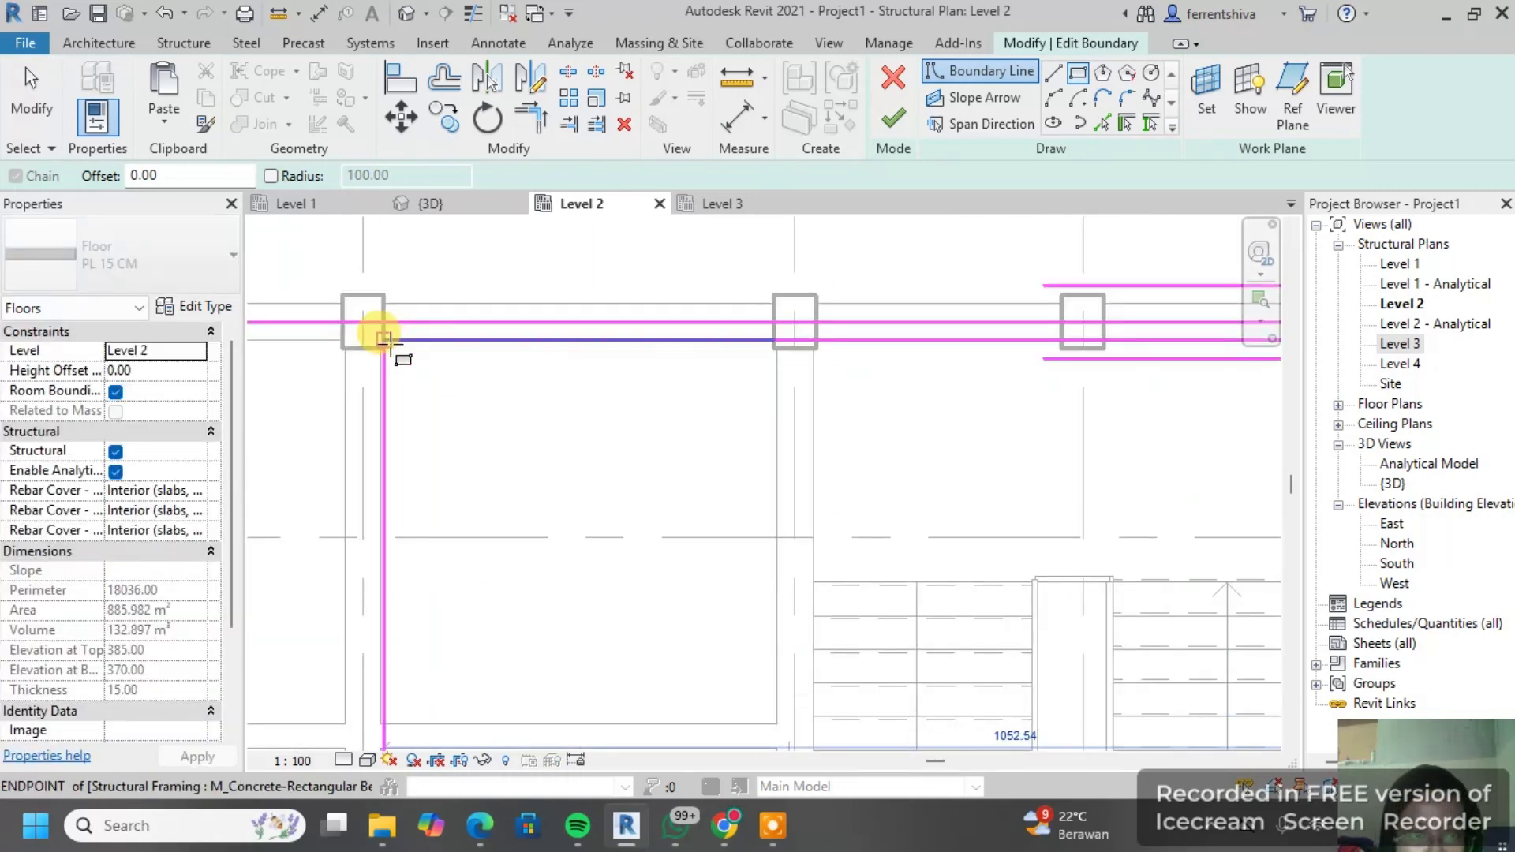
left_click(387, 340)
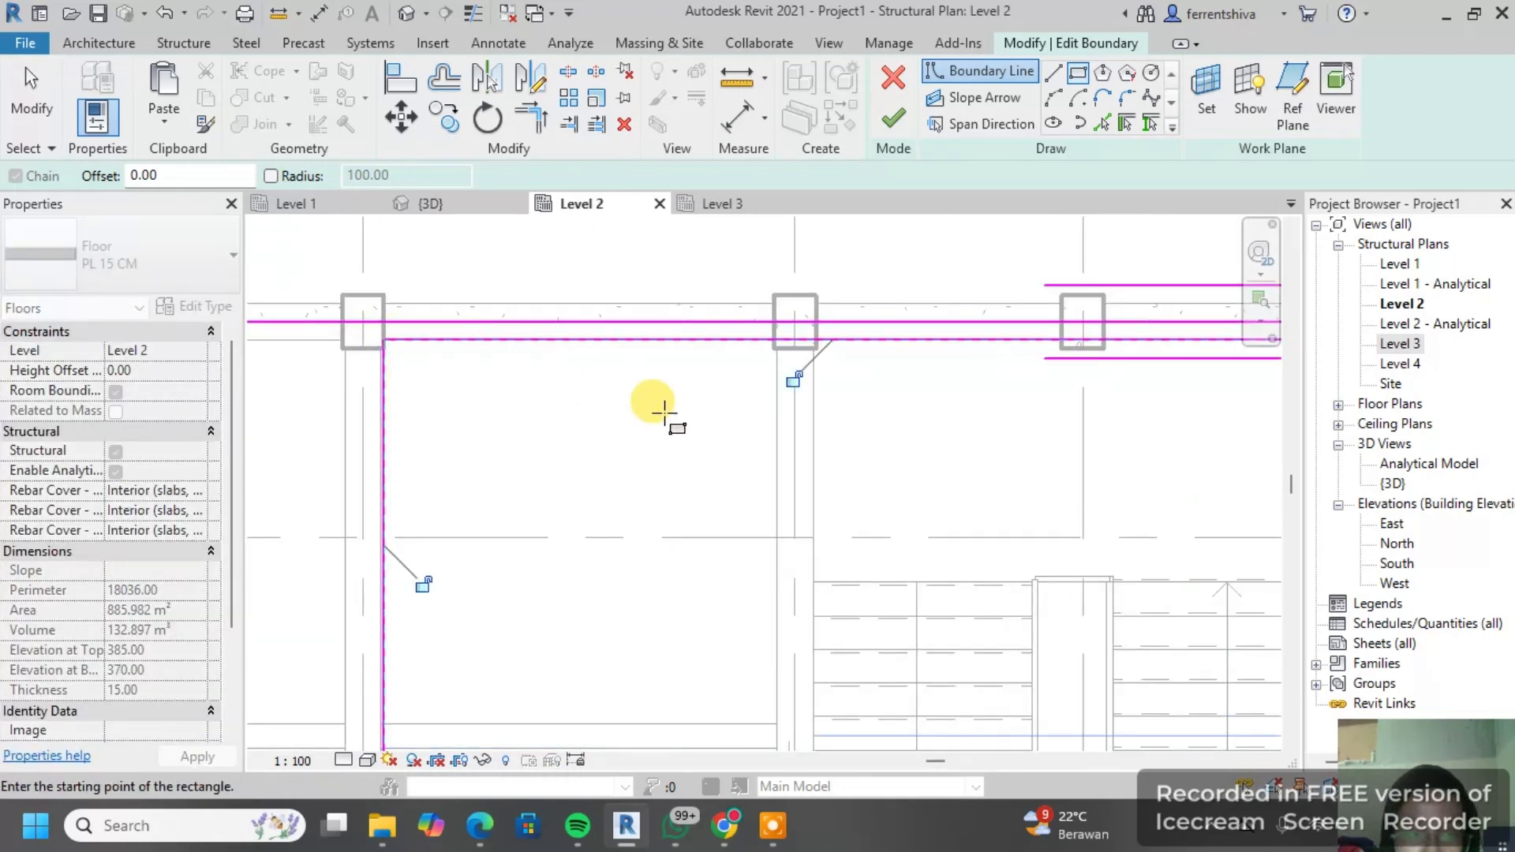
scroll(642, 399, "down", 2)
left_click(872, 120)
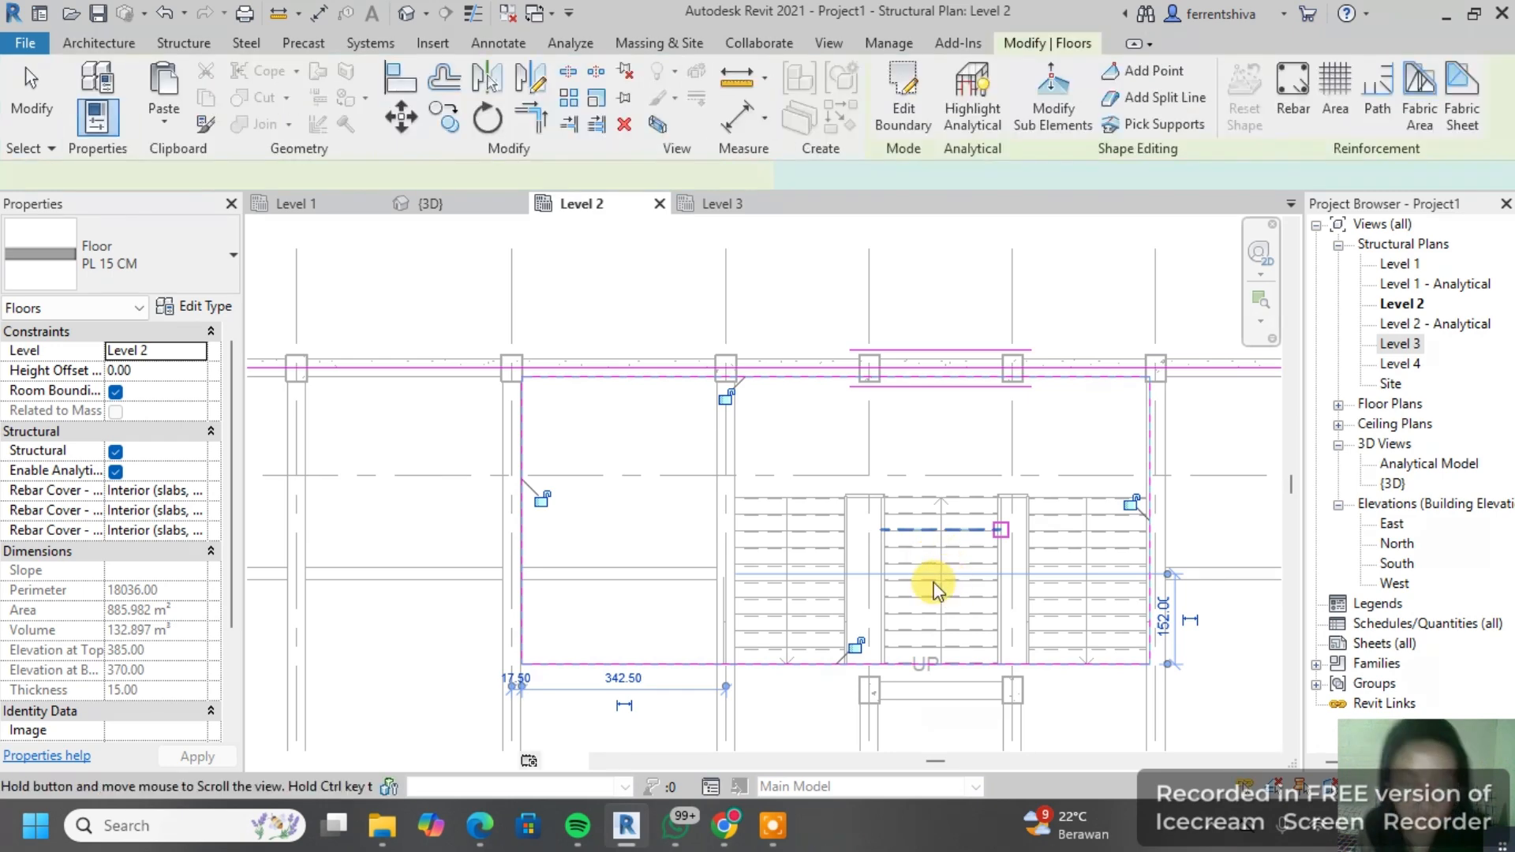
middle_click_drag(1068, 709, 932, 579)
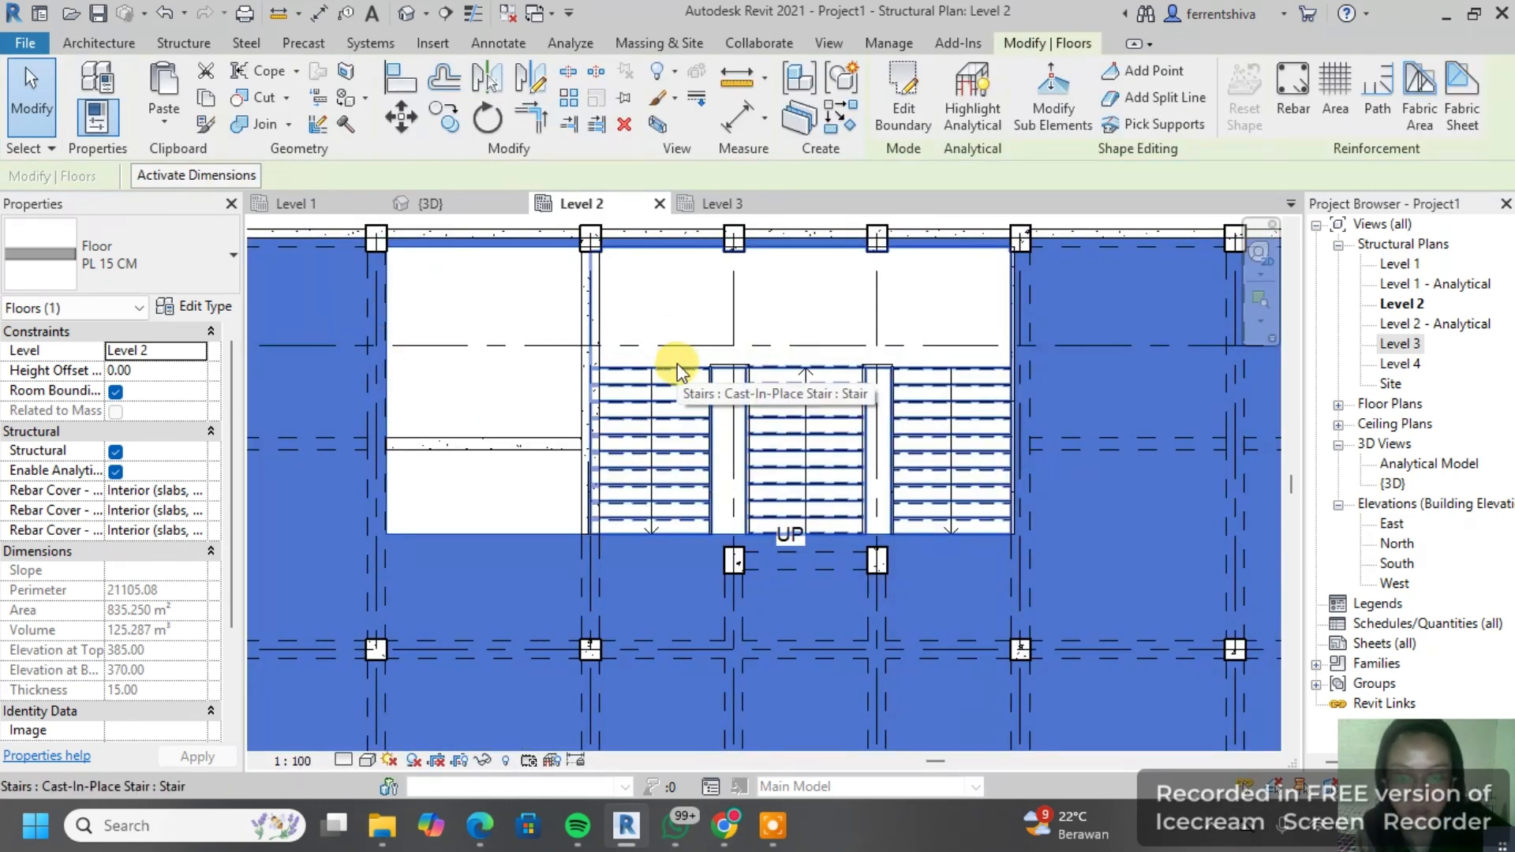
Step: Undo the floor opening that reaches one bay too far, returning to the boundary sketch without the rectangle
key("ctrl+z")
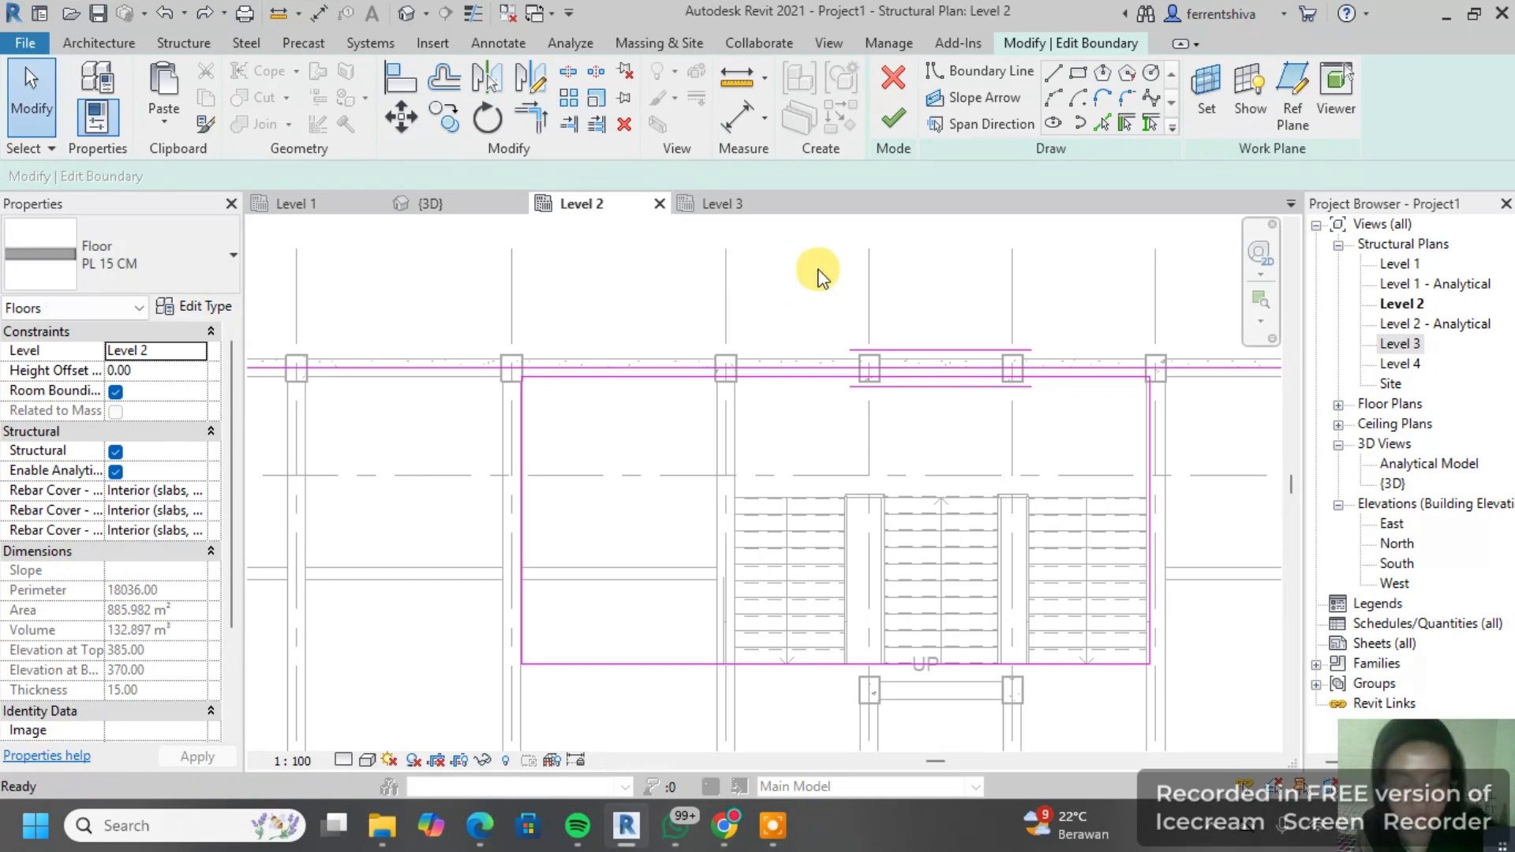
key("ctrl+z")
key("ctrl+z")
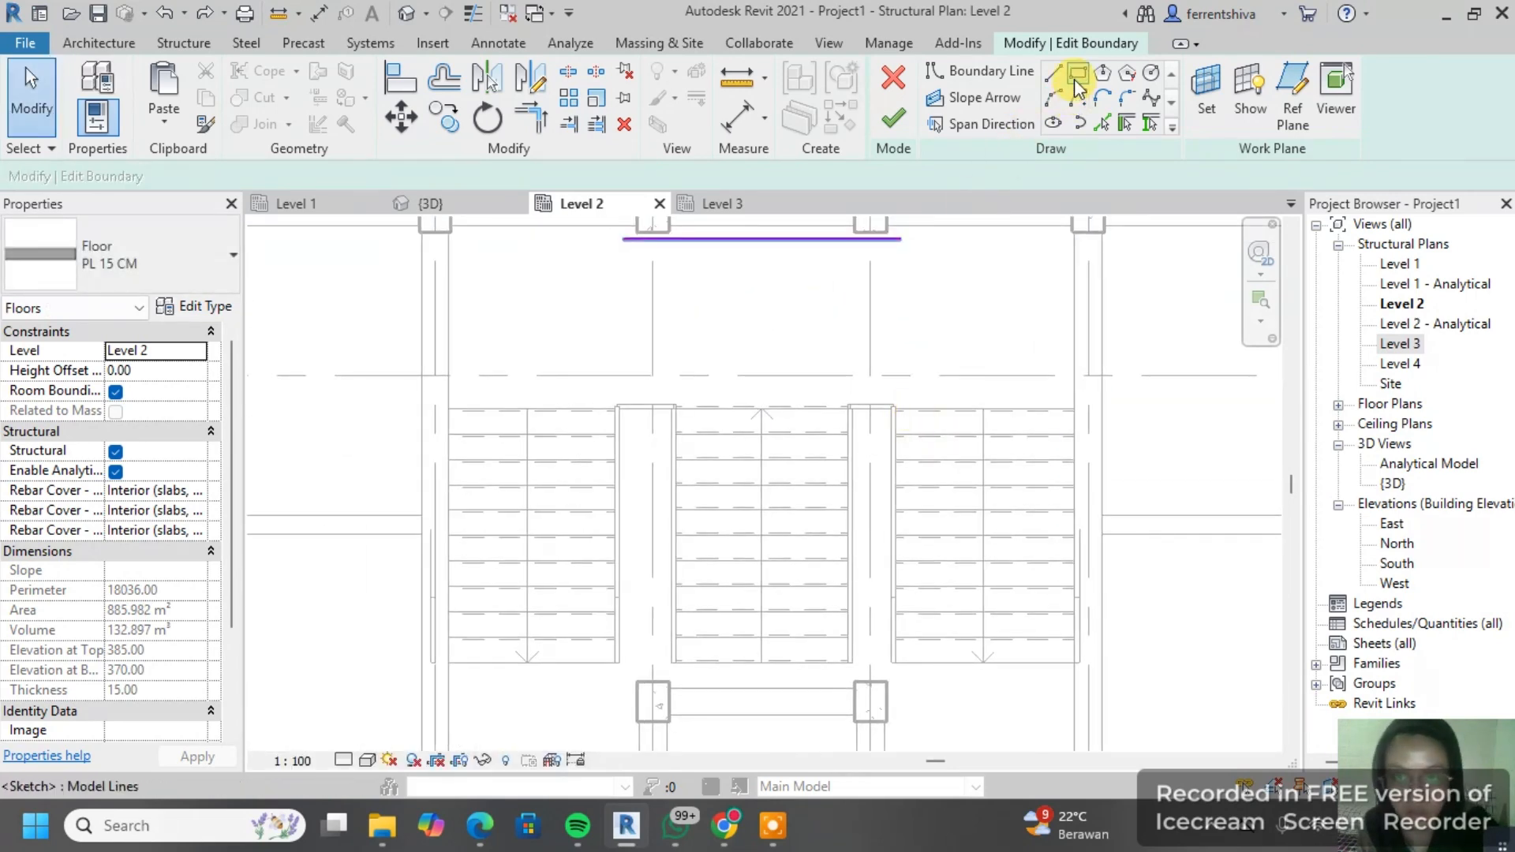
Step: Draw a rectangular opening boundary from the beam corner at the column above the left run to the right run's lower outer corner
left_click(1076, 79)
scroll(507, 339, "up", 2)
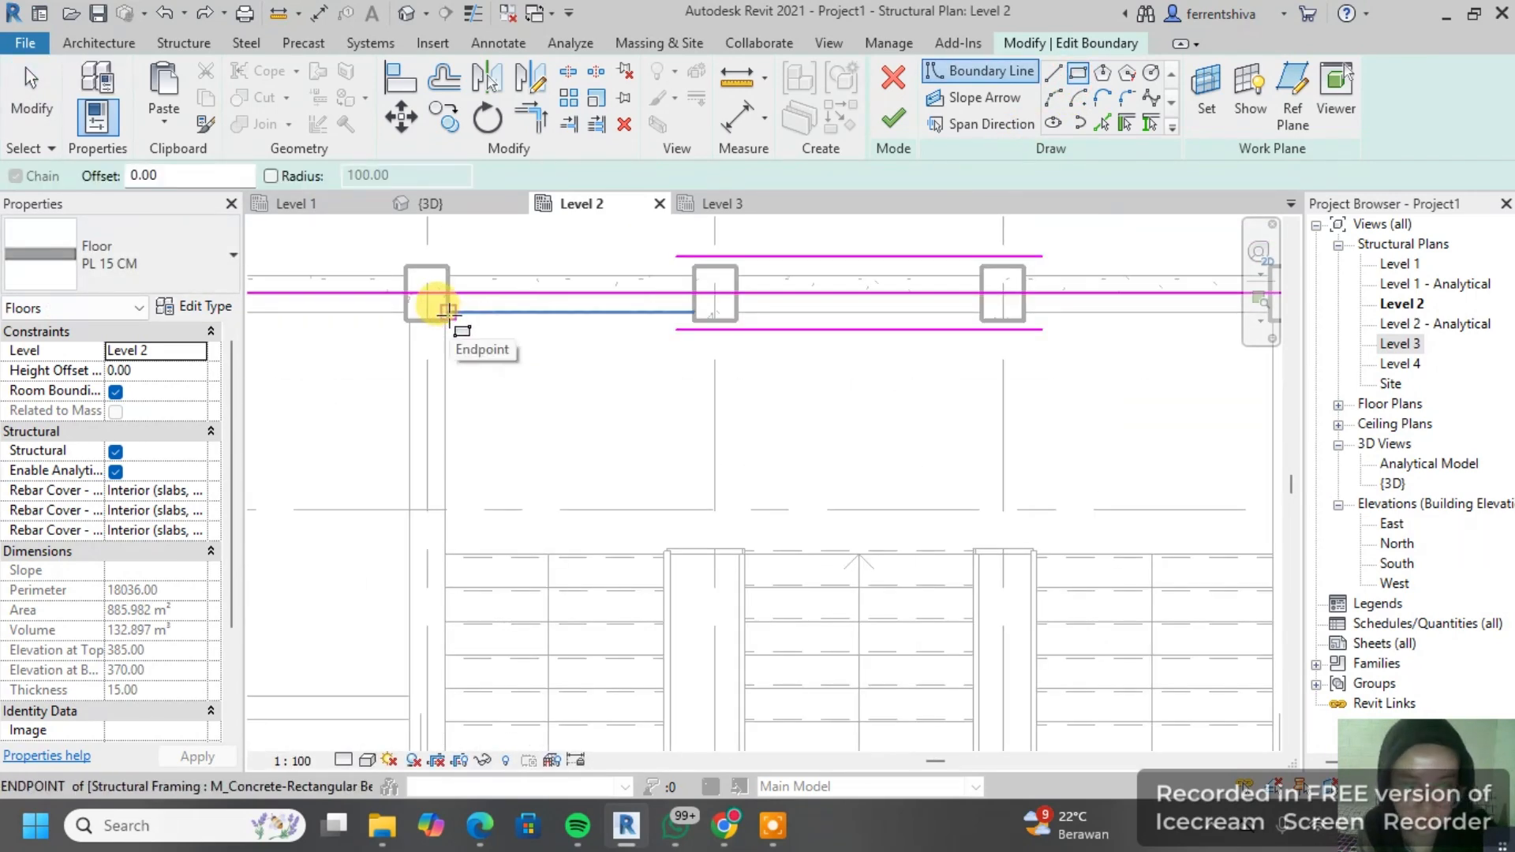
left_click(449, 313)
scroll(967, 525, "down", 1)
middle_click_drag(967, 525, 824, 462)
middle_click_drag(1035, 658, 814, 401)
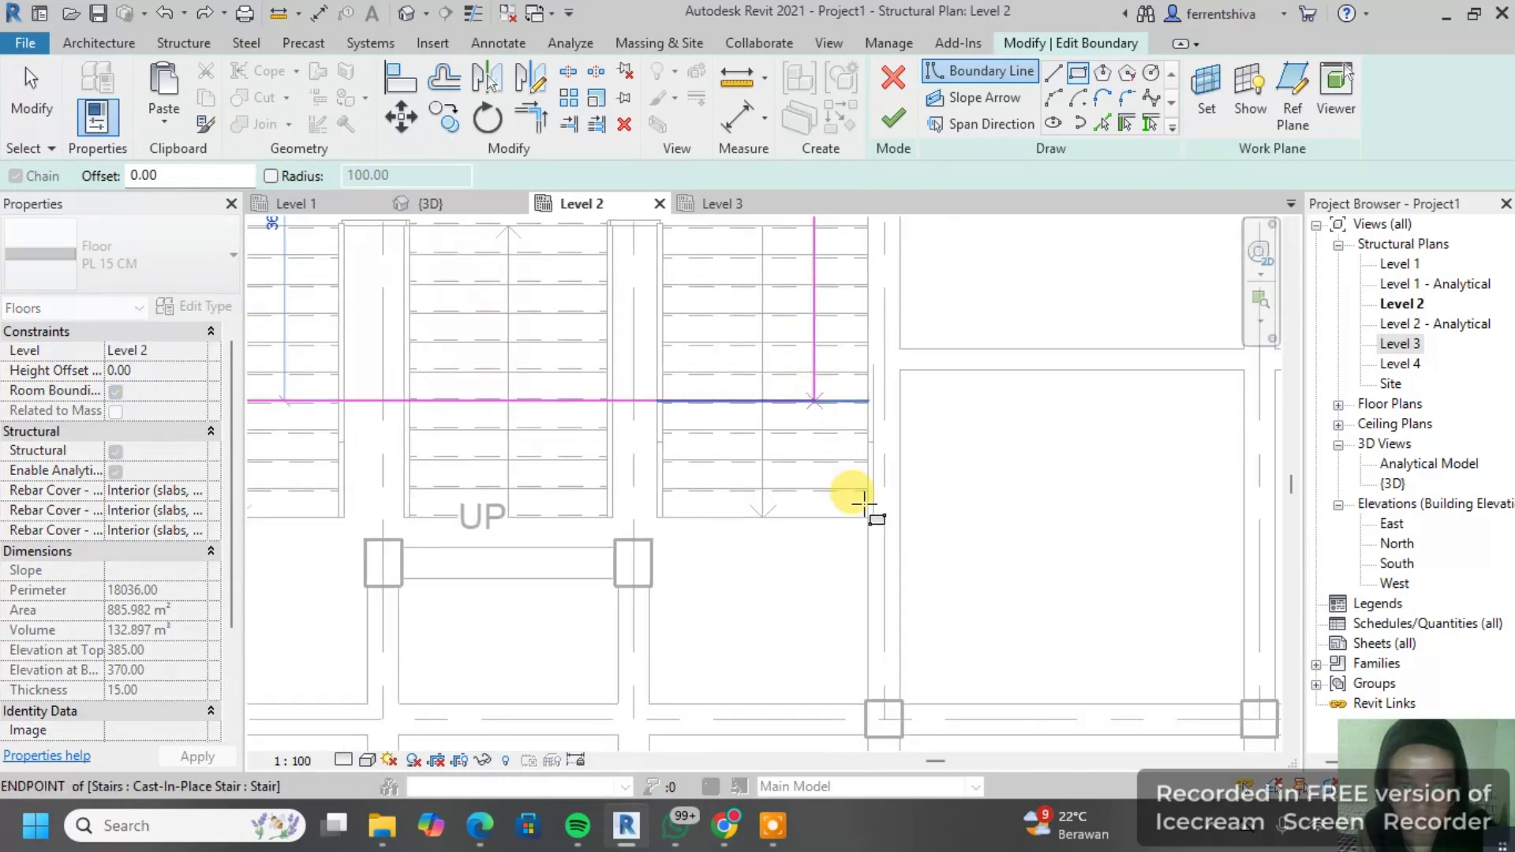
scroll(870, 524, "up", 3)
left_click(868, 514)
scroll(582, 335, "down", 3)
middle_click_drag(359, 249, 698, 380)
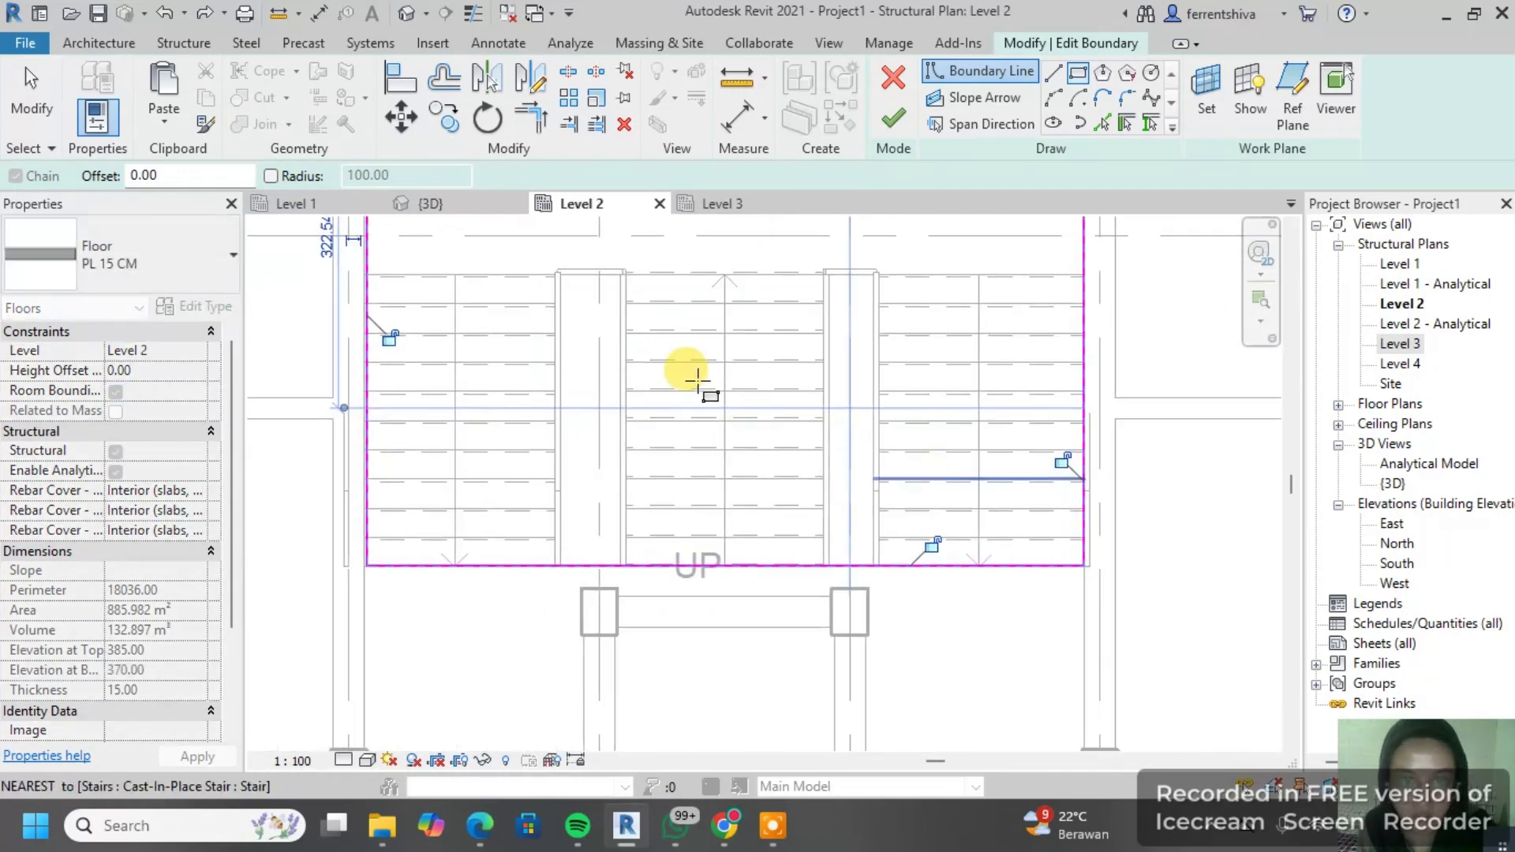
Step: Finish the Level 2 floor with its stair opening and check the result in the 3D view
scroll(697, 380, "down", 1)
left_click(893, 124)
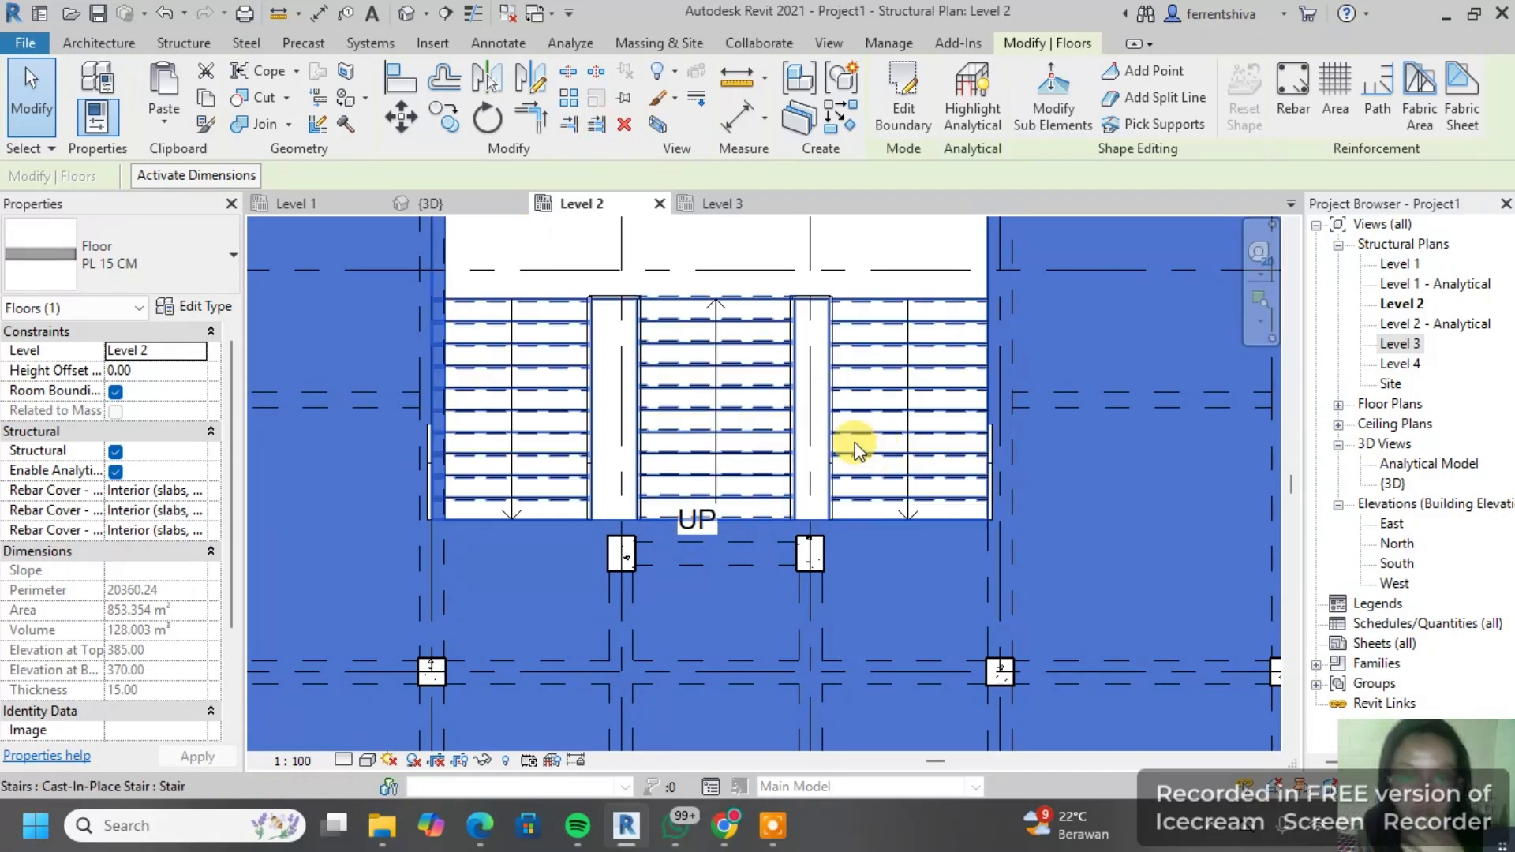
middle_click_drag(823, 350, 812, 410)
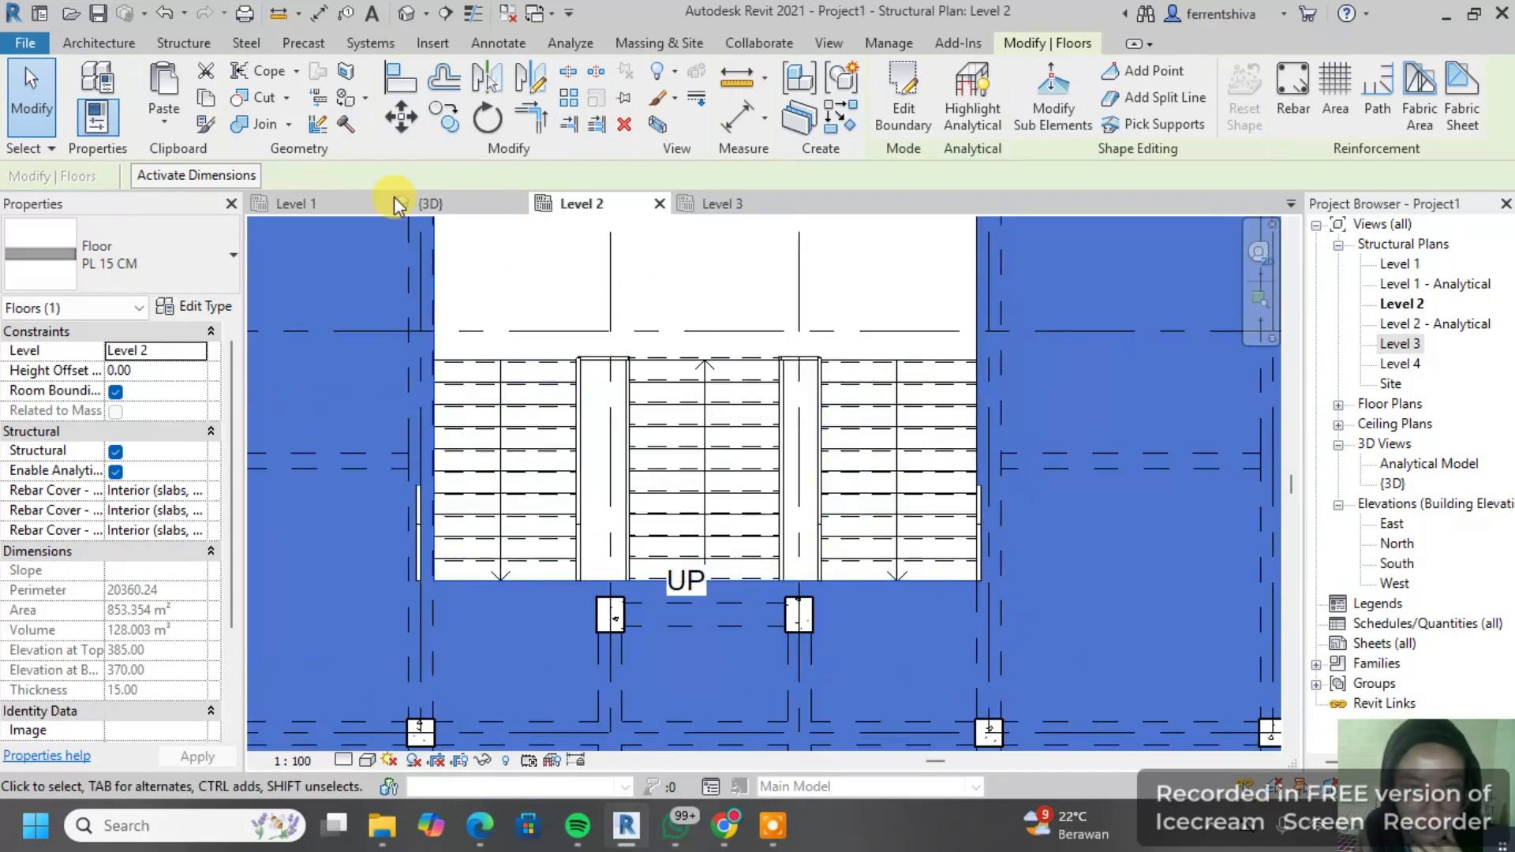
left_click(451, 214)
scroll(817, 443, "up", 4)
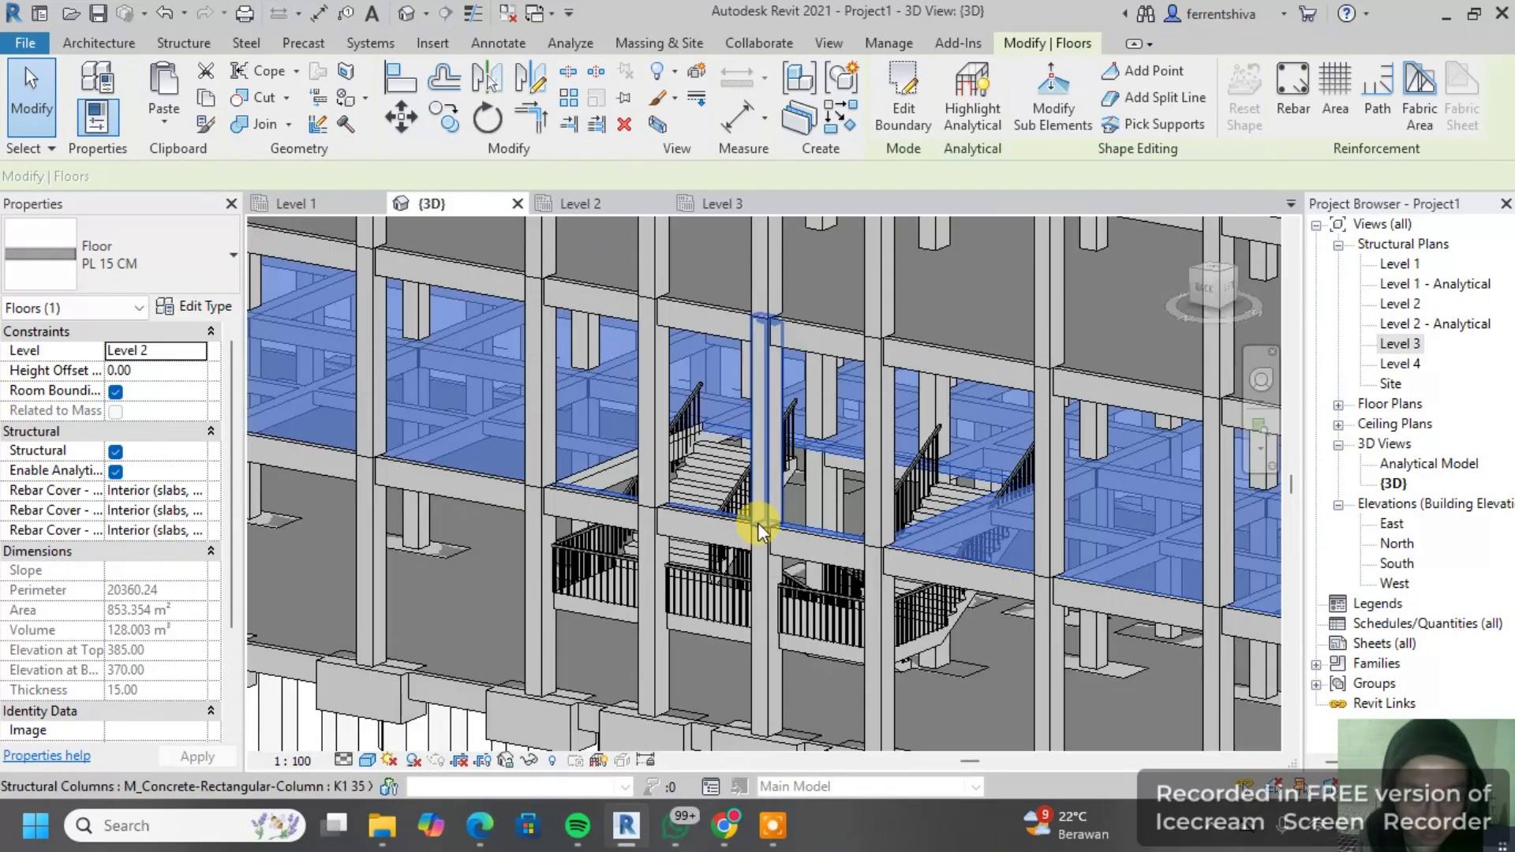
scroll(540, 317, "down", 3)
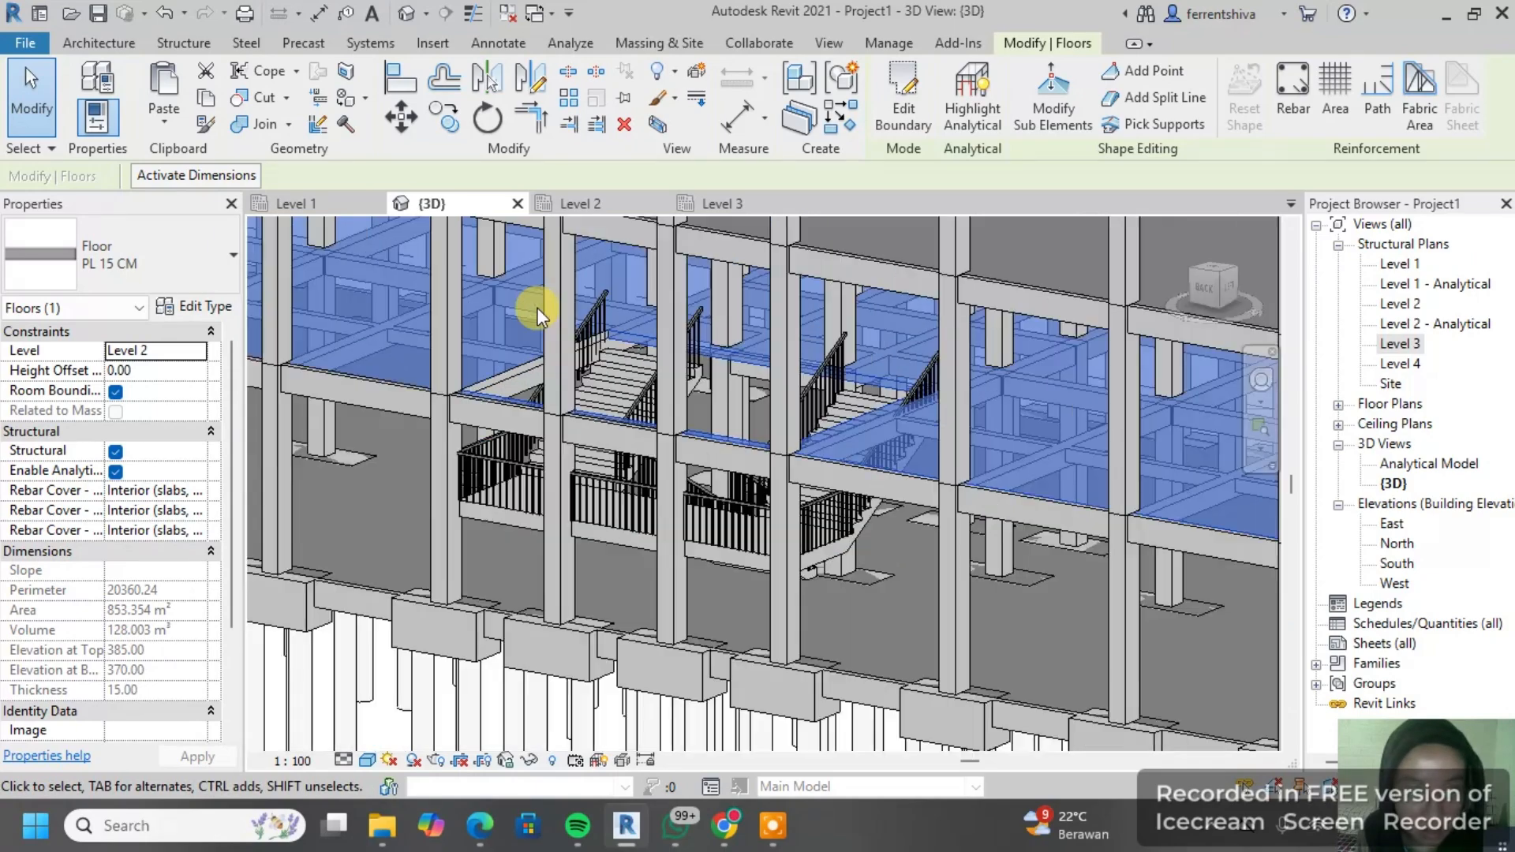
key("Escape")
scroll(641, 392, "up", 3)
scroll(608, 323, "up", 3)
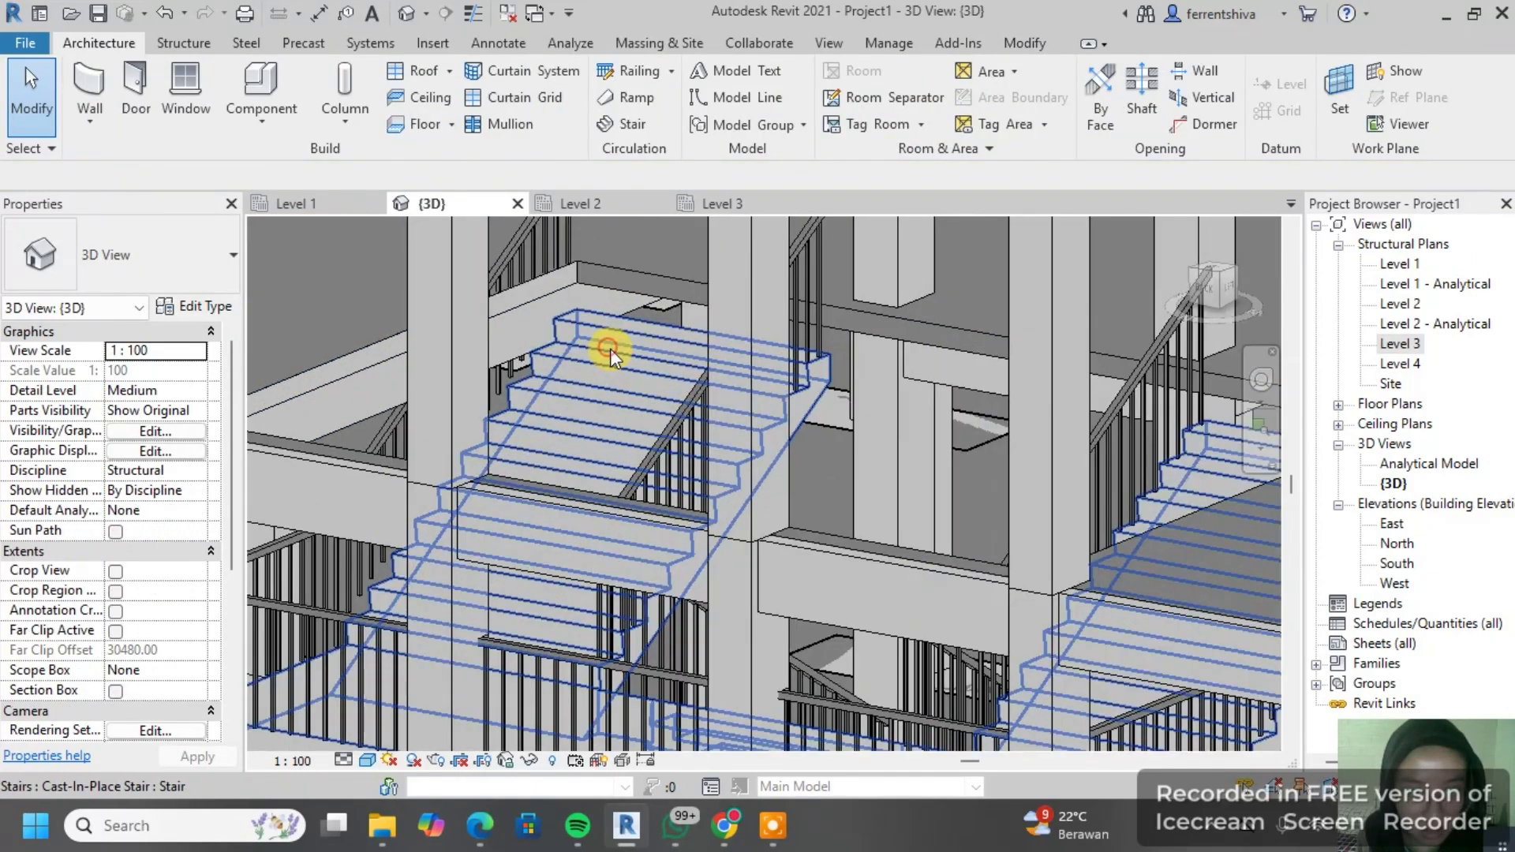
Step: Open the cast-in-place stair between Level 1 and Level 2 for editing in the 3D view
left_click(610, 349)
scroll(609, 349, "down", 3)
middle_click_drag(703, 395, 825, 388, "shift")
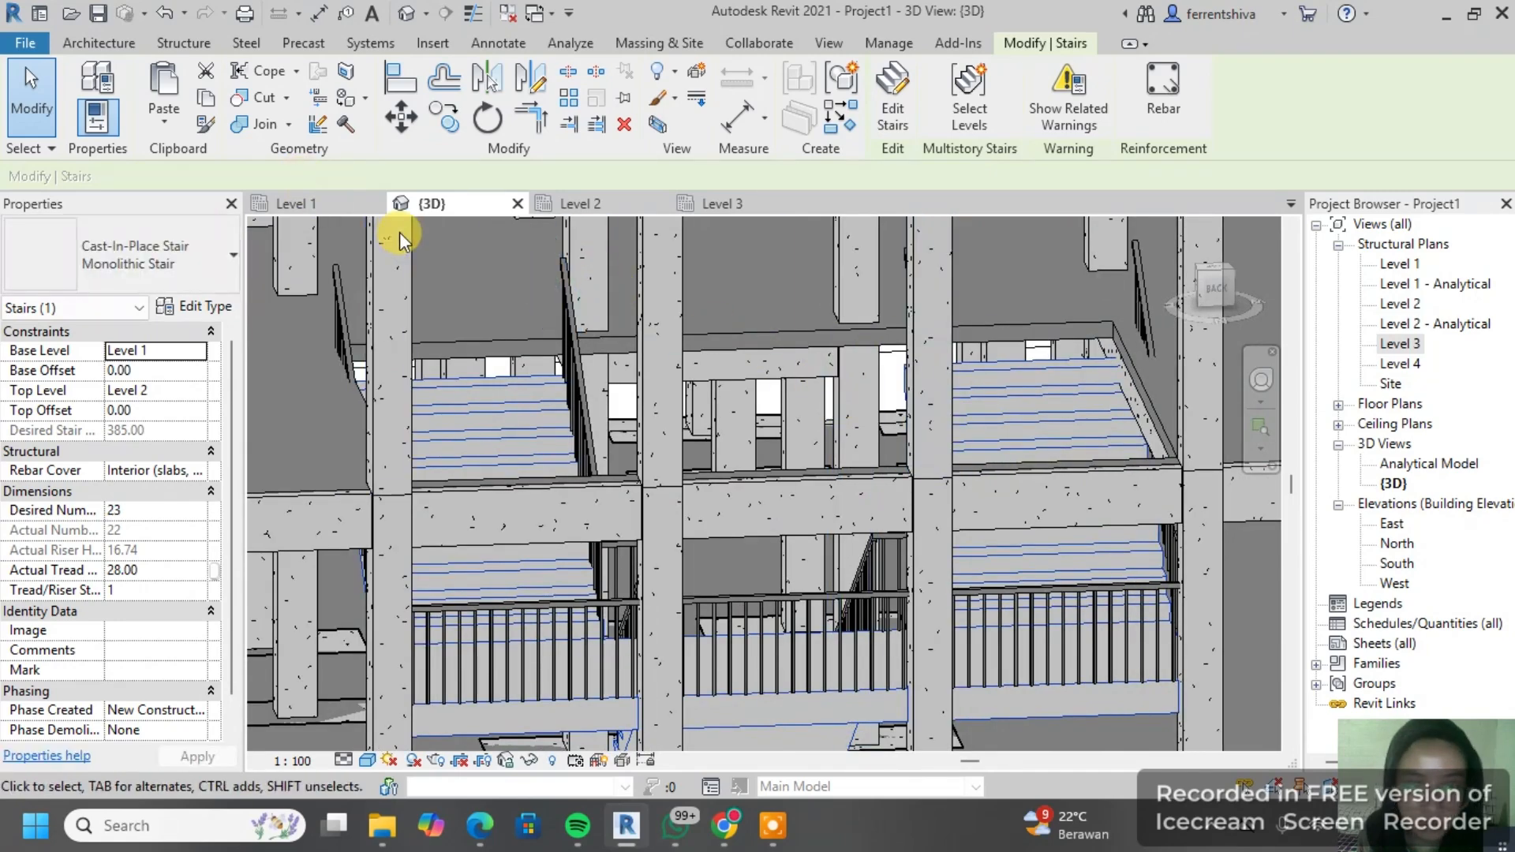
double_click(419, 390)
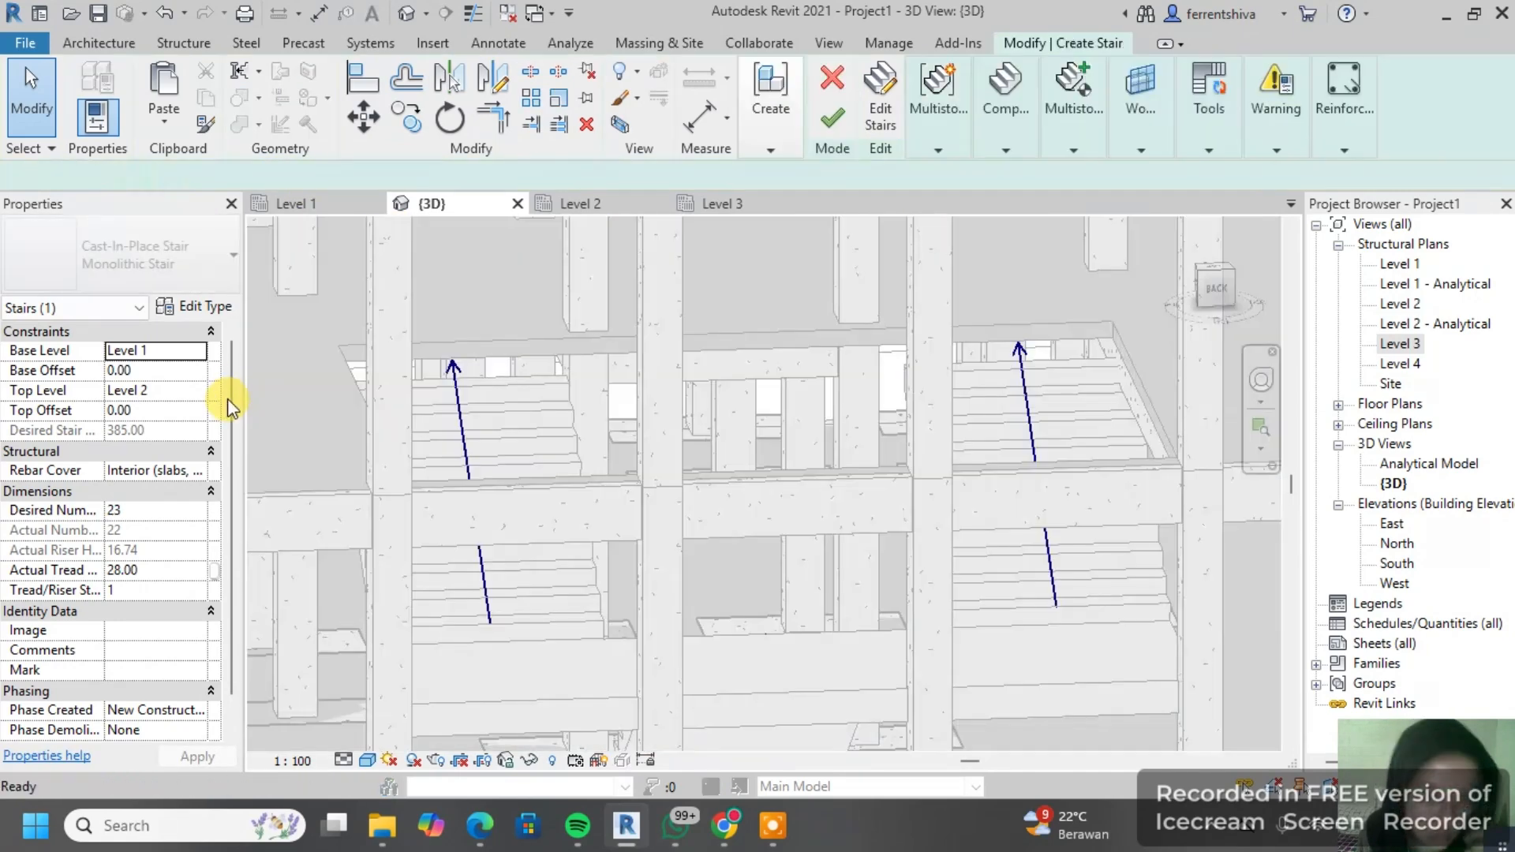
Step: Try a desired number of 24 risers for the stair and check its upper runs
left_click(141, 511)
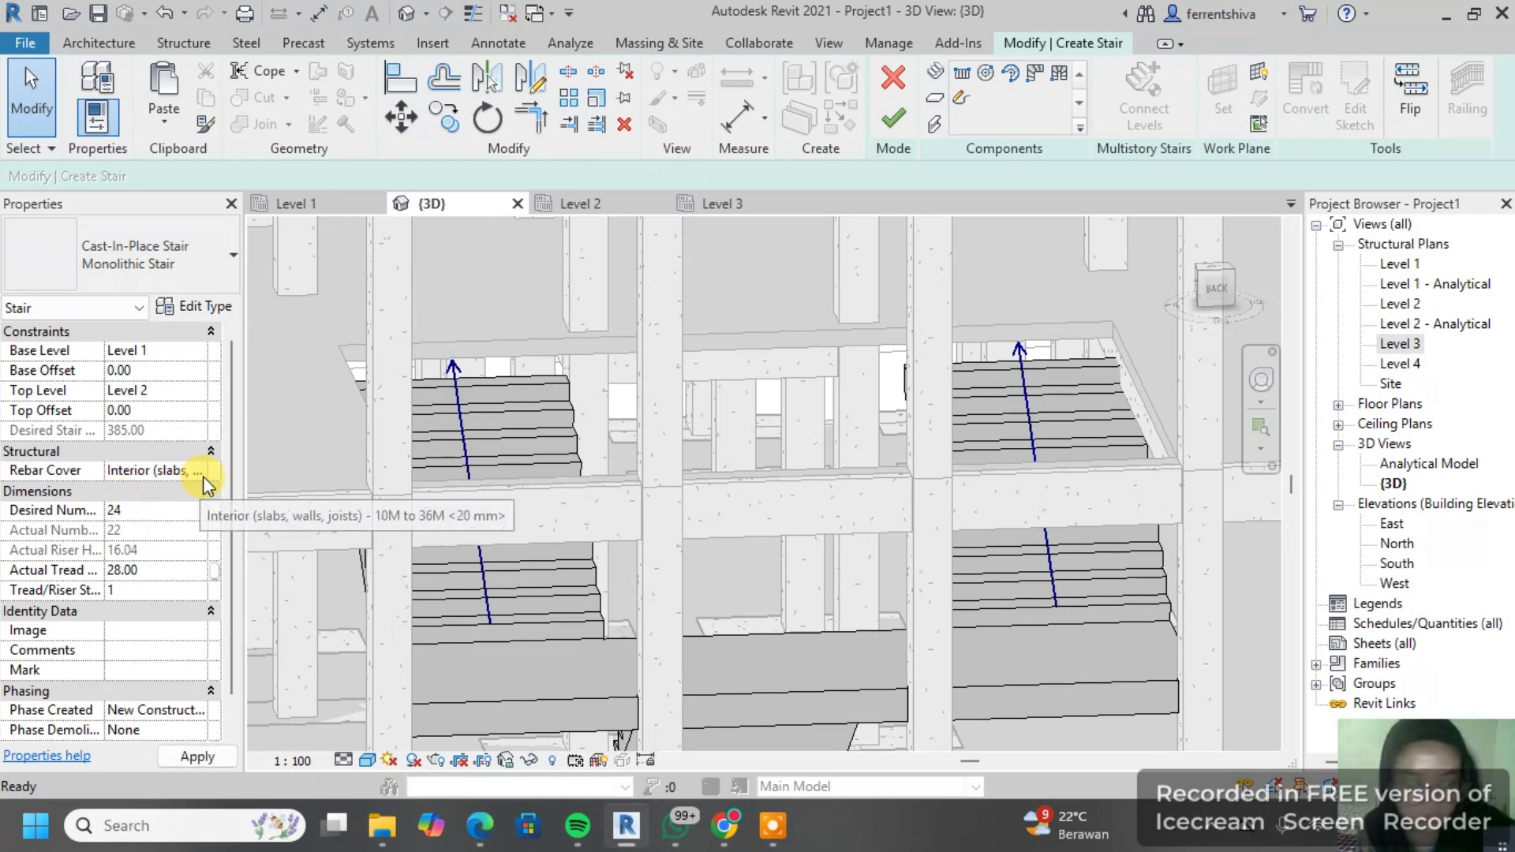
middle_click_drag(503, 415, 399, 419, "shift")
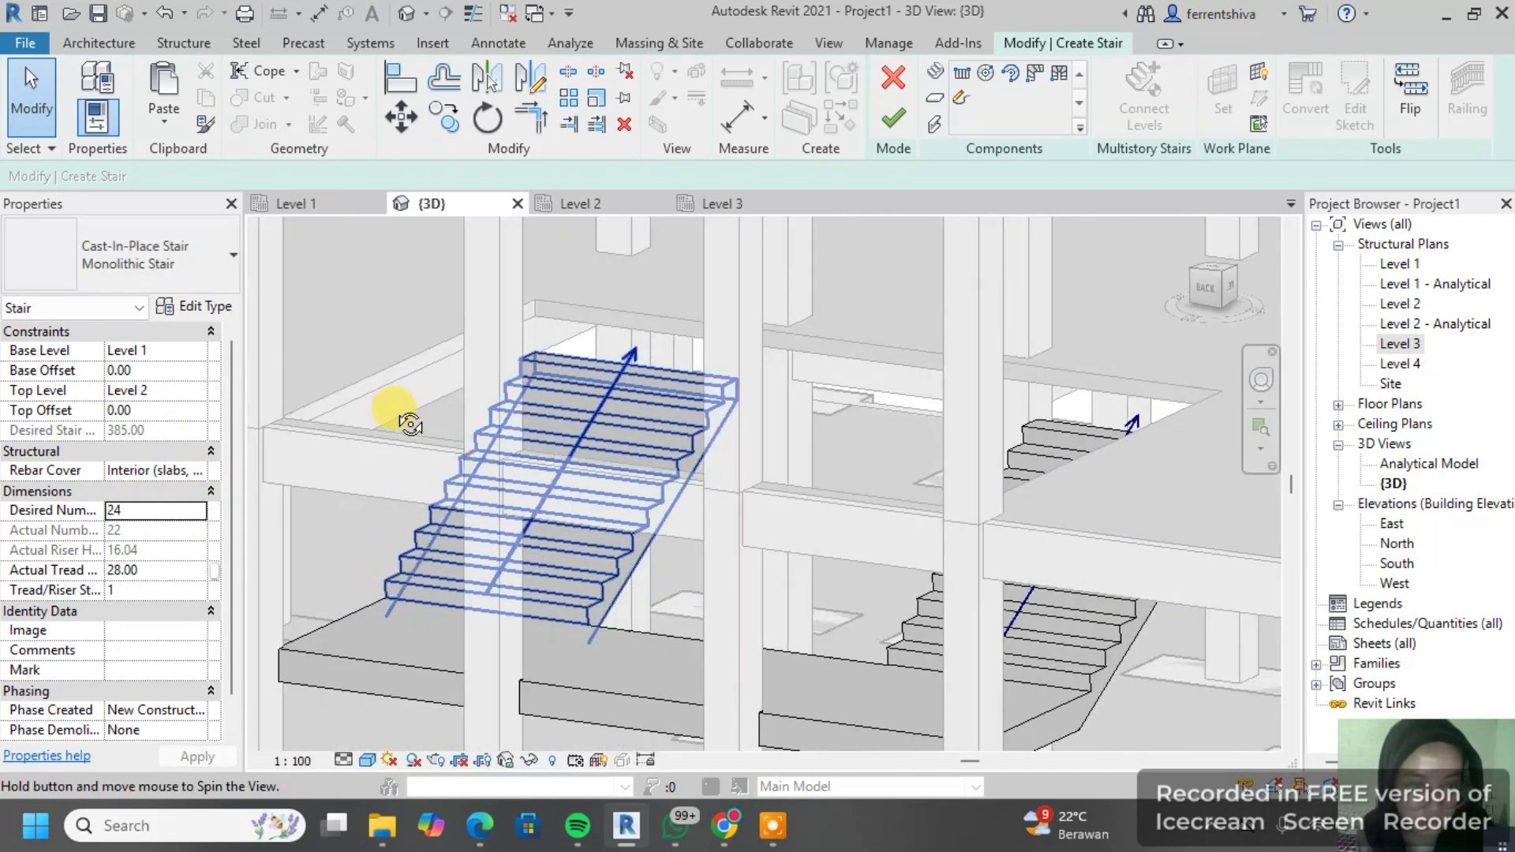
scroll(513, 333, "up", 3)
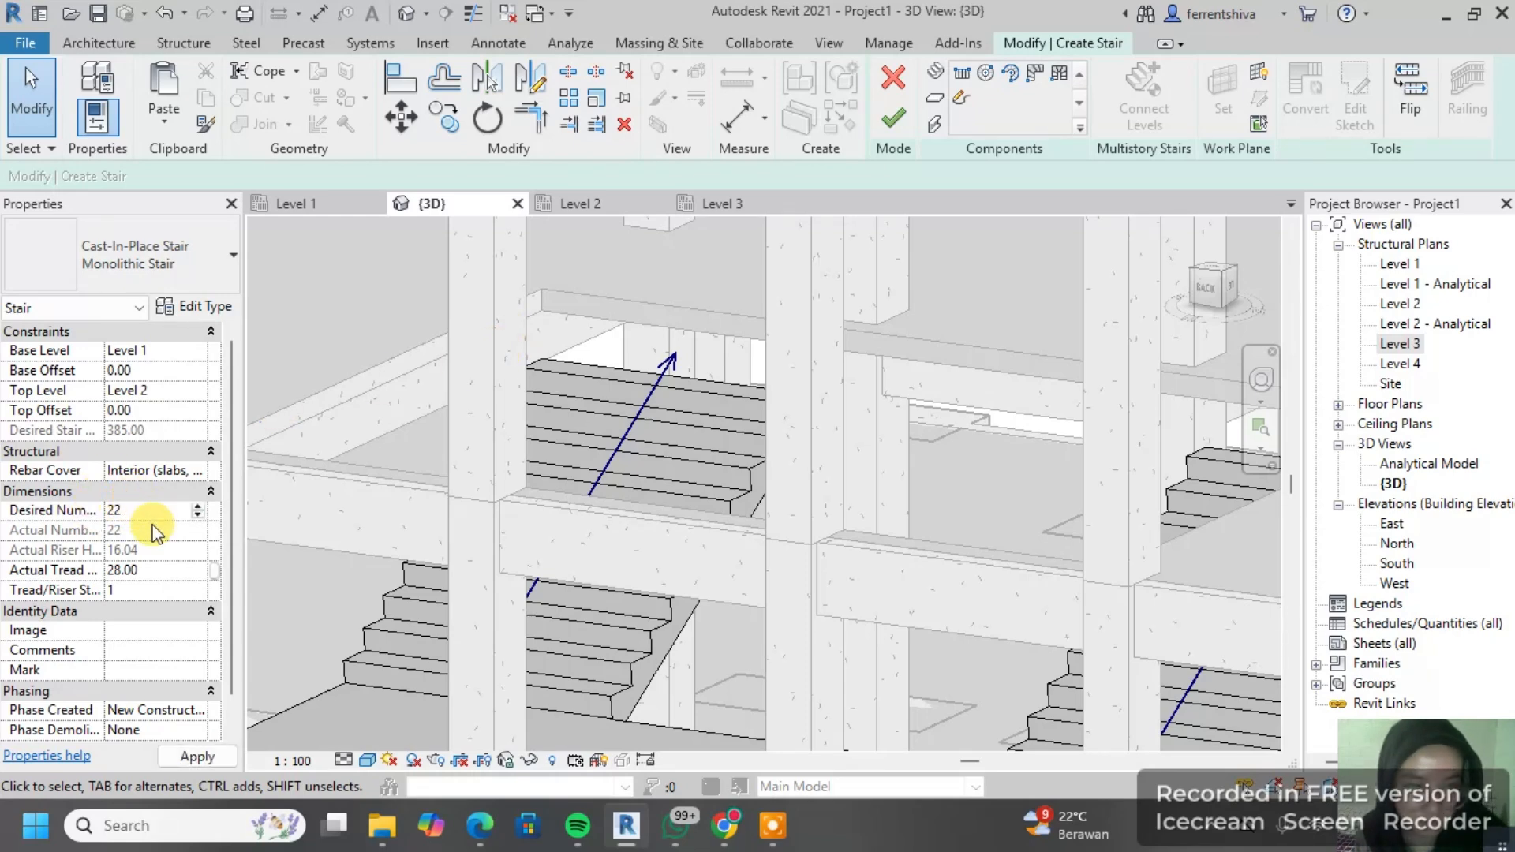
Step: Set the stair's desired number of risers to 21 and finish the stair edit
key("BackSpace")
type("1")
middle_click_drag(694, 397, 661, 399, "shift")
scroll(628, 324, "up", 5)
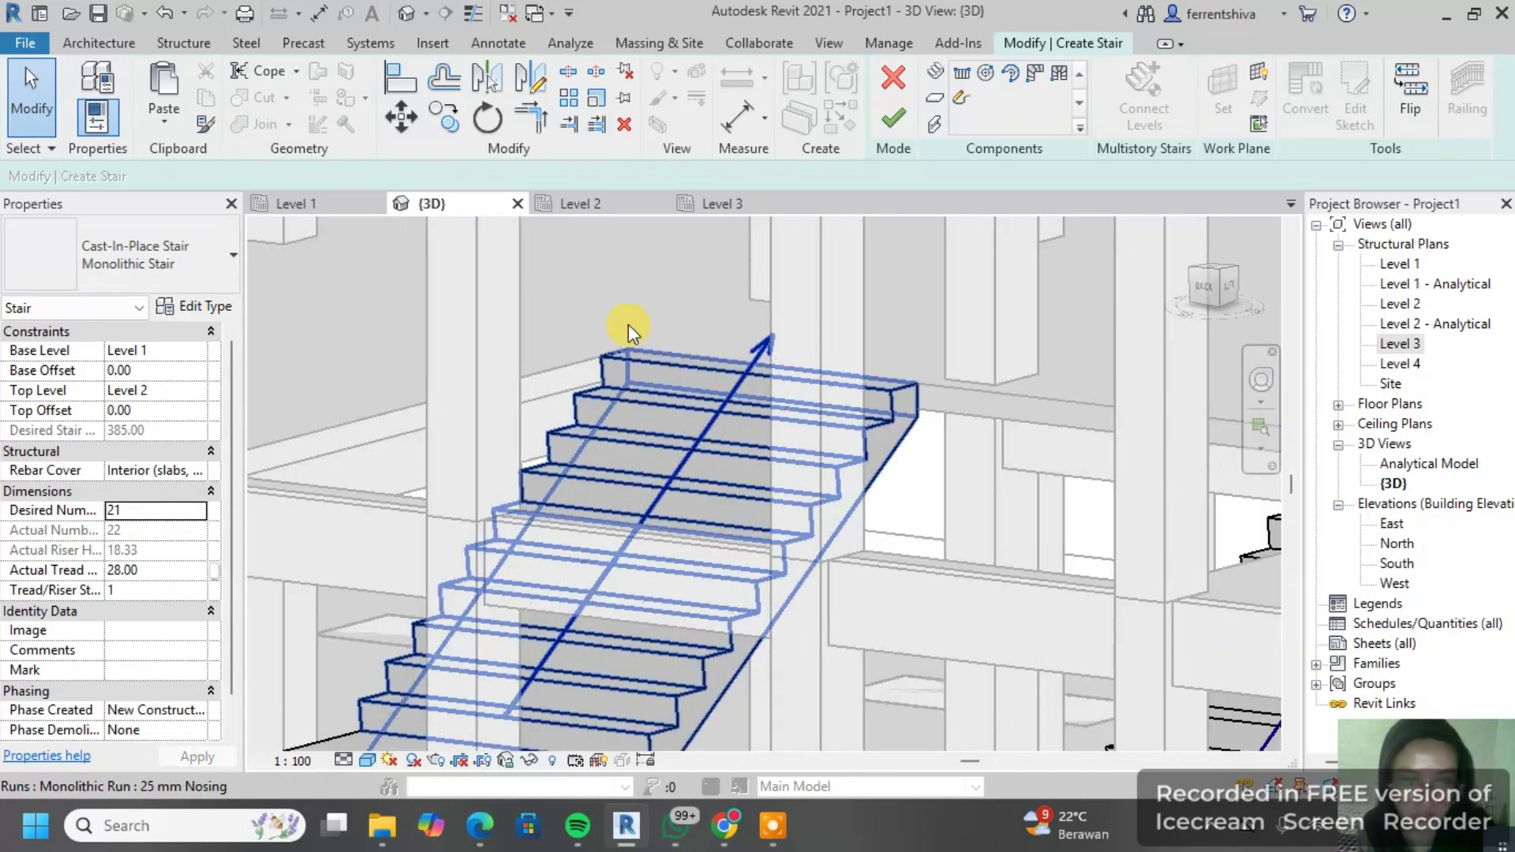
scroll(601, 359, "down", 4)
scroll(613, 309, "down", 2)
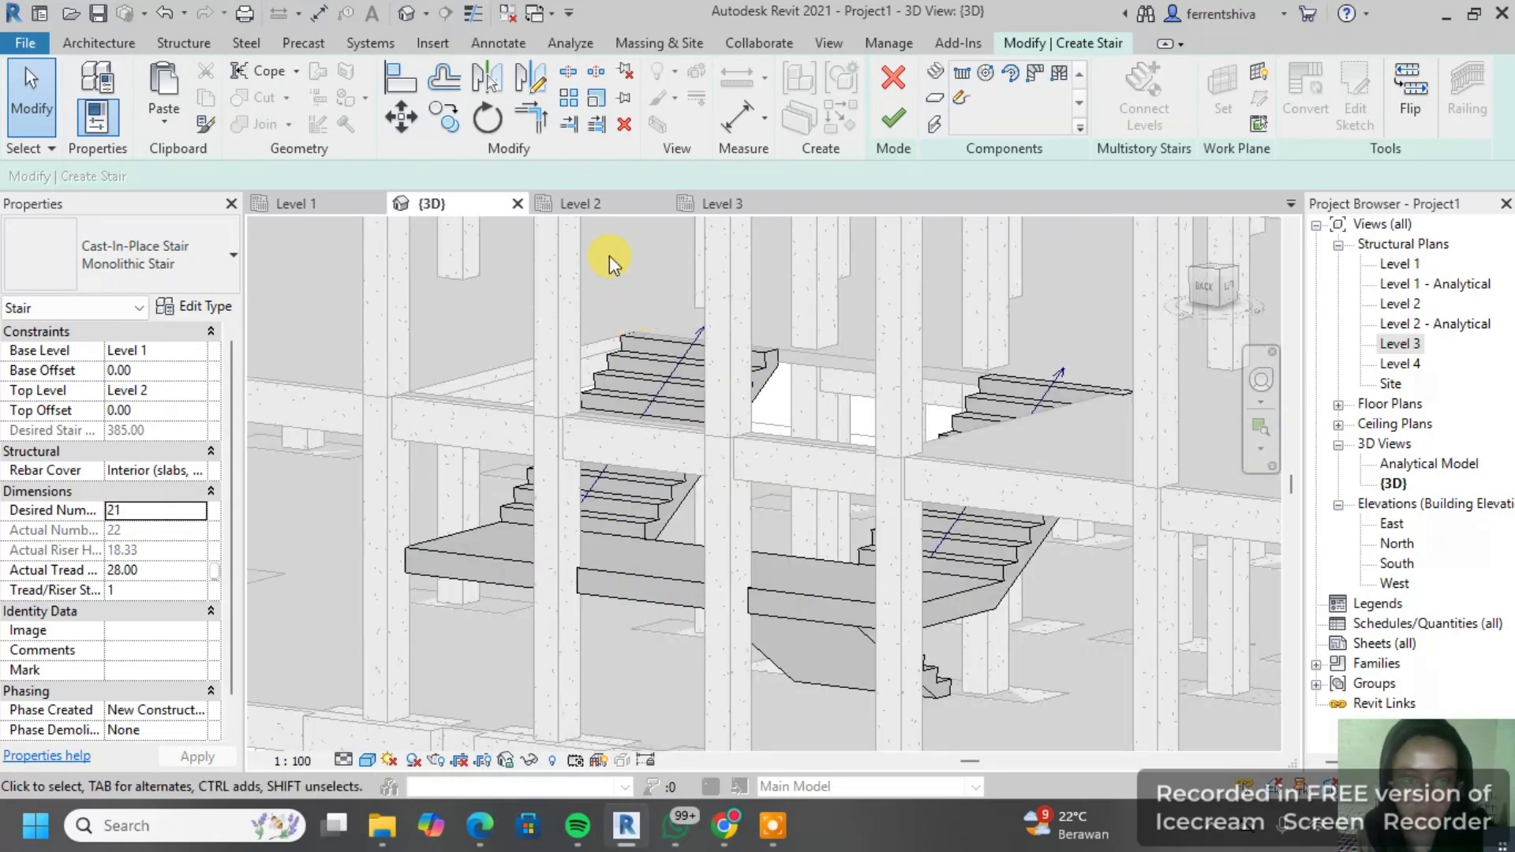
middle_click_drag(726, 423, 957, 555, "shift")
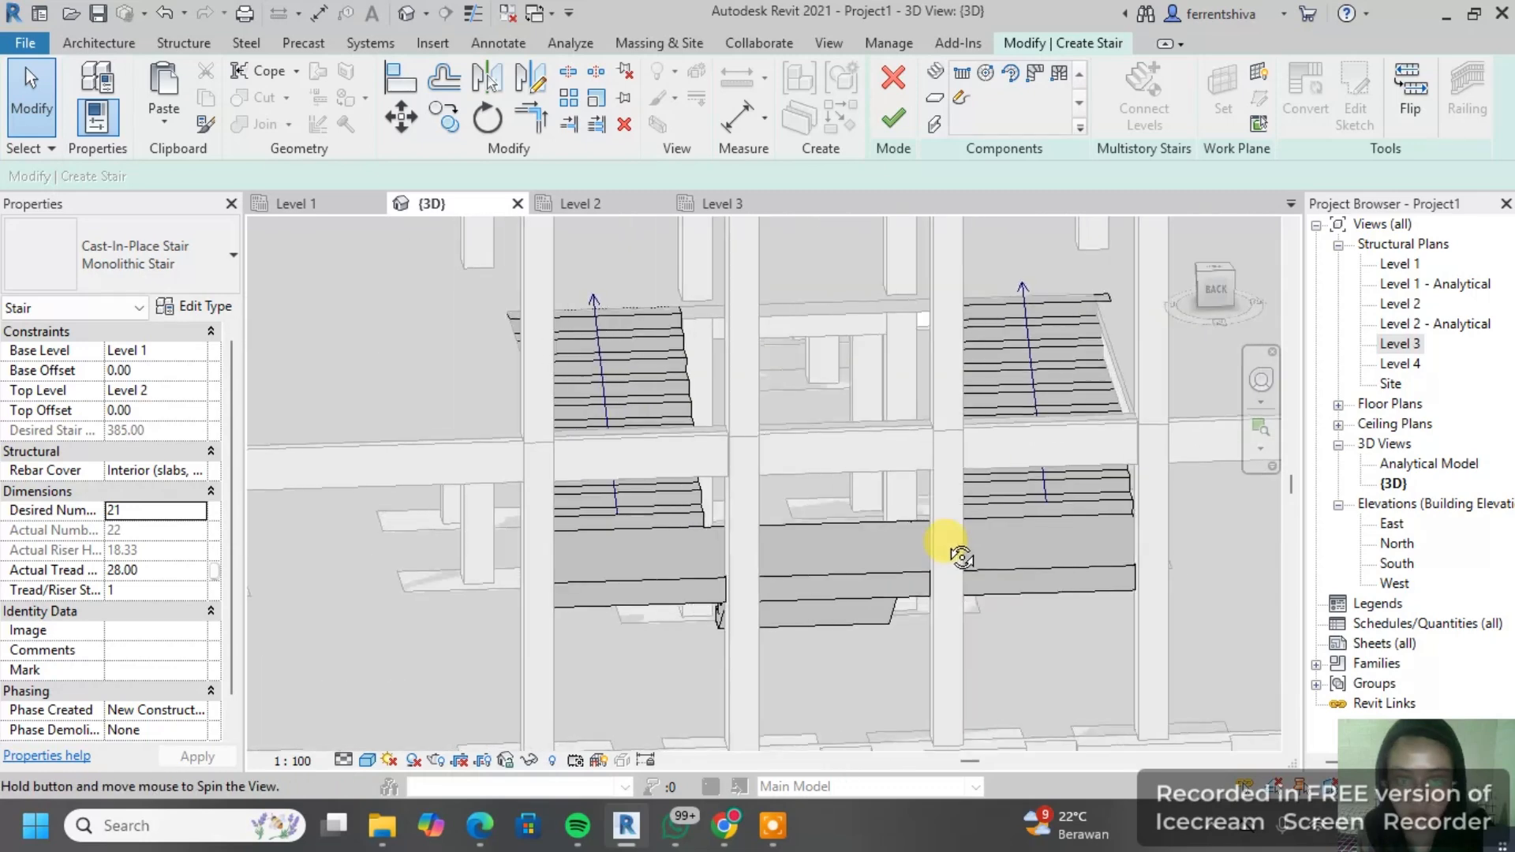
left_click(893, 118)
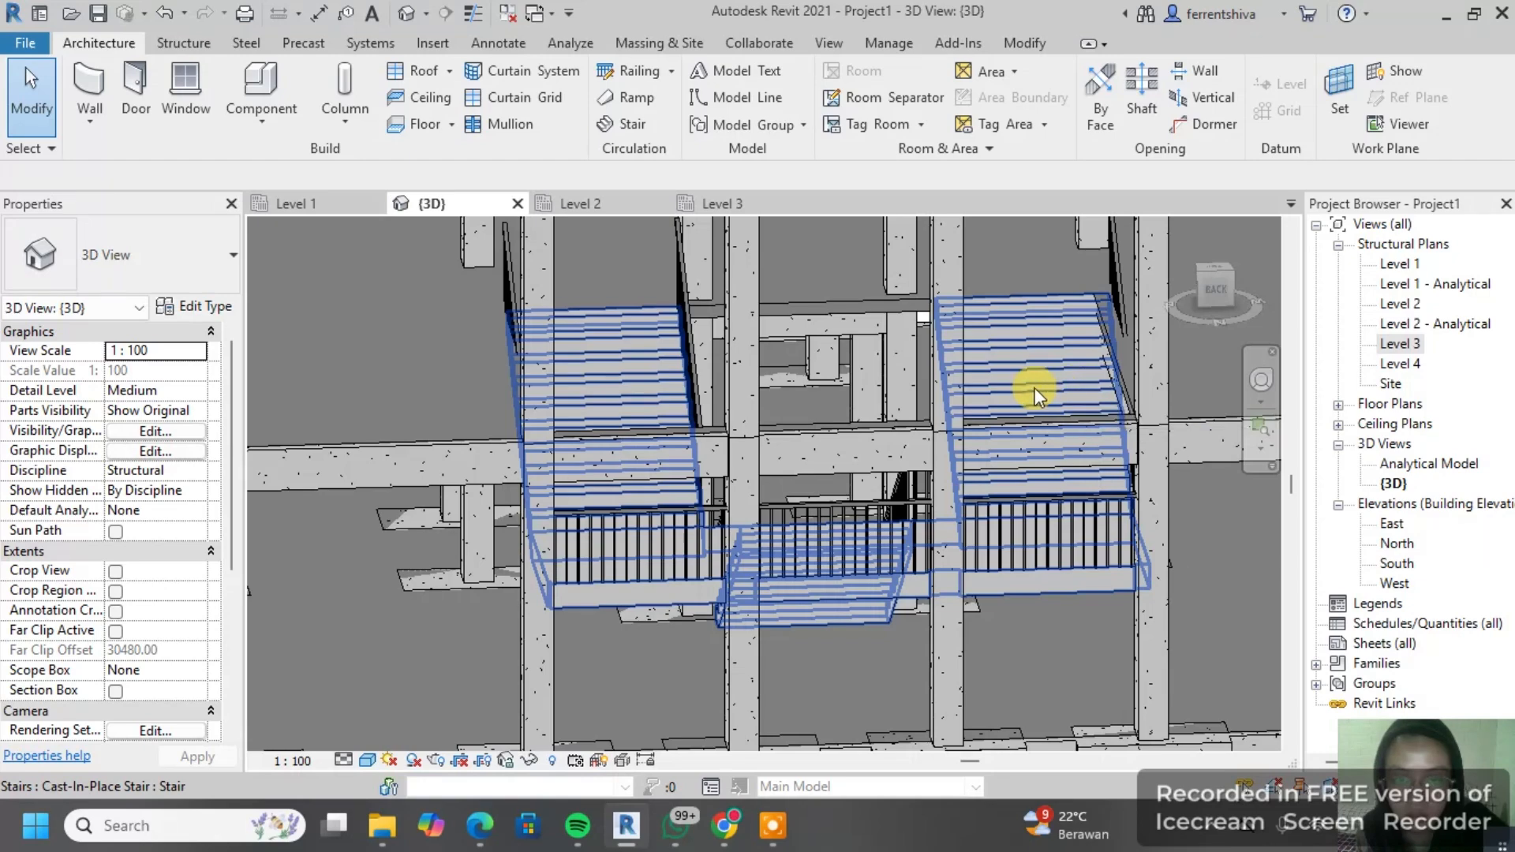
Step: Copy the central stair together with its railings and paste them aligned to Level 2 and Level 3
middle_click_drag(1034, 387, 932, 424)
scroll(624, 331, "up", 1)
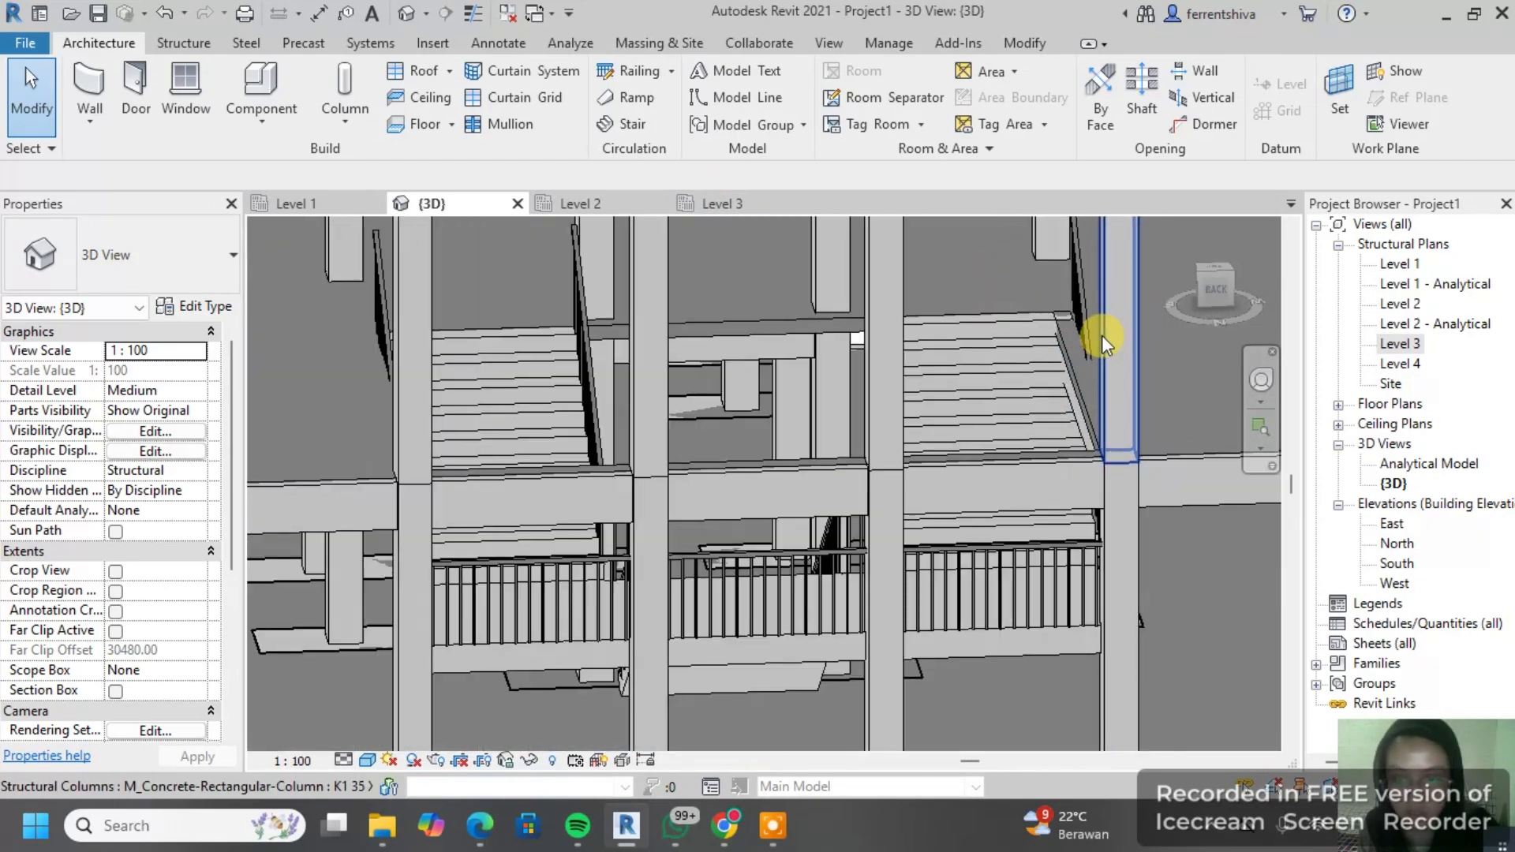
middle_click_drag(1101, 334, 920, 377)
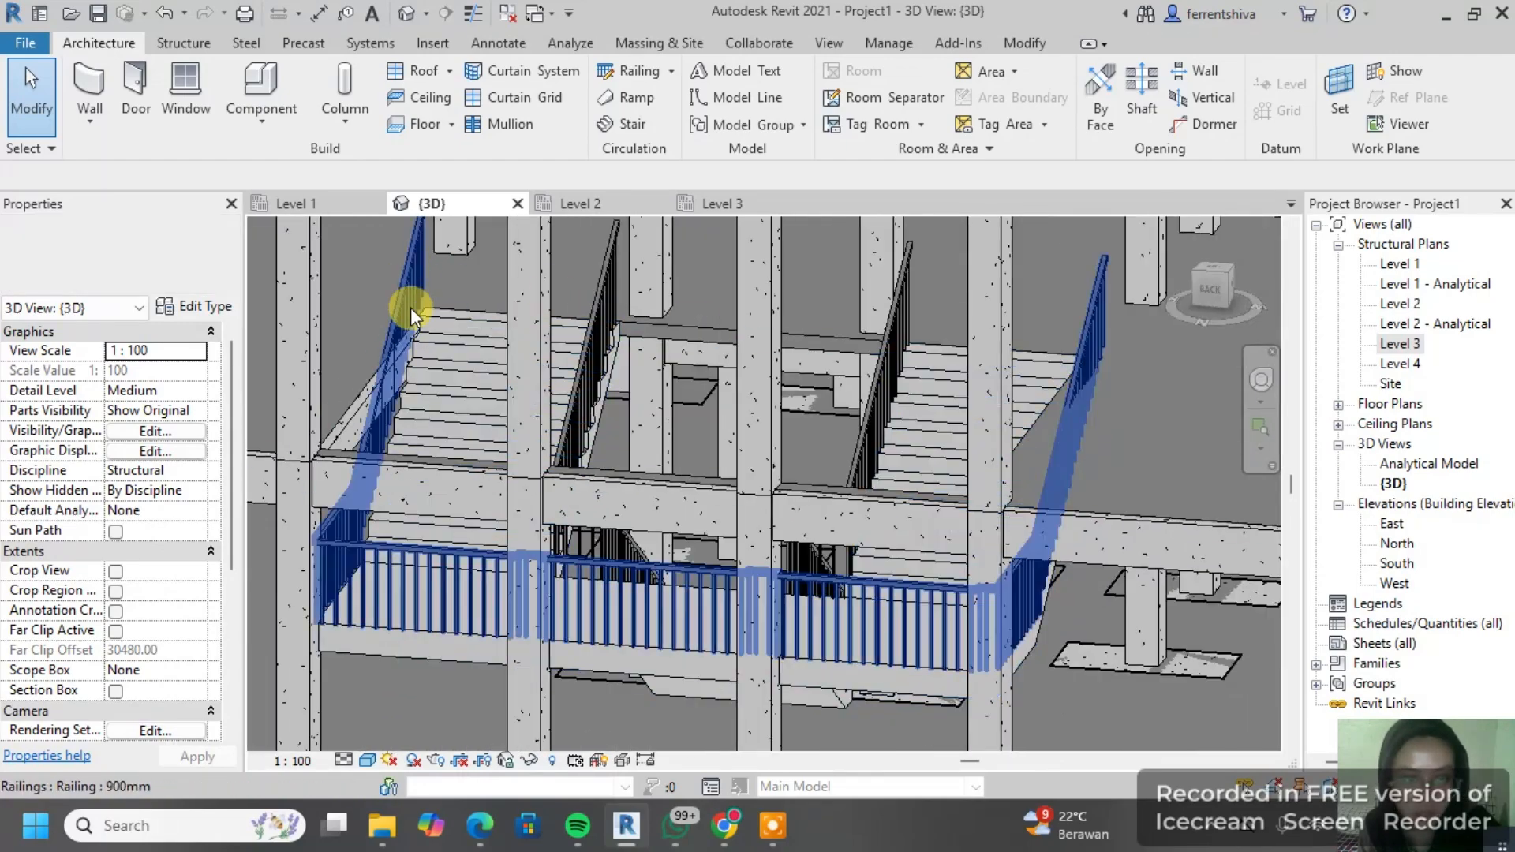
scroll(410, 307, "up", 2)
scroll(393, 451, "down", 5)
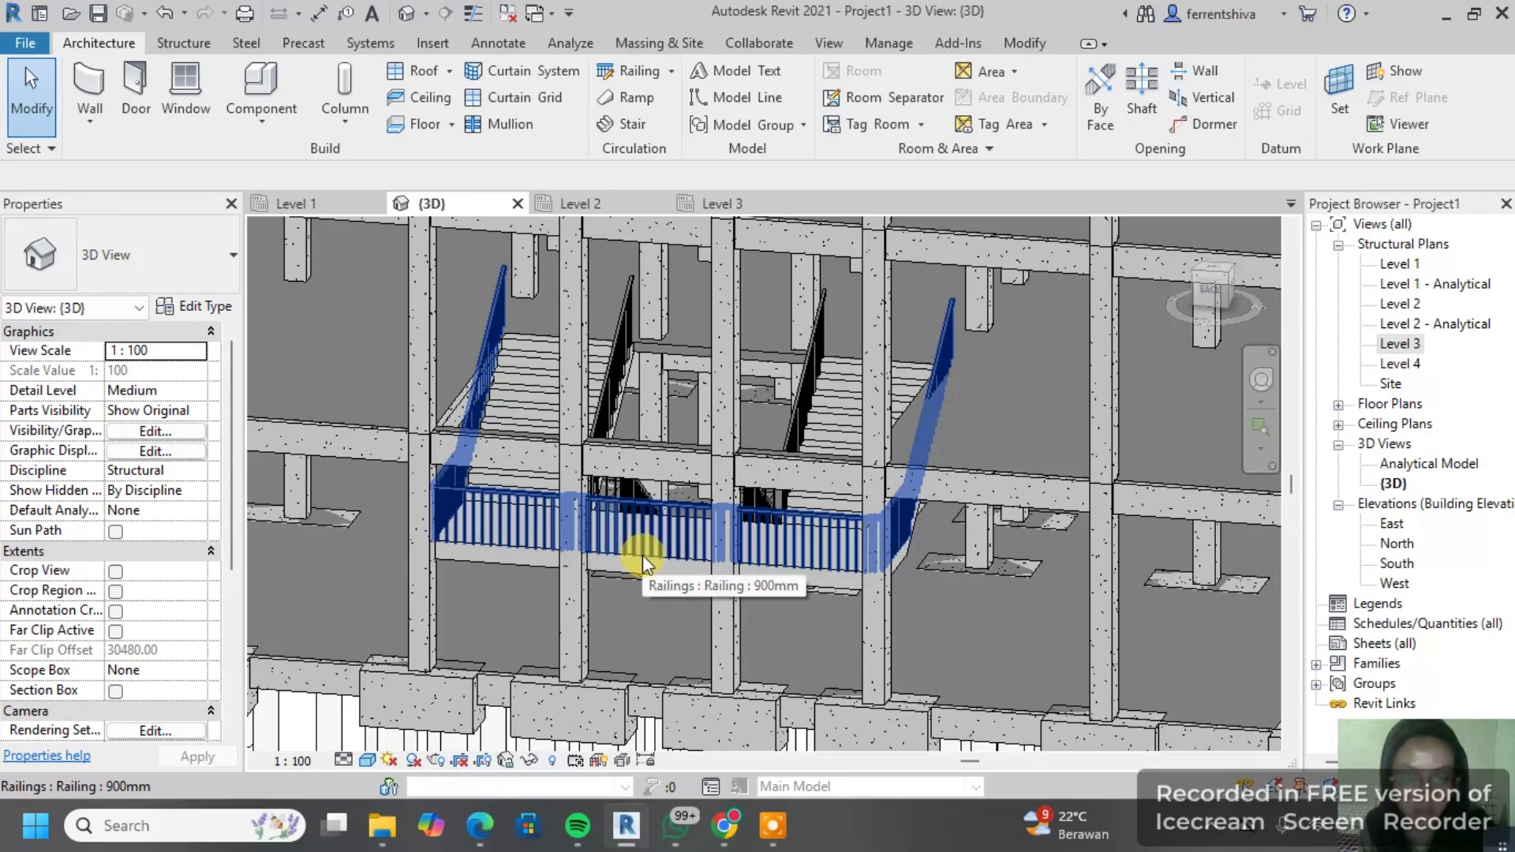
left_click(647, 560)
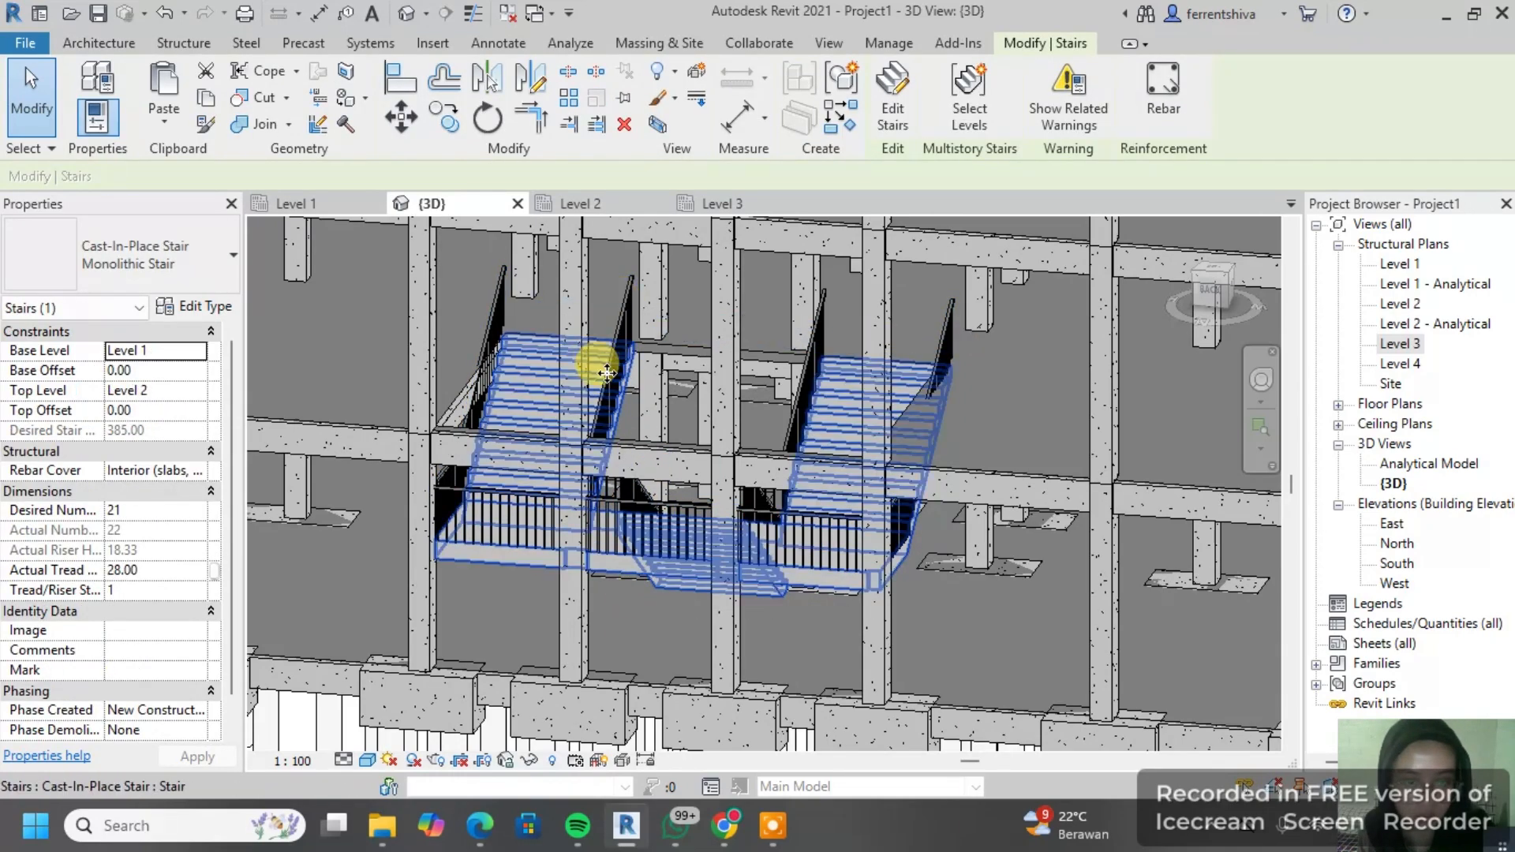
left_click(505, 315, "ctrl")
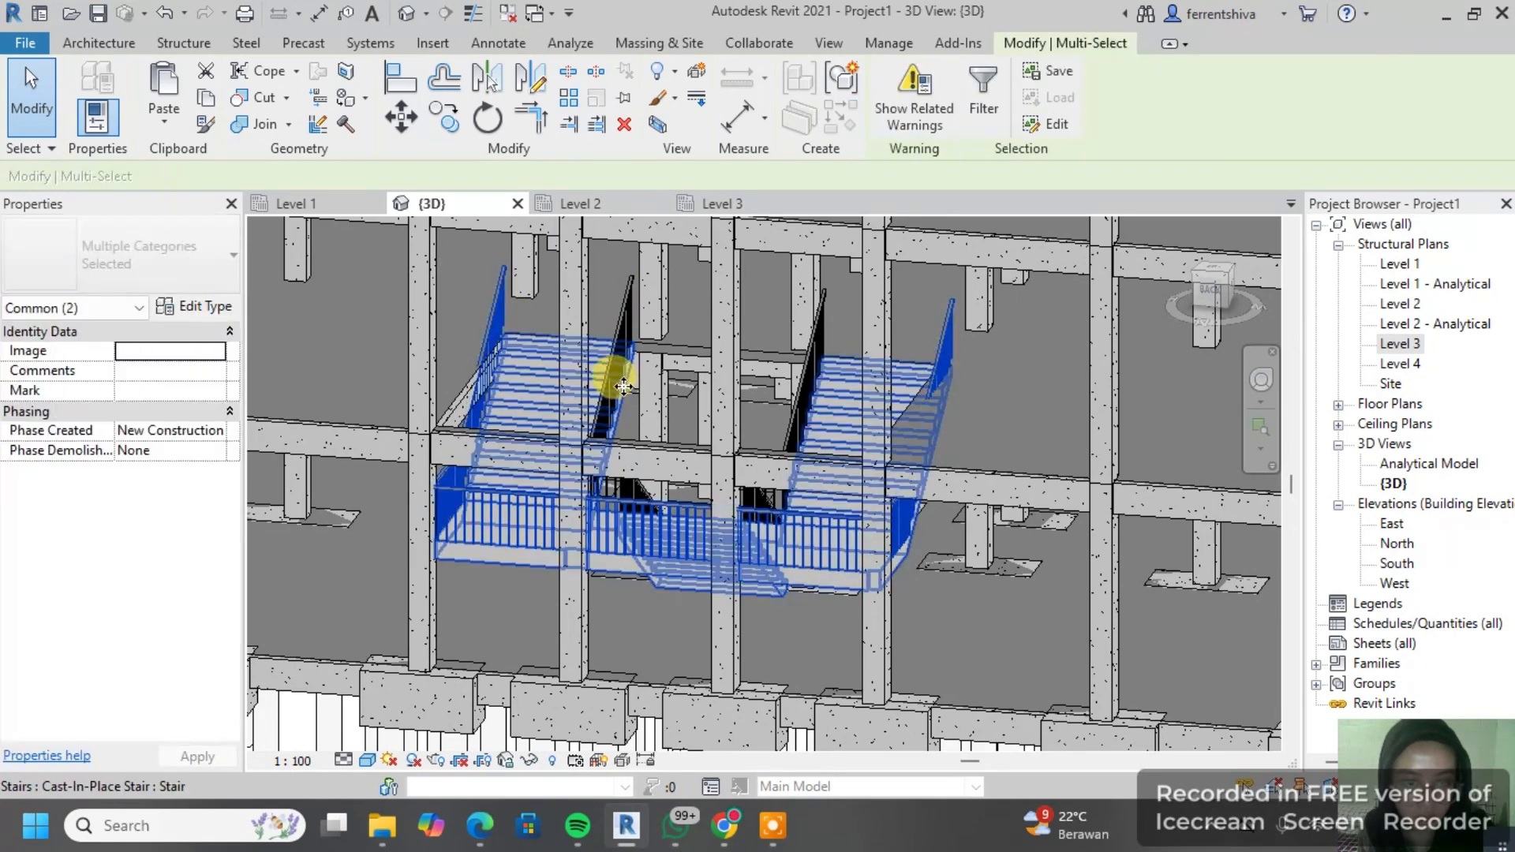
left_click(781, 415, "ctrl")
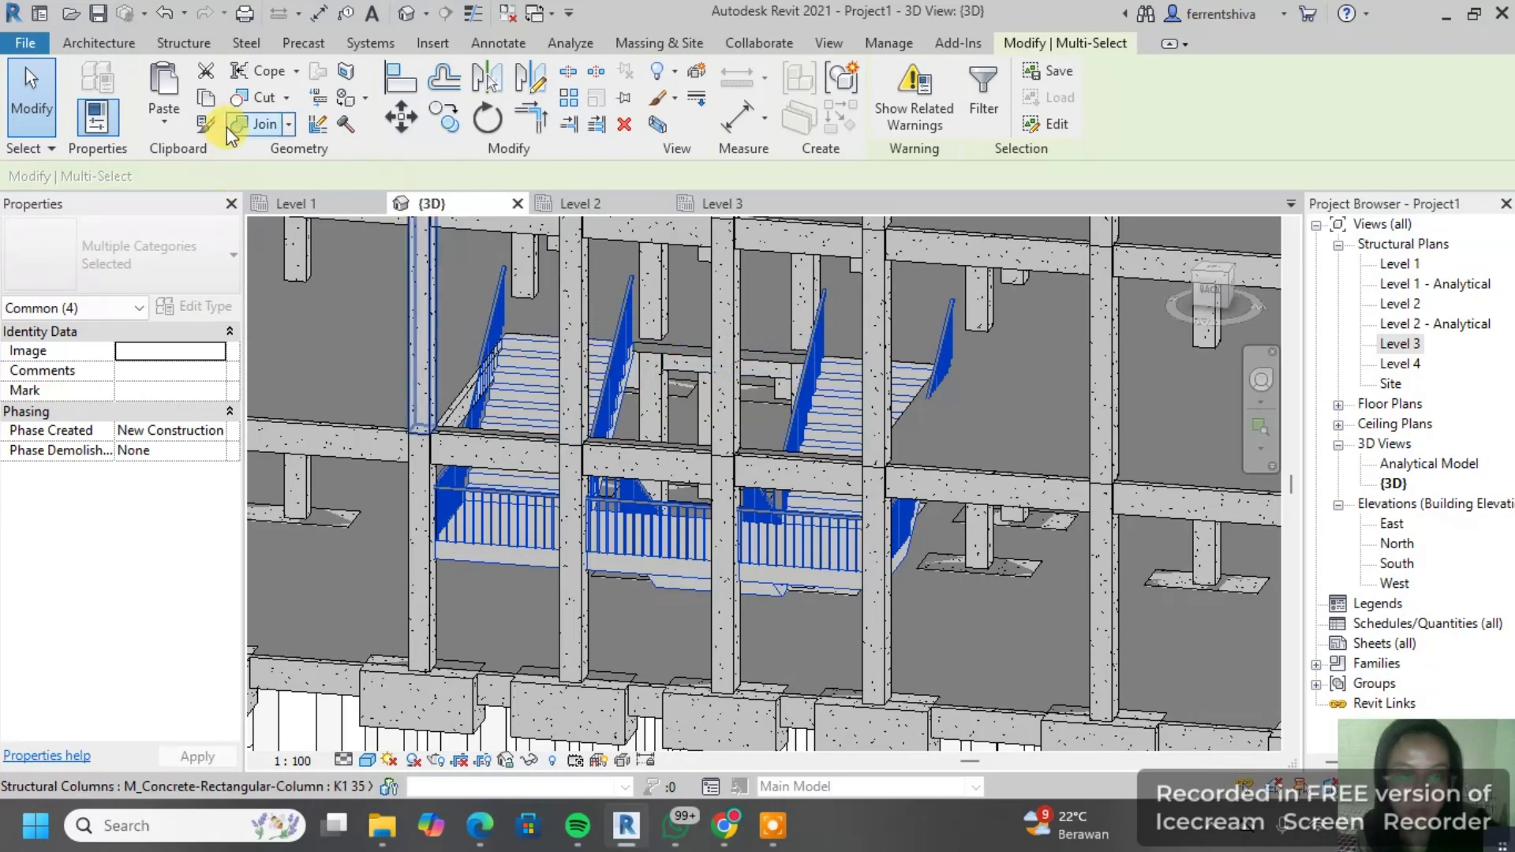
left_click(207, 101)
left_click(164, 128)
left_click(252, 213)
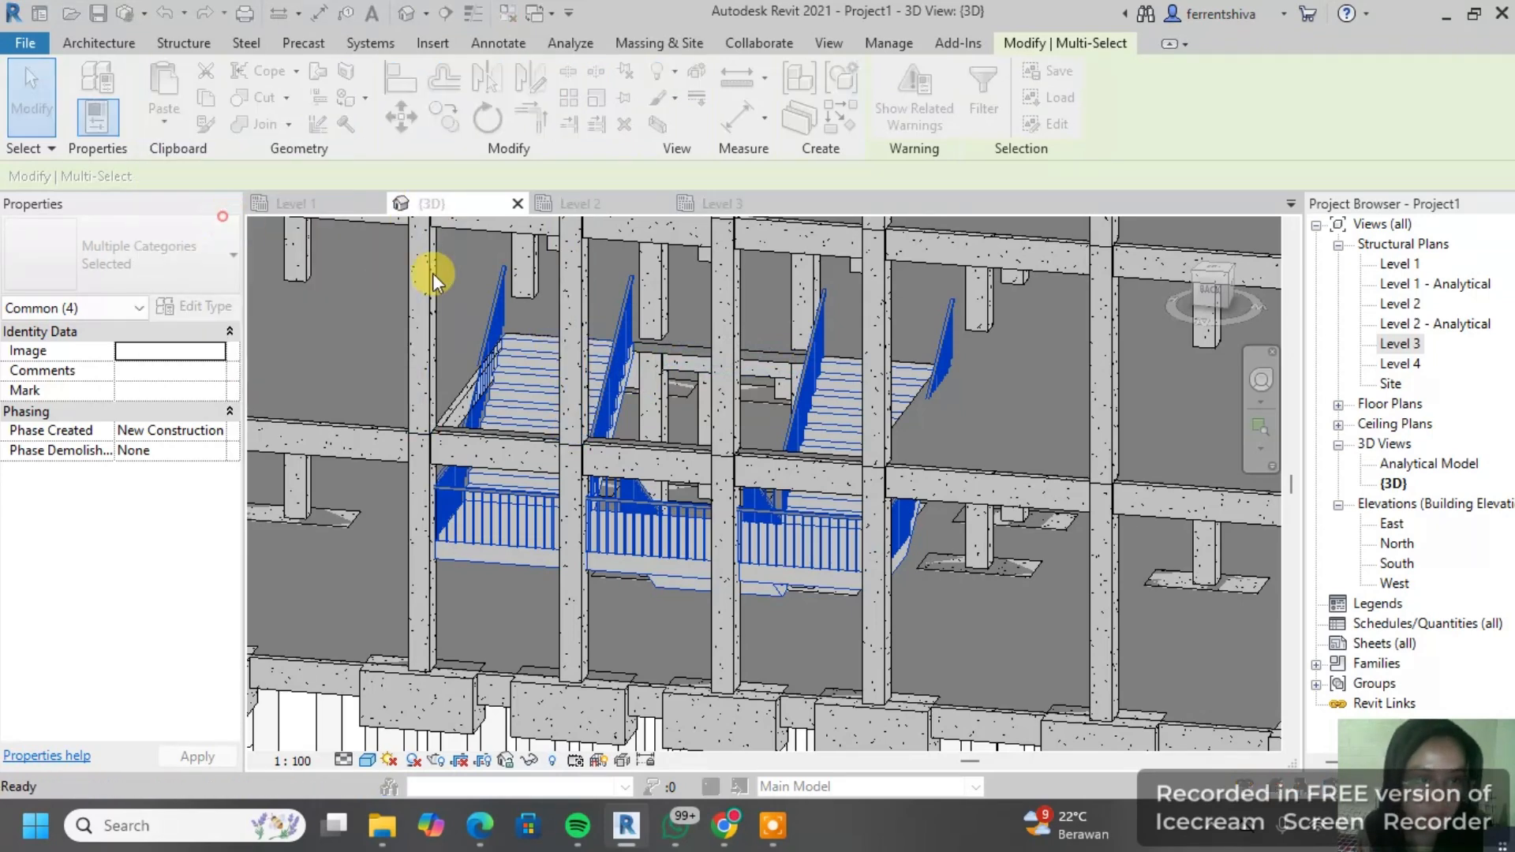
left_click(653, 289, "ctrl")
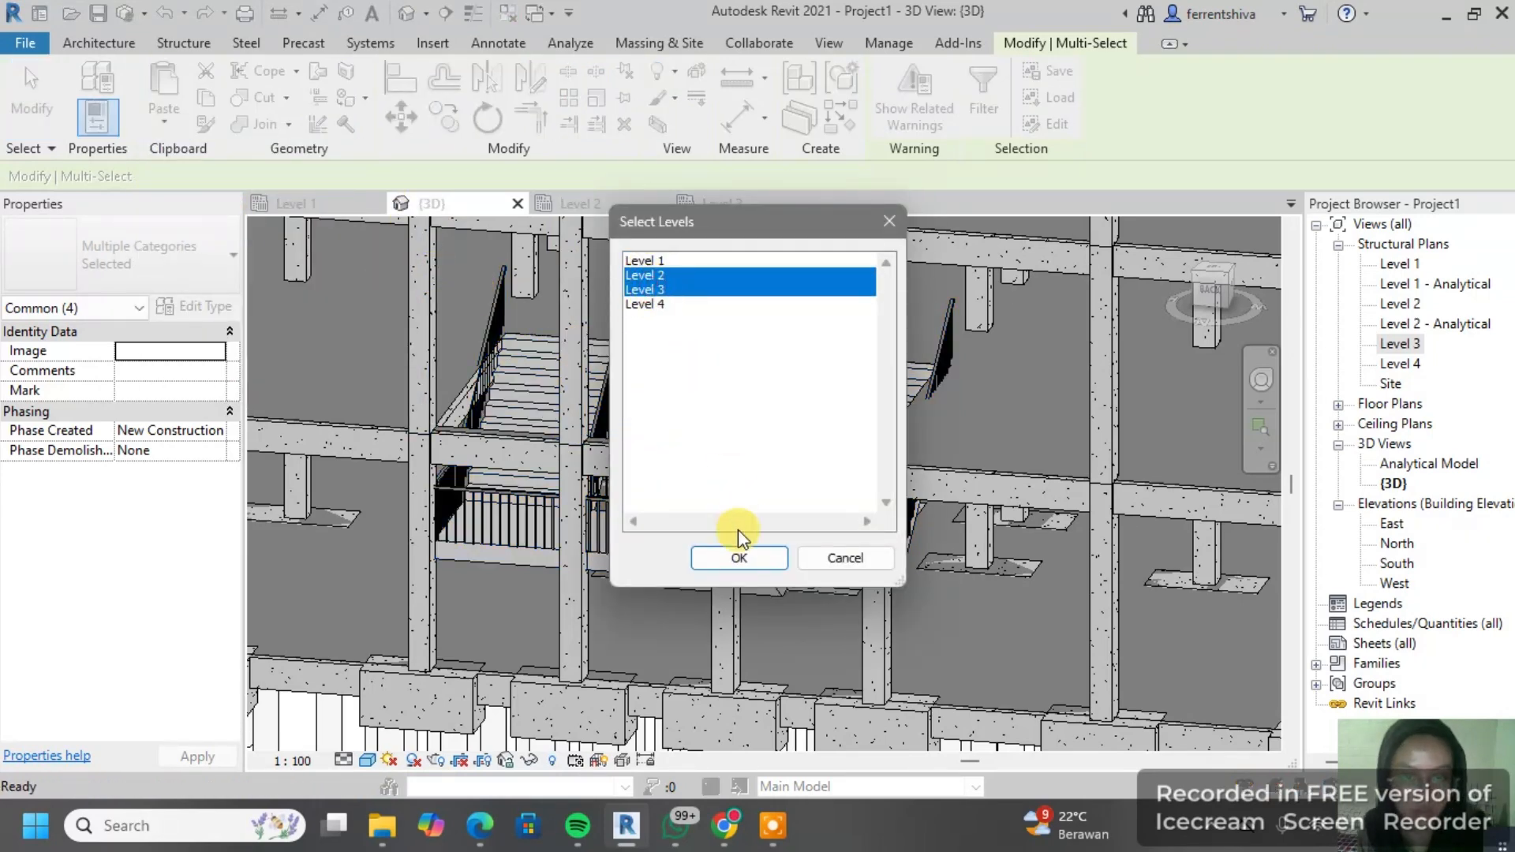
left_click(737, 555)
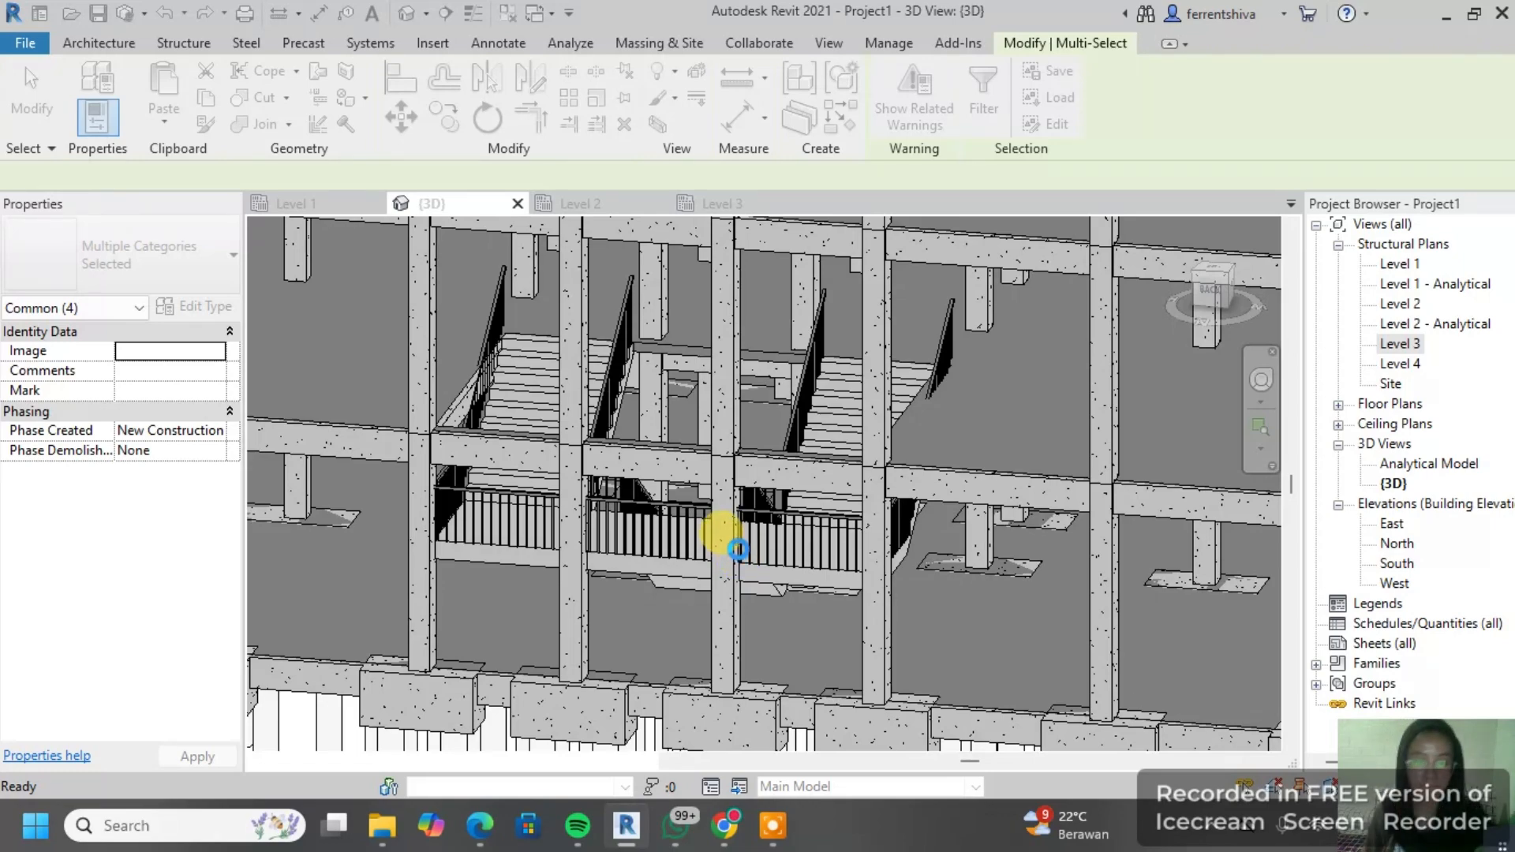
Step: Undo the uppermost stair and railing copy placed at Level 3, keeping the copy at Level 2
scroll(737, 540, "down", 2)
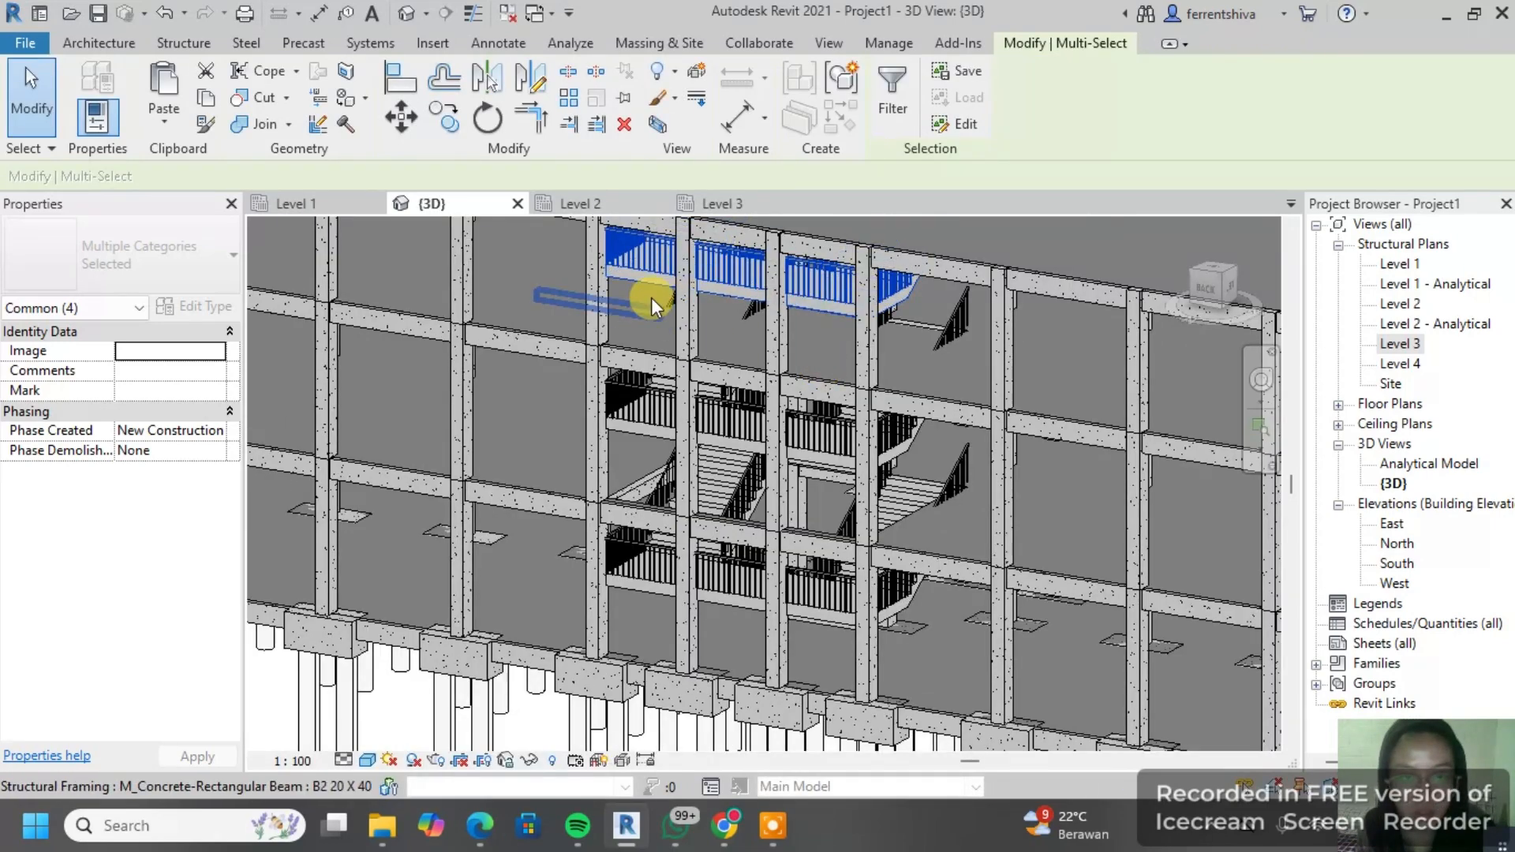
middle_click_drag(854, 325, 835, 380)
key("ctrl+z")
scroll(835, 379, "up", 5)
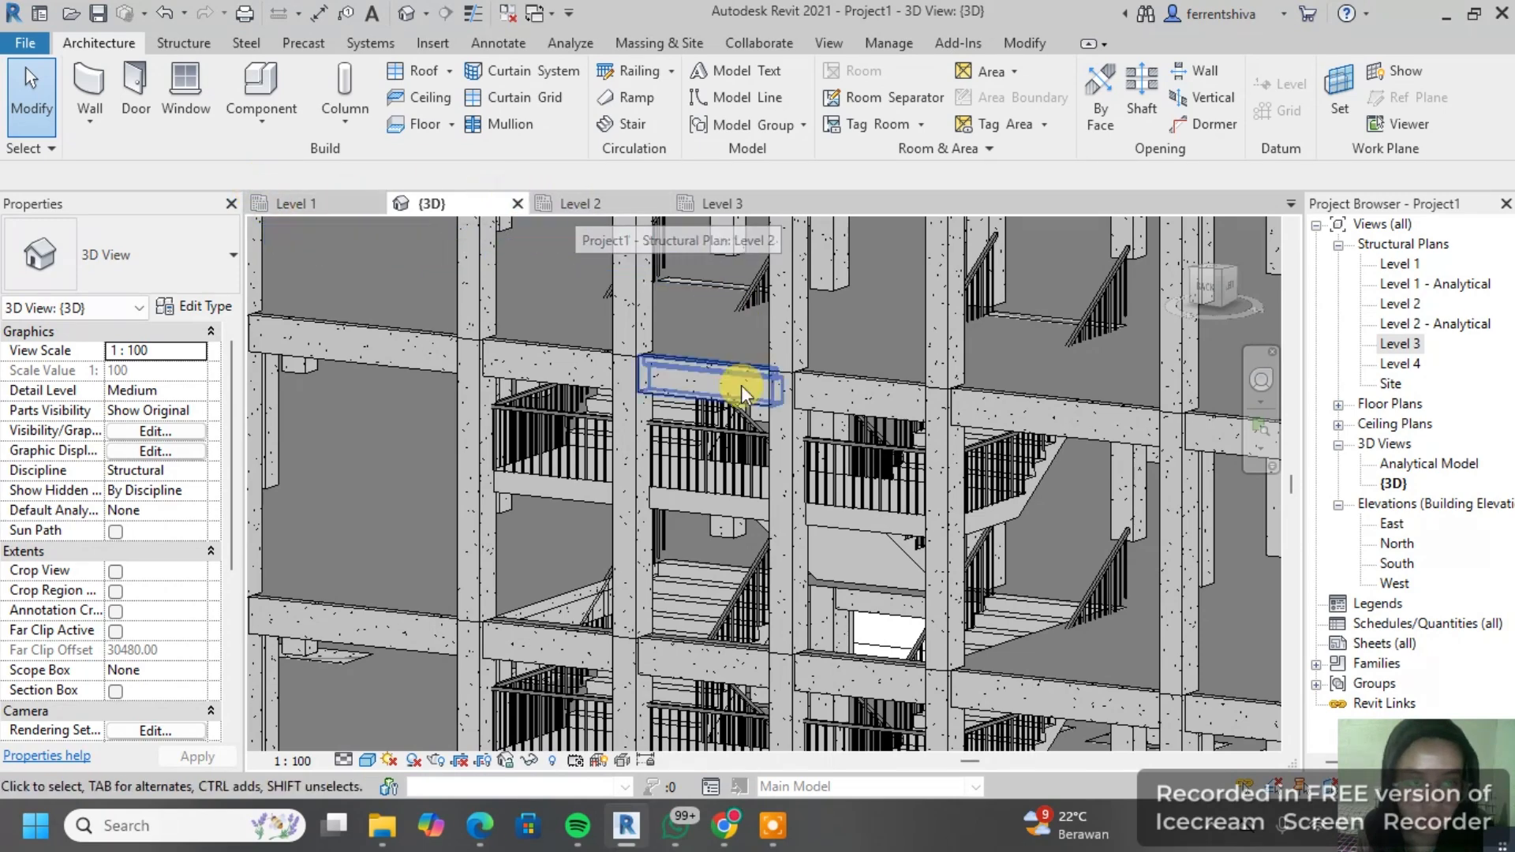
Step: Open the Level 3 floor's boundary for editing and show it in the Level 3 structural plan
left_click(724, 204)
scroll(774, 463, "down", 3)
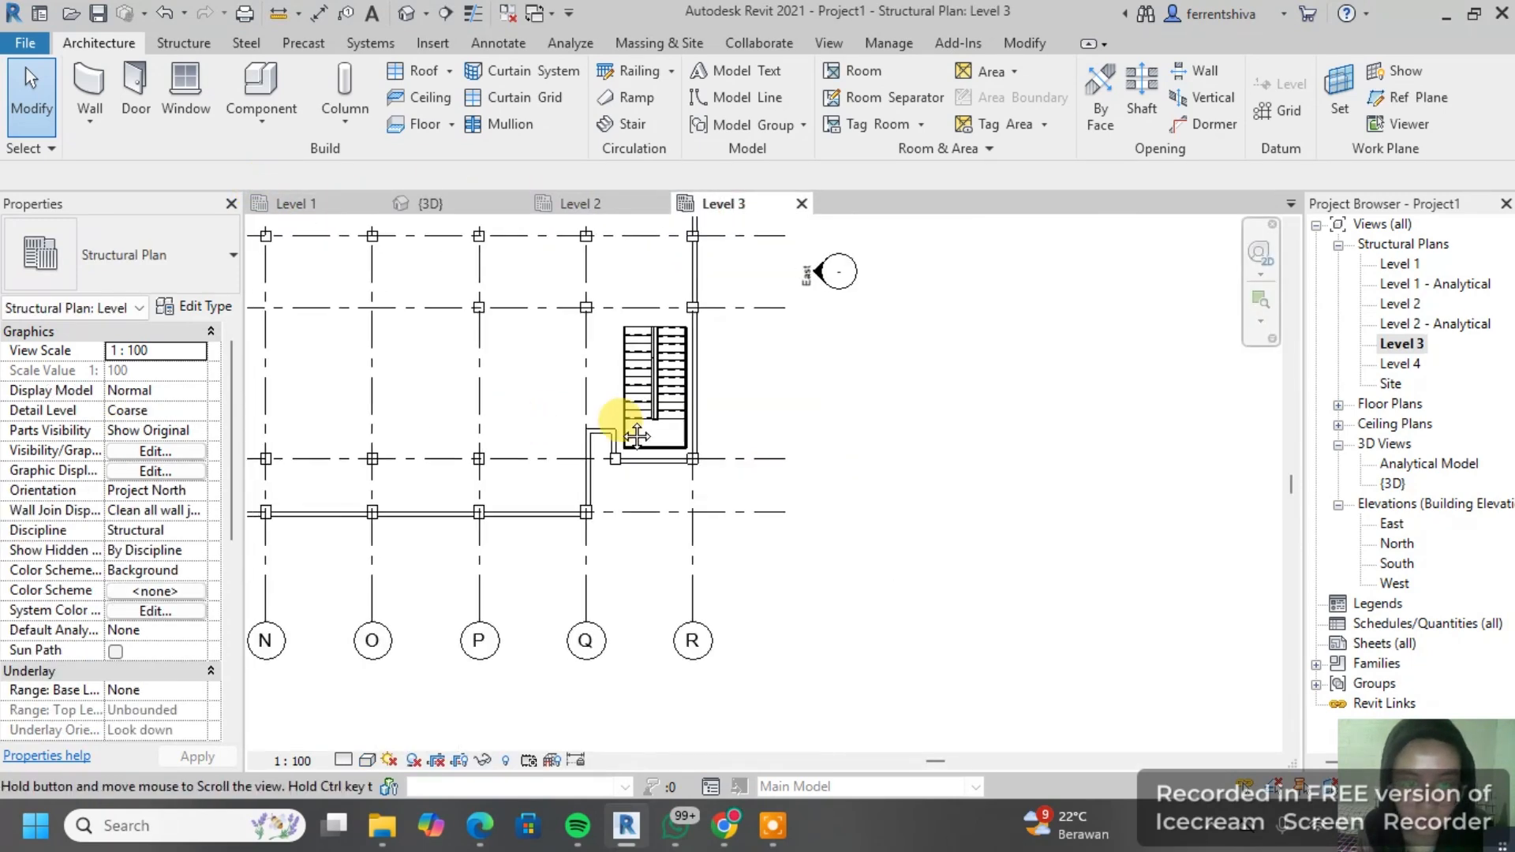
scroll(440, 332, "down", 2)
scroll(480, 314, "up", 5)
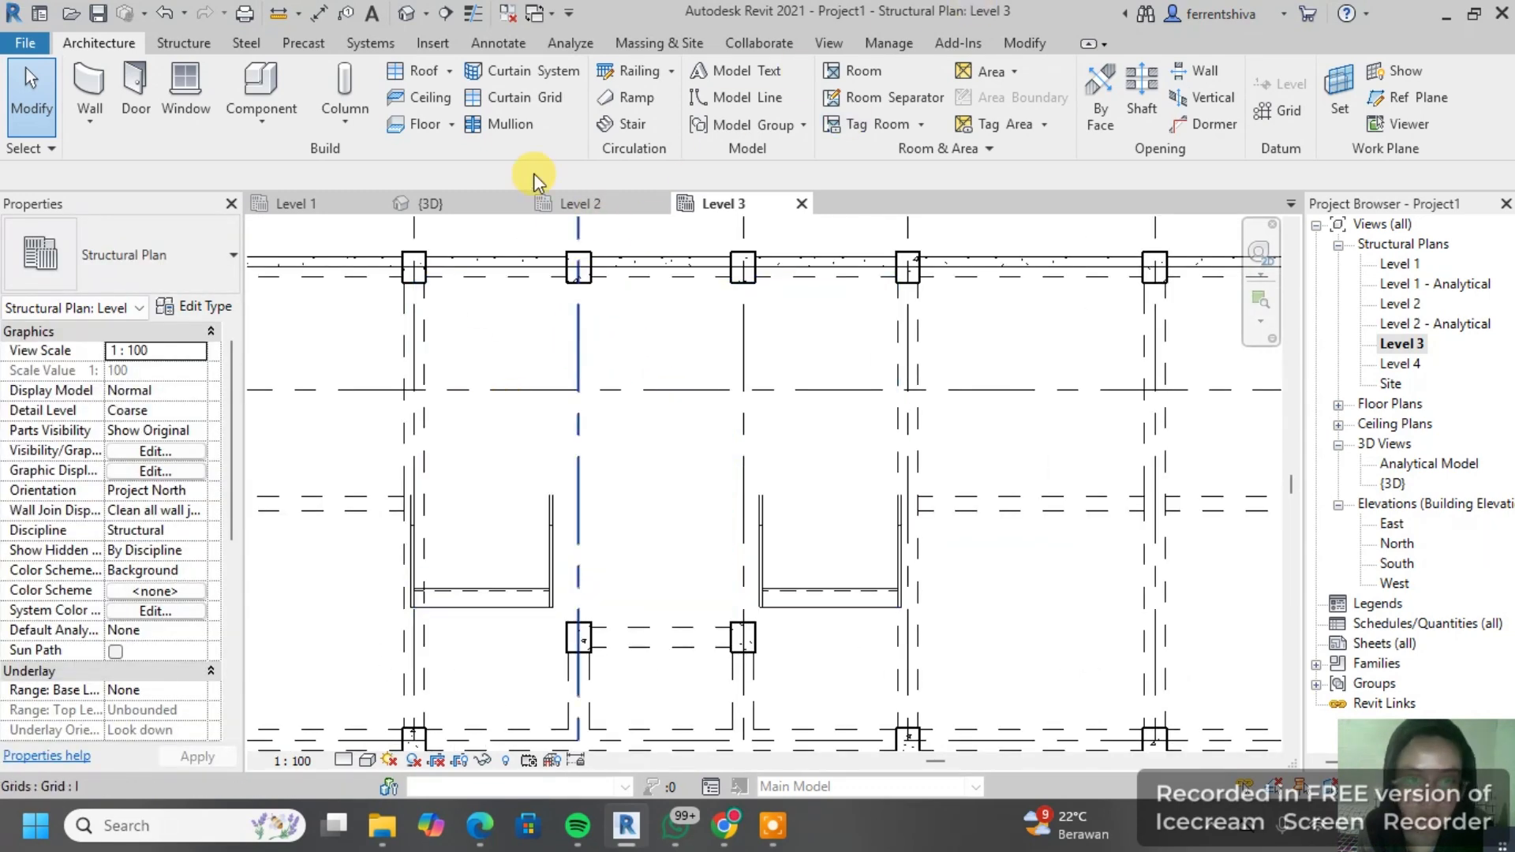
left_click(422, 204)
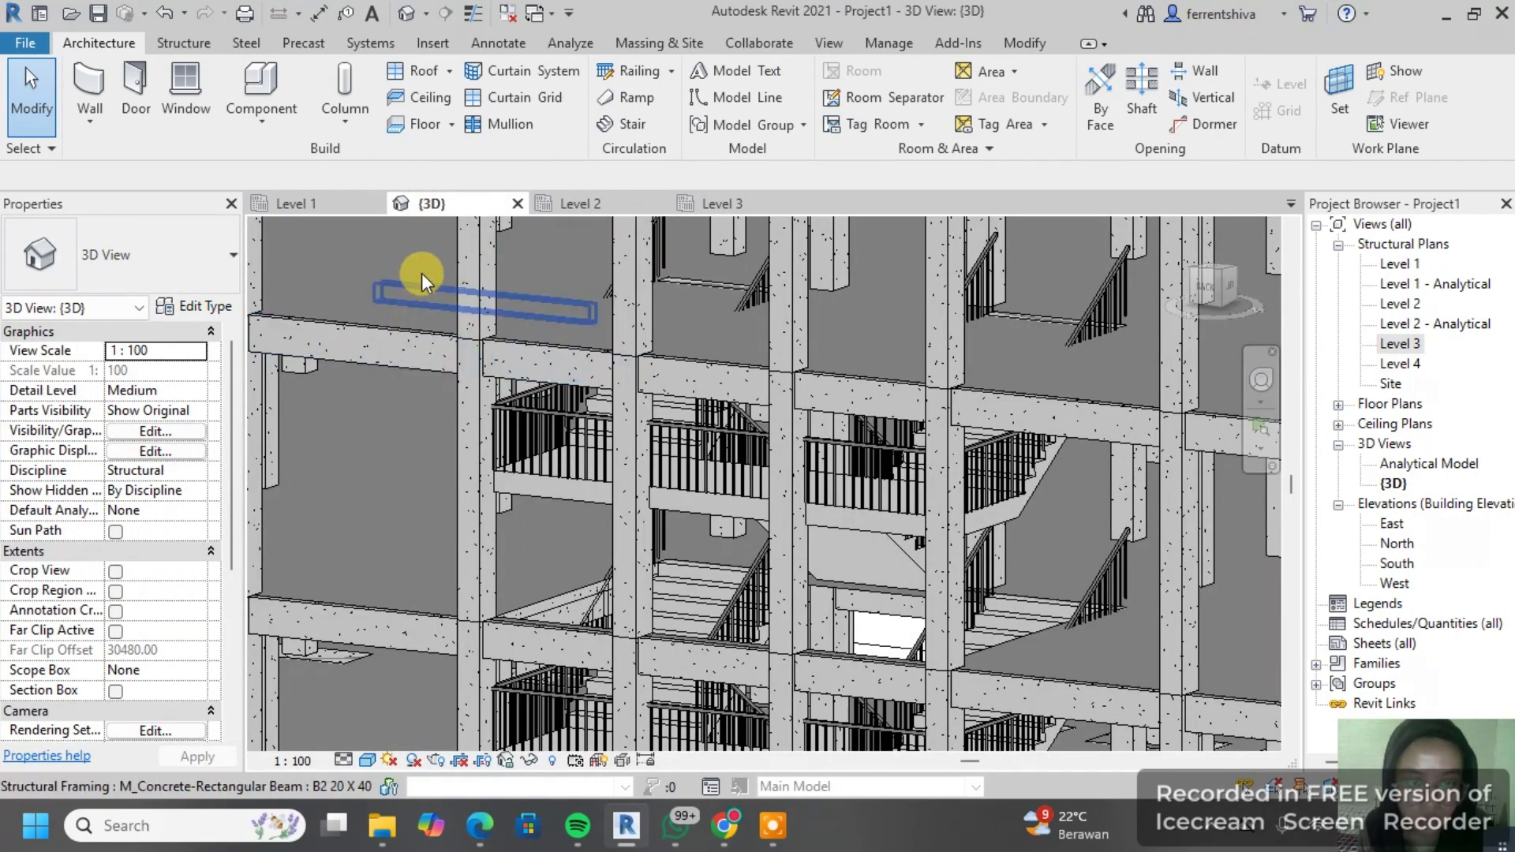
middle_click_drag(422, 273, 671, 310)
middle_click_drag(524, 303, 954, 441)
scroll(955, 440, "down", 2)
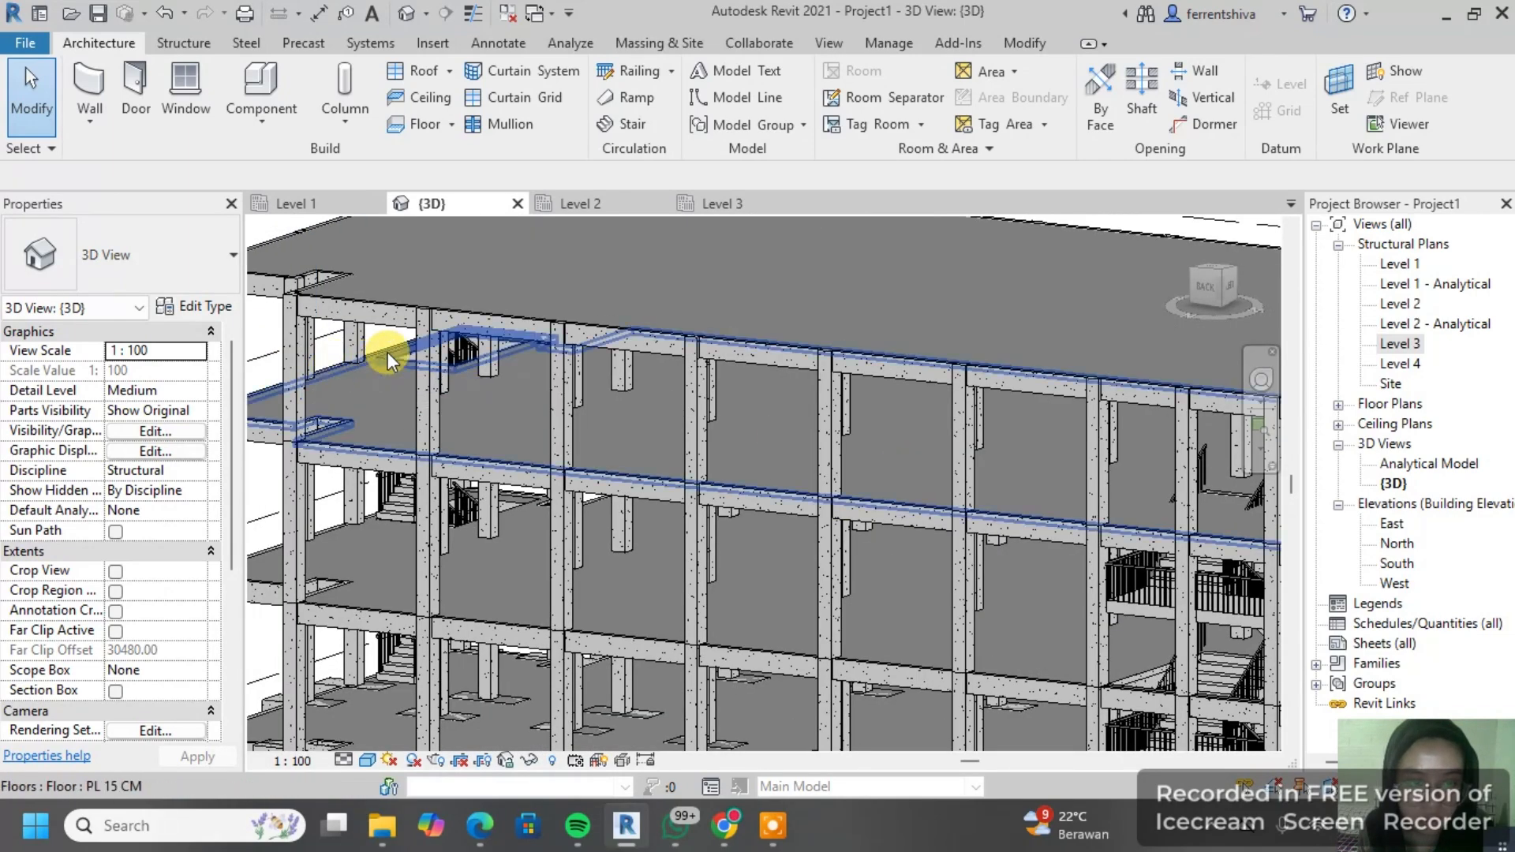
double_click(386, 352)
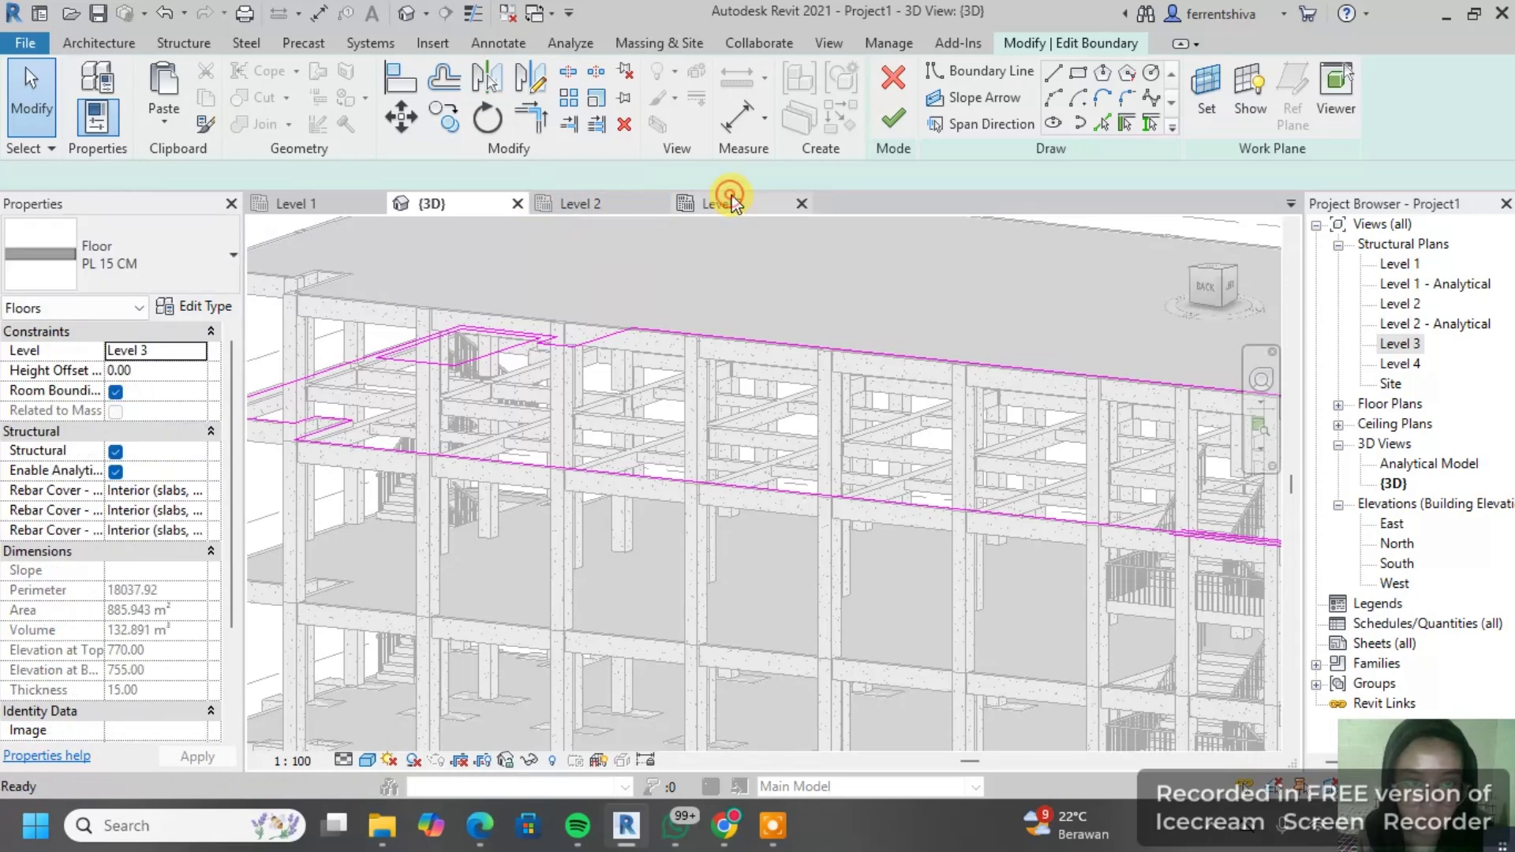
left_click(722, 204)
Step: Draw a rectangular opening from the beam corner above the left run to the right run's lower outer corner, finish the floor and show the 3D view
left_click(1052, 111)
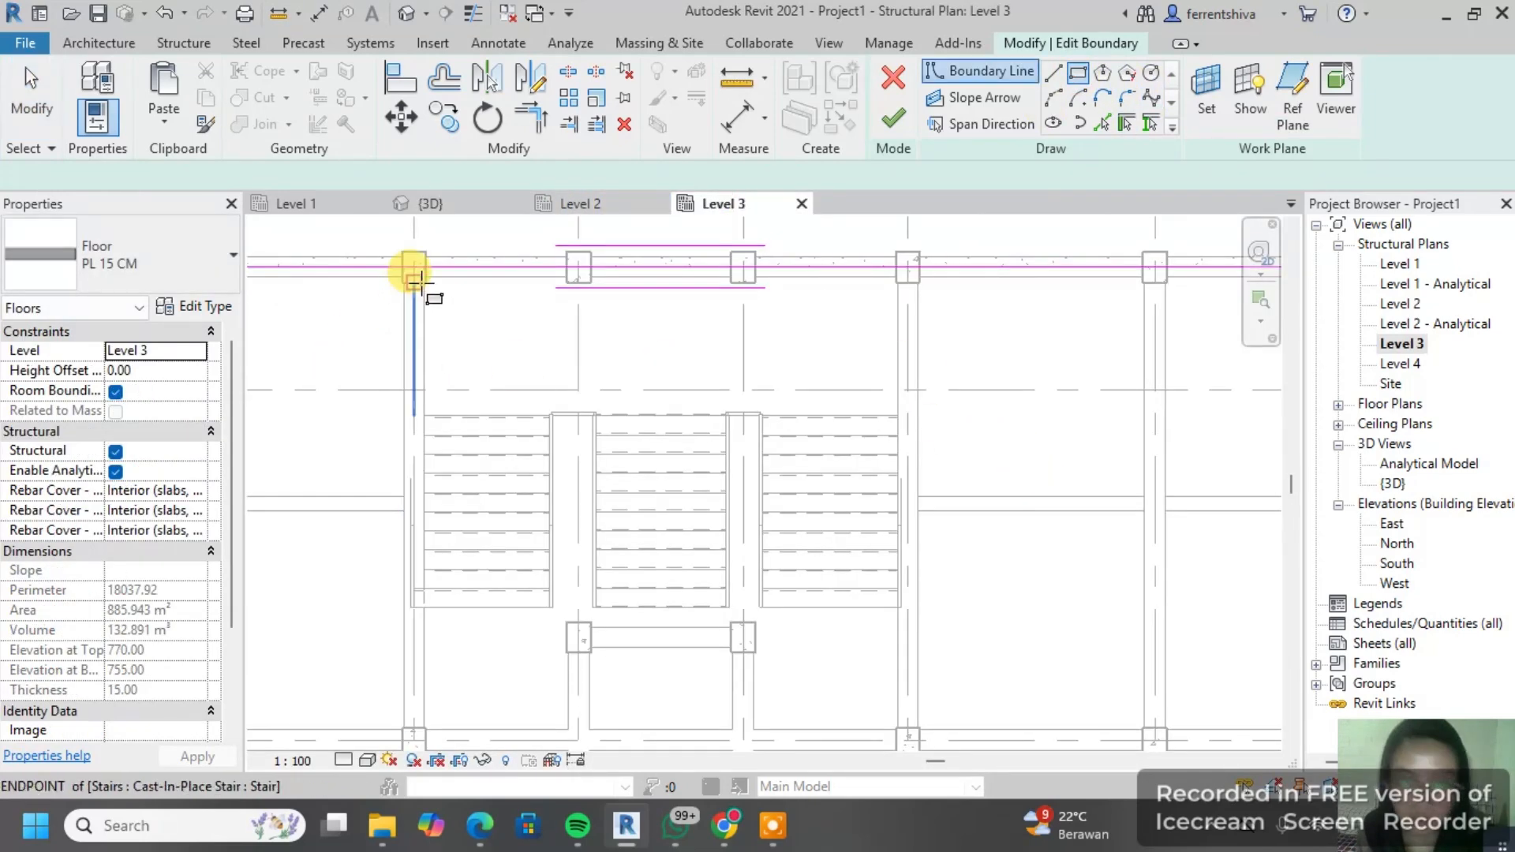
scroll(425, 280, "up", 2)
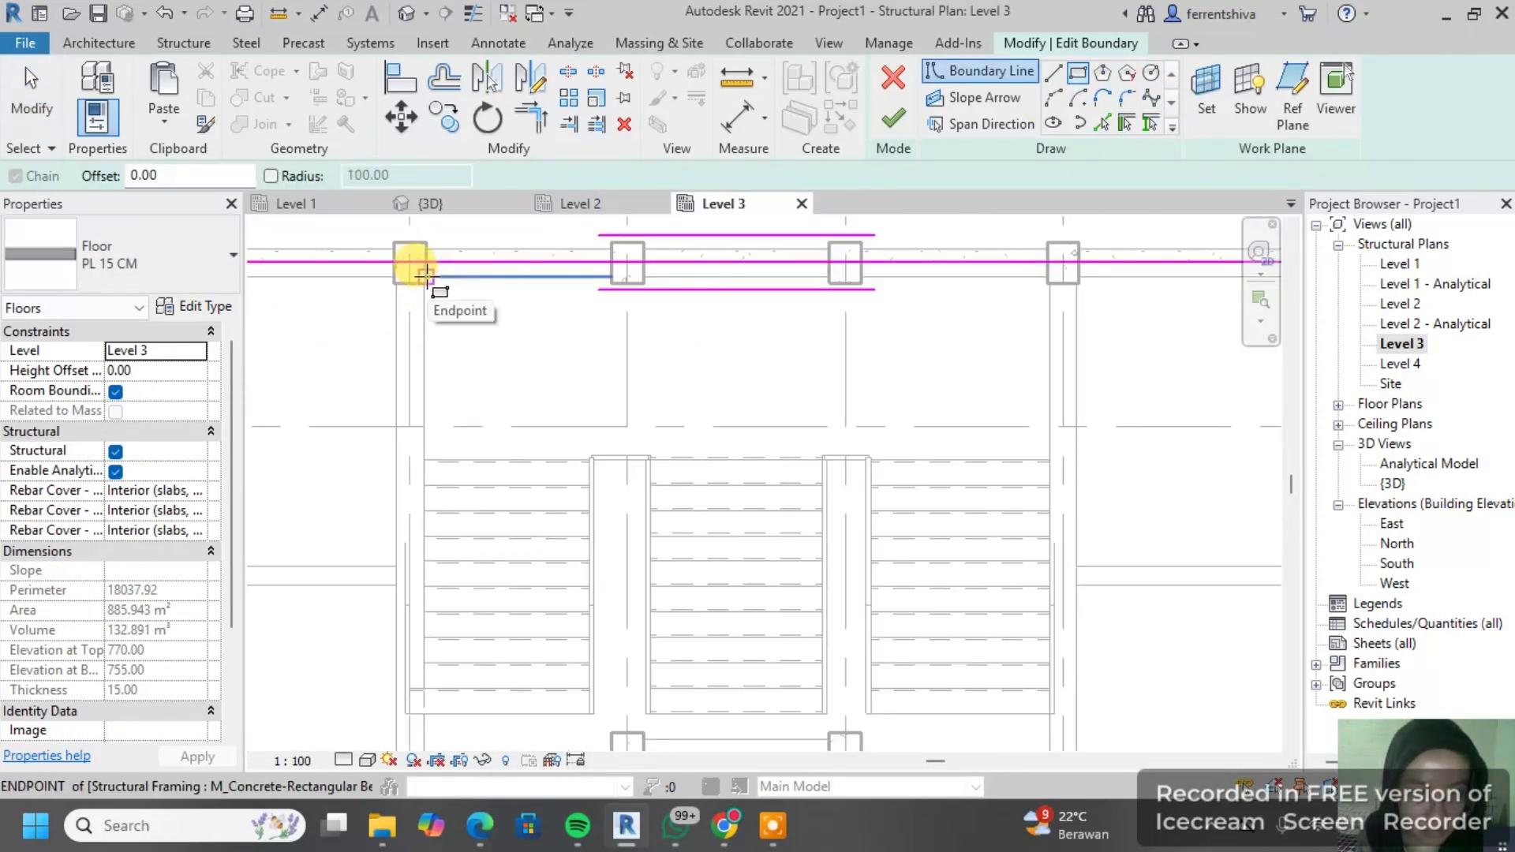
left_click(427, 284)
middle_click_drag(1011, 691, 754, 473)
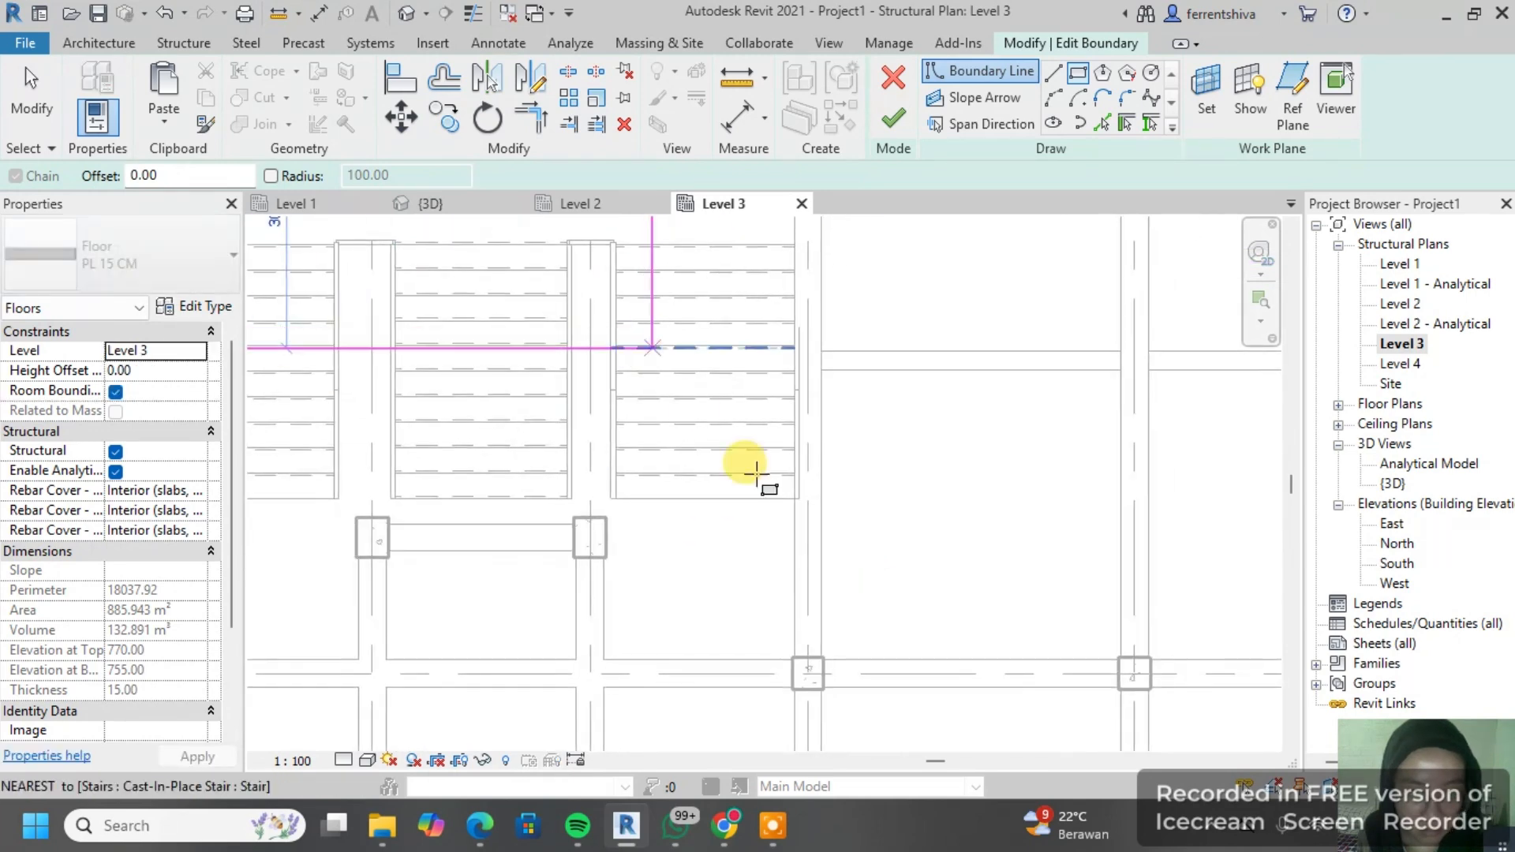
scroll(789, 497, "up", 2)
left_click(781, 489)
scroll(947, 458, "down", 2)
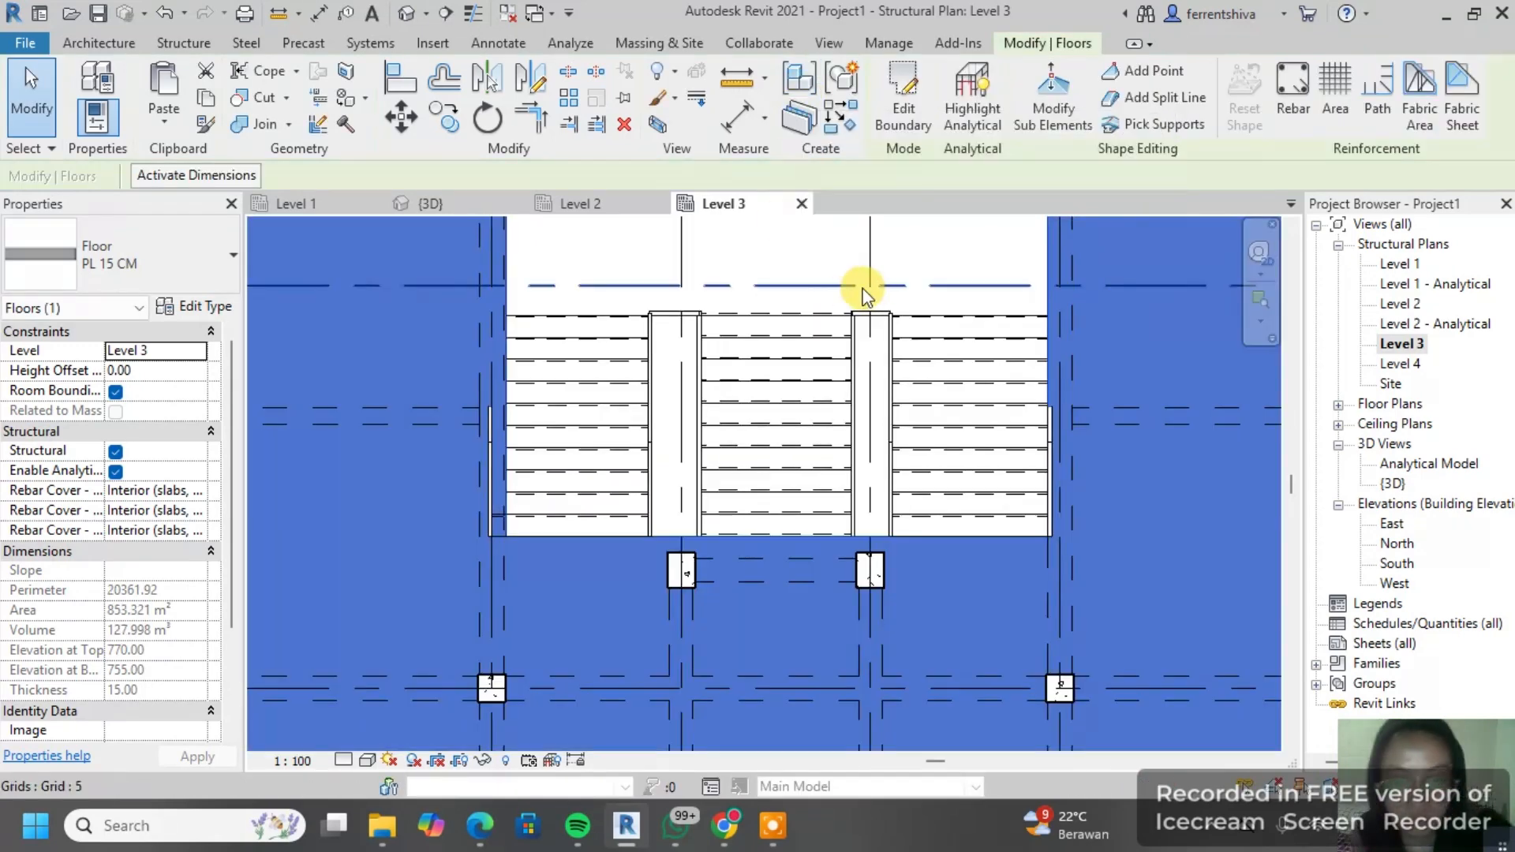
key("ctrl+Tab")
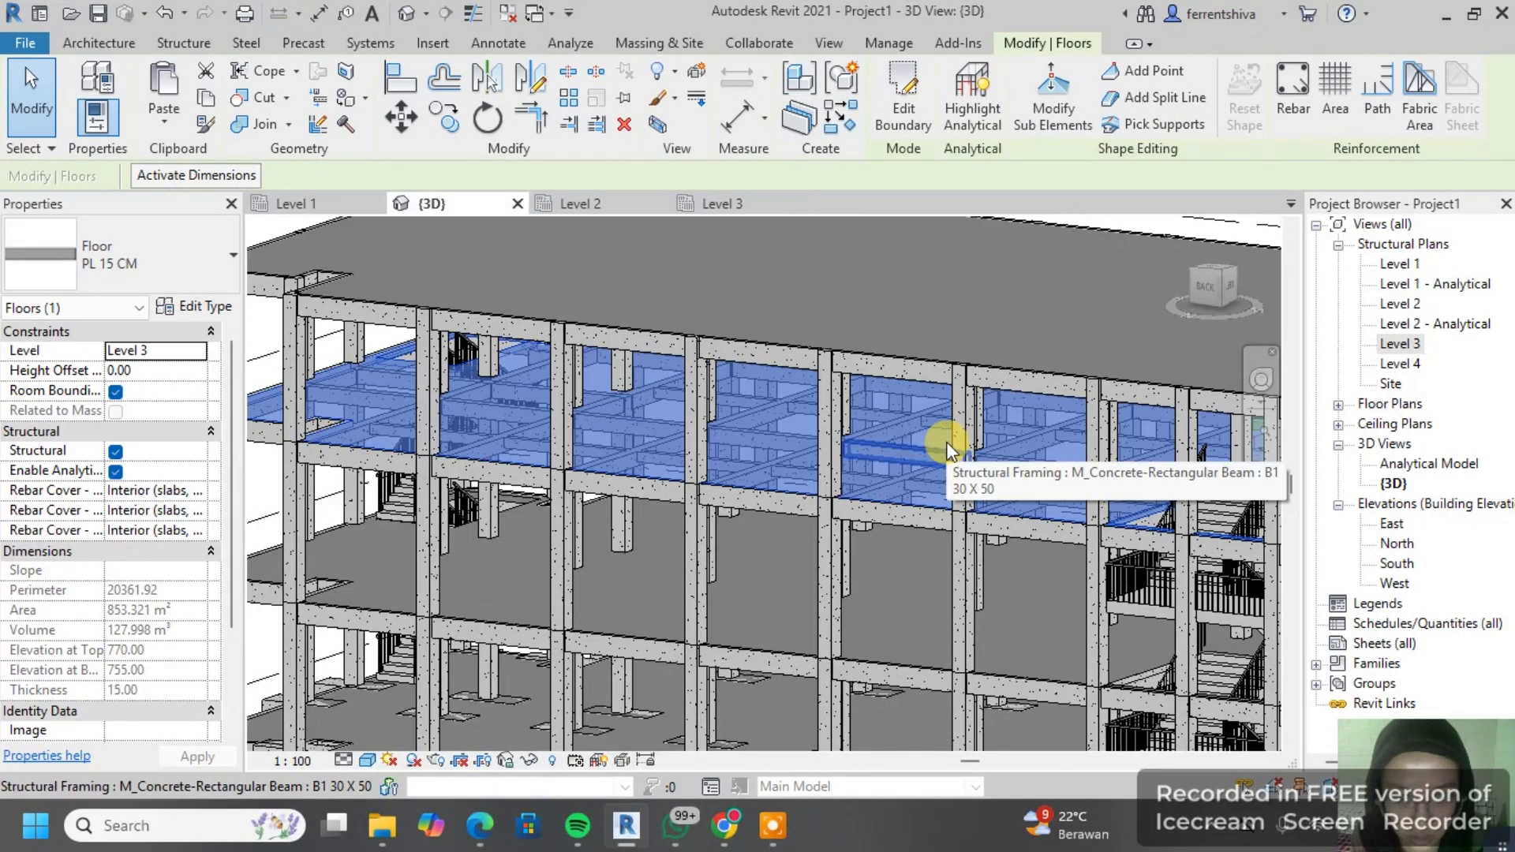
Step: Examine the stacked stairs, railings and surrounding beams in the 3D view around the cut floor openings
key("Escape")
middle_click_drag(1117, 519, 964, 591, "shift")
scroll(1068, 503, "up", 5)
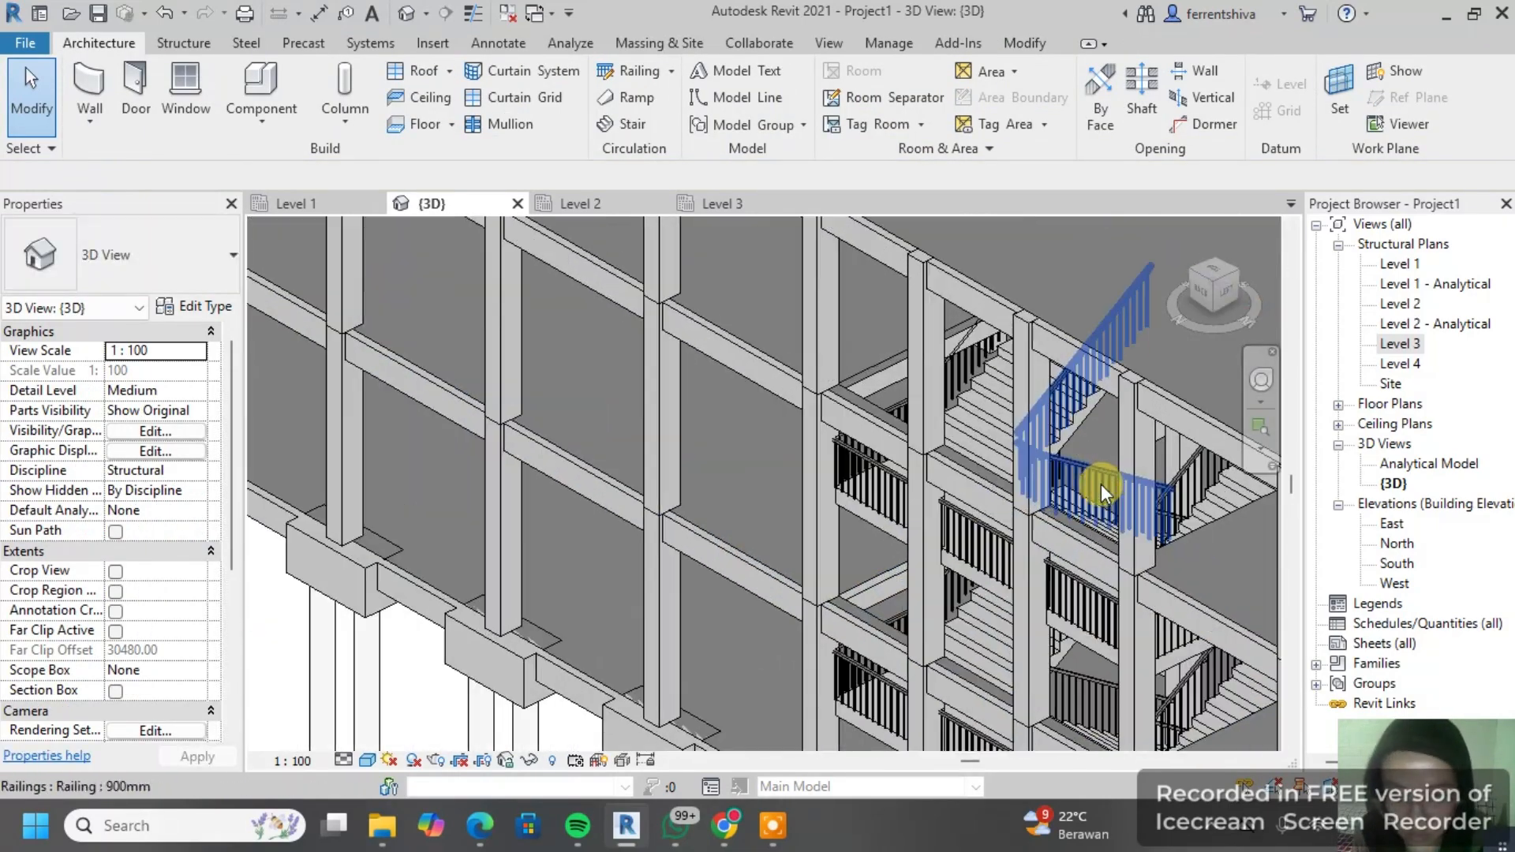
middle_click_drag(1066, 442, 865, 582, "shift")
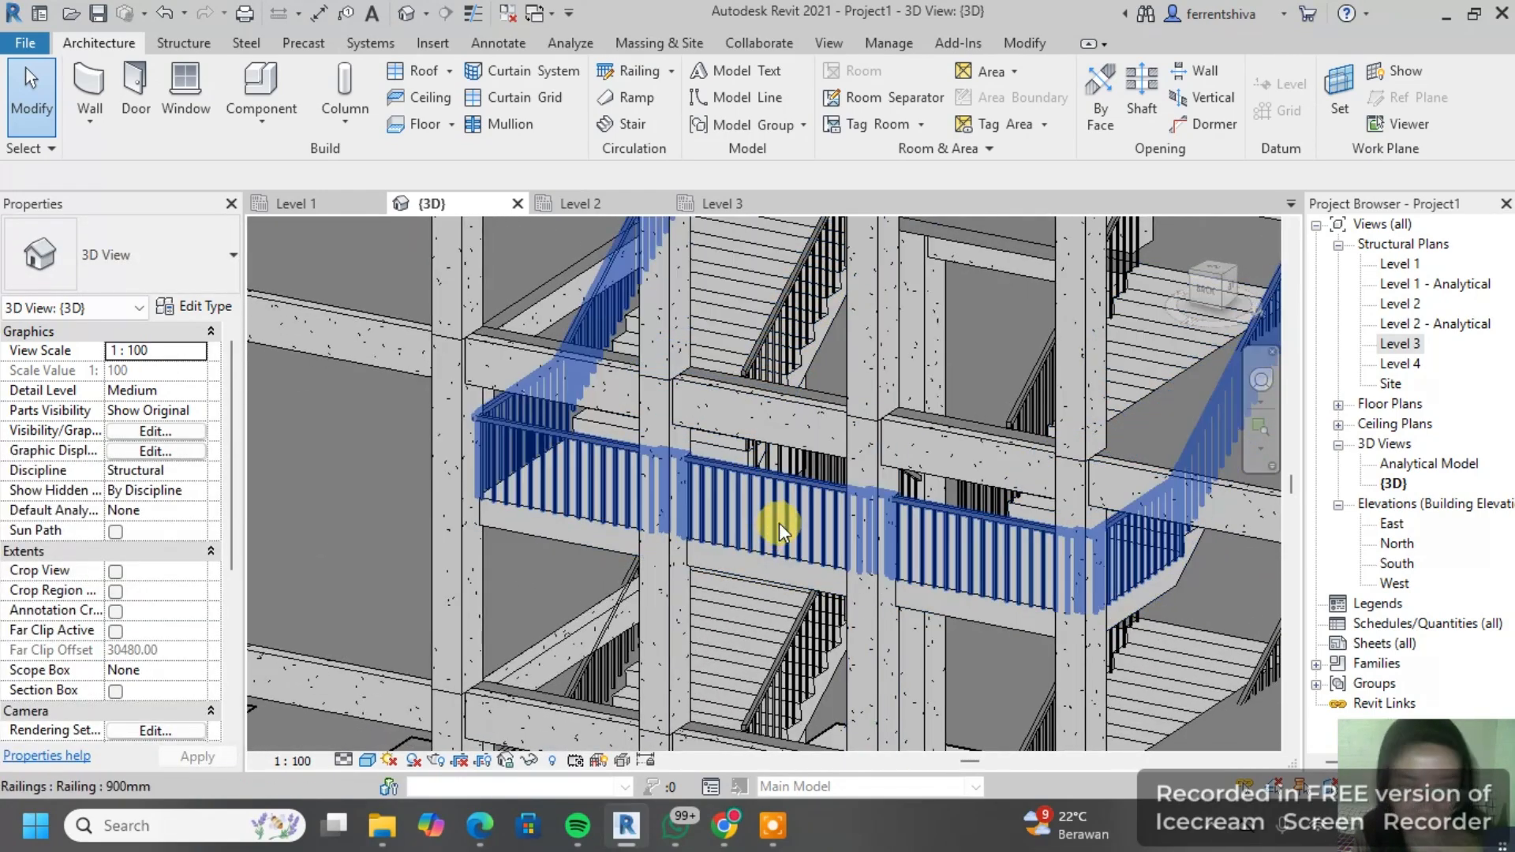
scroll(781, 522, "down", 2)
scroll(806, 290, "down", 5)
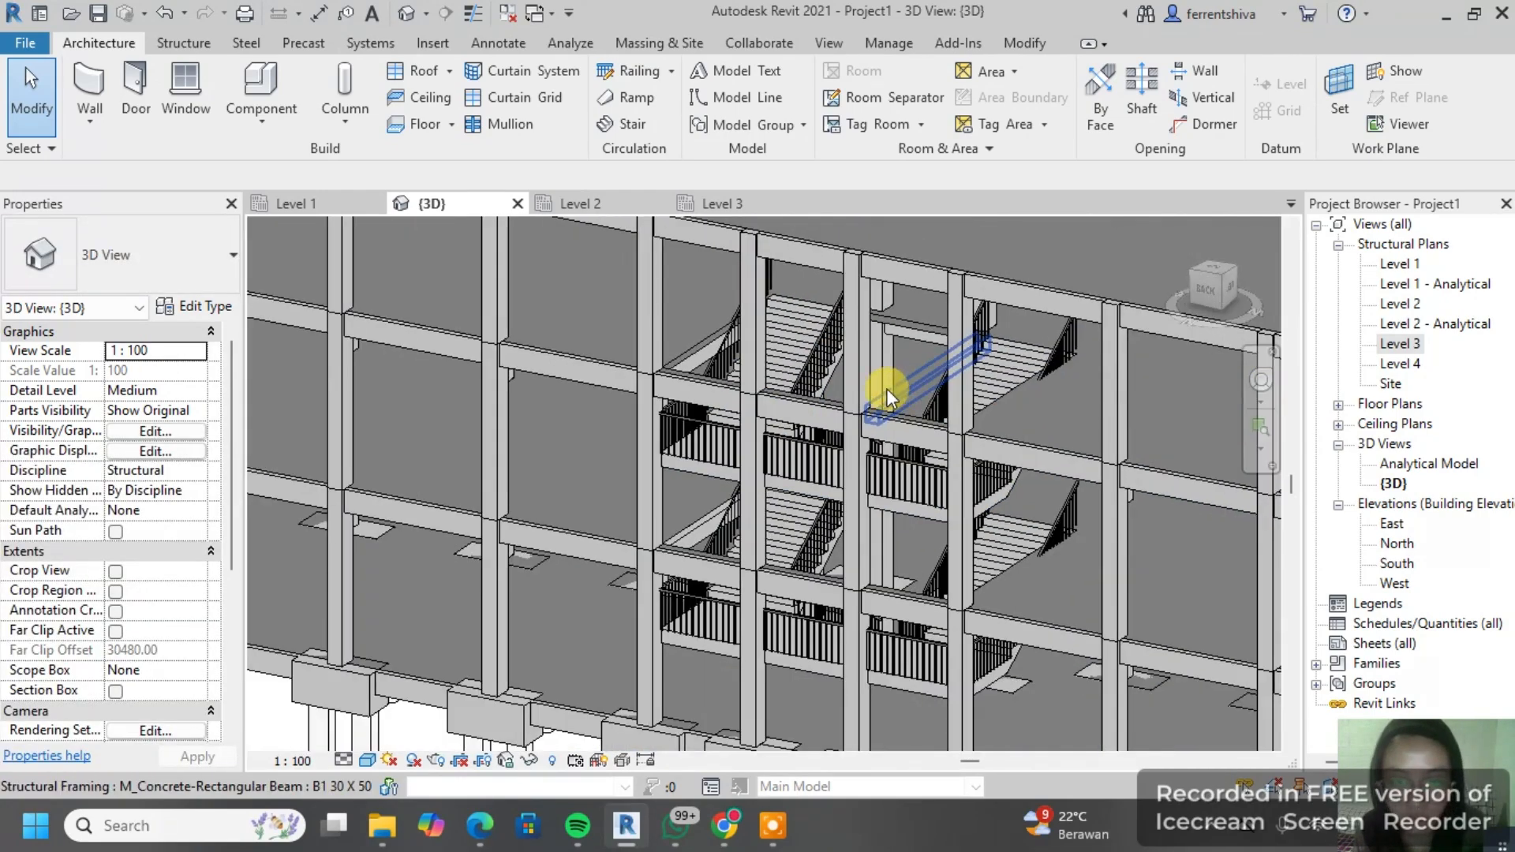
scroll(793, 319, "down", 1)
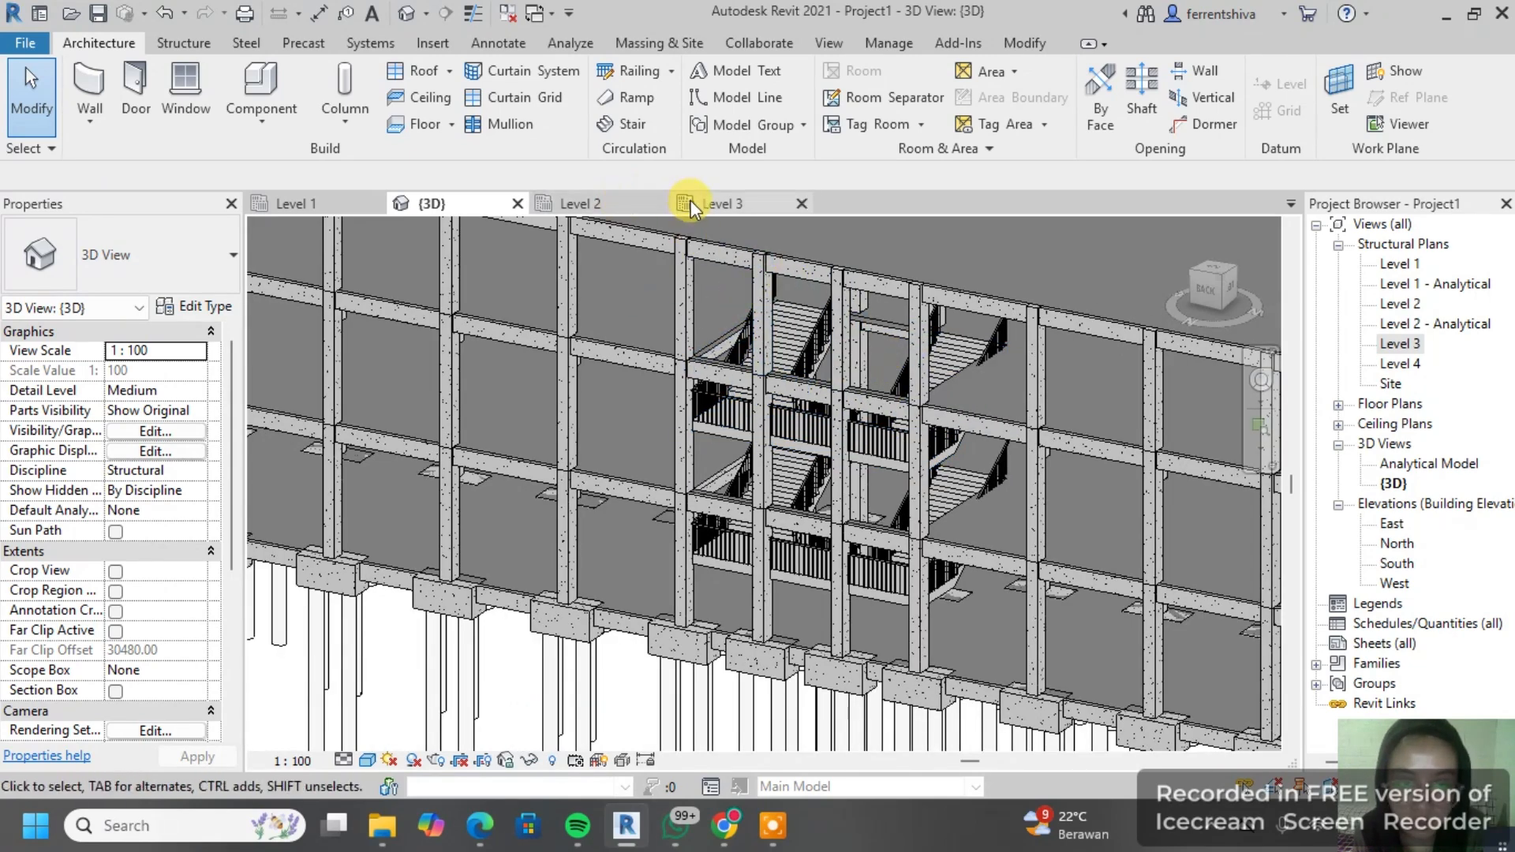
scroll(838, 295, "down", 2)
middle_click_drag(833, 285, 847, 399)
scroll(849, 399, "up", 2)
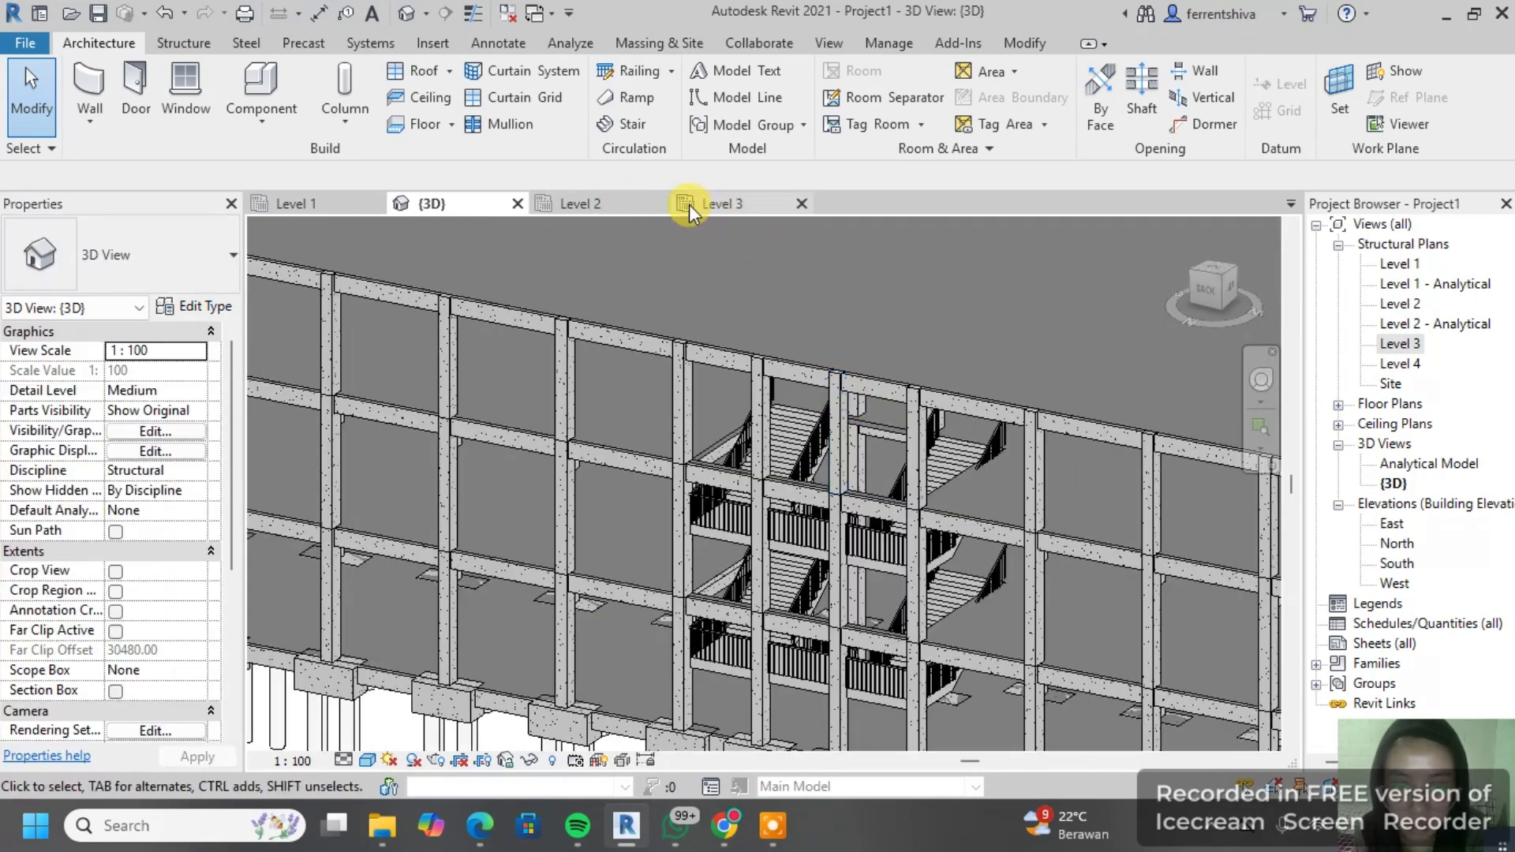
Step: In the Level 3 structural plan, draw a straight 100 cm wide, 20-riser cast-in-place stair run up to Level 4 between grids I and J
left_click(689, 206)
scroll(904, 552, "down", 2)
scroll(775, 453, "up", 2)
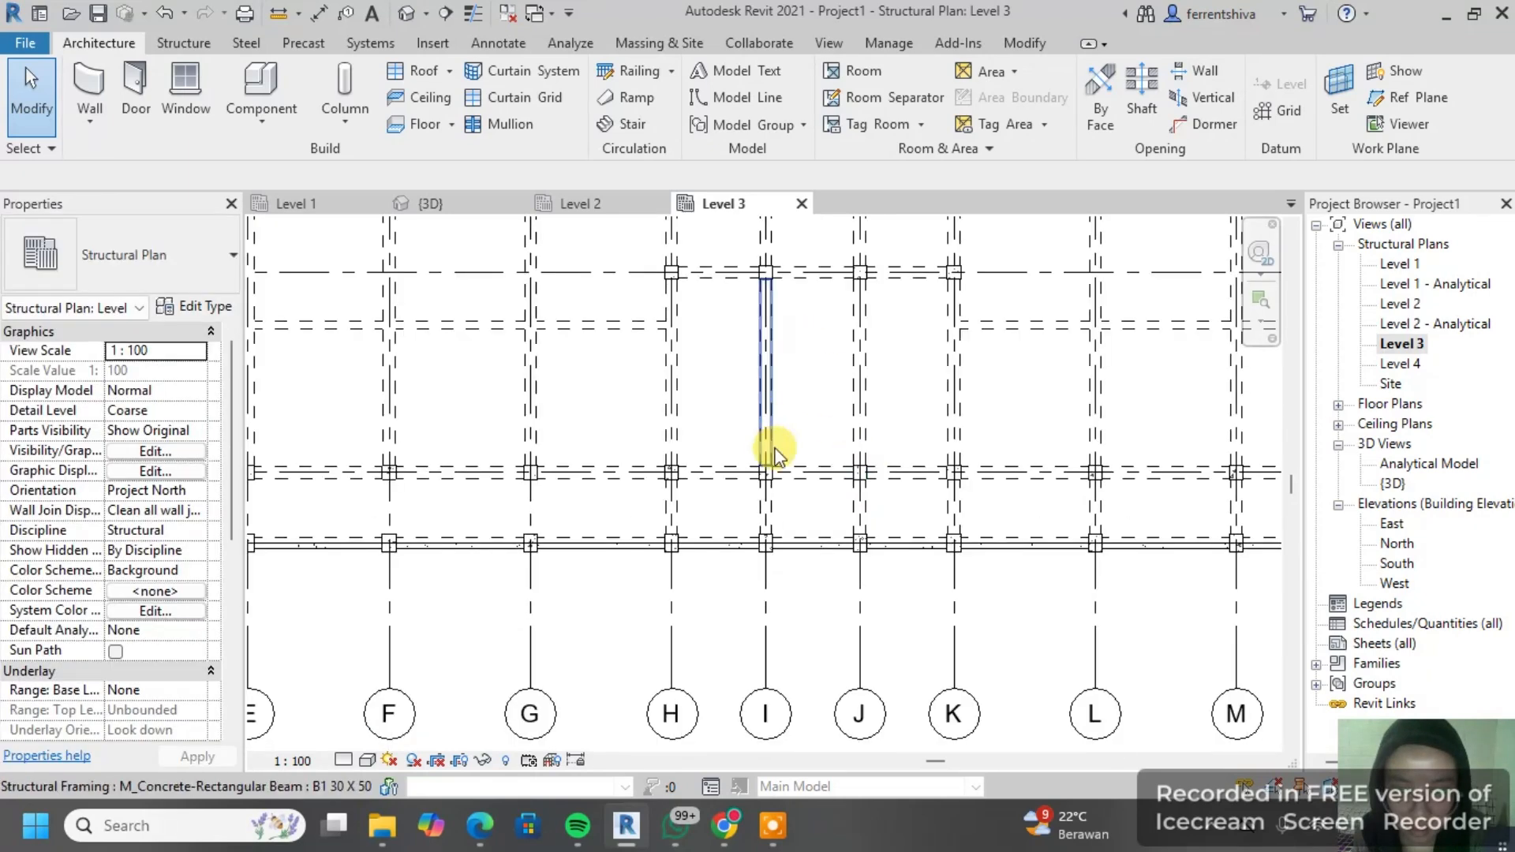
scroll(828, 423, "up", 2)
scroll(834, 418, "down", 2)
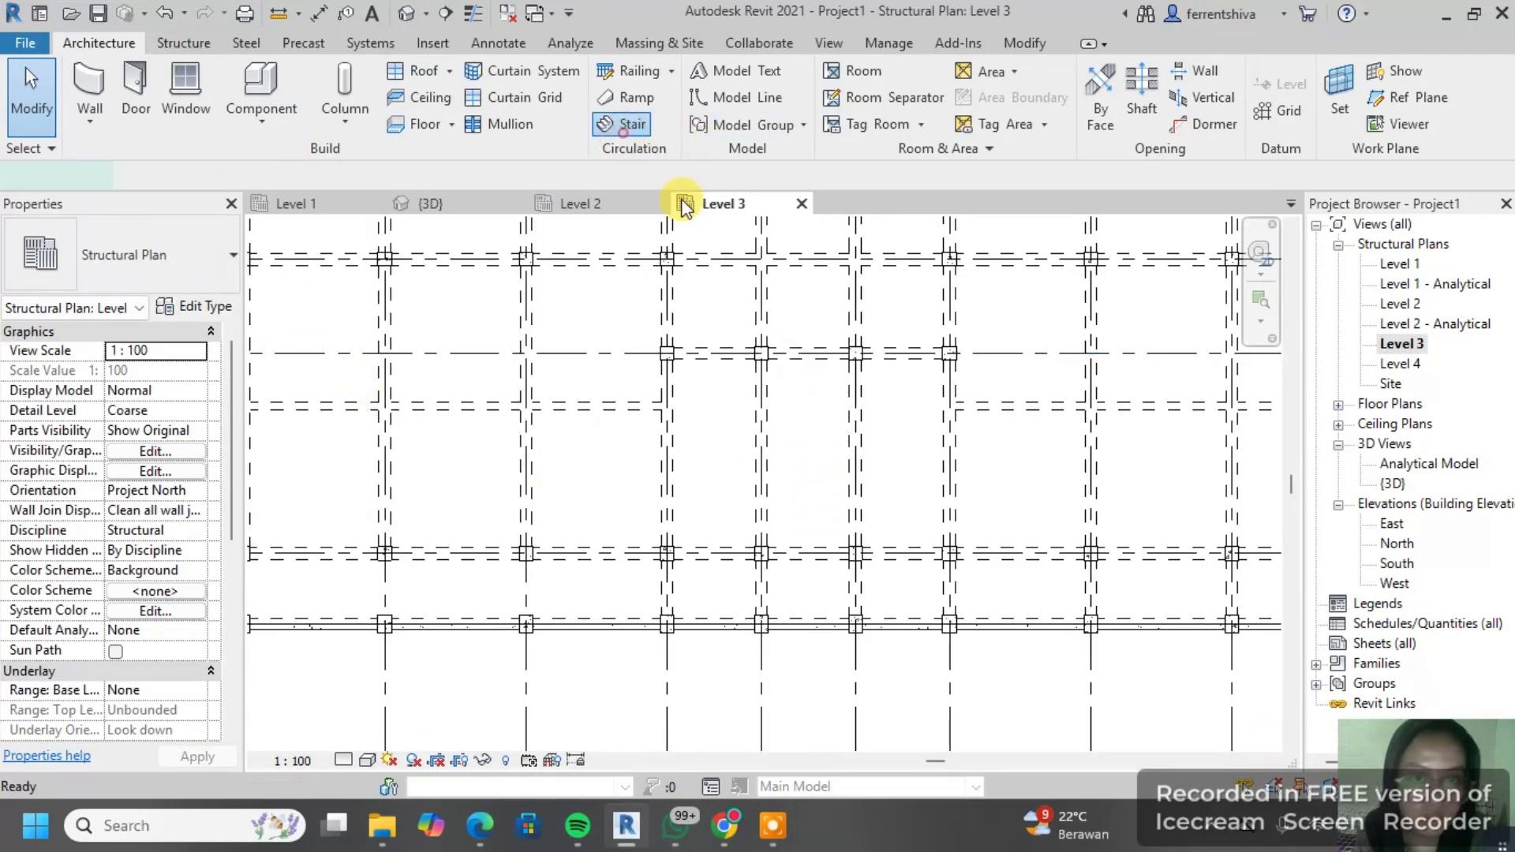
left_click(625, 125)
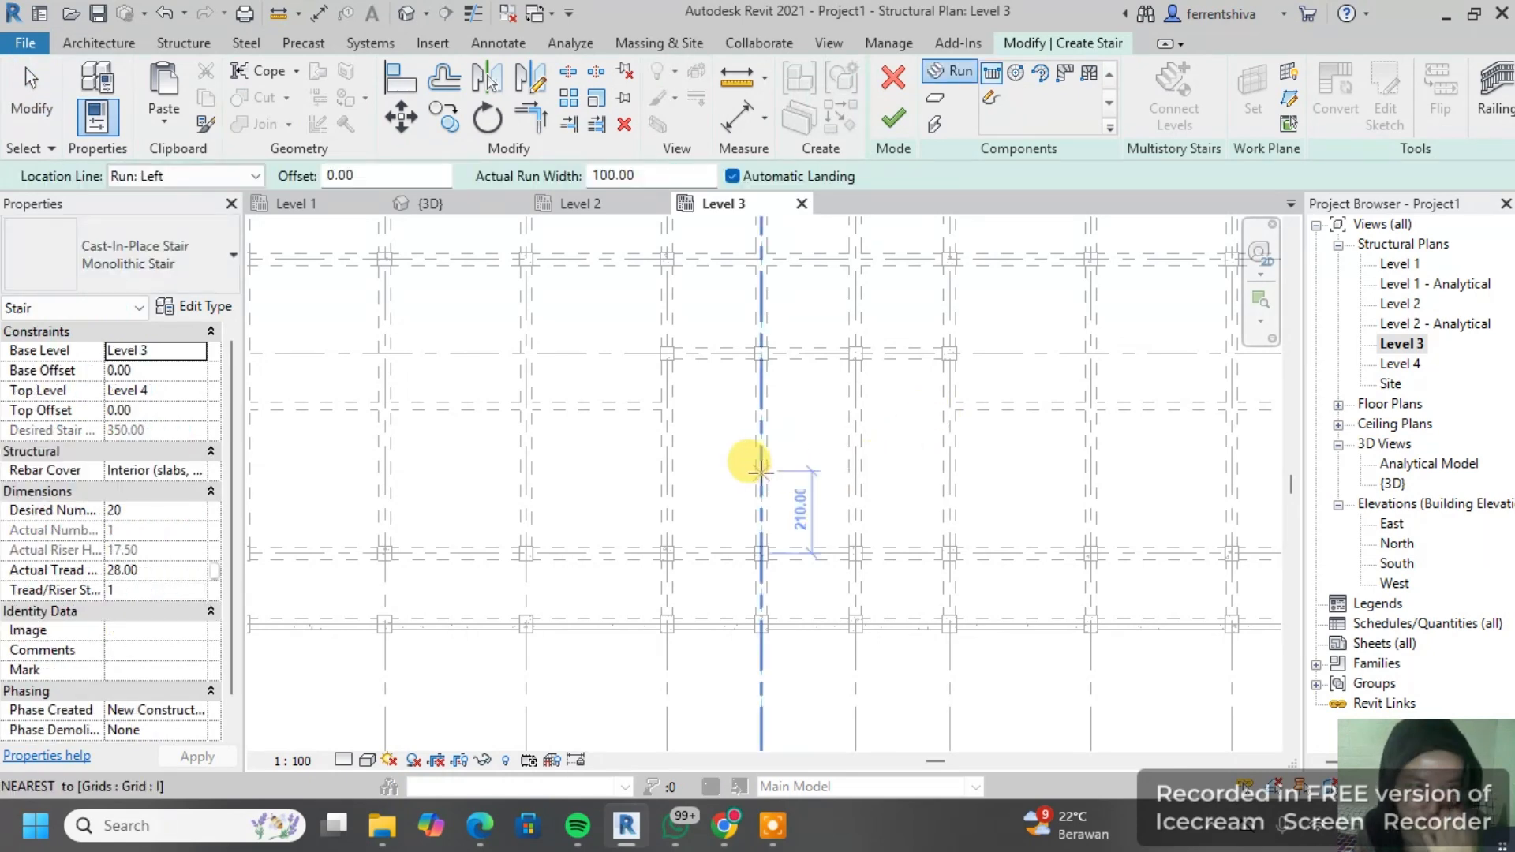
scroll(824, 534, "up", 1)
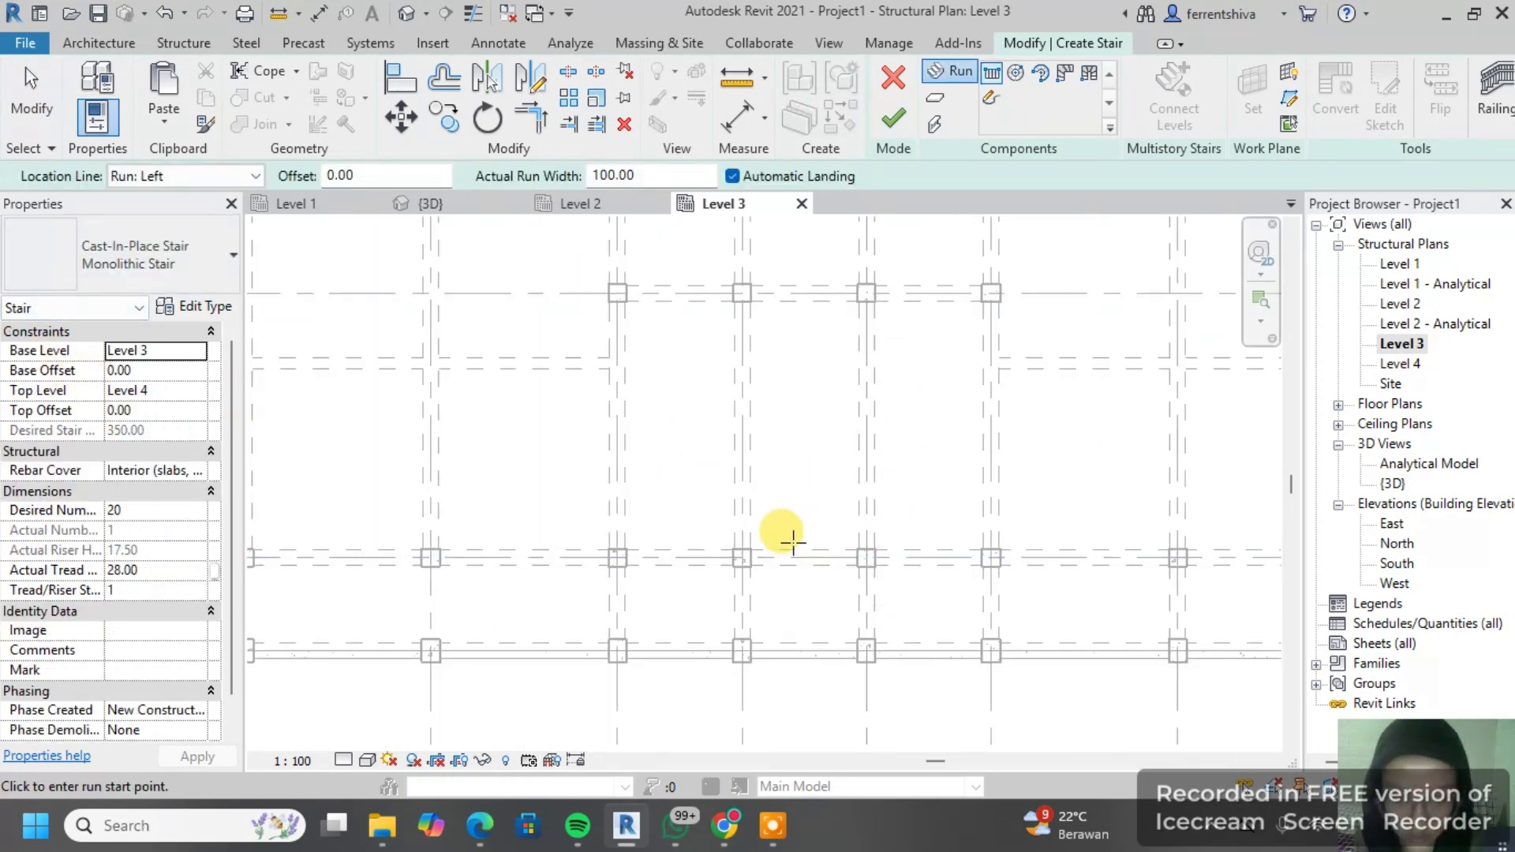
left_click(813, 543)
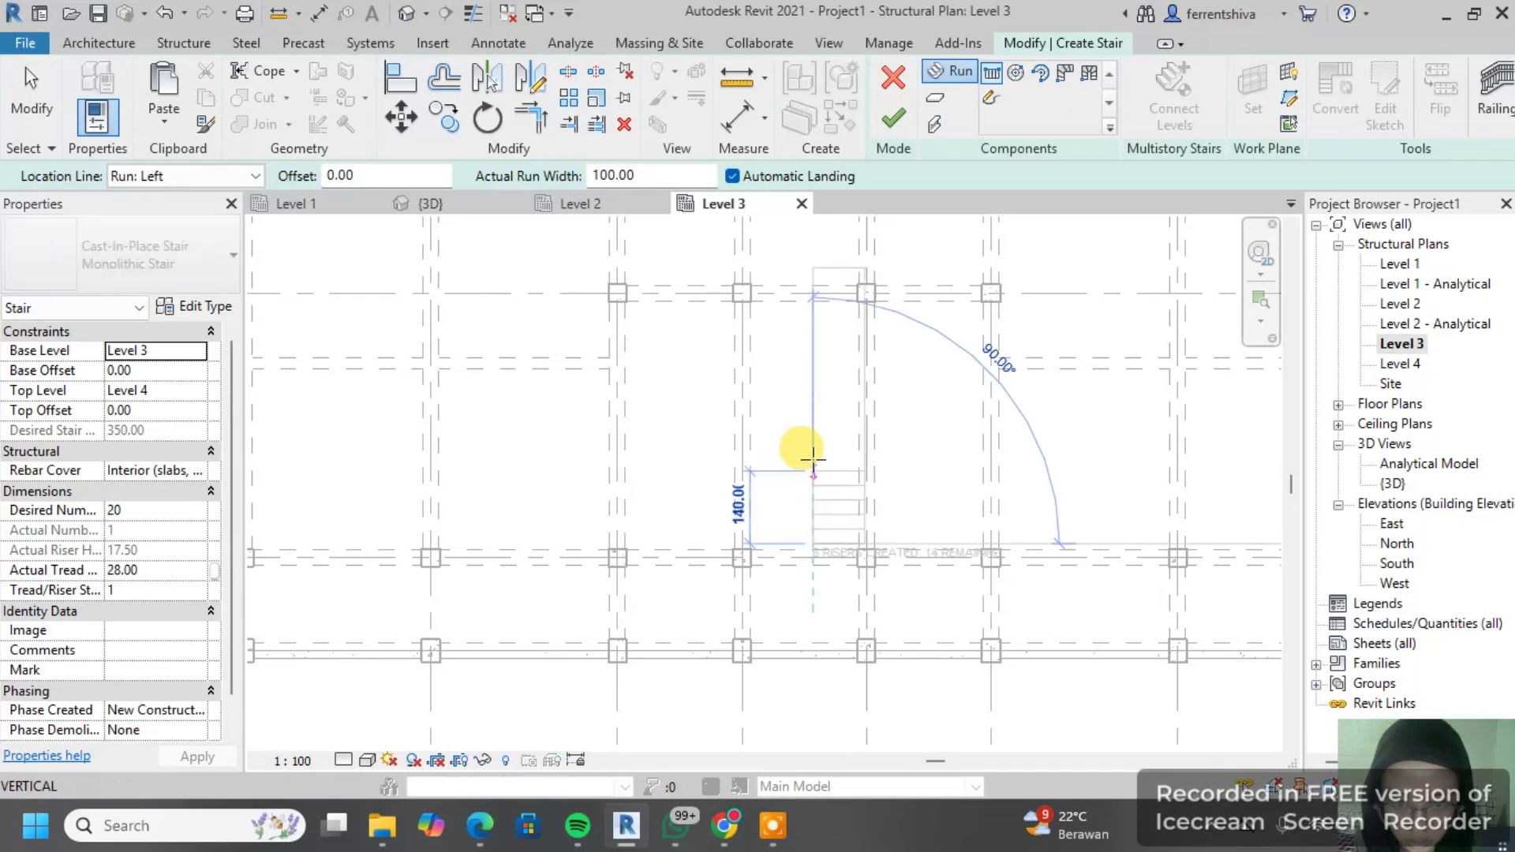
scroll(812, 384, "up", 2)
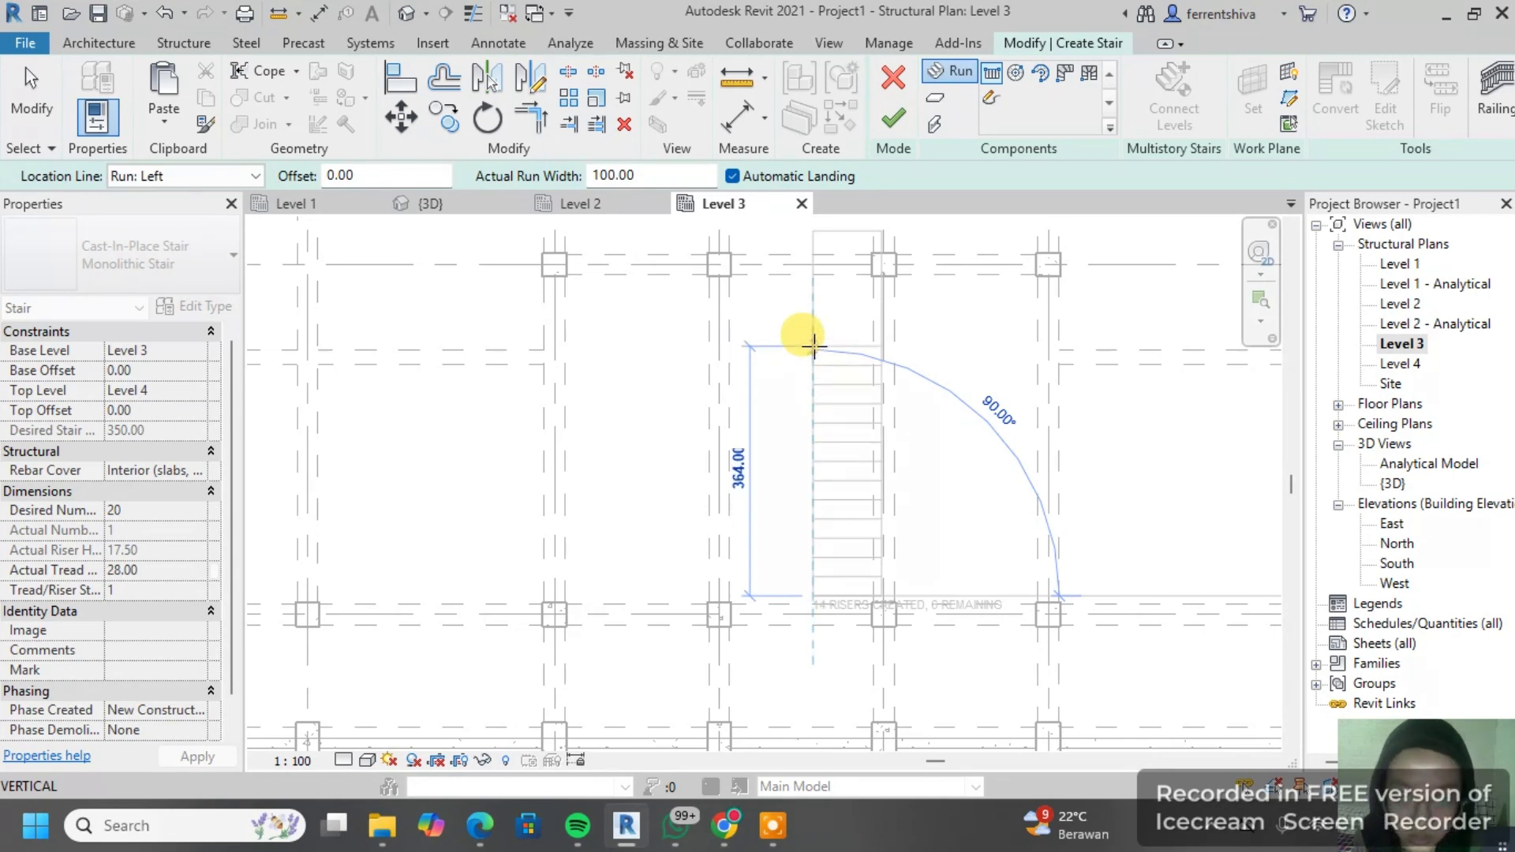
middle_click_drag(823, 231, 817, 302)
left_click(805, 254)
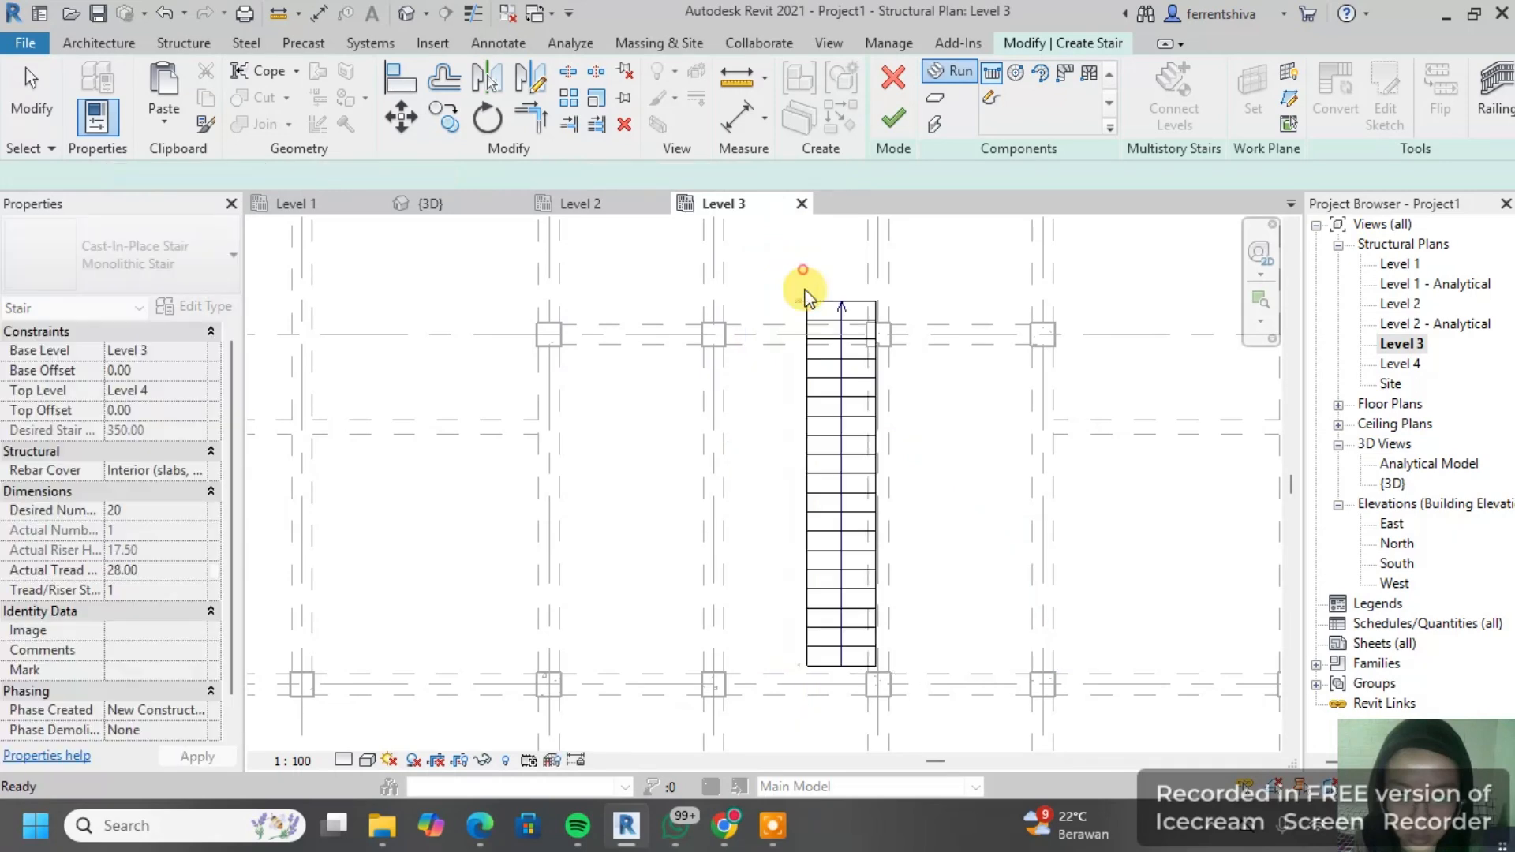
key("Escape")
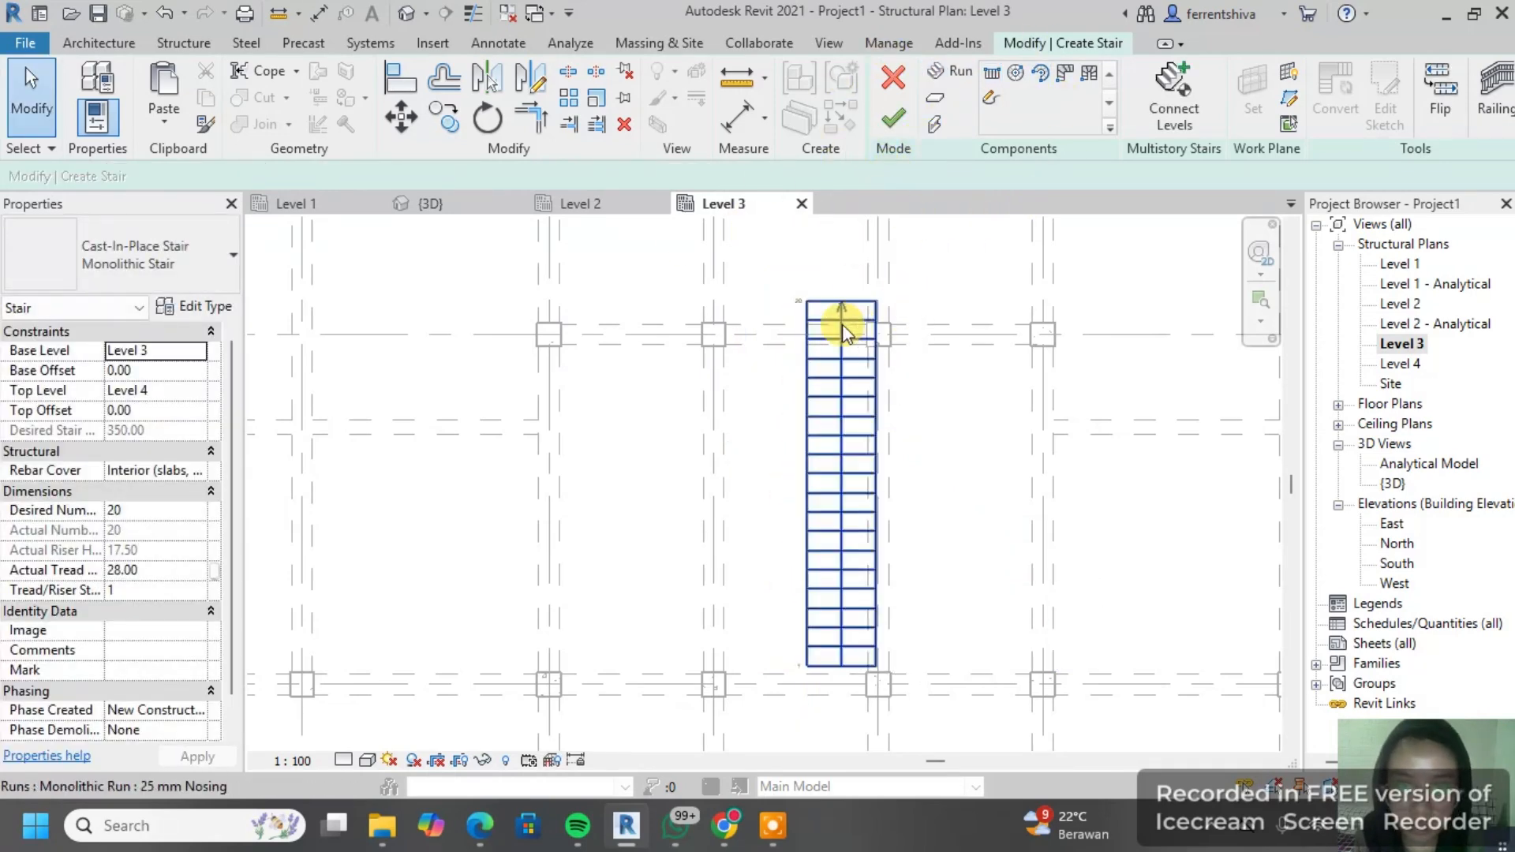
Step: Move the new run about 16 cm horizontally away from grid J, finish the stair and show it in the 3D view
left_click(402, 118)
scroll(915, 679, "up", 5)
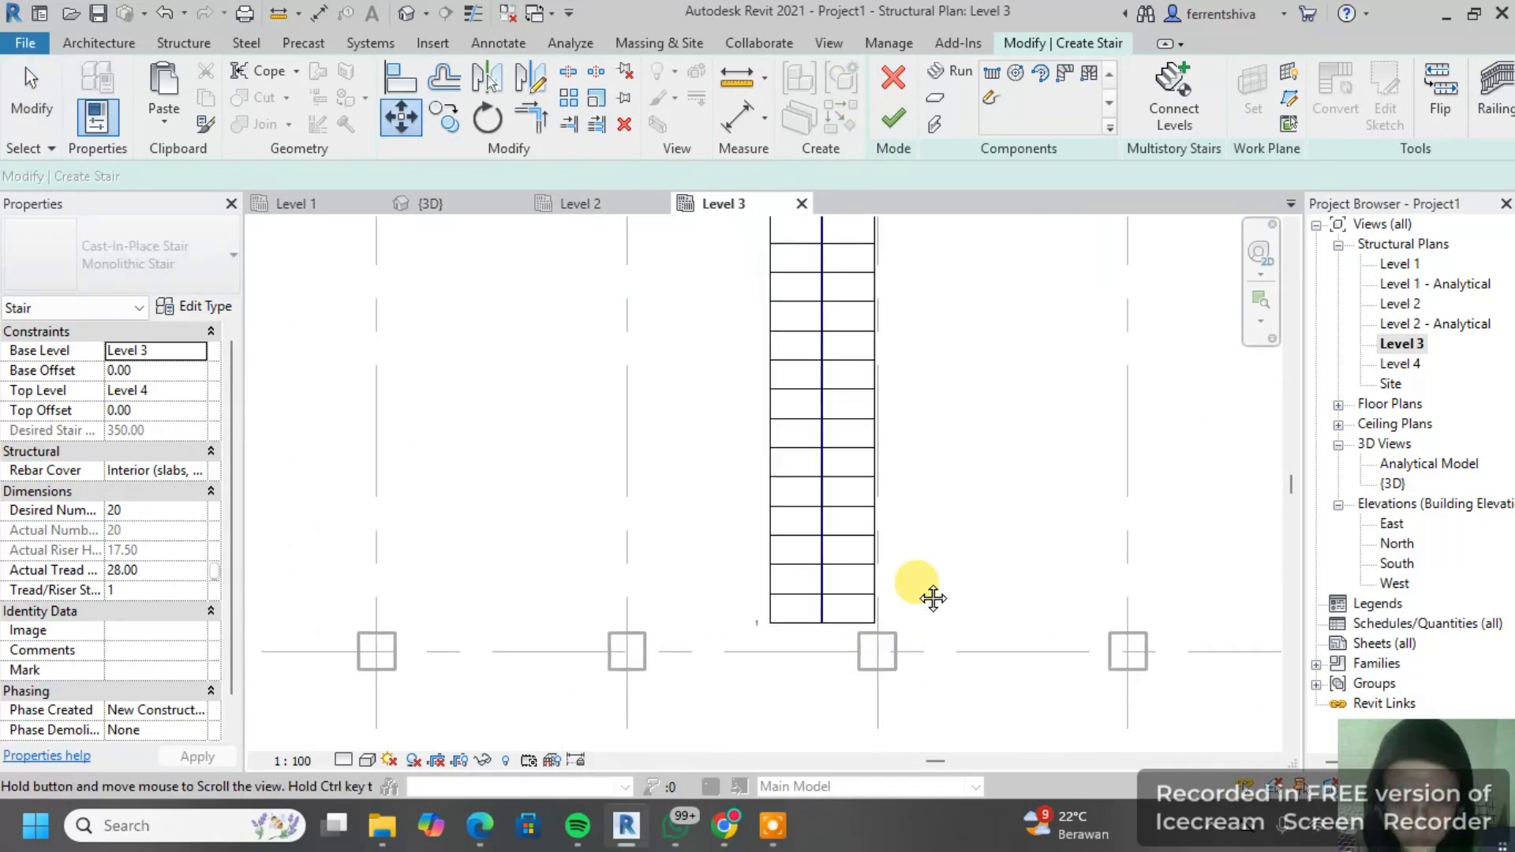
left_click(904, 562)
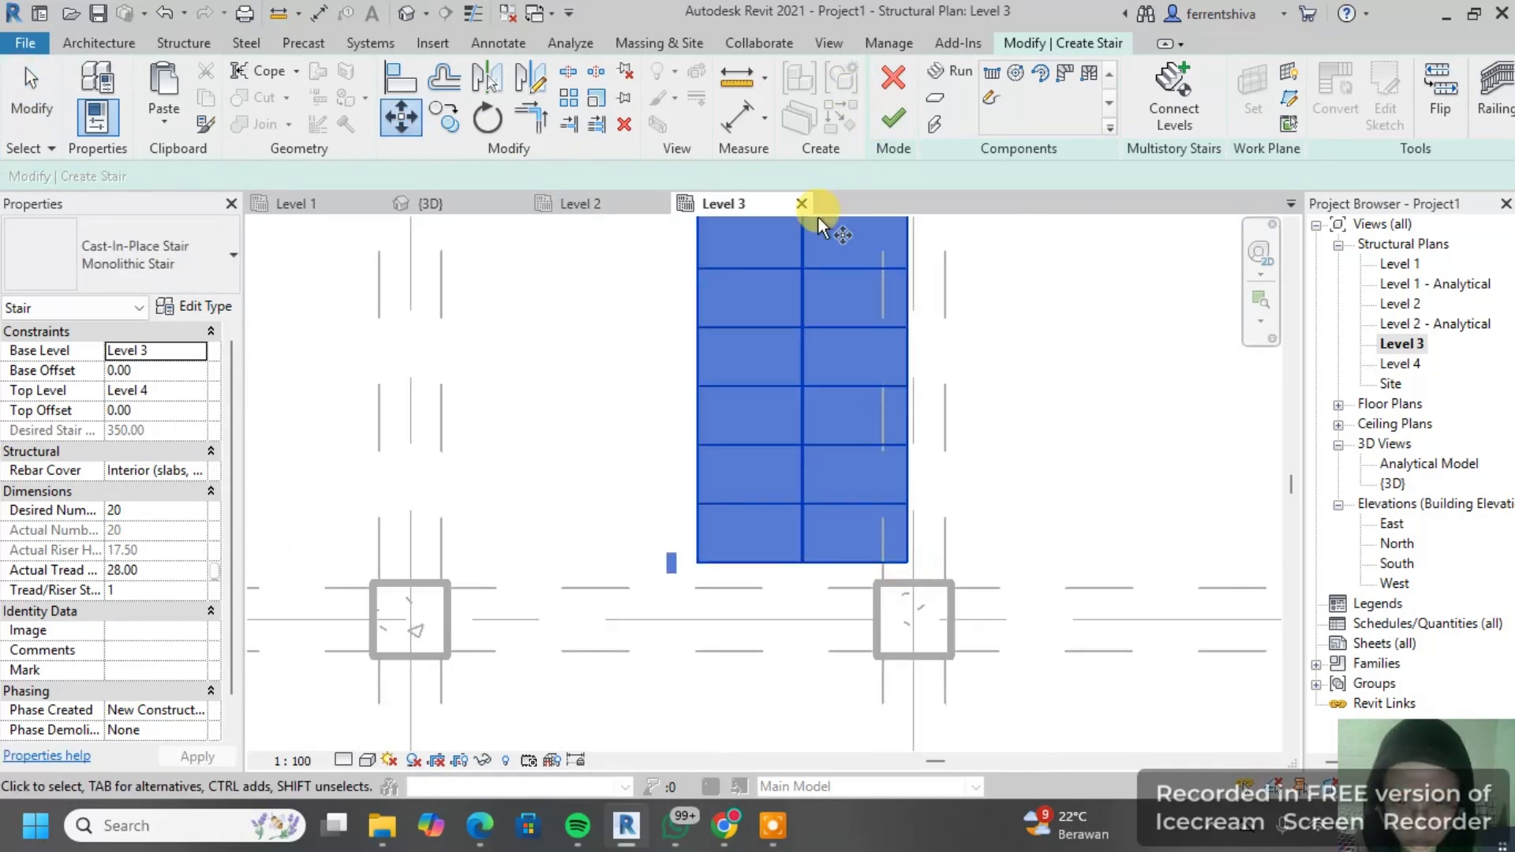
left_click(384, 124)
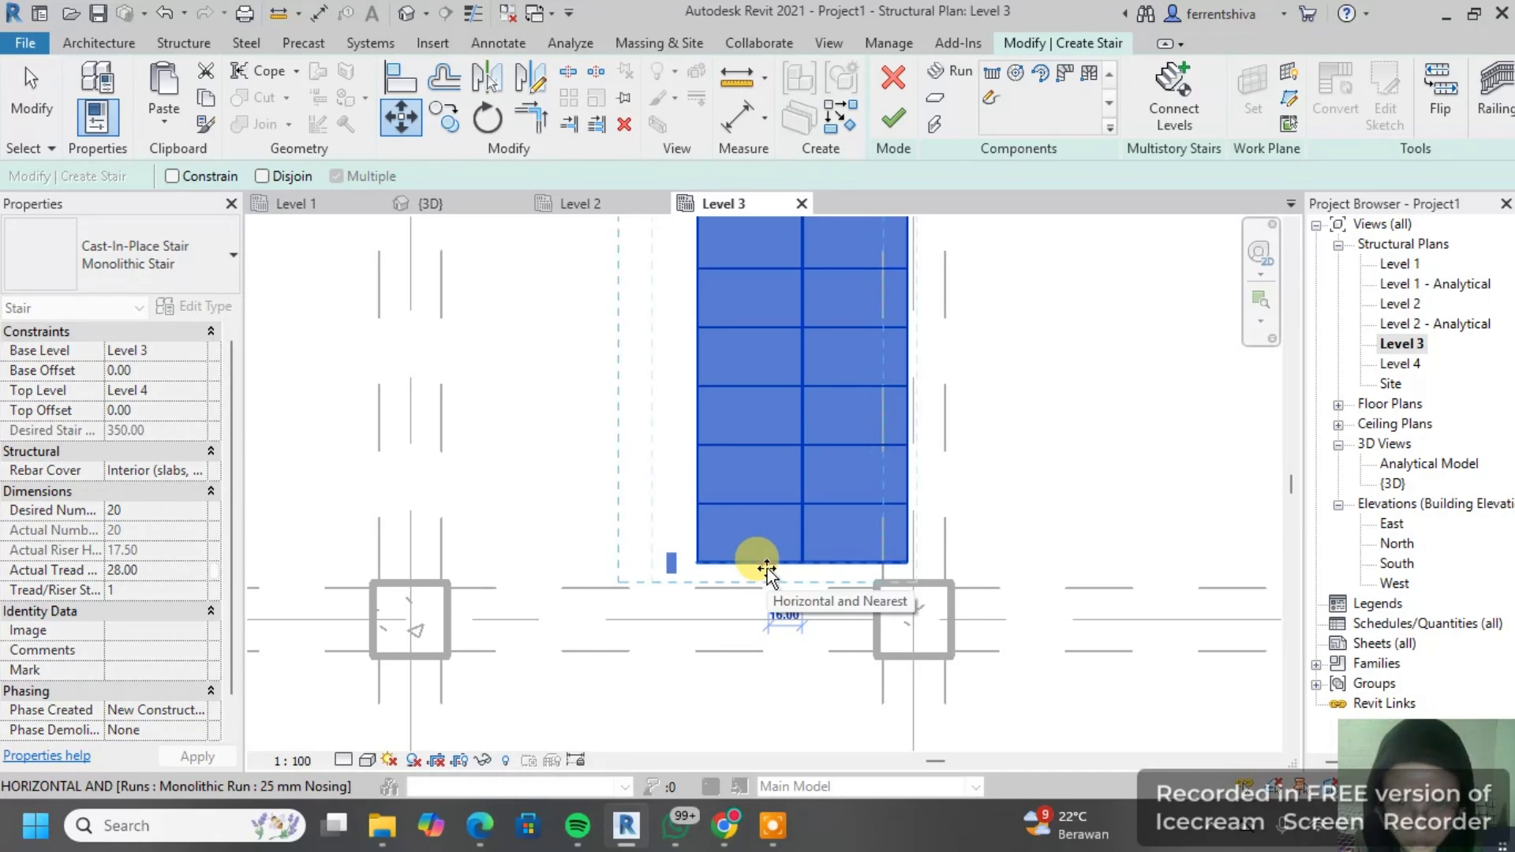
left_click(766, 565)
scroll(833, 292, "down", 2)
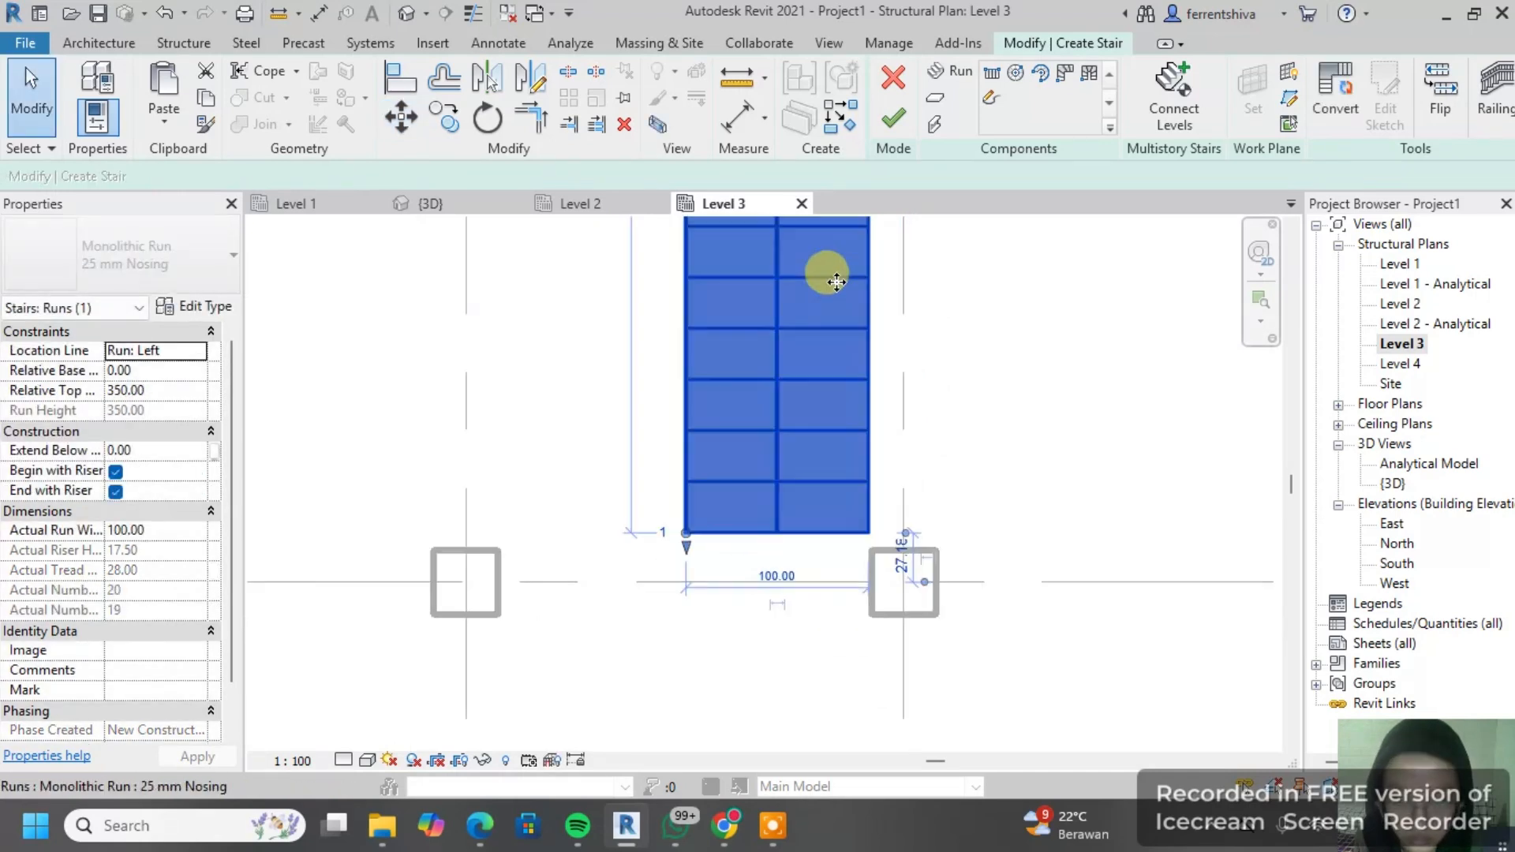
left_click(893, 122)
left_click(458, 207)
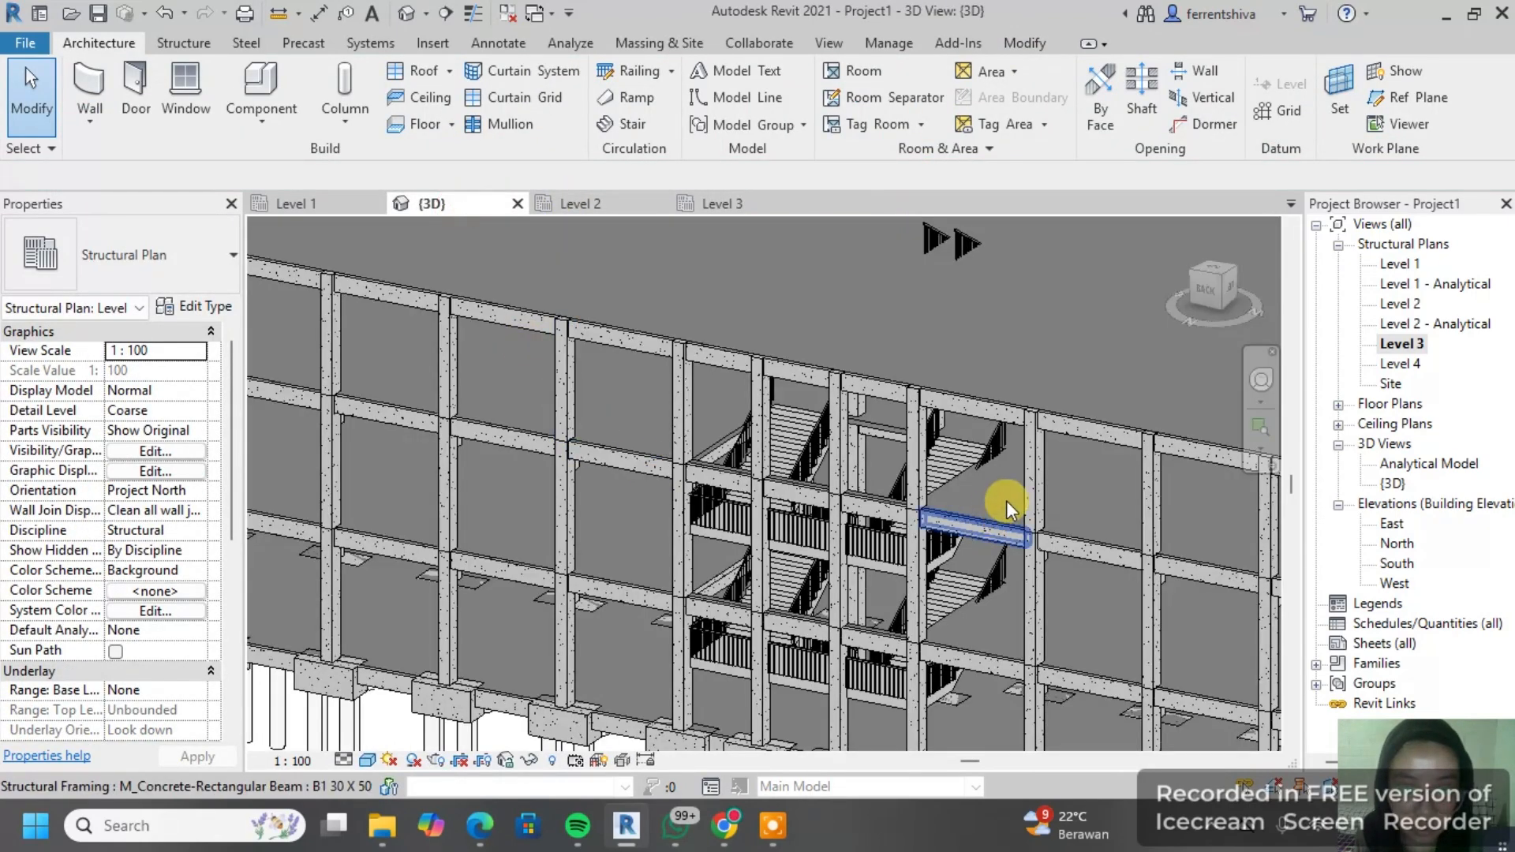
middle_click_drag(1112, 476, 599, 309, "shift")
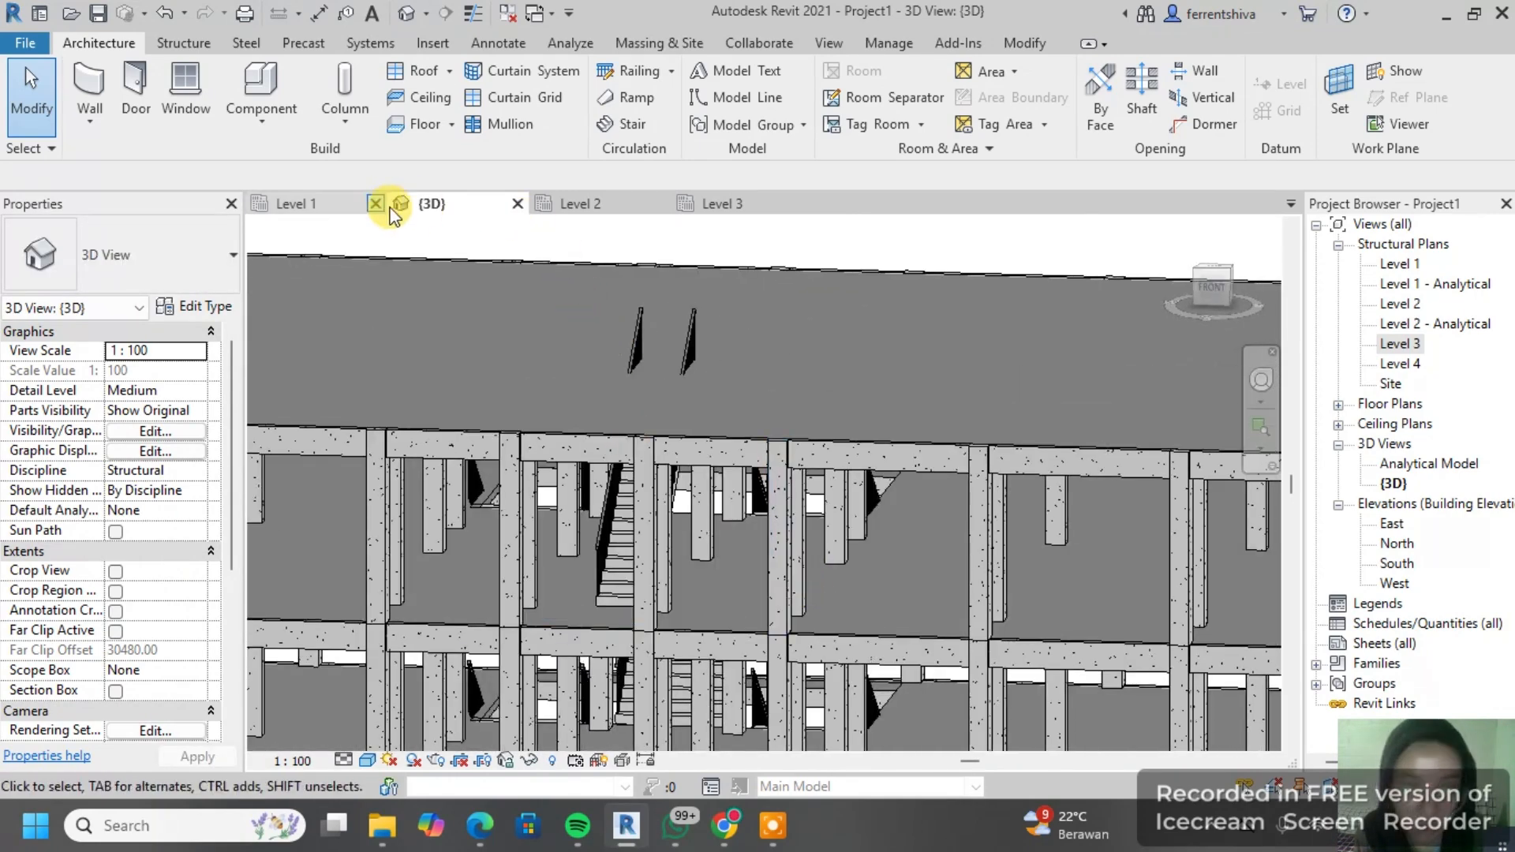
Step: Show the Level 4 structural plan and open the Level 4 floor's boundary for editing around the new stair
double_click(1401, 364)
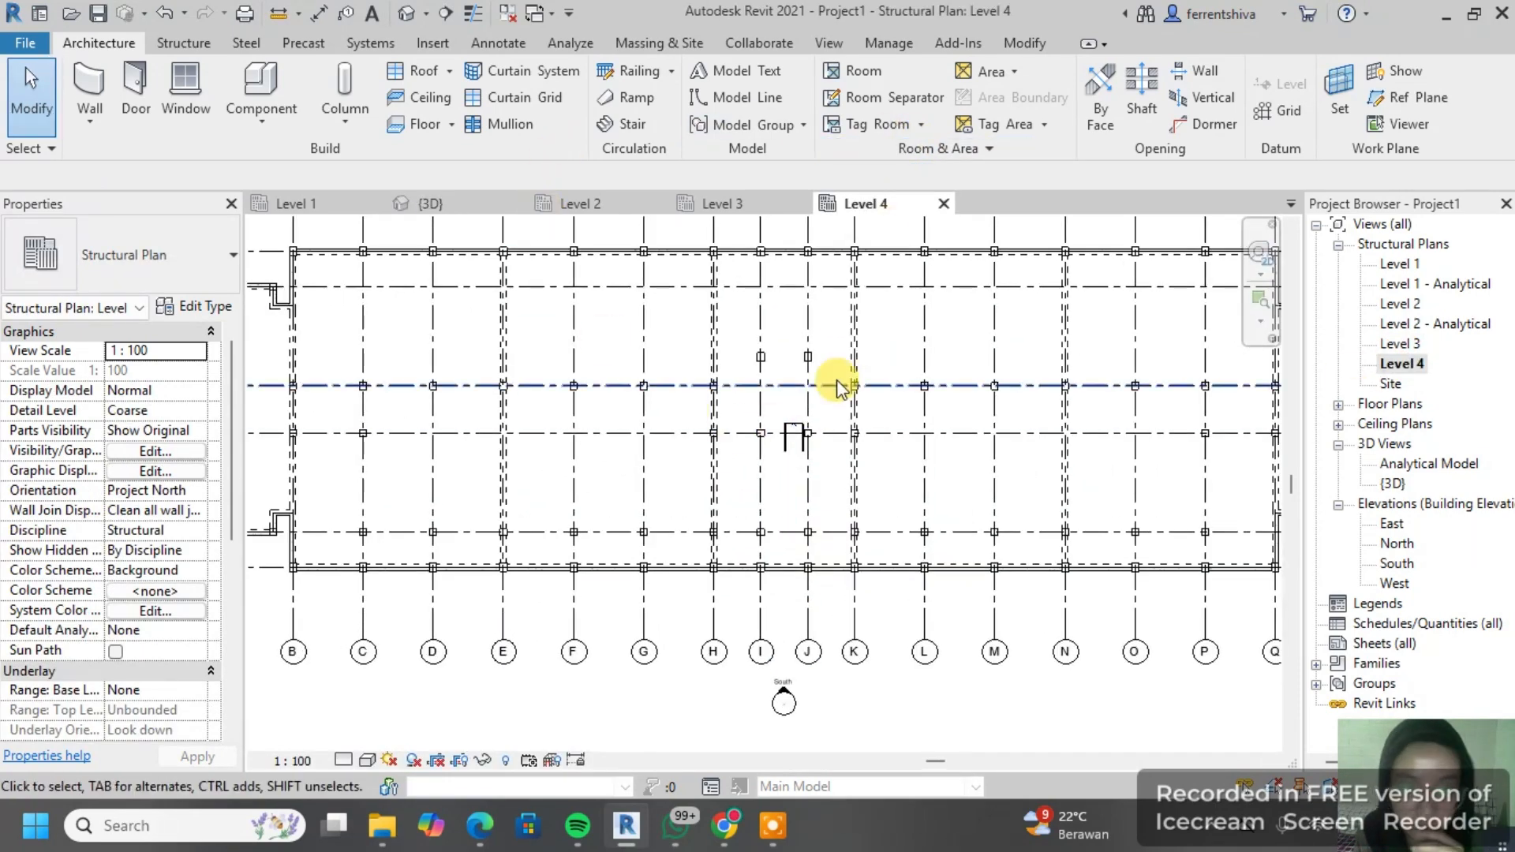
double_click(490, 250)
scroll(771, 450, "up", 4)
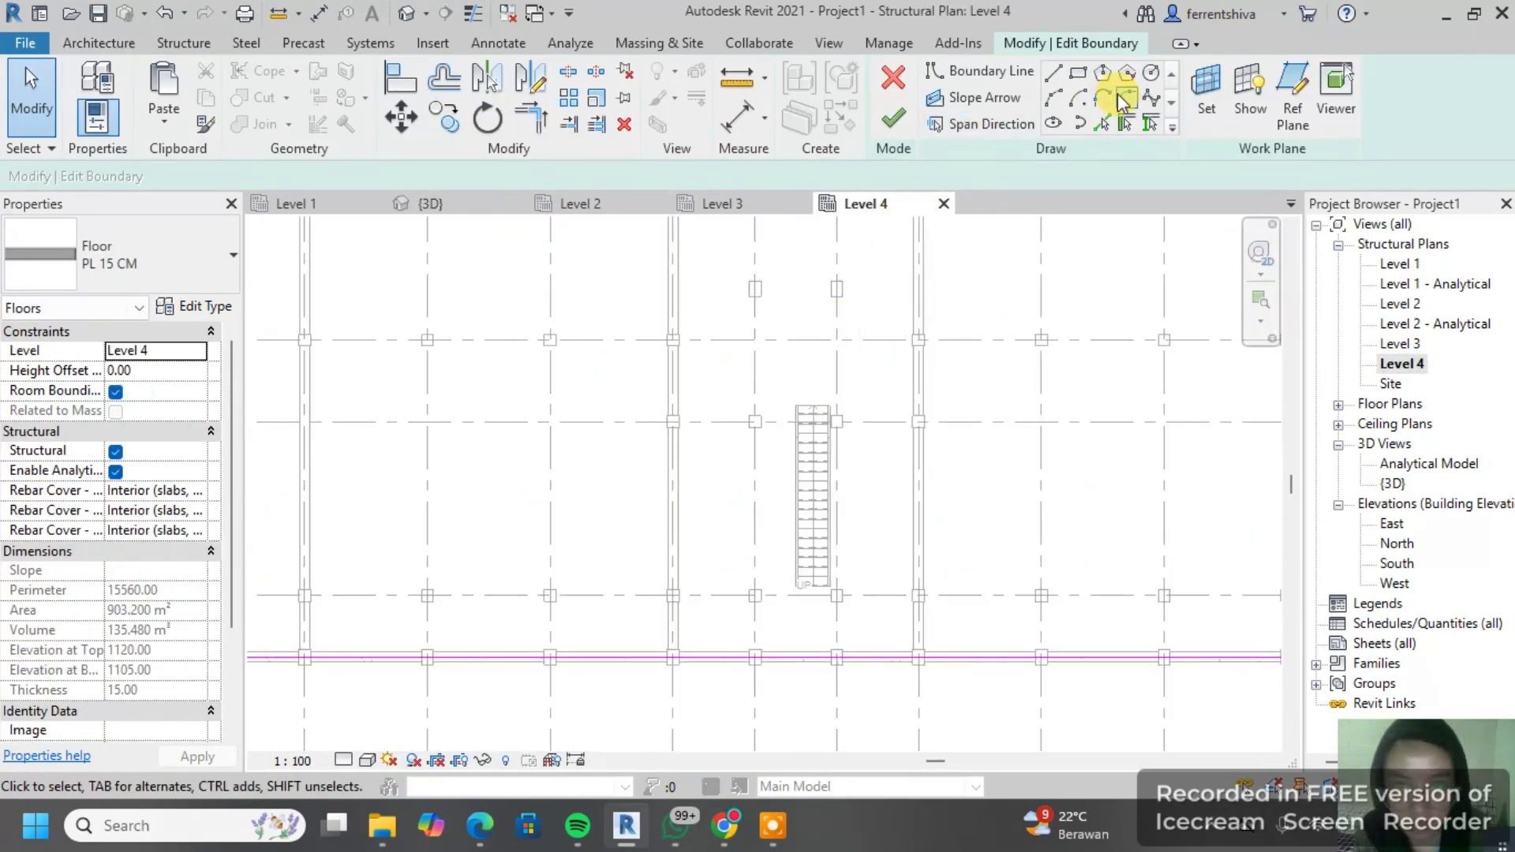
scroll(798, 442, "up", 3)
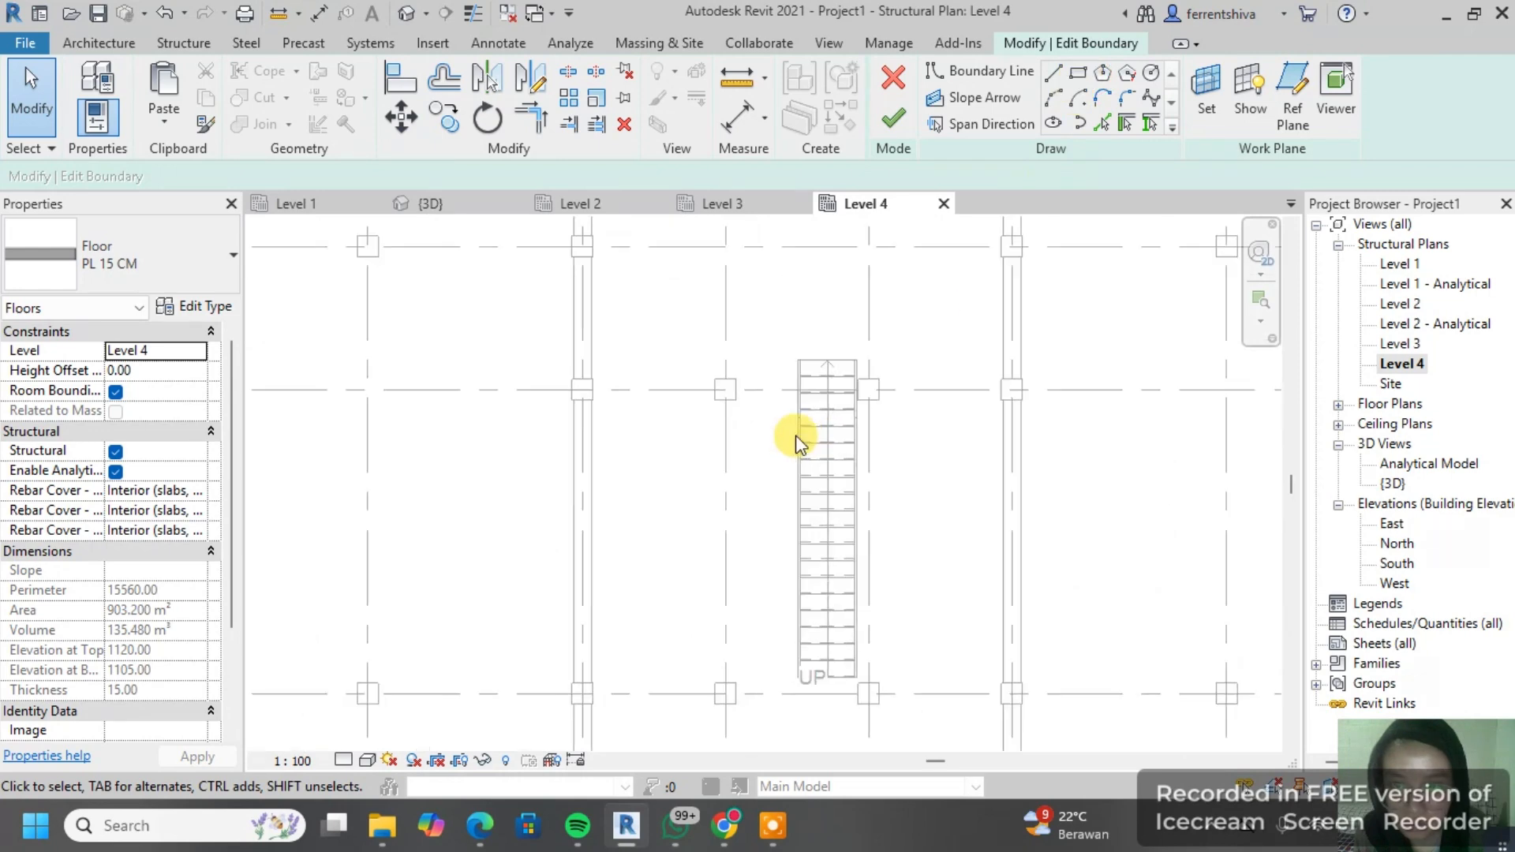
Step: Draw a rectangular opening along the outer edges of the straight stair in the Level 4 floor and finish the boundary
left_click(1081, 75)
scroll(809, 367, "up", 5)
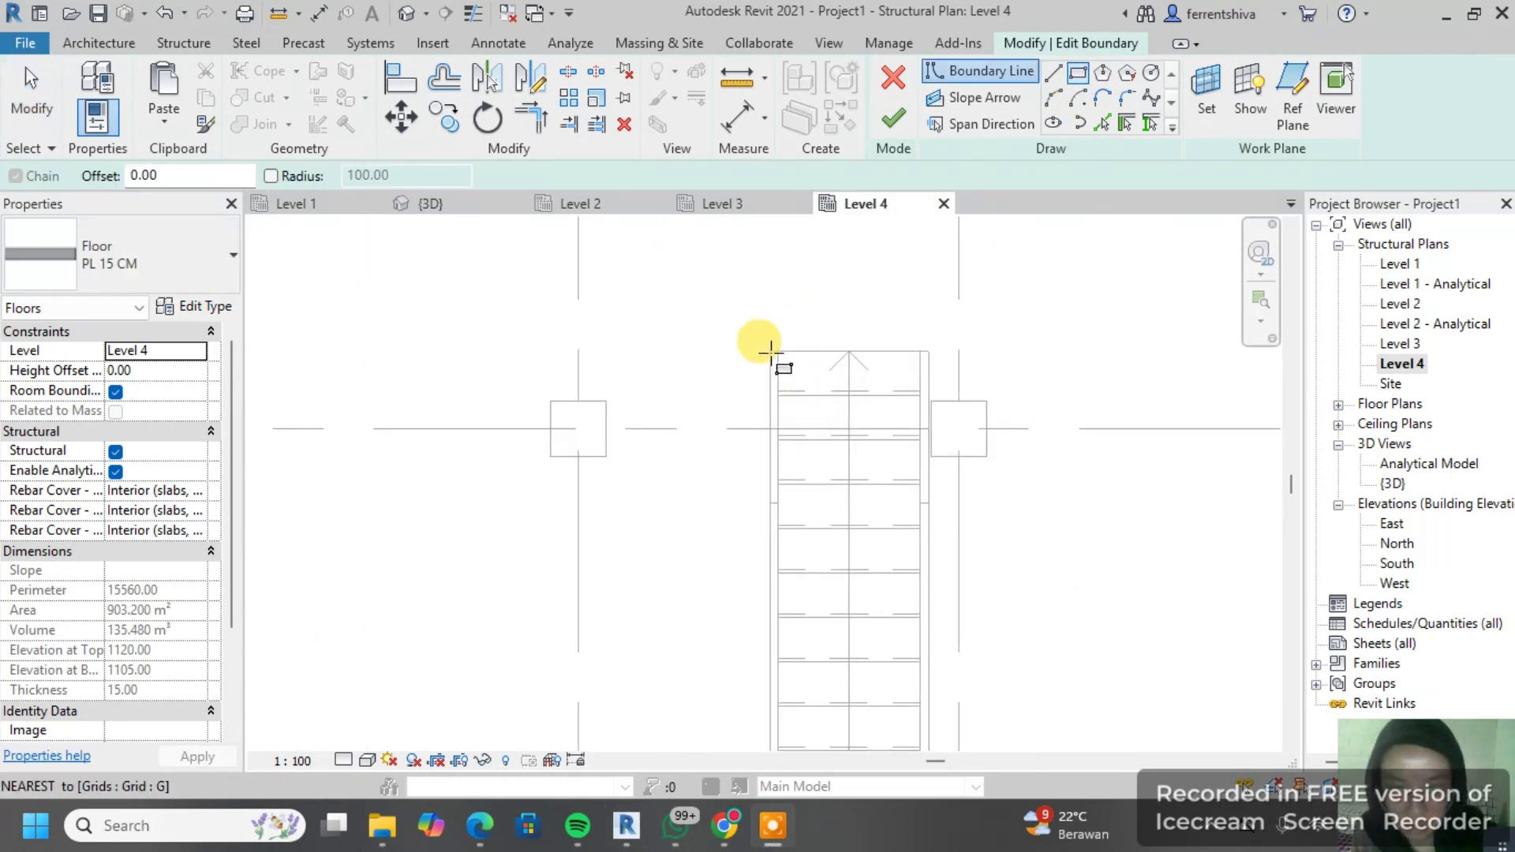
scroll(937, 341, "up", 2)
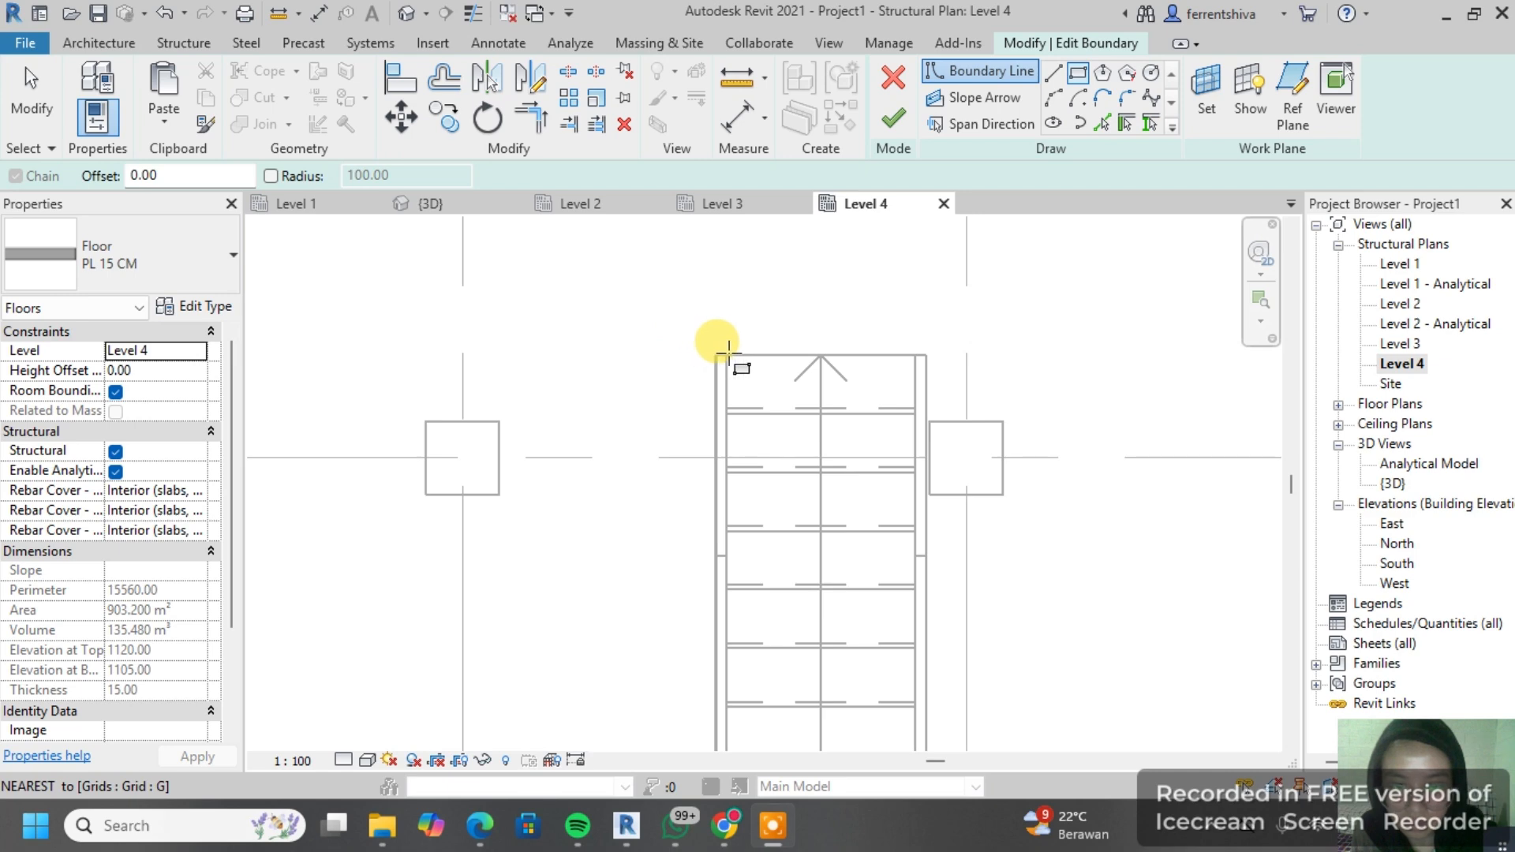
scroll(915, 326, "down", 2)
left_click(931, 352)
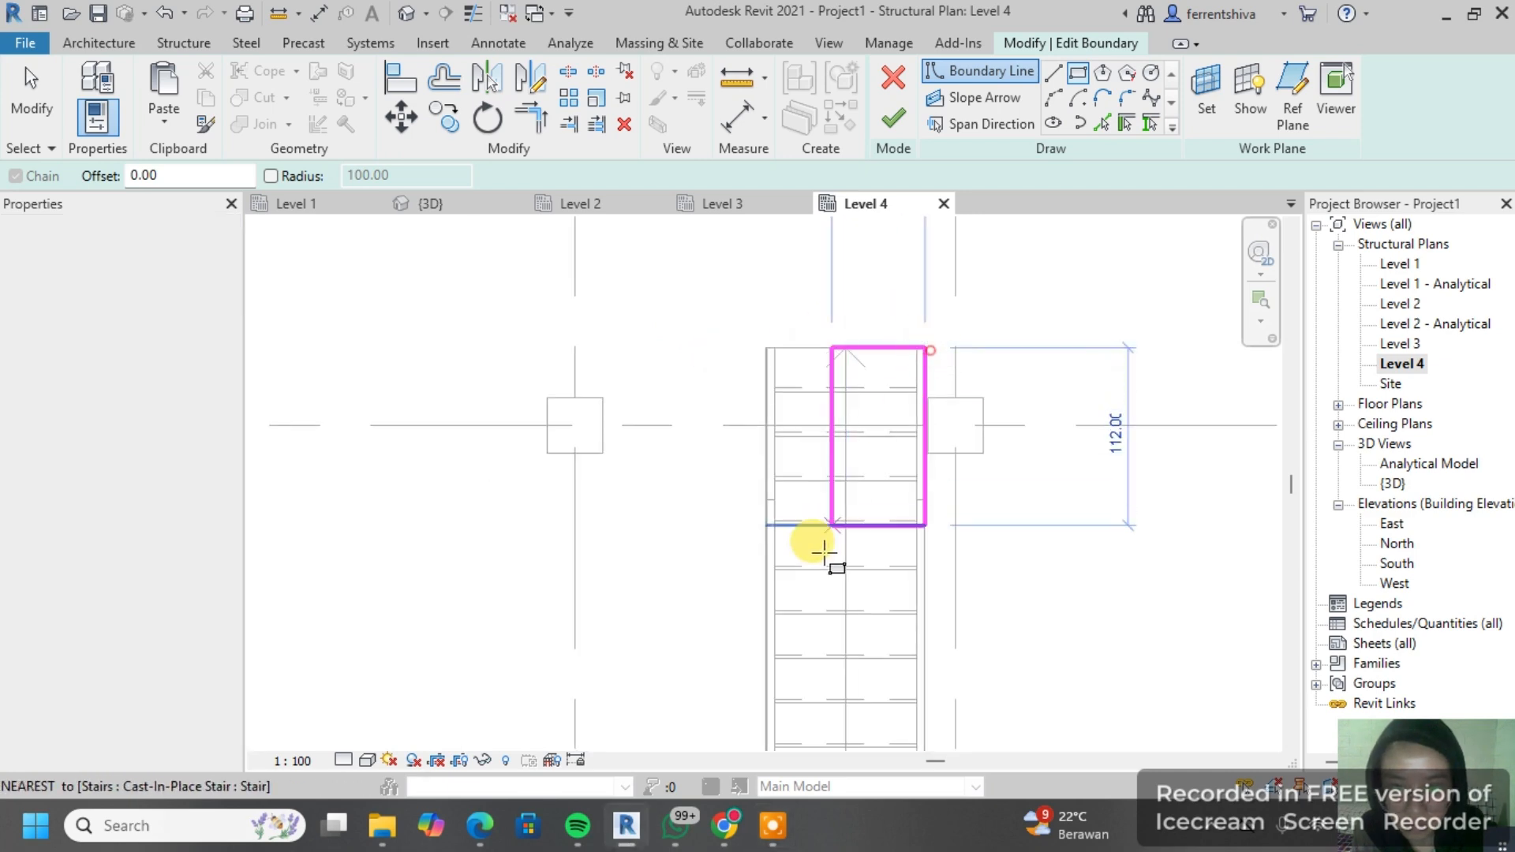
scroll(821, 552, "down", 3)
middle_click_drag(820, 551, 845, 402)
scroll(838, 502, "up", 3)
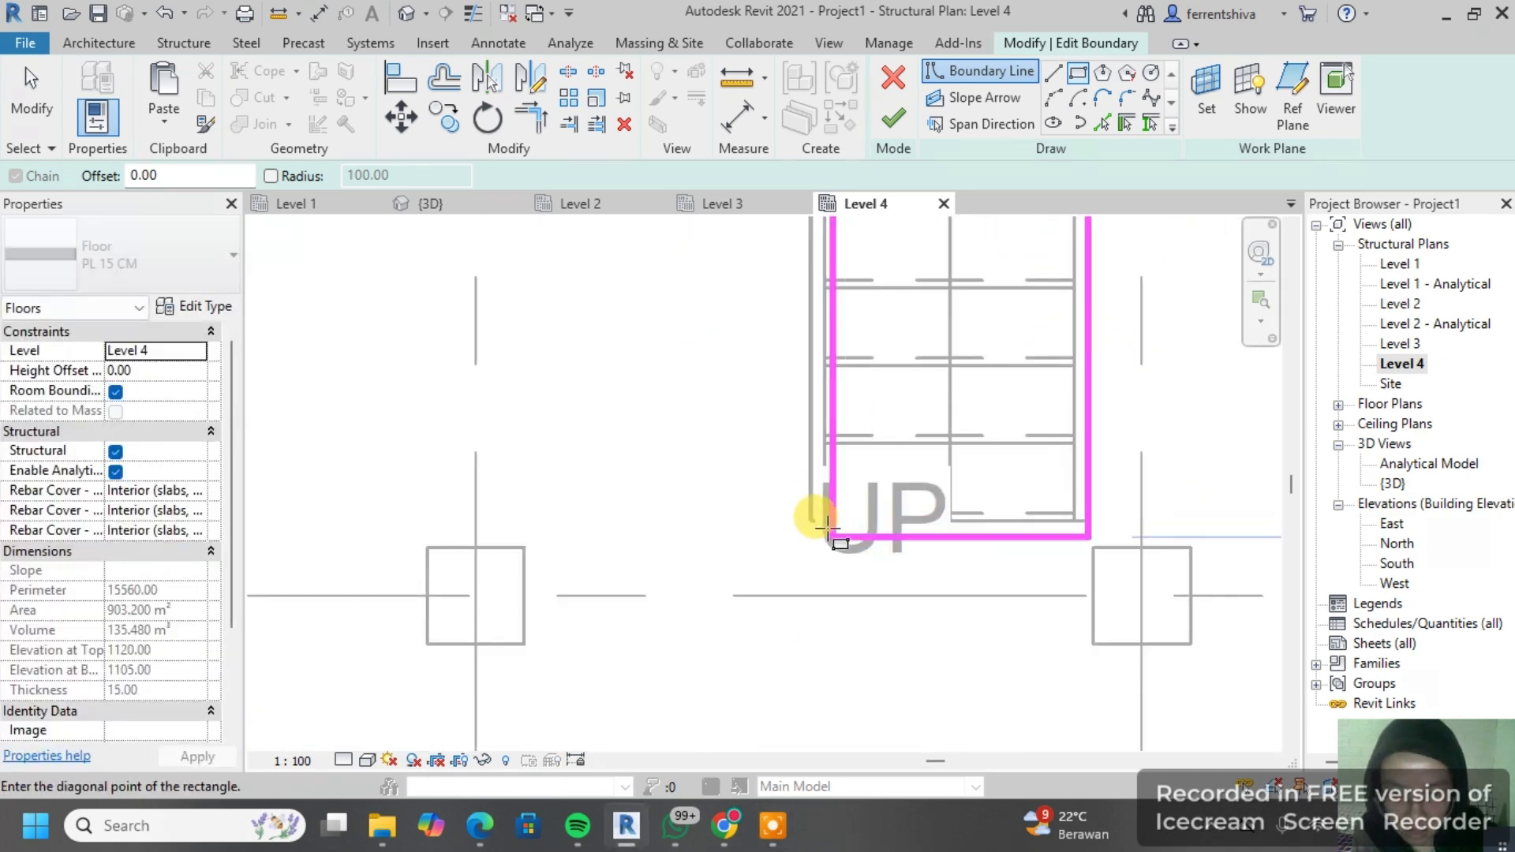
left_click(858, 519)
scroll(813, 513, "up", 2)
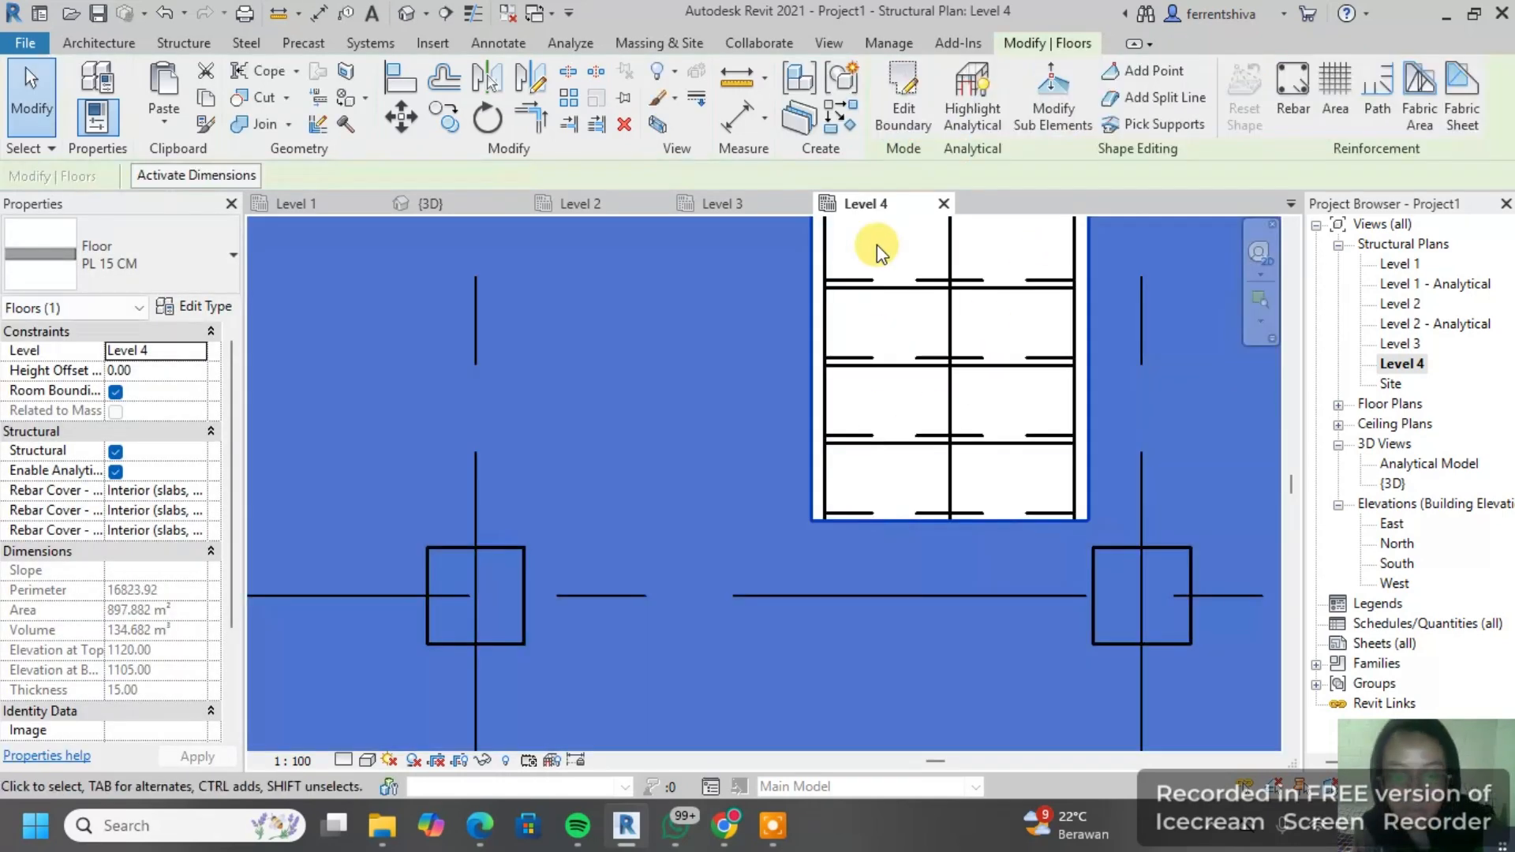
scroll(865, 321, "down", 3)
middle_click_drag(865, 321, 849, 407)
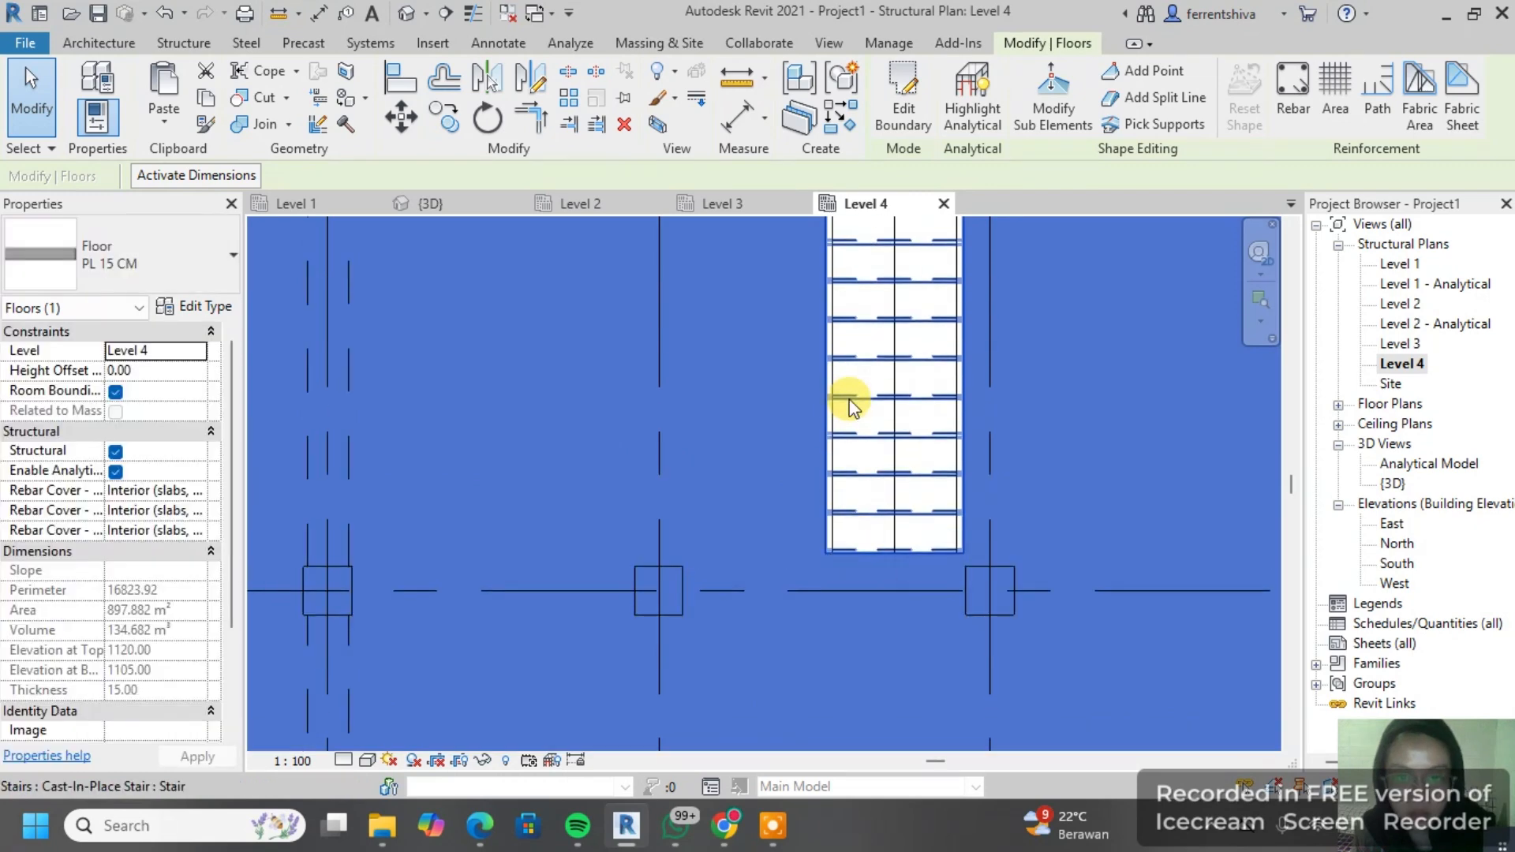
scroll(828, 339, "down", 3)
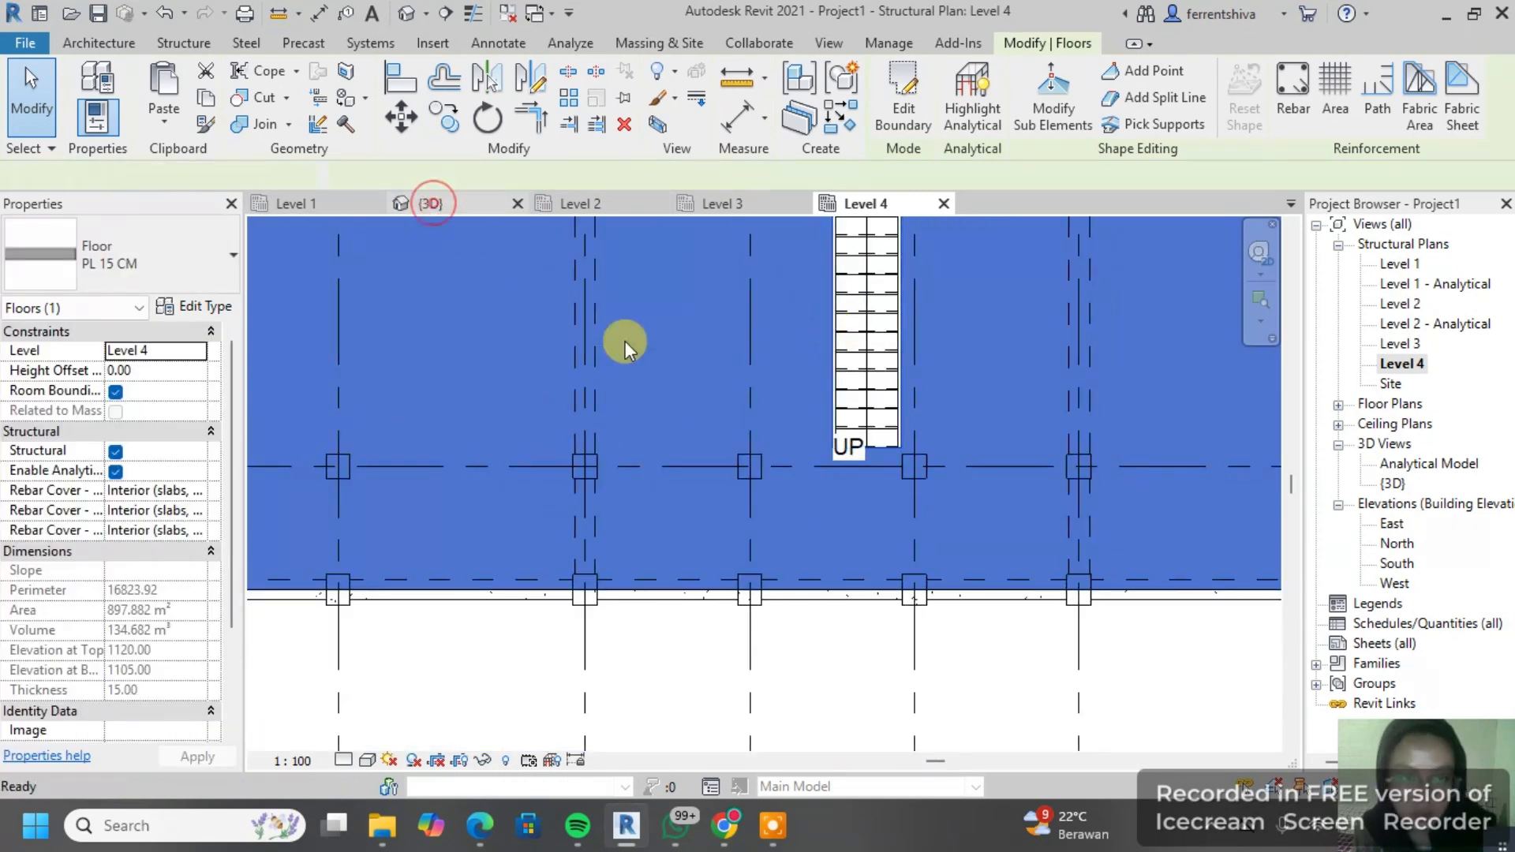
Step: Examine the Level 4 stair opening and the stacked stairs from the front in the 3D view
key("Escape")
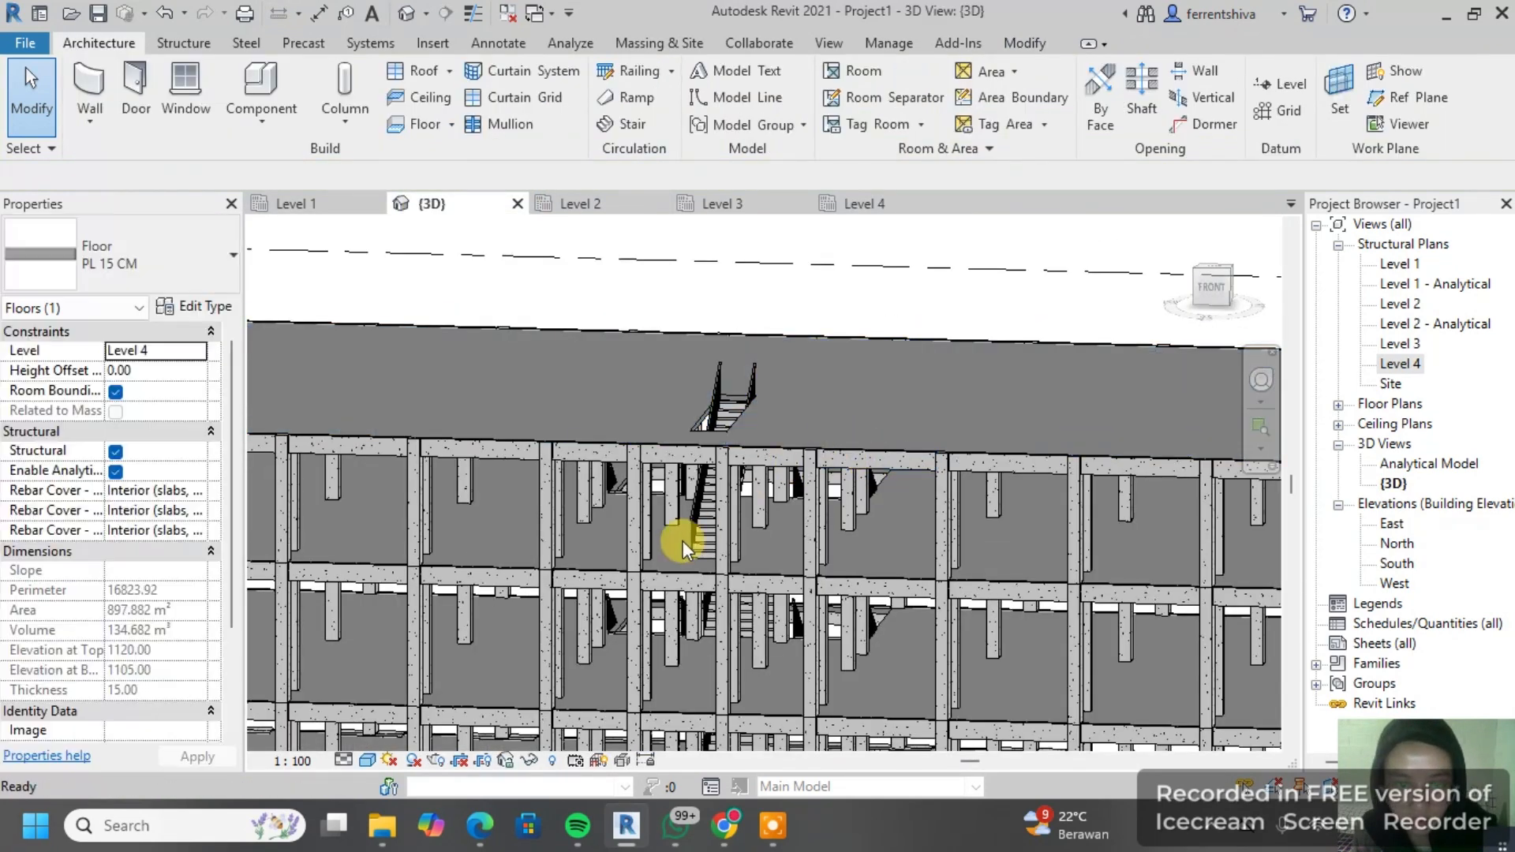
middle_click_drag(683, 542, 871, 482, "shift")
scroll(443, 447, "up", 5)
scroll(612, 389, "down", 1)
middle_click_drag(616, 404, 576, 454)
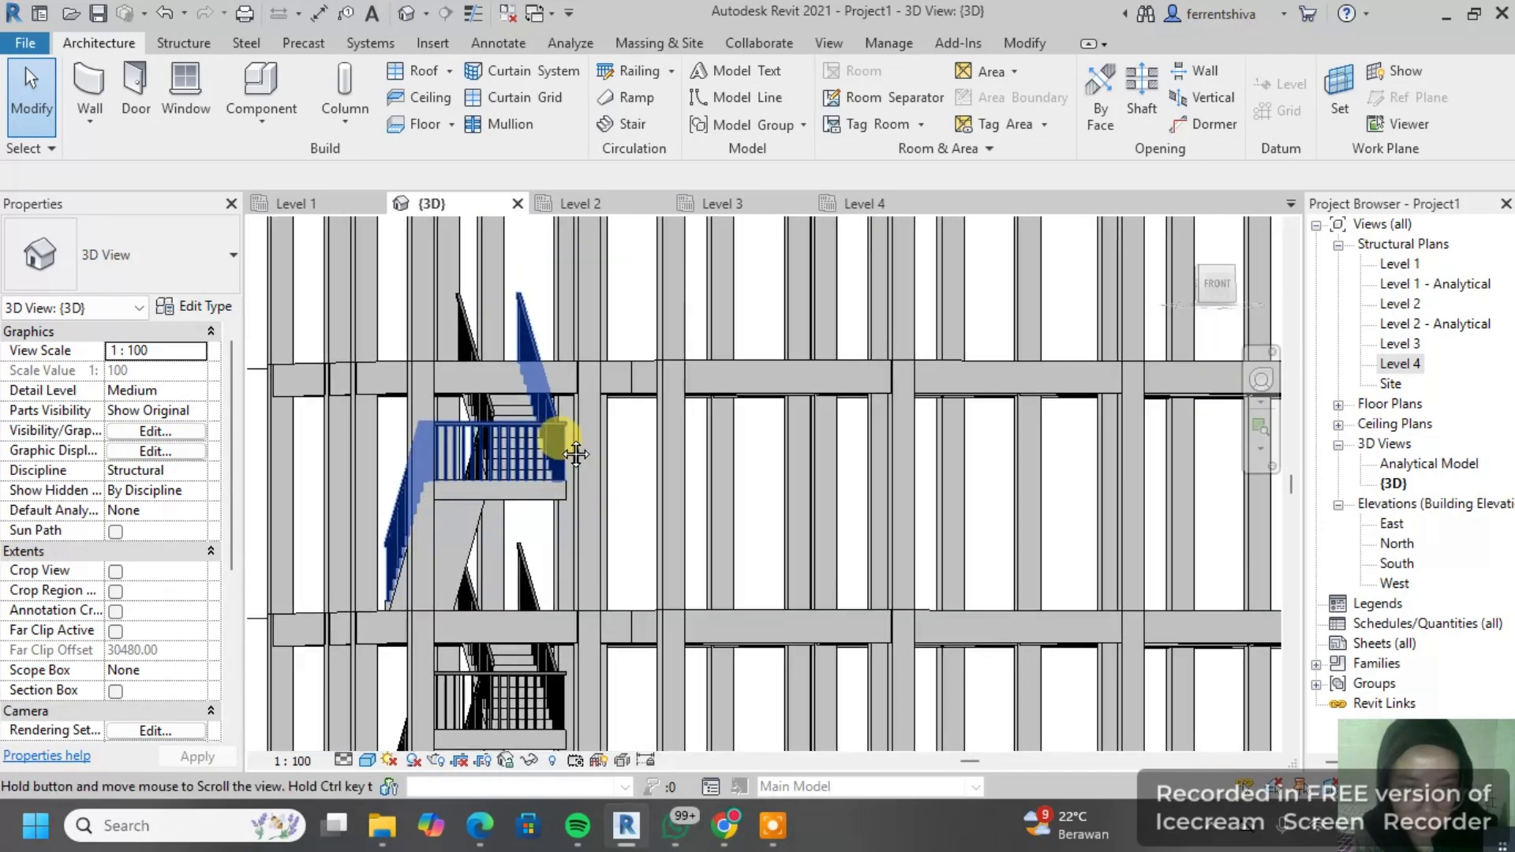
middle_click_drag(719, 473, 473, 480)
scroll(478, 480, "down", 2)
middle_click_drag(939, 458, 737, 507)
mouse_move(1243, 491)
middle_mouse_down()
mouse_move(867, 489)
mouse_move(846, 472)
middle_mouse_up()
Step: Hide the Railings model category in the 3D view's visibility and graphics overrides
key("v")
key("v")
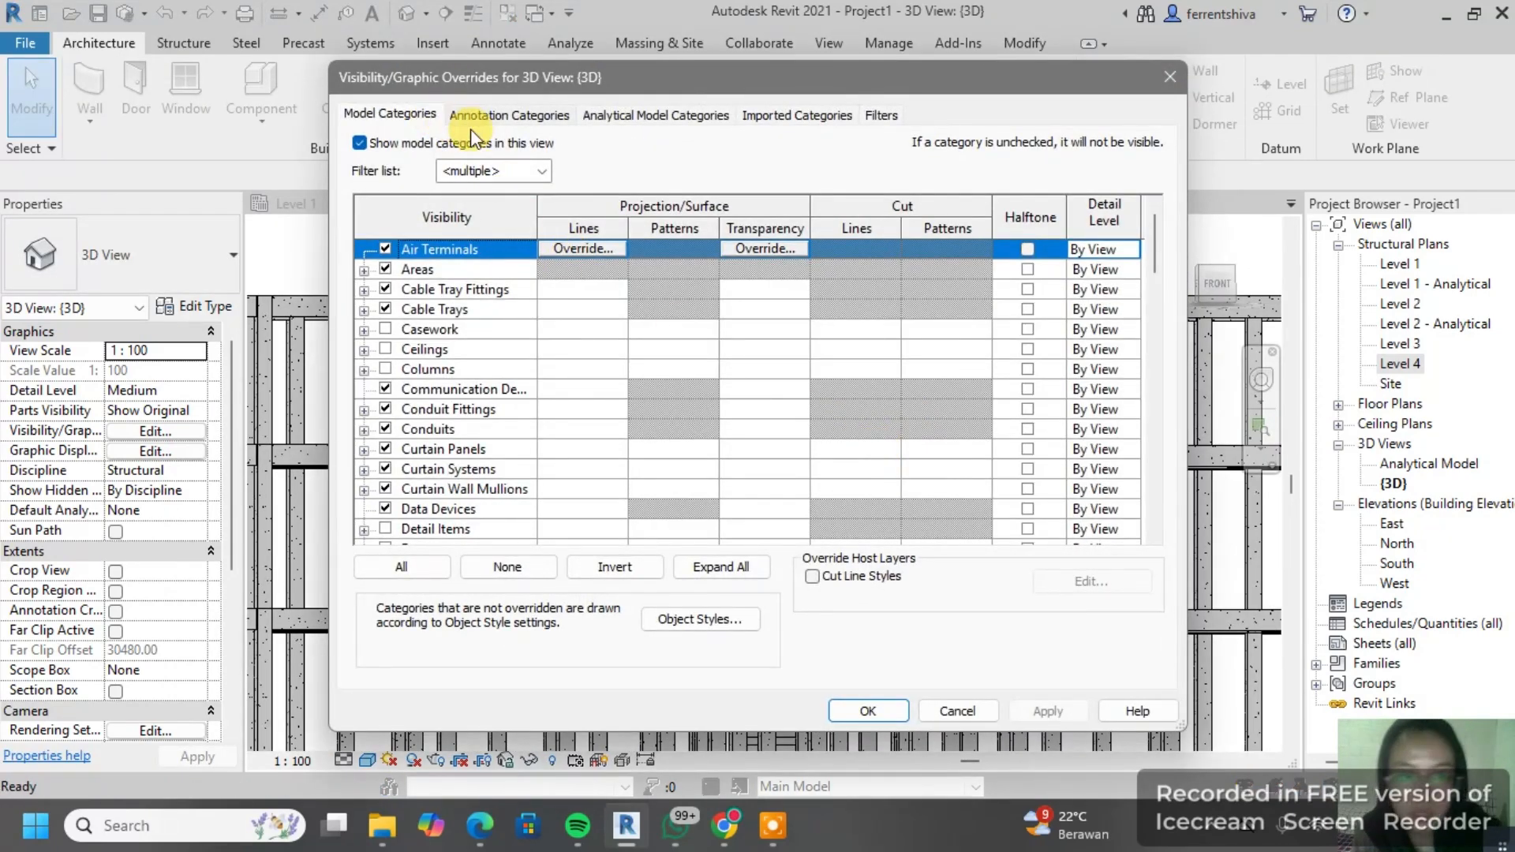
scroll(529, 401, "down", 8)
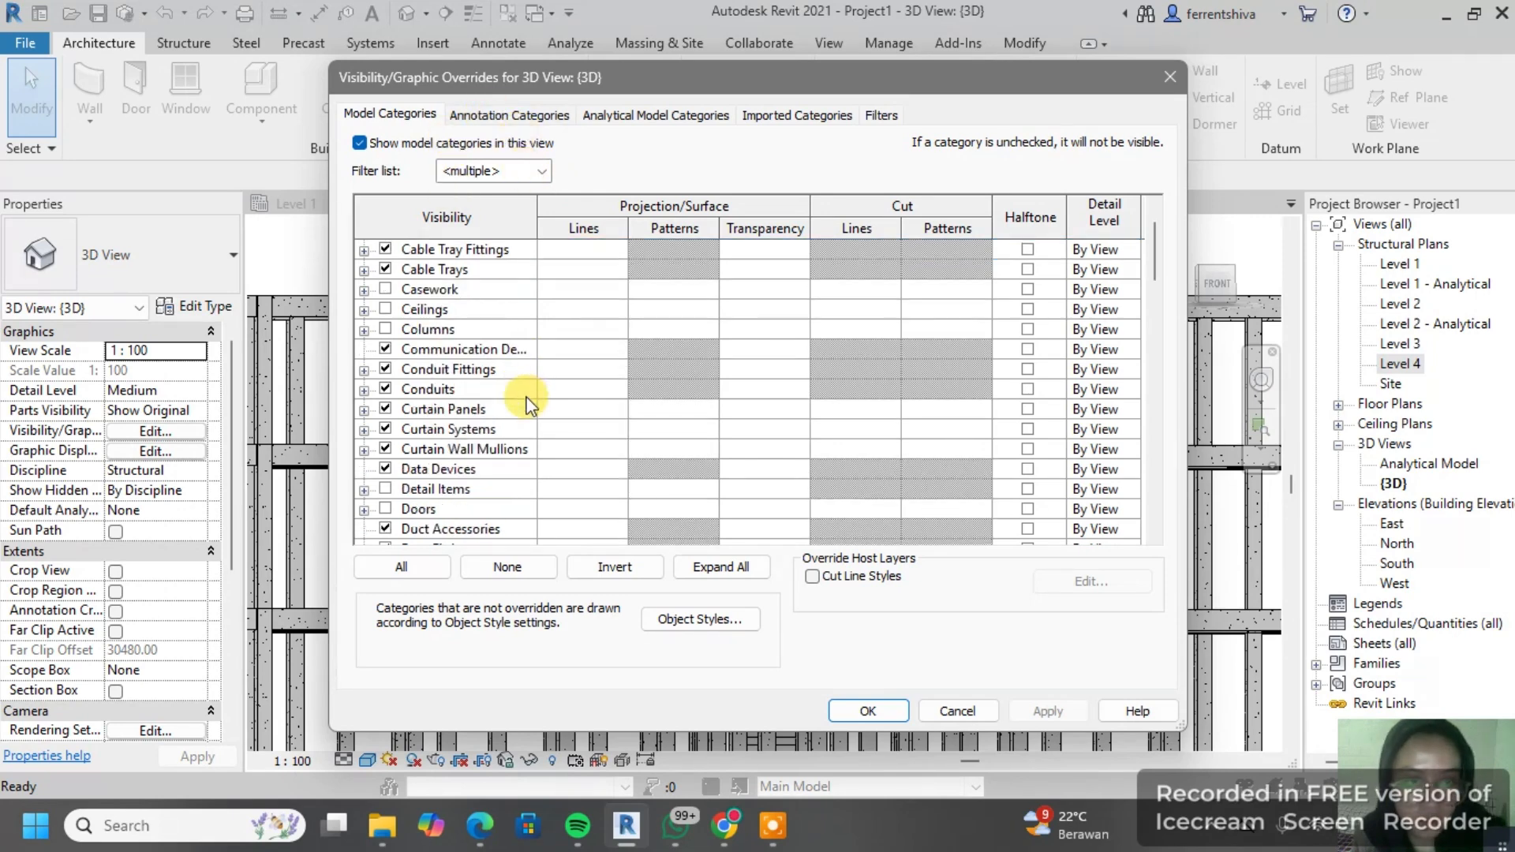
scroll(527, 404, "down", 7)
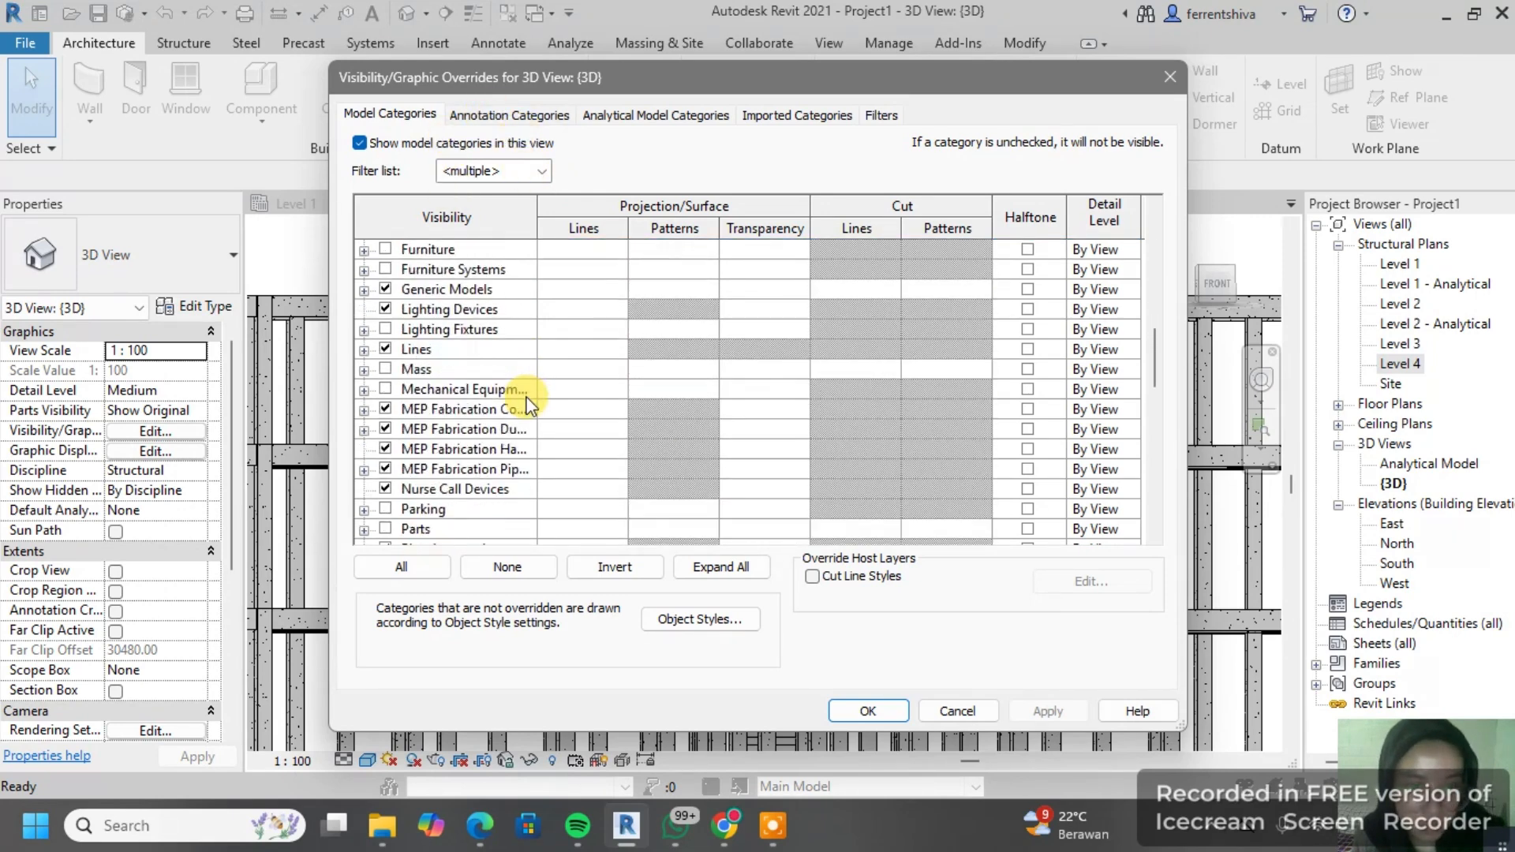
left_click(385, 389)
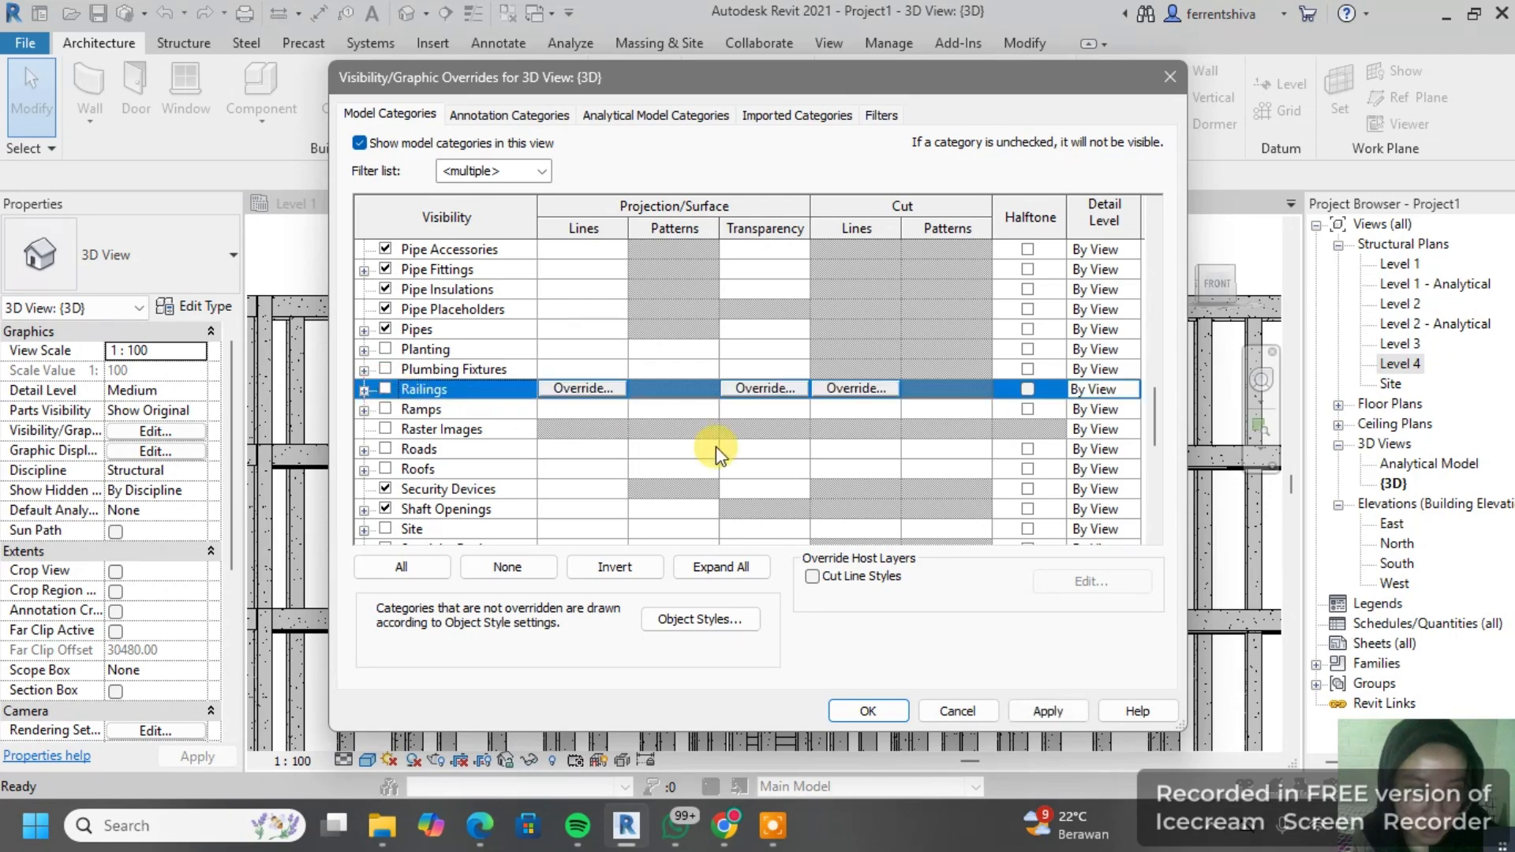
left_click(1079, 711)
left_click(868, 710)
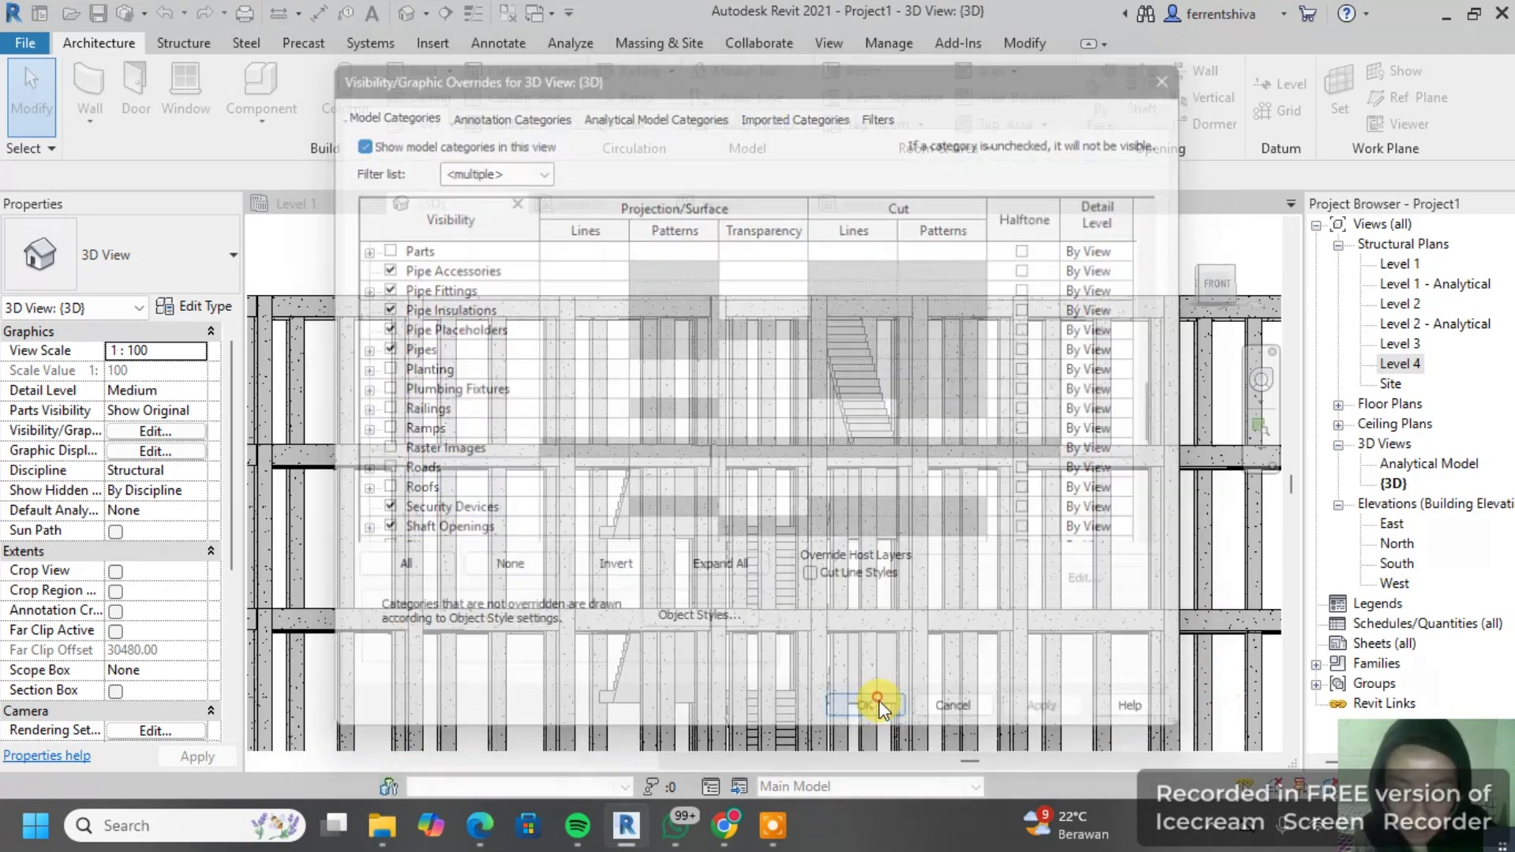
Step: Examine the stairs, floor openings and foundations from several sides of the building in the 3D view
middle_click_drag(857, 476, 631, 502, "shift")
scroll(664, 527, "up", 1)
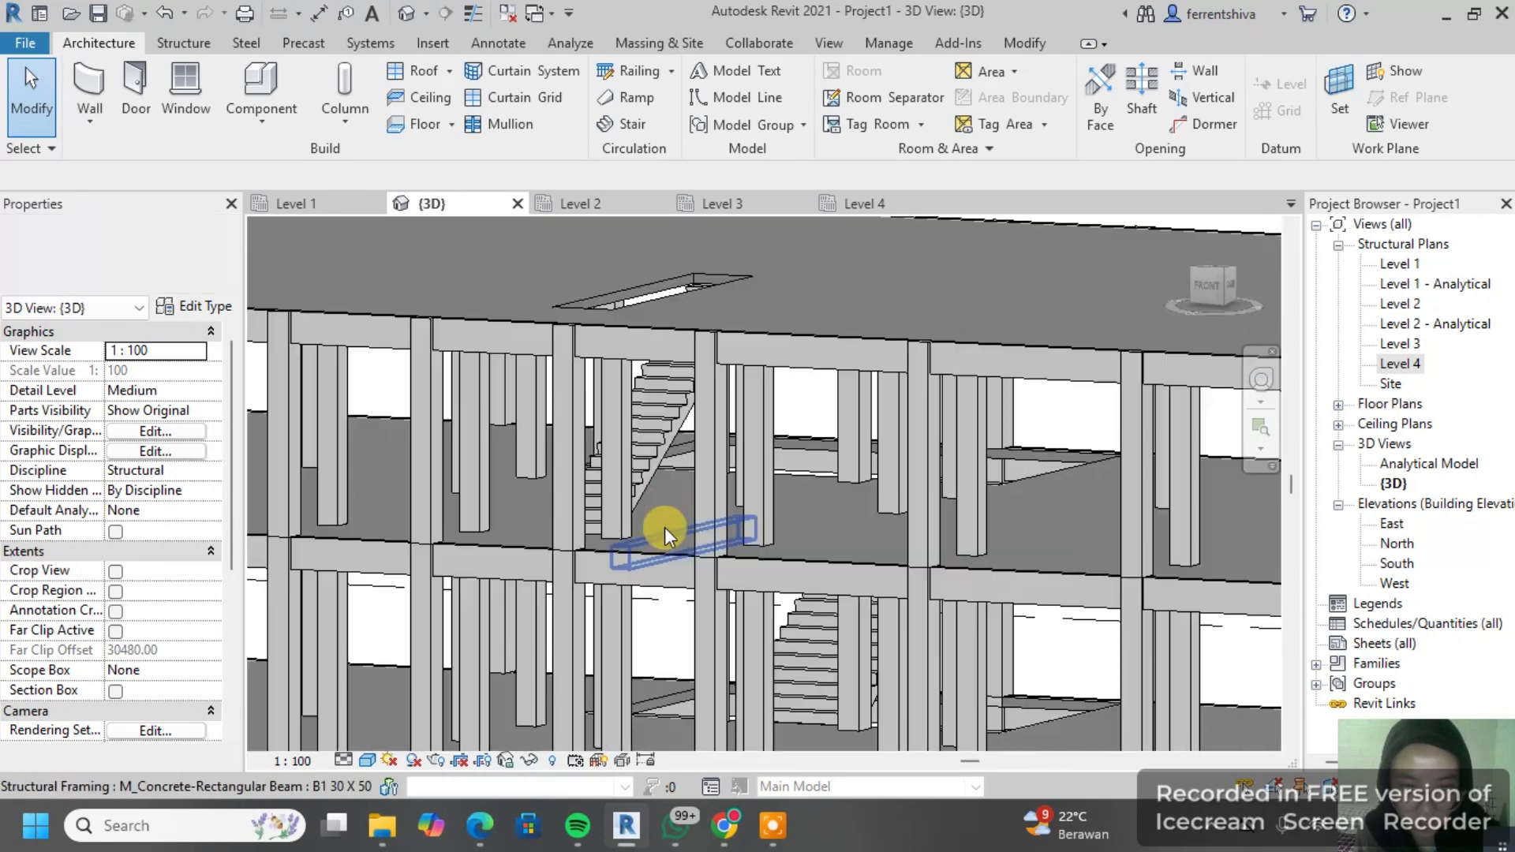
scroll(664, 527, "down", 1)
middle_click_drag(658, 607, 737, 438)
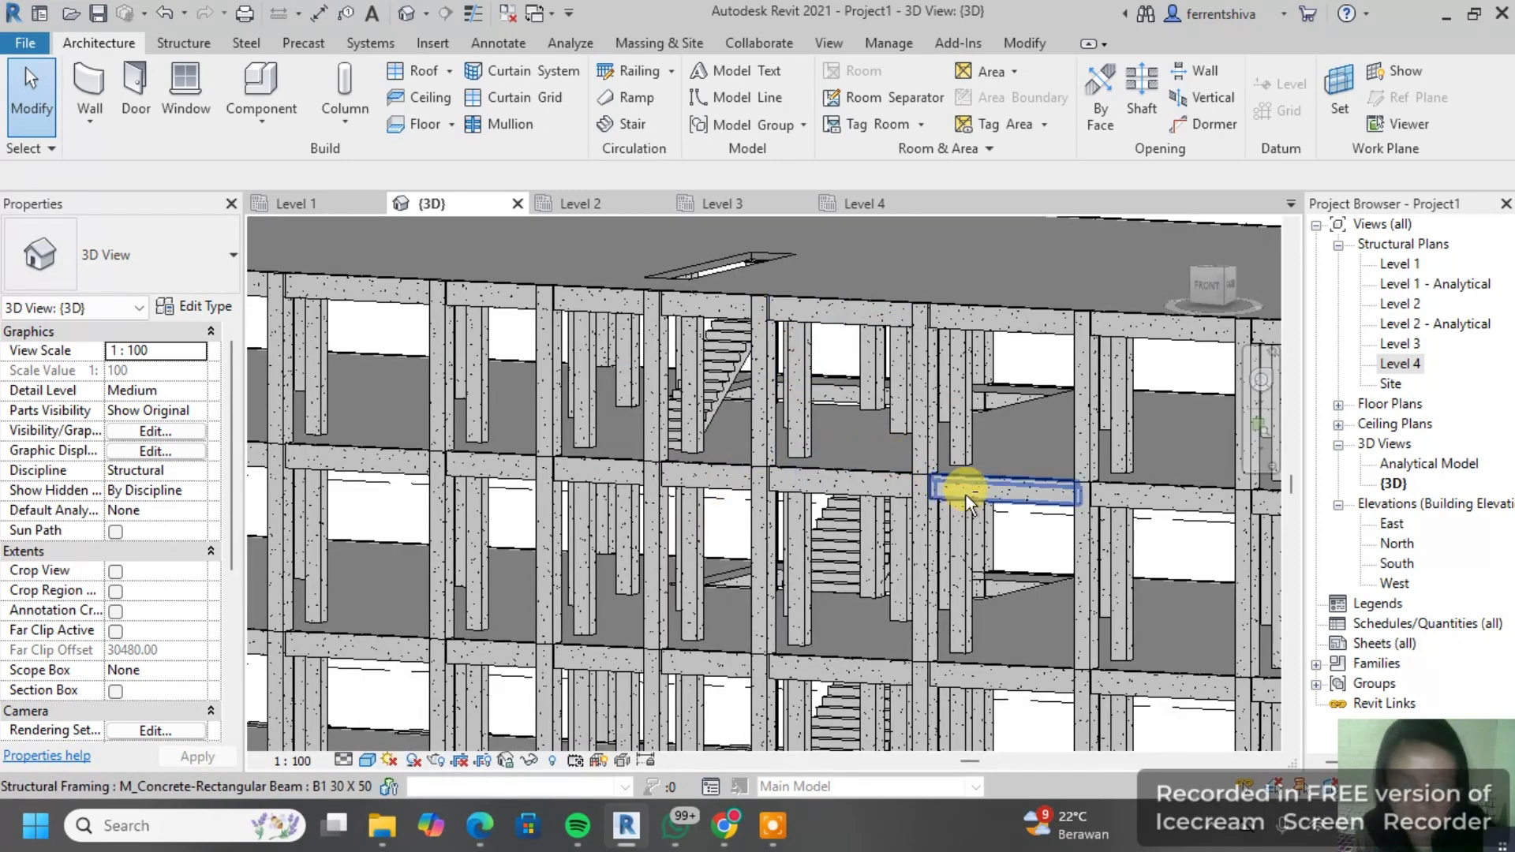
middle_click_drag(966, 494, 878, 595, "shift")
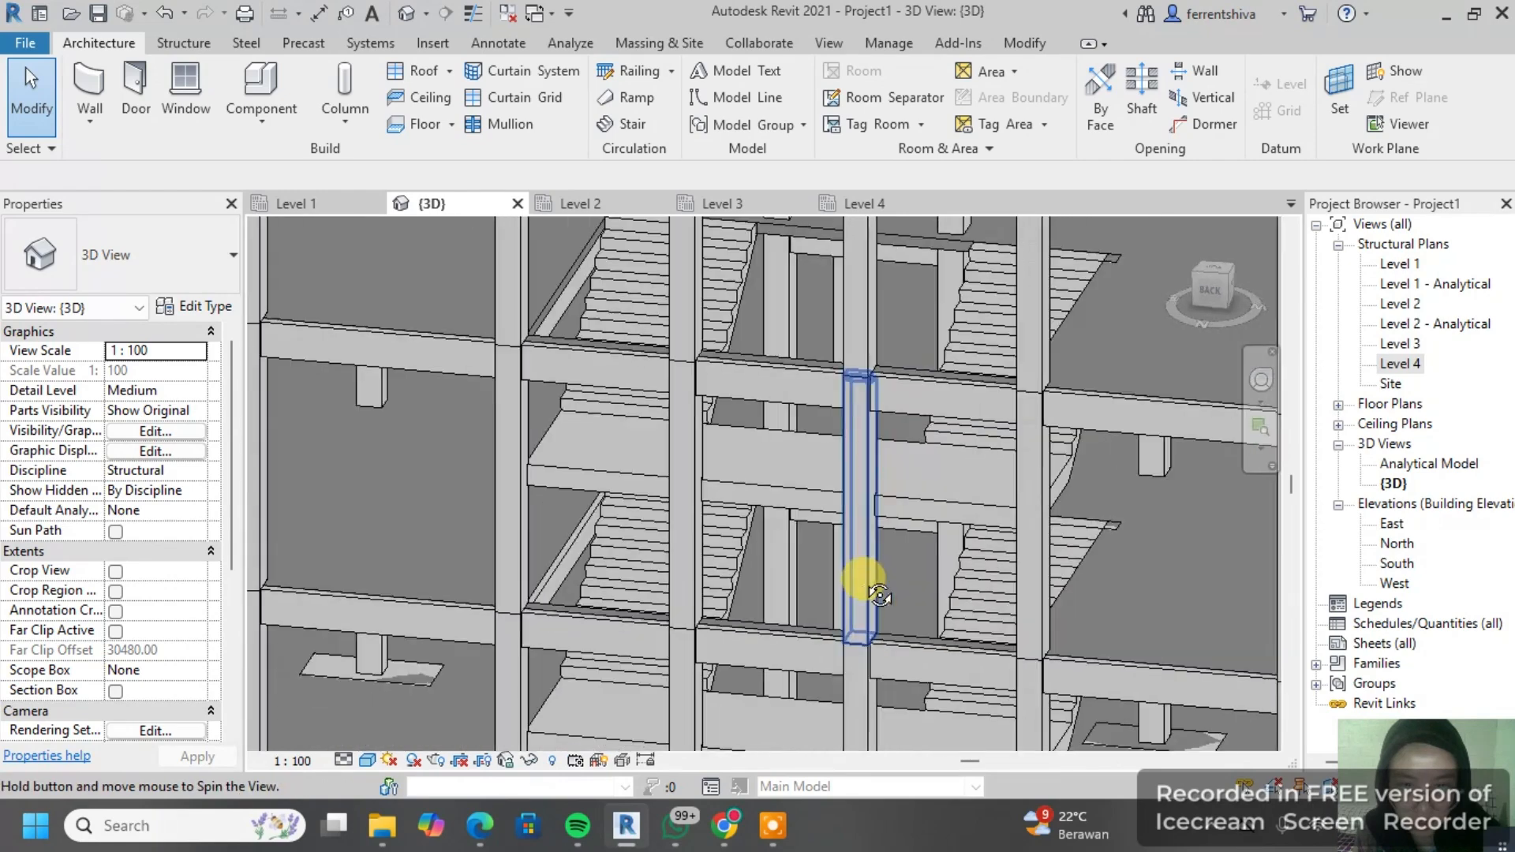
scroll(673, 520, "up", 2)
middle_click_drag(673, 520, 524, 487, "shift")
scroll(686, 396, "down", 4)
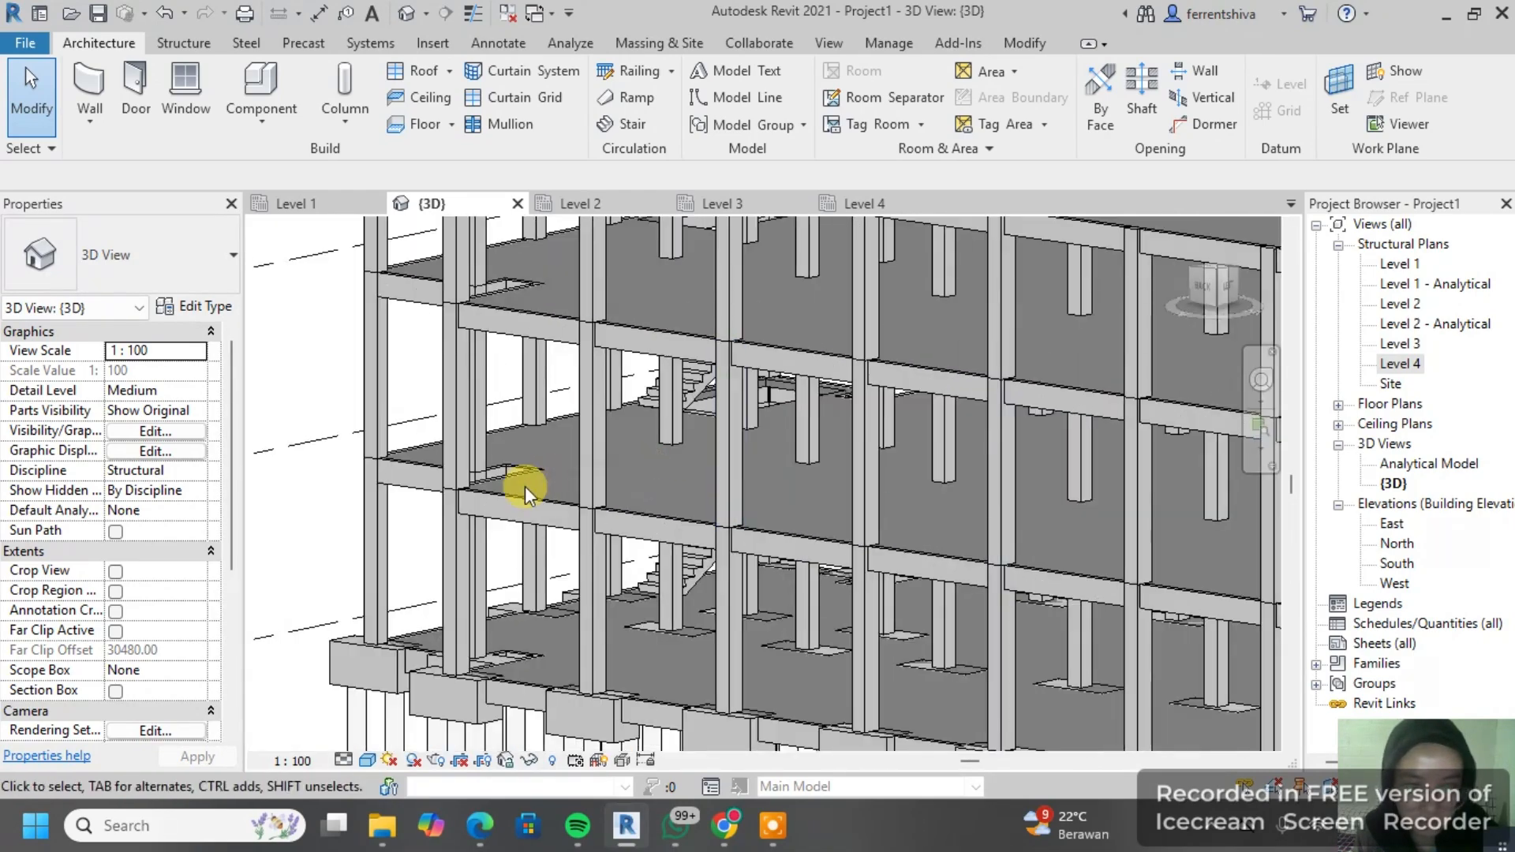
scroll(758, 541, "down", 4)
middle_click_drag(720, 507, 900, 210)
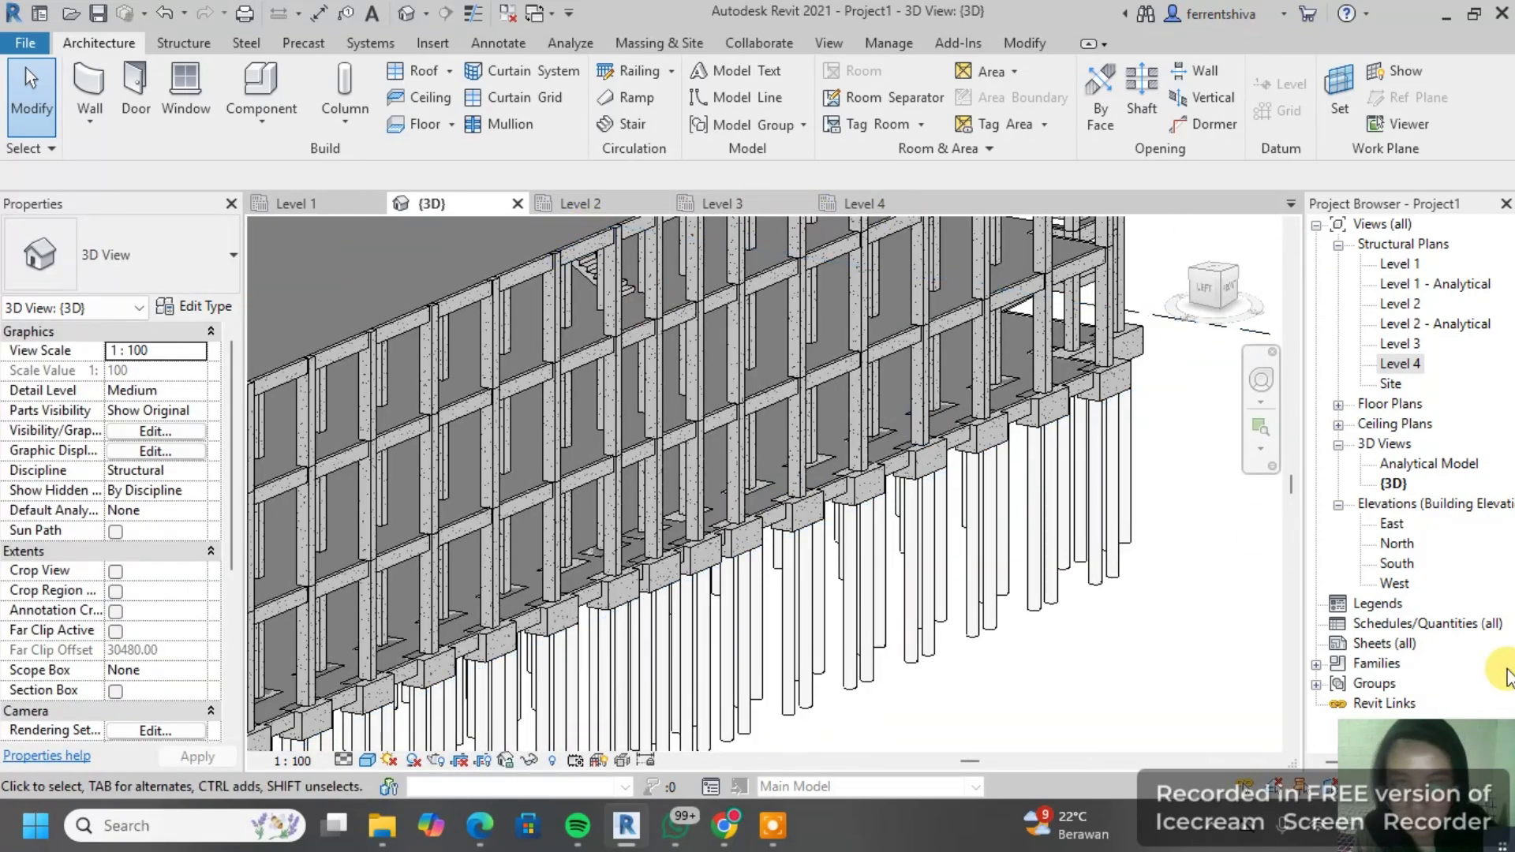
Step: Inspect the stacked stairs in the East elevation and along the full length of the North elevation
double_click(1393, 524)
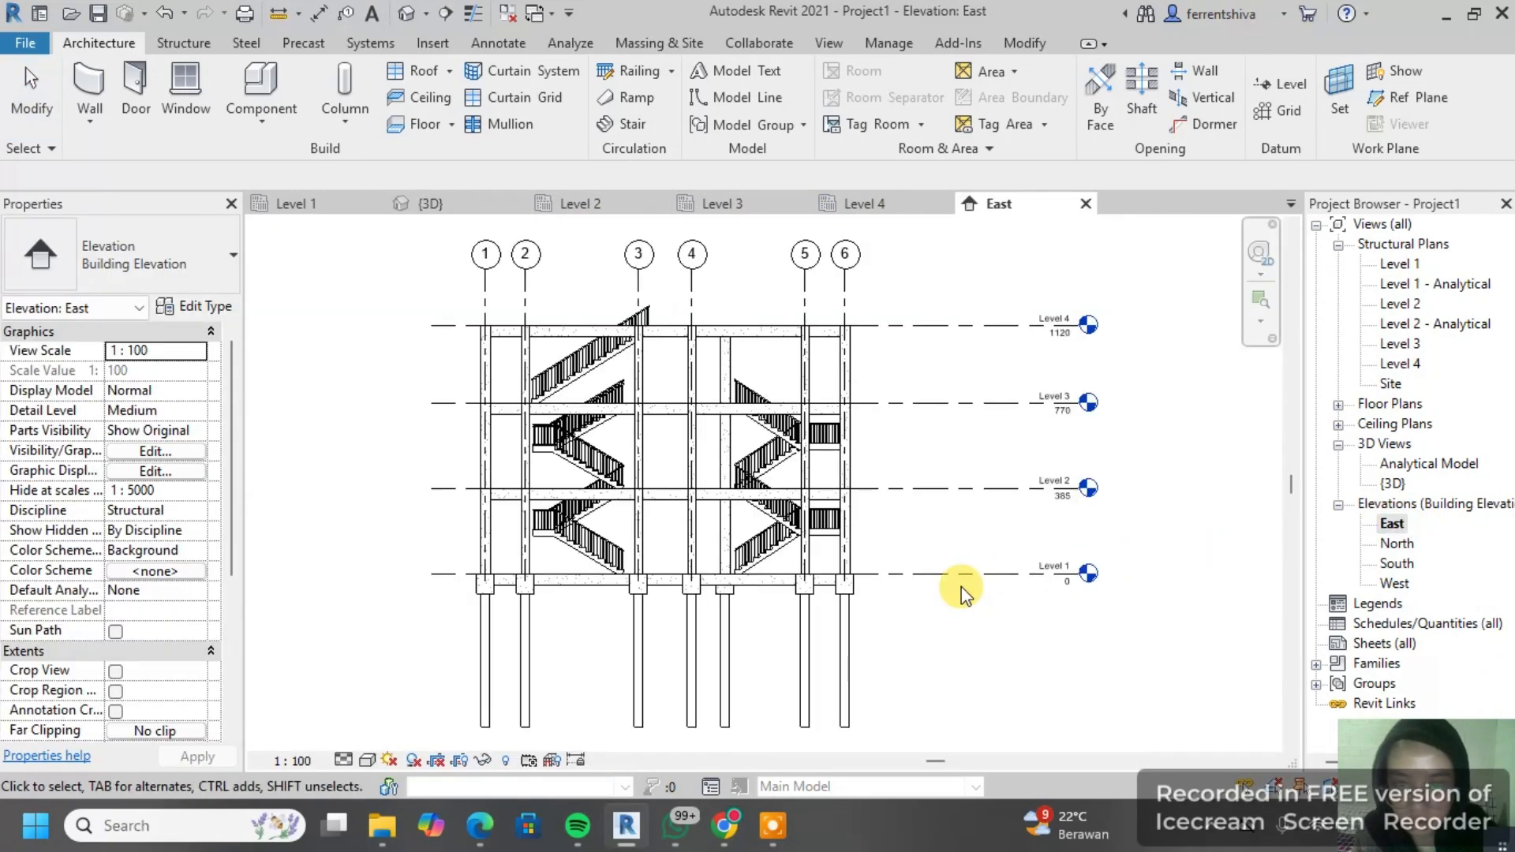
scroll(732, 506, "up", 4)
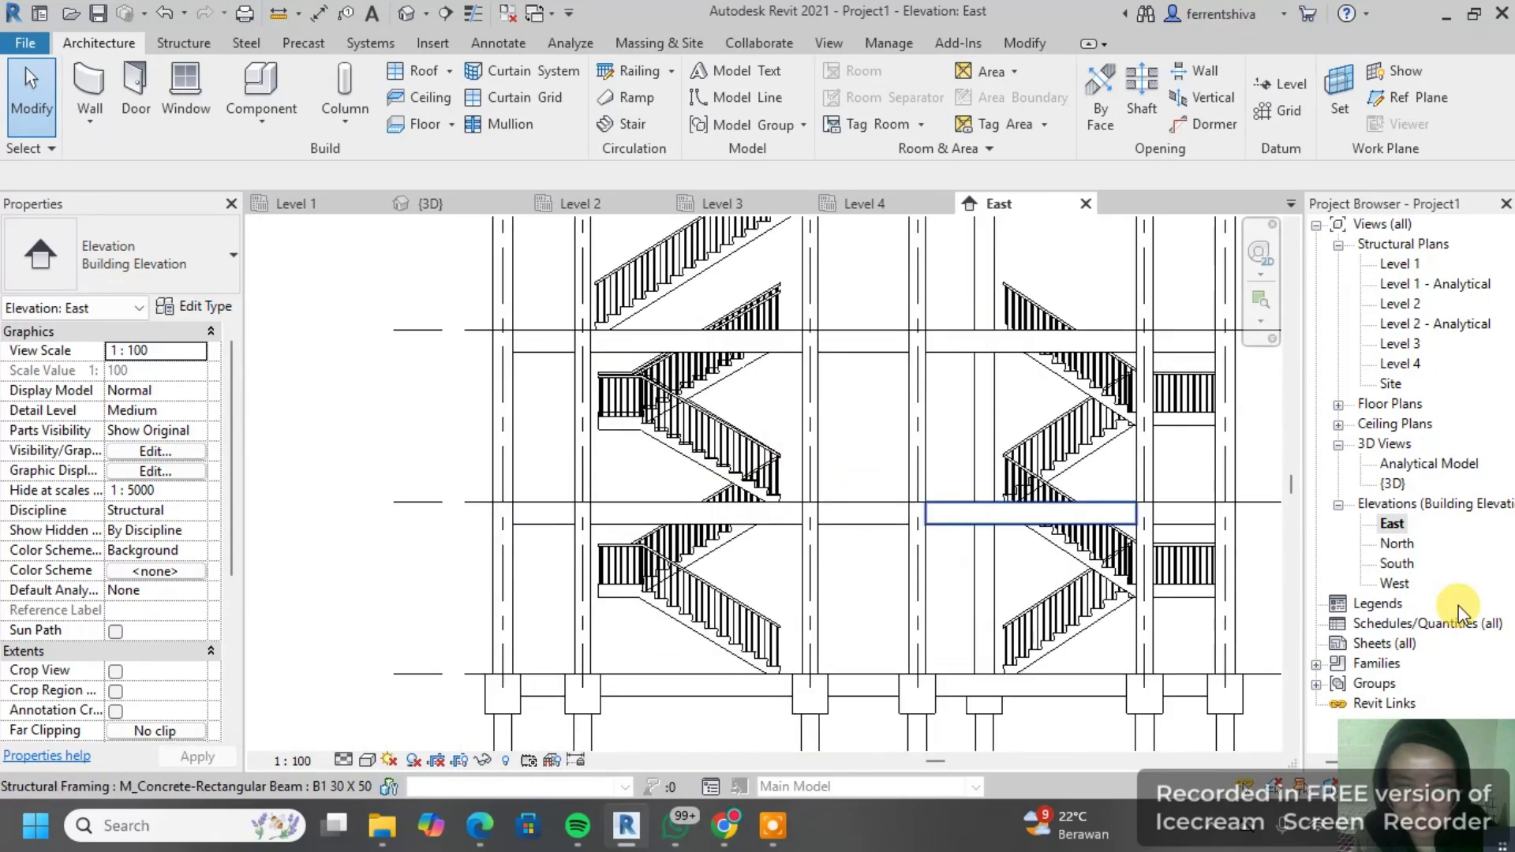
double_click(1399, 545)
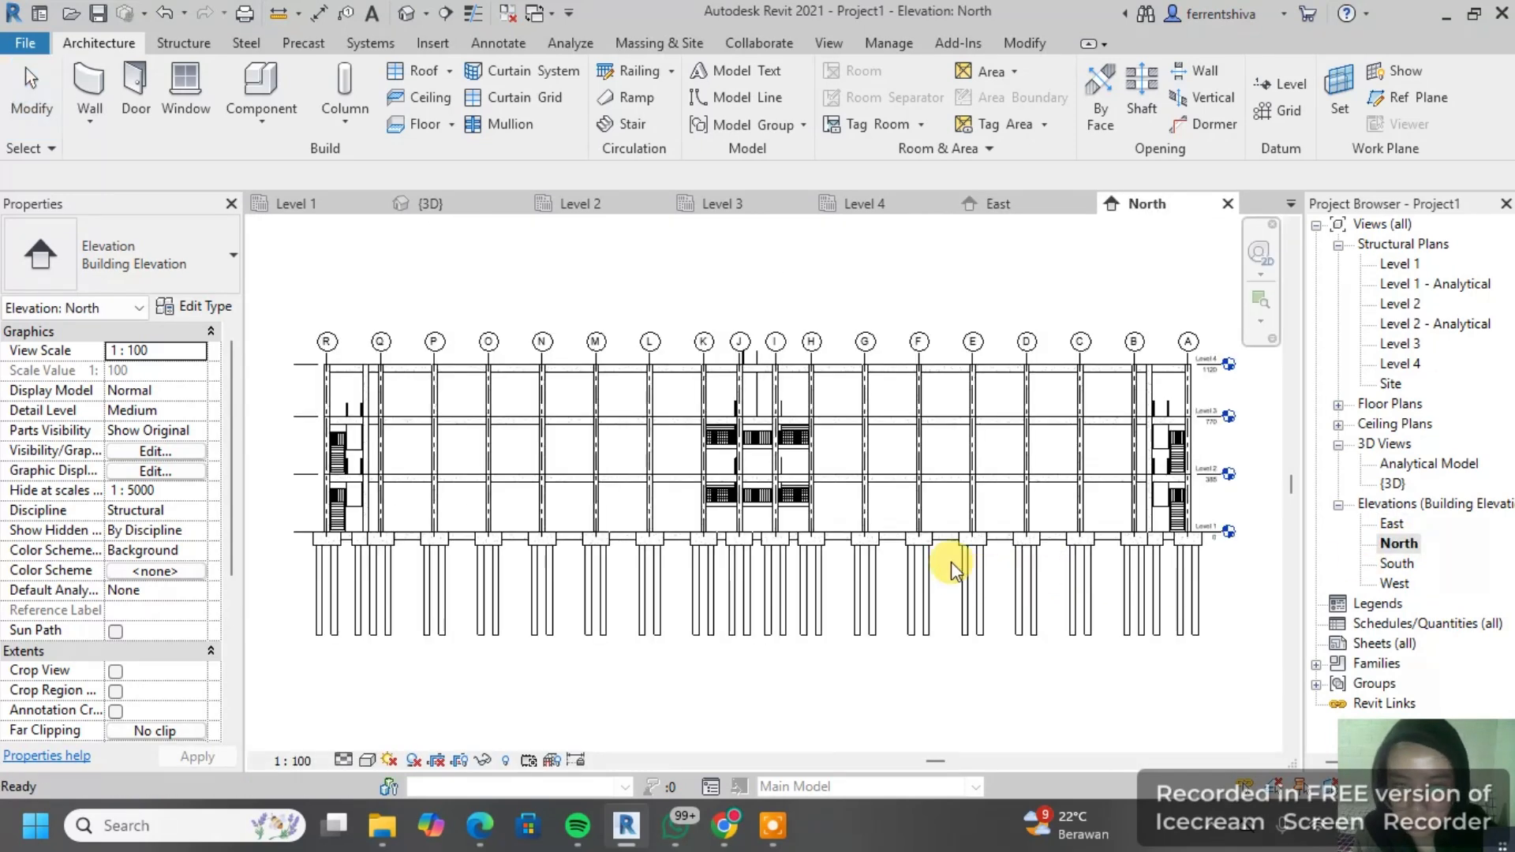
scroll(769, 462, "up", 5)
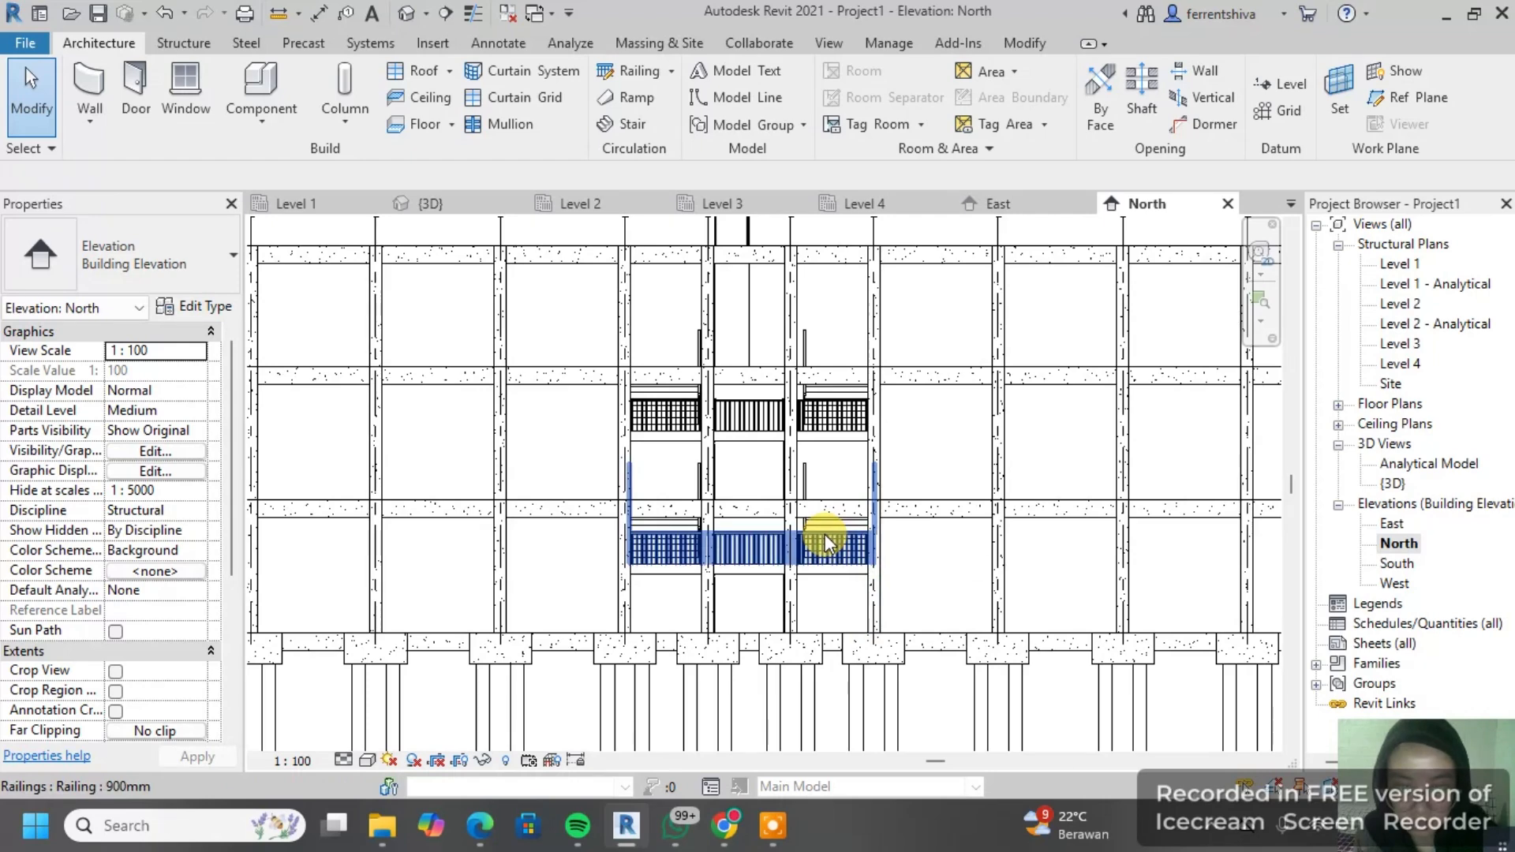
scroll(823, 542, "down", 5)
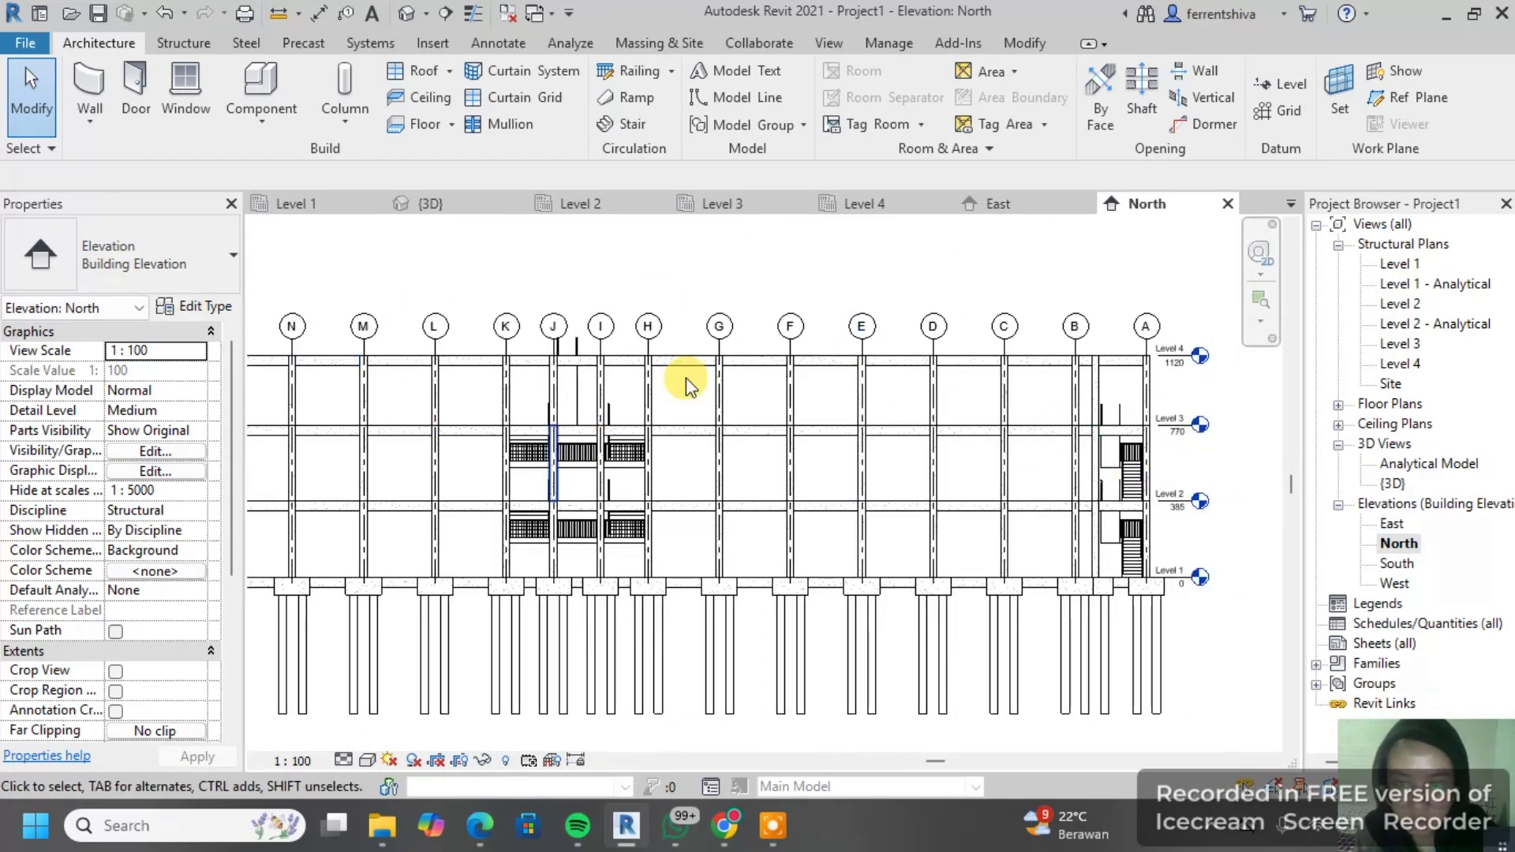
scroll(688, 380, "down", 1)
middle_click_drag(764, 385, 1001, 375)
scroll(408, 439, "up", 2)
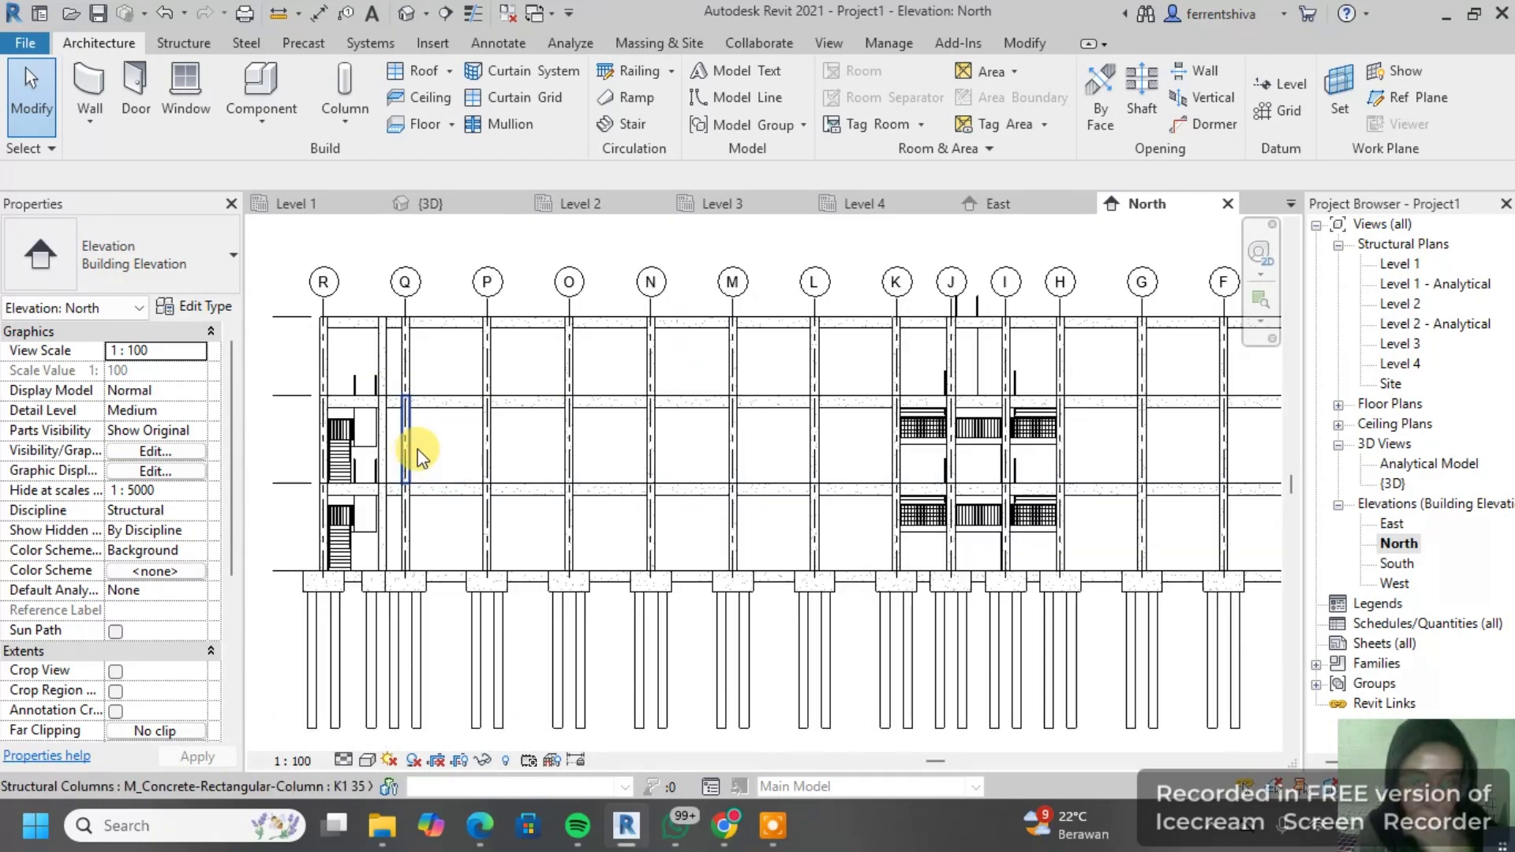
Step: Show the Level 1 structural plan with the building and its grids in overview
left_click(324, 207)
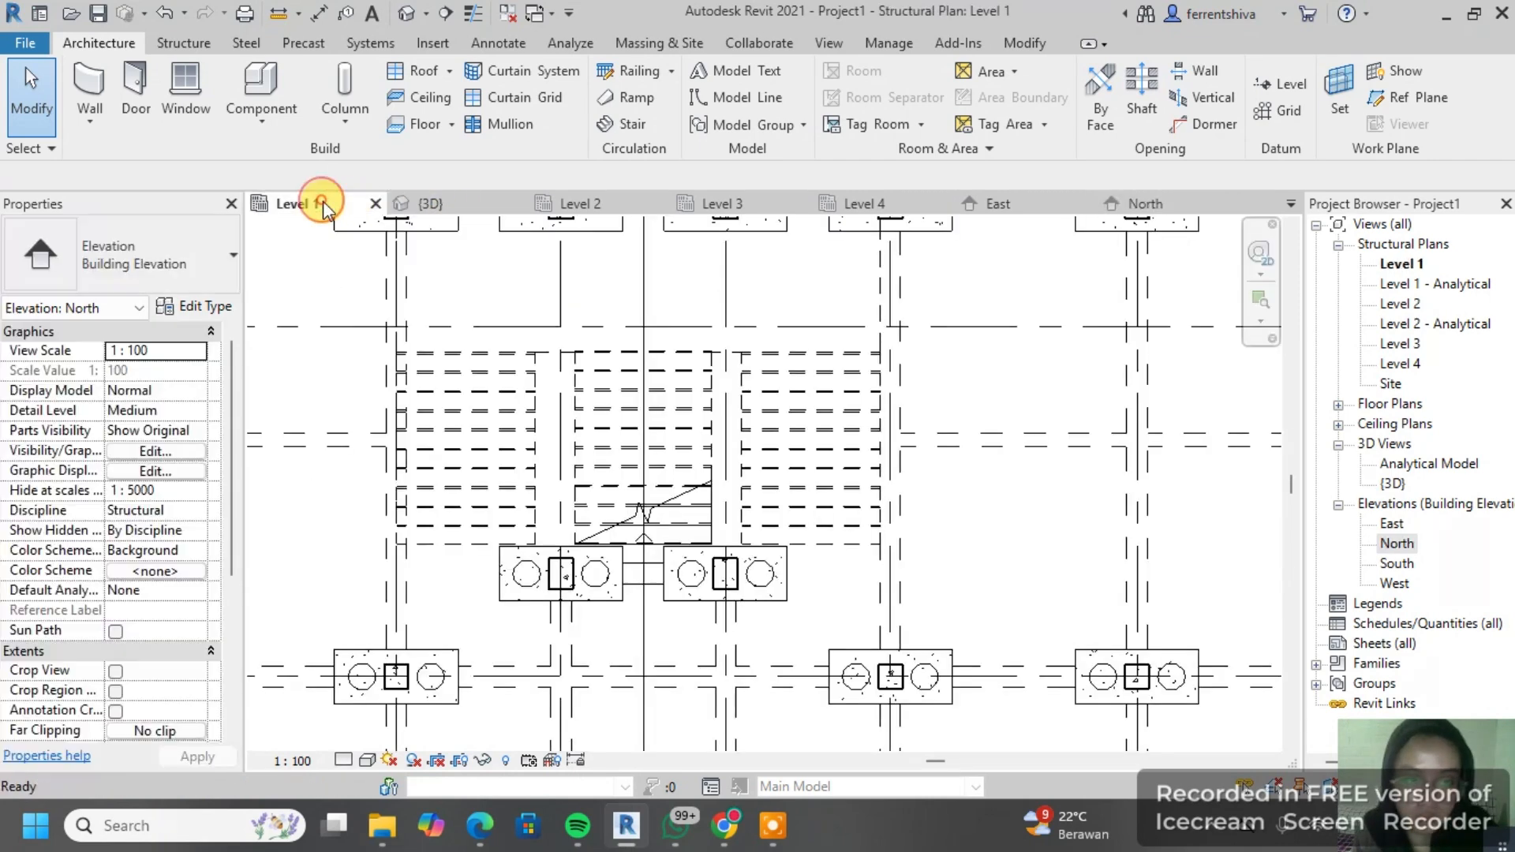
scroll(882, 446, "down", 3)
scroll(883, 454, "down", 1)
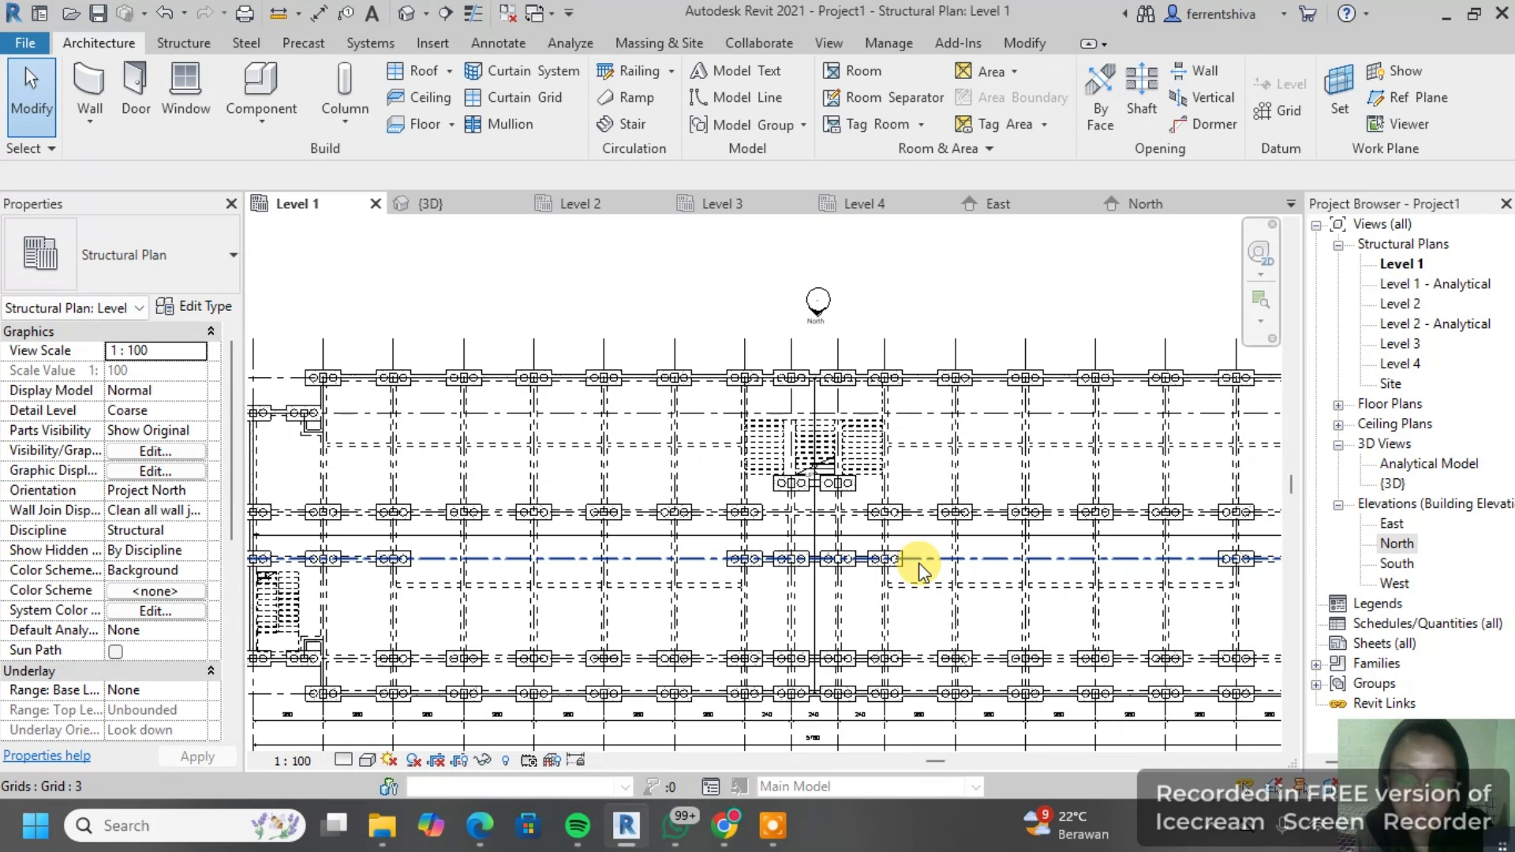
scroll(921, 560, "down", 1)
middle_click_drag(842, 481, 884, 391)
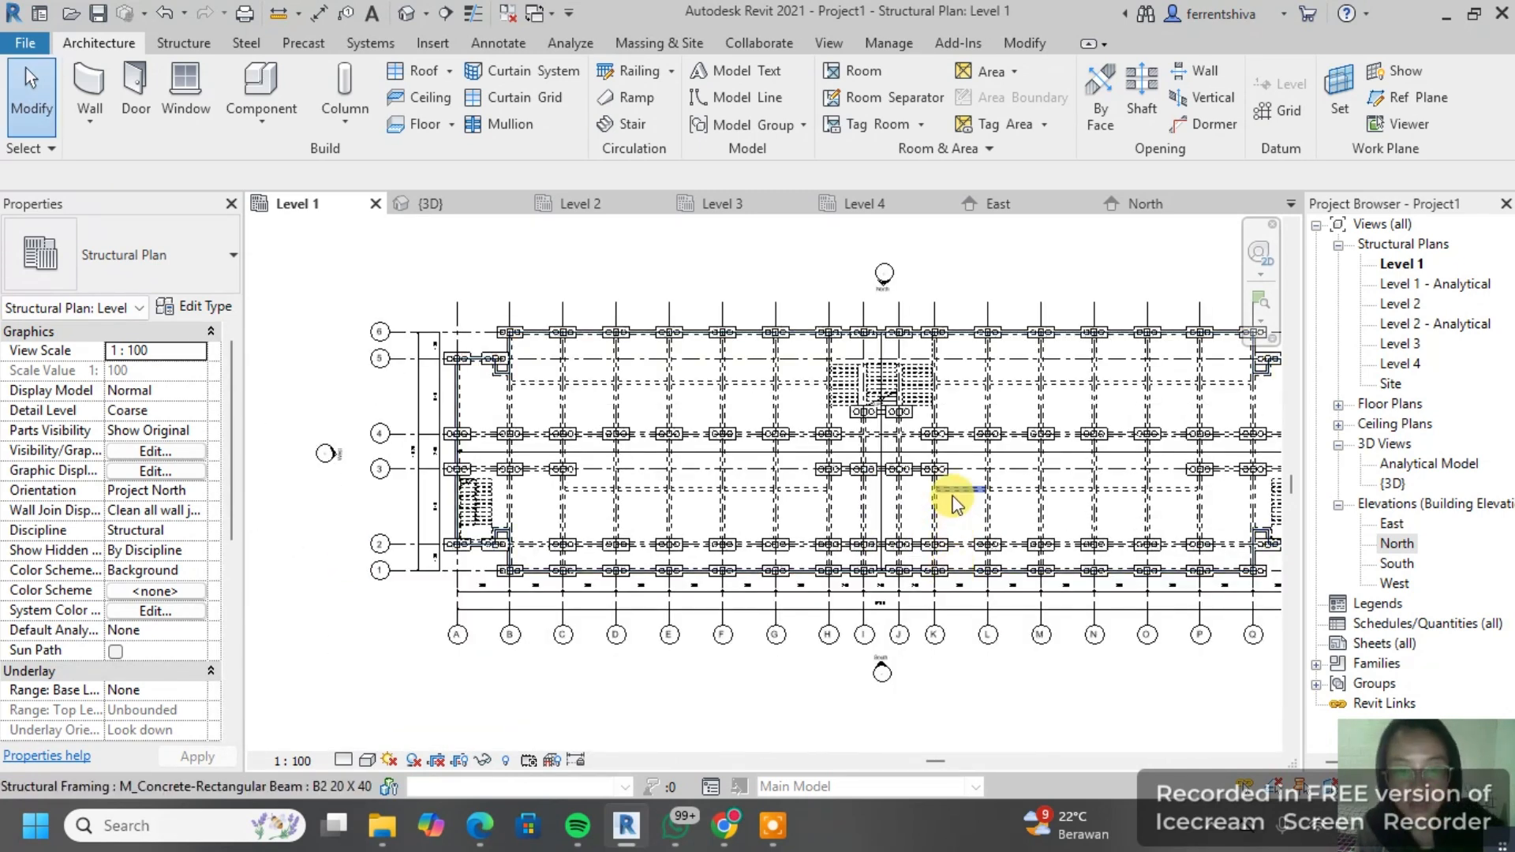